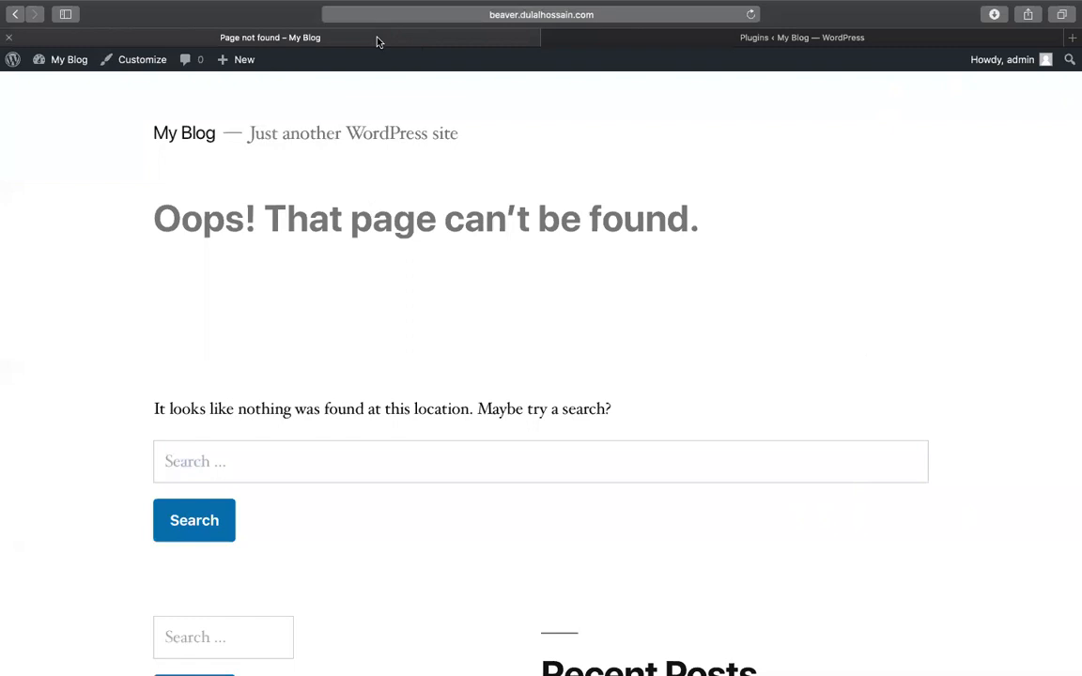
Reload the site's not-found page and open the WordPress admin dashboard of My Blog.
{"action": "left_click", "coordinate": [566, 16]}
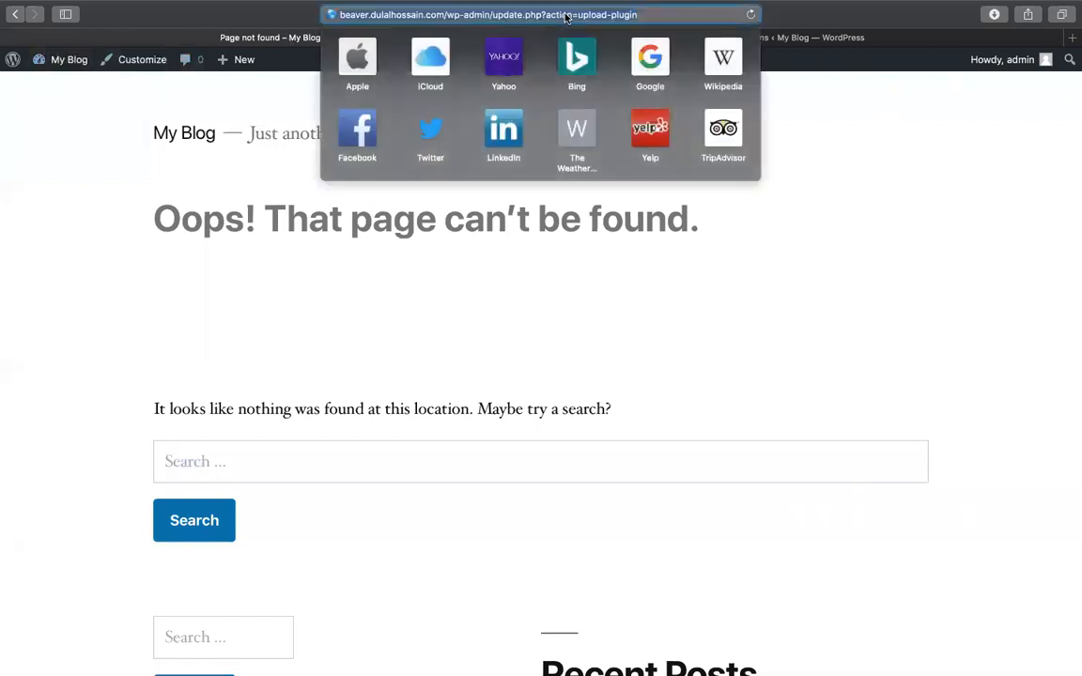
{"action": "key", "text": "Return"}
{"action": "mouse_move", "coordinate": [62, 60]}
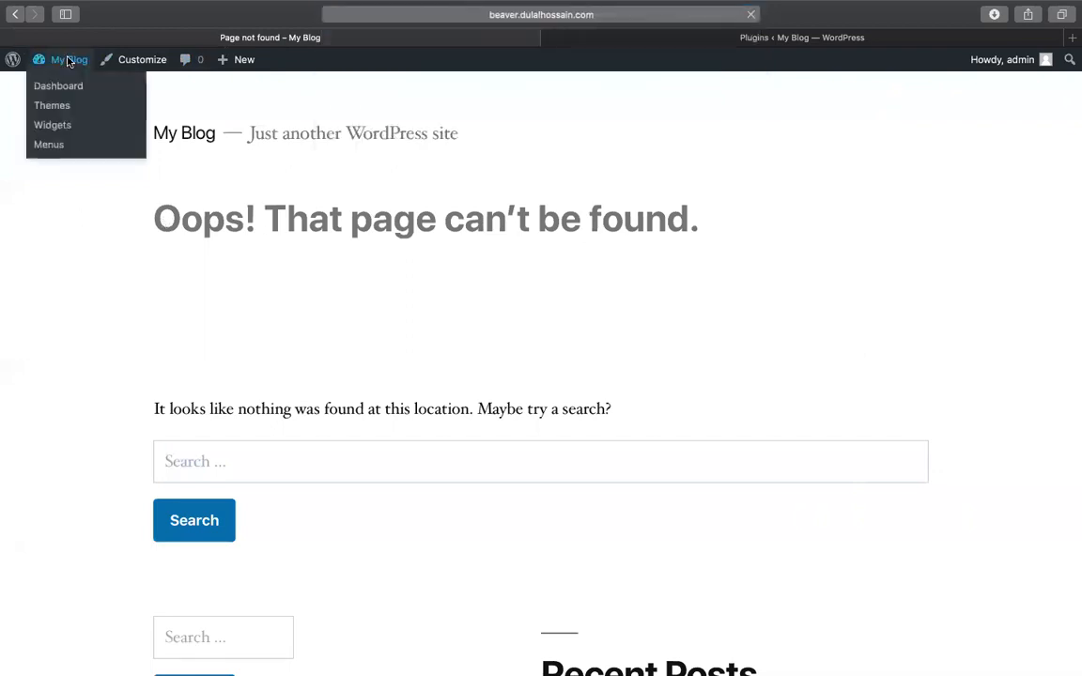
{"action": "left_click", "coordinate": [54, 87]}
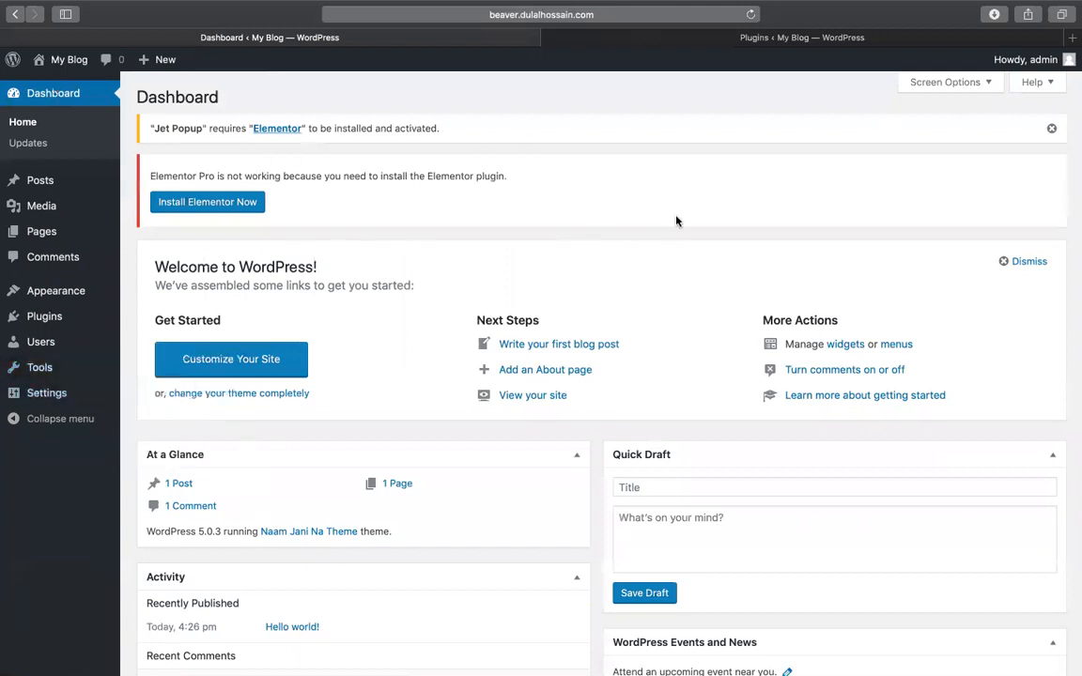
{"action": "left_click", "coordinate": [813, 38]}
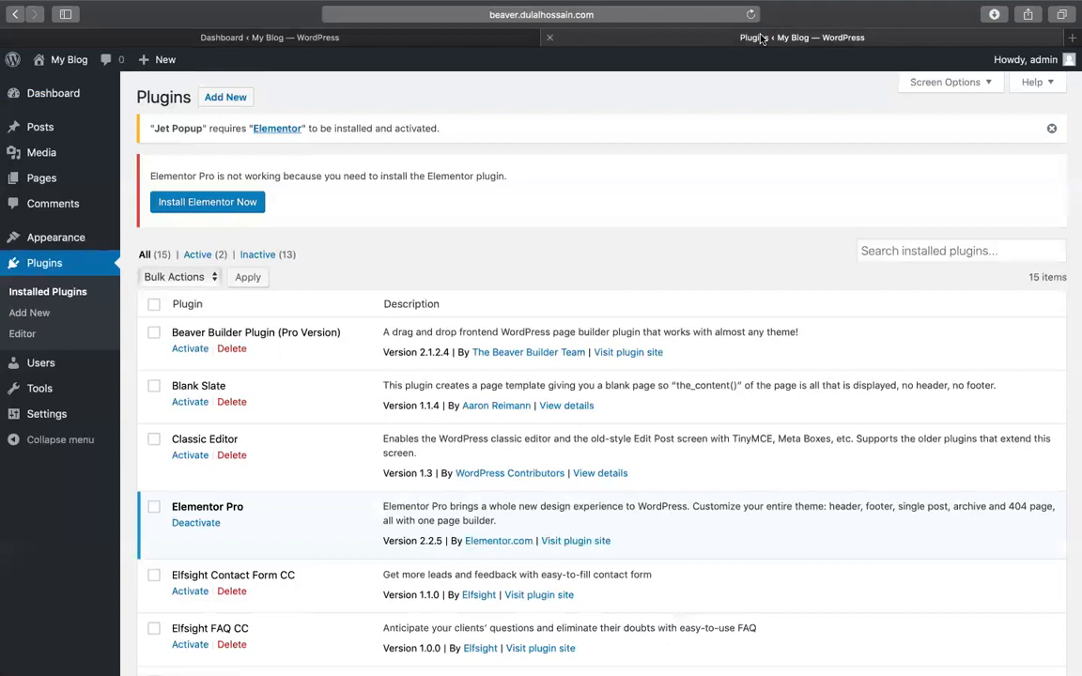
{"action": "left_click", "coordinate": [321, 41]}
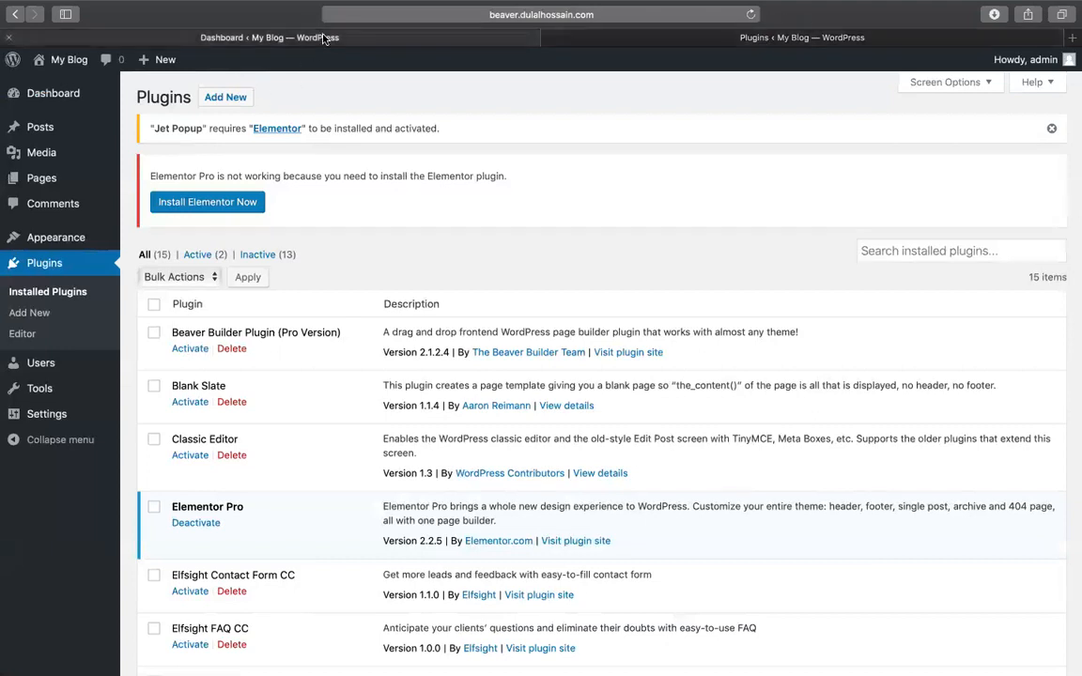
Open the form for adding a new plugin by uploading a .zip file.
{"action": "mouse_move", "coordinate": [60, 185]}
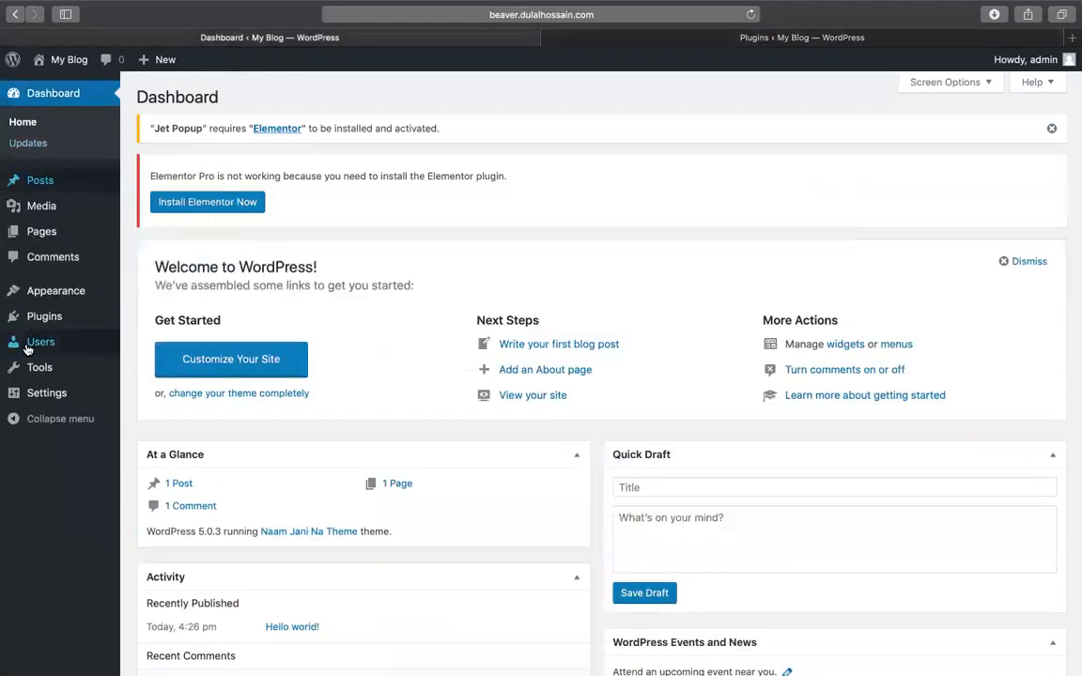
{"action": "mouse_move", "coordinate": [42, 315]}
{"action": "left_click", "coordinate": [146, 341]}
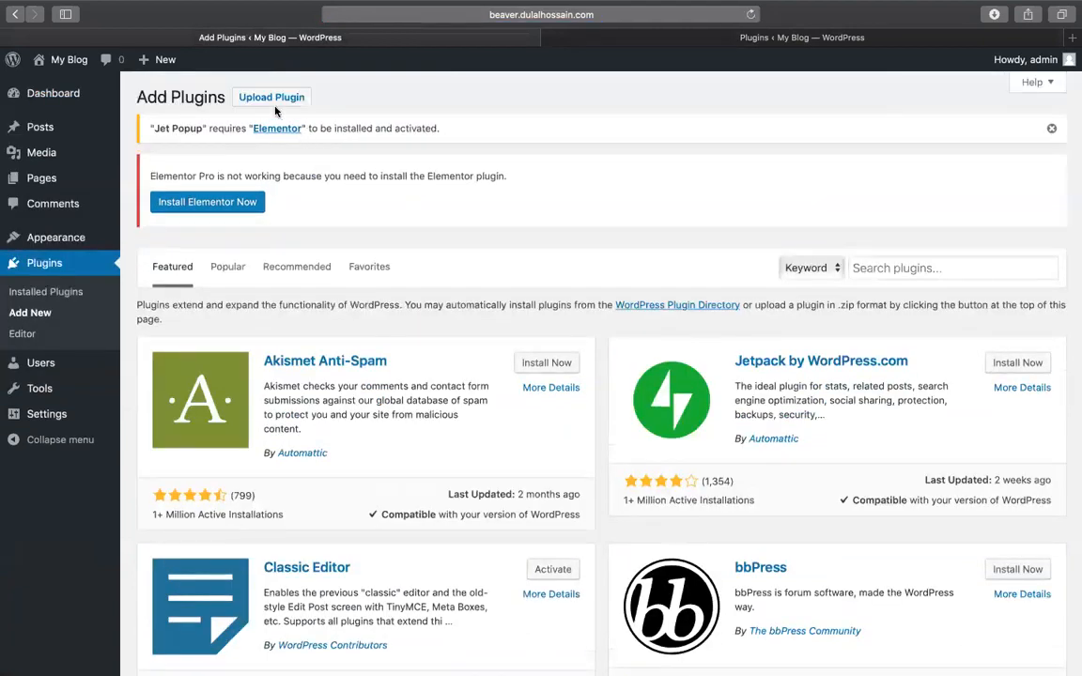
{"action": "left_click", "coordinate": [271, 98]}
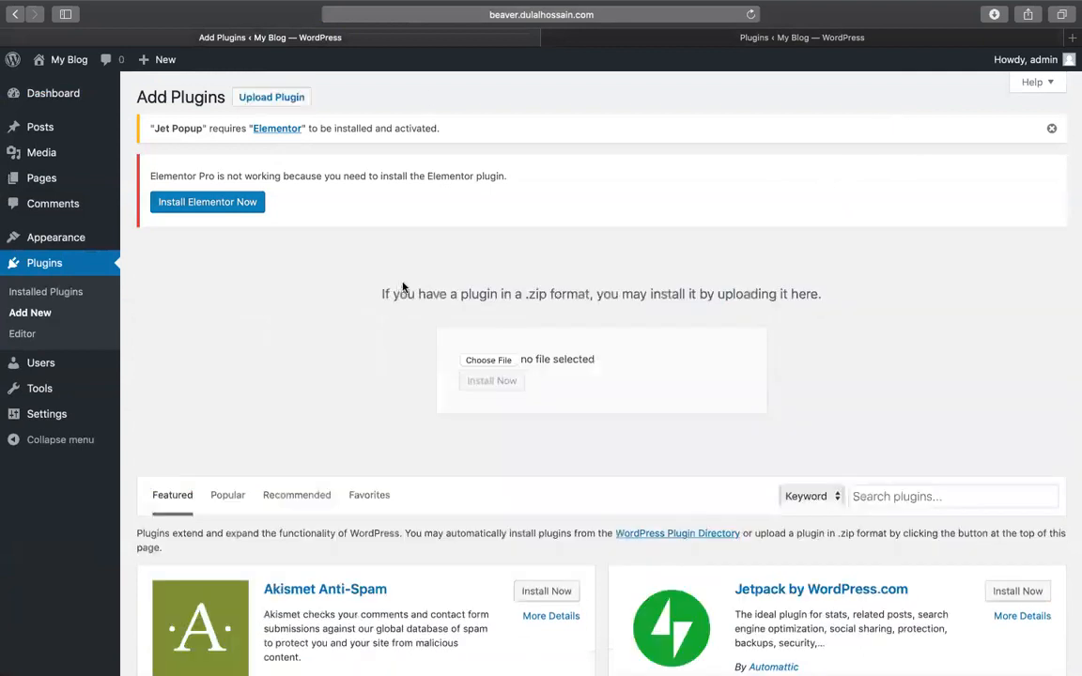
Choose elementor-2.3.2.zip from the elementor pro premium folder and install it as a plugin.
{"action": "left_click", "coordinate": [489, 360]}
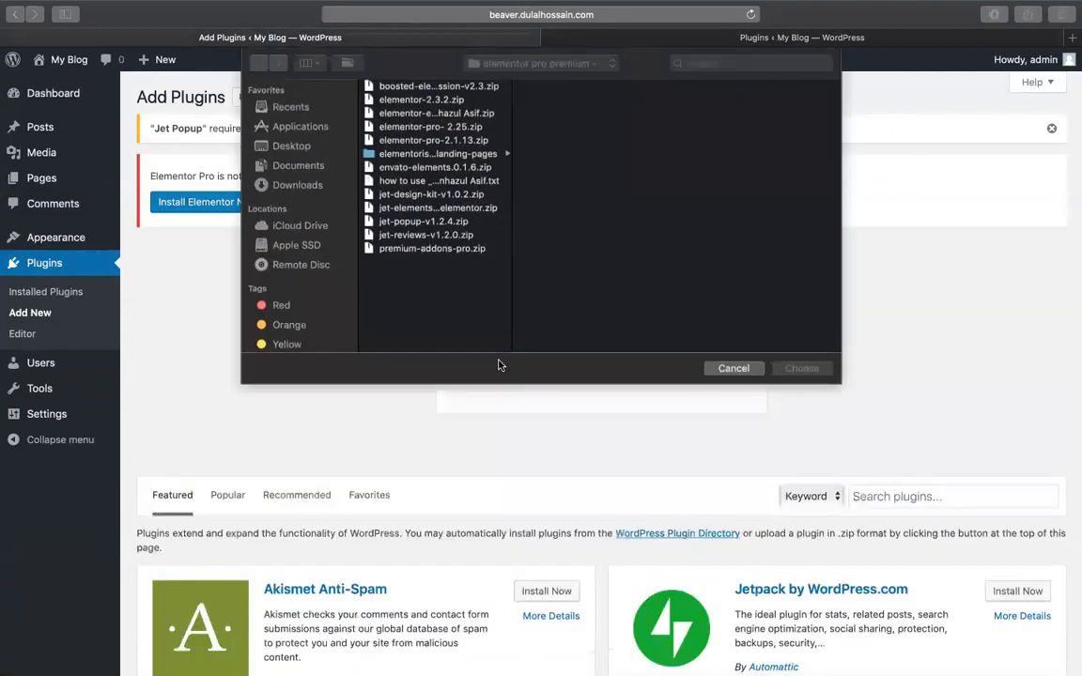
{"action": "left_click", "coordinate": [416, 101]}
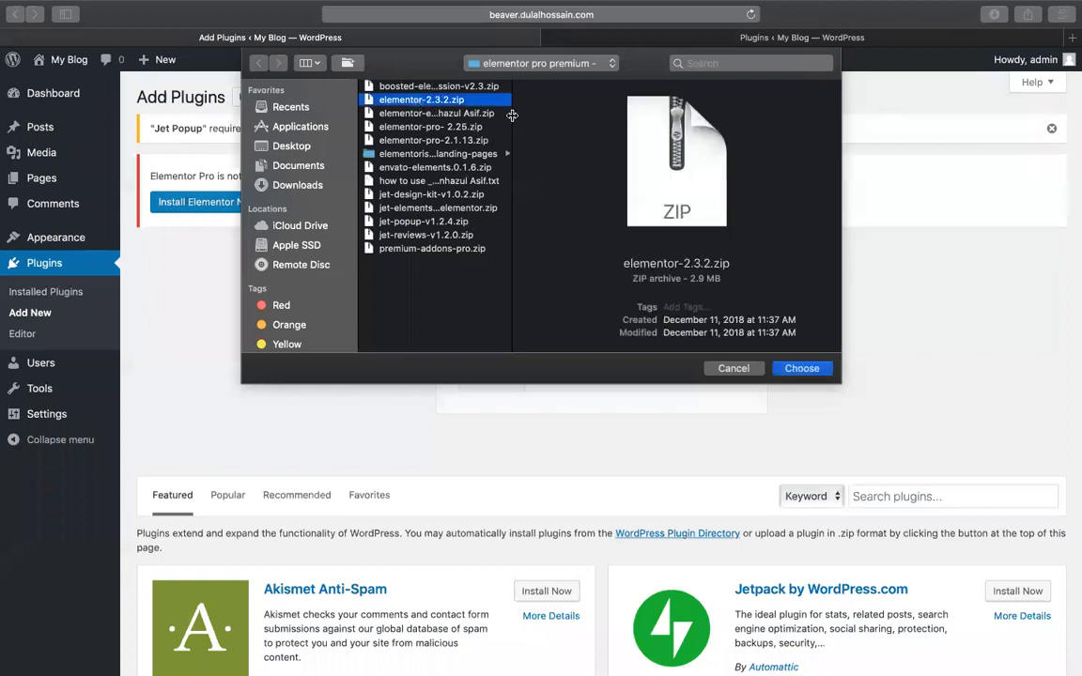
{"action": "left_click_drag", "start_coordinate": [511, 115], "coordinate": [654, 116]}
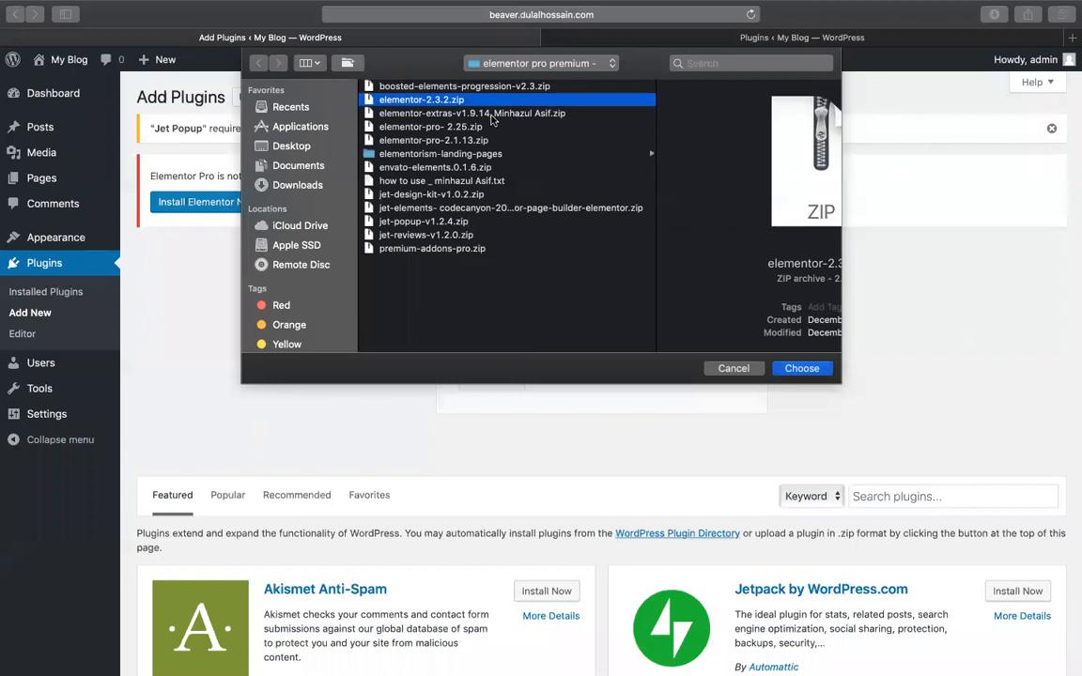
{"action": "left_click", "coordinate": [385, 126]}
{"action": "left_click", "coordinate": [389, 140]}
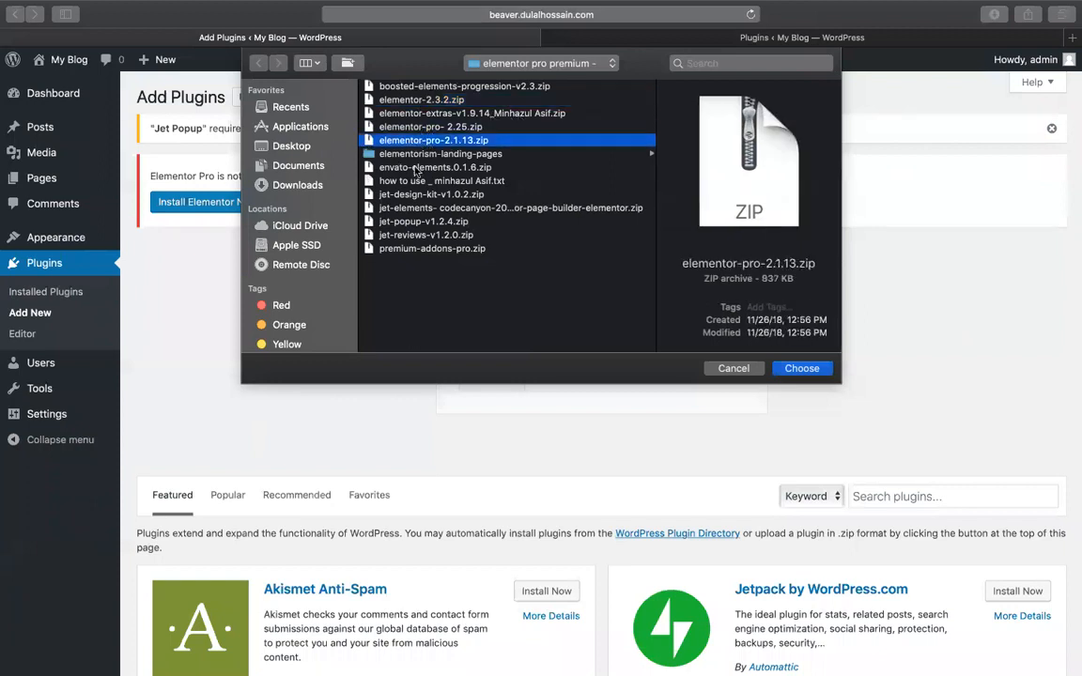
{"action": "left_click", "coordinate": [401, 167]}
{"action": "left_click", "coordinate": [426, 181]}
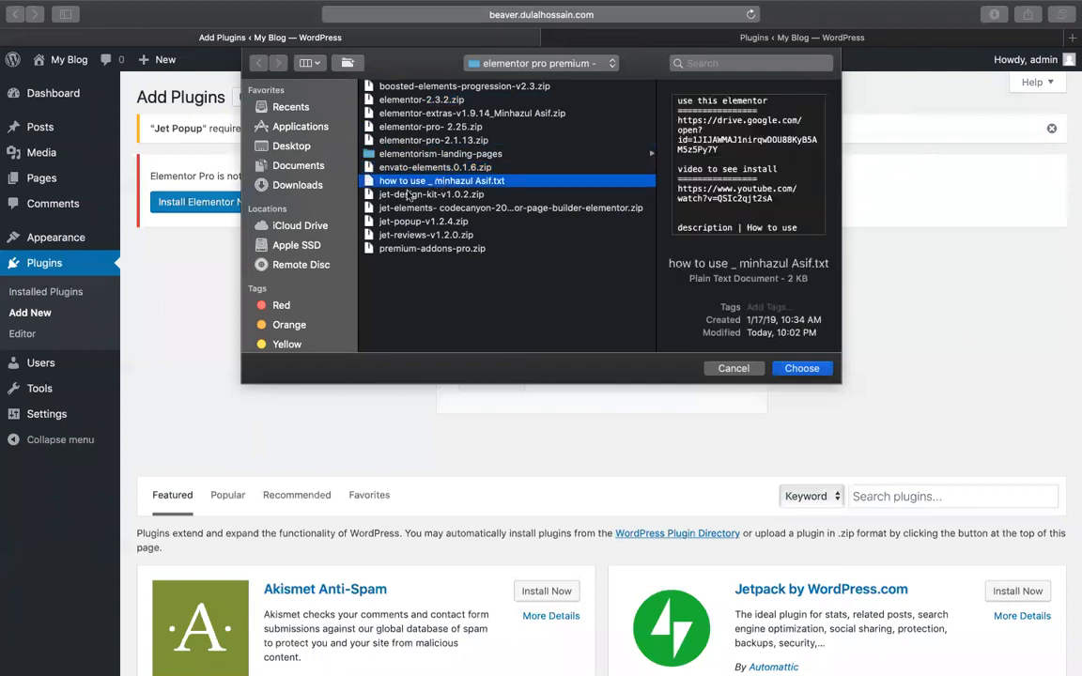
{"action": "key", "text": "Down"}
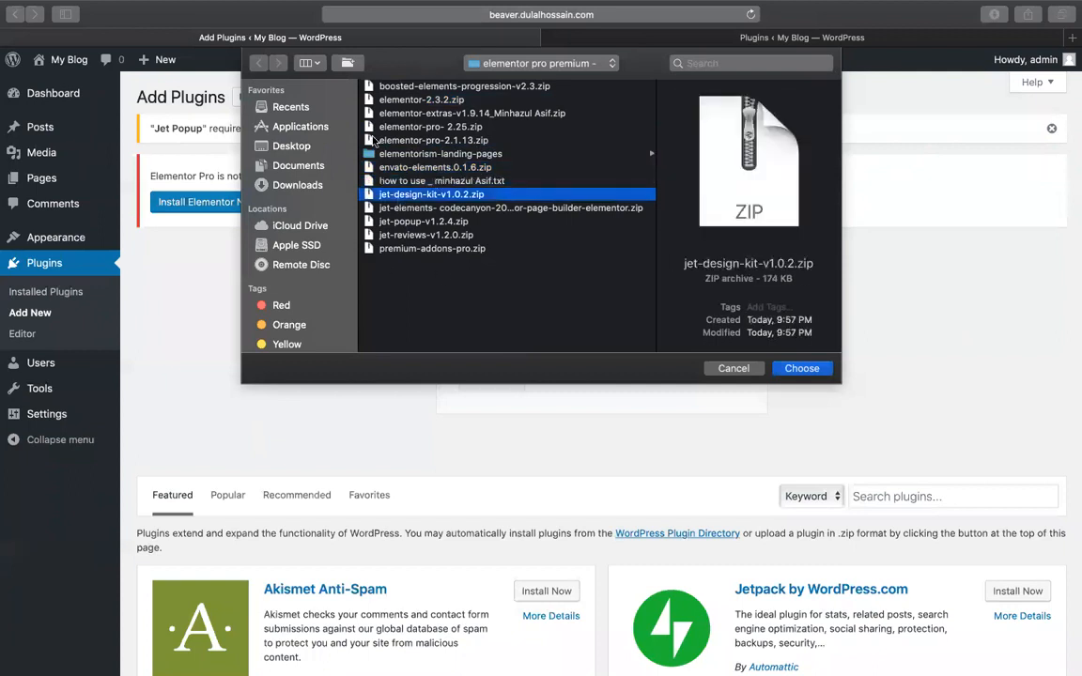
{"action": "double_click", "coordinate": [422, 103]}
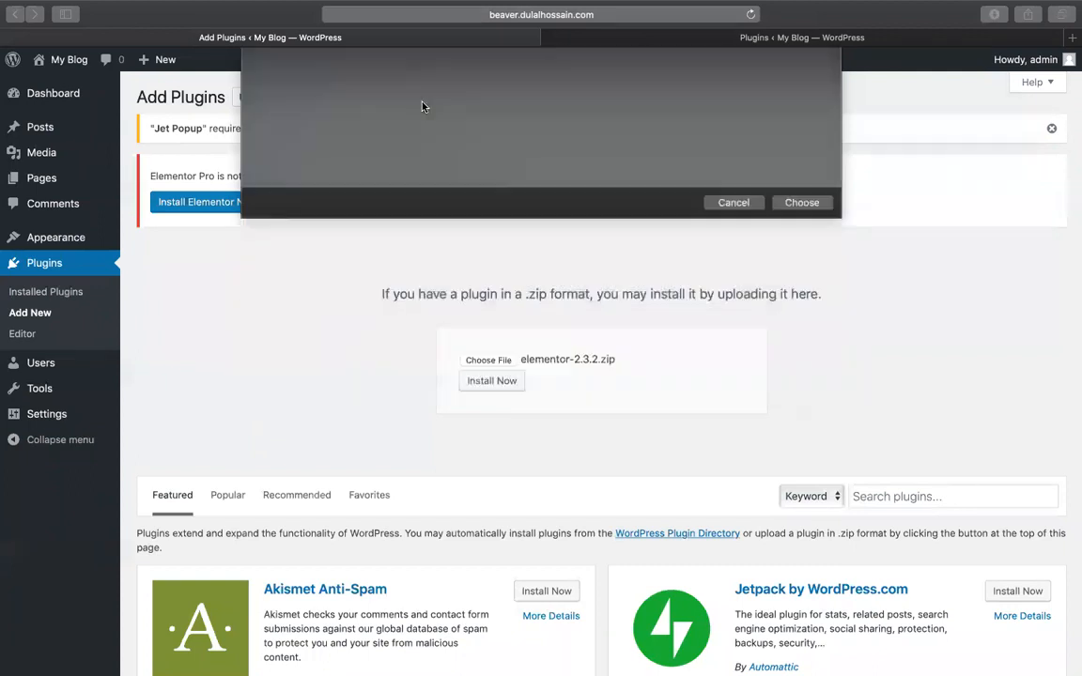
{"action": "left_click", "coordinate": [484, 383]}
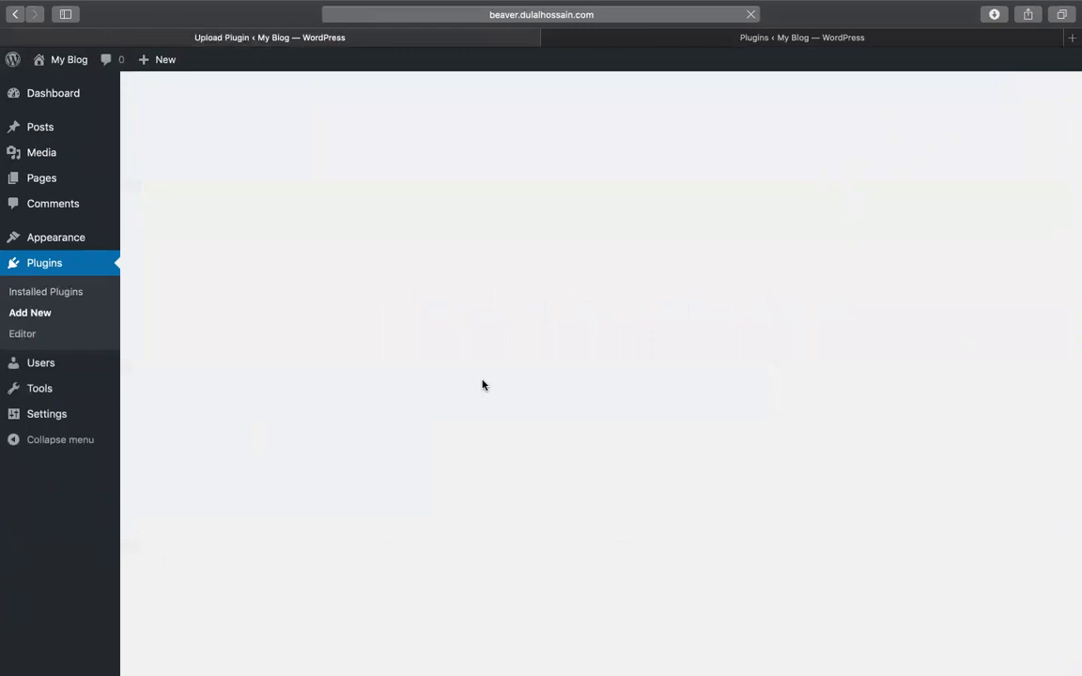
Dismiss the desktop notifications covering the browser window.
{"action": "left_click", "coordinate": [498, 23]}
{"action": "left_click", "coordinate": [763, 215]}
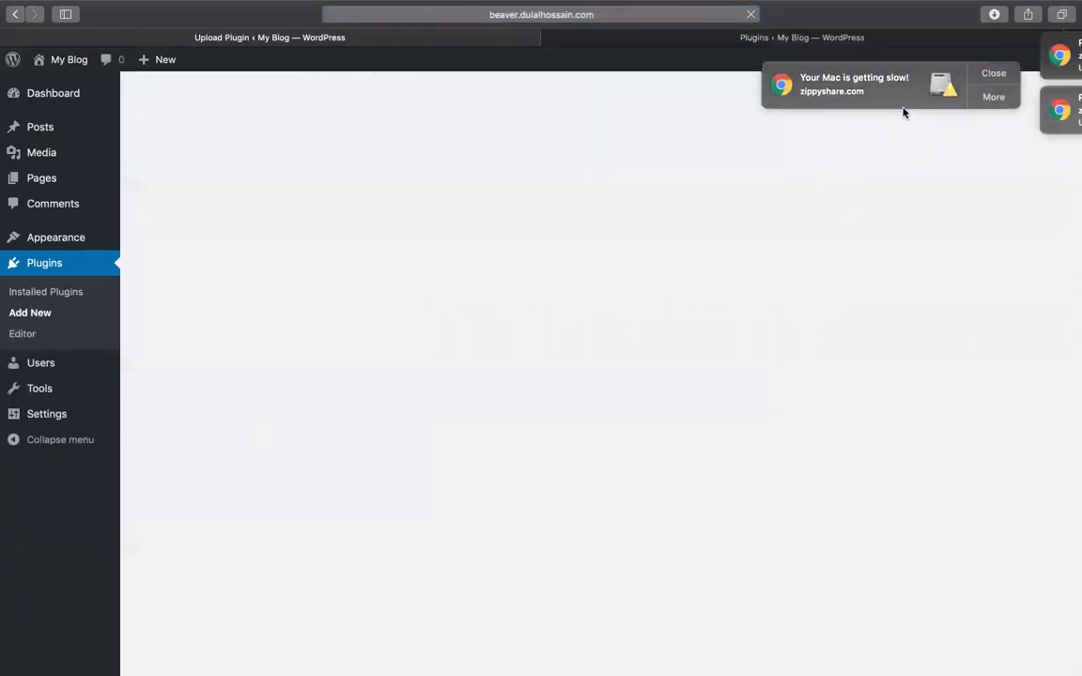
{"action": "left_click", "coordinate": [996, 44]}
{"action": "left_click", "coordinate": [995, 44]}
{"action": "left_click", "coordinate": [993, 43]}
Try to install Elementor from the missing-plugin notice in the other Plugins tab, and return to the plugin installer.
{"action": "left_click", "coordinate": [794, 43]}
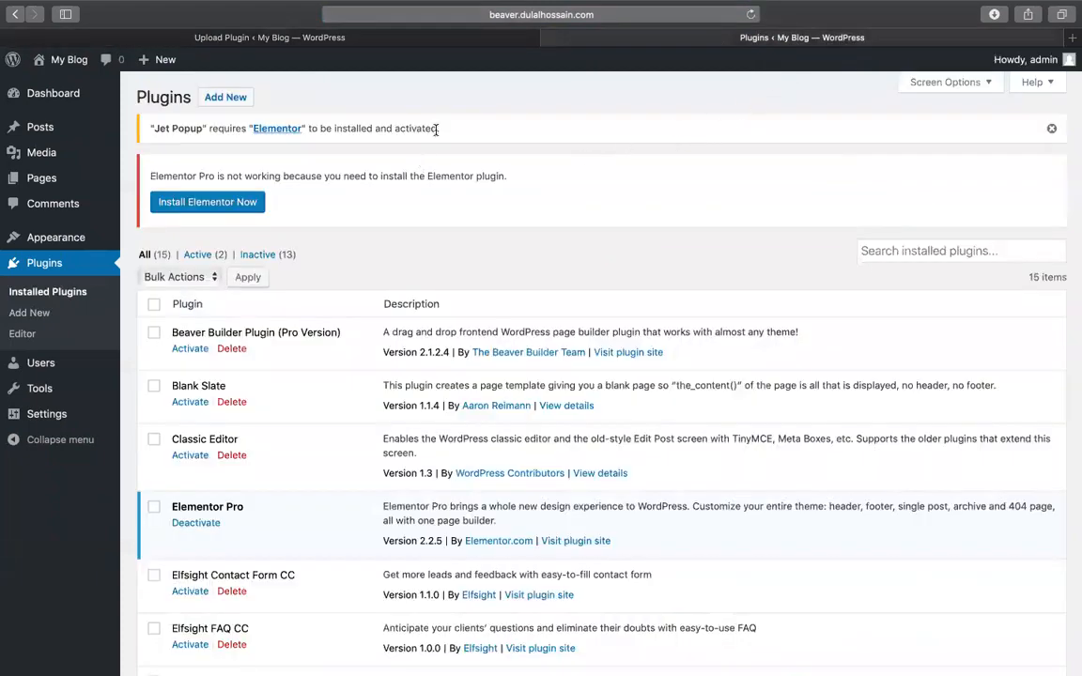
{"action": "left_click", "coordinate": [193, 199]}
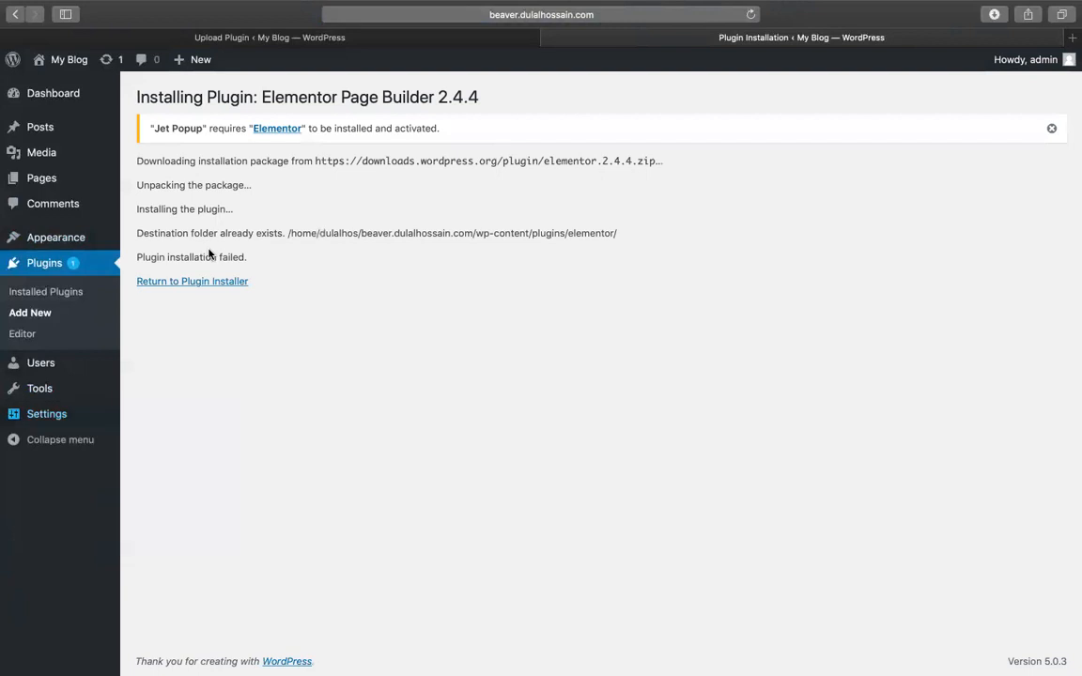
{"action": "left_click", "coordinate": [212, 281]}
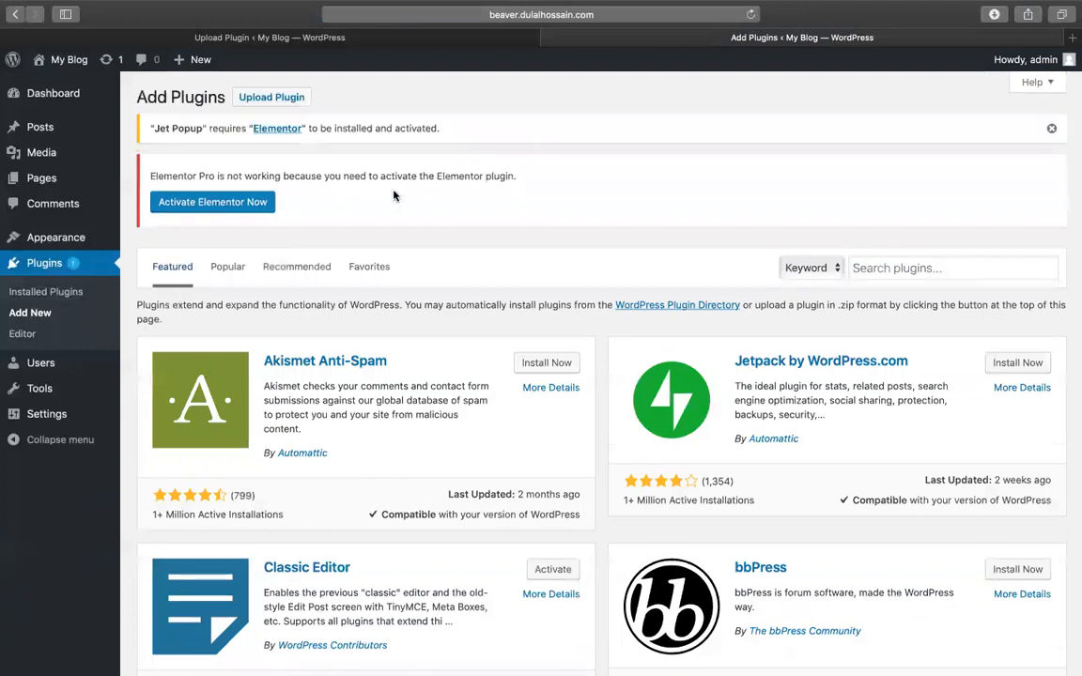
Open the list of installed plugins and search it for "element or".
{"action": "left_click", "coordinate": [34, 294]}
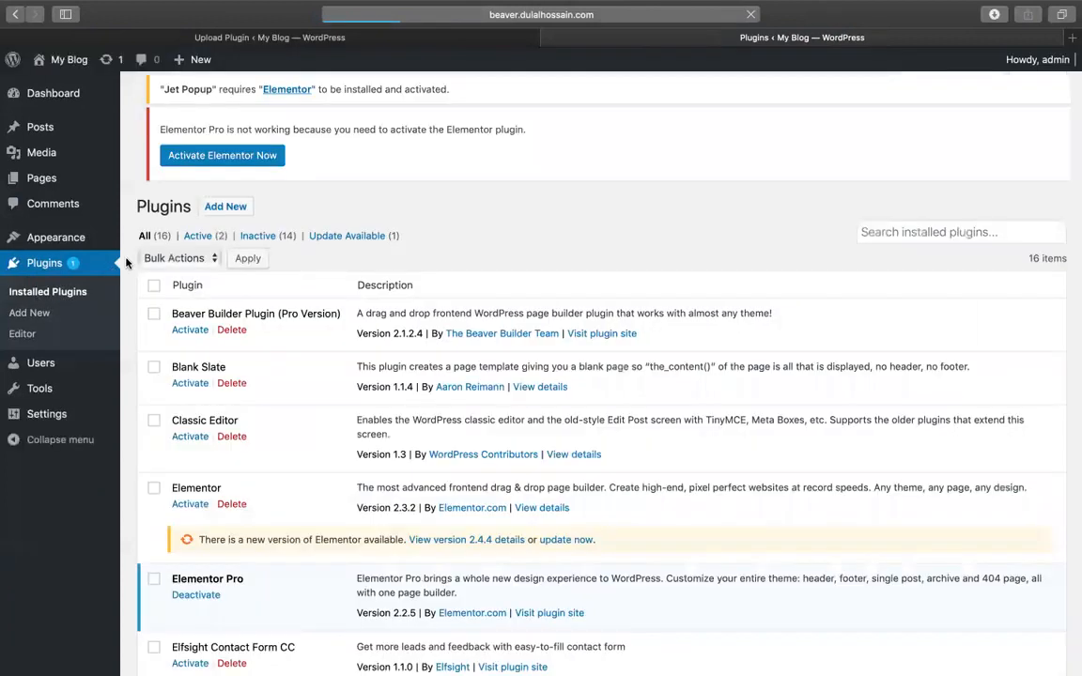
{"action": "left_click", "coordinate": [861, 250]}
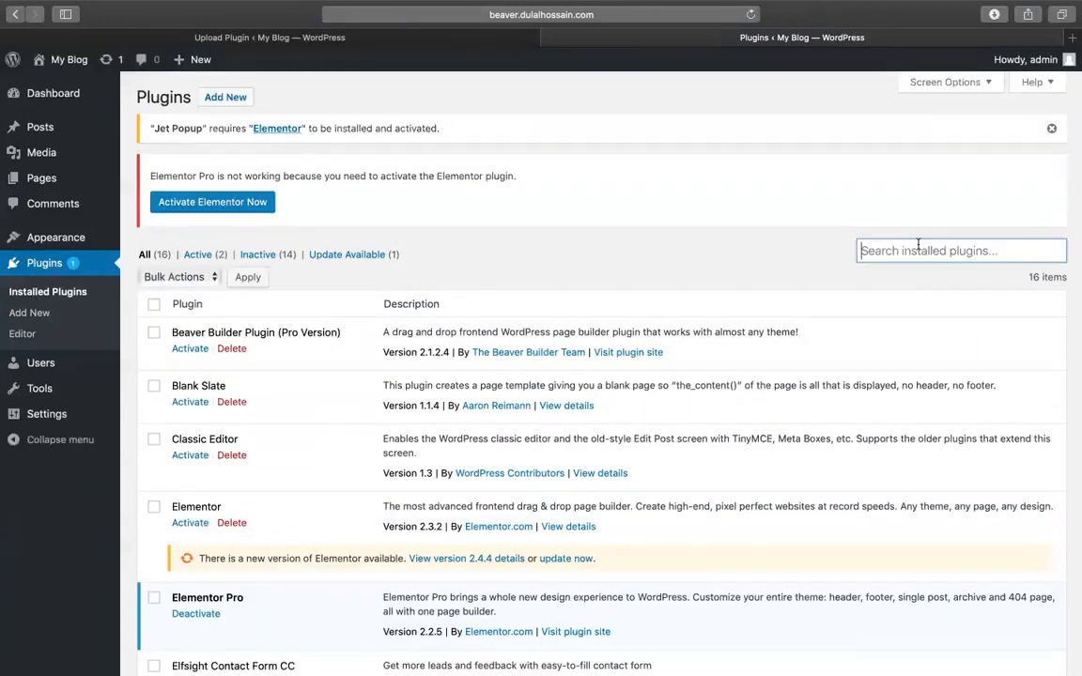
{"action": "type", "text": "eleme"}
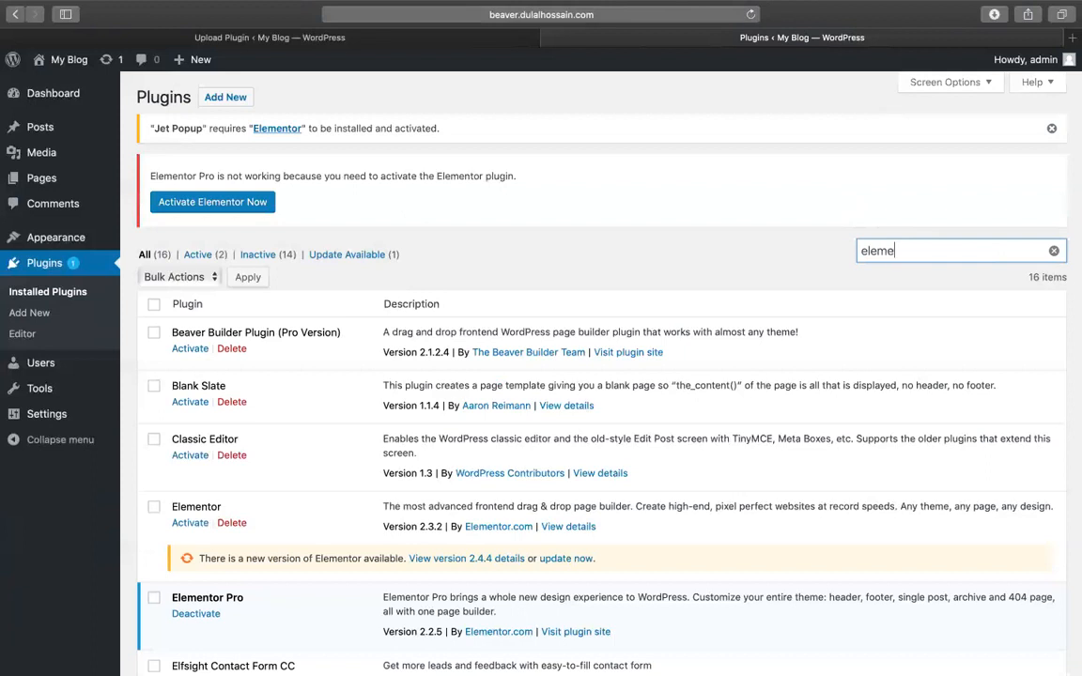
{"action": "type", "text": "nt or"}
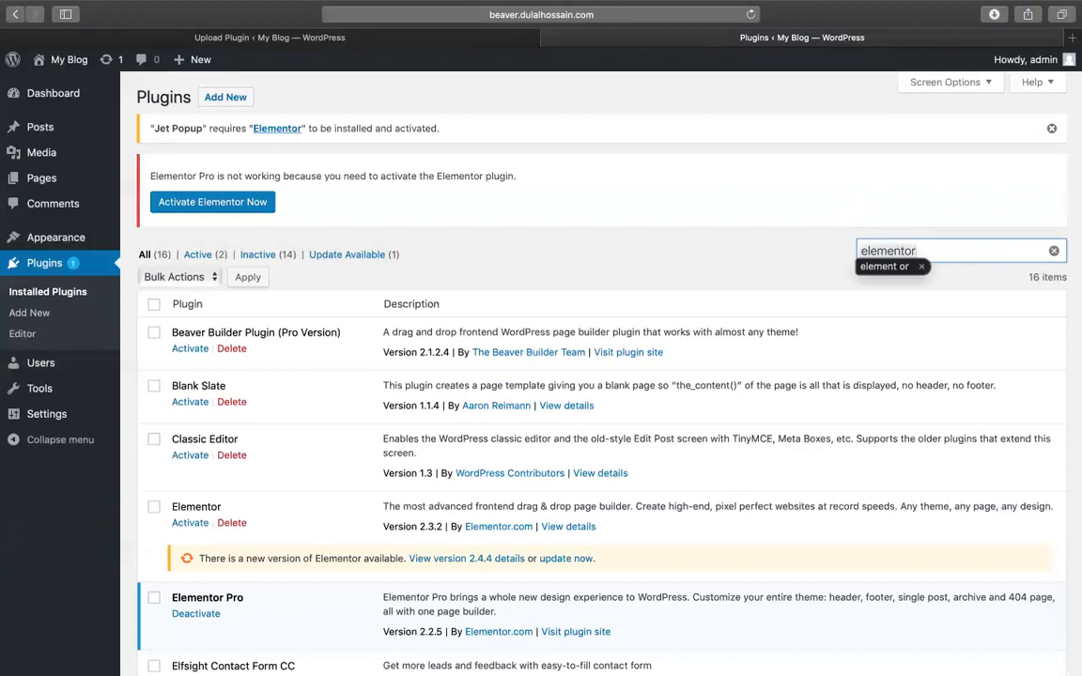
{"action": "key", "text": "Return"}
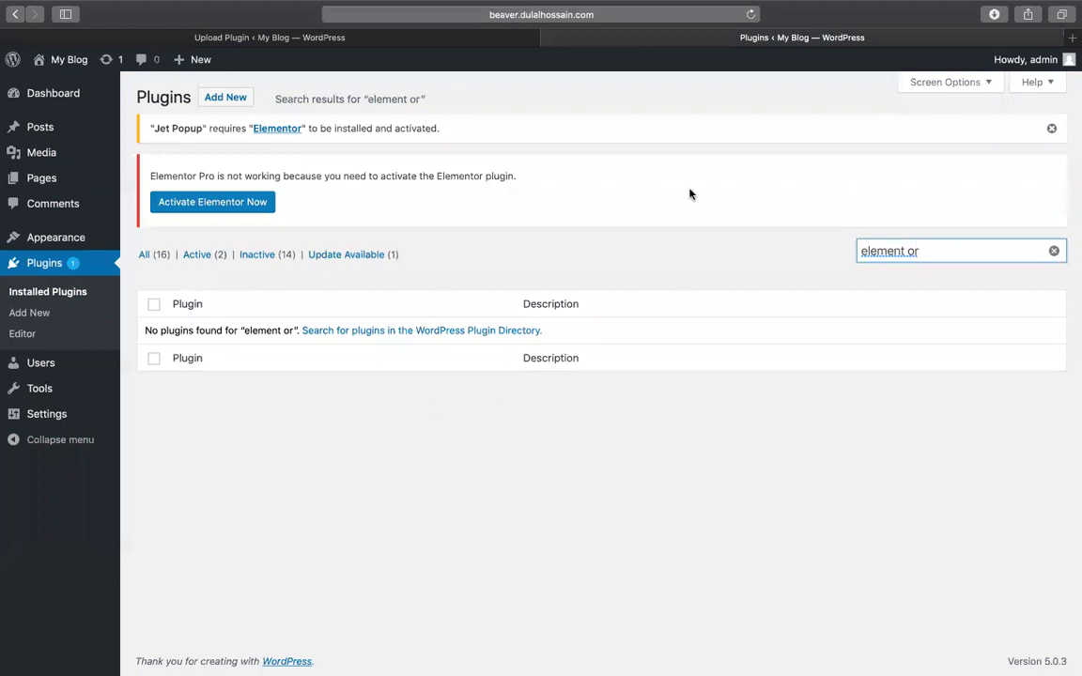
Activate the Elementor plugin from the Elementor Pro notice and look over the installed plugins.
{"action": "left_click", "coordinate": [224, 211]}
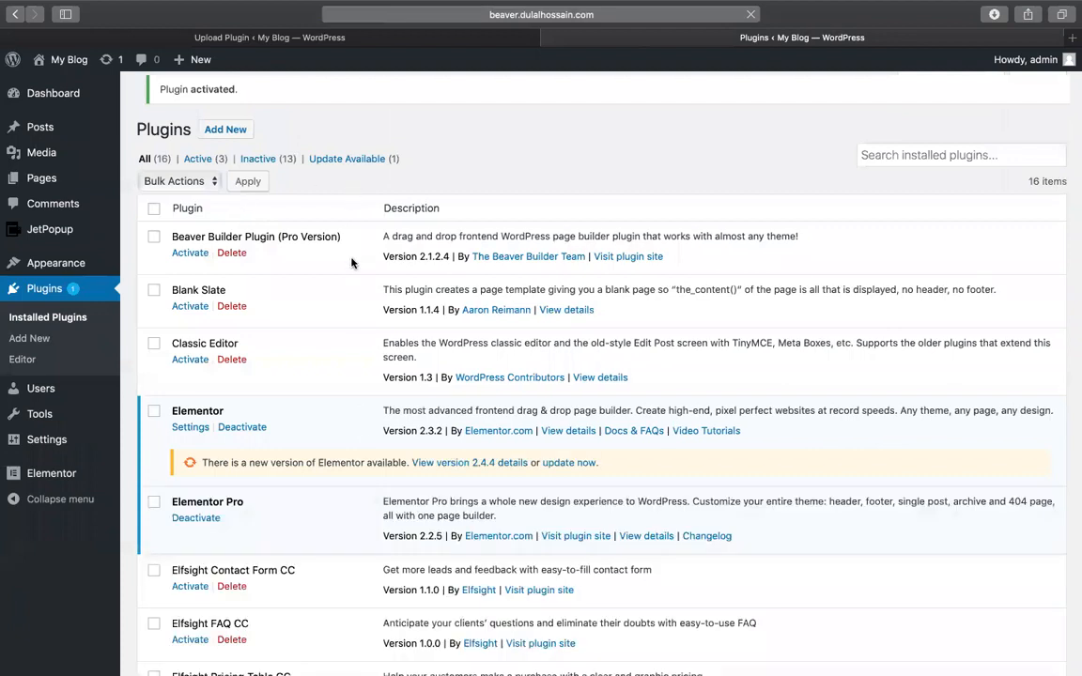
{"action": "scroll", "coordinate": [353, 259], "scroll_direction": "down", "scroll_amount": 5}
{"action": "scroll", "coordinate": [526, 151], "scroll_direction": "up", "scroll_amount": 6}
{"action": "scroll", "coordinate": [339, 146], "scroll_direction": "down", "scroll_amount": 1}
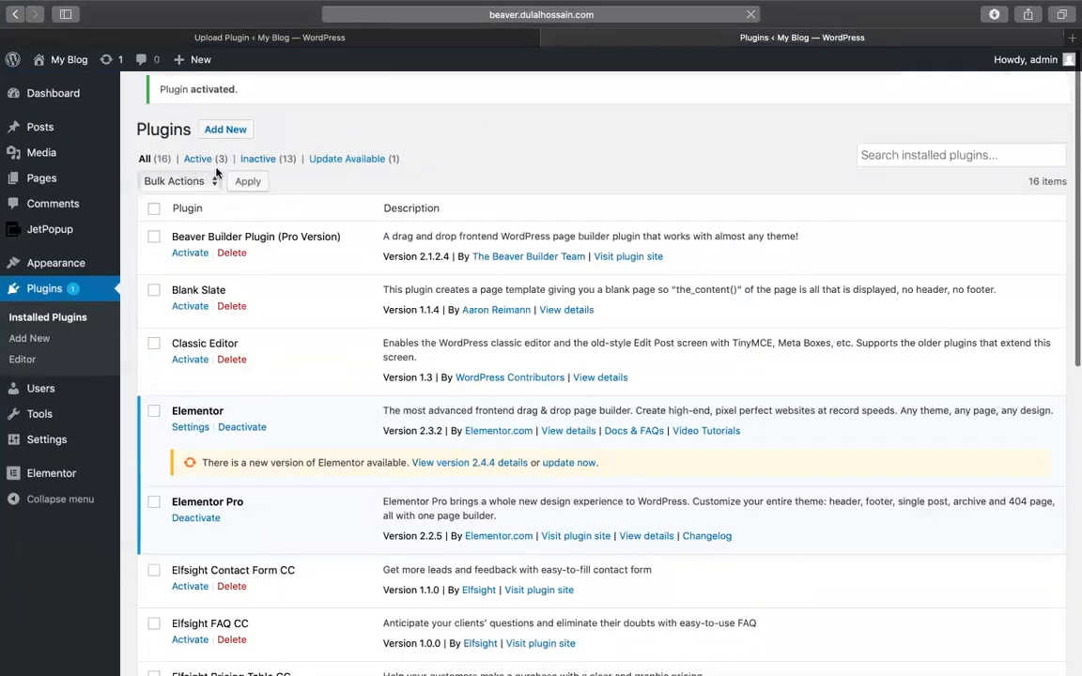
Filter the plugins to the inactive ones, select them all and delete them in bulk, confirming the deletion.
{"action": "left_click", "coordinate": [268, 159]}
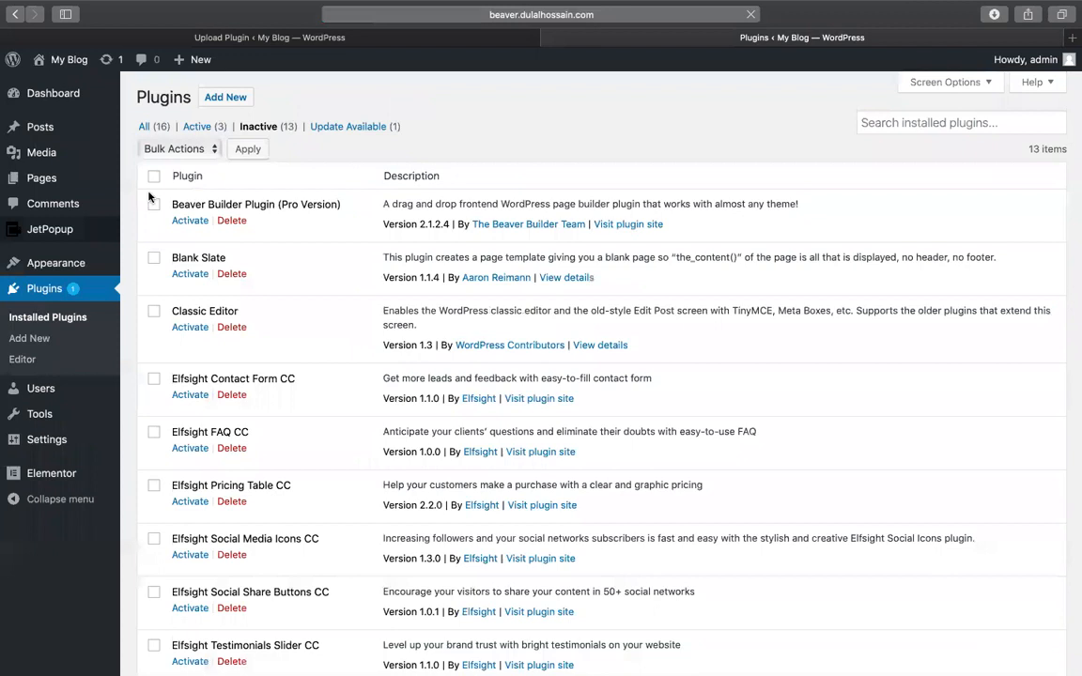
{"action": "left_click", "coordinate": [155, 180]}
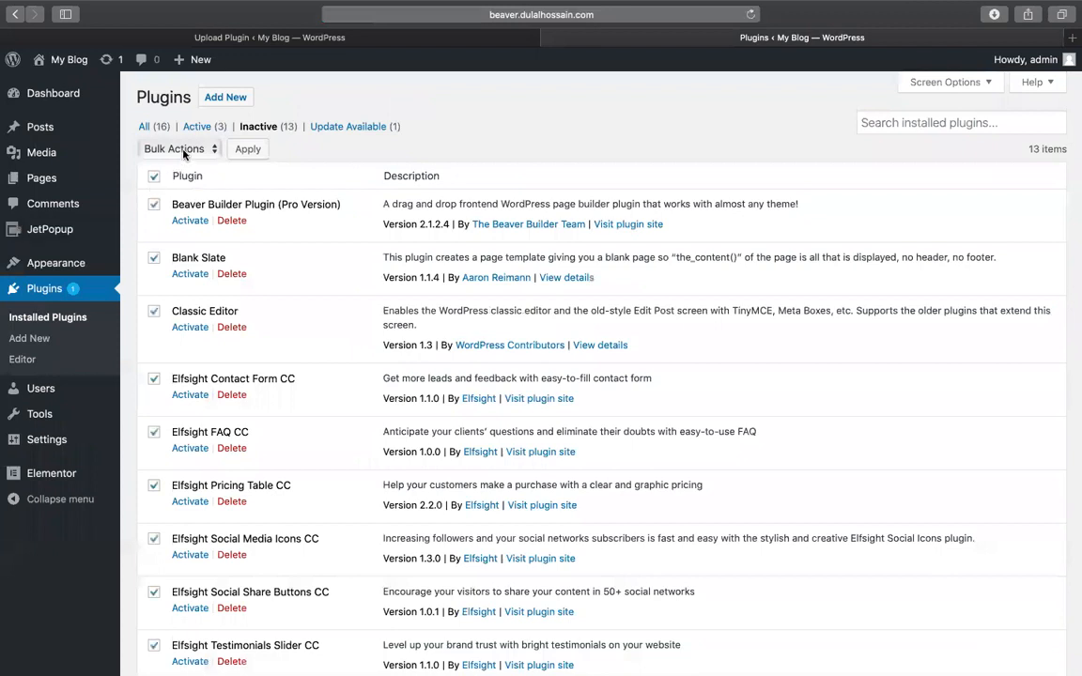
{"action": "left_click", "coordinate": [184, 151]}
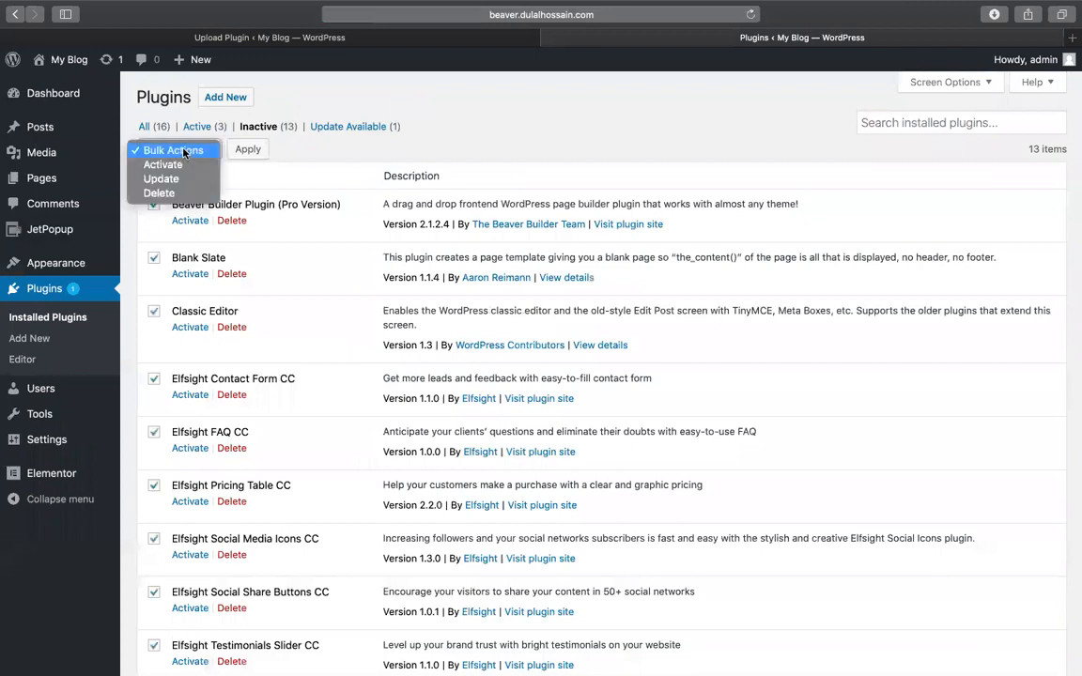
{"action": "left_click", "coordinate": [159, 193]}
{"action": "left_click", "coordinate": [248, 151]}
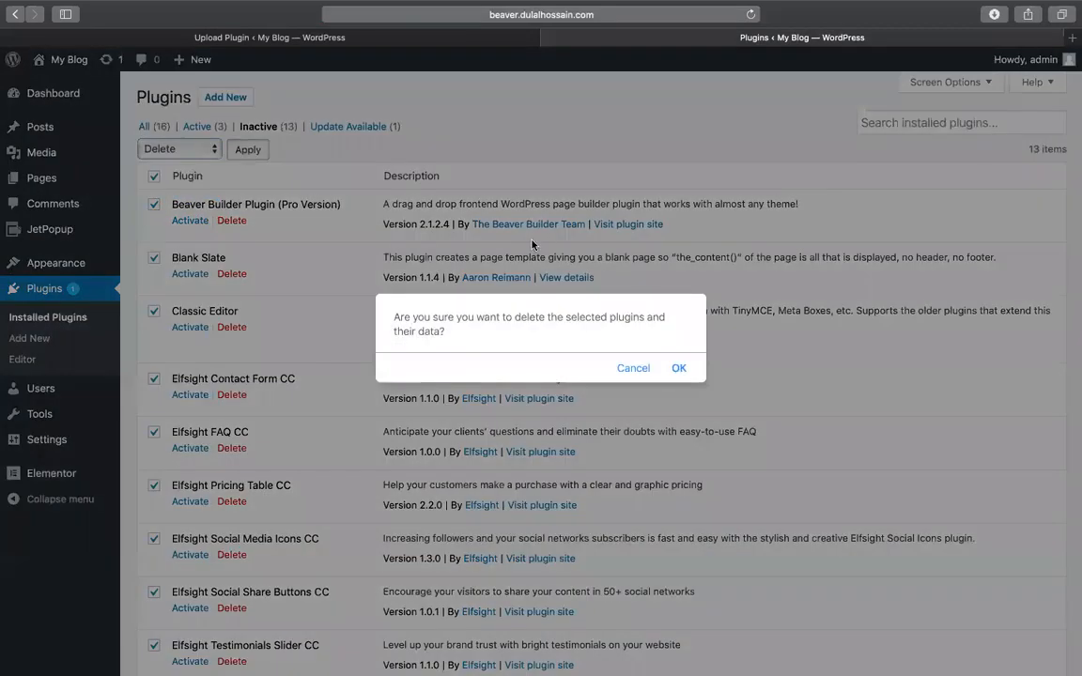
{"action": "left_click", "coordinate": [684, 367]}
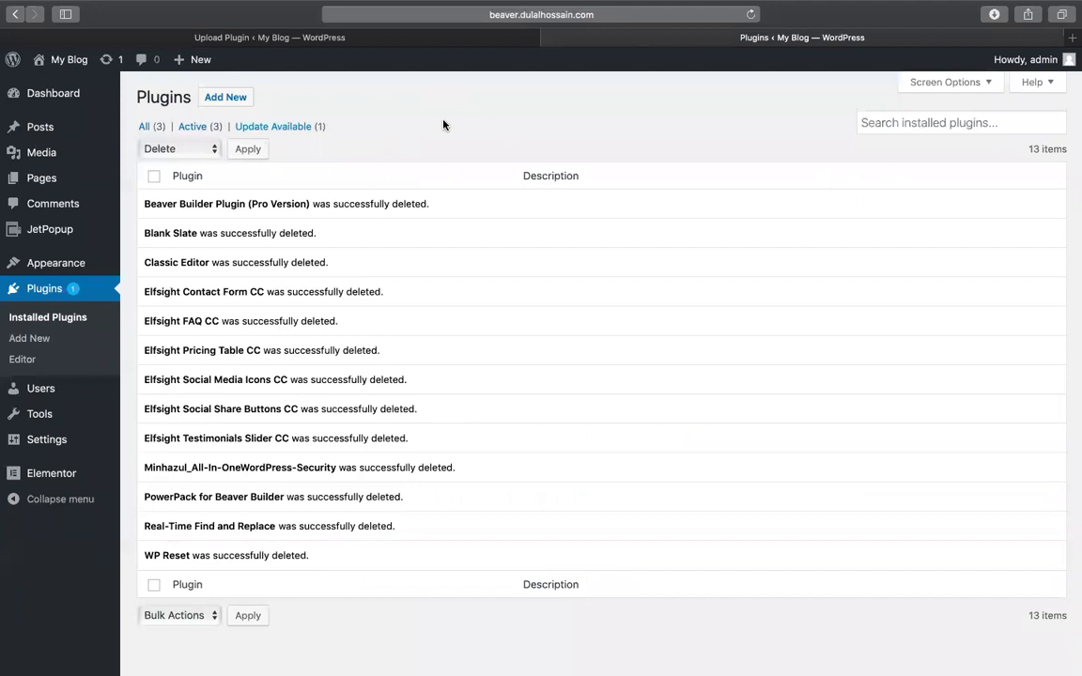
Switch to Chrome and bring up the JetPopup documentation page.
{"action": "key", "text": "ctrl+Right"}
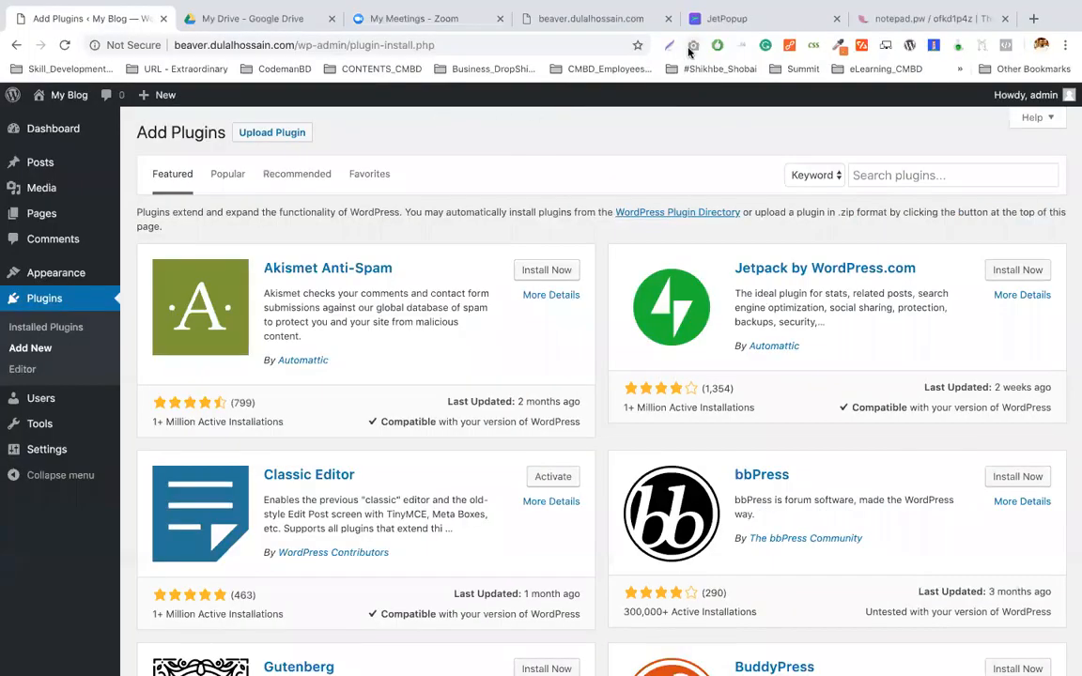
{"action": "left_click", "coordinate": [754, 19]}
{"action": "left_click", "coordinate": [575, 23]}
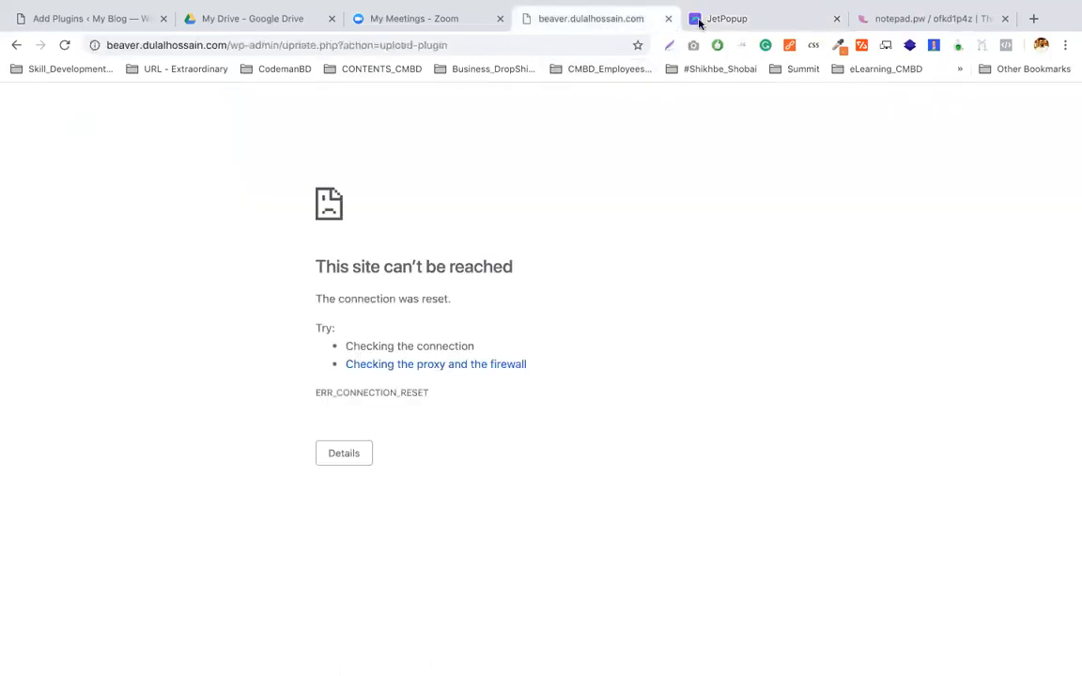
{"action": "left_click", "coordinate": [751, 21]}
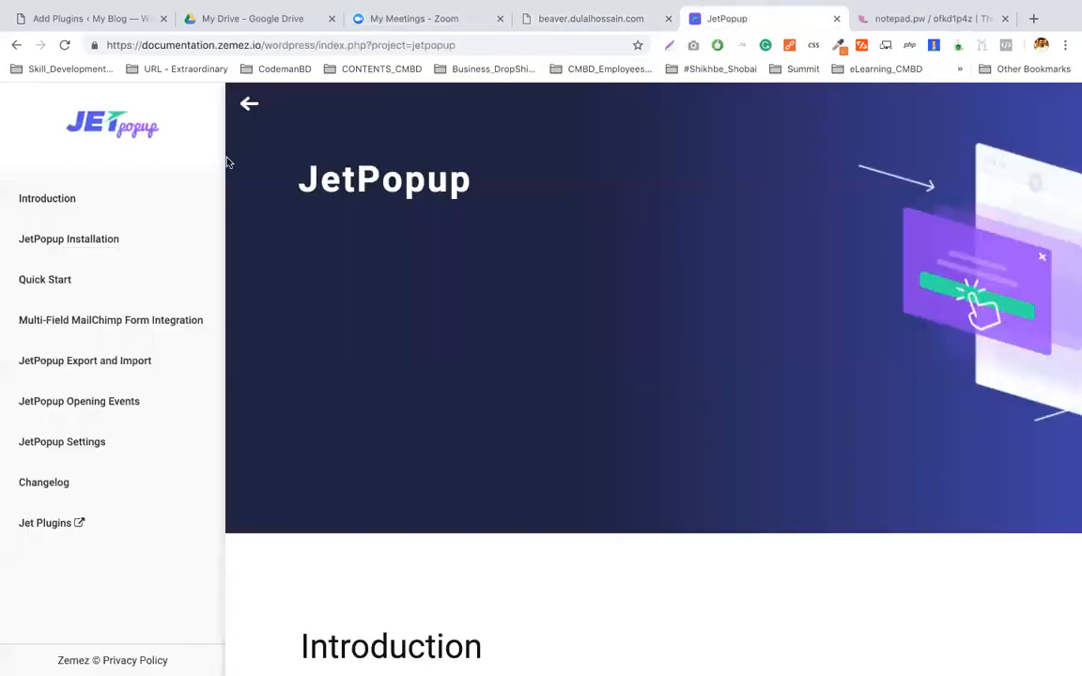
Return to the CodeCanyon item page of the JetPopup addon and look through its description and trigger event features.
{"action": "left_click", "coordinate": [16, 46]}
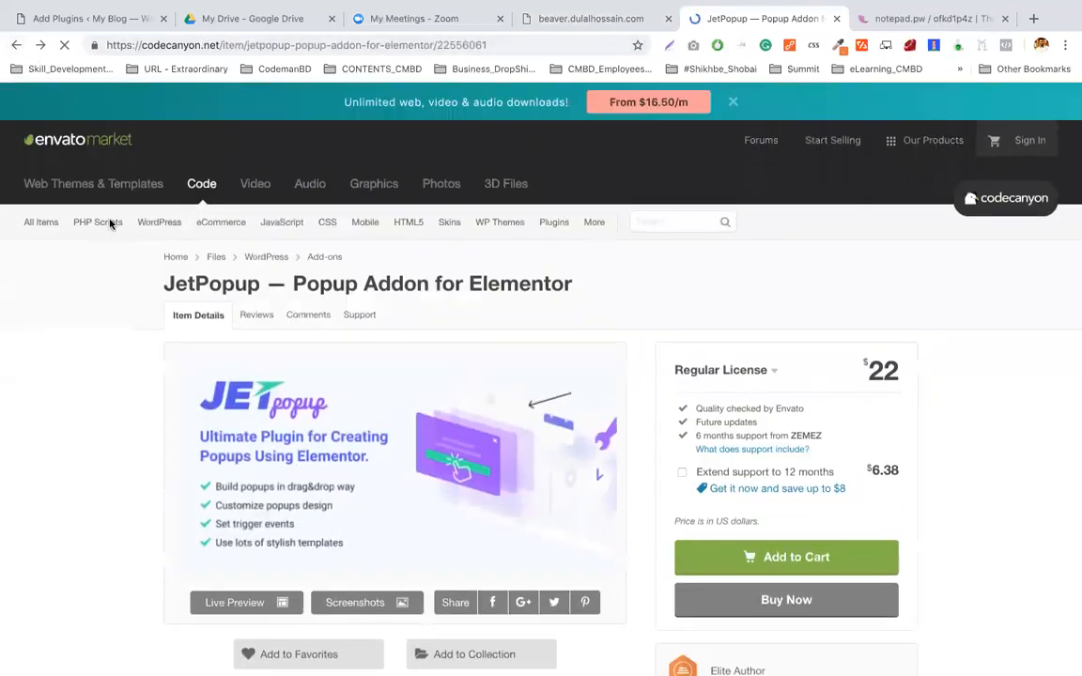
{"action": "scroll", "coordinate": [94, 468], "scroll_direction": "down", "scroll_amount": 5}
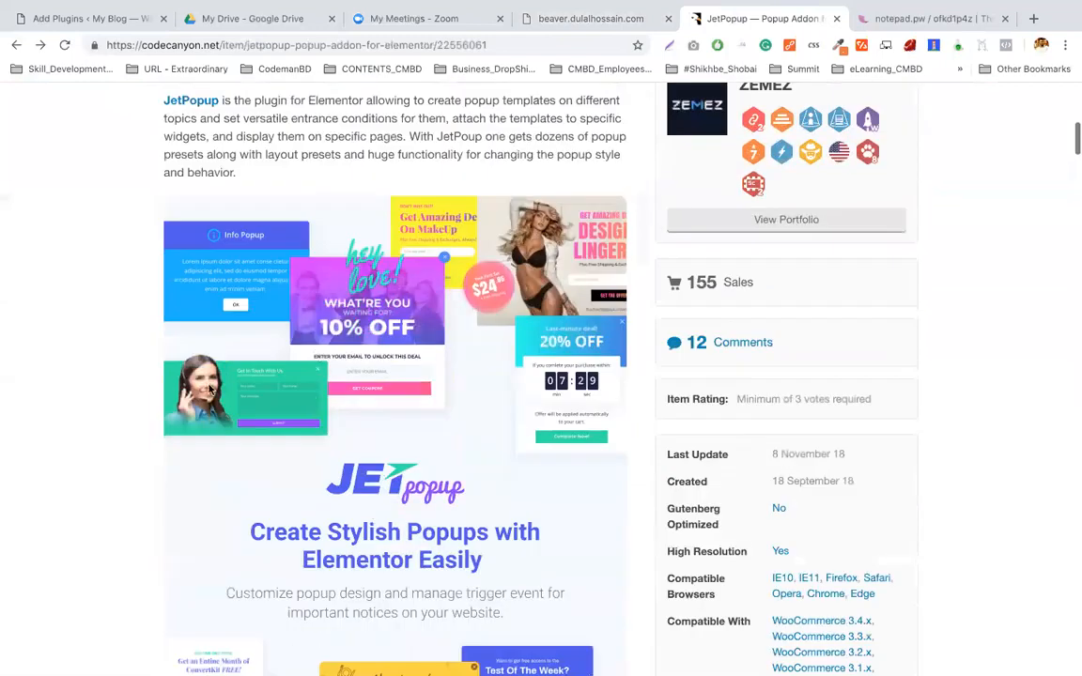
{"action": "scroll", "coordinate": [346, 302], "scroll_direction": "down", "scroll_amount": 6}
{"action": "scroll", "coordinate": [384, 341], "scroll_direction": "down", "scroll_amount": 2}
{"action": "right_click", "coordinate": [384, 341]}
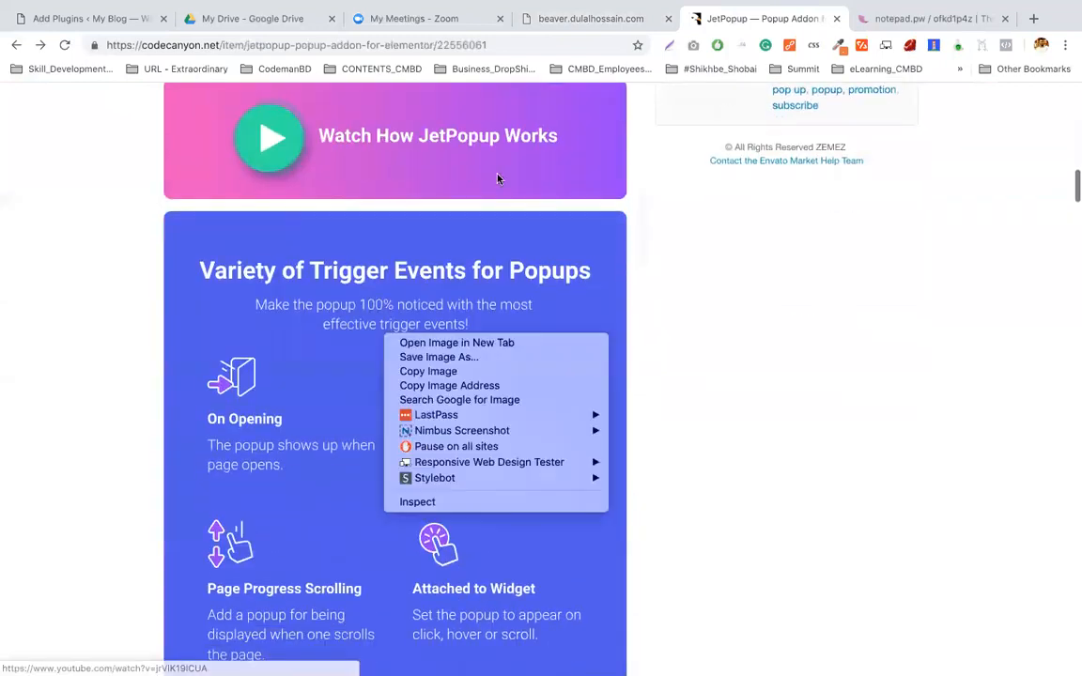
{"action": "left_click", "coordinate": [115, 269]}
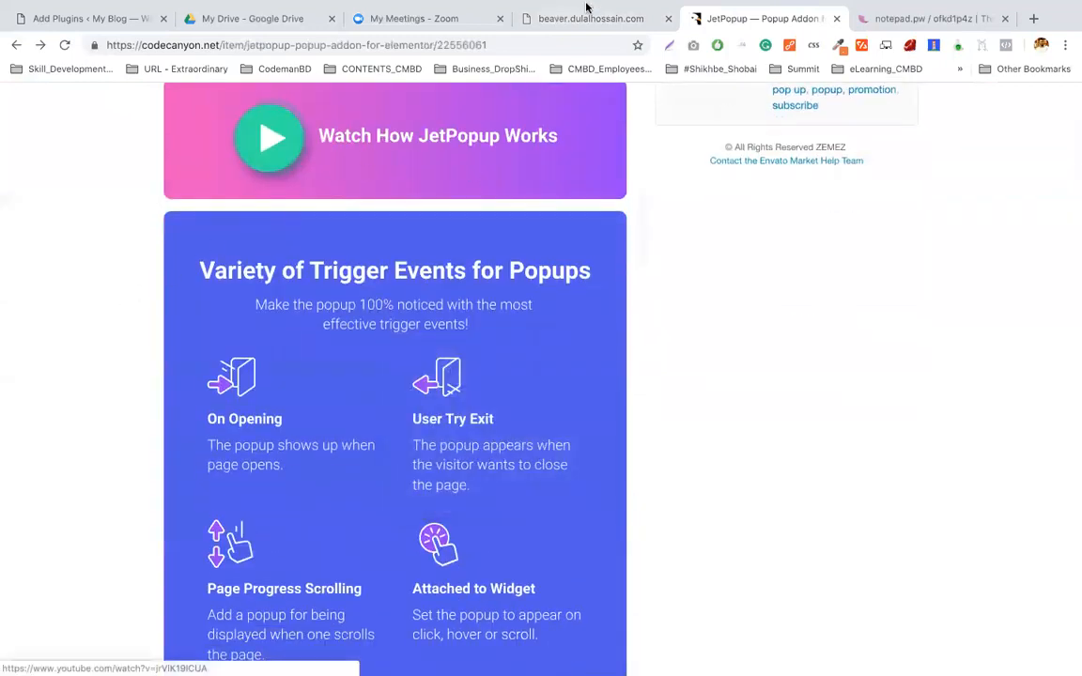
Switch to Google Drive and open CodemanBD_Freelancing_HUB, Class Contents, and the CMBD-ONLINE-07(WD) & CMBD-ONLINE-08(WP) folder.
{"action": "left_click", "coordinate": [246, 23]}
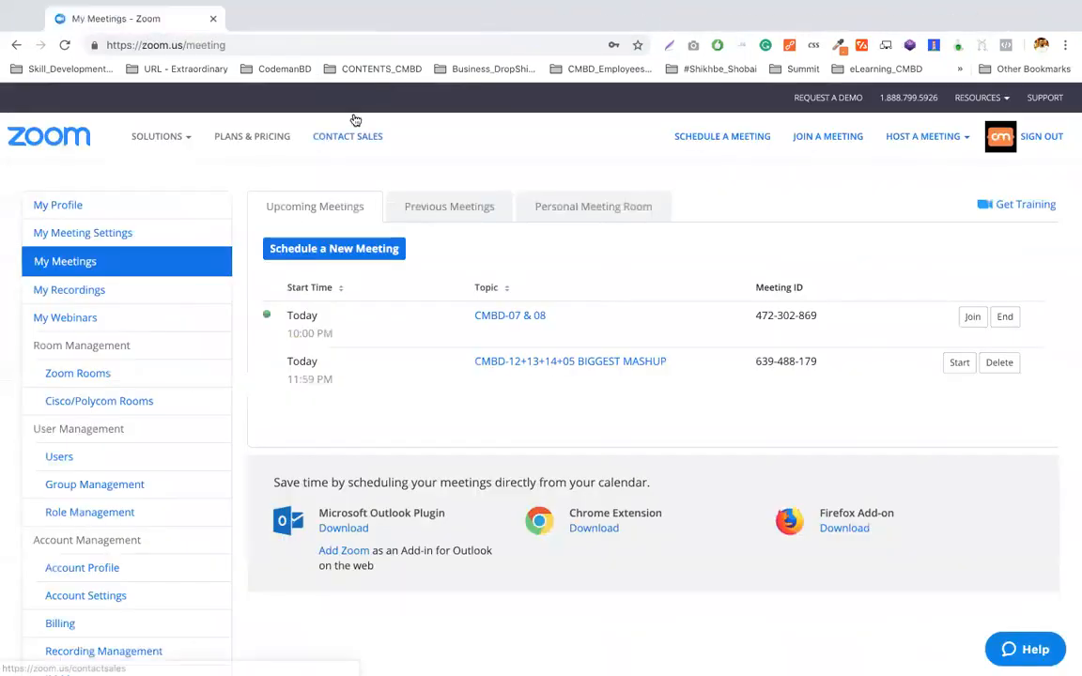
{"action": "mouse_move", "coordinate": [156, 136]}
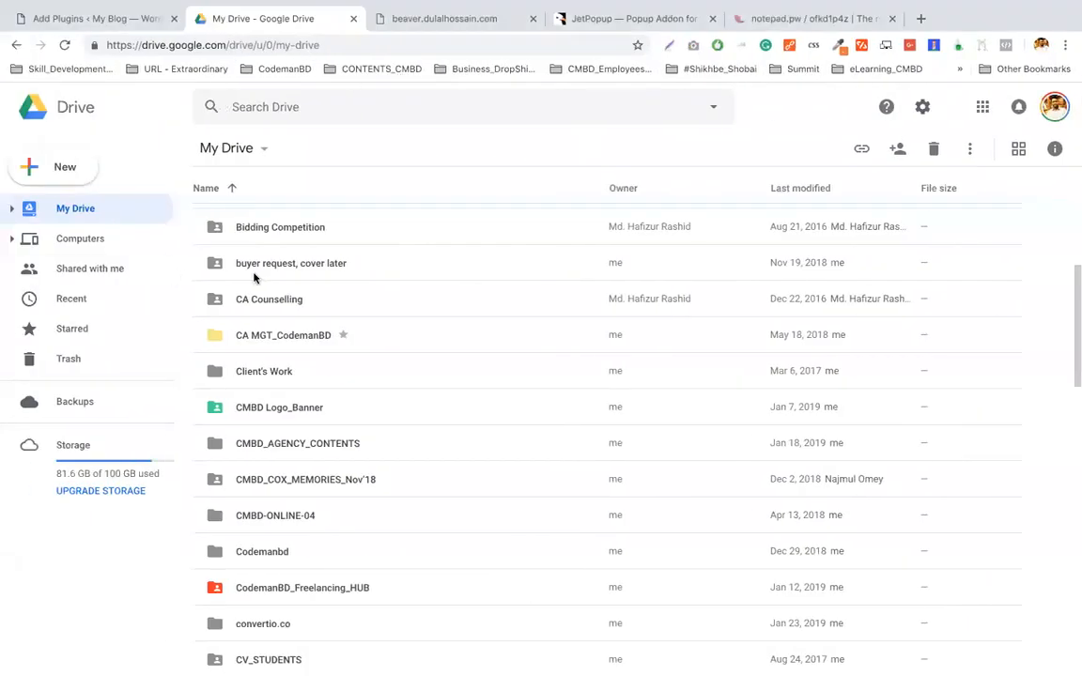
{"action": "double_click", "coordinate": [236, 589]}
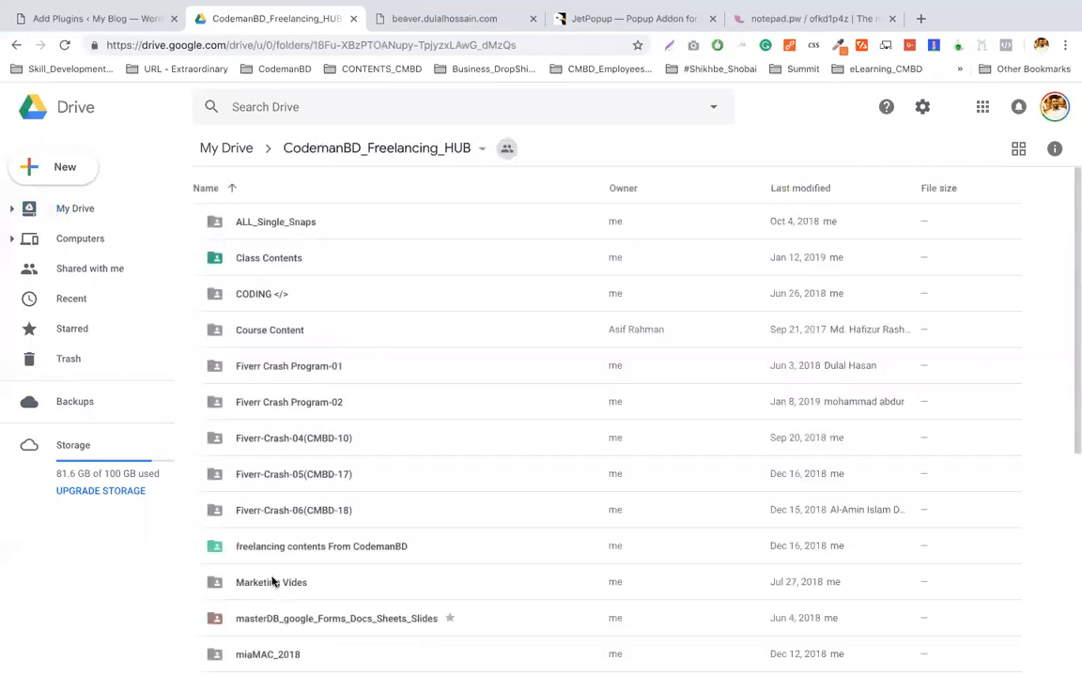
{"action": "double_click", "coordinate": [216, 255]}
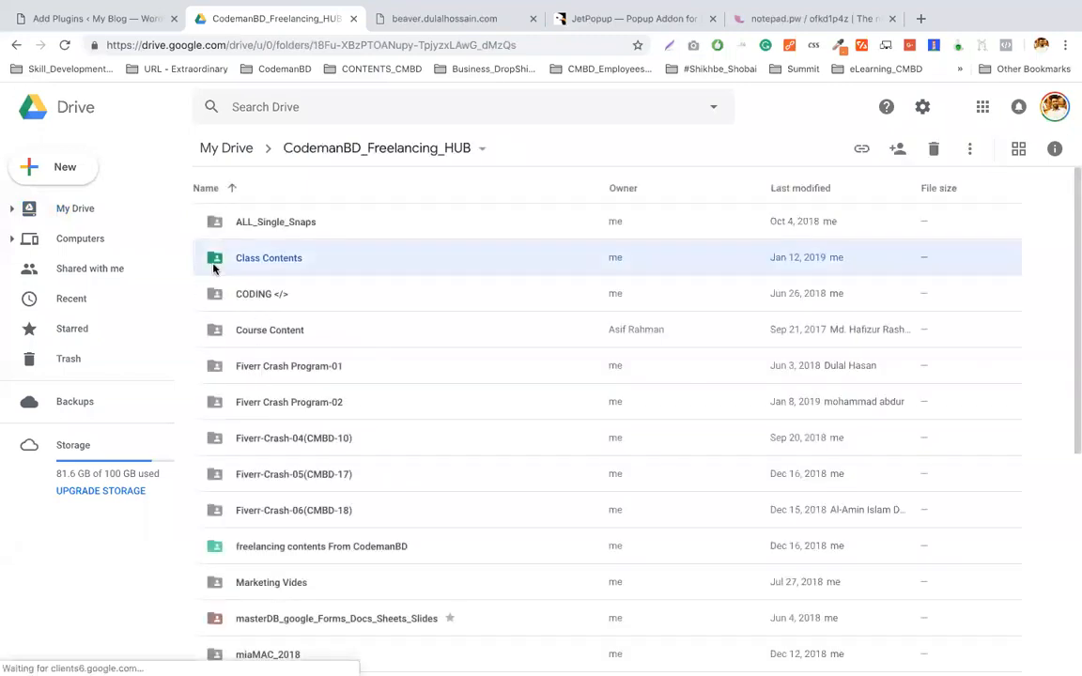
{"action": "left_click", "coordinate": [237, 287]}
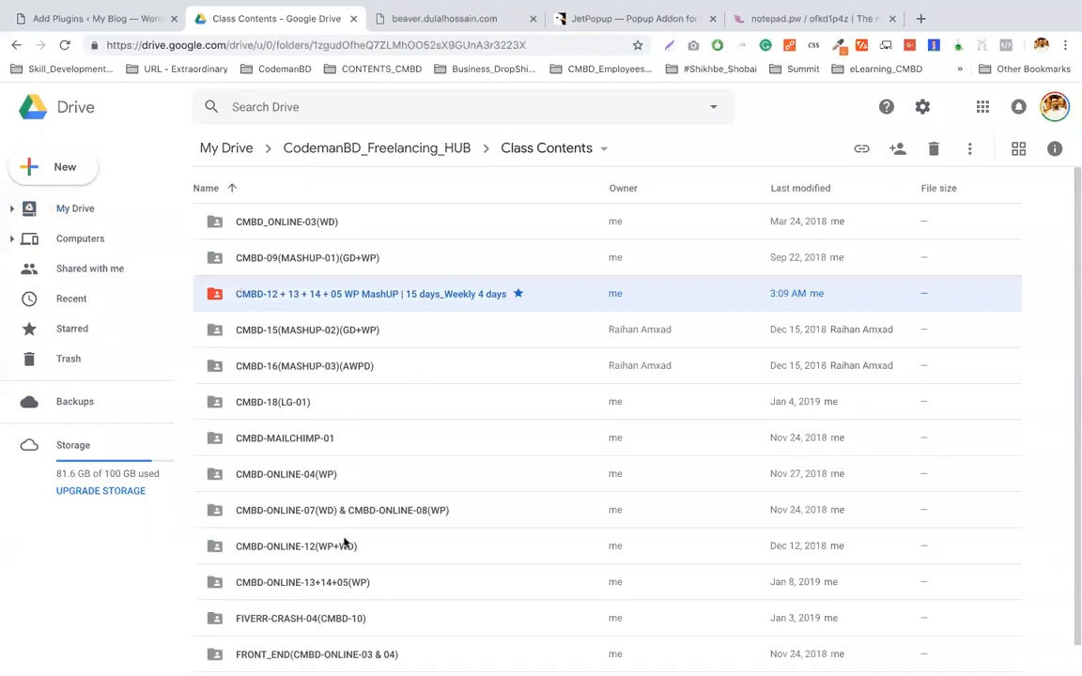
{"action": "left_click", "coordinate": [597, 412]}
{"action": "double_click", "coordinate": [312, 516]}
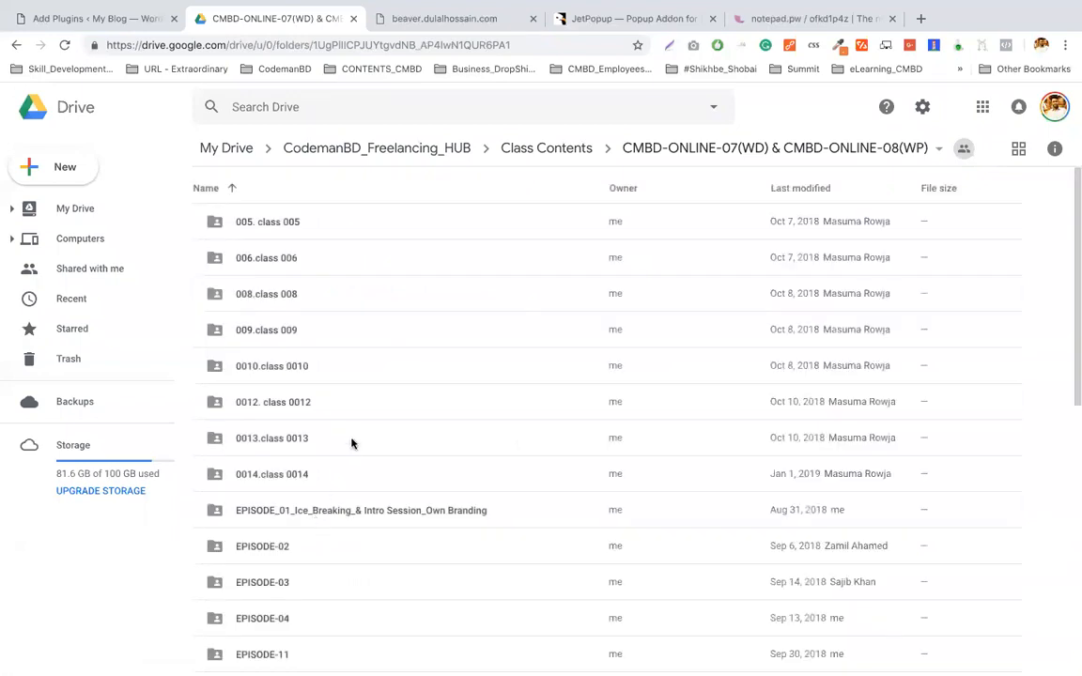
Start a new folder in the class folder and enter the name "EPISODE-31(elementor - jetPop Up Addon)".
{"action": "scroll", "coordinate": [390, 404], "scroll_direction": "down", "scroll_amount": 10}
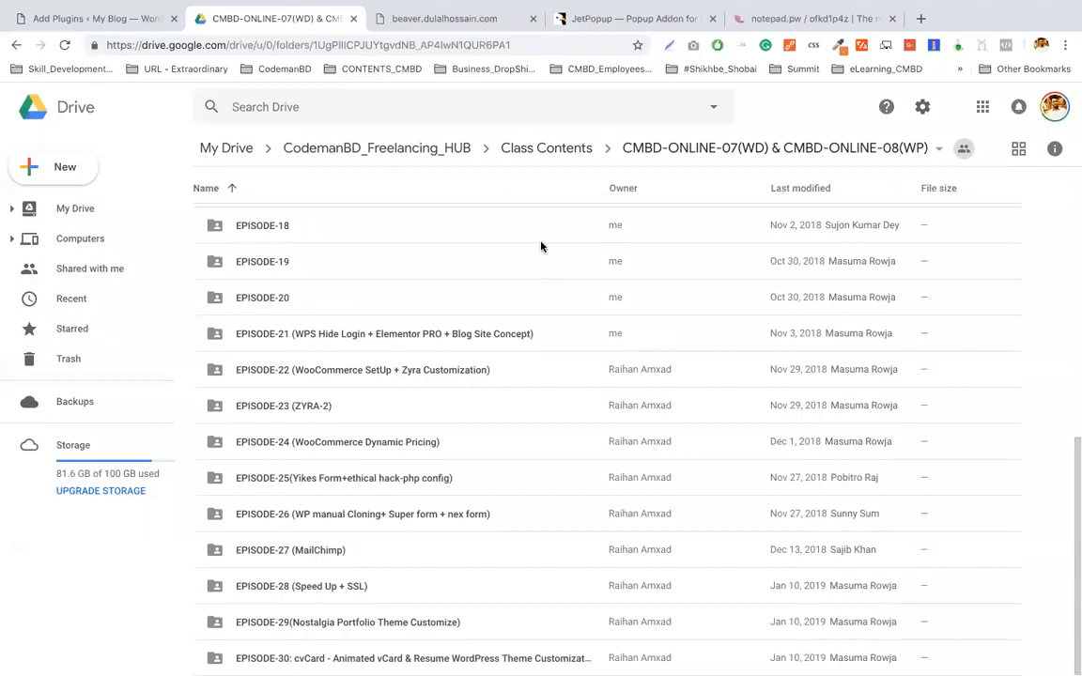
{"action": "right_click", "coordinate": [439, 182]}
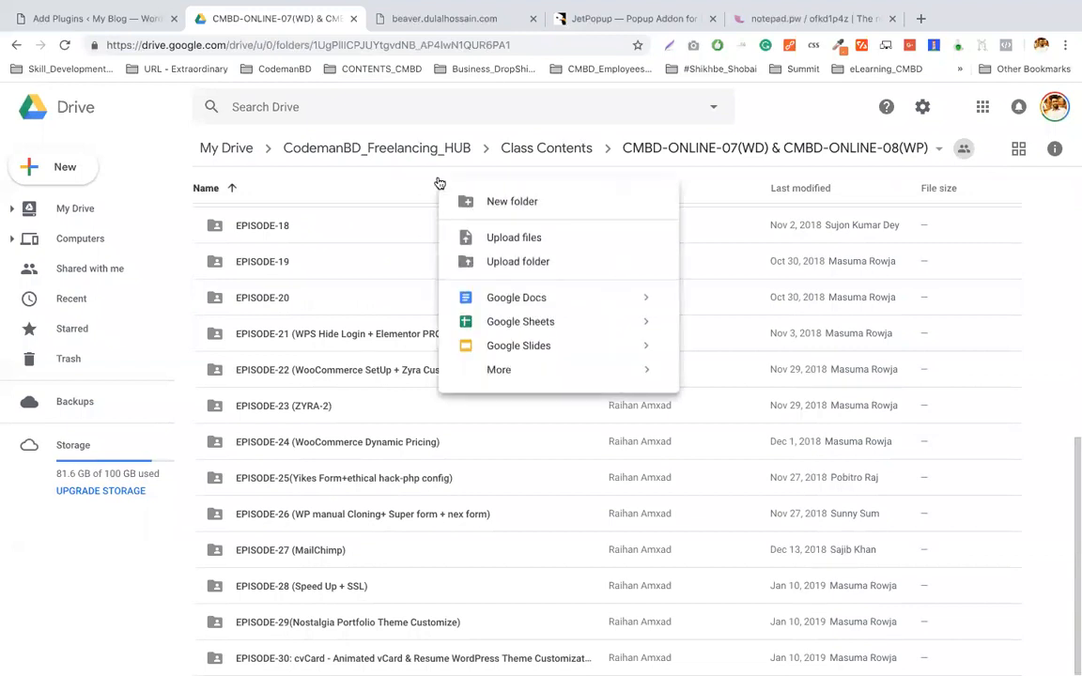
{"action": "left_click", "coordinate": [522, 205]}
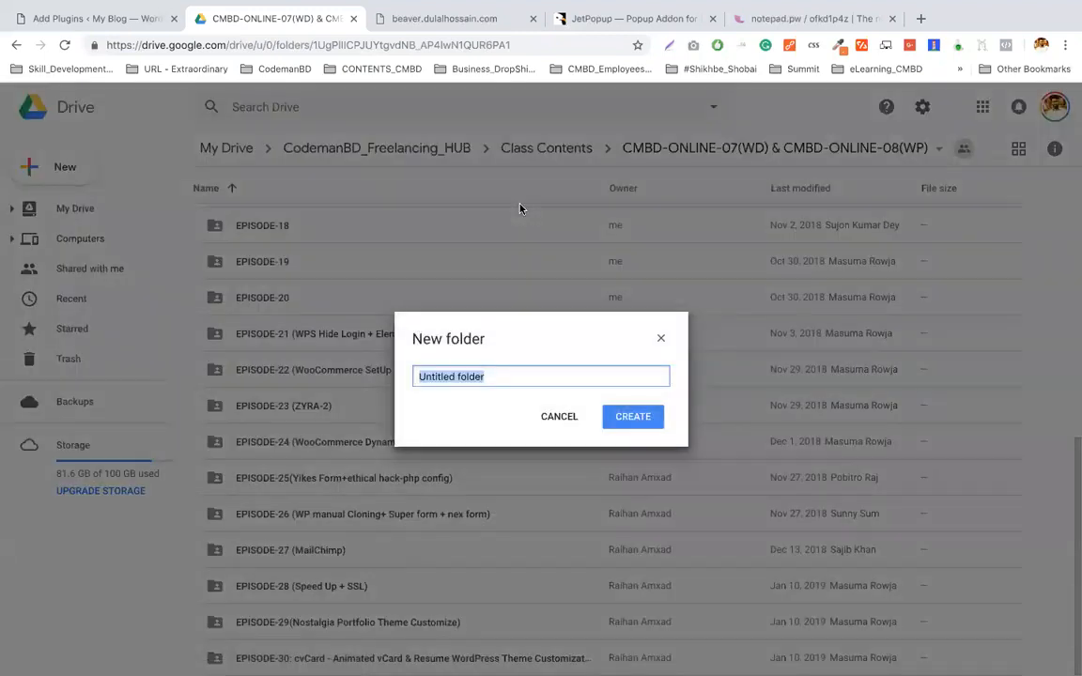
{"action": "type", "text": "EPISODE-31("}
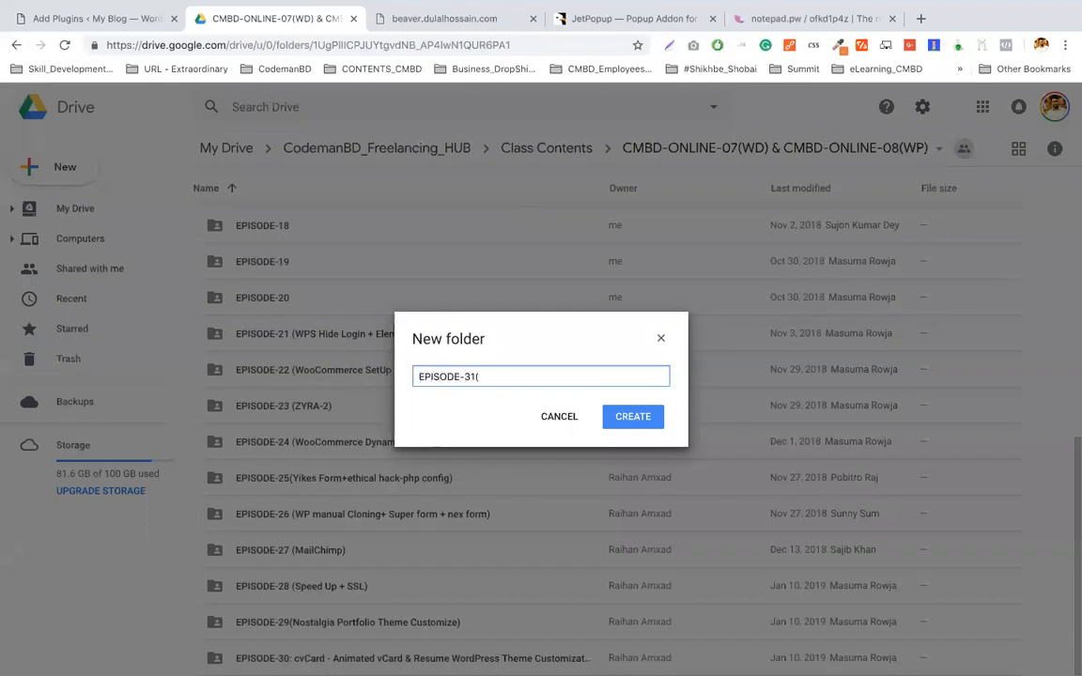
{"action": "type", "text": "elementor ="}
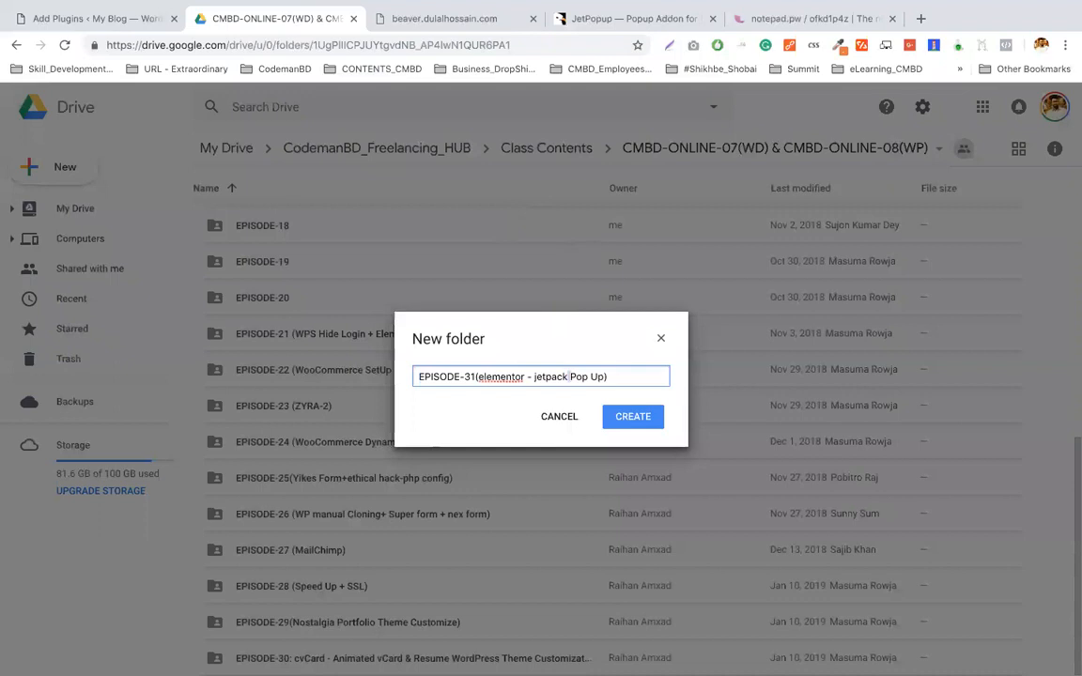
{"action": "key", "text": "BackSpace"}
{"action": "key", "text": "ctrl+Delete"}
{"action": "key", "text": "super+z"}
{"action": "left_click_drag", "start_coordinate": [685, 381], "coordinate": [644, 395]}
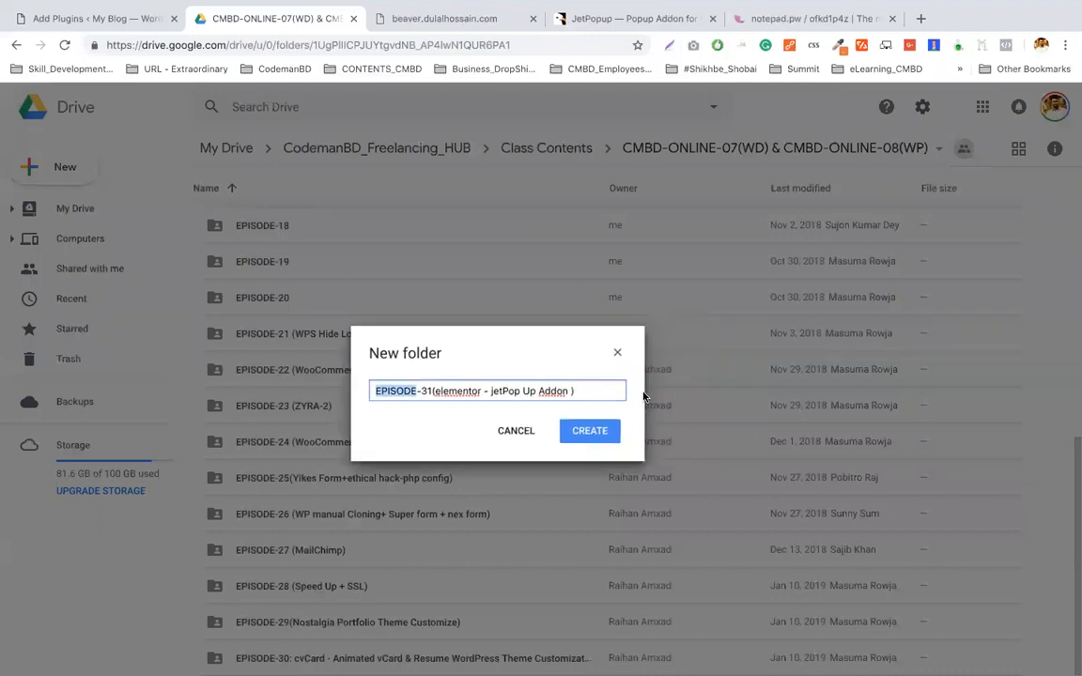
Copy the entered folder name, create the folder and find it at the end of the list.
{"action": "left_click", "coordinate": [567, 391]}
{"action": "key", "text": "super+a"}
{"action": "key", "text": "ctrl+c"}
{"action": "left_click", "coordinate": [567, 391]}
{"action": "key", "text": "Return"}
{"action": "scroll", "coordinate": [344, 560], "scroll_direction": "down", "scroll_amount": 10}
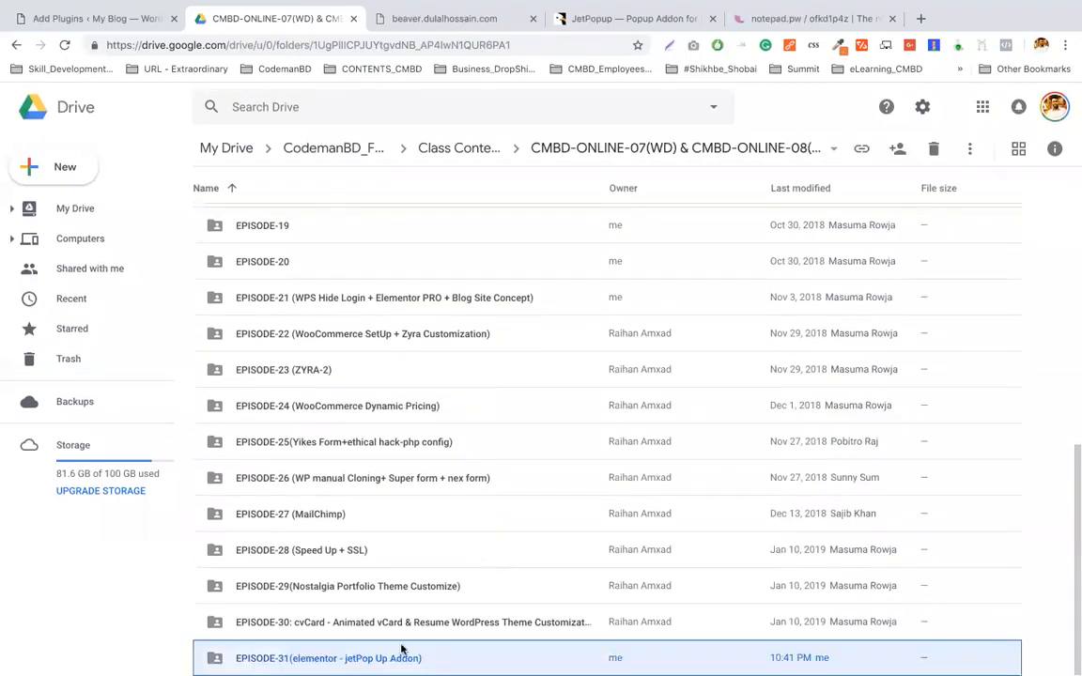
Create a blank Google Docs document inside the EPISODE-31 folder and paste the copied folder name as its first line.
{"action": "double_click", "coordinate": [314, 656]}
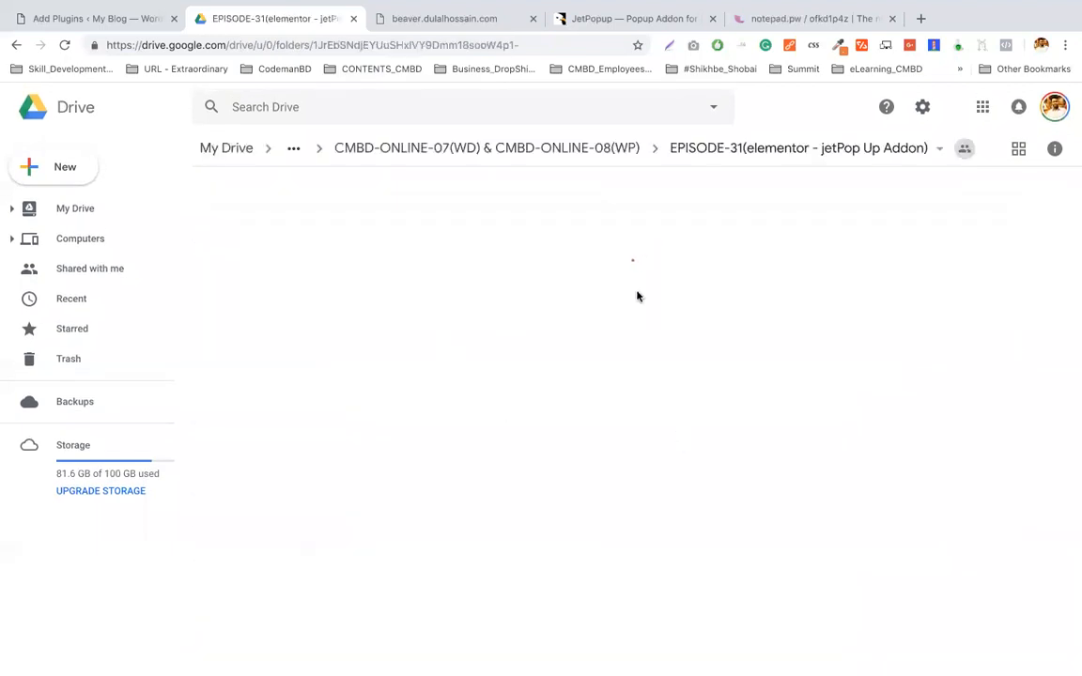
{"action": "right_click", "coordinate": [356, 261]}
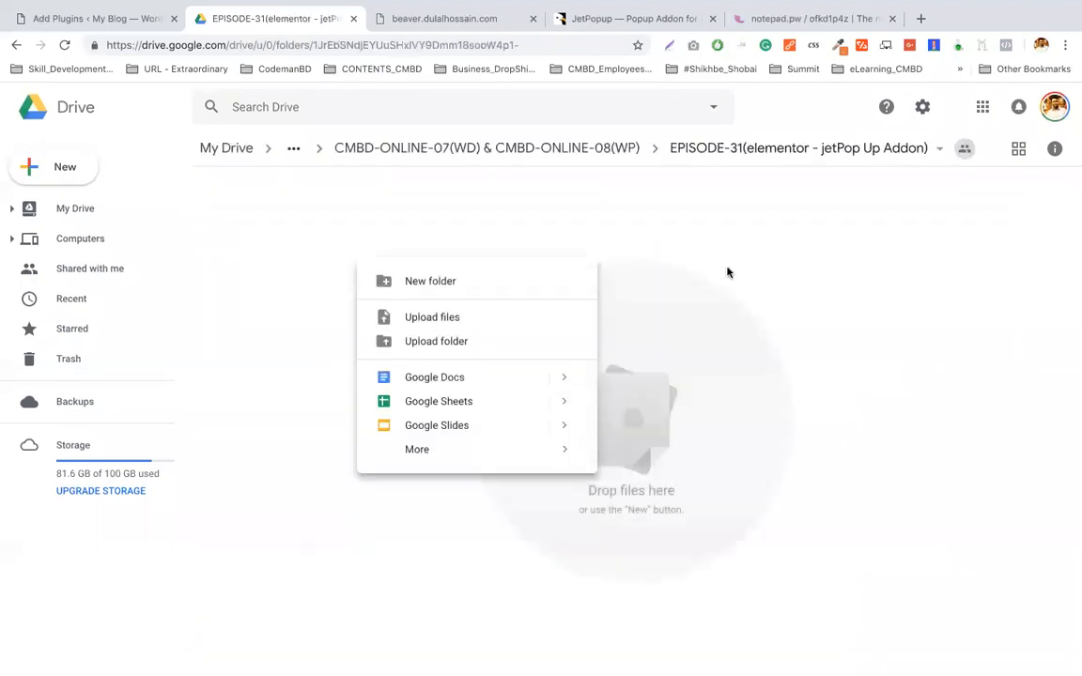
{"action": "left_click", "coordinate": [470, 342]}
{"action": "left_click", "coordinate": [702, 414]}
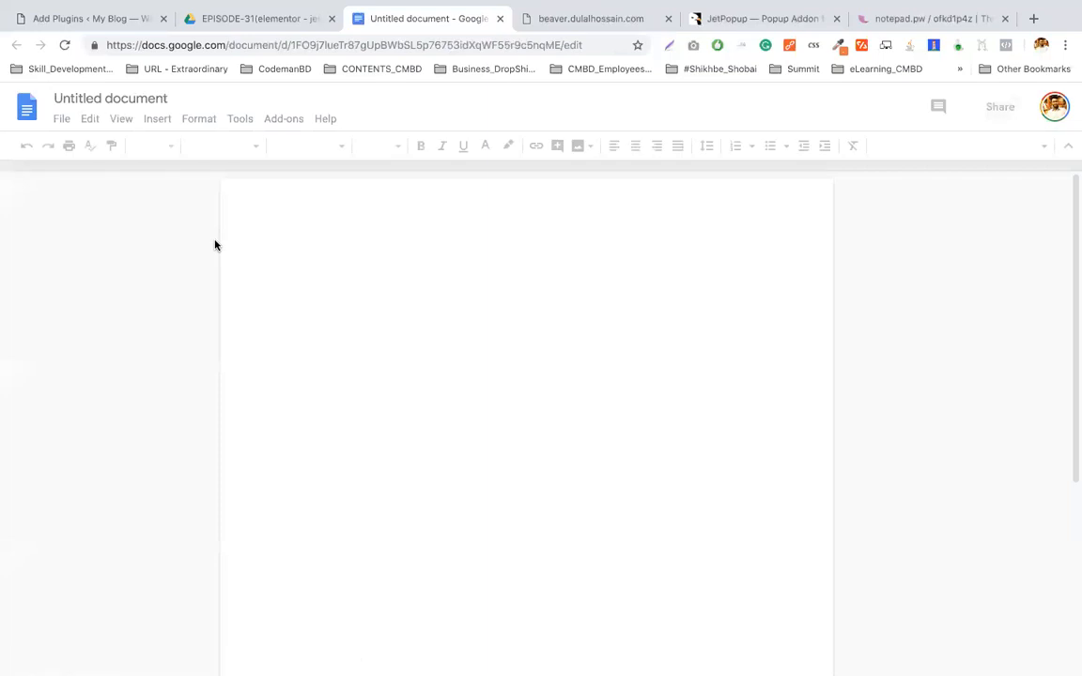
{"action": "key", "text": "ctrl+v"}
{"action": "key", "text": "Return"}
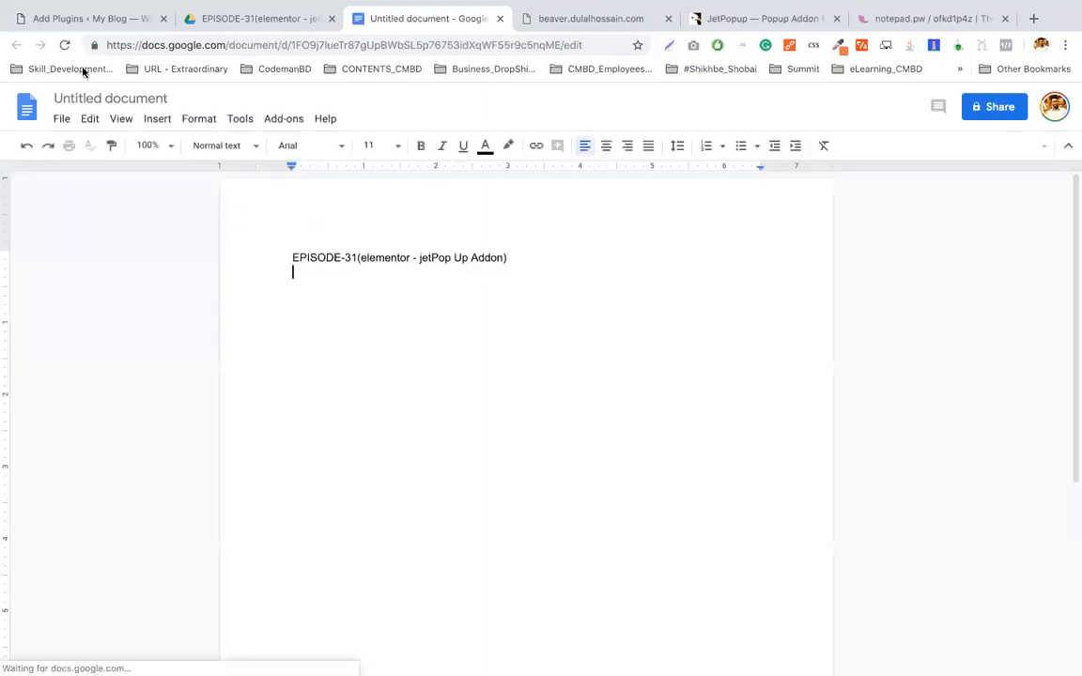
{"action": "left_click", "coordinate": [103, 98]}
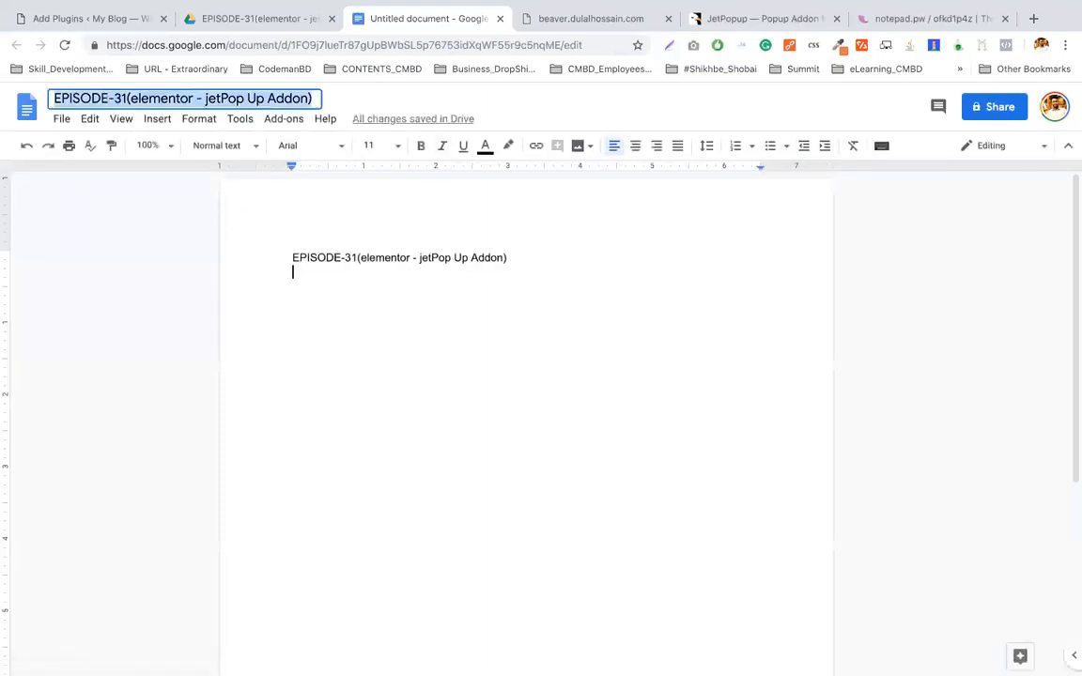
{"action": "type", "text": "================"}
{"action": "key", "text": "Return"}
Add a separator row of equal signs beneath the EPISODE-31 heading in the document body, followed by a new line.
{"action": "triple_click", "coordinate": [406, 272]}
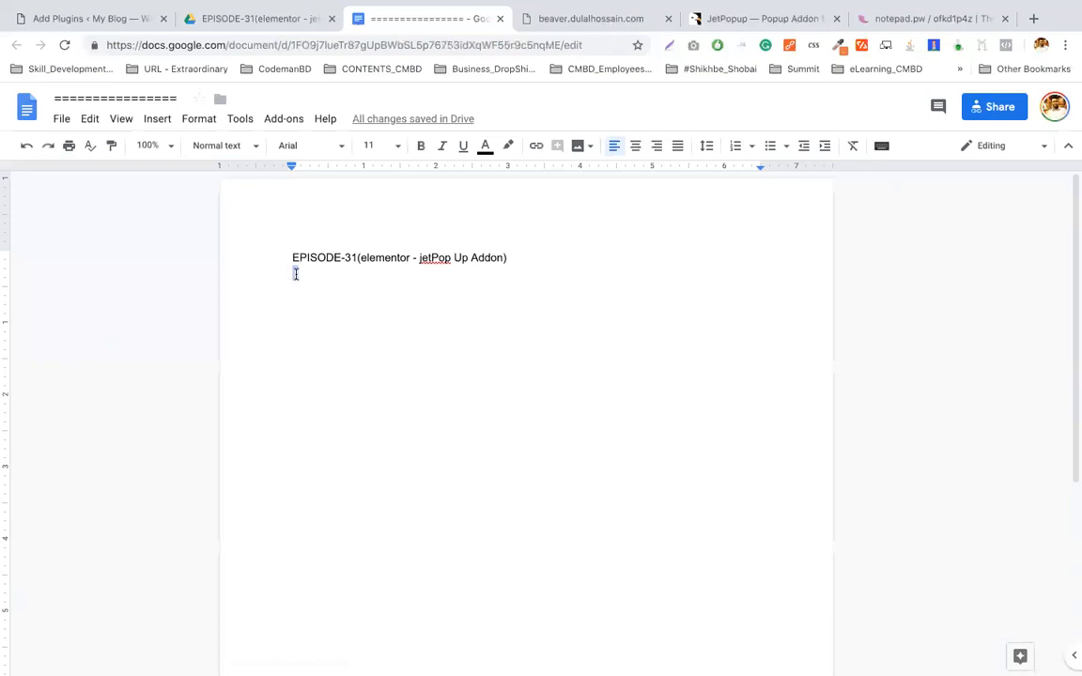
{"action": "left_click", "coordinate": [403, 257]}
{"action": "type", "text": "="}
{"action": "key", "text": "BackSpace"}
{"action": "left_click", "coordinate": [391, 266]}
{"action": "key", "text": "Return"}
{"action": "type", "text": "======="}
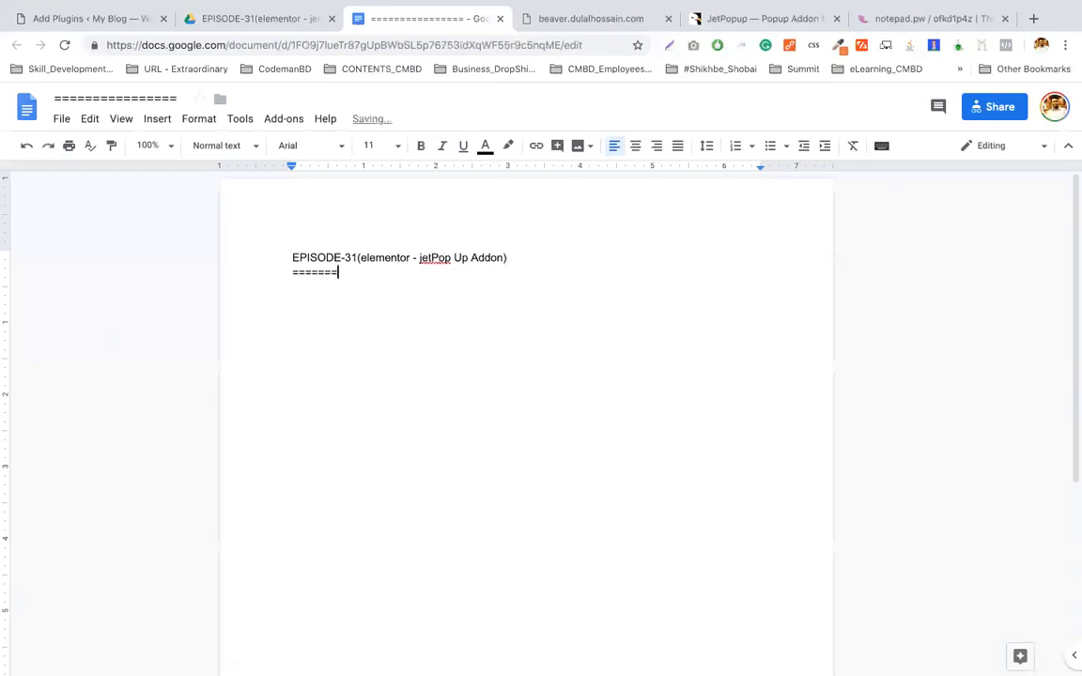
{"action": "type", "text": "=============================="}
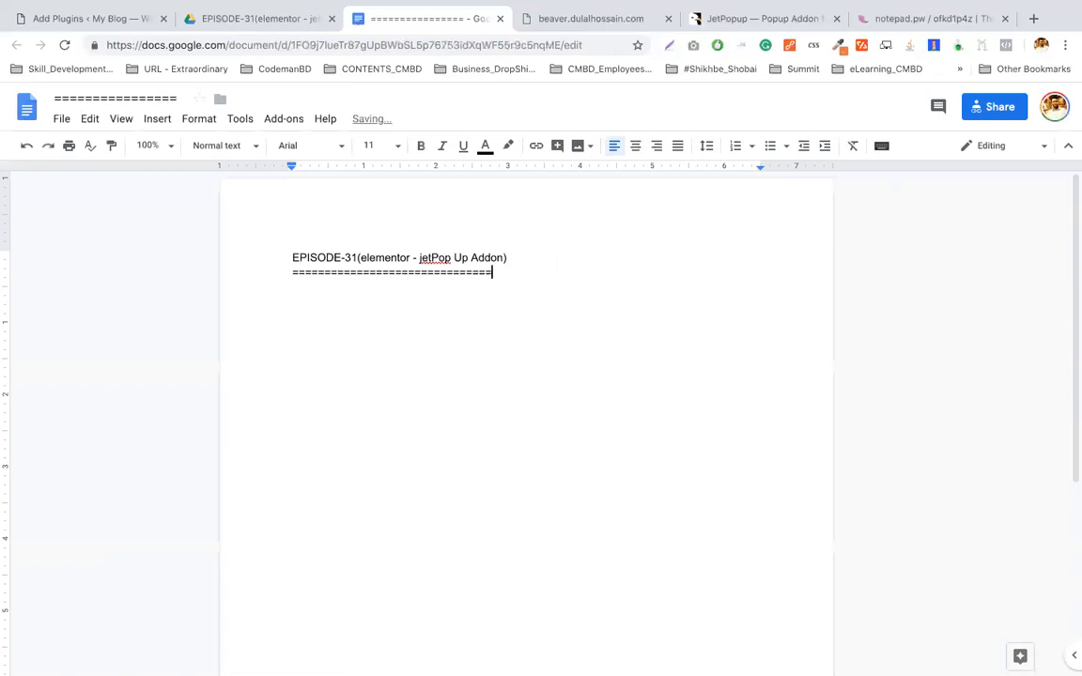
{"action": "key", "text": "Return"}
Copy the web address of the CodeCanyon JetPopup page and paste it under the separator row in the document.
{"action": "left_click", "coordinate": [731, 66]}
{"action": "left_click", "coordinate": [765, 15]}
{"action": "left_click", "coordinate": [751, 19]}
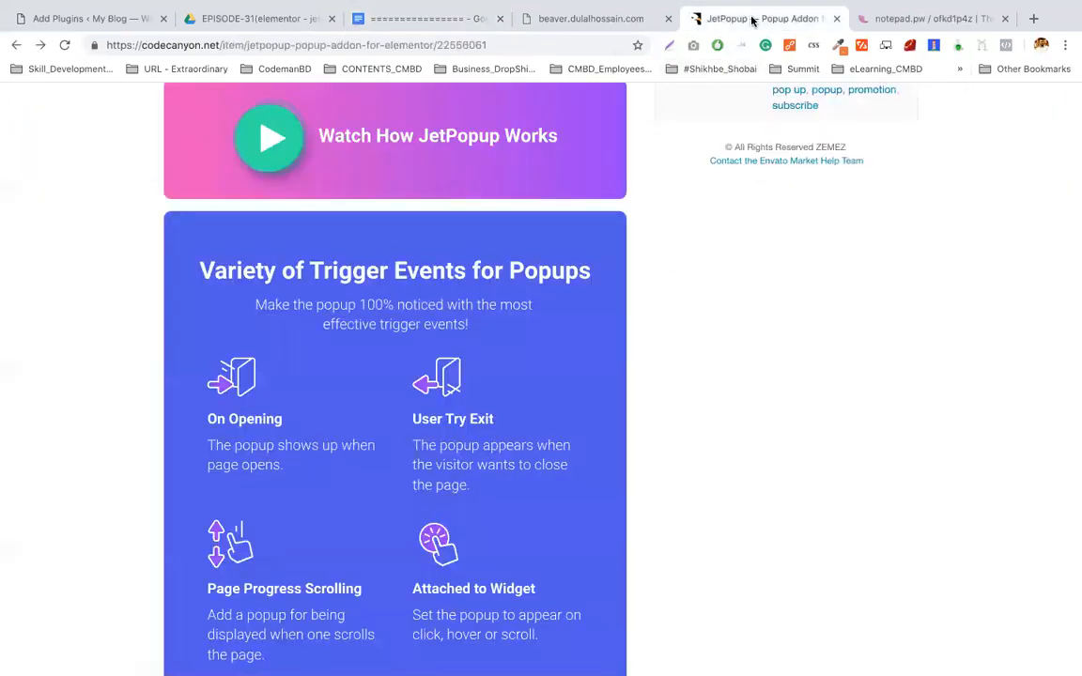
{"action": "left_click", "coordinate": [215, 45]}
{"action": "key", "text": "ctrl+c"}
{"action": "mouse_move", "coordinate": [535, 19]}
{"action": "left_mouse_down"}
{"action": "mouse_move", "coordinate": [483, 19]}
{"action": "mouse_move", "coordinate": [533, 18]}
{"action": "left_mouse_up"}
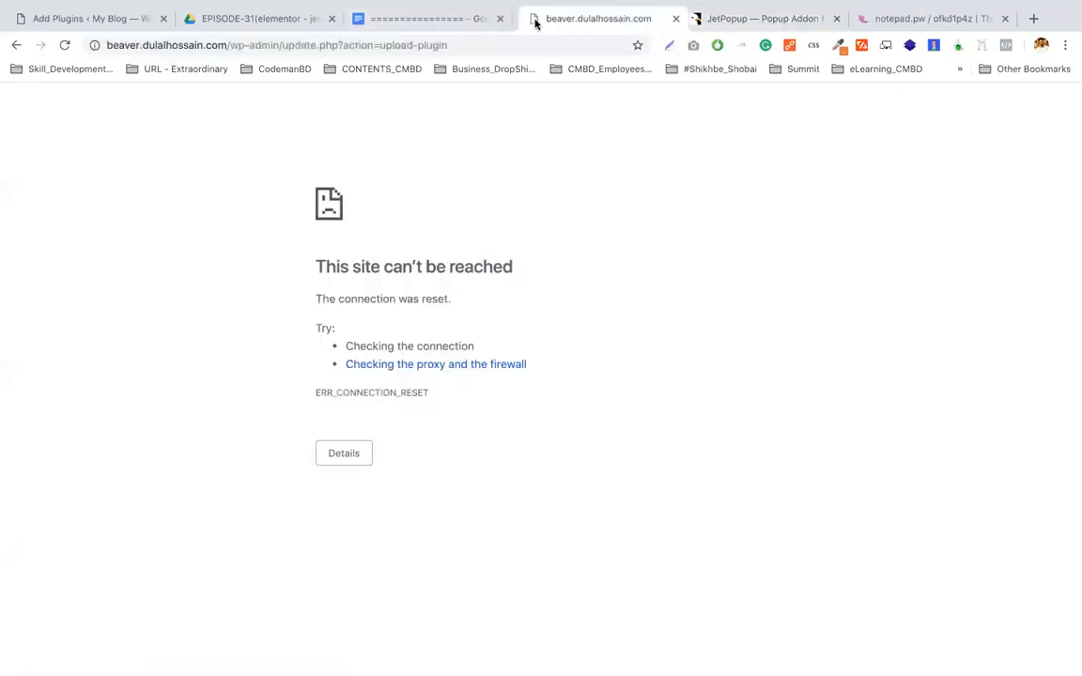
{"action": "left_click", "coordinate": [433, 20]}
{"action": "key", "text": "ctrl+v"}
{"action": "key", "text": "Return"}
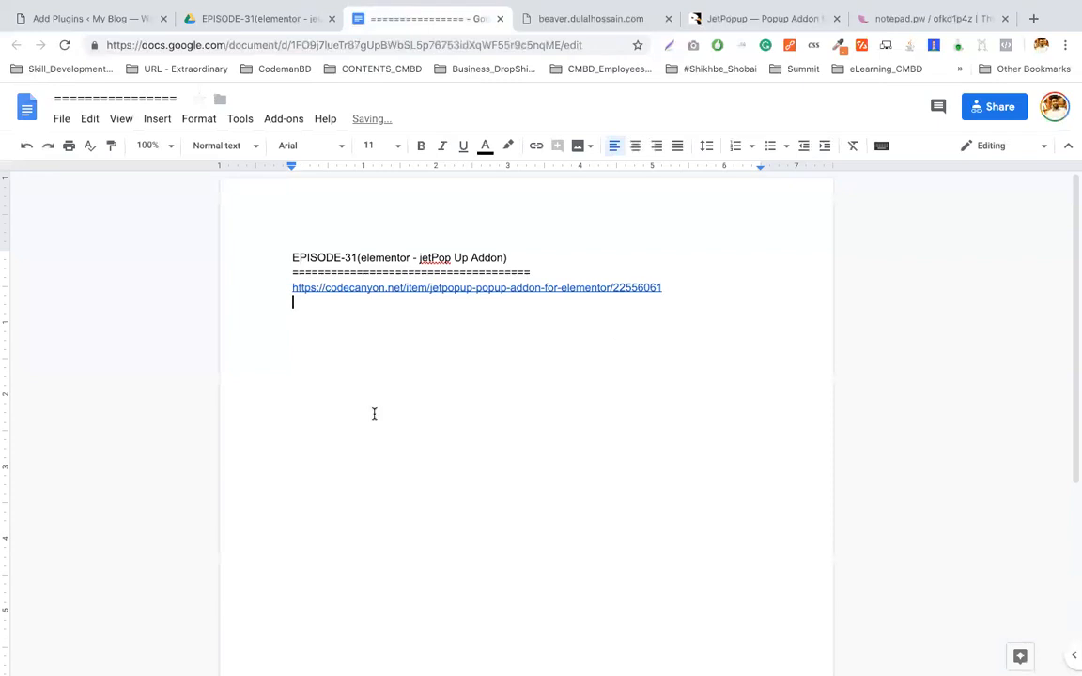
Copy the heading line and use it to title the document "EPISODE-31(elementor - jetPop Up Addon)".
{"action": "left_click_drag", "start_coordinate": [519, 251], "coordinate": [266, 245]}
{"action": "key", "text": "ctrl+c"}
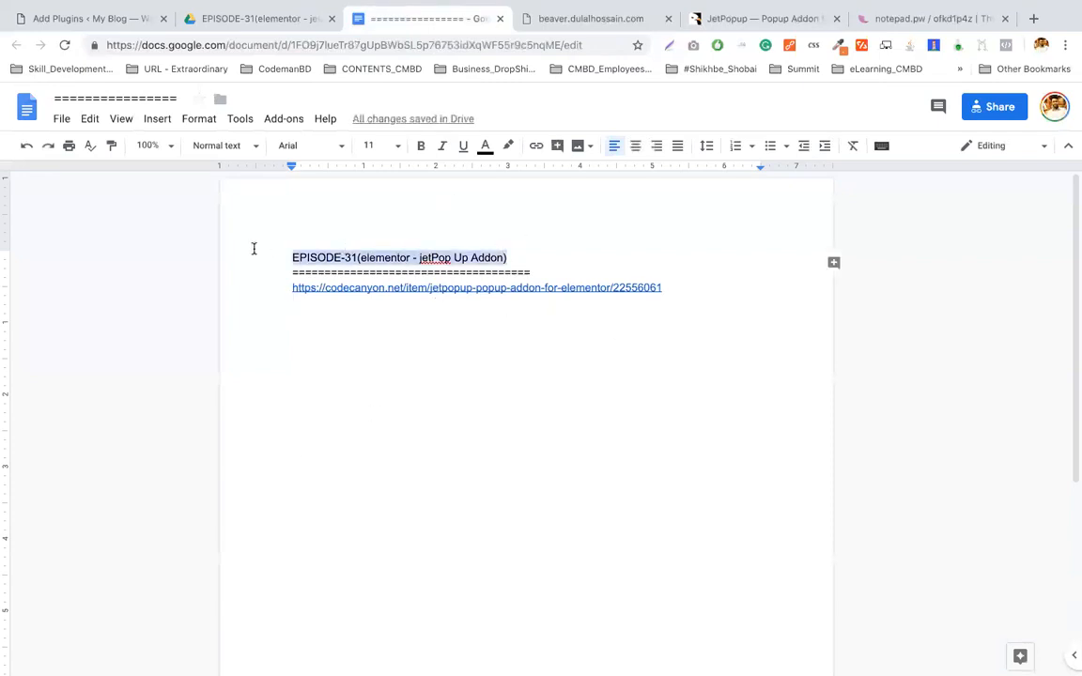
{"action": "left_click", "coordinate": [155, 97]}
{"action": "key", "text": "ctrl+v"}
{"action": "key", "text": "Return"}
Insert blank lines between the separator row and the CodeCanyon link, and write "View Premium" above the link.
{"action": "left_click", "coordinate": [546, 271]}
{"action": "key", "text": "Return"}
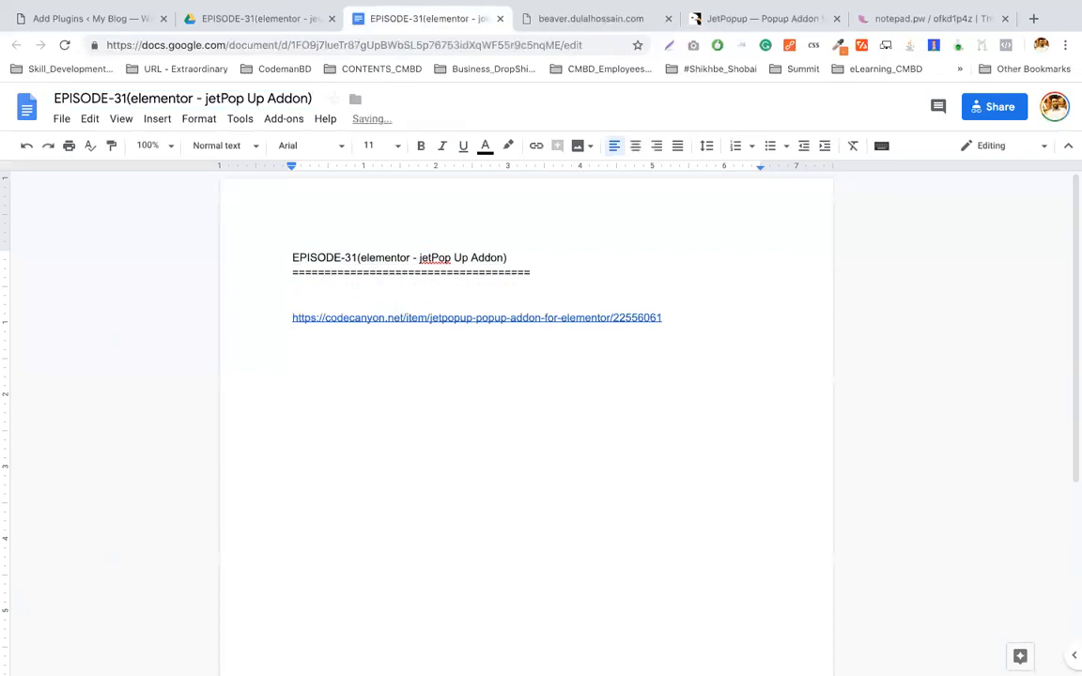
{"action": "type", "text": "View"}
{"action": "key", "text": "ctrl+z"}
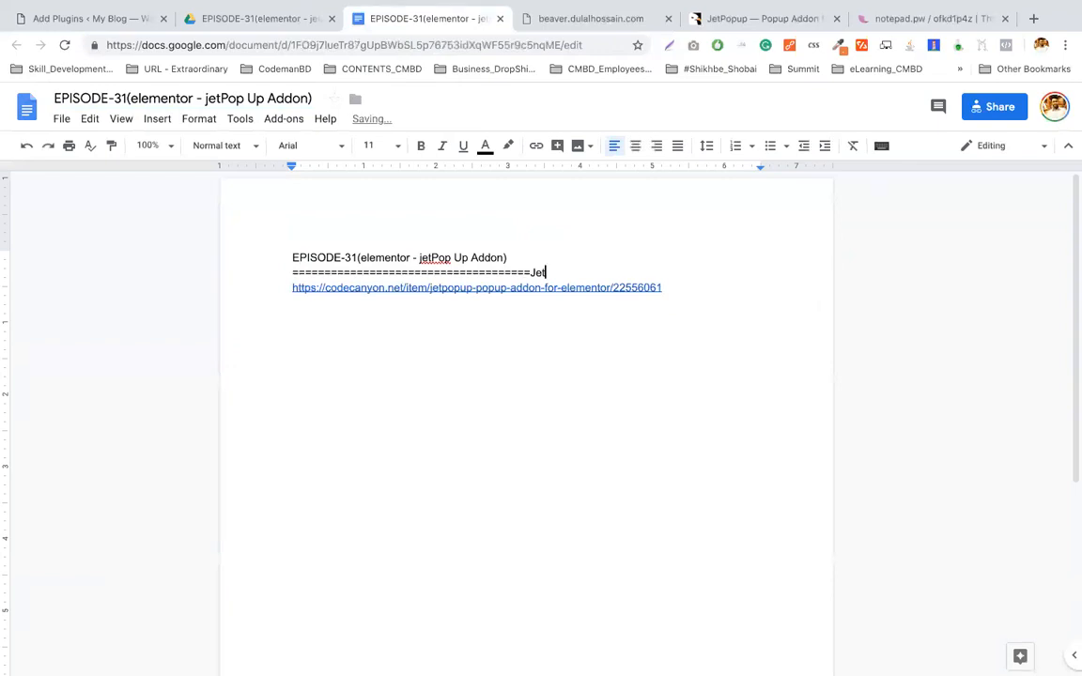
{"action": "key", "text": "ctrl+z"}
{"action": "key", "text": "ctrl+z"}
Complete the label as "View Premium JetPopUp AddOns:" and add a row of equal signs beneath it.
{"action": "left_click", "coordinate": [440, 318]}
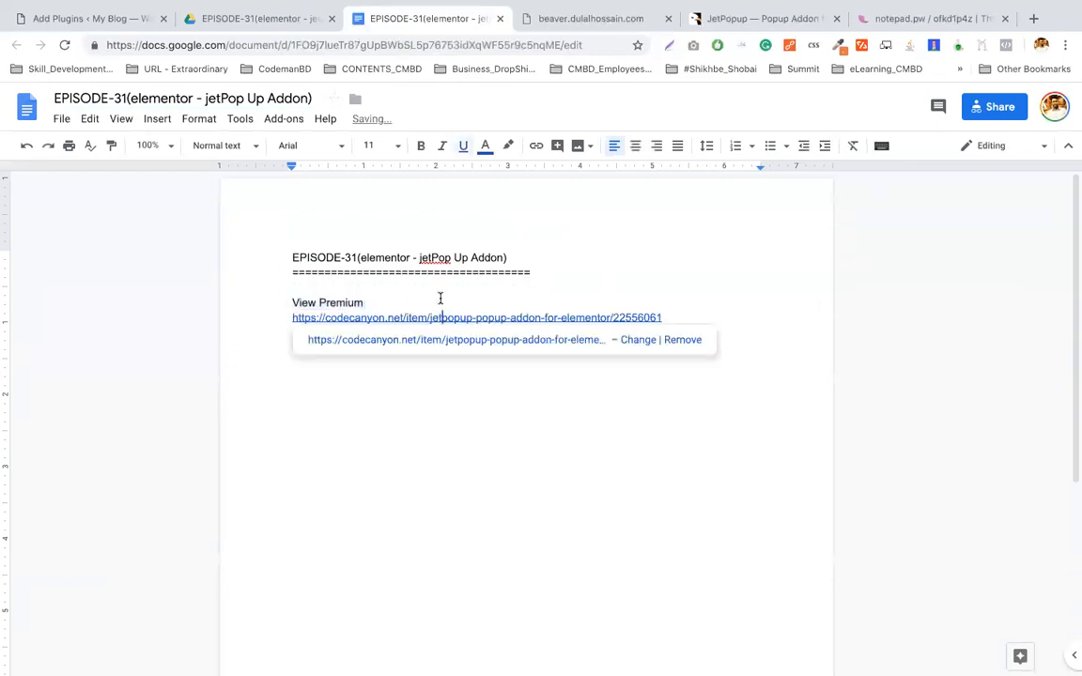
{"action": "left_click", "coordinate": [439, 301]}
{"action": "type", "text": "JetPopUp Add"}
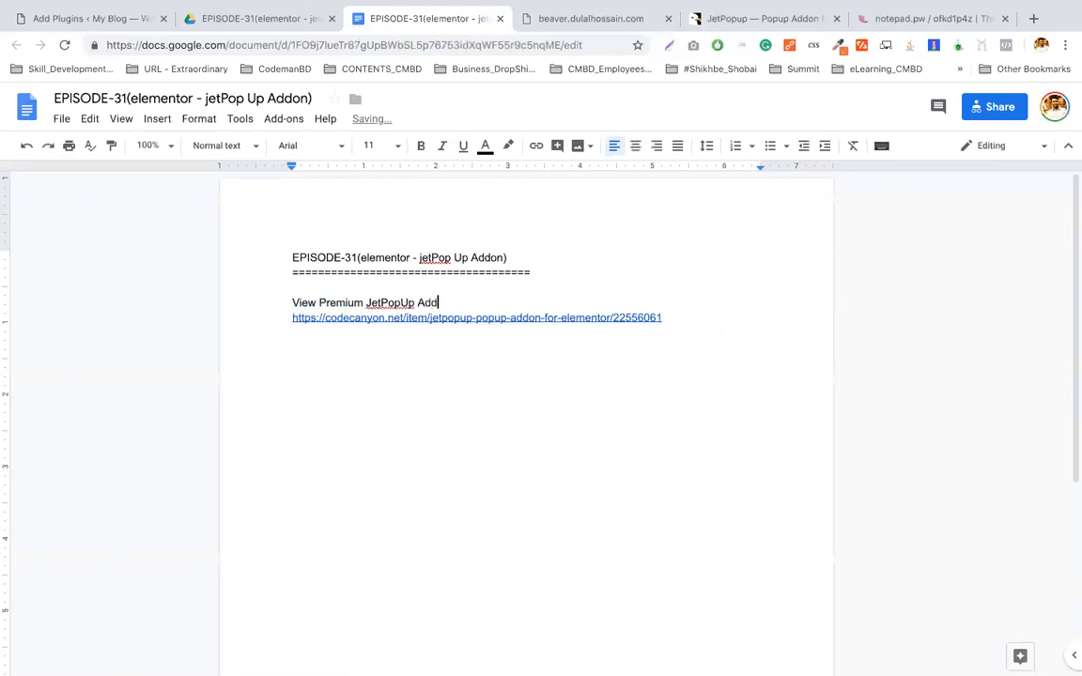
{"action": "type", "text": ":"}
{"action": "key", "text": "Return"}
{"action": "type", "text": "="}
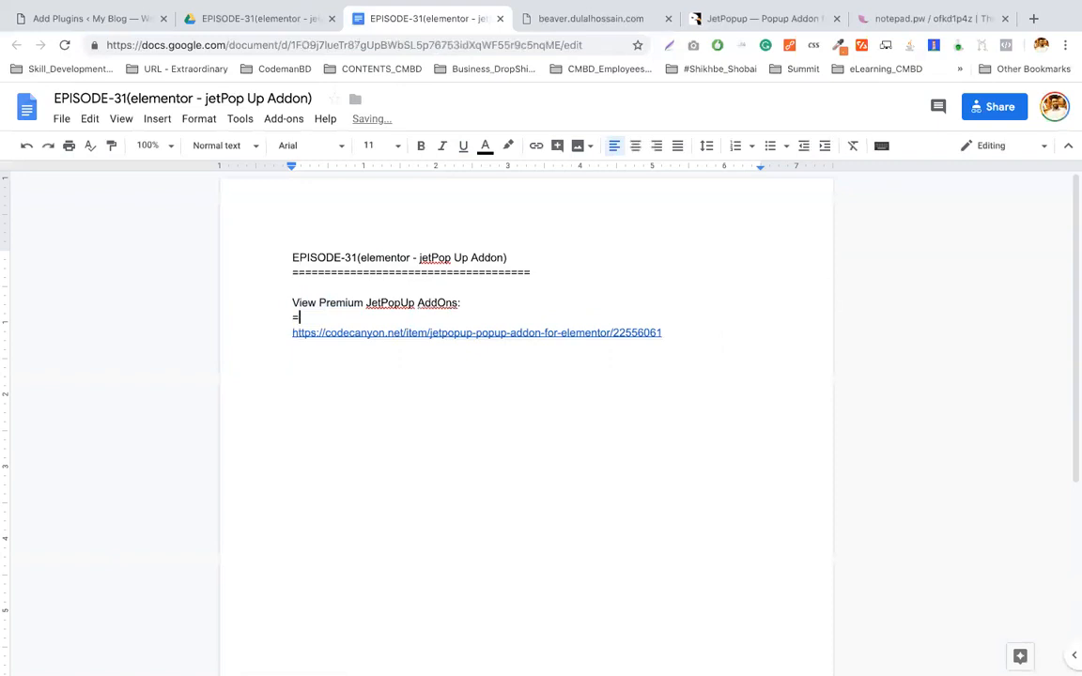
{"action": "type", "text": "============================"}
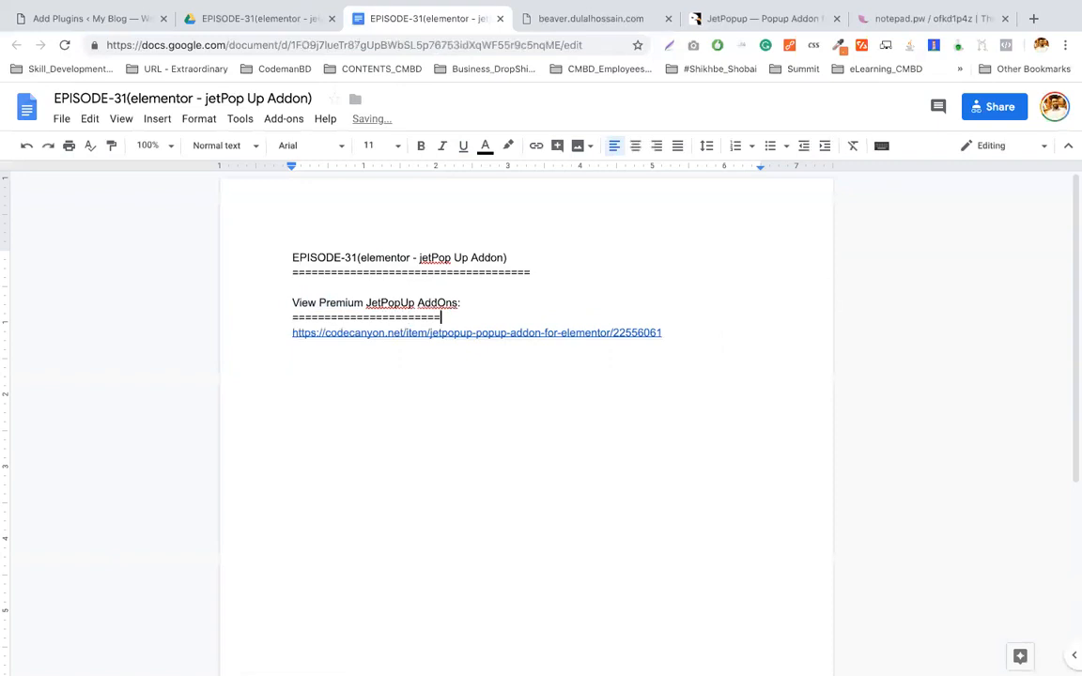
Look through the JetPopup layout features on its CodeCanyon page.
{"action": "left_click", "coordinate": [765, 19]}
{"action": "scroll", "coordinate": [338, 353], "scroll_direction": "down", "scroll_amount": 5}
{"action": "scroll", "coordinate": [339, 353], "scroll_direction": "down", "scroll_amount": 10}
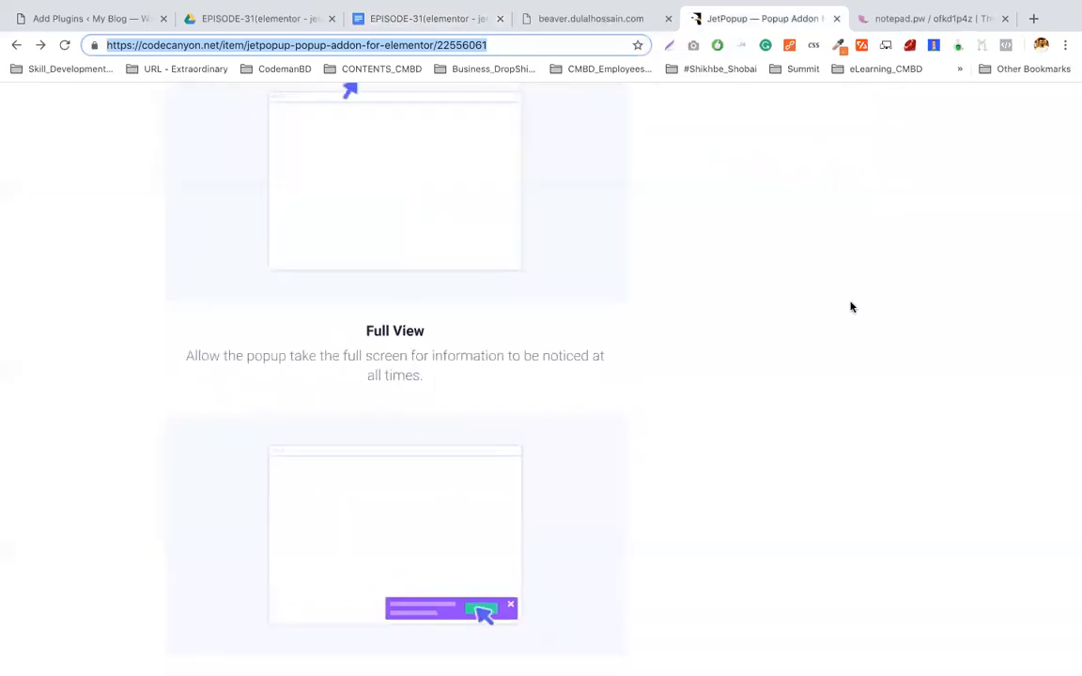
Go to My Drive in Google Drive and open the _WORDPRESS folder inside 10K DOLLAR'.
{"action": "left_click", "coordinate": [256, 20]}
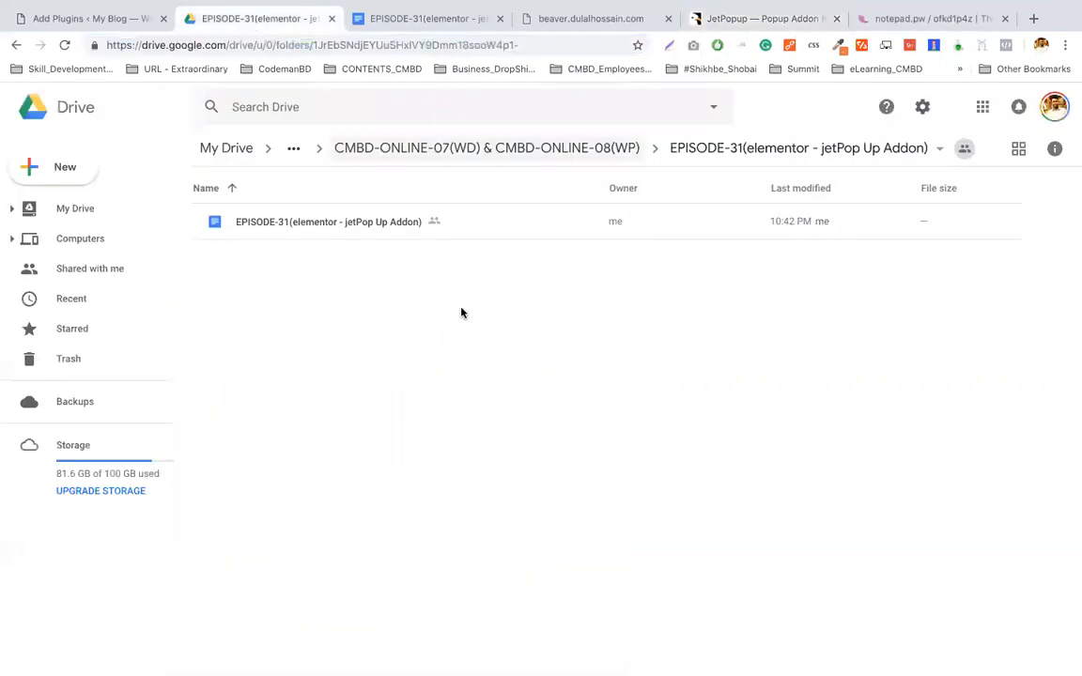
{"action": "left_click", "coordinate": [224, 150]}
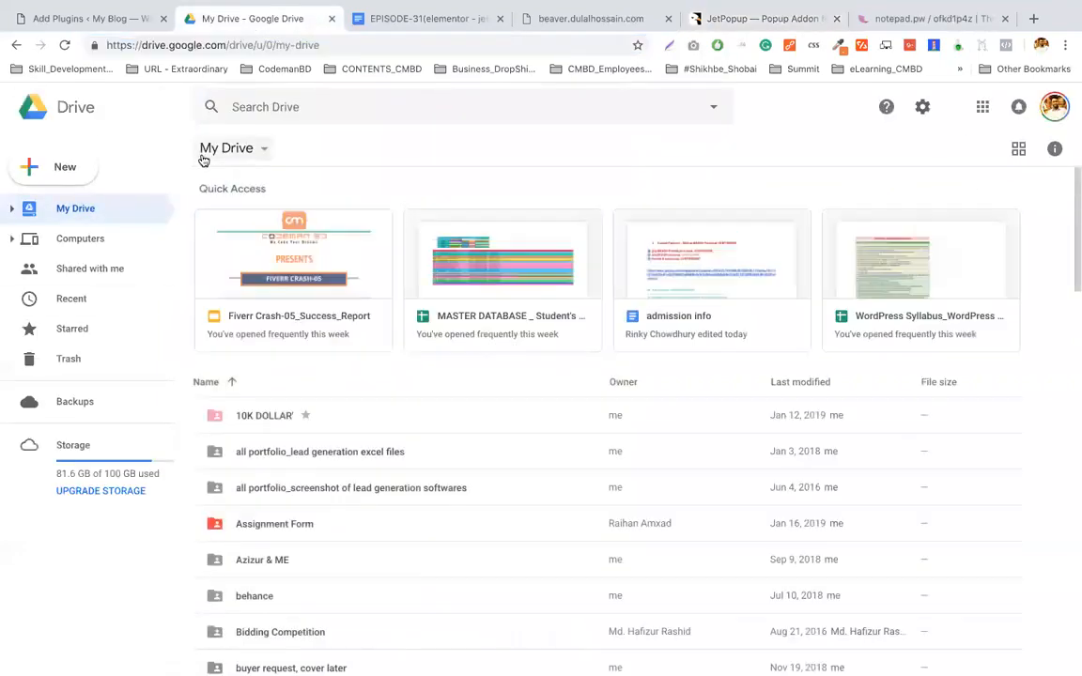
{"action": "scroll", "coordinate": [355, 541], "scroll_direction": "down", "scroll_amount": 6}
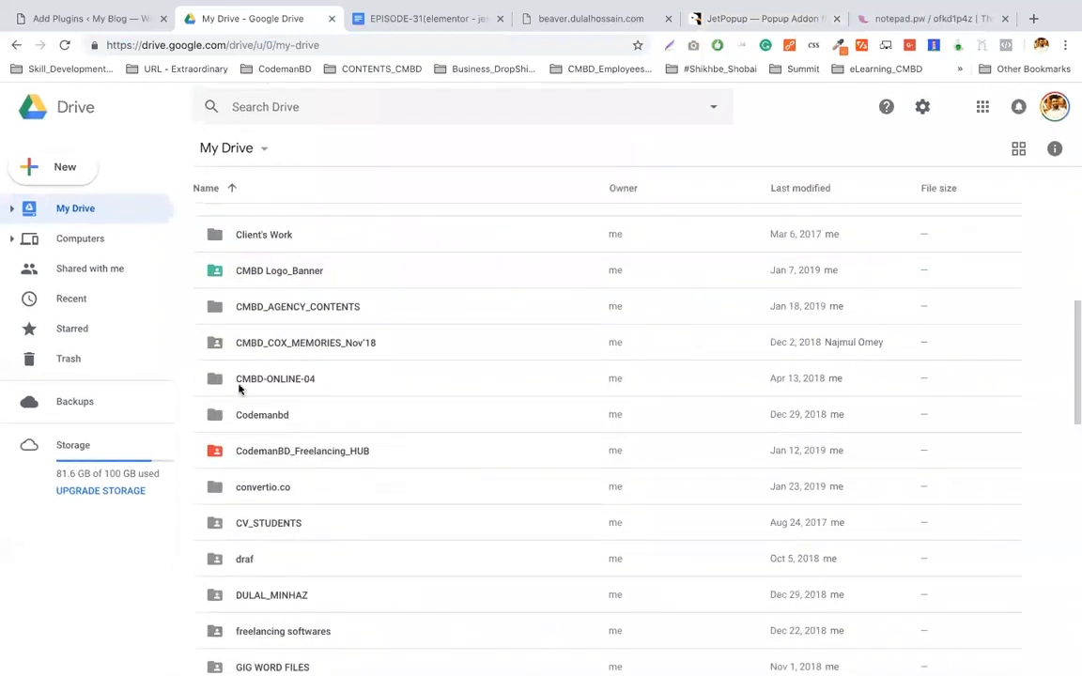
{"action": "scroll", "coordinate": [237, 404], "scroll_direction": "down", "scroll_amount": 1}
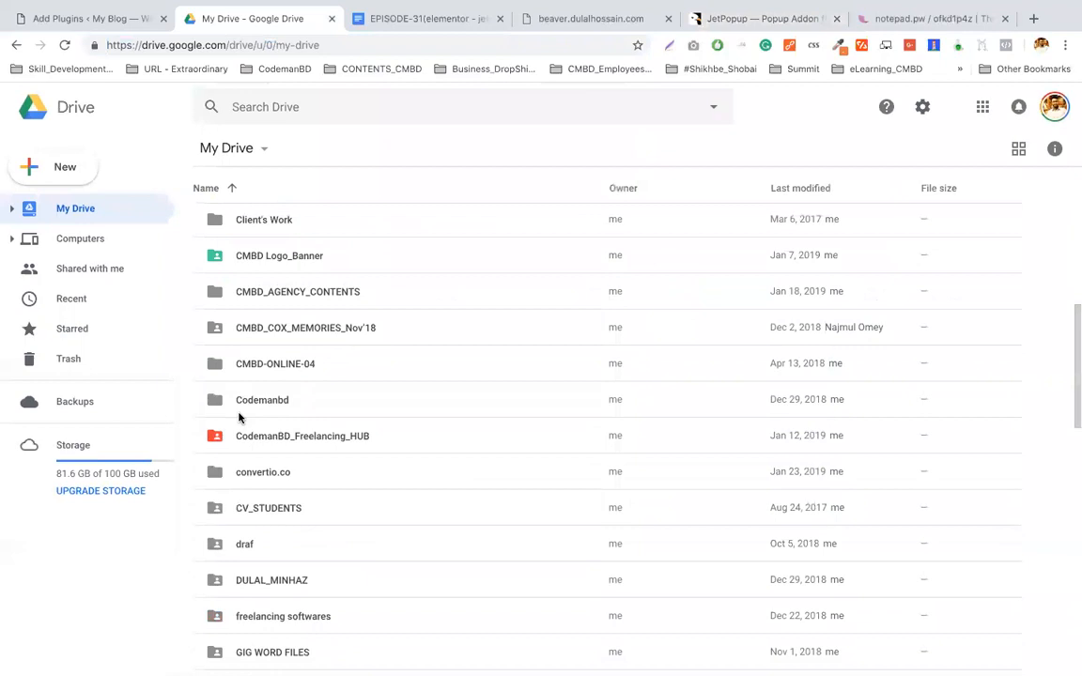
{"action": "scroll", "coordinate": [238, 417], "scroll_direction": "up", "scroll_amount": 7}
{"action": "double_click", "coordinate": [274, 422]}
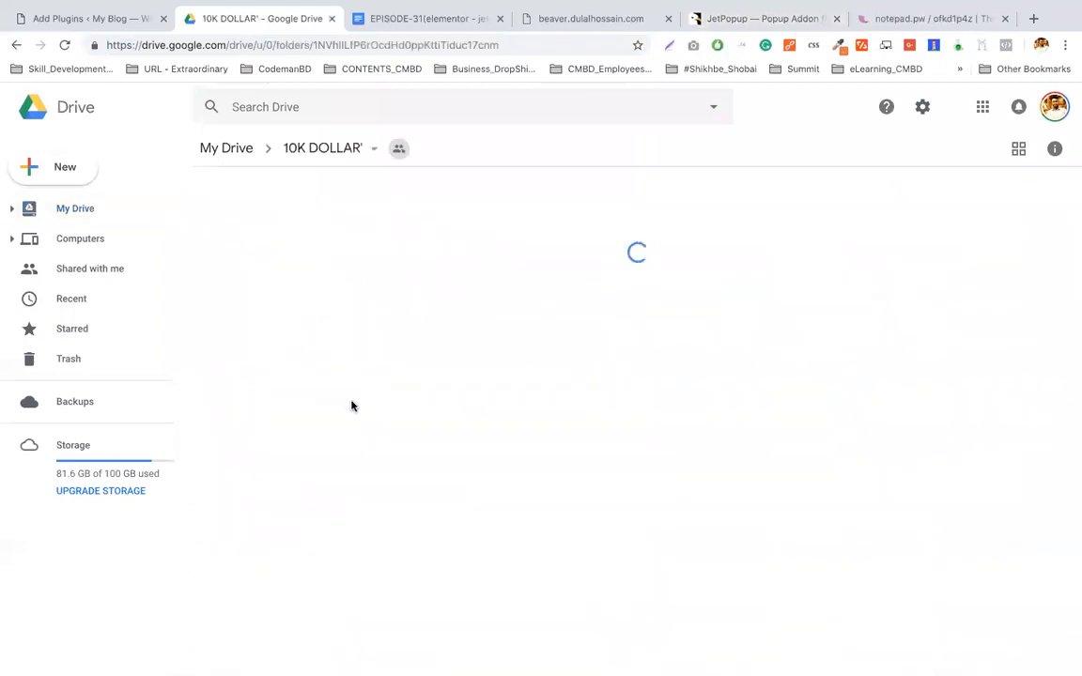
{"action": "double_click", "coordinate": [214, 225]}
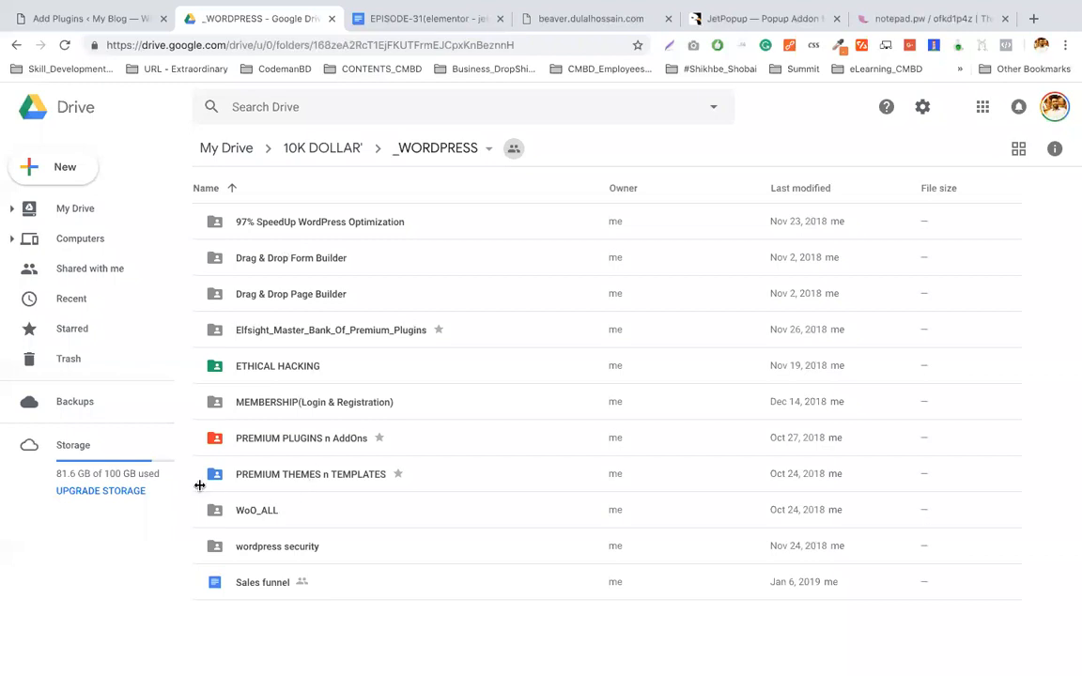
Open the elementor-pro-2.1.13-package folder through Drag & Drop Page Builder and elementor-pro-premium.
{"action": "left_click", "coordinate": [317, 294]}
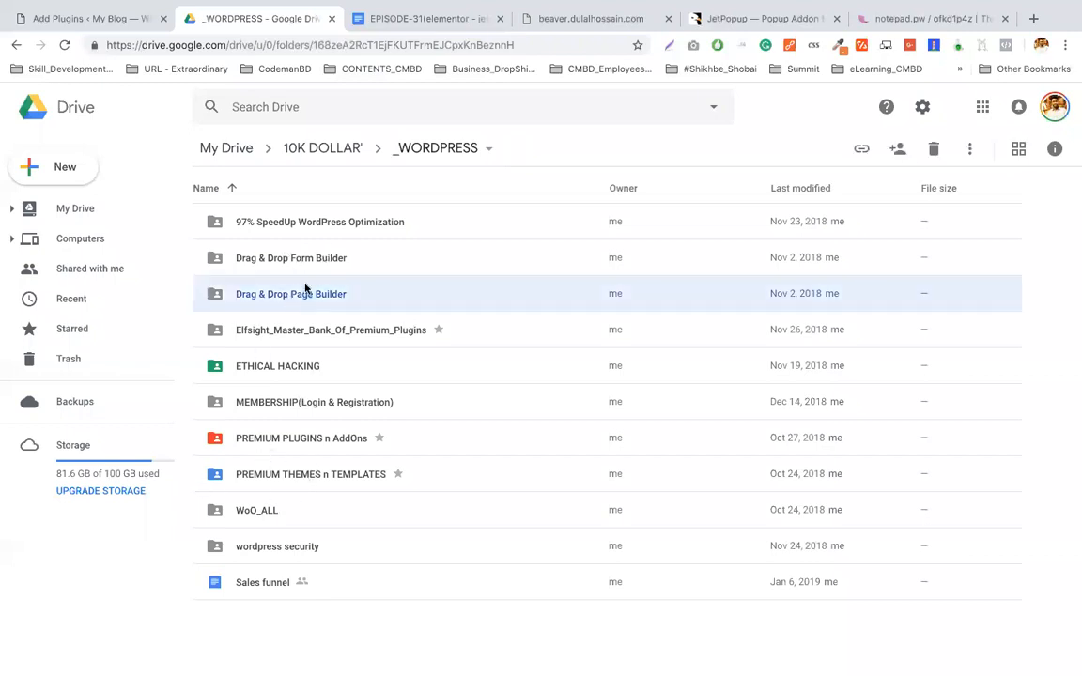
{"action": "double_click", "coordinate": [305, 287]}
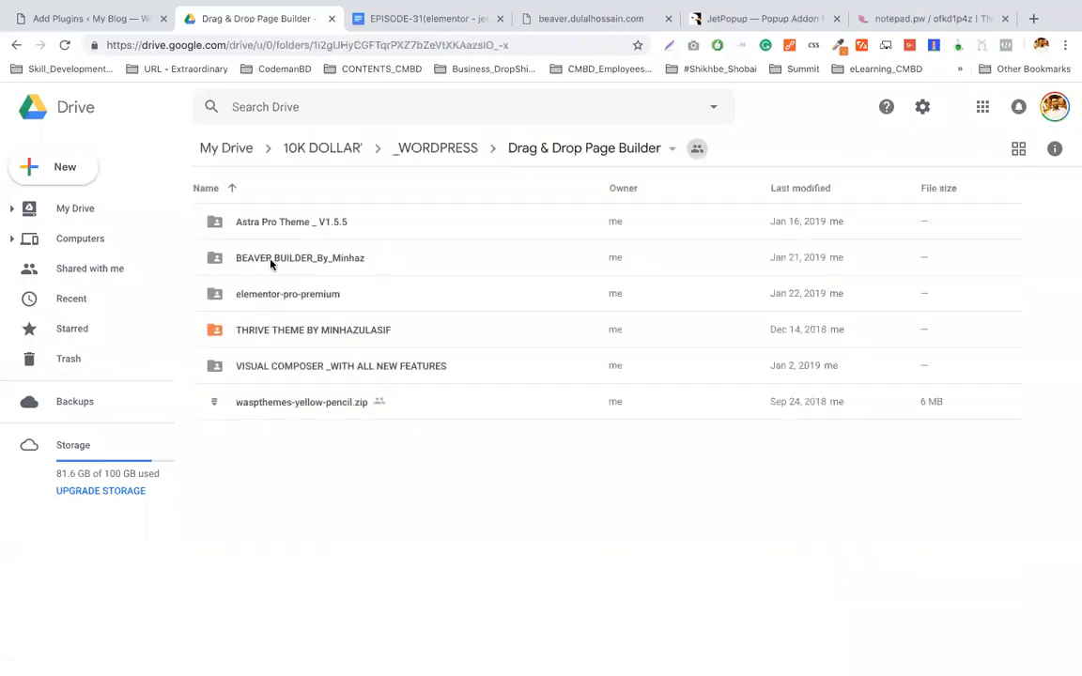
{"action": "double_click", "coordinate": [260, 296]}
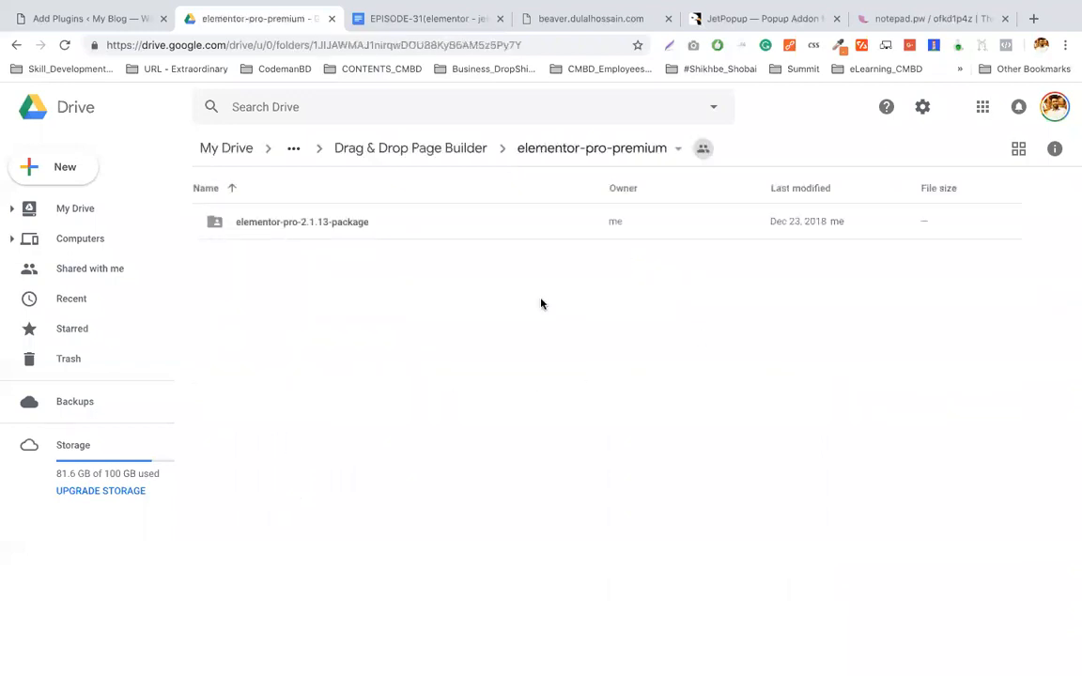
{"action": "right_click", "coordinate": [428, 303]}
{"action": "left_click", "coordinate": [343, 216]}
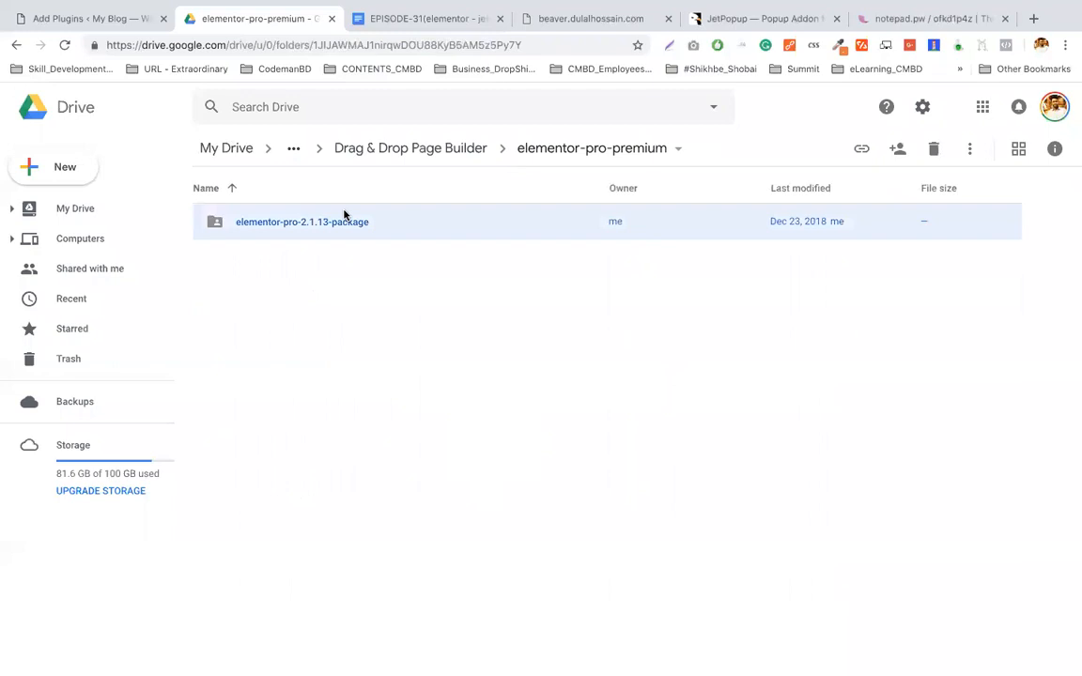
{"action": "double_click", "coordinate": [344, 216]}
Upload jet-popup-v1.2.4.zip from the local elementor pro premium folder into the elementor-pro-2.1.13-package folder.
{"action": "right_click", "coordinate": [385, 483]}
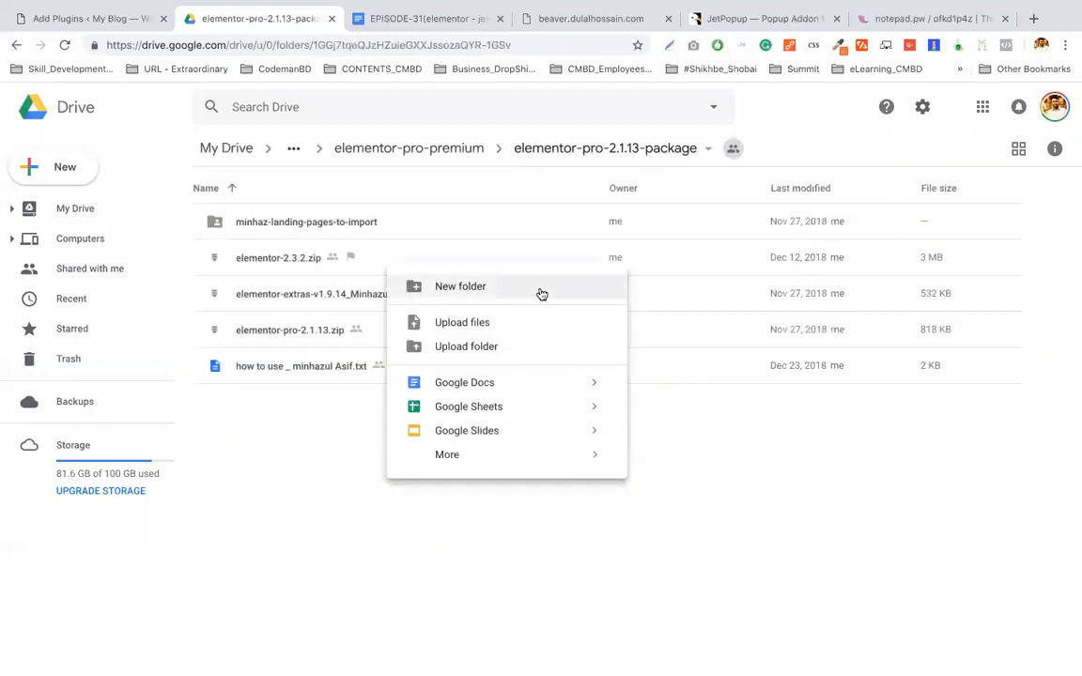
{"action": "left_click", "coordinate": [521, 319]}
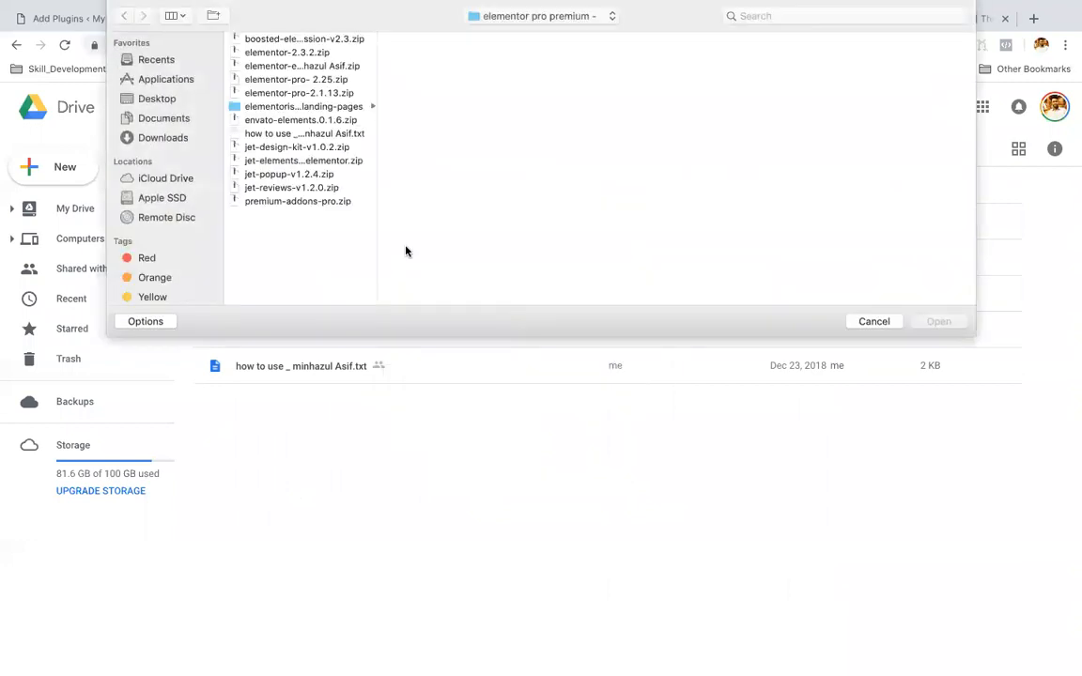
{"action": "double_click", "coordinate": [313, 175]}
{"action": "left_click_drag", "start_coordinate": [305, 175], "coordinate": [385, 421]}
{"action": "left_click", "coordinate": [384, 418]}
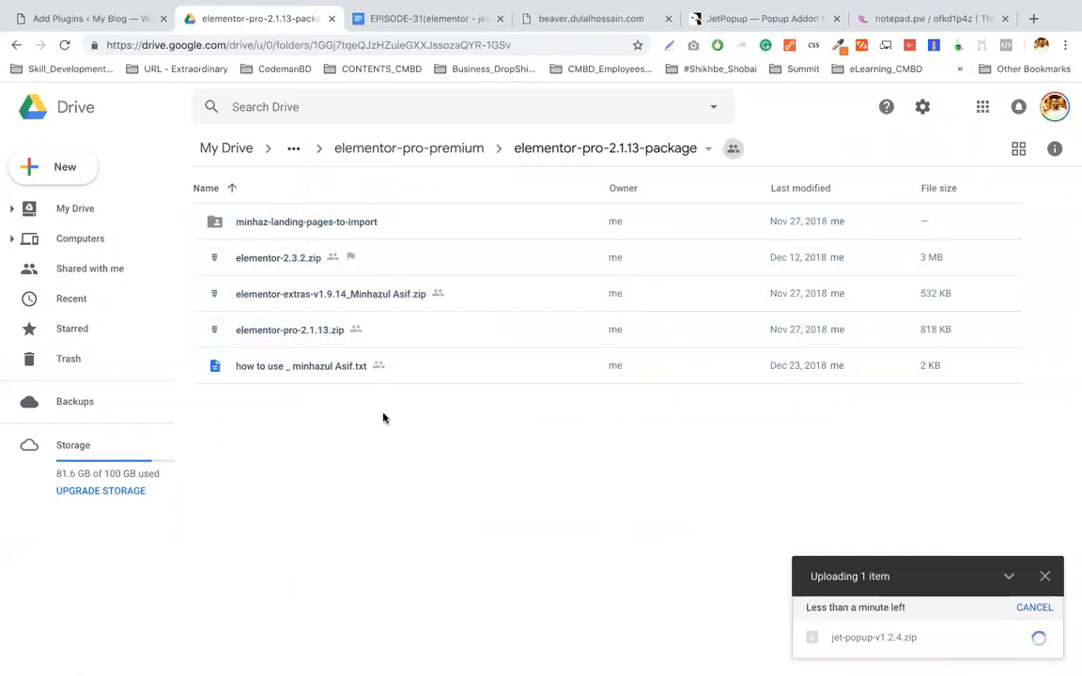
Upload elementor-pro- 2.25.zip to the same Drive folder.
{"action": "right_click", "coordinate": [295, 434]}
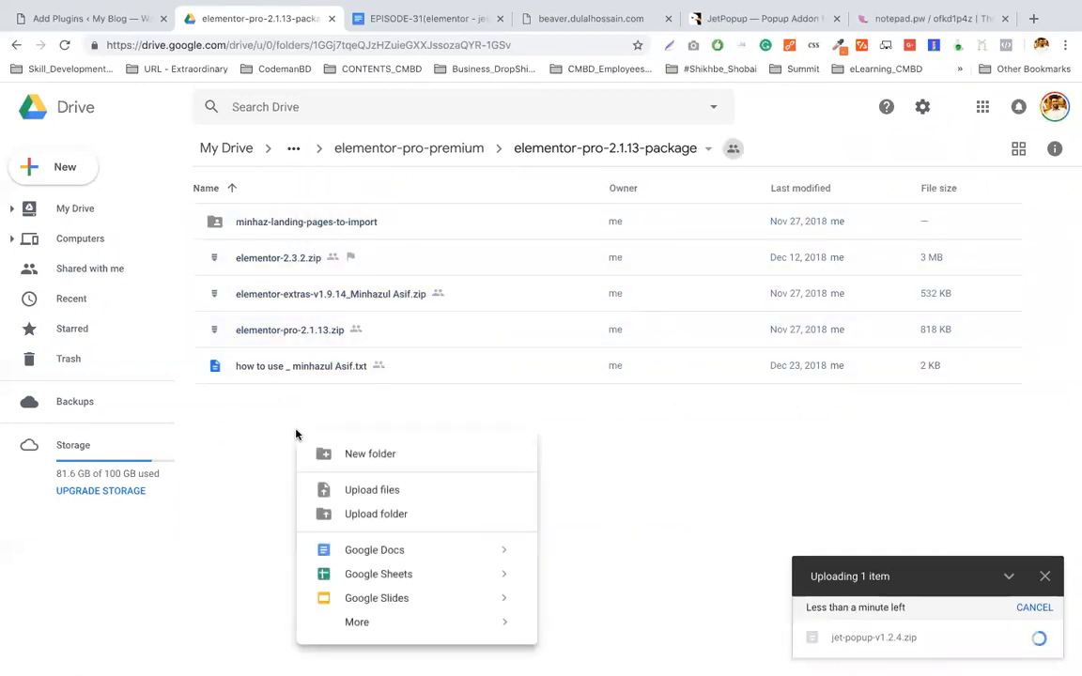
{"action": "left_click", "coordinate": [396, 490]}
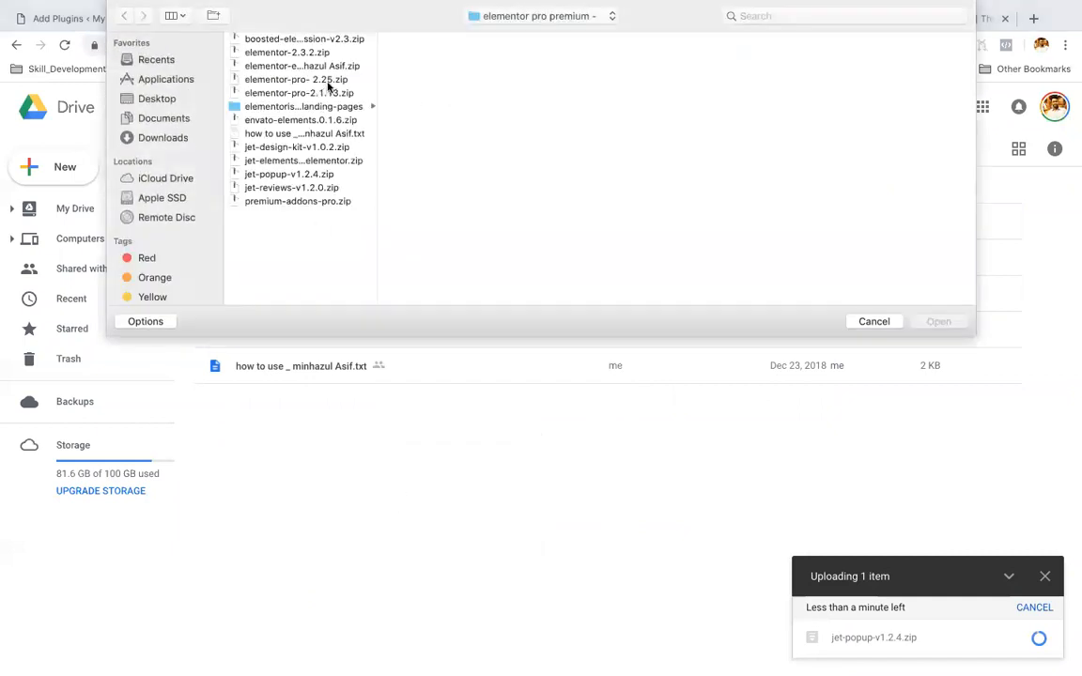
{"action": "double_click", "coordinate": [342, 82]}
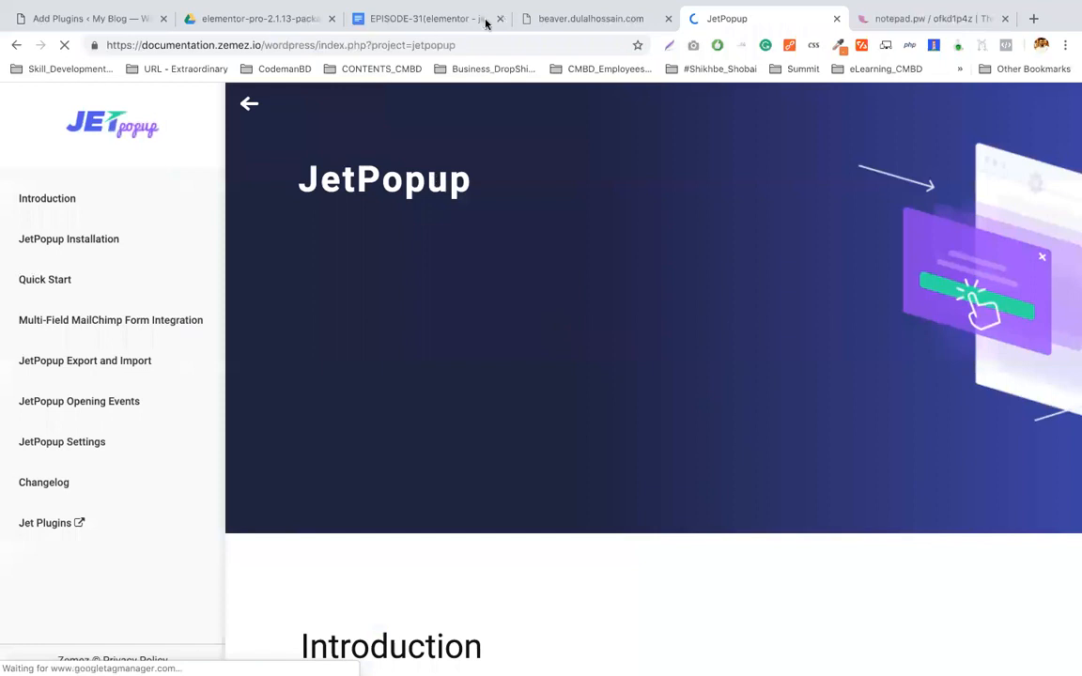
Copy the web address of the JetPopup documentation page and start a new line below the CodeCanyon link in the notes document.
{"action": "left_click", "coordinate": [423, 44]}
{"action": "key", "text": "ctrl+c"}
{"action": "left_click", "coordinate": [410, 19]}
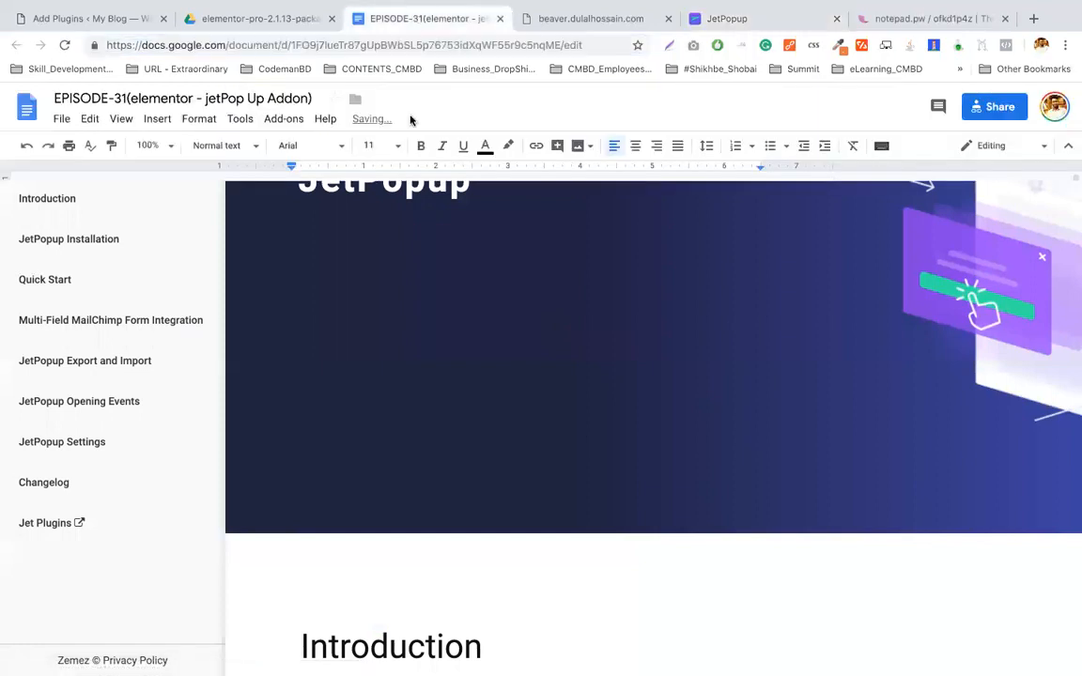
{"action": "key", "text": "Return"}
{"action": "key", "text": "Return"}
{"action": "key", "text": "Return"}
{"action": "key", "text": "BackSpace"}
{"action": "key", "text": "BackSpace"}
{"action": "key", "text": "BackSpace"}
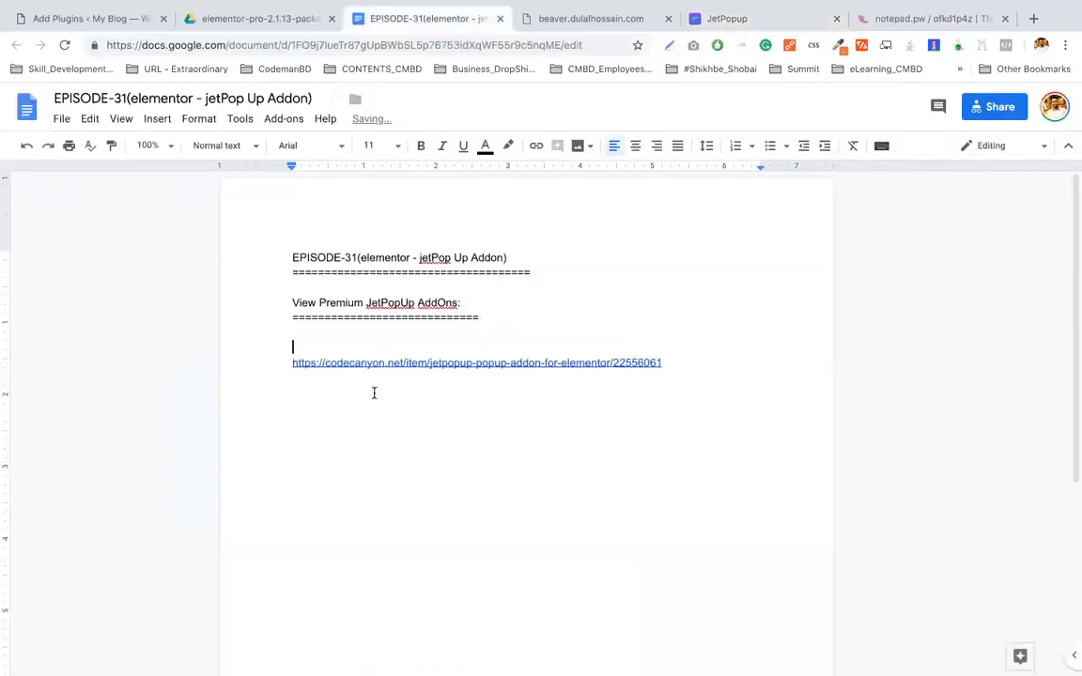
{"action": "left_click", "coordinate": [705, 335]}
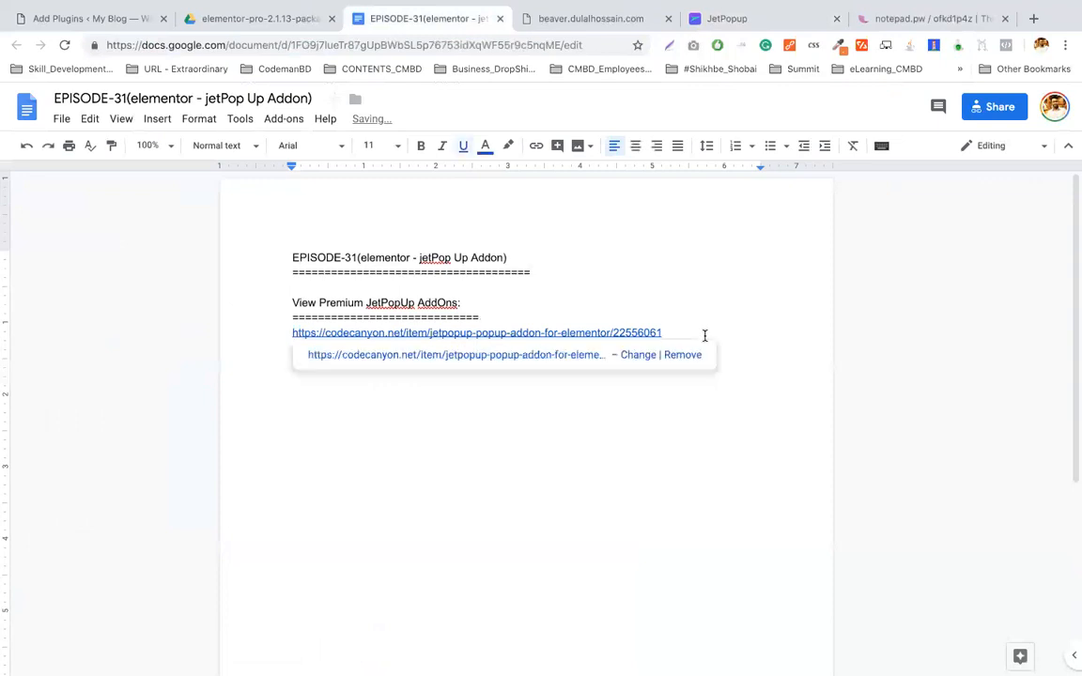
{"action": "key", "text": "Return"}
{"action": "key", "text": "Return"}
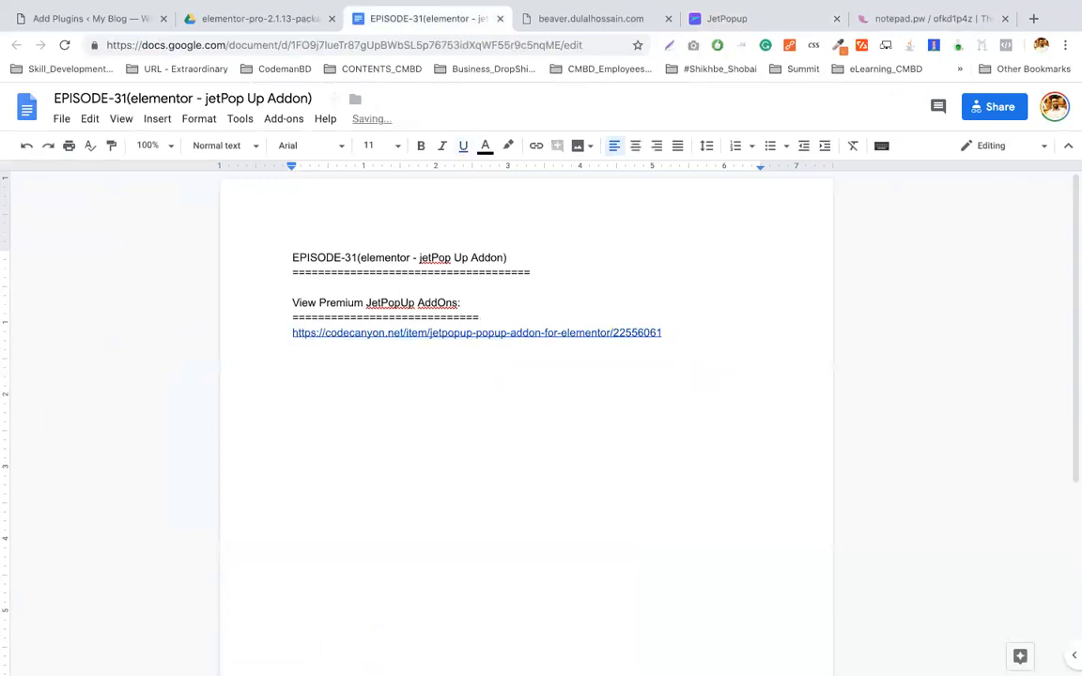
Write the label "Online Documentation for the plugin" below the CodeCanyon link.
{"action": "type", "text": "Onlie"}
{"action": "key", "text": "BackSpace"}
{"action": "key", "text": "BackSpace"}
{"action": "type", "text": "ne Documentation for"}
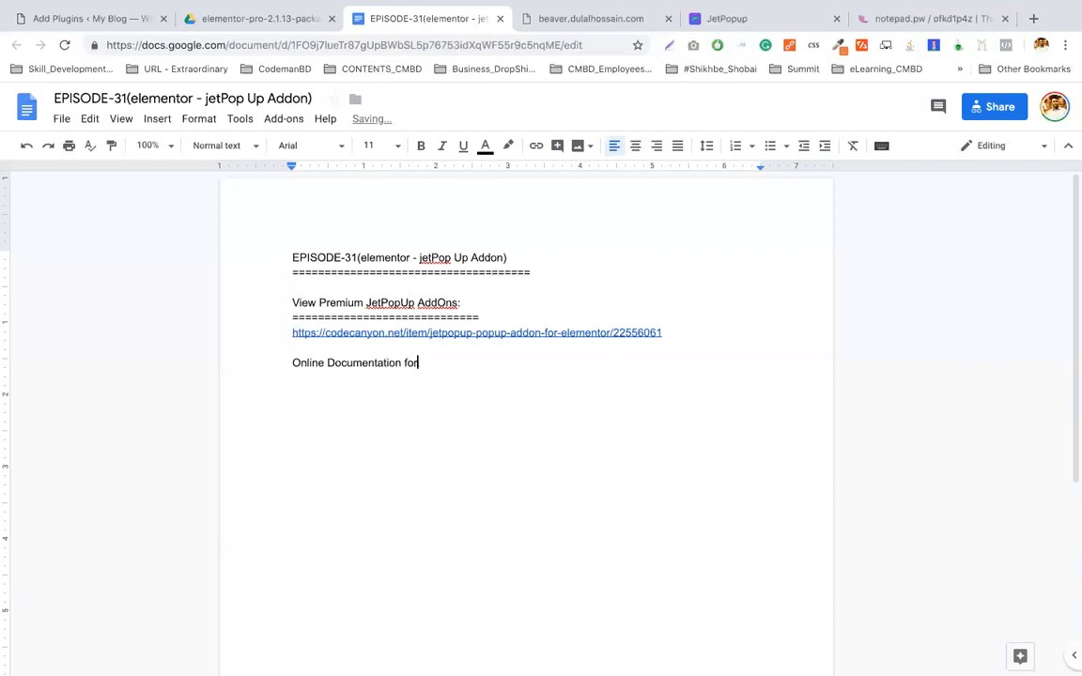
{"action": "type", "text": "onte"}
{"action": "key", "text": "BackSpace"}
{"action": "key", "text": "BackSpace"}
{"action": "key", "text": "BackSpace"}
{"action": "type", "text": "r the plugin"}
Add a row of equal signs and the copied documentation link under the label, with the word "element" further below.
{"action": "key", "text": "Return"}
{"action": "type", "text": "============================"}
{"action": "key", "text": "Return"}
{"action": "key", "text": "ctrl+v"}
{"action": "key", "text": "Return"}
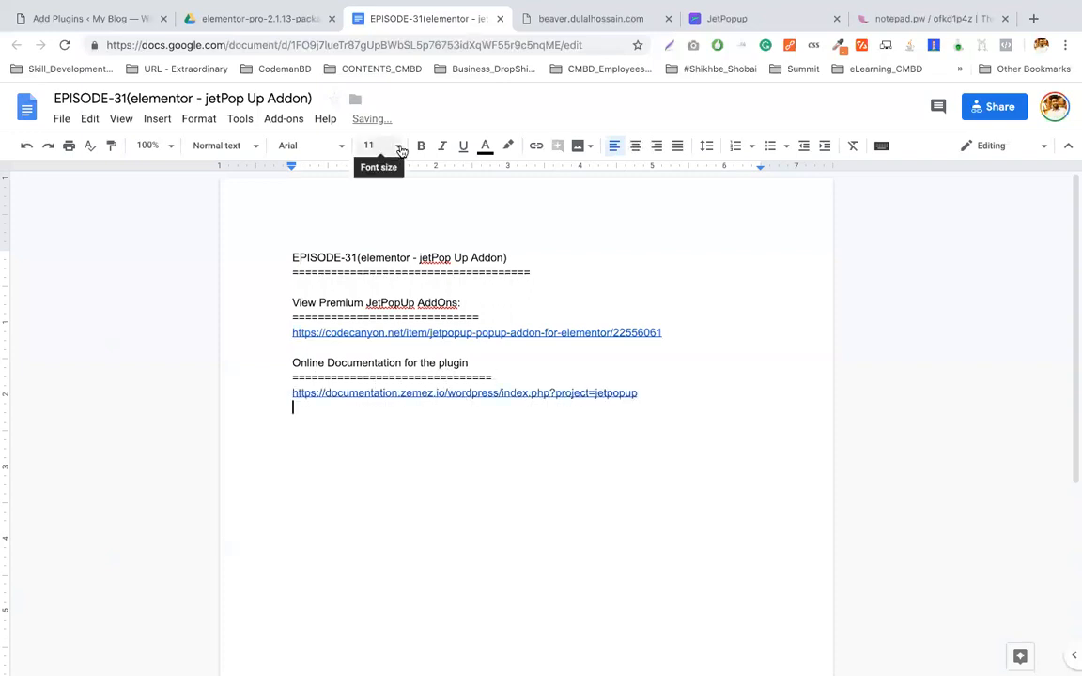
{"action": "key", "text": "Return"}
{"action": "type", "text": "element"}
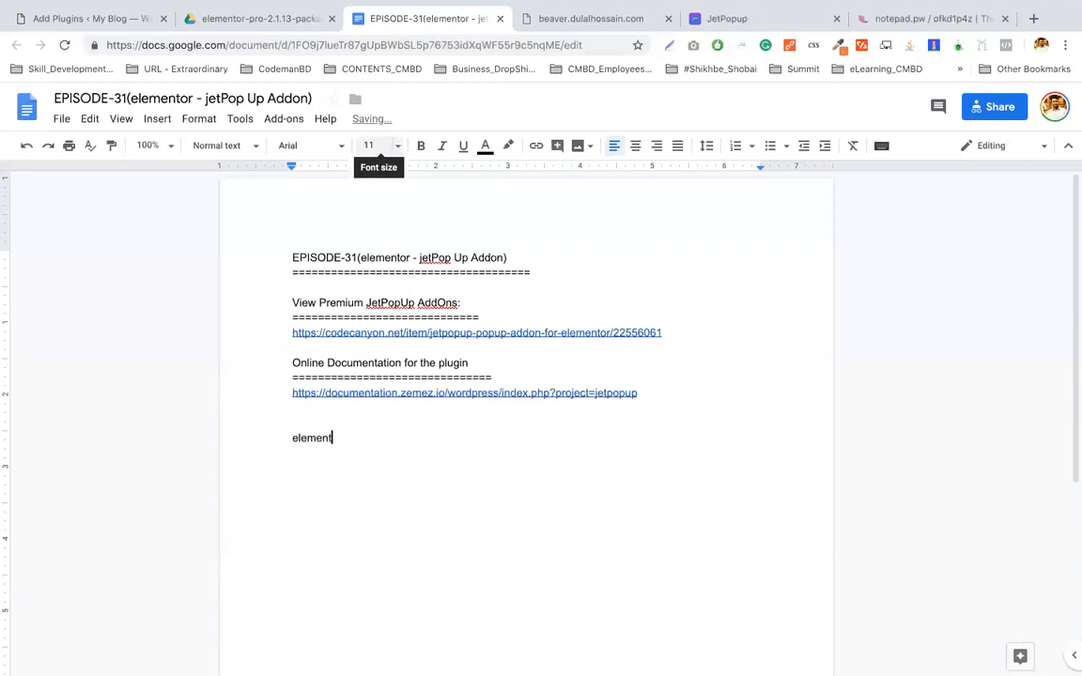
Turn on link sharing for jet-popup-v1.2.4.zip in the Drive folder and get its shareable link.
{"action": "left_click", "coordinate": [283, 18]}
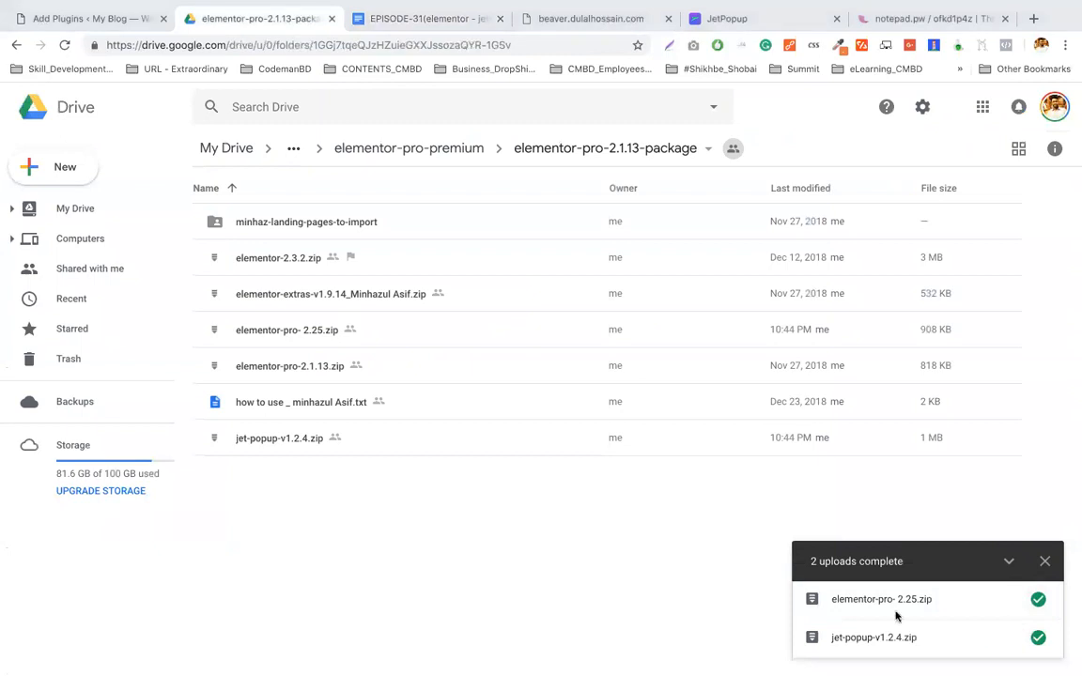
{"action": "left_click", "coordinate": [1037, 636]}
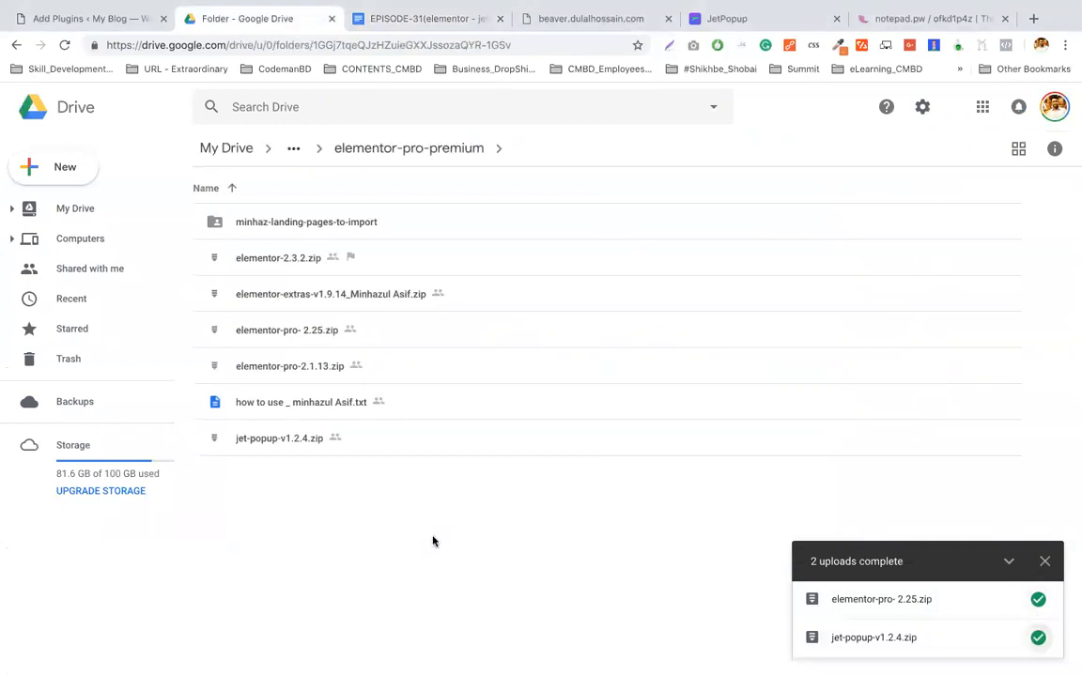
{"action": "right_click", "coordinate": [234, 441]}
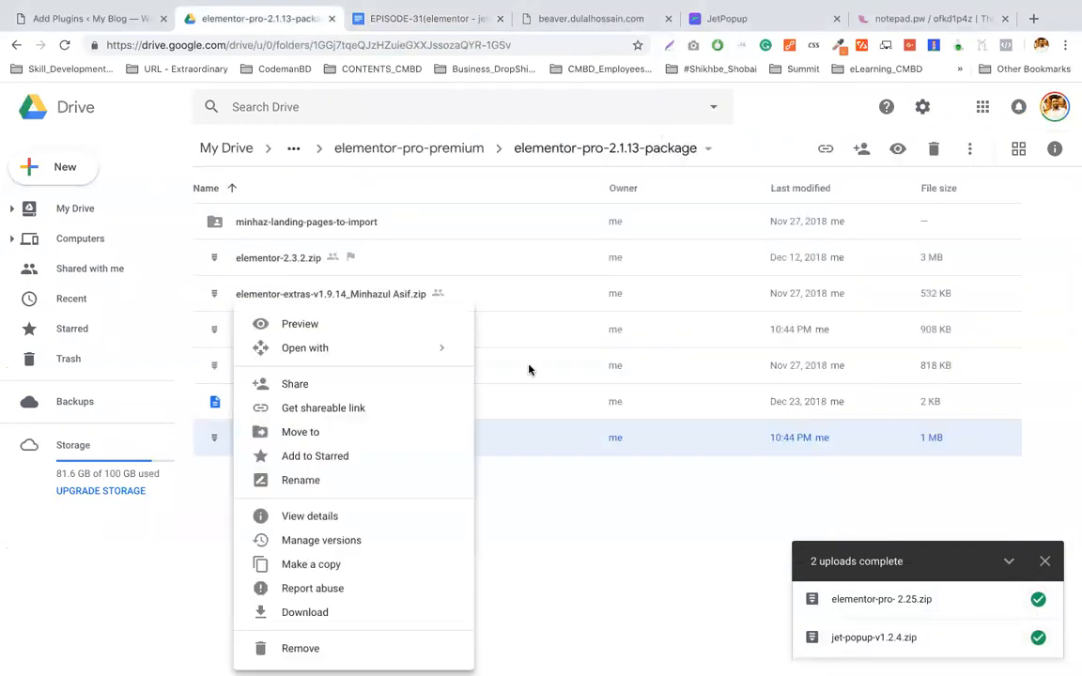
{"action": "left_click", "coordinate": [369, 405]}
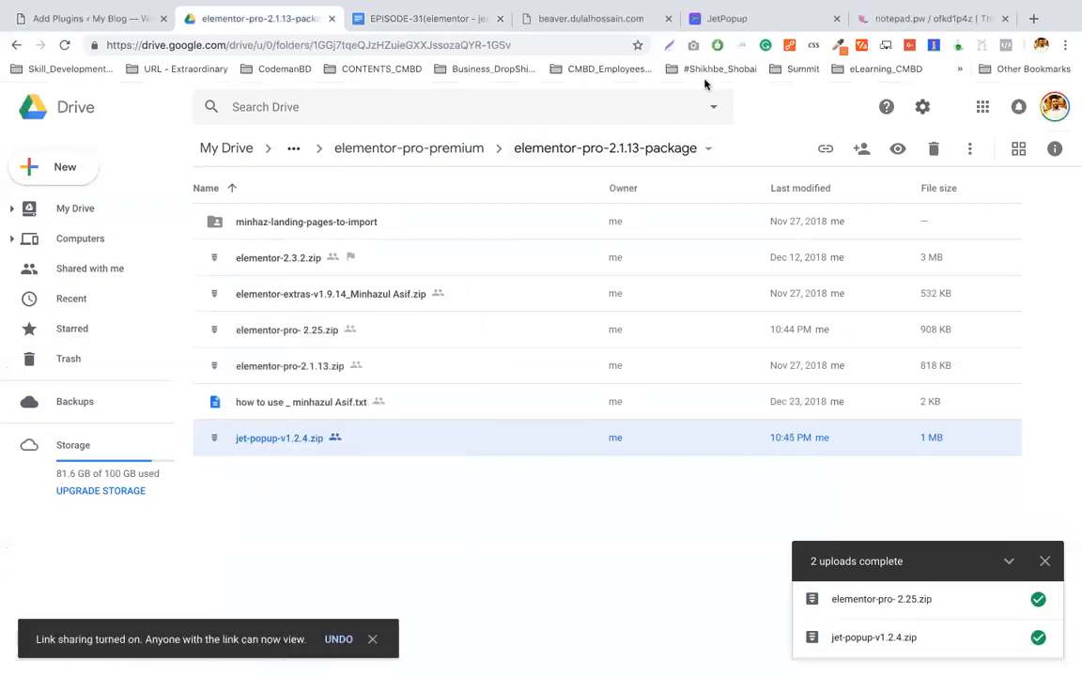
Return to the notes document and delete the word "element" below the documentation link.
{"action": "left_click", "coordinate": [890, 19]}
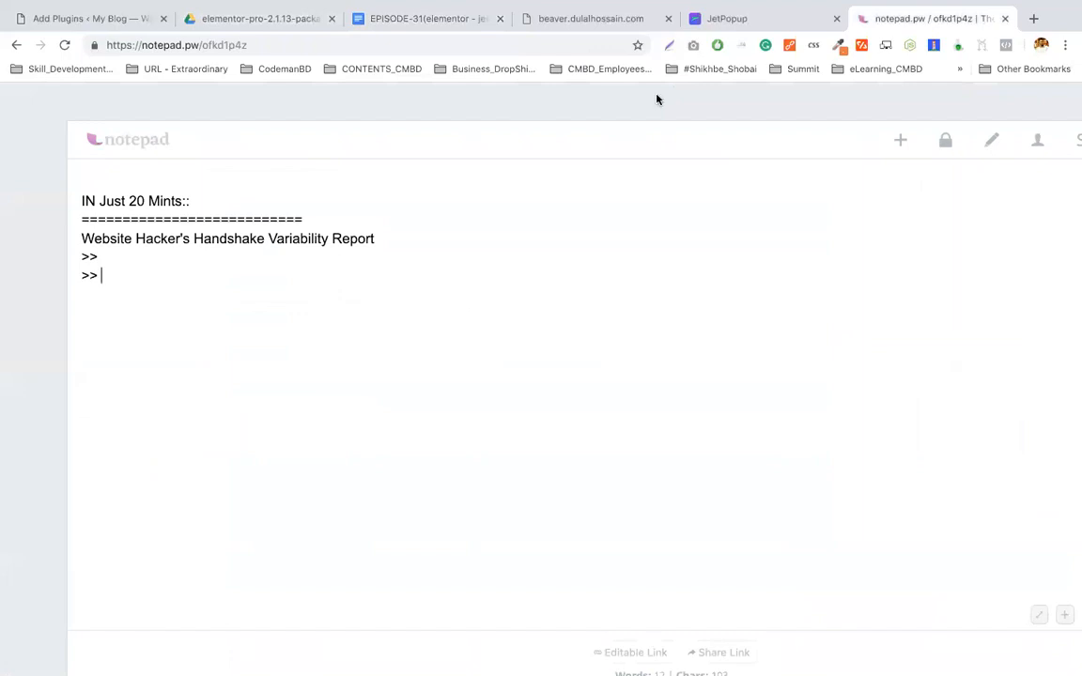
{"action": "left_click", "coordinate": [410, 18]}
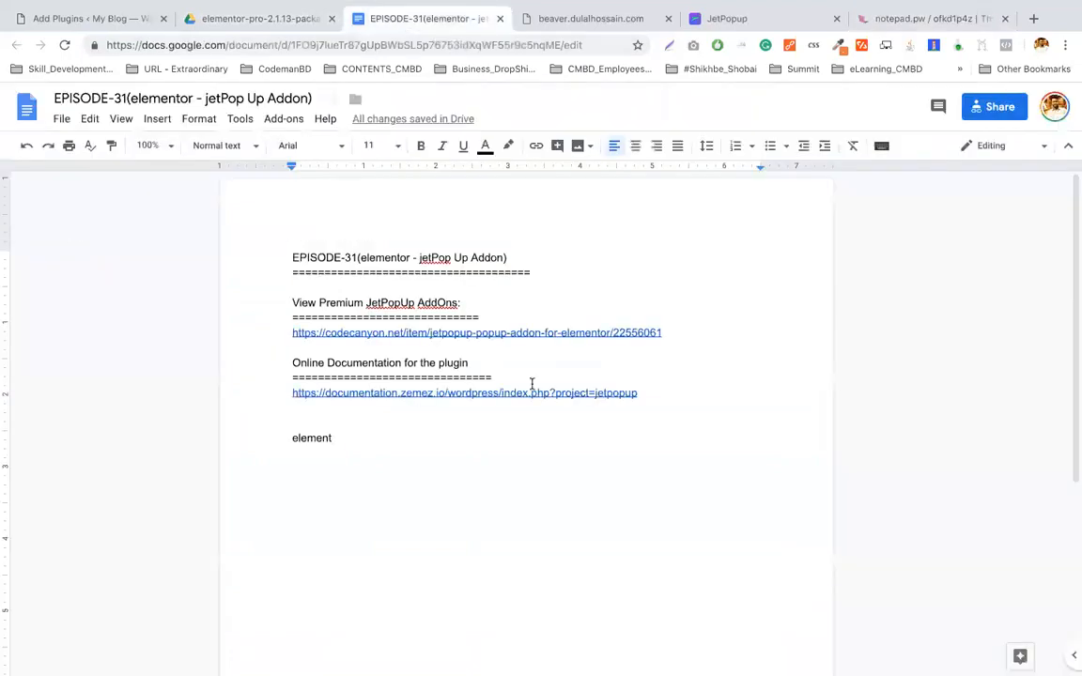
{"action": "key", "text": "BackSpace"}
{"action": "key", "text": "BackSpace"}
{"action": "key", "text": "BackSpace"}
{"action": "key", "text": "BackSpace"}
{"action": "key", "text": "BackSpace"}
{"action": "key", "text": "BackSpace"}
{"action": "key", "text": "BackSpace"}
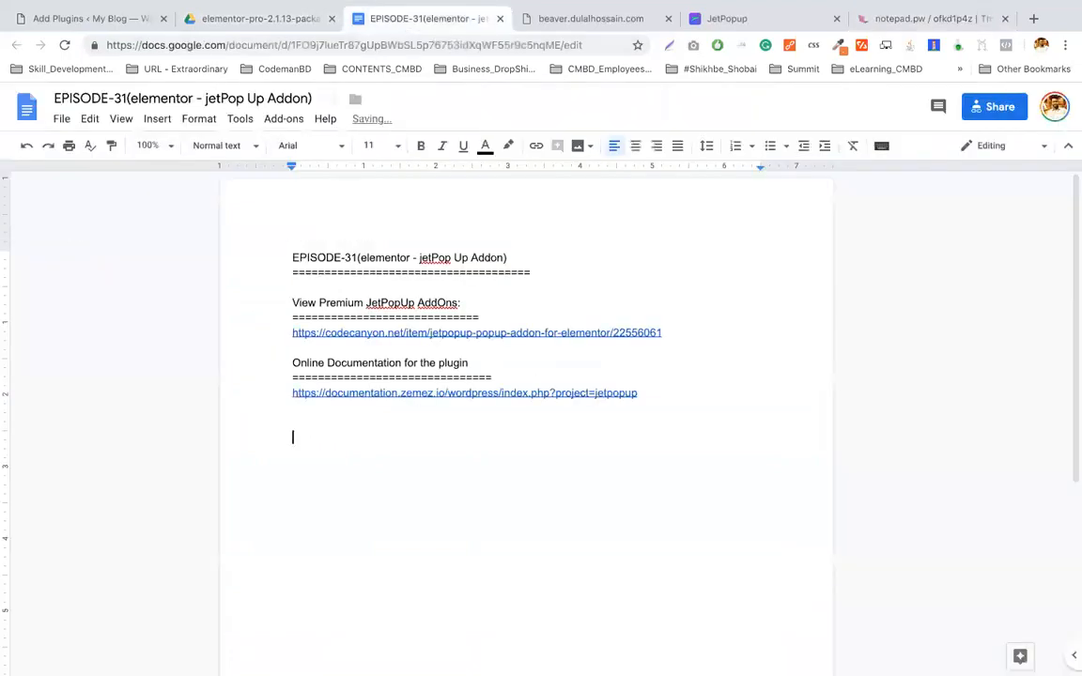
Write "Get the plugin" with a row of equal signs beneath it and paste the plugin's Drive link below.
{"action": "type", "text": "Get the plugin"}
{"action": "key", "text": "Return"}
{"action": "type", "text": "============="}
{"action": "key", "text": "Return"}
{"action": "key", "text": "ctrl+v"}
Remove the extra blank line above "Get the plugin" and add blank lines below the Drive link.
{"action": "left_click", "coordinate": [531, 379]}
{"action": "key", "text": "Return"}
{"action": "key", "text": "BackSpace"}
{"action": "left_click", "coordinate": [413, 492]}
{"action": "key", "text": "Return"}
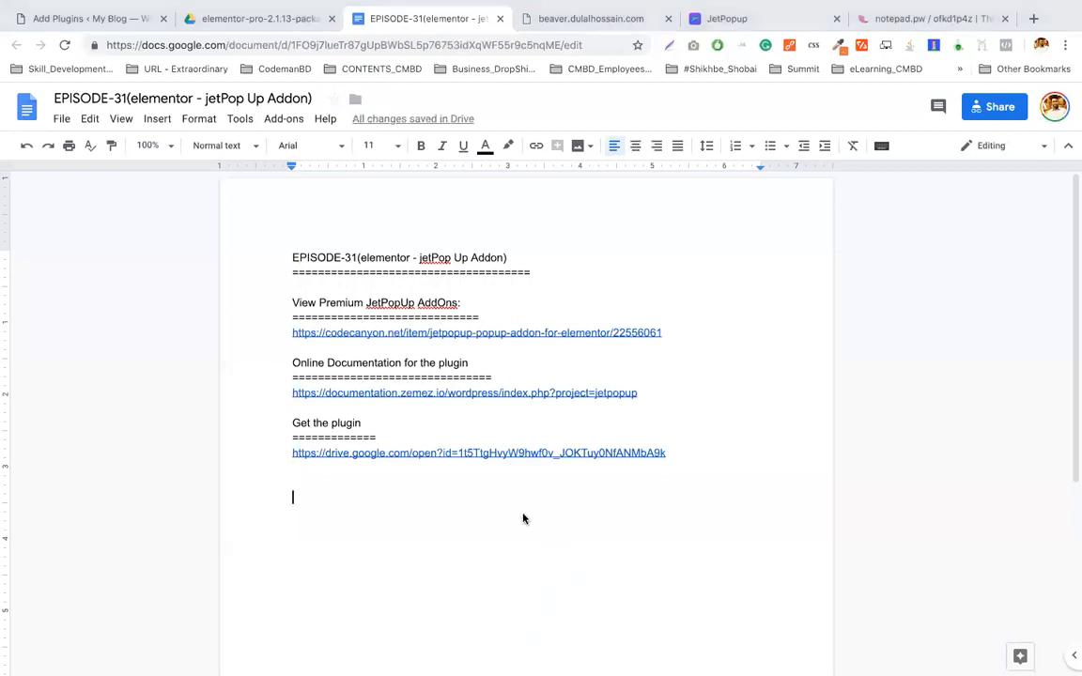
Return to the elementor-pro-2.1.13-package folder in Drive and deselect jet-popup-v1.2.4.zip.
{"action": "key", "text": "ctrl+Up"}
{"action": "key", "text": "ctrl+Up"}
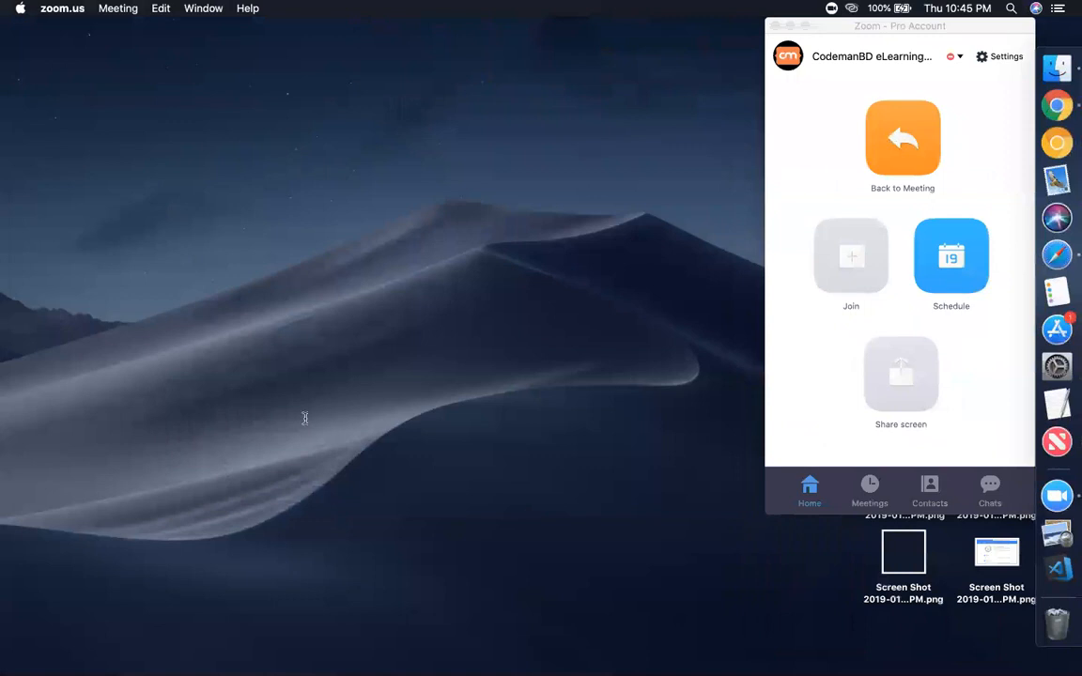
{"action": "left_click", "coordinate": [1056, 105]}
{"action": "left_click", "coordinate": [221, 21]}
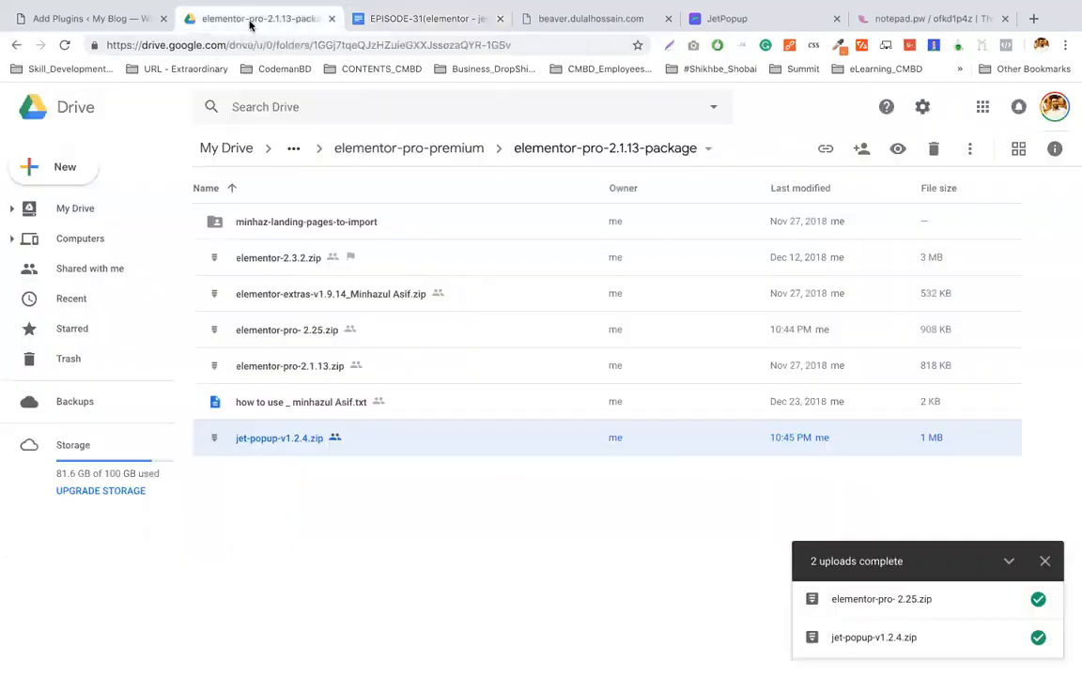
{"action": "left_click", "coordinate": [413, 471]}
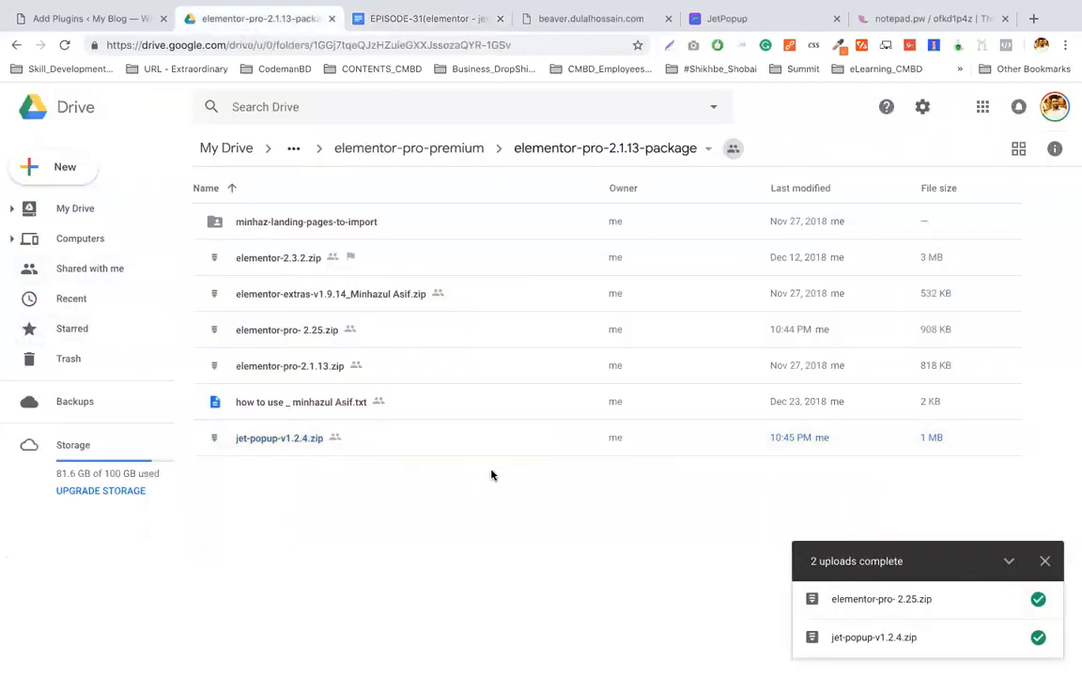
Rename the uploaded elementor-pro- 2.25.zip file to "elementor-pro- 2.2.5.zip".
{"action": "left_click", "coordinate": [328, 303]}
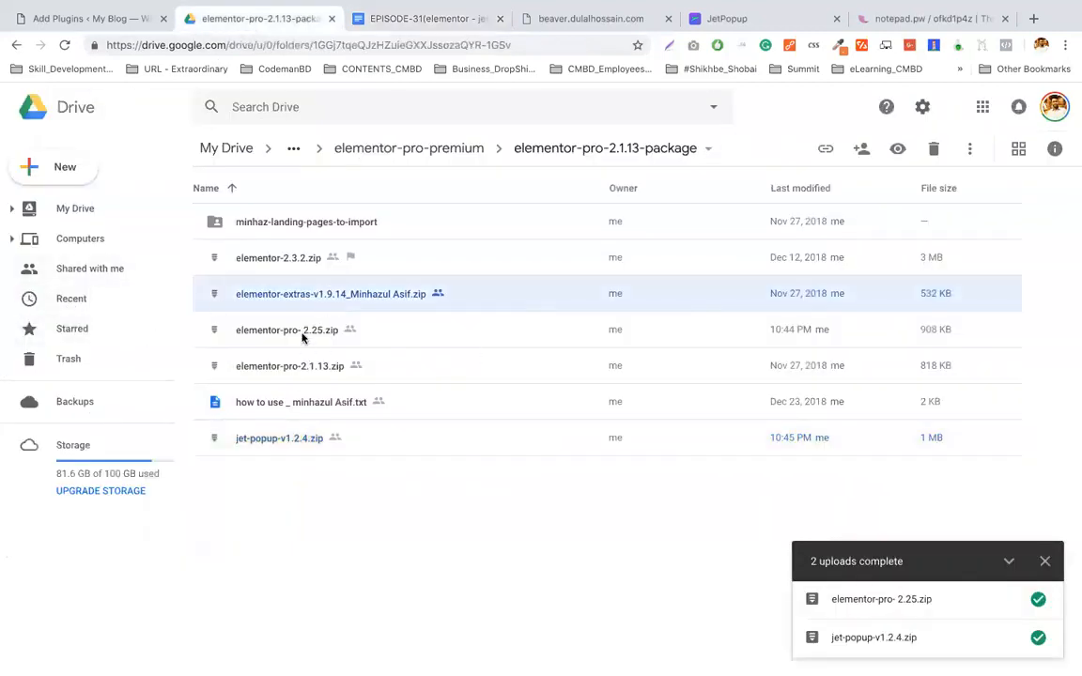
{"action": "left_click", "coordinate": [388, 323]}
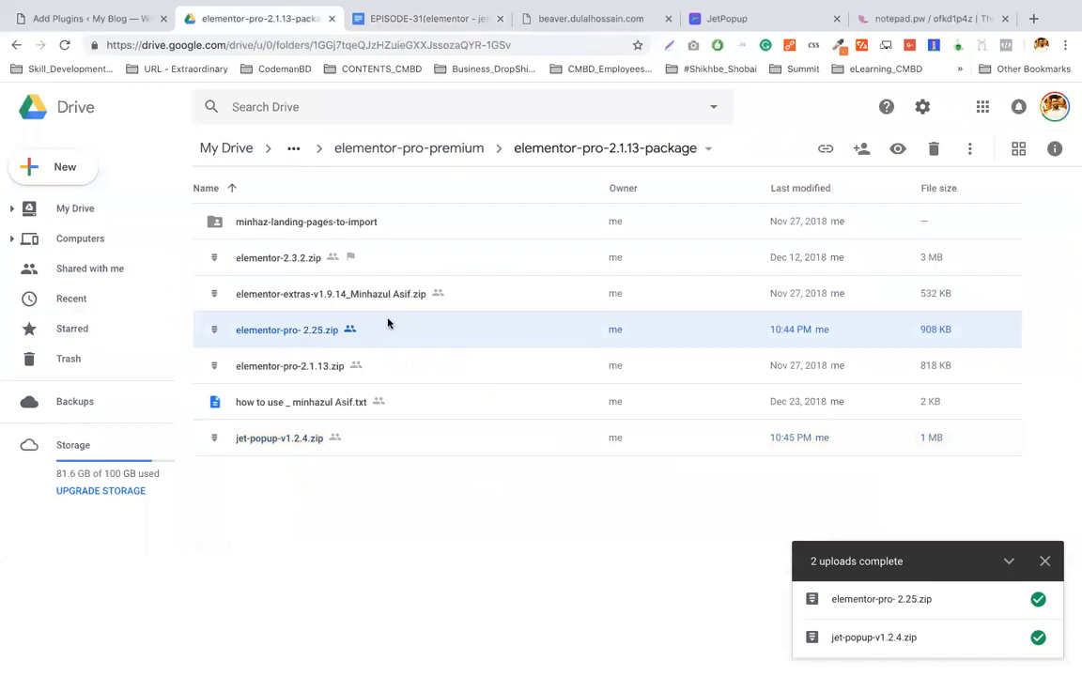
{"action": "right_click", "coordinate": [320, 326]}
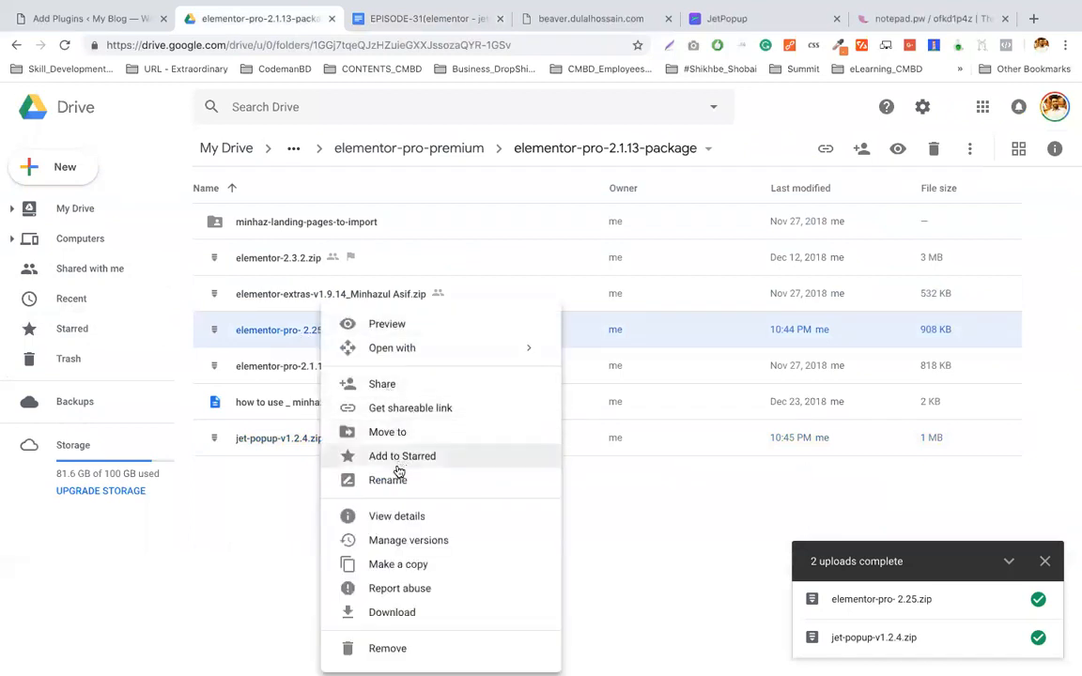
{"action": "left_click", "coordinate": [392, 481]}
{"action": "key", "text": "Right"}
{"action": "key", "text": "Left"}
{"action": "key", "text": "Left"}
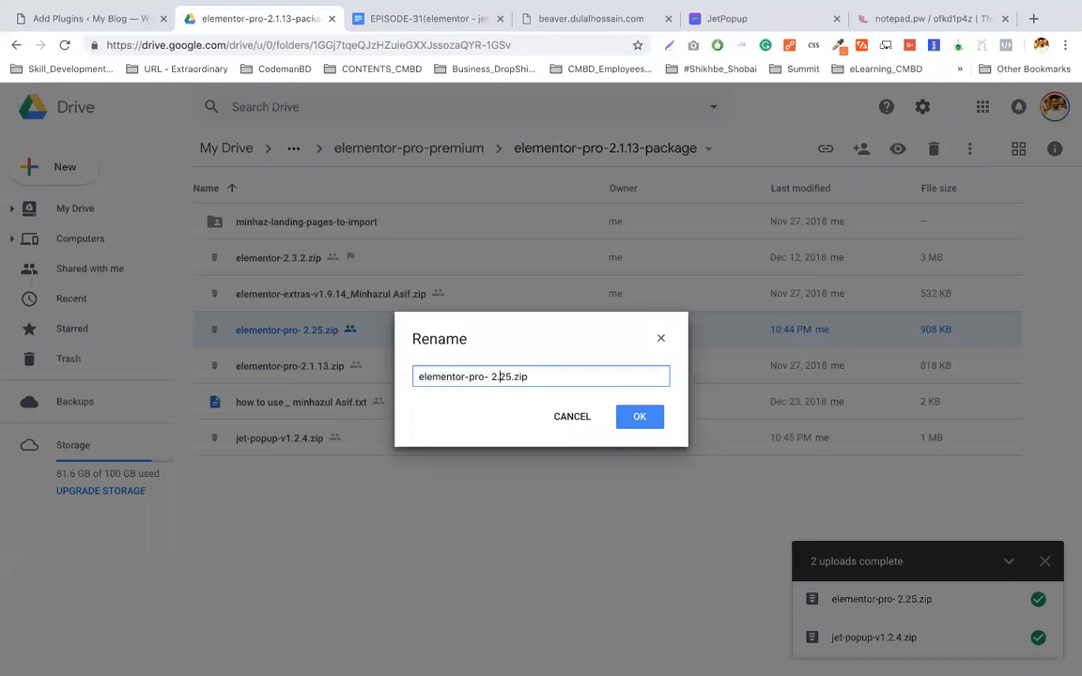
{"action": "type", "text": "."}
{"action": "key", "text": "Return"}
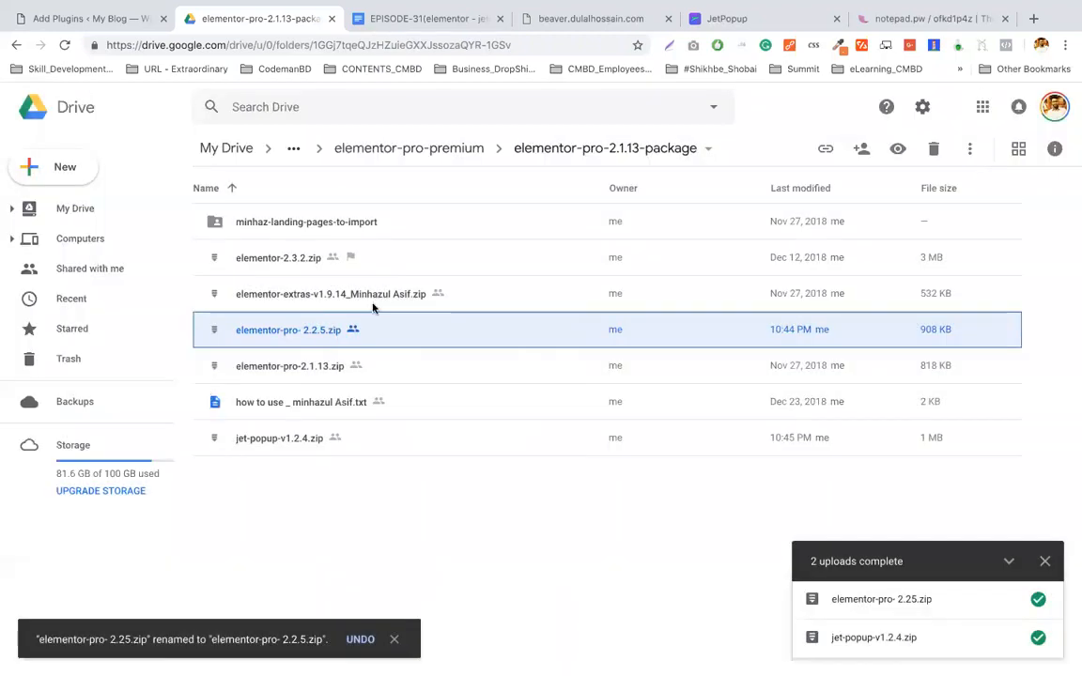
Turn on link sharing for elementor-pro- 2.2.5.zip and copy its shareable link.
{"action": "right_click", "coordinate": [301, 323]}
{"action": "left_click", "coordinate": [435, 405]}
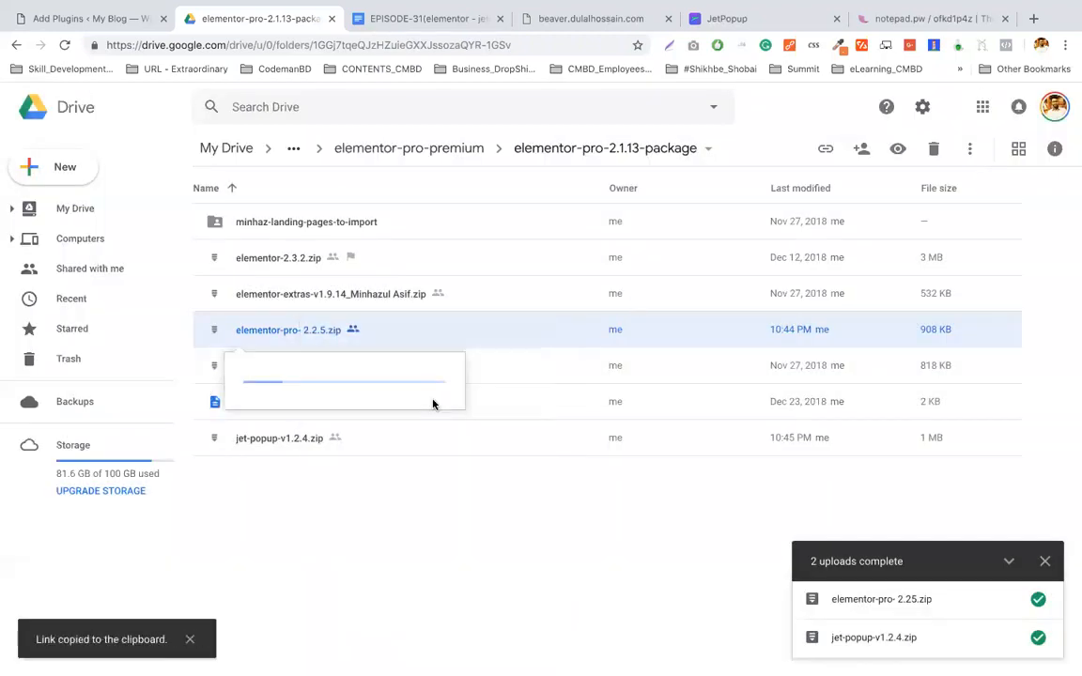
{"action": "left_click", "coordinate": [391, 415]}
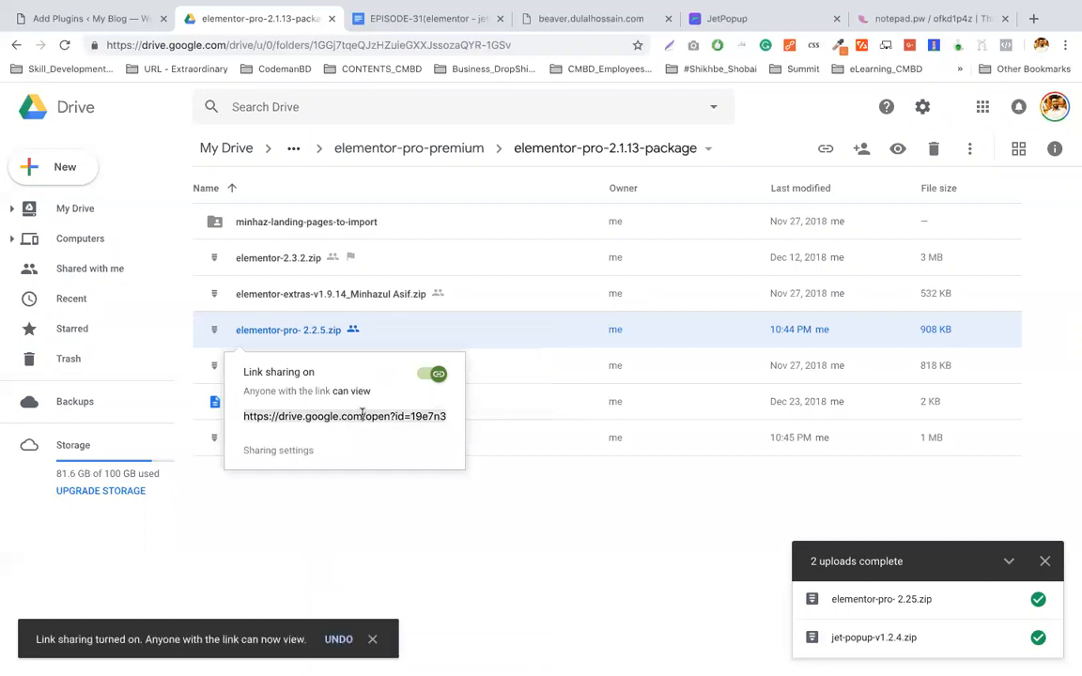
{"action": "left_click", "coordinate": [385, 321]}
Return to the EPISODE-31 notes document and write "(Optional)" below the plugin's Drive link, correcting its spelling.
{"action": "left_click", "coordinate": [925, 18]}
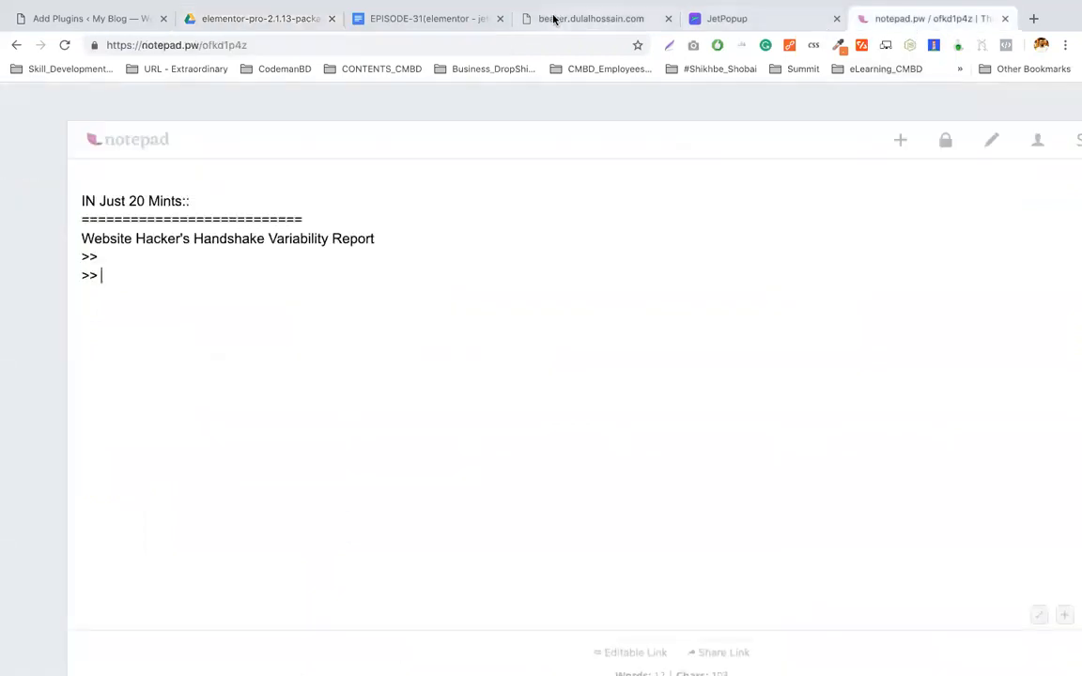
{"action": "left_click", "coordinate": [523, 19]}
{"action": "left_click", "coordinate": [398, 15]}
{"action": "left_click", "coordinate": [290, 572]}
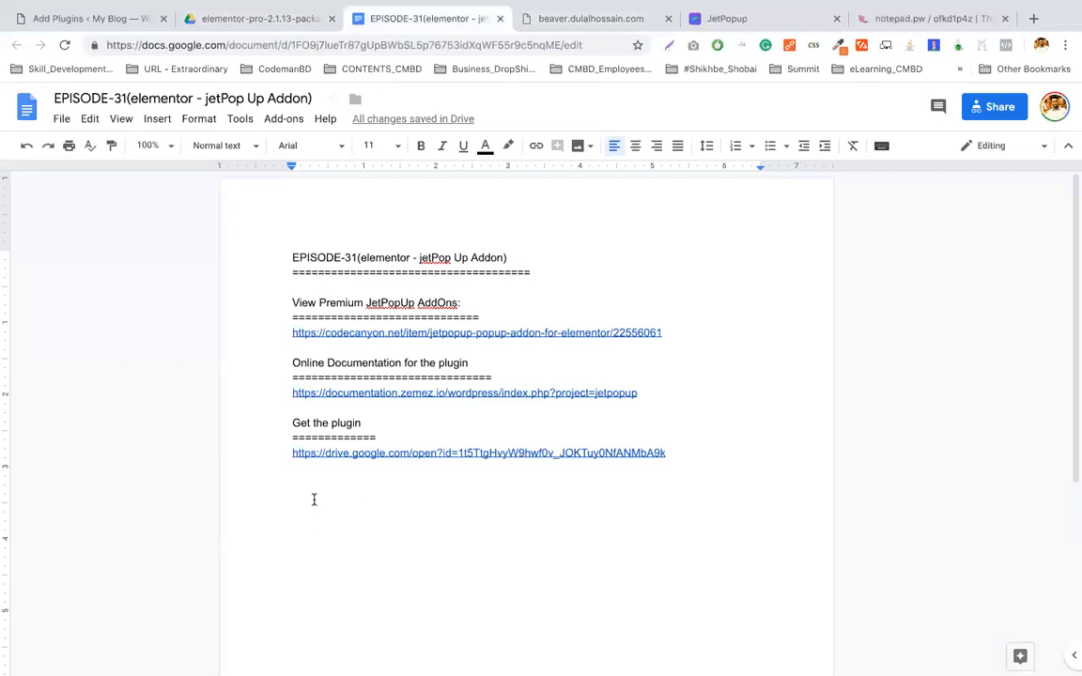
{"action": "type", "text": "Oprional)"}
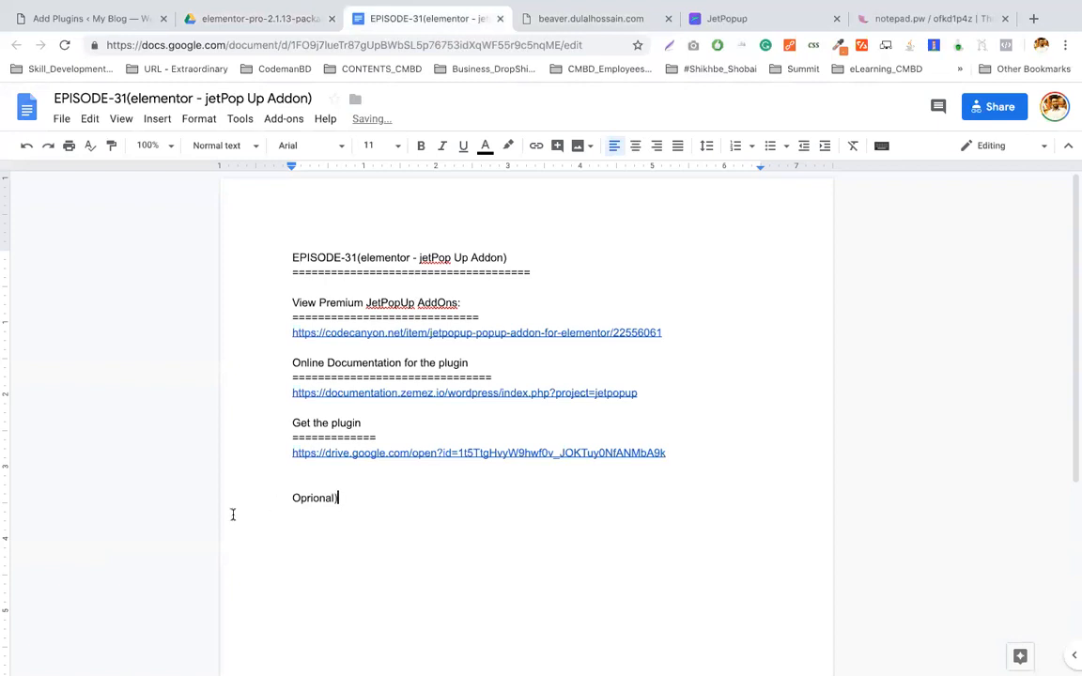
{"action": "left_click", "coordinate": [291, 497]}
{"action": "type", "text": "("}
{"action": "right_click", "coordinate": [330, 498]}
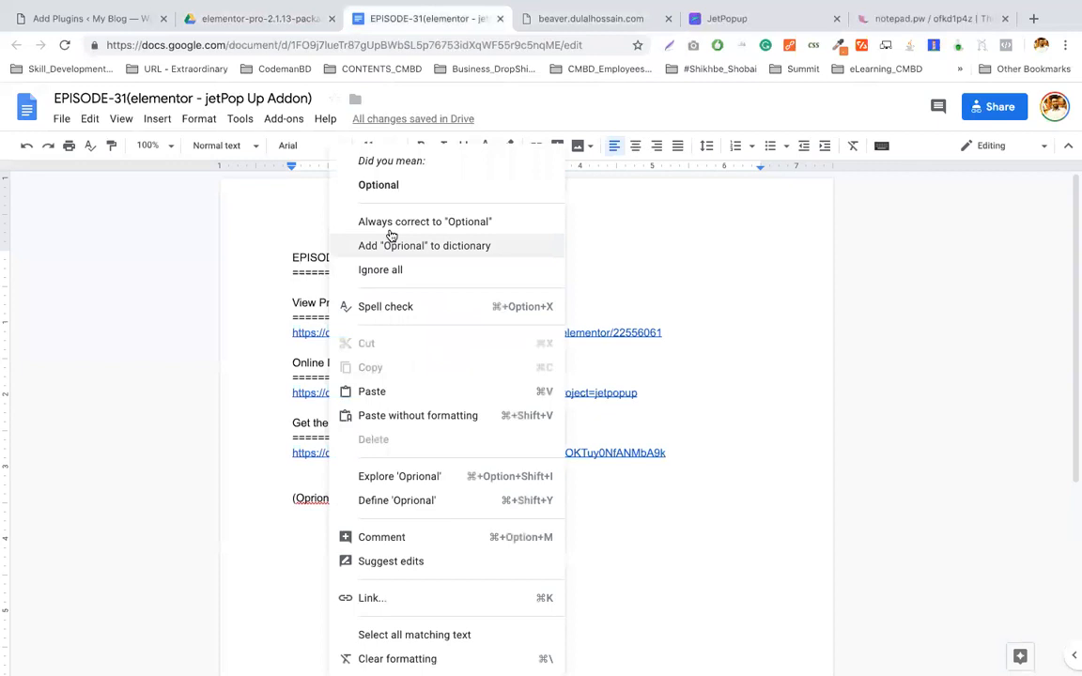
{"action": "left_click", "coordinate": [438, 189]}
Complete the heading after "(Optional)" with "Get Updated elementor pro 2.2.5 plugin".
{"action": "type", "text": "G"}
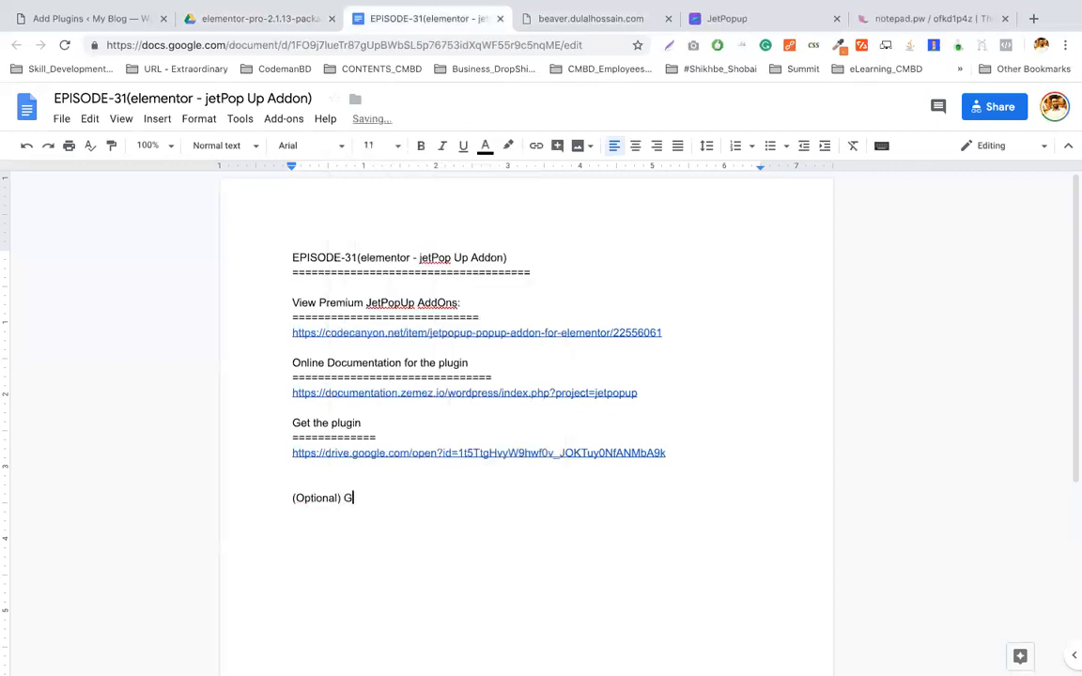
{"action": "type", "text": "et Updated elementor p"}
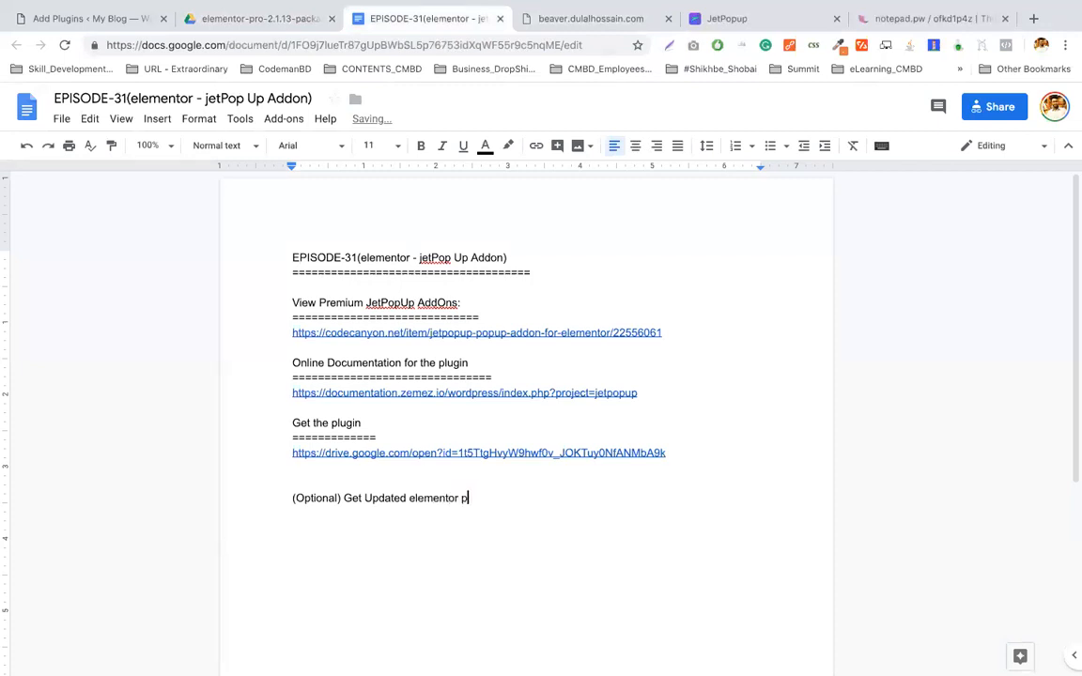
{"action": "type", "text": "ro 2r.2."}
{"action": "key", "text": "BackSpace"}
{"action": "key", "text": "BackSpace"}
{"action": "key", "text": "BackSpace"}
{"action": "type", "text": ".2.5 plugin"}
{"action": "key", "text": "Return"}
Underline the optional heading with a row of equal signs and paste the Elementor Pro Drive link below it, followed by blank lines.
{"action": "type", "text": "=========================================="}
{"action": "key", "text": "Return"}
{"action": "key", "text": "ctrl+v"}
{"action": "key", "text": "Return"}
{"action": "key", "text": "Return"}
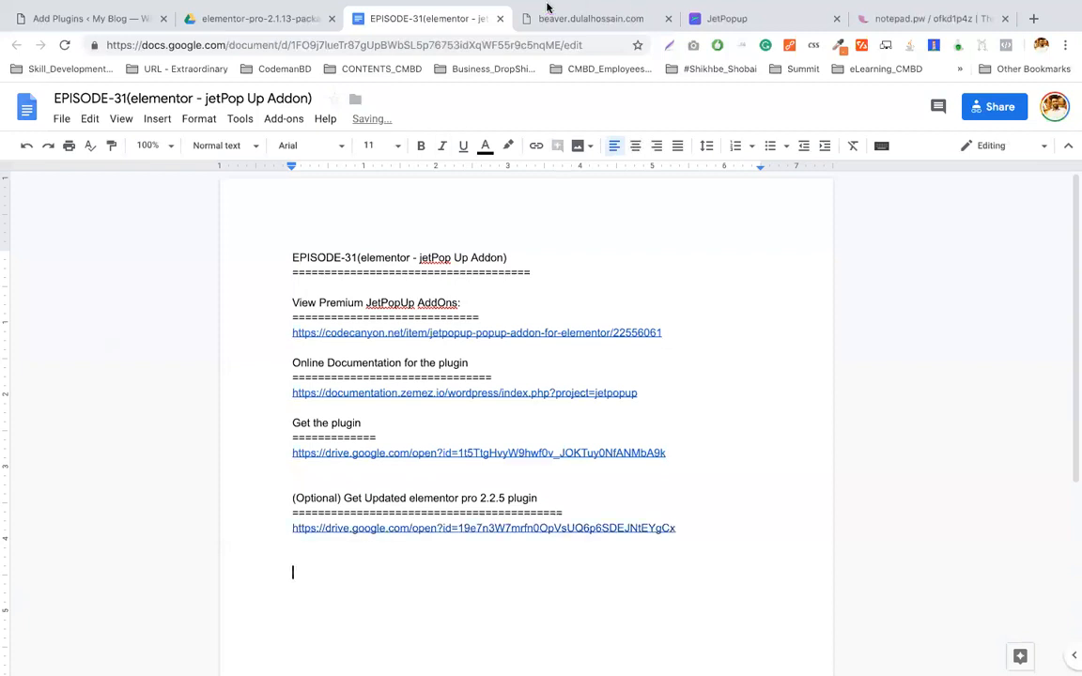
{"action": "left_click", "coordinate": [757, 237]}
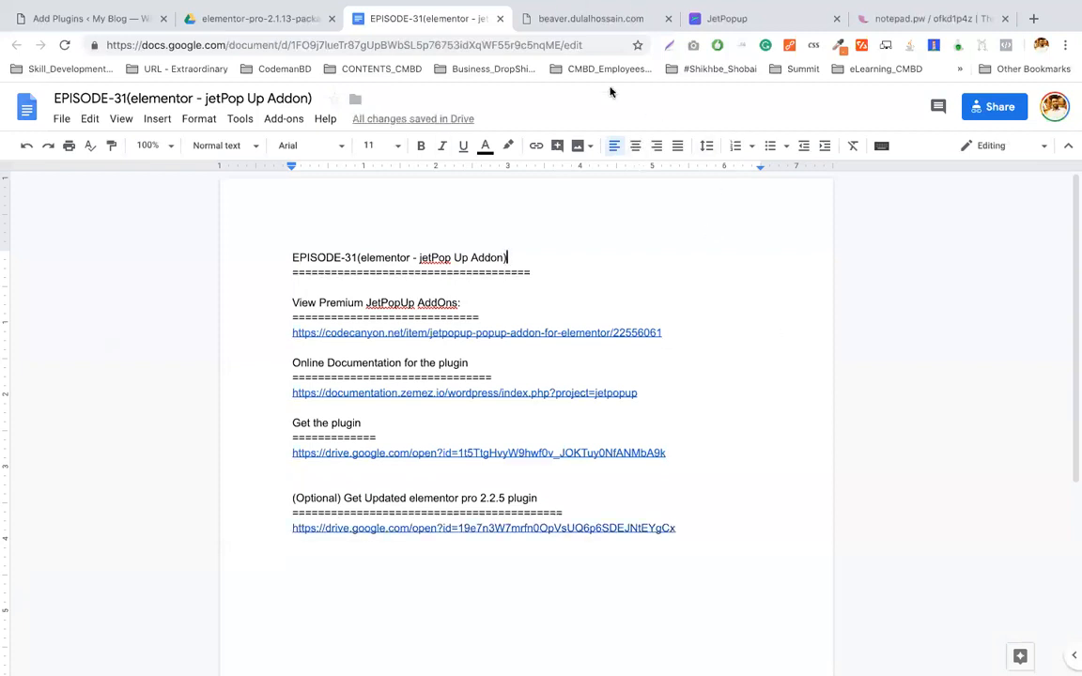
Copy the JetPopup documentation address from Chrome and open it in a new Safari tab beside the WordPress pages.
{"action": "left_click", "coordinate": [575, 18]}
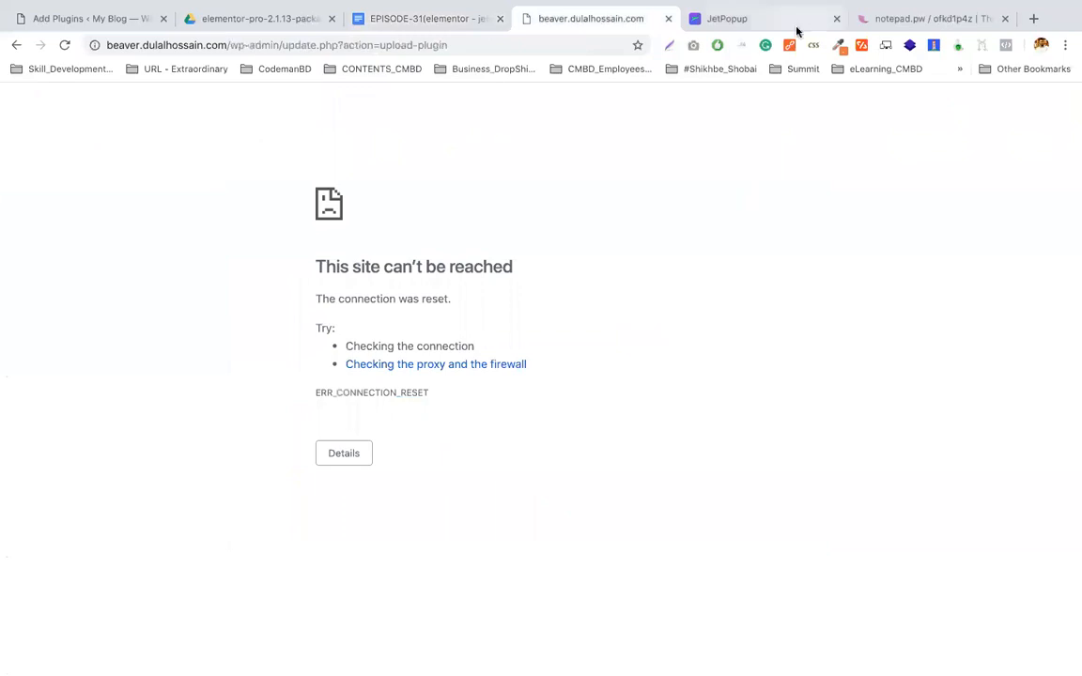
{"action": "left_click", "coordinate": [742, 17]}
{"action": "right_click", "coordinate": [226, 47]}
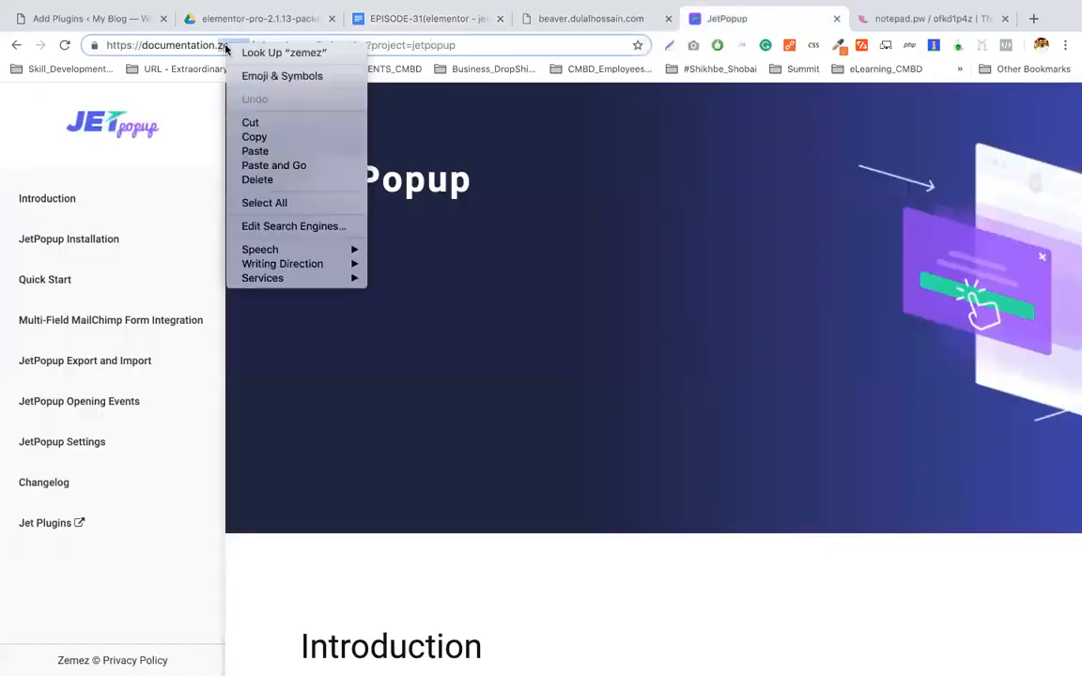
{"action": "left_click", "coordinate": [170, 51]}
{"action": "key", "text": "super+a"}
{"action": "key", "text": "ctrl+Left"}
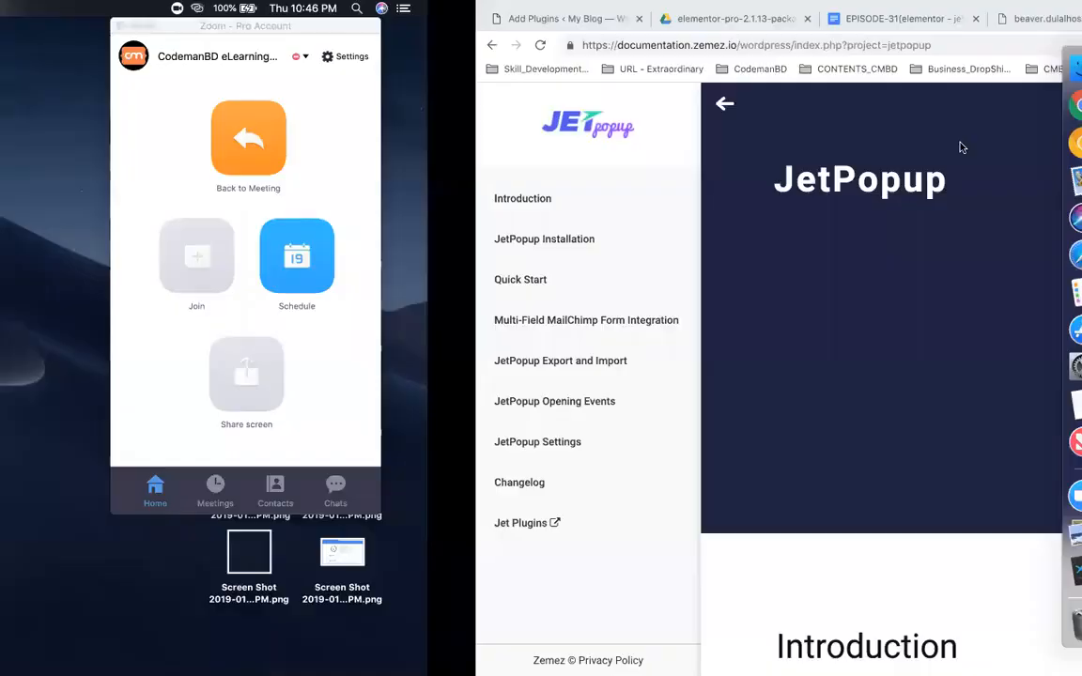
{"action": "left_click", "coordinate": [1053, 252]}
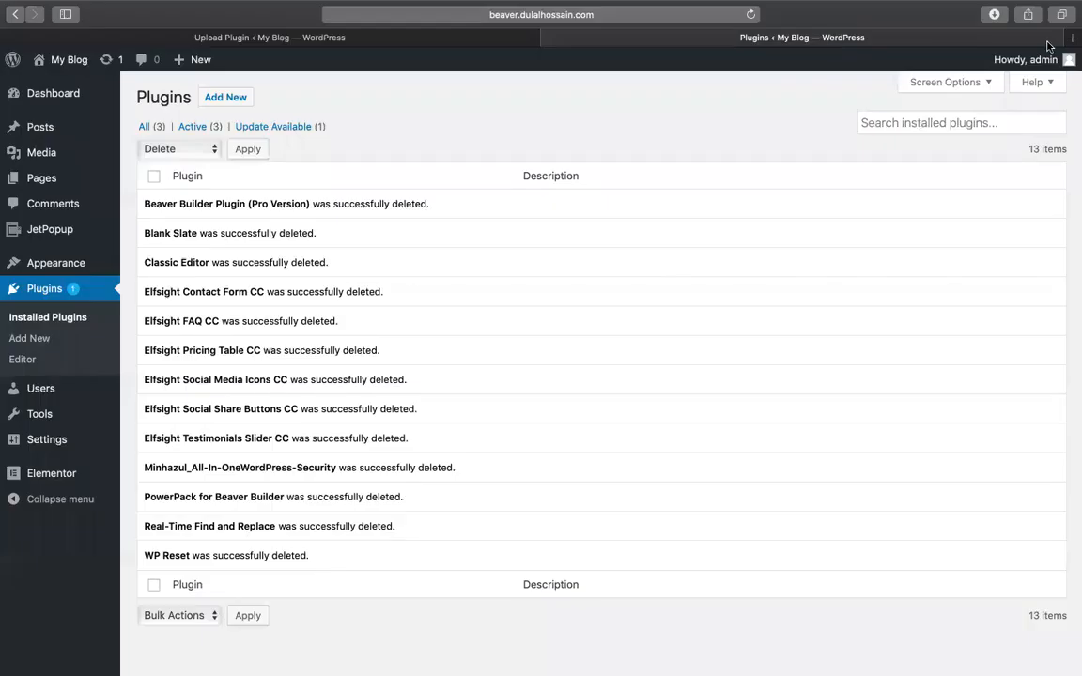
{"action": "left_click", "coordinate": [1072, 39]}
{"action": "key", "text": "super+v"}
{"action": "key", "text": "Return"}
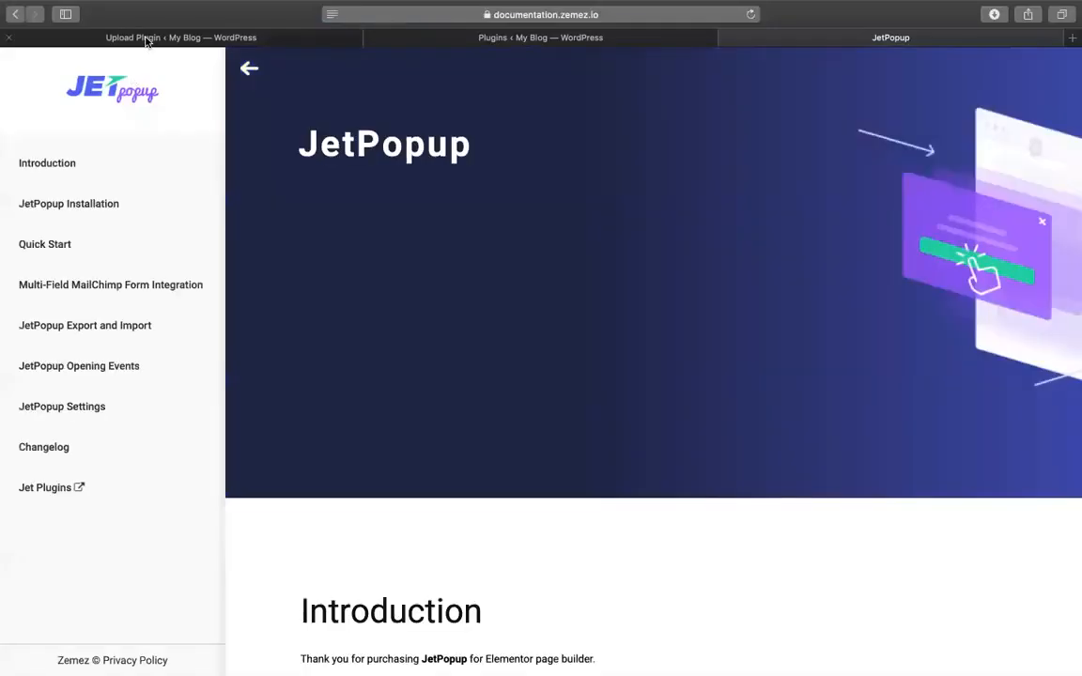
Return to the WordPress installation page for elementor-2.3.2.zip and activate the Elementor plugin.
{"action": "left_click", "coordinate": [145, 39]}
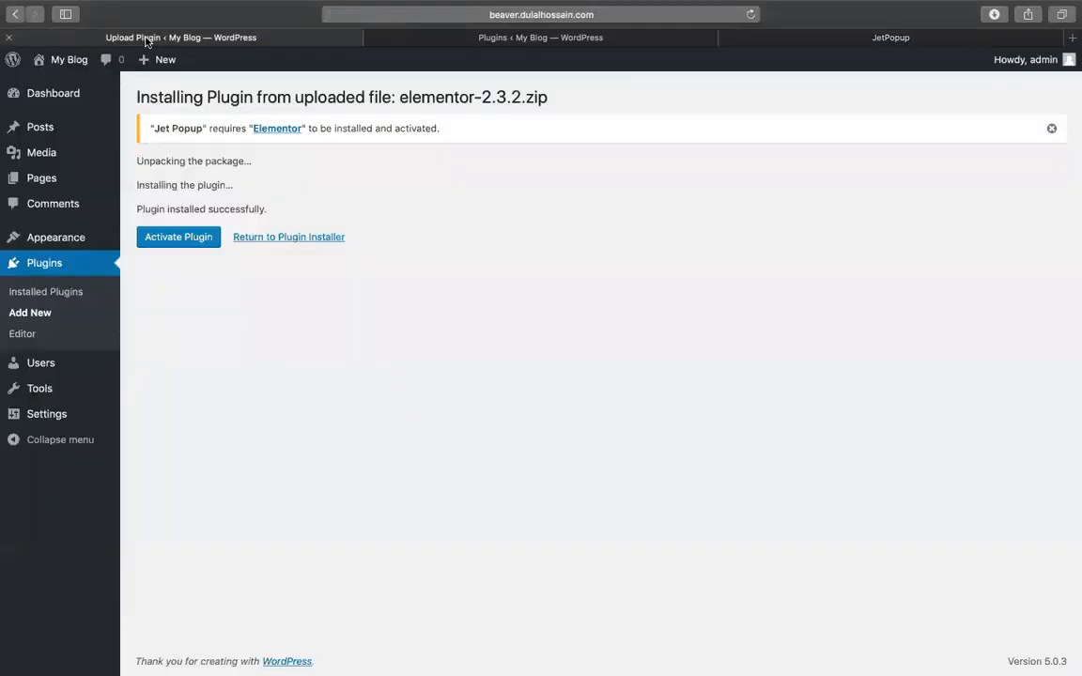
{"action": "left_click", "coordinate": [184, 240]}
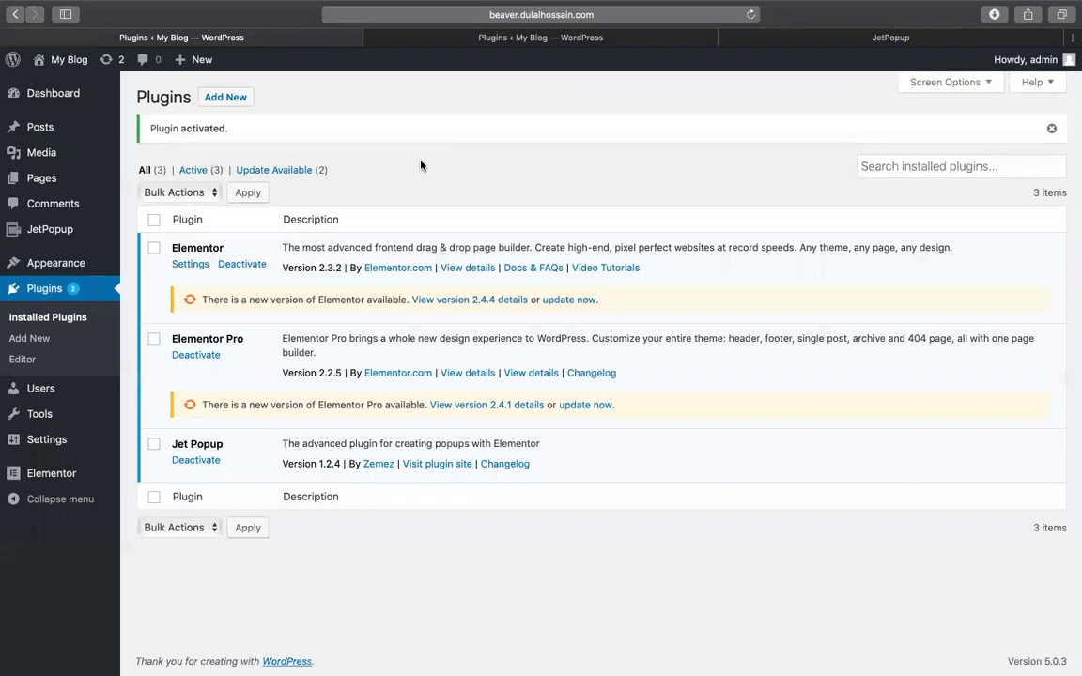
Read the JetPopup Installation and Using Presets sections of the documentation, marking the All Popups and Popup Layout instructions.
{"action": "left_click", "coordinate": [815, 34]}
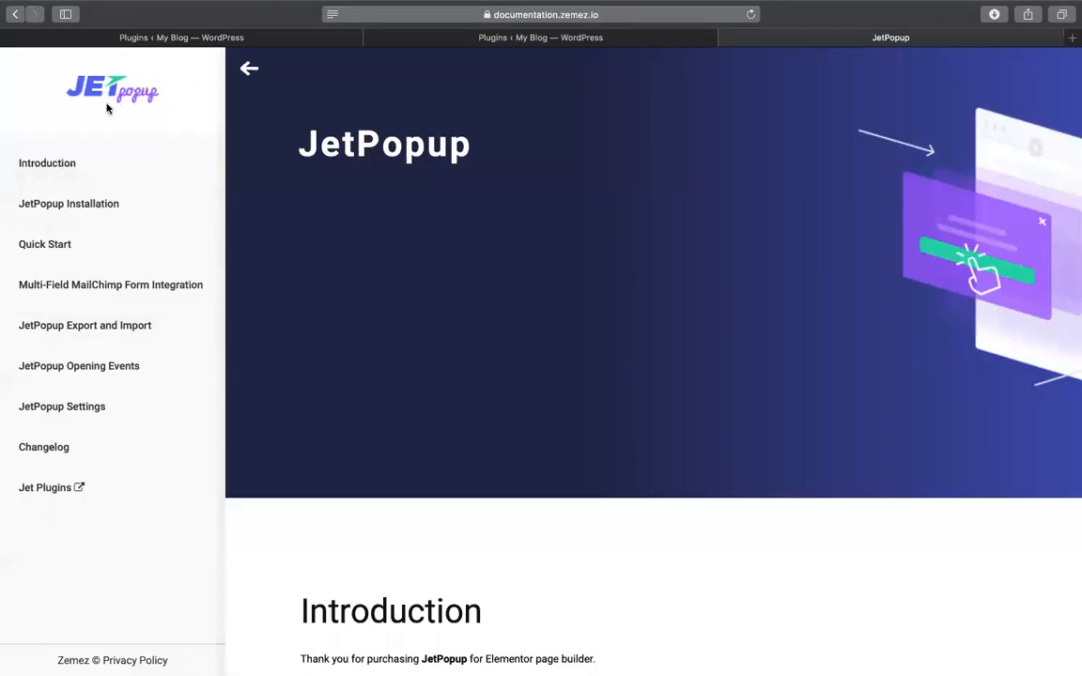
{"action": "left_click", "coordinate": [60, 215]}
{"action": "scroll", "coordinate": [763, 299], "scroll_direction": "down", "scroll_amount": 5}
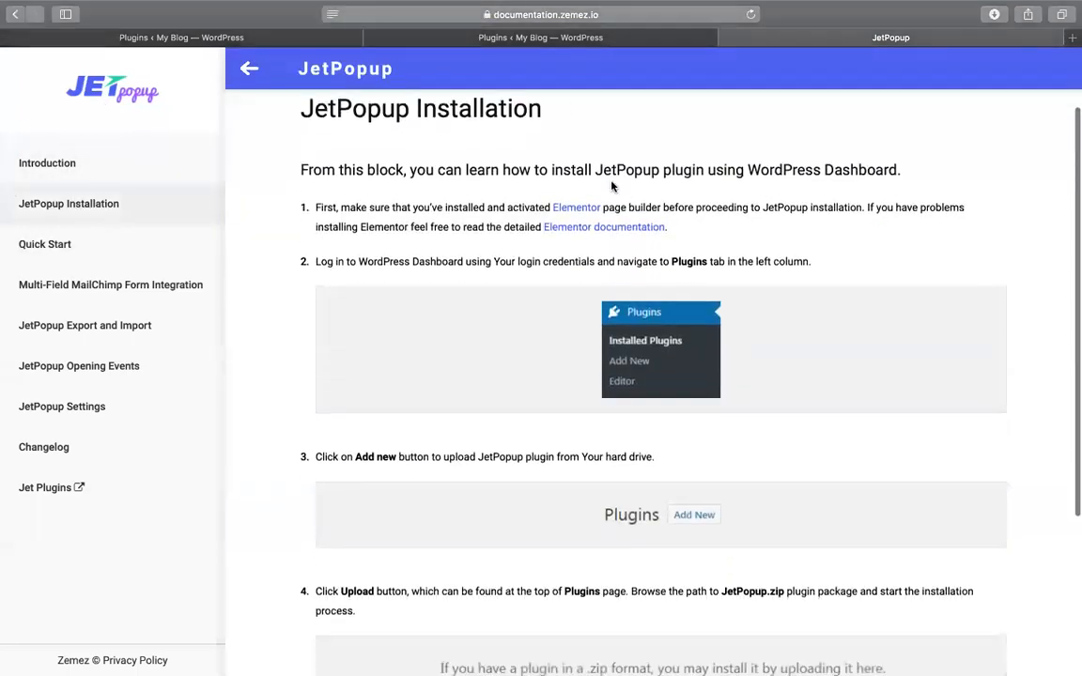
{"action": "scroll", "coordinate": [762, 299], "scroll_direction": "down", "scroll_amount": 2}
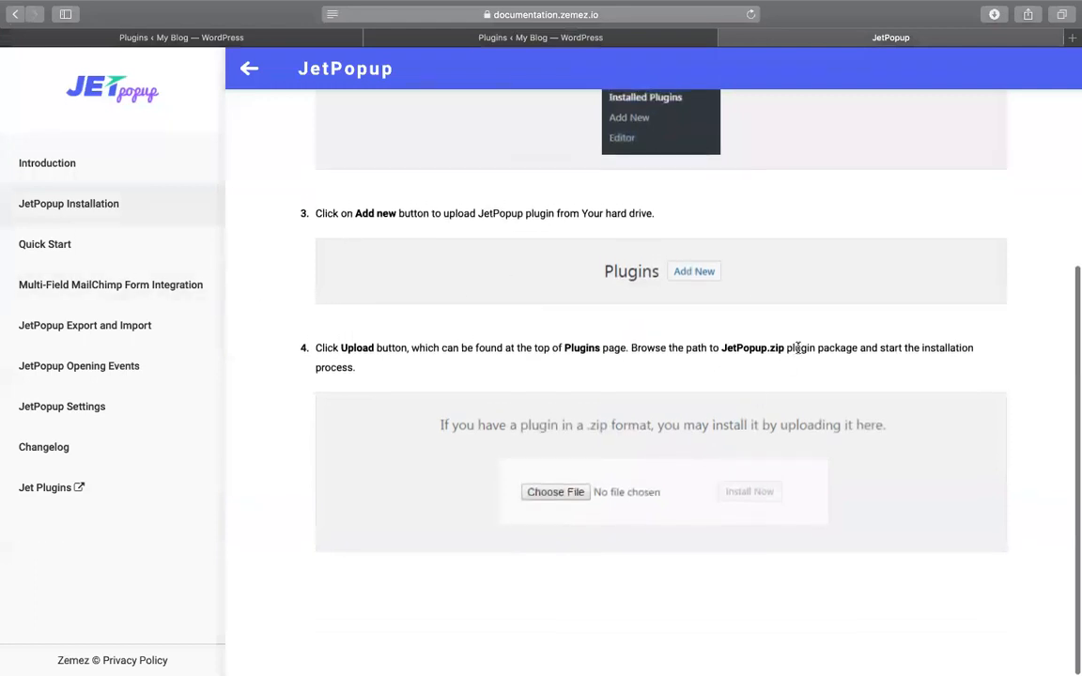
{"action": "left_click", "coordinate": [58, 245]}
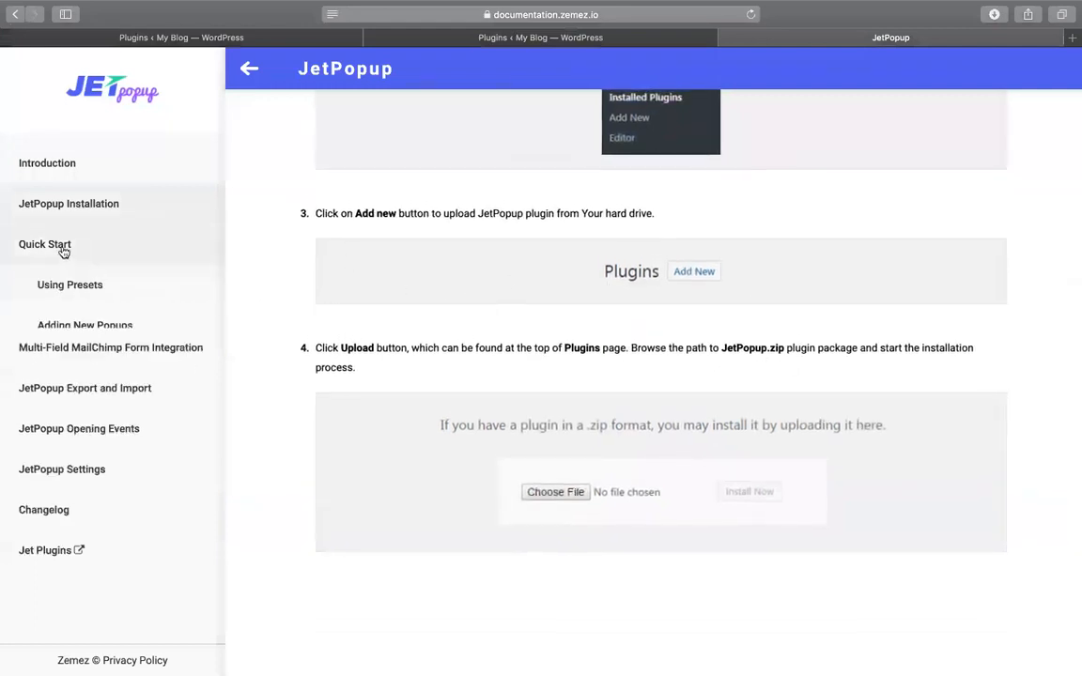
{"action": "left_click", "coordinate": [76, 237]}
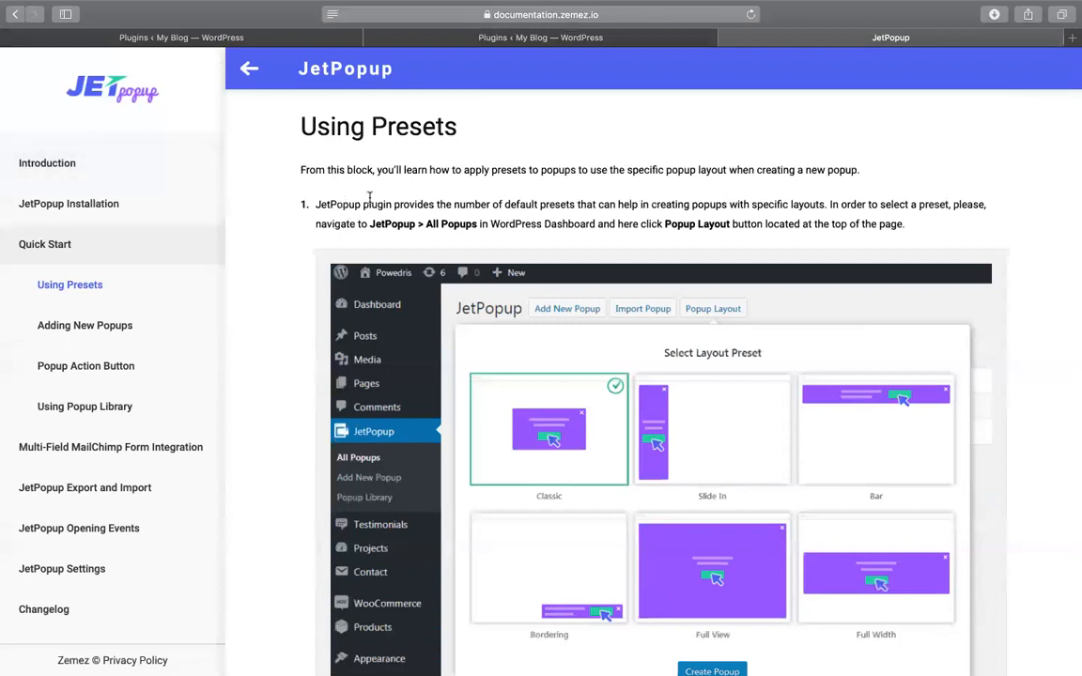
{"action": "left_click_drag", "start_coordinate": [369, 223], "coordinate": [510, 223]}
{"action": "left_click_drag", "start_coordinate": [668, 236], "coordinate": [751, 224]}
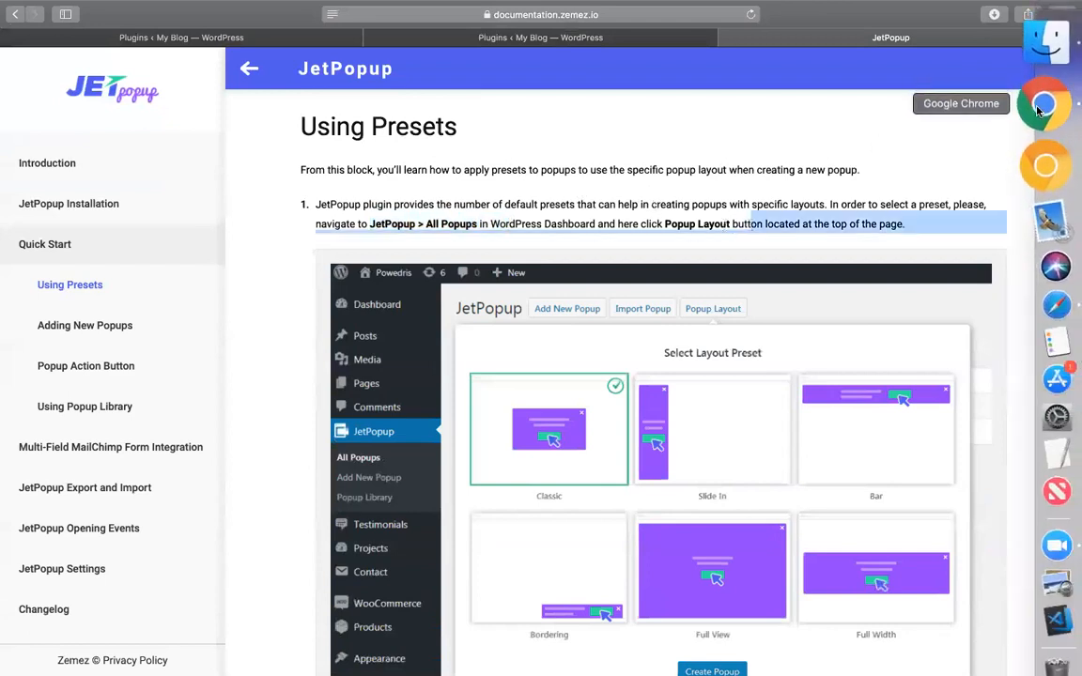
Open JetPopup's All Popups list in the WordPress dashboard.
{"action": "left_click", "coordinate": [1043, 106]}
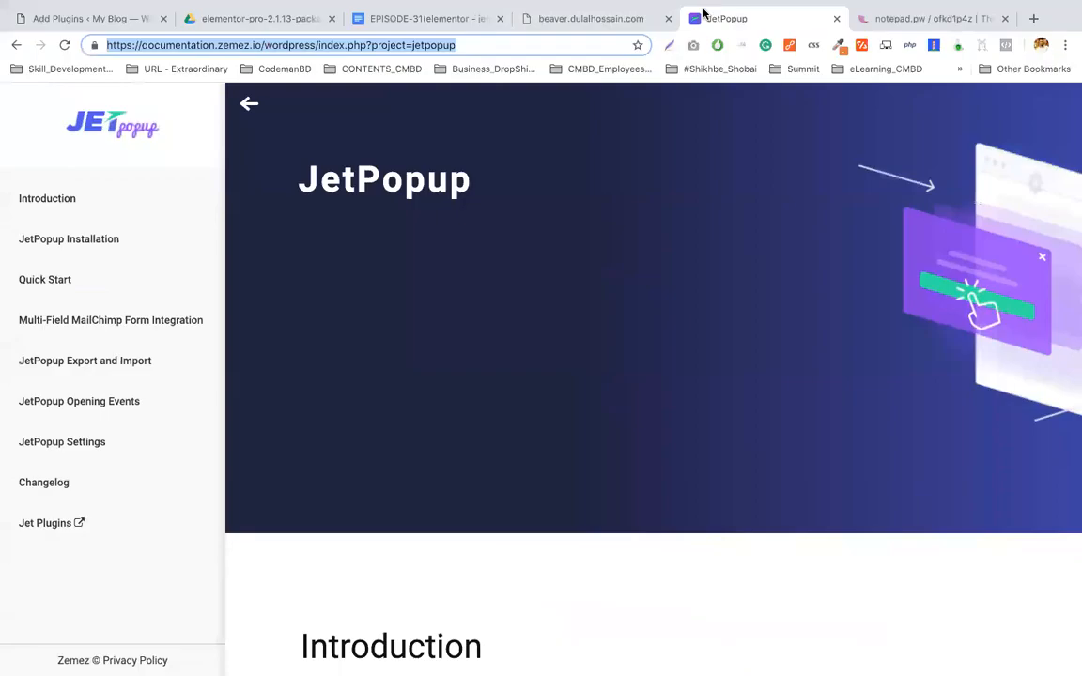
{"action": "key", "text": "ctrl+Left"}
{"action": "left_click", "coordinate": [495, 37]}
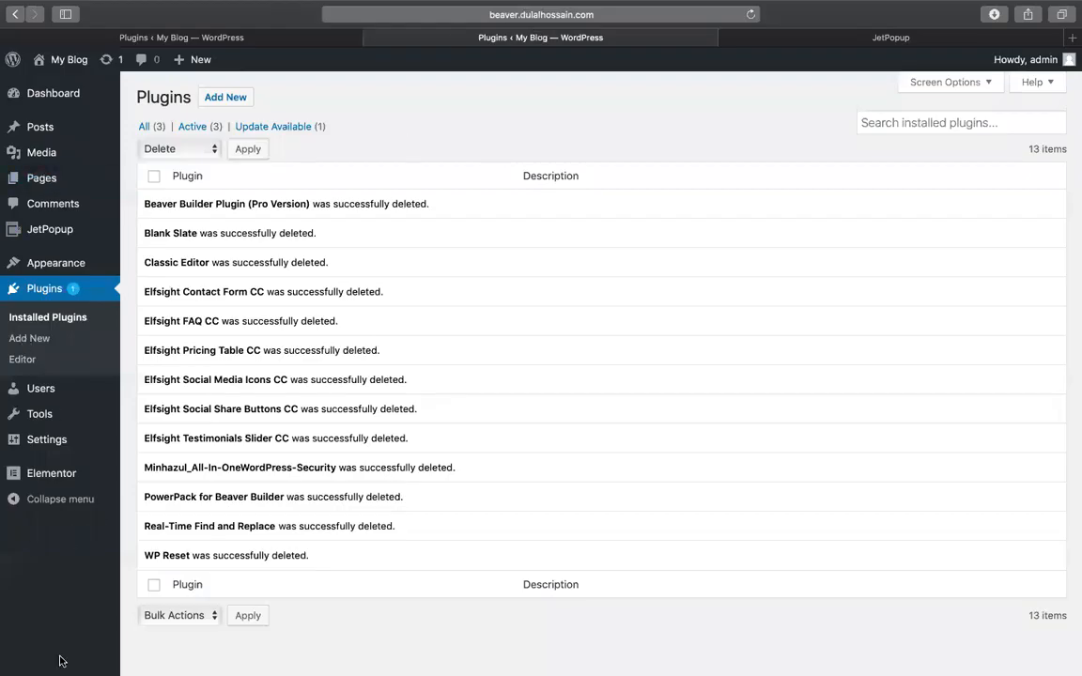
{"action": "mouse_move", "coordinate": [59, 235]}
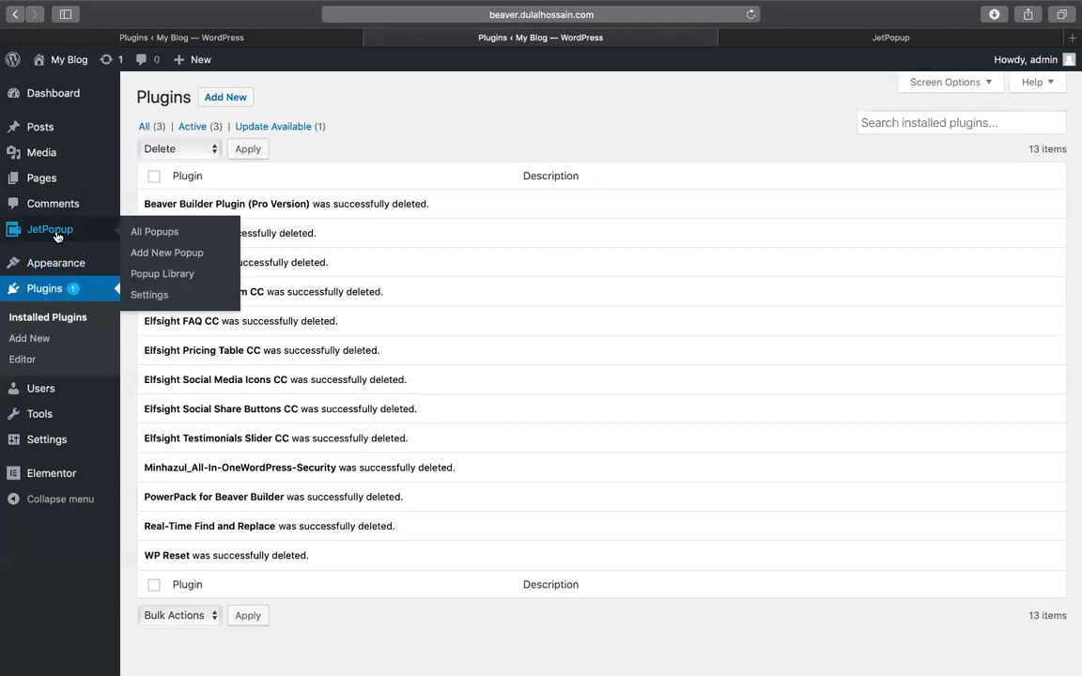
{"action": "left_click", "coordinate": [181, 232]}
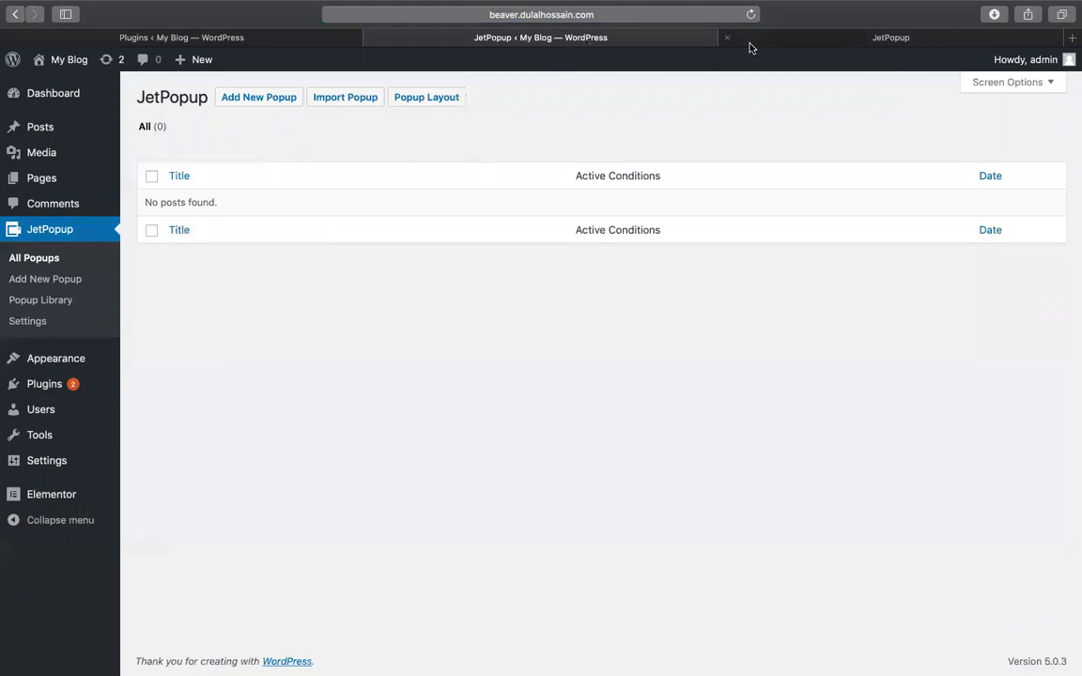
Check the Popup Layout instruction in the Using Presets documentation and return to the All Popups list.
{"action": "left_click", "coordinate": [829, 44]}
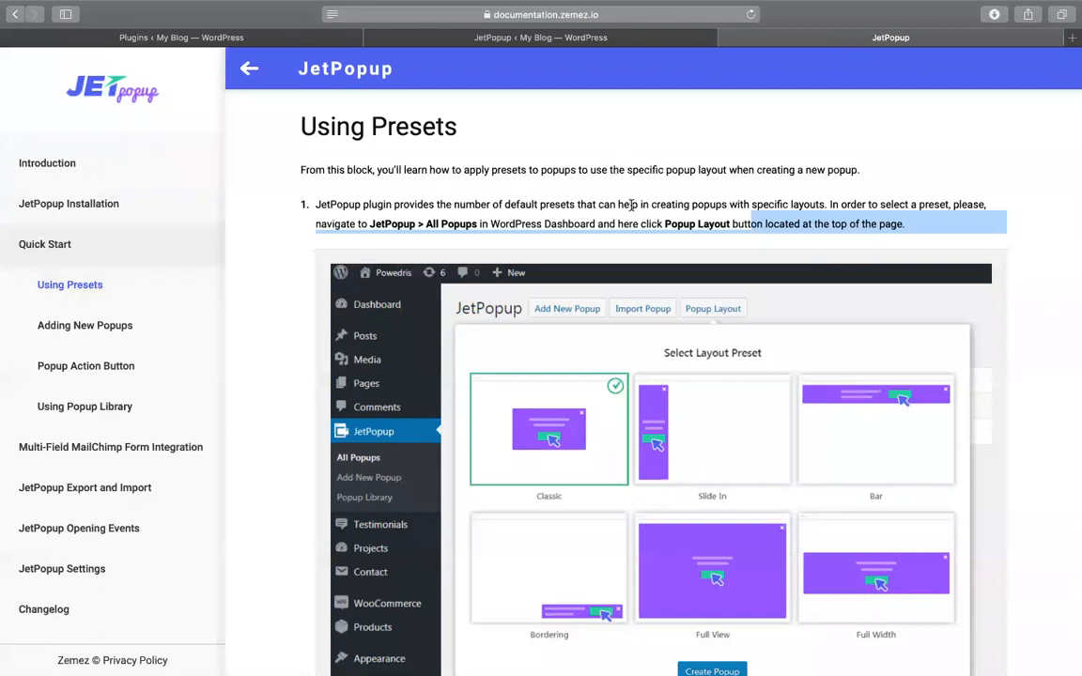
{"action": "left_click_drag", "start_coordinate": [667, 224], "coordinate": [730, 223]}
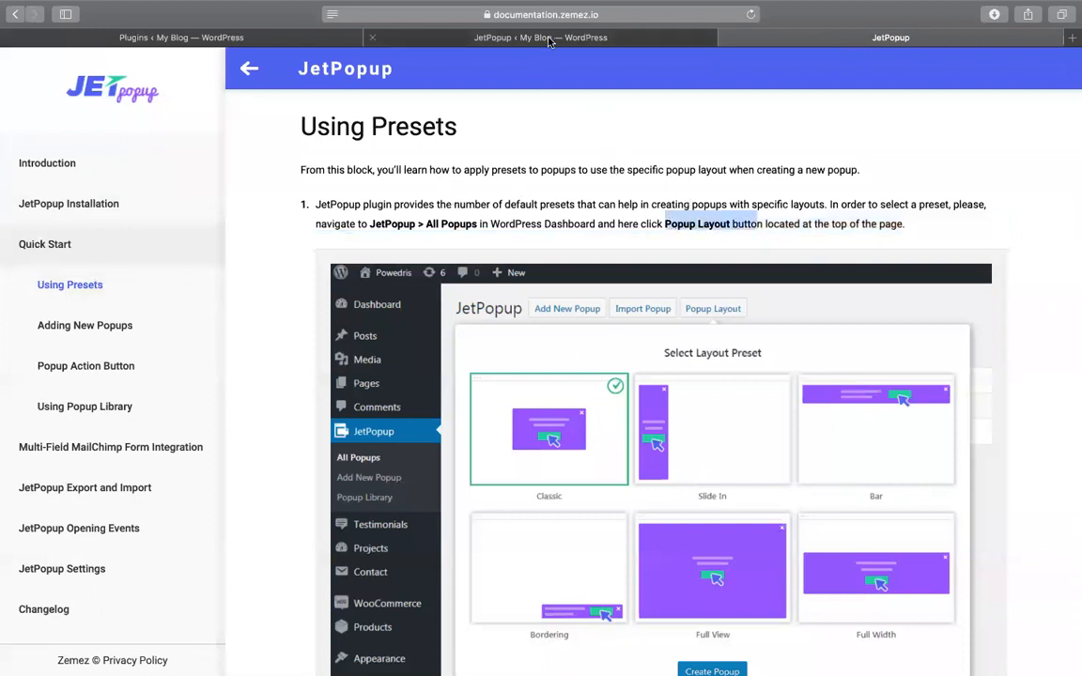
{"action": "left_click", "coordinate": [543, 40]}
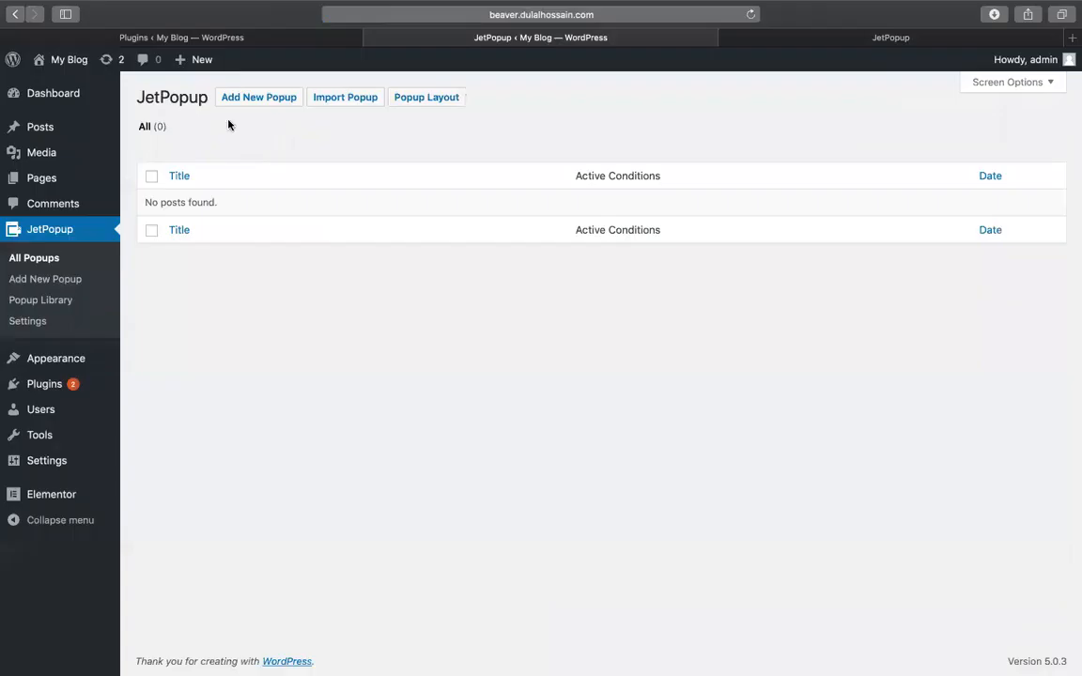
Create a new popup from the Classic layout preset in JetPopup's popup list.
{"action": "left_click", "coordinate": [426, 95]}
{"action": "left_click", "coordinate": [427, 96]}
{"action": "left_click", "coordinate": [425, 100]}
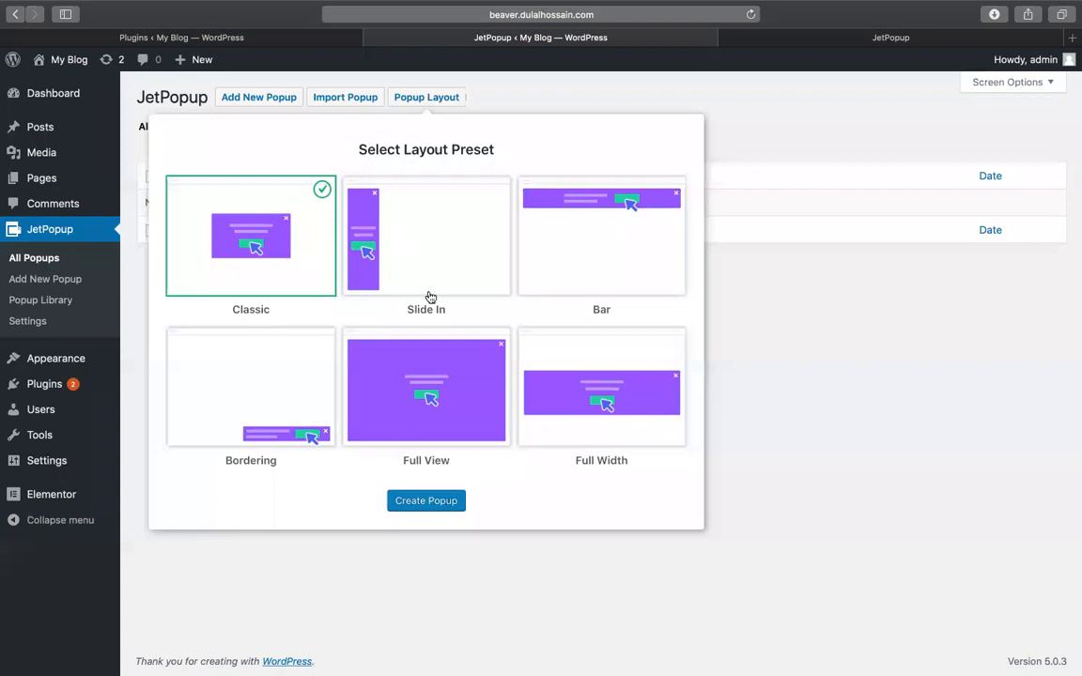
{"action": "left_click", "coordinate": [424, 506]}
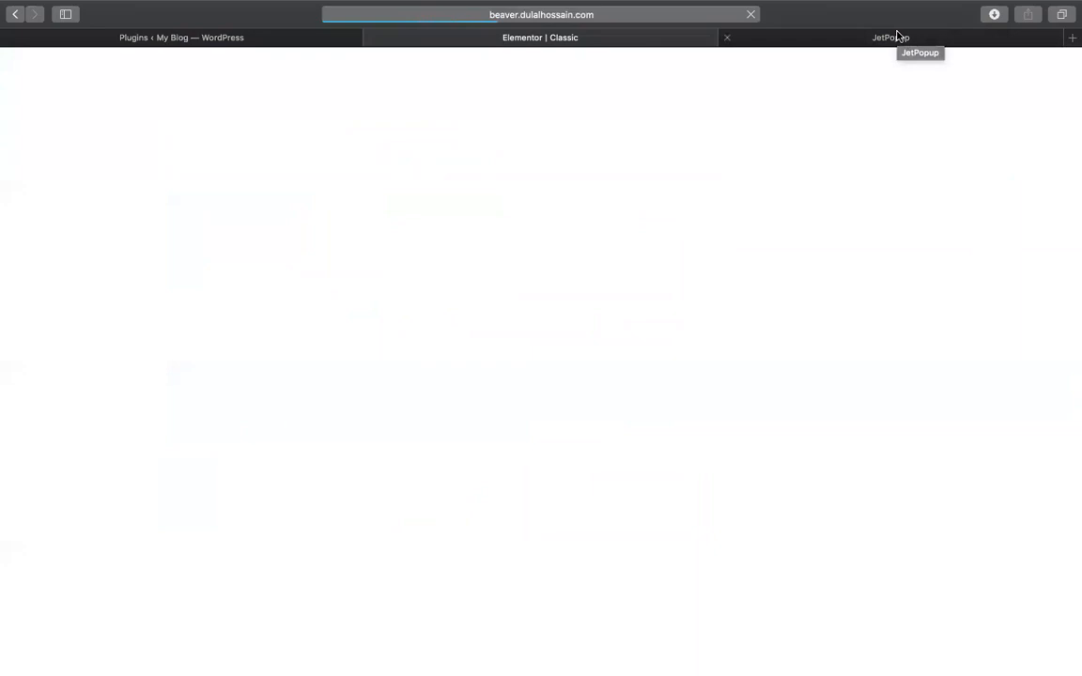
Read steps 2 to 4 of the Using Presets documentation, marking the Select Layout Preset, Create Popup and Elementor editing window instructions.
{"action": "left_click", "coordinate": [823, 38]}
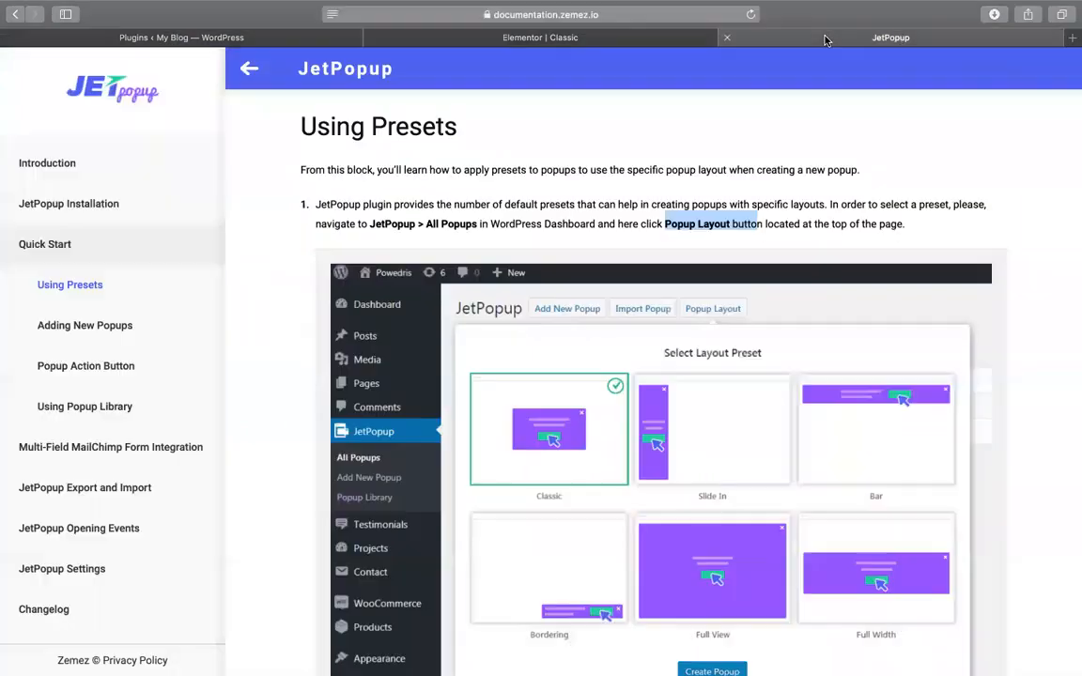
{"action": "scroll", "coordinate": [28, 324], "scroll_direction": "down", "scroll_amount": 2}
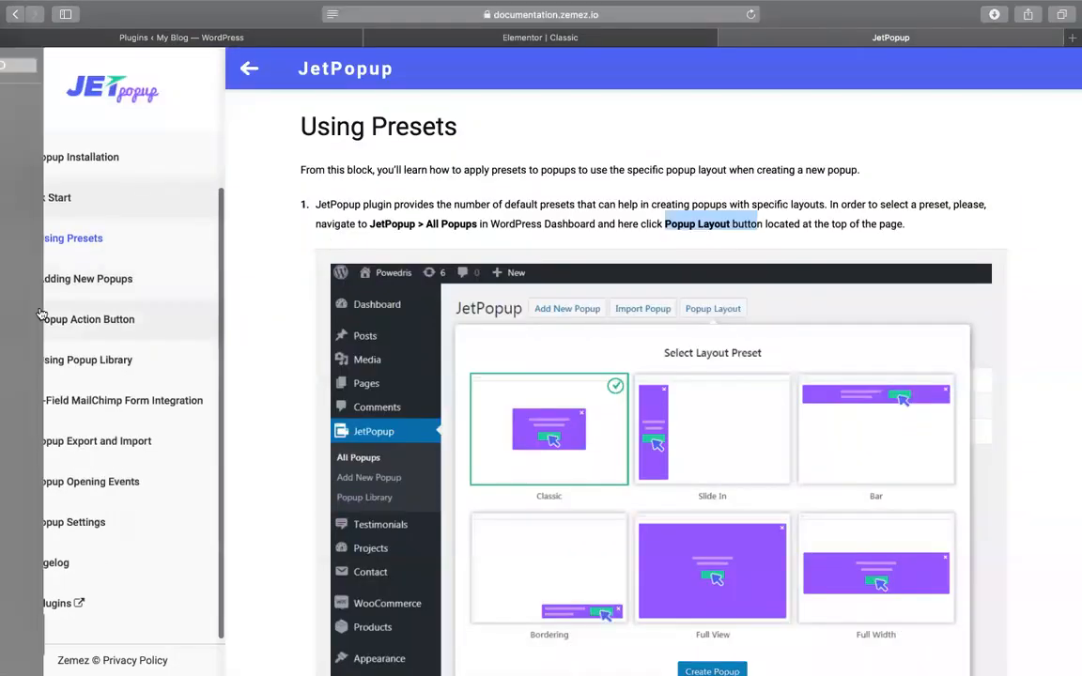
{"action": "scroll", "coordinate": [680, 332], "scroll_direction": "down", "scroll_amount": 5}
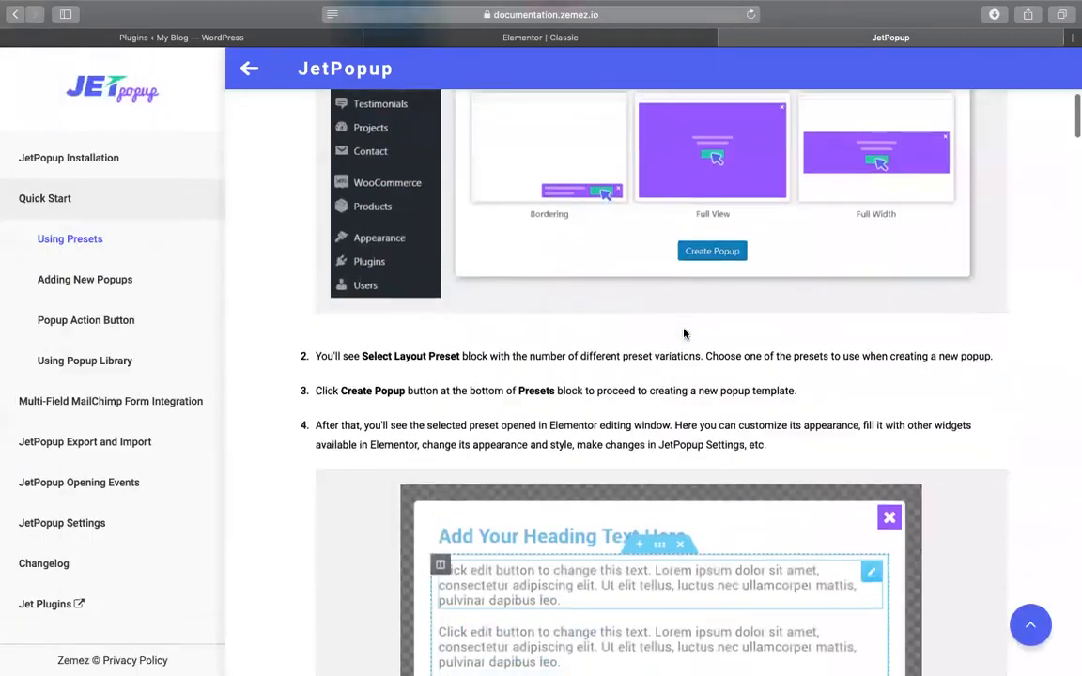
{"action": "left_click_drag", "start_coordinate": [363, 356], "coordinate": [459, 356]}
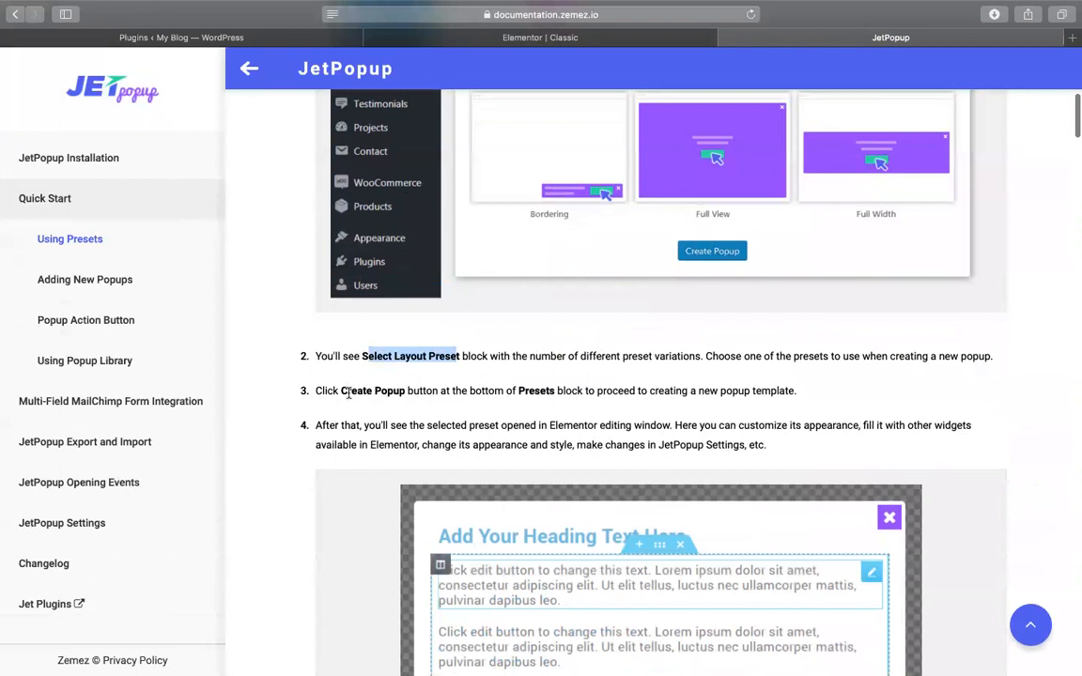
{"action": "left_click_drag", "start_coordinate": [341, 391], "coordinate": [454, 391]}
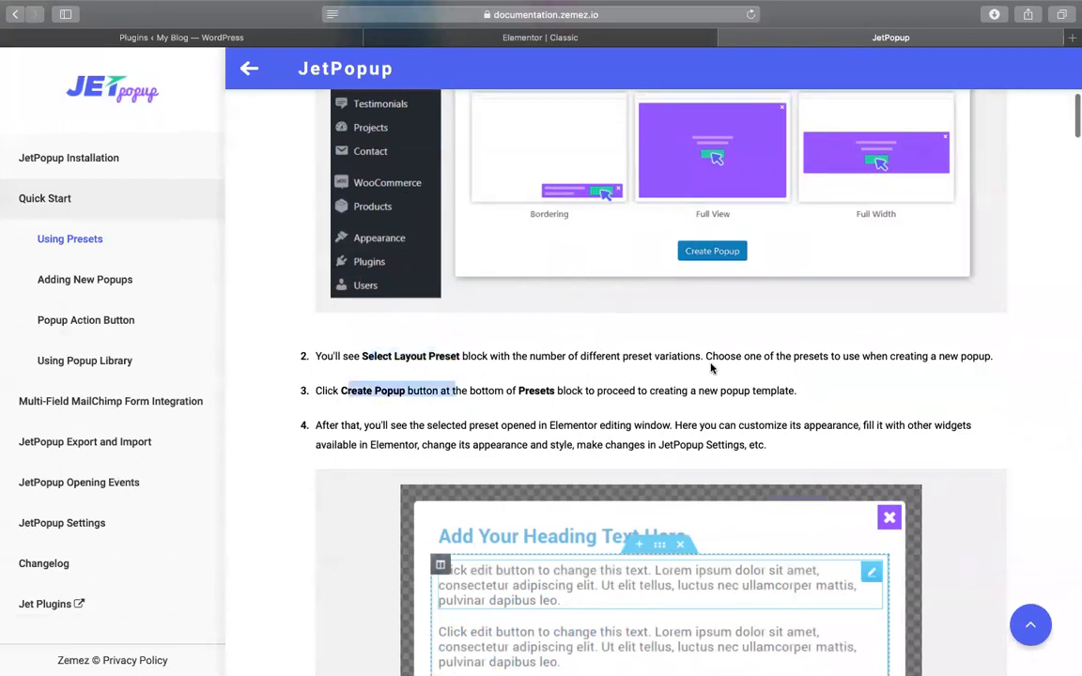
{"action": "scroll", "coordinate": [574, 382], "scroll_direction": "down", "scroll_amount": 2}
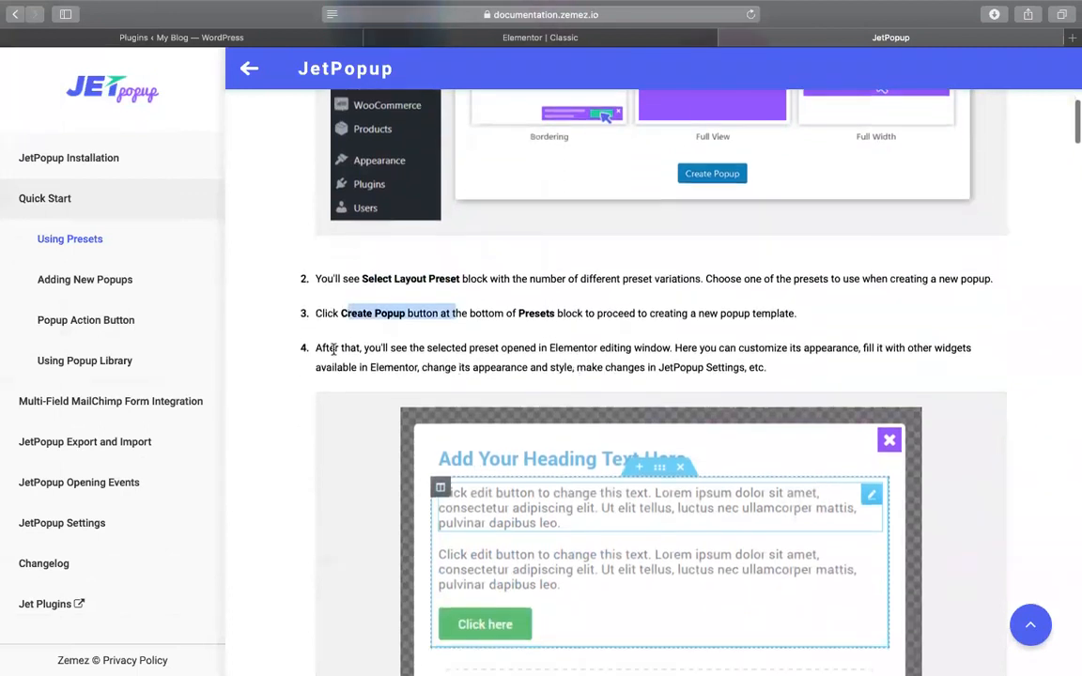
{"action": "left_click_drag", "start_coordinate": [333, 349], "coordinate": [433, 350]}
{"action": "scroll", "coordinate": [605, 328], "scroll_direction": "down", "scroll_amount": 2}
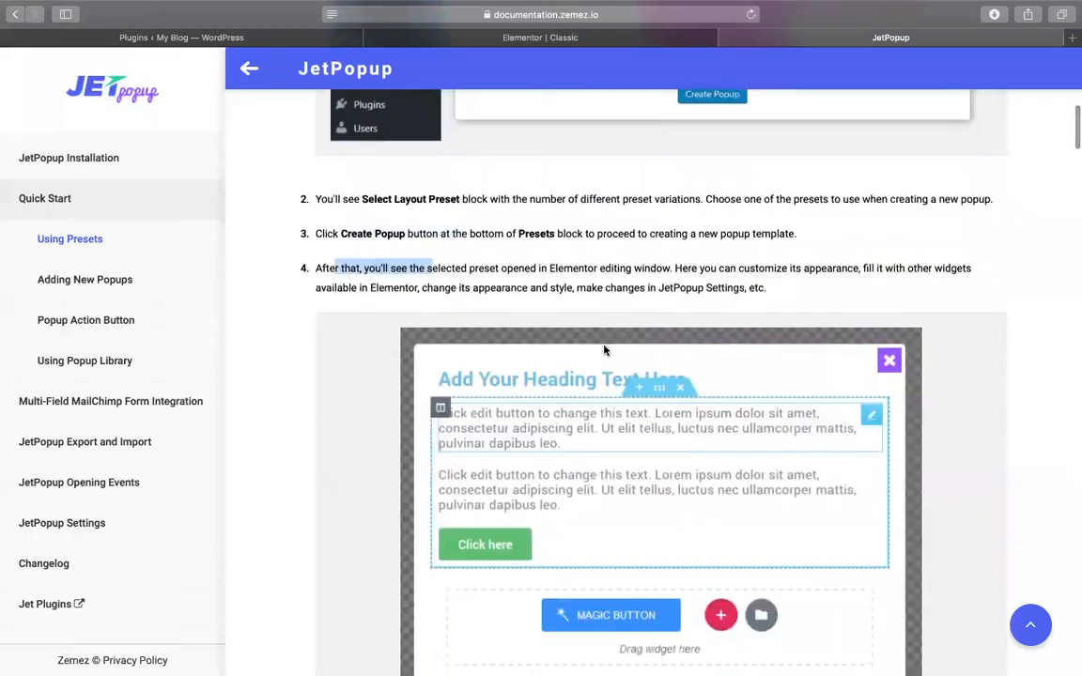
{"action": "scroll", "coordinate": [616, 267], "scroll_direction": "down", "scroll_amount": 1}
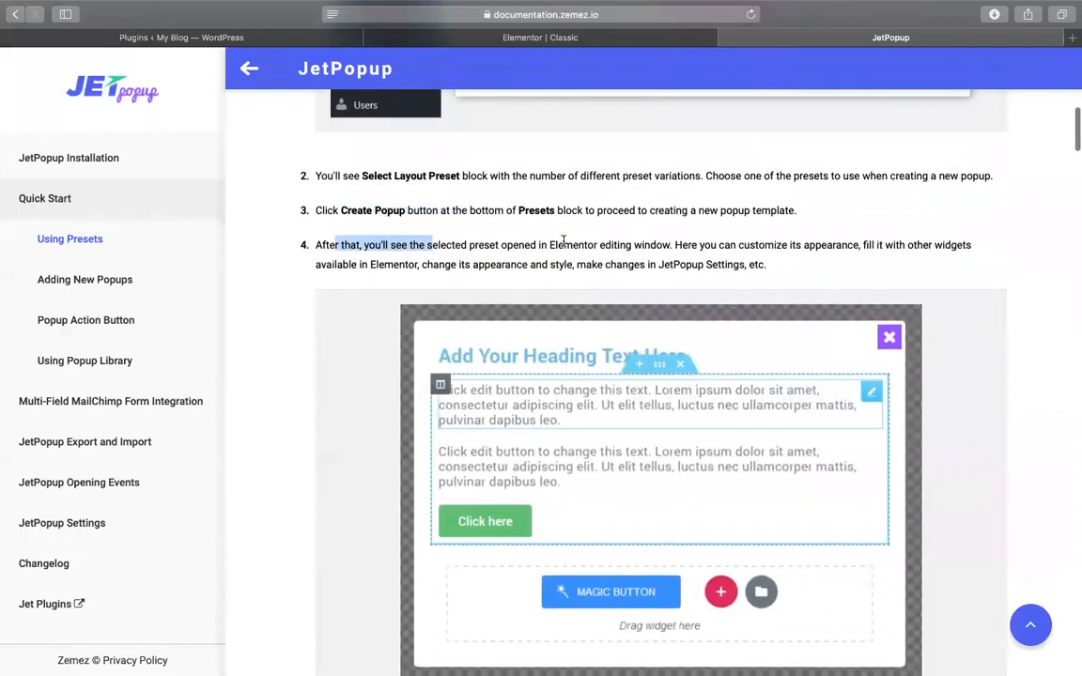
{"action": "left_click_drag", "start_coordinate": [552, 244], "coordinate": [639, 246]}
{"action": "scroll", "coordinate": [793, 245], "scroll_direction": "down", "scroll_amount": 1}
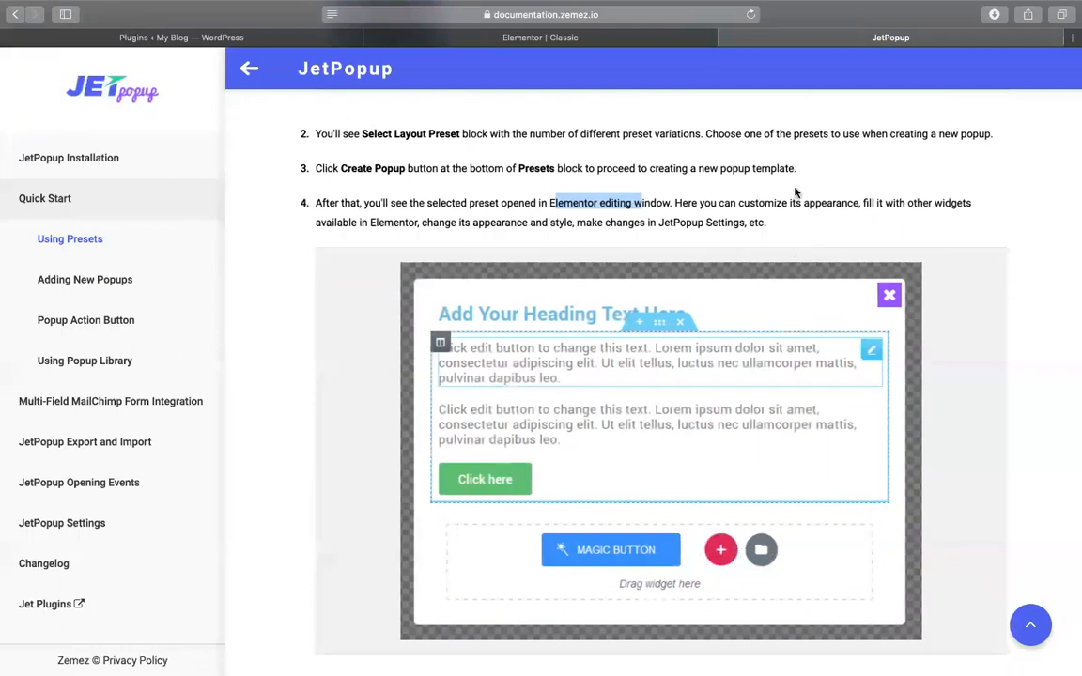
{"action": "scroll", "coordinate": [793, 189], "scroll_direction": "down", "scroll_amount": 2}
{"action": "scroll", "coordinate": [794, 189], "scroll_direction": "up", "scroll_amount": 2}
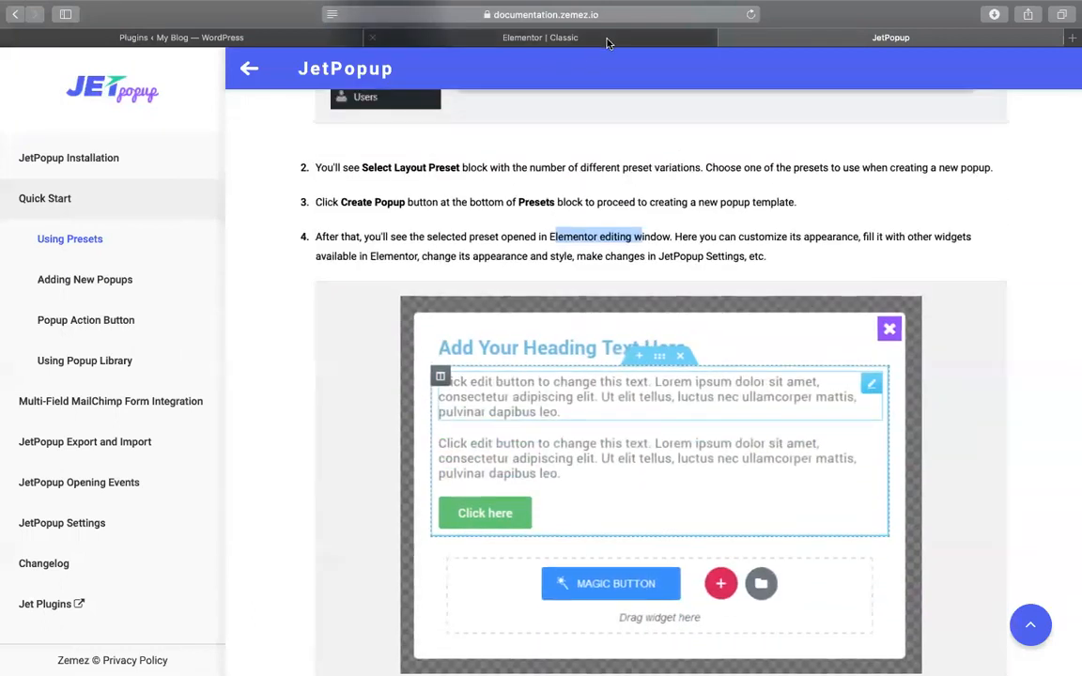
Return to the Classic popup in the Elementor editor and change its heading text to "Join WordPress".
{"action": "left_click", "coordinate": [609, 40]}
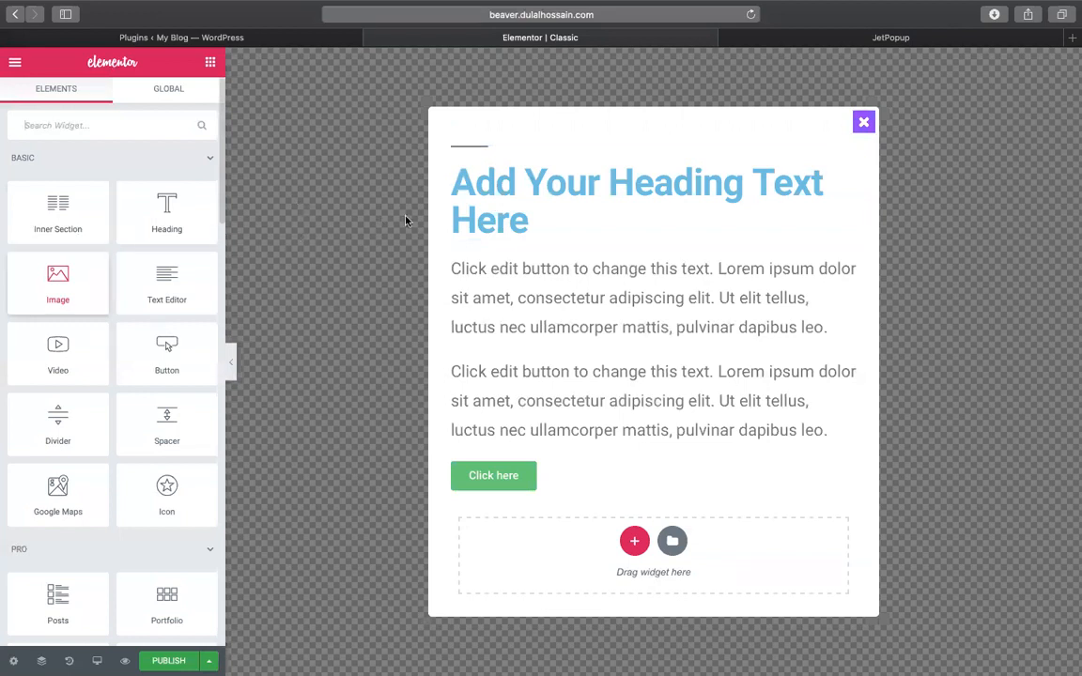
{"action": "left_click", "coordinate": [521, 201]}
{"action": "triple_click", "coordinate": [523, 201]}
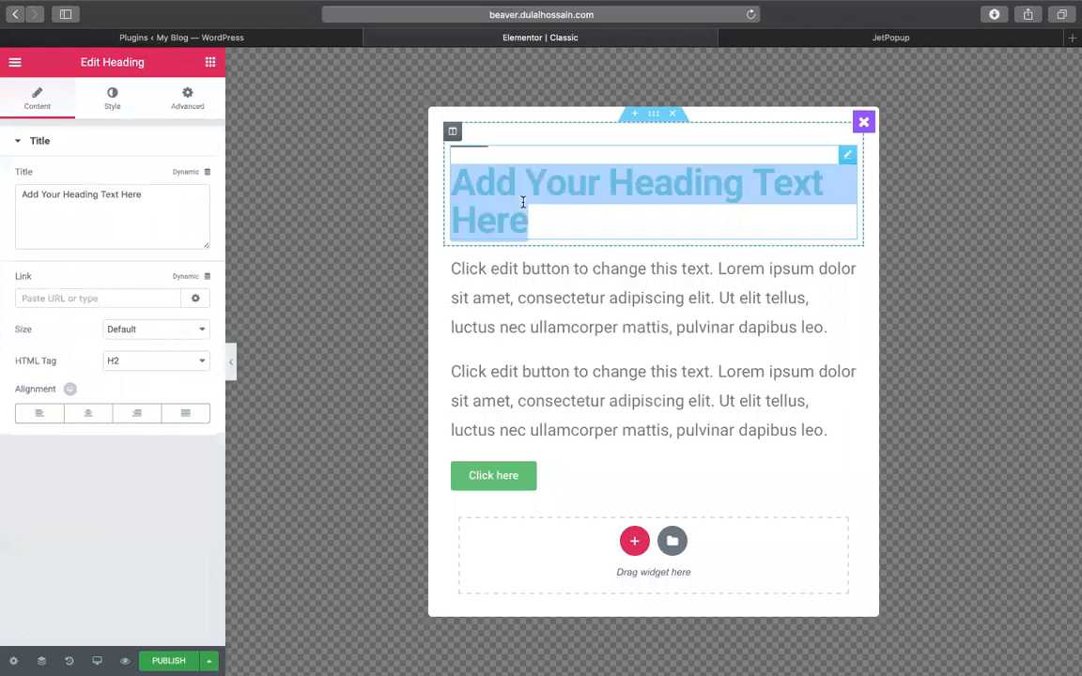
{"action": "type", "text": "Join N"}
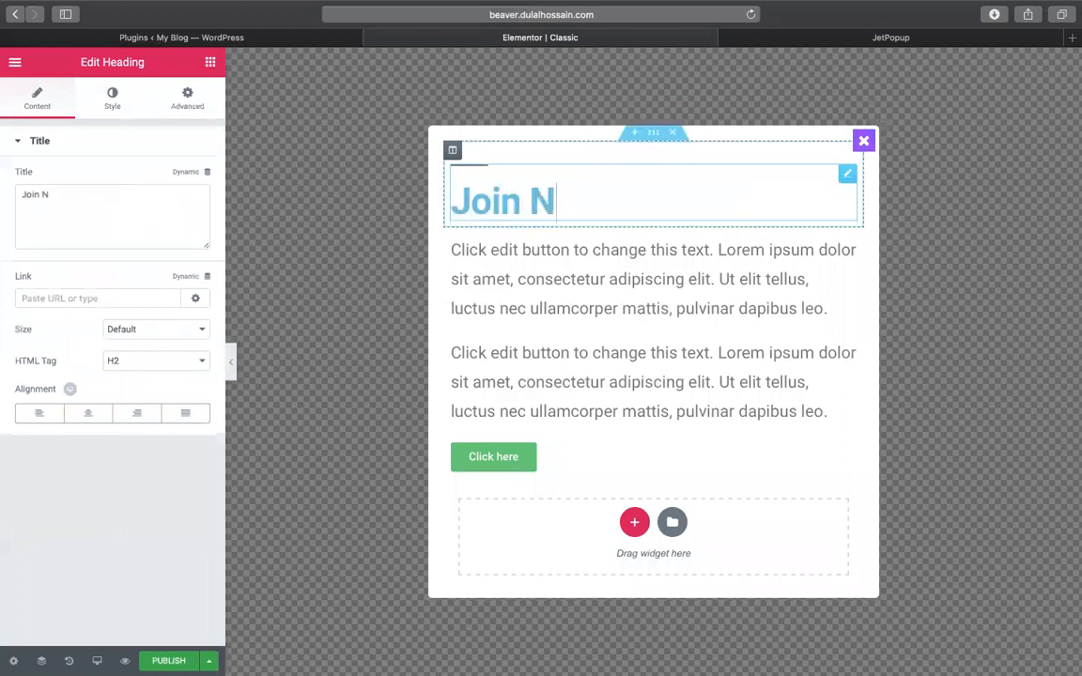
{"action": "type", "text": "ew Word"}
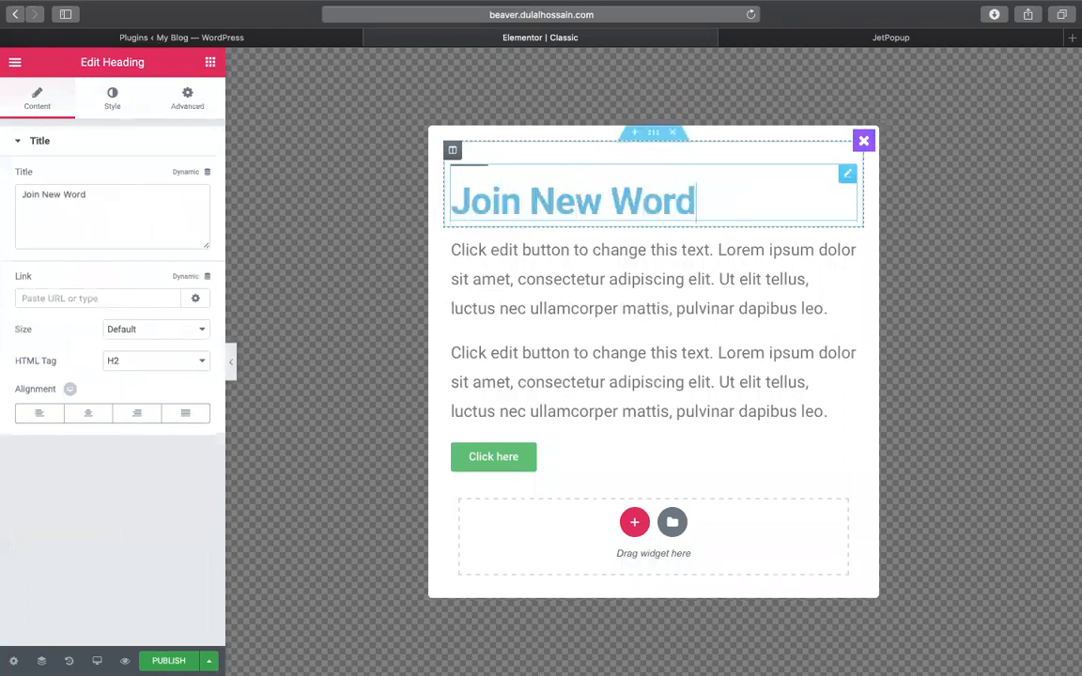
{"action": "type", "text": "Press"}
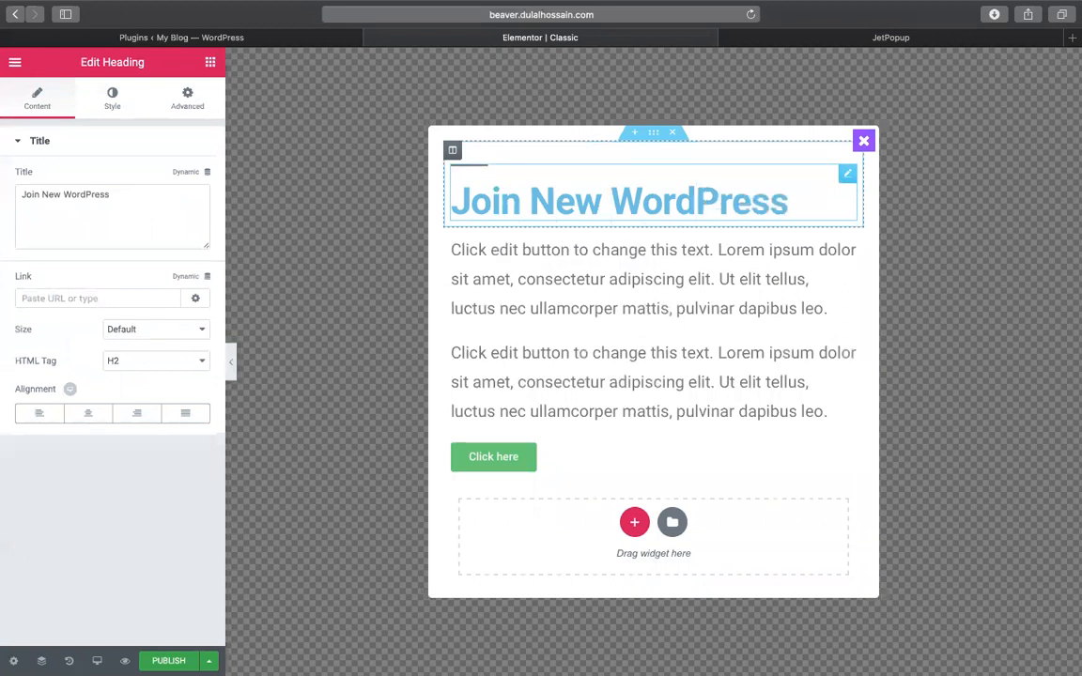
{"action": "double_click", "coordinate": [572, 199]}
{"action": "key", "text": "BackSpace"}
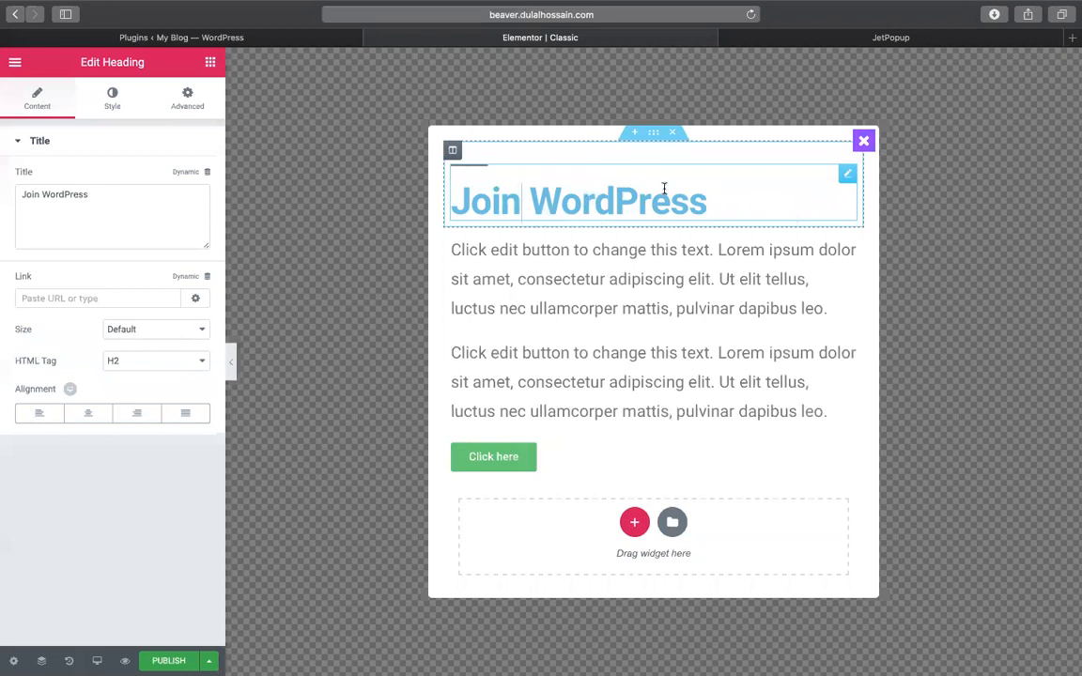
Clear the first paragraph below the popup heading and delete its Text Editor widget.
{"action": "left_click", "coordinate": [592, 309]}
{"action": "left_click", "coordinate": [548, 302]}
{"action": "key", "text": "ctrl+a"}
{"action": "key", "text": "BackSpace"}
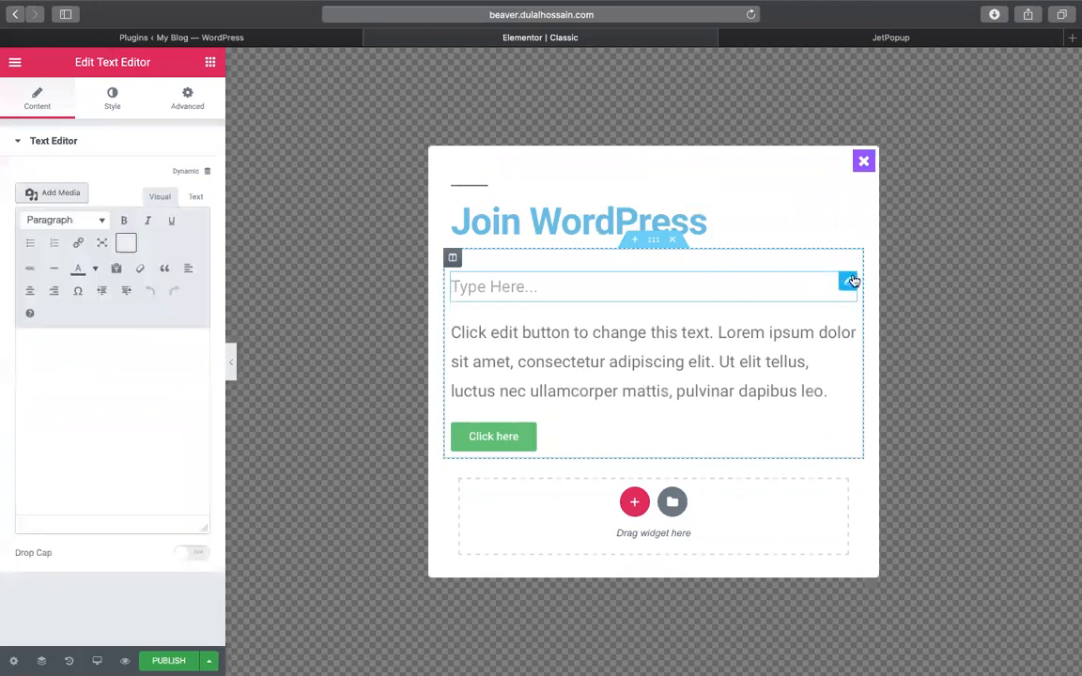
{"action": "right_click", "coordinate": [852, 280]}
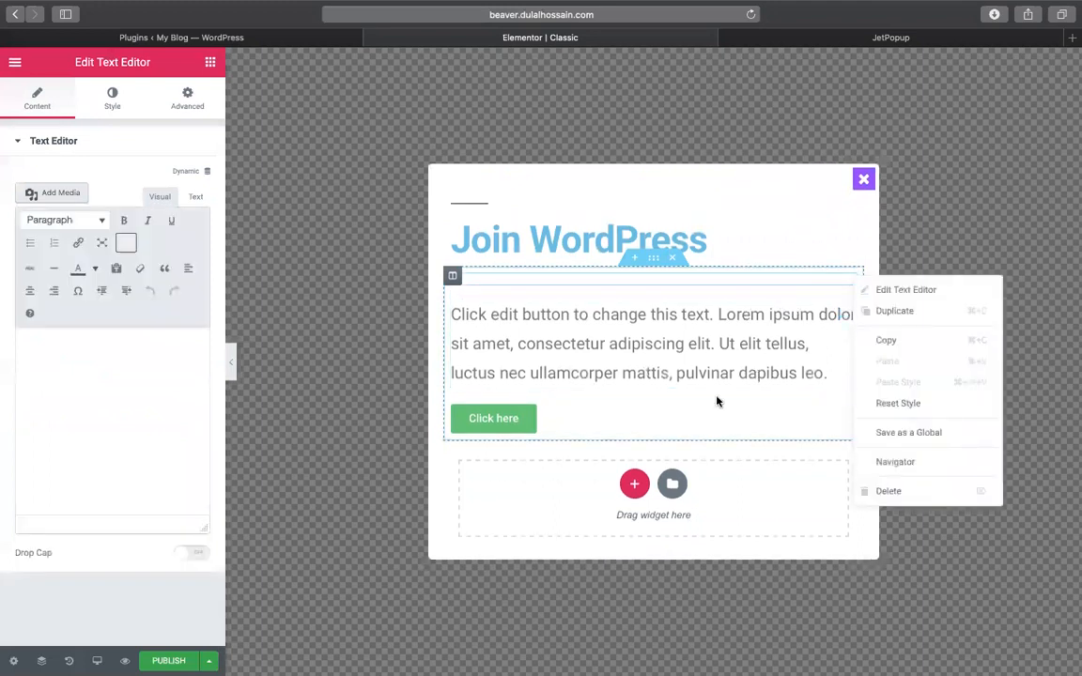
{"action": "left_click", "coordinate": [888, 491]}
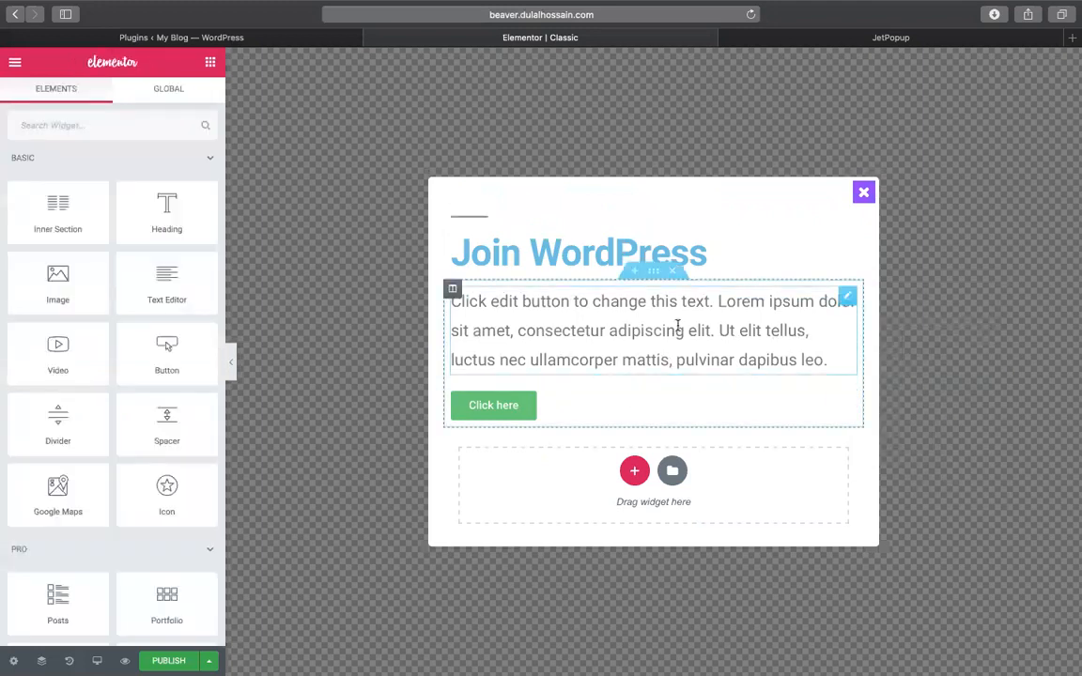
Add an Image widget between the heading and the remaining paragraph, and open the media library to choose its image.
{"action": "left_click_drag", "start_coordinate": [43, 285], "coordinate": [660, 318]}
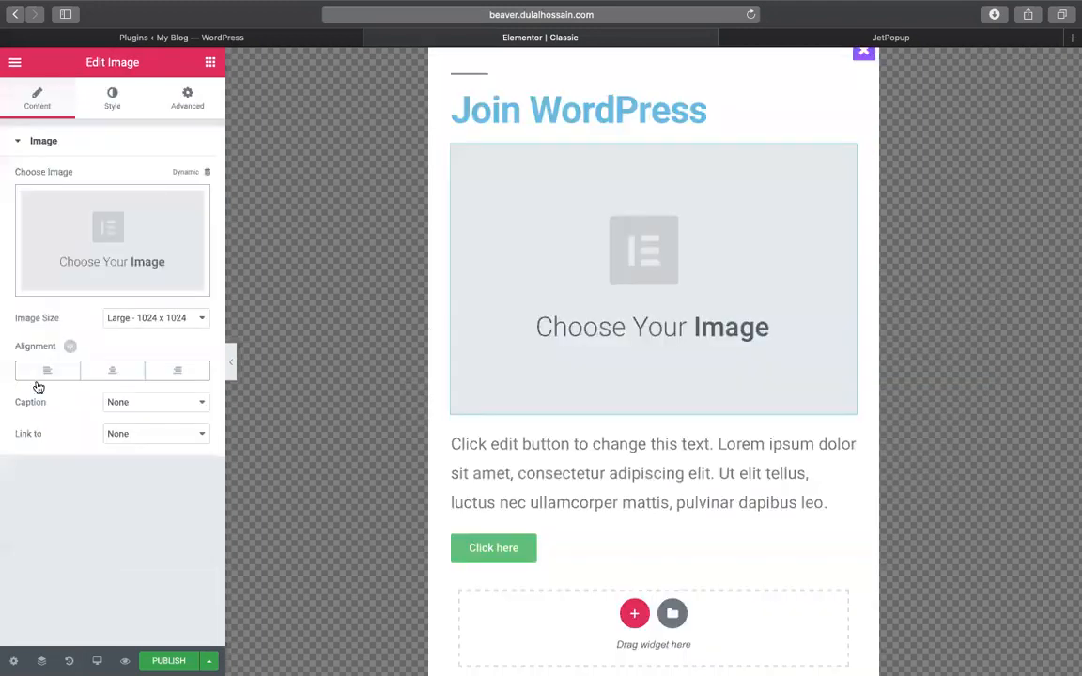
{"action": "left_click", "coordinate": [106, 261]}
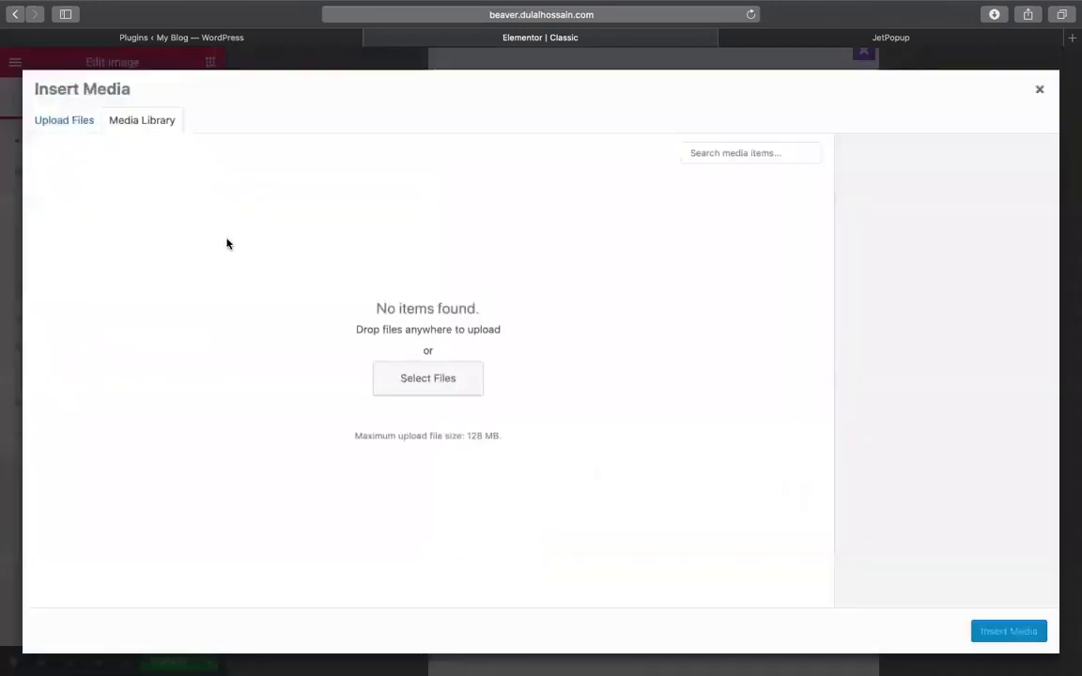
{"action": "left_click", "coordinate": [428, 377]}
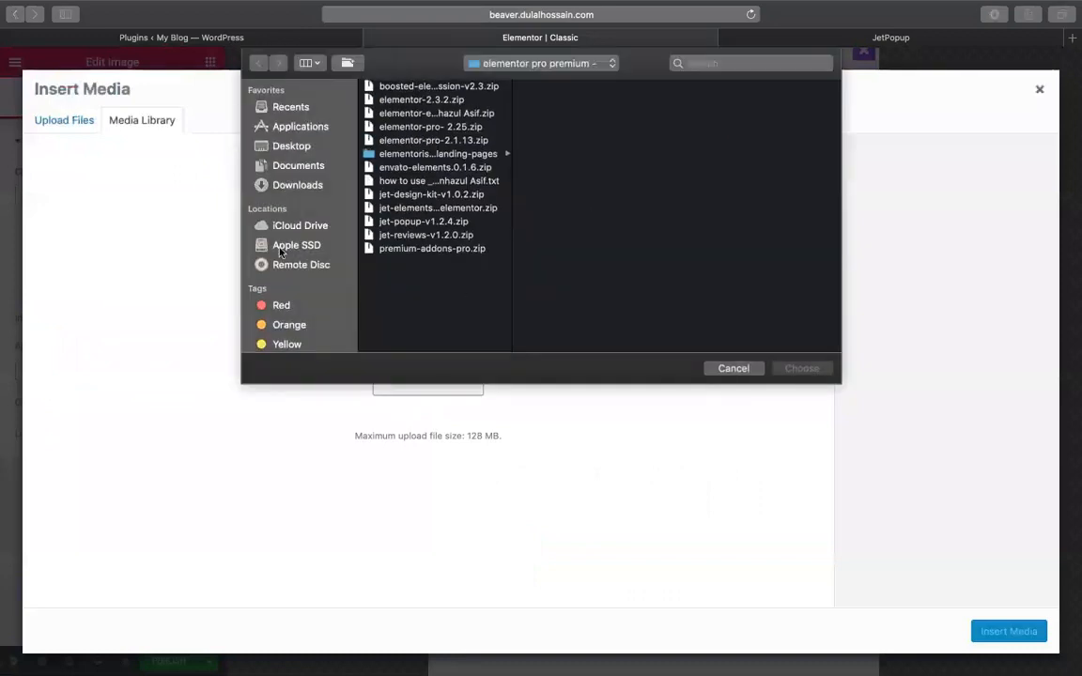
{"action": "left_click", "coordinate": [751, 369]}
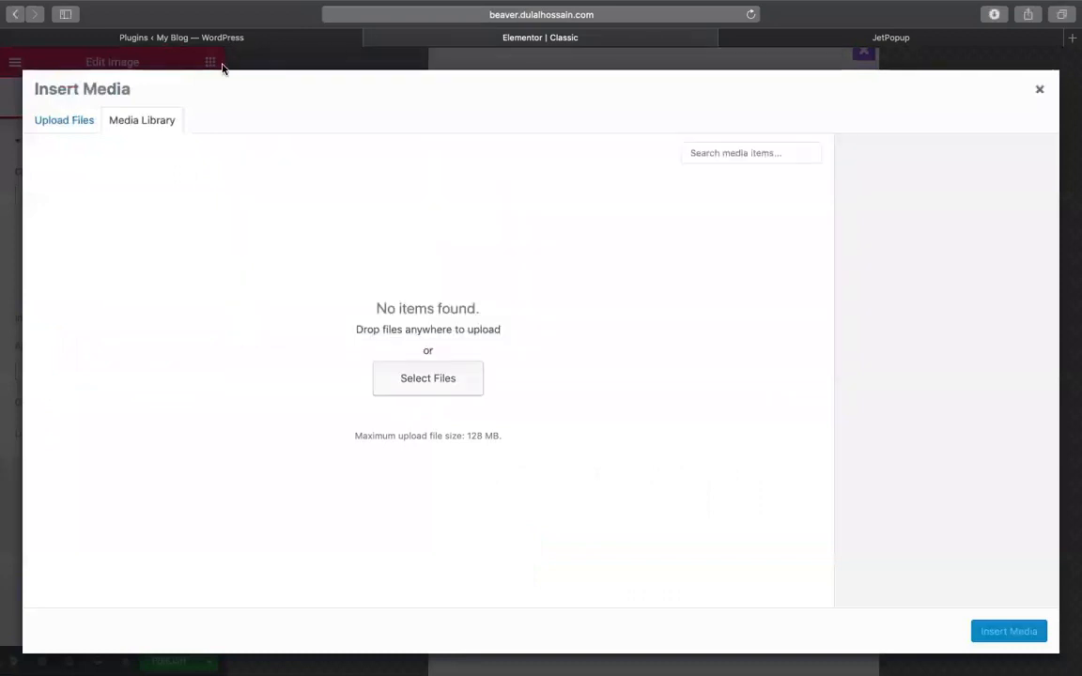
Open Facebook in a new browser tab.
{"action": "left_click", "coordinate": [278, 36]}
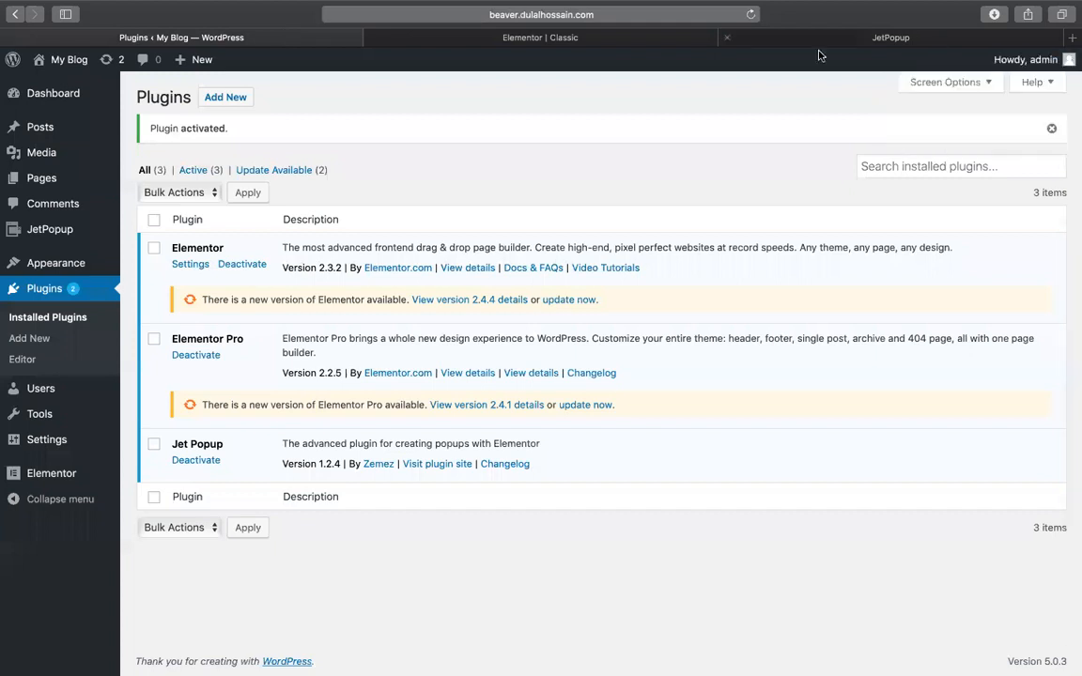
{"action": "left_click", "coordinate": [1073, 47]}
{"action": "left_click", "coordinate": [512, 120]}
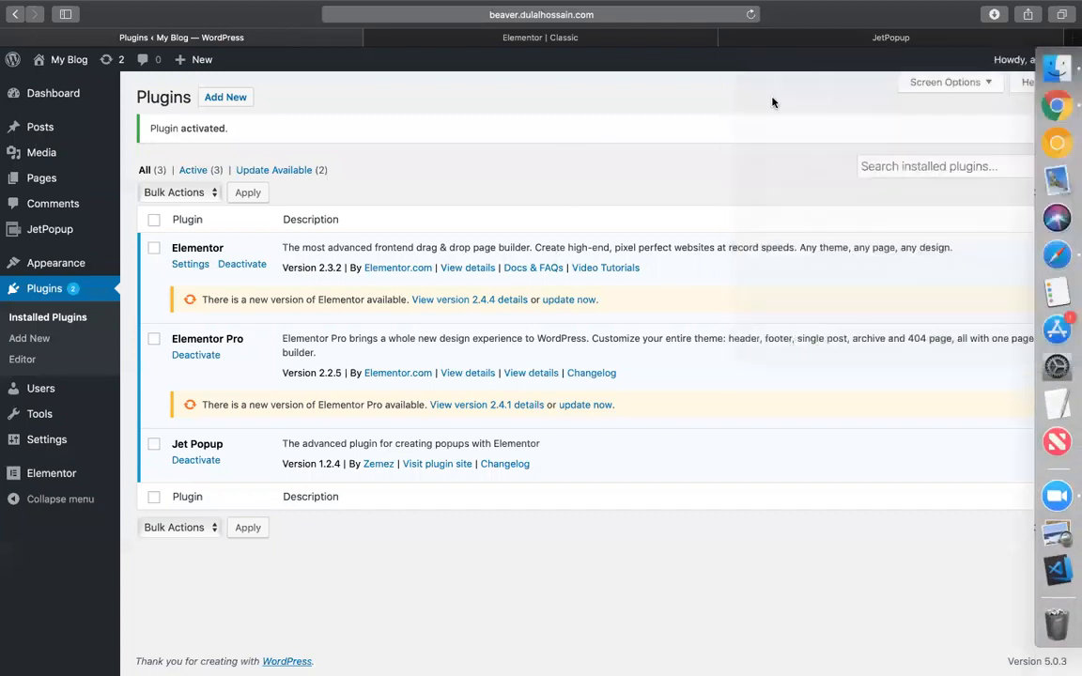
{"action": "key", "text": "super+t"}
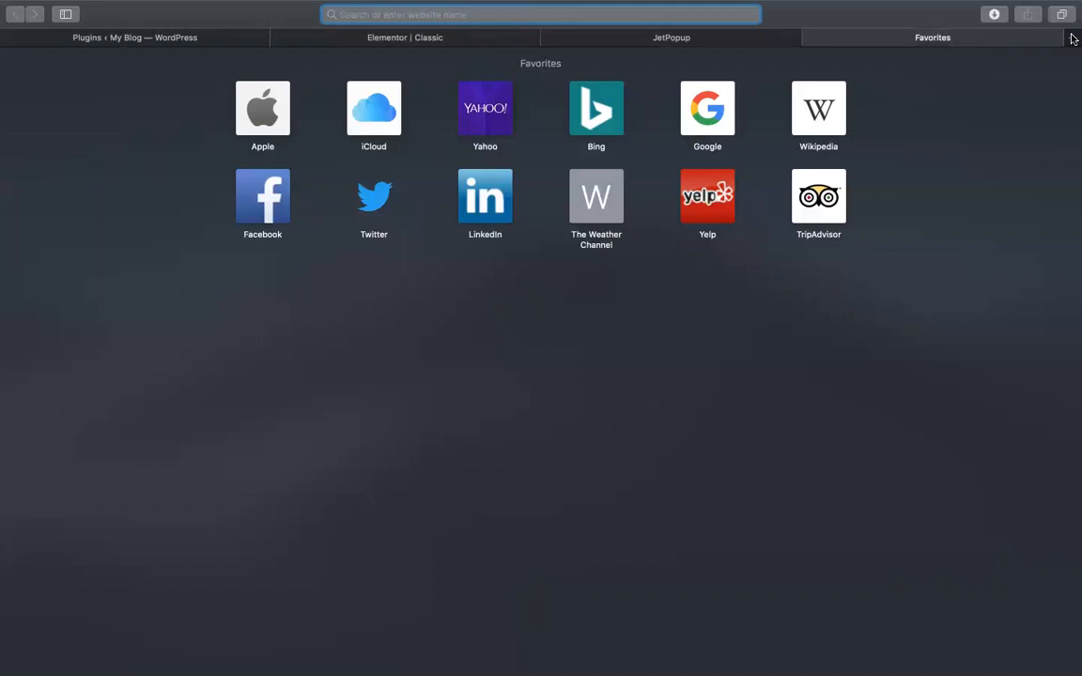
{"action": "left_click", "coordinate": [254, 188]}
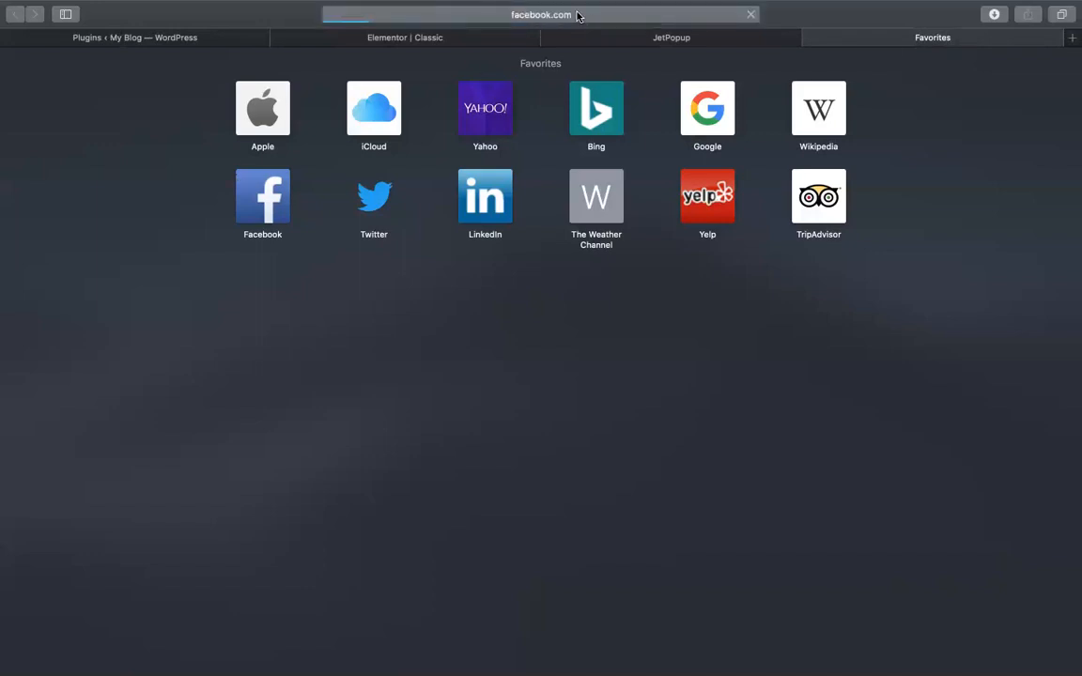
{"action": "left_click", "coordinate": [660, 13]}
{"action": "left_click", "coordinate": [555, 14]}
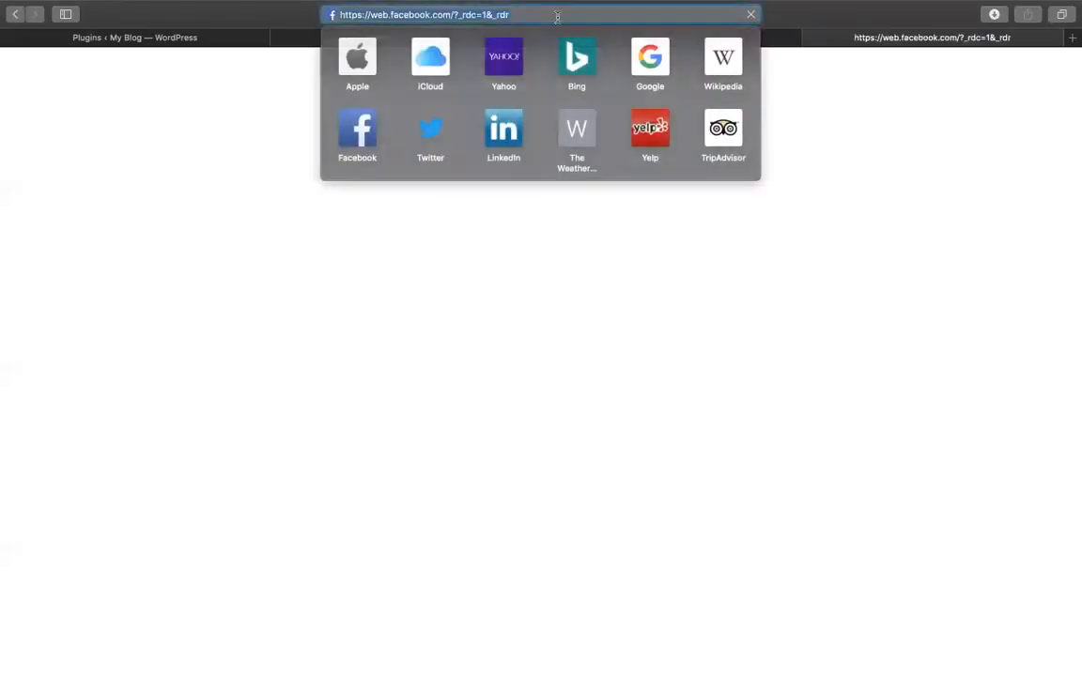
{"action": "type", "text": "fac"}
{"action": "key", "text": "Return"}
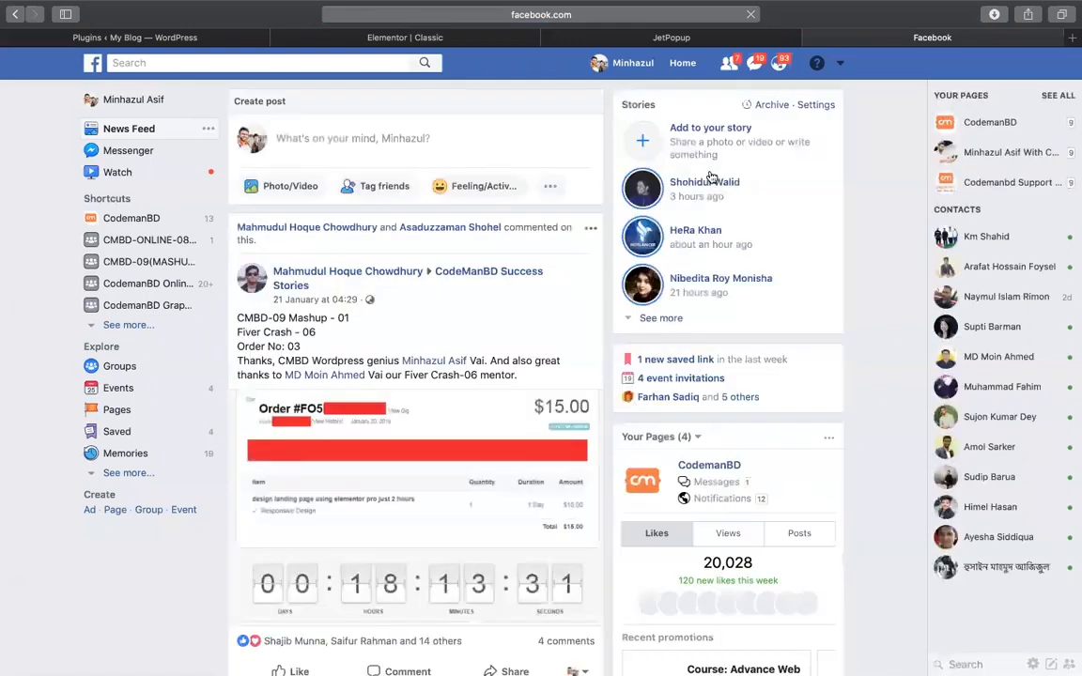
Look through the recent promotions of the CodemanBD page on the Facebook news feed for a suitable WordPress course image.
{"action": "scroll", "coordinate": [899, 165], "scroll_direction": "down", "scroll_amount": 2}
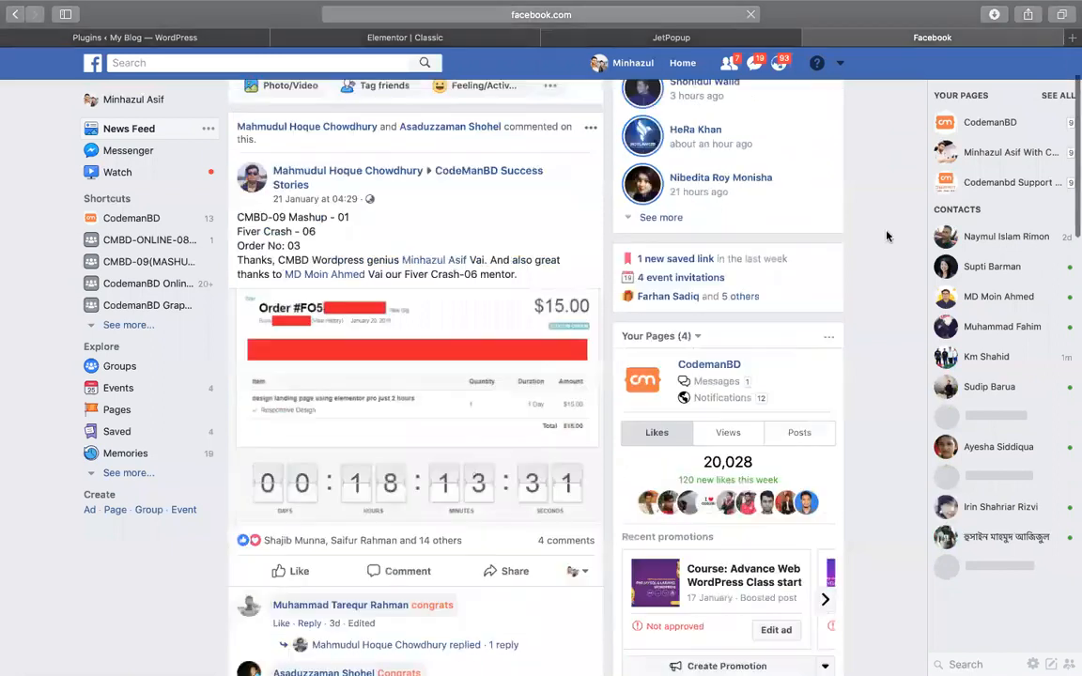
{"action": "scroll", "coordinate": [654, 430], "scroll_direction": "down", "scroll_amount": 3}
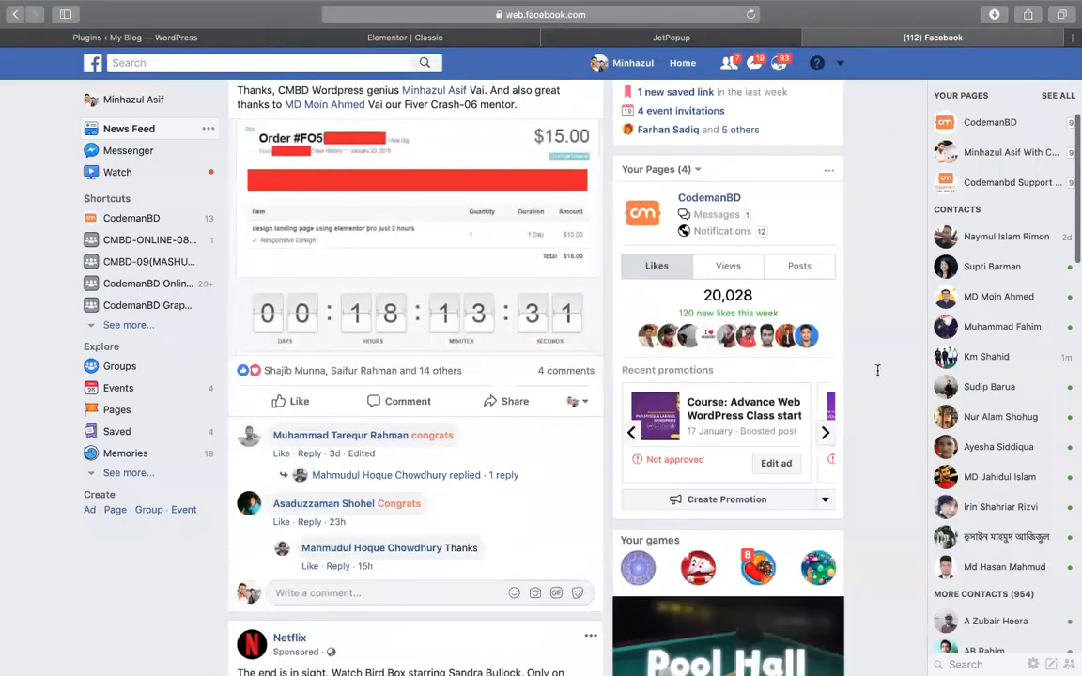
{"action": "left_click", "coordinate": [824, 429]}
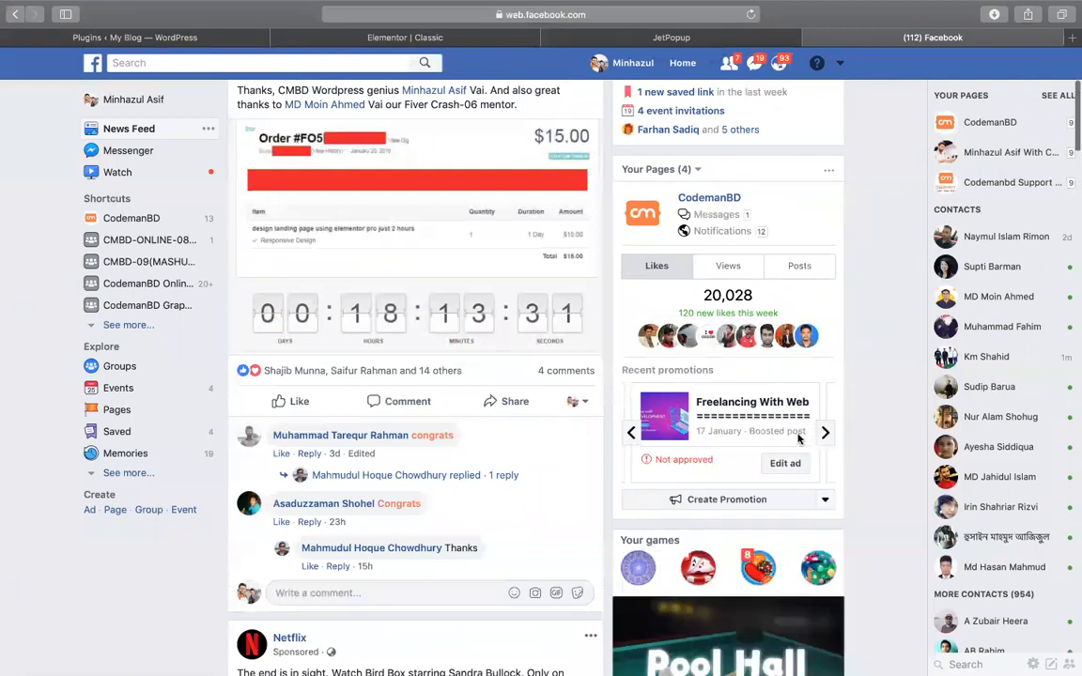
{"action": "left_click", "coordinate": [823, 431]}
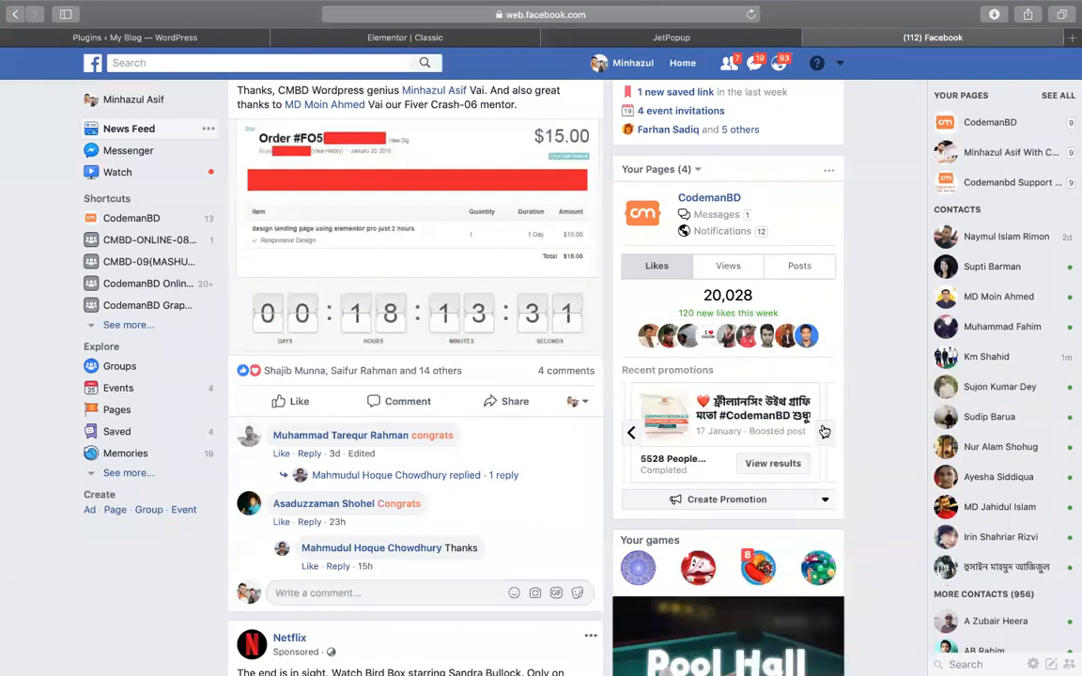
{"action": "left_click", "coordinate": [824, 431]}
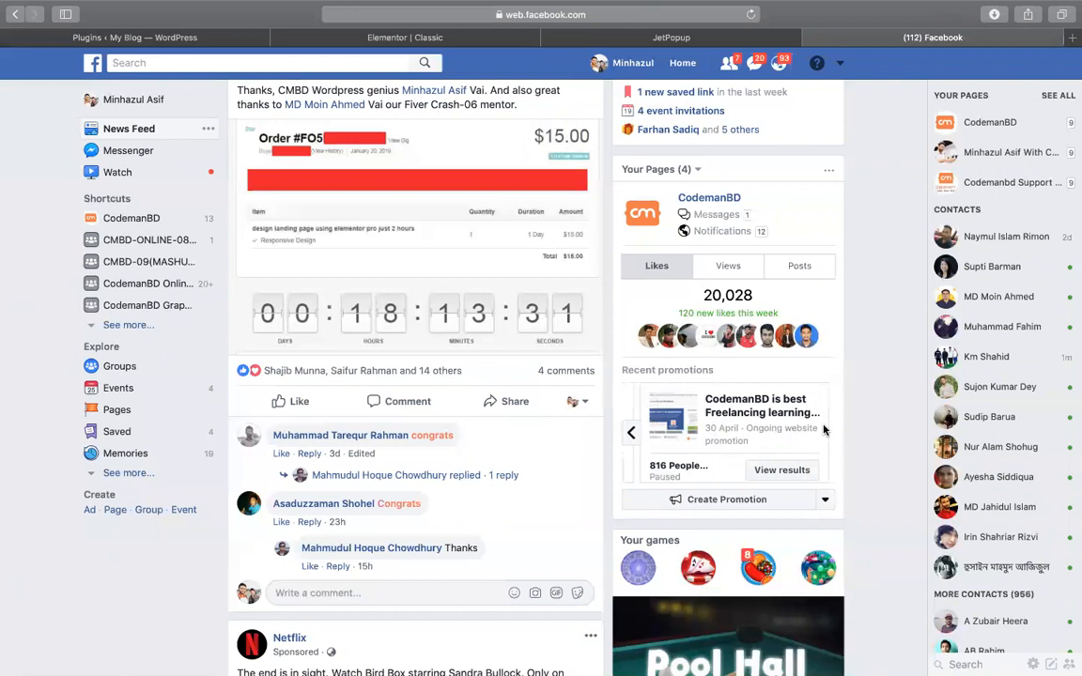
{"action": "left_click", "coordinate": [631, 432]}
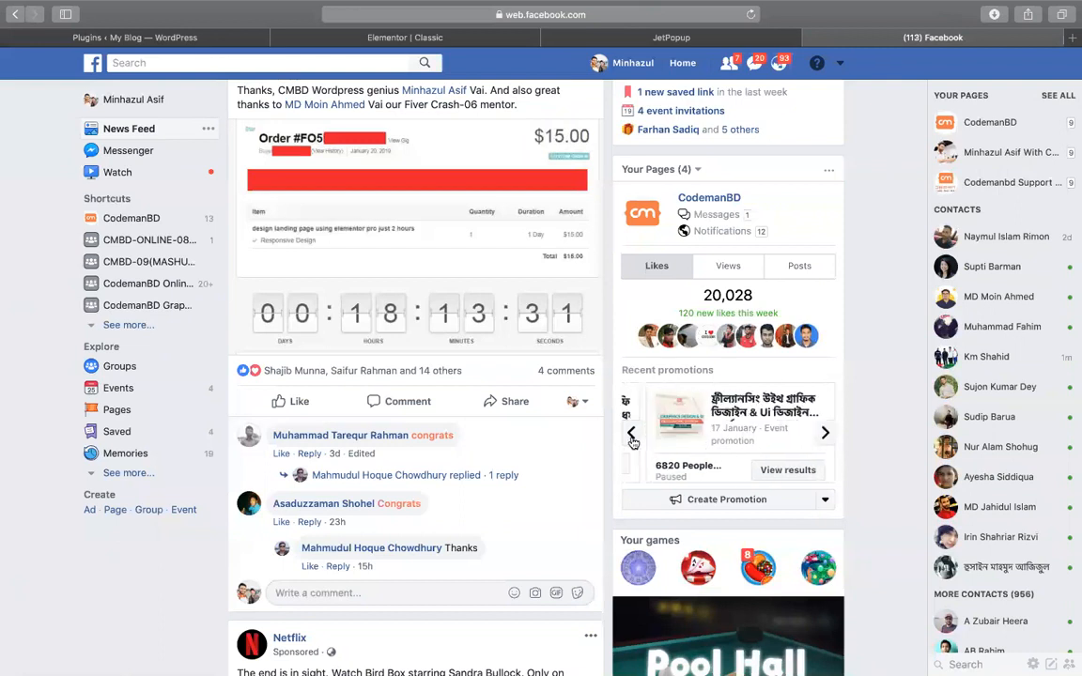
{"action": "left_click", "coordinate": [631, 432]}
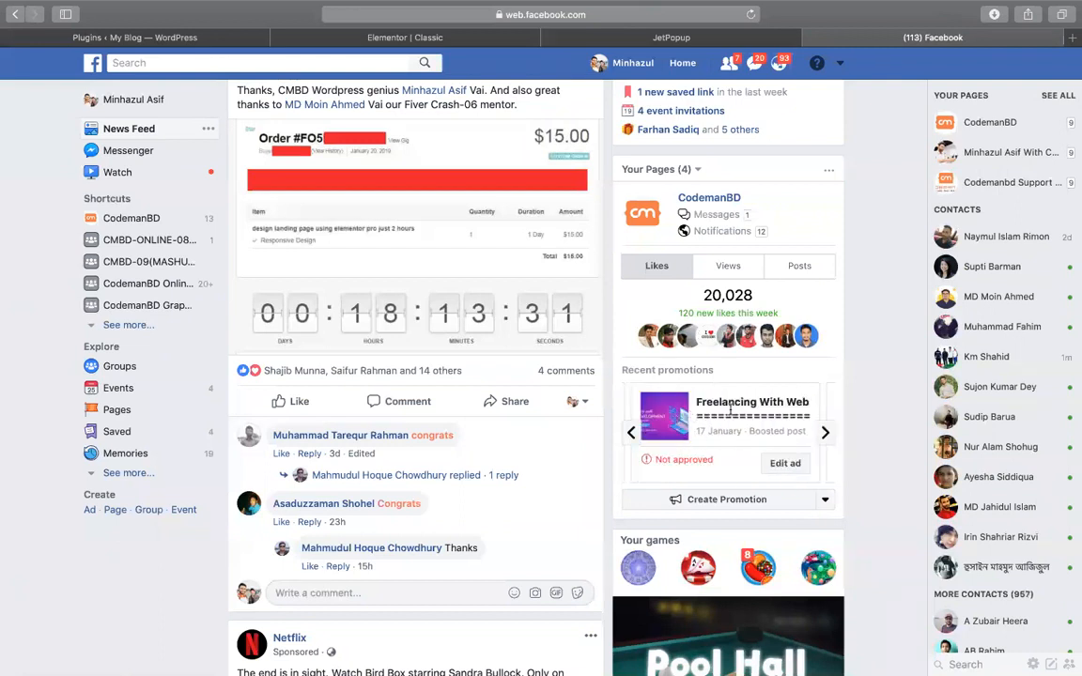
Open the CodemanBD events page at facebook.com/codemanbd/events.
{"action": "left_click", "coordinate": [555, 13]}
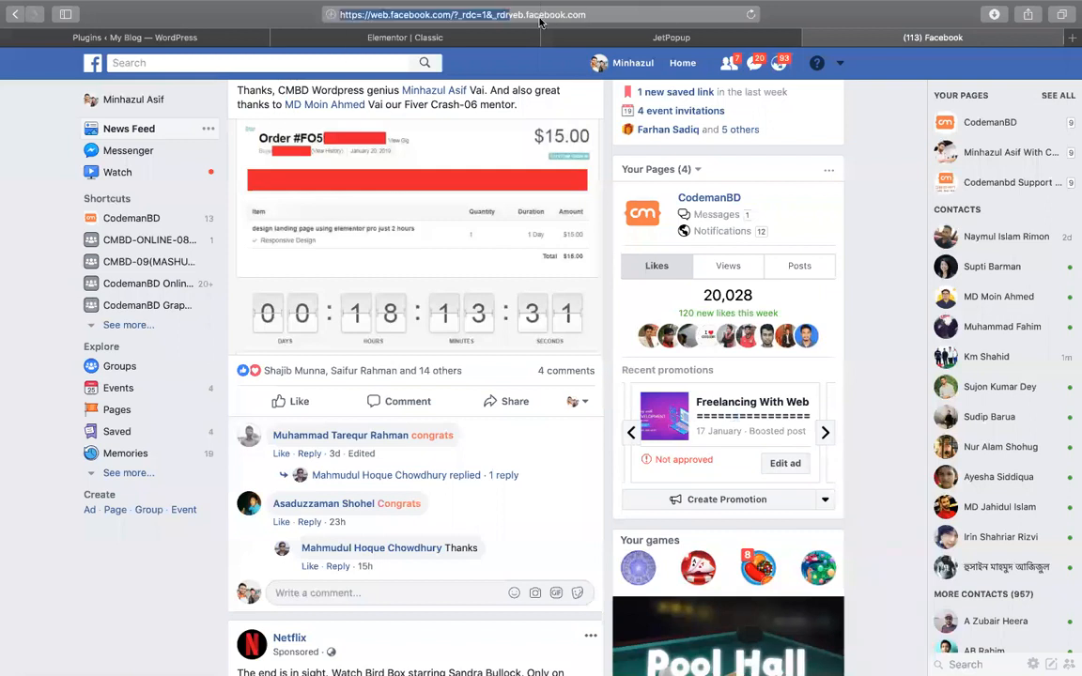
{"action": "type", "text": "facebook.com/"}
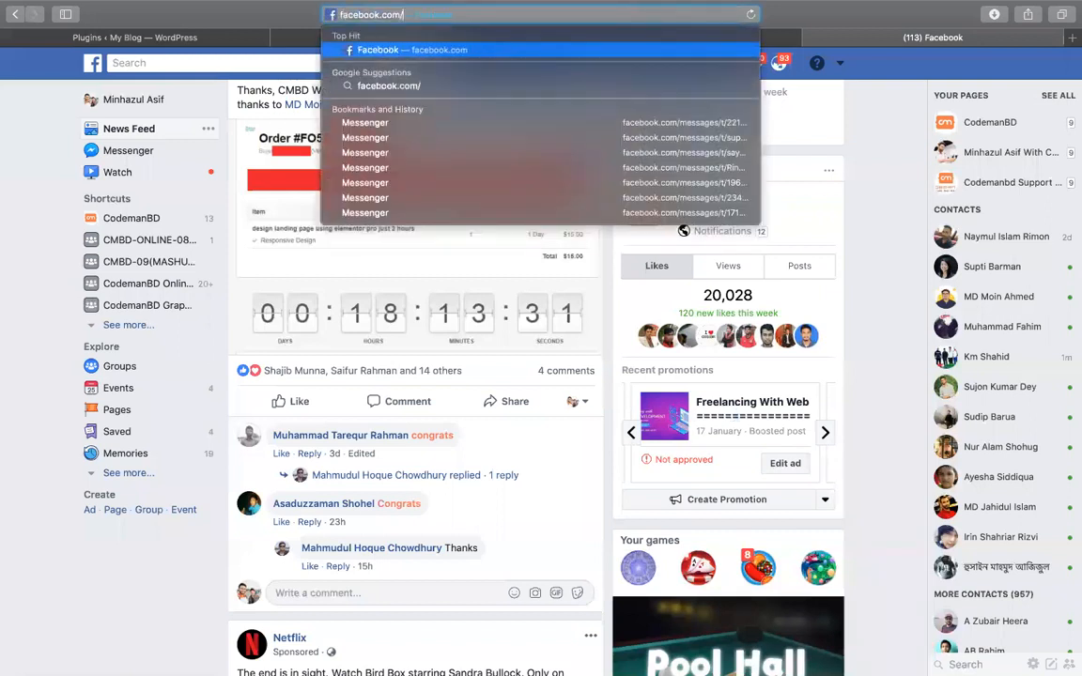
{"action": "type", "text": "codemanbd/"}
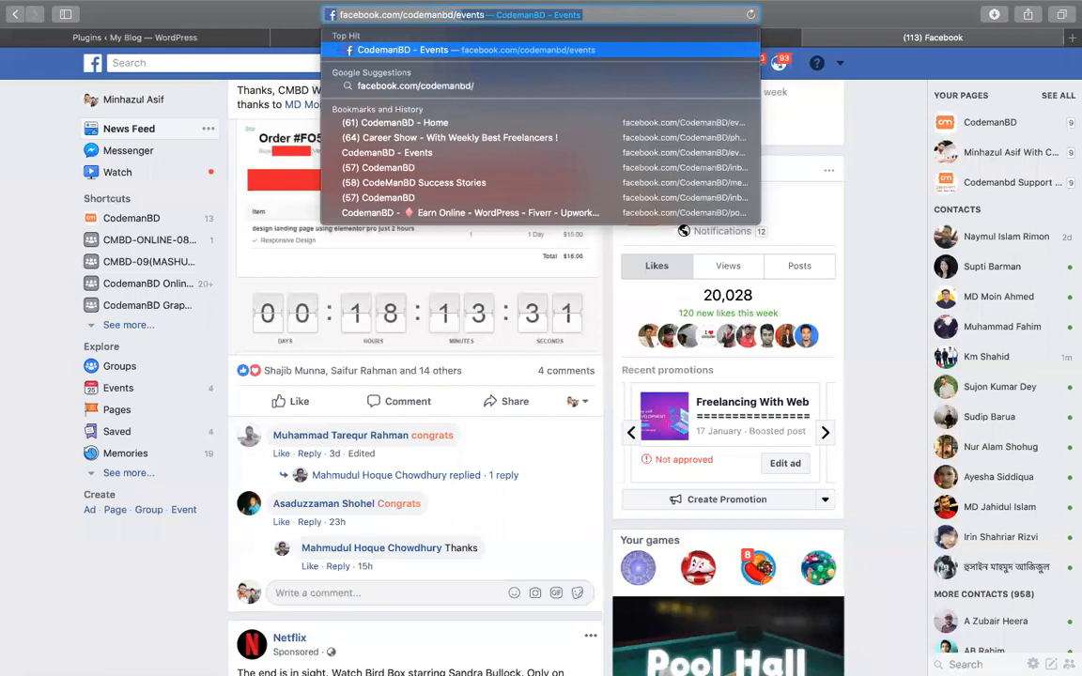
{"action": "type", "text": "ev"}
{"action": "key", "text": "Return"}
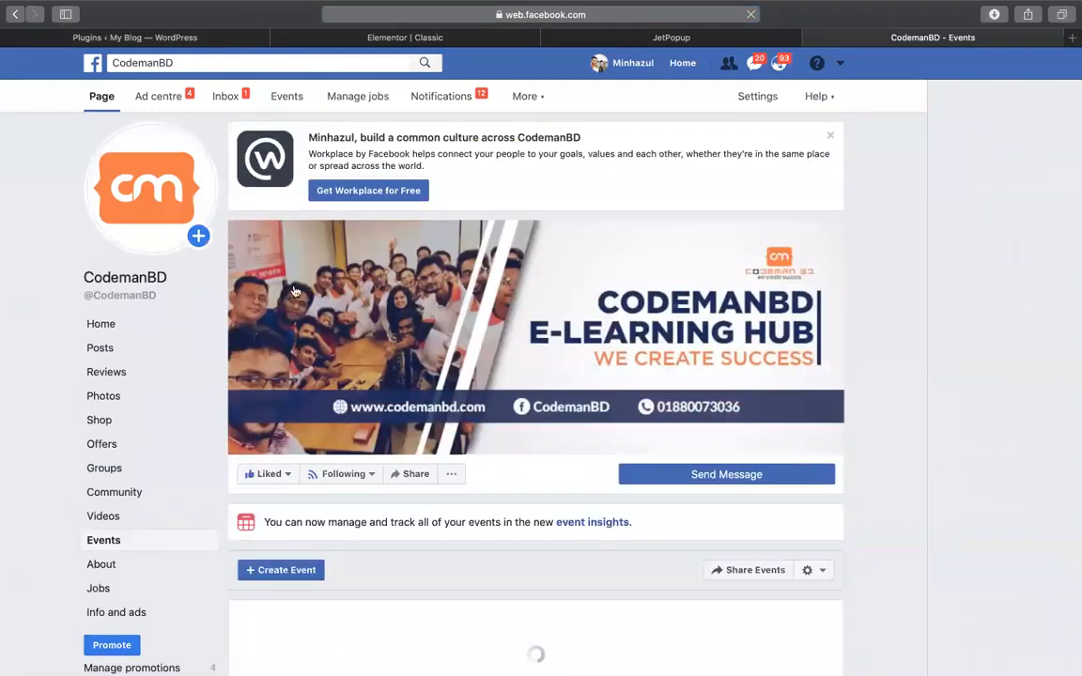
Open the upcoming event "Wordpress & eCommerce With Freelancing Cmbd-Online-21(WP)" and enlarge its banner photo.
{"action": "scroll", "coordinate": [593, 385], "scroll_direction": "down", "scroll_amount": 3}
{"action": "scroll", "coordinate": [593, 385], "scroll_direction": "down", "scroll_amount": 10}
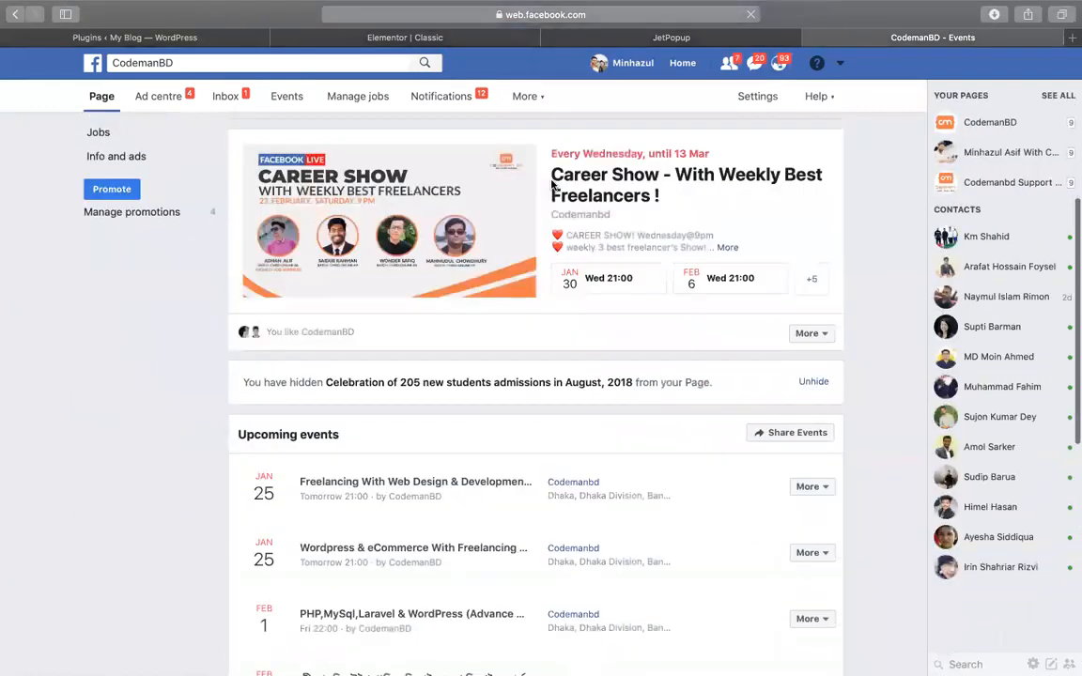
{"action": "scroll", "coordinate": [495, 323], "scroll_direction": "up", "scroll_amount": 1}
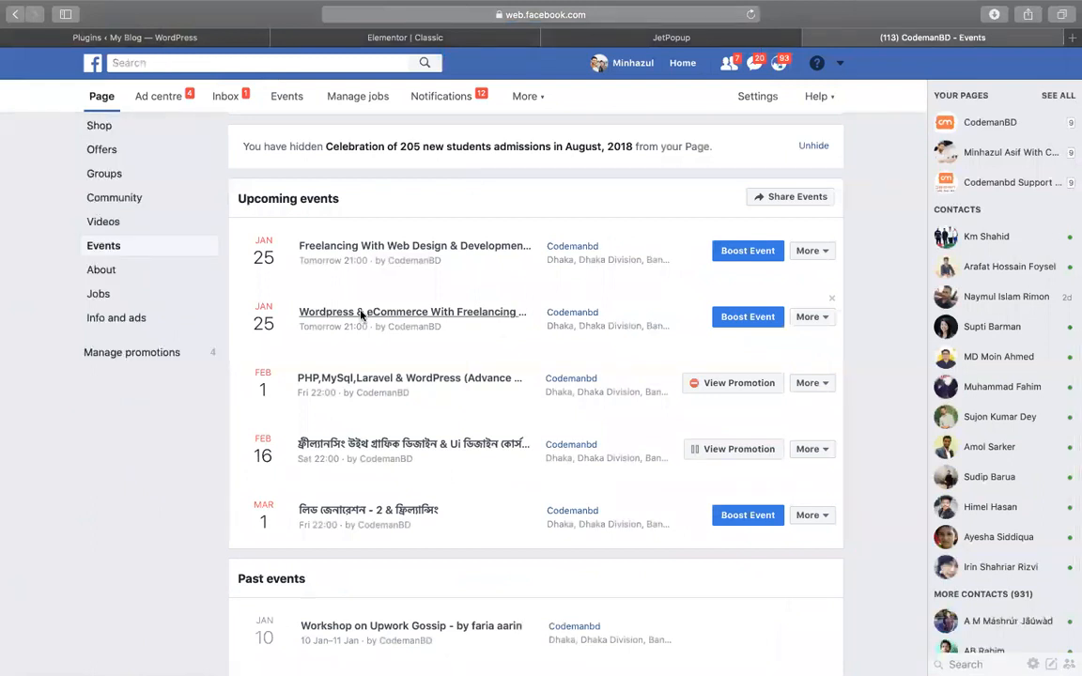
{"action": "left_click", "coordinate": [359, 313]}
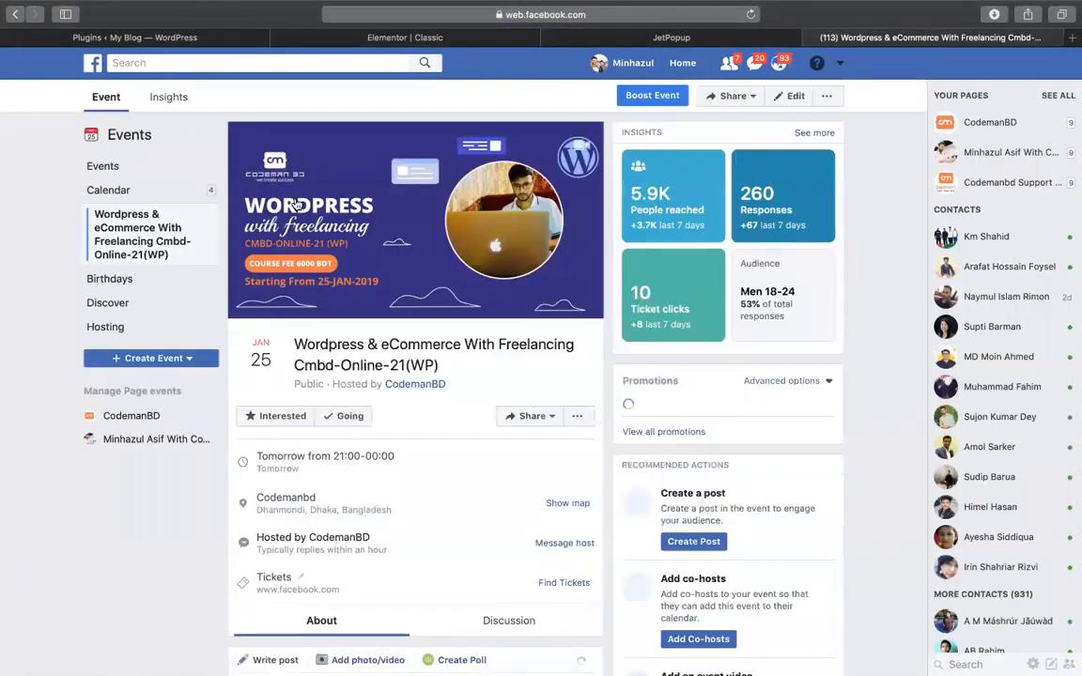
{"action": "left_click", "coordinate": [293, 204]}
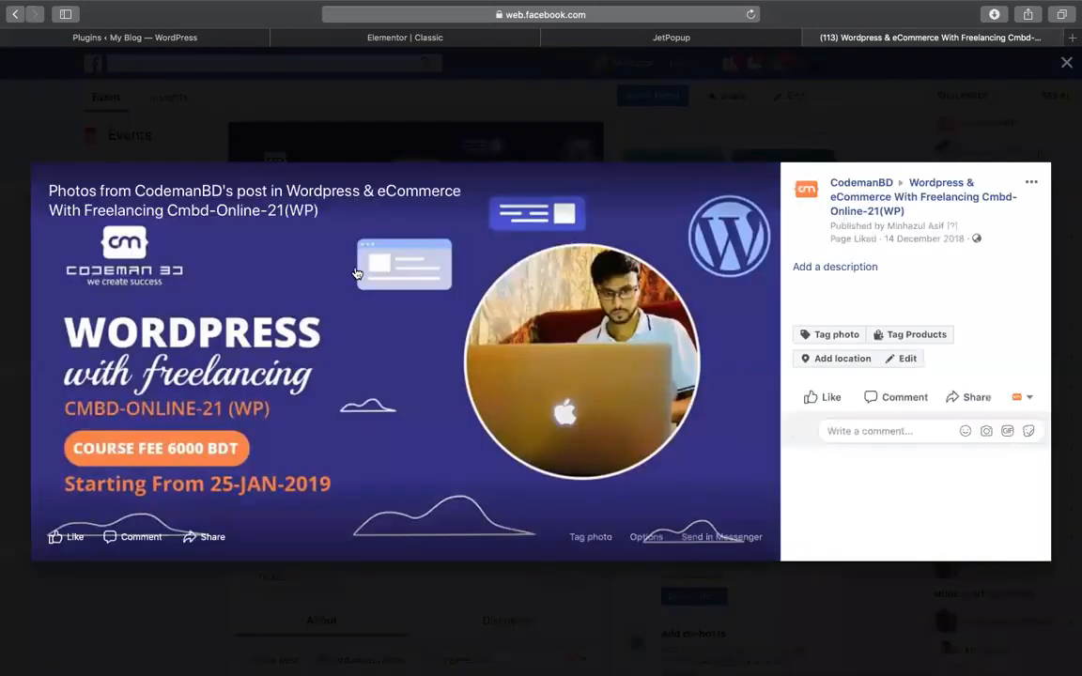
{"action": "right_click", "coordinate": [358, 266]}
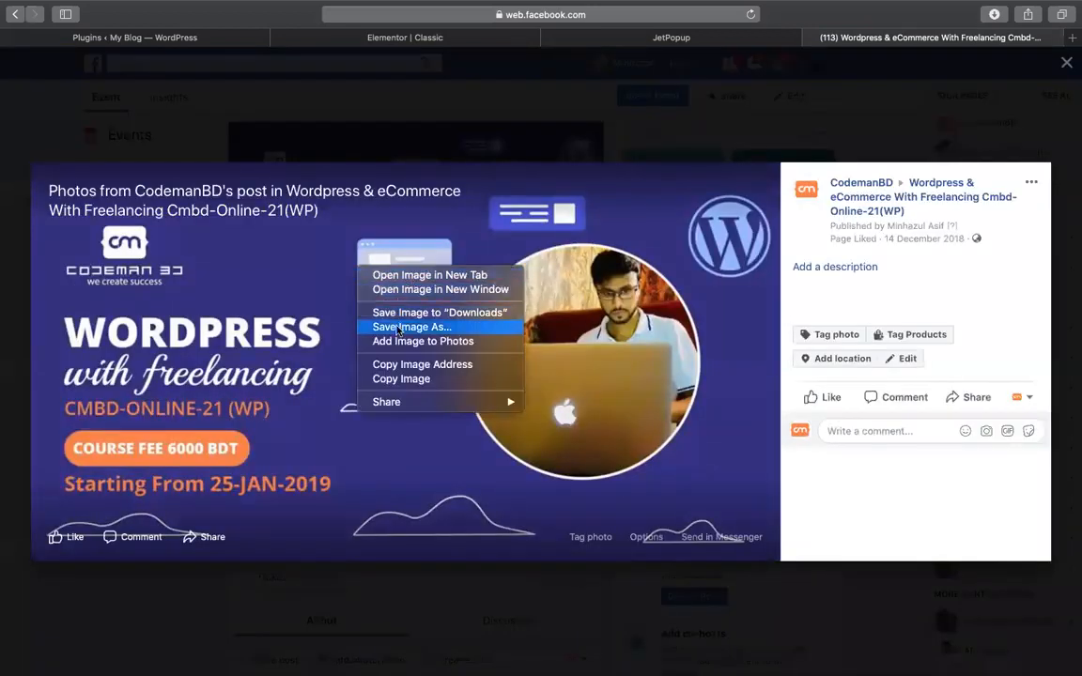
{"action": "key", "text": "Escape"}
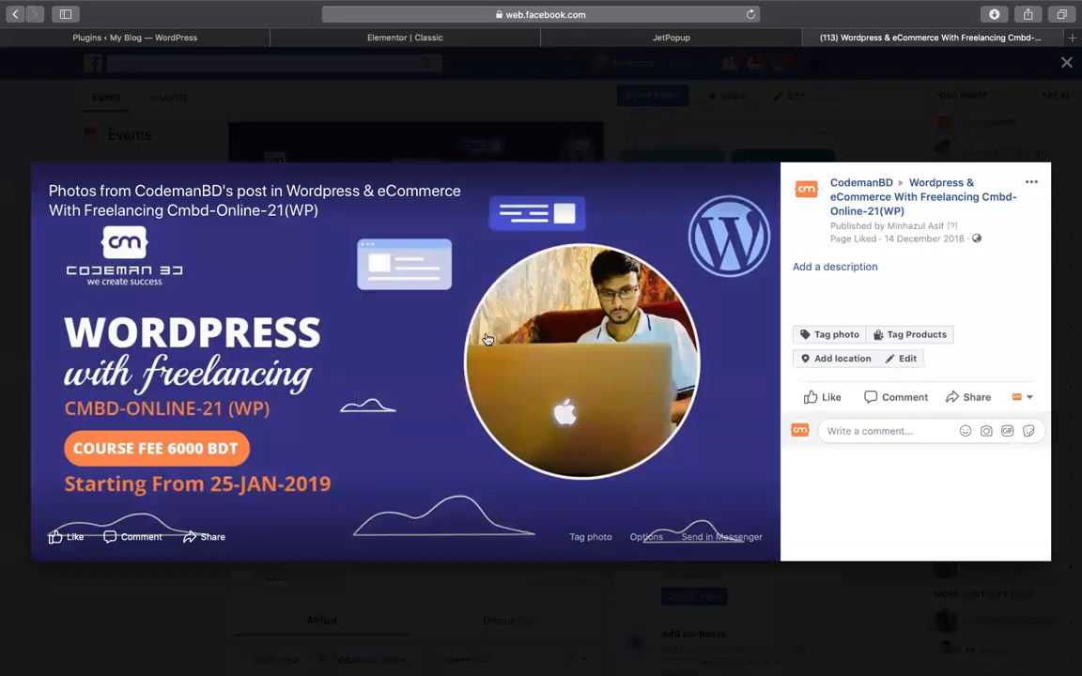
{"action": "right_click", "coordinate": [353, 292]}
{"action": "left_click", "coordinate": [417, 364]}
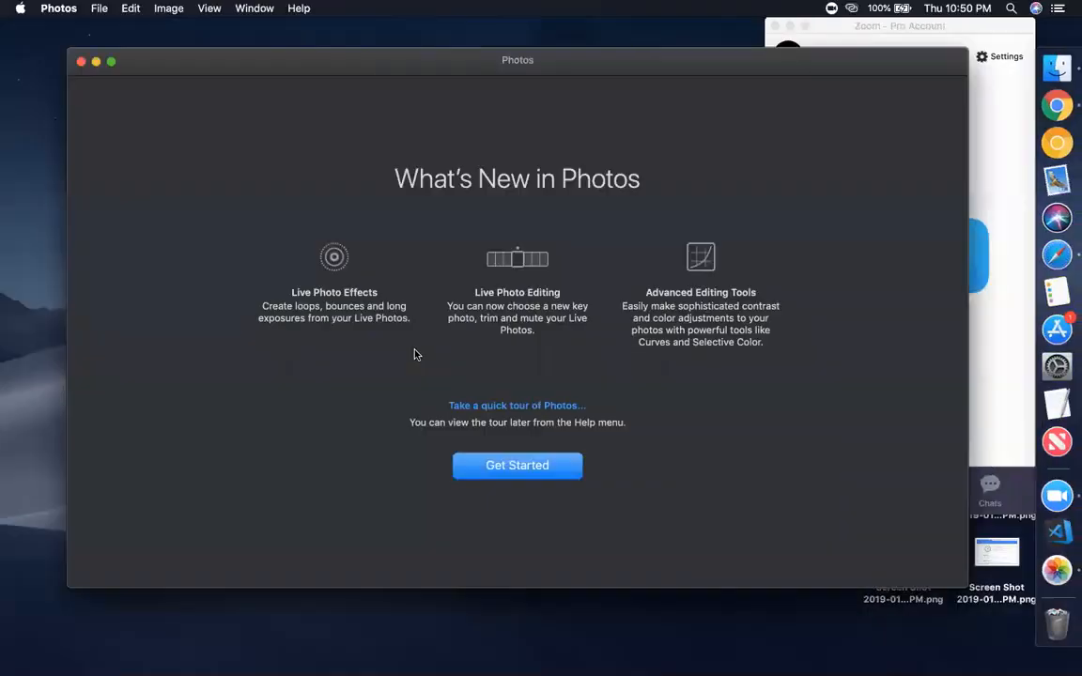
{"action": "left_click", "coordinate": [1057, 105]}
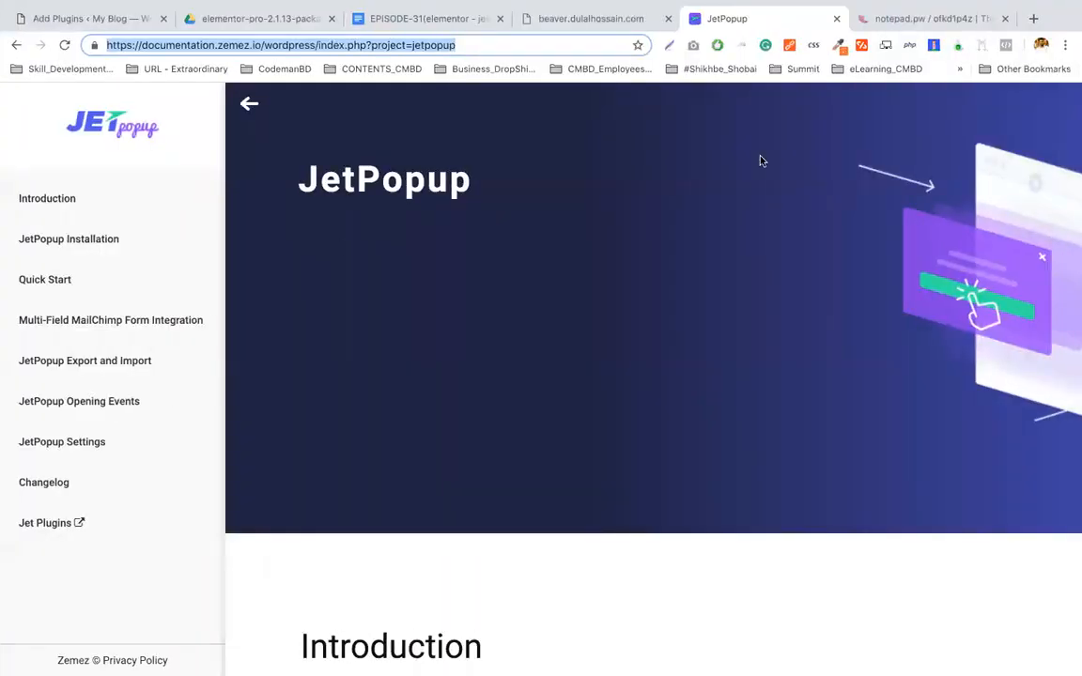
{"action": "key", "text": "ctrl+Left"}
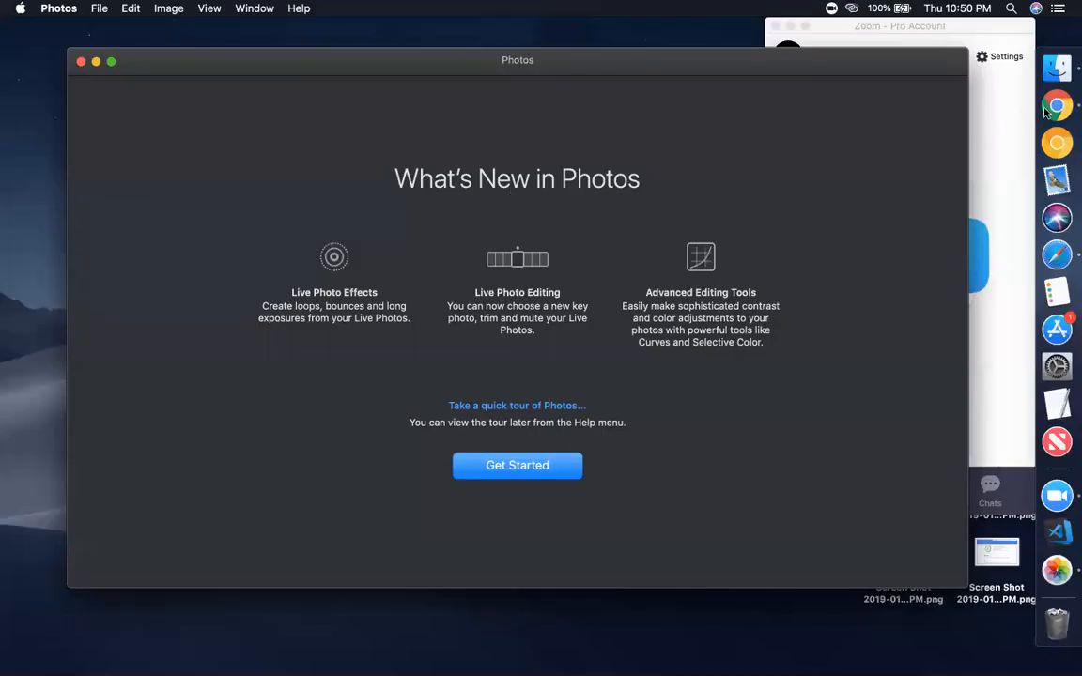
{"action": "left_click", "coordinate": [1056, 255]}
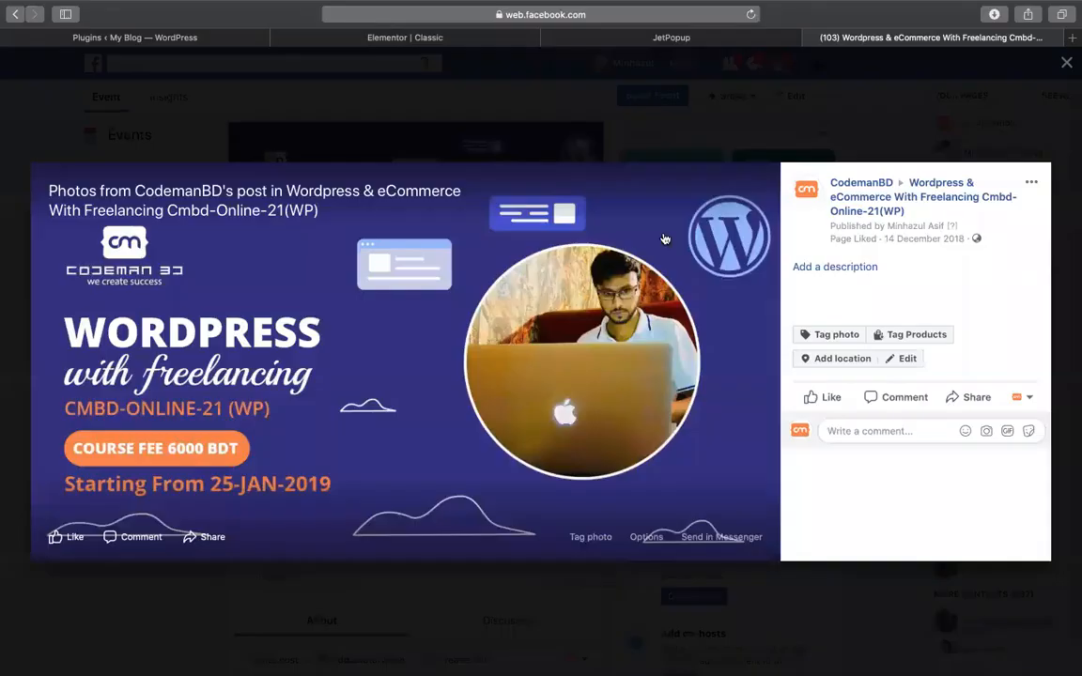
Save the enlarged WordPress banner image as 123.jpg in the elementor pro premium folder.
{"action": "right_click", "coordinate": [451, 299]}
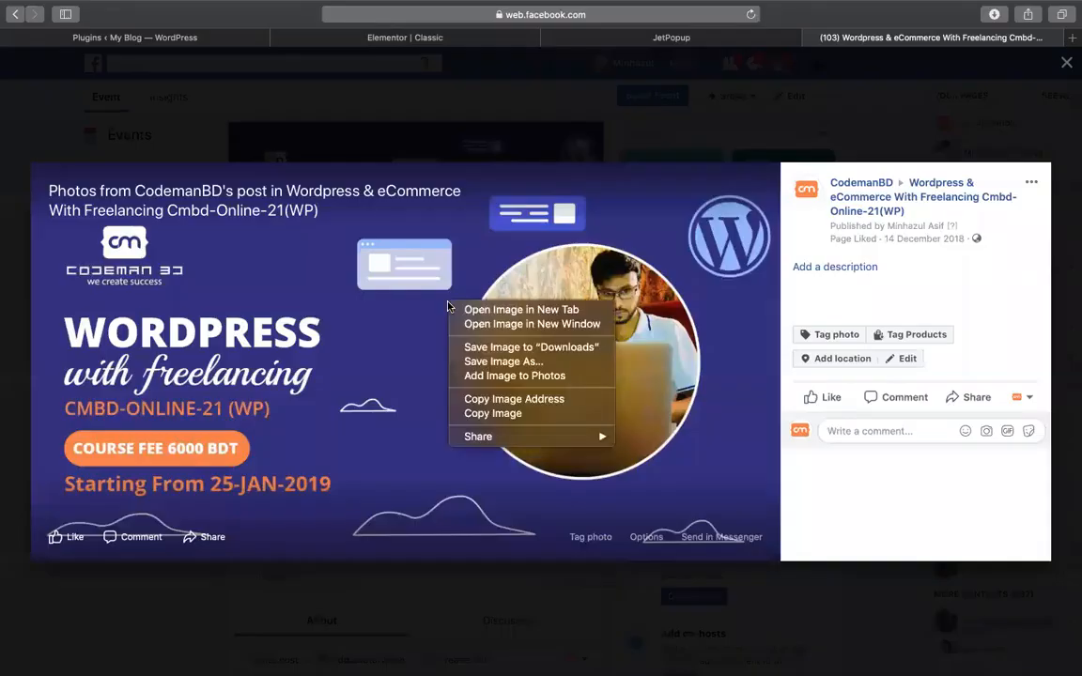
{"action": "left_click", "coordinate": [513, 364]}
{"action": "type", "text": "123.jpg"}
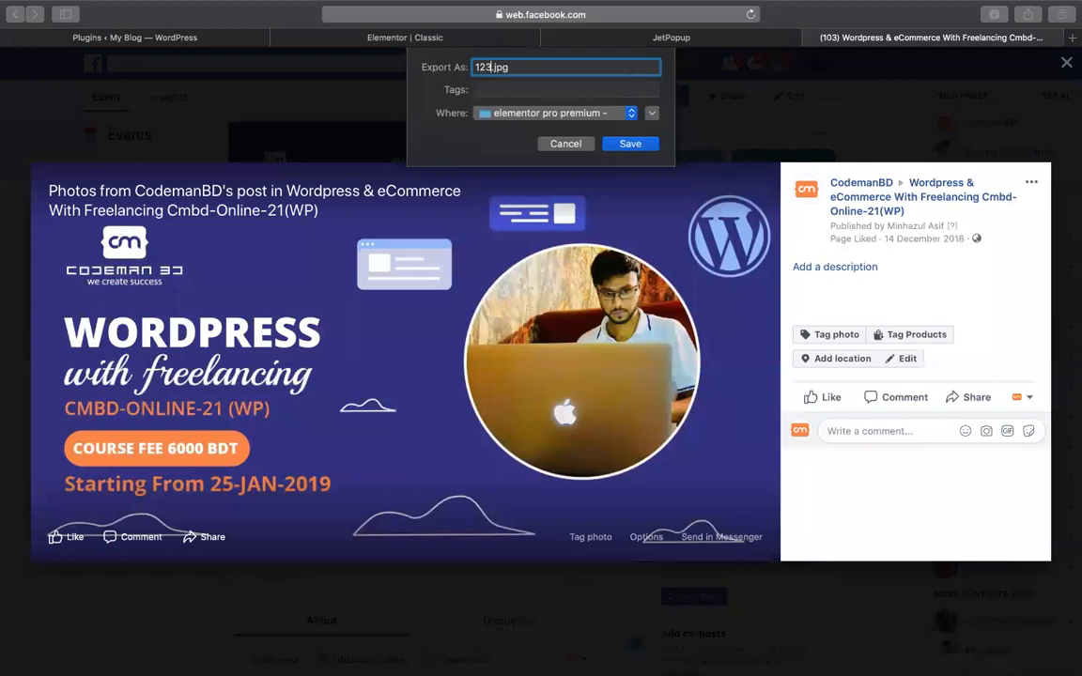
{"action": "key", "text": "Return"}
Save another copy of the banner image as 123.jpg in the Downloads folder.
{"action": "right_click", "coordinate": [506, 316]}
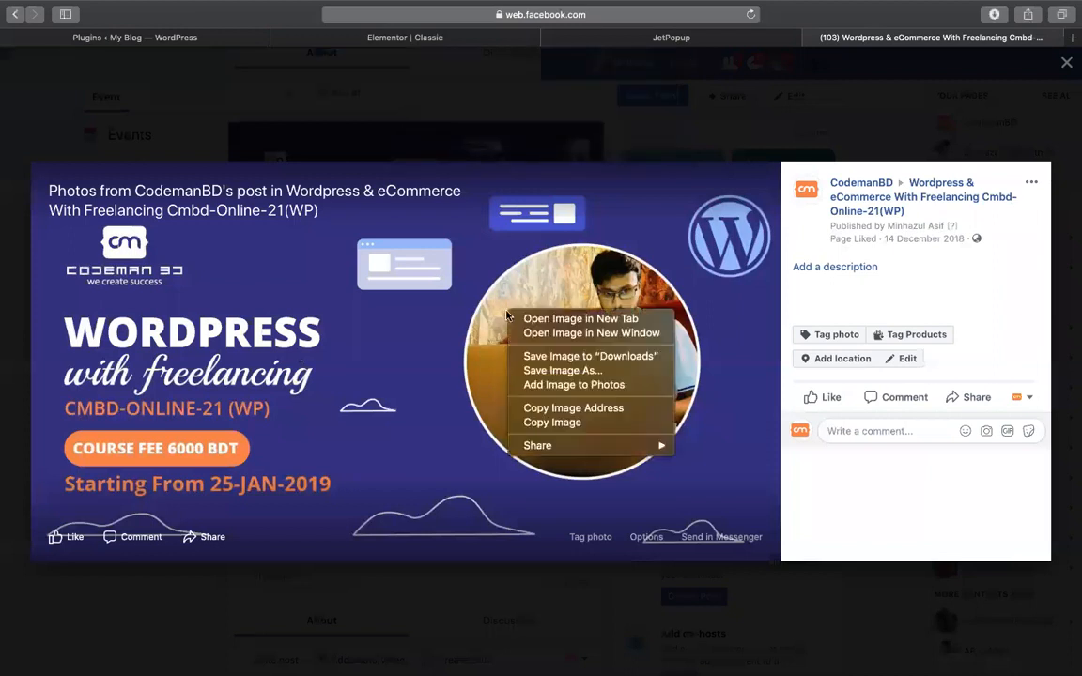
{"action": "left_click", "coordinate": [525, 370]}
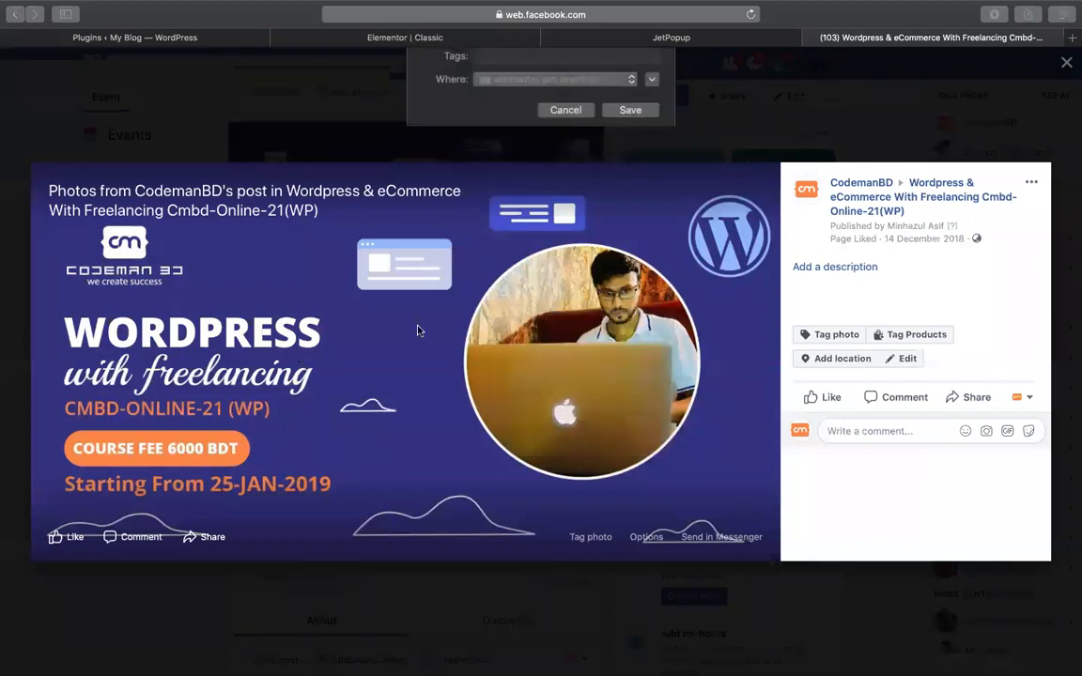
{"action": "left_click", "coordinate": [515, 113]}
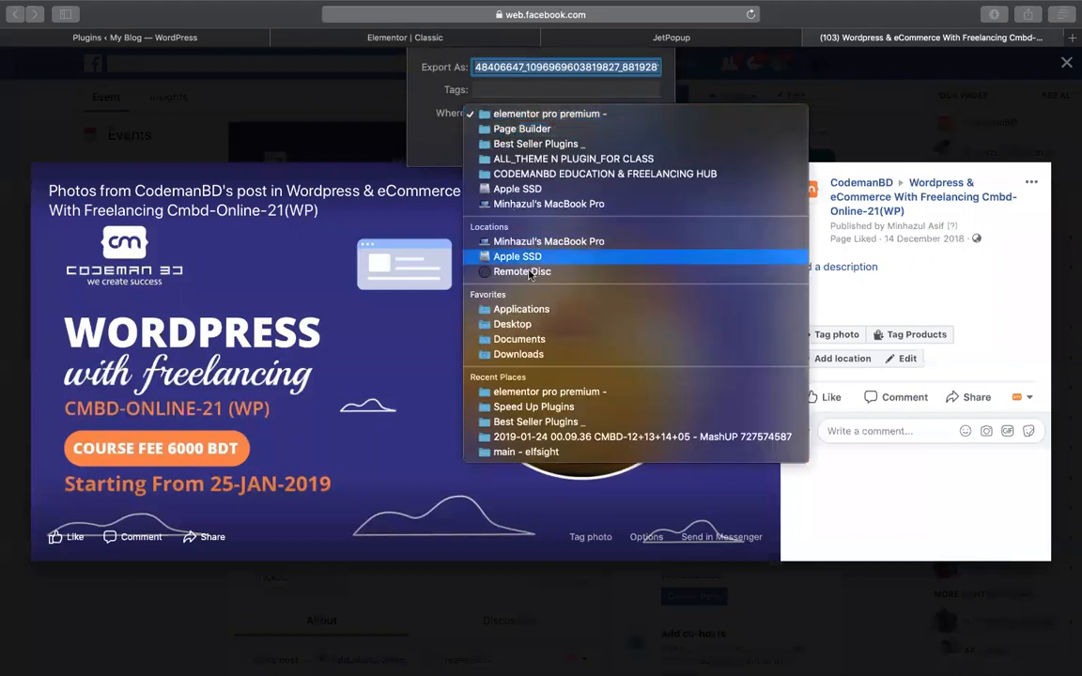
{"action": "left_click", "coordinate": [519, 354]}
{"action": "type", "text": "123.jpg"}
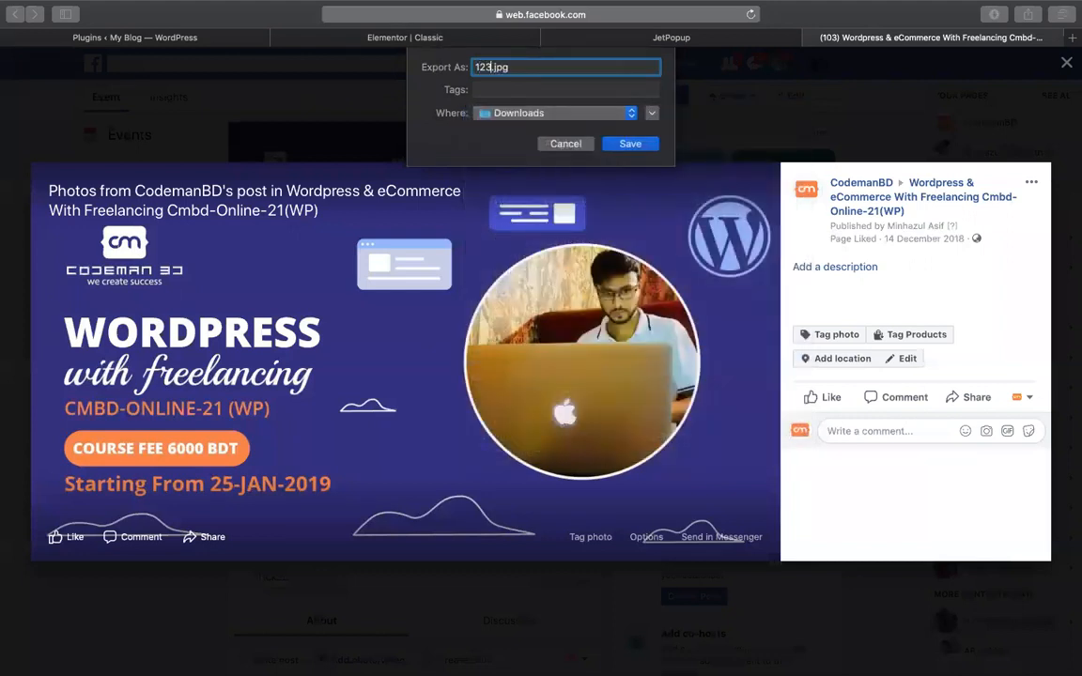
{"action": "key", "text": "Return"}
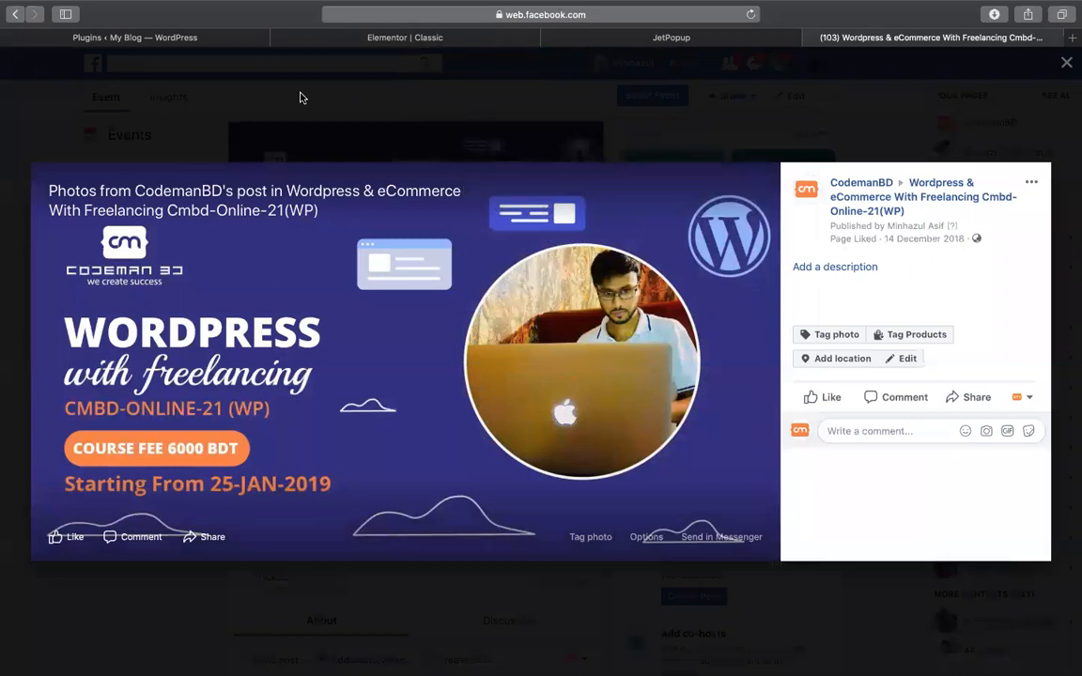
Return to the Classic popup in Elementor, upload 123.jpg to the media library and insert it into the Image widget.
{"action": "left_click", "coordinate": [435, 37]}
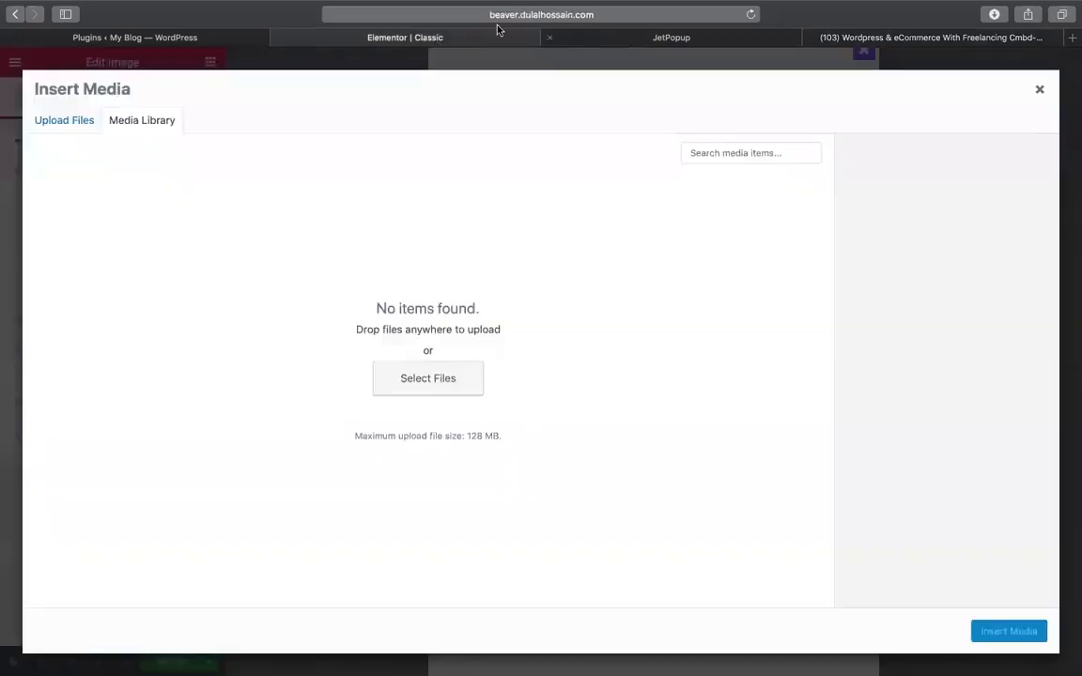
{"action": "left_click", "coordinate": [442, 376]}
{"action": "double_click", "coordinate": [394, 87]}
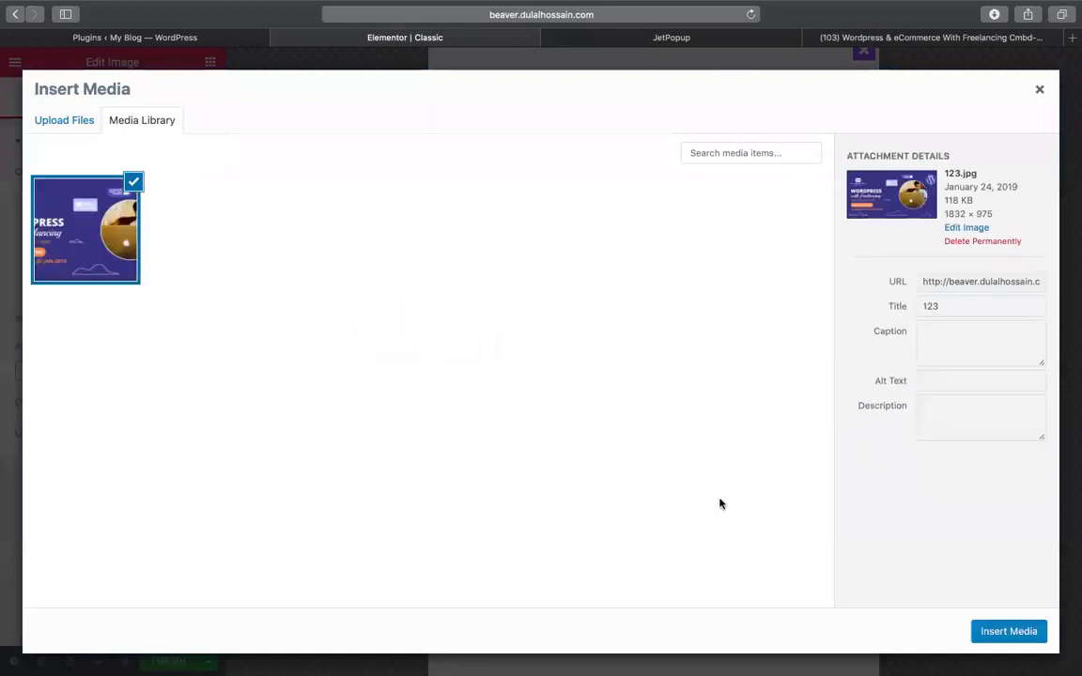
{"action": "left_click", "coordinate": [999, 635]}
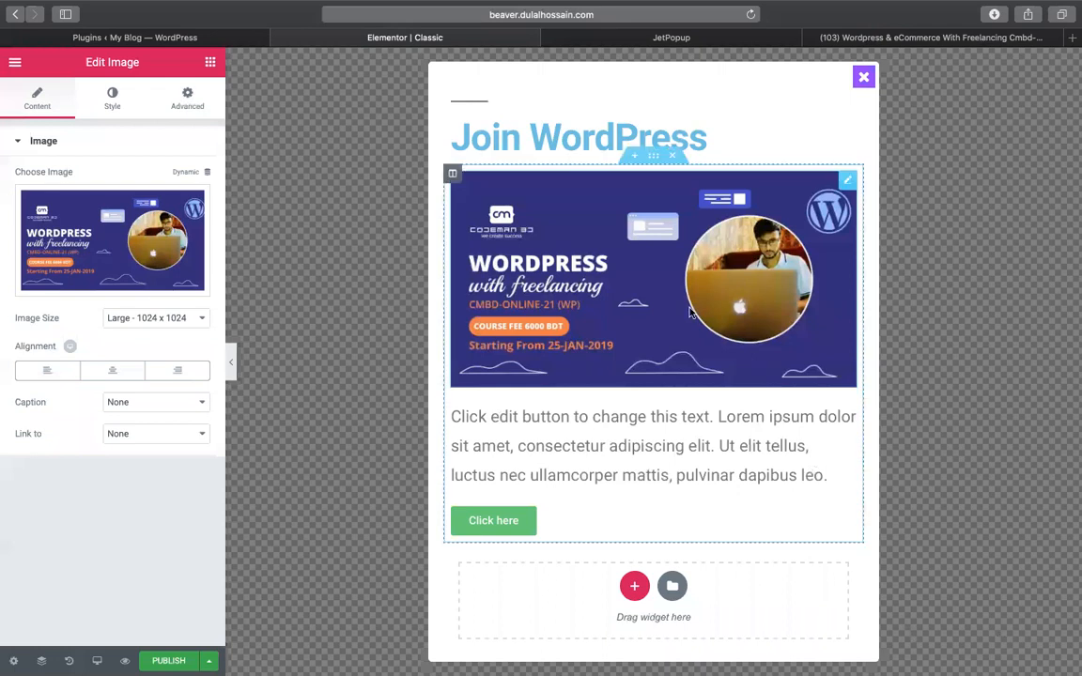
Replace the placeholder paragraph below the banner image with "STARTING".
{"action": "left_click", "coordinate": [625, 442]}
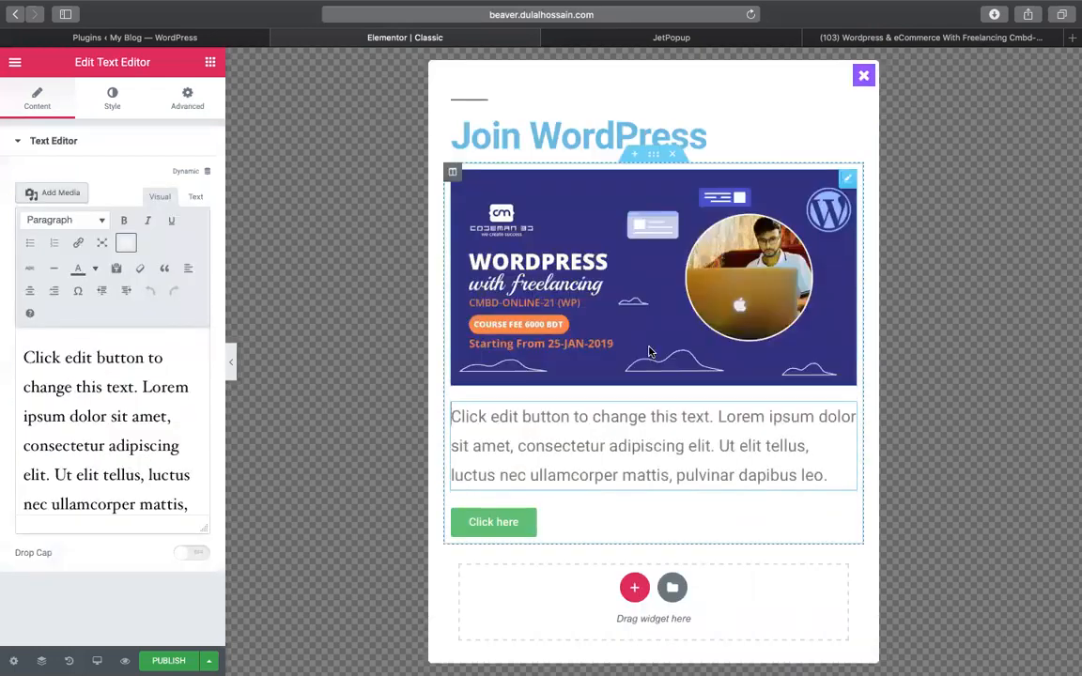
{"action": "triple_click", "coordinate": [610, 432]}
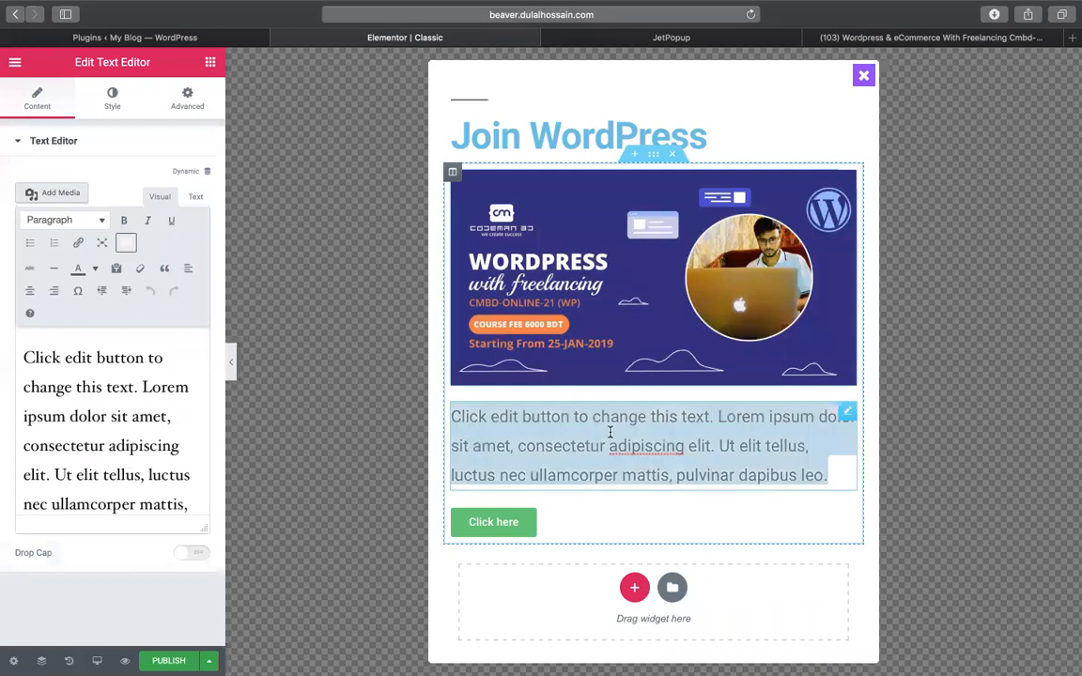
{"action": "type", "text": "STARTING"}
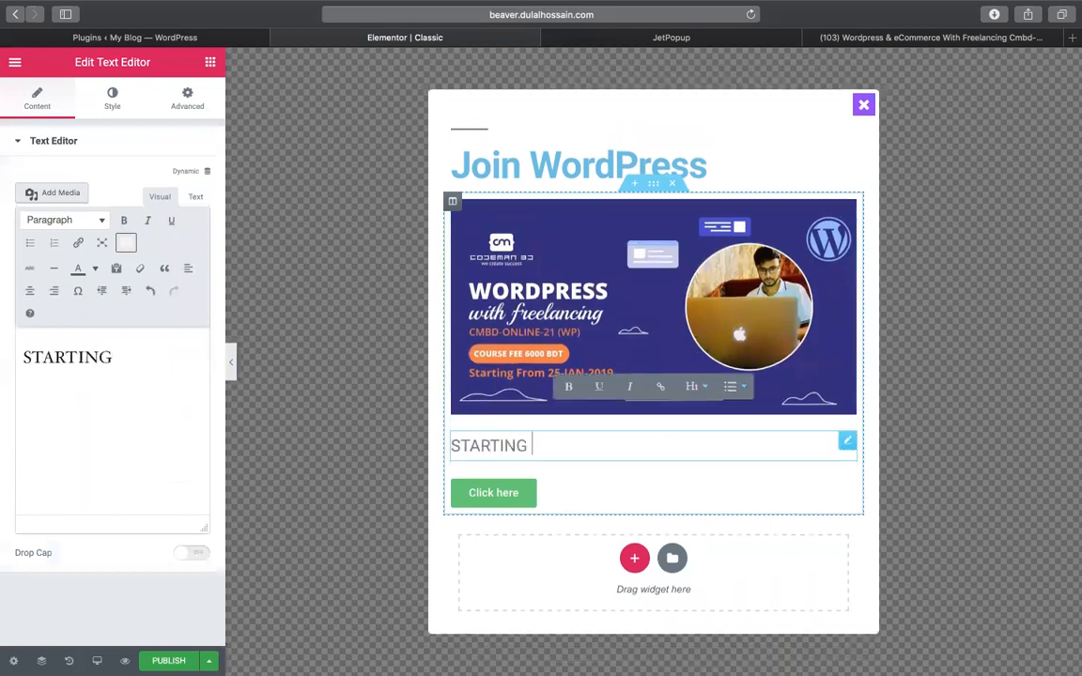
{"action": "key", "text": "super+a"}
{"action": "type", "text": "WOT"}
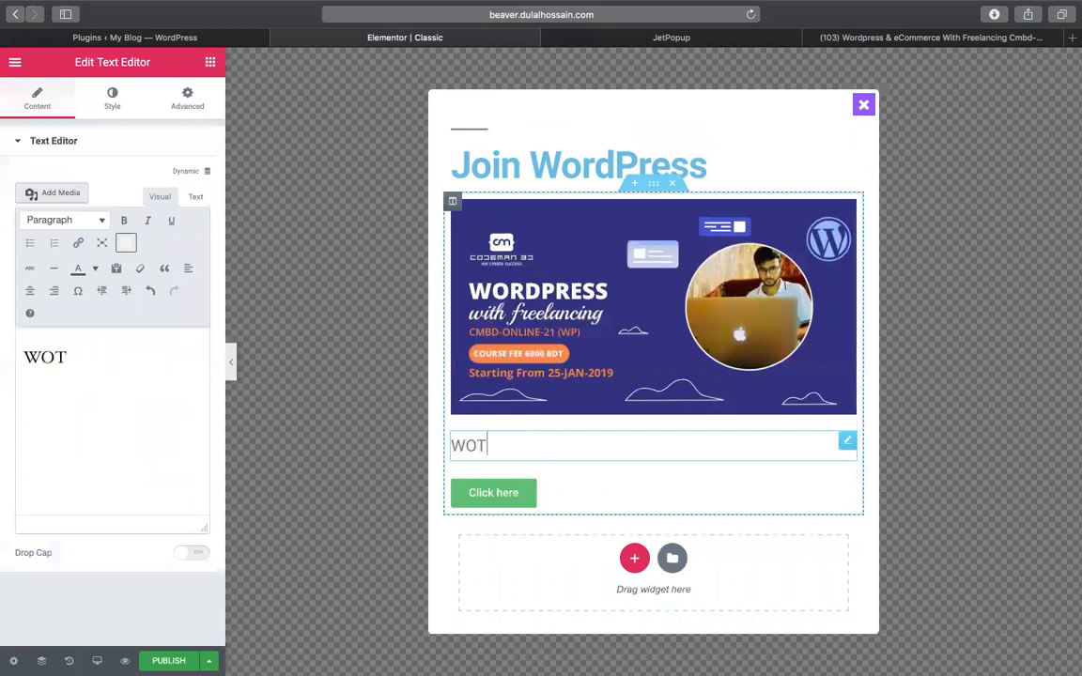
{"action": "key", "text": "BackSpace"}
{"action": "type", "text": "RDPRESS"}
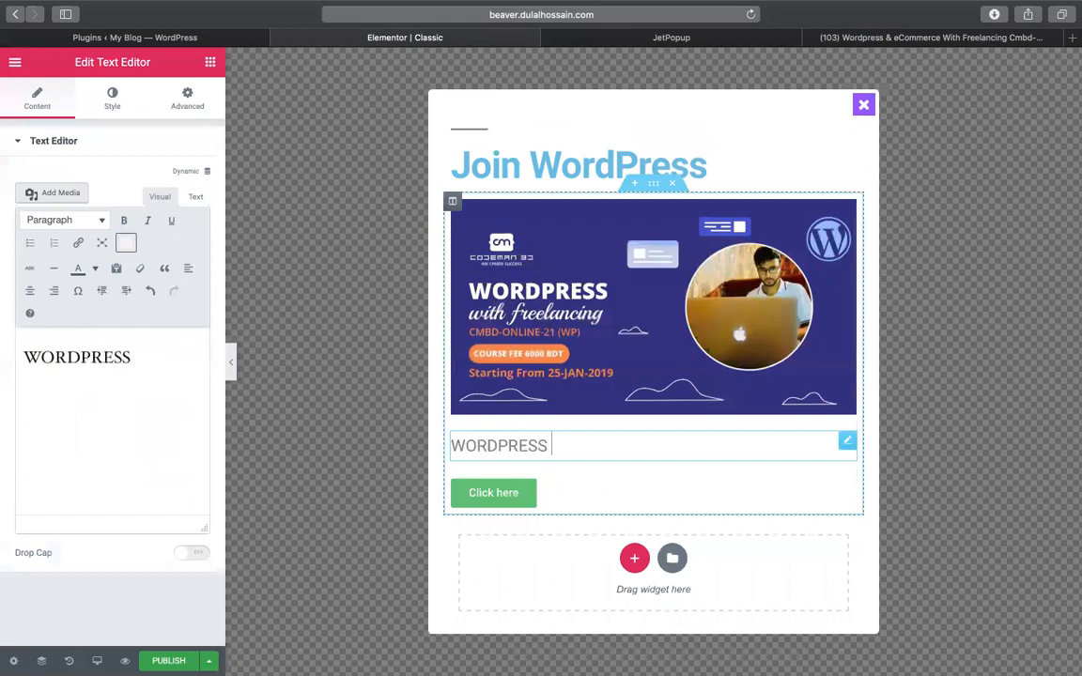
{"action": "key", "text": "super+a"}
{"action": "type", "text": "Word"}
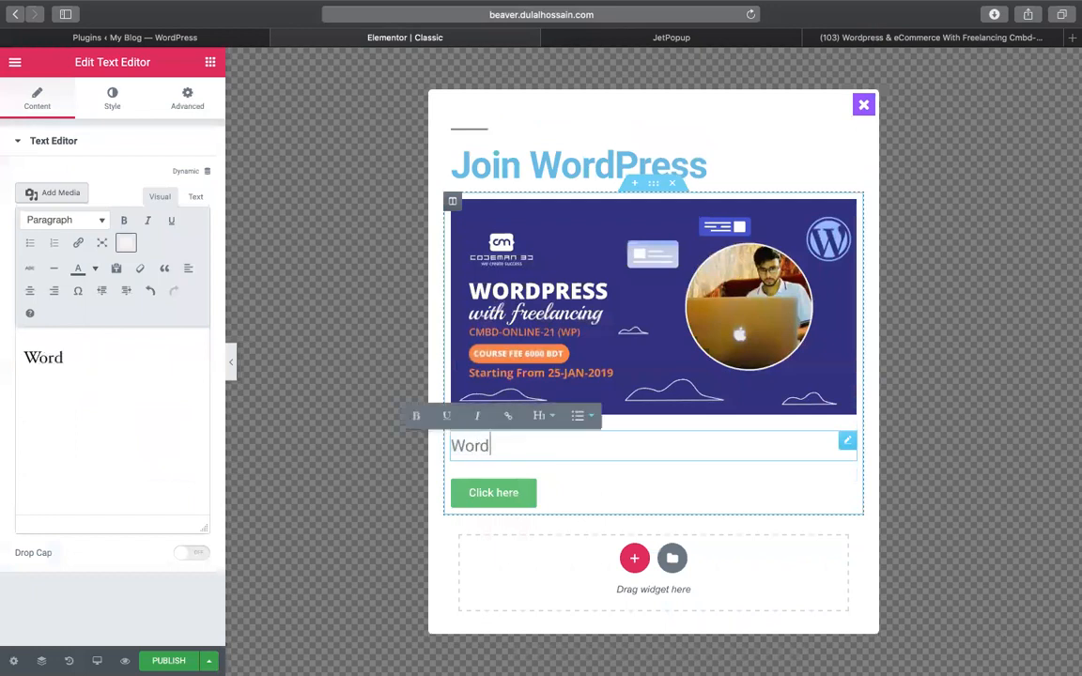
{"action": "type", "text": "Press 7"}
{"action": "key", "text": "BackSpace"}
{"action": "type", "text": "&"}
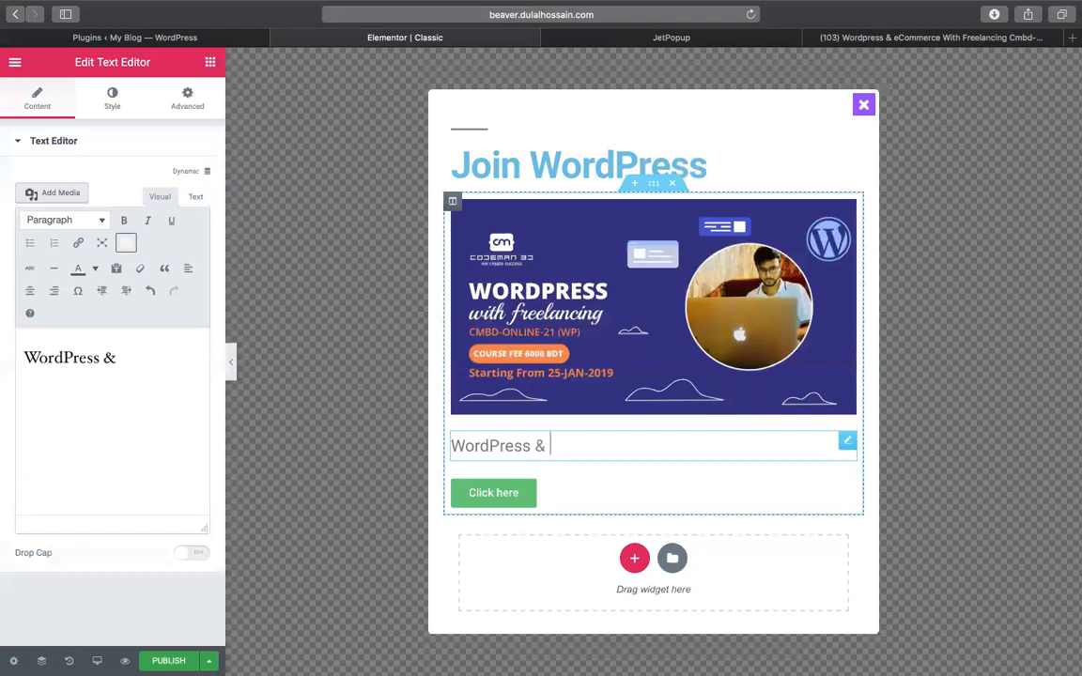
{"action": "type", "text": " eCommerce"}
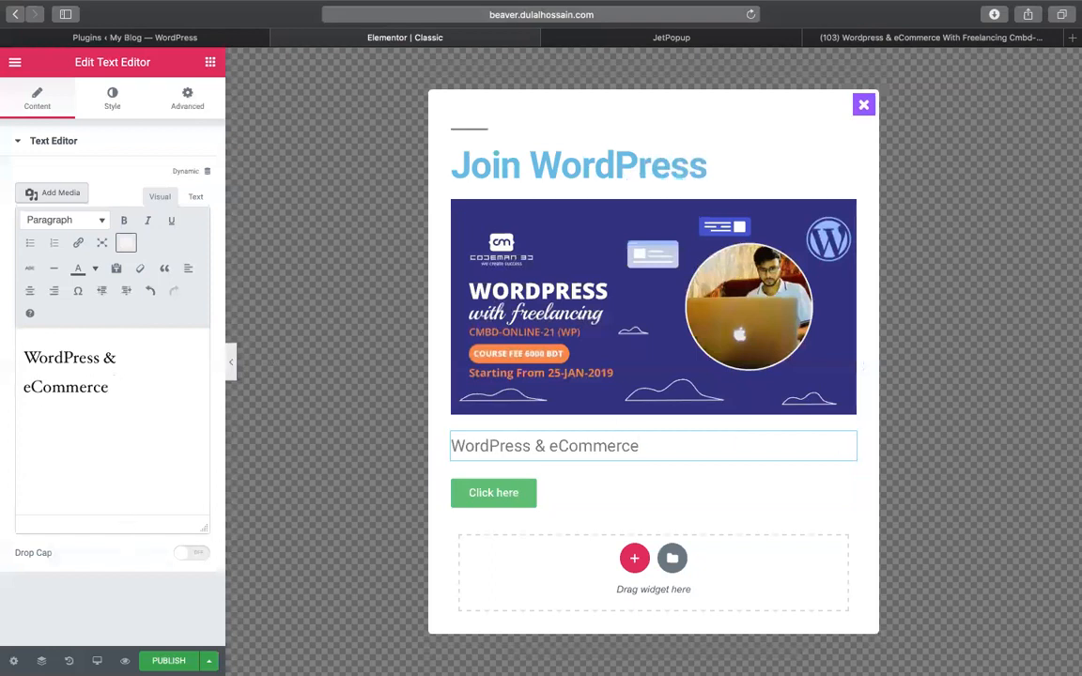
{"action": "key", "text": "Return"}
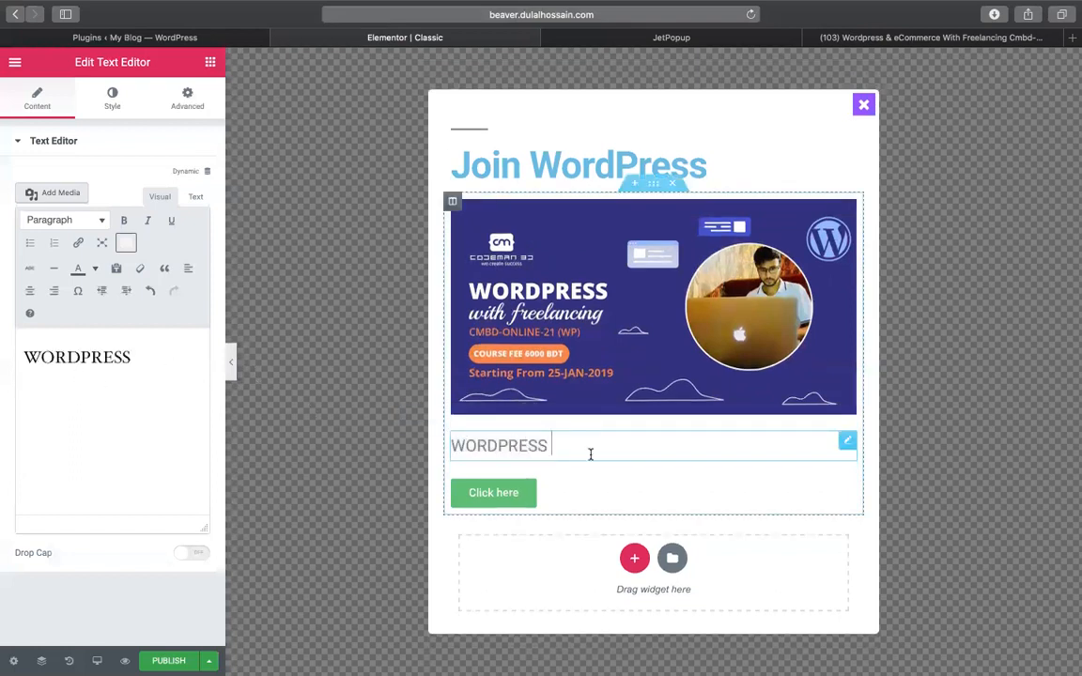
{"action": "key", "text": "super+z"}
{"action": "key", "text": "super+z"}
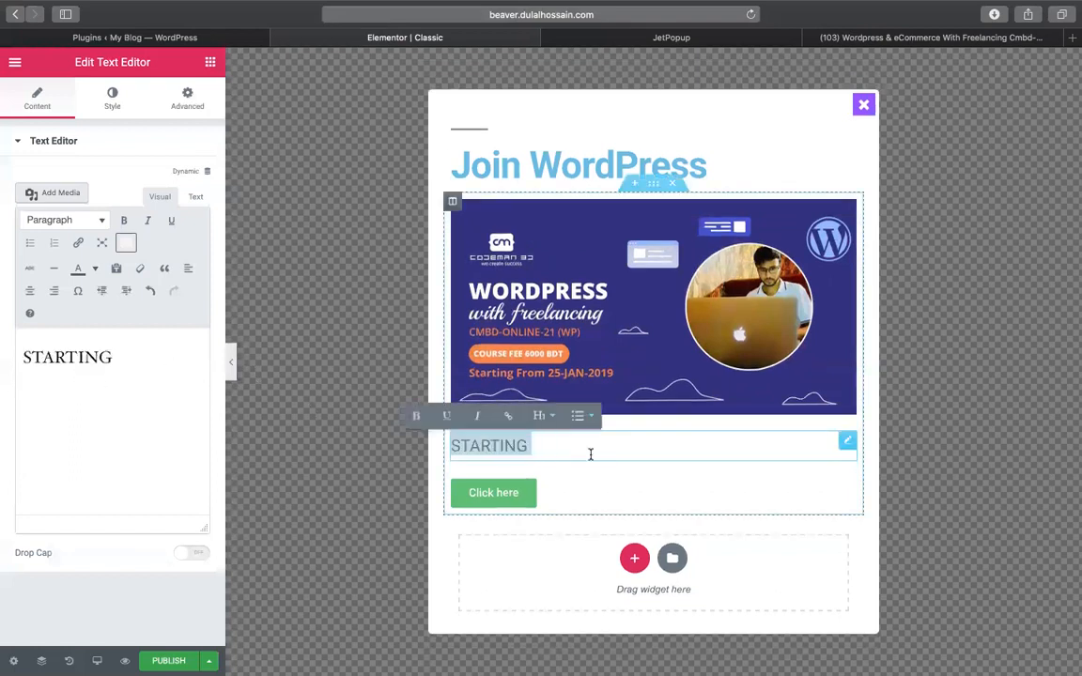
Change the paragraph text to "WordPress & eCommerce" and place the cursor at its end.
{"action": "type", "text": "Wo"}
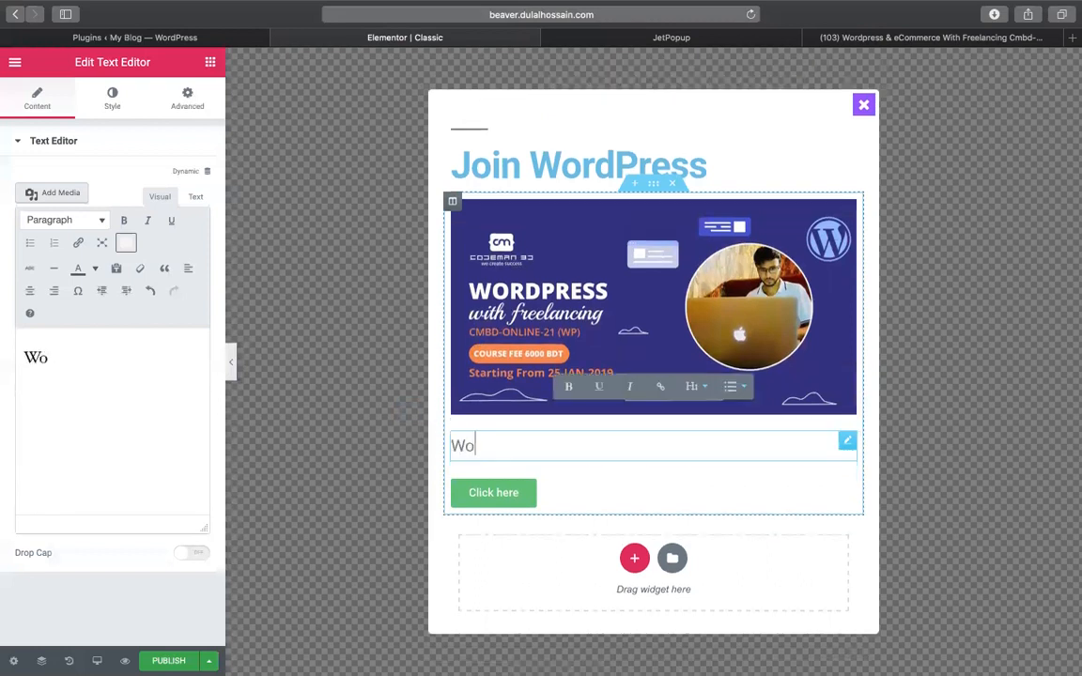
{"action": "type", "text": "rdPress"}
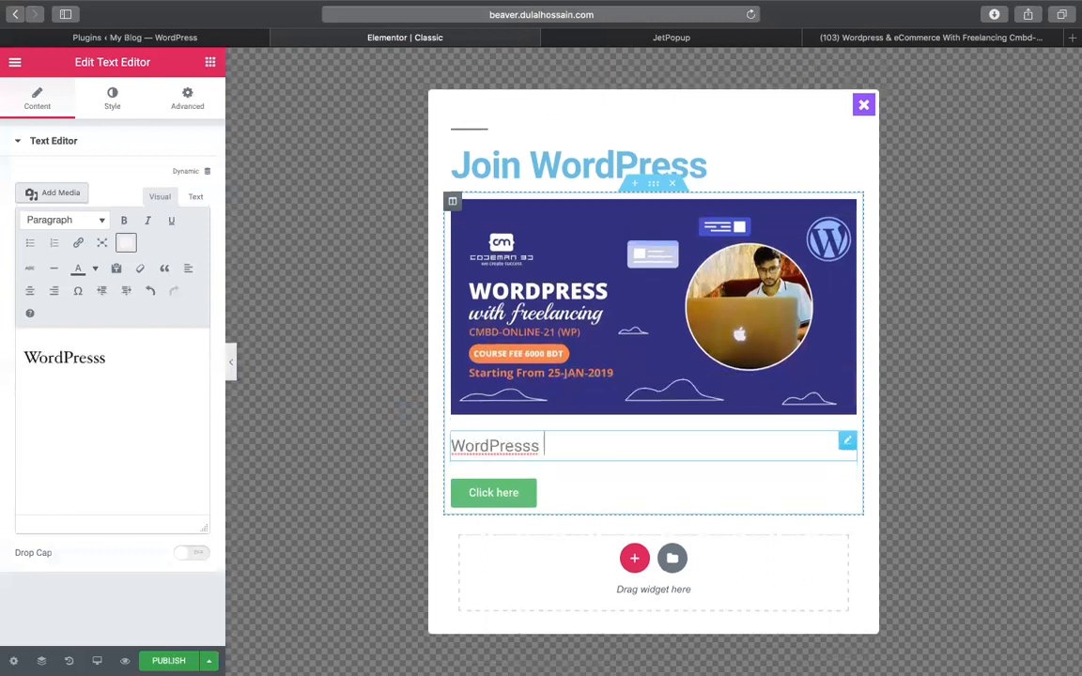
{"action": "type", "text": " & eC"}
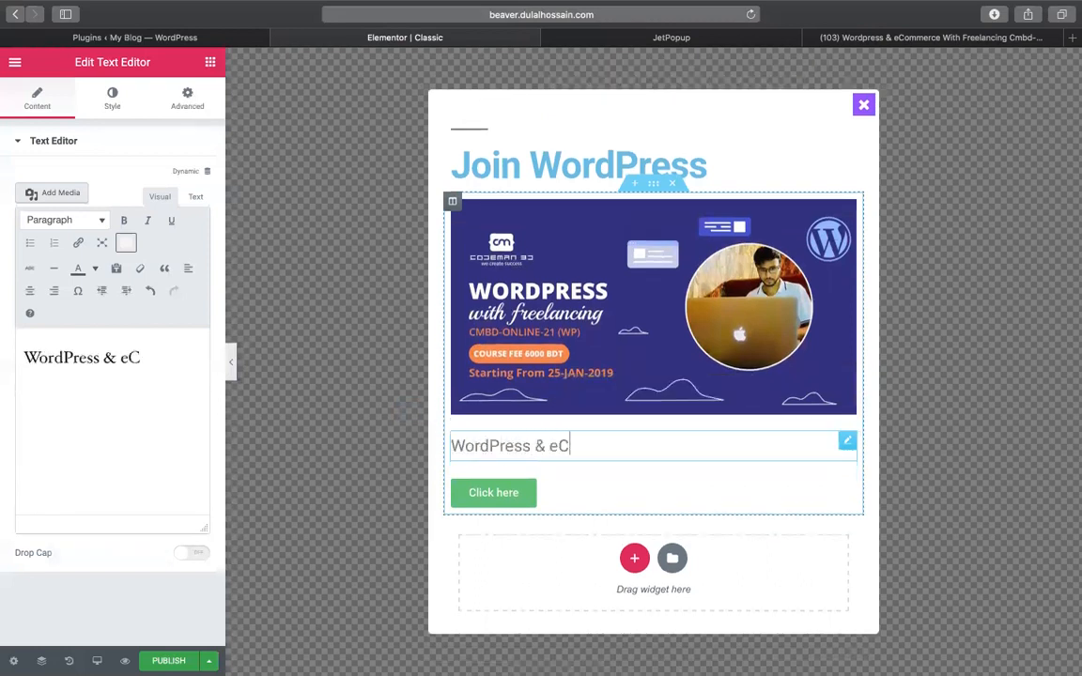
{"action": "type", "text": "ommerce"}
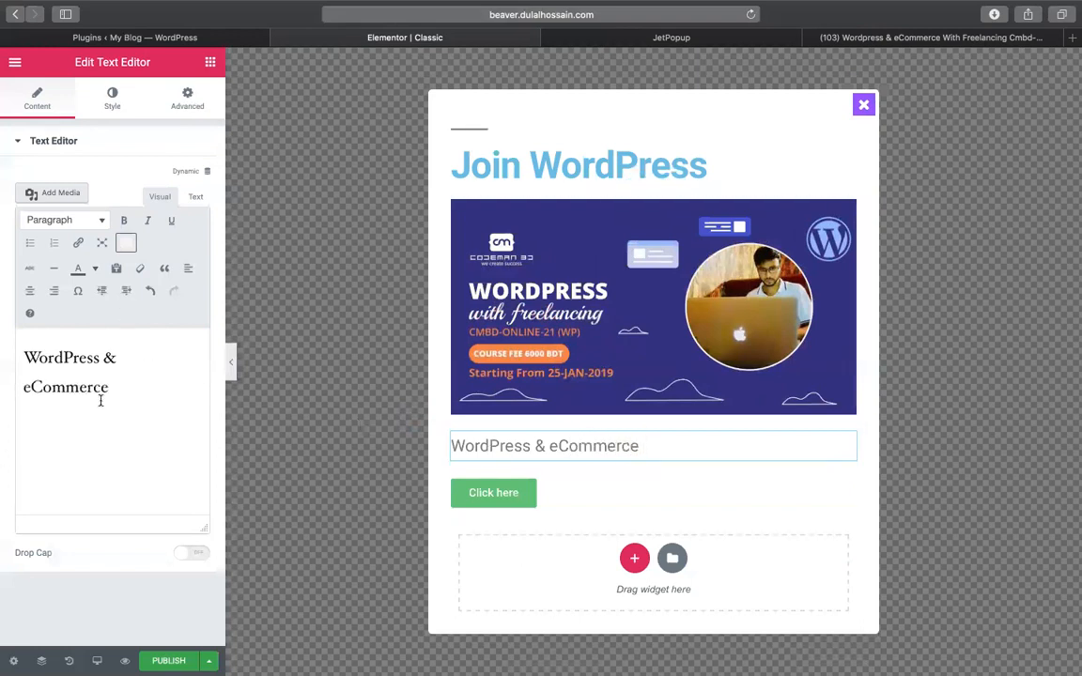
{"action": "left_click", "coordinate": [134, 392]}
{"action": "key", "text": "Return"}
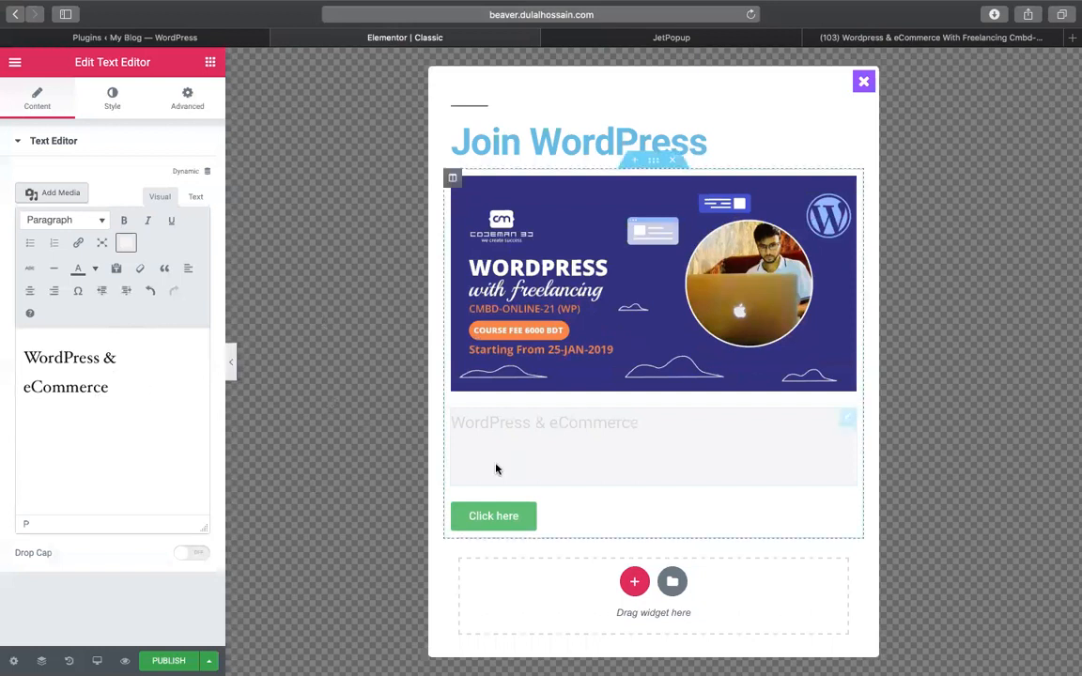
{"action": "type", "text": "bfjasdf"}
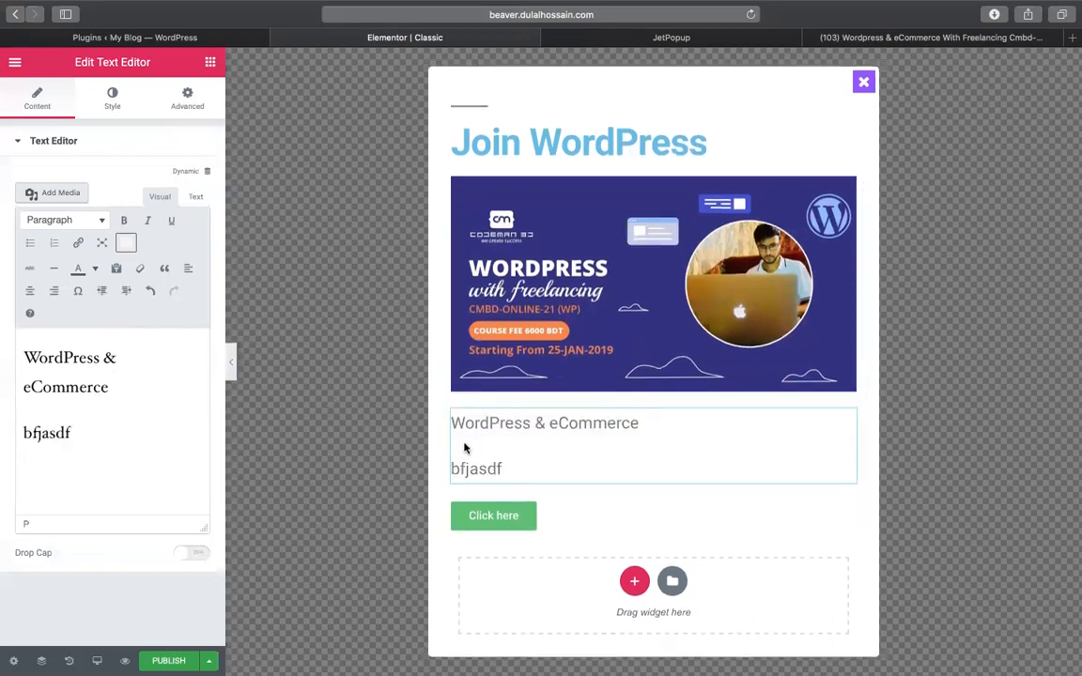
{"action": "key", "text": "BackSpace"}
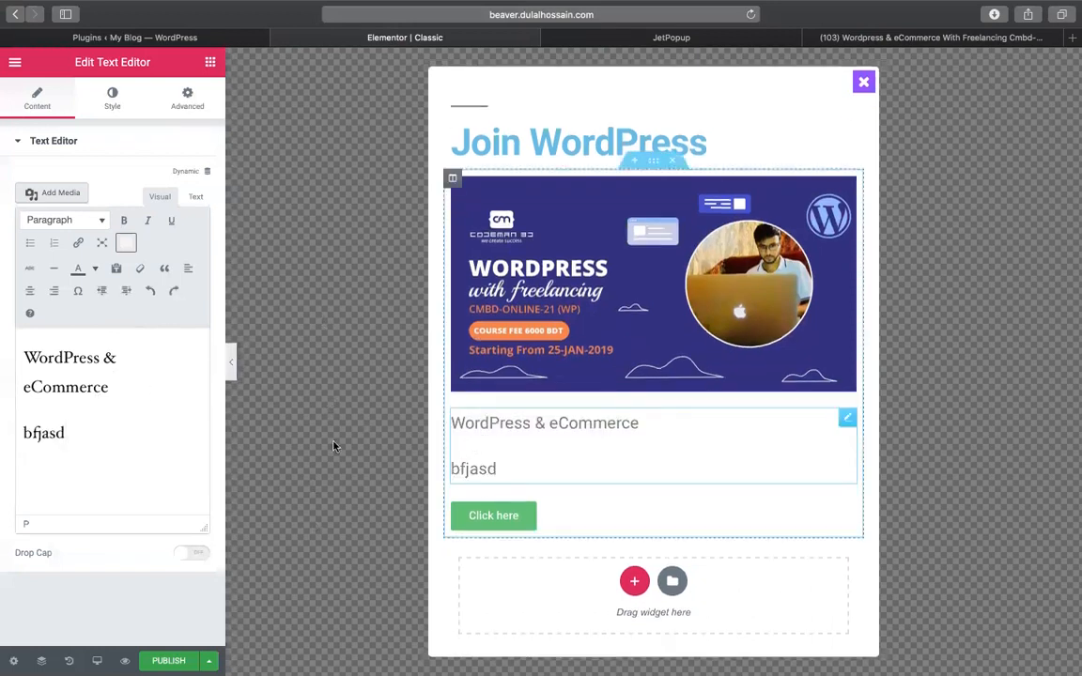
{"action": "key", "text": "BackSpace"}
{"action": "key", "text": "BackSpace"}
{"action": "key", "text": "BackSpace"}
{"action": "key", "text": "BackSpace"}
{"action": "key", "text": "BackSpace"}
{"action": "key", "text": "BackSpace"}
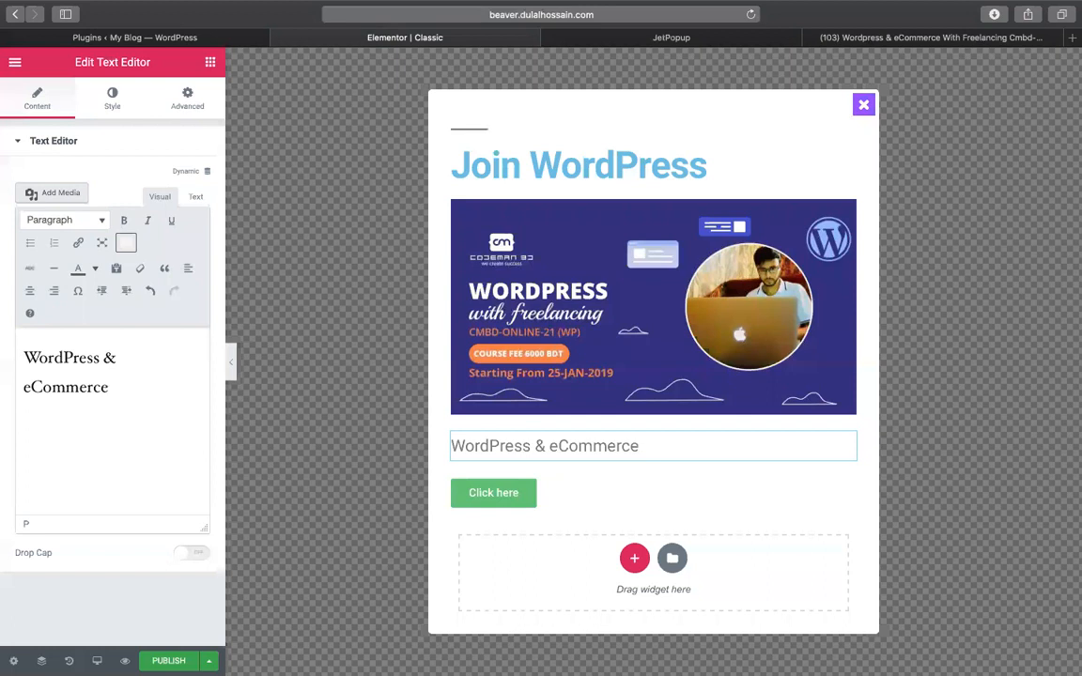
Add a second line "Freelancing + Fiverr + Upwork" directly below "WordPress & eCommerce" without starting a new paragraph.
{"action": "key", "text": "Return"}
{"action": "type", "text": "ekfjhaslkf"}
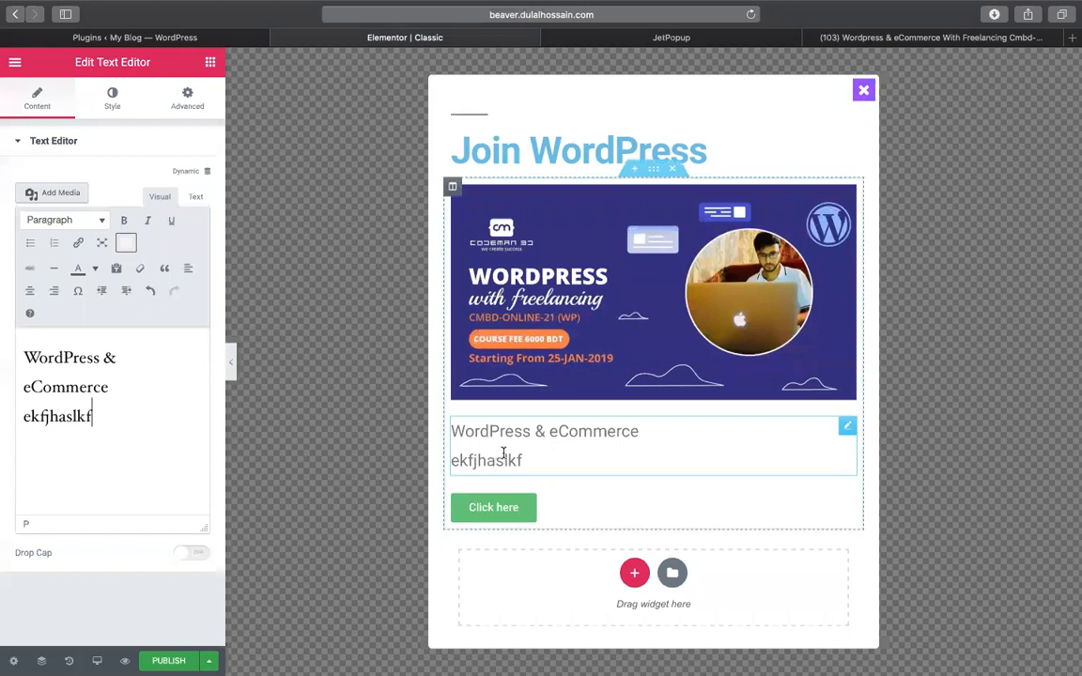
{"action": "right_click", "coordinate": [130, 415]}
{"action": "left_click", "coordinate": [29, 417]}
{"action": "type", "text": "F"}
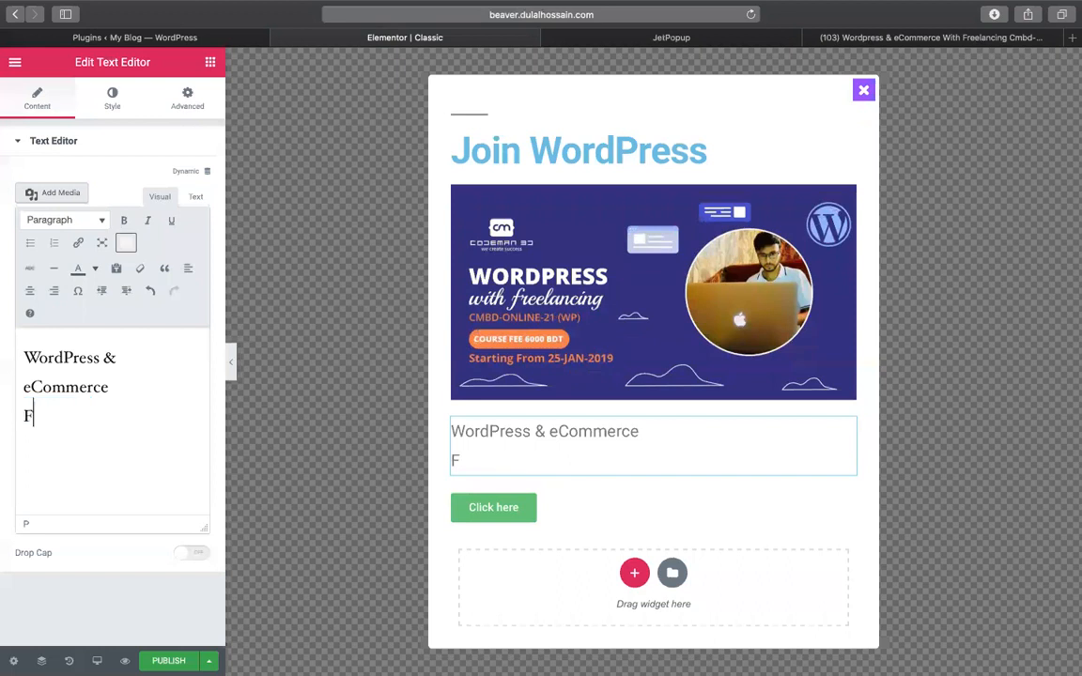
{"action": "type", "text": "reelancing "}
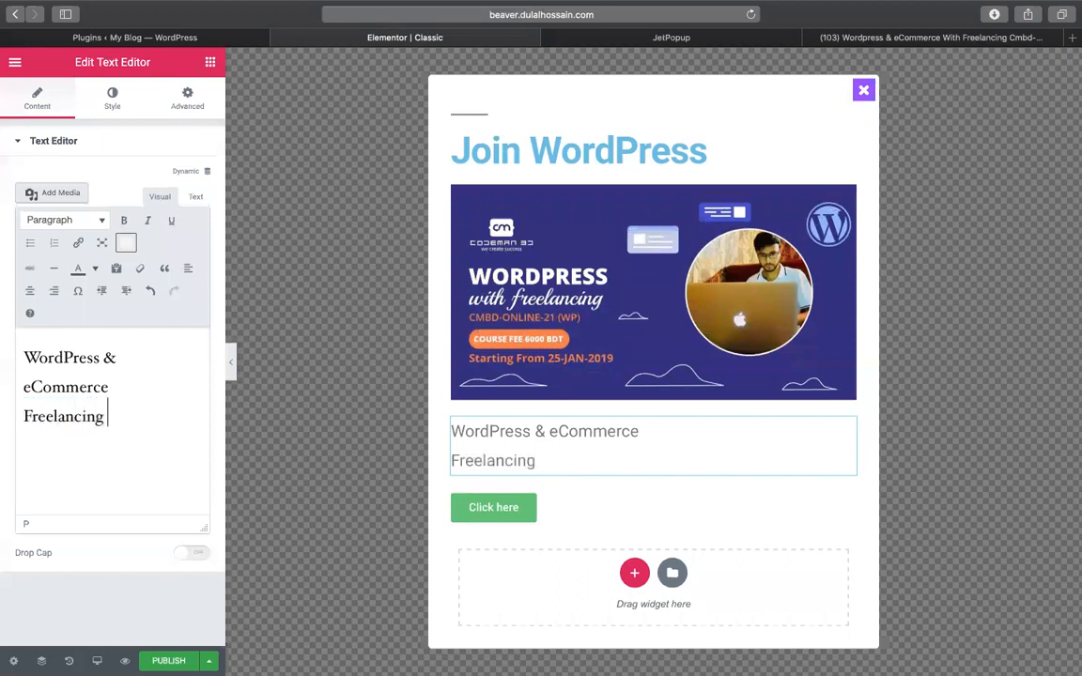
{"action": "type", "text": "+ Fiverr "}
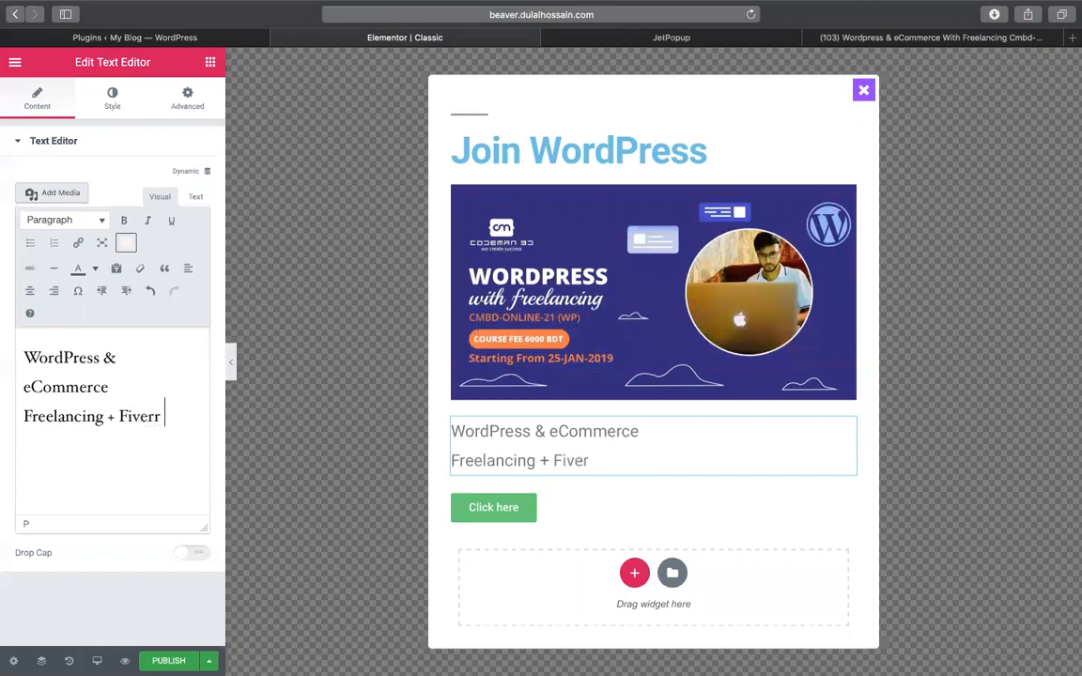
{"action": "type", "text": "+ Upwork"}
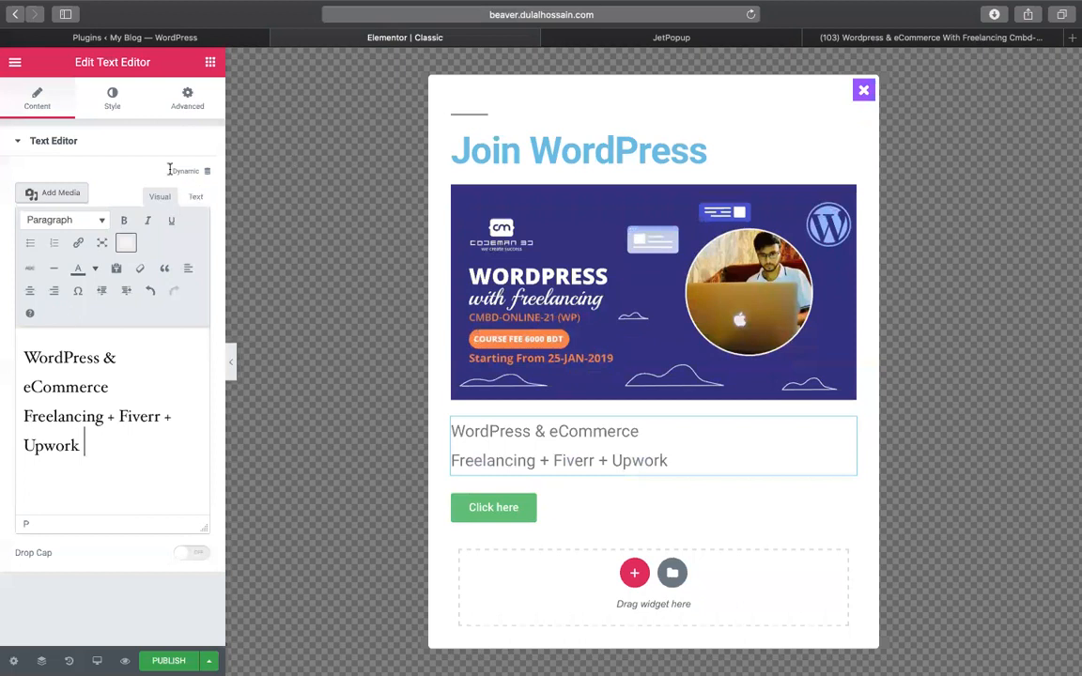
Set the text color of the two-line paragraph to the blue preset #4054b2.
{"action": "left_click", "coordinate": [112, 98]}
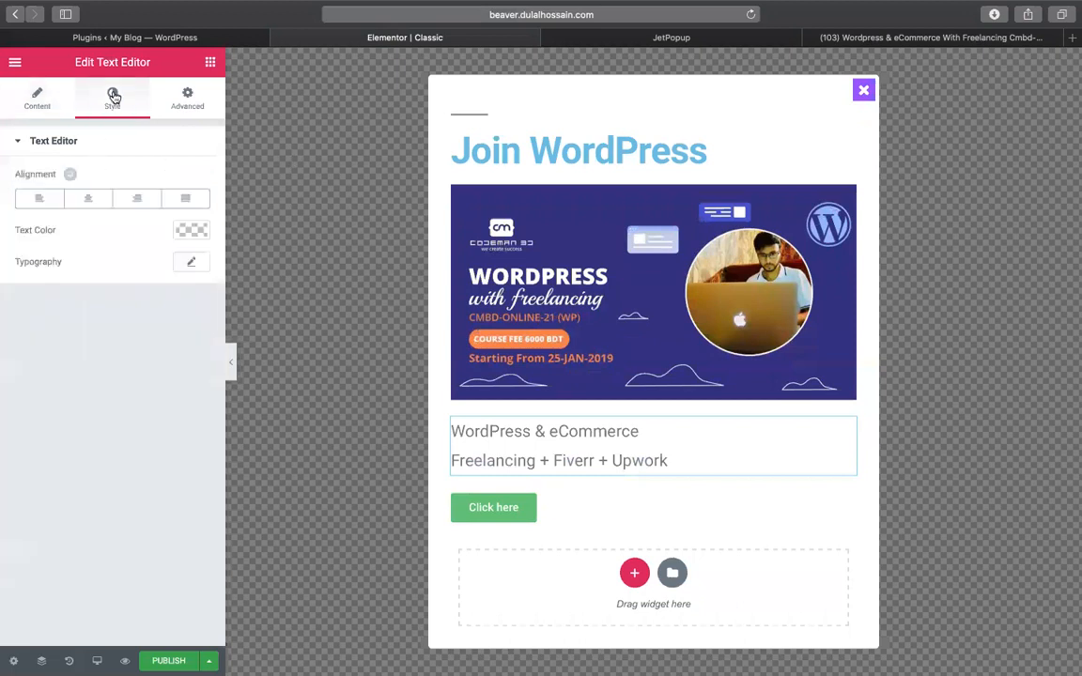
{"action": "left_click", "coordinate": [196, 229]}
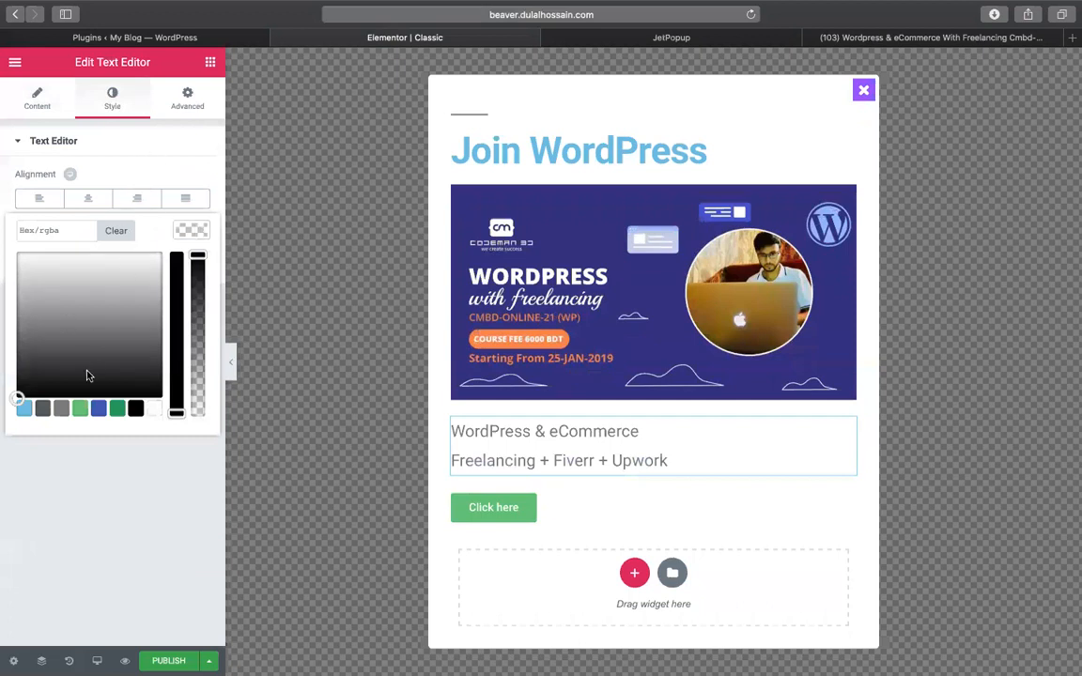
{"action": "left_click", "coordinate": [102, 409]}
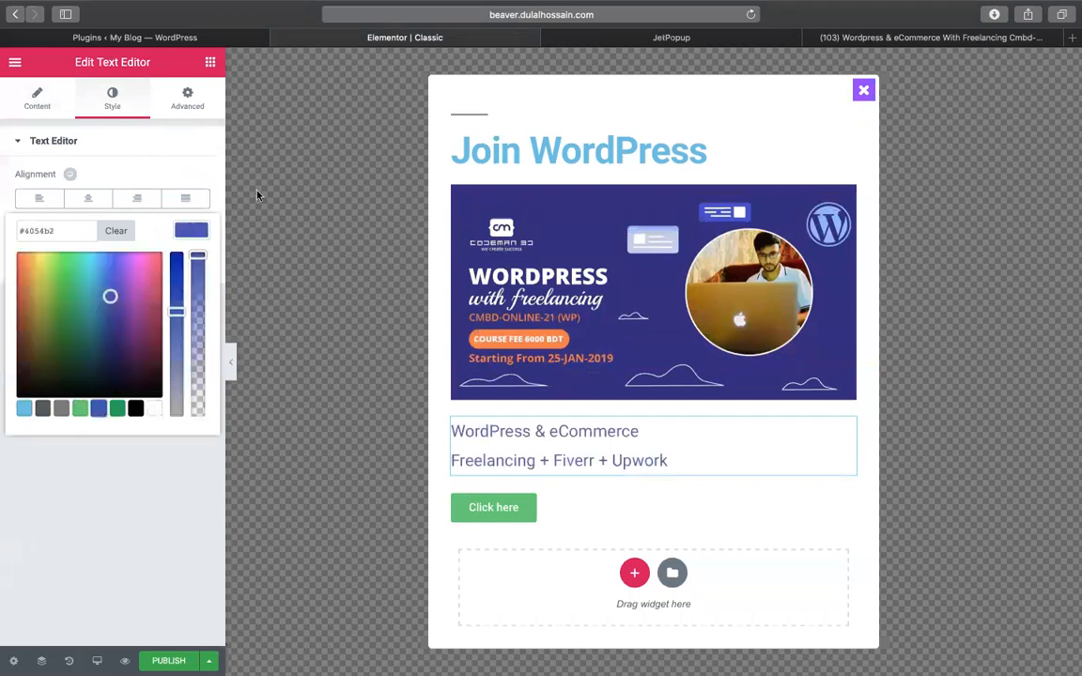
{"action": "left_click", "coordinate": [145, 137]}
Set the text widget's normal background to the classic type.
{"action": "left_click", "coordinate": [187, 98]}
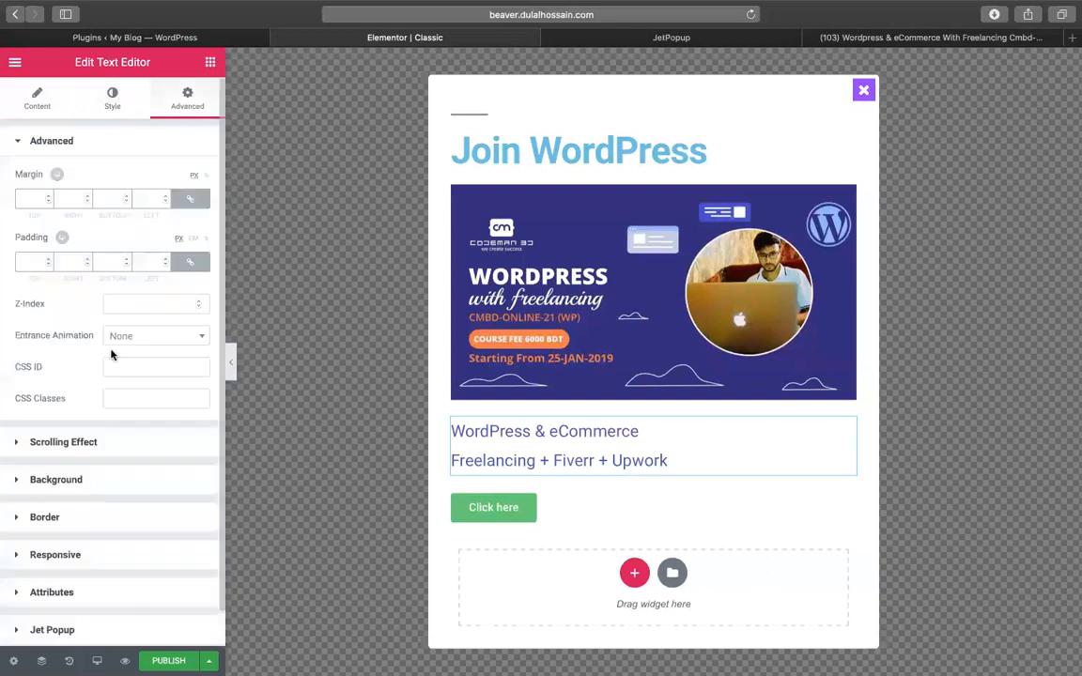
{"action": "scroll", "coordinate": [63, 444], "scroll_direction": "down", "scroll_amount": 2}
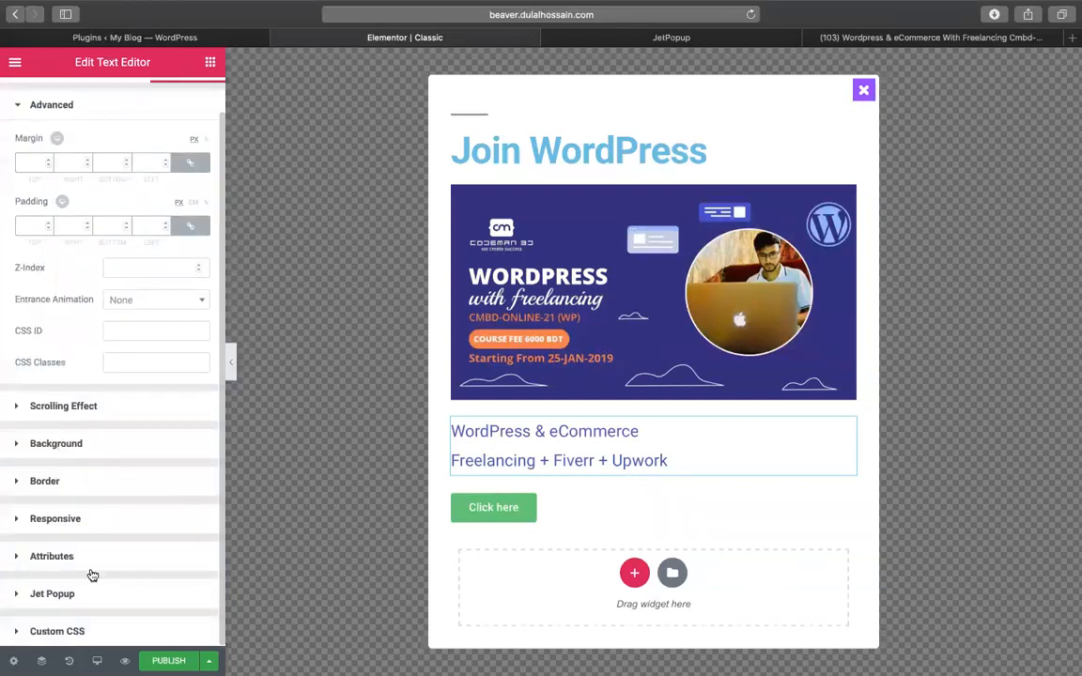
{"action": "left_click", "coordinate": [132, 447]}
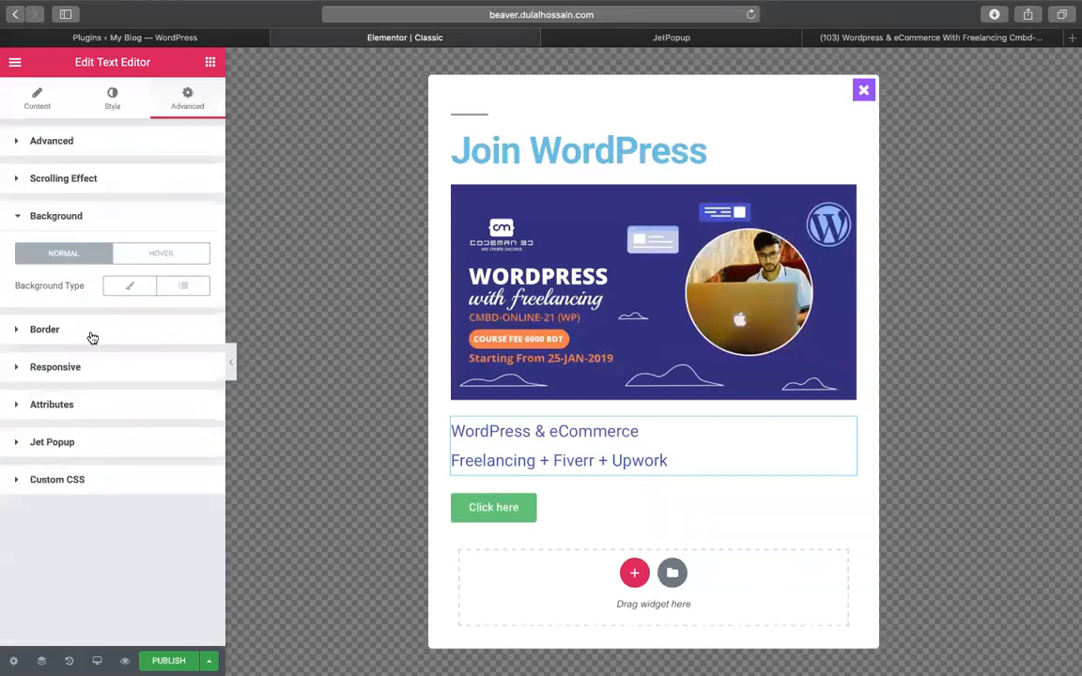
{"action": "left_click", "coordinate": [107, 329]}
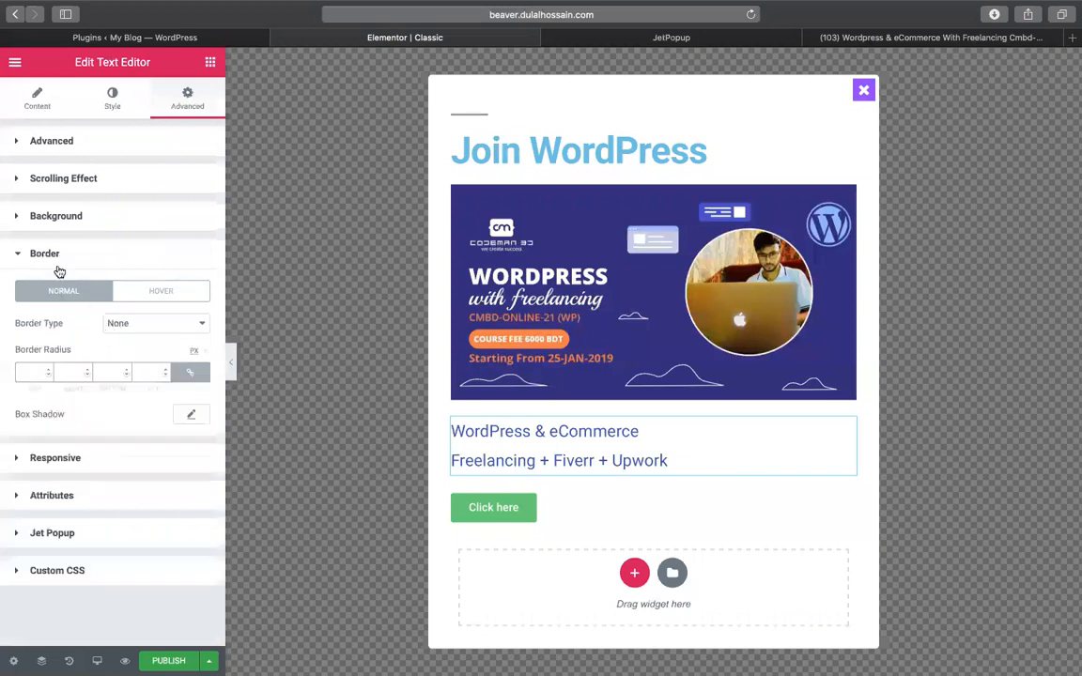
{"action": "left_click", "coordinate": [121, 217]}
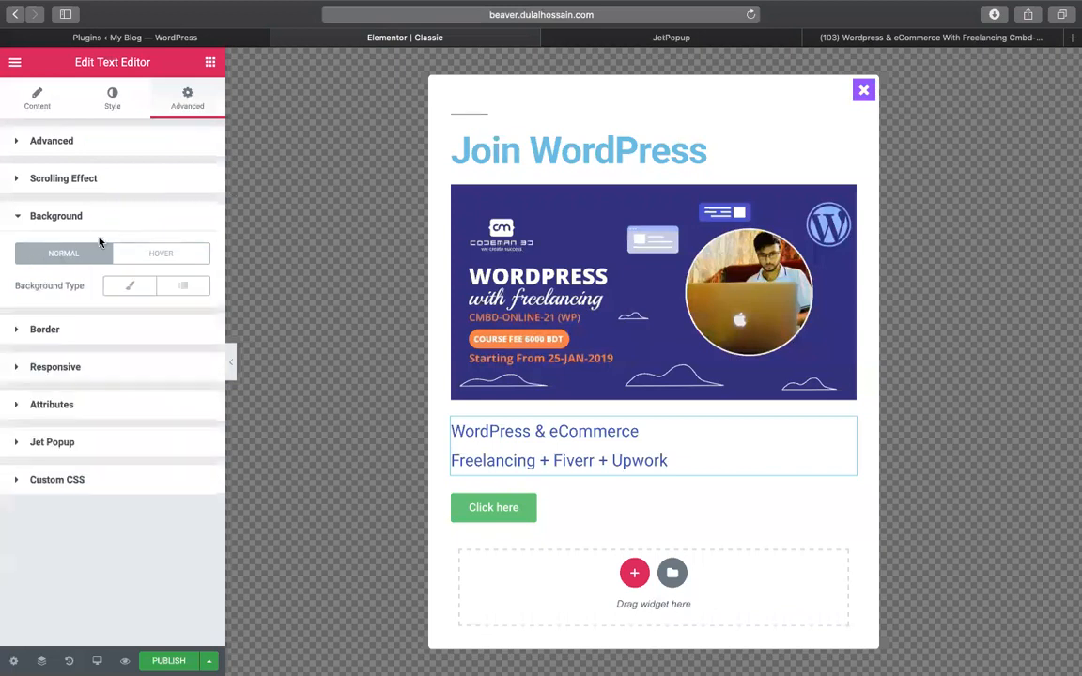
{"action": "left_click", "coordinate": [127, 283]}
Try several background colors for the course text widget and settle on light blue #4abad6.
{"action": "left_click", "coordinate": [189, 320]}
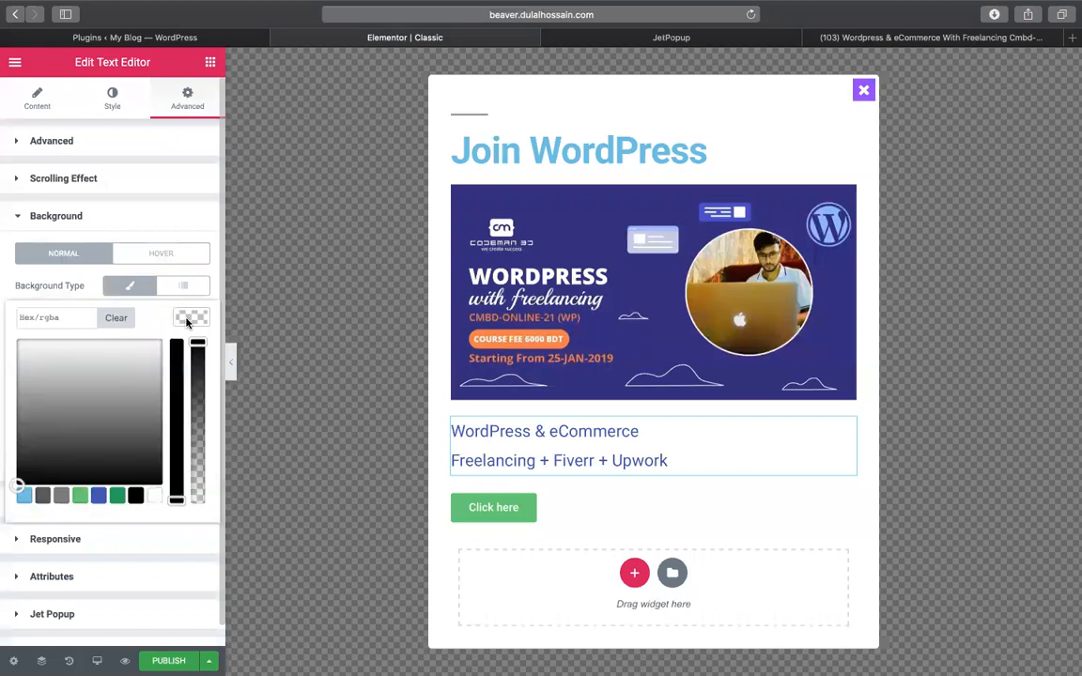
{"action": "left_click", "coordinate": [20, 433]}
{"action": "scroll", "coordinate": [138, 272], "scroll_direction": "down", "scroll_amount": 1}
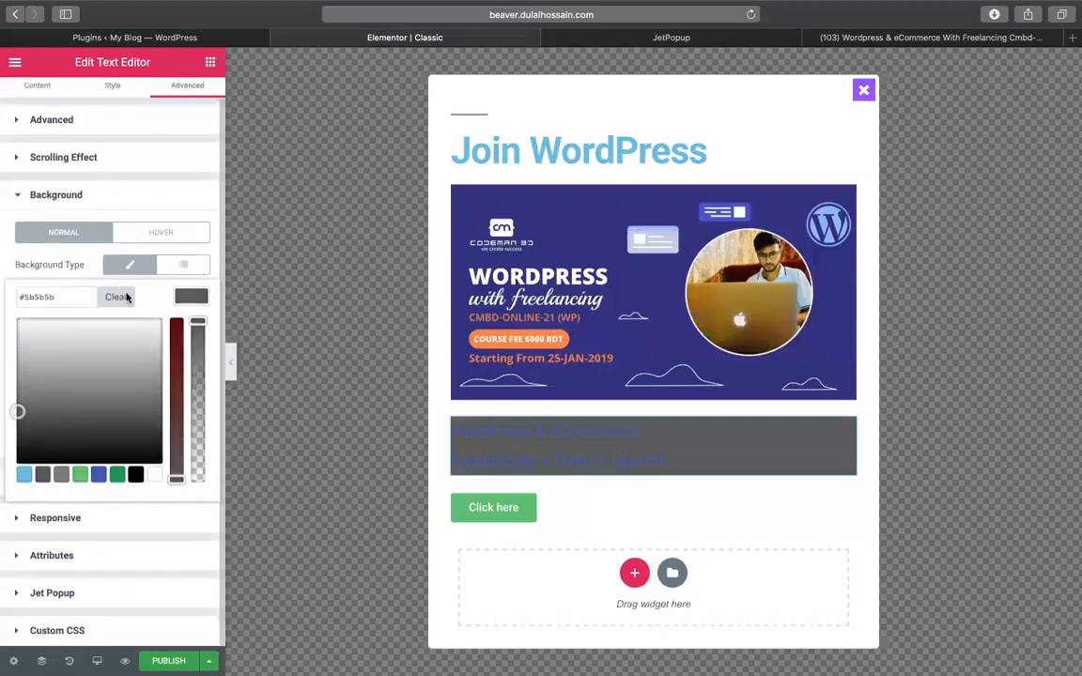
{"action": "left_click", "coordinate": [98, 474]}
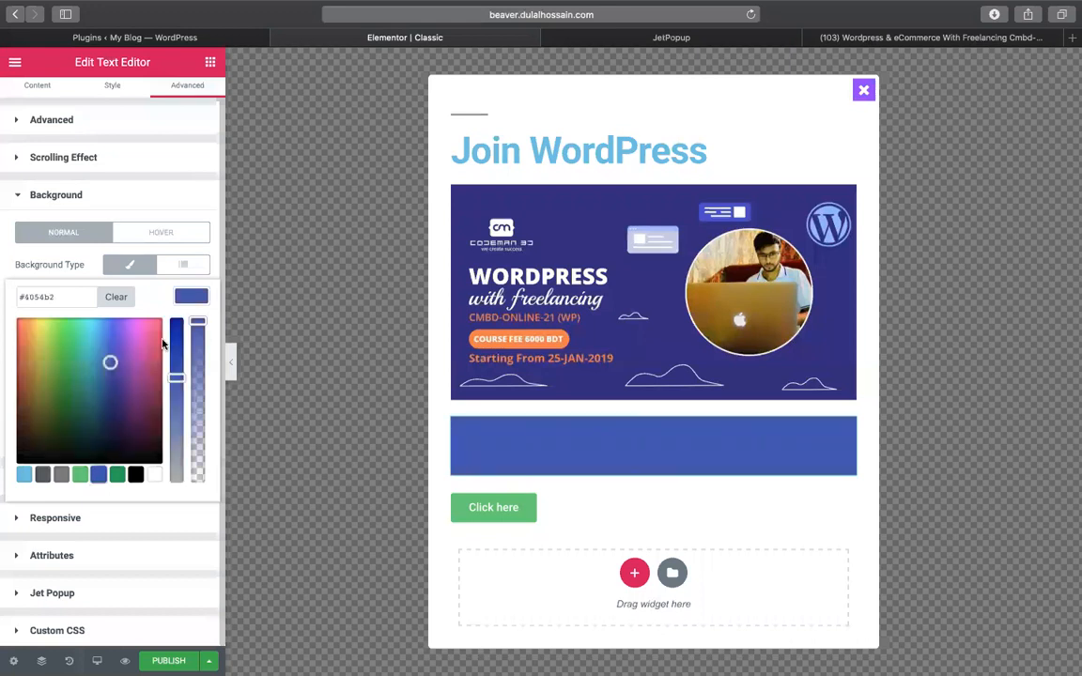
{"action": "left_click", "coordinate": [93, 416]}
{"action": "left_click", "coordinate": [33, 373]}
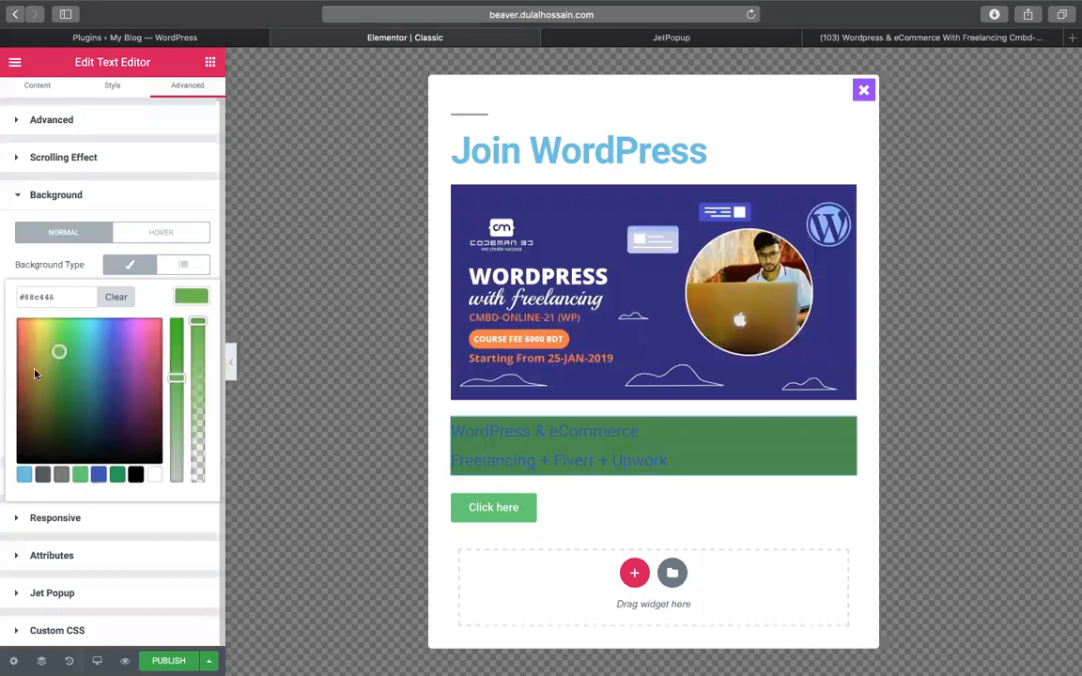
{"action": "left_click", "coordinate": [95, 344]}
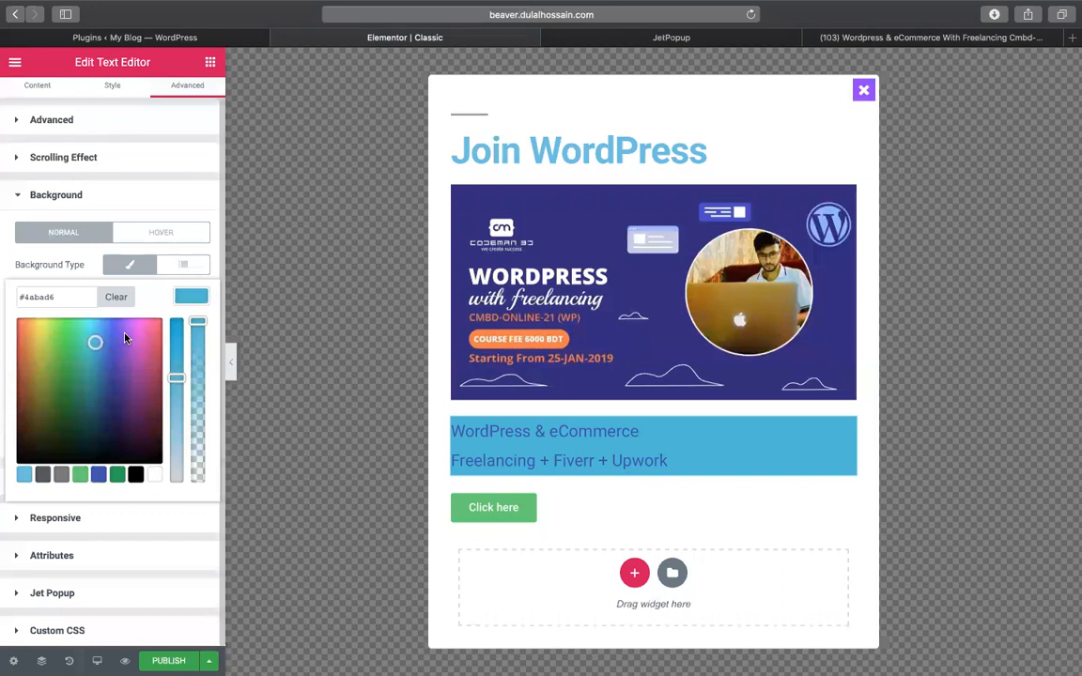
{"action": "left_click", "coordinate": [131, 193]}
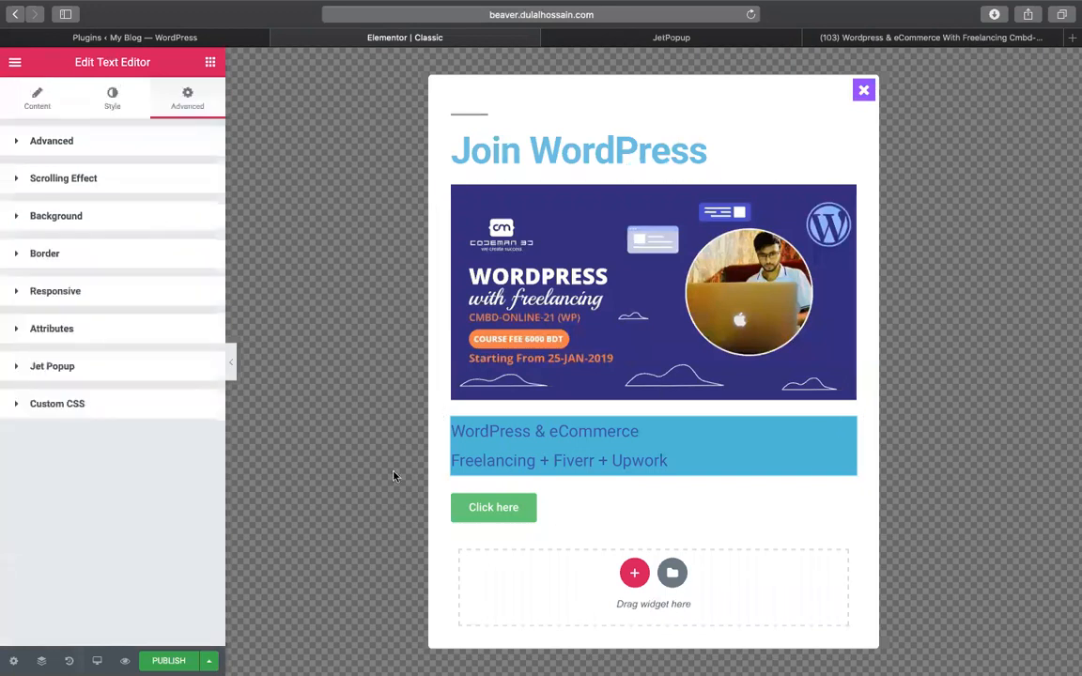
Set the course text widget's padding to 10 px on all four sides.
{"action": "left_click", "coordinate": [56, 140]}
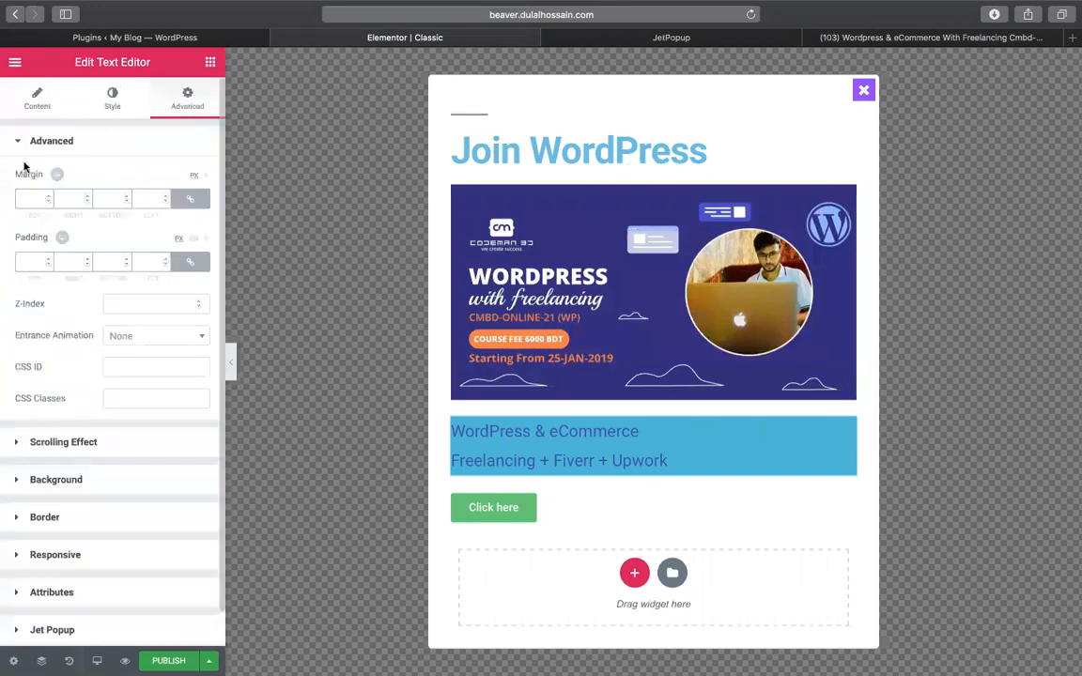
{"action": "left_click", "coordinate": [31, 261]}
{"action": "type", "text": "30"}
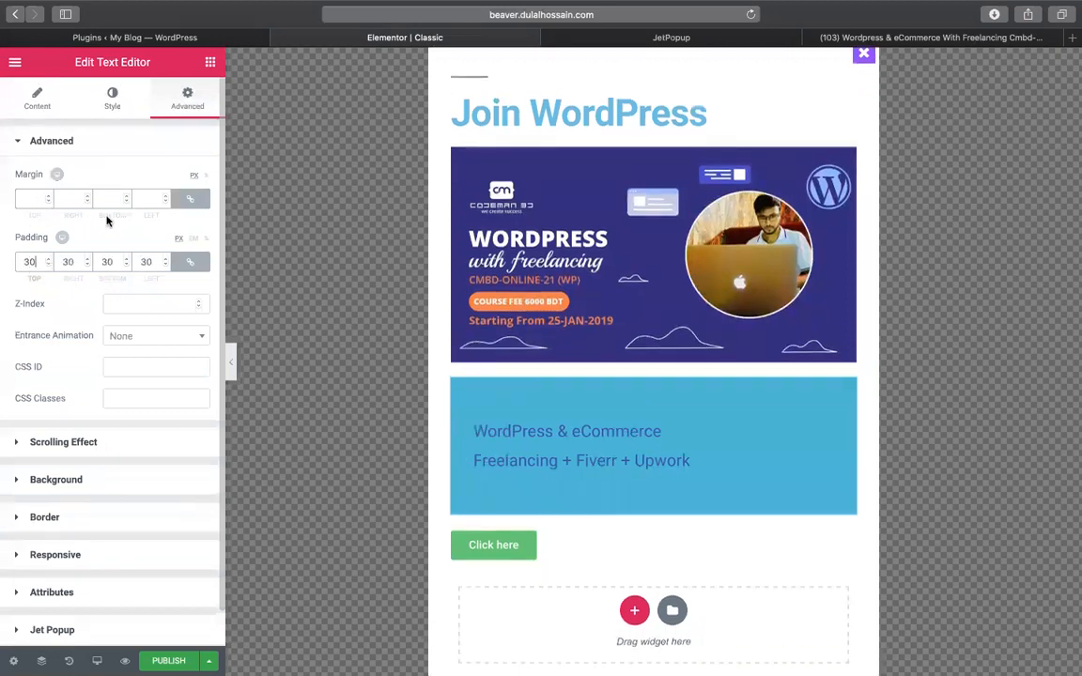
{"action": "key", "text": "BackSpace"}
{"action": "key", "text": "BackSpace"}
{"action": "type", "text": "10"}
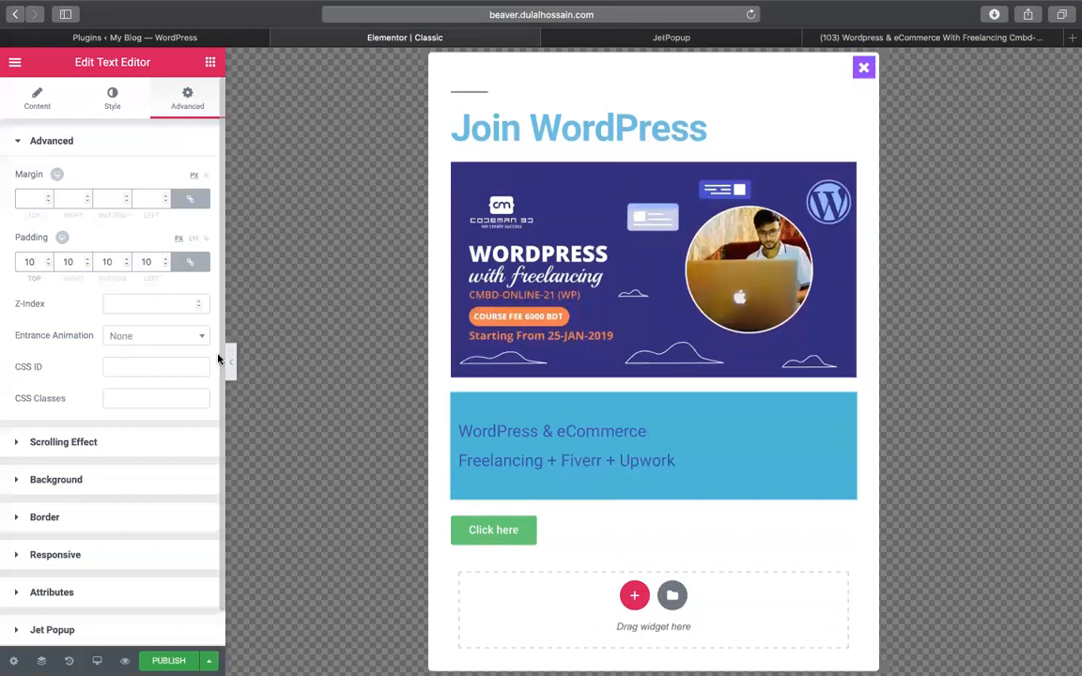
Center-align the two-line course text and the "Join WordPress" heading.
{"action": "left_click", "coordinate": [109, 100]}
{"action": "left_click", "coordinate": [88, 200]}
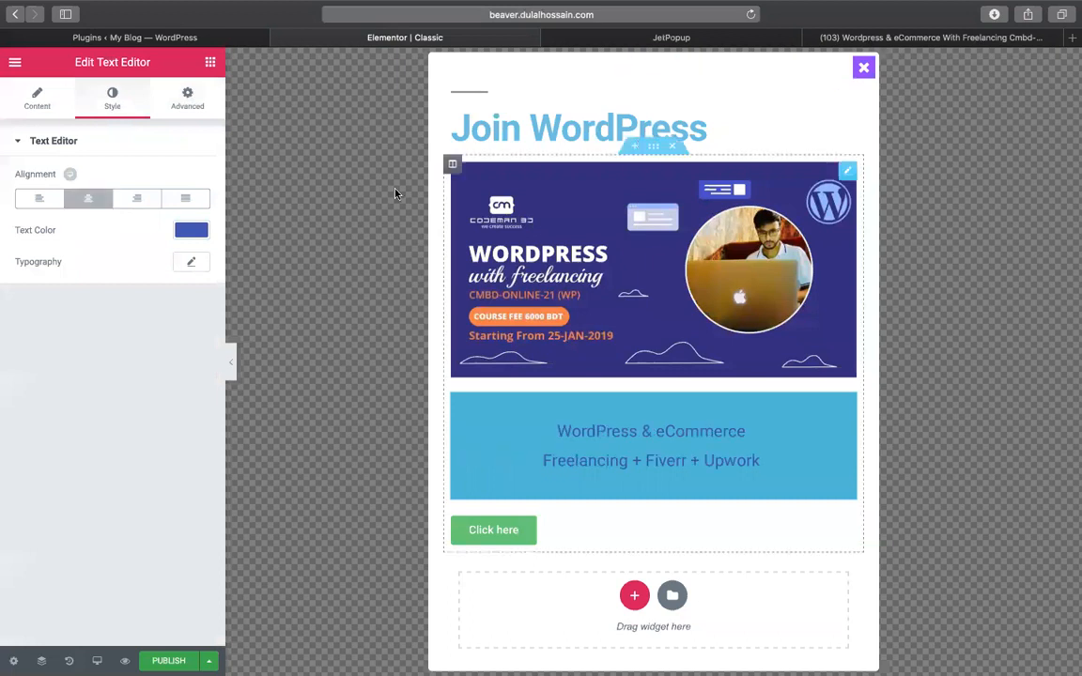
{"action": "left_click", "coordinate": [622, 115]}
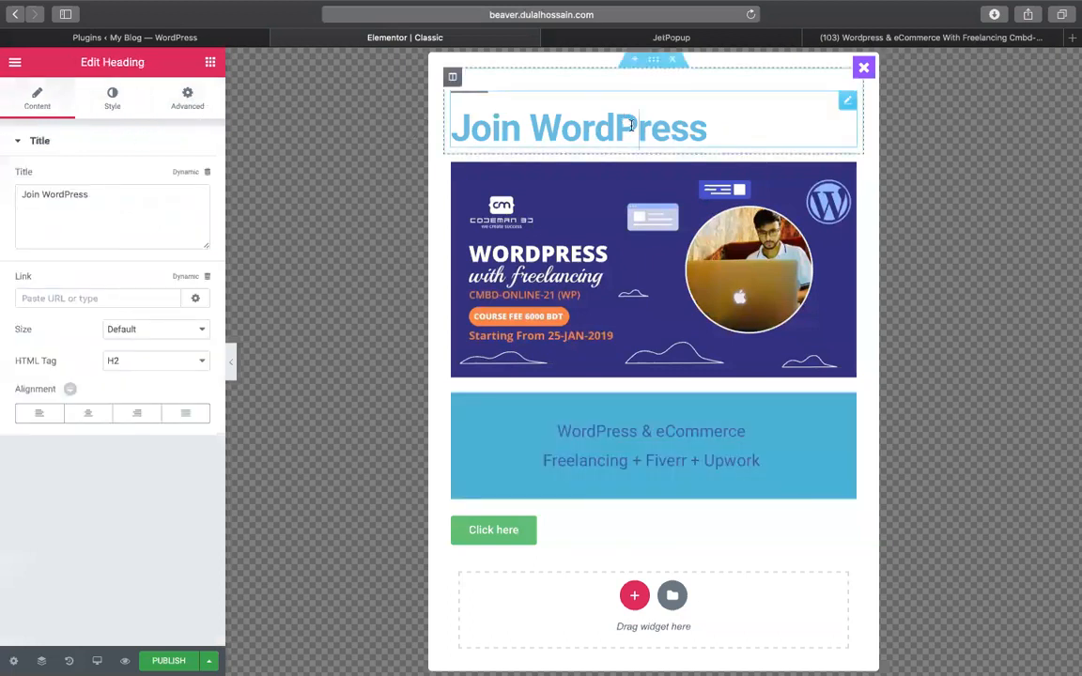
{"action": "triple_click", "coordinate": [103, 203]}
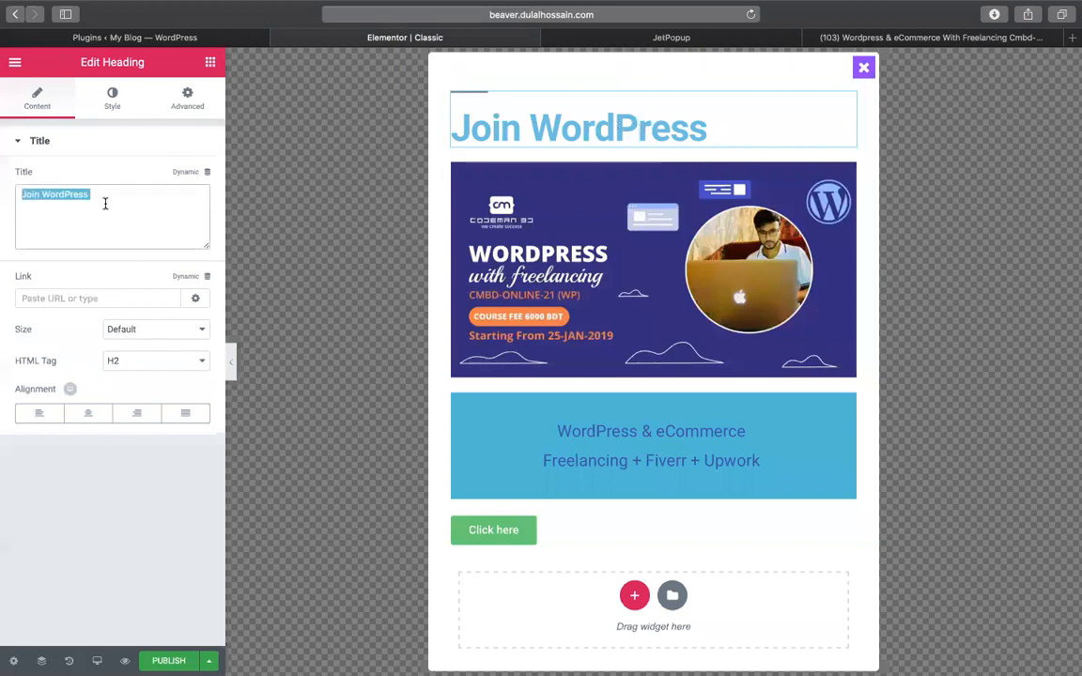
{"action": "left_click", "coordinate": [88, 414]}
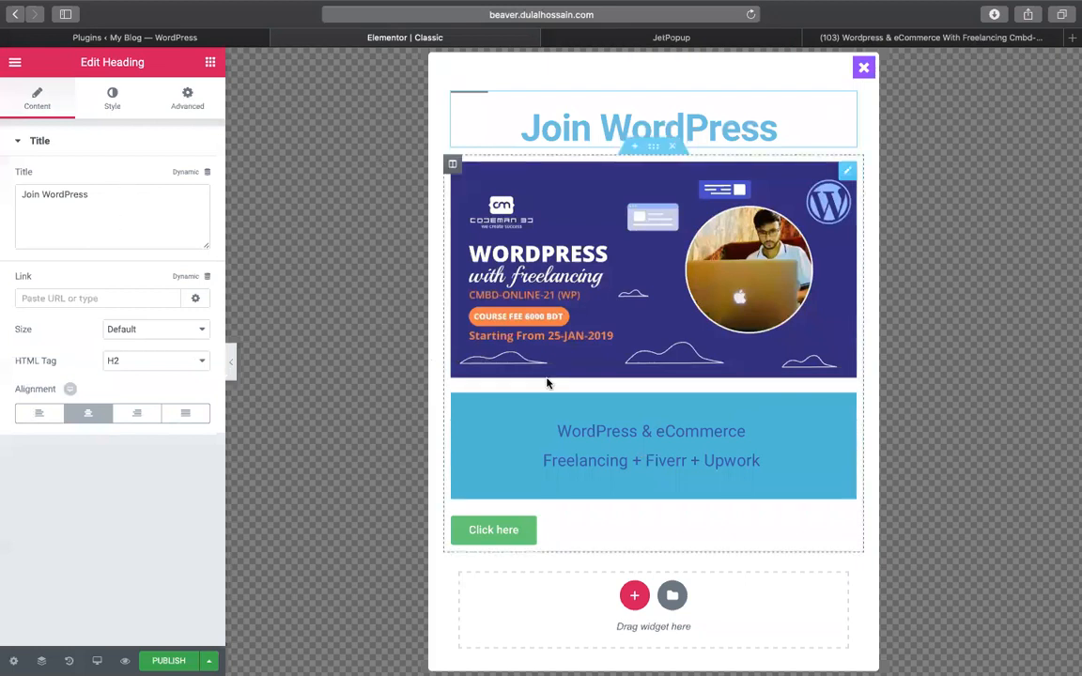
Change the type of the "Click here" button to Info.
{"action": "left_click", "coordinate": [493, 529]}
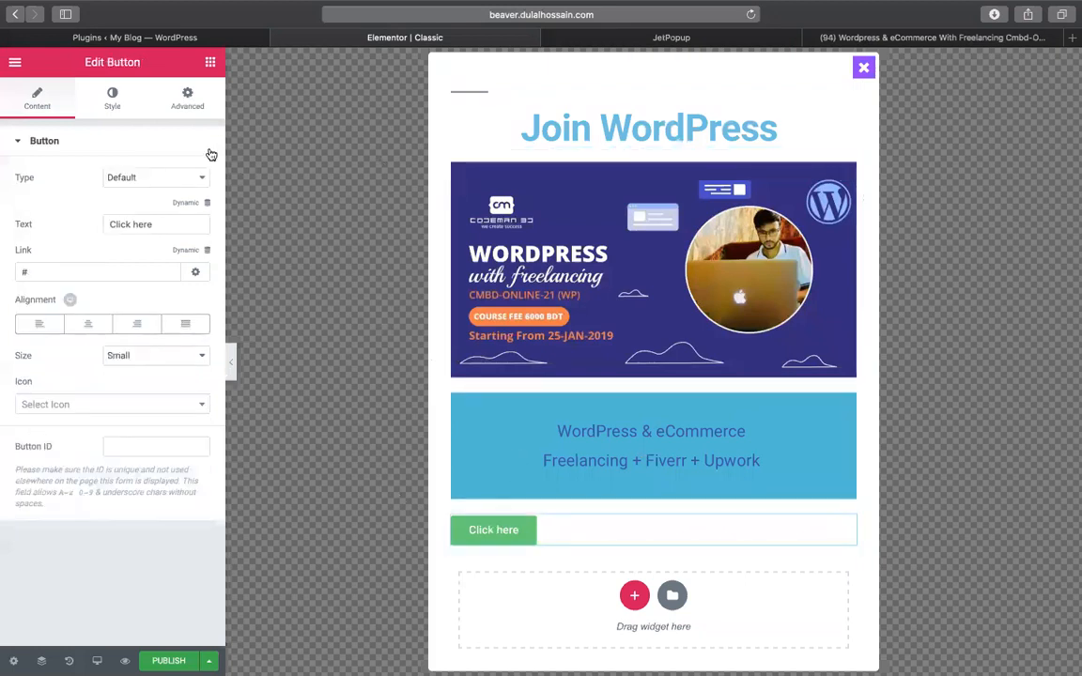
{"action": "left_click", "coordinate": [131, 179]}
{"action": "left_click", "coordinate": [141, 191]}
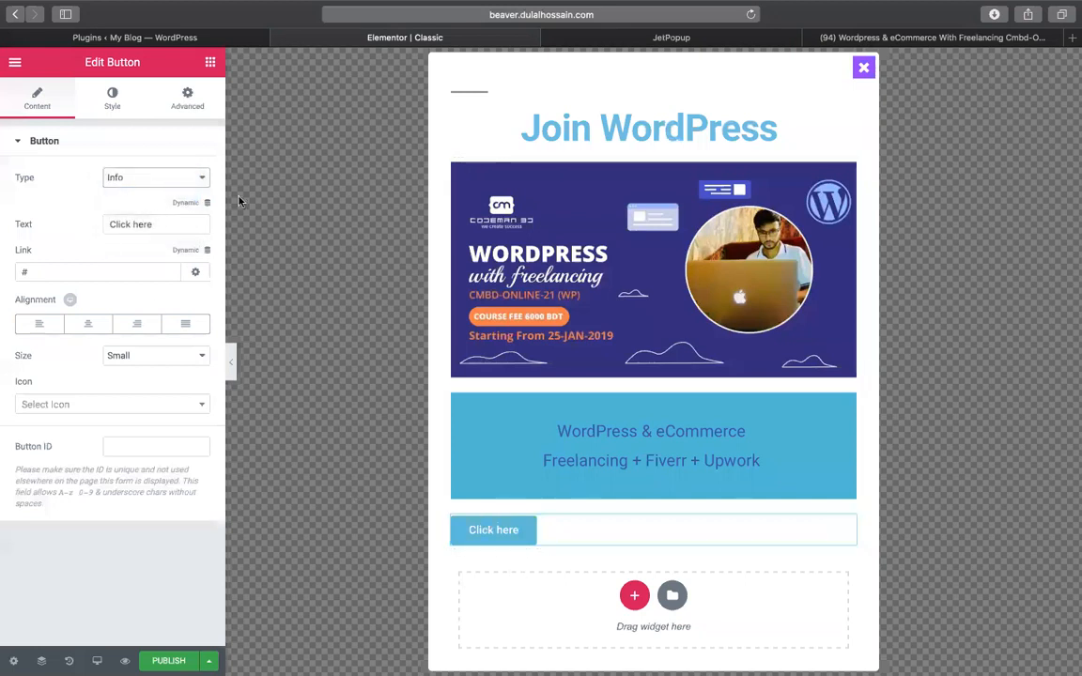
Change the button's text to "Join Now" and center the button.
{"action": "left_click", "coordinate": [138, 218]}
{"action": "triple_click", "coordinate": [138, 222]}
{"action": "type", "text": "Join "}
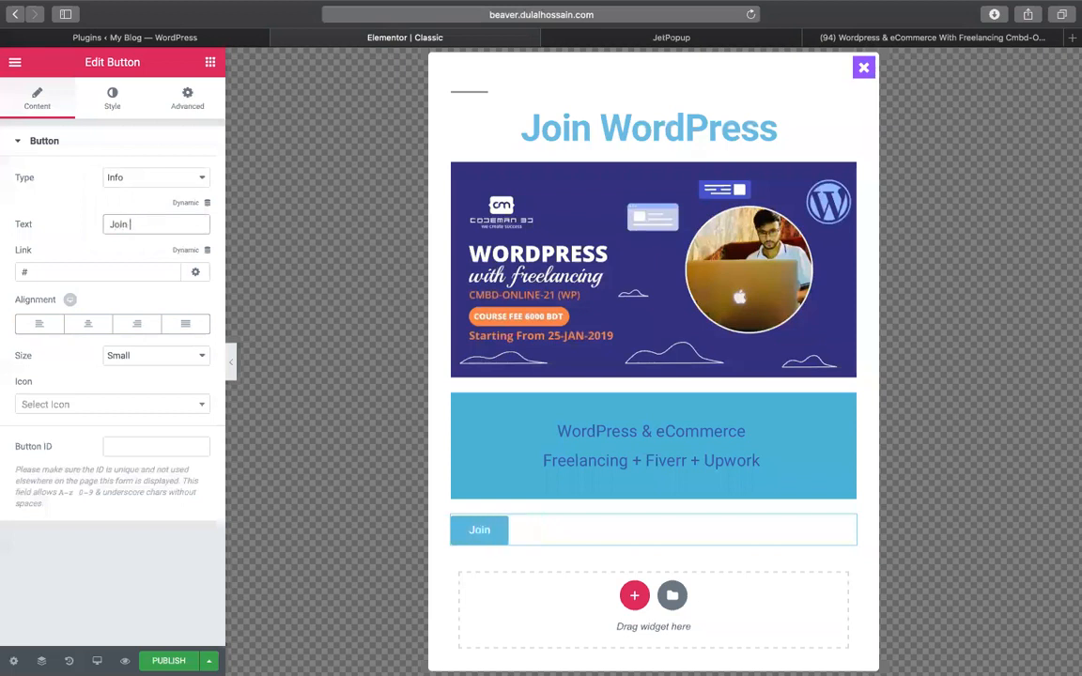
{"action": "type", "text": "Now"}
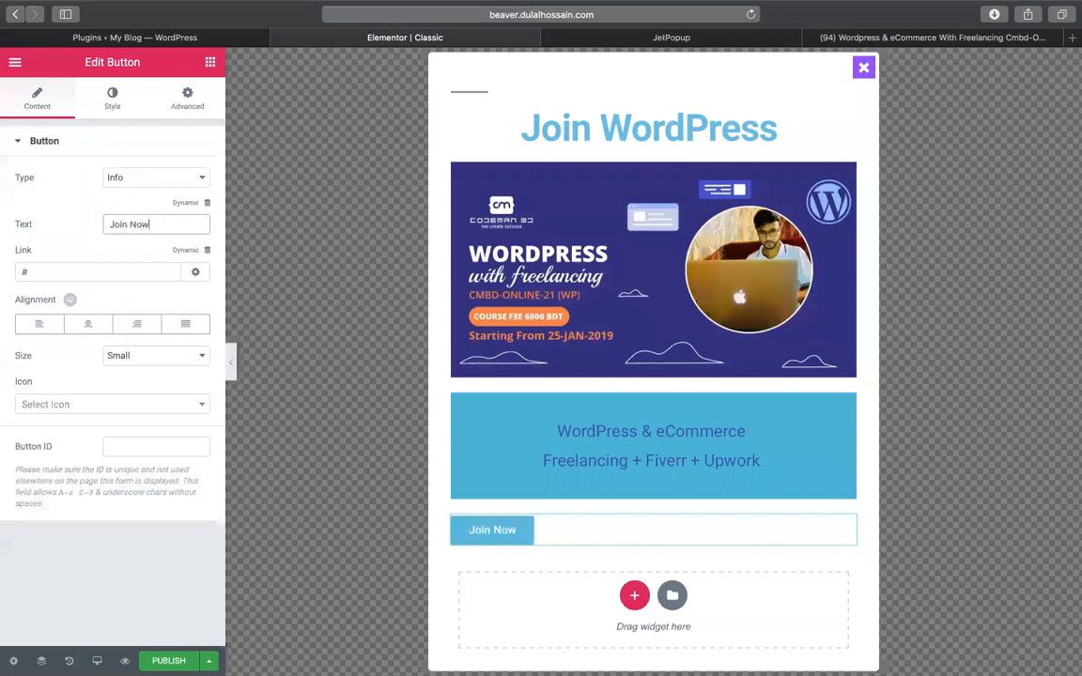
{"action": "left_click", "coordinate": [88, 324]}
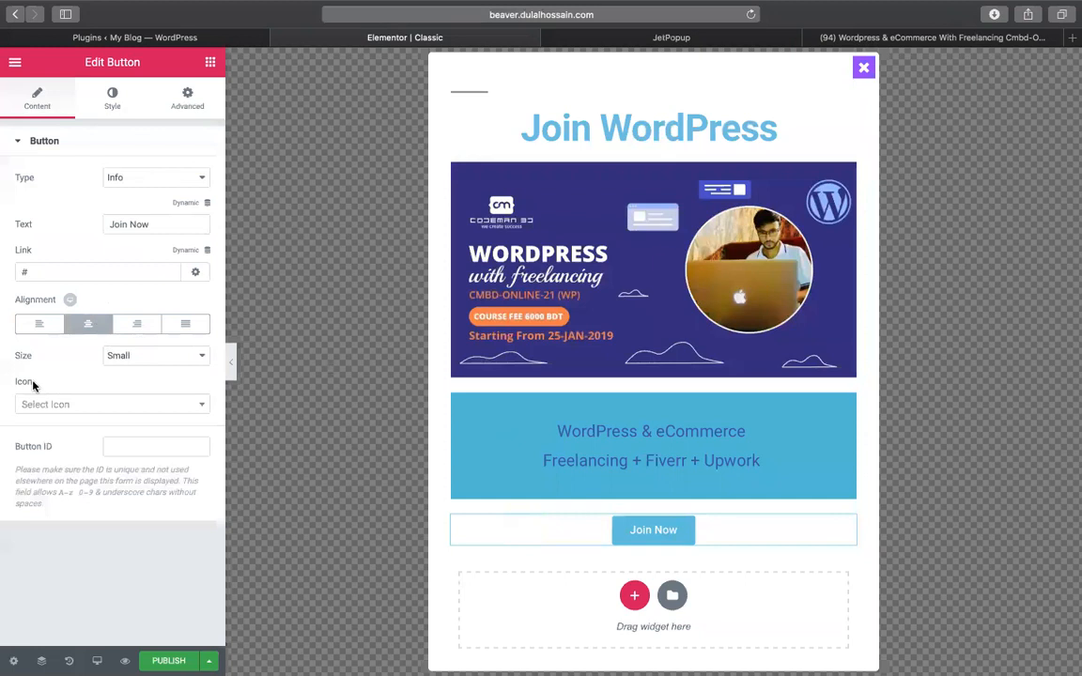
Give the Join Now button the address-book-o icon with a spacing of 16 and set its size to Medium.
{"action": "left_click", "coordinate": [153, 355]}
{"action": "left_click", "coordinate": [127, 283]}
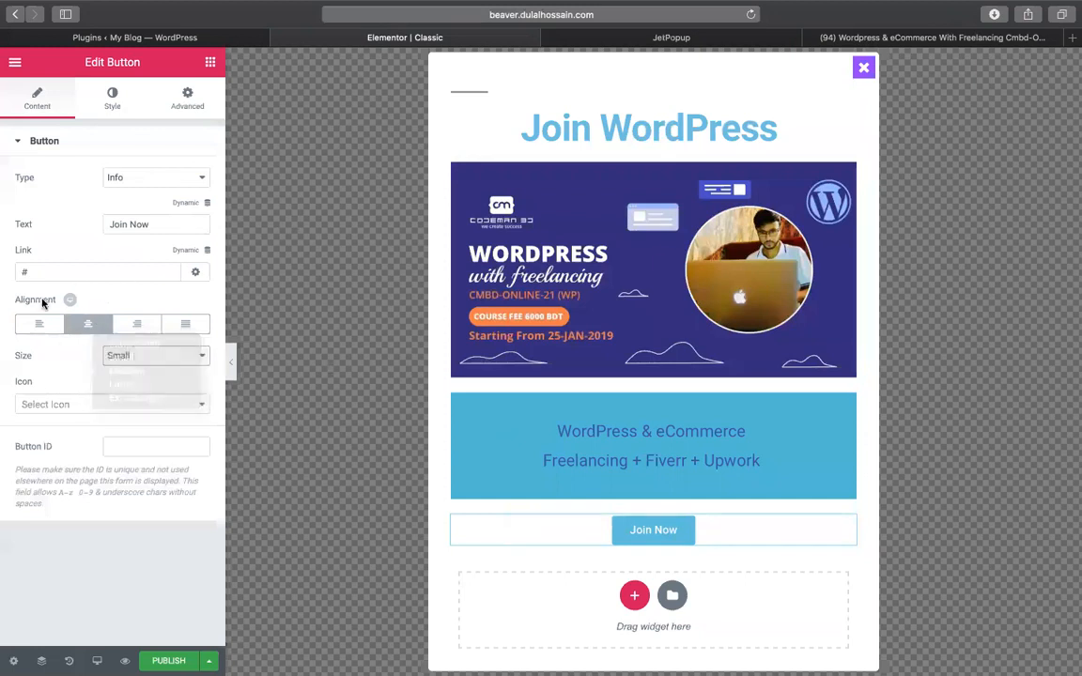
{"action": "left_click", "coordinate": [89, 407]}
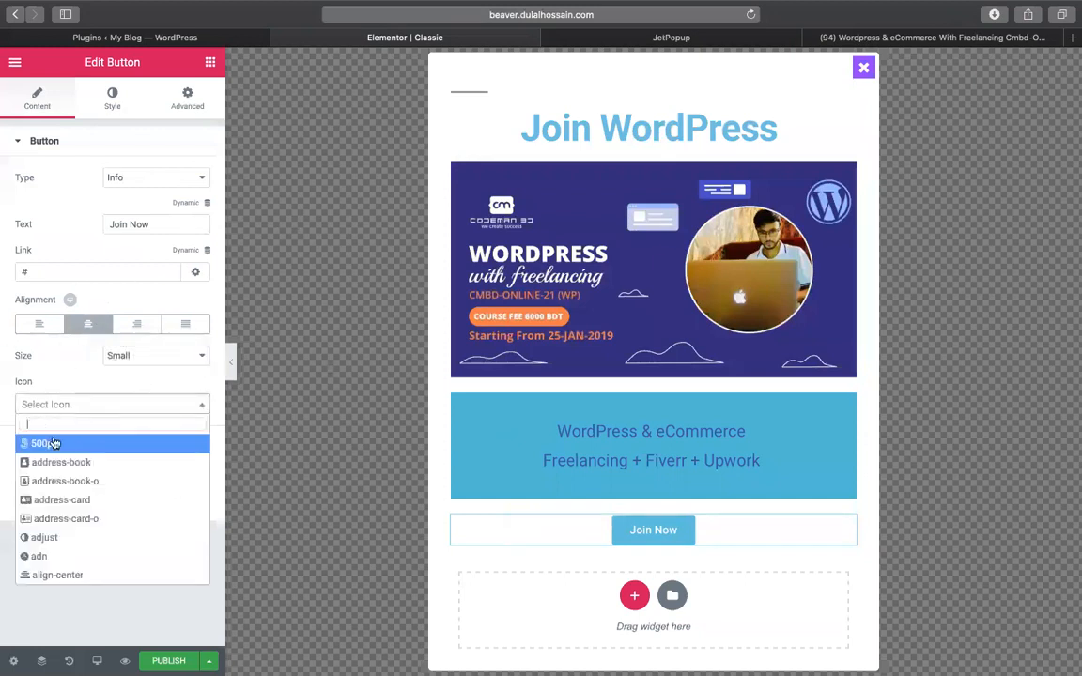
{"action": "left_click", "coordinate": [44, 476]}
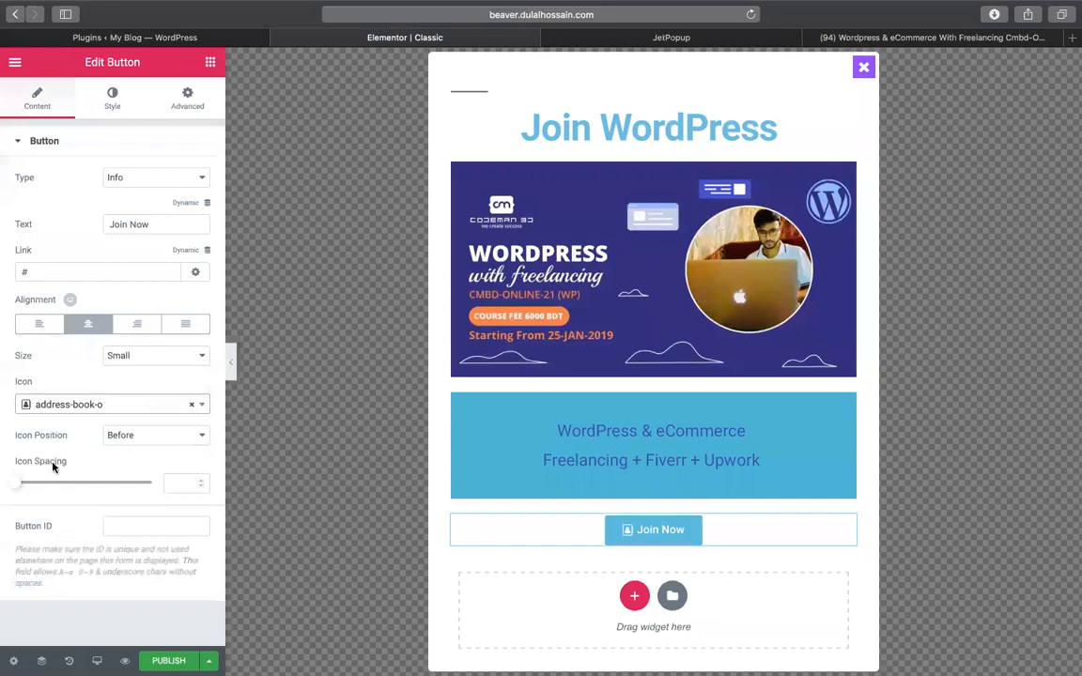
{"action": "left_click_drag", "start_coordinate": [15, 484], "coordinate": [56, 487]}
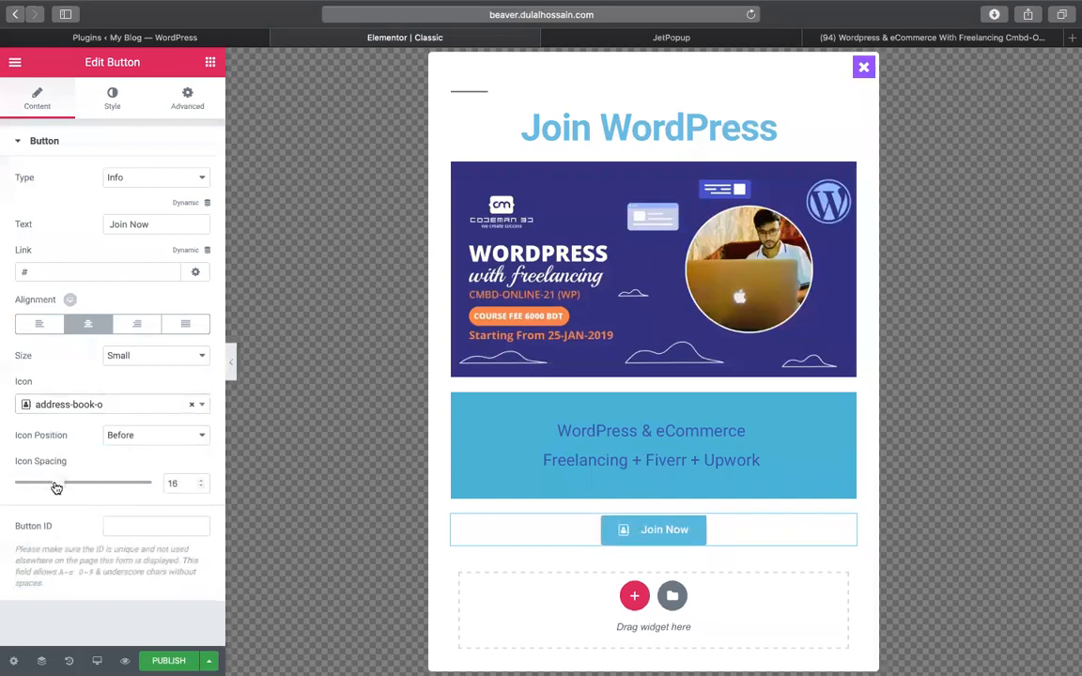
{"action": "left_click", "coordinate": [157, 358]}
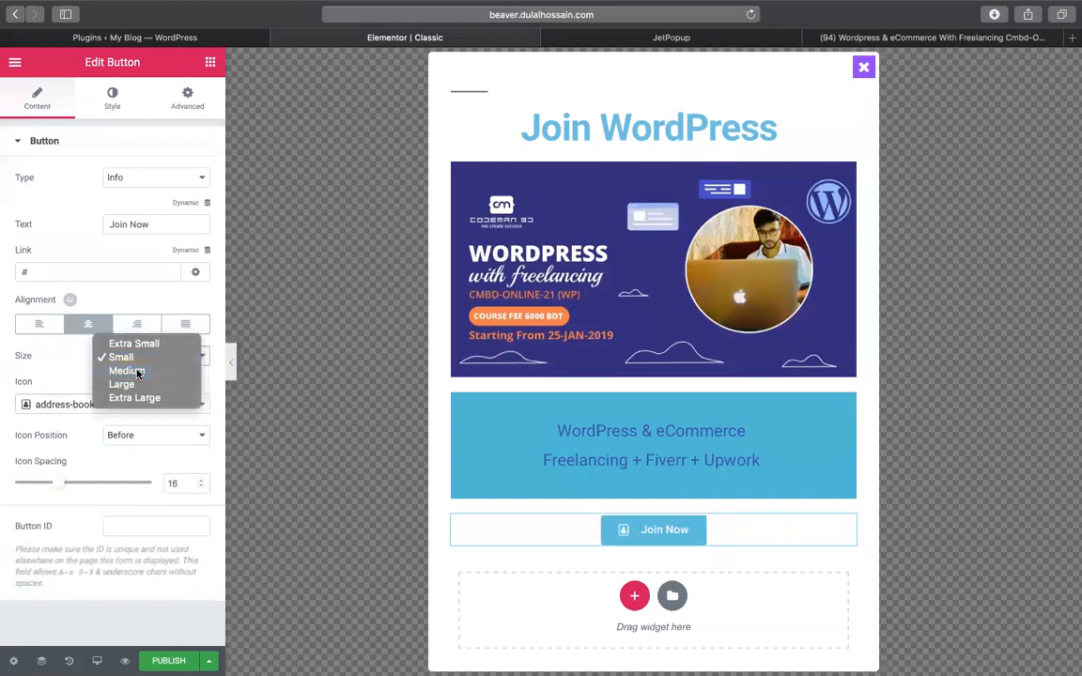
{"action": "left_click", "coordinate": [137, 372]}
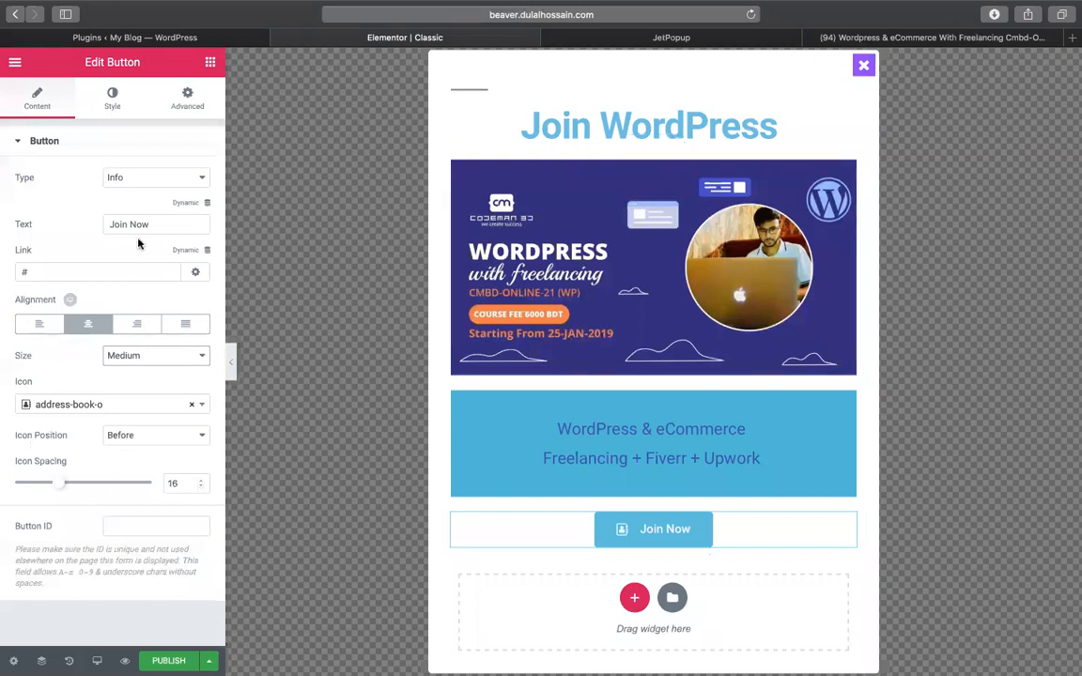
Examine the Join Now button's Jet Popup settings and preview the popup without the editing panel.
{"action": "left_click", "coordinate": [188, 95]}
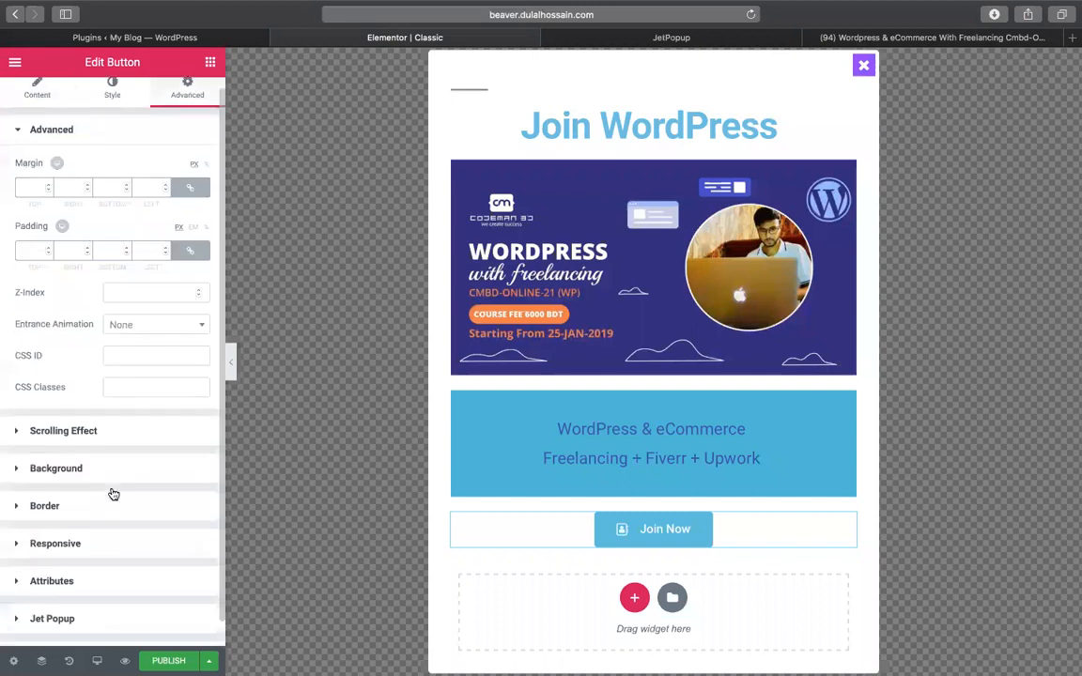
{"action": "scroll", "coordinate": [103, 493], "scroll_direction": "down", "scroll_amount": 1}
{"action": "left_click", "coordinate": [90, 590]}
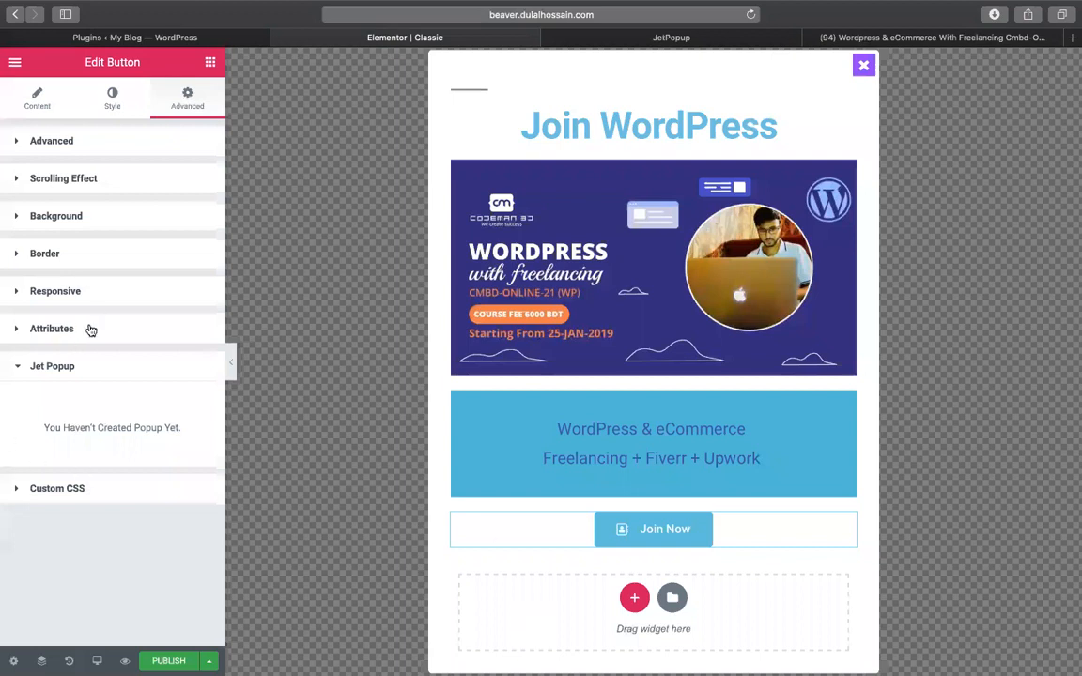
{"action": "left_click", "coordinate": [58, 363]}
{"action": "left_click", "coordinate": [58, 363]}
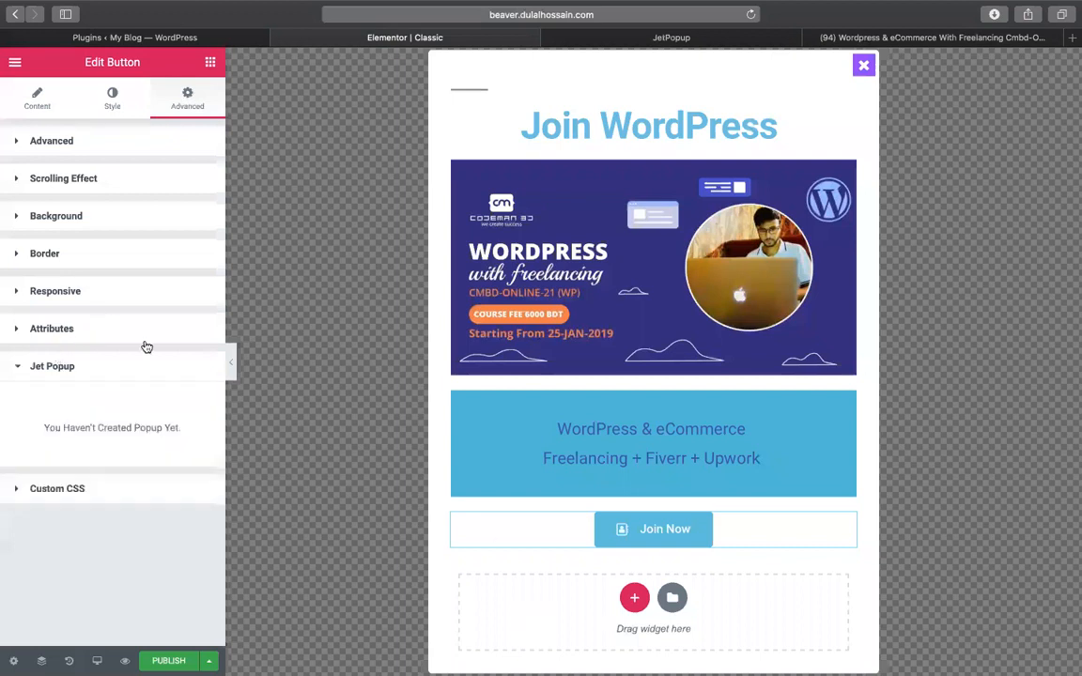
{"action": "left_click", "coordinate": [231, 365]}
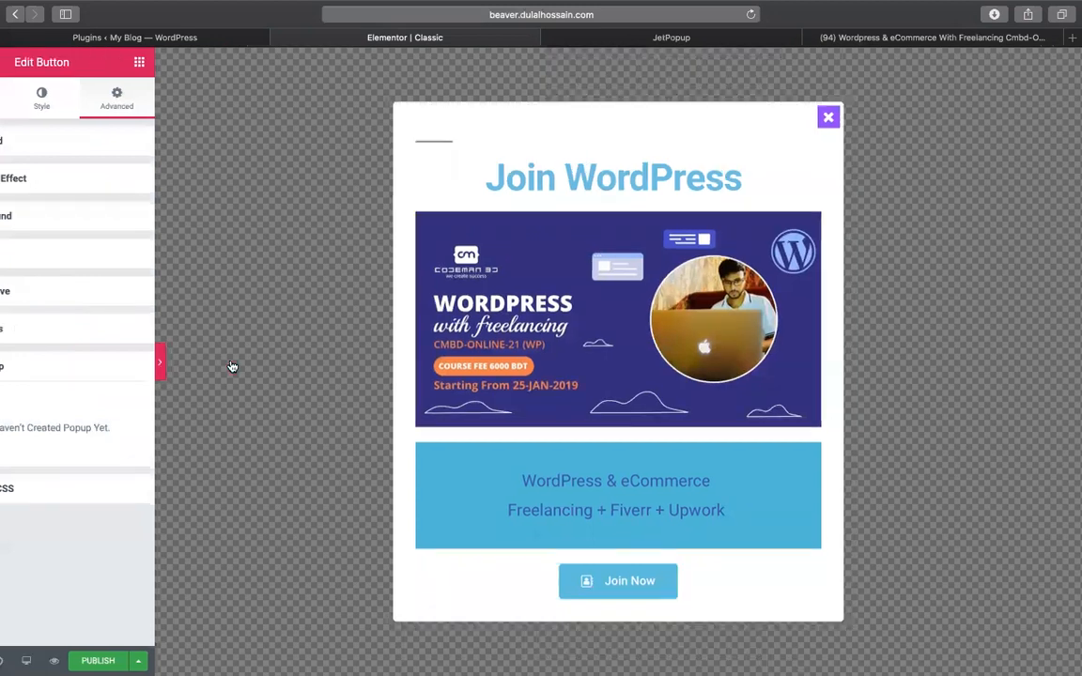
{"action": "left_click", "coordinate": [8, 363]}
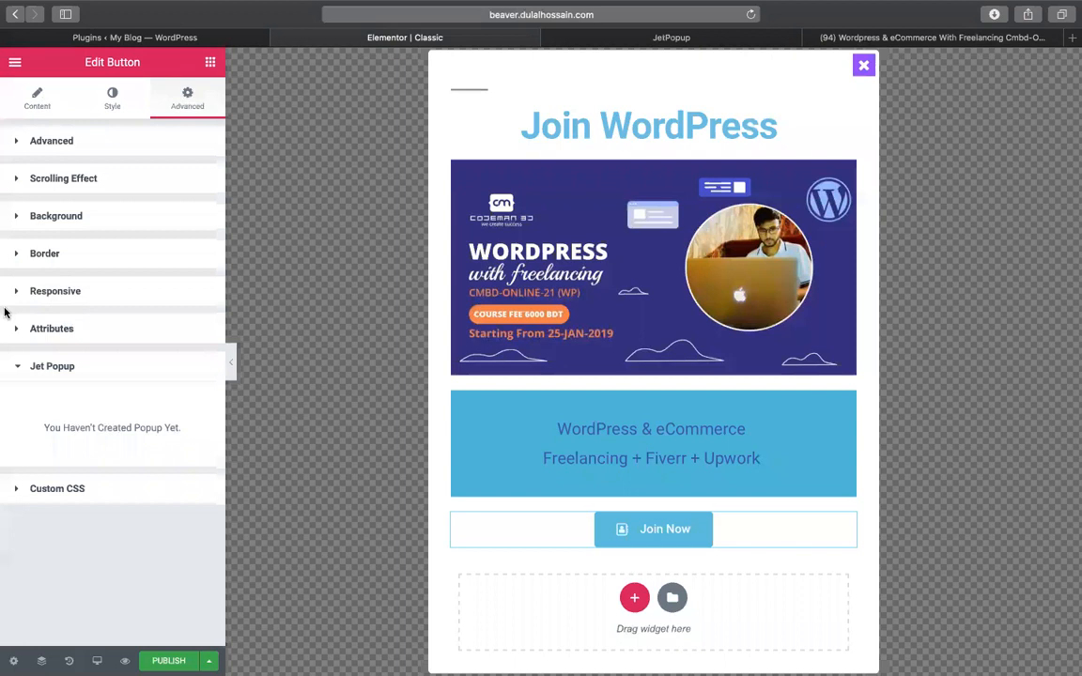
{"action": "left_click", "coordinate": [39, 101]}
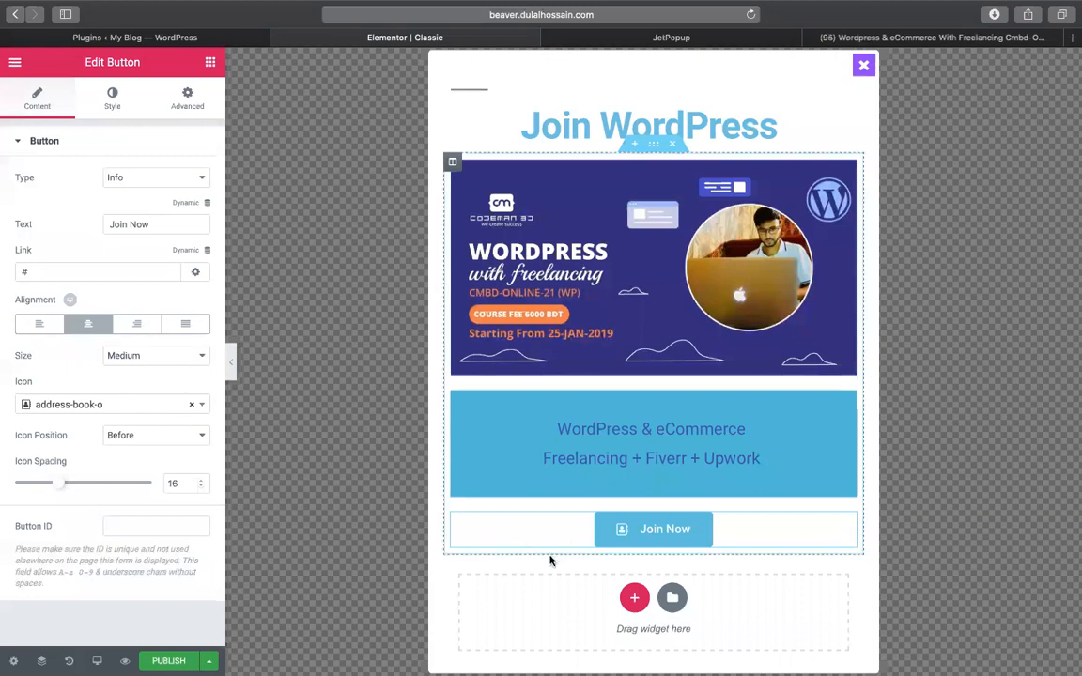
Insert a Form widget between the course text and the Join Now button, and remove its Name and Message fields.
{"action": "left_click", "coordinate": [350, 531]}
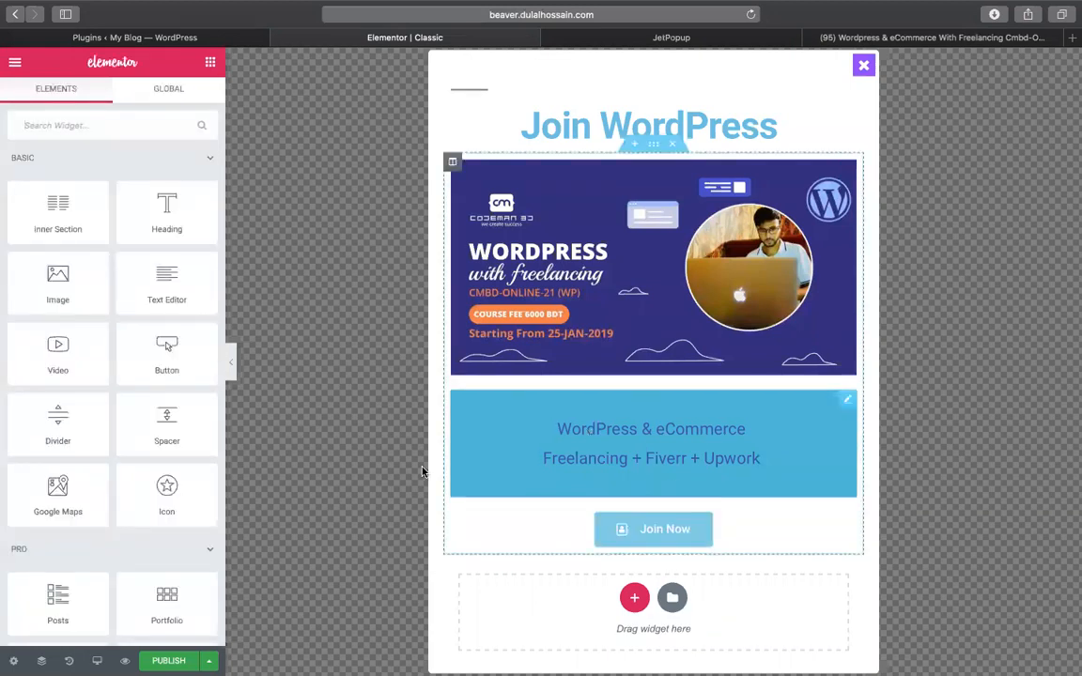
{"action": "left_click", "coordinate": [80, 128]}
{"action": "type", "text": "form"}
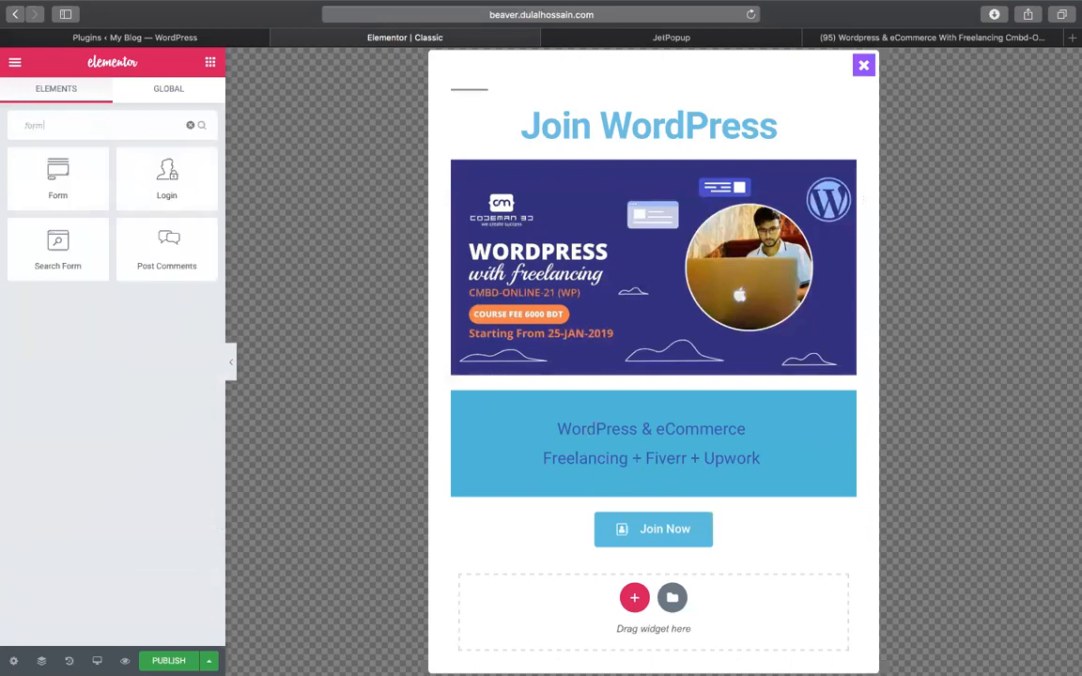
{"action": "left_click_drag", "start_coordinate": [58, 194], "coordinate": [652, 523]}
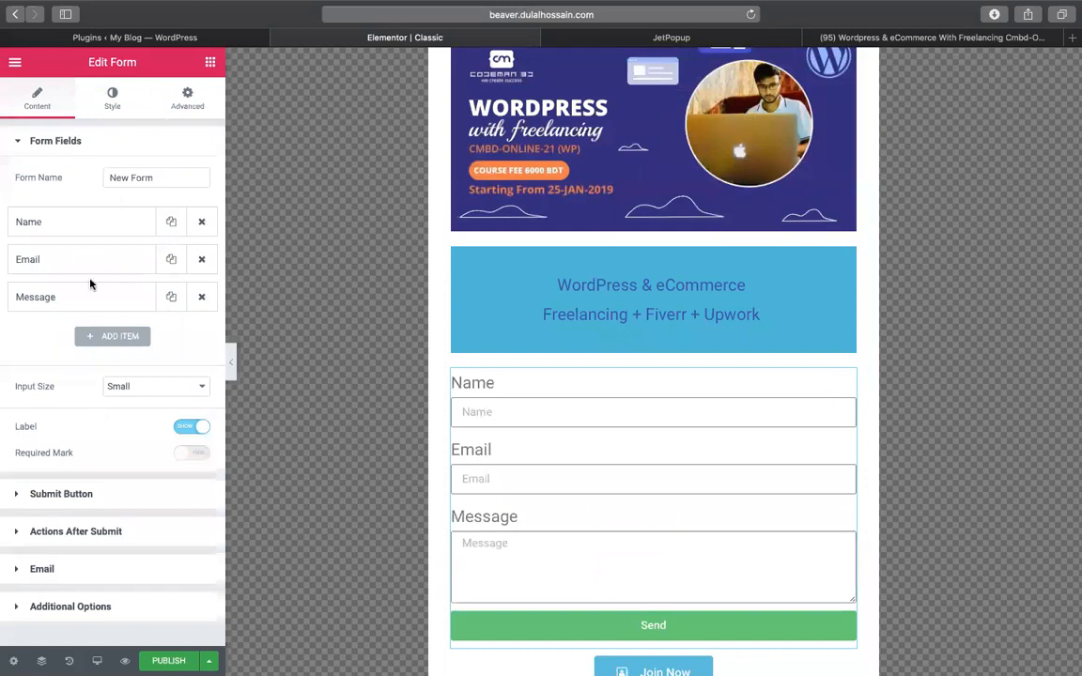
{"action": "left_click", "coordinate": [201, 225]}
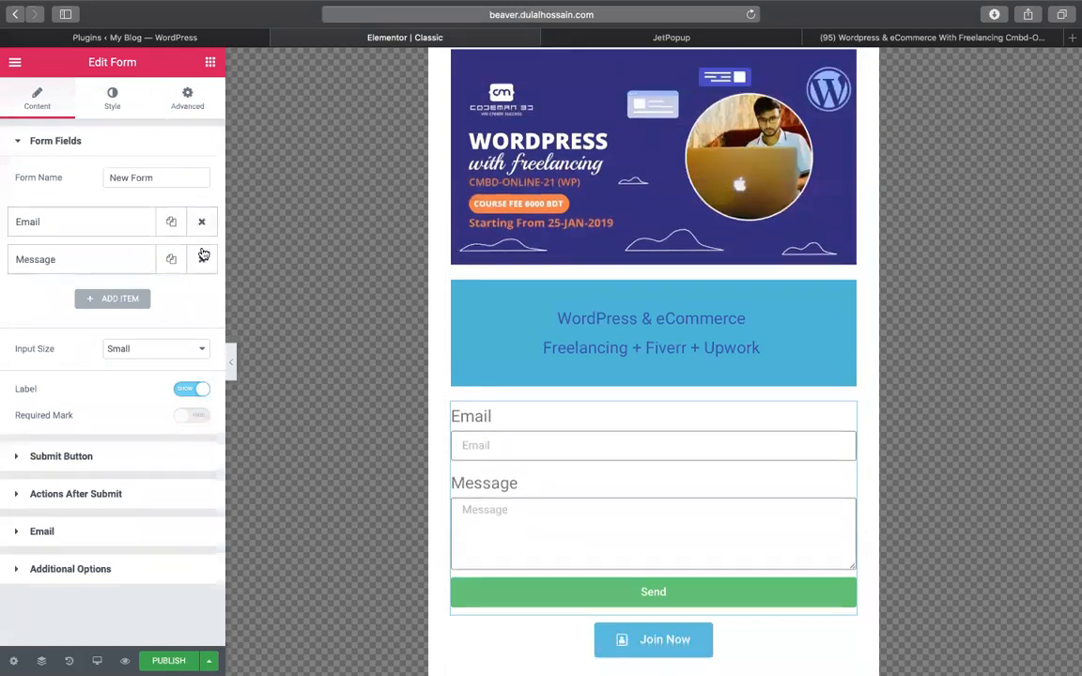
{"action": "left_click", "coordinate": [202, 262]}
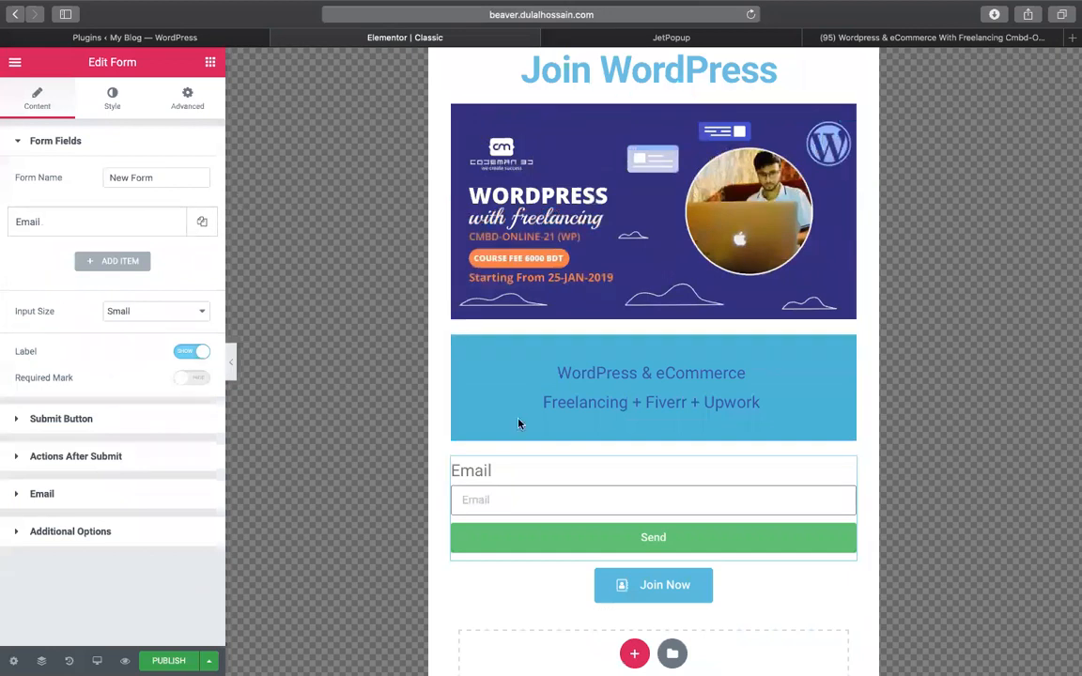
Place the form directly beneath the course banner and delete the blue course text block.
{"action": "right_click", "coordinate": [844, 347]}
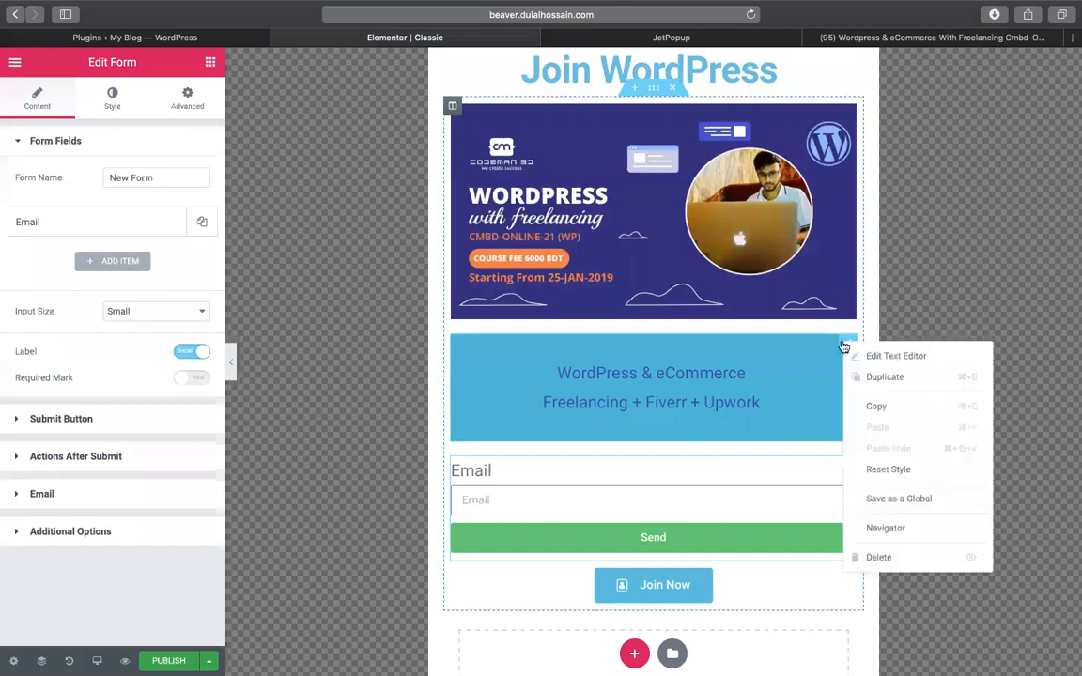
{"action": "left_click", "coordinate": [724, 331]}
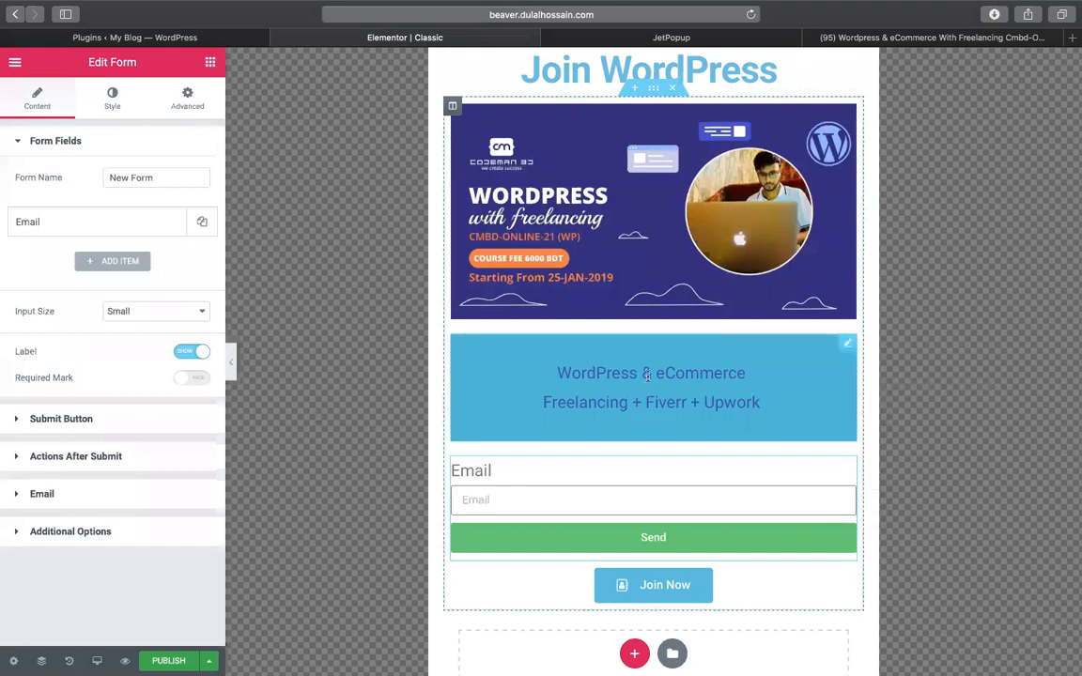
{"action": "left_click", "coordinate": [647, 375]}
{"action": "triple_click", "coordinate": [647, 375]}
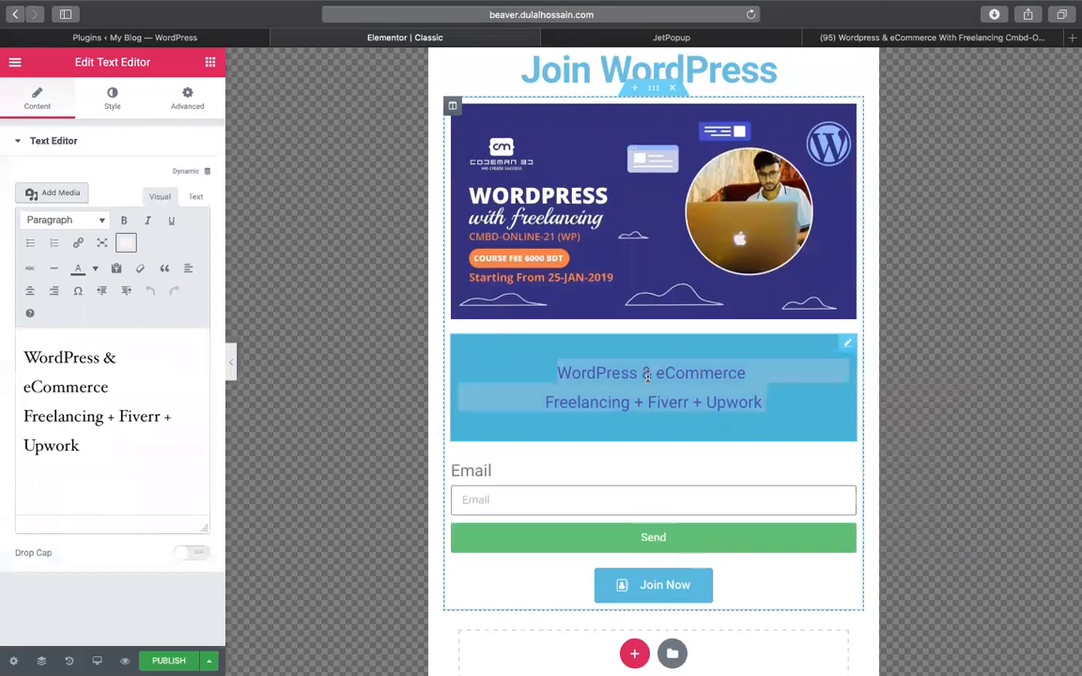
{"action": "key", "text": "BackSpace"}
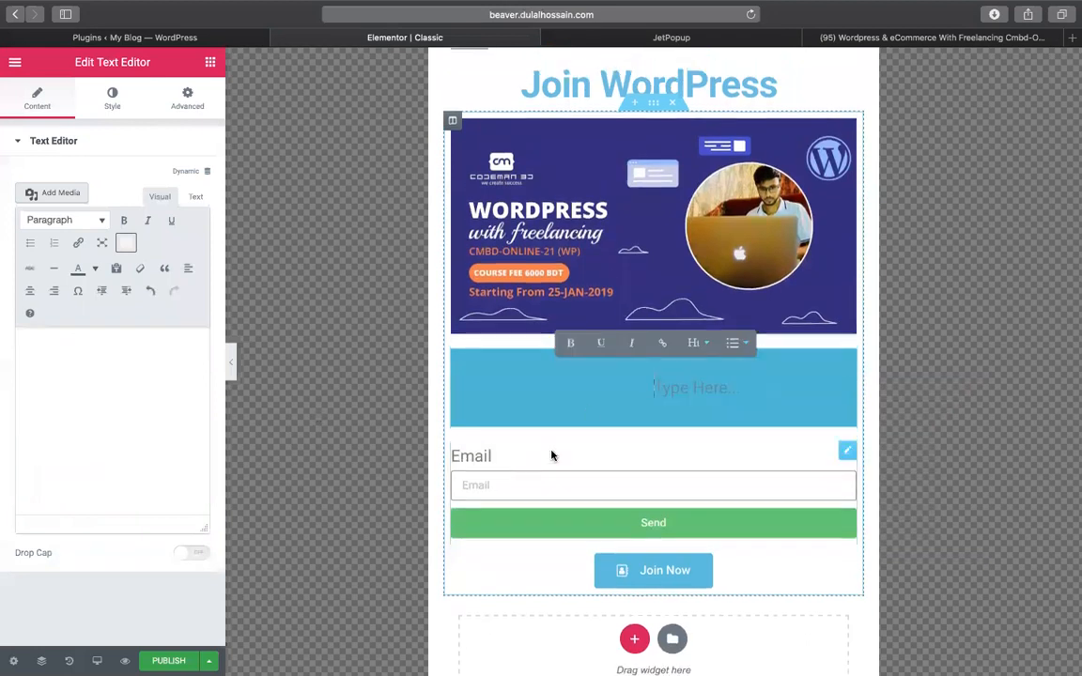
{"action": "left_click_drag", "start_coordinate": [845, 448], "coordinate": [707, 411]}
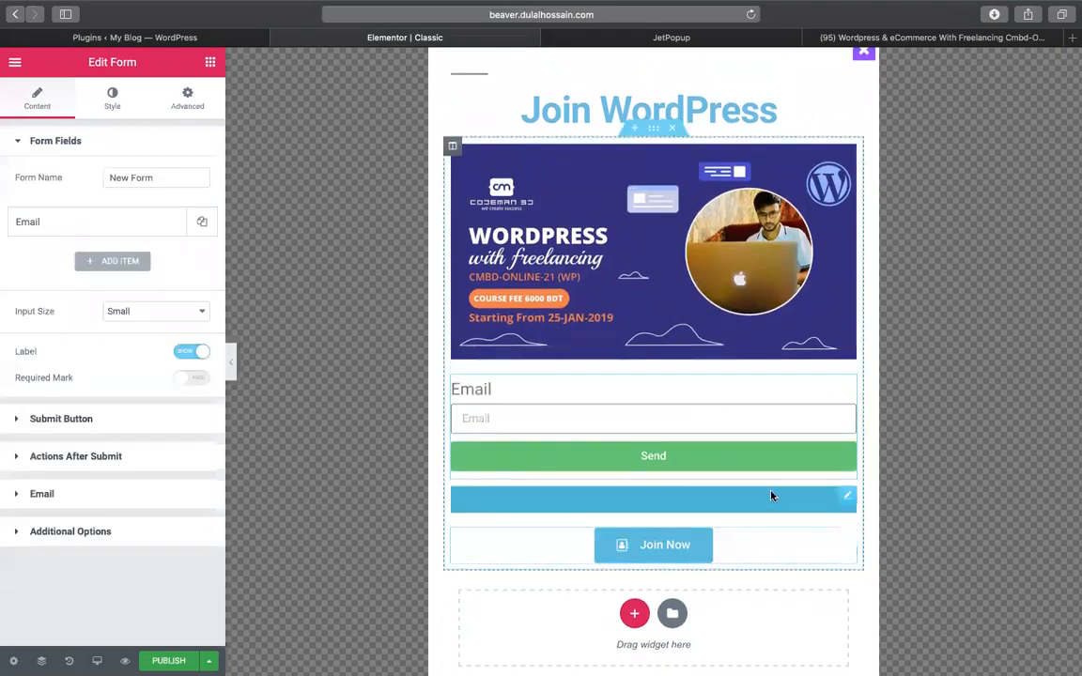
{"action": "right_click", "coordinate": [845, 501]}
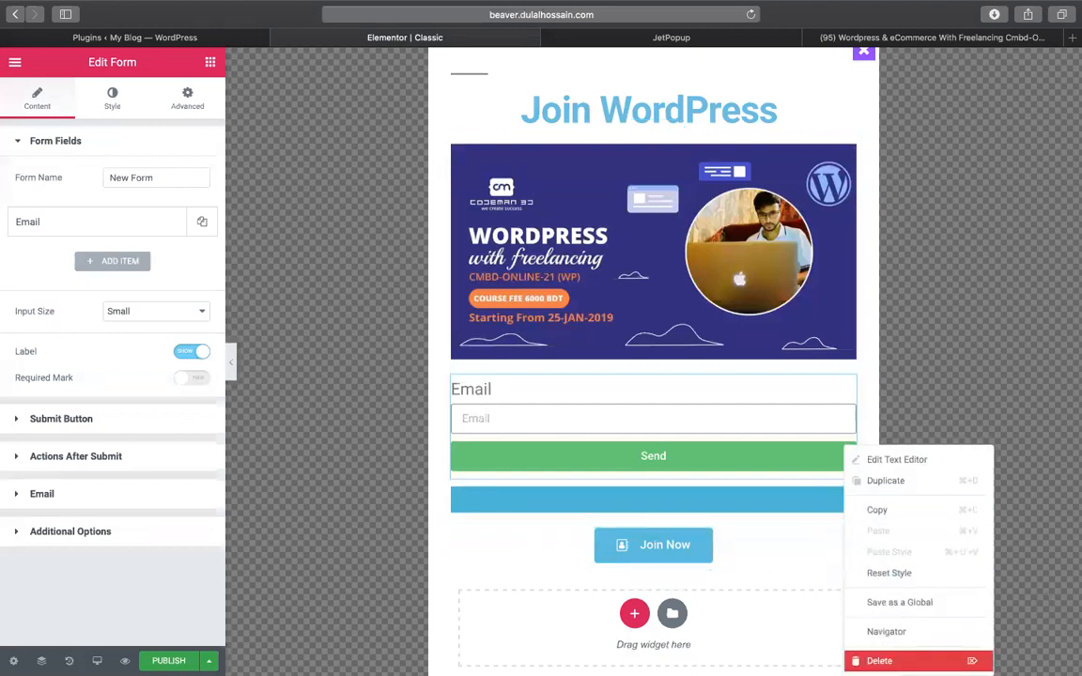
{"action": "left_click", "coordinate": [879, 660]}
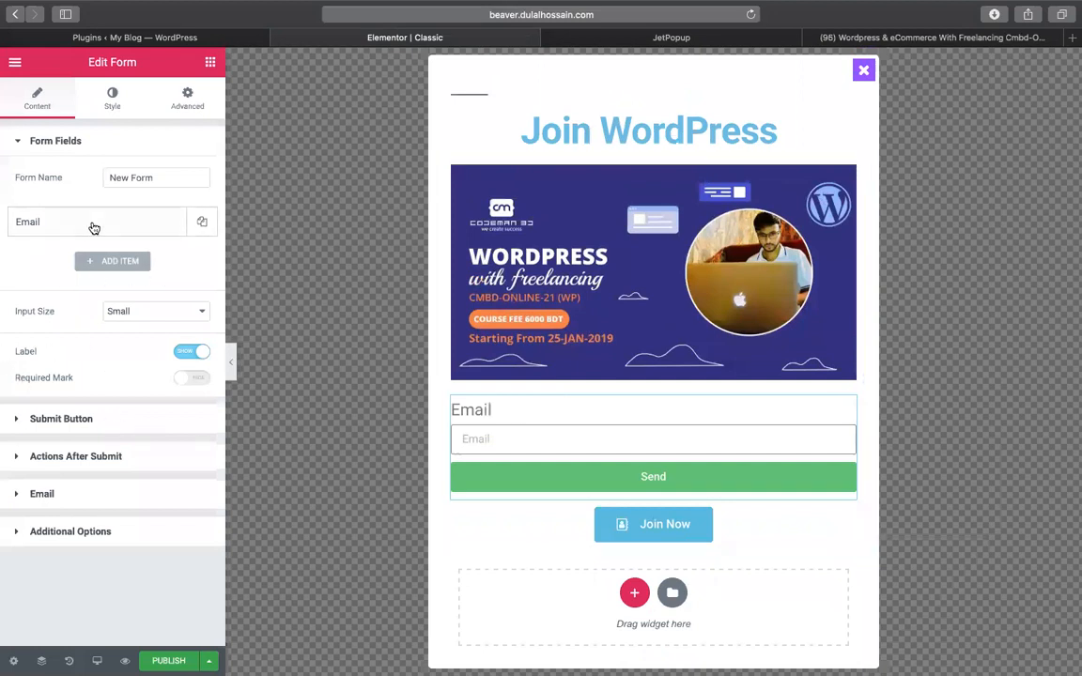
Hide the form's labels, clear the email field's label and set its placeholder to "Email Address".
{"action": "left_click", "coordinate": [180, 351]}
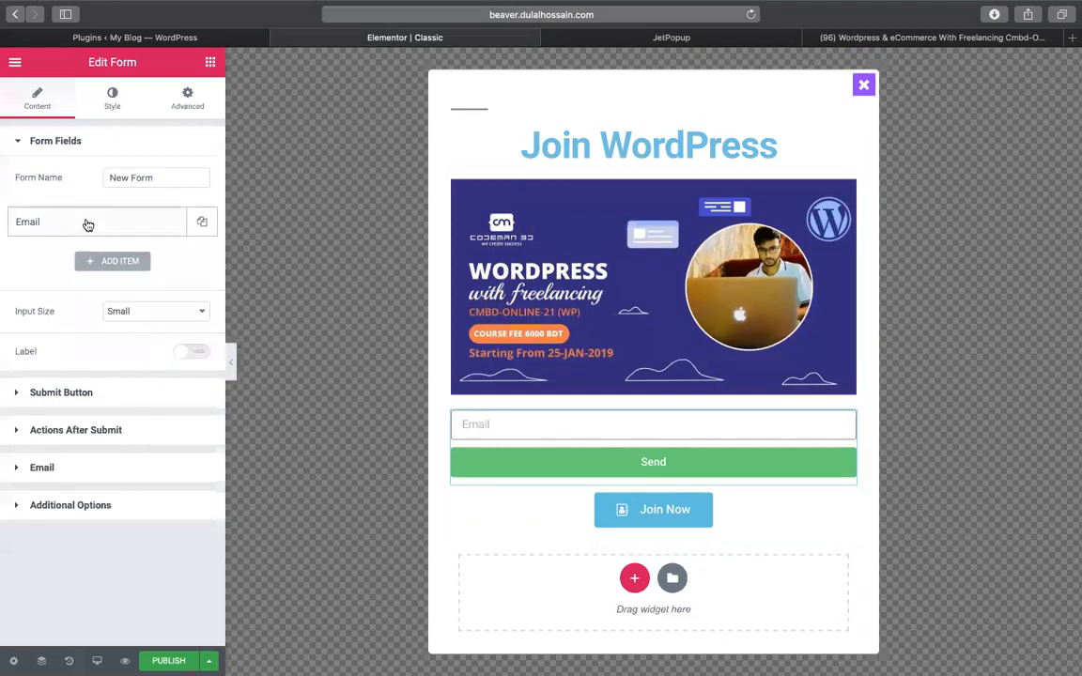
{"action": "left_click", "coordinate": [75, 209]}
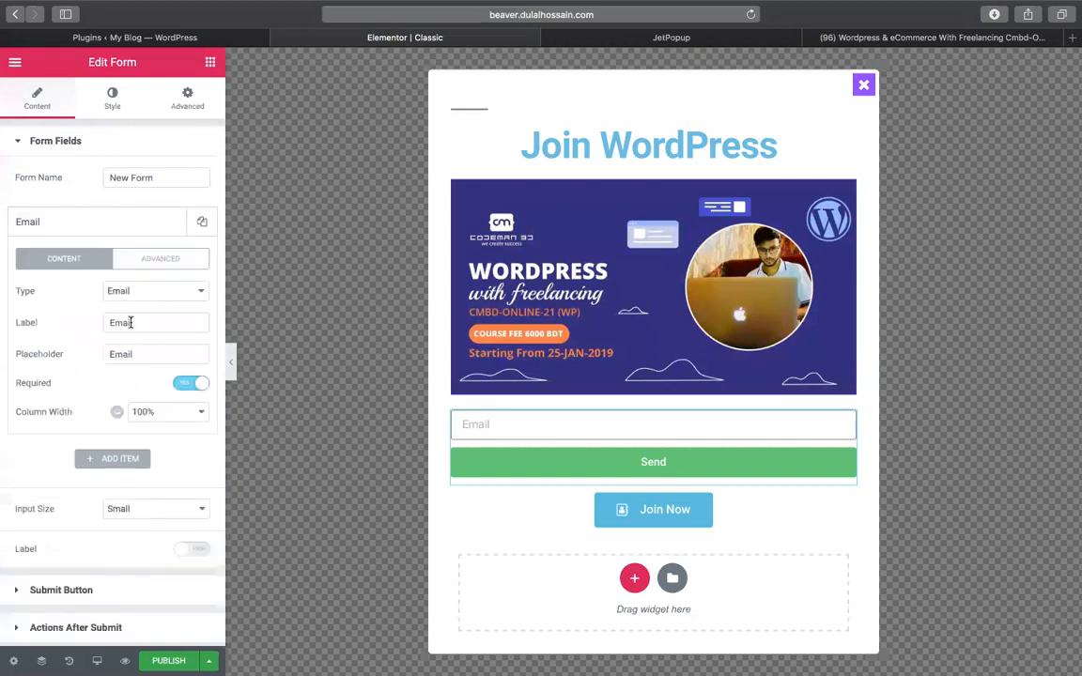
{"action": "left_click", "coordinate": [165, 320]}
{"action": "double_click", "coordinate": [151, 316]}
{"action": "key", "text": "BackSpace"}
{"action": "left_click", "coordinate": [150, 356]}
{"action": "type", "text": "Address"}
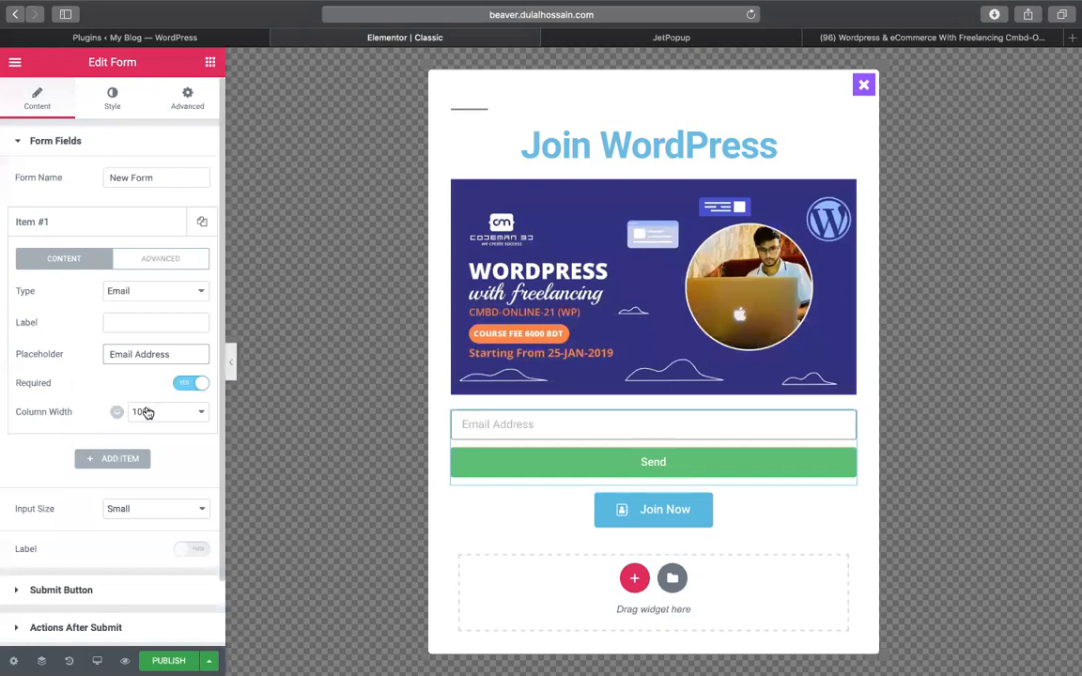
Set the column width of both the email field and the submit button to 50%.
{"action": "left_click", "coordinate": [146, 412]}
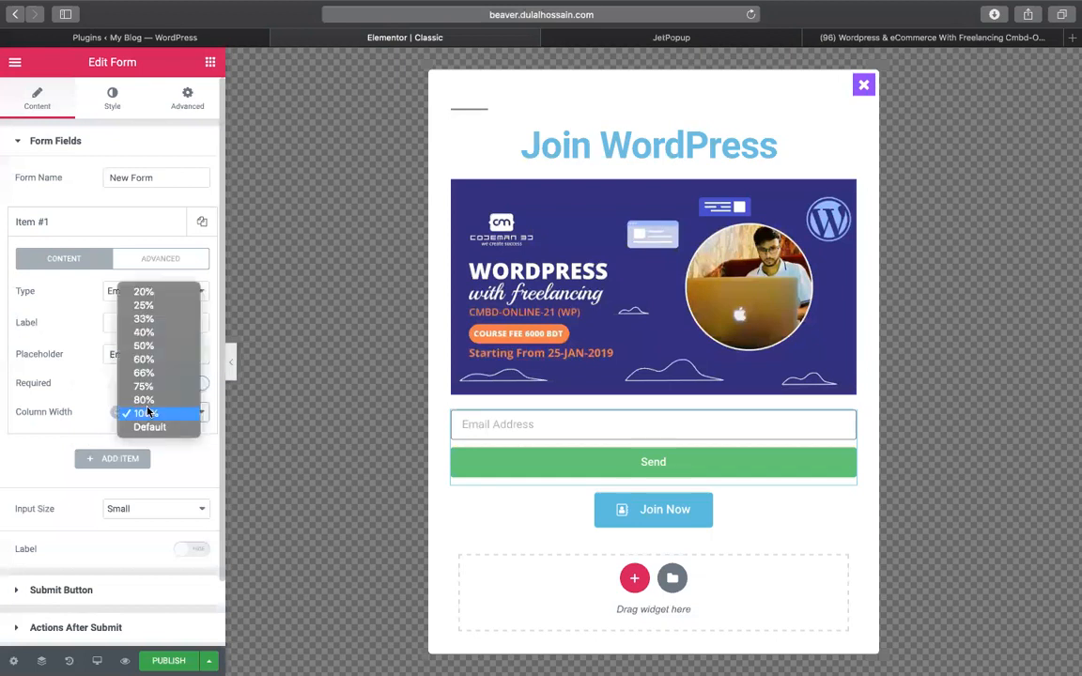
{"action": "left_click", "coordinate": [161, 347]}
{"action": "scroll", "coordinate": [150, 346], "scroll_direction": "down", "scroll_amount": 2}
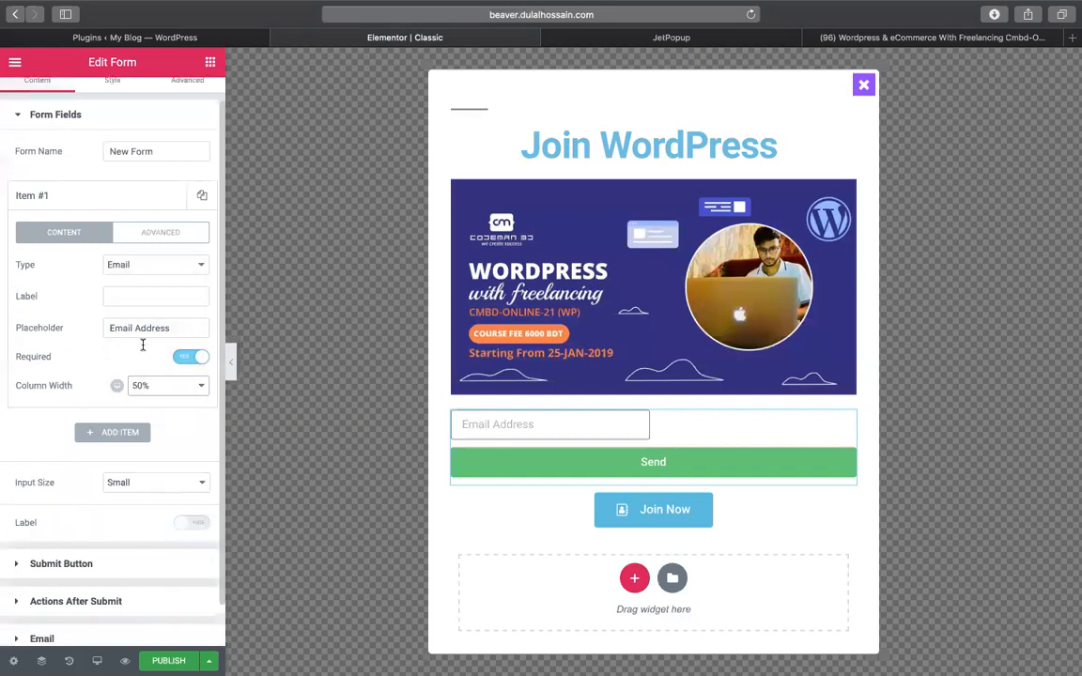
{"action": "left_click", "coordinate": [124, 518]}
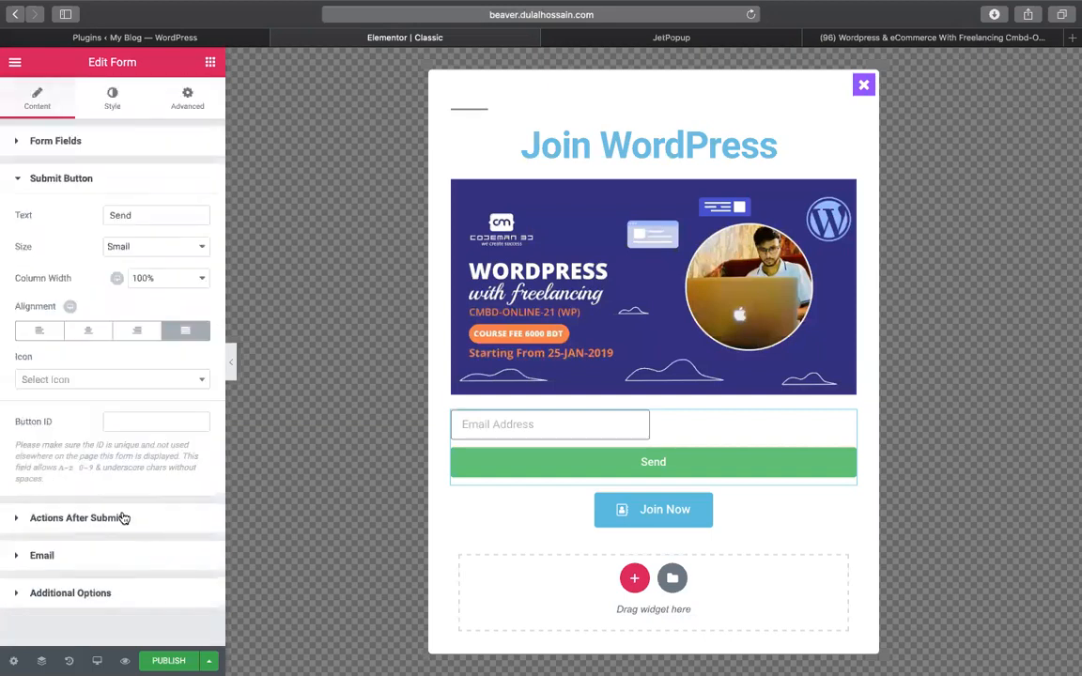
{"action": "left_click", "coordinate": [176, 282]}
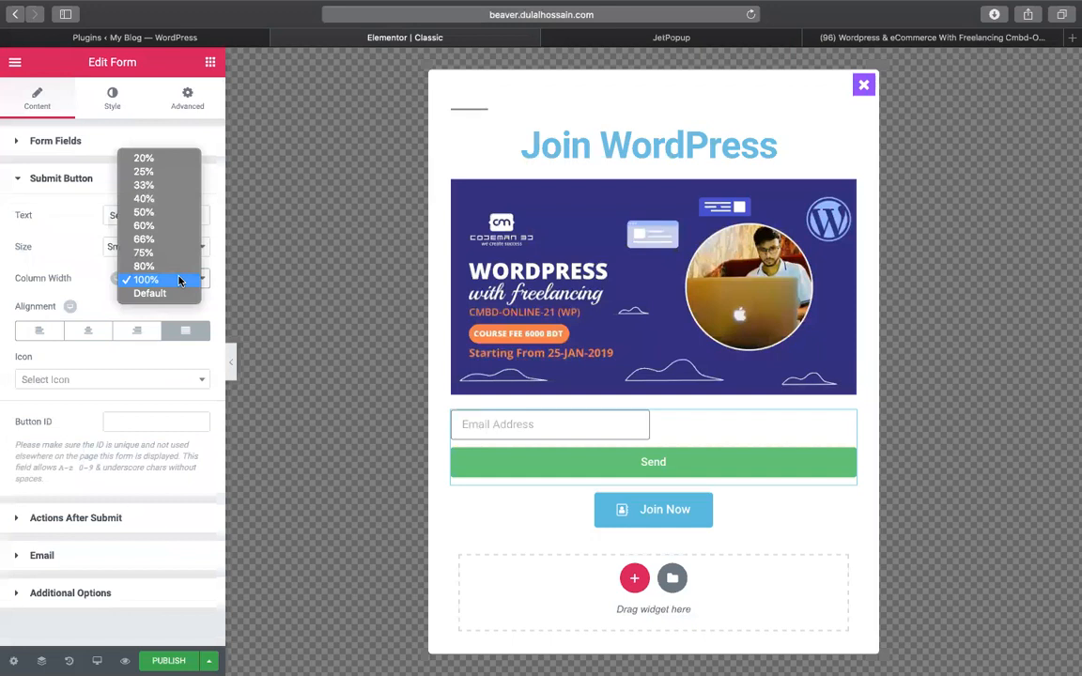
{"action": "left_click", "coordinate": [186, 214]}
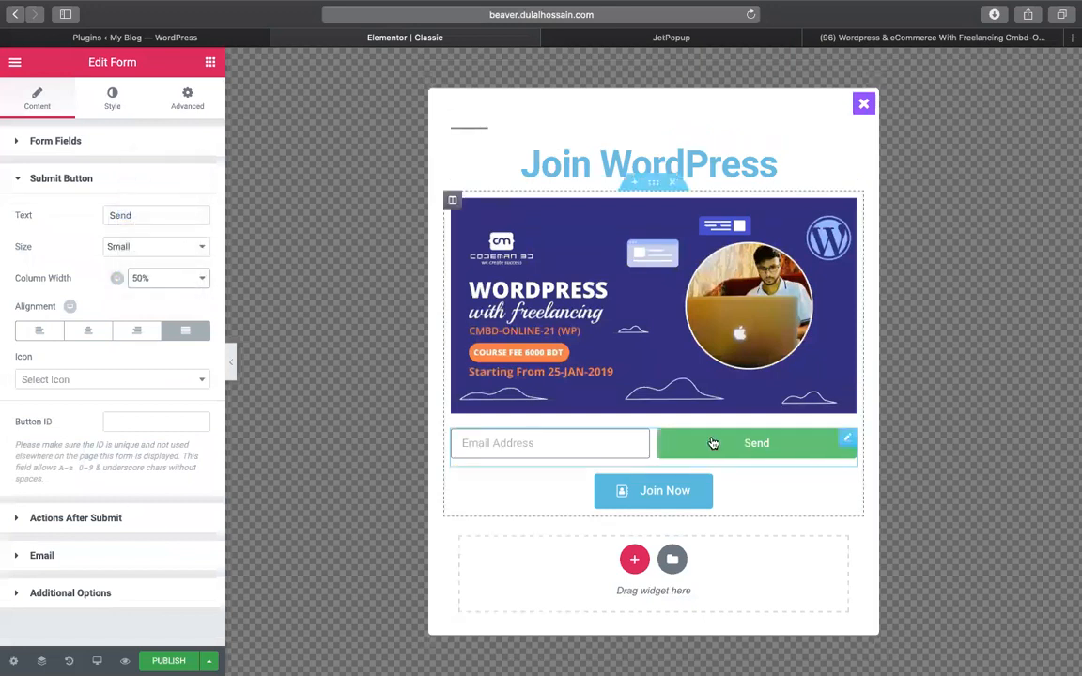
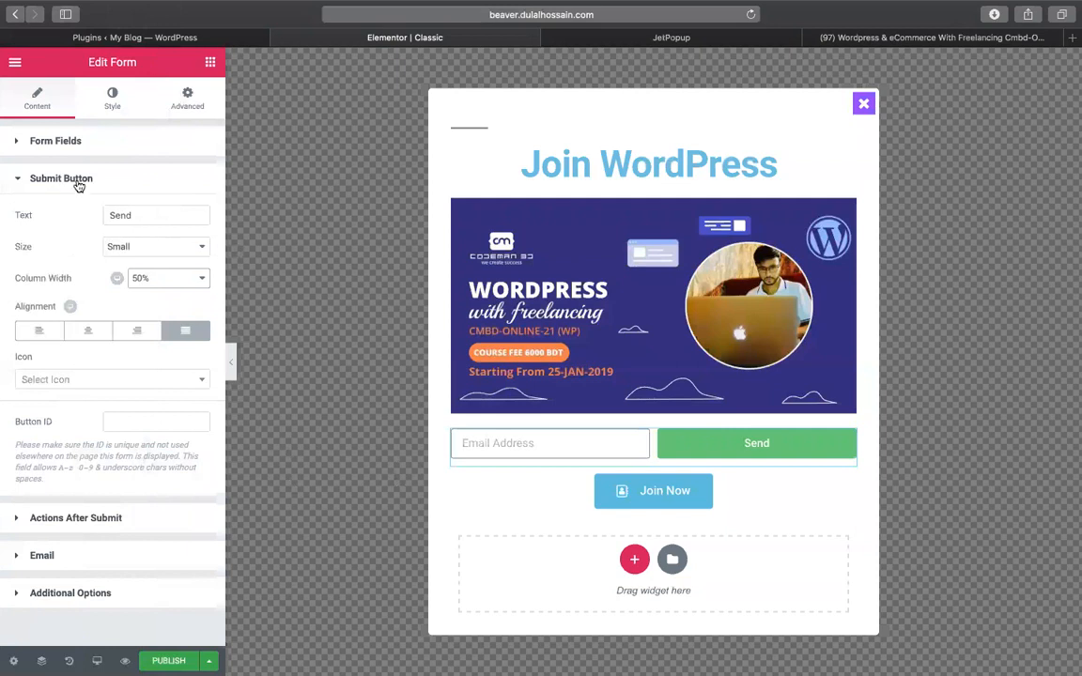
Clear the form submit button's text and set its column width to 100%.
{"action": "double_click", "coordinate": [188, 215]}
{"action": "key", "text": "BackSpace"}
{"action": "left_click", "coordinate": [141, 246]}
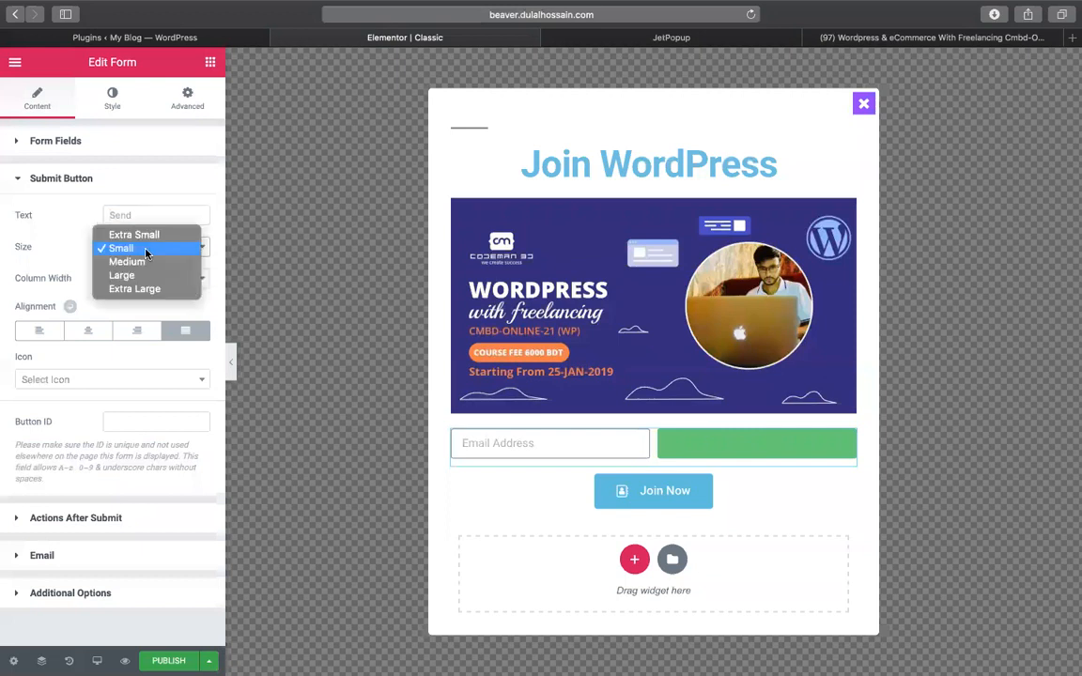
{"action": "left_click", "coordinate": [160, 148]}
{"action": "left_click", "coordinate": [179, 281]}
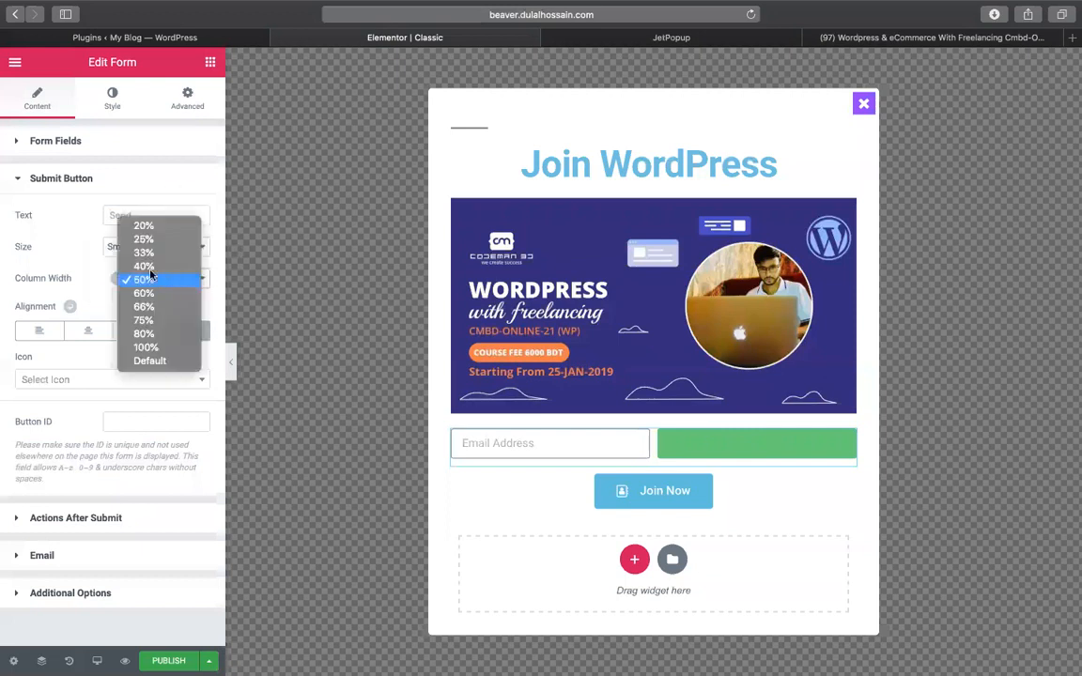
{"action": "left_click", "coordinate": [147, 348]}
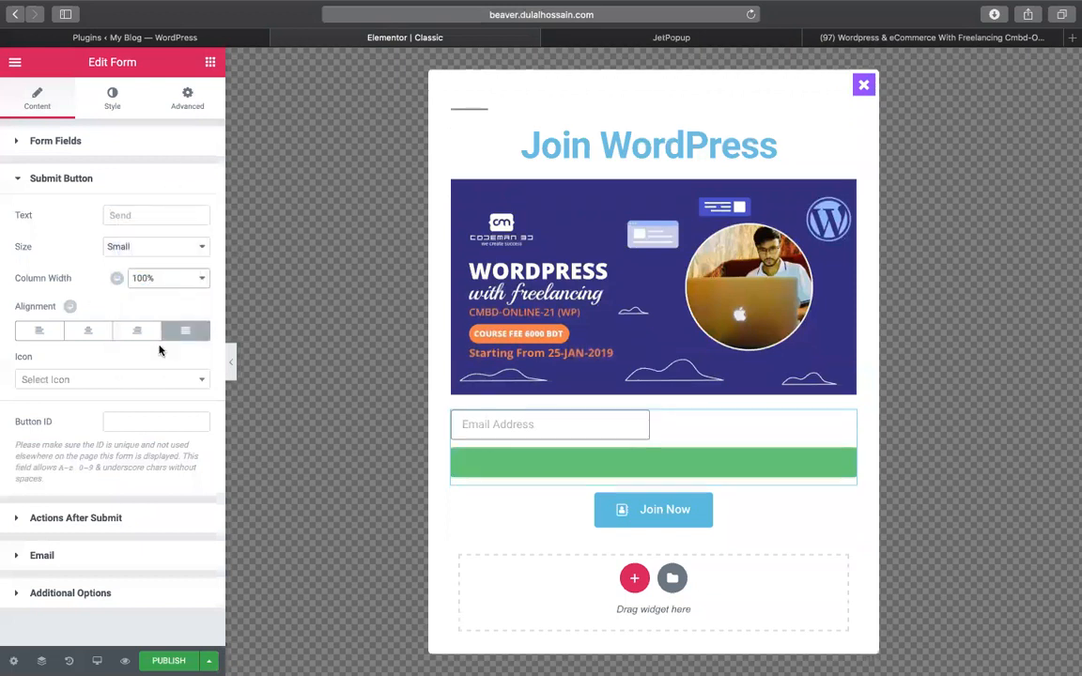
Set the email field's column width to 100%.
{"action": "left_click", "coordinate": [503, 431]}
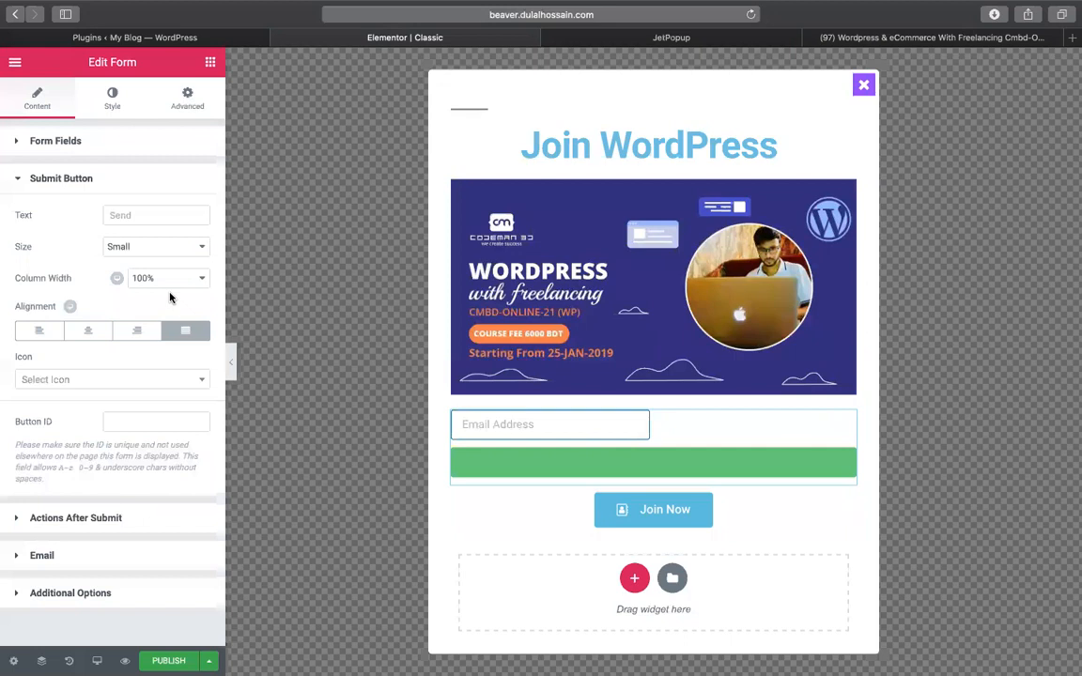
{"action": "left_click", "coordinate": [12, 141]}
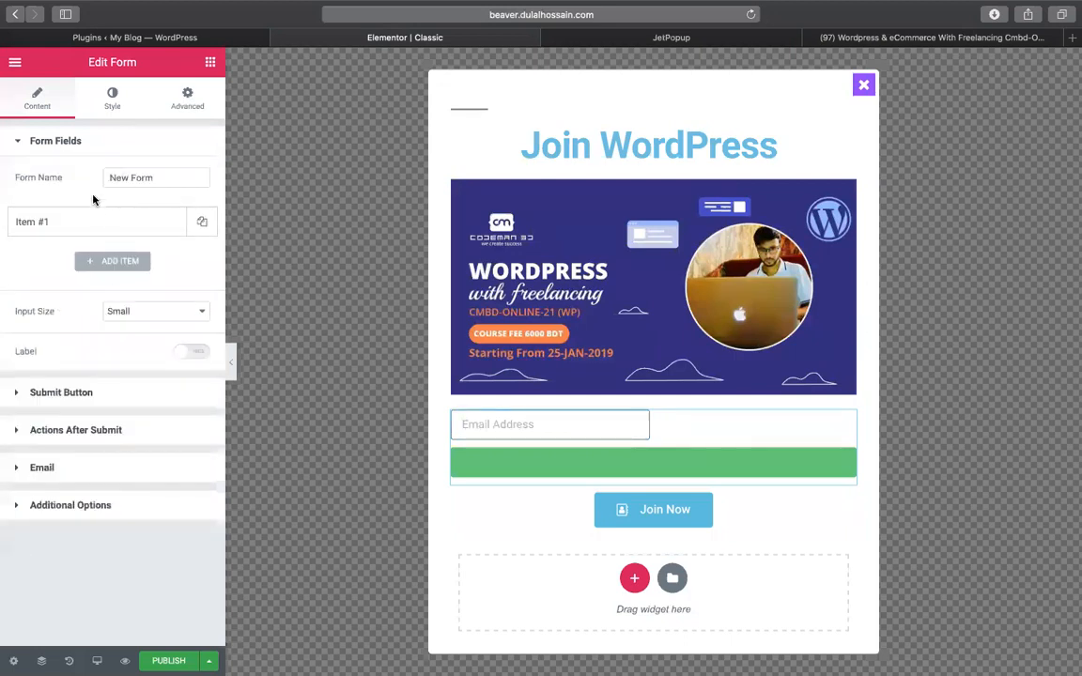
{"action": "left_click", "coordinate": [94, 218]}
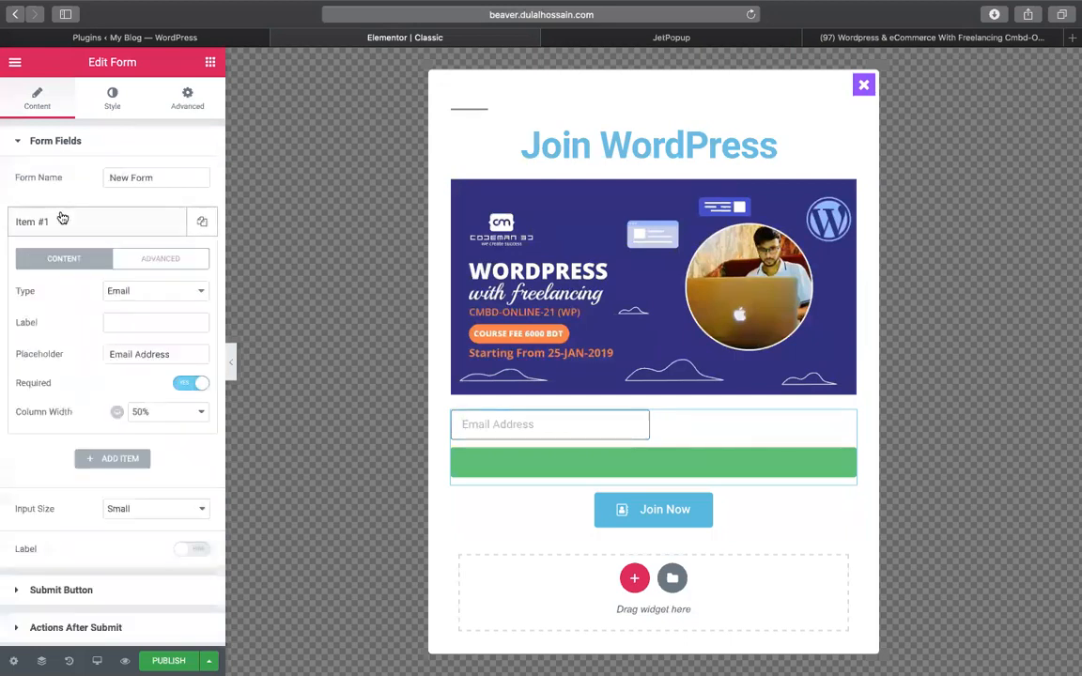
{"action": "left_click", "coordinate": [146, 412]}
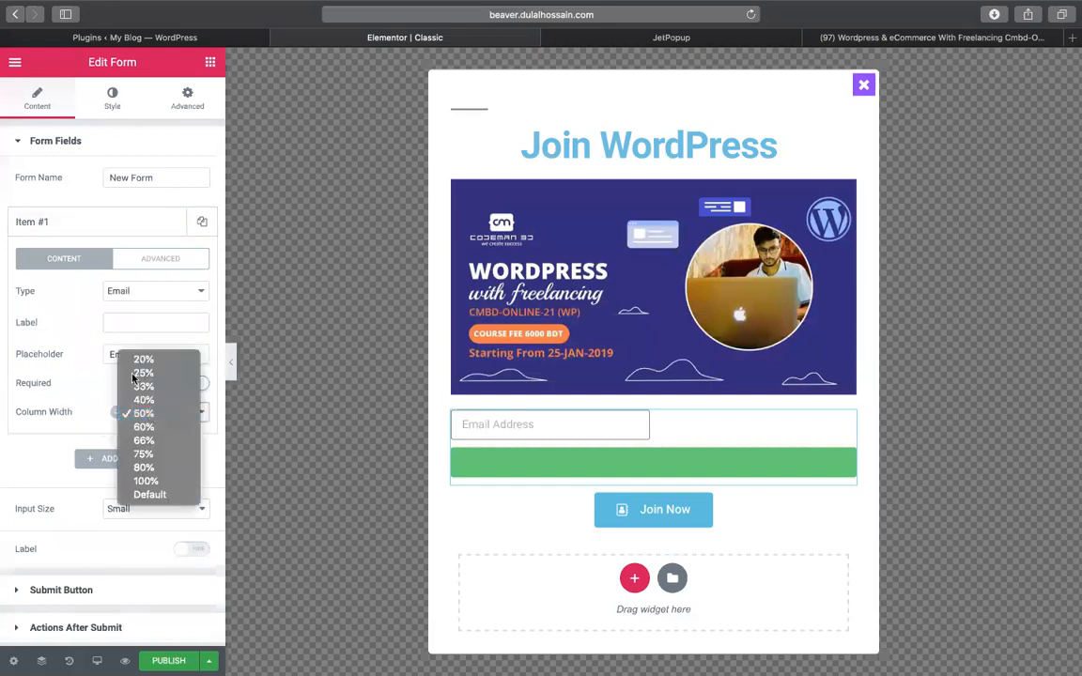
{"action": "left_click", "coordinate": [145, 481]}
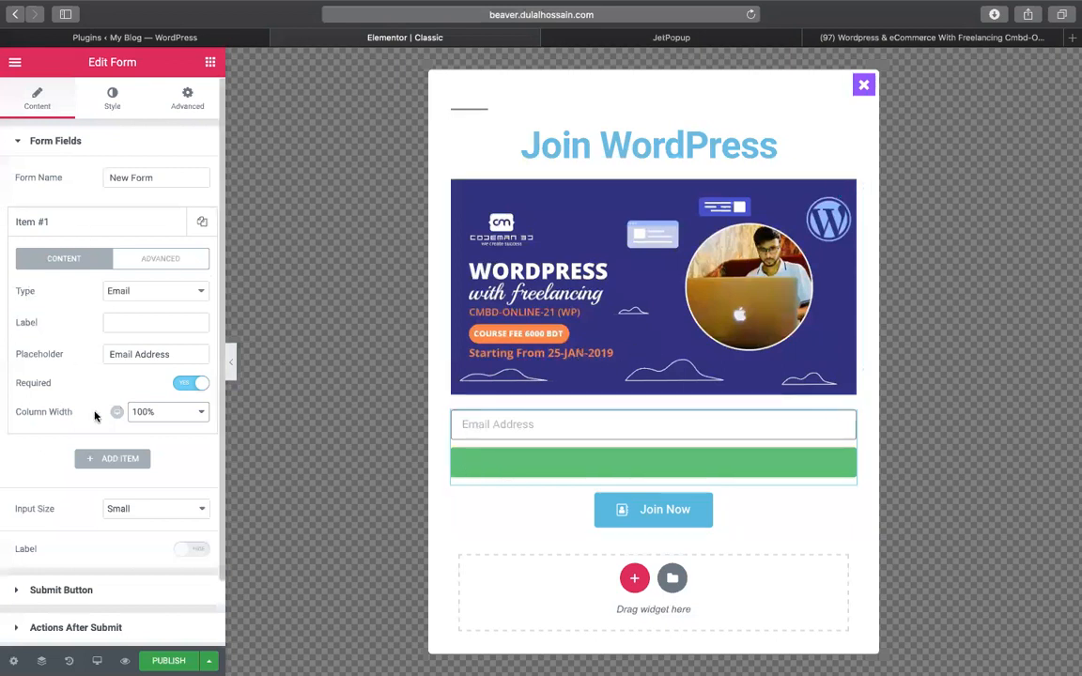
Test submitting the empty form and examine its Actions After Submit and Email settings.
{"action": "scroll", "coordinate": [94, 416], "scroll_direction": "down", "scroll_amount": 2}
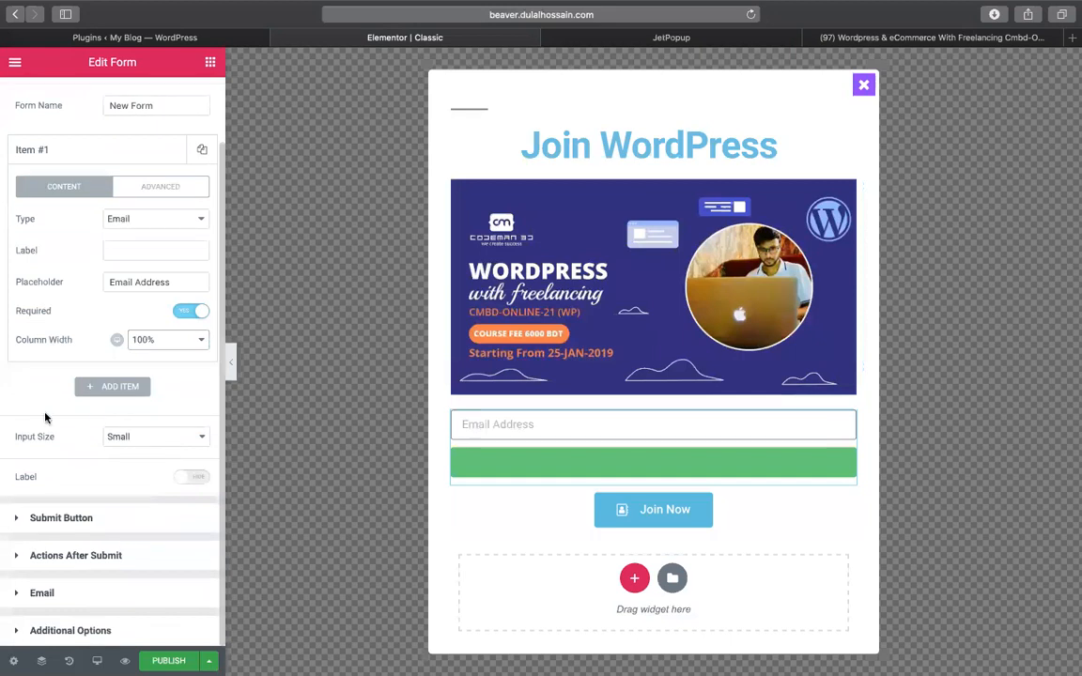
{"action": "left_click", "coordinate": [69, 517]}
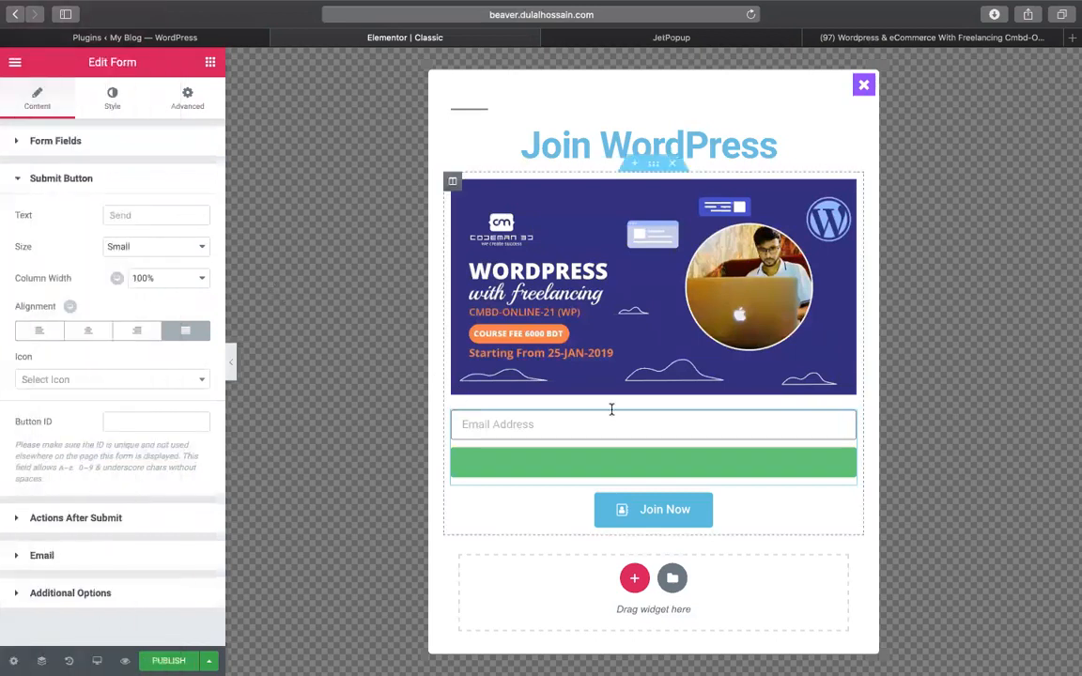
{"action": "left_click", "coordinate": [615, 462]}
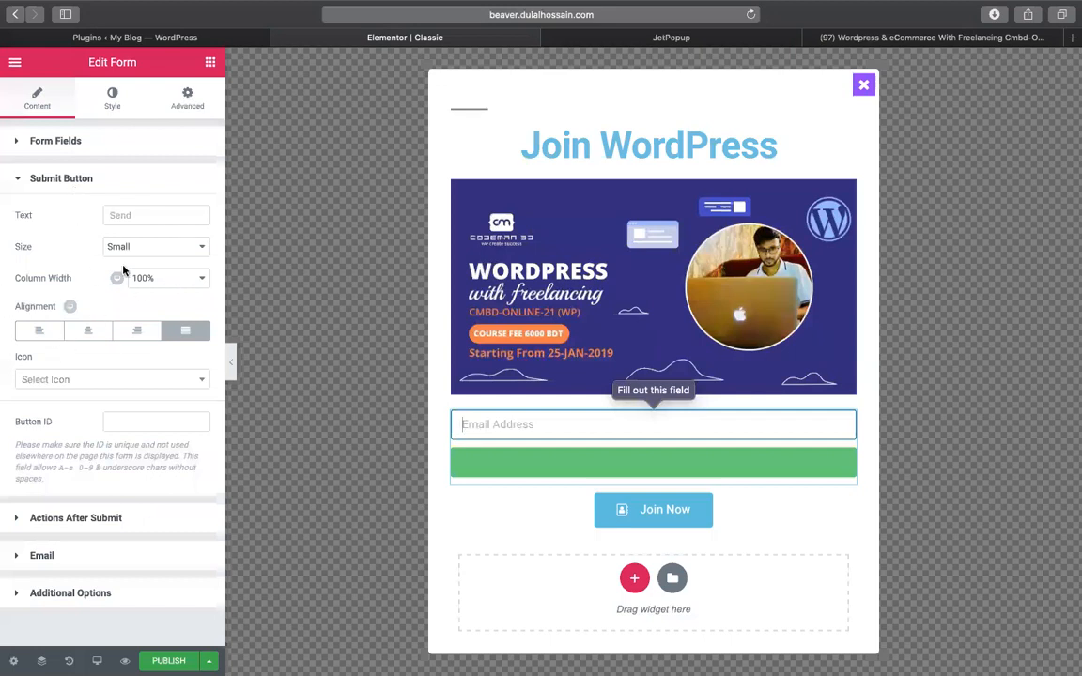
{"action": "left_click", "coordinate": [53, 520]}
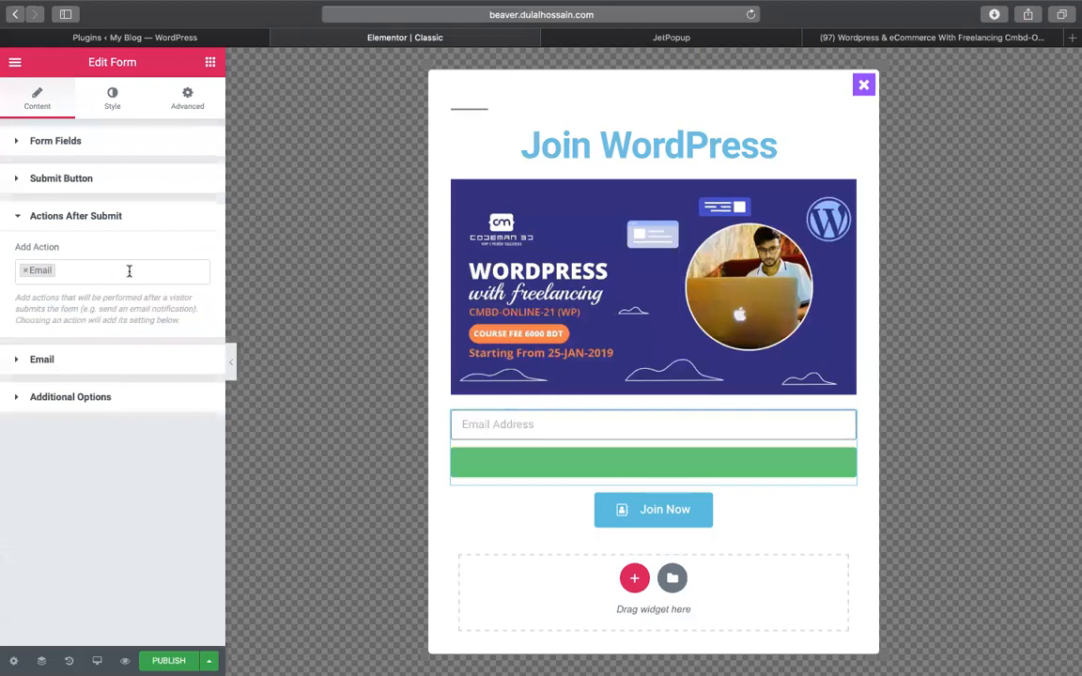
{"action": "left_click", "coordinate": [42, 360]}
{"action": "scroll", "coordinate": [108, 413], "scroll_direction": "down", "scroll_amount": 1}
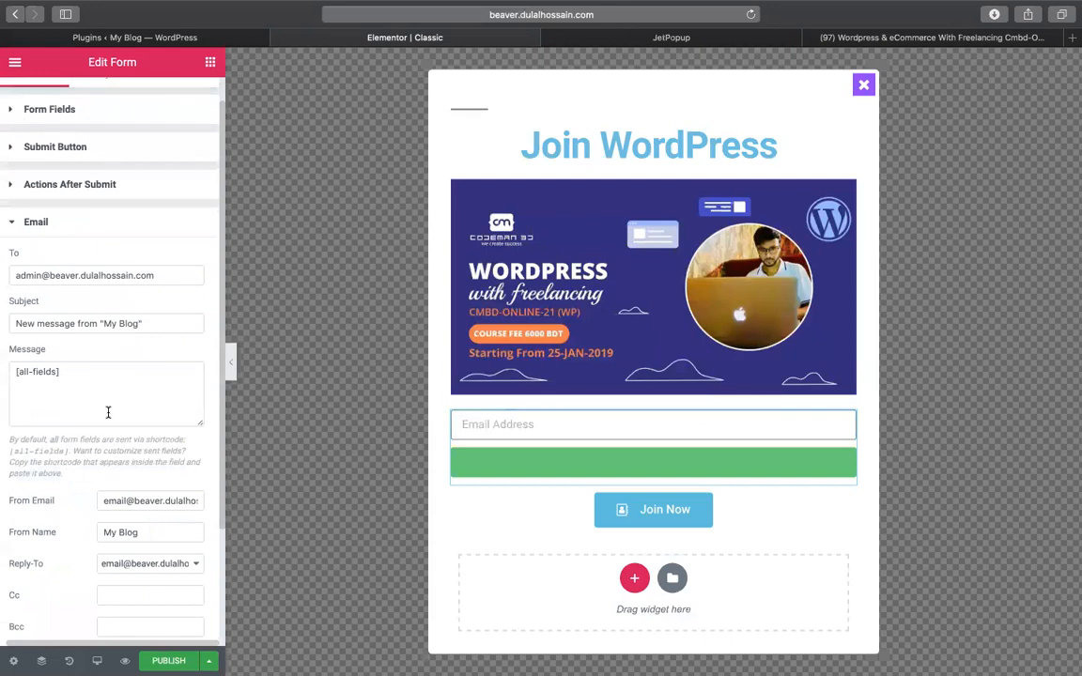
{"action": "scroll", "coordinate": [108, 413], "scroll_direction": "down", "scroll_amount": 5}
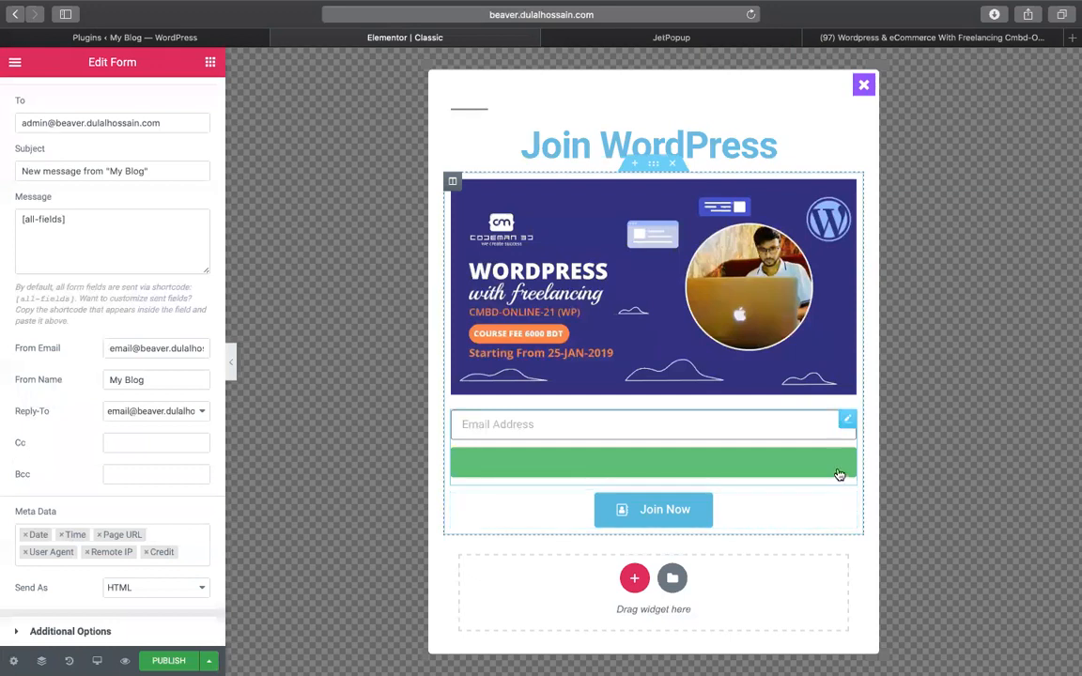
{"action": "scroll", "coordinate": [121, 231], "scroll_direction": "up", "scroll_amount": 6}
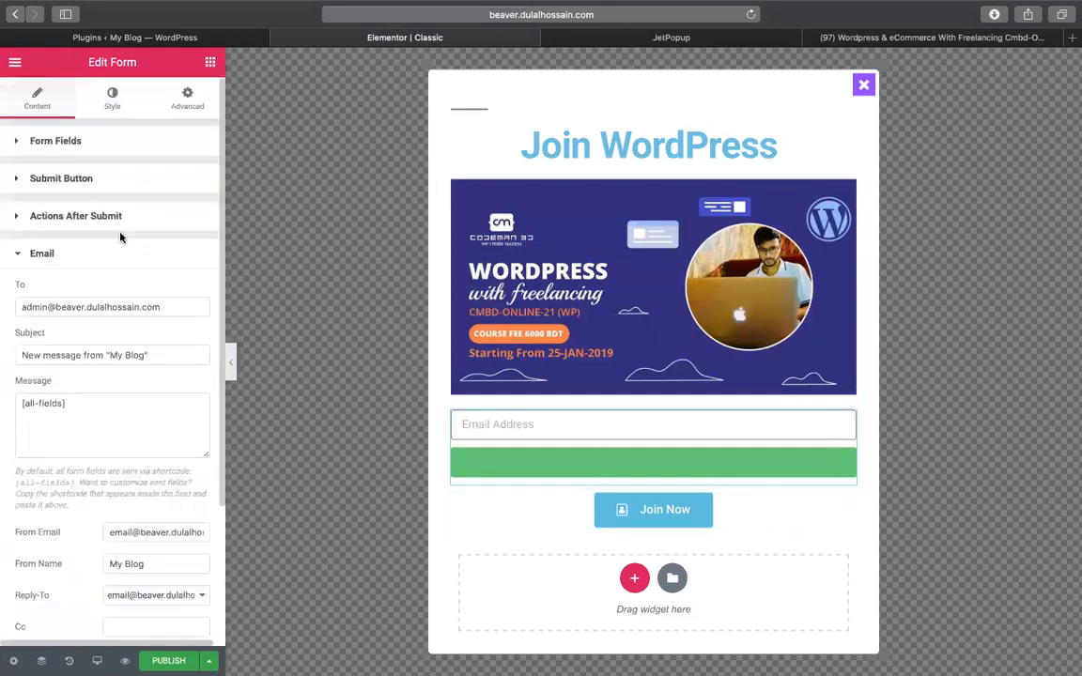
Try the Extra Large size on the form's submit button, and set it to Extra Small.
{"action": "left_click", "coordinate": [20, 177]}
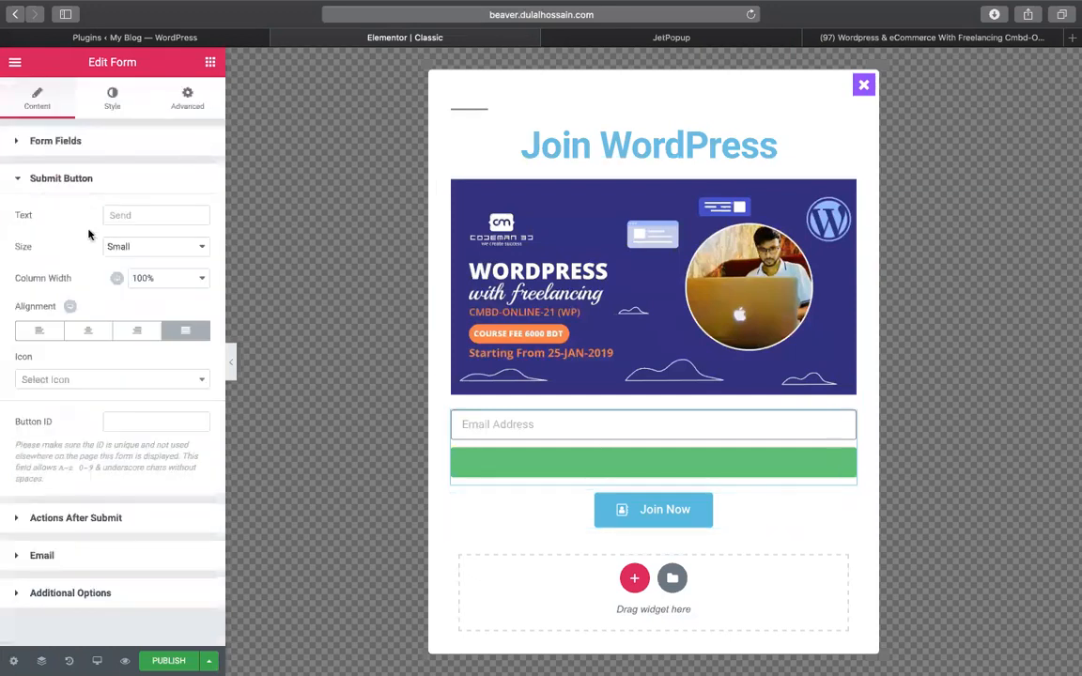
{"action": "left_click", "coordinate": [161, 257]}
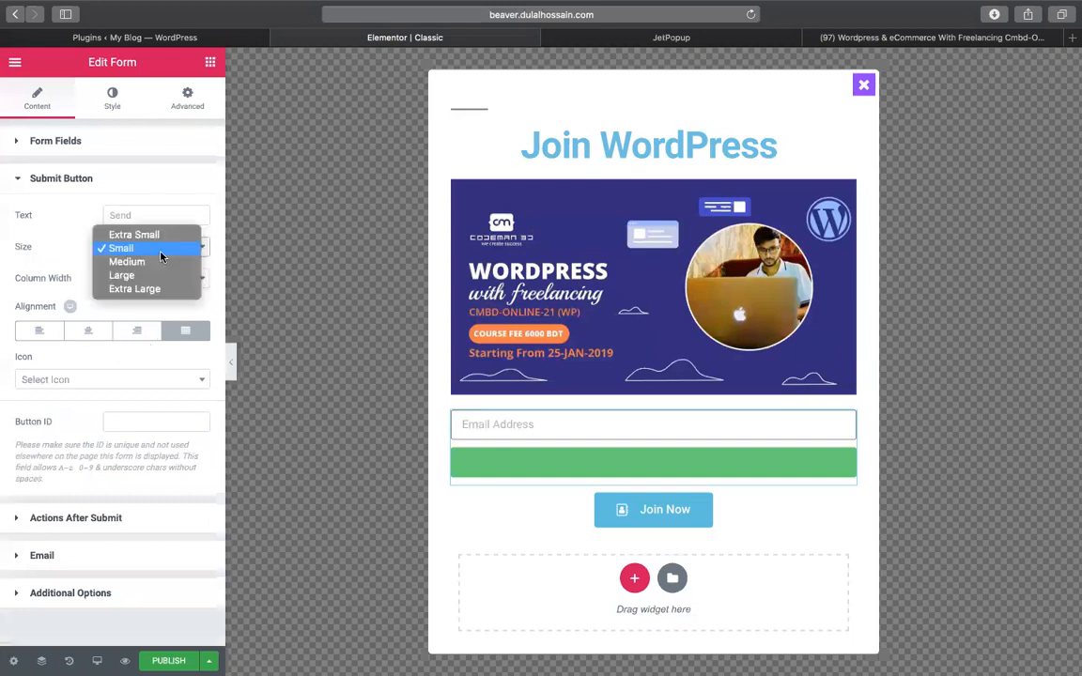
{"action": "left_click", "coordinate": [143, 287]}
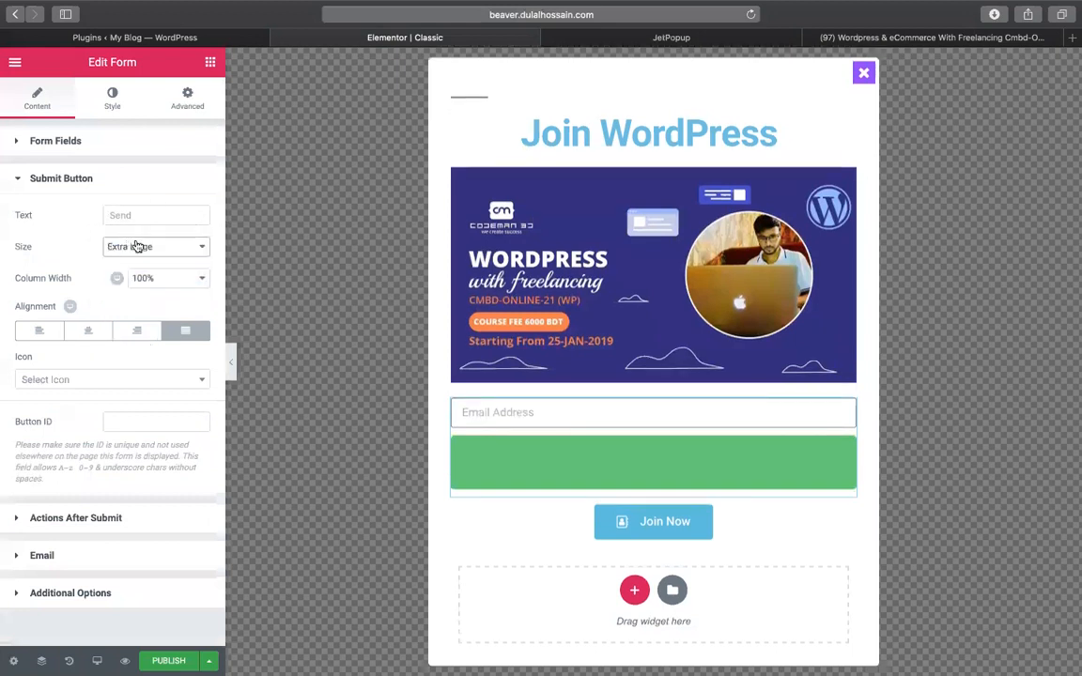
{"action": "left_click", "coordinate": [136, 246]}
{"action": "left_click", "coordinate": [146, 194]}
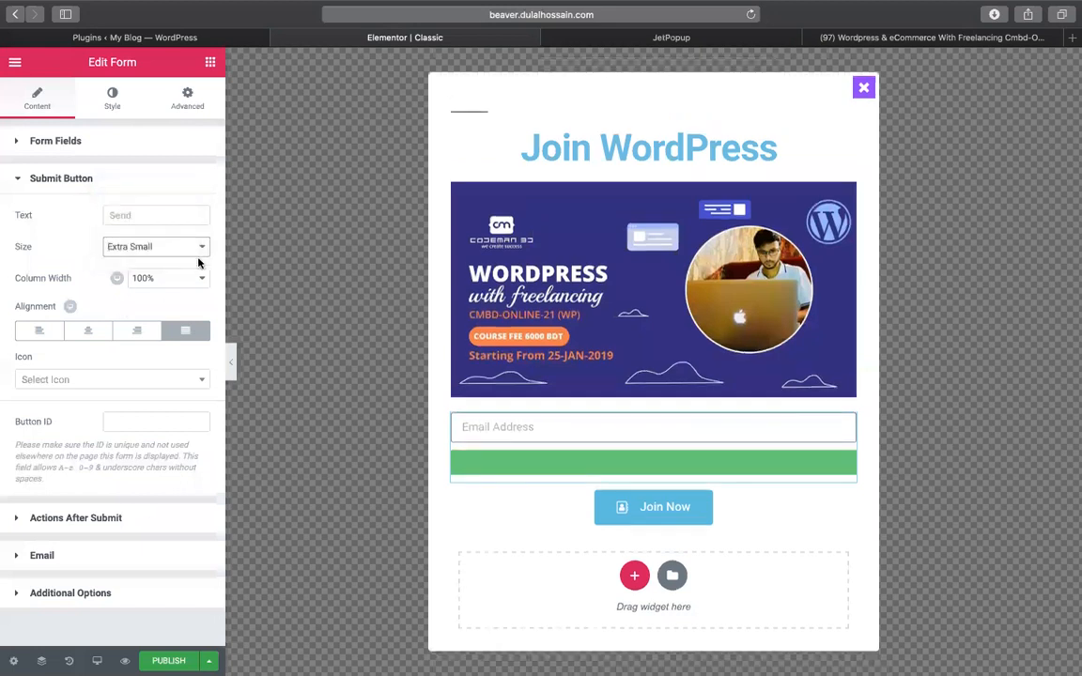
Set the form submit button's column width to Default and its alignment to left.
{"action": "mouse_move", "coordinate": [121, 279]}
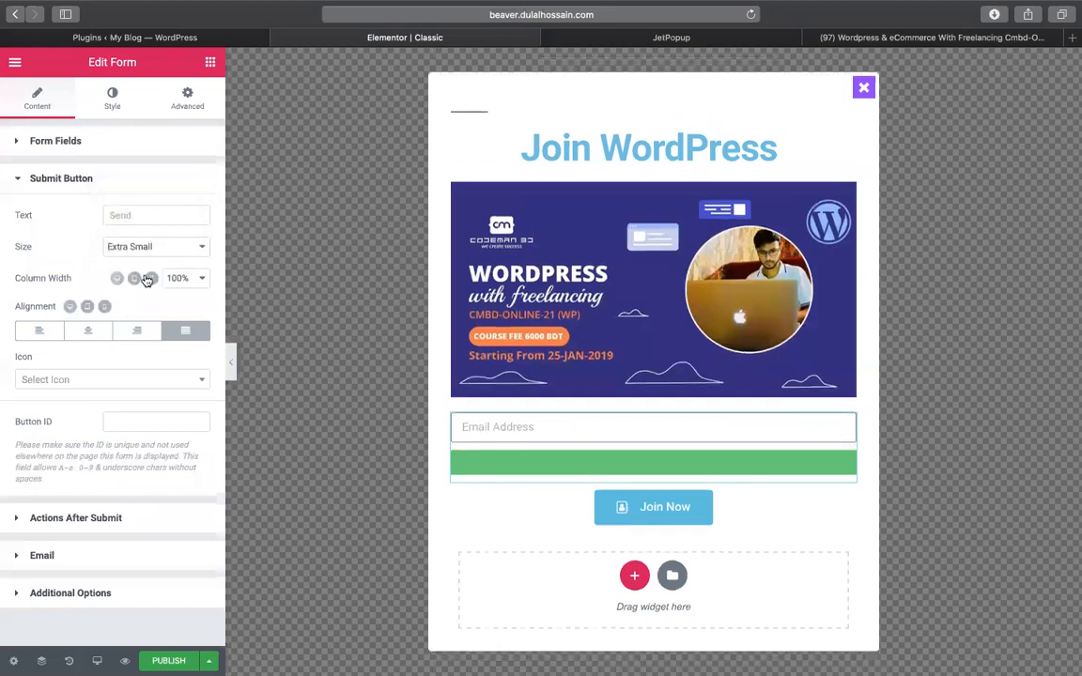
{"action": "left_click", "coordinate": [186, 280]}
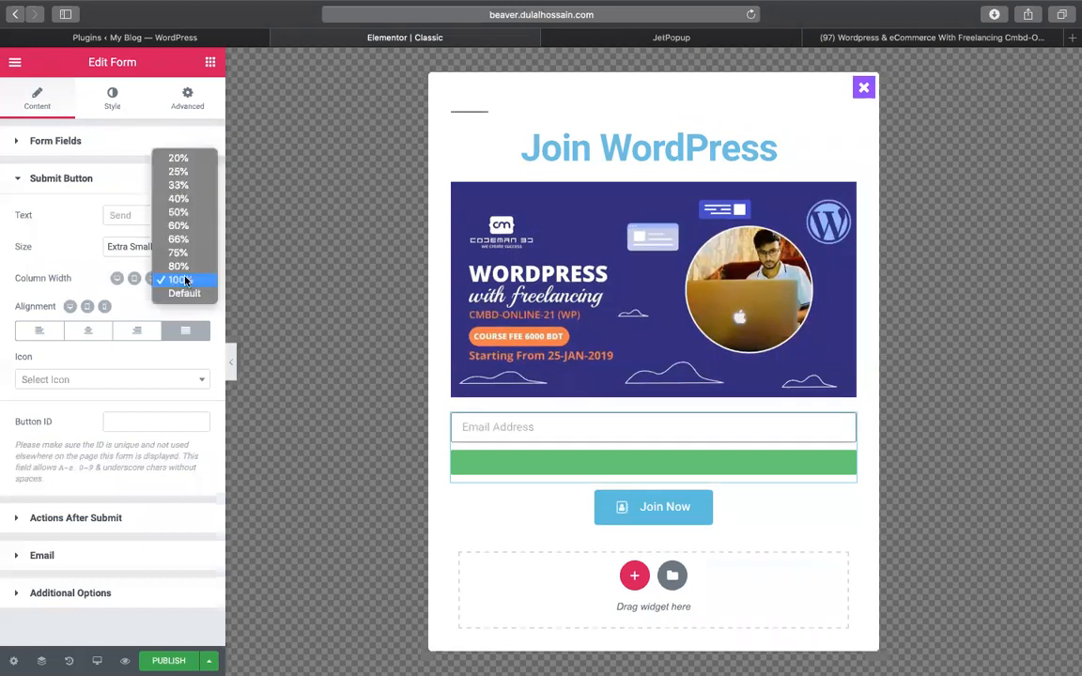
{"action": "left_click", "coordinate": [184, 293]}
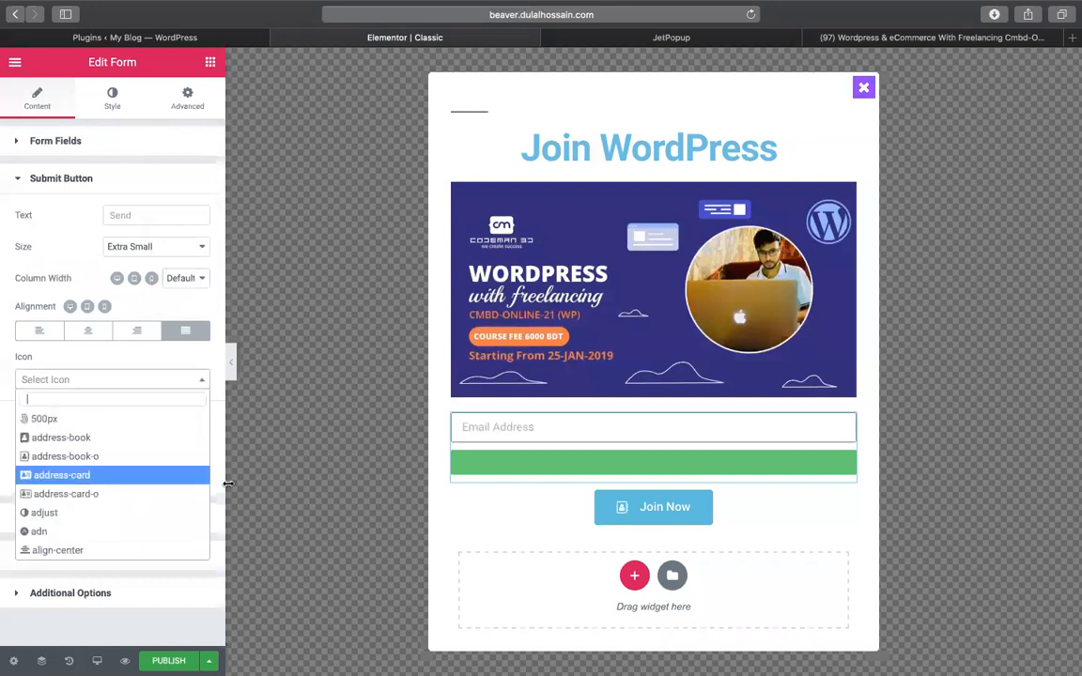
{"action": "left_click", "coordinate": [45, 380]}
{"action": "left_click", "coordinate": [56, 338]}
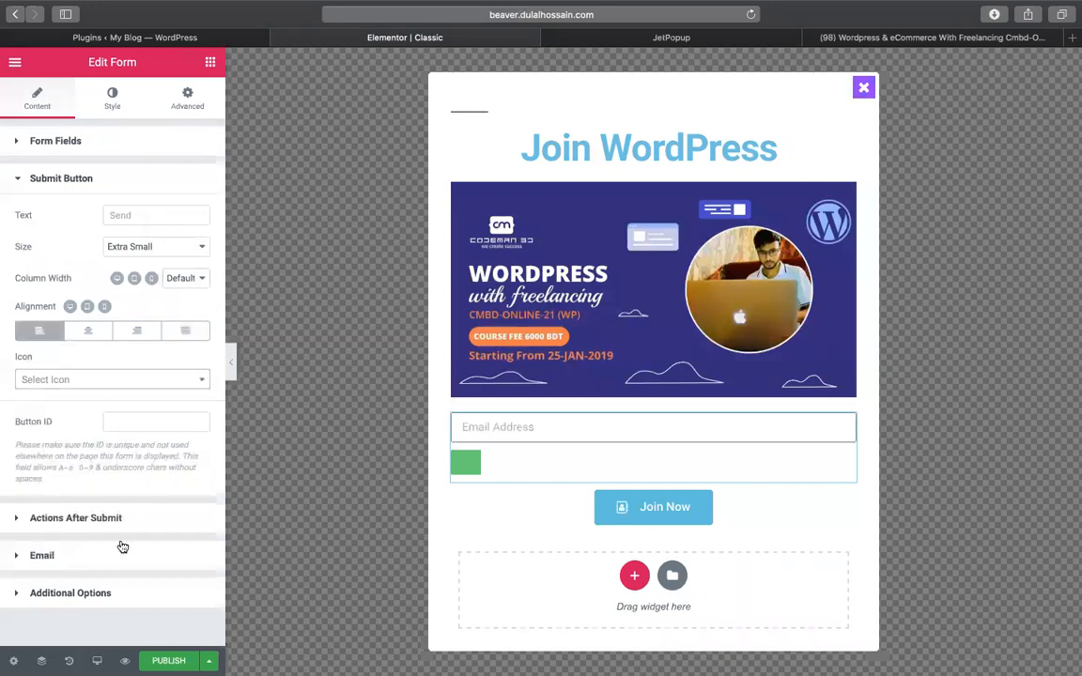
Examine the form's Email settings, from the recipient and message fields to the meta data and send format.
{"action": "left_click", "coordinate": [89, 555]}
{"action": "scroll", "coordinate": [106, 373], "scroll_direction": "down", "scroll_amount": 5}
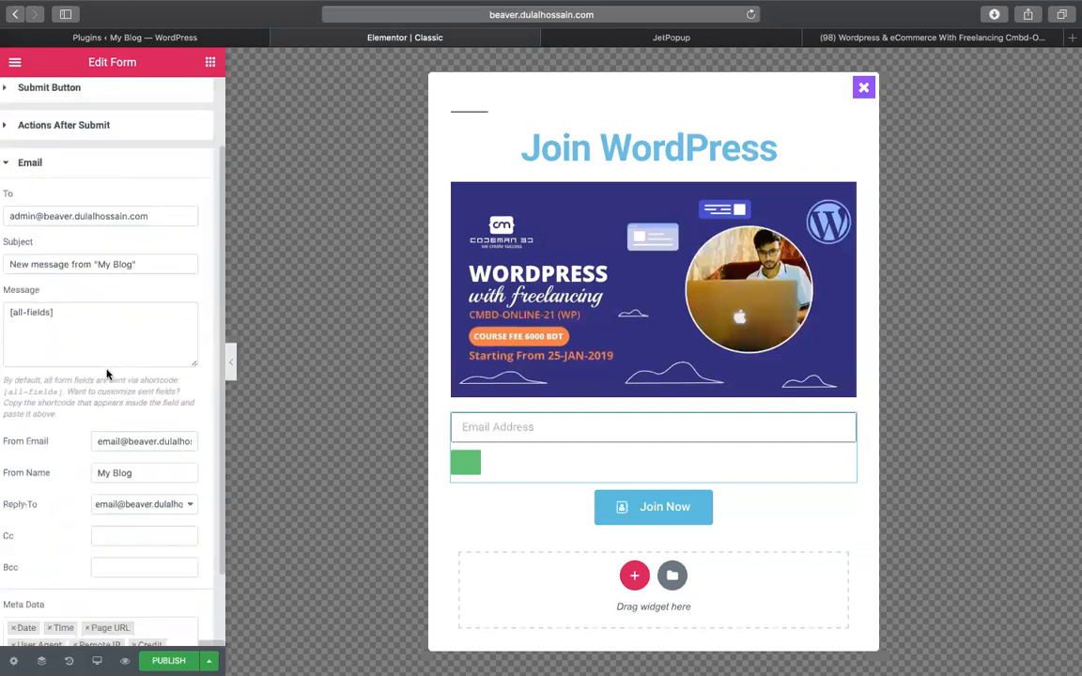
{"action": "scroll", "coordinate": [165, 382], "scroll_direction": "up", "scroll_amount": 2}
{"action": "scroll", "coordinate": [77, 345], "scroll_direction": "up", "scroll_amount": 1}
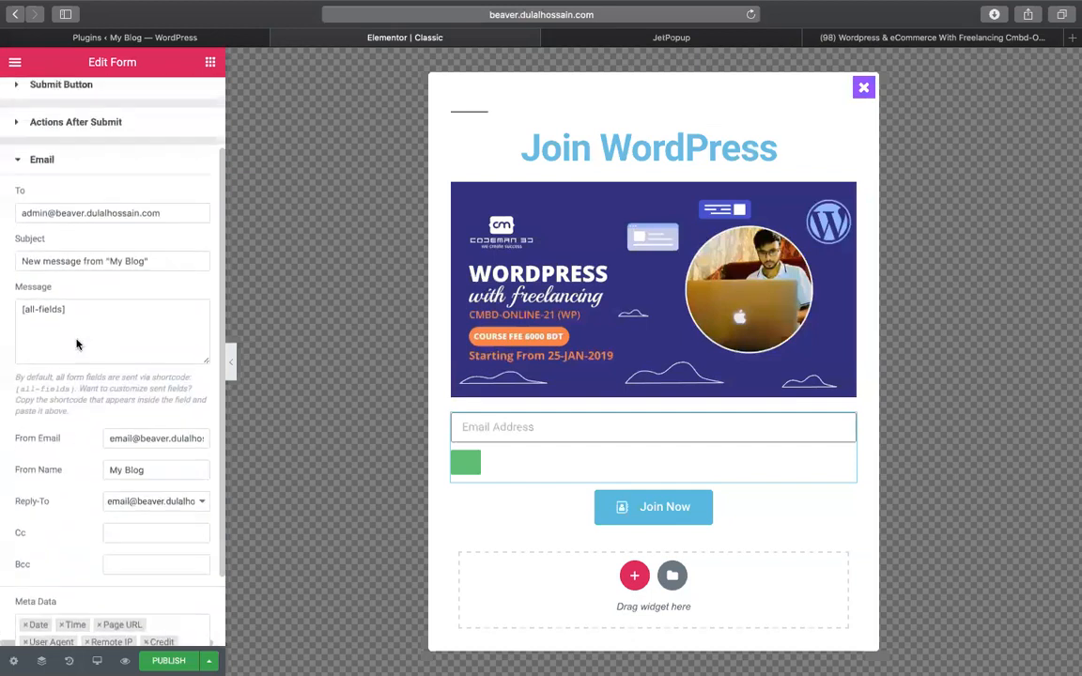
{"action": "scroll", "coordinate": [77, 345], "scroll_direction": "down", "scroll_amount": 3}
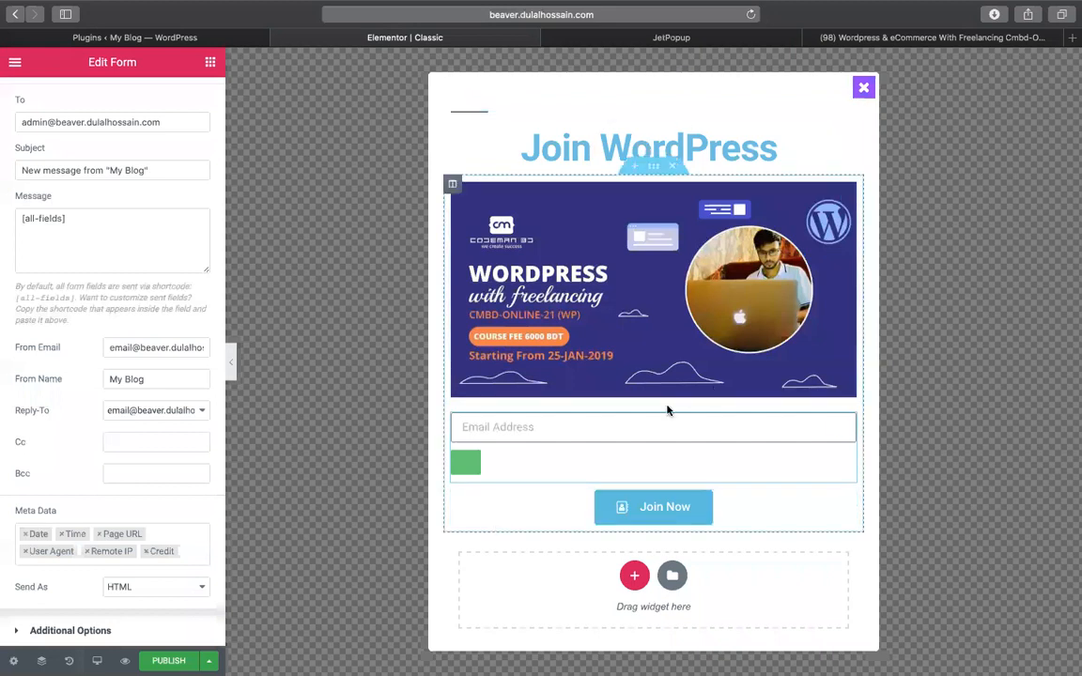
{"action": "left_click", "coordinate": [523, 416]}
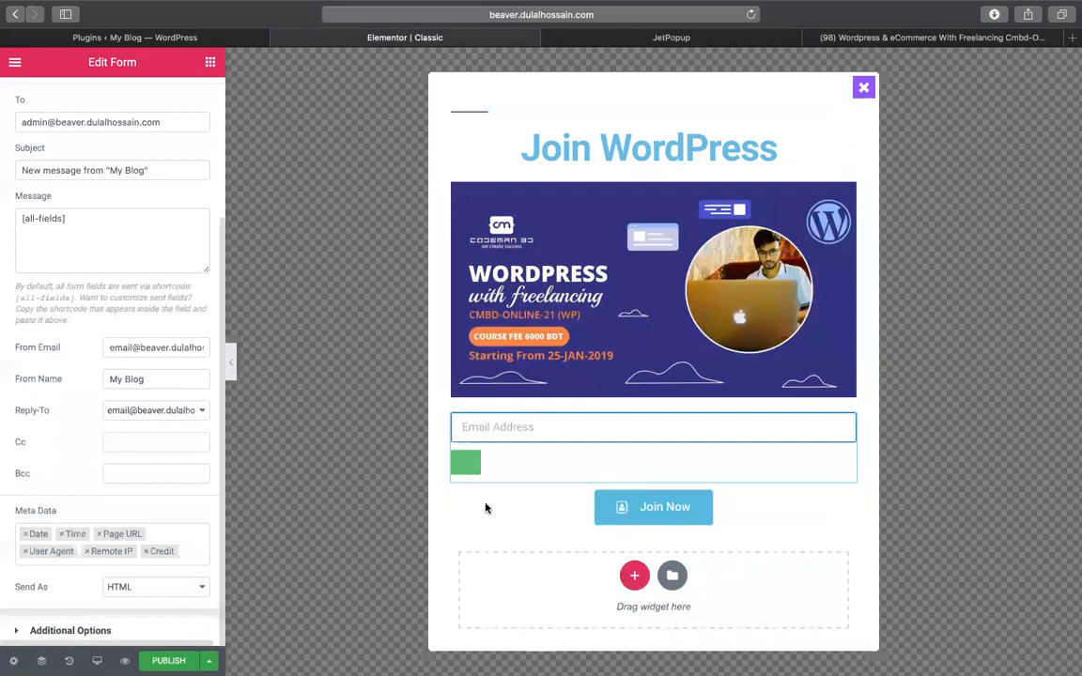
{"action": "left_click", "coordinate": [674, 575]}
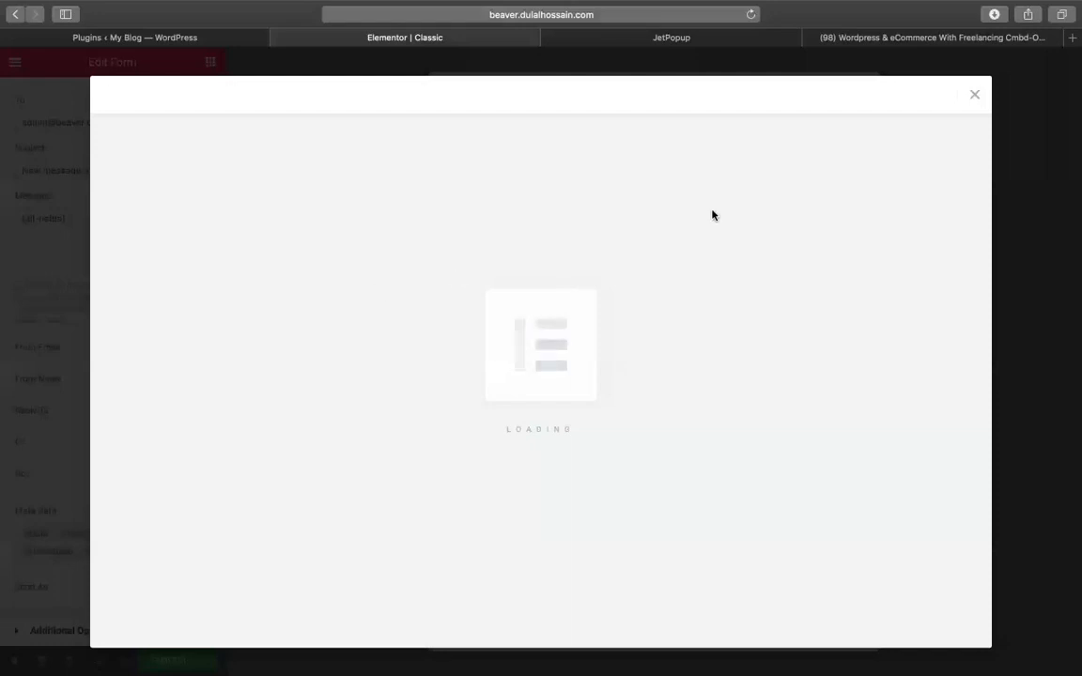
{"action": "left_click", "coordinate": [976, 98]}
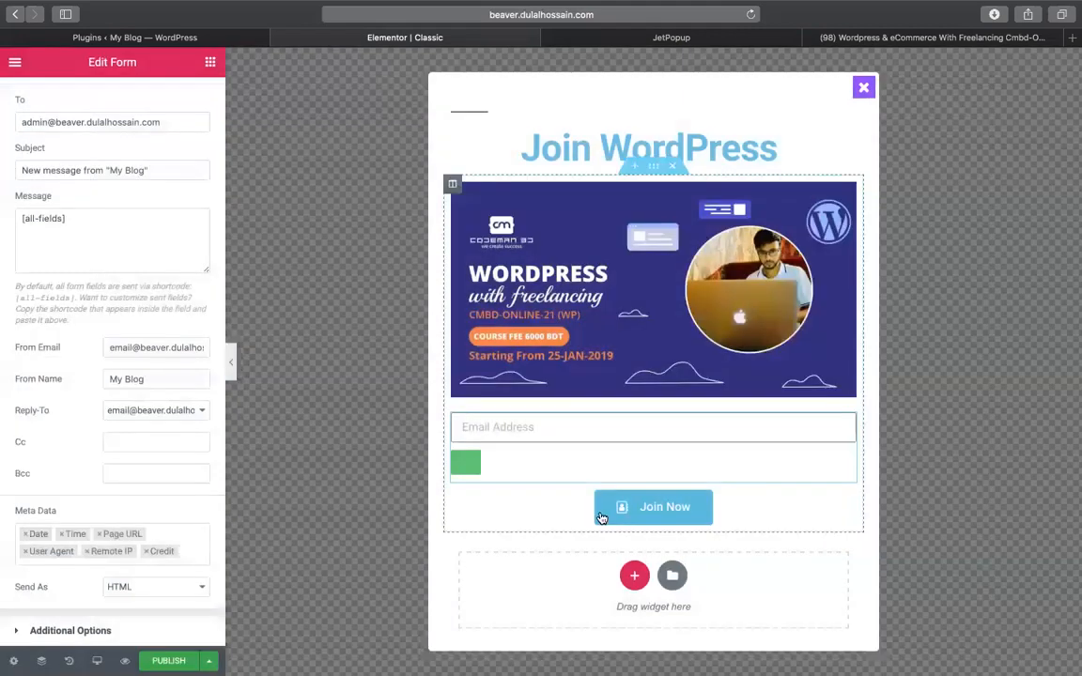
{"action": "left_click", "coordinate": [634, 575]}
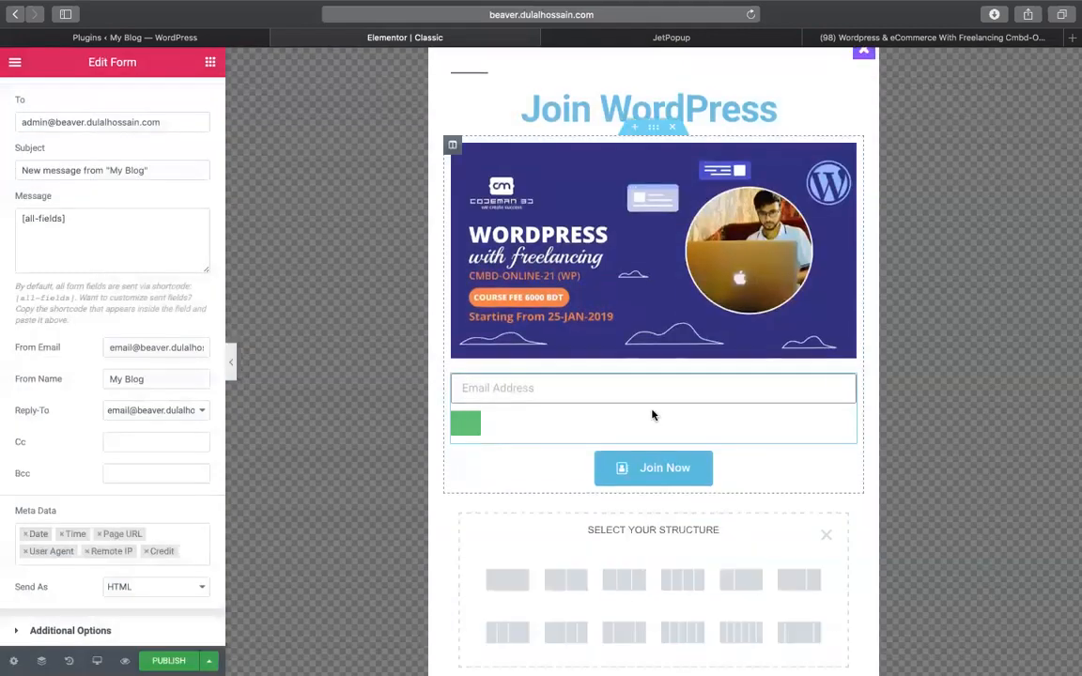
{"action": "left_click", "coordinate": [565, 577]}
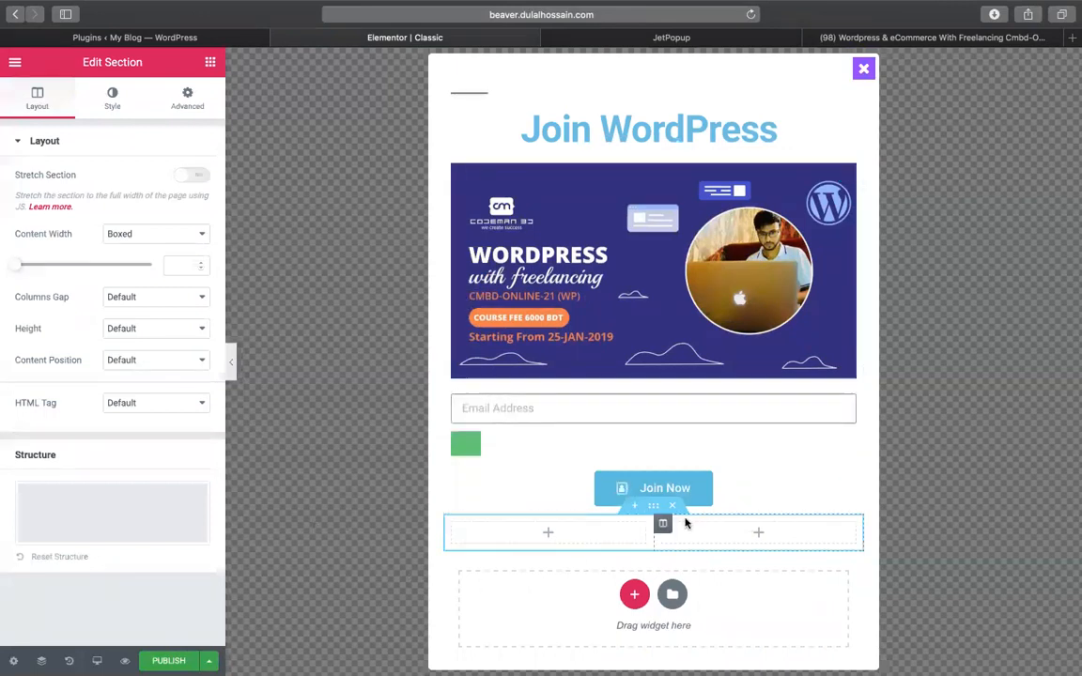
{"action": "left_click", "coordinate": [672, 505]}
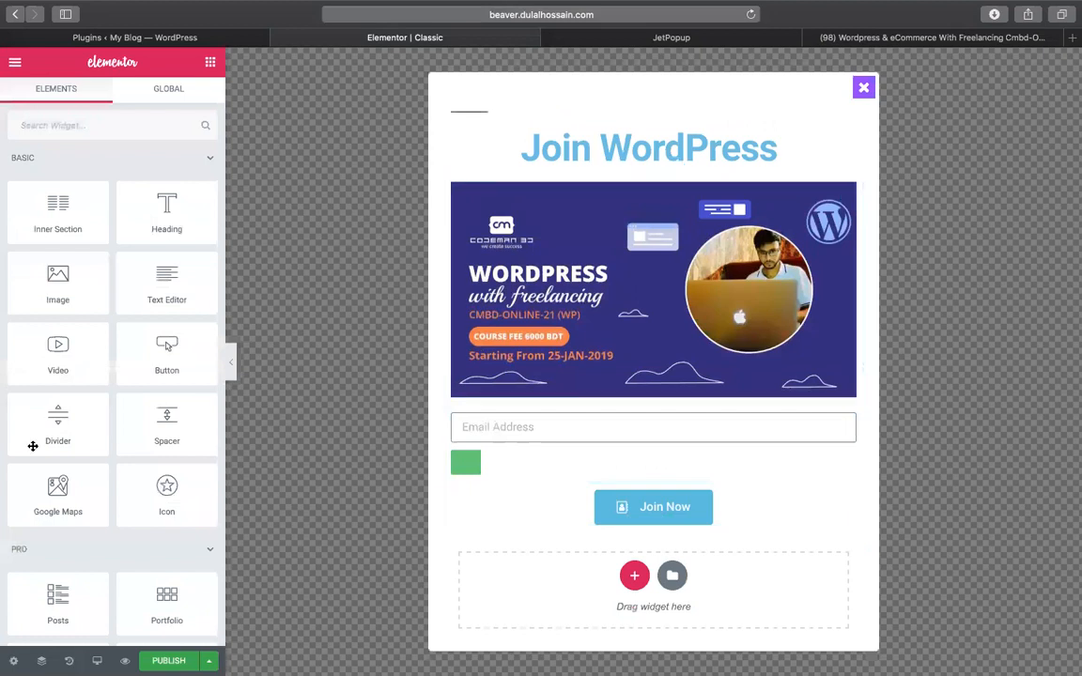
Add a Countdown widget between the course banner and the email address form.
{"action": "scroll", "coordinate": [33, 446], "scroll_direction": "down", "scroll_amount": 5}
{"action": "scroll", "coordinate": [91, 520], "scroll_direction": "up", "scroll_amount": 3}
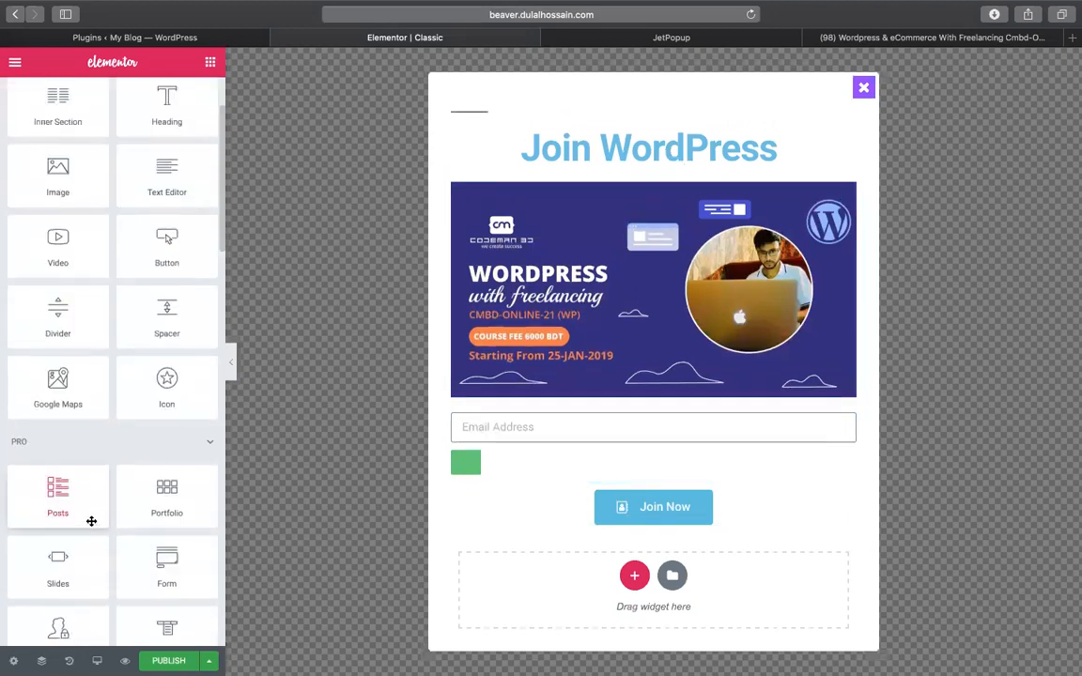
{"action": "scroll", "coordinate": [91, 520], "scroll_direction": "down", "scroll_amount": 8}
{"action": "scroll", "coordinate": [88, 431], "scroll_direction": "down", "scroll_amount": 4}
{"action": "scroll", "coordinate": [88, 431], "scroll_direction": "up", "scroll_amount": 2}
{"action": "scroll", "coordinate": [89, 431], "scroll_direction": "down", "scroll_amount": 3}
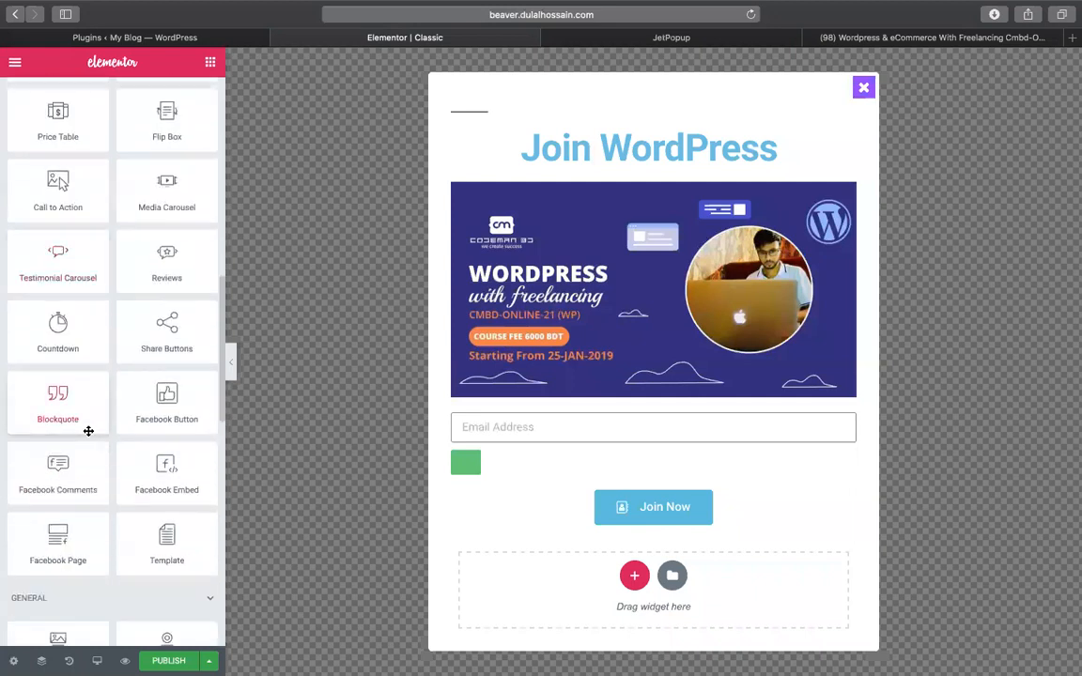
{"action": "scroll", "coordinate": [88, 431], "scroll_direction": "up", "scroll_amount": 1}
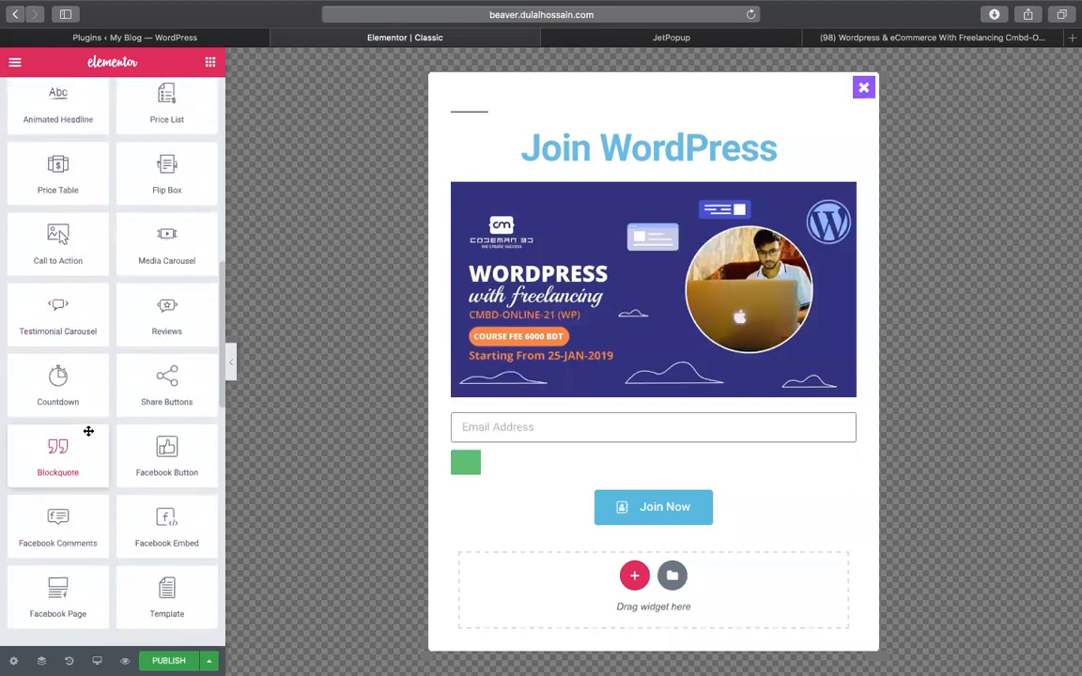
{"action": "scroll", "coordinate": [70, 313], "scroll_direction": "up", "scroll_amount": 1}
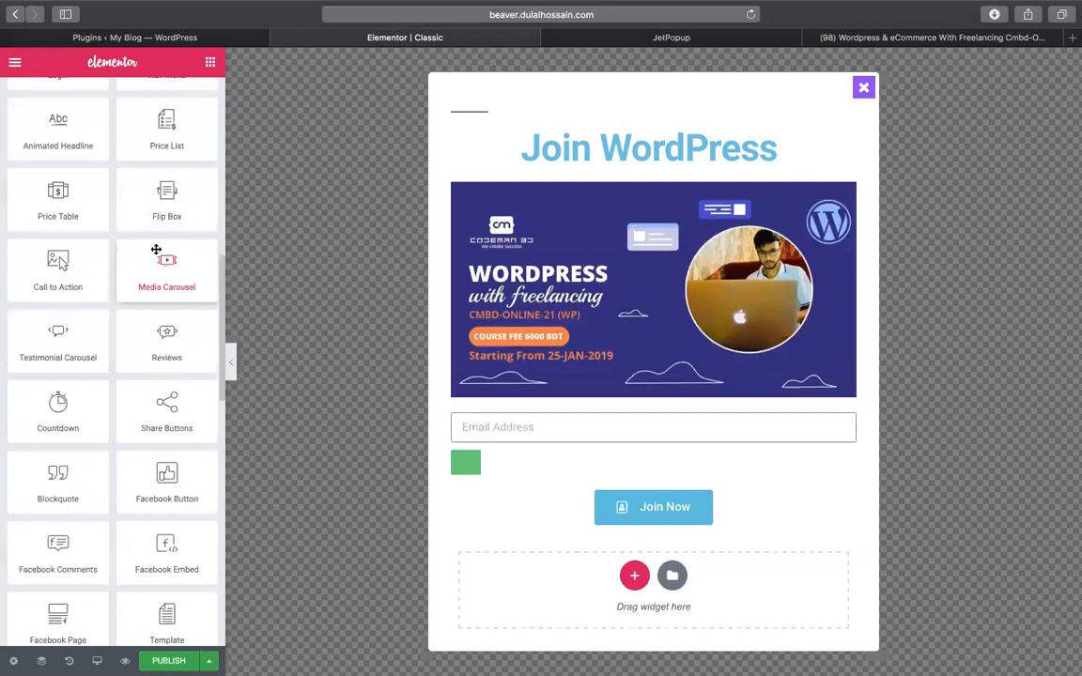
{"action": "scroll", "coordinate": [101, 243], "scroll_direction": "up", "scroll_amount": 1}
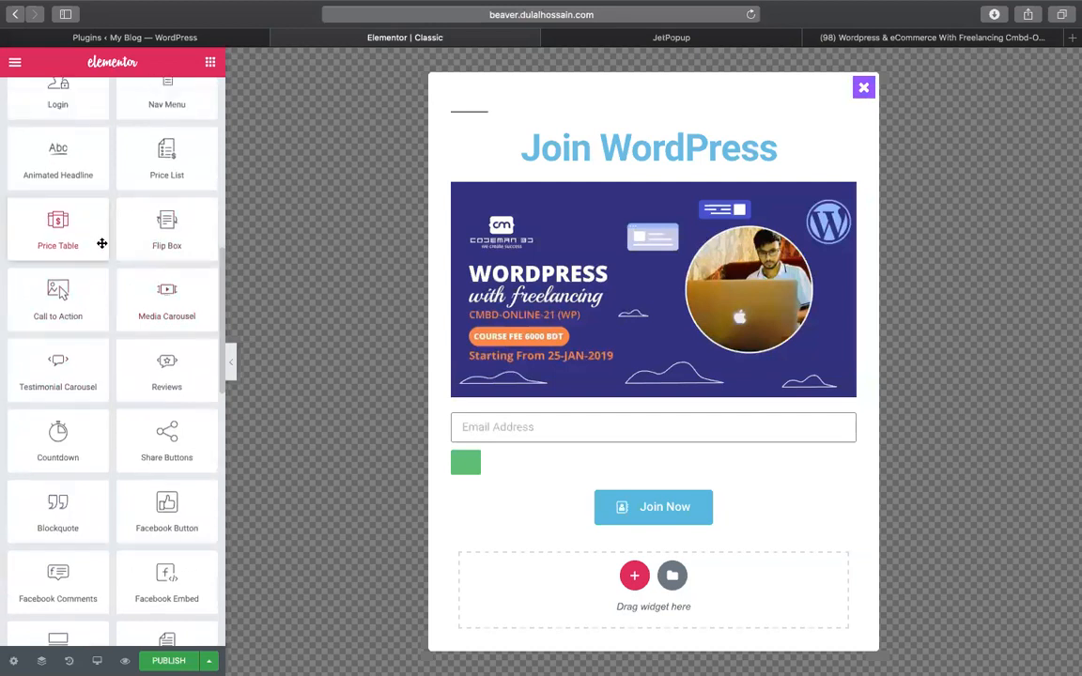
{"action": "scroll", "coordinate": [98, 207], "scroll_direction": "up", "scroll_amount": 1}
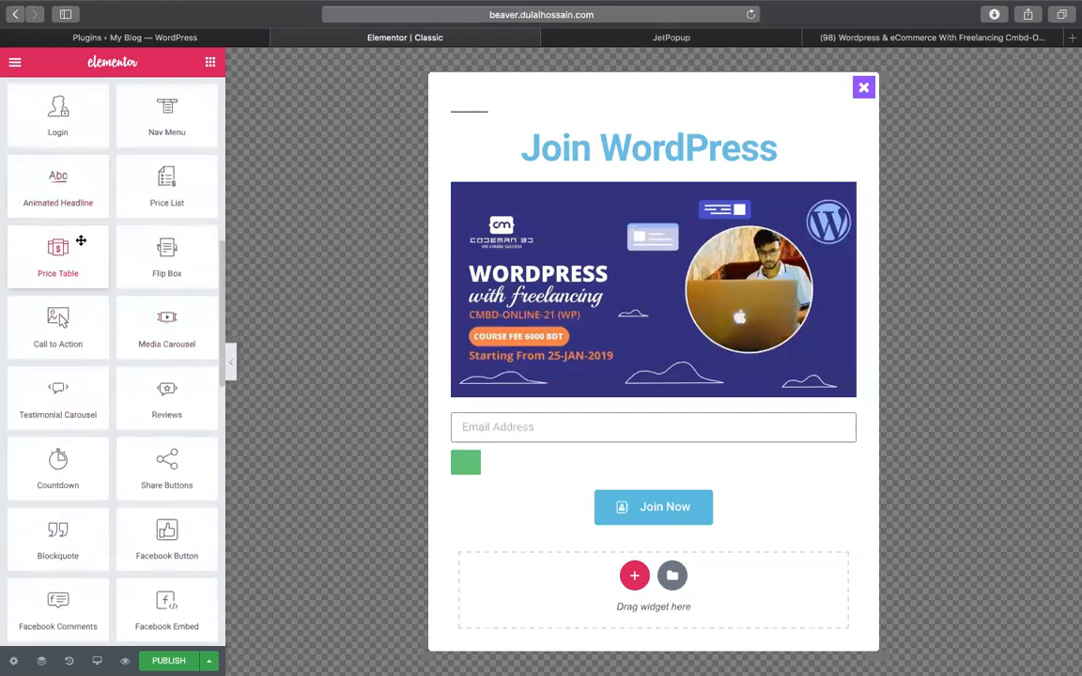
{"action": "scroll", "coordinate": [81, 241], "scroll_direction": "down", "scroll_amount": 1}
{"action": "scroll", "coordinate": [106, 272], "scroll_direction": "down", "scroll_amount": 5}
{"action": "scroll", "coordinate": [104, 253], "scroll_direction": "down", "scroll_amount": 6}
{"action": "scroll", "coordinate": [94, 280], "scroll_direction": "up", "scroll_amount": 3}
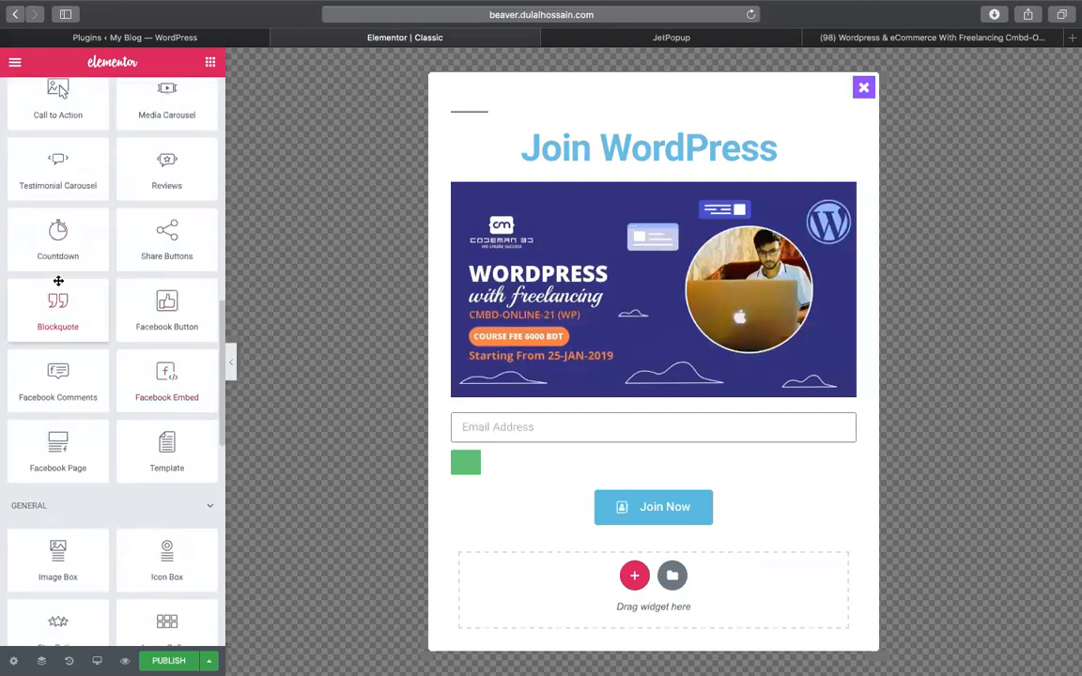
{"action": "left_click_drag", "start_coordinate": [62, 257], "coordinate": [768, 285]}
{"action": "left_click_drag", "start_coordinate": [679, 204], "coordinate": [699, 419]}
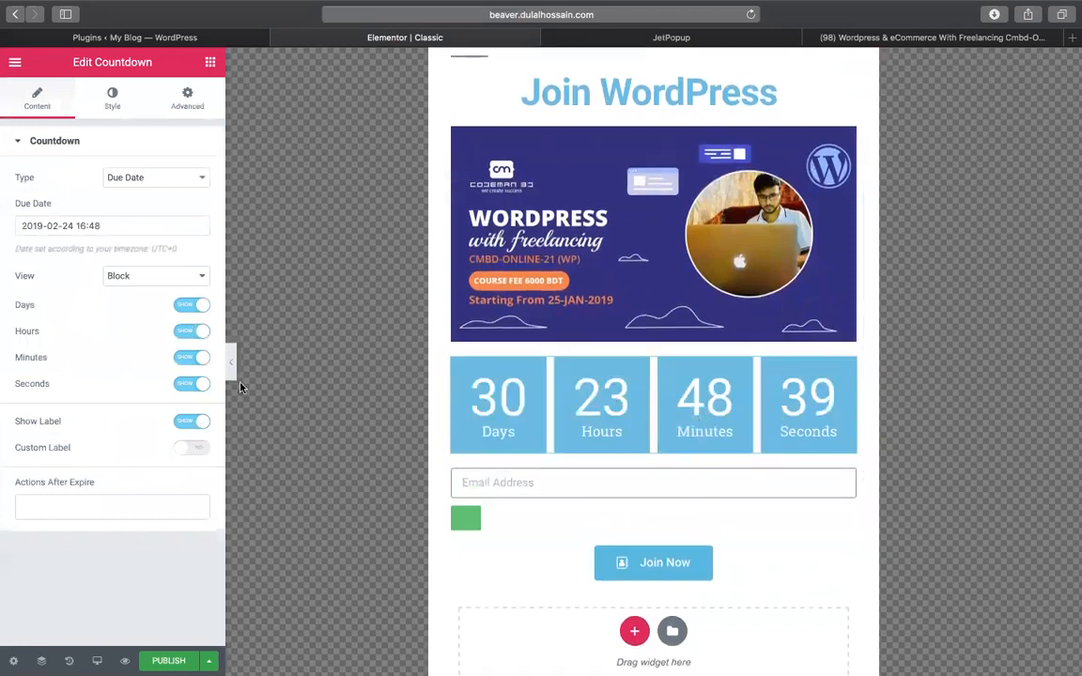
{"action": "left_click", "coordinate": [84, 226]}
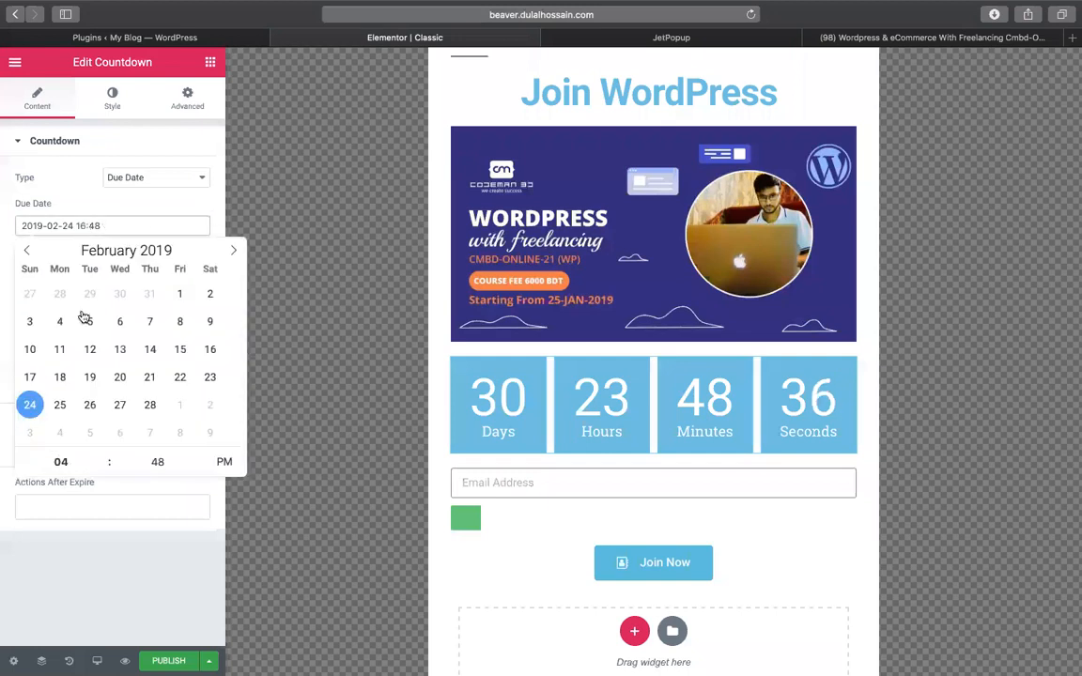
{"action": "left_click", "coordinate": [100, 404]}
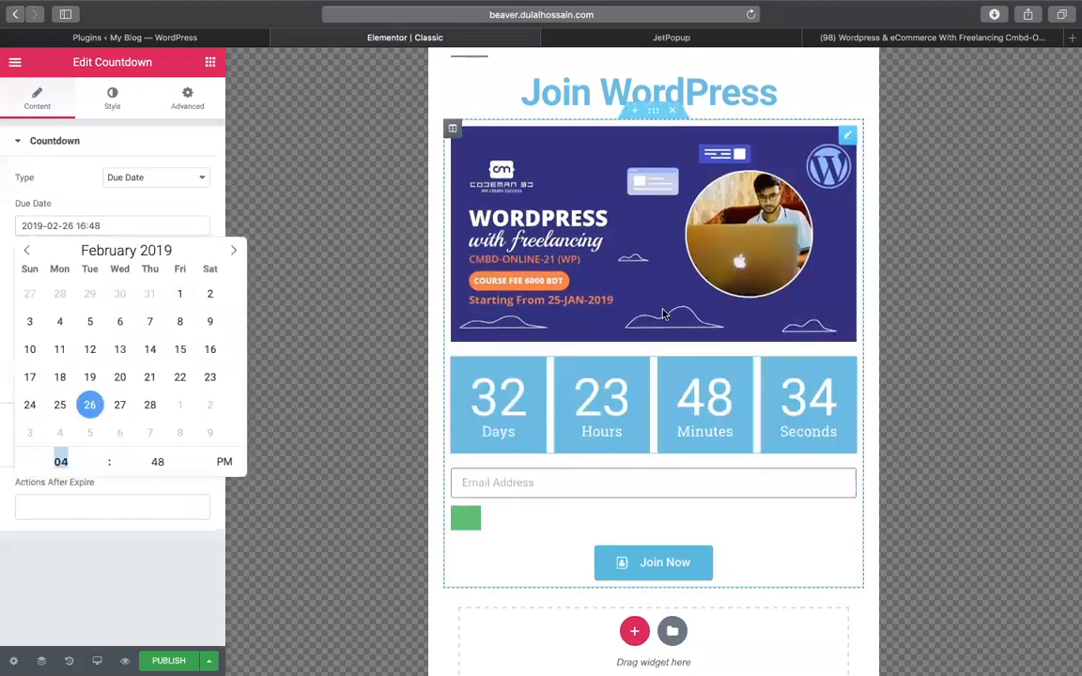
{"action": "left_click", "coordinate": [136, 193]}
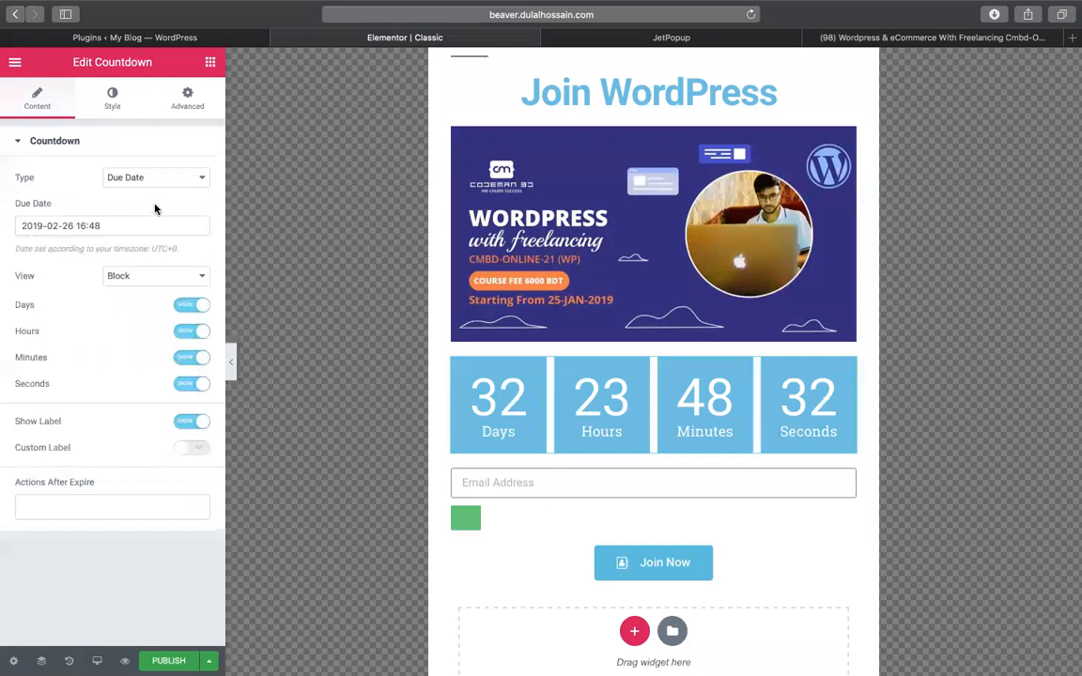
Try the Inline view on the countdown, return it to Block, and examine its Style and Advanced settings.
{"action": "left_click", "coordinate": [165, 274]}
{"action": "left_click", "coordinate": [121, 293]}
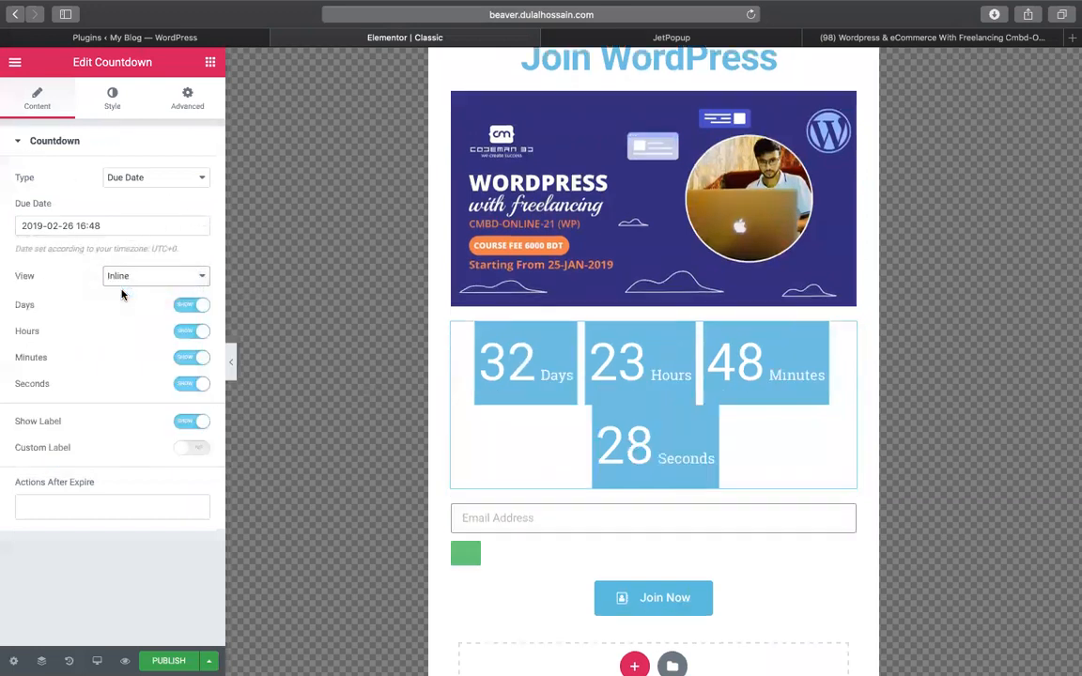
{"action": "left_click", "coordinate": [195, 277]}
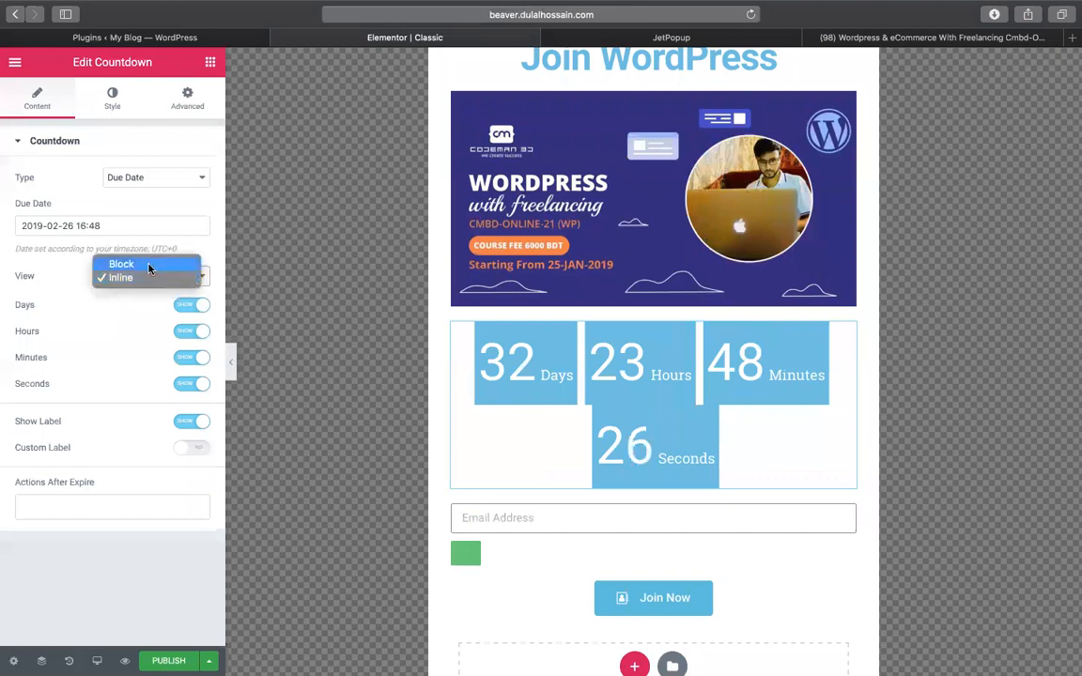
{"action": "left_click", "coordinate": [149, 266]}
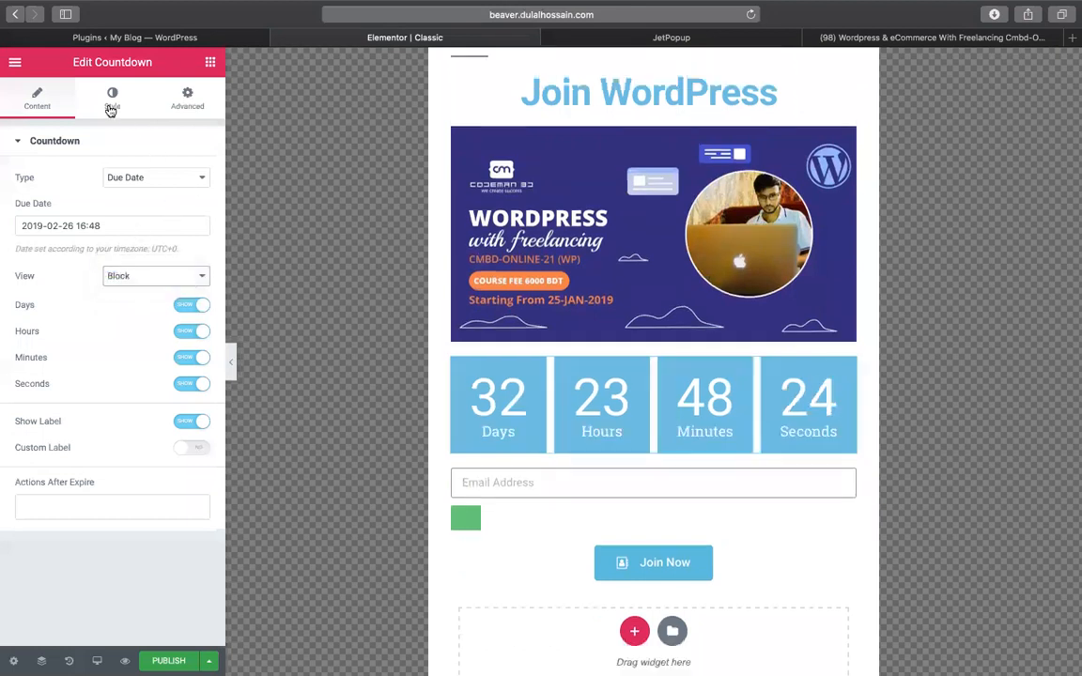
{"action": "left_click", "coordinate": [111, 99]}
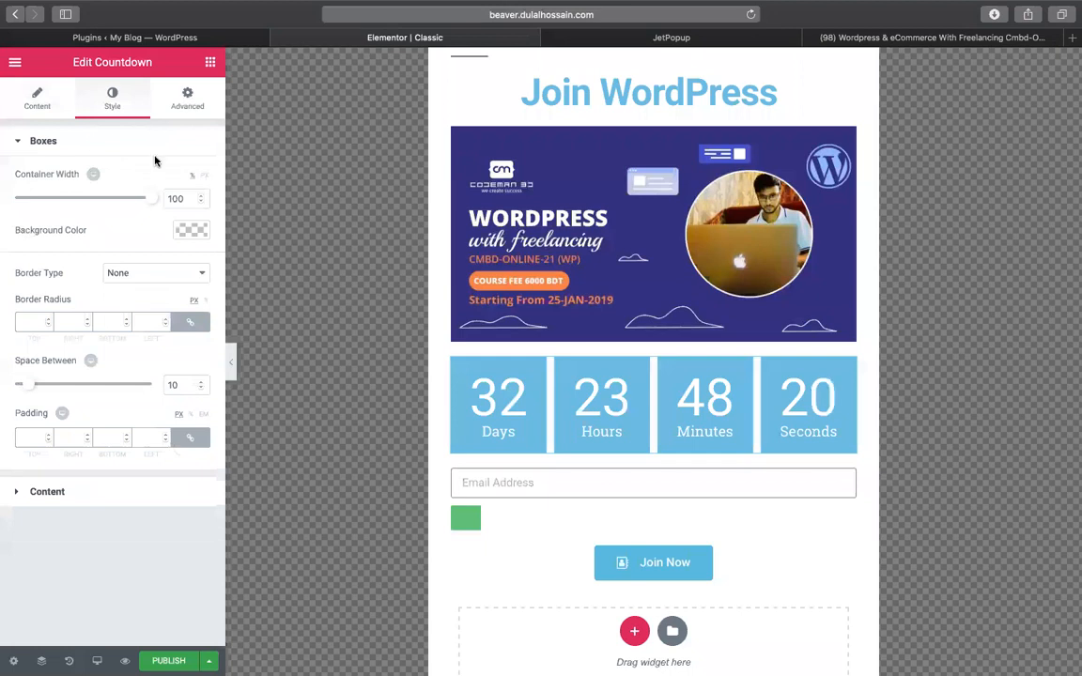
{"action": "left_click", "coordinate": [179, 103]}
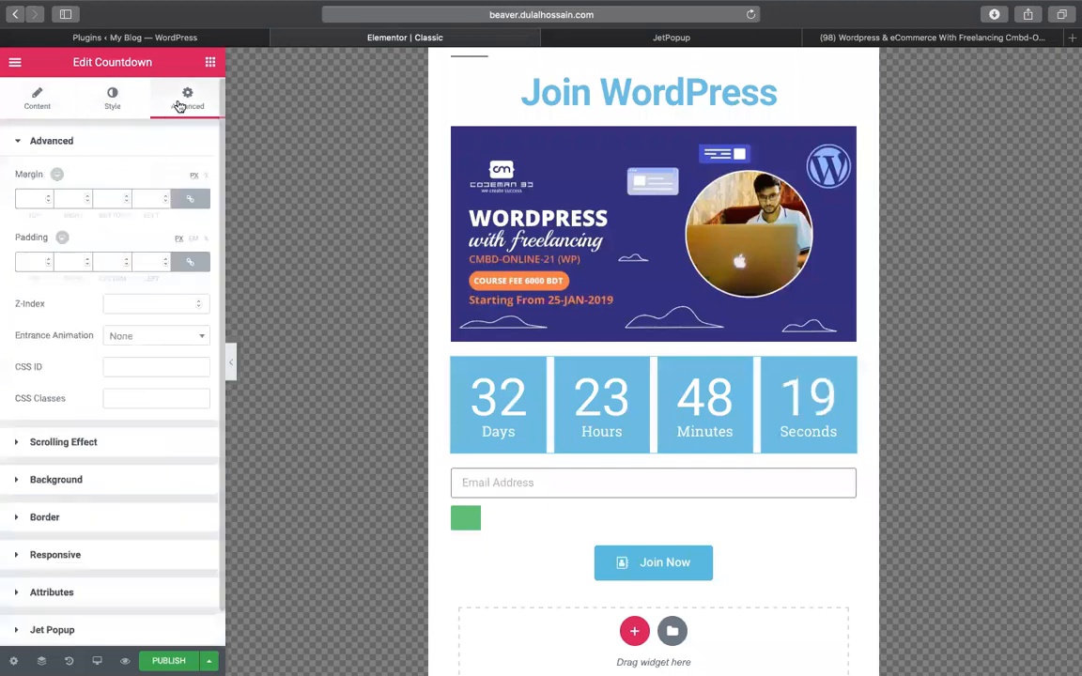
{"action": "left_click", "coordinate": [98, 92]}
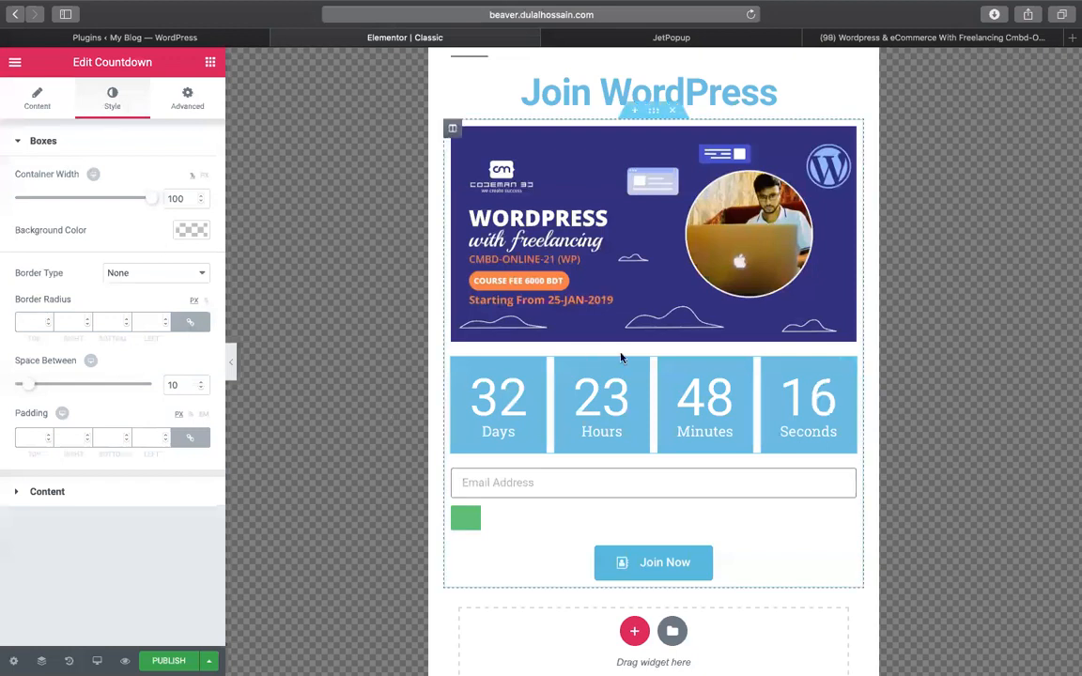
{"action": "left_click", "coordinate": [35, 97]}
{"action": "left_click", "coordinate": [47, 226]}
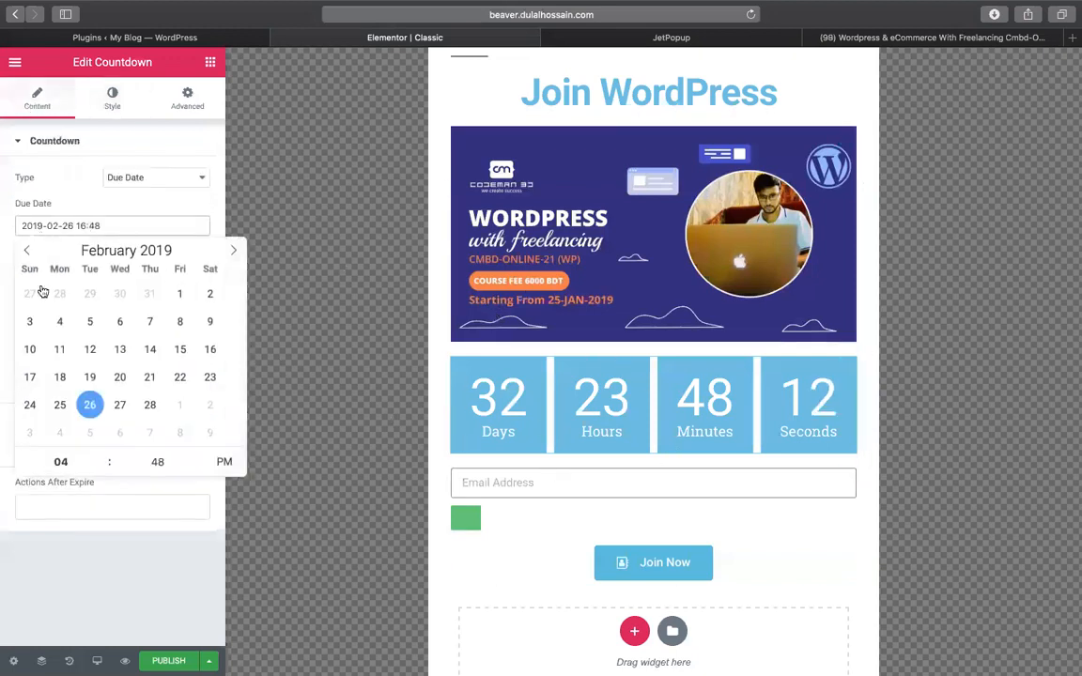
{"action": "left_click", "coordinate": [28, 252]}
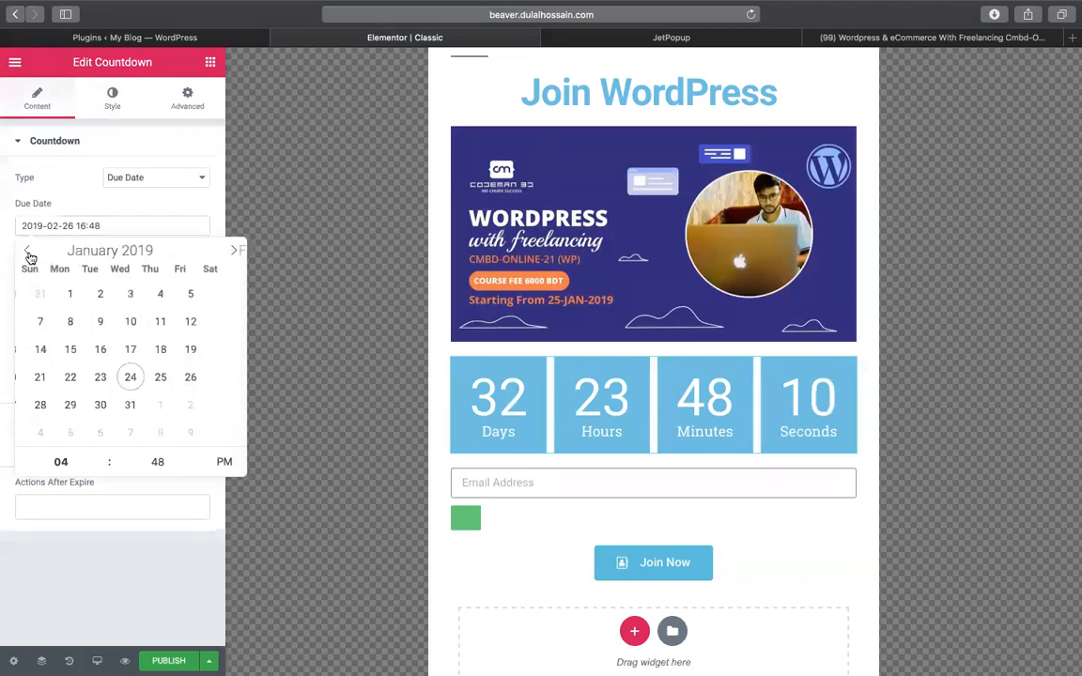
{"action": "left_click", "coordinate": [207, 377]}
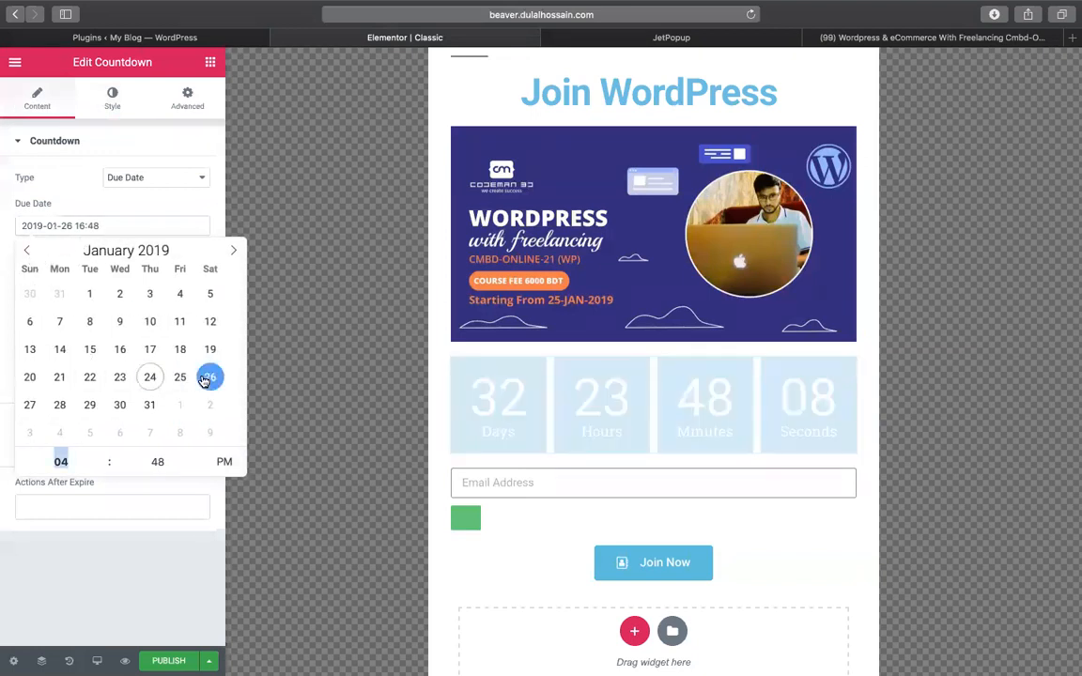
{"action": "left_click", "coordinate": [170, 208]}
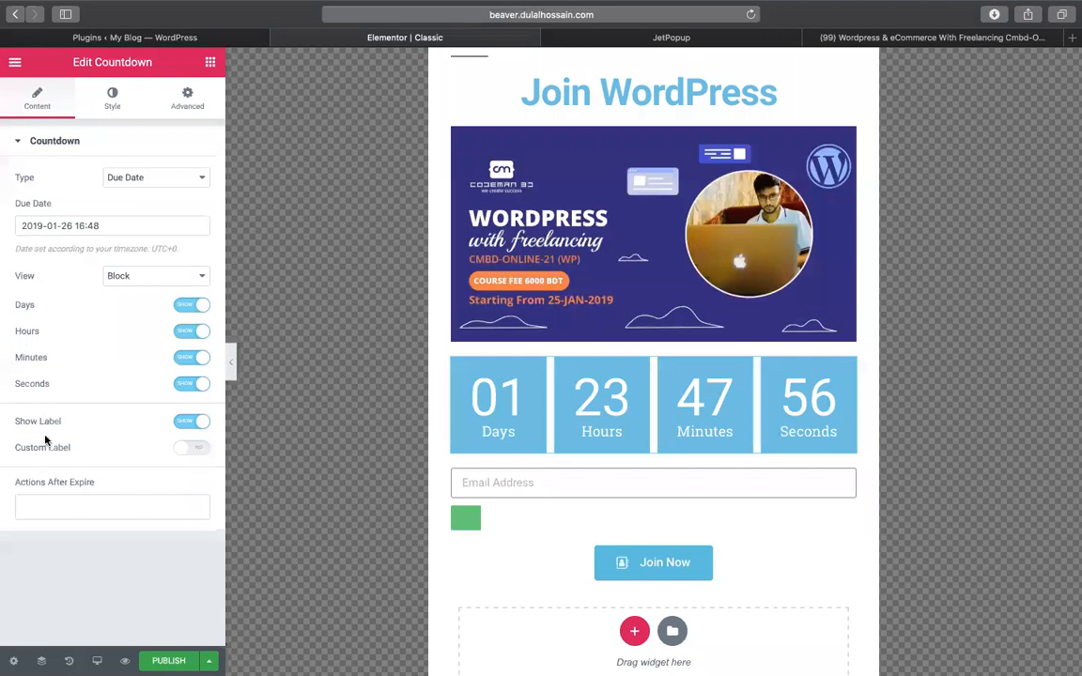
{"action": "left_click", "coordinate": [190, 422]}
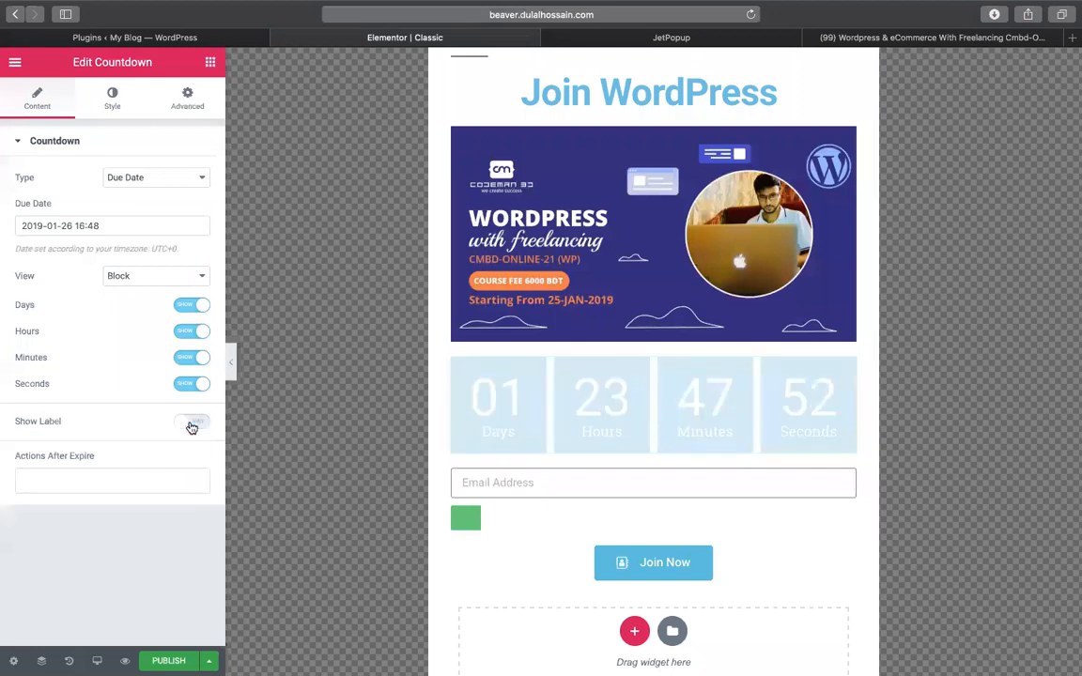
Turn the countdown's Show Label option back on, keeping the Block view.
{"action": "left_click", "coordinate": [191, 423]}
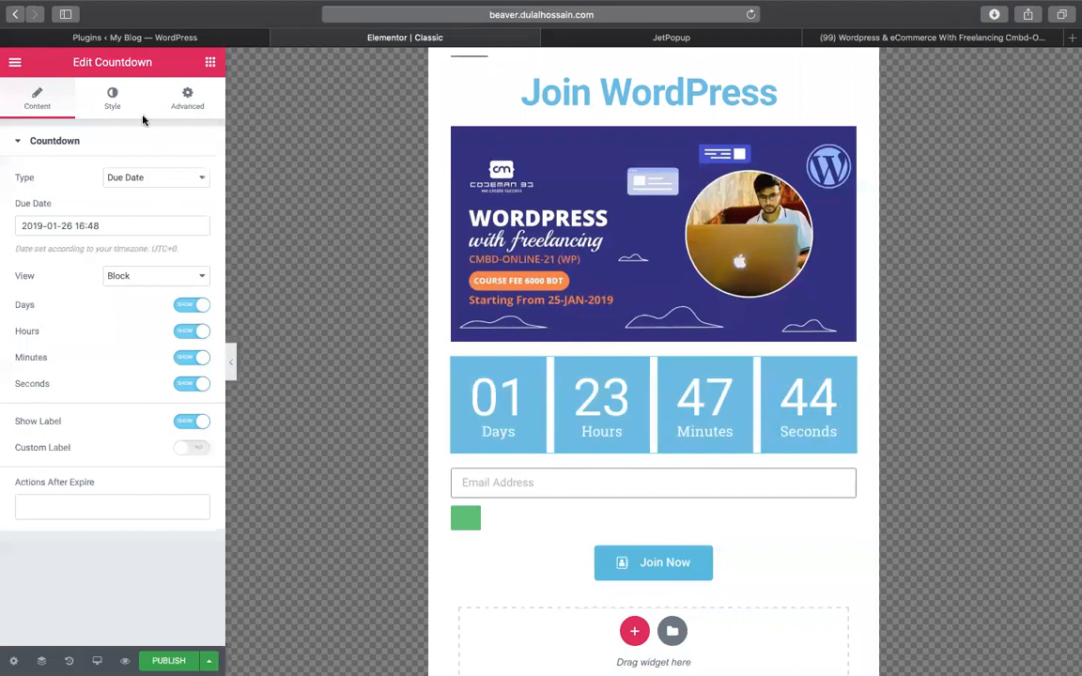
{"action": "left_click", "coordinate": [140, 276]}
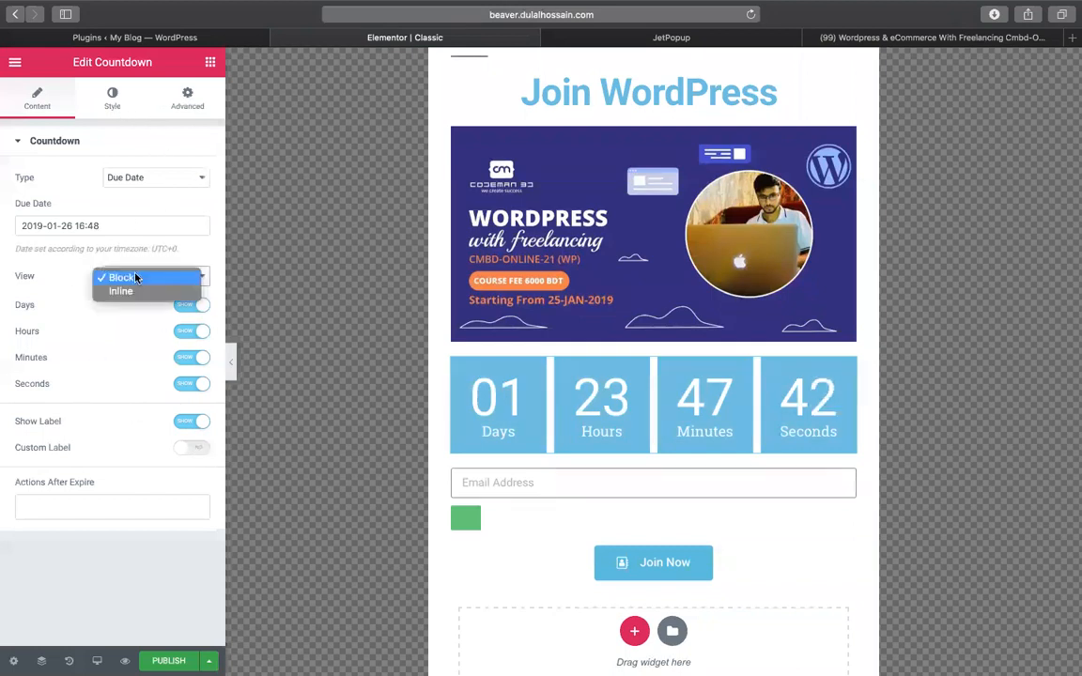
{"action": "left_click", "coordinate": [57, 175]}
{"action": "left_click", "coordinate": [17, 139]}
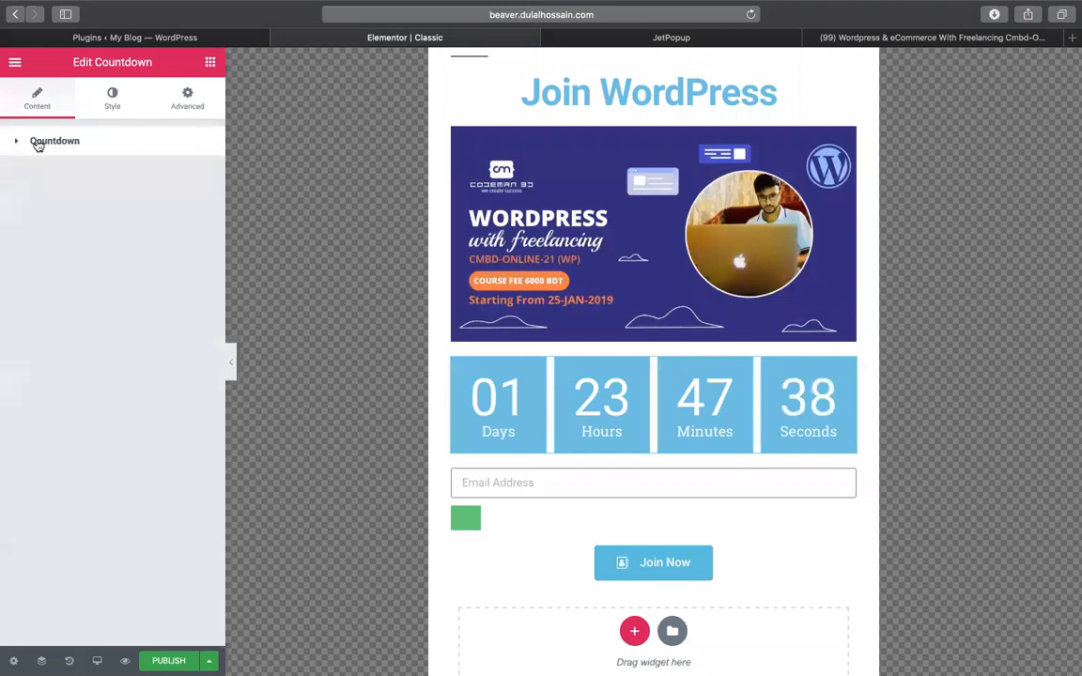
Give the countdown boxes a Double border with a width of 3 on all sides.
{"action": "left_click", "coordinate": [113, 97]}
{"action": "mouse_move", "coordinate": [155, 204]}
{"action": "left_mouse_down"}
{"action": "mouse_move", "coordinate": [138, 203]}
{"action": "mouse_move", "coordinate": [162, 202]}
{"action": "left_mouse_up"}
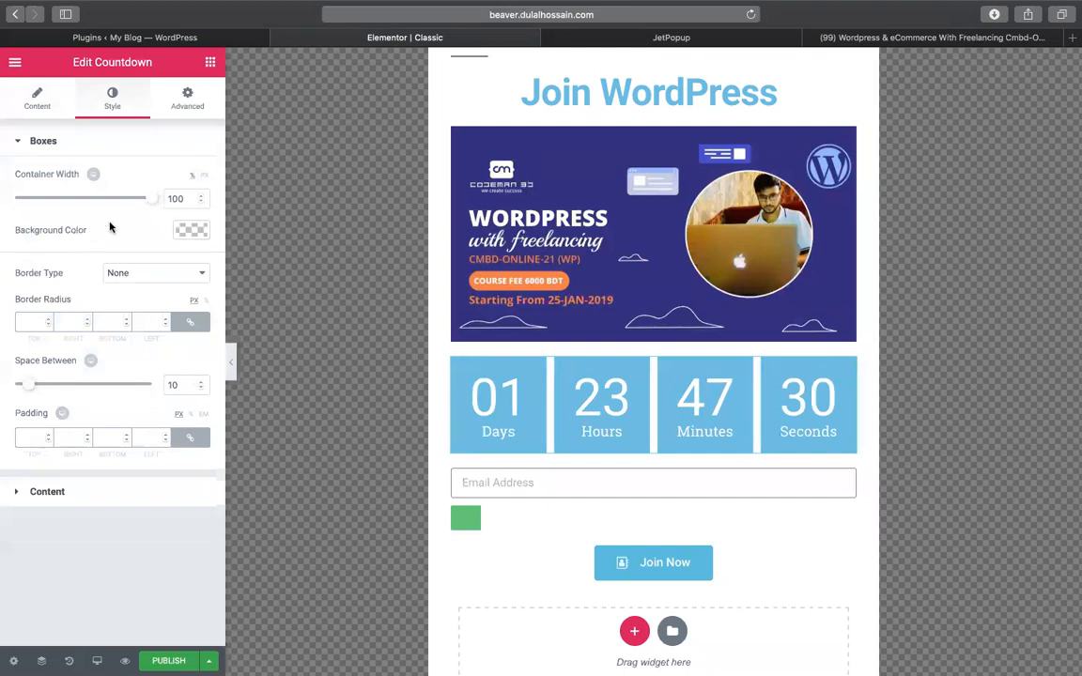
{"action": "left_click", "coordinate": [152, 273]}
{"action": "left_click", "coordinate": [126, 301]}
{"action": "left_click", "coordinate": [146, 274]}
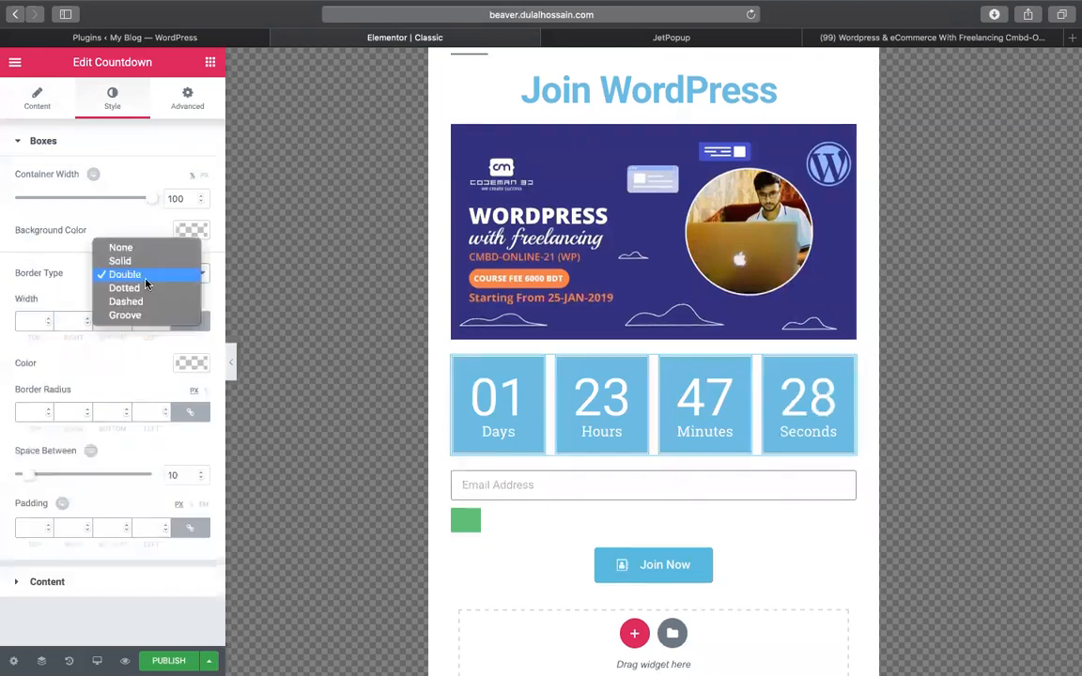
{"action": "left_click", "coordinate": [106, 230]}
{"action": "left_click", "coordinate": [36, 319]}
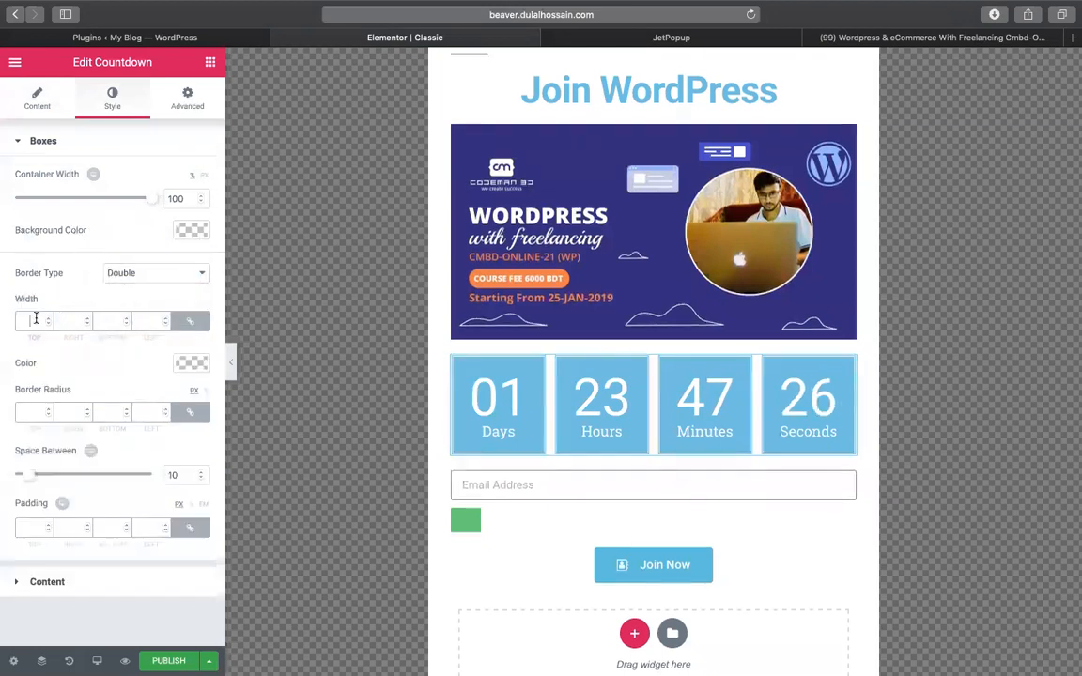
{"action": "type", "text": "5"}
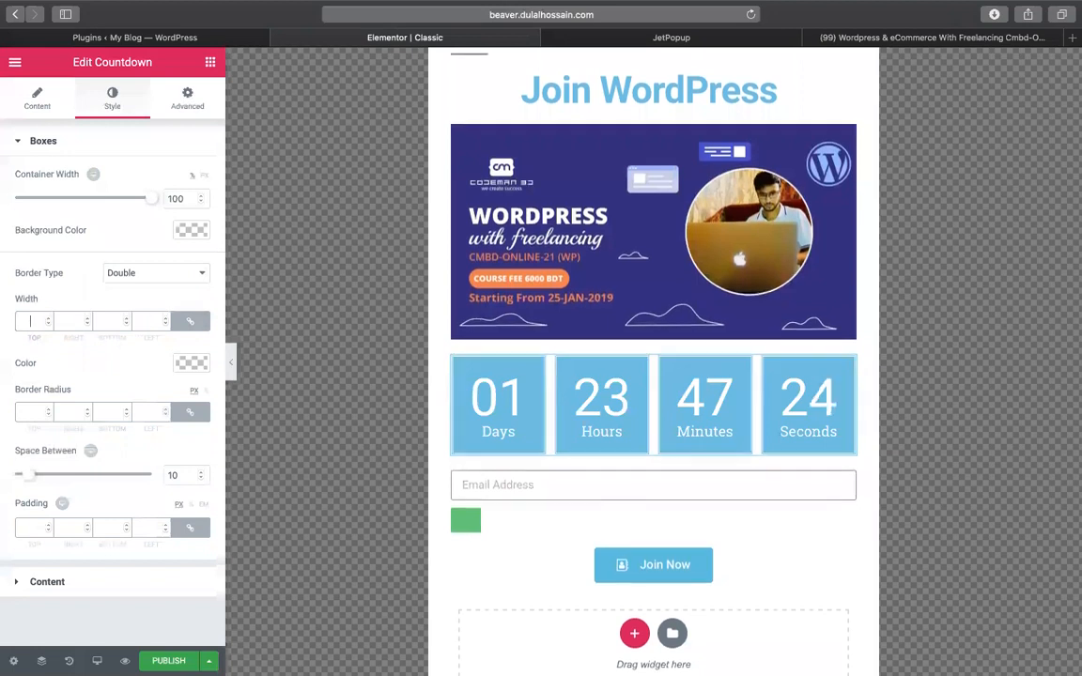
{"action": "key", "text": "BackSpace"}
{"action": "type", "text": "3"}
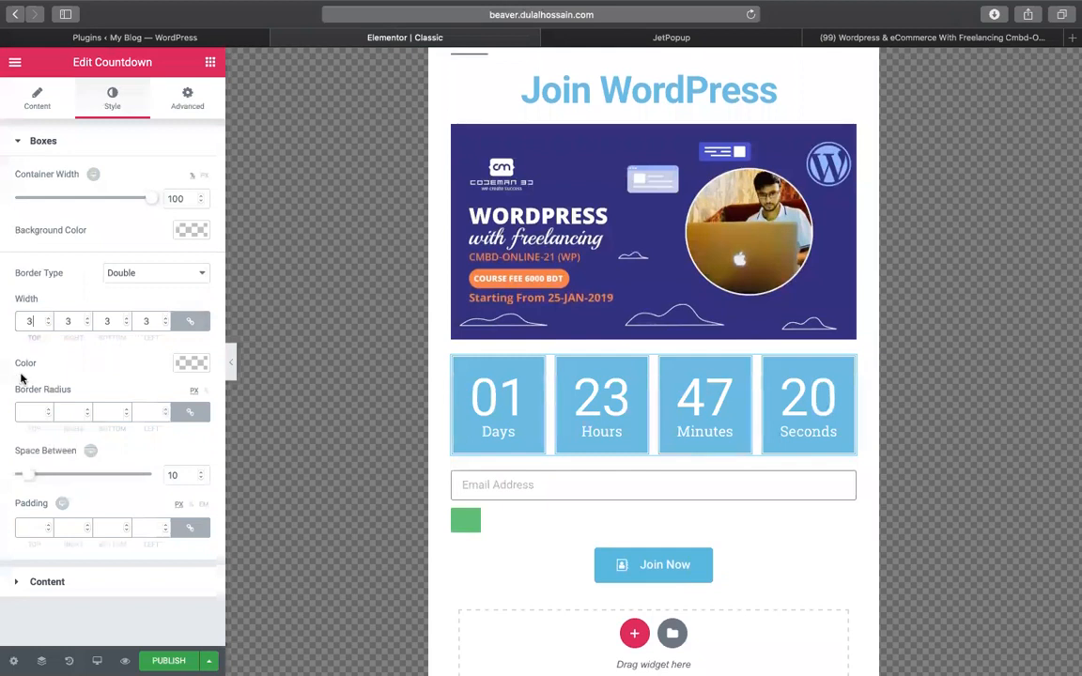
Set the countdown boxes' border radius to 300 px on all corners and the space between them to 8.
{"action": "left_click", "coordinate": [26, 410]}
{"action": "type", "text": "30"}
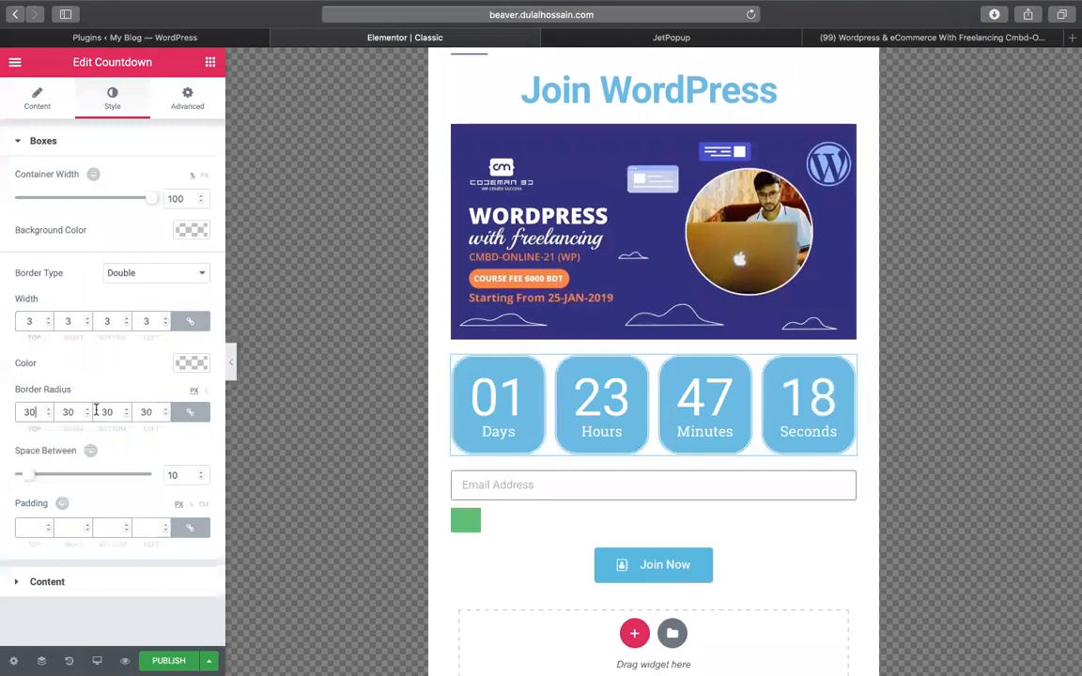
{"action": "key", "text": "BackSpace"}
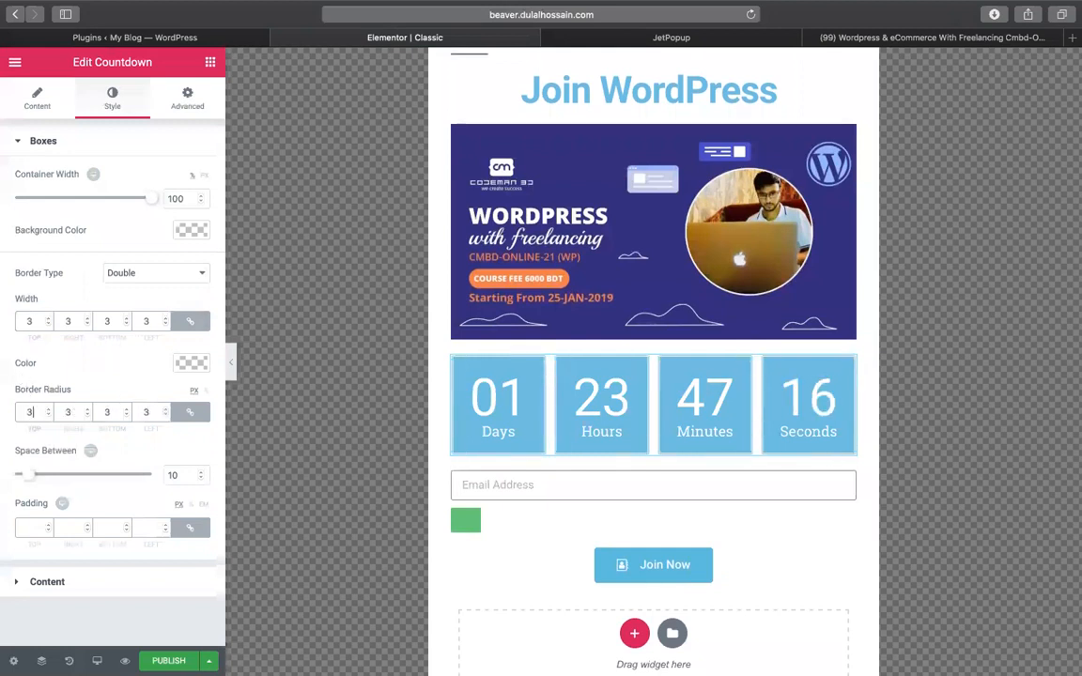
{"action": "type", "text": "10"}
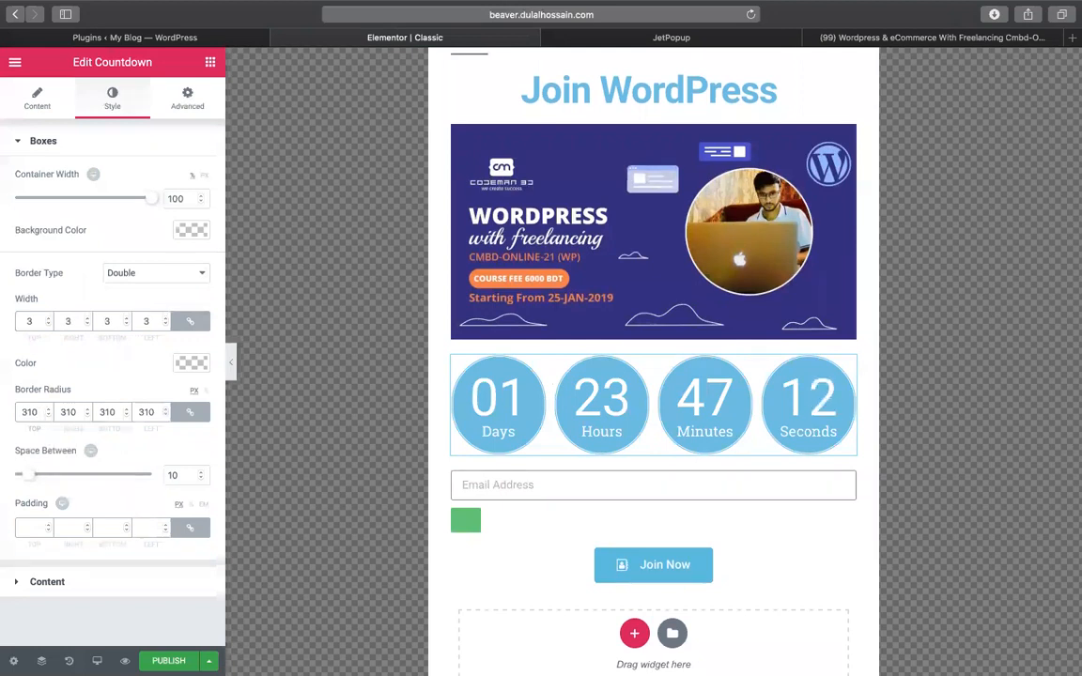
{"action": "key", "text": "BackSpace"}
{"action": "key", "text": "BackSpace"}
{"action": "type", "text": "00"}
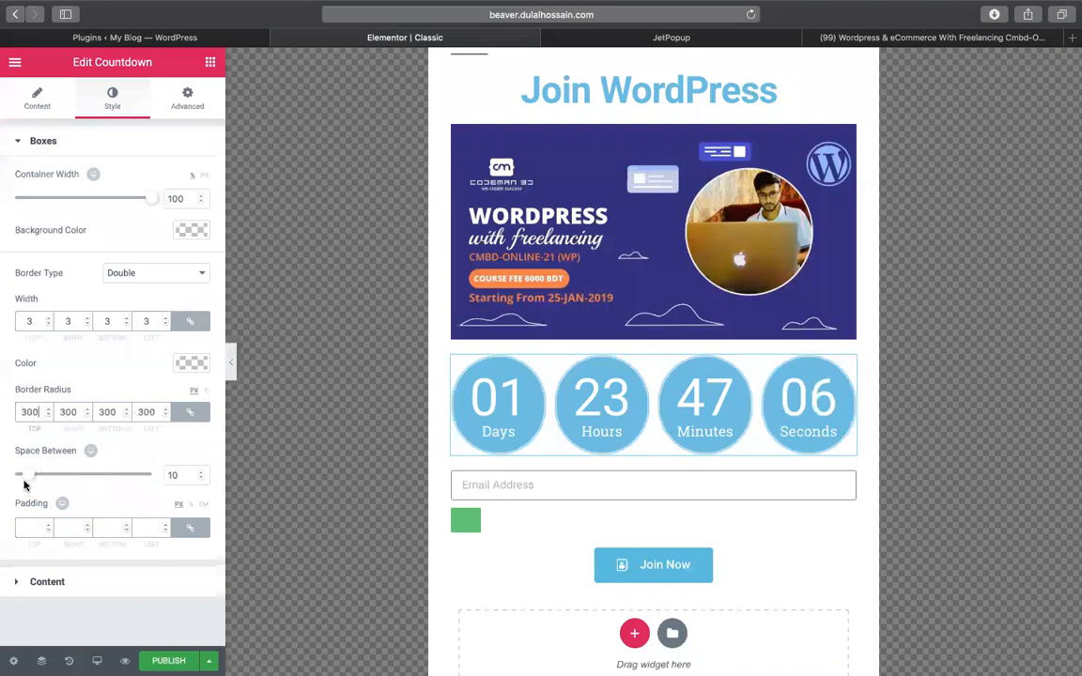
{"action": "mouse_move", "coordinate": [29, 479]}
{"action": "left_mouse_down"}
{"action": "mouse_move", "coordinate": [39, 482]}
{"action": "mouse_move", "coordinate": [26, 479]}
{"action": "left_mouse_up"}
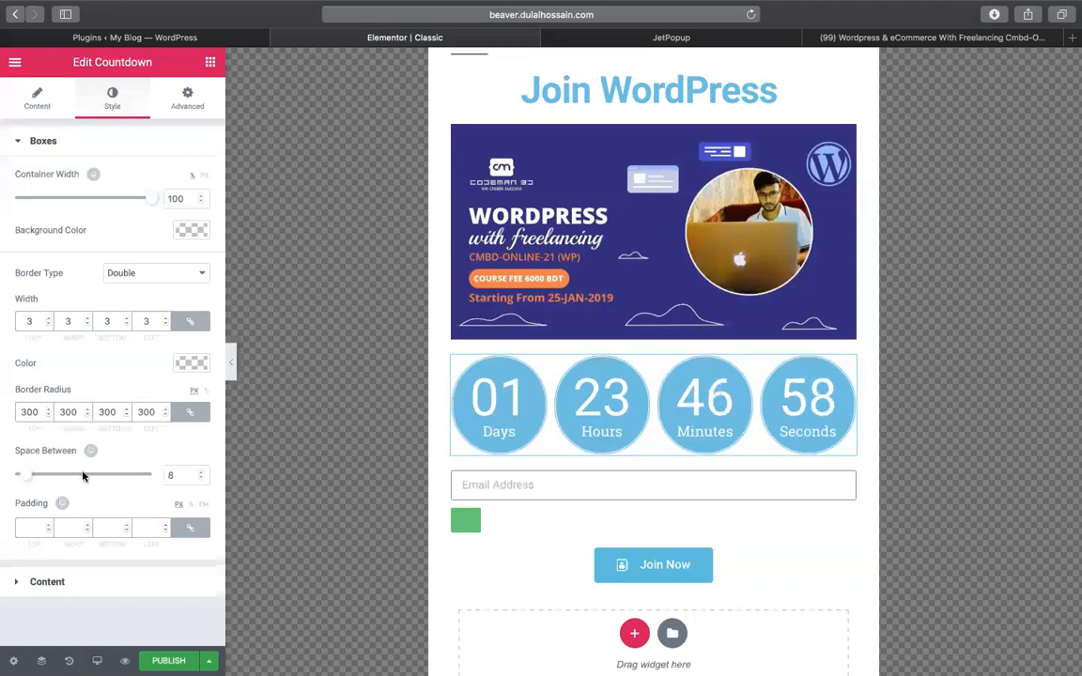
Set the countdown's label color to the blue preset #394fb2.
{"action": "left_click", "coordinate": [19, 583]}
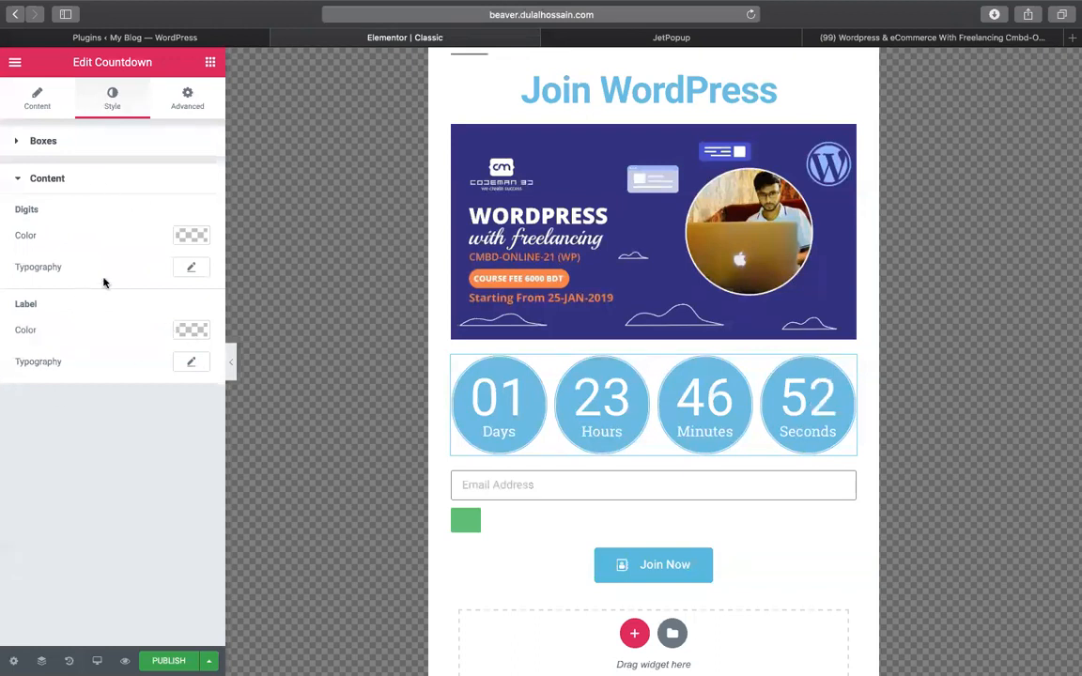
{"action": "left_click", "coordinate": [191, 331]}
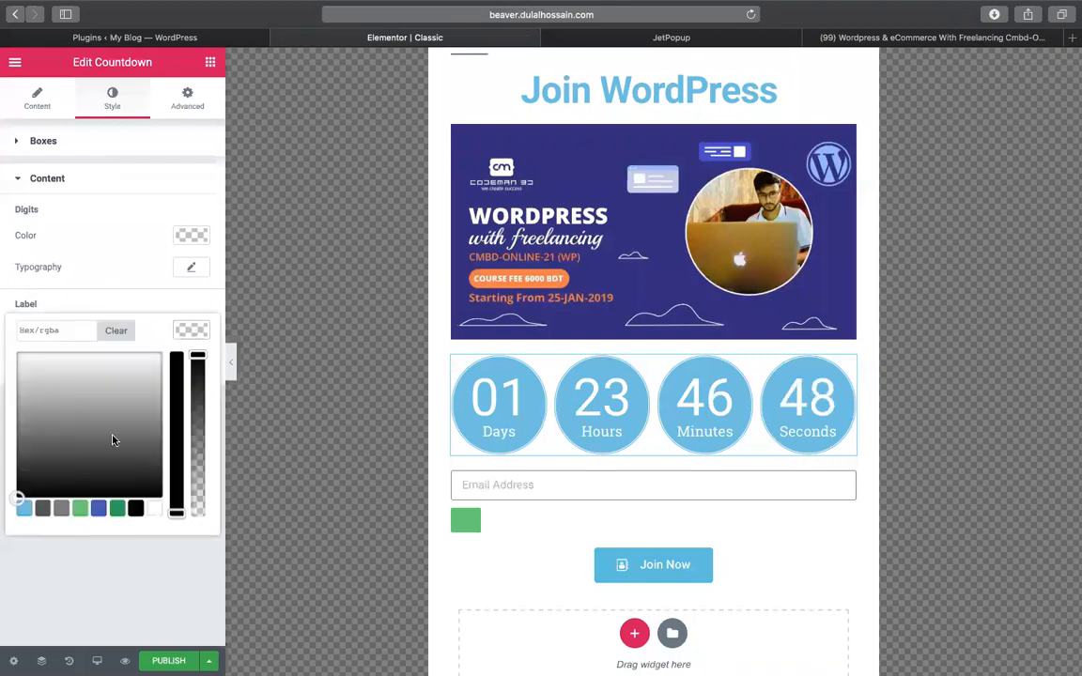
{"action": "left_click", "coordinate": [100, 509]}
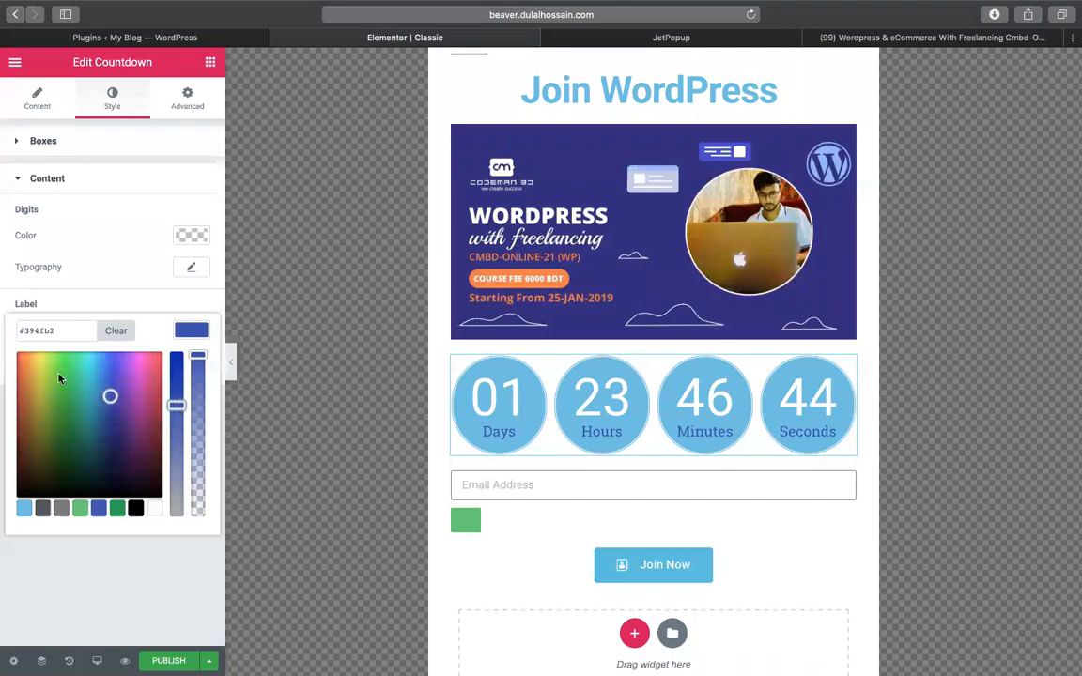
{"action": "left_click", "coordinate": [196, 331]}
Set the countdown label typography to size 21 px and Bold weight.
{"action": "left_click", "coordinate": [191, 362]}
{"action": "scroll", "coordinate": [57, 423], "scroll_direction": "down", "scroll_amount": 1}
{"action": "left_click_drag", "start_coordinate": [33, 436], "coordinate": [41, 444]}
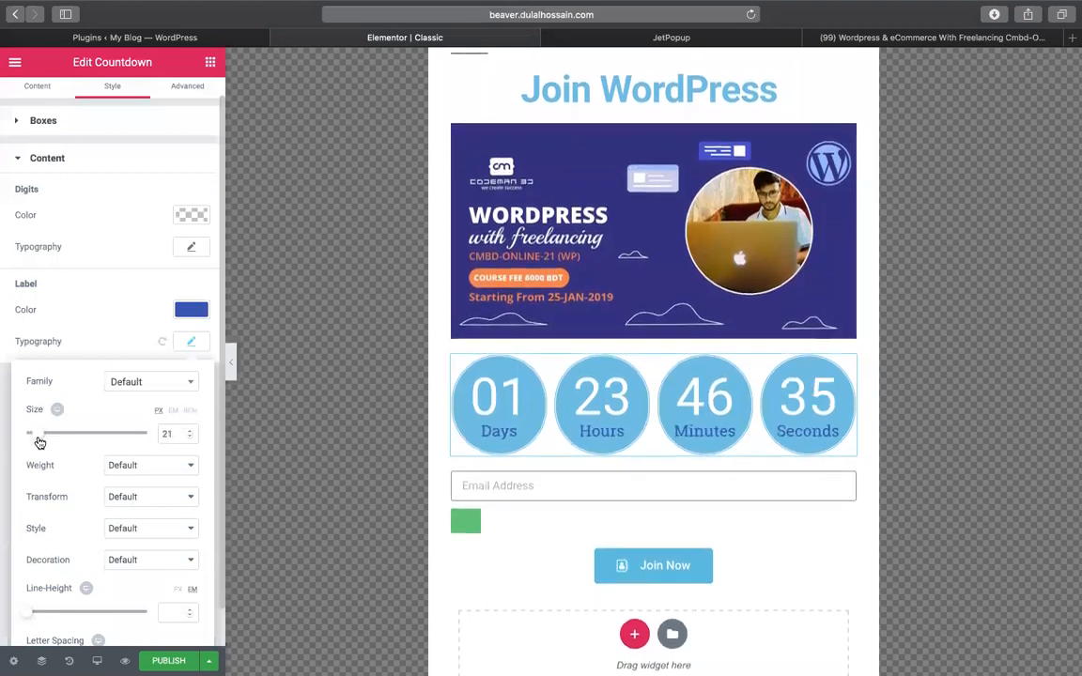
{"action": "left_click", "coordinate": [139, 464]}
{"action": "left_click", "coordinate": [125, 491]}
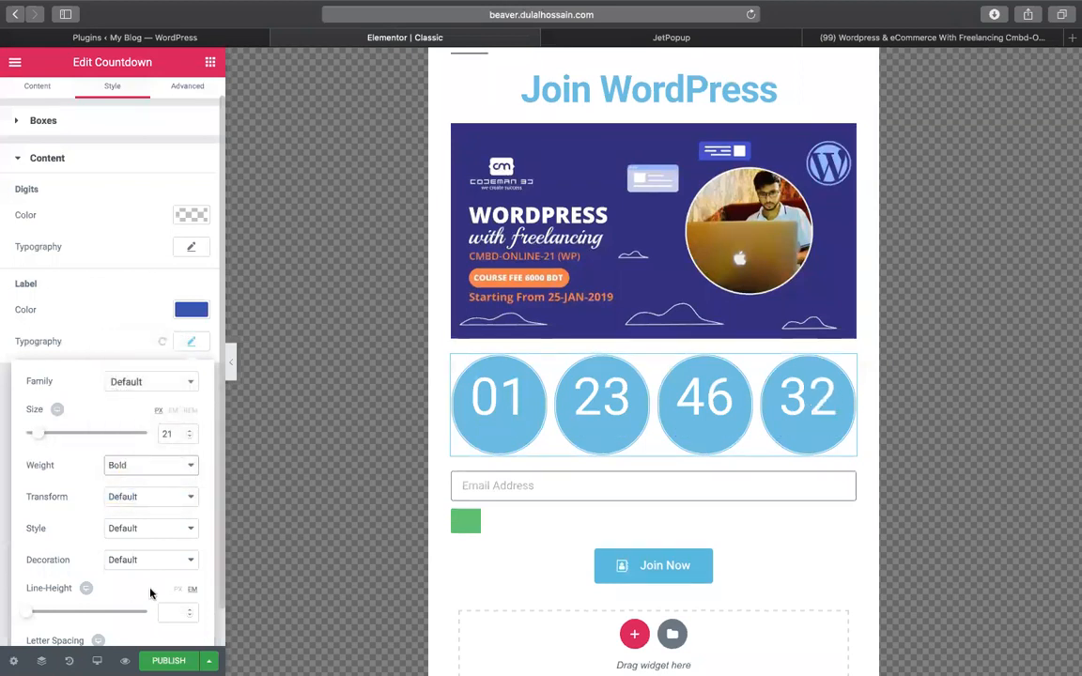
{"action": "scroll", "coordinate": [82, 451], "scroll_direction": "down", "scroll_amount": 1}
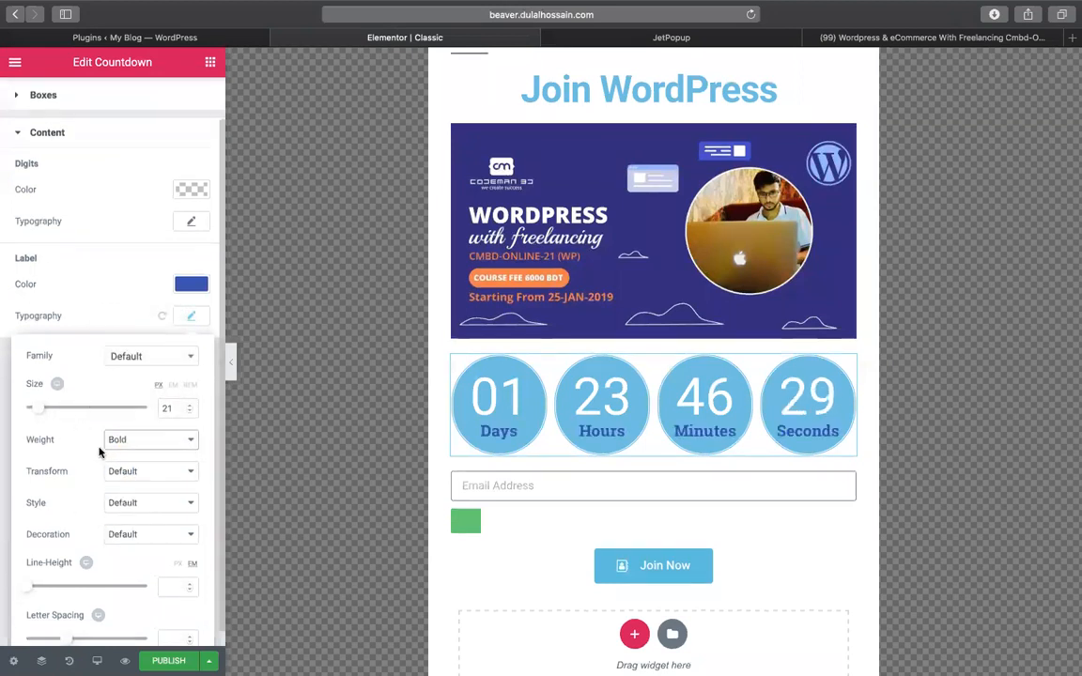
{"action": "scroll", "coordinate": [99, 452], "scroll_direction": "down", "scroll_amount": 1}
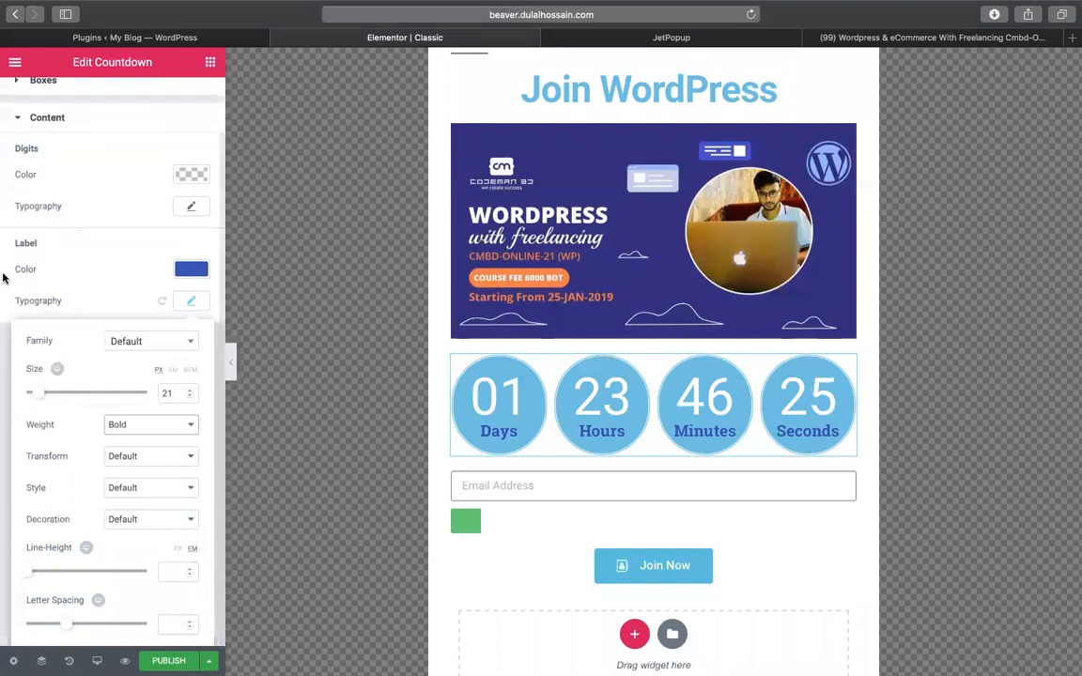
{"action": "left_click", "coordinate": [127, 141]}
{"action": "left_click", "coordinate": [23, 138]}
Enable custom labels for the countdown and change the Hours label to HRS.
{"action": "left_click", "coordinate": [37, 97]}
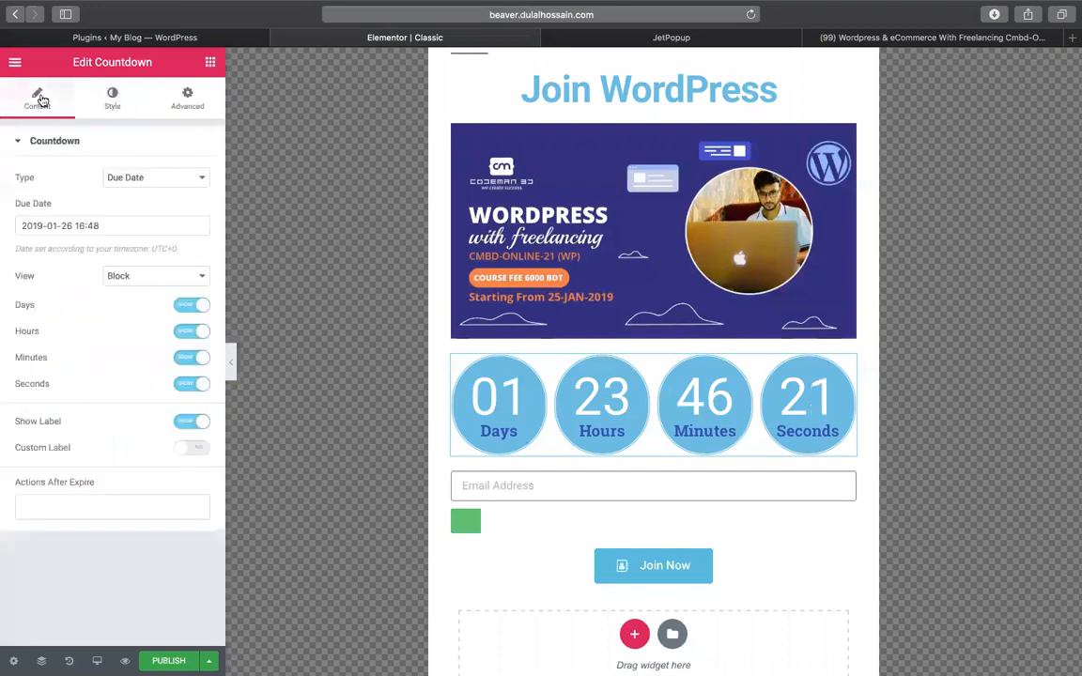
{"action": "left_click", "coordinate": [194, 446]}
{"action": "left_click", "coordinate": [153, 463]}
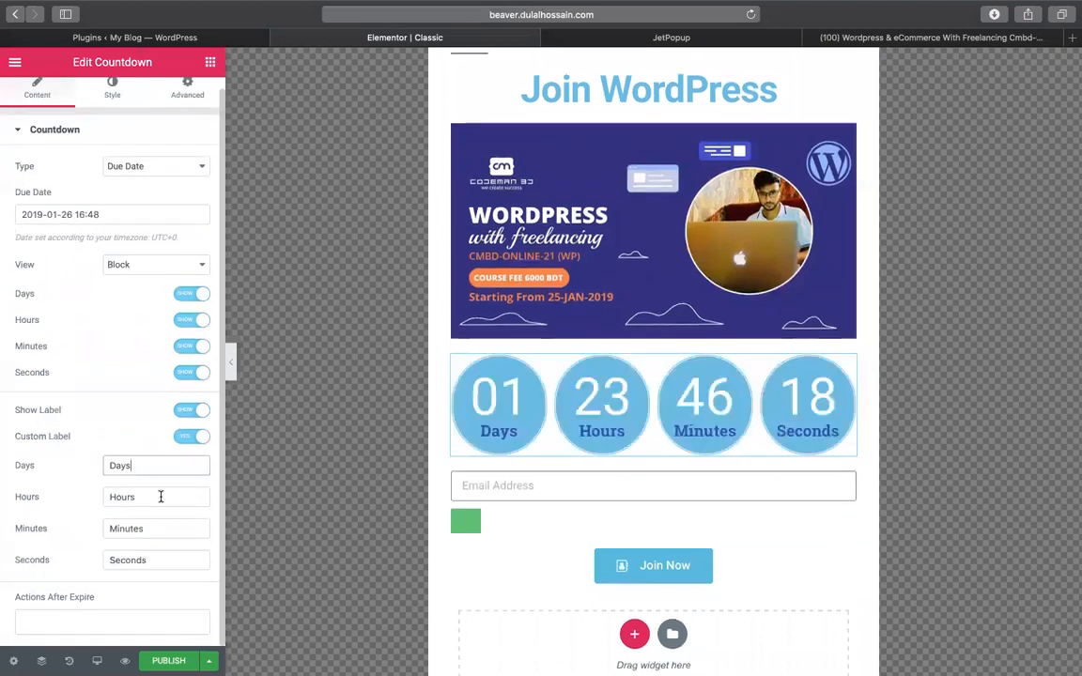
{"action": "left_click", "coordinate": [160, 496]}
{"action": "key", "text": "BackSpace"}
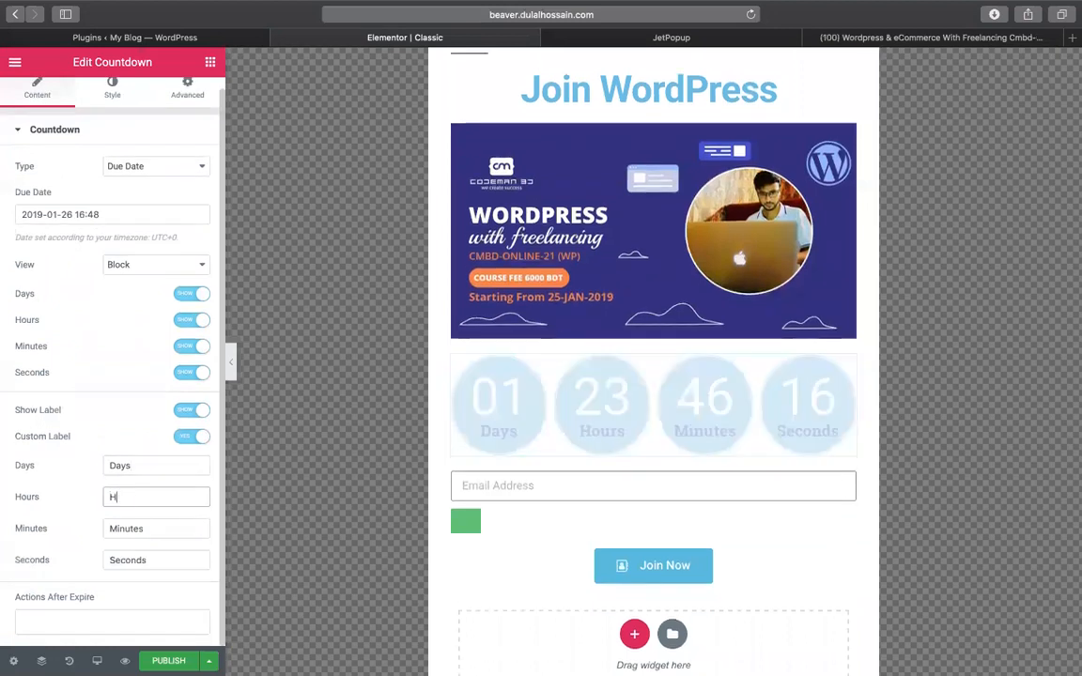
{"action": "type", "text": "HRS"}
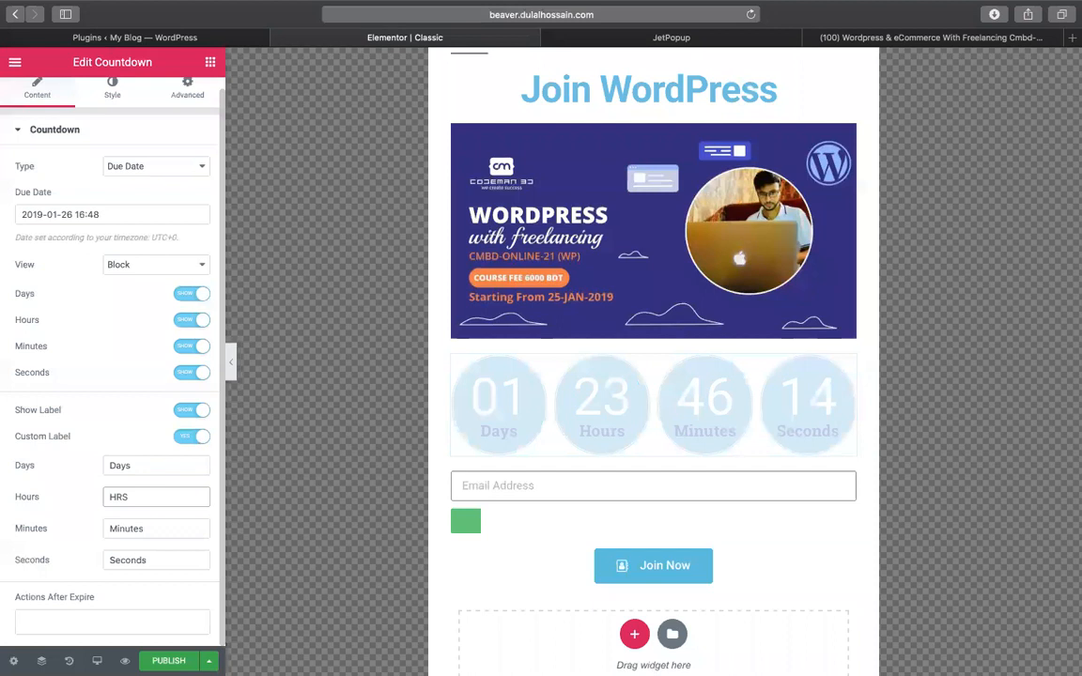
Change the countdown's Minutes label to MINTS.
{"action": "left_click", "coordinate": [148, 463]}
{"action": "left_click", "coordinate": [169, 531]}
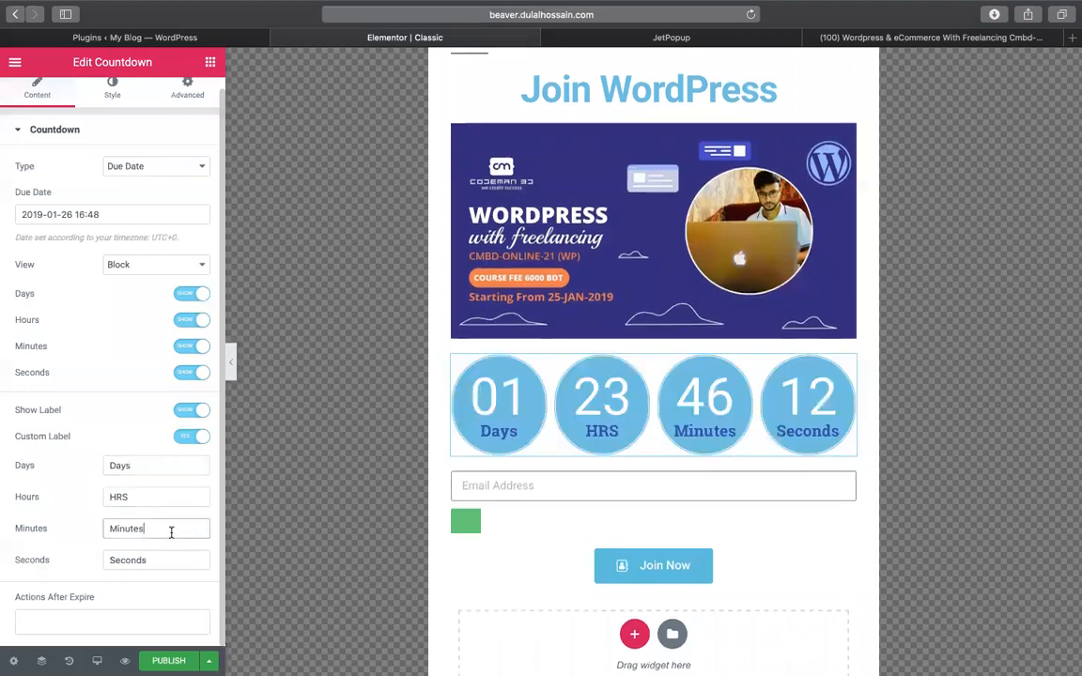
{"action": "key", "text": "BackSpace"}
{"action": "key", "text": "BackSpace"}
{"action": "key", "text": "BackSpace"}
{"action": "key", "text": "BackSpace"}
{"action": "key", "text": "BackSpace"}
{"action": "key", "text": "BackSpace"}
{"action": "key", "text": "BackSpace"}
{"action": "type", "text": "MI"}
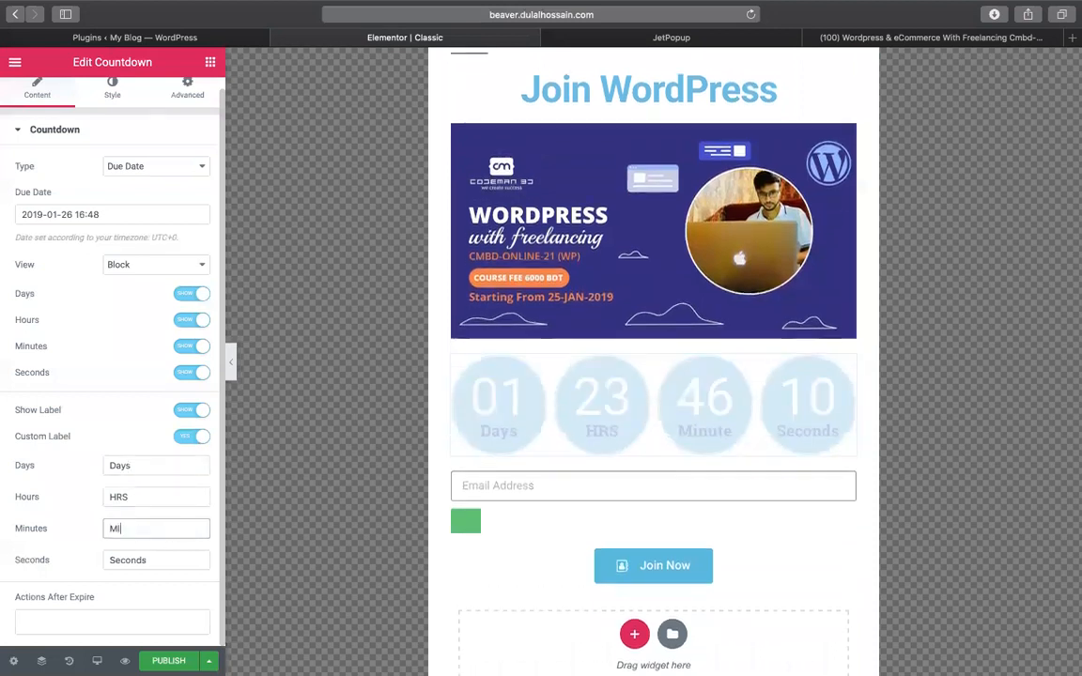
{"action": "type", "text": "NTS"}
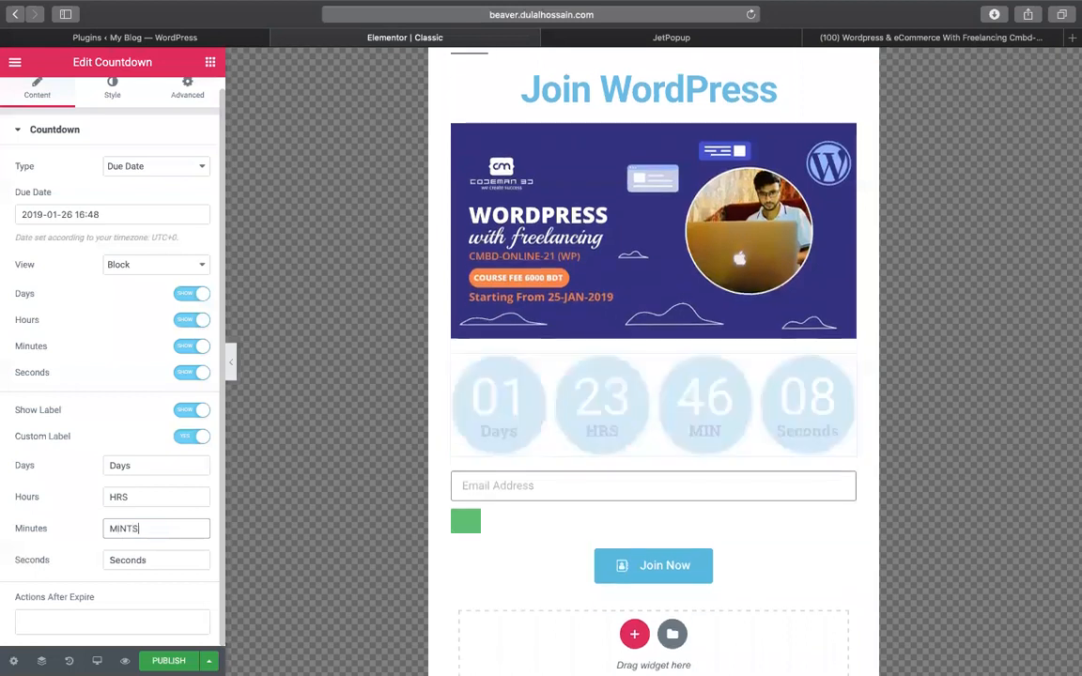
Change the countdown's Seconds label to SEC and its Days label to DAY.
{"action": "double_click", "coordinate": [159, 558]}
{"action": "type", "text": "SEC"}
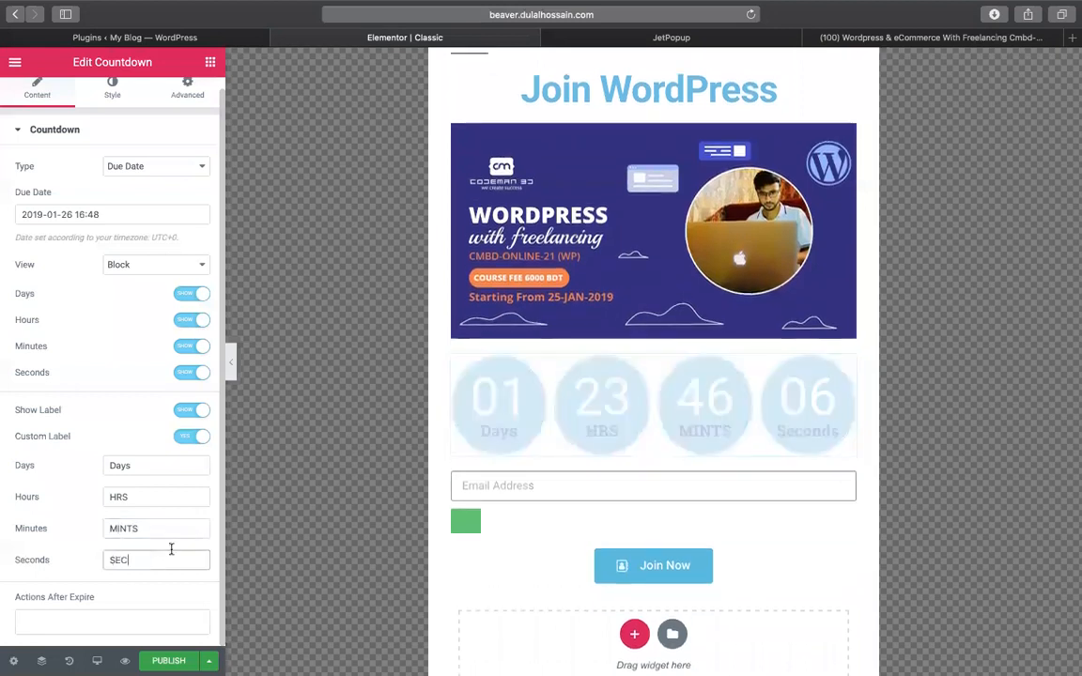
{"action": "double_click", "coordinate": [143, 466]}
{"action": "type", "text": "DAY"}
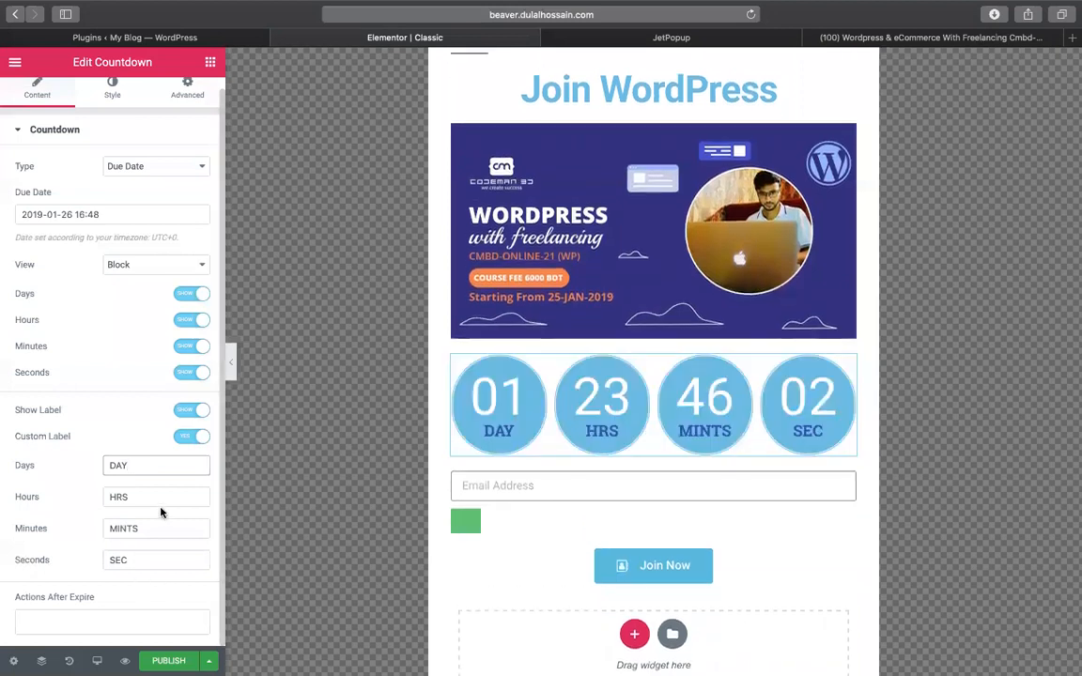
Shorten the countdown's Hours label to HR and its Minutes label to MINT.
{"action": "left_click", "coordinate": [170, 490]}
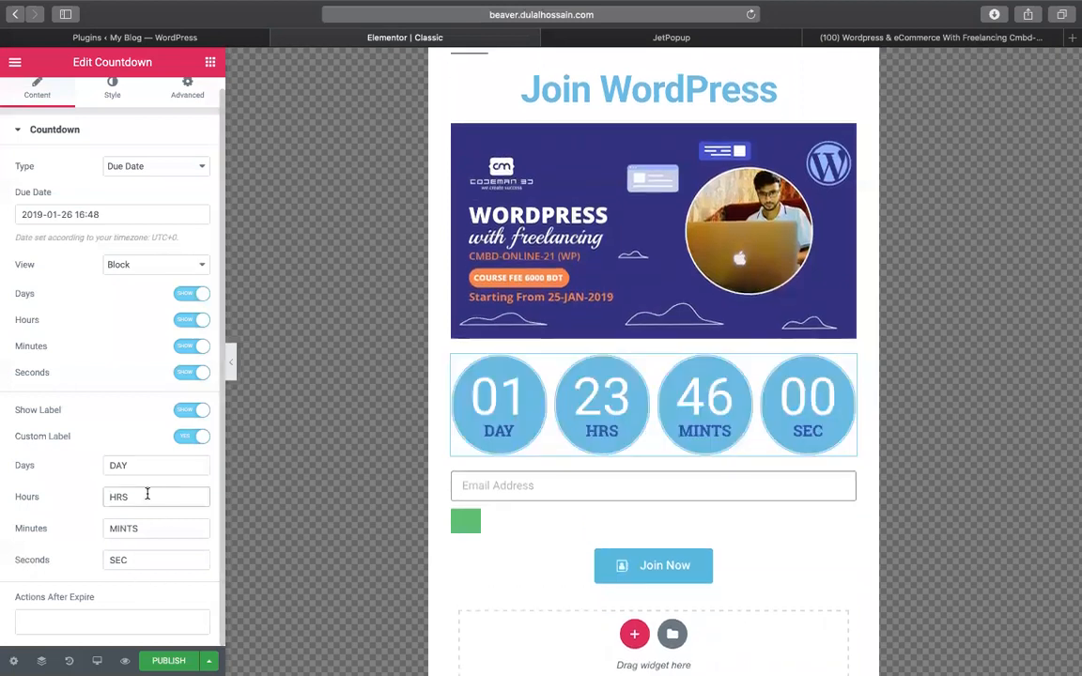
{"action": "key", "text": "BackSpace"}
{"action": "left_click", "coordinate": [179, 528]}
{"action": "key", "text": "BackSpace"}
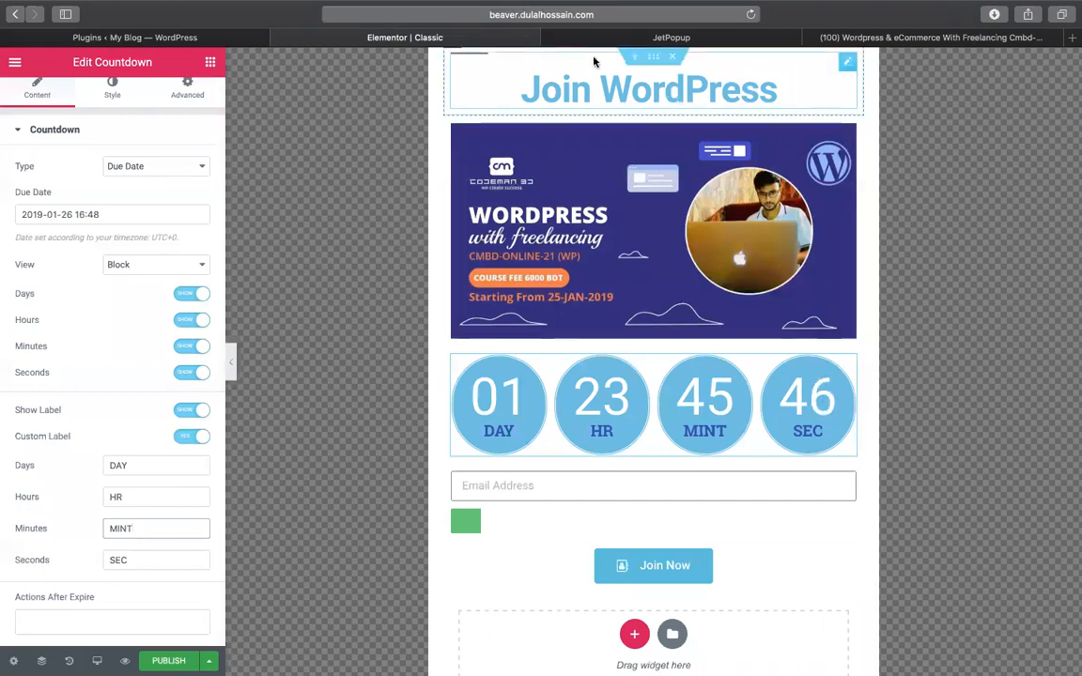
Add an Animated Headline widget between the course banner and the countdown.
{"action": "left_click", "coordinate": [209, 63]}
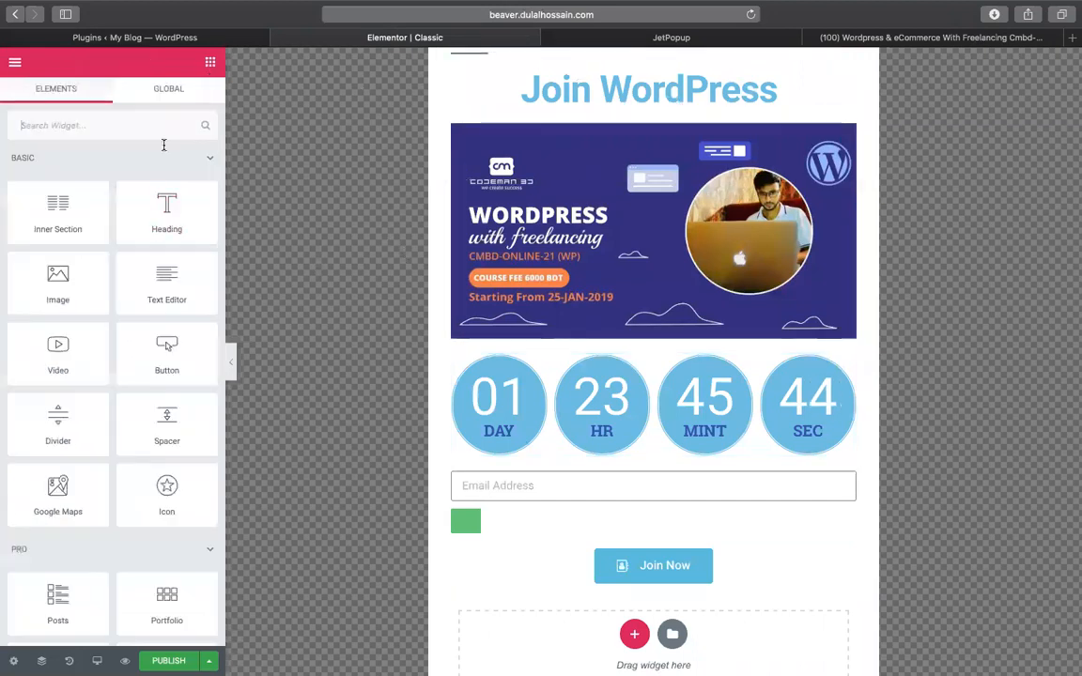
{"action": "scroll", "coordinate": [174, 226], "scroll_direction": "down", "scroll_amount": 3}
{"action": "scroll", "coordinate": [141, 320], "scroll_direction": "down", "scroll_amount": 2}
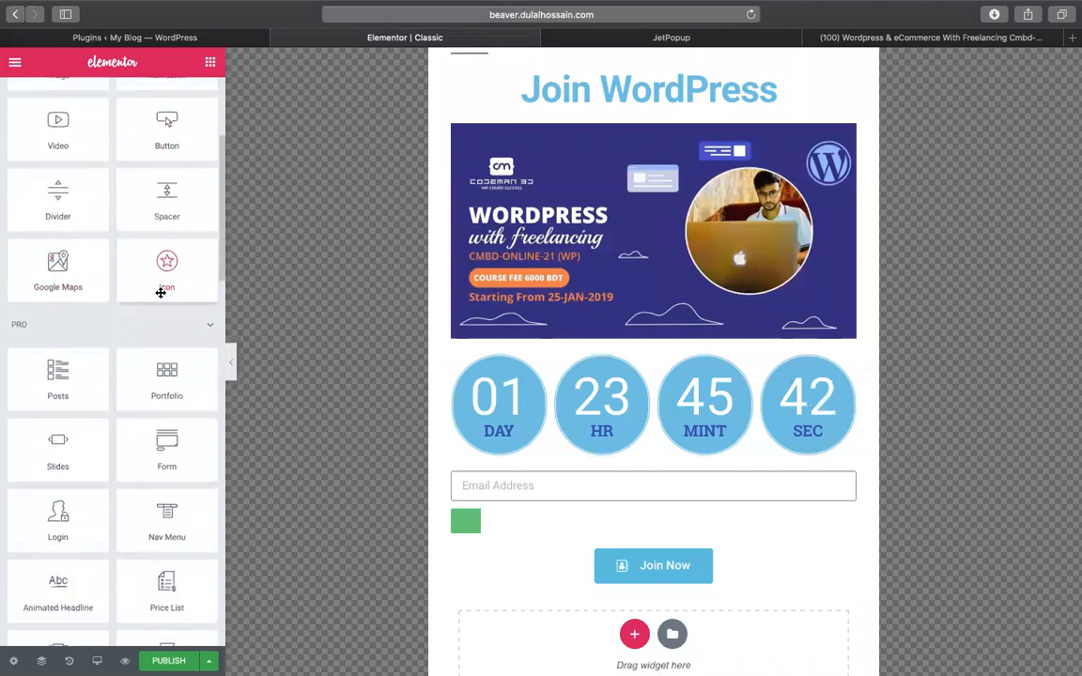
{"action": "scroll", "coordinate": [56, 423], "scroll_direction": "down", "scroll_amount": 6}
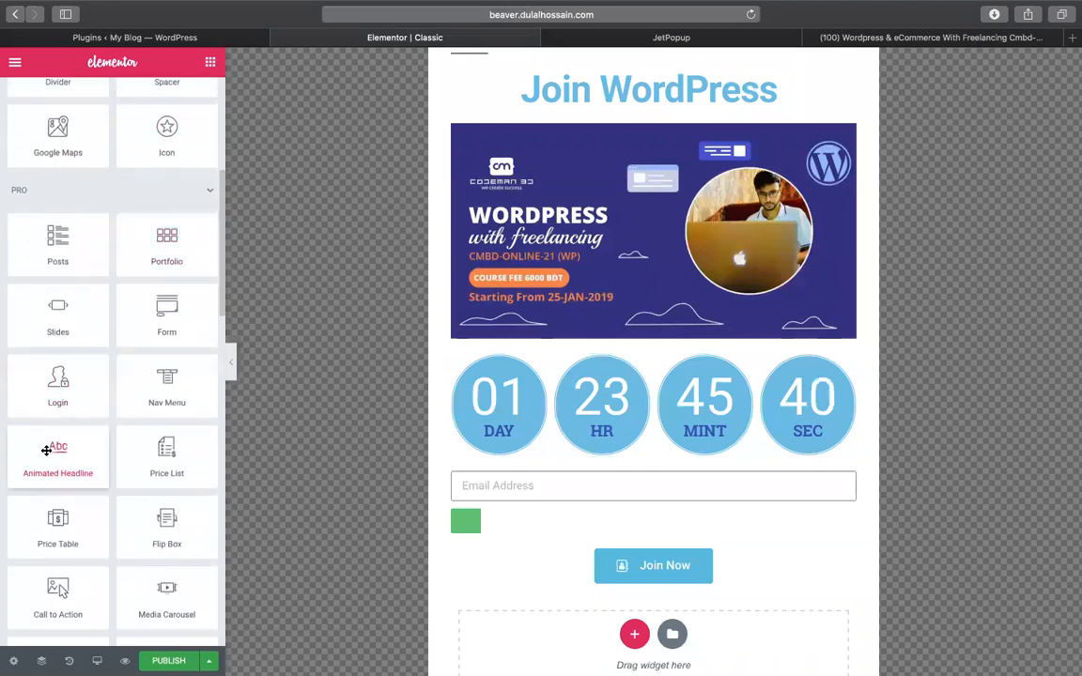
{"action": "left_click_drag", "start_coordinate": [70, 307], "coordinate": [533, 355]}
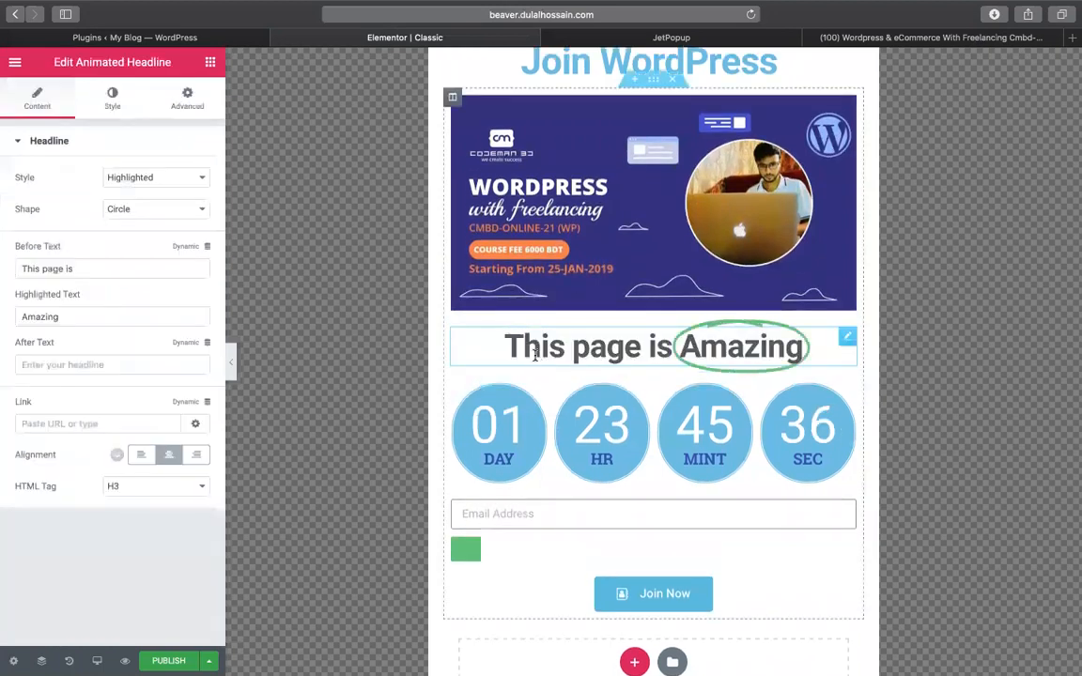
Replace the animated headline's before text with "Day Left".
{"action": "left_click_drag", "start_coordinate": [98, 272], "coordinate": [8, 272]}
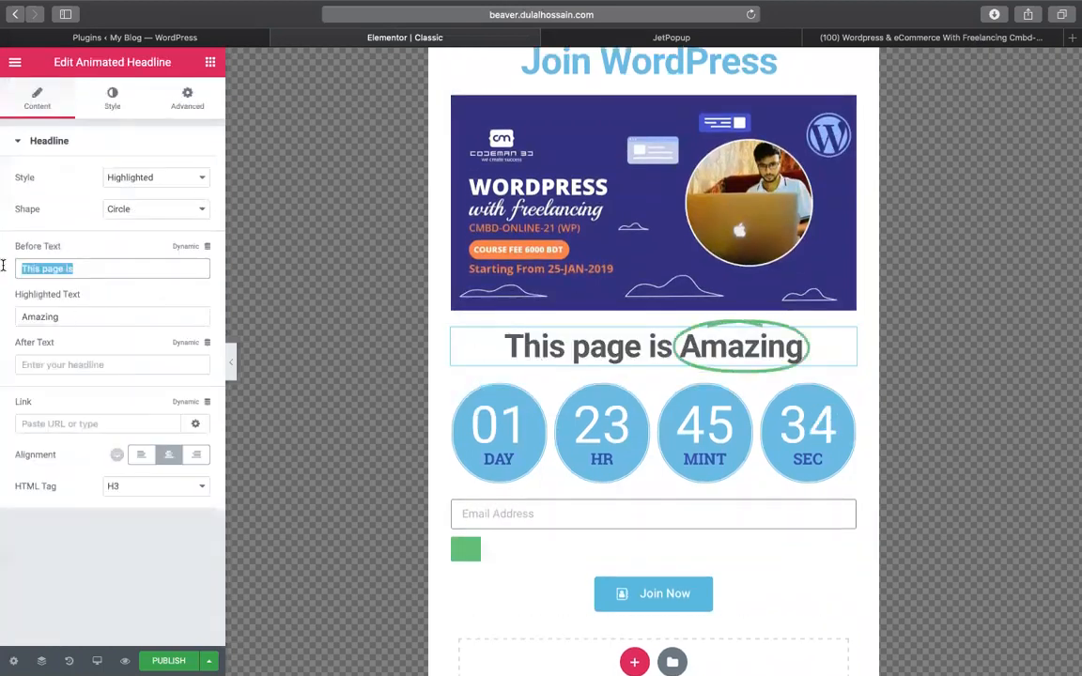
{"action": "type", "text": "Day "}
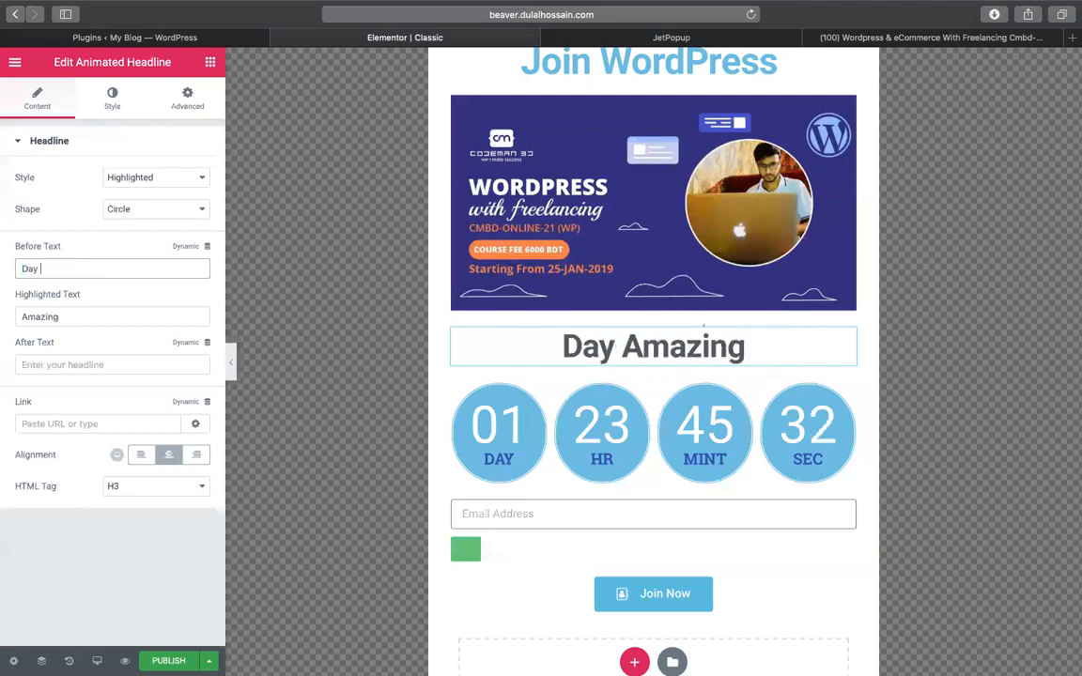
{"action": "type", "text": "Left"}
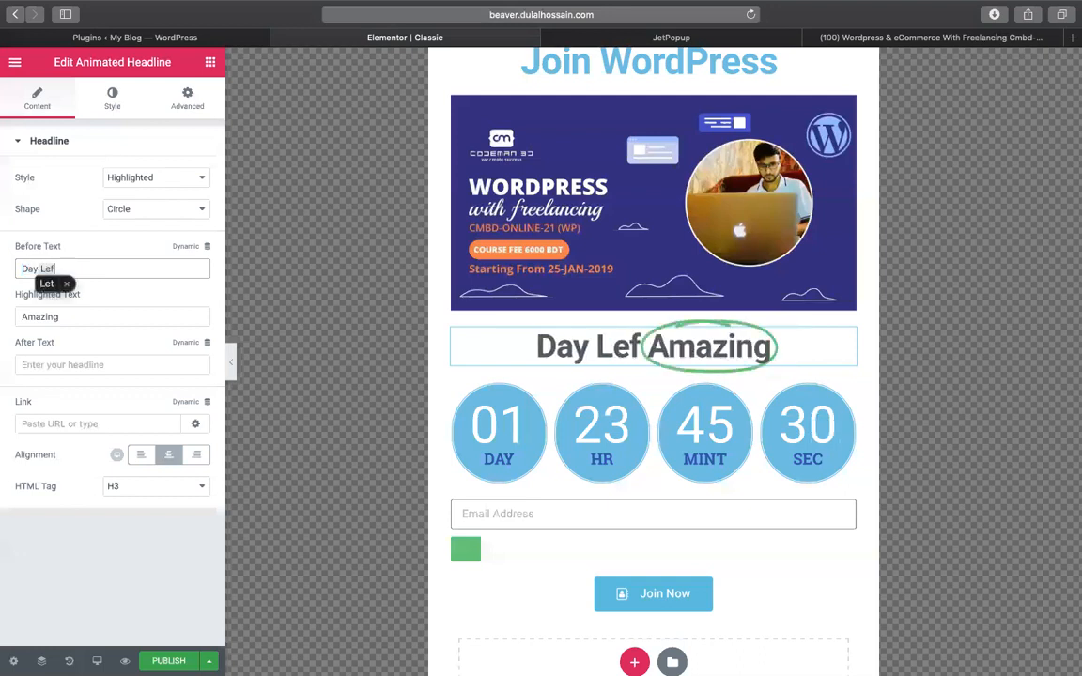
Set the animated headline's highlighted text to 01.
{"action": "left_click", "coordinate": [98, 318]}
{"action": "double_click", "coordinate": [97, 318]}
{"action": "type", "text": "02"}
{"action": "key", "text": "BackSpace"}
{"action": "key", "text": "BackSpace"}
{"action": "type", "text": "01"}
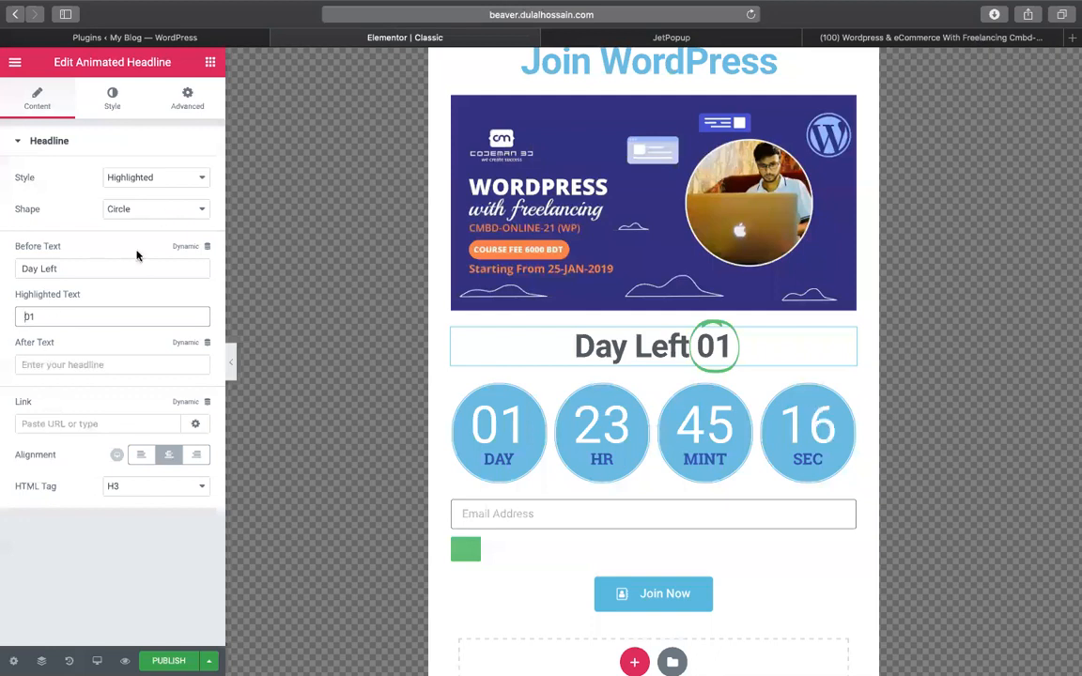
Open the color picker for the animated headline's circle shape.
{"action": "left_click", "coordinate": [112, 95]}
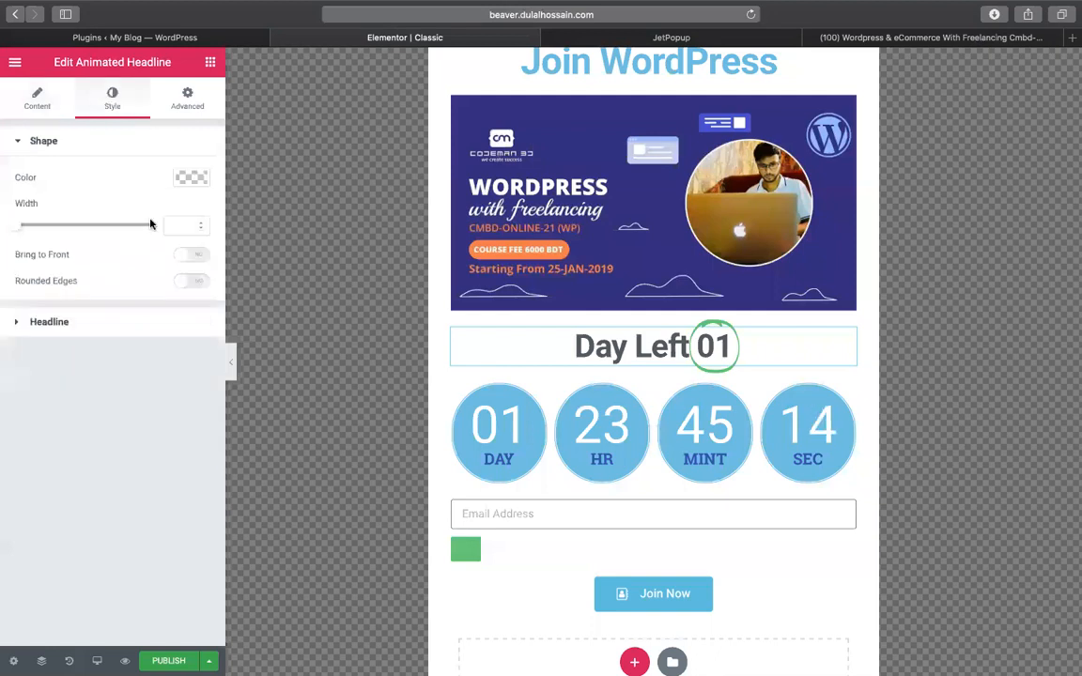
{"action": "left_click", "coordinate": [23, 324]}
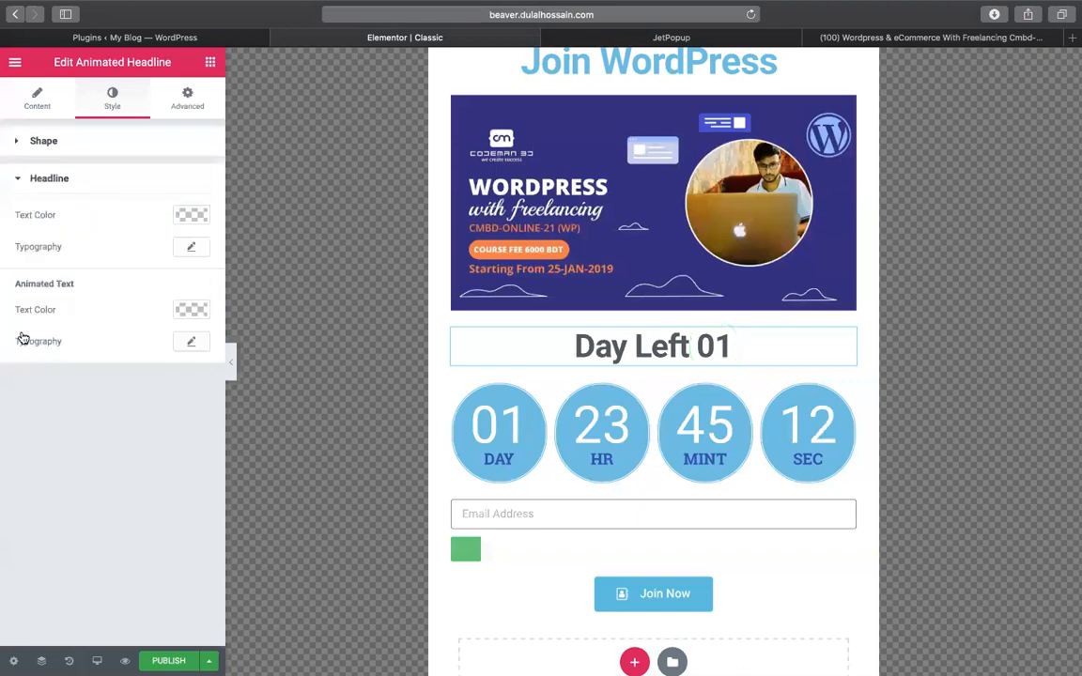
{"action": "left_click", "coordinate": [60, 142]}
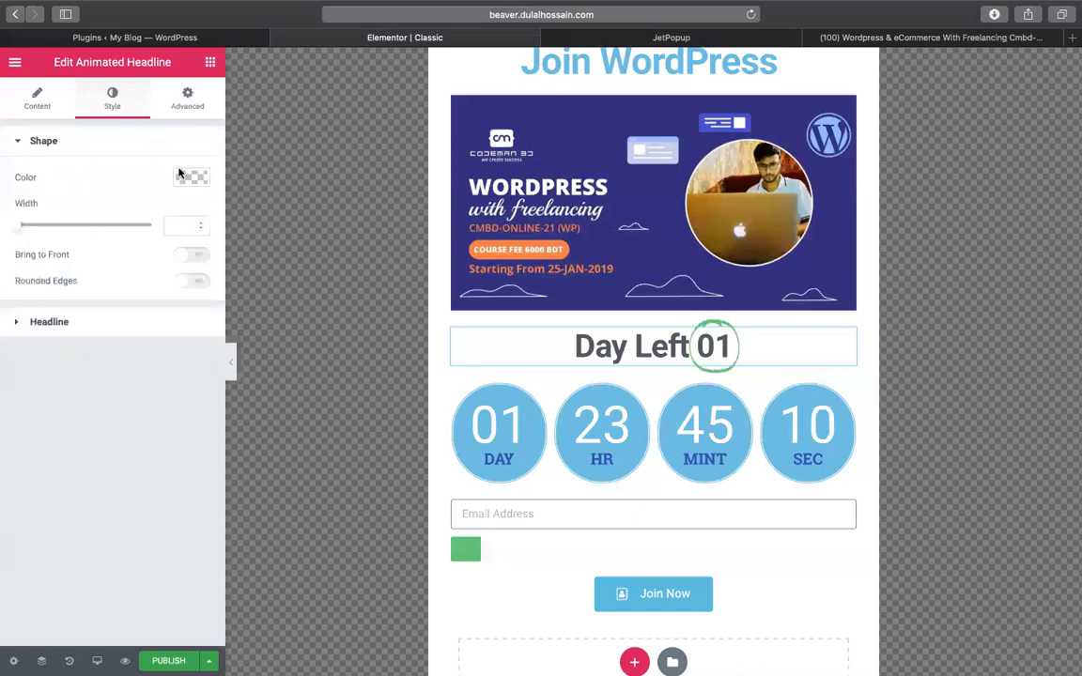
{"action": "left_click", "coordinate": [195, 176]}
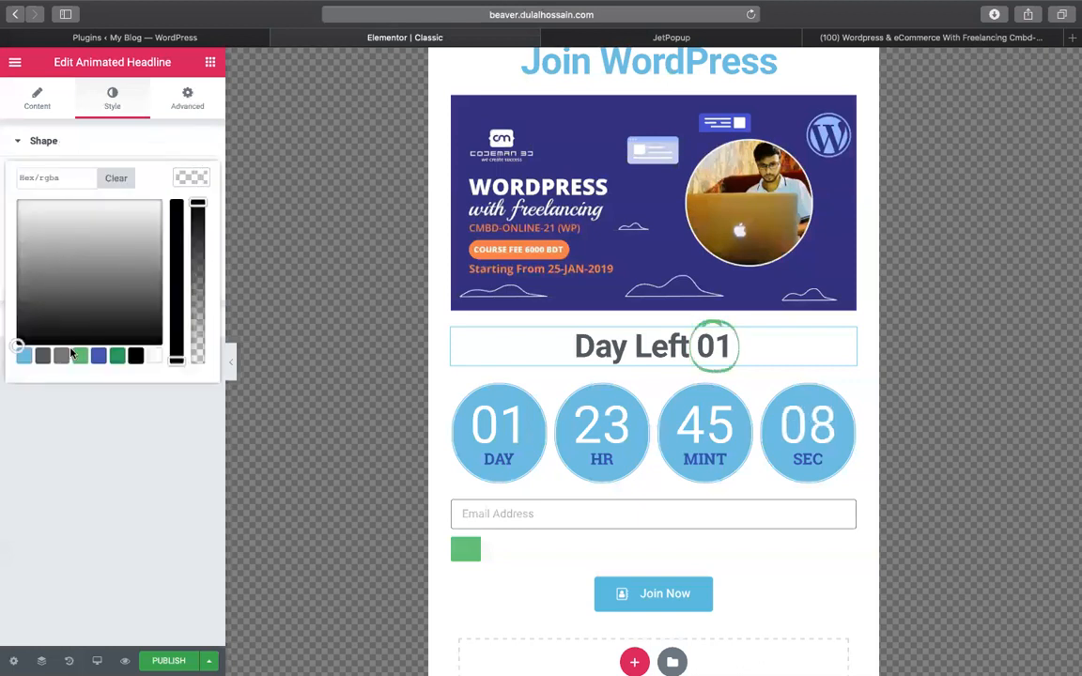
Set the circle shape around the animated headline's 01 to blue #4054b2 with a width of 7.
{"action": "left_click", "coordinate": [109, 340]}
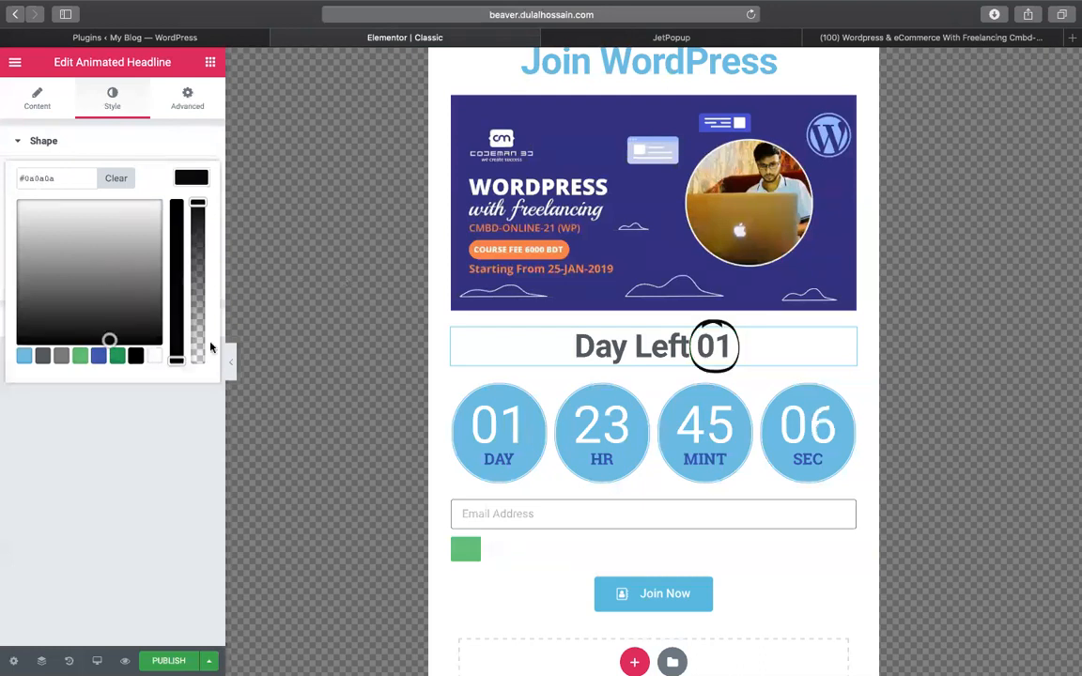
{"action": "left_click", "coordinate": [97, 355]}
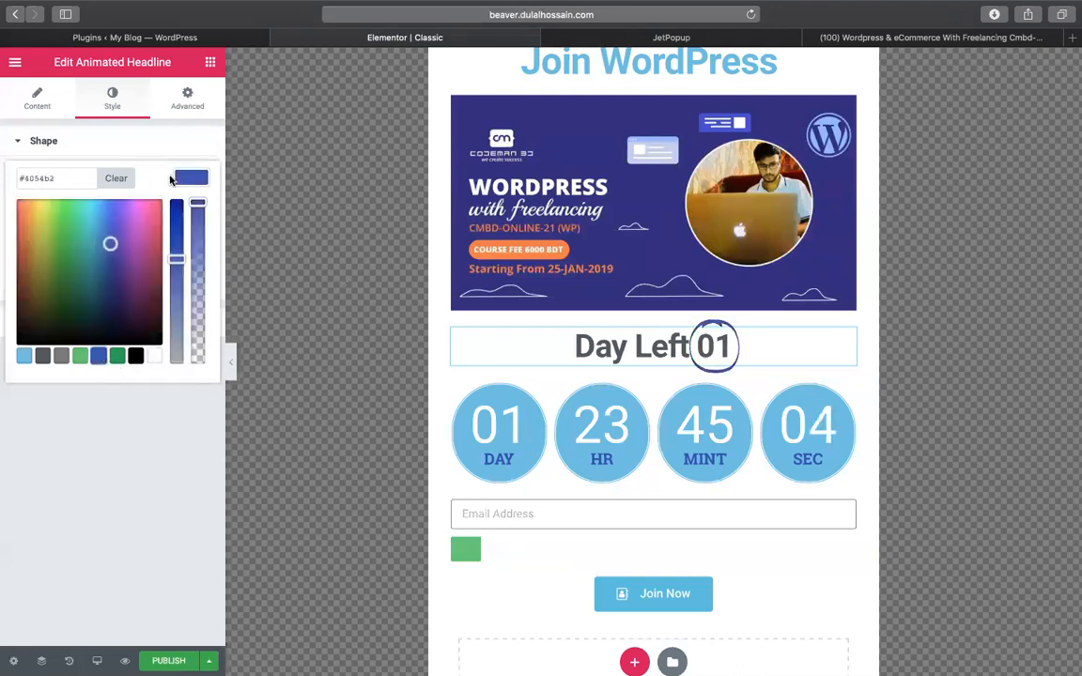
{"action": "left_click", "coordinate": [222, 182]}
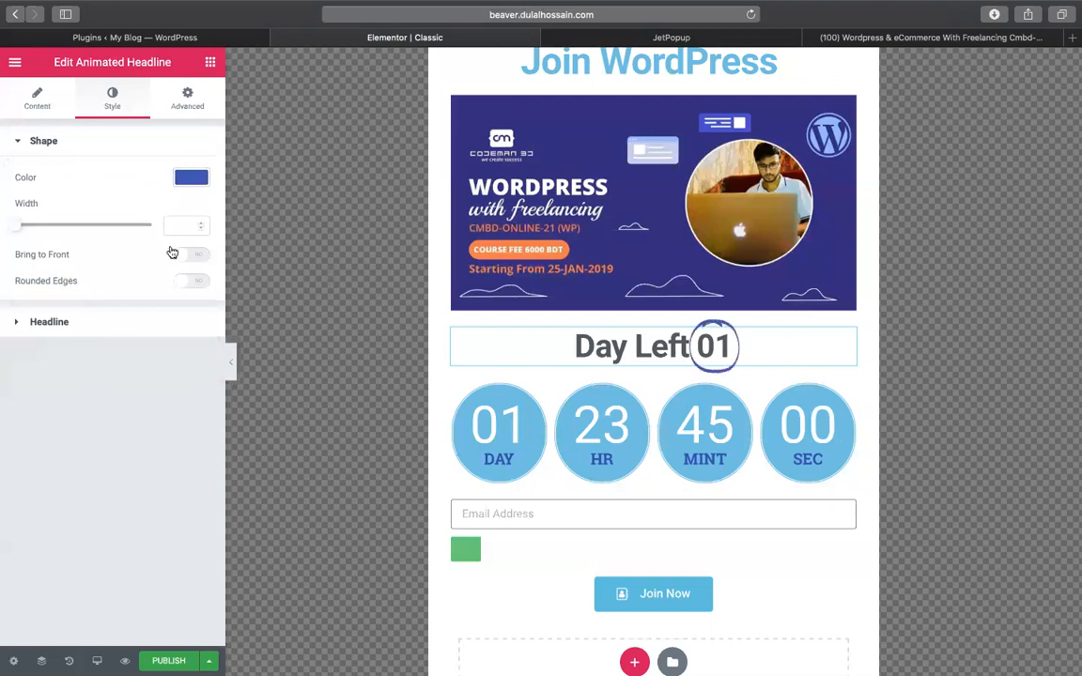
{"action": "left_click_drag", "start_coordinate": [17, 228], "coordinate": [53, 232]}
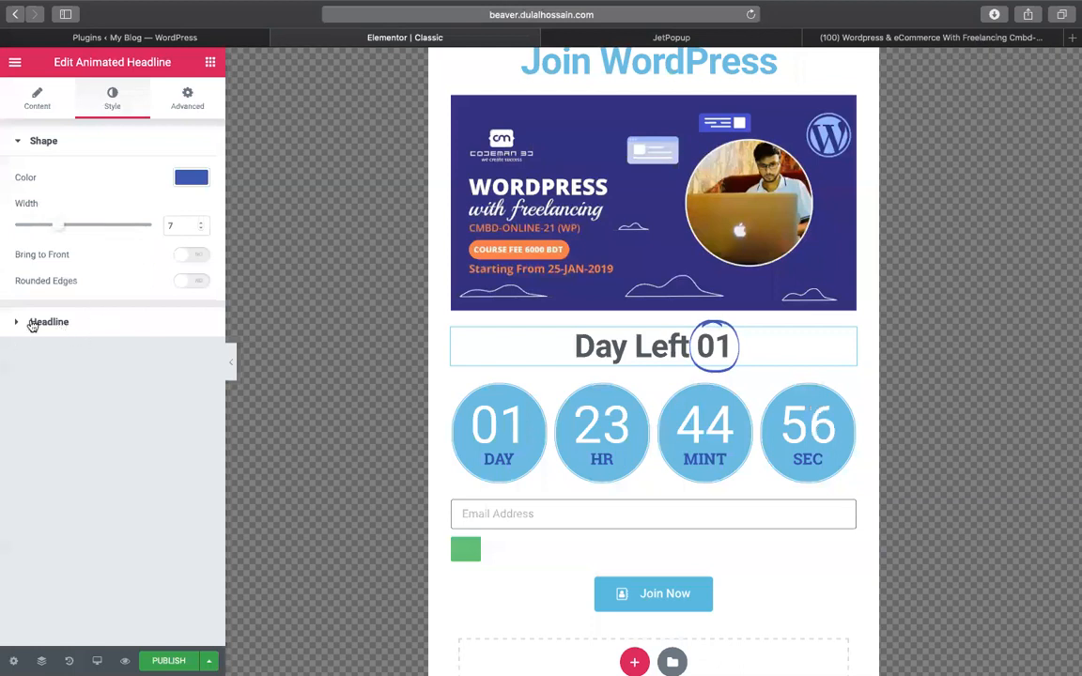
Set the headline text color of "Day Left" to light blue #6ec1e4.
{"action": "left_click", "coordinate": [32, 323]}
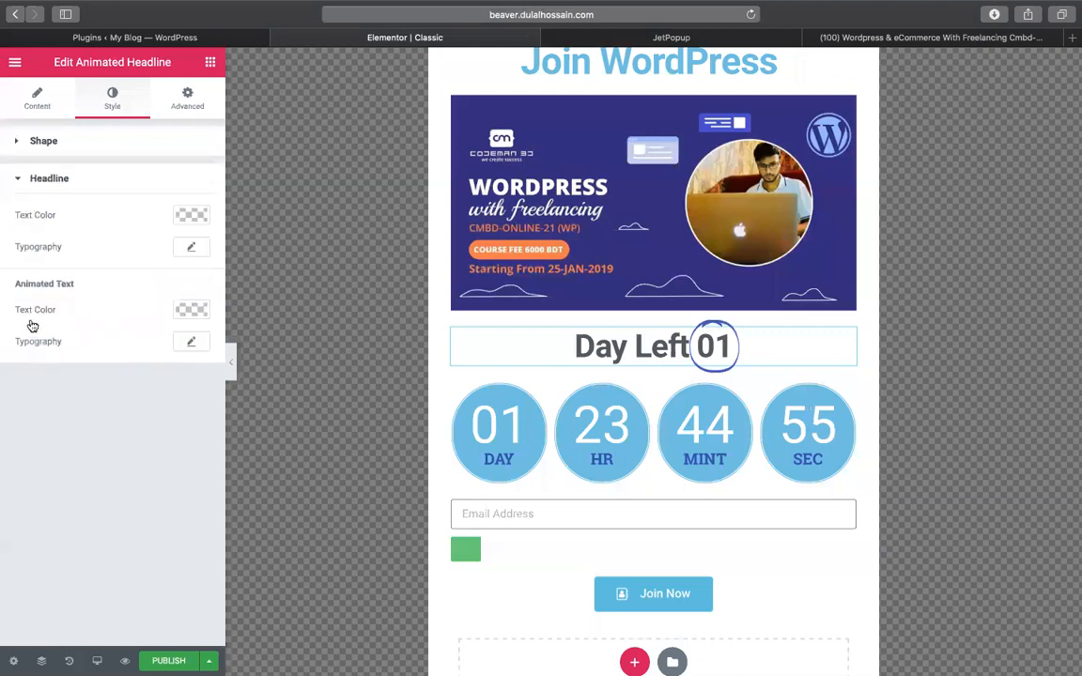
{"action": "left_click", "coordinate": [190, 215]}
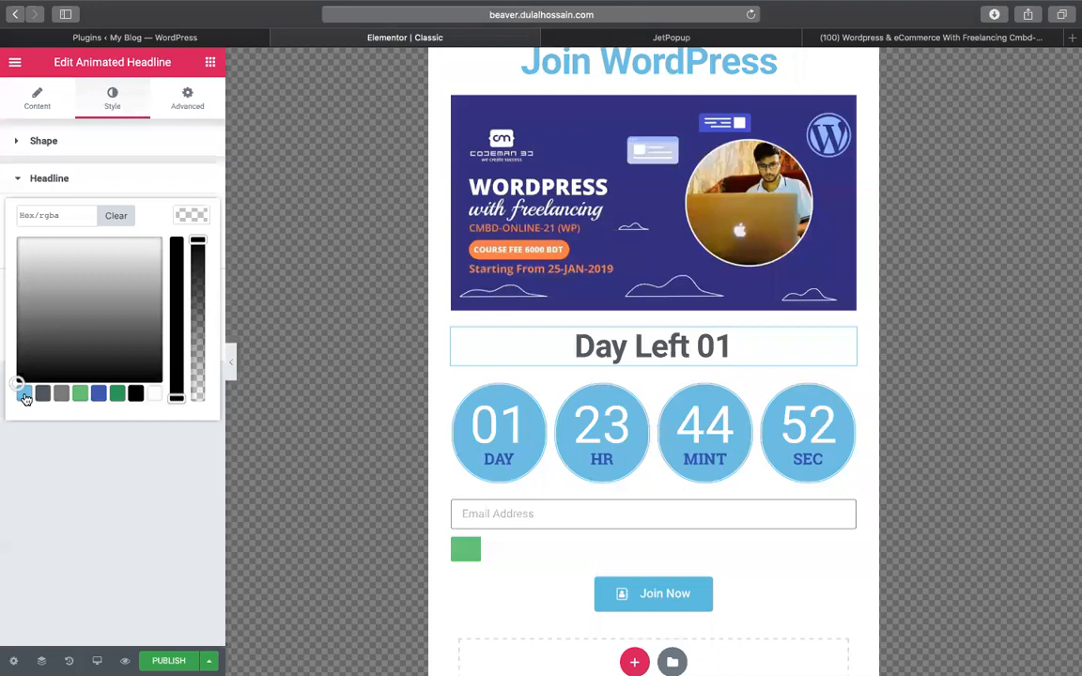
{"action": "left_click", "coordinate": [25, 395]}
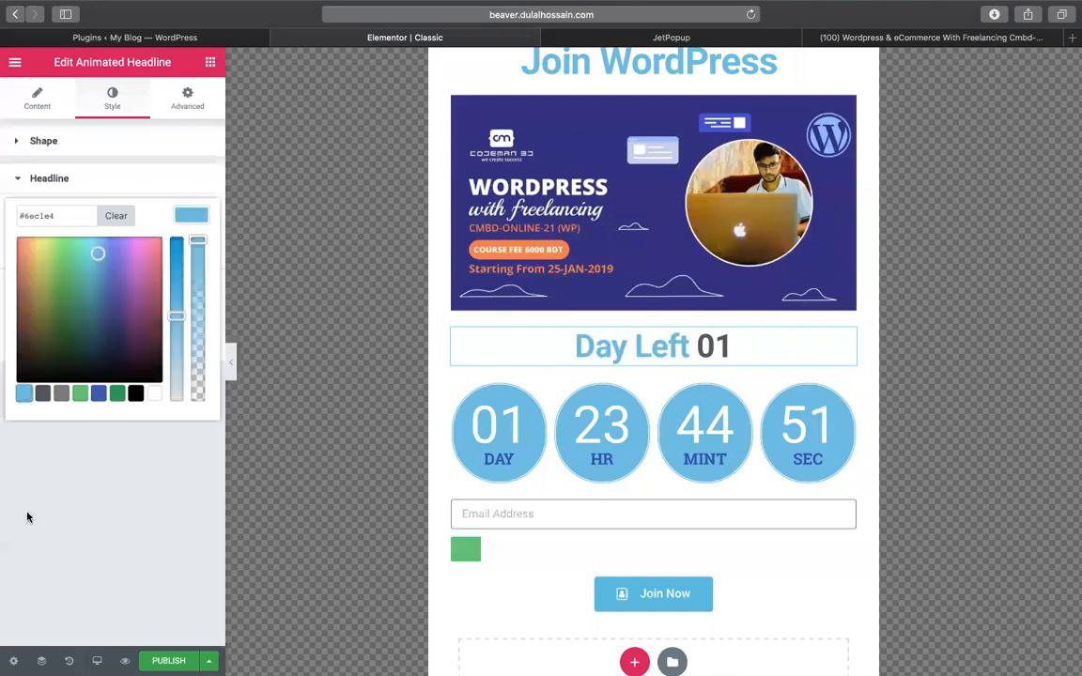
{"action": "left_click", "coordinate": [191, 217]}
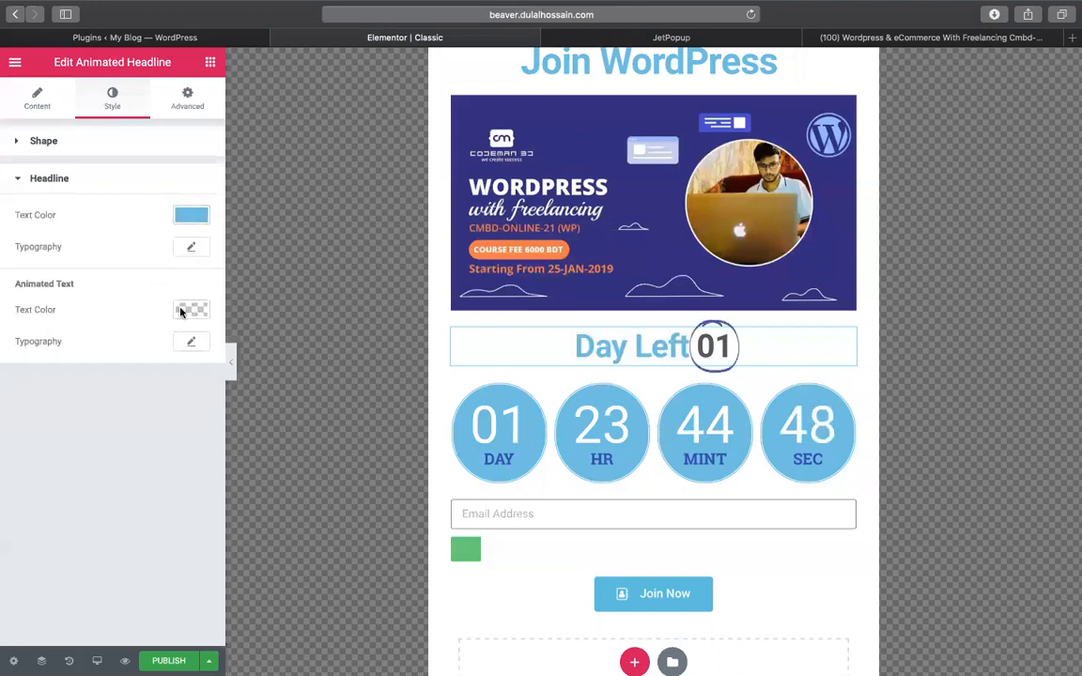
Set the animated text color of the highlighted 01 to bright red #ef2e0b.
{"action": "left_click", "coordinate": [188, 309]}
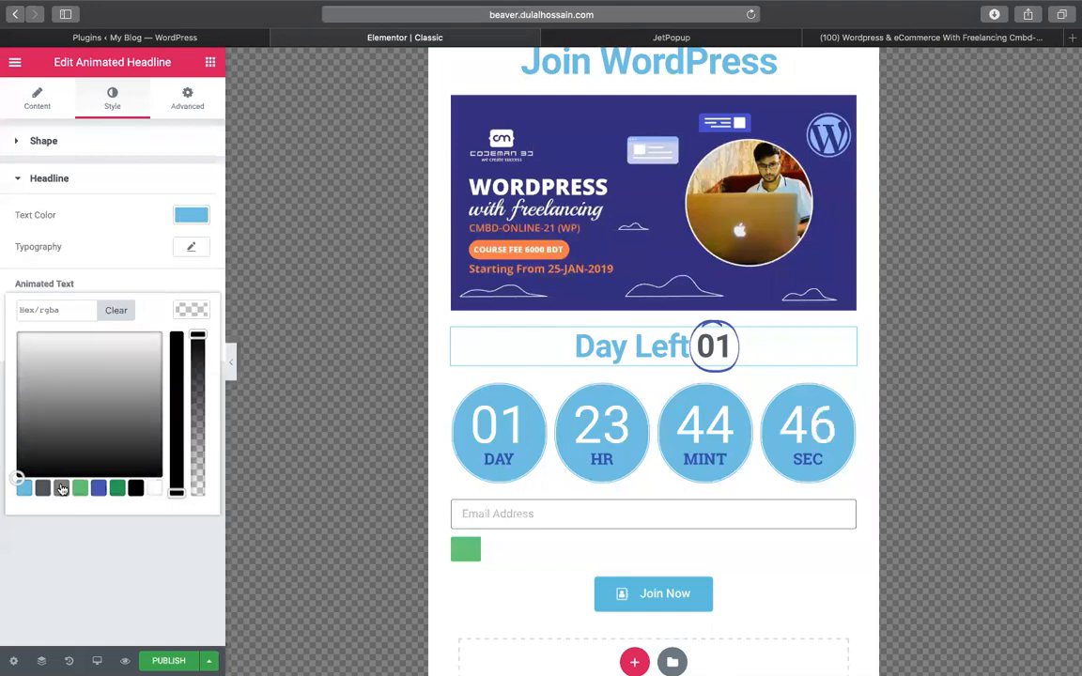
{"action": "left_click", "coordinate": [62, 489]}
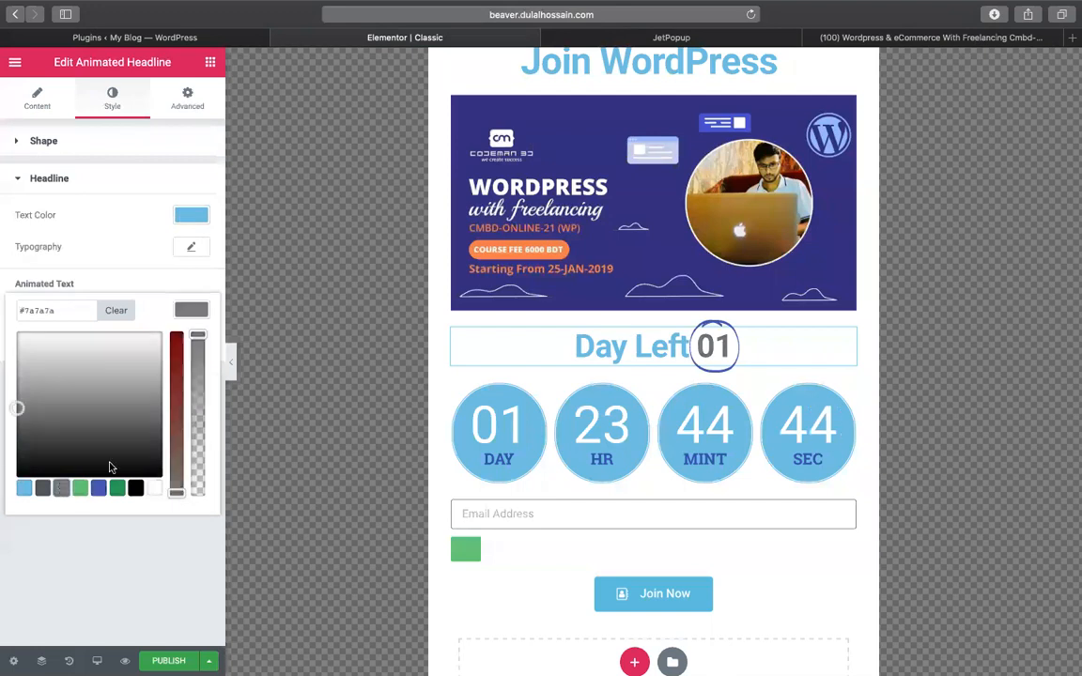
{"action": "left_click", "coordinate": [179, 347]}
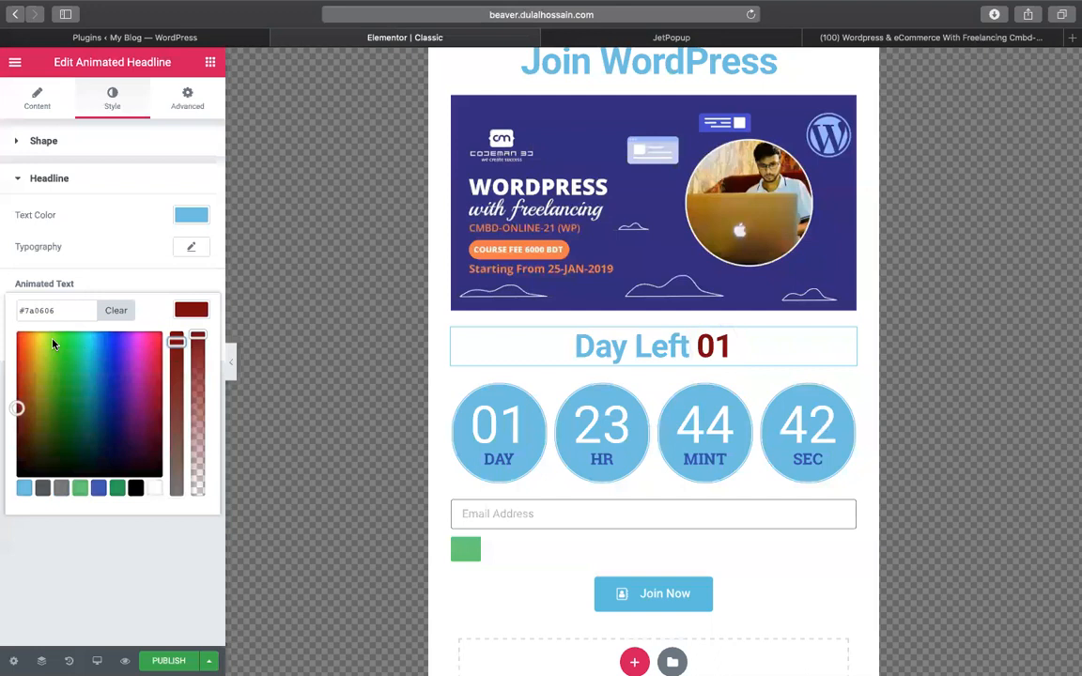
{"action": "left_click", "coordinate": [20, 342]}
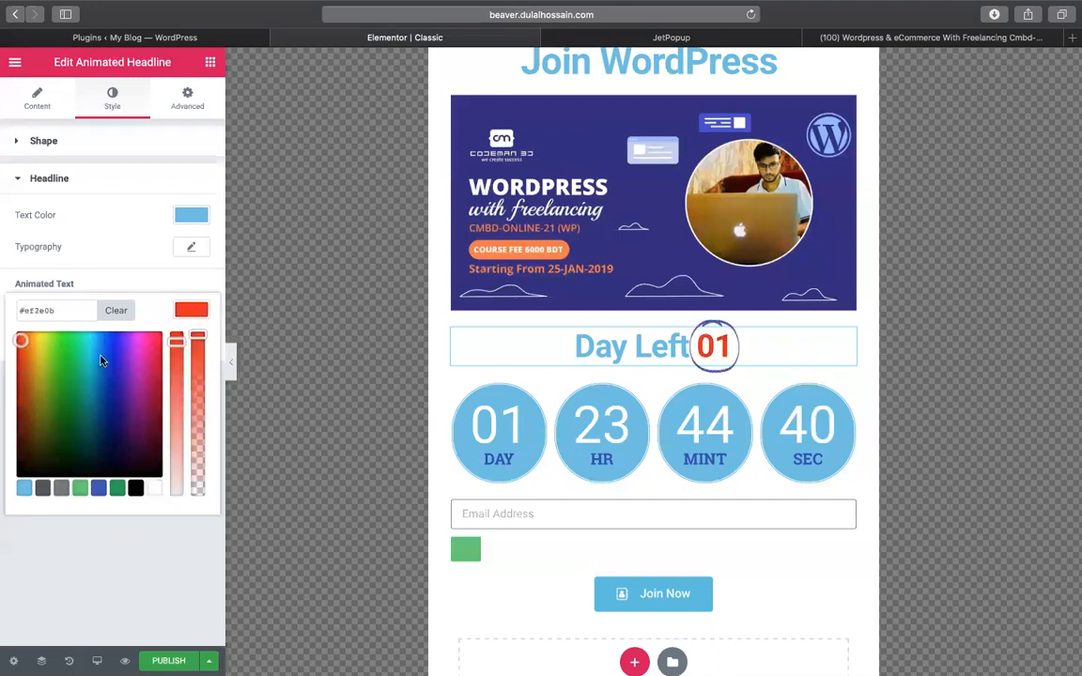
{"action": "left_click", "coordinate": [125, 235]}
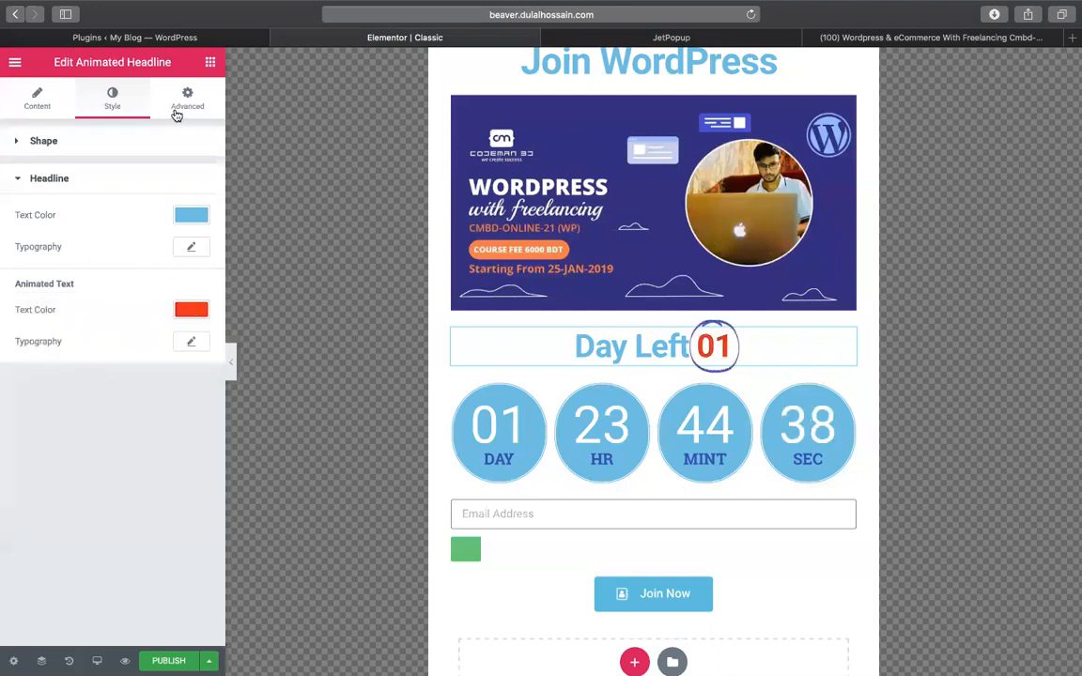
Change the circle shape's color around the highlighted 01 to light red #ef6056.
{"action": "left_click", "coordinate": [164, 104]}
{"action": "left_click", "coordinate": [39, 98]}
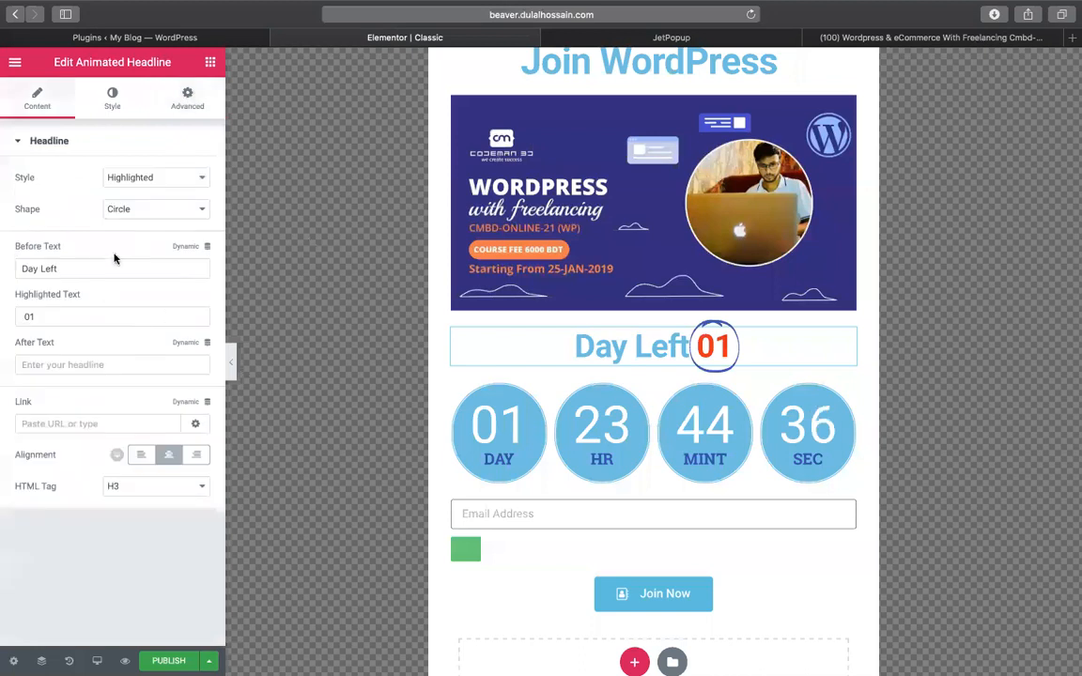
{"action": "left_click", "coordinate": [111, 98]}
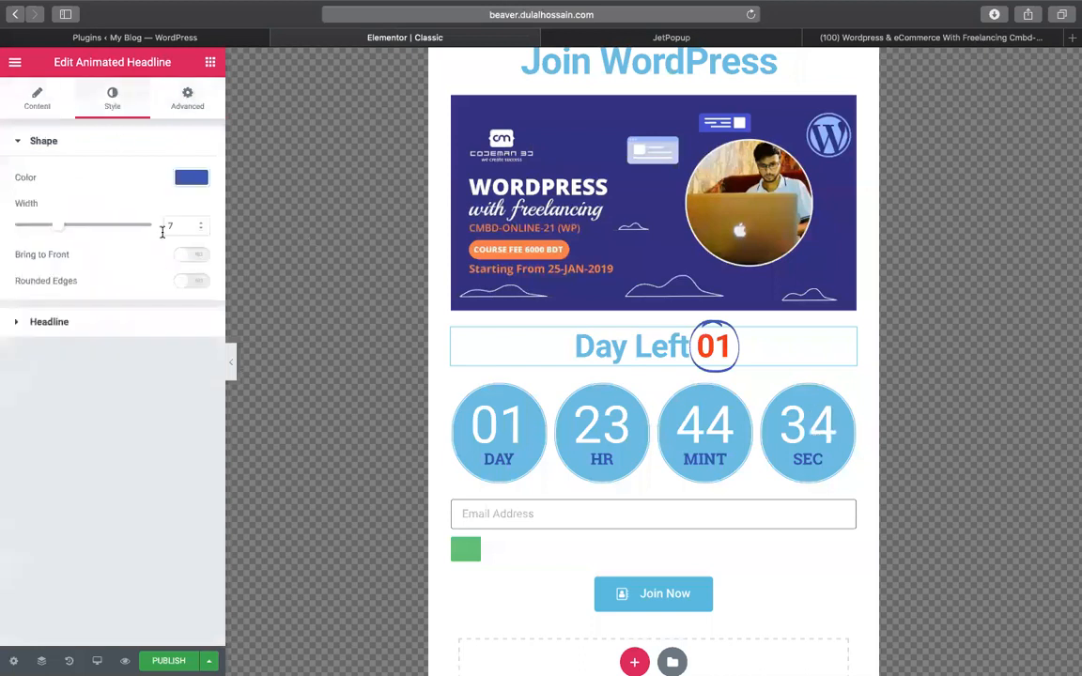
{"action": "left_click", "coordinate": [178, 173]}
{"action": "left_click", "coordinate": [18, 210]}
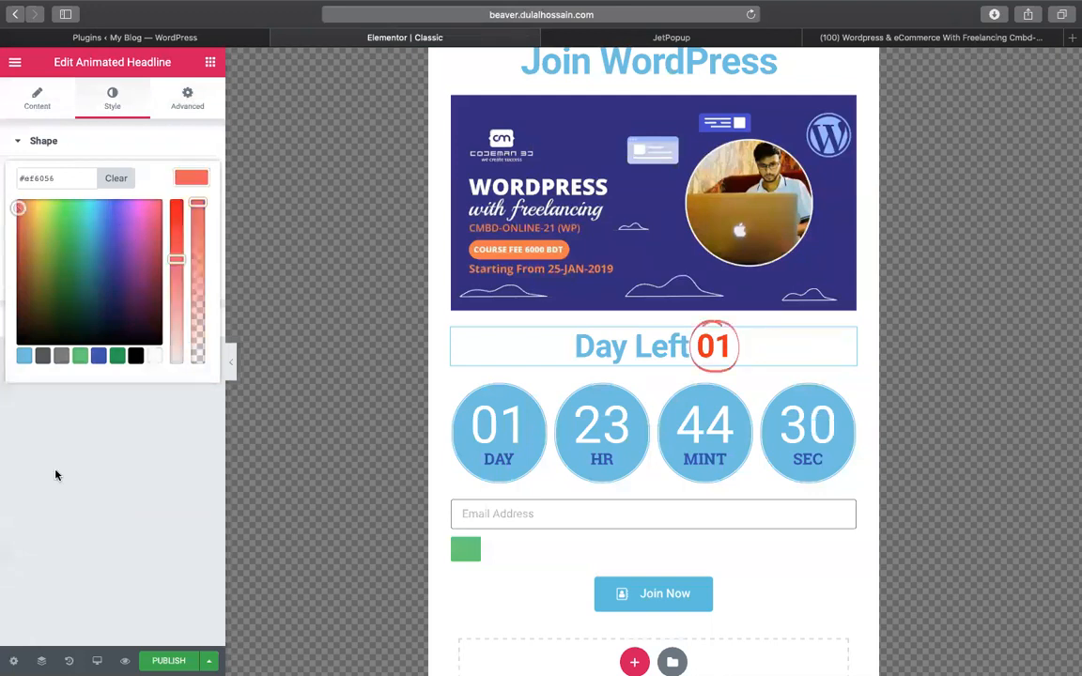
{"action": "left_click", "coordinate": [111, 483]}
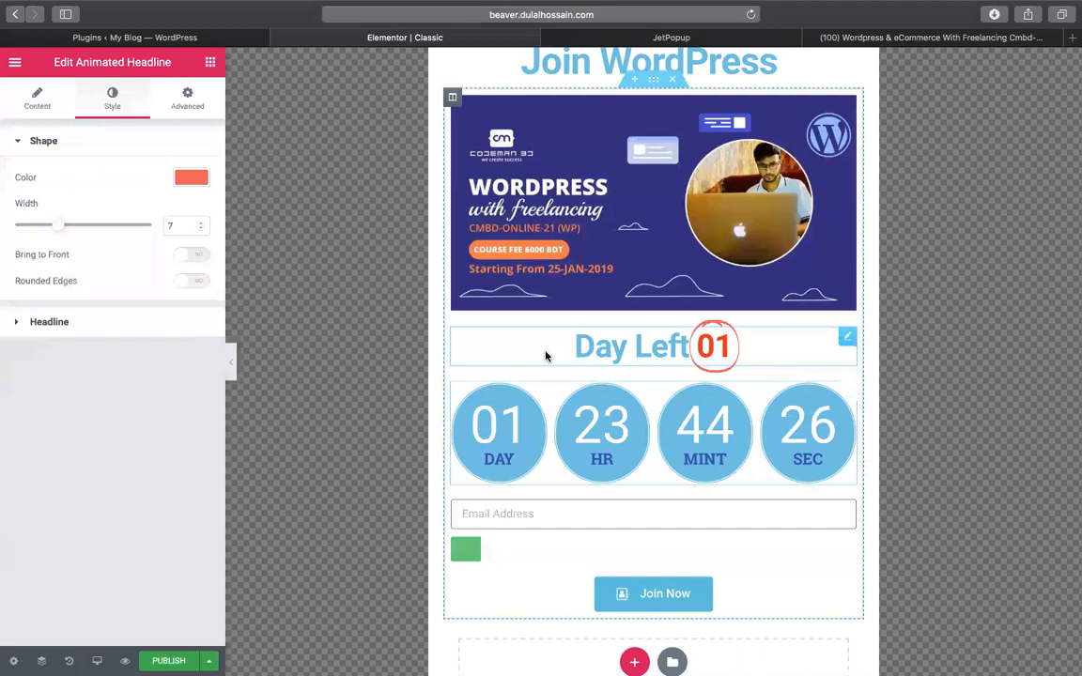
Unlink the animated headline's padding values and set the right and left padding to 30 px each.
{"action": "left_click", "coordinate": [179, 94]}
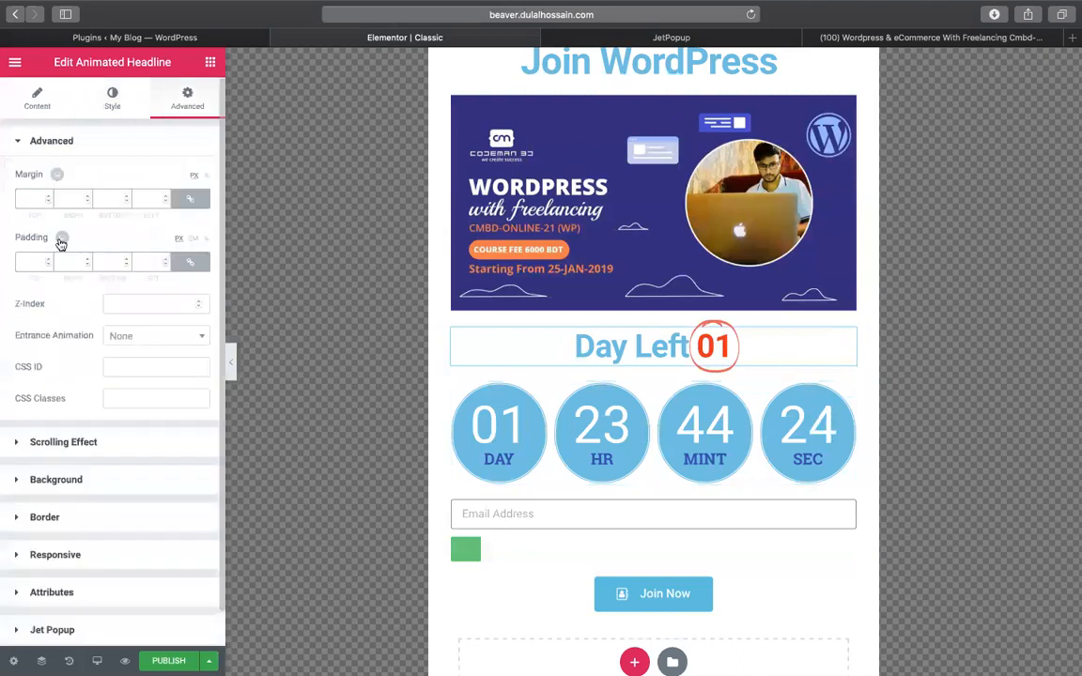
{"action": "left_click", "coordinate": [23, 260]}
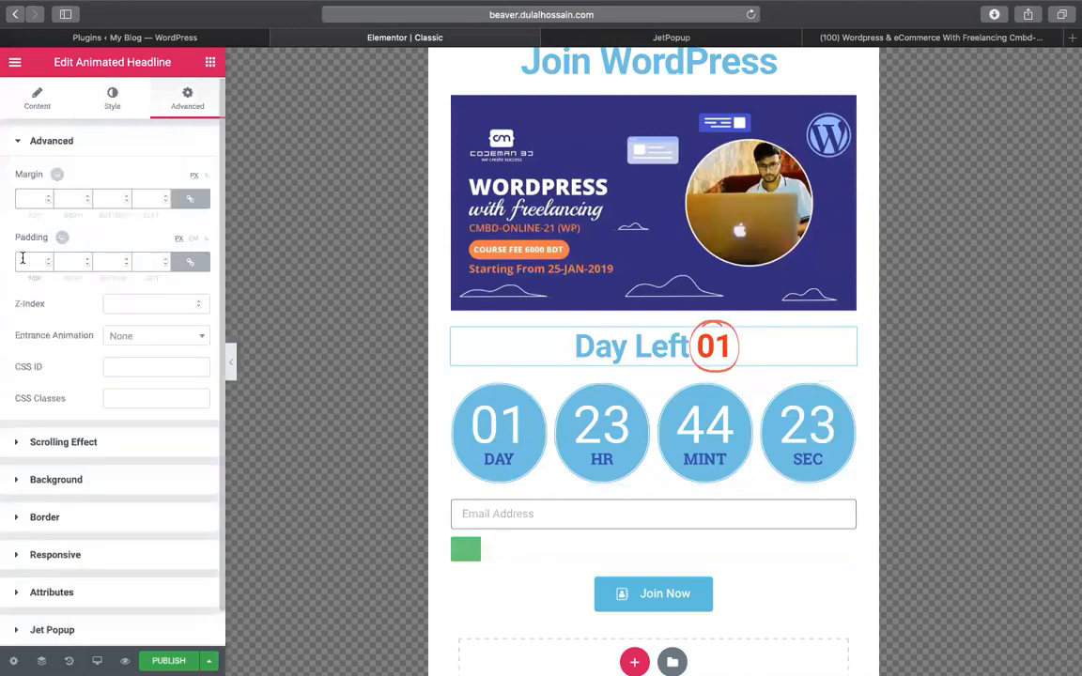
{"action": "left_click", "coordinate": [190, 262]}
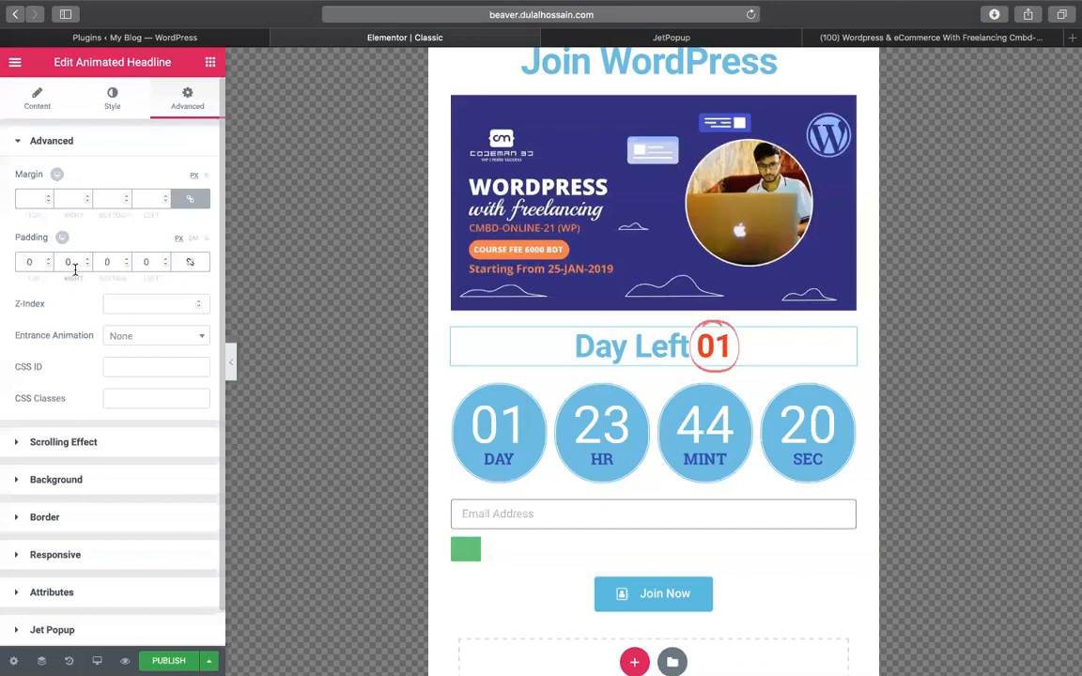
{"action": "left_click", "coordinate": [74, 263]}
{"action": "type", "text": "30"}
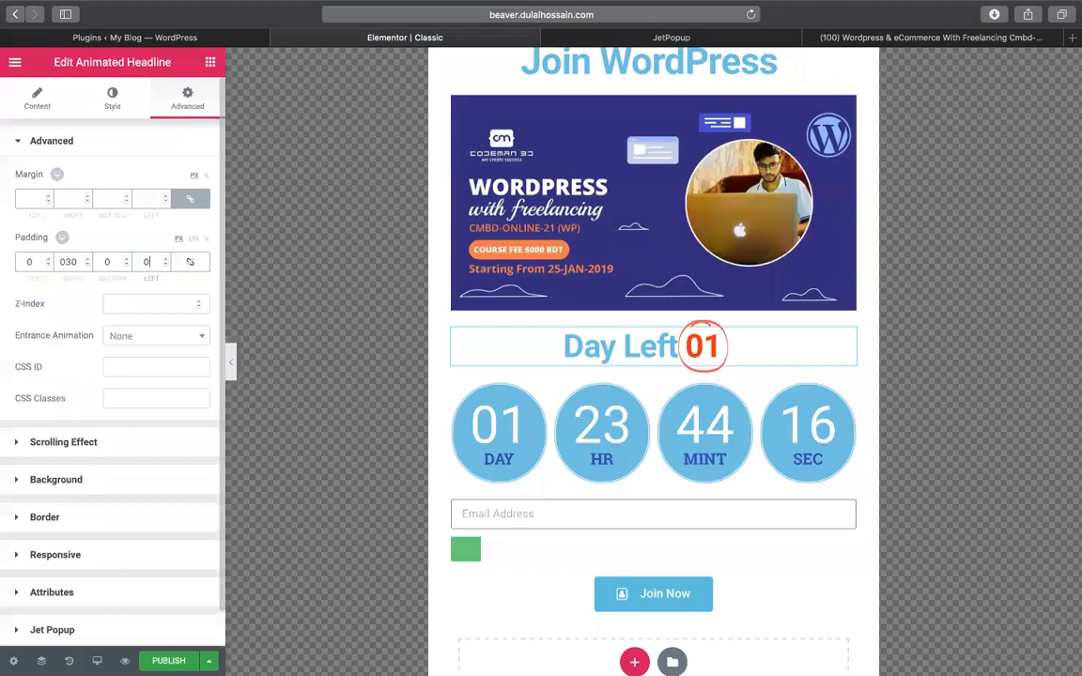
{"action": "type", "text": "30"}
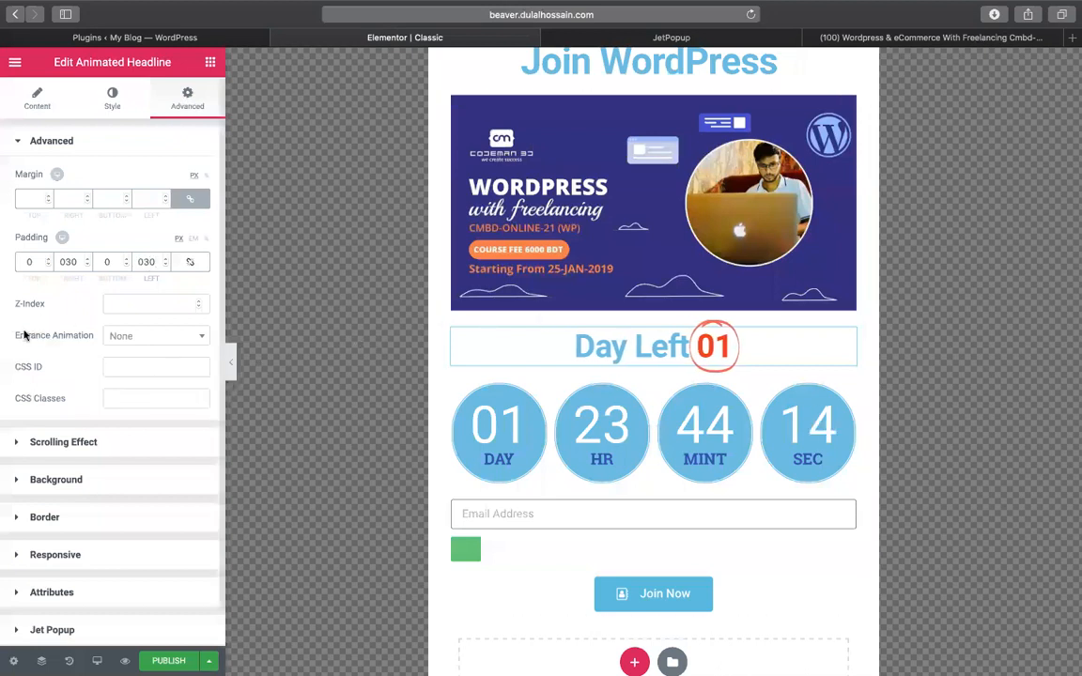
{"action": "scroll", "coordinate": [77, 488], "scroll_direction": "down", "scroll_amount": 4}
{"action": "left_click", "coordinate": [77, 488]}
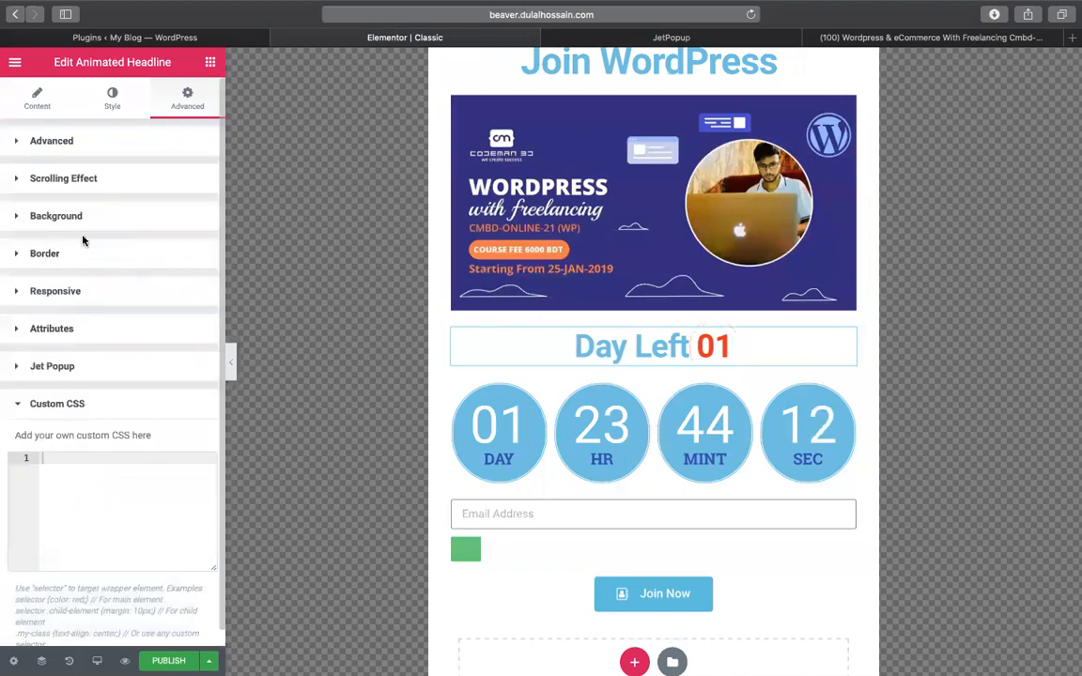
{"action": "left_click", "coordinate": [150, 186]}
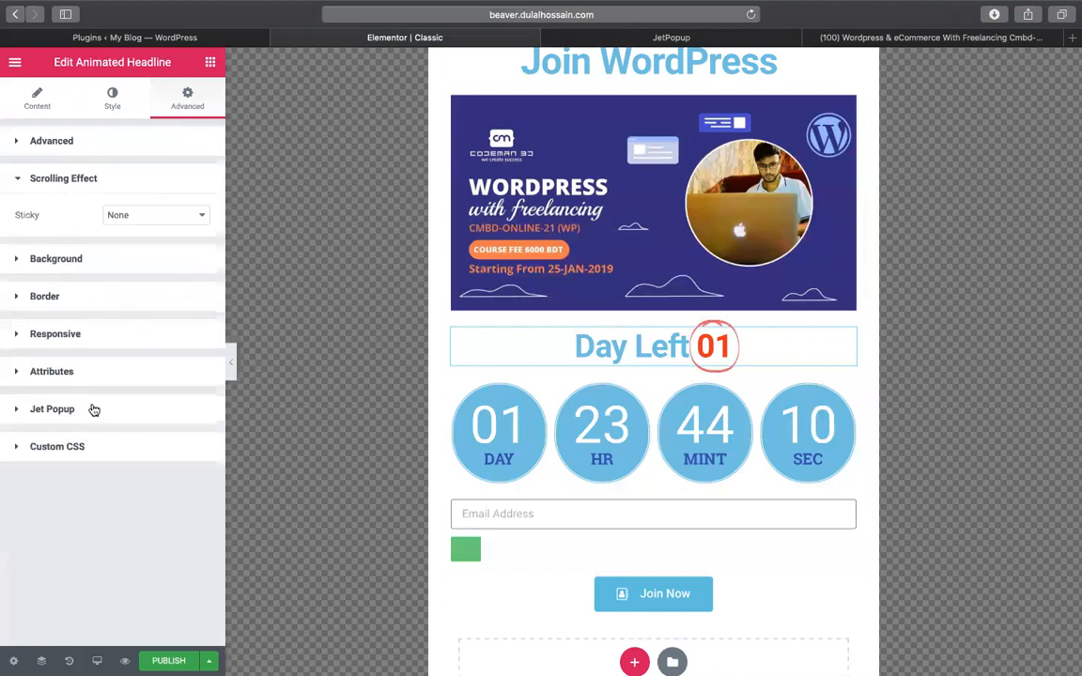
Give the animated headline a classic background in blue #4054b2 for its normal state.
{"action": "left_click", "coordinate": [81, 259]}
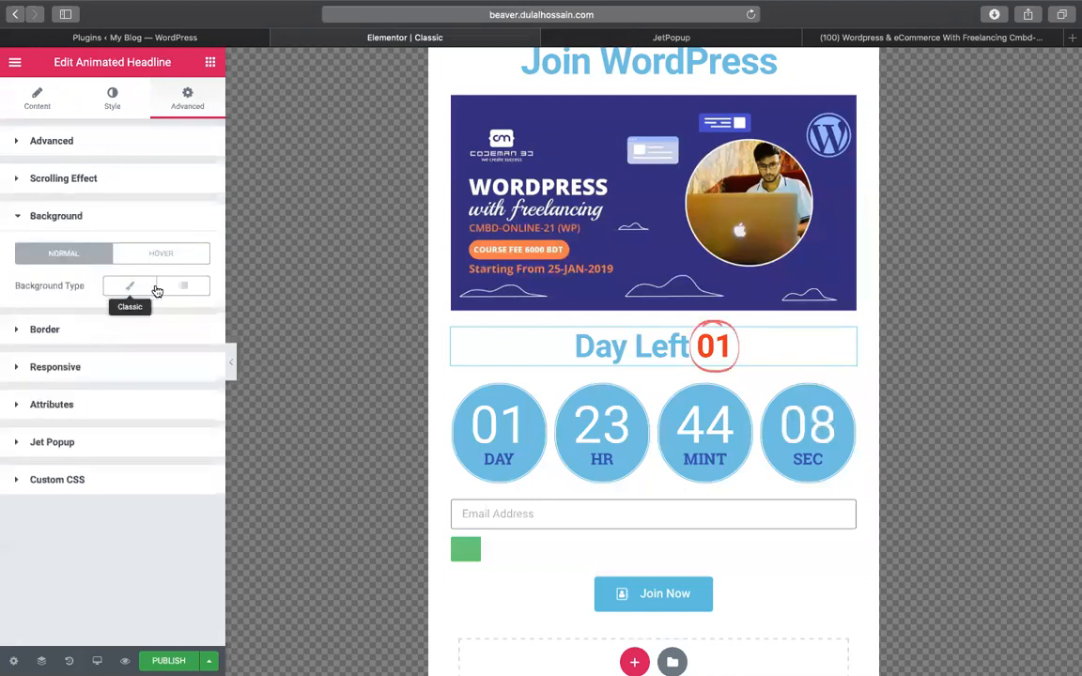
{"action": "left_click", "coordinate": [132, 283]}
{"action": "scroll", "coordinate": [174, 357], "scroll_direction": "down", "scroll_amount": 1}
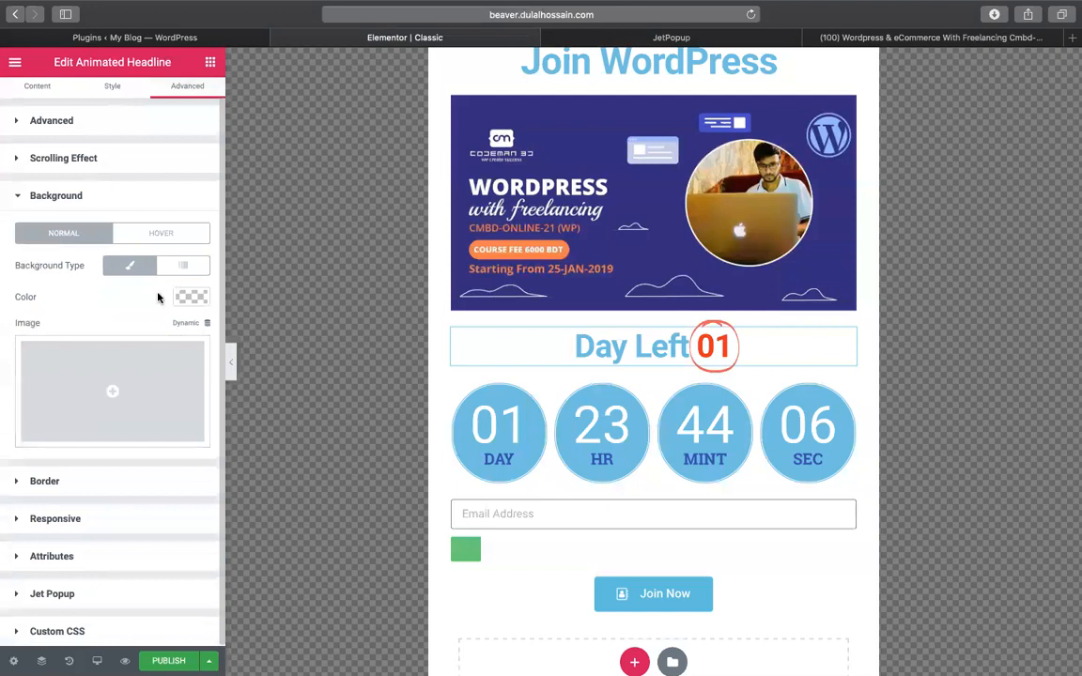
{"action": "left_click", "coordinate": [178, 303]}
{"action": "left_click", "coordinate": [79, 389]}
{"action": "left_click", "coordinate": [102, 382]}
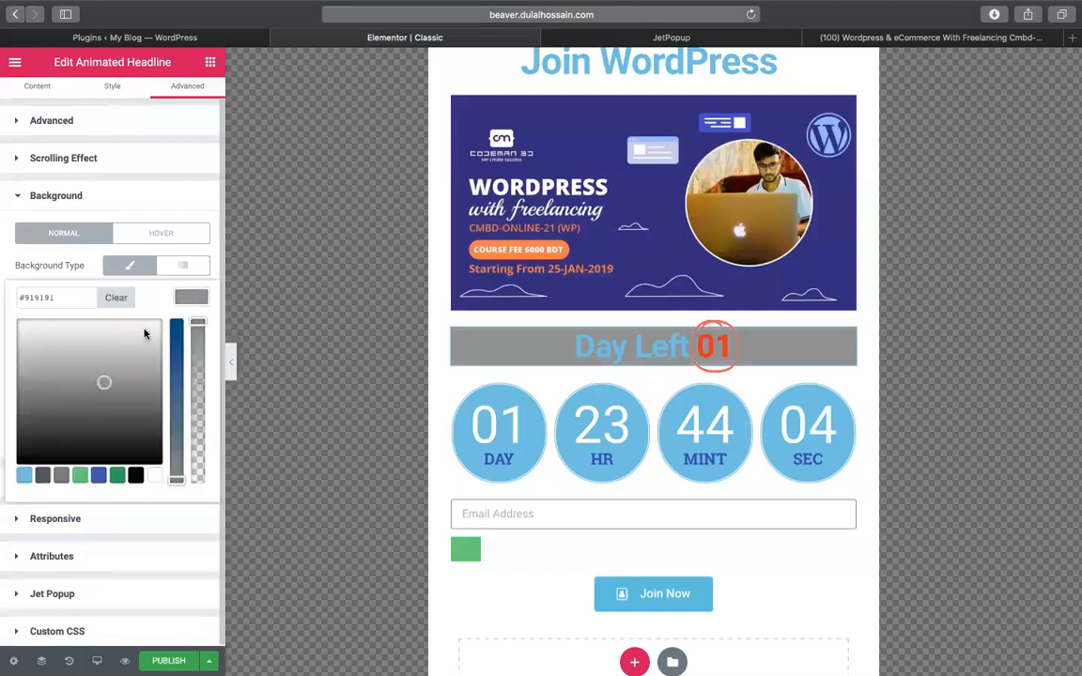
{"action": "left_click", "coordinate": [146, 328]}
{"action": "left_click", "coordinate": [146, 348]}
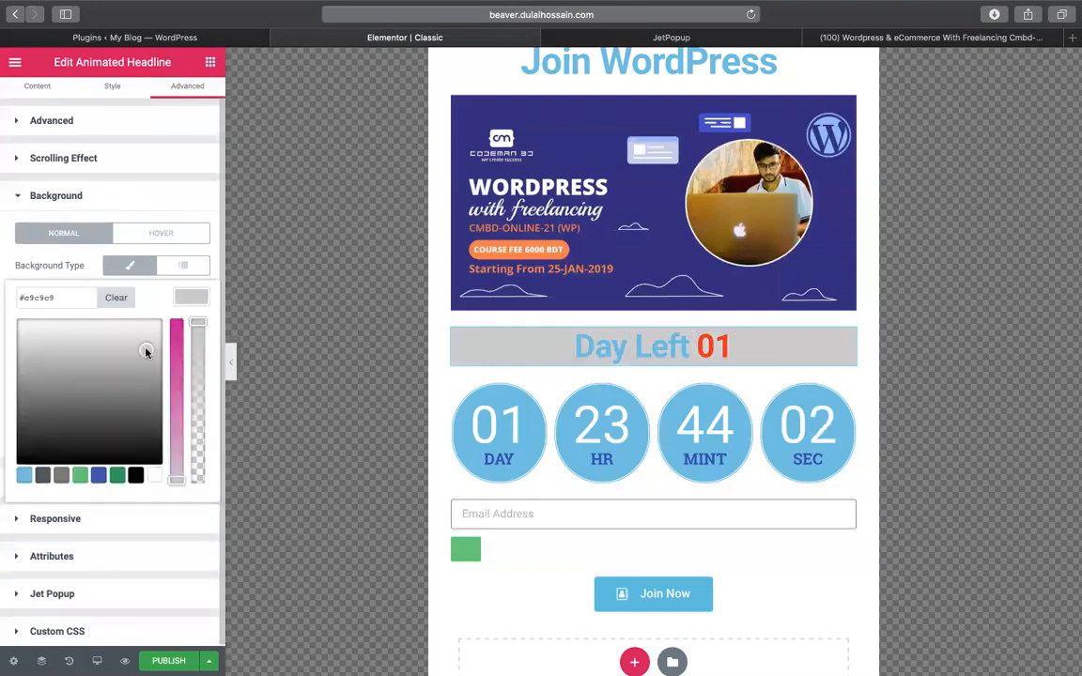
{"action": "left_click", "coordinate": [150, 336]}
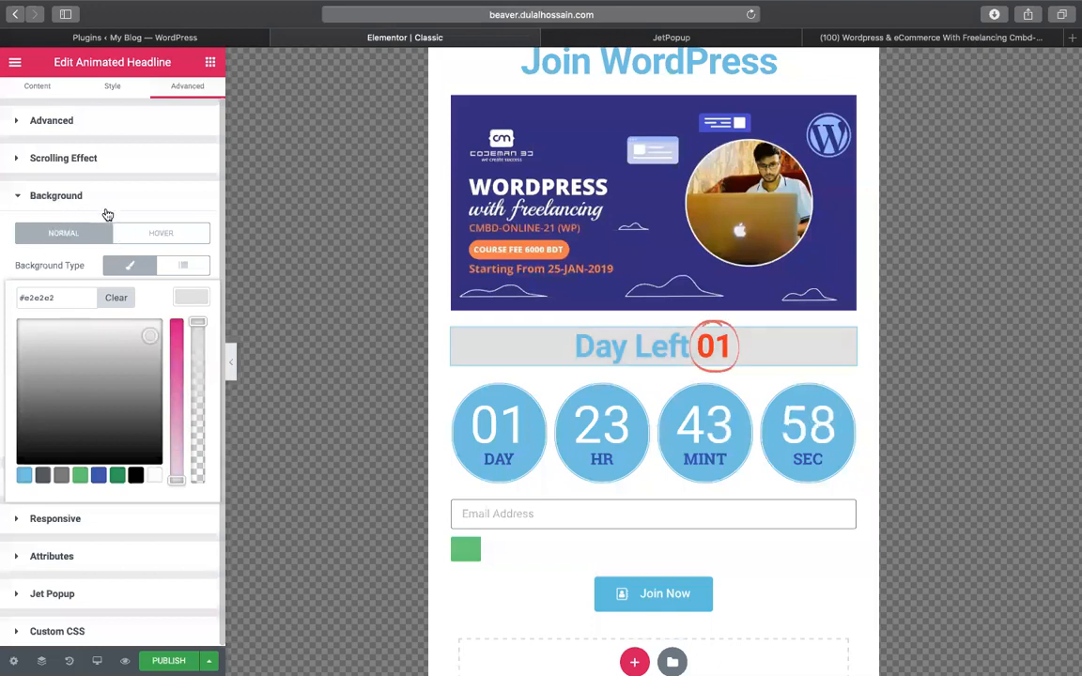
{"action": "left_click", "coordinate": [98, 476]}
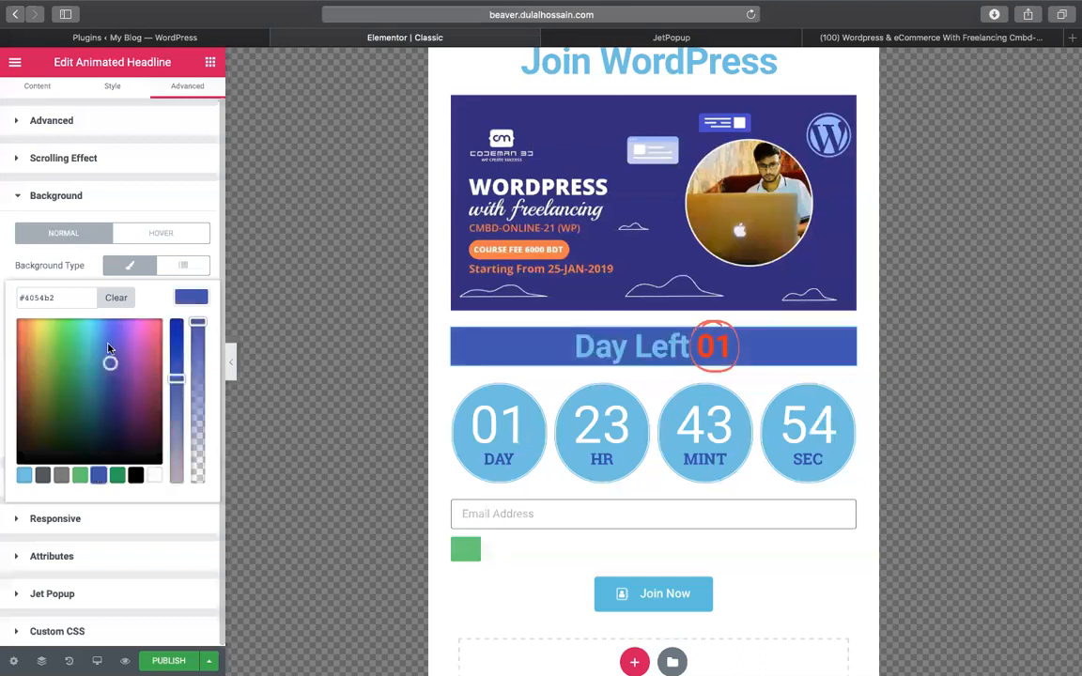
{"action": "left_click", "coordinate": [169, 199]}
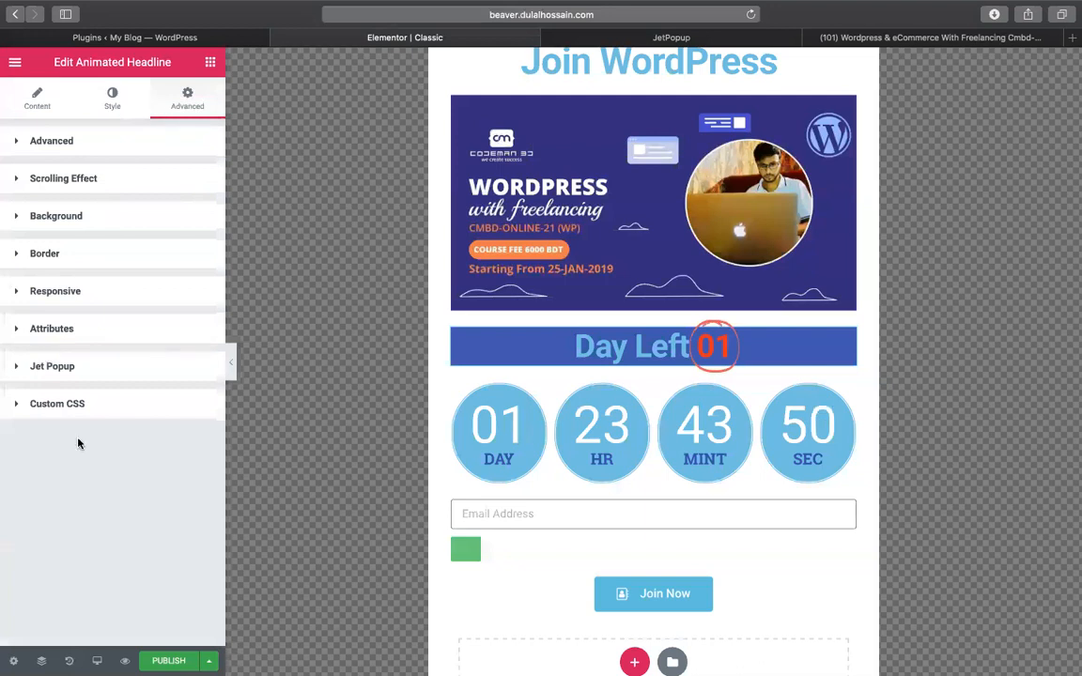
{"action": "left_click", "coordinate": [170, 256]}
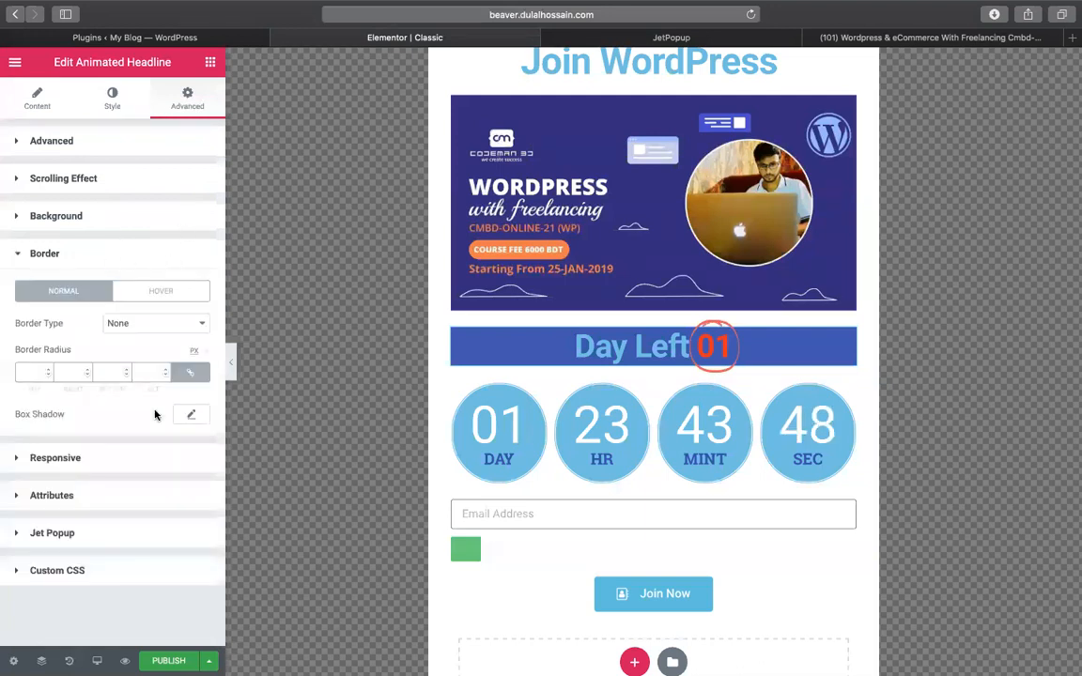
{"action": "left_click", "coordinate": [72, 455]}
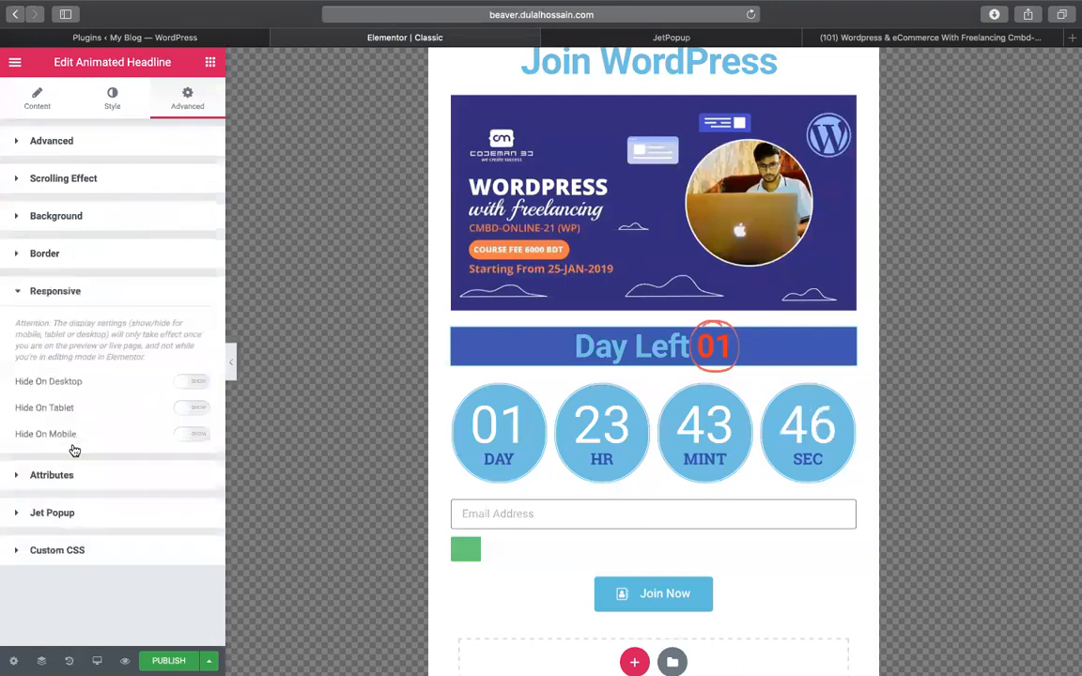
{"action": "left_click", "coordinate": [91, 508]}
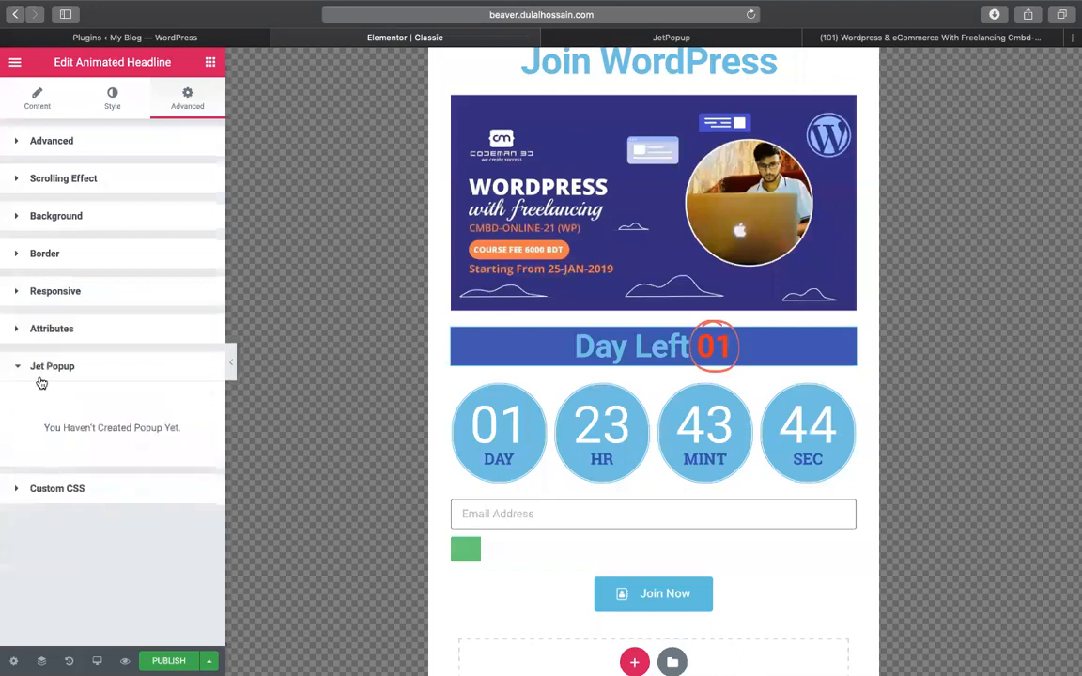
{"action": "left_click", "coordinate": [66, 333]}
{"action": "left_click", "coordinate": [88, 140]}
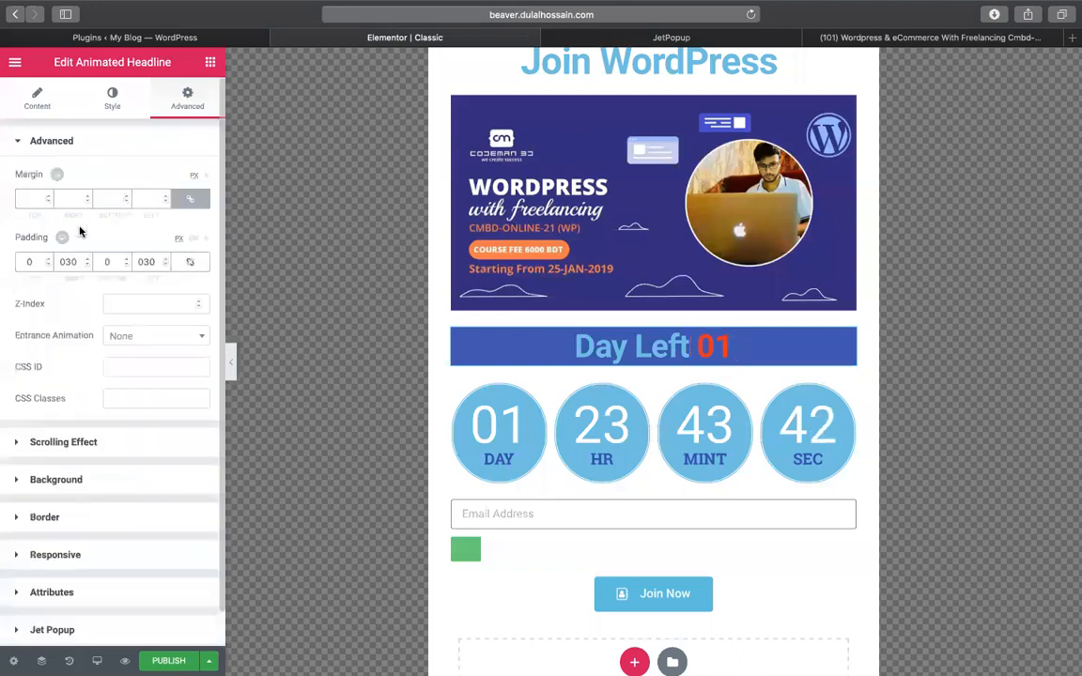
Look through the animated headline's scrolling effect, background, border and custom CSS settings.
{"action": "scroll", "coordinate": [71, 408], "scroll_direction": "down", "scroll_amount": 1}
{"action": "left_click", "coordinate": [73, 406]}
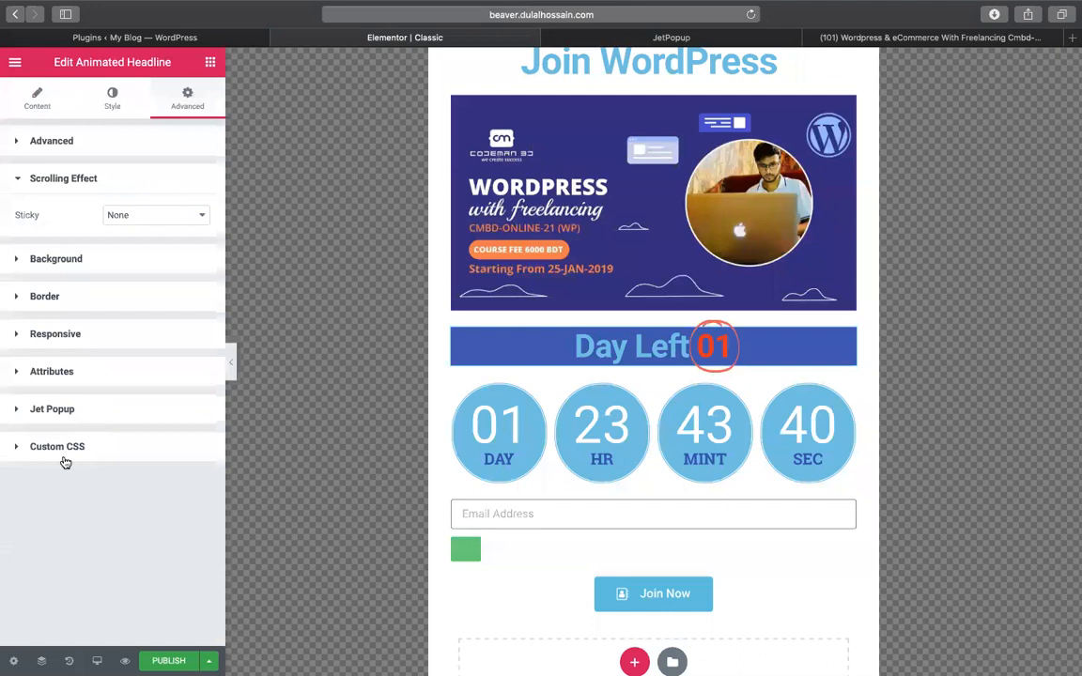
{"action": "left_click", "coordinate": [102, 253]}
{"action": "scroll", "coordinate": [104, 370], "scroll_direction": "down", "scroll_amount": 1}
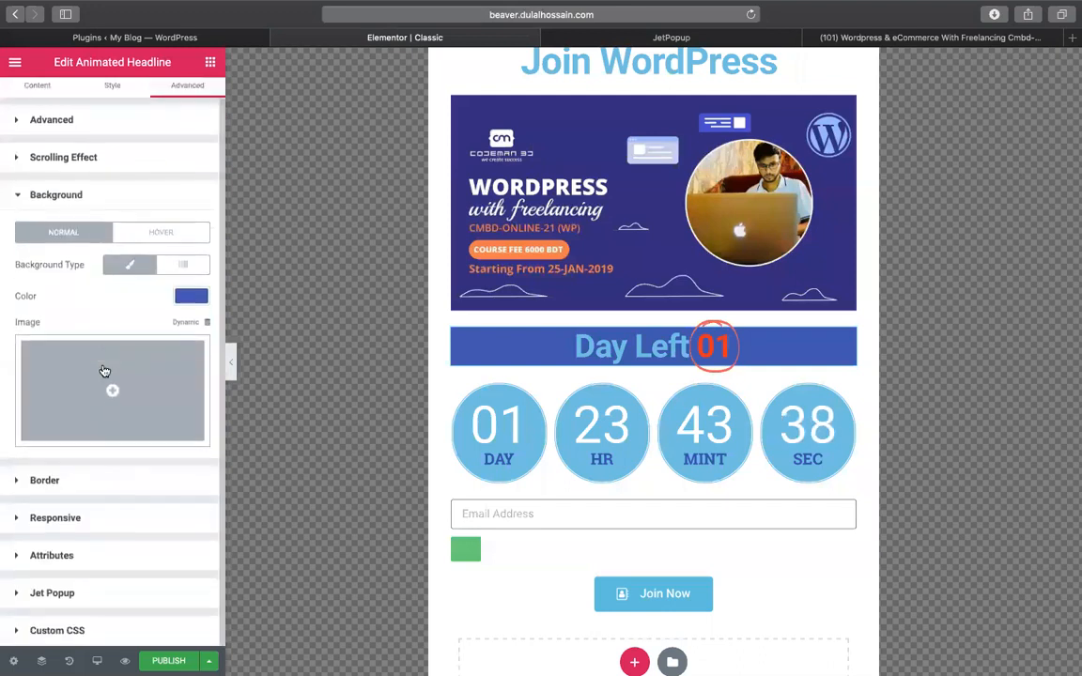
{"action": "left_click", "coordinate": [94, 482]}
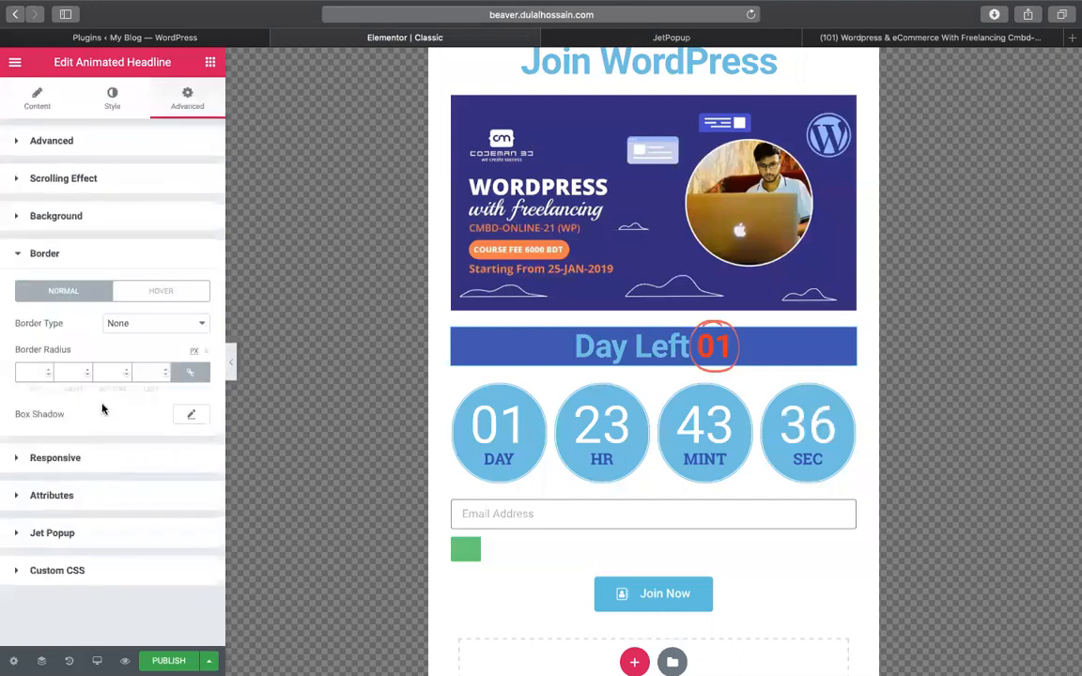
{"action": "left_click", "coordinate": [130, 458]}
{"action": "left_click", "coordinate": [82, 480]}
{"action": "left_click", "coordinate": [53, 513]}
{"action": "left_click", "coordinate": [66, 485]}
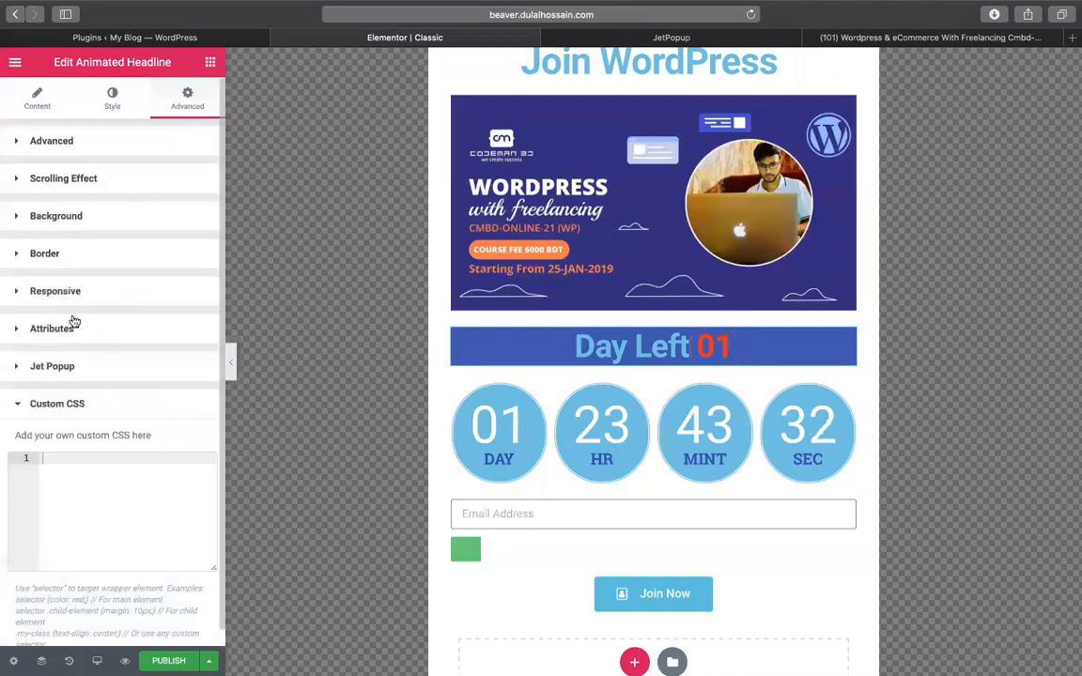
Unlink the animated headline's margin values and set the right and left margins to 60 px each.
{"action": "left_click", "coordinate": [56, 141]}
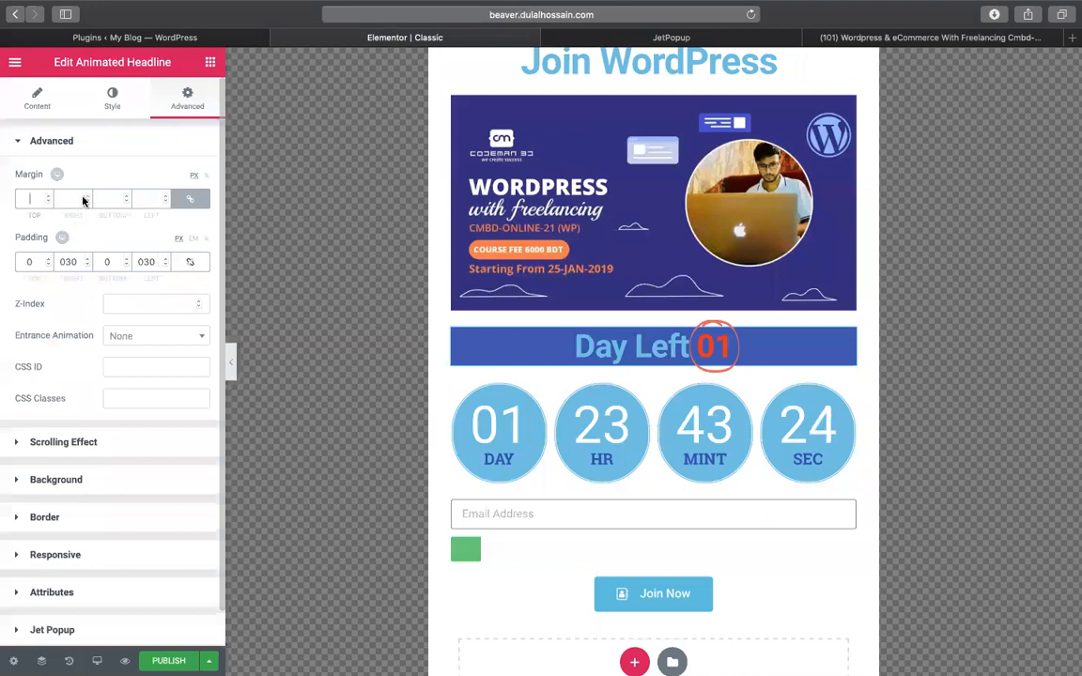
{"action": "left_click", "coordinate": [200, 204]}
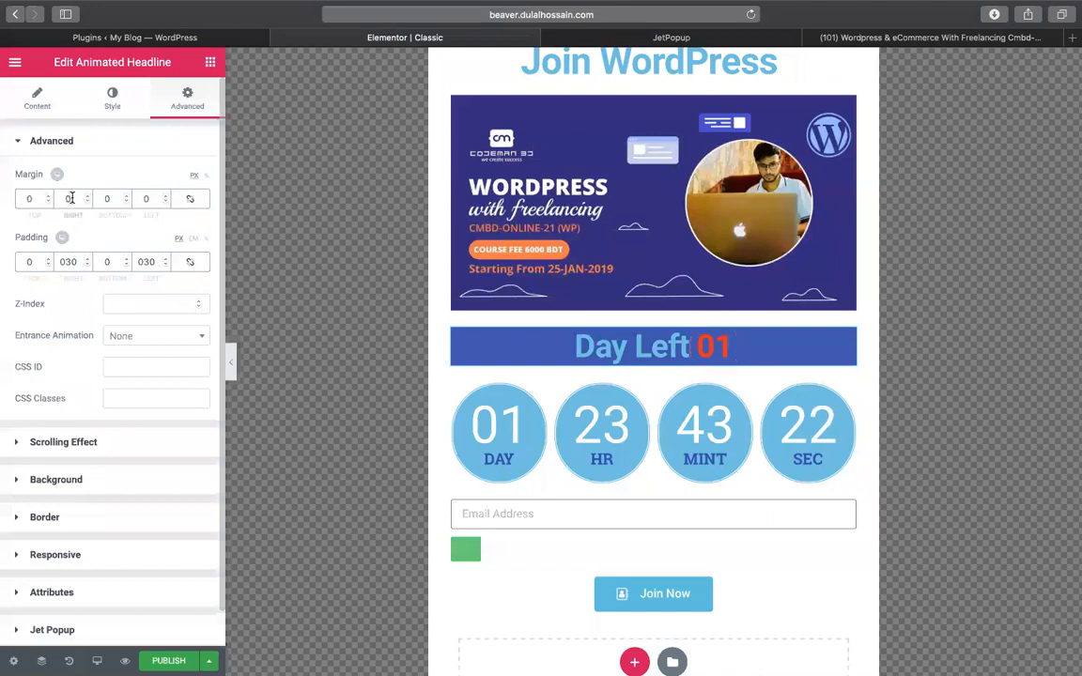
{"action": "type", "text": "40"}
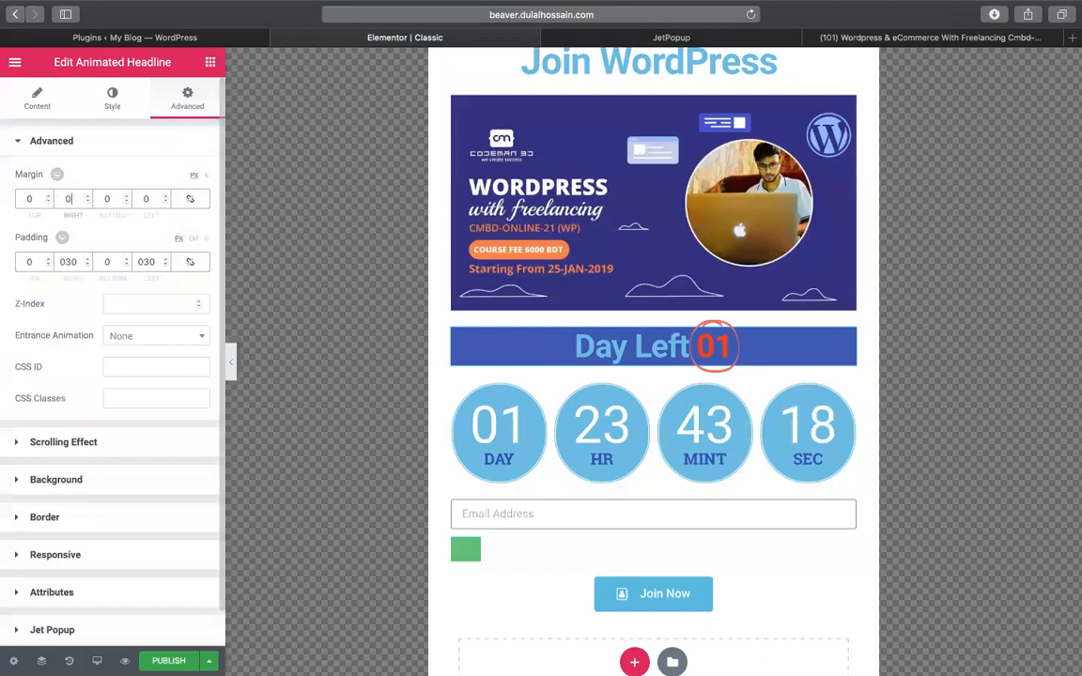
{"action": "key", "text": "BackSpace"}
{"action": "key", "text": "BackSpace"}
{"action": "type", "text": "60"}
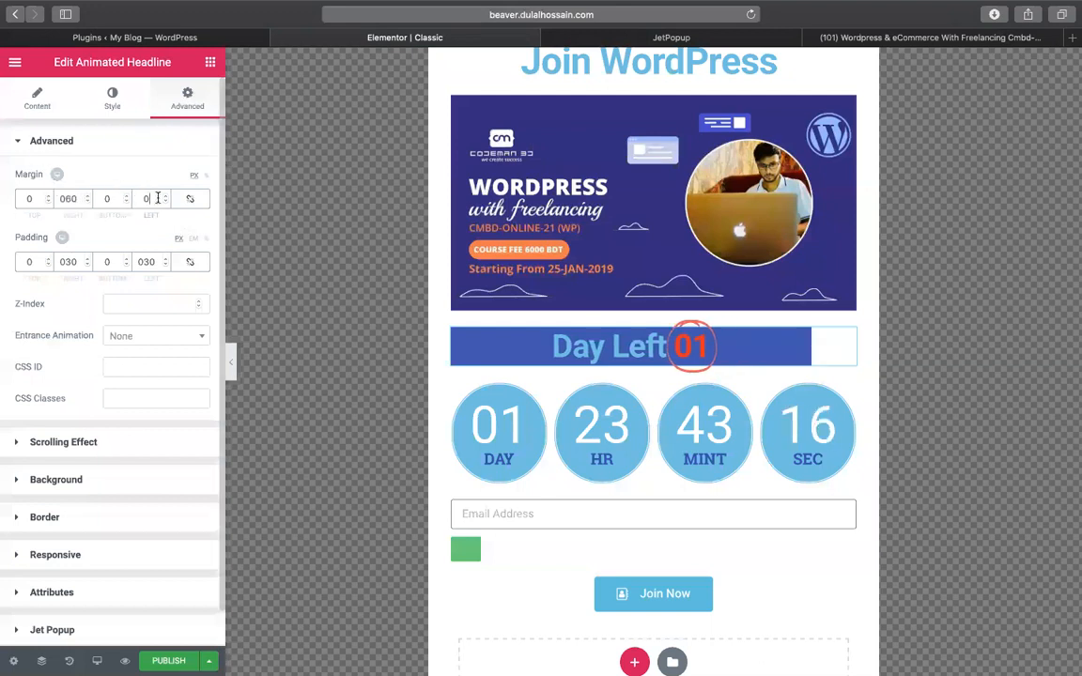
{"action": "type", "text": "060"}
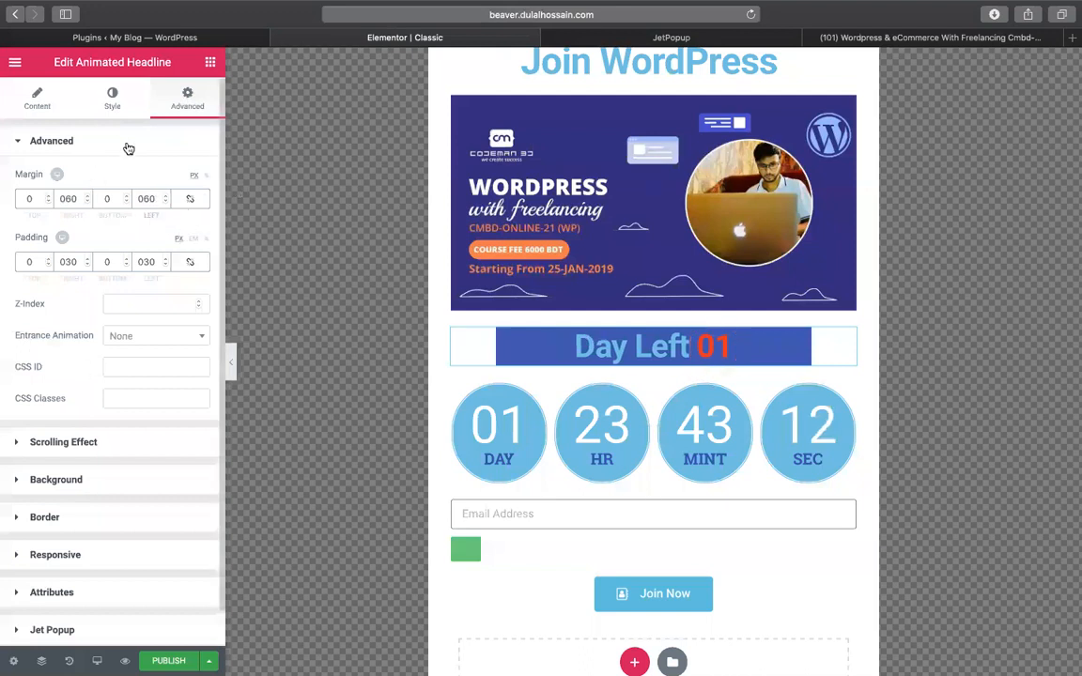
Increase the animated headline's left and right margins to 100 px each to narrow its blue background.
{"action": "type", "text": "100"}
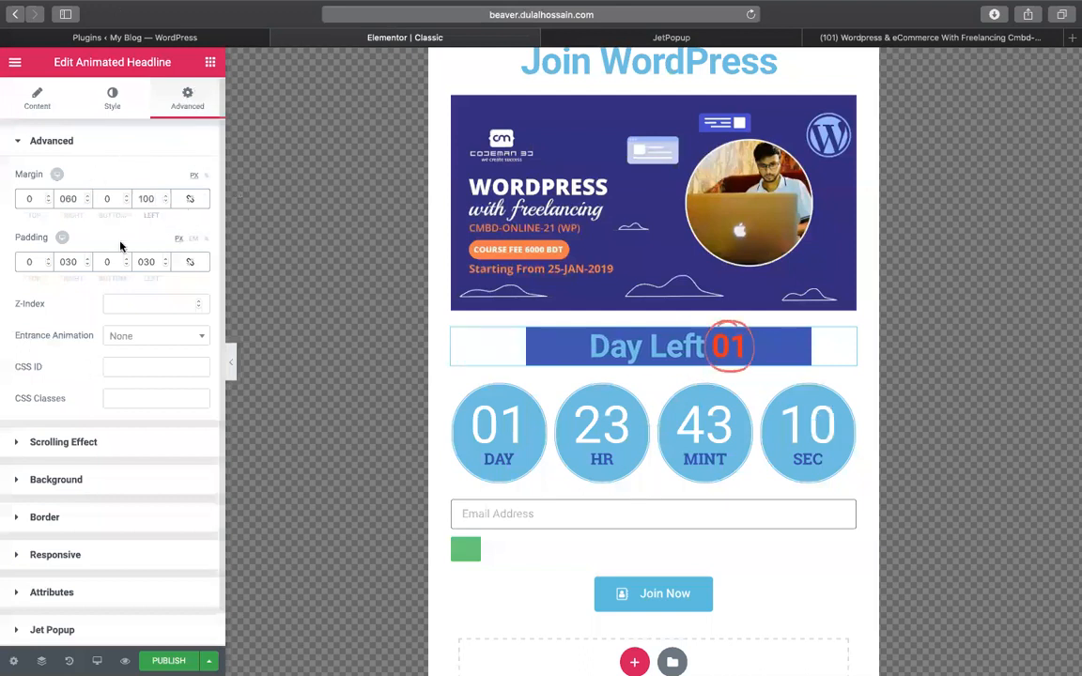
{"action": "double_click", "coordinate": [68, 198]}
{"action": "type", "text": "0"}
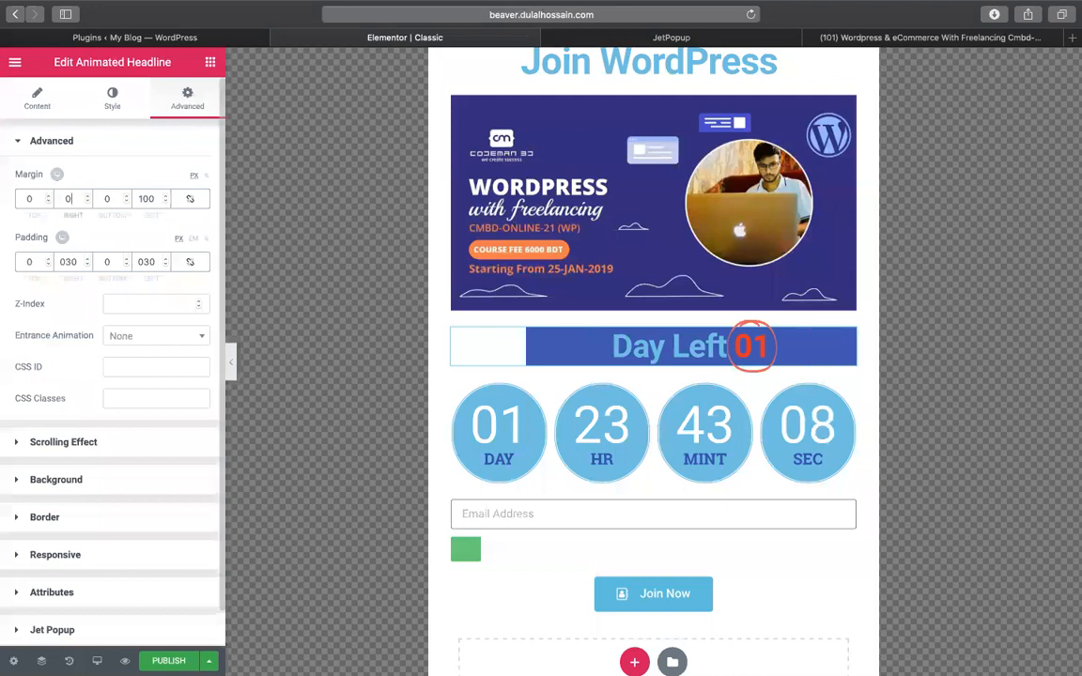
{"action": "type", "text": "100"}
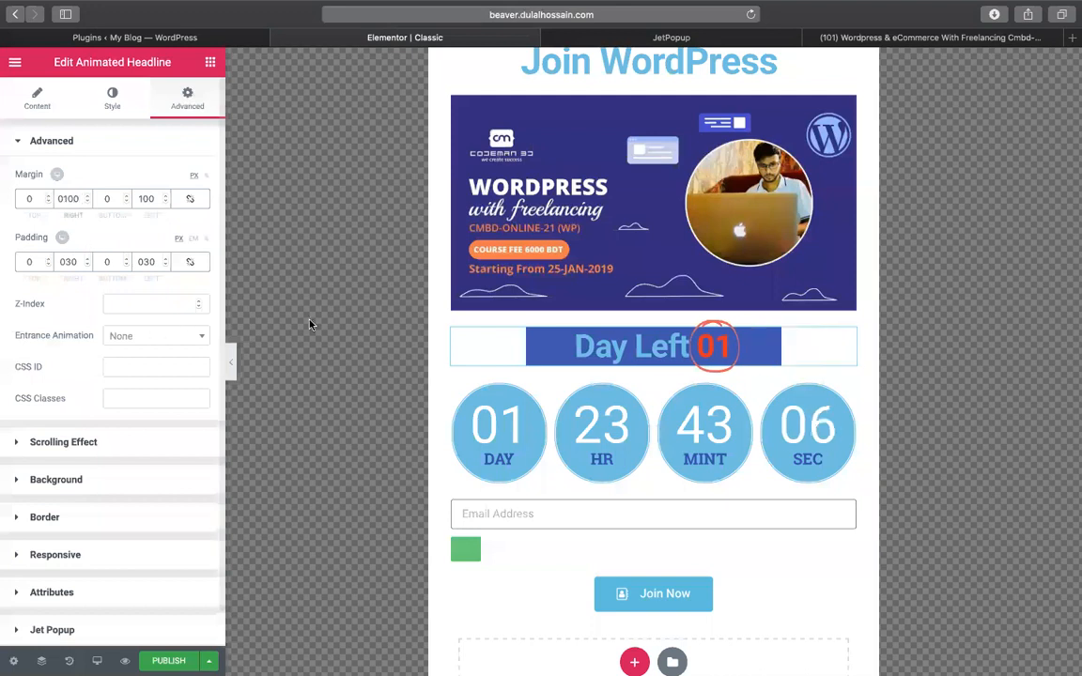
Round the animated headline's background with a linked border radius of 30 px on all corners.
{"action": "right_click", "coordinate": [113, 434]}
{"action": "left_click", "coordinate": [58, 514]}
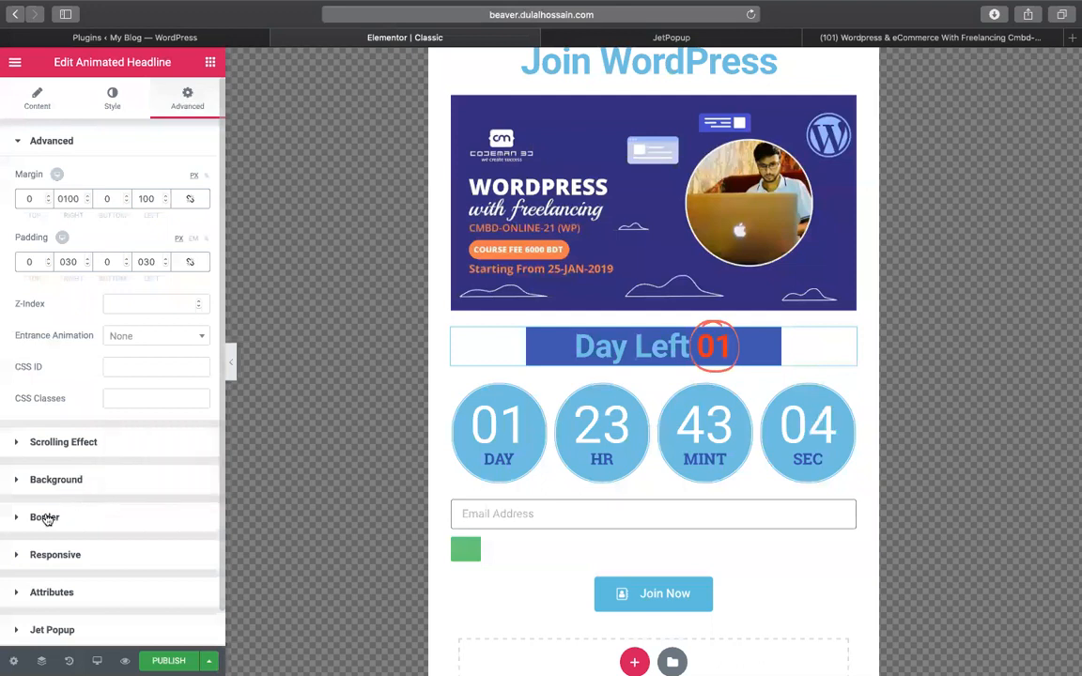
{"action": "left_click", "coordinate": [51, 516]}
{"action": "right_click", "coordinate": [33, 502]}
{"action": "left_click", "coordinate": [123, 404]}
{"action": "left_click", "coordinate": [29, 375]}
{"action": "type", "text": "30"}
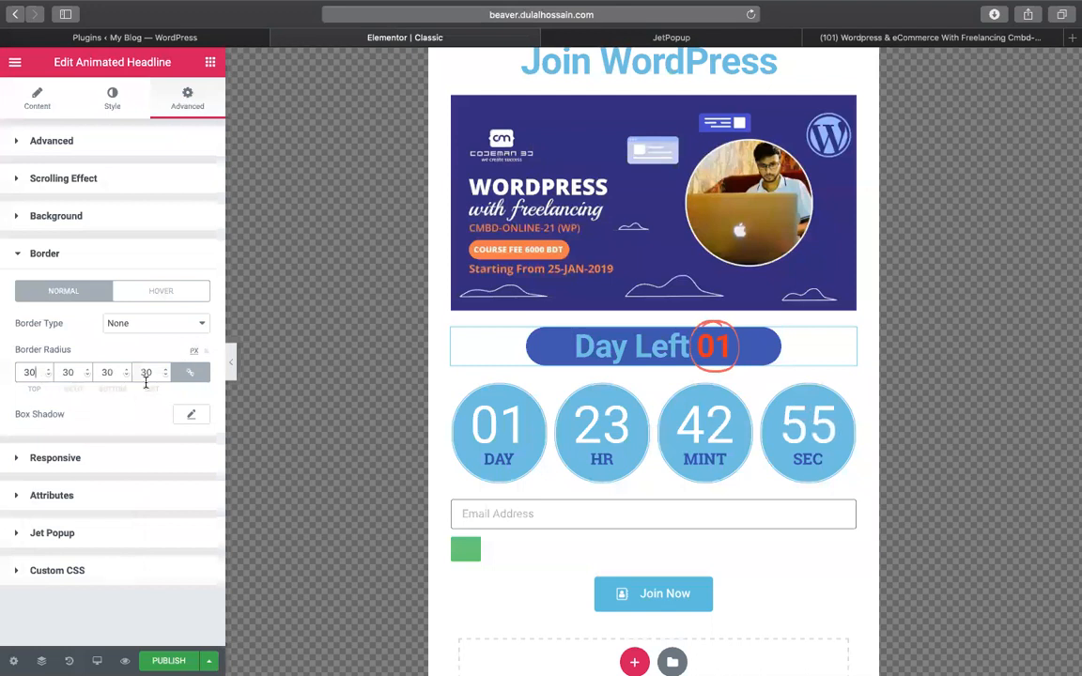
Give the animated headline a solid border type for its normal state.
{"action": "left_click", "coordinate": [67, 253]}
{"action": "left_click", "coordinate": [95, 261]}
{"action": "left_click", "coordinate": [122, 291]}
{"action": "left_click", "coordinate": [70, 291]}
{"action": "left_click", "coordinate": [148, 324]}
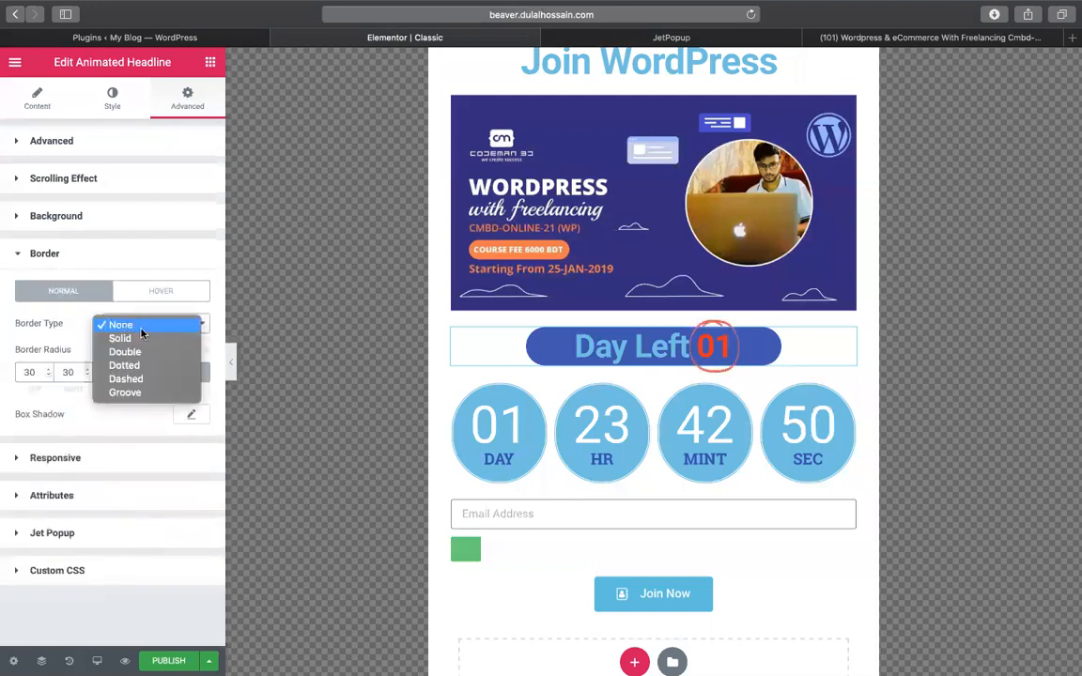
{"action": "left_click", "coordinate": [126, 338]}
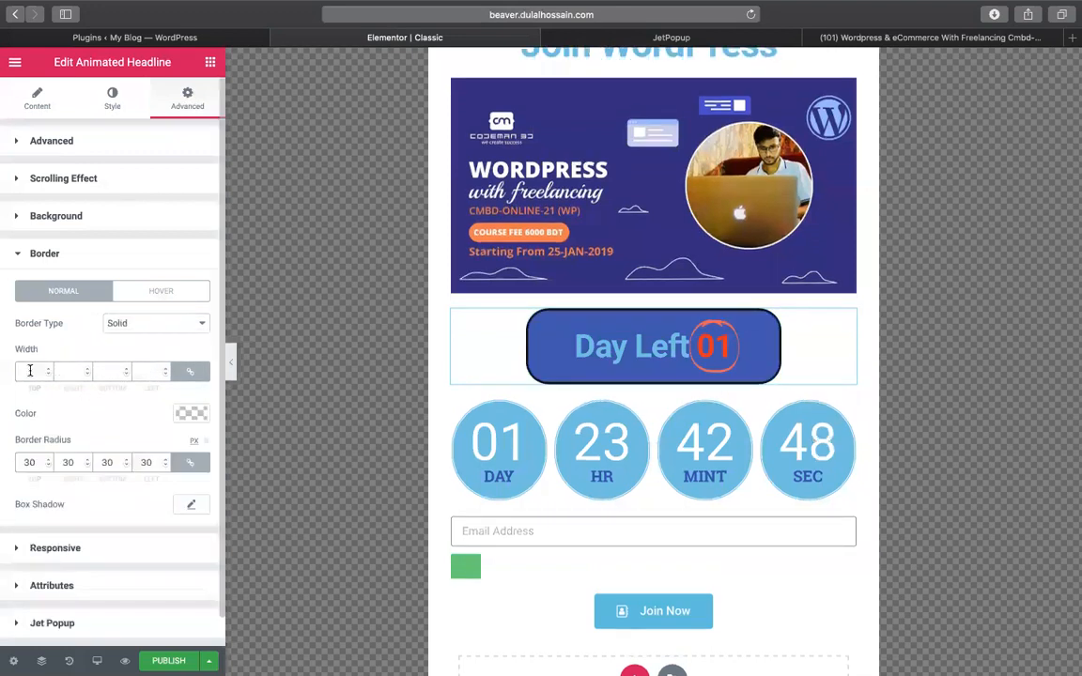
Color the headline's border light blue #6ec1e4 and set its width to 2 px on all sides.
{"action": "left_click", "coordinate": [192, 413]}
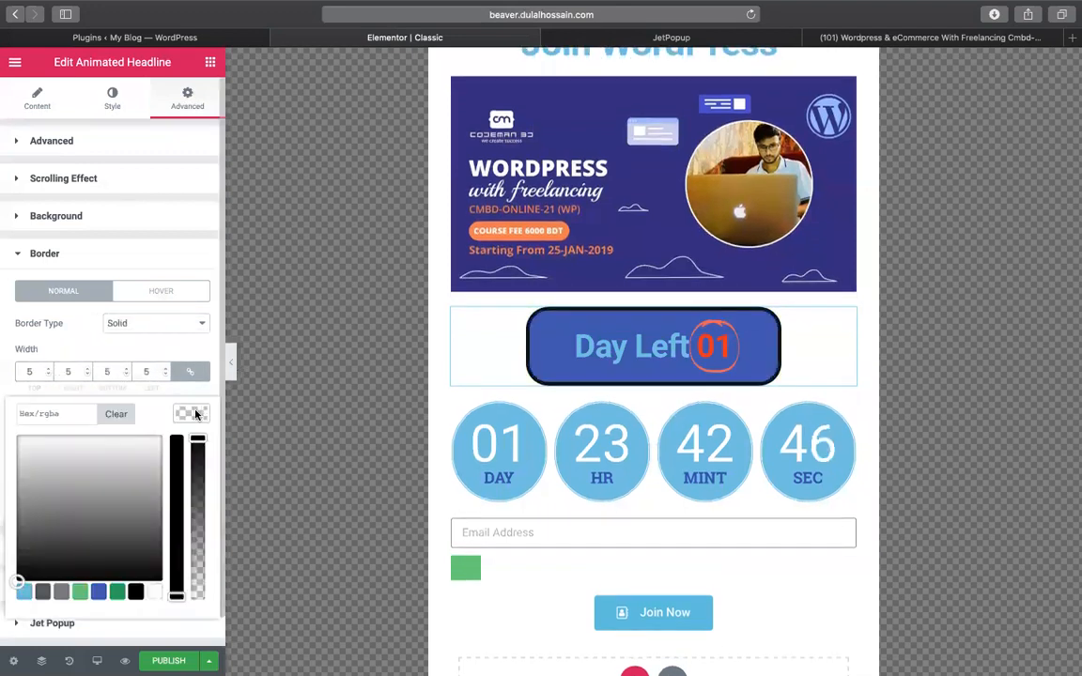
{"action": "left_click", "coordinate": [56, 525]}
{"action": "left_click", "coordinate": [80, 591]}
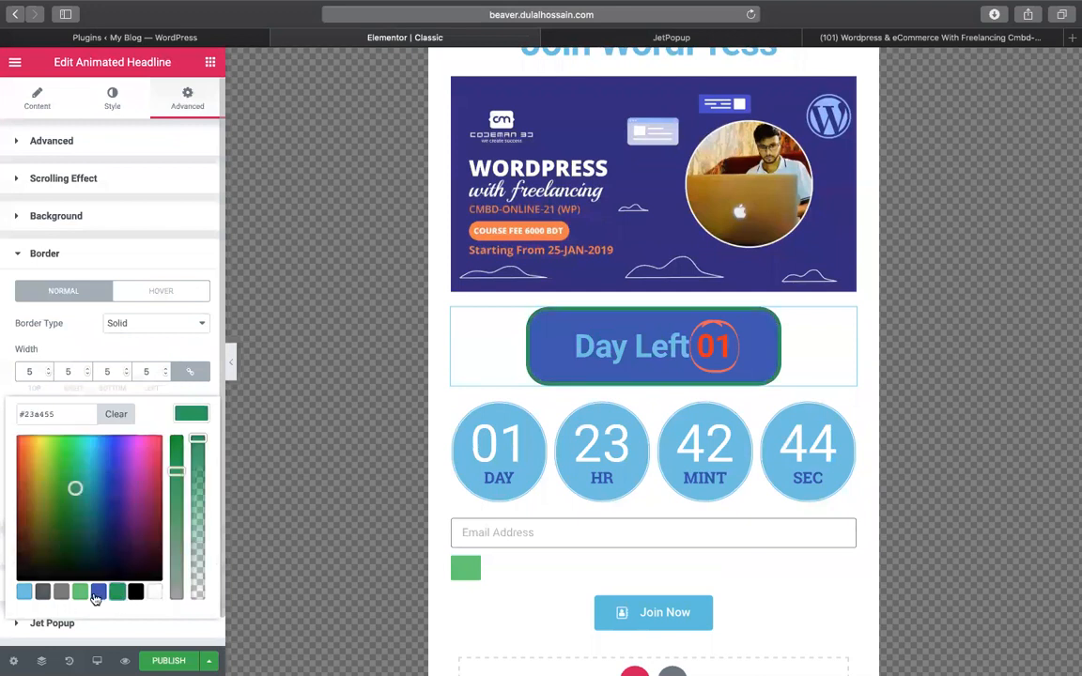
{"action": "left_click", "coordinate": [96, 592]}
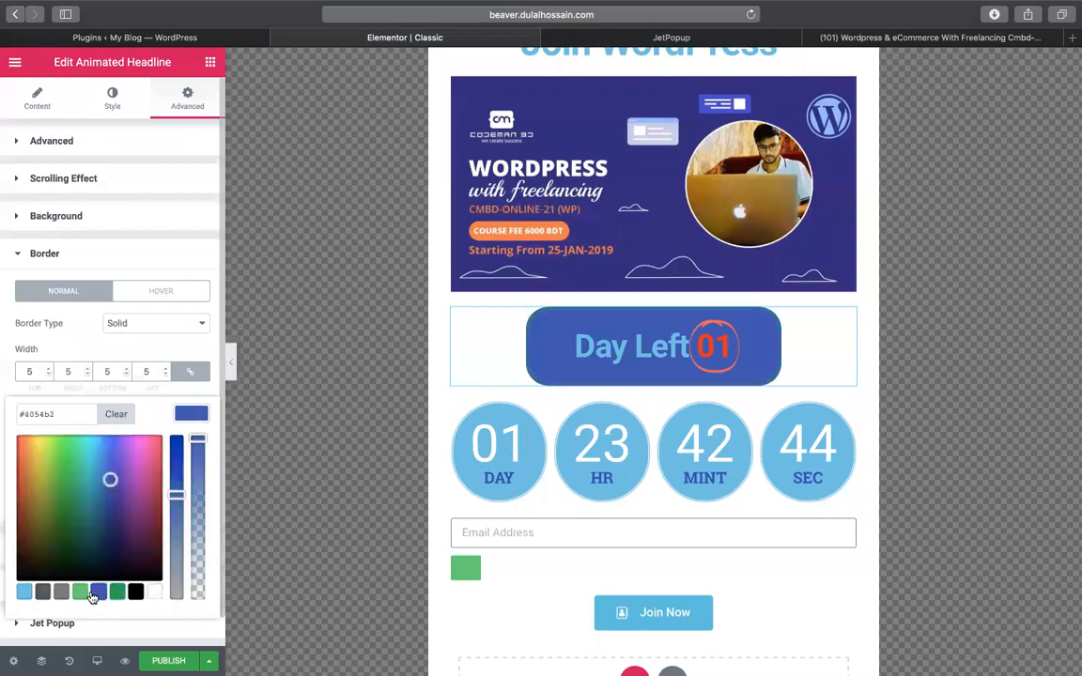
{"action": "left_click", "coordinate": [25, 592]}
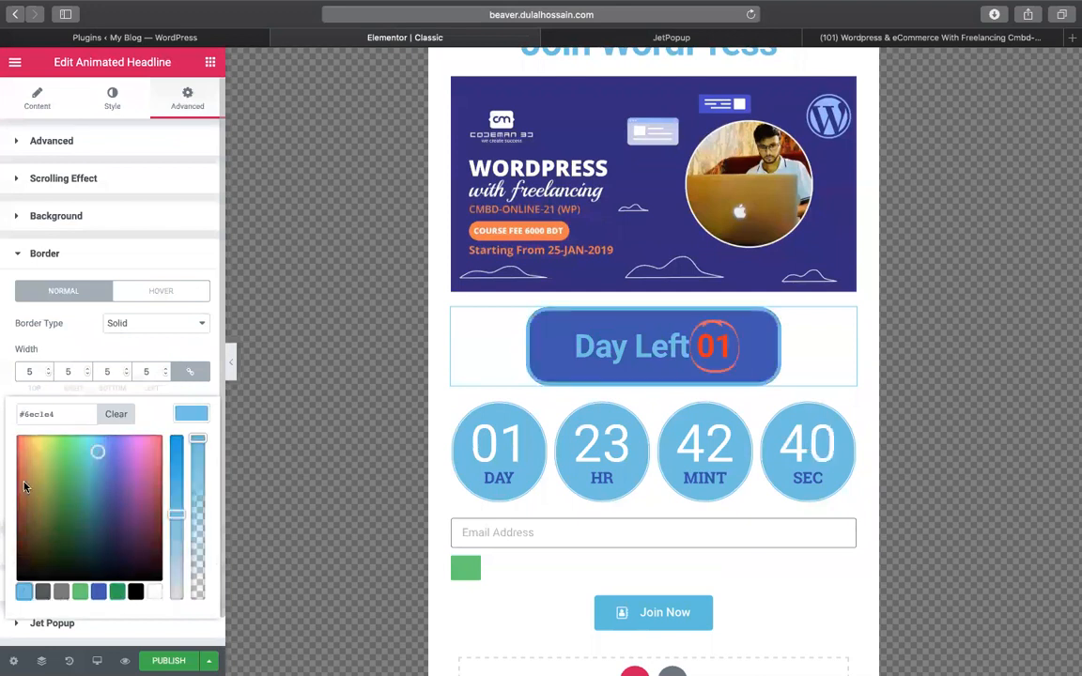
{"action": "left_click", "coordinate": [31, 372]}
{"action": "type", "text": "2"}
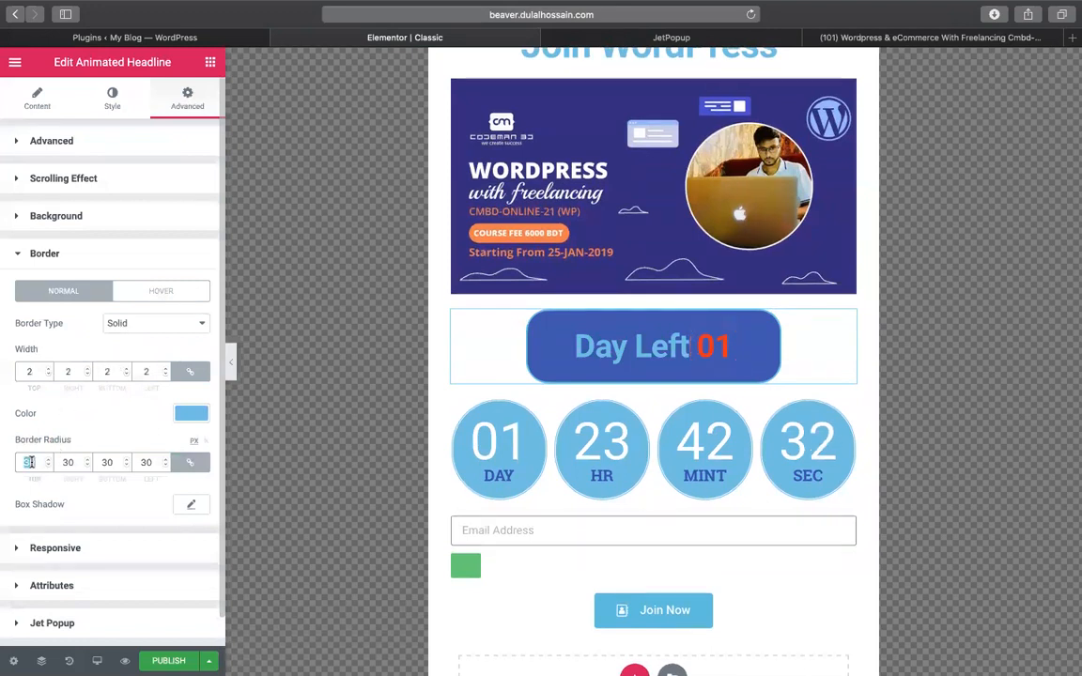
Set the headline's border radius to 100 px on all corners, trying 130 px and 20 px along the way.
{"action": "type", "text": "100"}
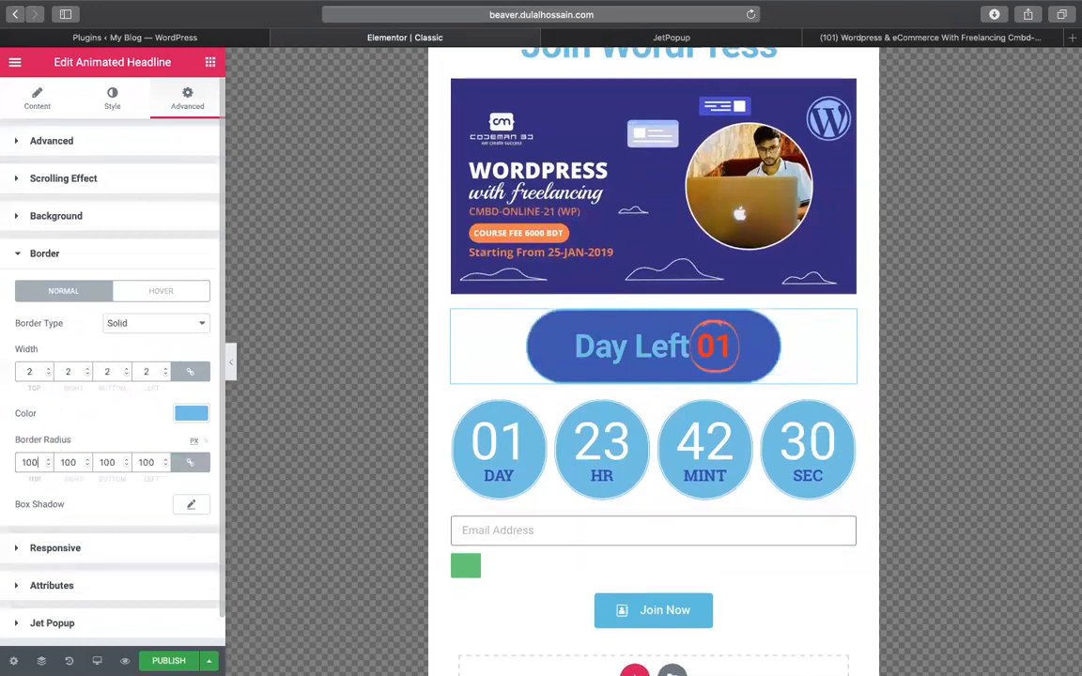
{"action": "key", "text": "BackSpace"}
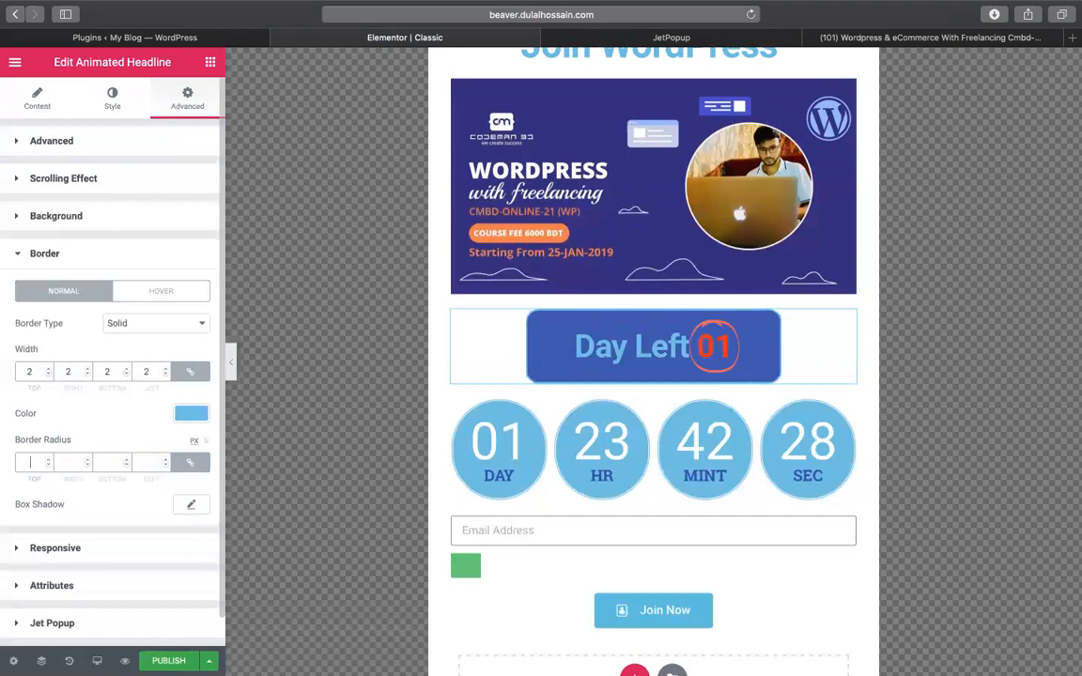
{"action": "key", "text": "BackSpace"}
{"action": "type", "text": "32"}
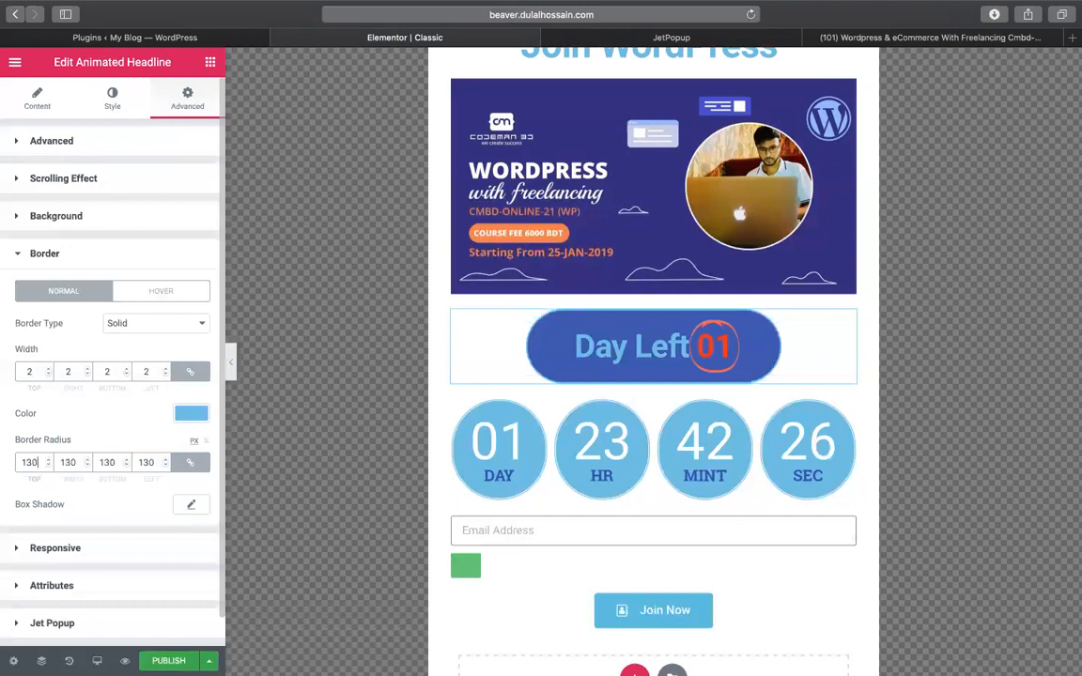
{"action": "key", "text": "BackSpace"}
{"action": "key", "text": "BackSpace"}
{"action": "key", "text": "BackSpace"}
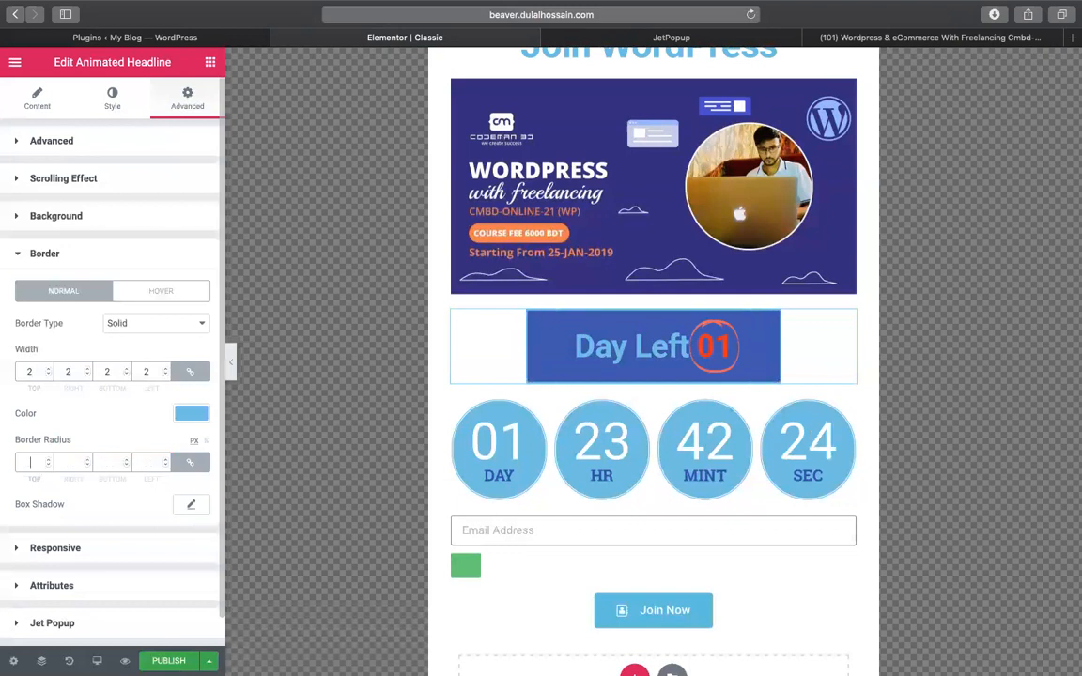
{"action": "type", "text": "20"}
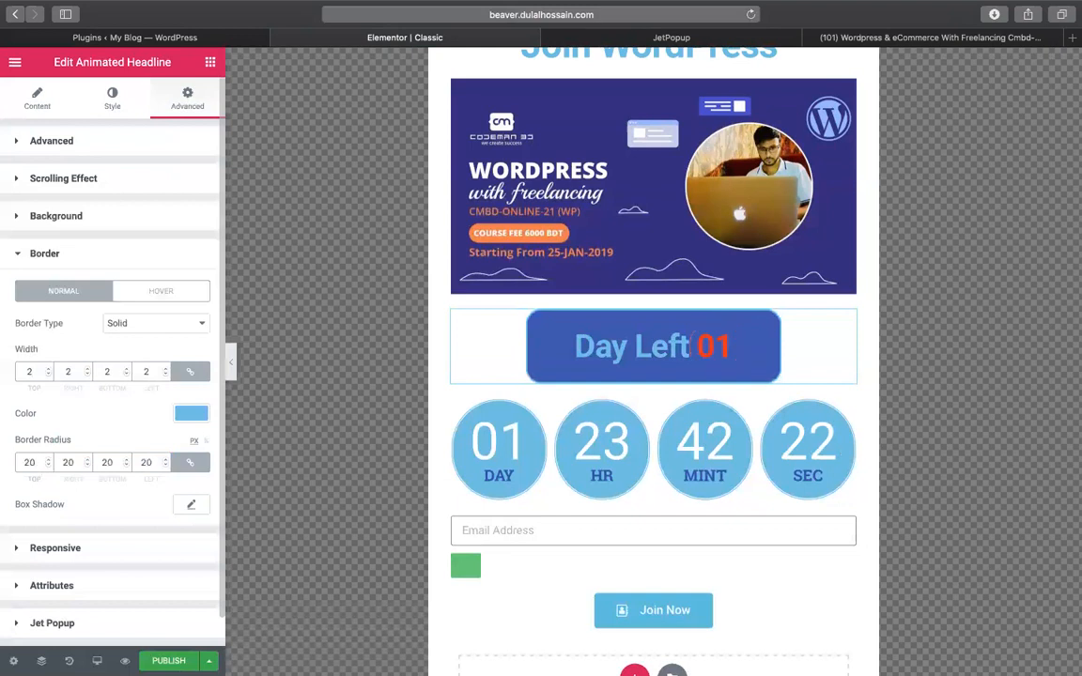
{"action": "key", "text": "BackSpace"}
{"action": "key", "text": "BackSpace"}
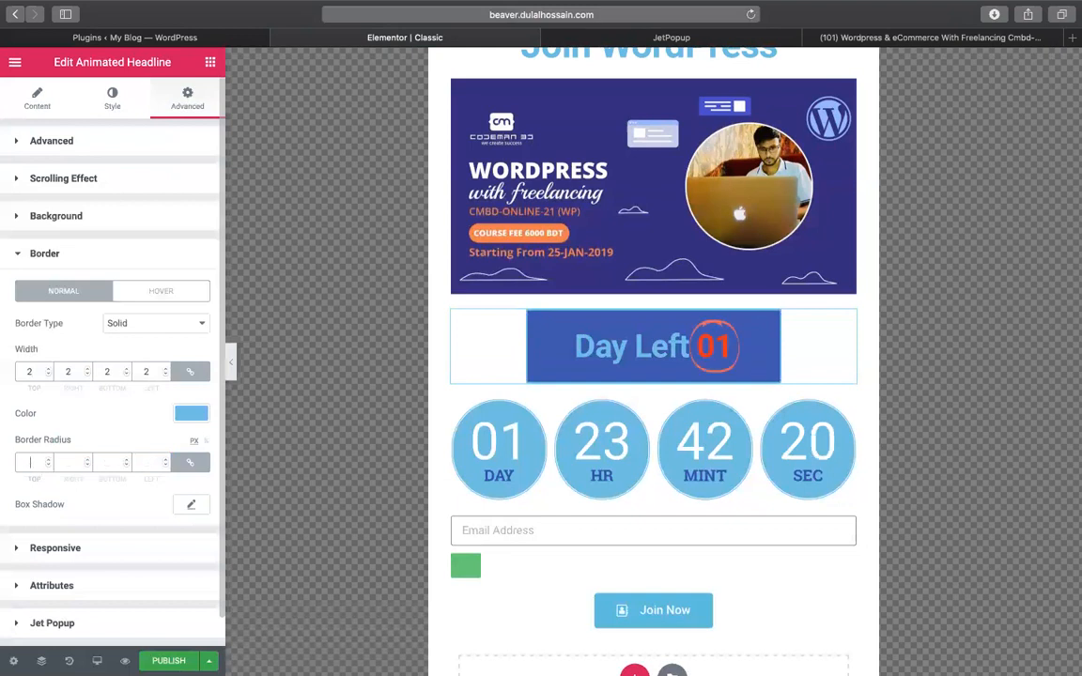
{"action": "type", "text": "100"}
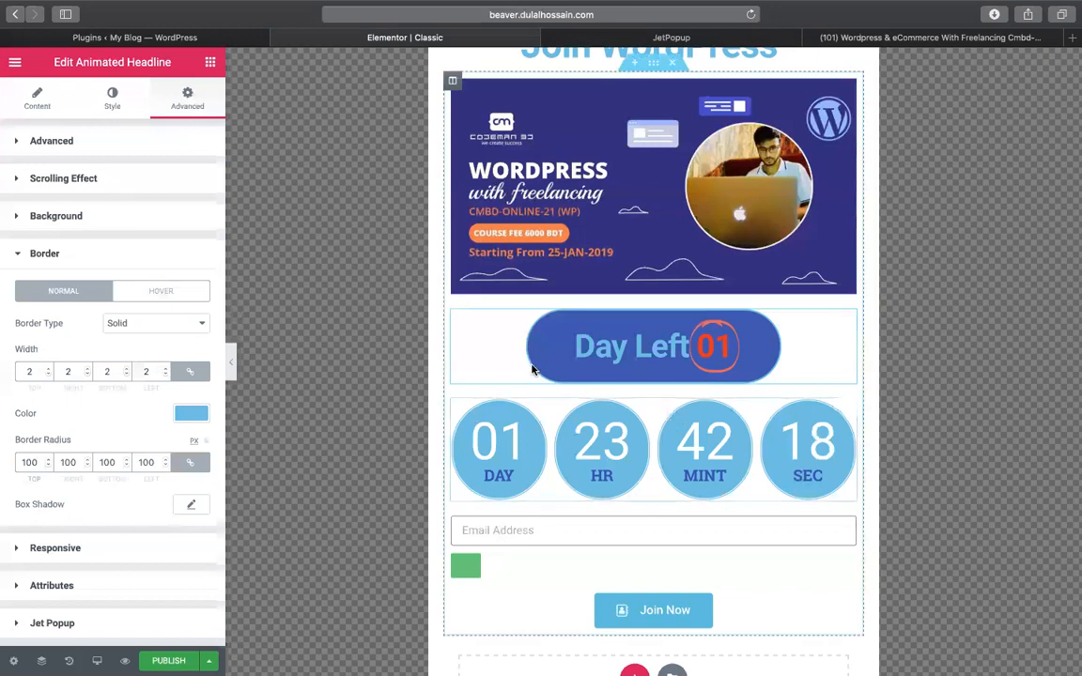
Lower the animated headline's bottom padding to -8 px and its top padding to -23 px.
{"action": "left_click", "coordinate": [82, 139]}
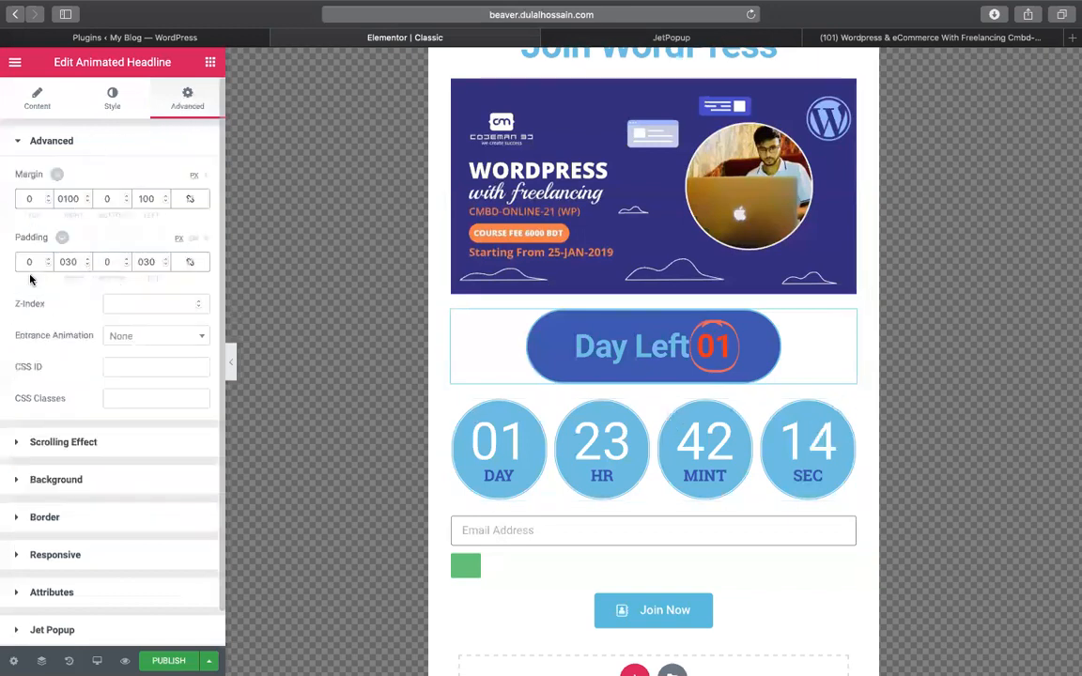
{"action": "left_click_drag", "start_coordinate": [114, 262], "coordinate": [30, 261]}
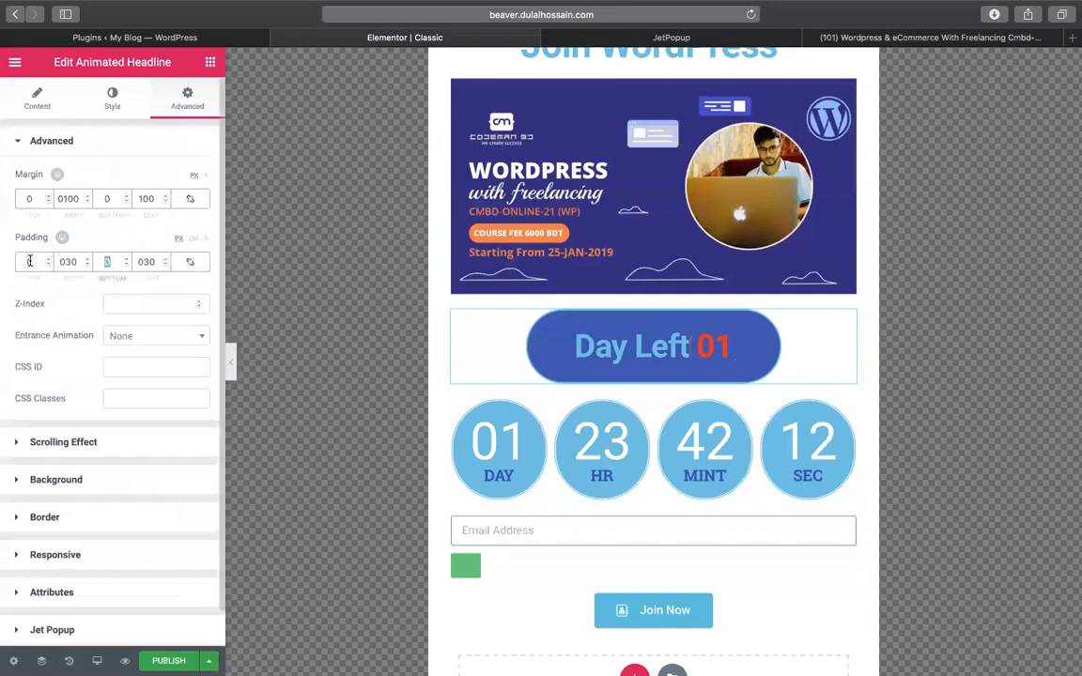
{"action": "left_click", "coordinate": [125, 266]}
{"action": "left_click", "coordinate": [125, 266]}
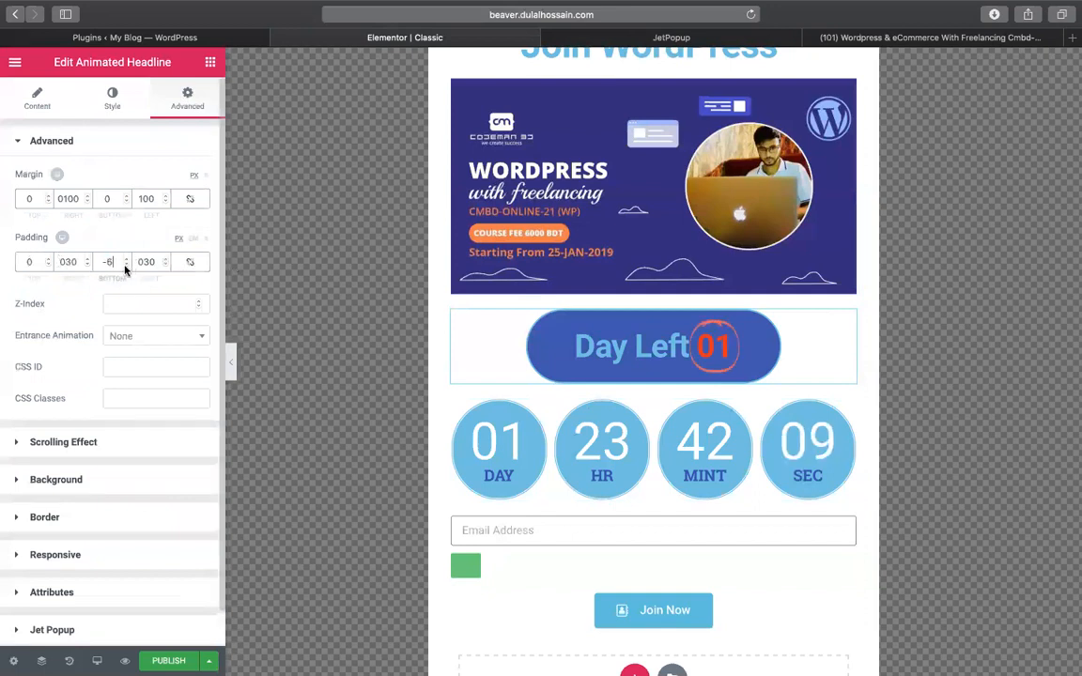
{"action": "left_click", "coordinate": [49, 266]}
{"action": "left_click", "coordinate": [49, 266]}
{"action": "left_click", "coordinate": [48, 267]}
{"action": "left_click", "coordinate": [49, 266]}
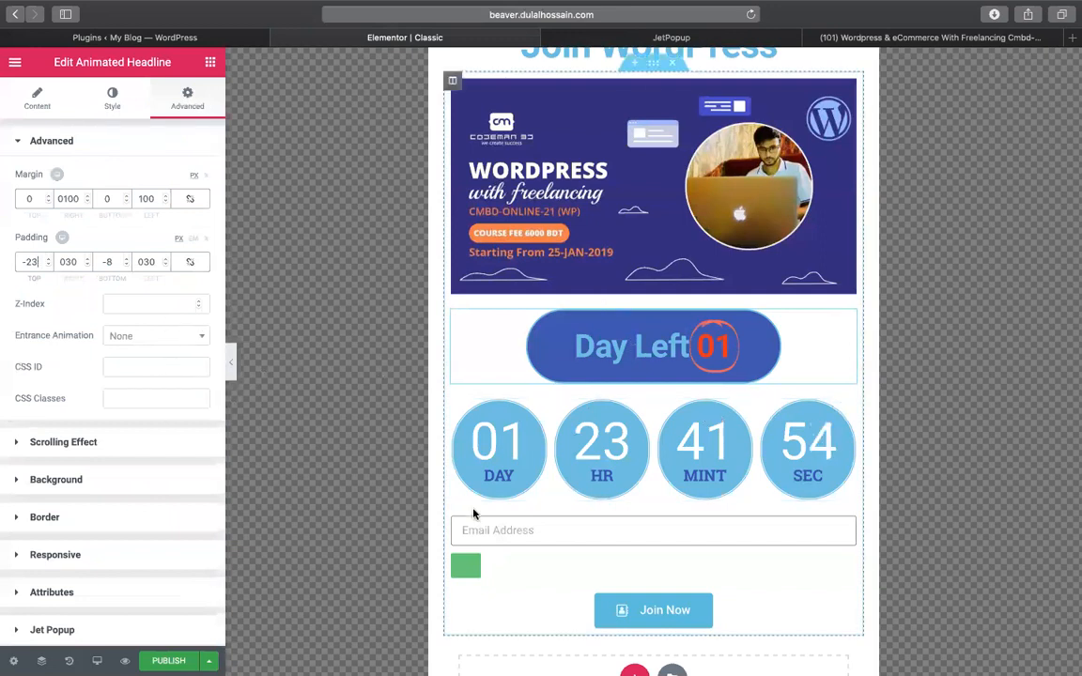
Set the animated headline's top margin to -13 px and its bottom margin to -16 px.
{"action": "left_click", "coordinate": [64, 443]}
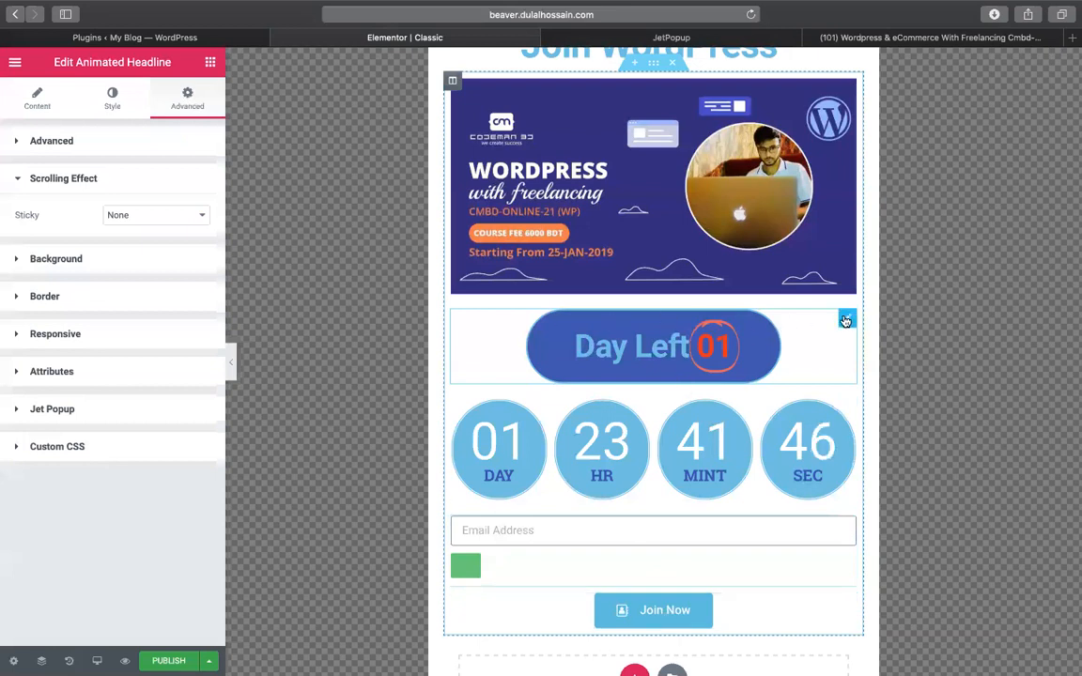
{"action": "left_click", "coordinate": [110, 140]}
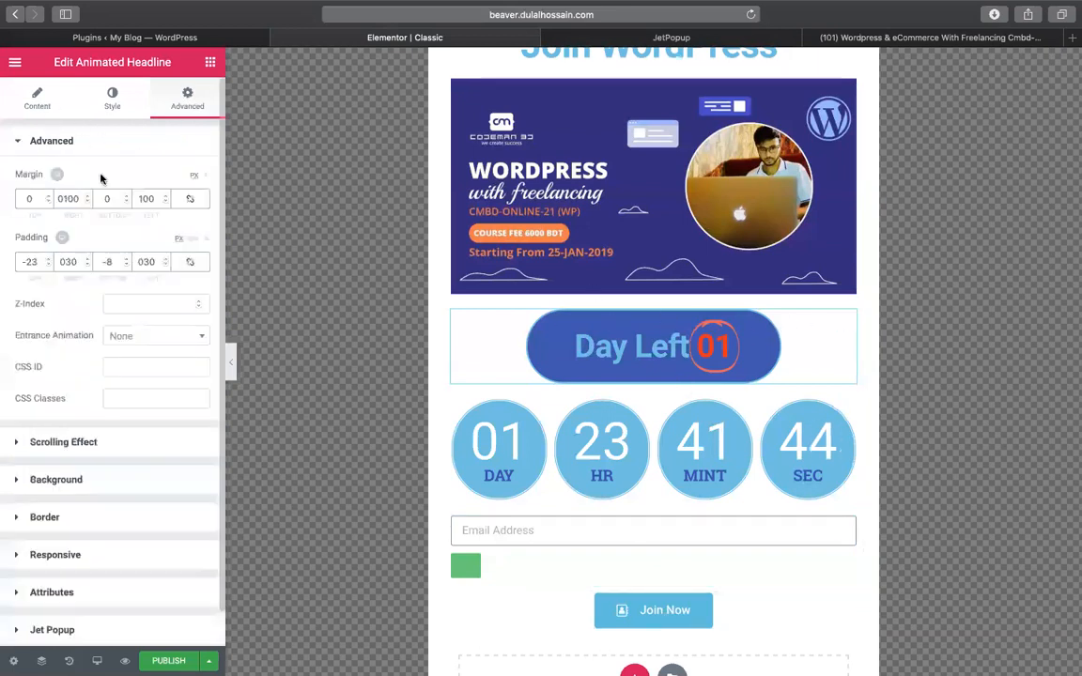
{"action": "left_click", "coordinate": [28, 200]}
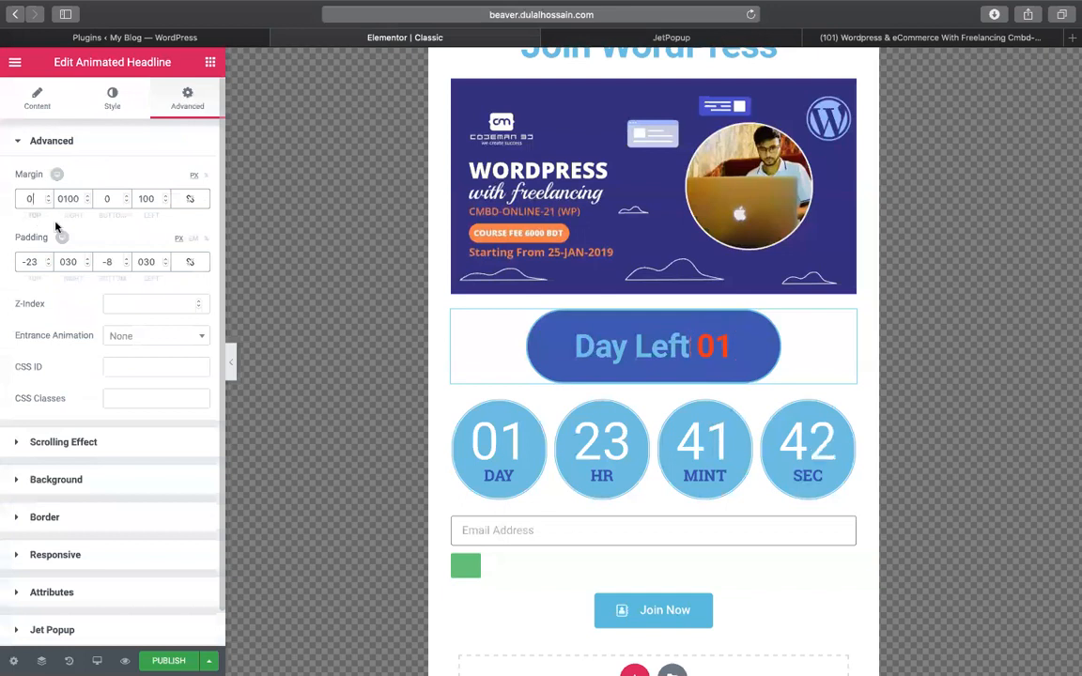
{"action": "left_click", "coordinate": [48, 202]}
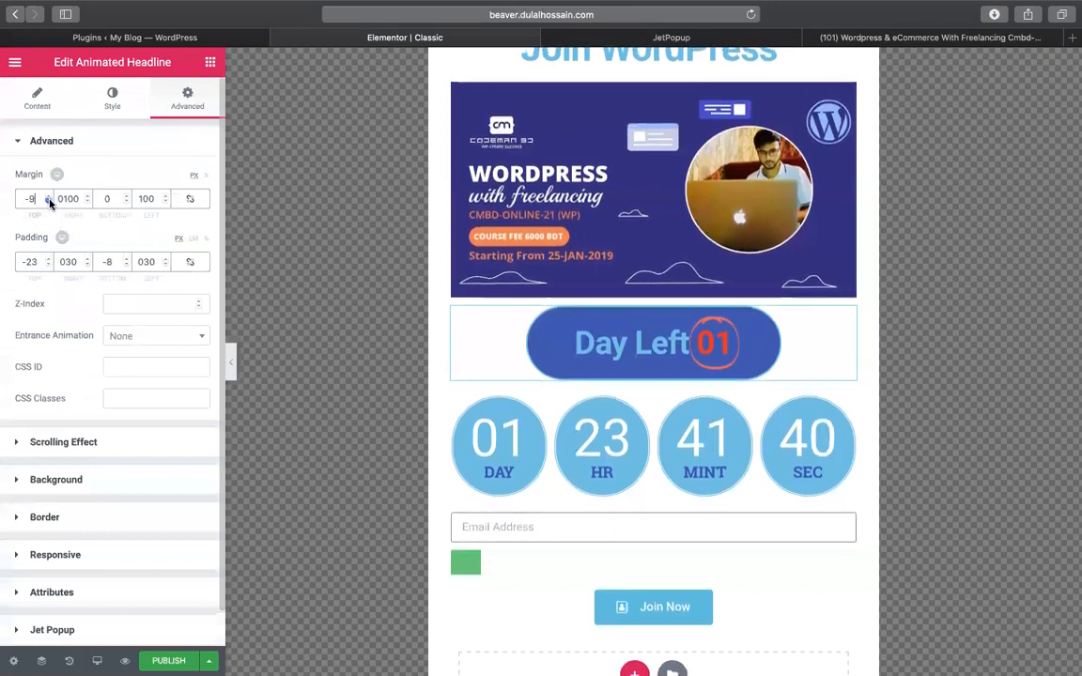
{"action": "left_click", "coordinate": [126, 203]}
{"action": "left_click", "coordinate": [126, 202]}
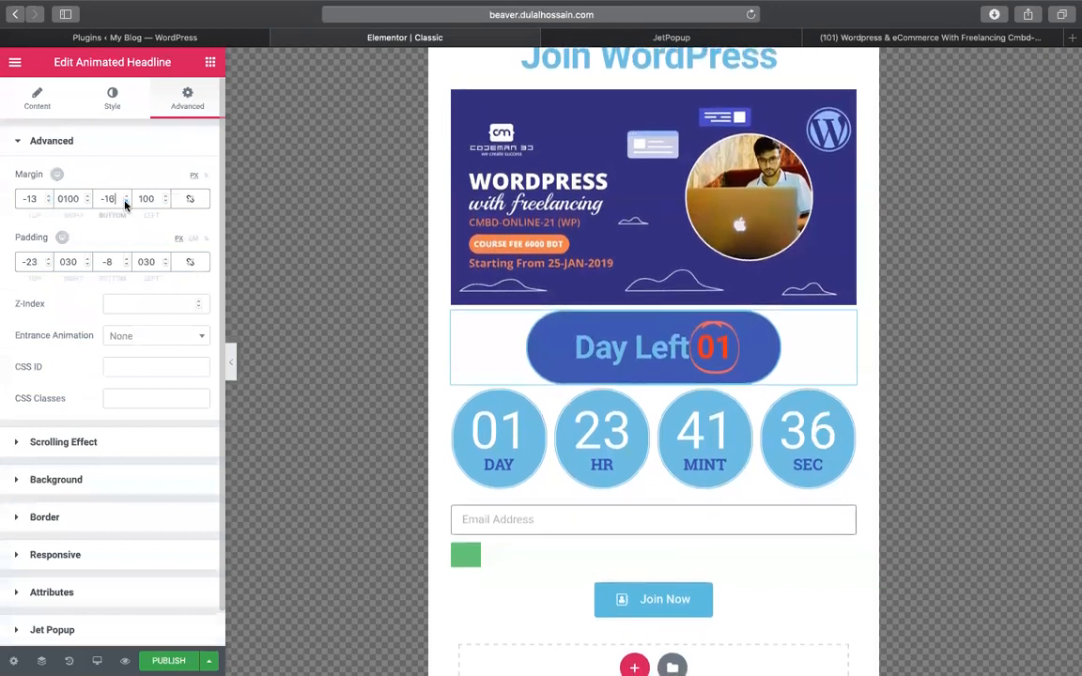
{"action": "left_click", "coordinate": [126, 203]}
{"action": "left_click", "coordinate": [125, 203]}
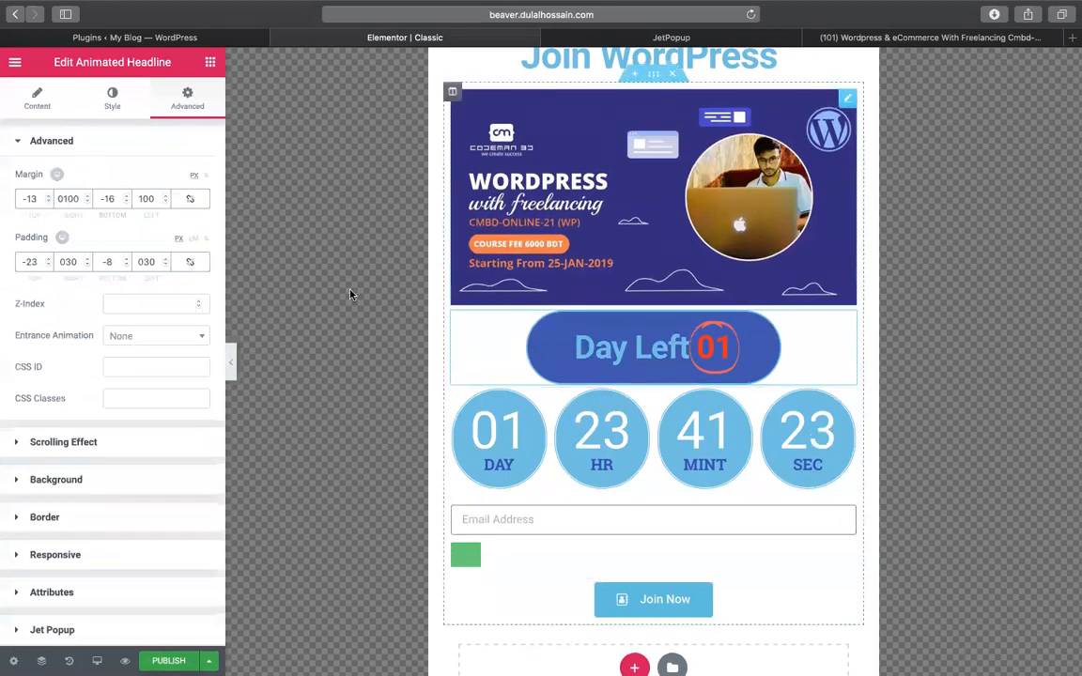
Close the enlarged photo on the Facebook event page, and examine the presets and new-popup sections of the JetPopup documentation.
{"action": "left_click", "coordinate": [814, 38]}
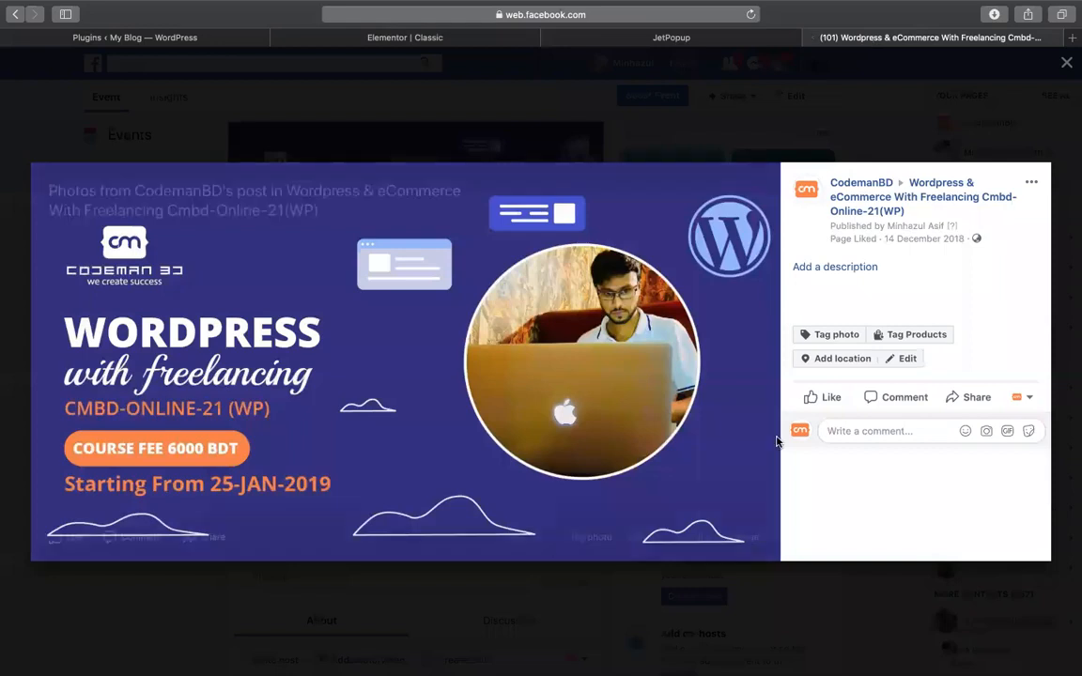
{"action": "left_click", "coordinate": [864, 88]}
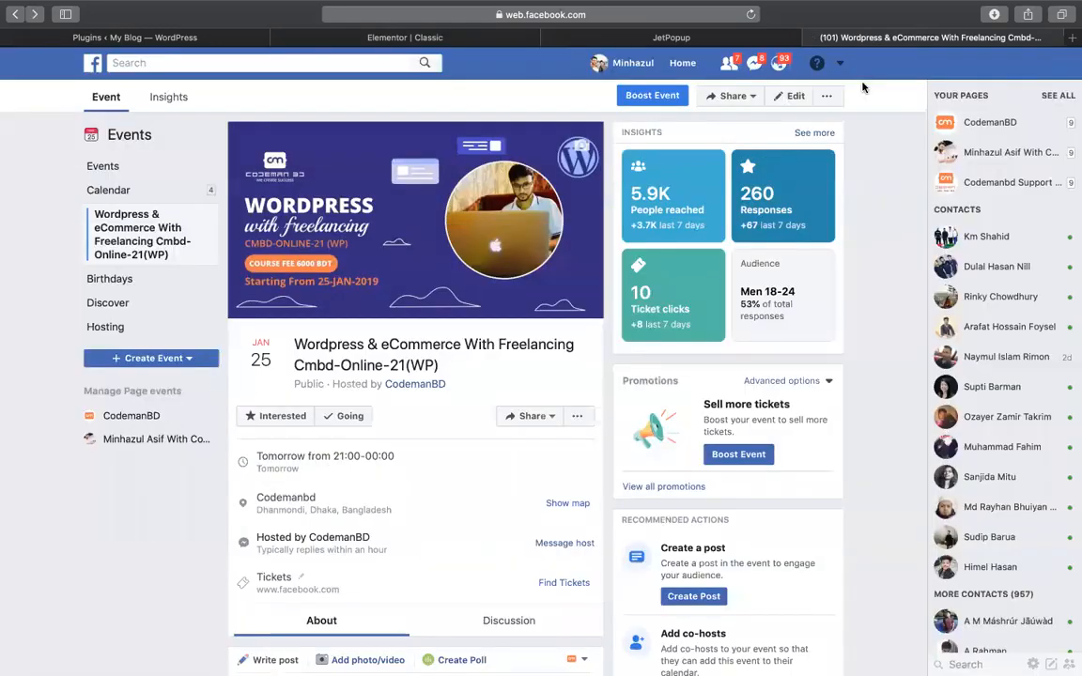
{"action": "left_click", "coordinate": [697, 38]}
{"action": "scroll", "coordinate": [577, 369], "scroll_direction": "down", "scroll_amount": 4}
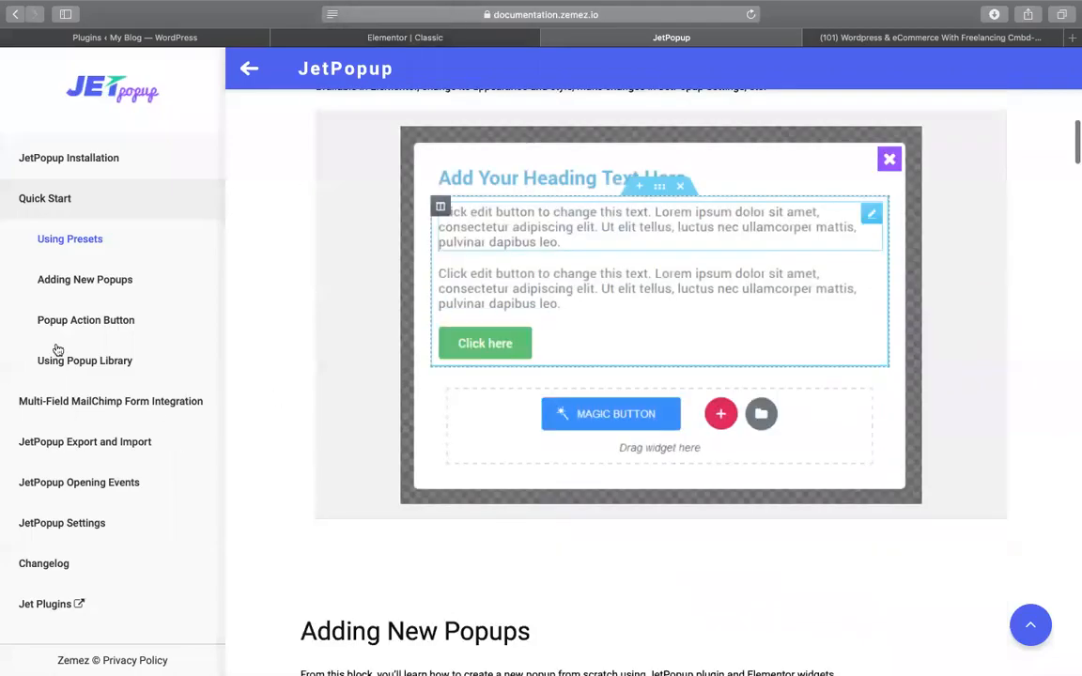
{"action": "scroll", "coordinate": [480, 419], "scroll_direction": "down", "scroll_amount": 10}
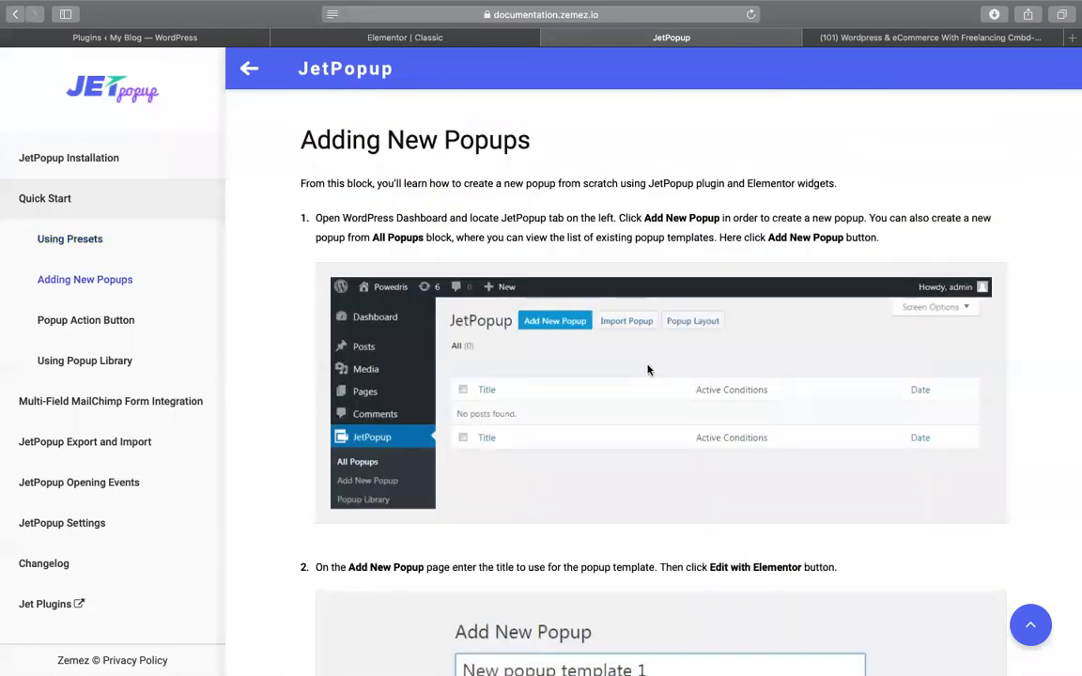
{"action": "scroll", "coordinate": [647, 370], "scroll_direction": "down", "scroll_amount": 5}
{"action": "scroll", "coordinate": [707, 438], "scroll_direction": "down", "scroll_amount": 9}
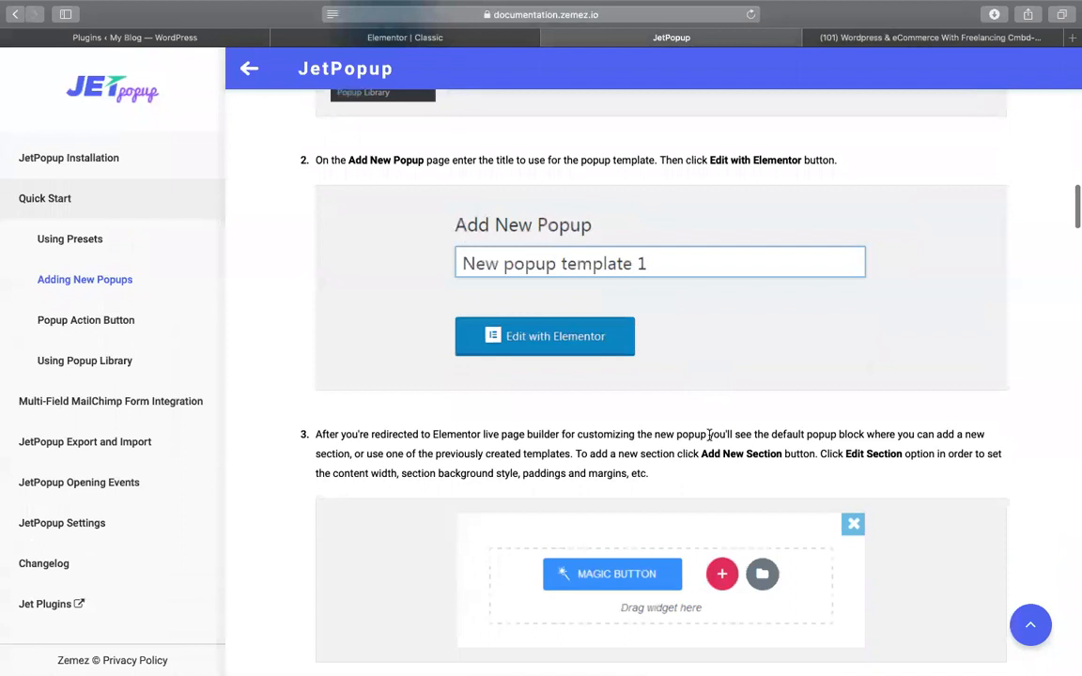
{"action": "scroll", "coordinate": [709, 440], "scroll_direction": "down", "scroll_amount": 2}
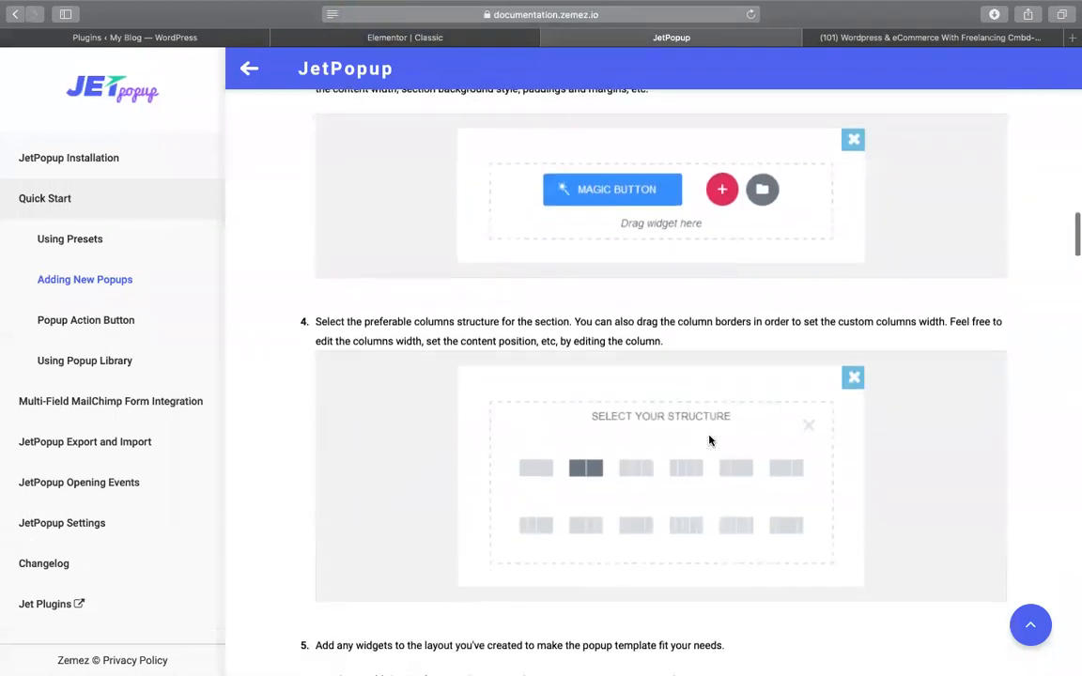
{"action": "scroll", "coordinate": [709, 435], "scroll_direction": "up", "scroll_amount": 20}
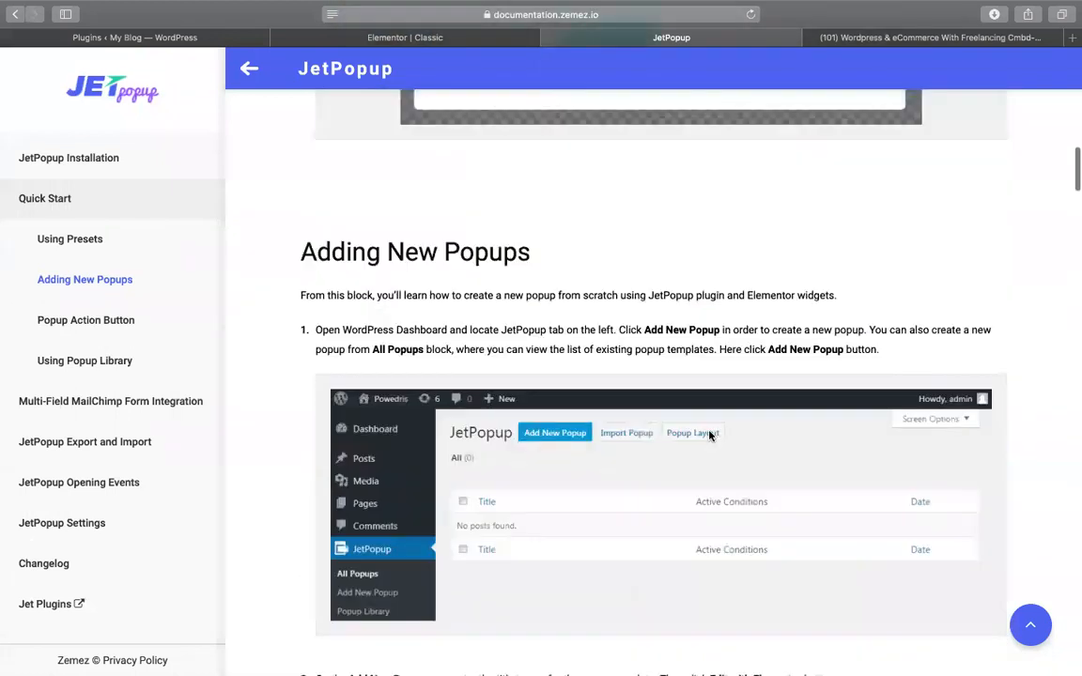
{"action": "scroll", "coordinate": [709, 435], "scroll_direction": "up", "scroll_amount": 20}
{"action": "scroll", "coordinate": [709, 435], "scroll_direction": "down", "scroll_amount": 15}
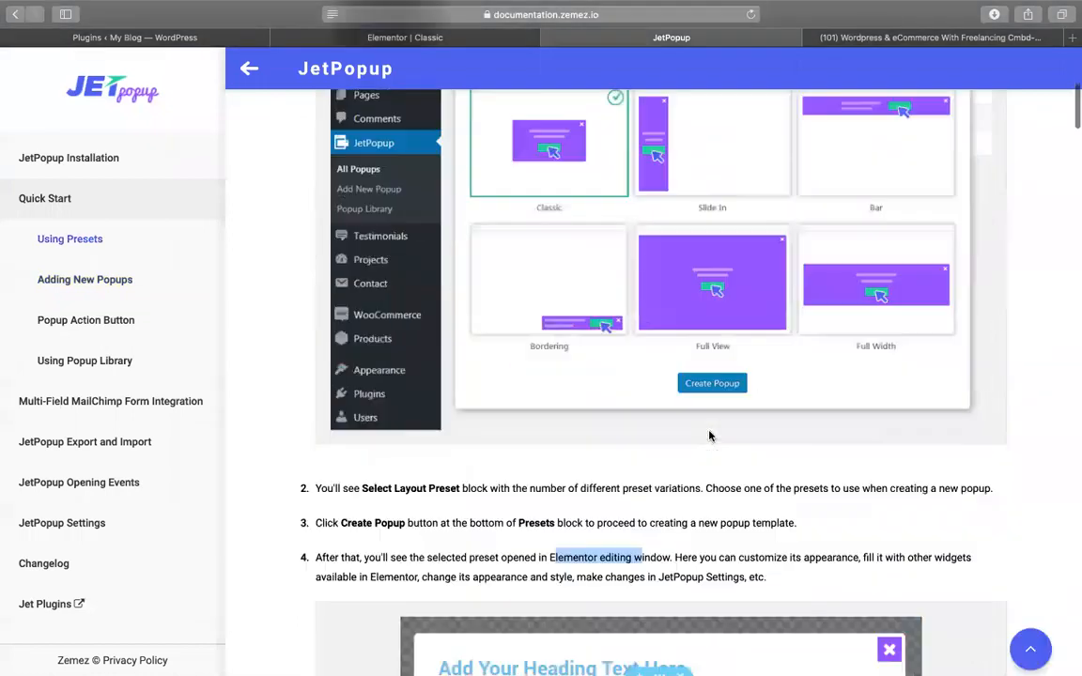
{"action": "scroll", "coordinate": [709, 435], "scroll_direction": "down", "scroll_amount": 9}
{"action": "double_click", "coordinate": [535, 385]}
{"action": "scroll", "coordinate": [642, 381], "scroll_direction": "down", "scroll_amount": 7}
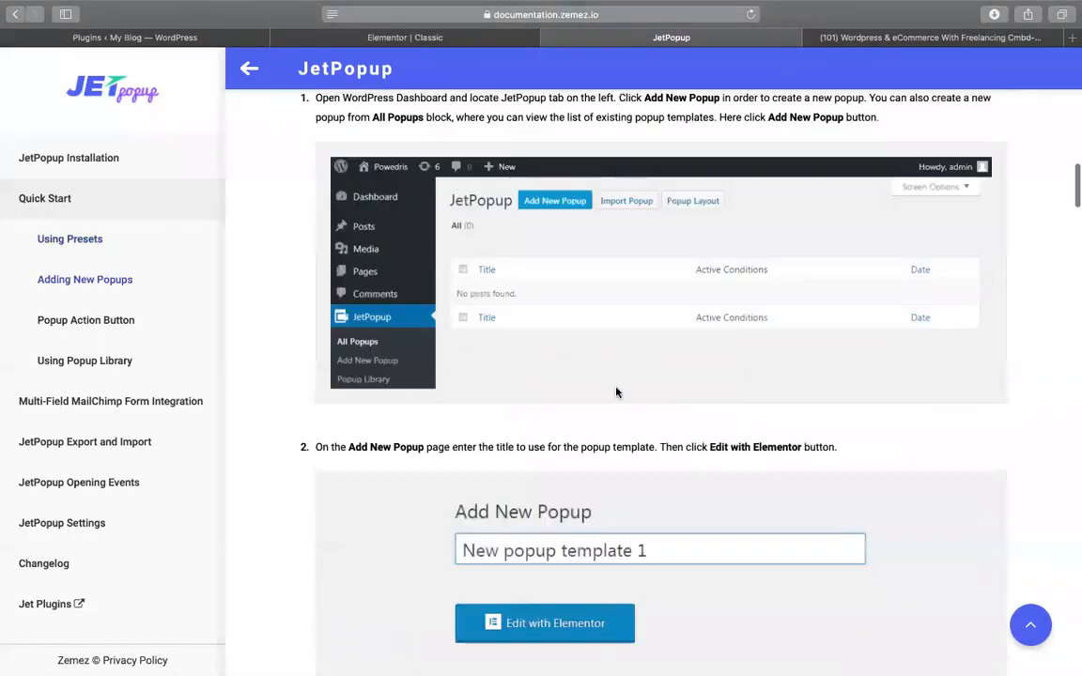
{"action": "scroll", "coordinate": [616, 392], "scroll_direction": "down", "scroll_amount": 4}
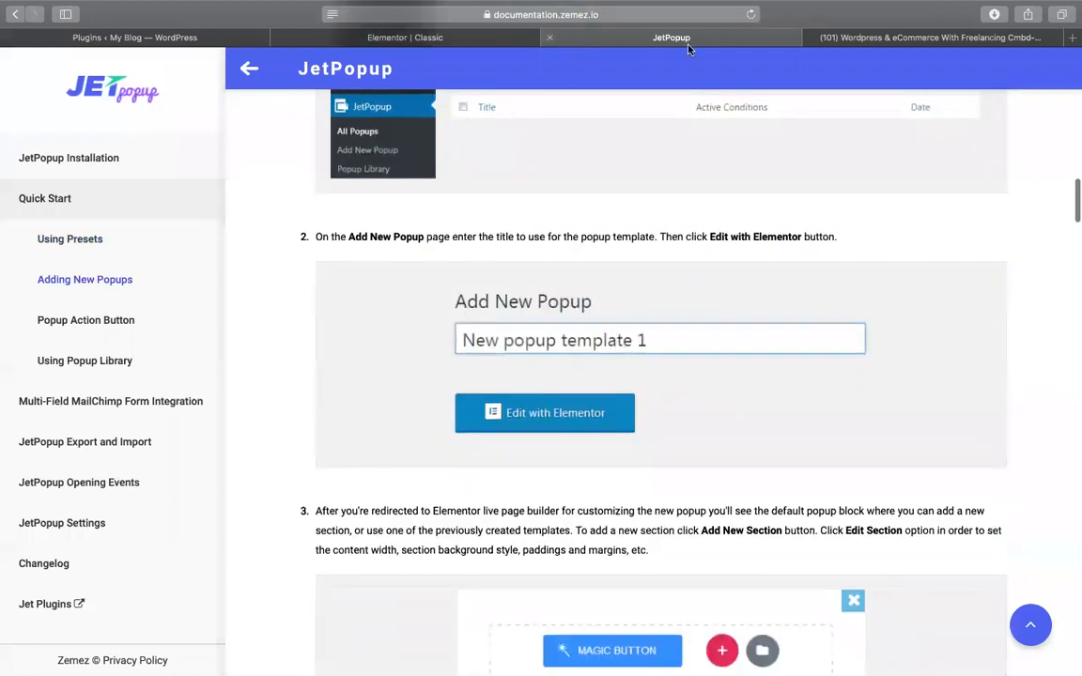
Return to the Classic popup in Elementor, publish it and open its live page.
{"action": "left_click", "coordinate": [420, 39]}
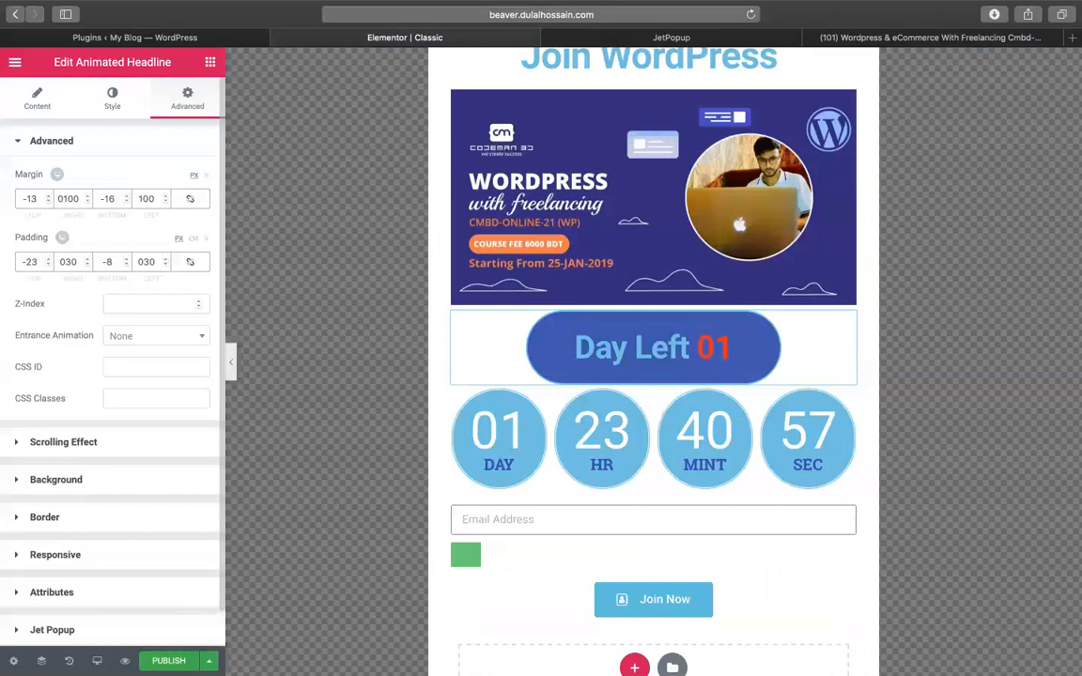
{"action": "key", "text": "ctrl+s"}
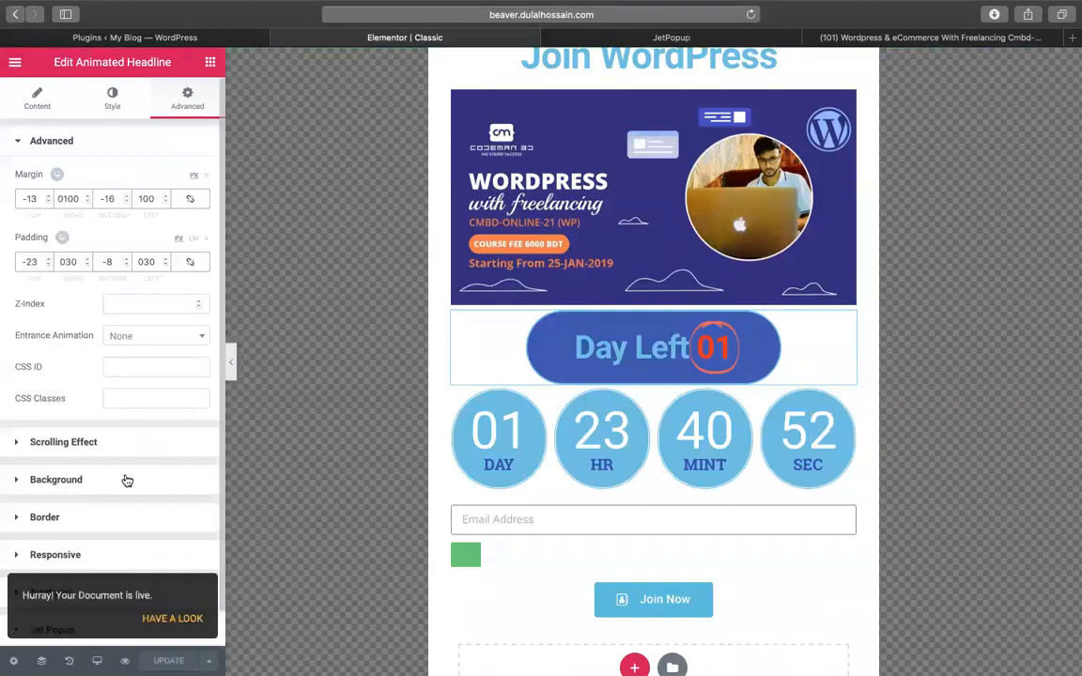
{"action": "scroll", "coordinate": [126, 488], "scroll_direction": "down", "scroll_amount": 1}
{"action": "left_click", "coordinate": [173, 619]}
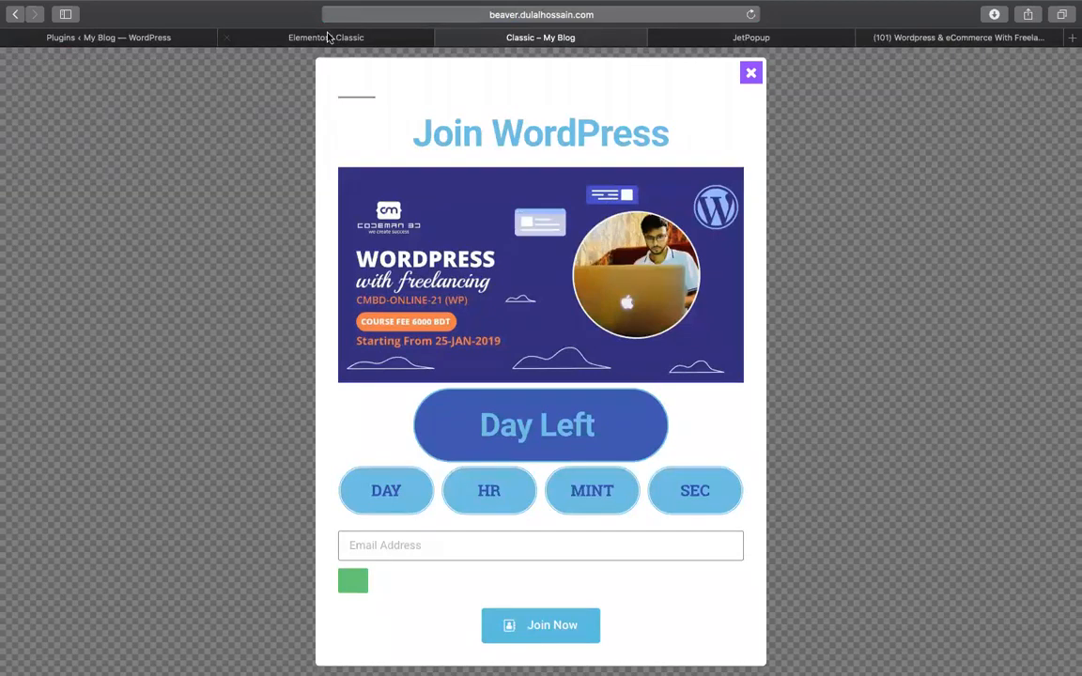
Check the animated headline's Jet Popup settings in Elementor and look at the popup's live page again.
{"action": "key", "text": "ctrl+shift+Tab"}
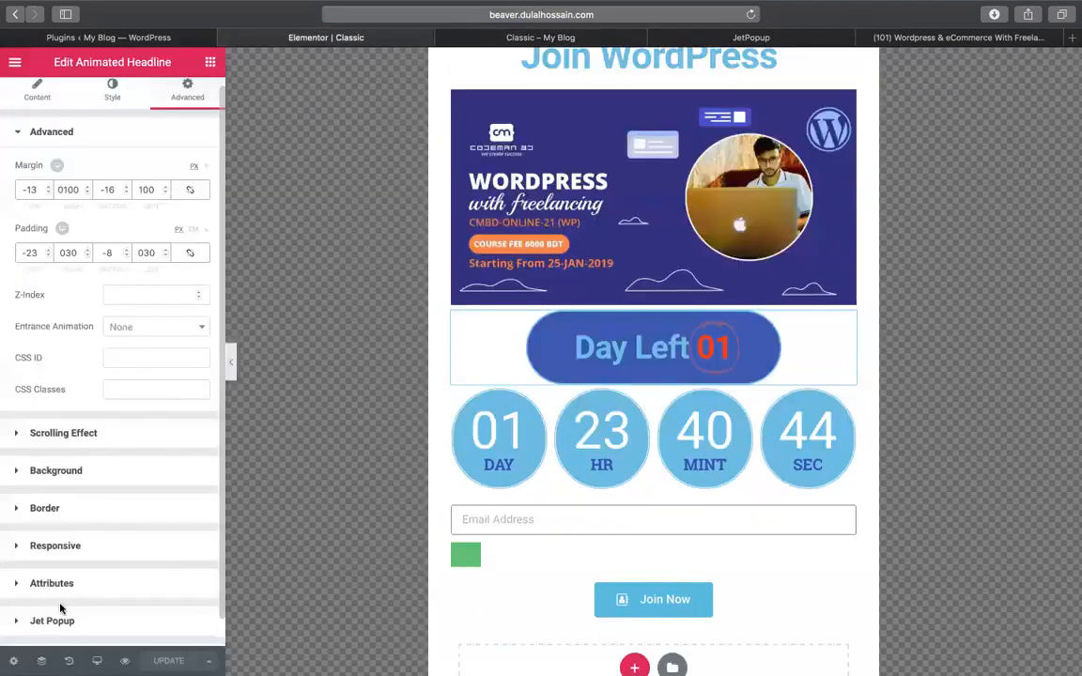
{"action": "left_click", "coordinate": [57, 621]}
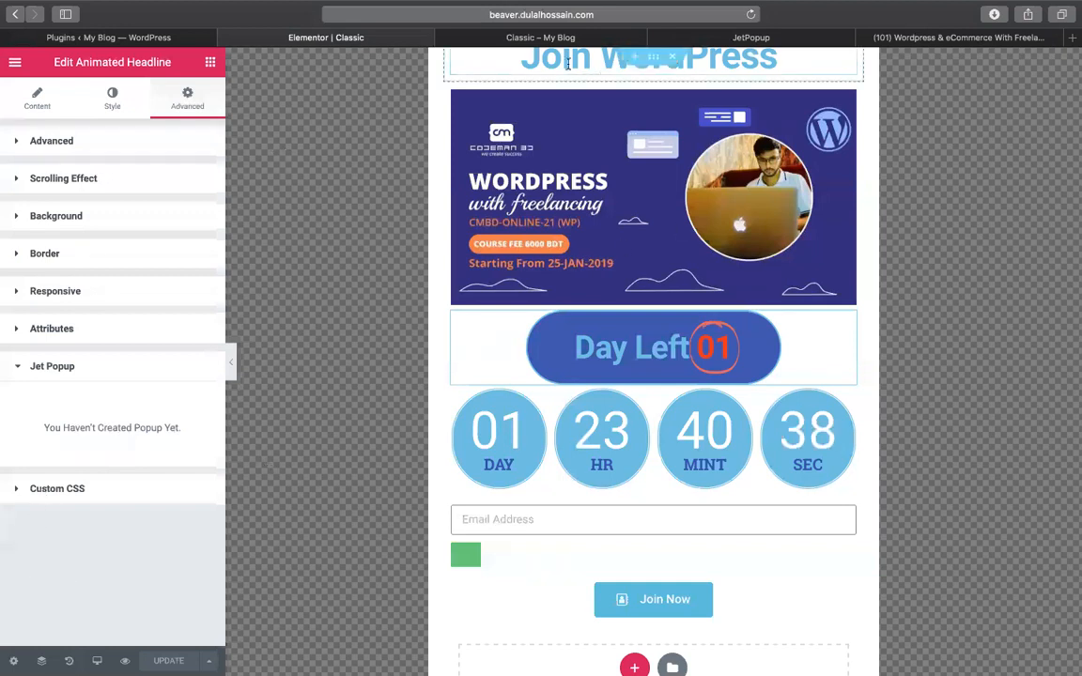
{"action": "left_click", "coordinate": [499, 41]}
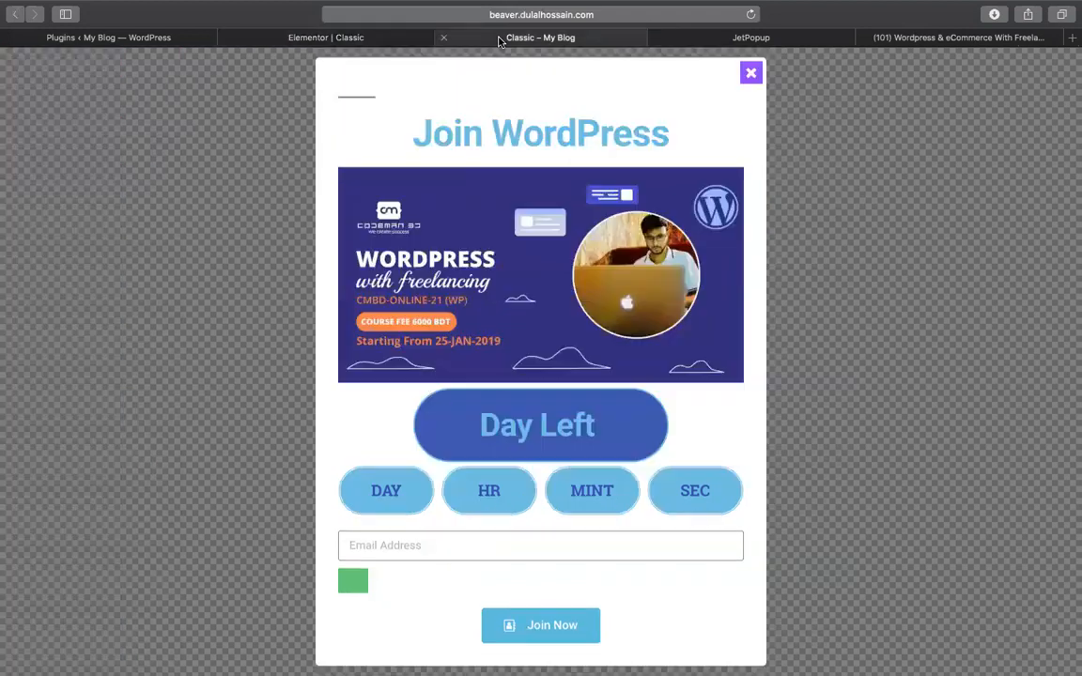
{"action": "left_click", "coordinate": [313, 38]}
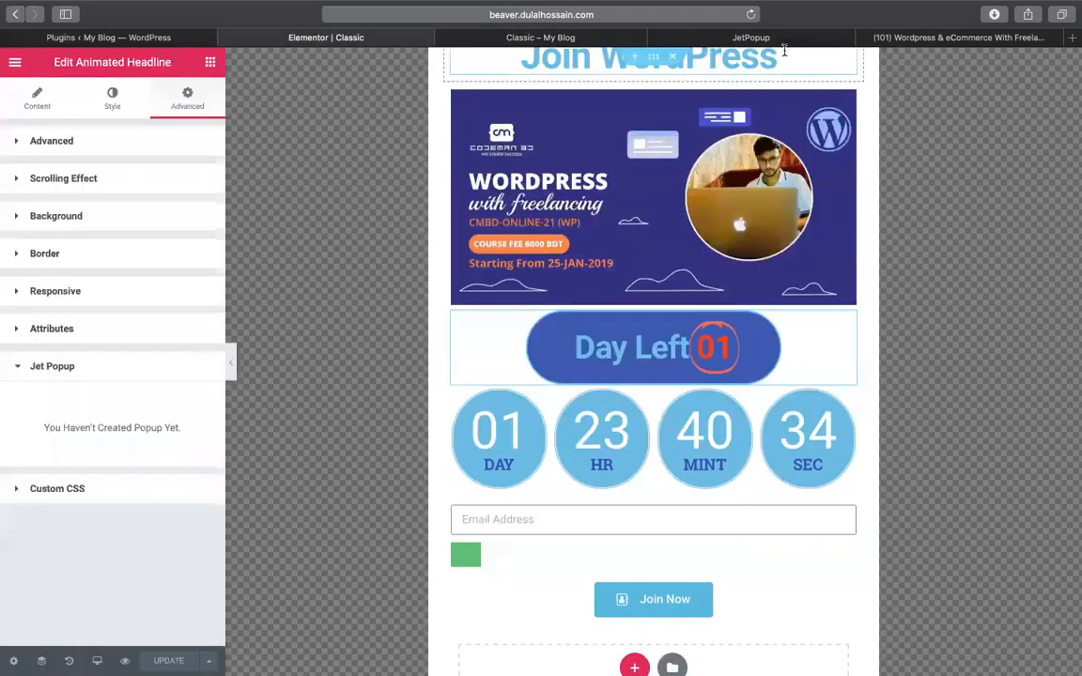
Read the first step of Adding New Popups in the JetPopup documentation, highlighting the sentence about locating JetPopup in the dashboard.
{"action": "left_click", "coordinate": [711, 41]}
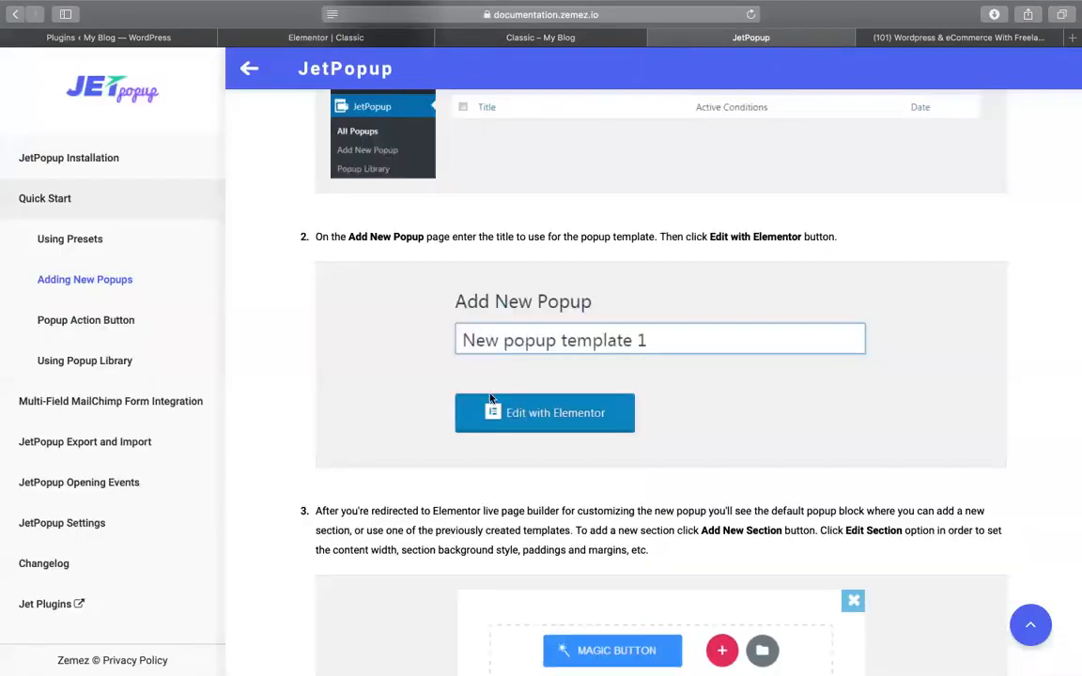
{"action": "scroll", "coordinate": [552, 212], "scroll_direction": "up", "scroll_amount": 10}
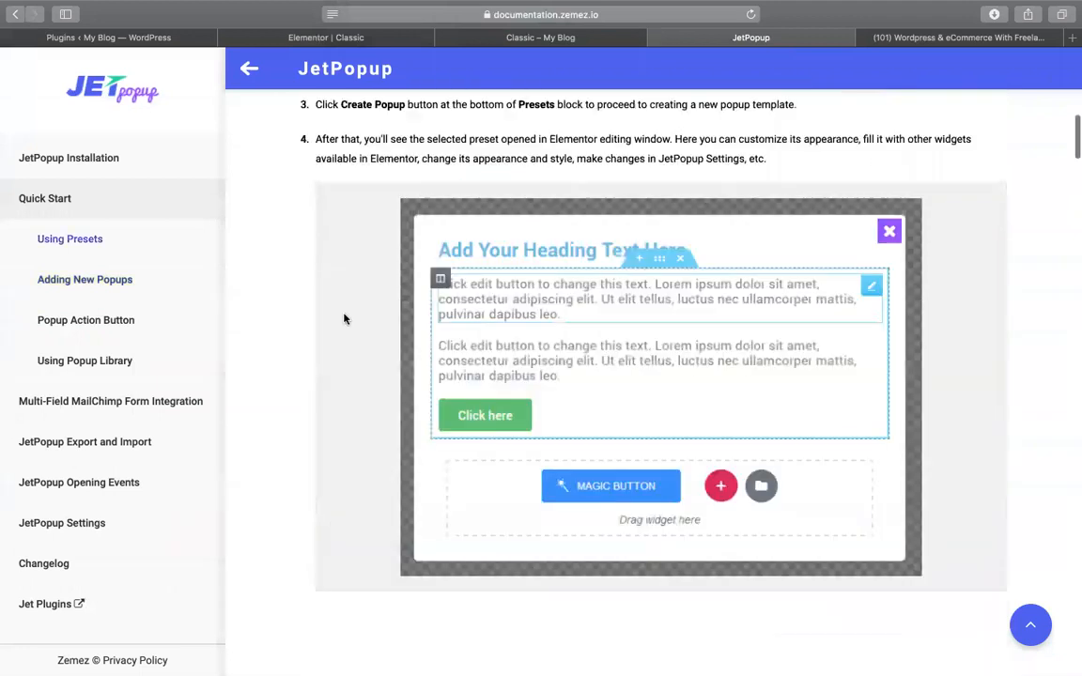
{"action": "scroll", "coordinate": [520, 266], "scroll_direction": "down", "scroll_amount": 1}
{"action": "scroll", "coordinate": [520, 265], "scroll_direction": "down", "scroll_amount": 4}
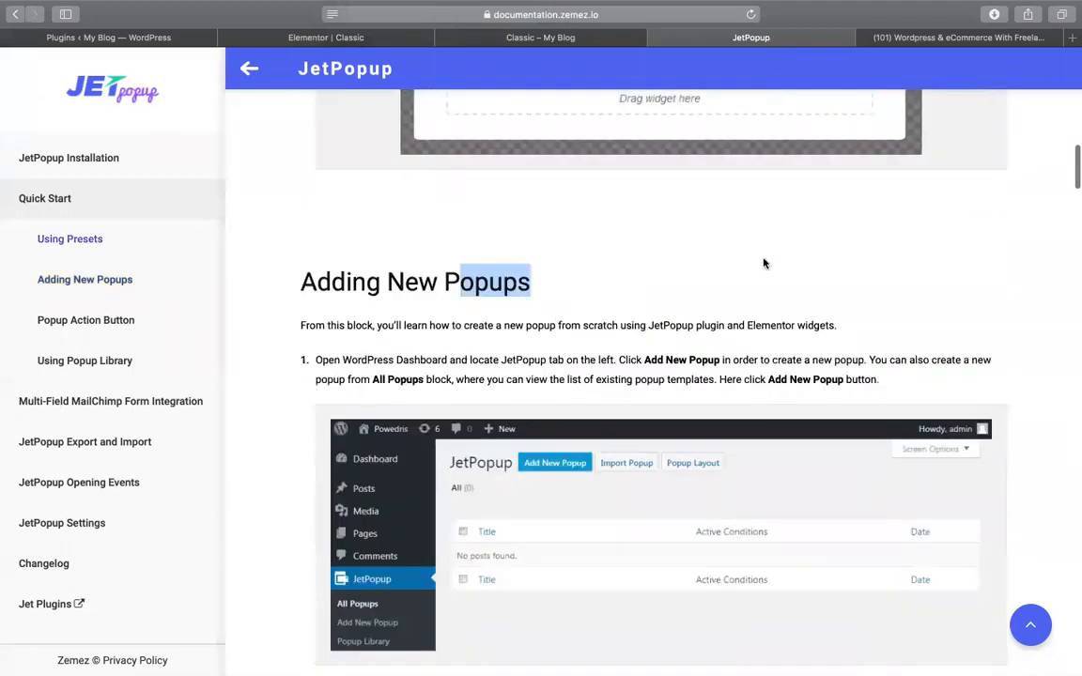
{"action": "left_click", "coordinate": [765, 262]}
{"action": "double_click", "coordinate": [344, 360]}
{"action": "left_click", "coordinate": [422, 355]}
{"action": "left_click_drag", "start_coordinate": [331, 360], "coordinate": [765, 369]}
{"action": "scroll", "coordinate": [921, 355], "scroll_direction": "down", "scroll_amount": 2}
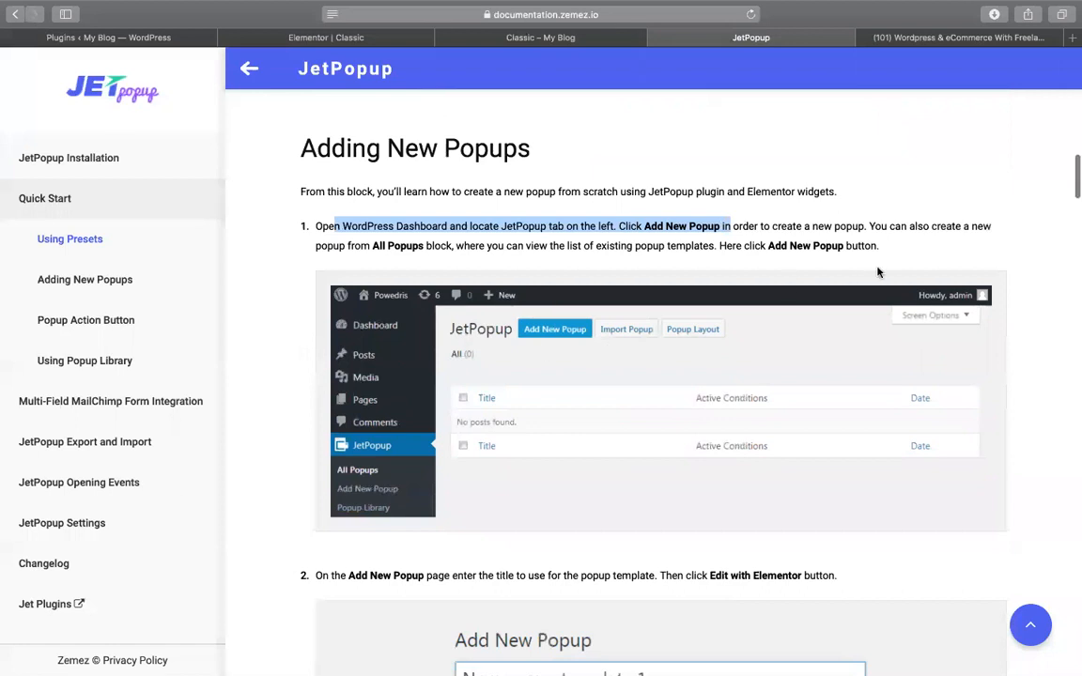
{"action": "scroll", "coordinate": [878, 272], "scroll_direction": "down", "scroll_amount": 1}
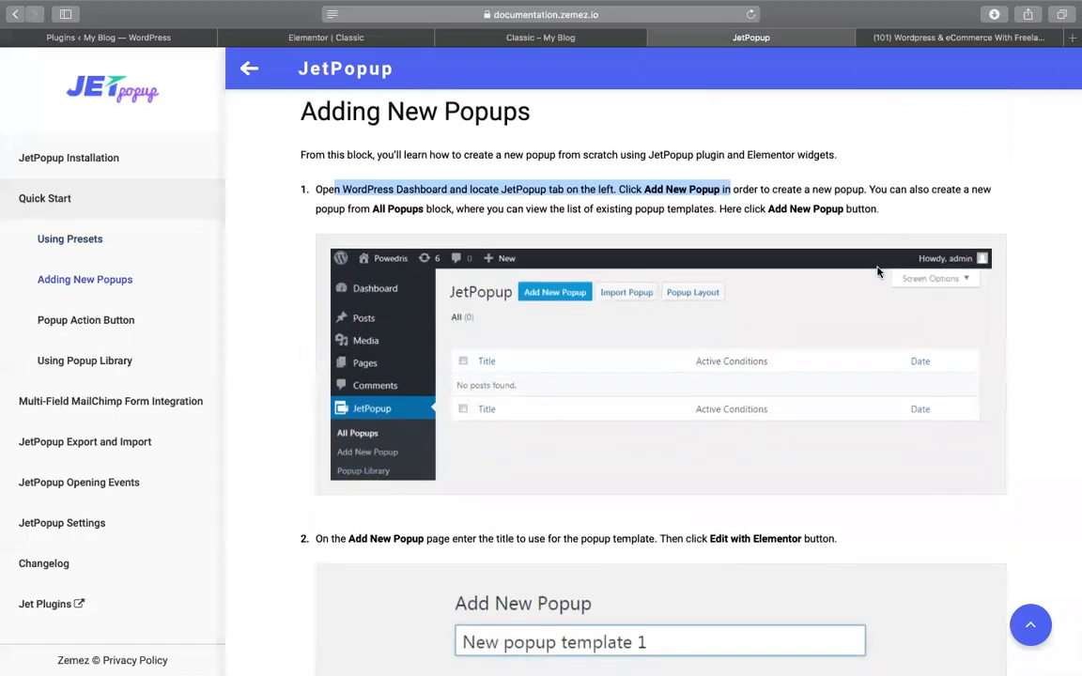
Switch to the WordPress dashboard, open the list of all JetPopup popups and start adding a new popup.
{"action": "left_click", "coordinate": [554, 42]}
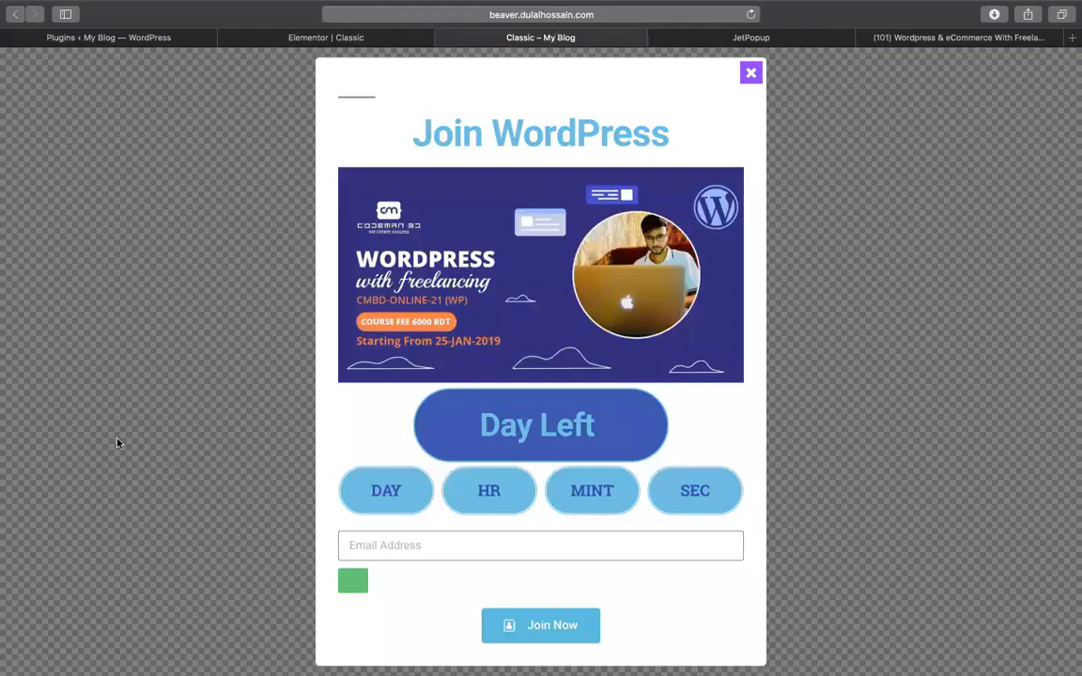
{"action": "left_click", "coordinate": [173, 40]}
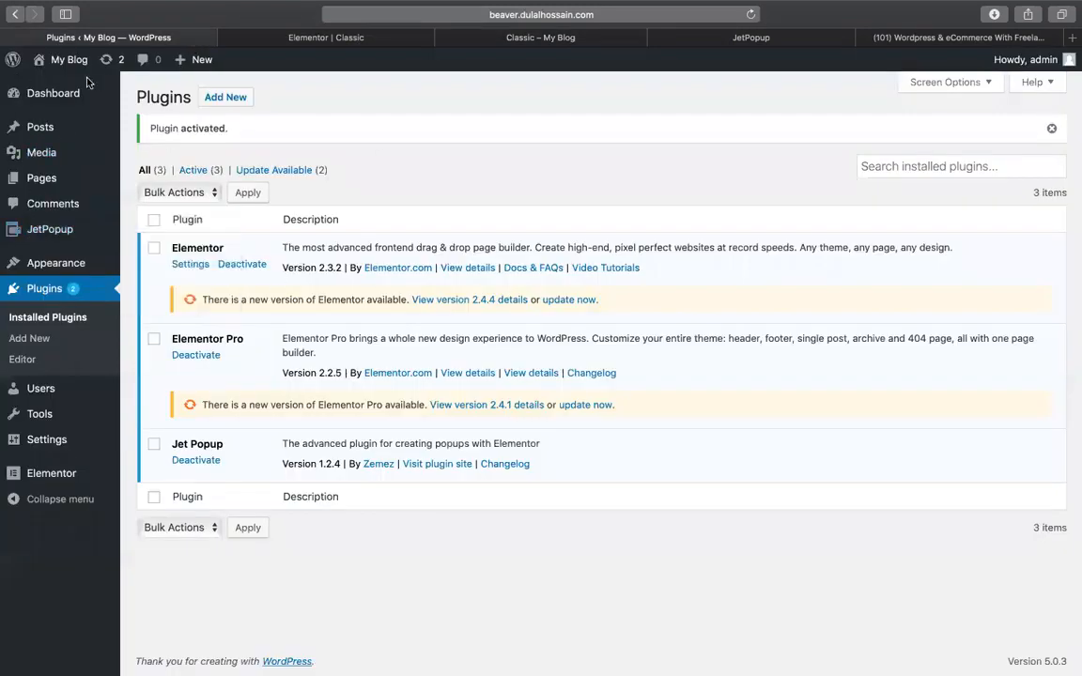
{"action": "mouse_move", "coordinate": [34, 229]}
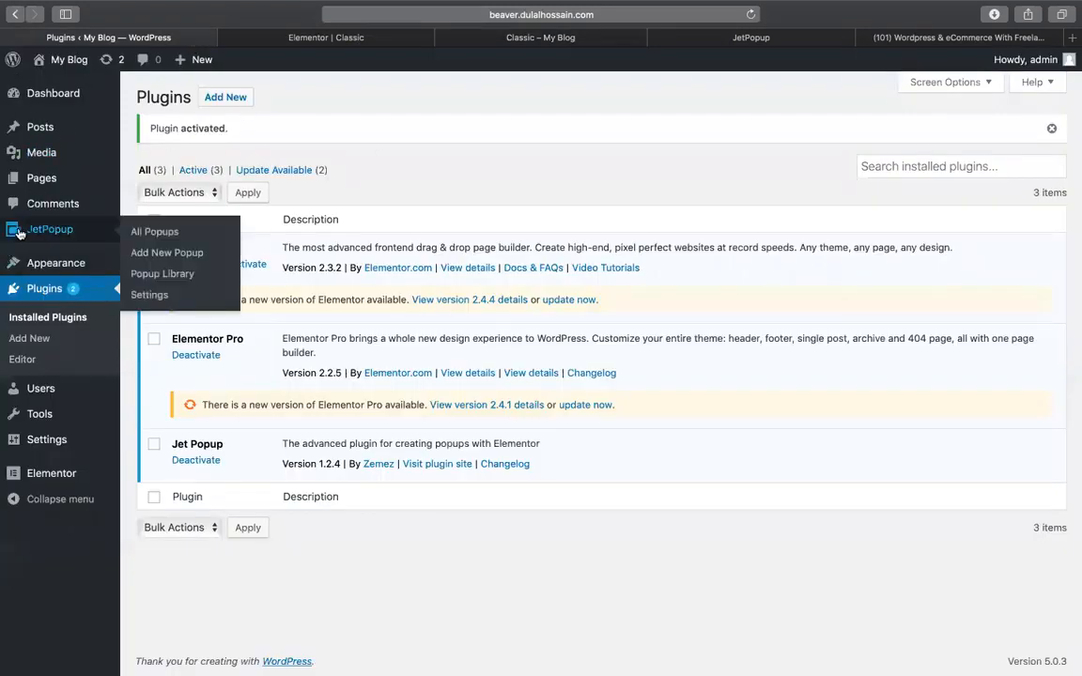
{"action": "left_click", "coordinate": [146, 233]}
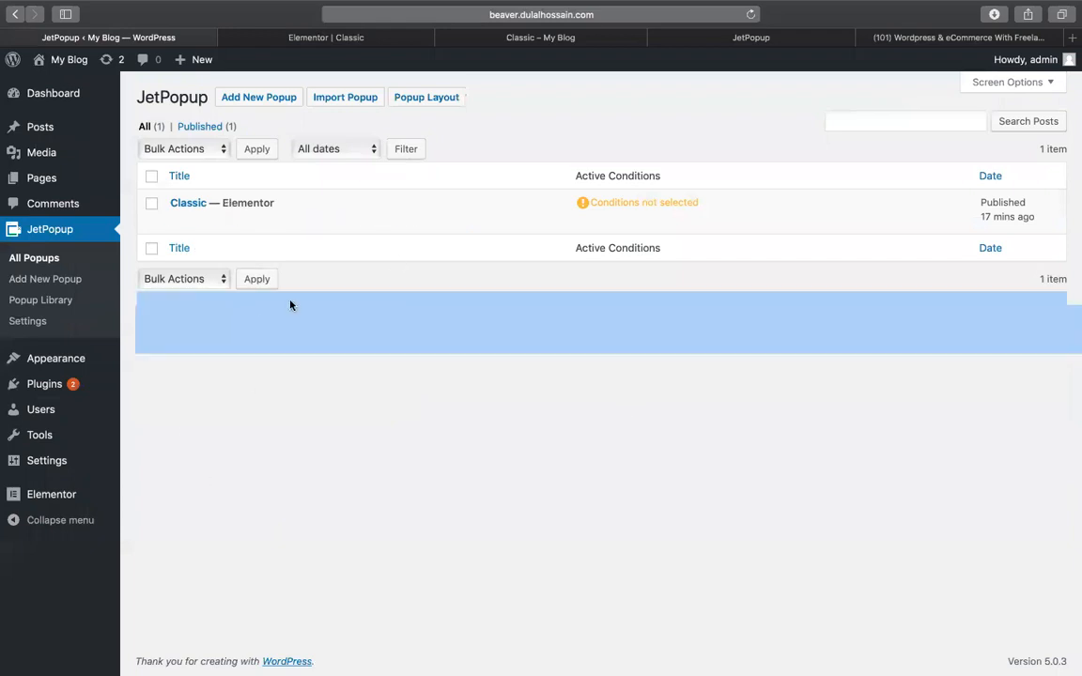
{"action": "left_click", "coordinate": [243, 95]}
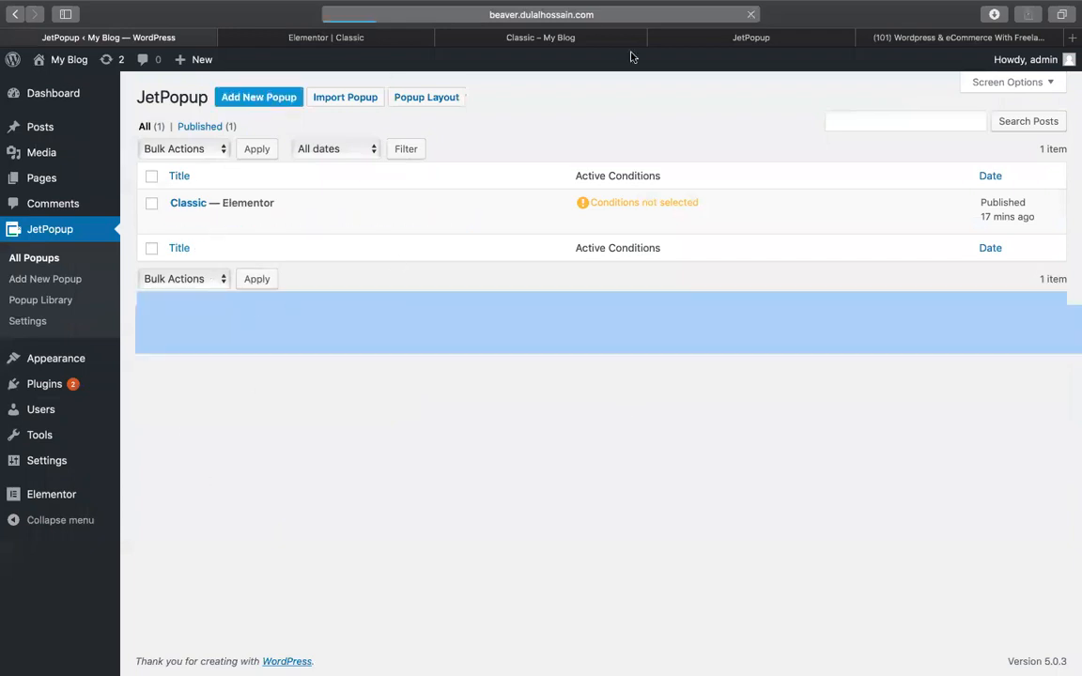
Read steps 1 to 3 of Adding New Popups in the JetPopup documentation, from the All Popups list to the Elementor page builder.
{"action": "left_click", "coordinate": [744, 40]}
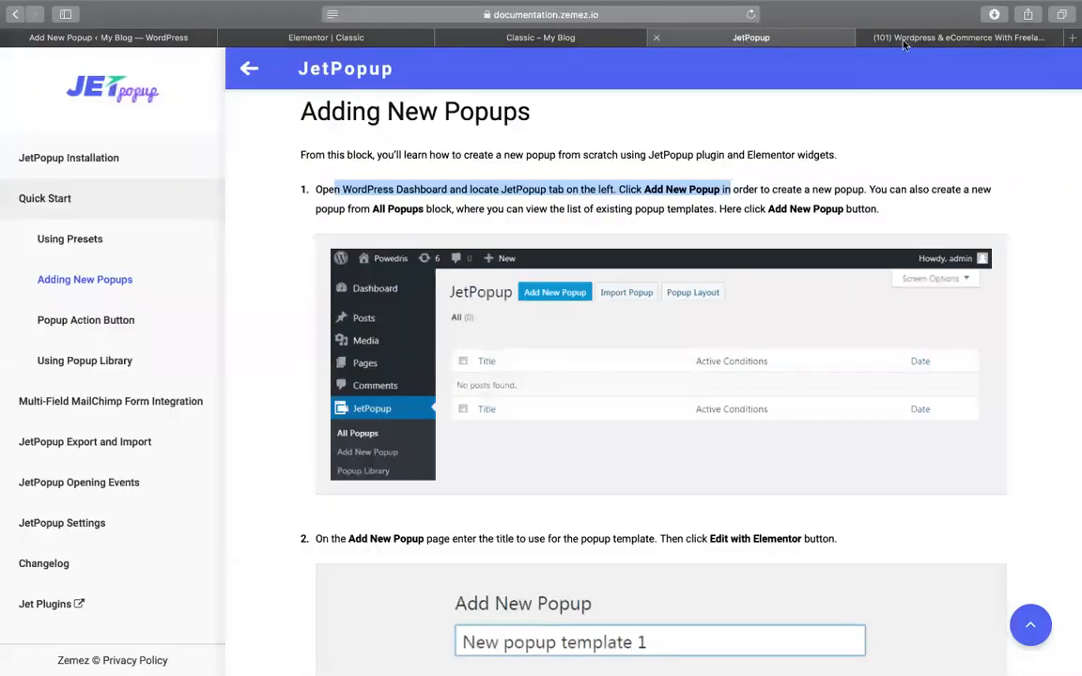
{"action": "left_click", "coordinate": [472, 203]}
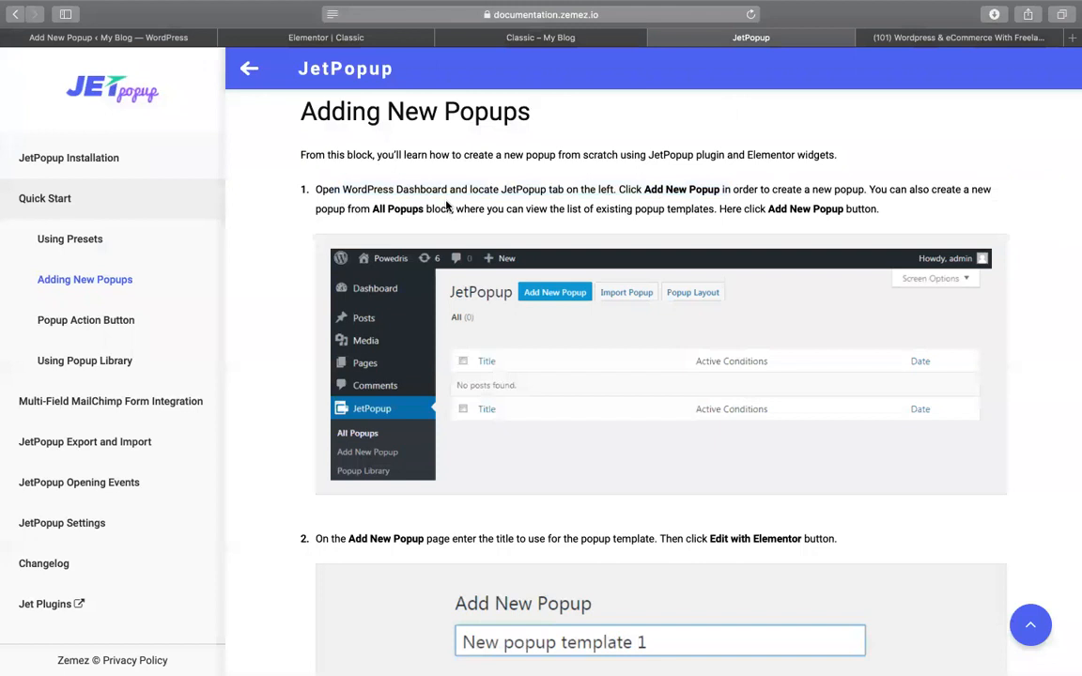
{"action": "left_click_drag", "start_coordinate": [386, 209], "coordinate": [453, 210]}
{"action": "left_click_drag", "start_coordinate": [665, 209], "coordinate": [856, 209]}
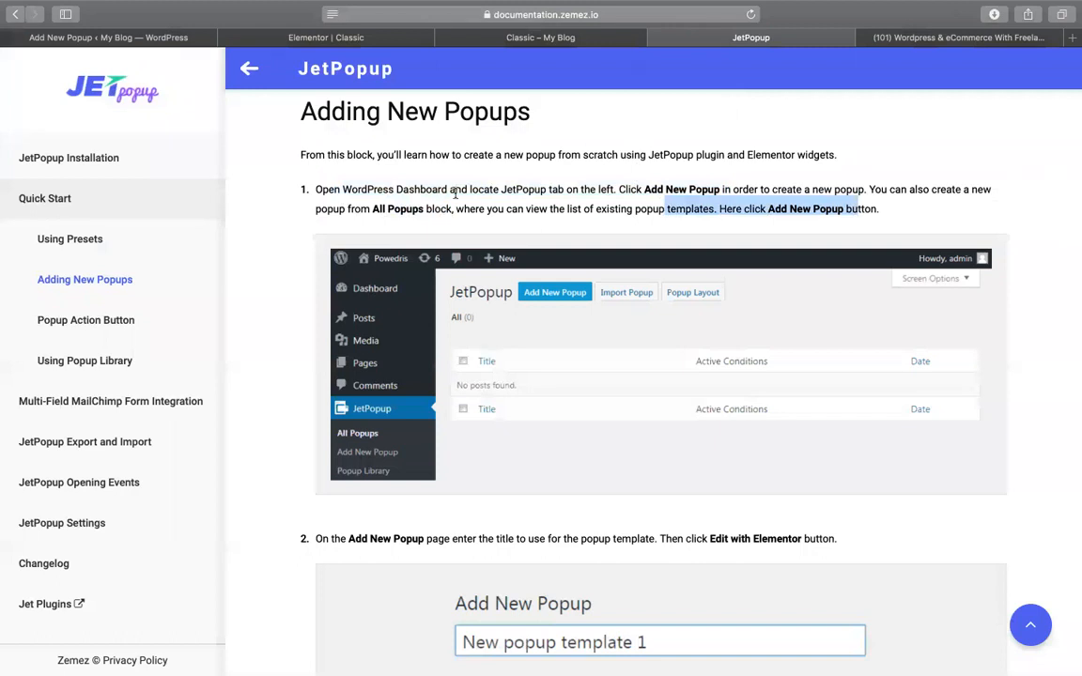
{"action": "scroll", "coordinate": [429, 206], "scroll_direction": "down", "scroll_amount": 5}
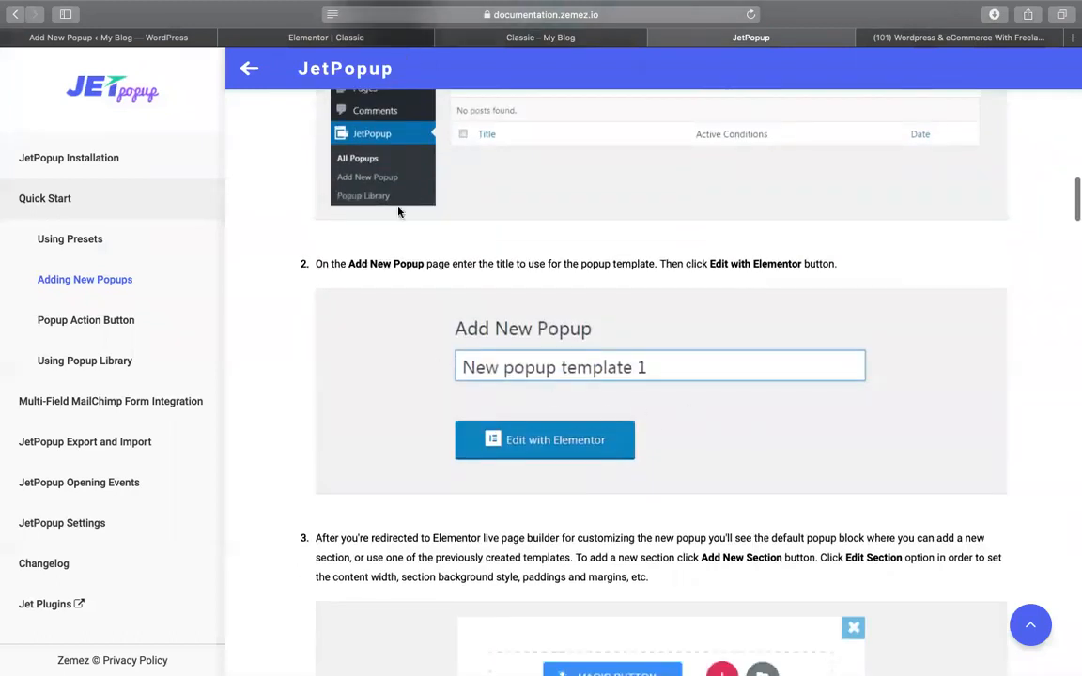
{"action": "scroll", "coordinate": [436, 256], "scroll_direction": "down", "scroll_amount": 5}
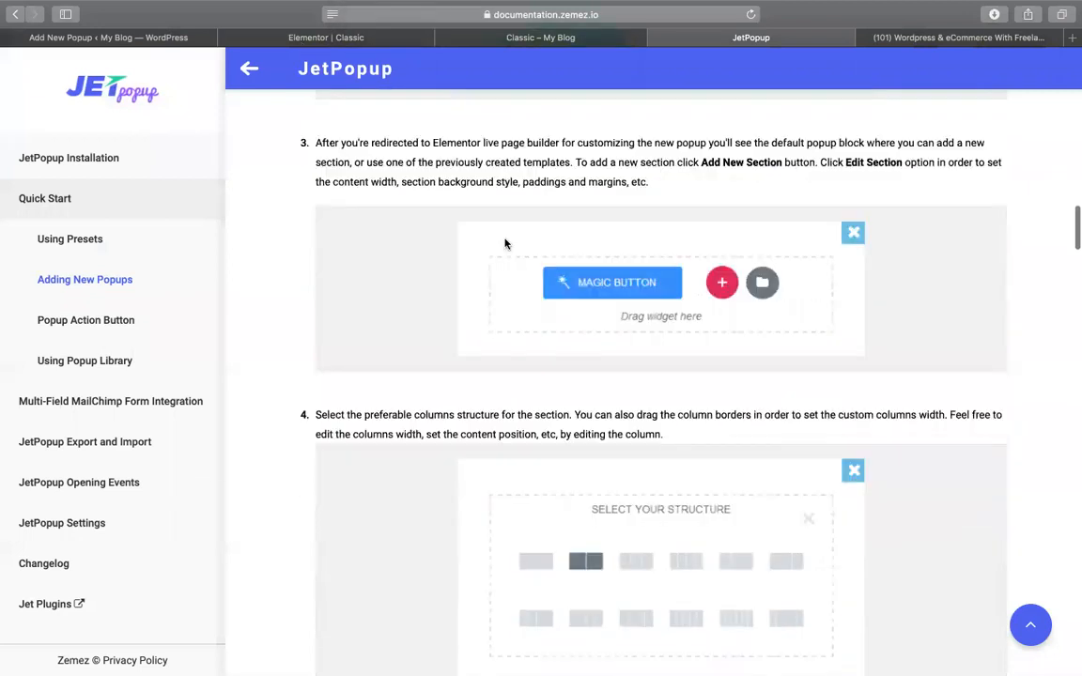
{"action": "scroll", "coordinate": [273, 350], "scroll_direction": "up", "scroll_amount": 3}
{"action": "scroll", "coordinate": [276, 352], "scroll_direction": "up", "scroll_amount": 3}
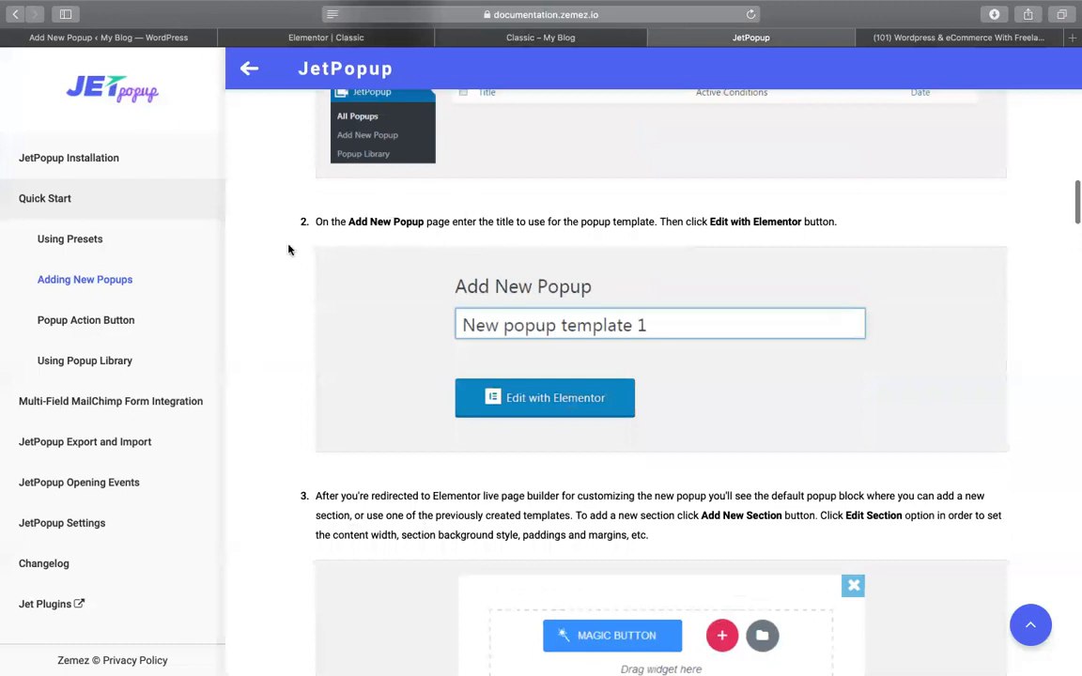
{"action": "scroll", "coordinate": [483, 335], "scroll_direction": "up", "scroll_amount": 3}
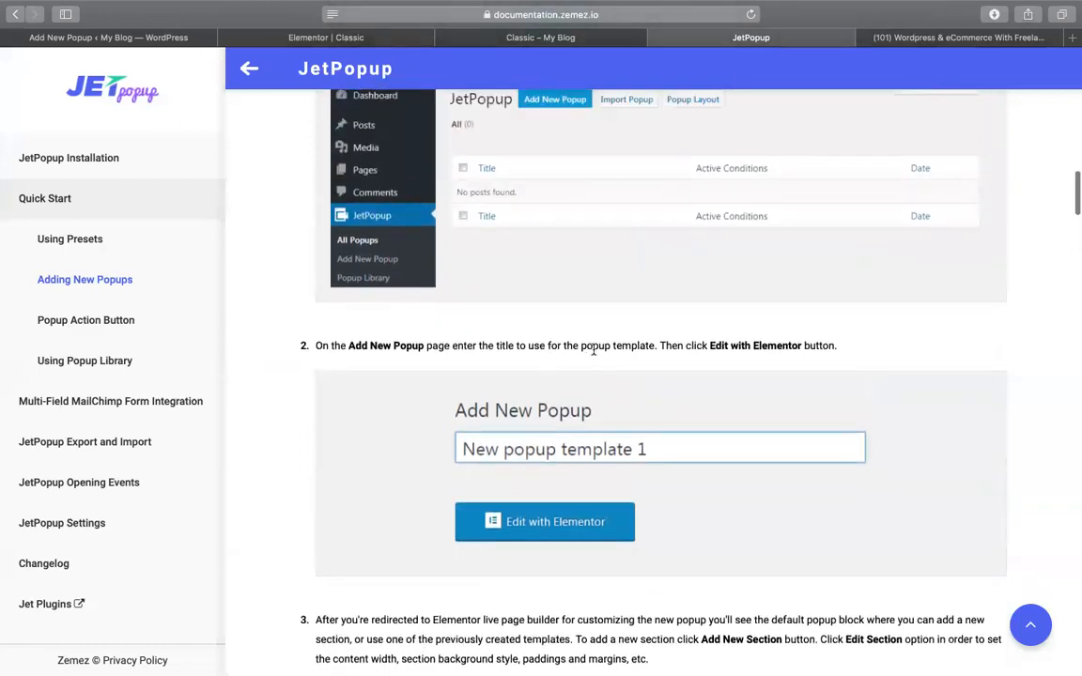
{"action": "scroll", "coordinate": [688, 348], "scroll_direction": "down", "scroll_amount": 5}
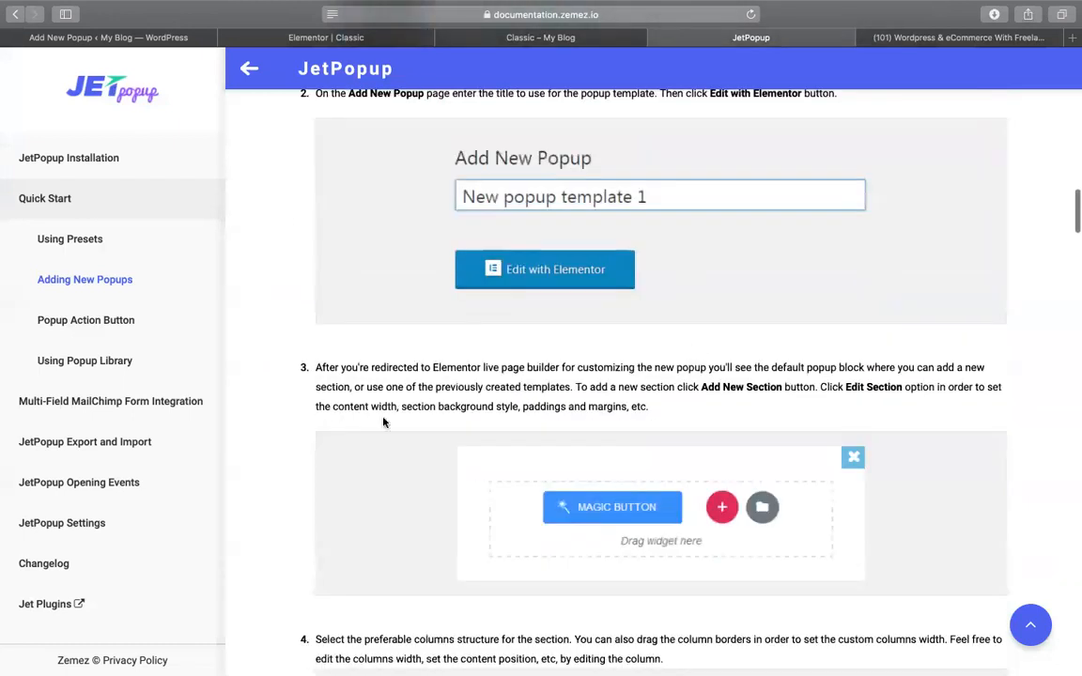
{"action": "left_click_drag", "start_coordinate": [466, 367], "coordinate": [538, 368]}
Close the Classic popup's live page and its Elementor editor.
{"action": "left_click", "coordinate": [537, 37]}
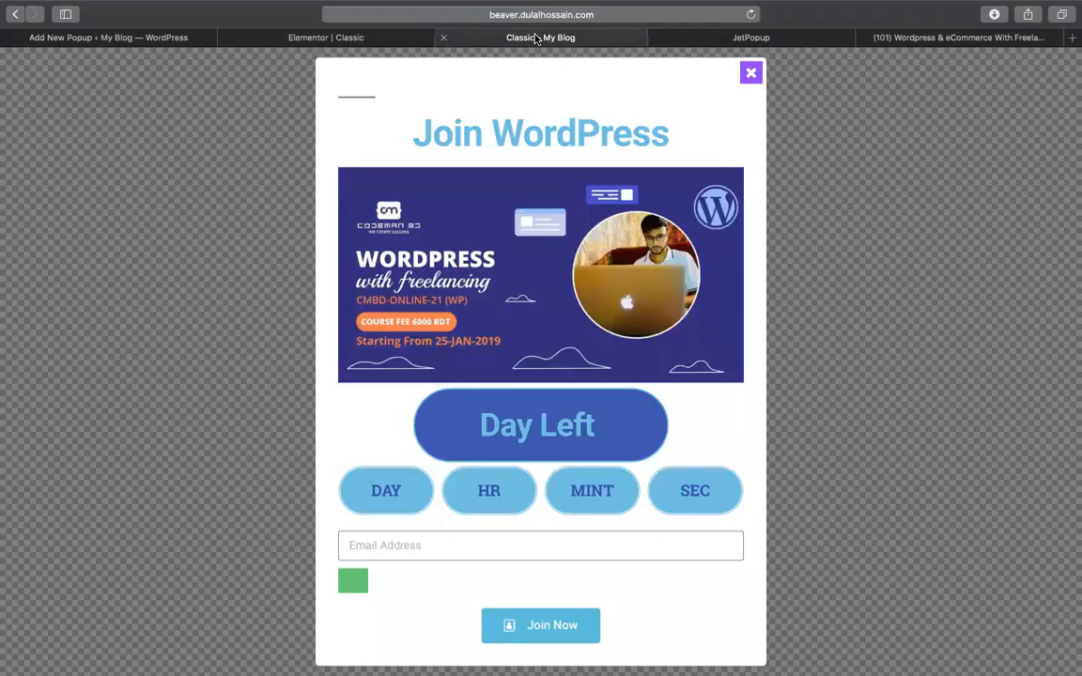
{"action": "left_click", "coordinate": [444, 38]}
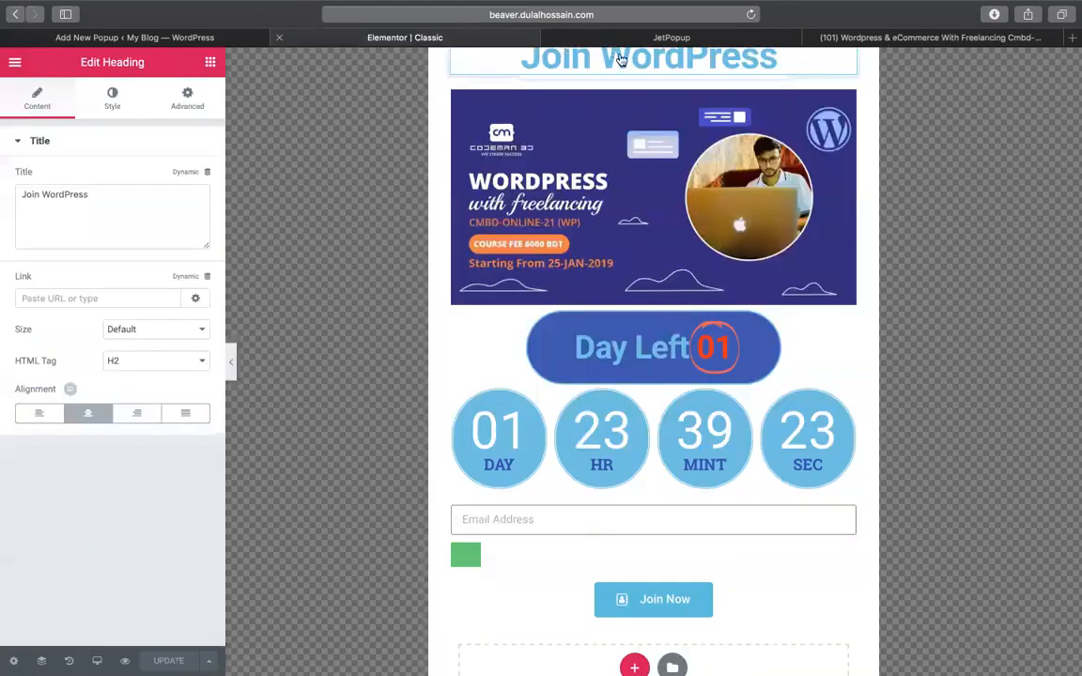
{"action": "left_click", "coordinate": [278, 38]}
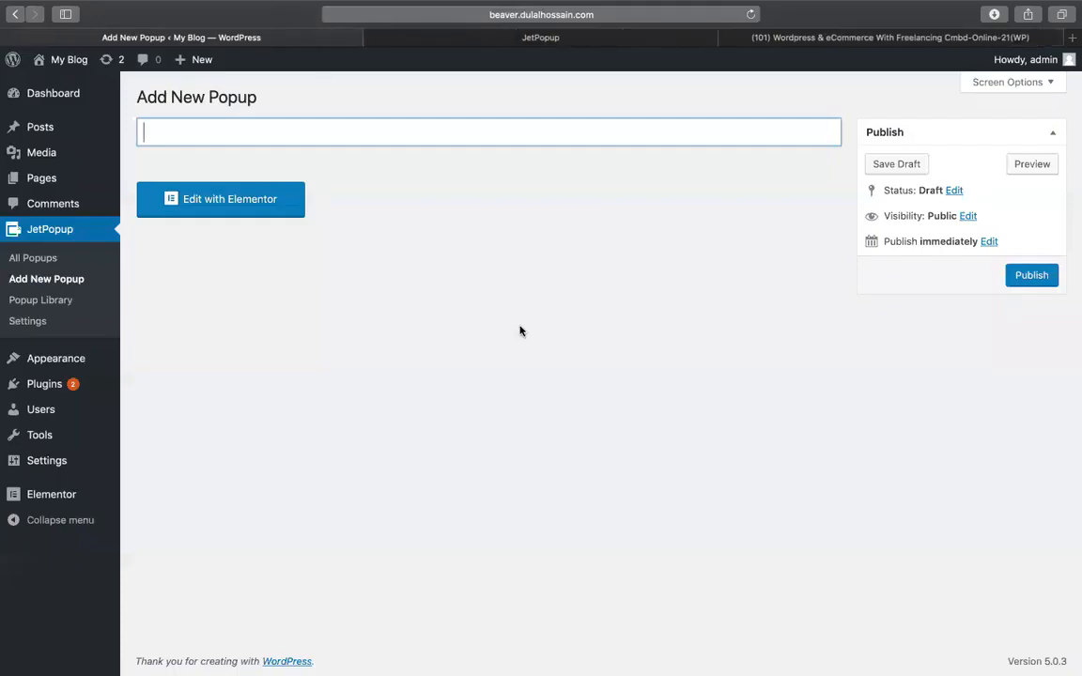
Title the new popup "Wordpress Course".
{"action": "left_click", "coordinate": [478, 137]}
{"action": "type", "text": "wordpress "}
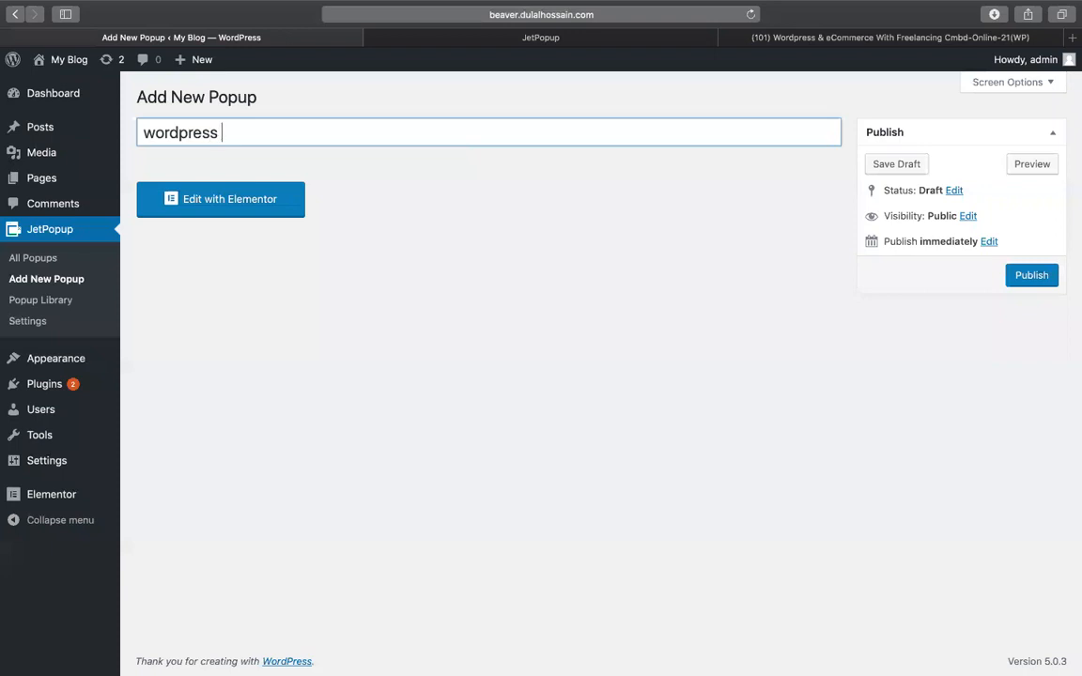
{"action": "type", "text": "Course"}
{"action": "left_click_drag", "start_coordinate": [155, 133], "coordinate": [112, 135]}
{"action": "type", "text": "W"}
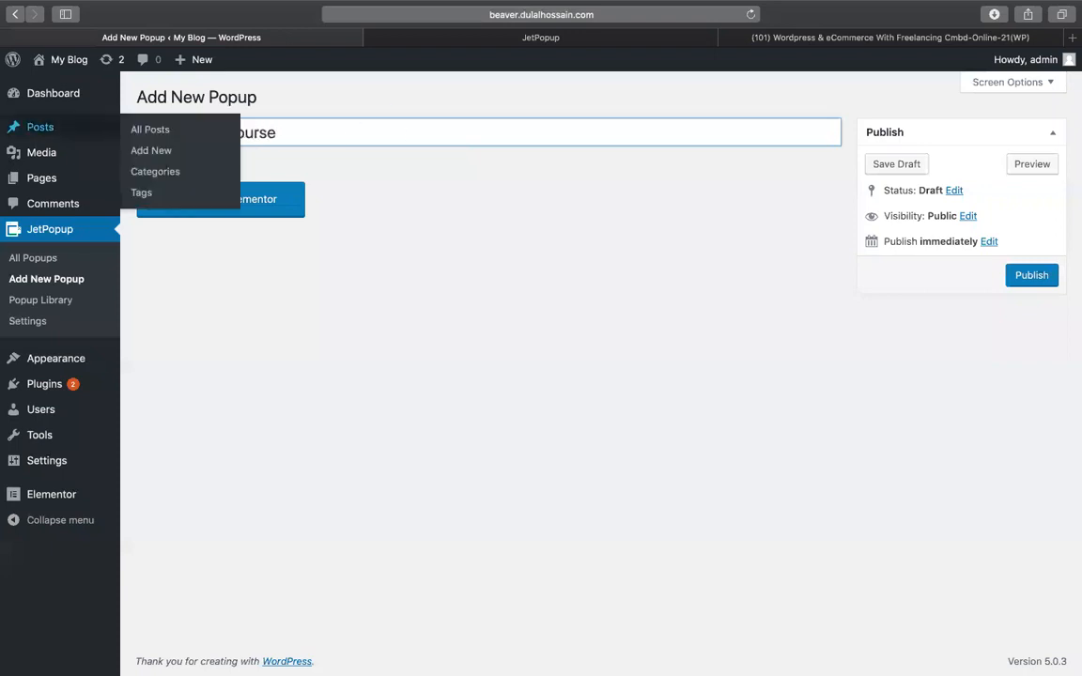
{"action": "left_click", "coordinate": [546, 294]}
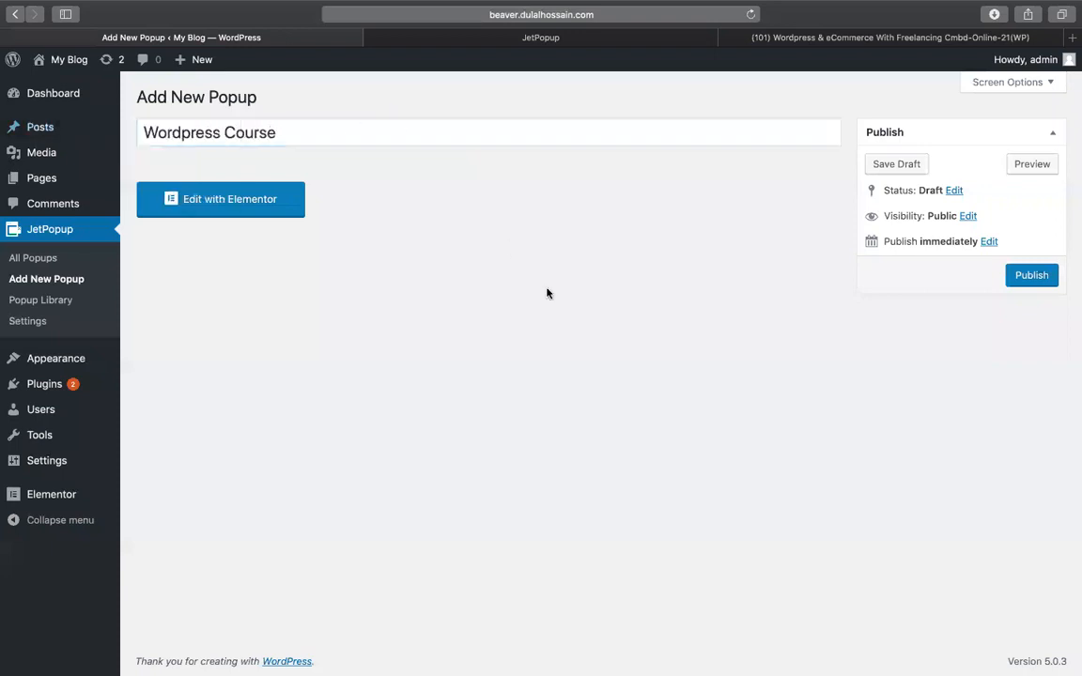
Open the newly titled popup for editing with Elementor.
{"action": "right_click", "coordinate": [476, 267]}
{"action": "left_click", "coordinate": [256, 211]}
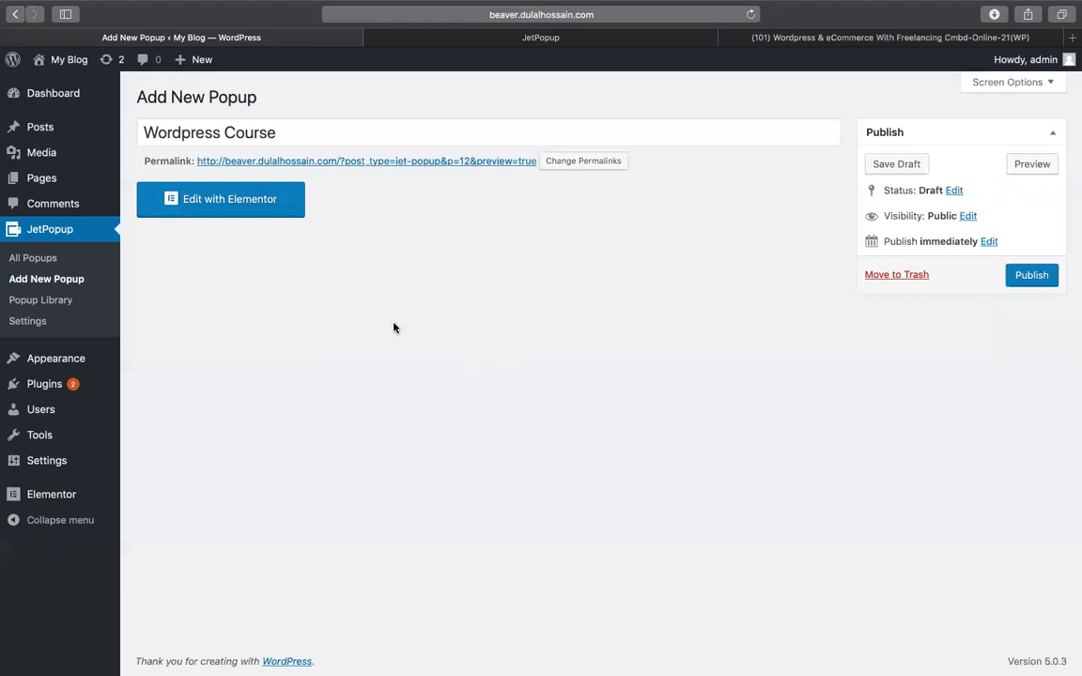
{"action": "left_click", "coordinate": [283, 203]}
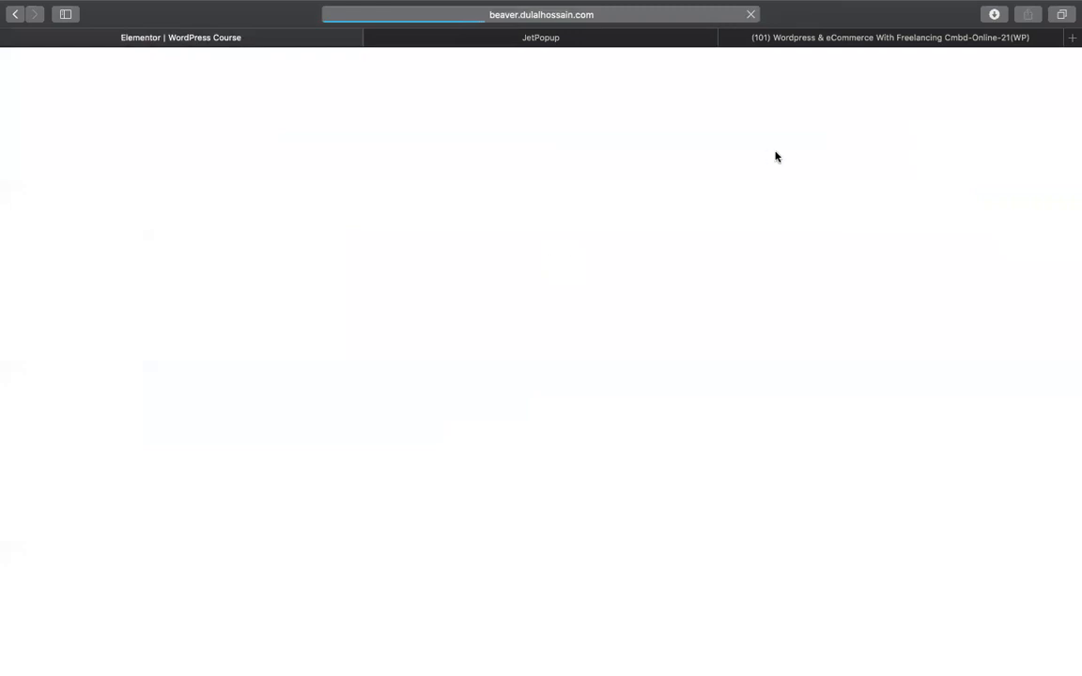
Reload the JetPopup documentation in its separate window, copy its web address and return to the Facebook event page.
{"action": "left_click", "coordinate": [849, 40]}
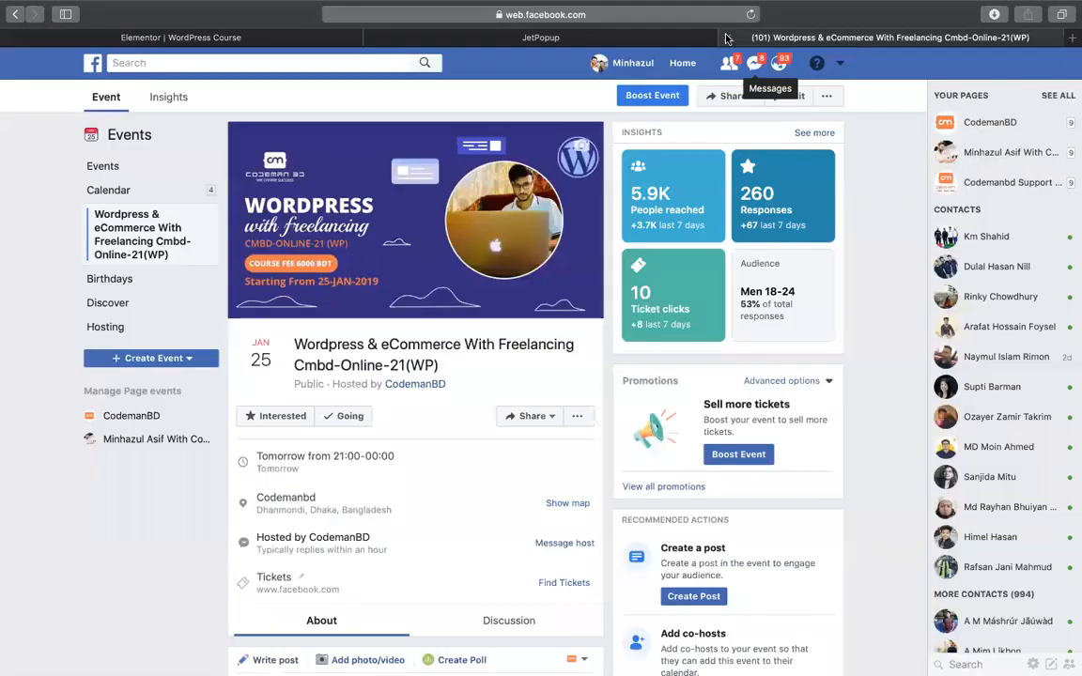
{"action": "left_click", "coordinate": [614, 39]}
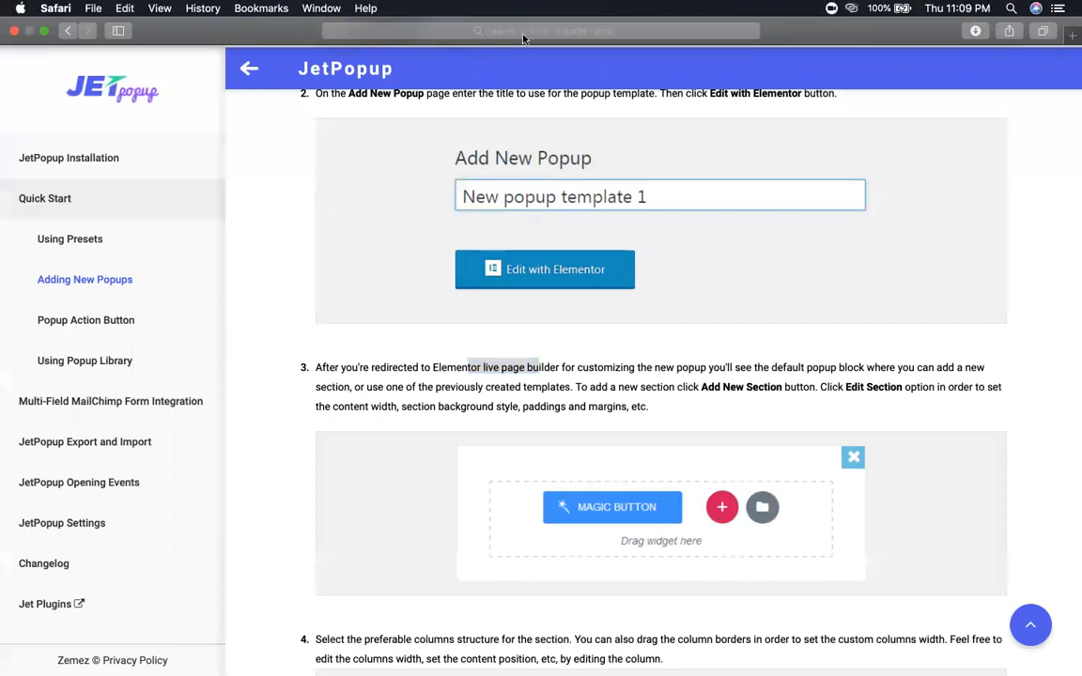
{"action": "left_click", "coordinate": [485, 35]}
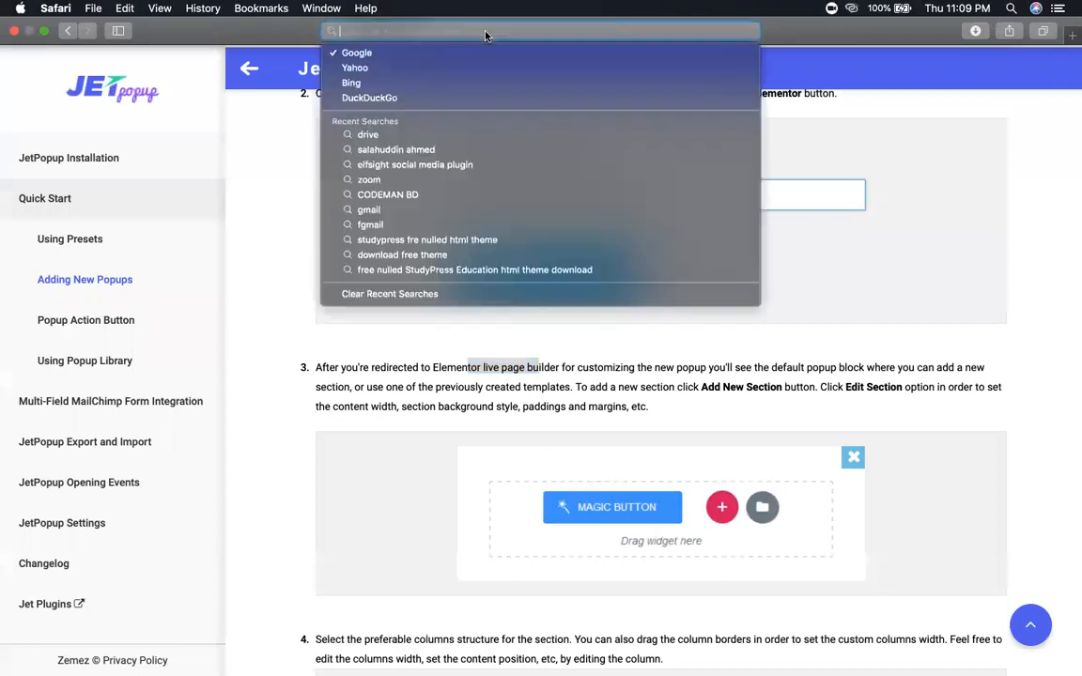
{"action": "left_click", "coordinate": [269, 397]}
{"action": "scroll", "coordinate": [269, 398], "scroll_direction": "up", "scroll_amount": 10}
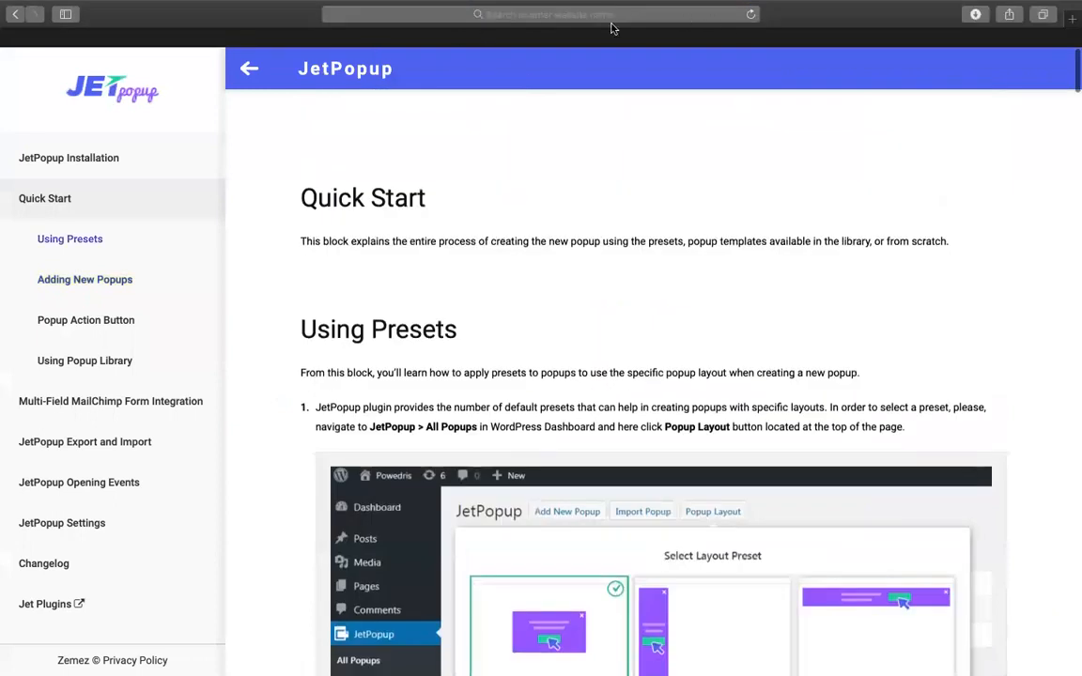
{"action": "left_click", "coordinate": [750, 15]}
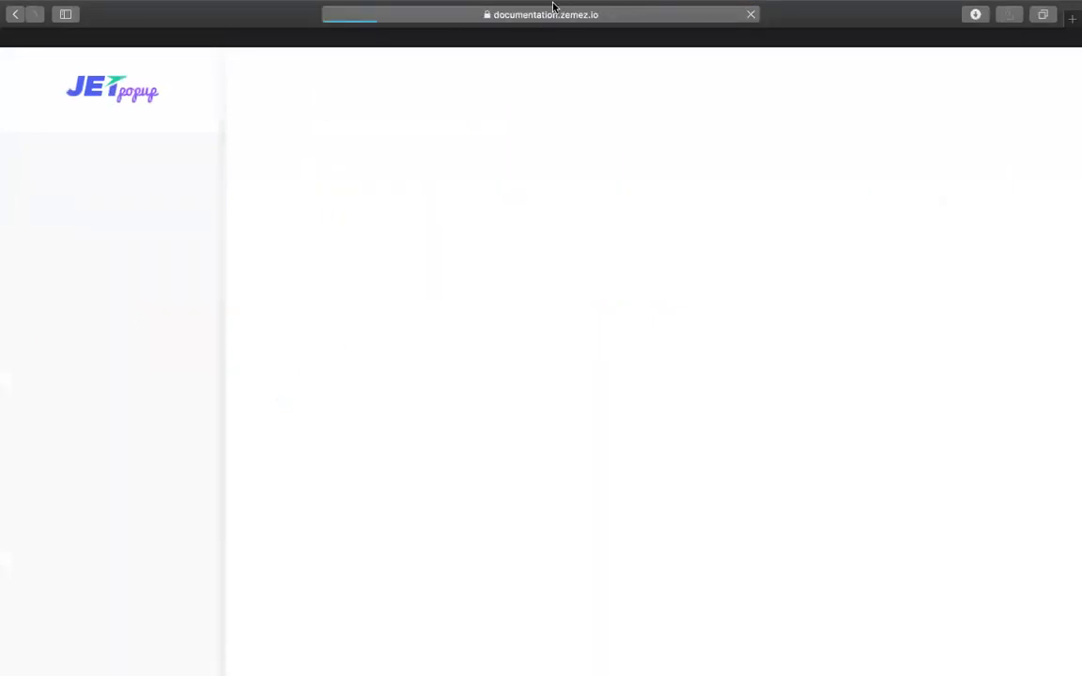
{"action": "left_click", "coordinate": [504, 14]}
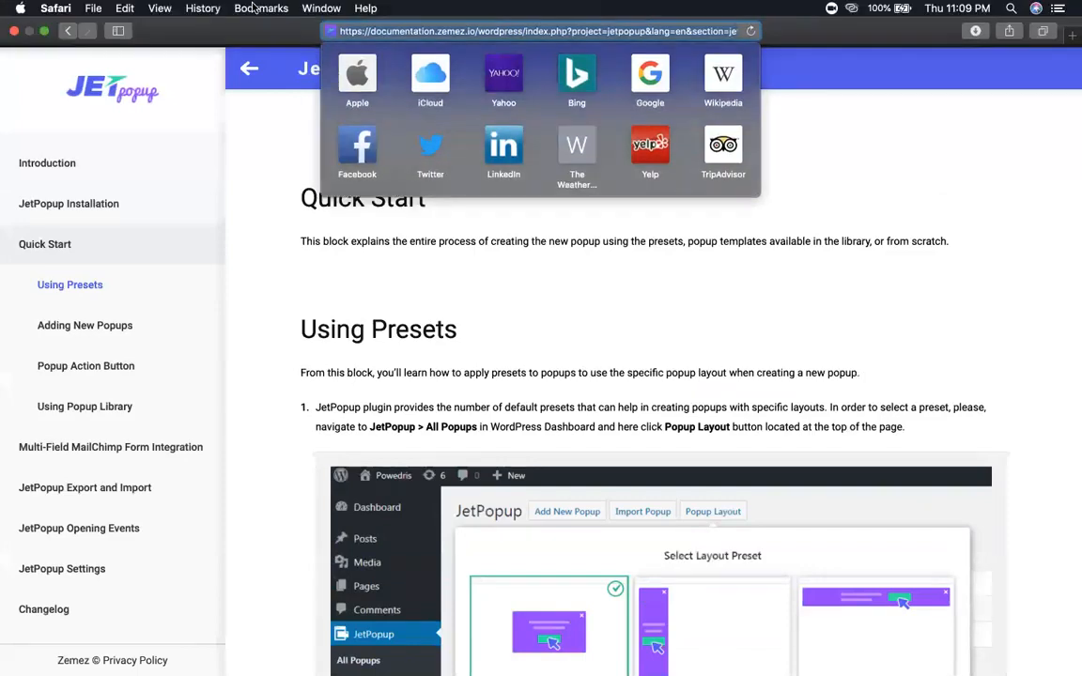
{"action": "key", "text": "ctrl+Left"}
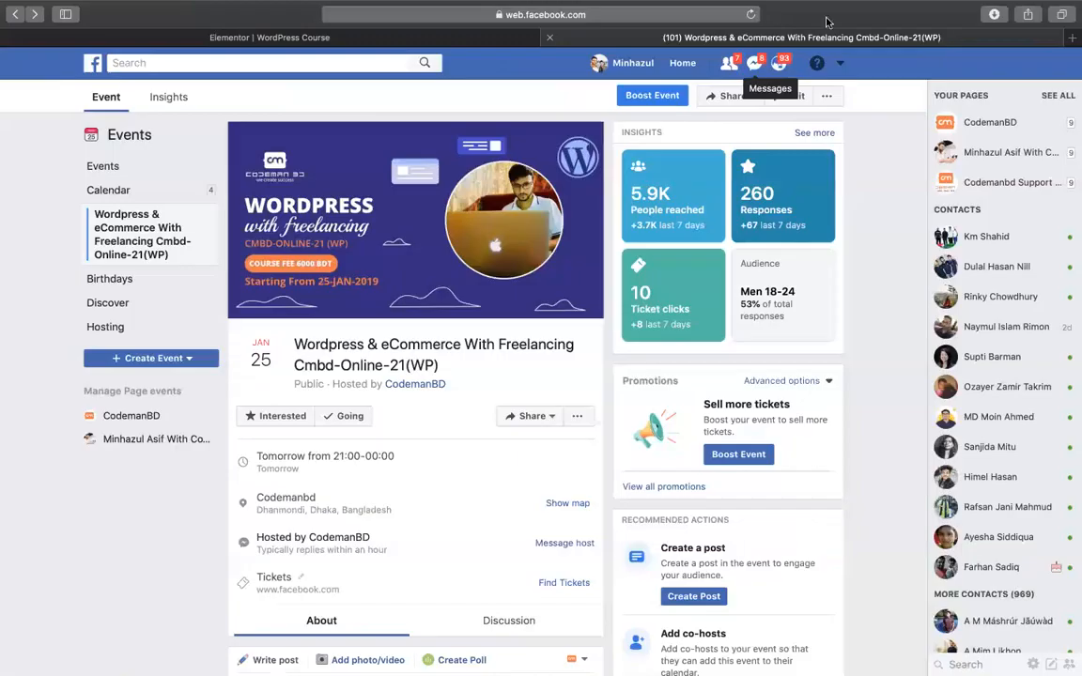
Load the JetPopup documentation from documentation.zemez.io in place of the Facebook event page.
{"action": "left_click", "coordinate": [544, 31]}
{"action": "type", "text": "https://documentation.zemez.io/wordpress/index.php?project=jetpopup&lang=en"}
{"action": "key", "text": "Return"}
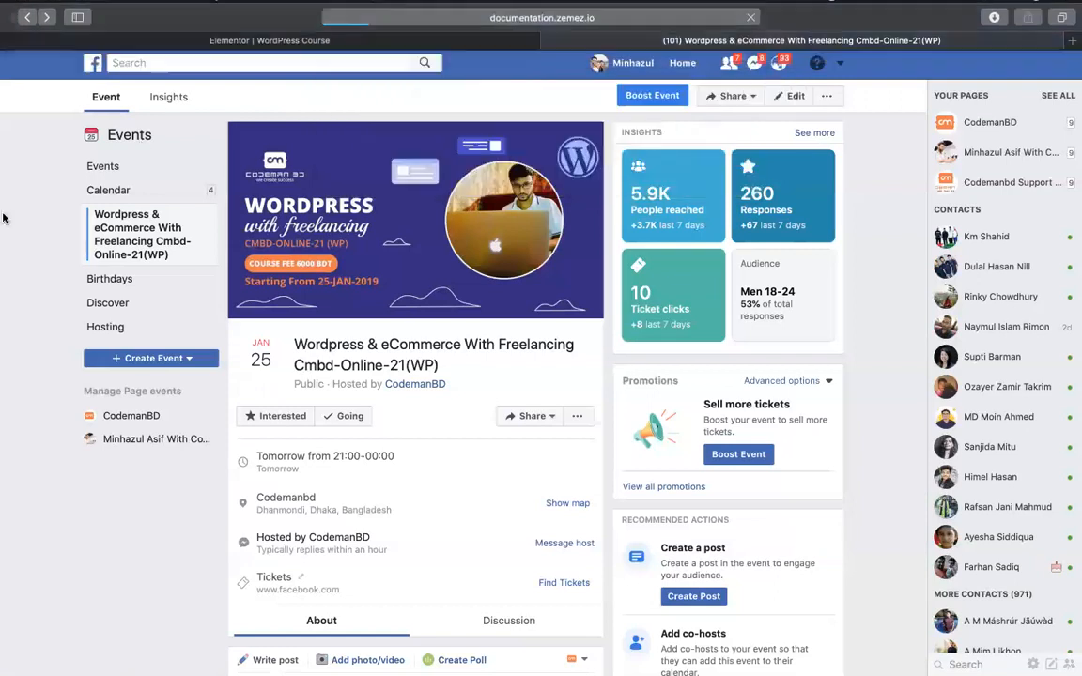
Review the Adding New Popups section of the documentation and check it against the empty Wordpress Course popup in Elementor.
{"action": "scroll", "coordinate": [412, 141], "scroll_direction": "down", "scroll_amount": 4}
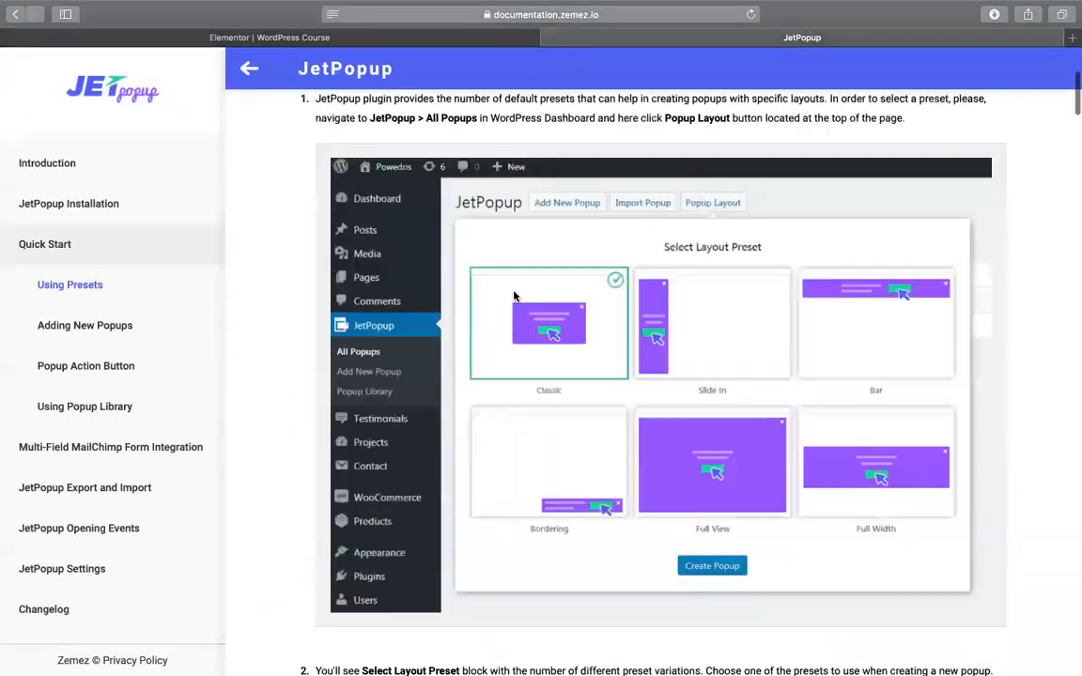
{"action": "left_click", "coordinate": [53, 329]}
{"action": "scroll", "coordinate": [683, 336], "scroll_direction": "down", "scroll_amount": 10}
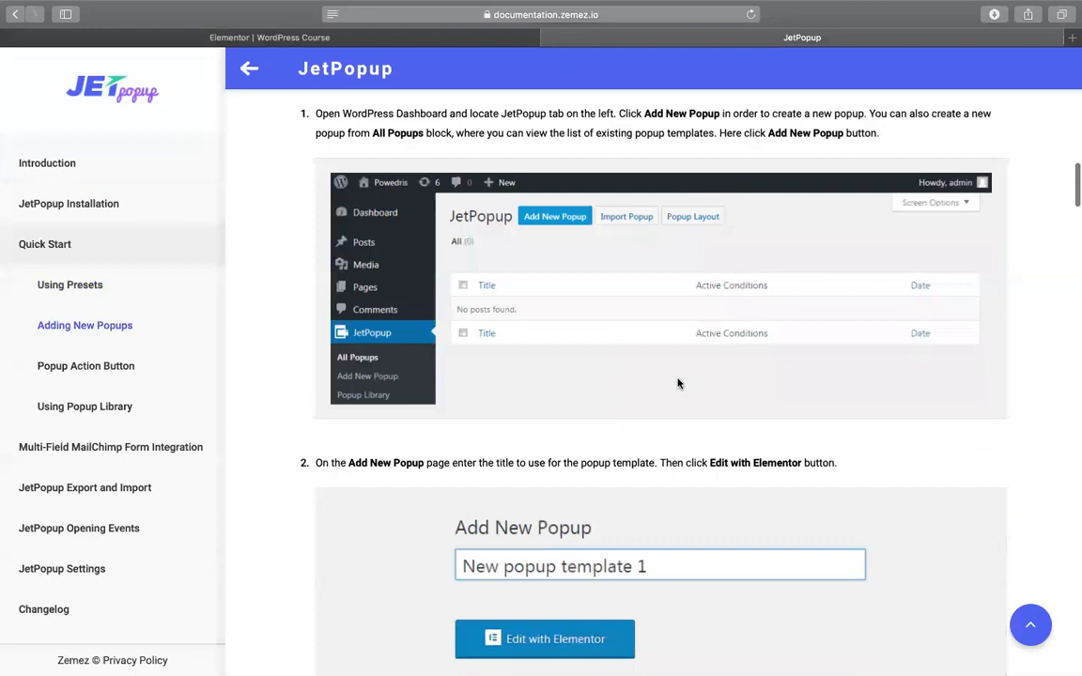
{"action": "scroll", "coordinate": [695, 388], "scroll_direction": "up", "scroll_amount": 5}
{"action": "scroll", "coordinate": [671, 392], "scroll_direction": "up", "scroll_amount": 5}
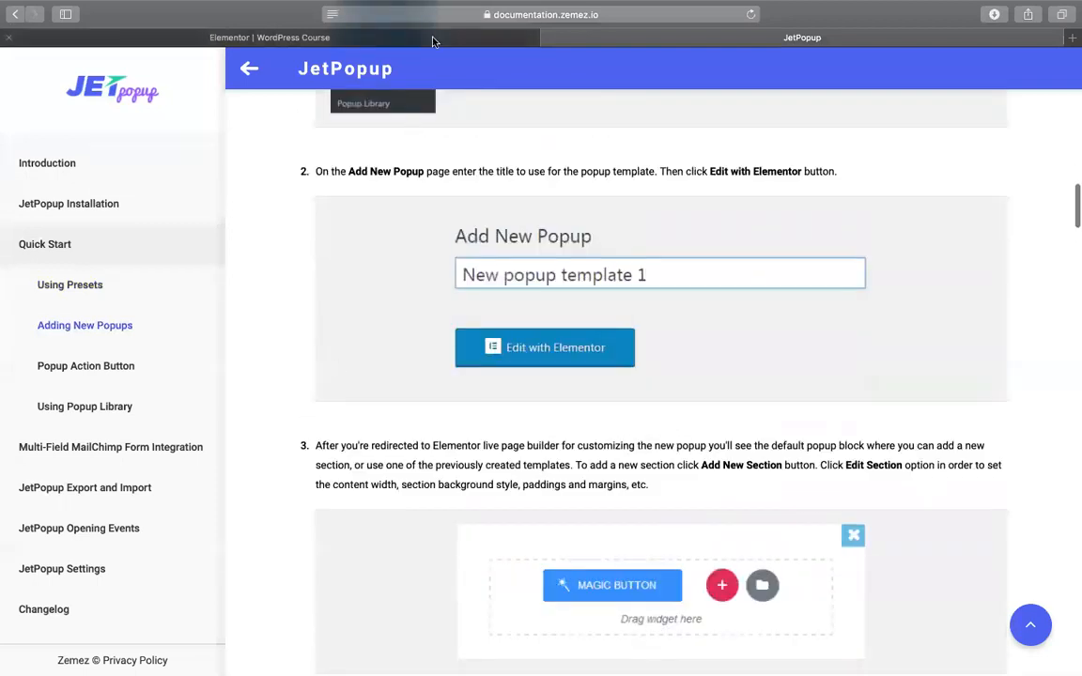
{"action": "left_click", "coordinate": [389, 36]}
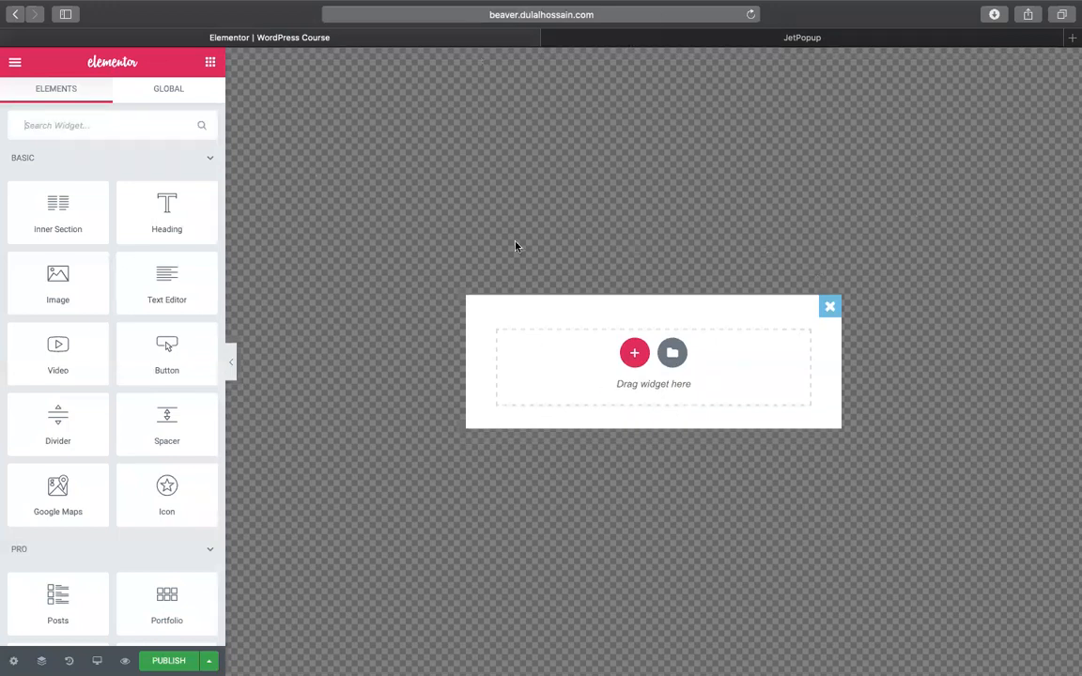
{"action": "key", "text": "ctrl+Tab"}
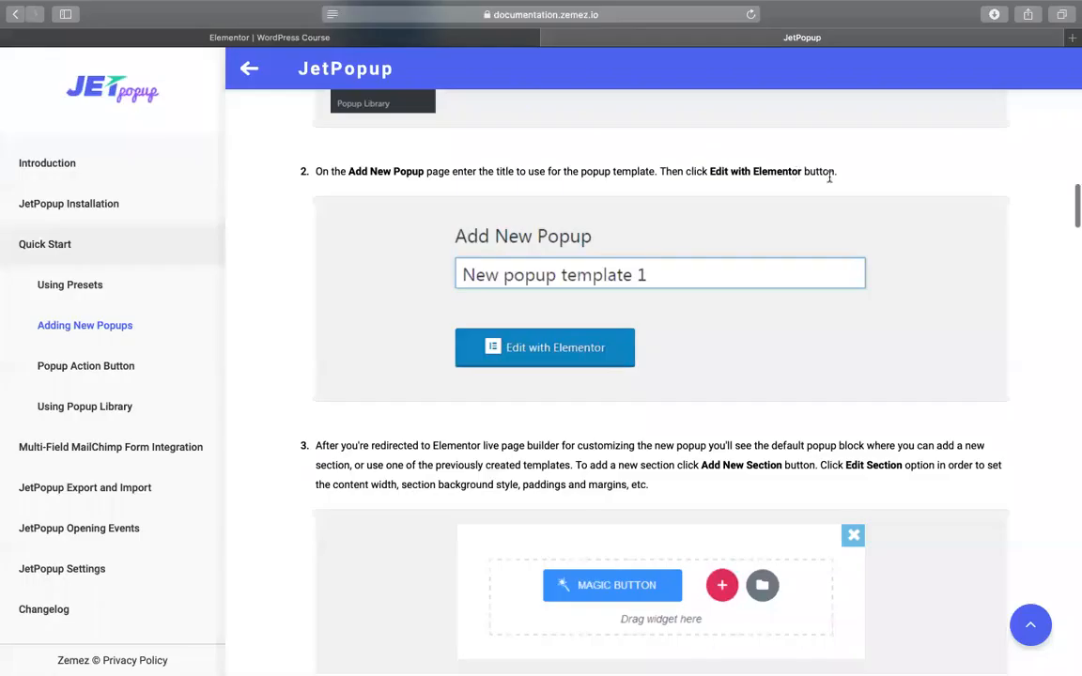
Read step 3 of Adding New Popups about adding and editing a section in Elementor, highlighting phrases along the way.
{"action": "scroll", "coordinate": [662, 241], "scroll_direction": "down", "scroll_amount": 3}
{"action": "scroll", "coordinate": [724, 287], "scroll_direction": "up", "scroll_amount": 5}
{"action": "scroll", "coordinate": [724, 286], "scroll_direction": "down", "scroll_amount": 3}
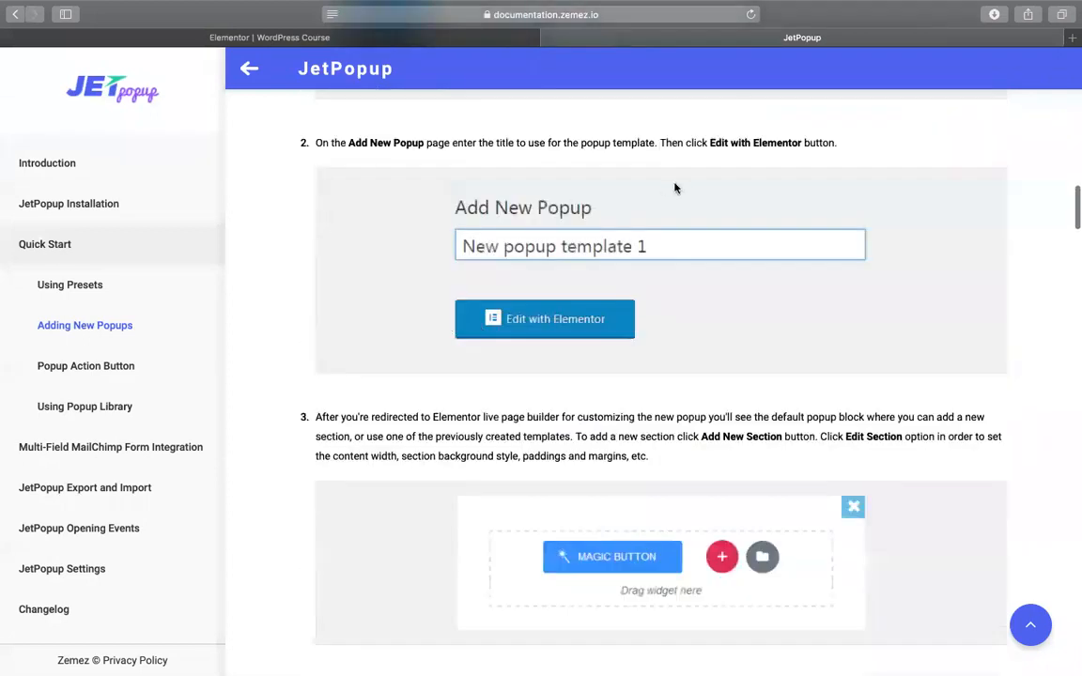
{"action": "scroll", "coordinate": [754, 168], "scroll_direction": "down", "scroll_amount": 1}
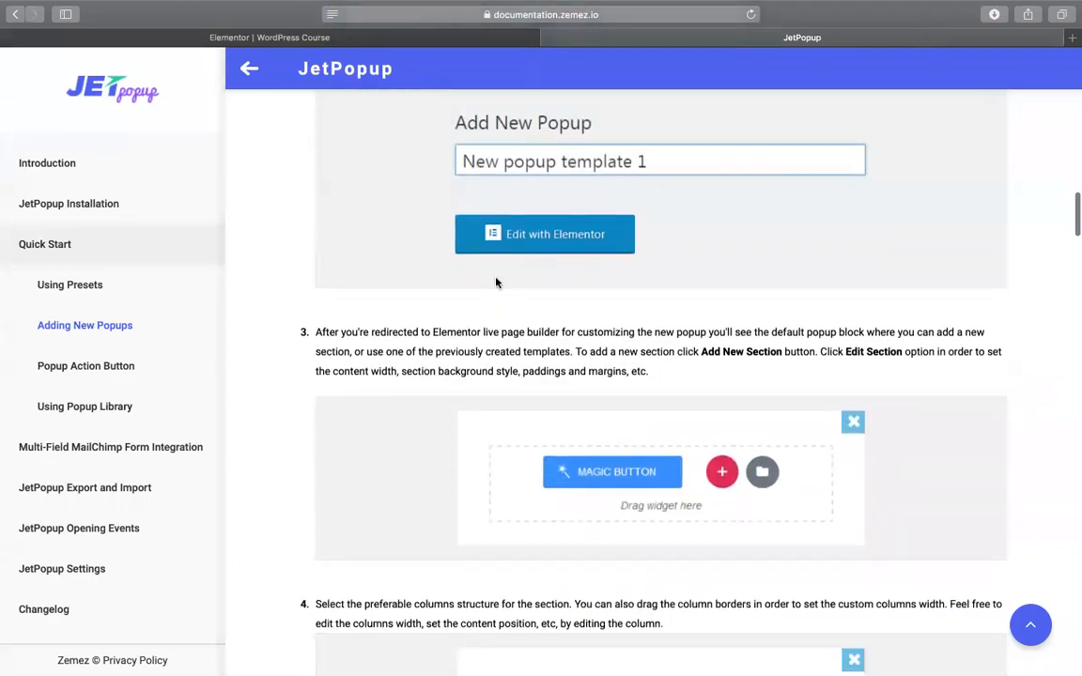
{"action": "scroll", "coordinate": [496, 283], "scroll_direction": "down", "scroll_amount": 2}
{"action": "left_click_drag", "start_coordinate": [329, 236], "coordinate": [479, 236]}
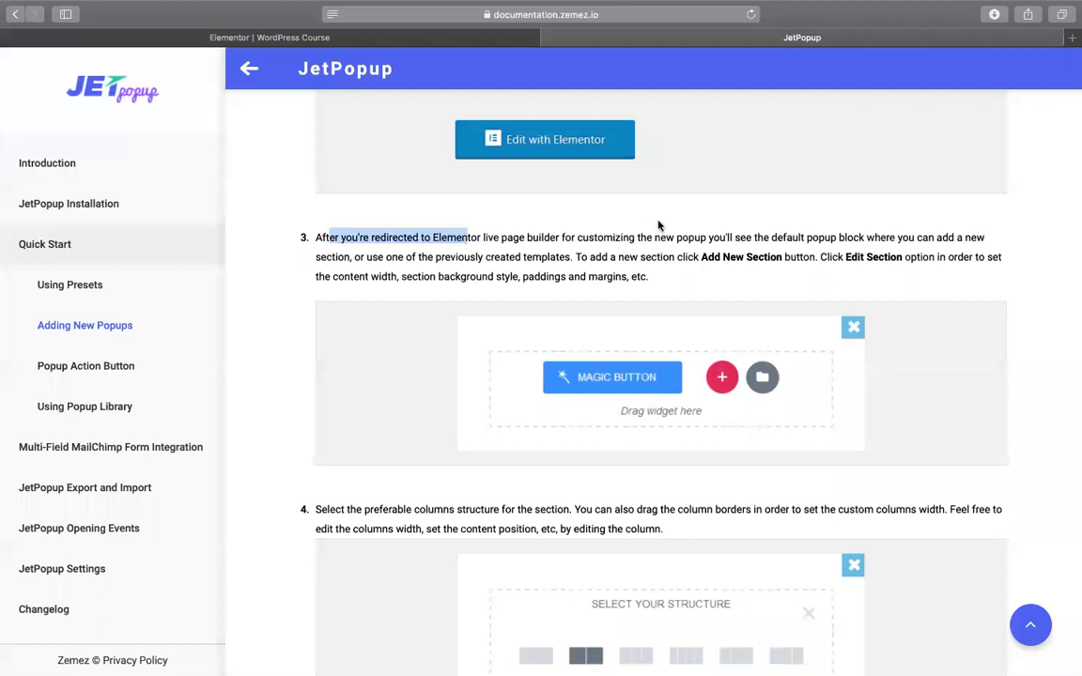
{"action": "left_click", "coordinate": [592, 241]}
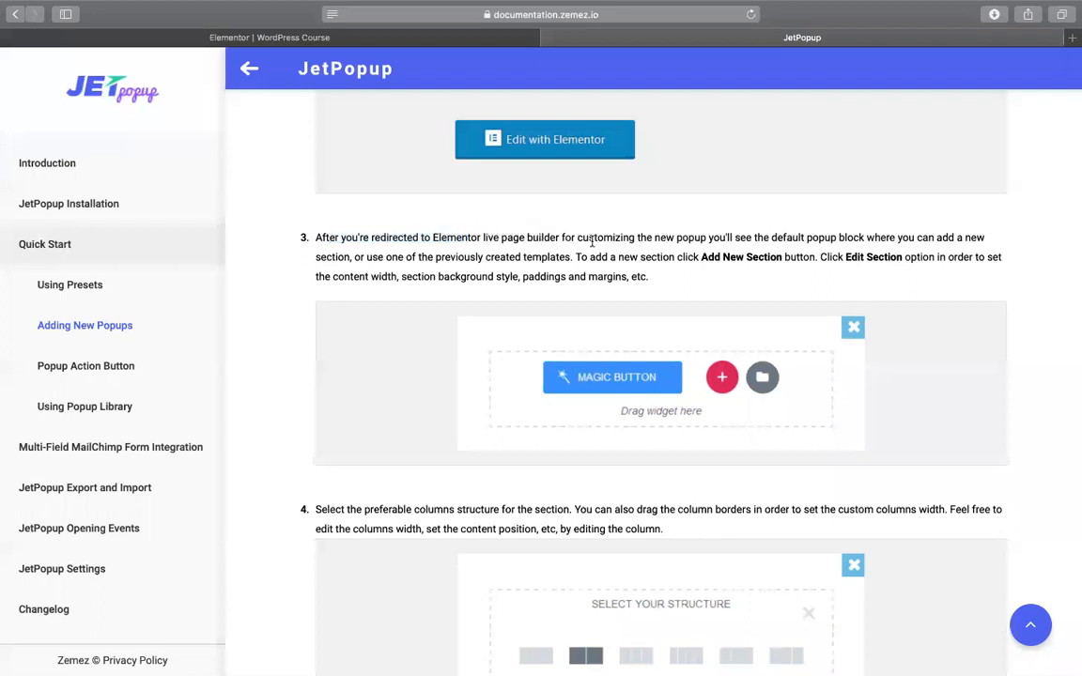
{"action": "left_click_drag", "start_coordinate": [590, 239], "coordinate": [779, 235]}
{"action": "left_click", "coordinate": [824, 235]}
{"action": "right_click", "coordinate": [410, 258]}
{"action": "left_click", "coordinate": [731, 249]}
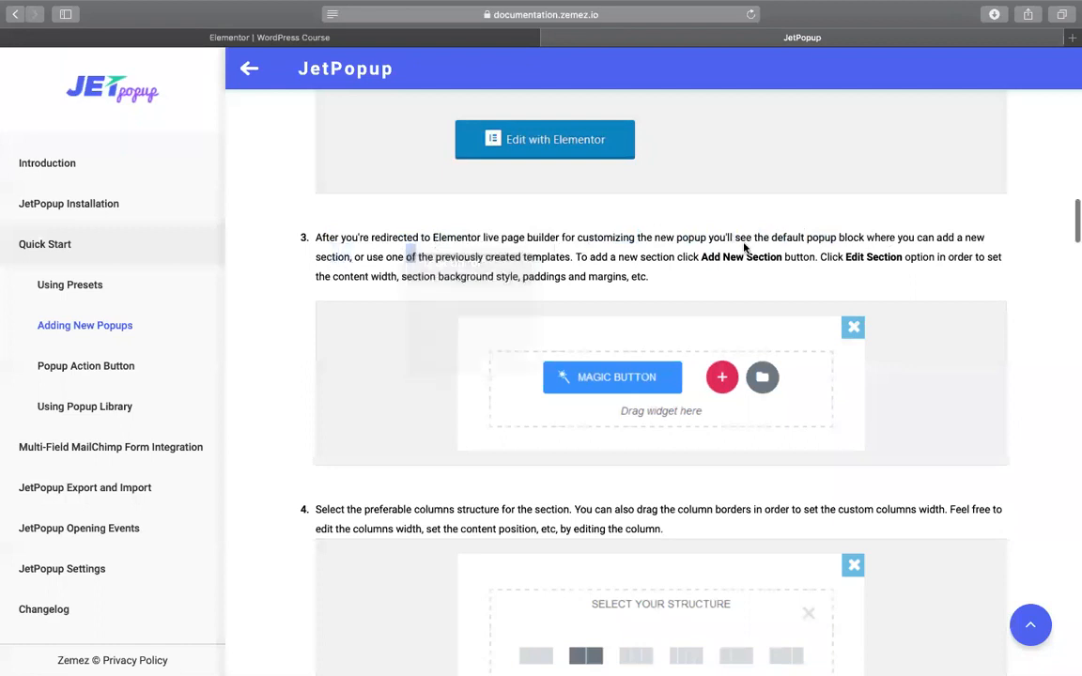
{"action": "left_click_drag", "start_coordinate": [617, 256], "coordinate": [860, 257]}
{"action": "double_click", "coordinate": [495, 256]}
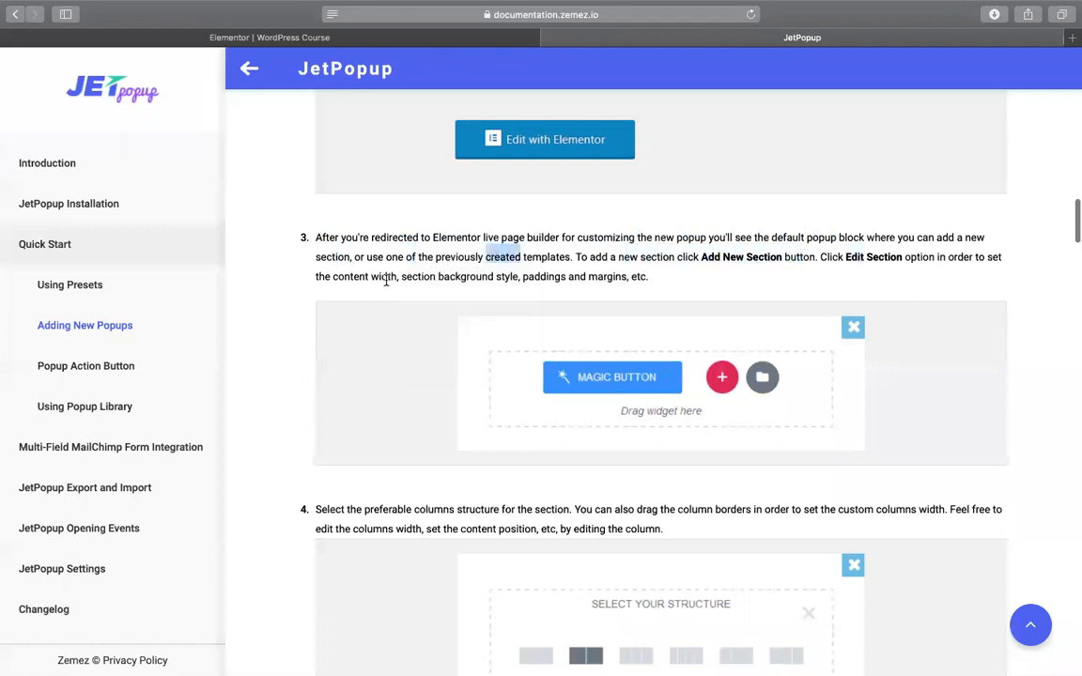
Read the end of step 3 and steps 4 to 6 of Adding New Popups, covering column structure, widgets and Yes/No functionality.
{"action": "left_click_drag", "start_coordinate": [433, 275], "coordinate": [648, 277]}
{"action": "scroll", "coordinate": [650, 275], "scroll_direction": "down", "scroll_amount": 2}
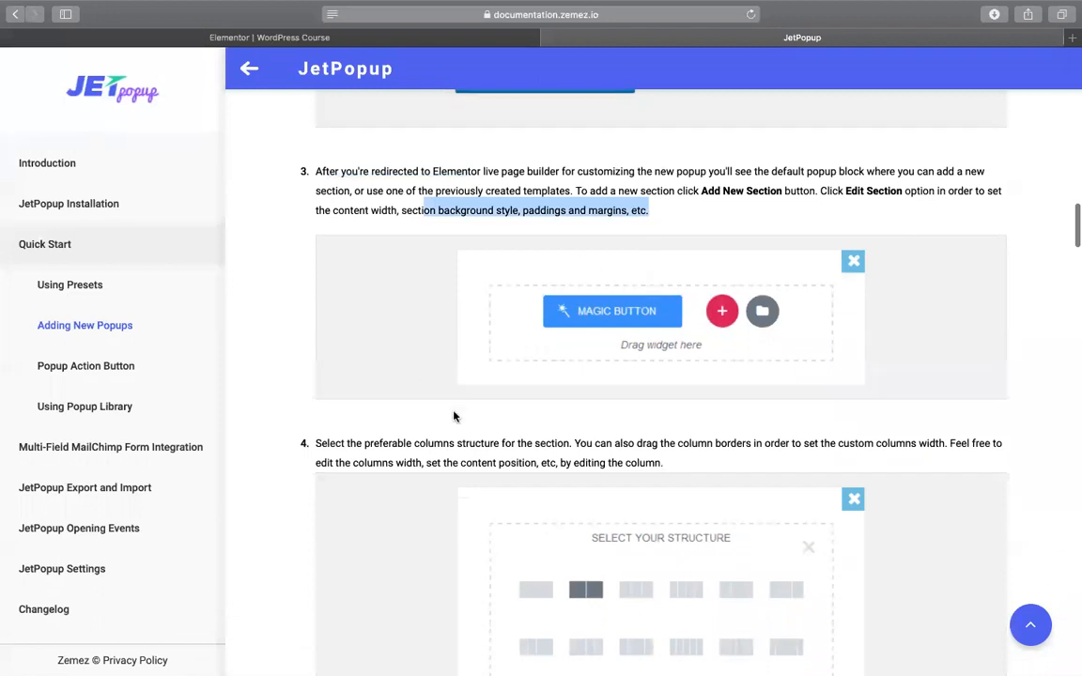
{"action": "scroll", "coordinate": [453, 414], "scroll_direction": "down", "scroll_amount": 2}
{"action": "scroll", "coordinate": [454, 416], "scroll_direction": "down", "scroll_amount": 3}
{"action": "scroll", "coordinate": [683, 410], "scroll_direction": "down", "scroll_amount": 5}
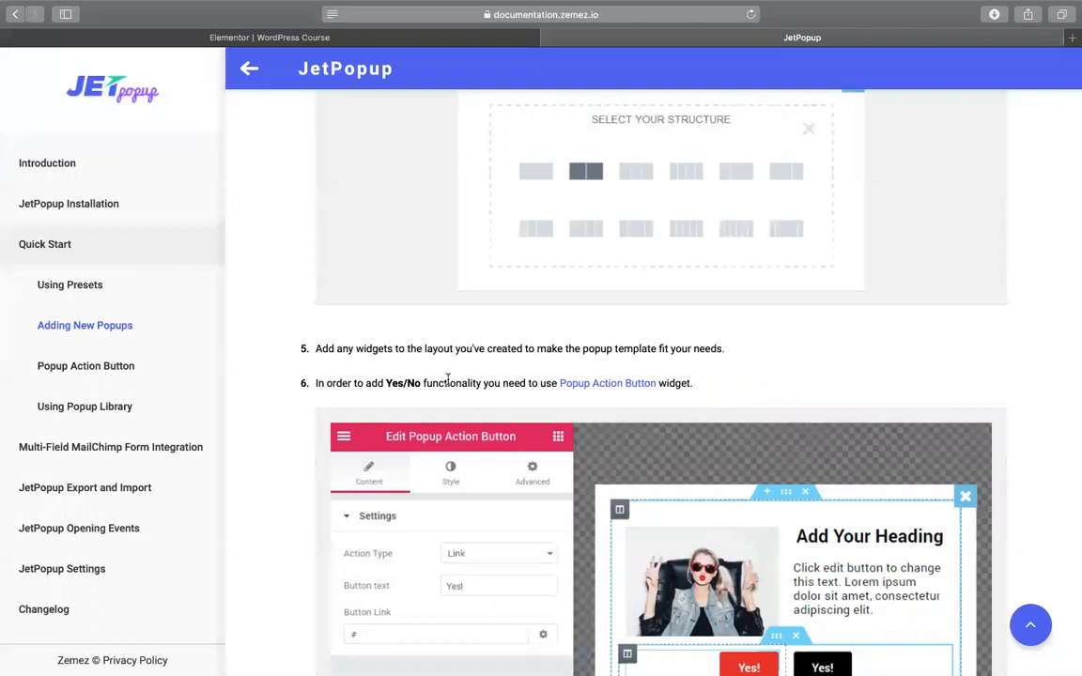
{"action": "scroll", "coordinate": [490, 399], "scroll_direction": "down", "scroll_amount": 1}
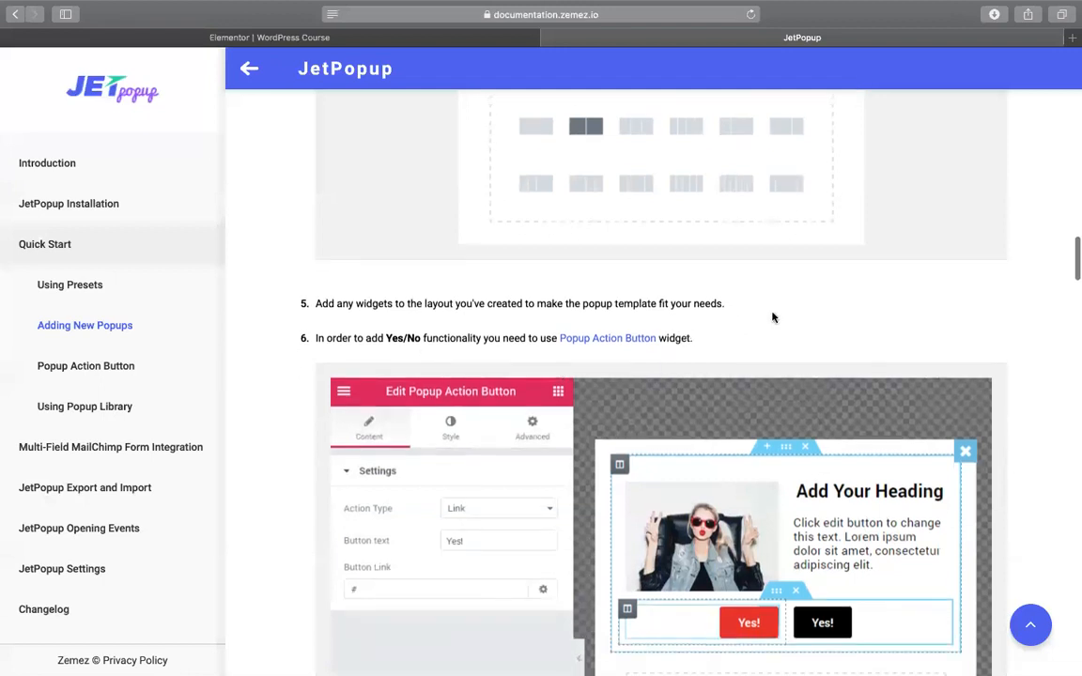
{"action": "right_click", "coordinate": [345, 303]}
{"action": "left_click", "coordinate": [632, 306]}
{"action": "scroll", "coordinate": [657, 263], "scroll_direction": "down", "scroll_amount": 1}
{"action": "double_click", "coordinate": [324, 256]}
{"action": "scroll", "coordinate": [546, 241], "scroll_direction": "down", "scroll_amount": 2}
{"action": "double_click", "coordinate": [357, 194]}
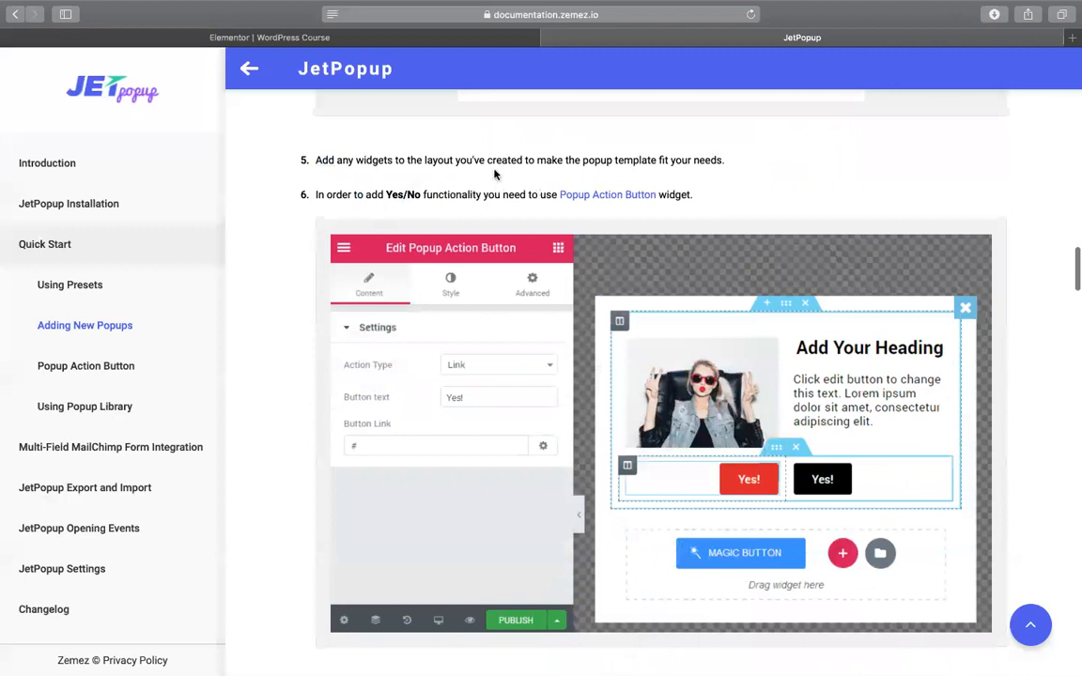
Open the linked Popup Action Button documentation in a new tab, view it briefly and return to the popup in Elementor.
{"action": "right_click", "coordinate": [601, 199]}
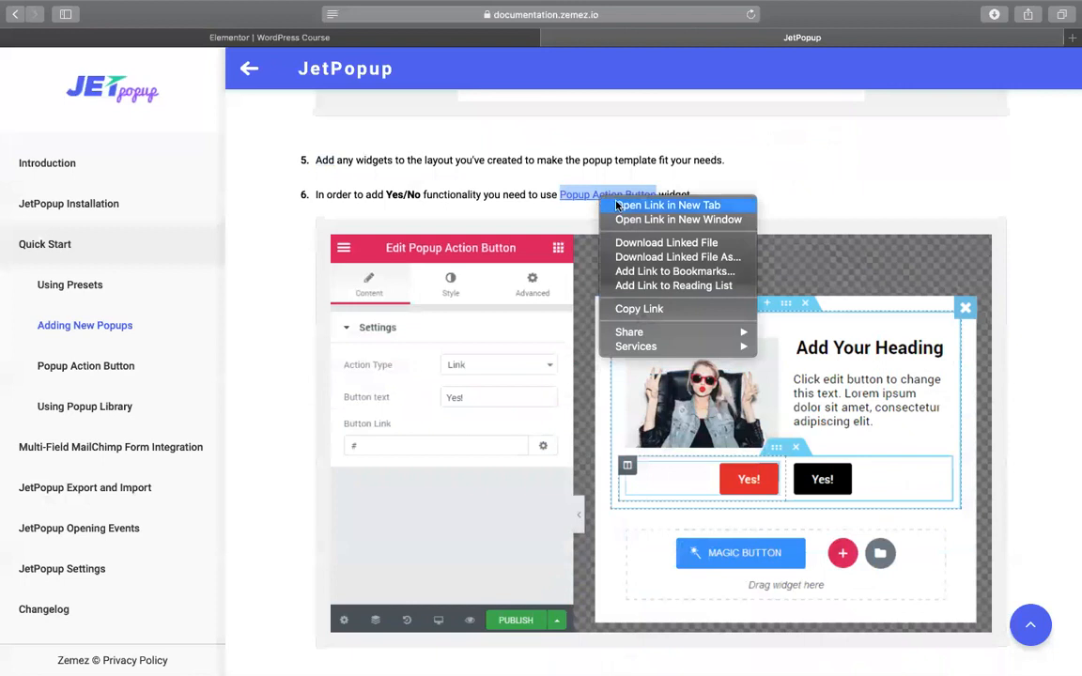
{"action": "left_click", "coordinate": [619, 206]}
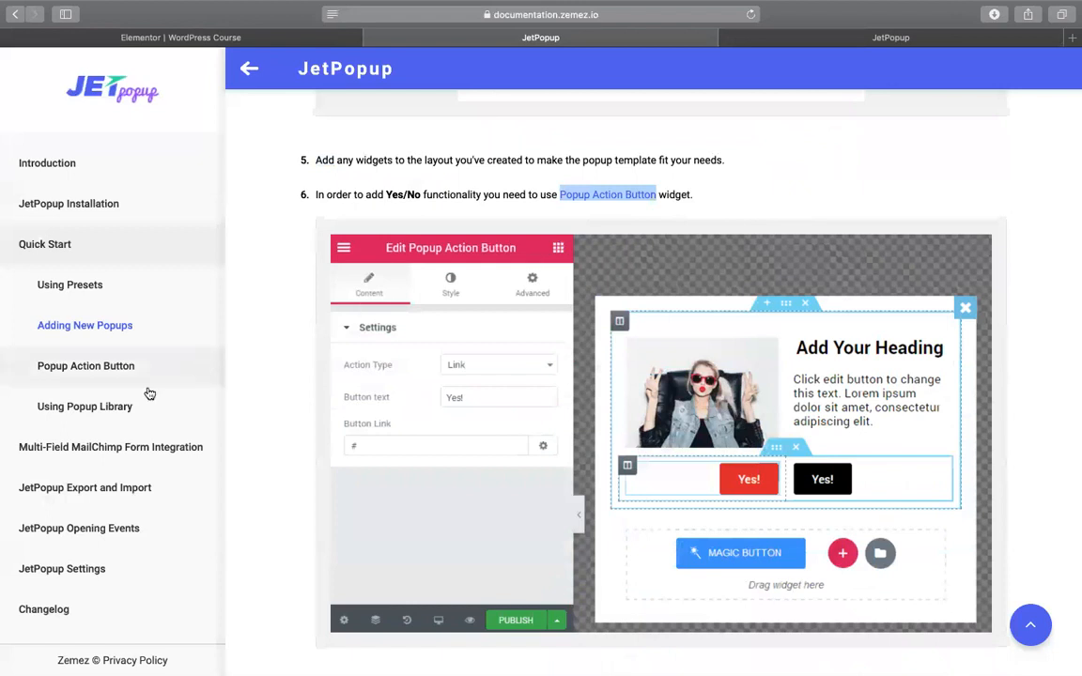
{"action": "key", "text": "ctrl+Tab"}
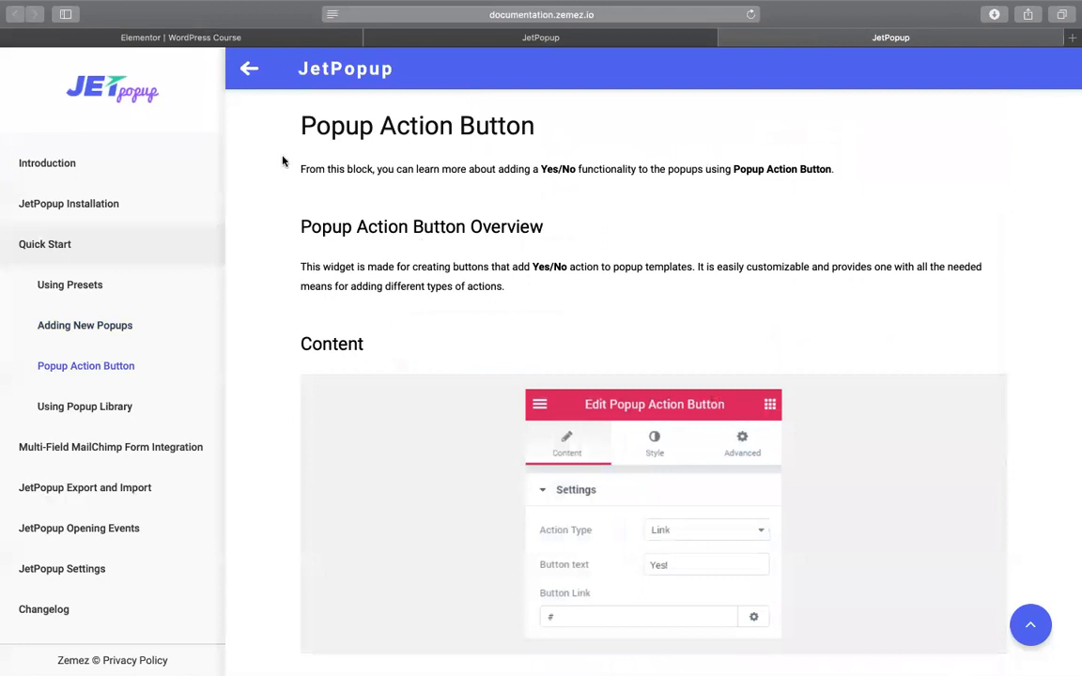
{"action": "left_click", "coordinate": [522, 40]}
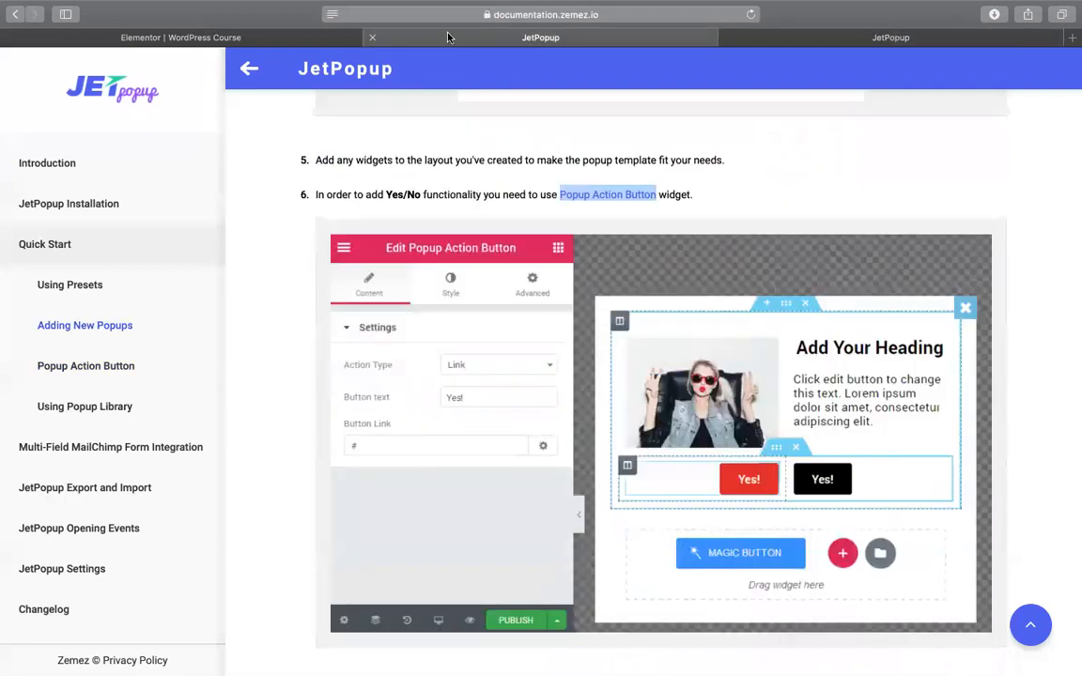
{"action": "left_click", "coordinate": [202, 40]}
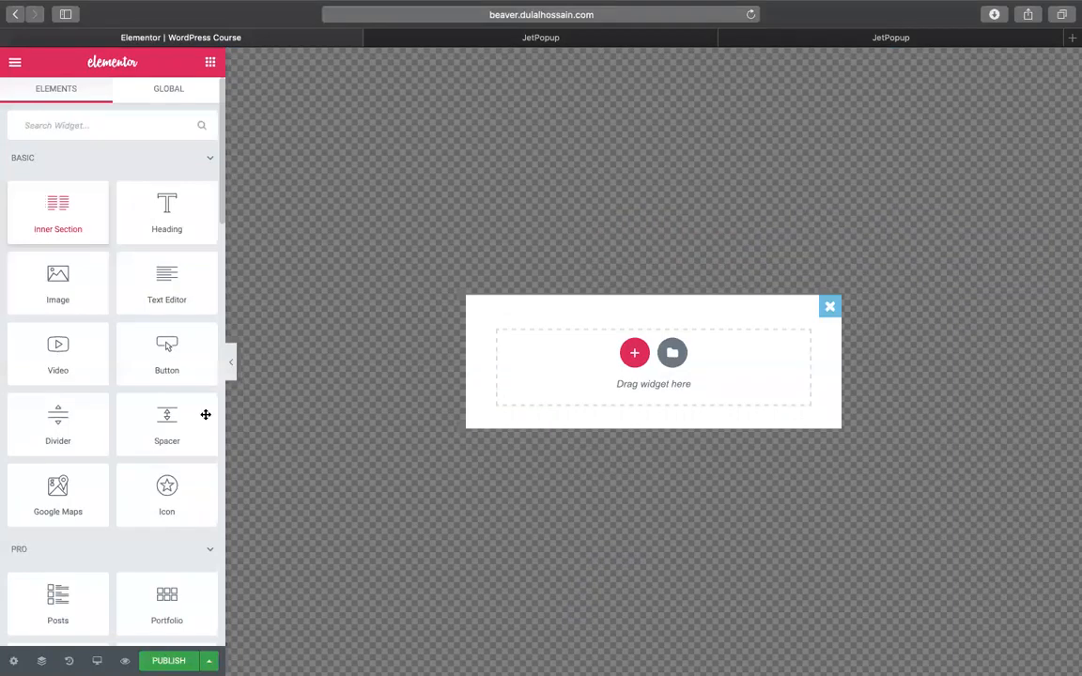
{"action": "scroll", "coordinate": [147, 490], "scroll_direction": "down", "scroll_amount": 3}
{"action": "scroll", "coordinate": [58, 270], "scroll_direction": "up", "scroll_amount": 3}
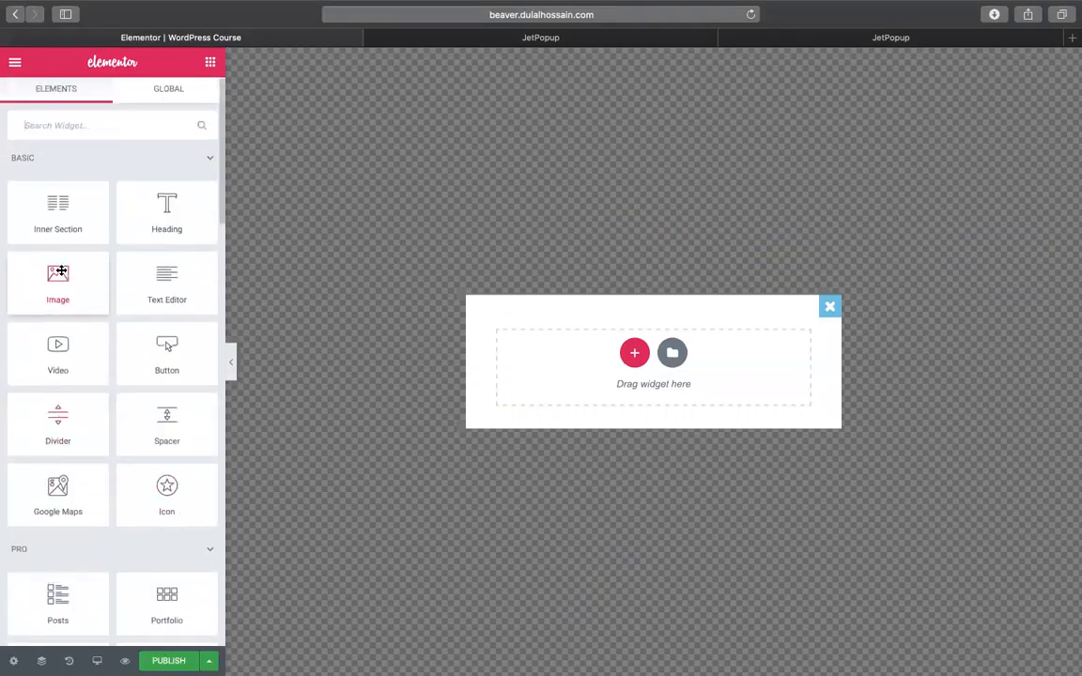
{"action": "right_click", "coordinate": [95, 123]}
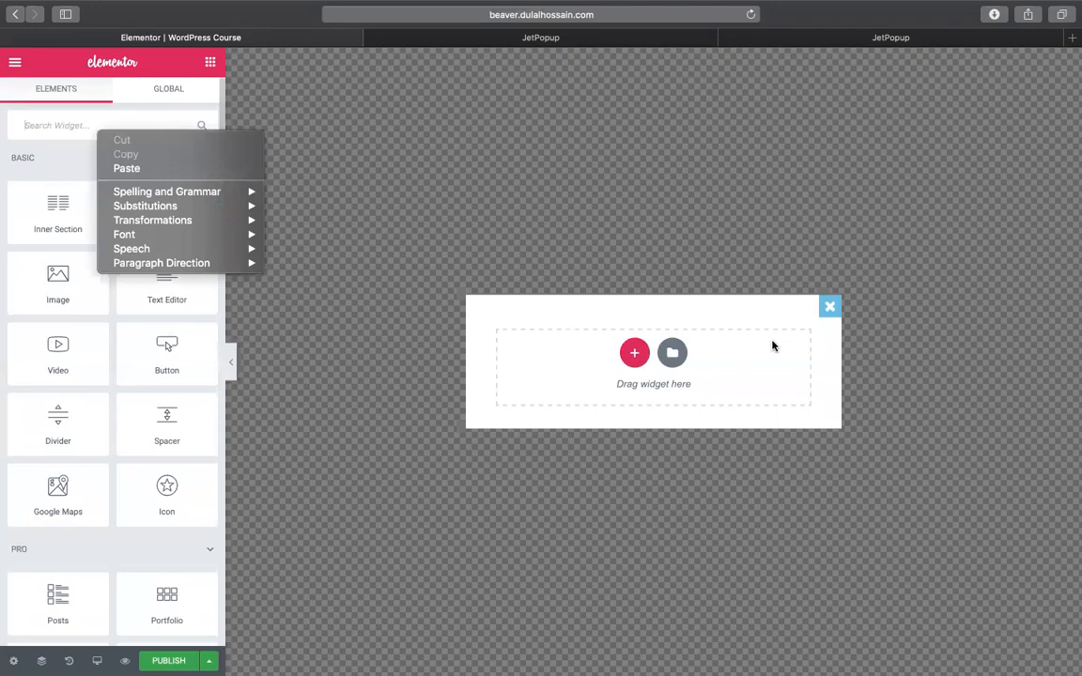
{"action": "left_click", "coordinate": [698, 314]}
{"action": "left_click", "coordinate": [672, 355]}
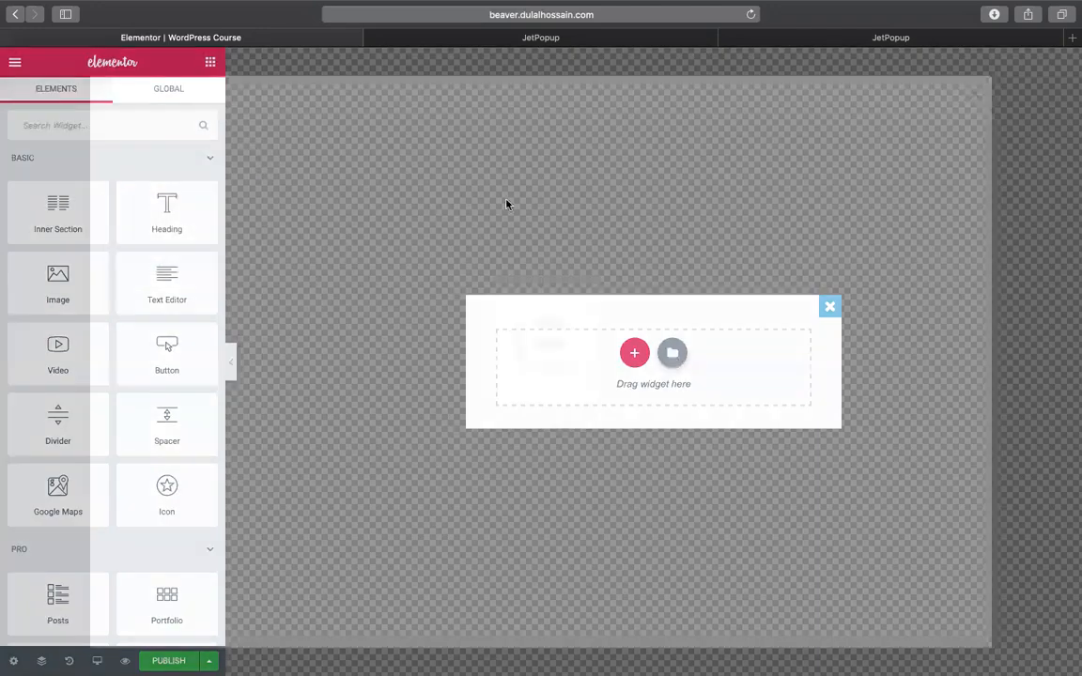
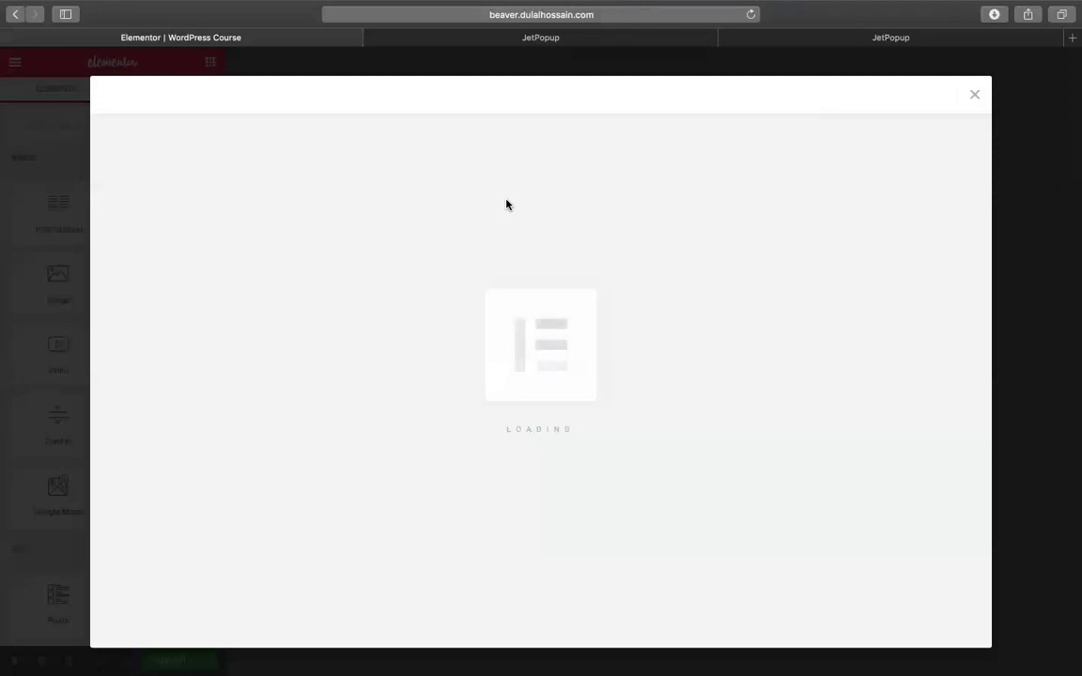
{"action": "left_click", "coordinate": [975, 98]}
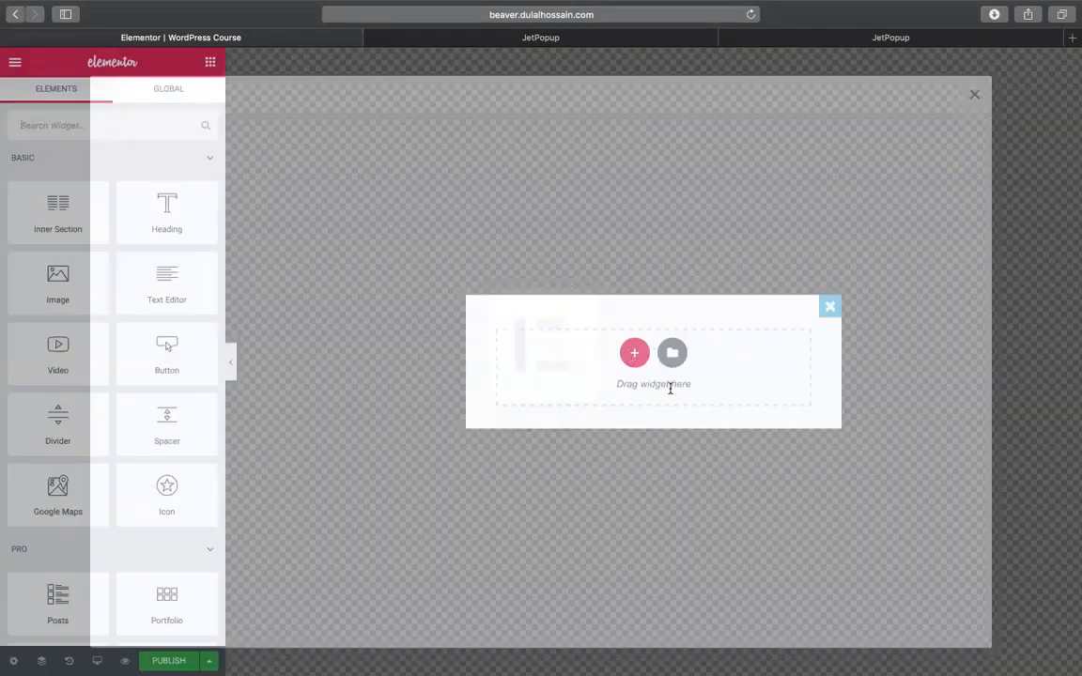
Add a single-column section to the empty popup and place a Heading widget in it.
{"action": "left_click", "coordinate": [635, 355]}
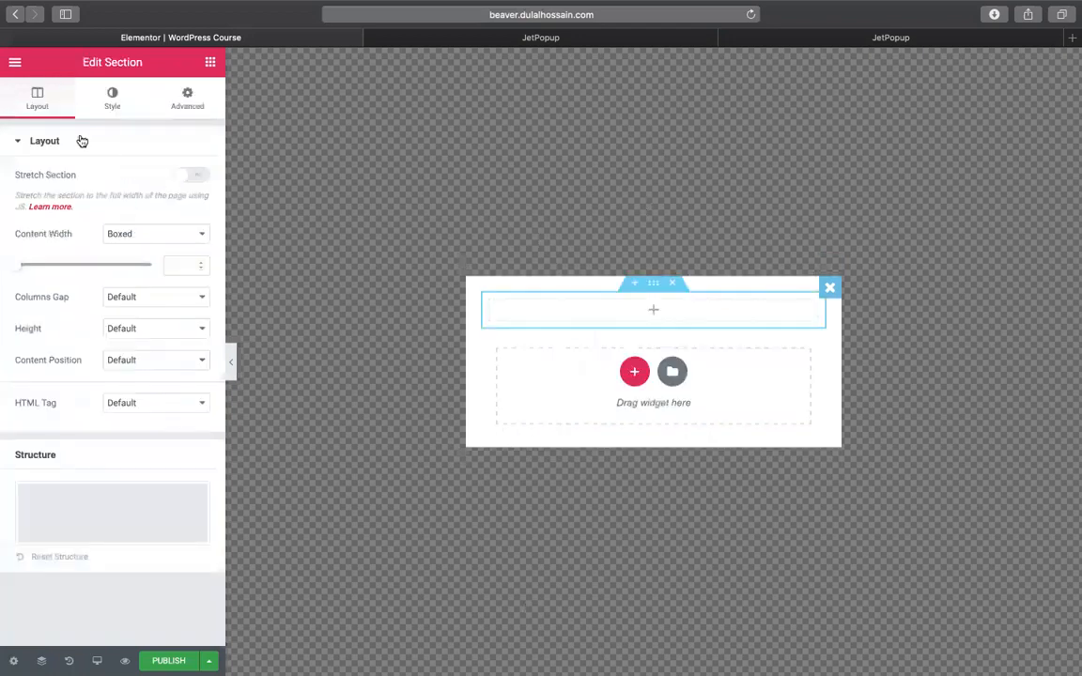
{"action": "left_click", "coordinate": [210, 62]}
{"action": "left_click_drag", "start_coordinate": [140, 212], "coordinate": [663, 320]}
Enter "1000+ Students!" as the heading title and try to insert "CMBD" in front of it.
{"action": "triple_click", "coordinate": [170, 211]}
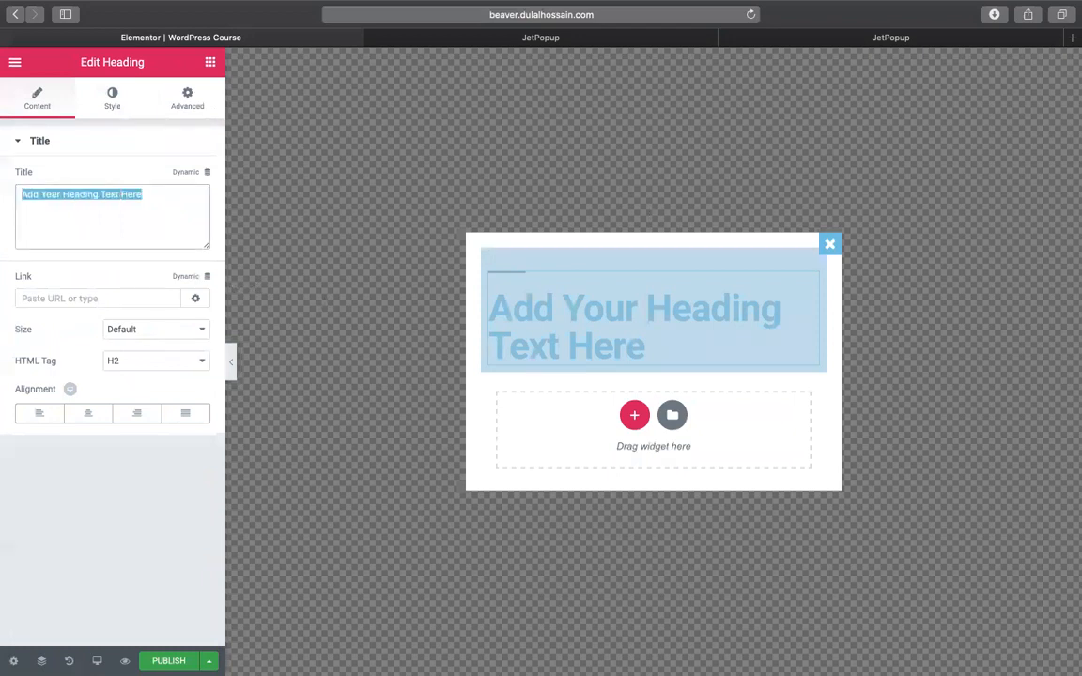
{"action": "type", "text": "1000+ St"}
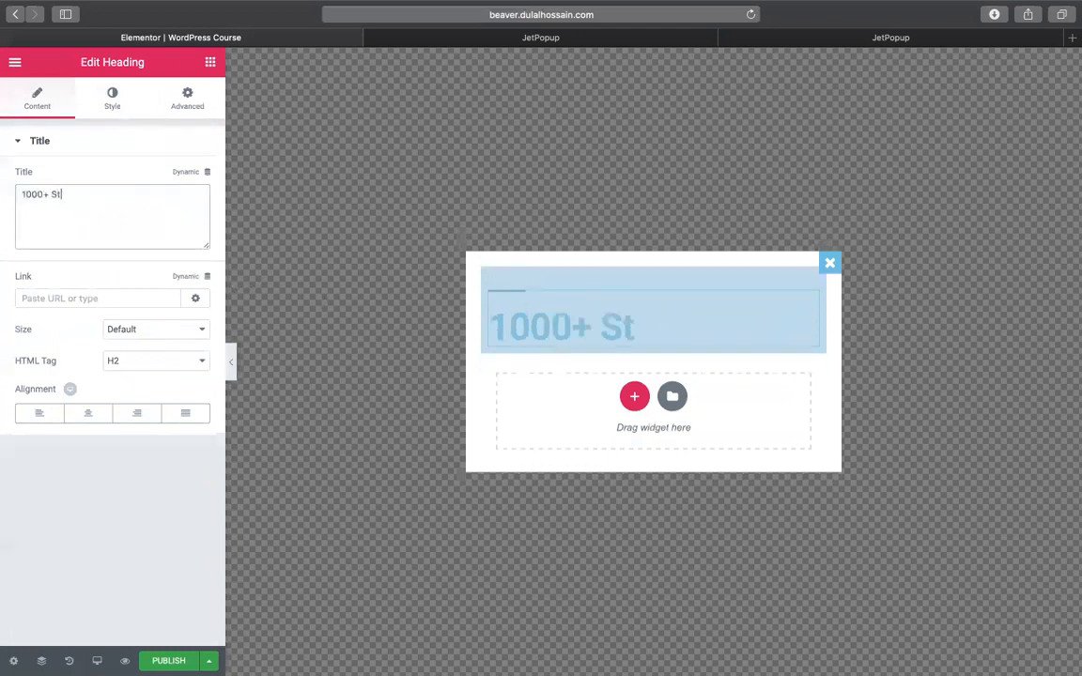
{"action": "type", "text": "udents!"}
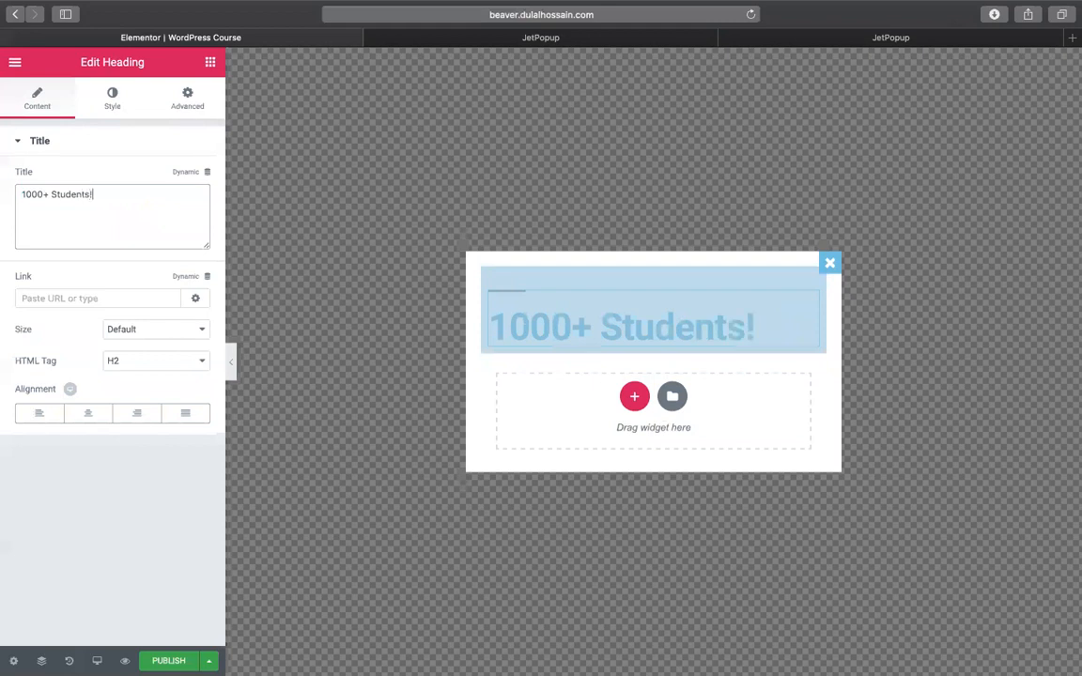
{"action": "left_click", "coordinate": [23, 193]}
{"action": "type", "text": "CMBD"}
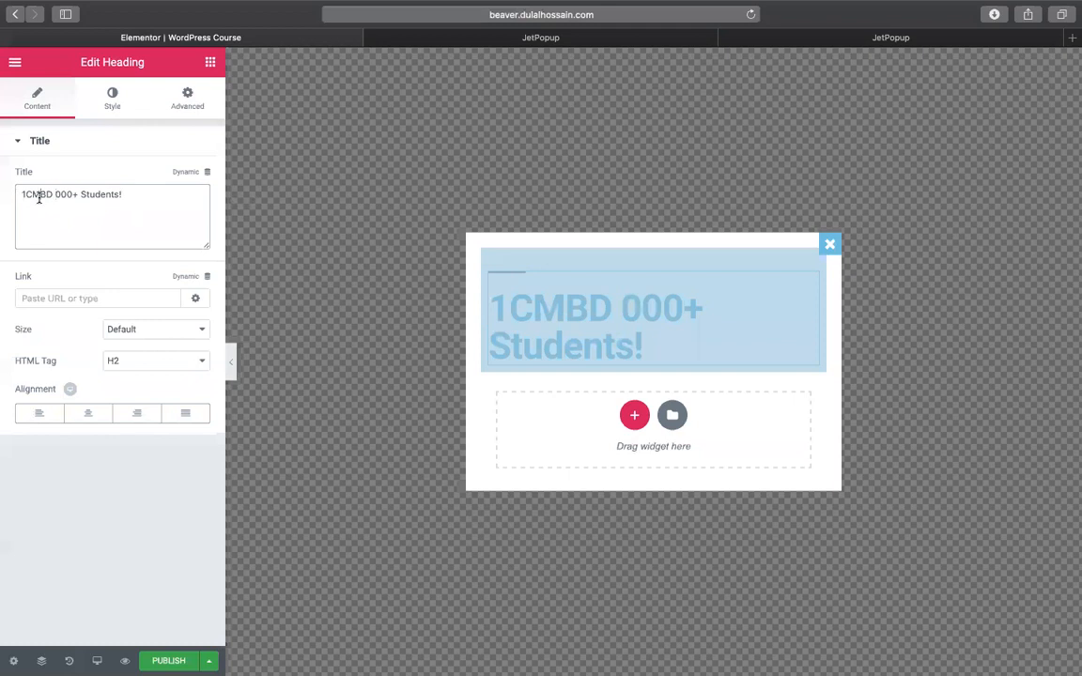
Replace the whole heading title with "1000+ Students" and center-align the heading.
{"action": "key", "text": "super+a"}
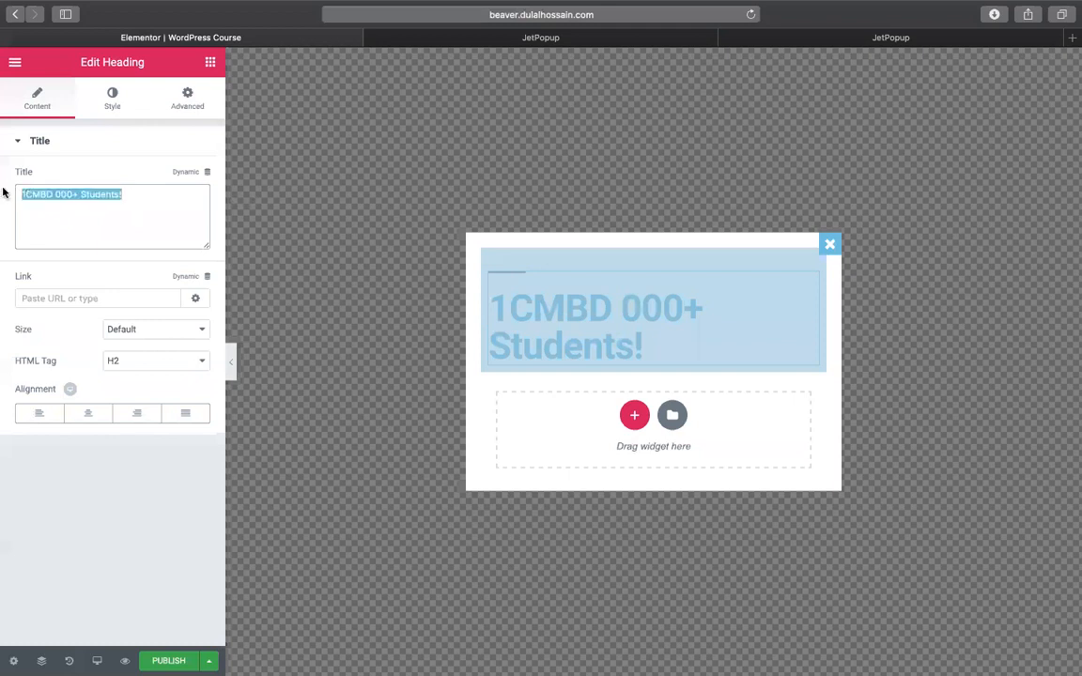
{"action": "type", "text": "1000"}
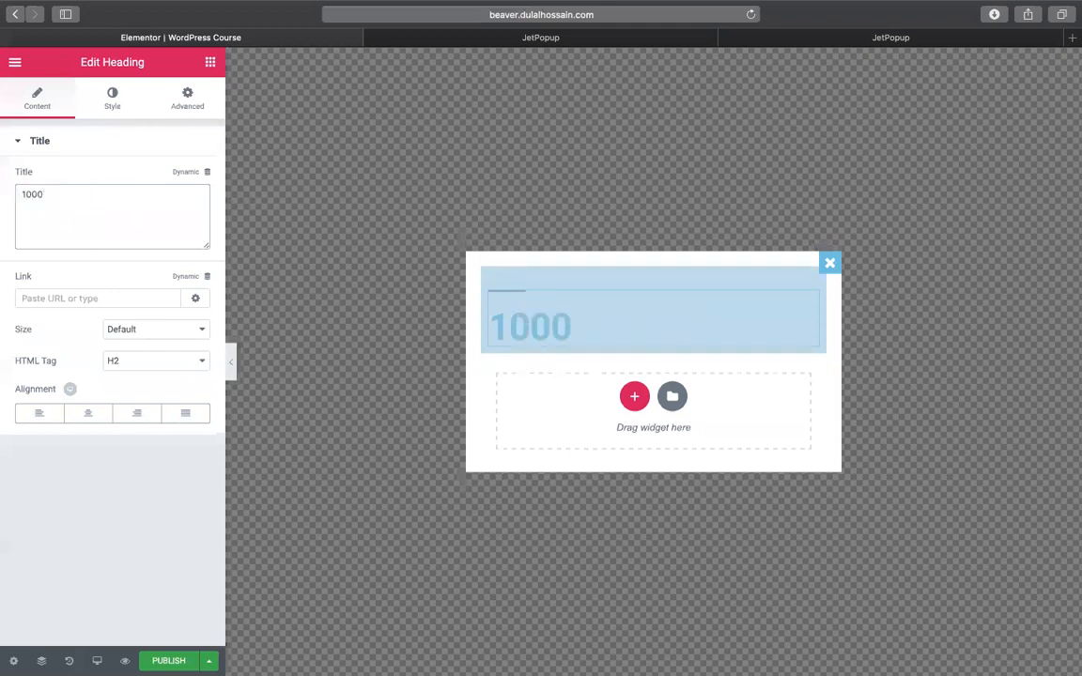
{"action": "type", "text": "+ Stu"}
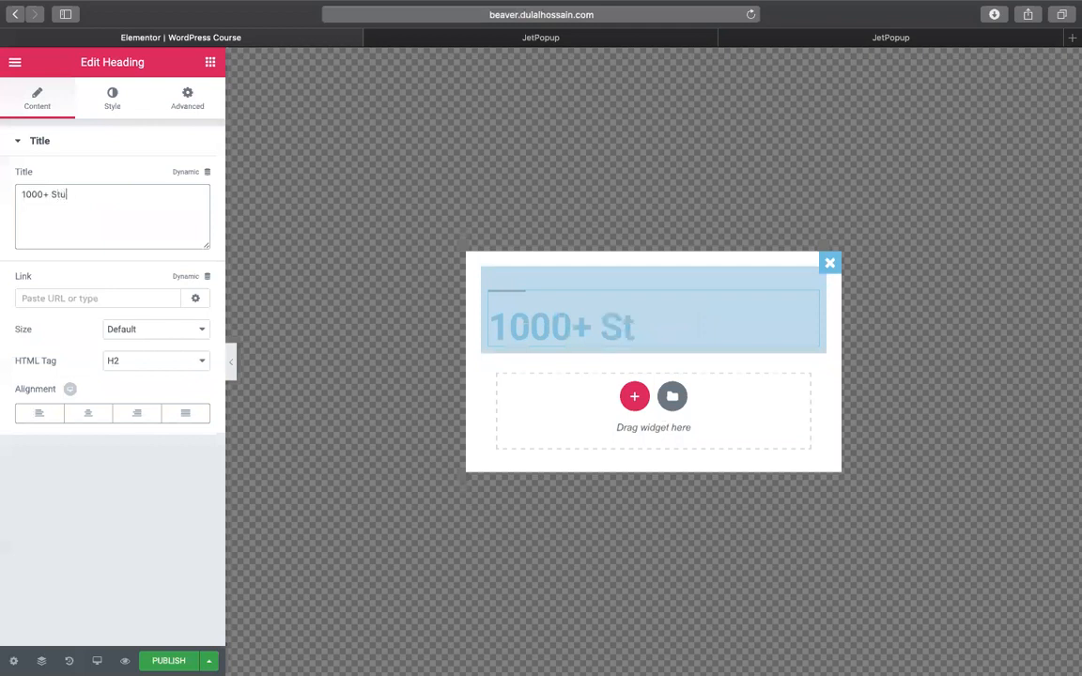
{"action": "type", "text": "dents"}
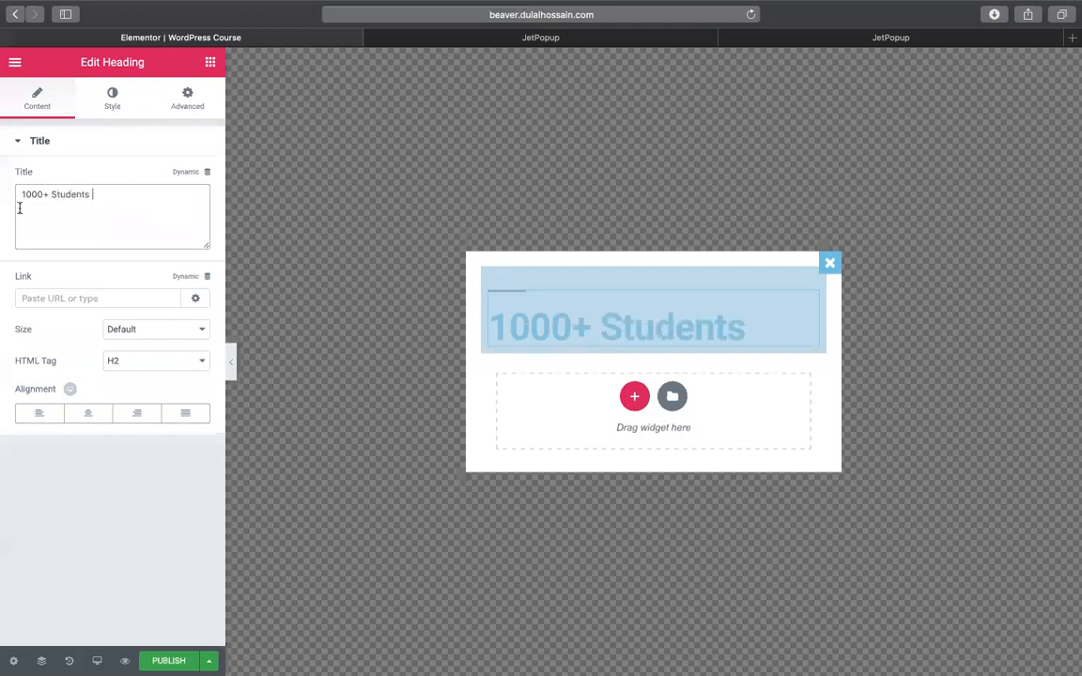
{"action": "triple_click", "coordinate": [172, 197]}
{"action": "left_click", "coordinate": [88, 414]}
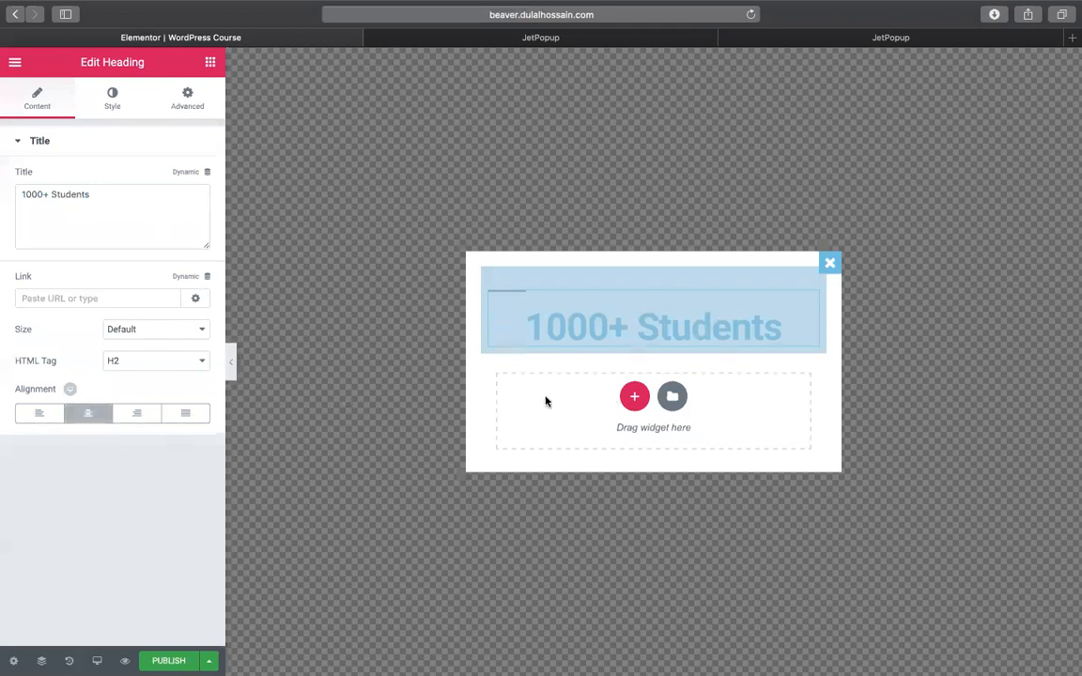
Place an Image widget in a new single-column section below the heading and open the file upload for its image.
{"action": "left_click", "coordinate": [634, 395]}
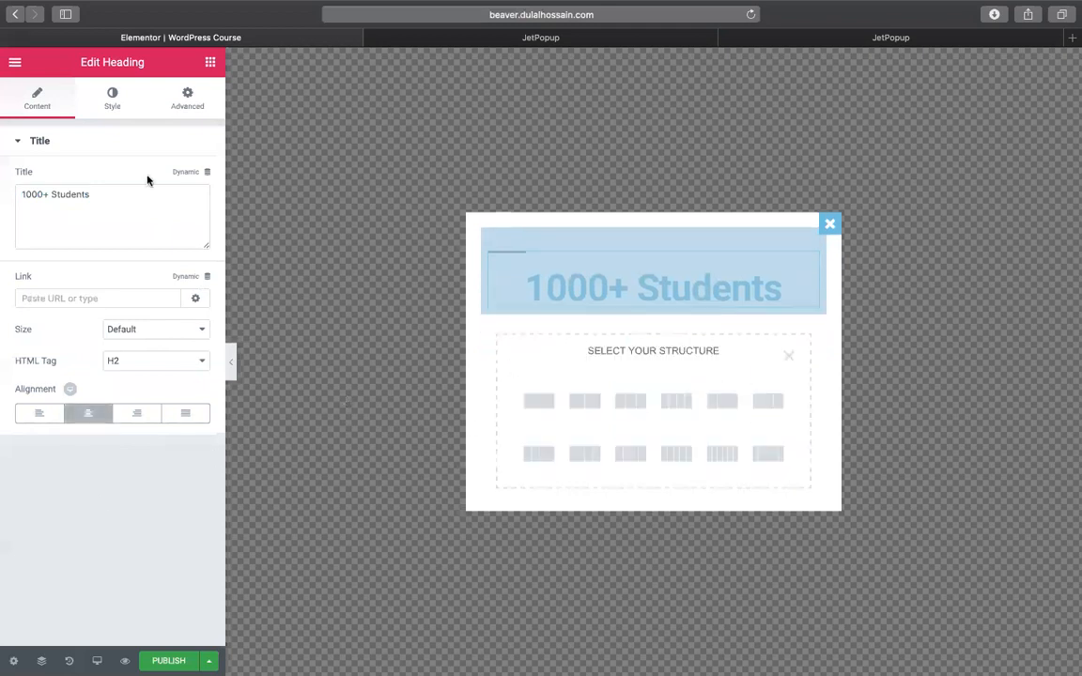
{"action": "left_click", "coordinate": [542, 401]}
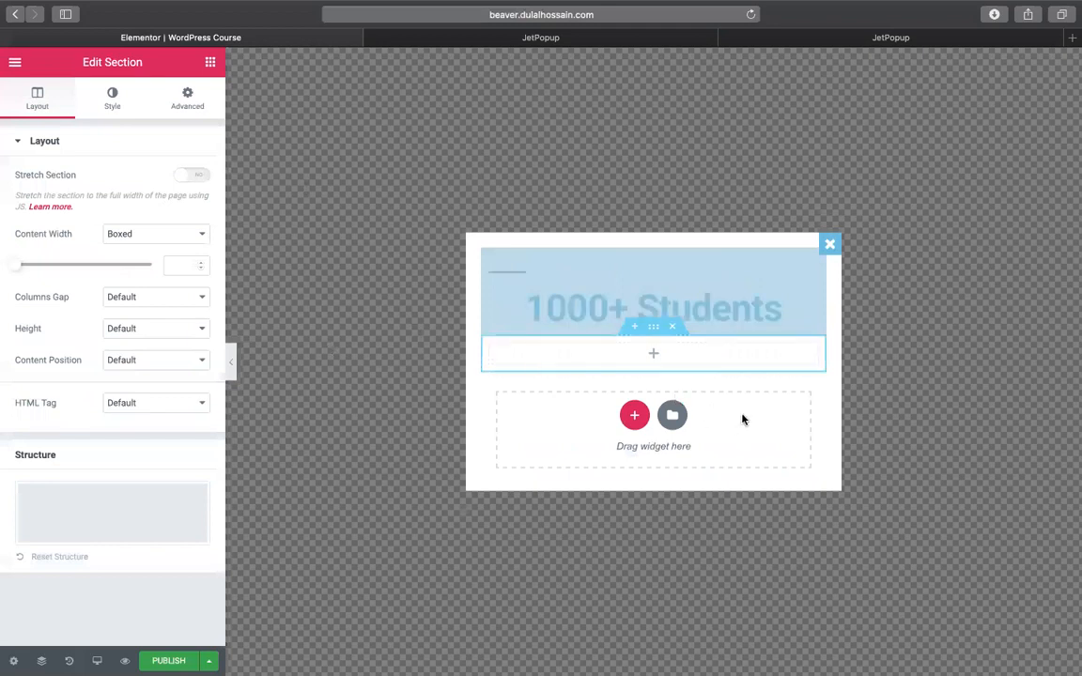
{"action": "left_click", "coordinate": [208, 63]}
{"action": "left_click_drag", "start_coordinate": [56, 288], "coordinate": [682, 359]}
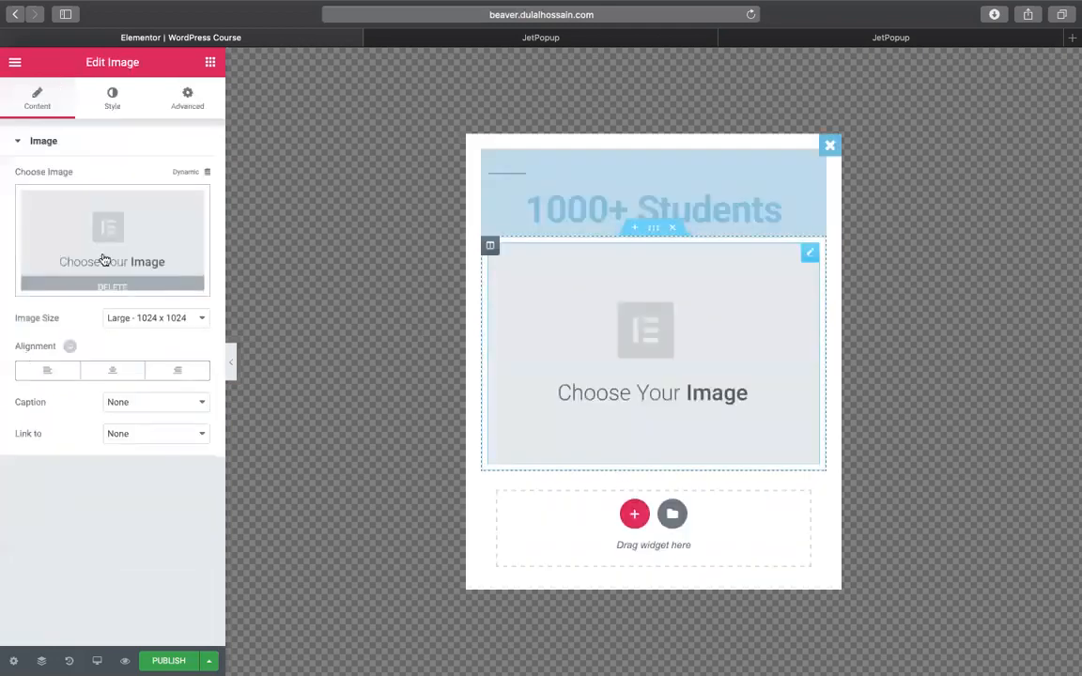
{"action": "left_click", "coordinate": [138, 254]}
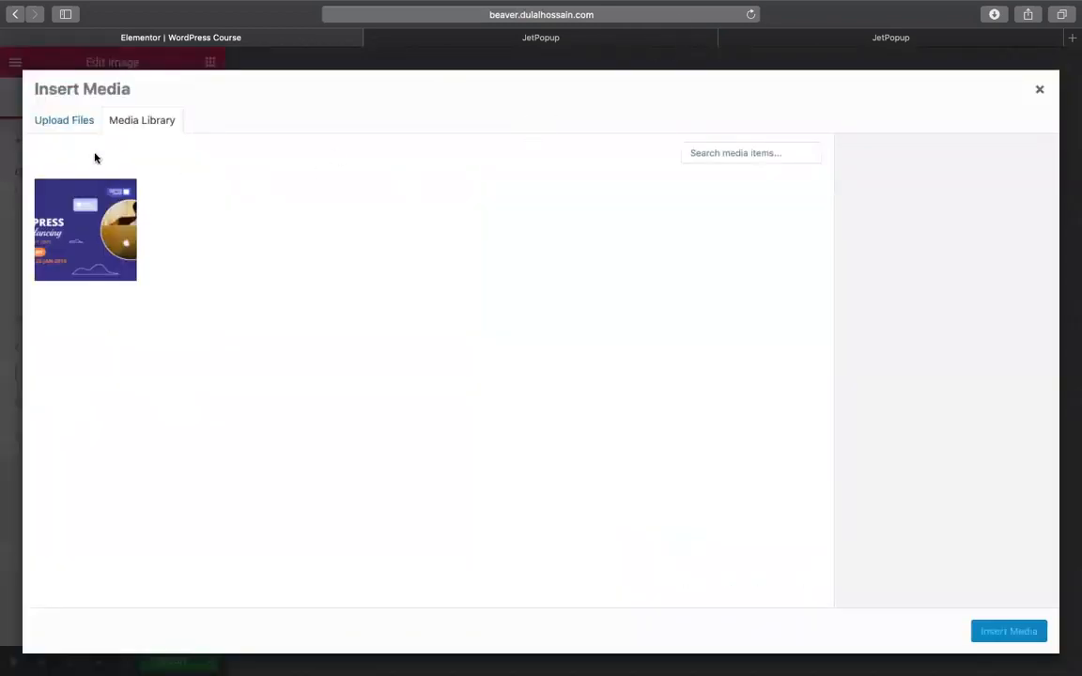
{"action": "left_click", "coordinate": [55, 125]}
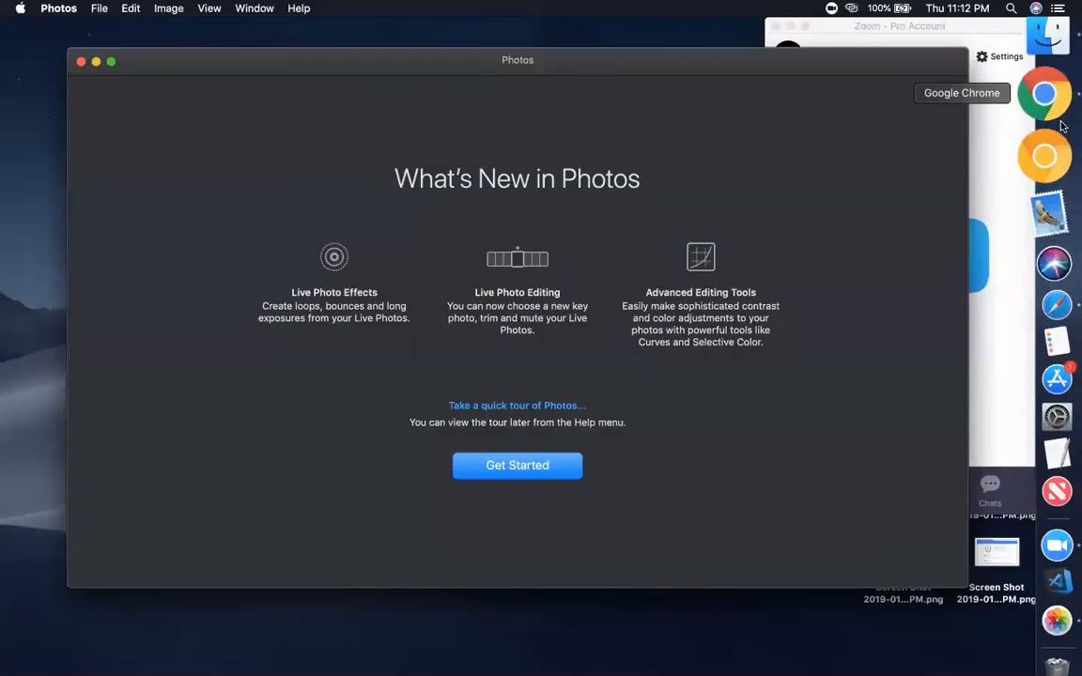
Switch to Google Chrome and capture a screenshot of just the JetPopup logo above the documentation's navigation list.
{"action": "left_click", "coordinate": [1061, 124]}
{"action": "key", "text": "super+shift+4"}
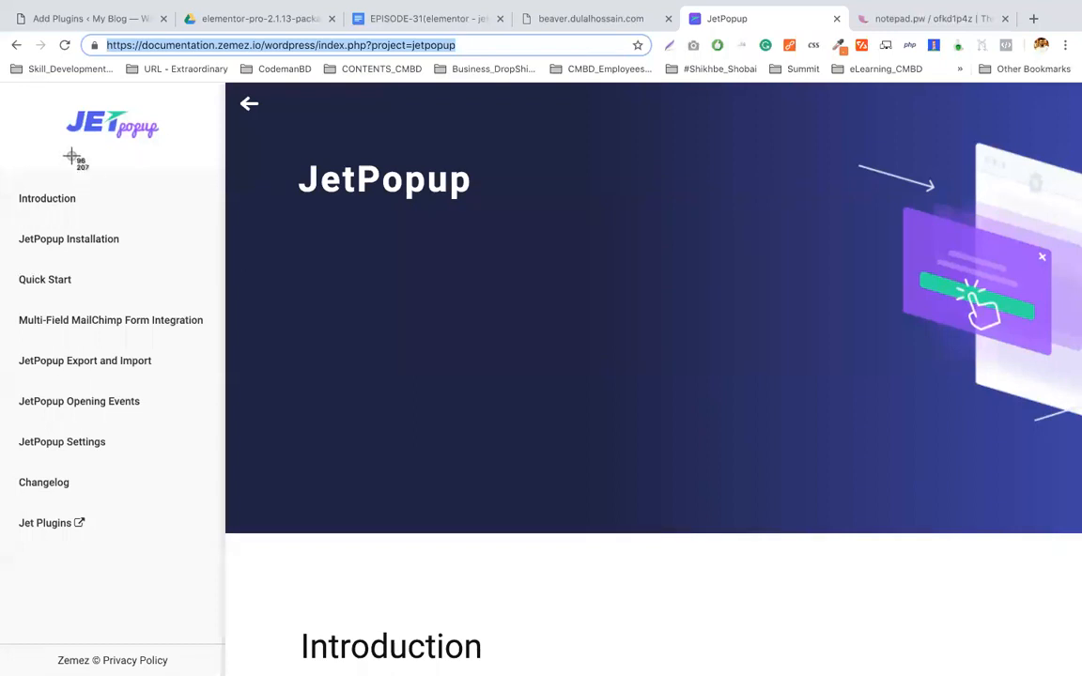
{"action": "left_click_drag", "start_coordinate": [34, 91], "coordinate": [191, 166]}
{"action": "key", "text": "super+Tab"}
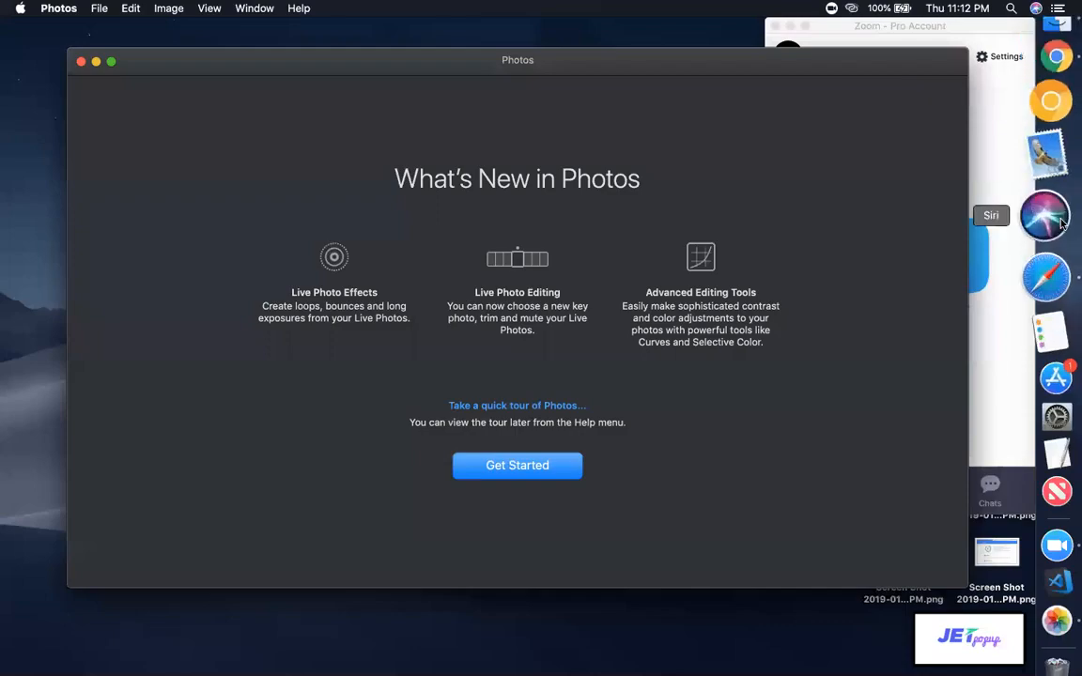
Switch back to Safari, upload the JetPopup logo screenshot from the Desktop folder and insert it into the Image widget.
{"action": "left_click", "coordinate": [1056, 255]}
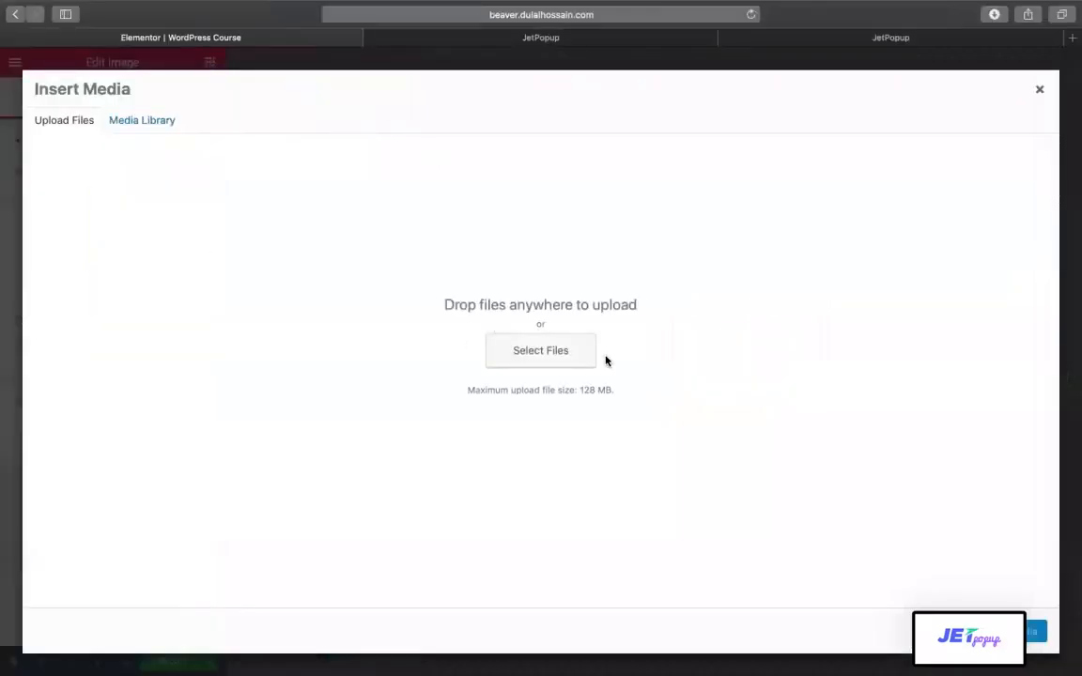
{"action": "left_click", "coordinate": [545, 362]}
{"action": "left_click", "coordinate": [282, 149]}
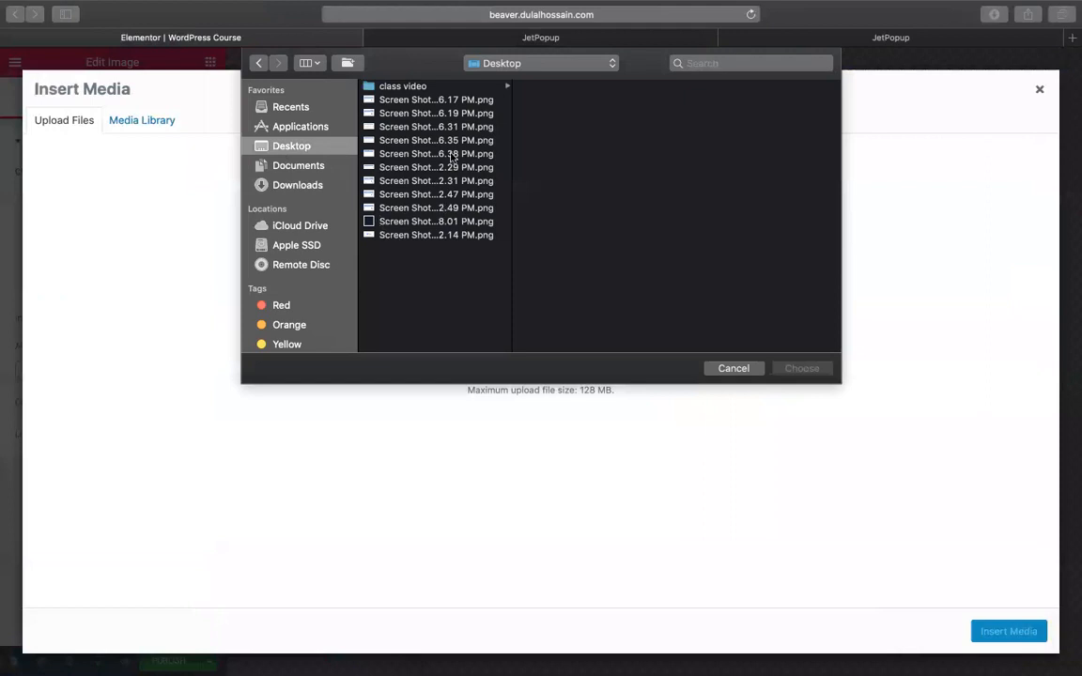
{"action": "left_click", "coordinate": [417, 193]}
{"action": "left_click", "coordinate": [382, 223]}
{"action": "left_click", "coordinate": [387, 237]}
{"action": "double_click", "coordinate": [387, 236]}
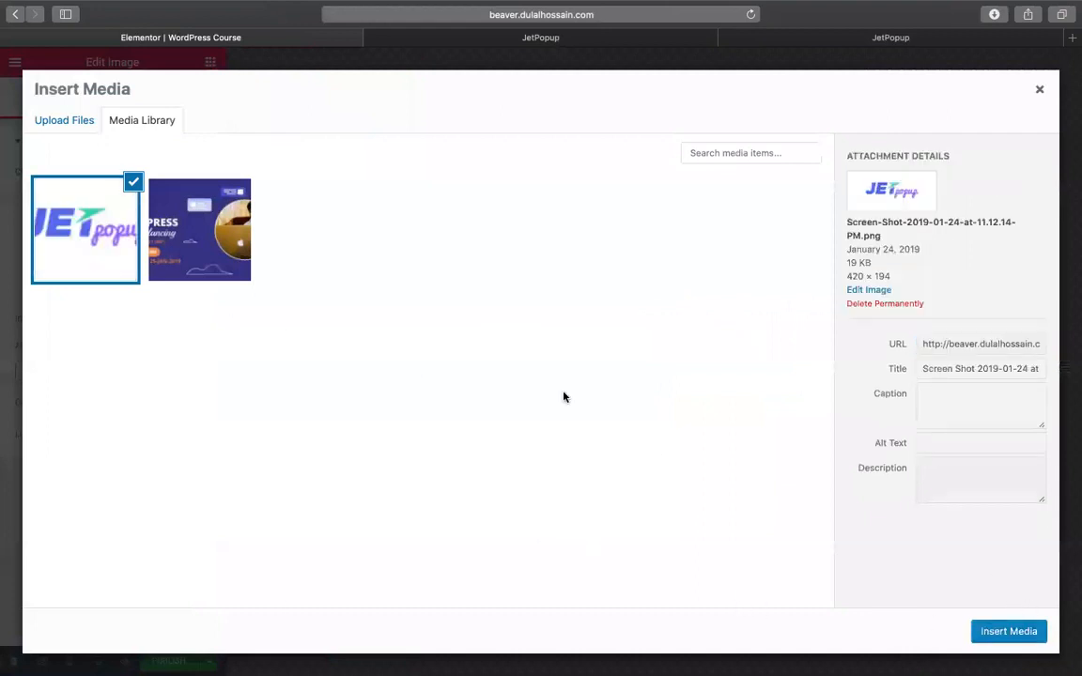
{"action": "left_click", "coordinate": [1009, 632]}
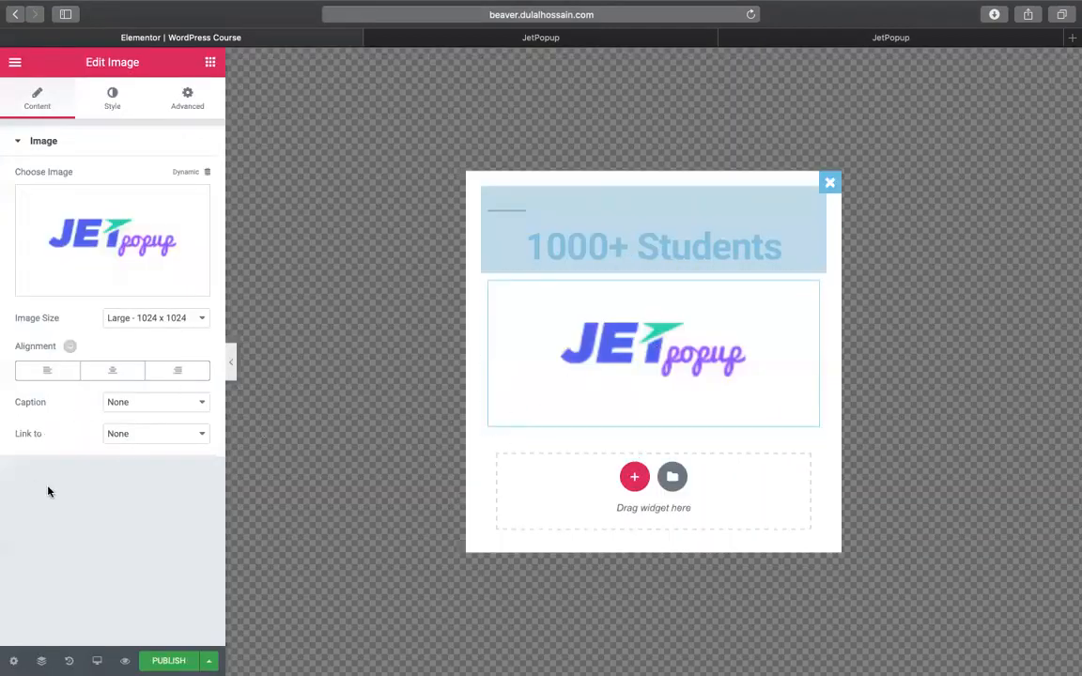
Add a new single-column section below the JetPopup logo image in the popup.
{"action": "left_click", "coordinate": [148, 406]}
{"action": "left_click", "coordinate": [132, 407]}
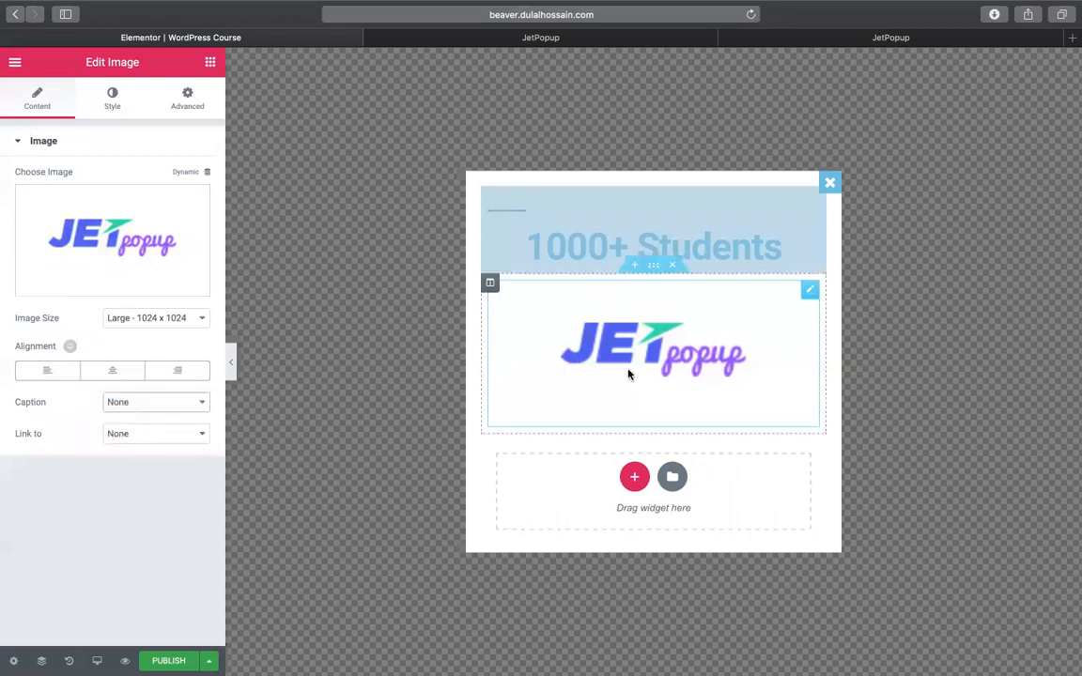
{"action": "left_click", "coordinate": [634, 476]}
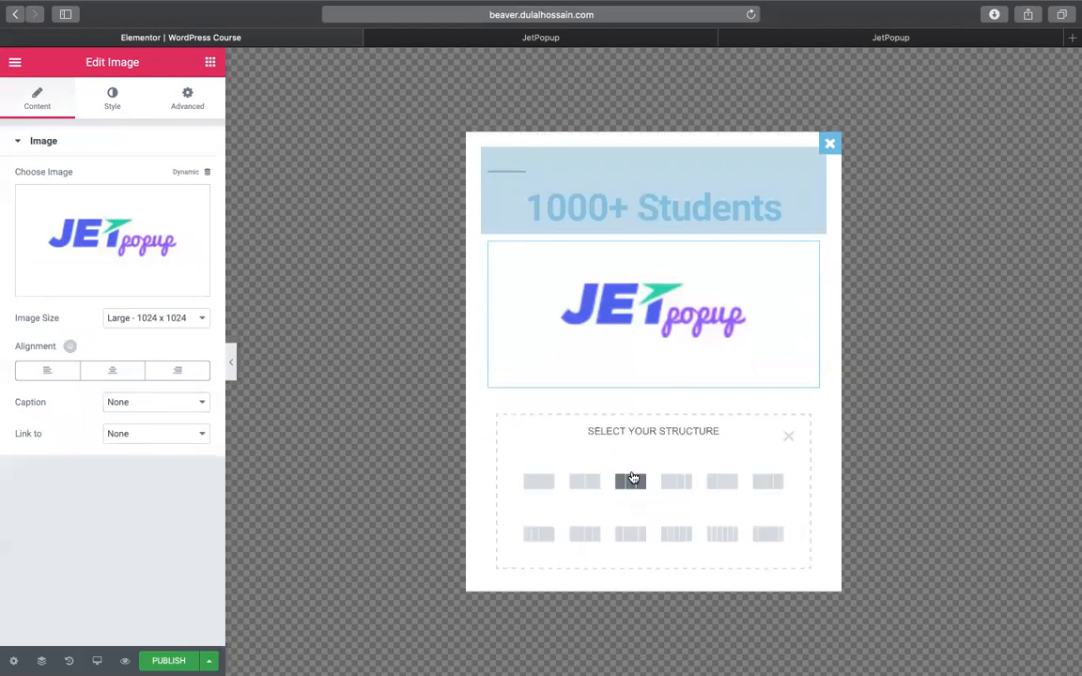
{"action": "left_click", "coordinate": [540, 485]}
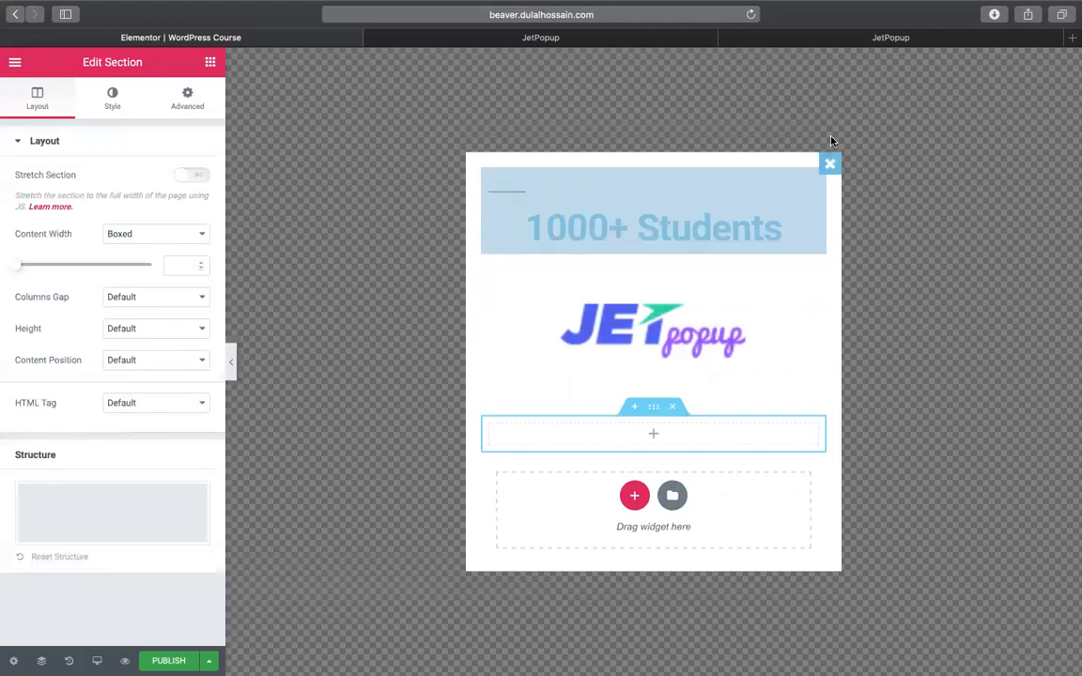
Review steps 4 to 7 of Adding New Popups in the JetPopup documentation, covering column structure, widgets and Yes/No functionality.
{"action": "left_click", "coordinate": [901, 38]}
{"action": "scroll", "coordinate": [550, 241], "scroll_direction": "up", "scroll_amount": 1}
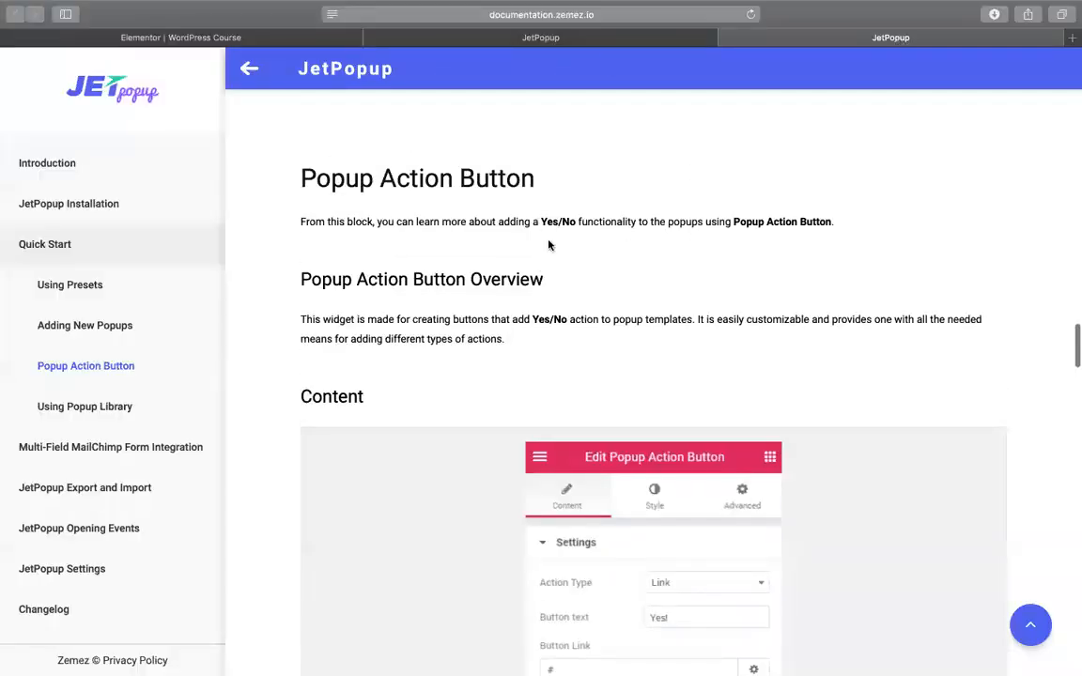
{"action": "scroll", "coordinate": [404, 239], "scroll_direction": "up", "scroll_amount": 5}
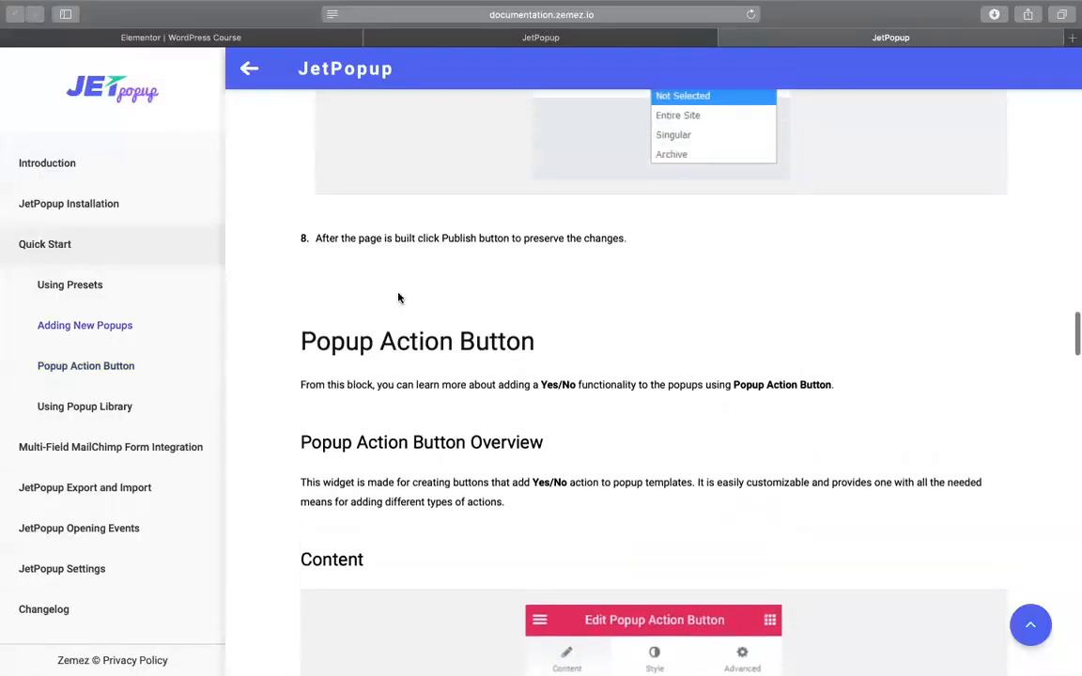
{"action": "scroll", "coordinate": [618, 268], "scroll_direction": "up", "scroll_amount": 5}
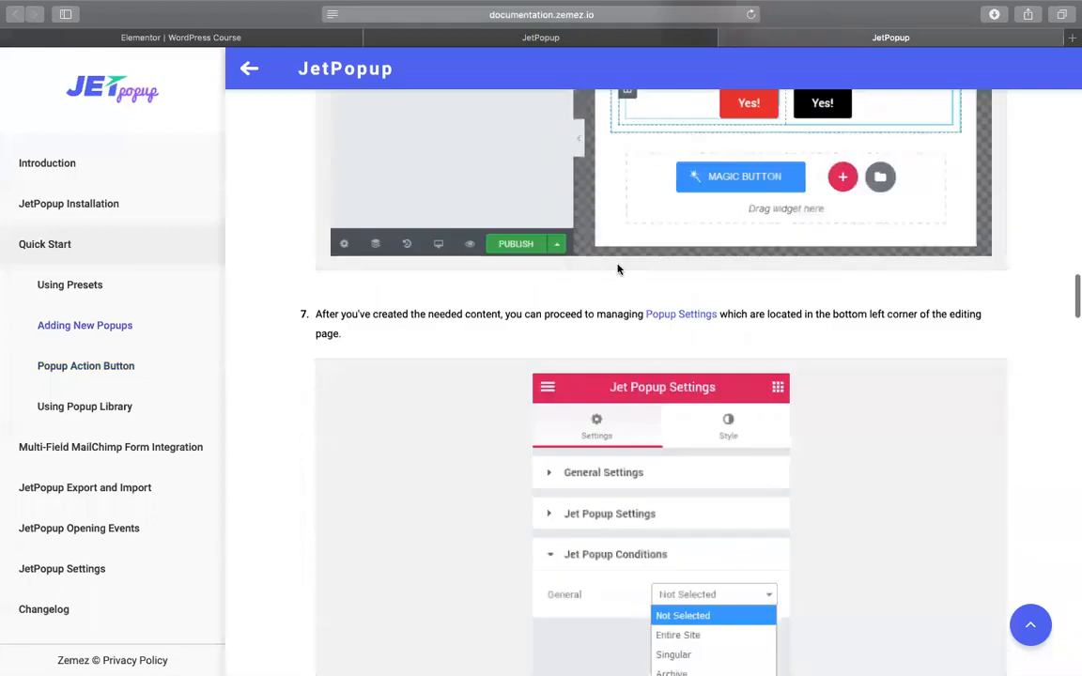
{"action": "scroll", "coordinate": [468, 276], "scroll_direction": "up", "scroll_amount": 2}
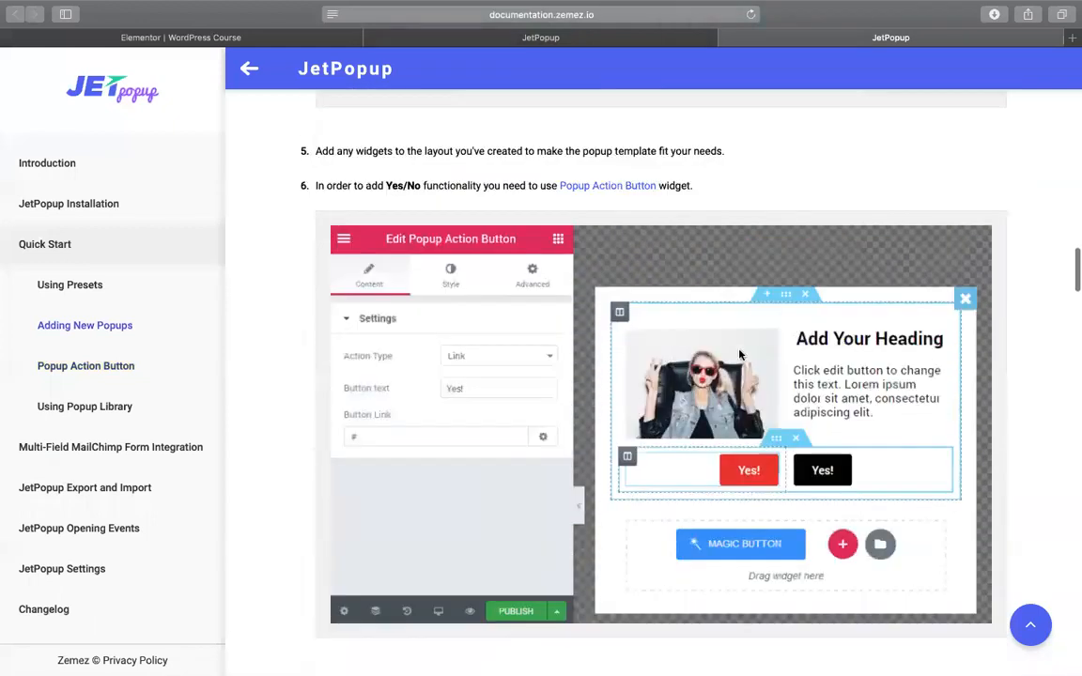
{"action": "scroll", "coordinate": [679, 382], "scroll_direction": "down", "scroll_amount": 1}
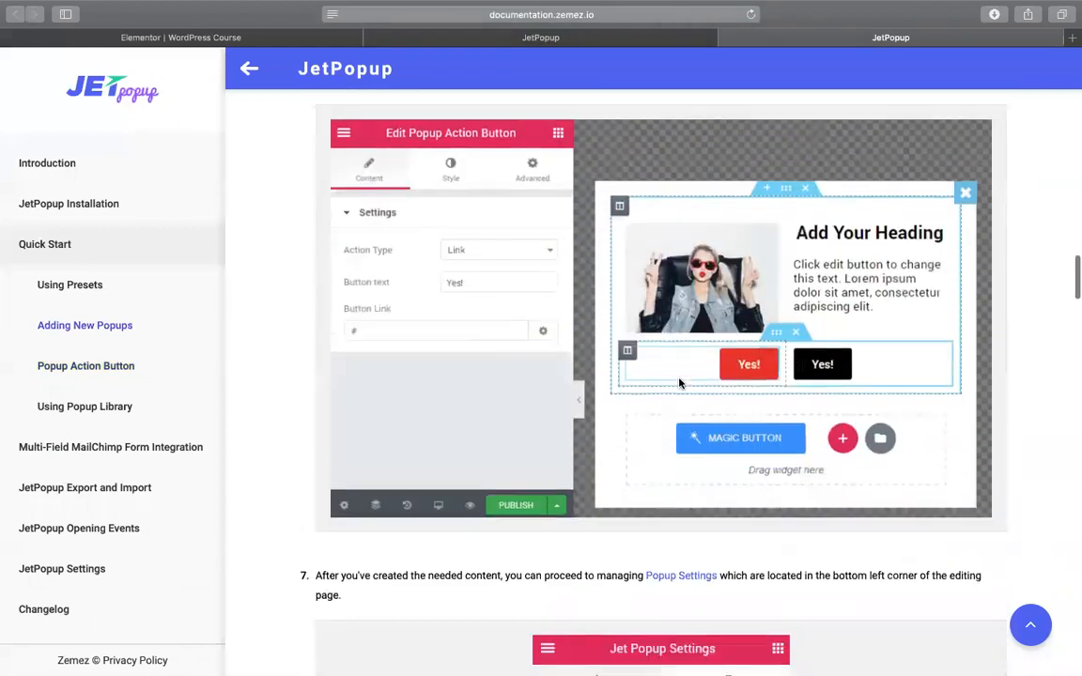
{"action": "scroll", "coordinate": [469, 300], "scroll_direction": "down", "scroll_amount": 2}
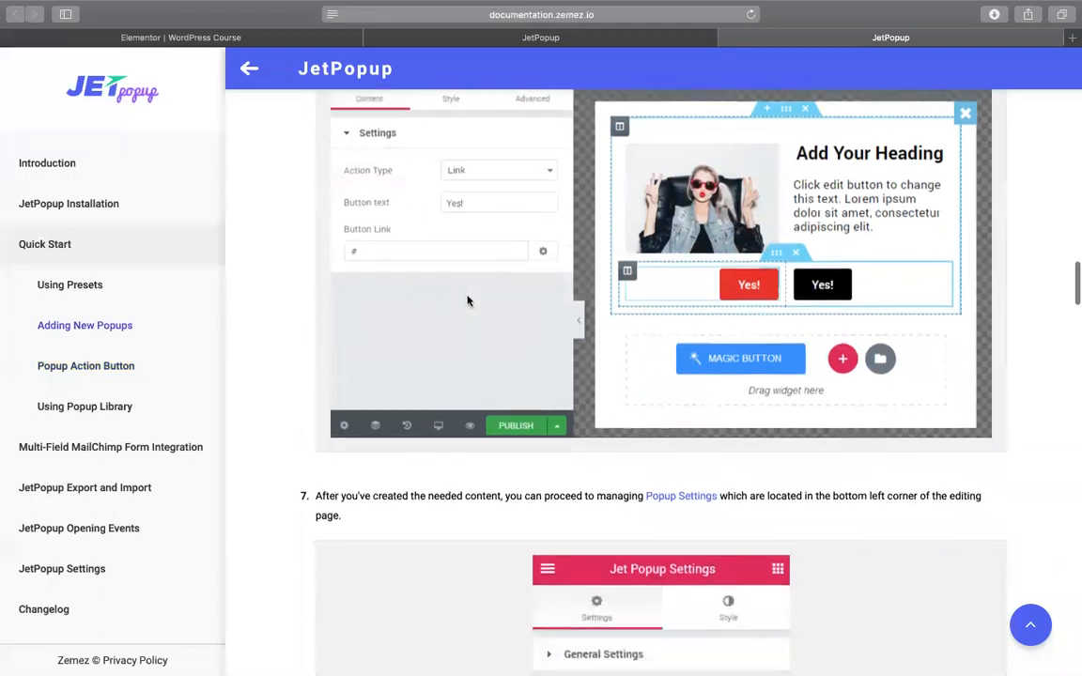
{"action": "scroll", "coordinate": [408, 320], "scroll_direction": "up", "scroll_amount": 8}
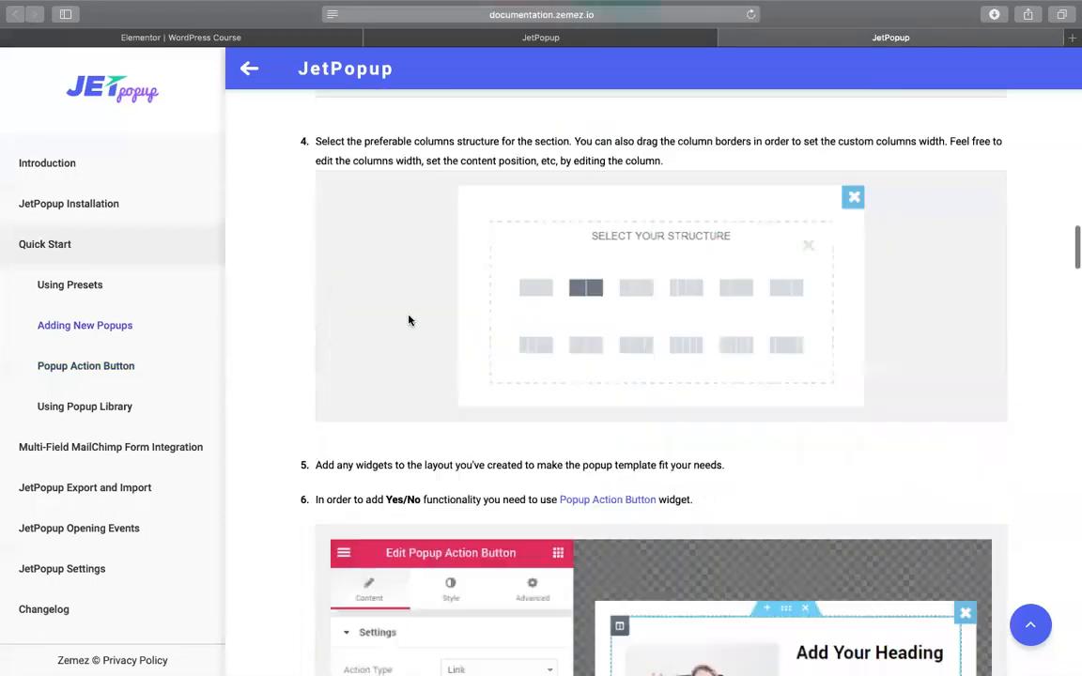
{"action": "scroll", "coordinate": [461, 375], "scroll_direction": "down", "scroll_amount": 2}
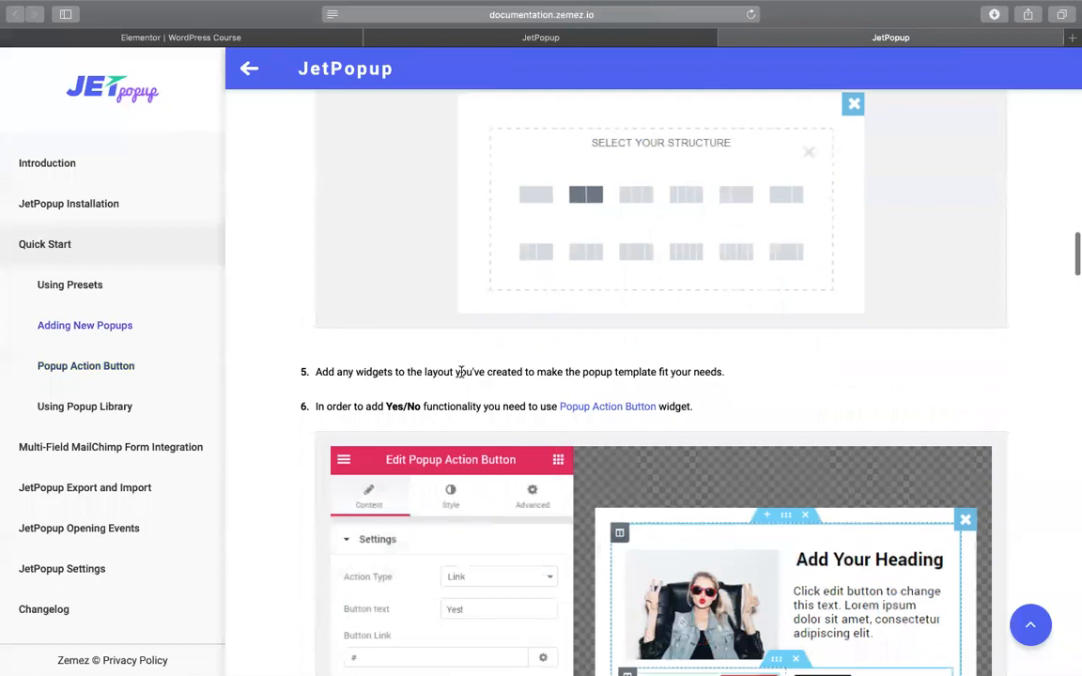
{"action": "scroll", "coordinate": [342, 381], "scroll_direction": "down", "scroll_amount": 1}
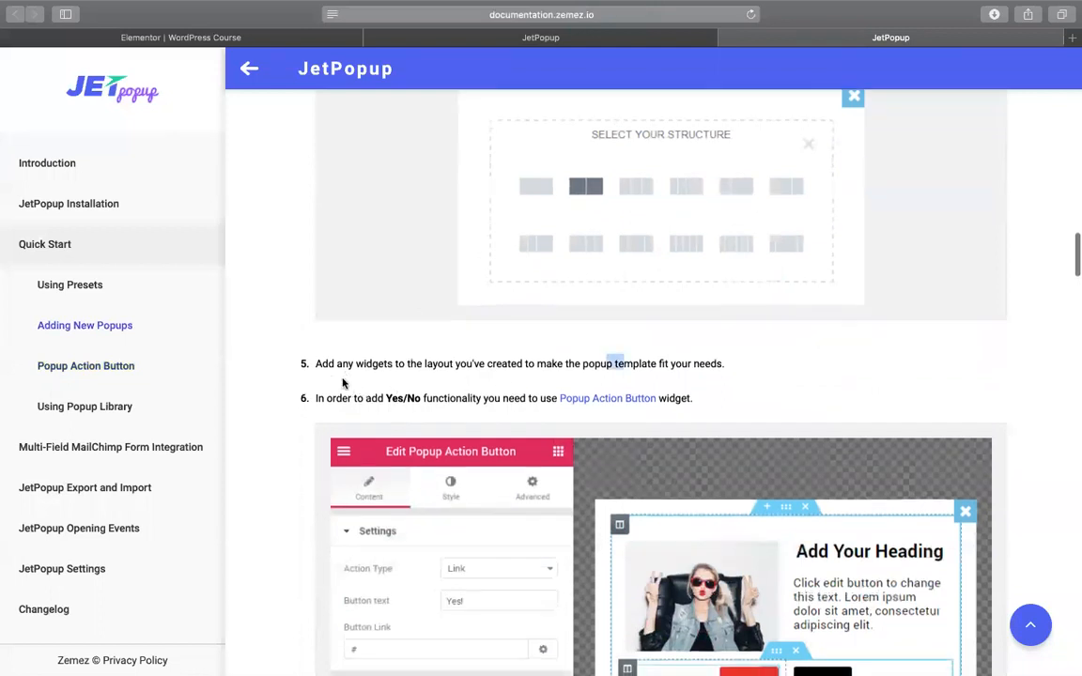
{"action": "left_click_drag", "start_coordinate": [394, 246], "coordinate": [561, 244]}
{"action": "scroll", "coordinate": [562, 245], "scroll_direction": "down", "scroll_amount": 1}
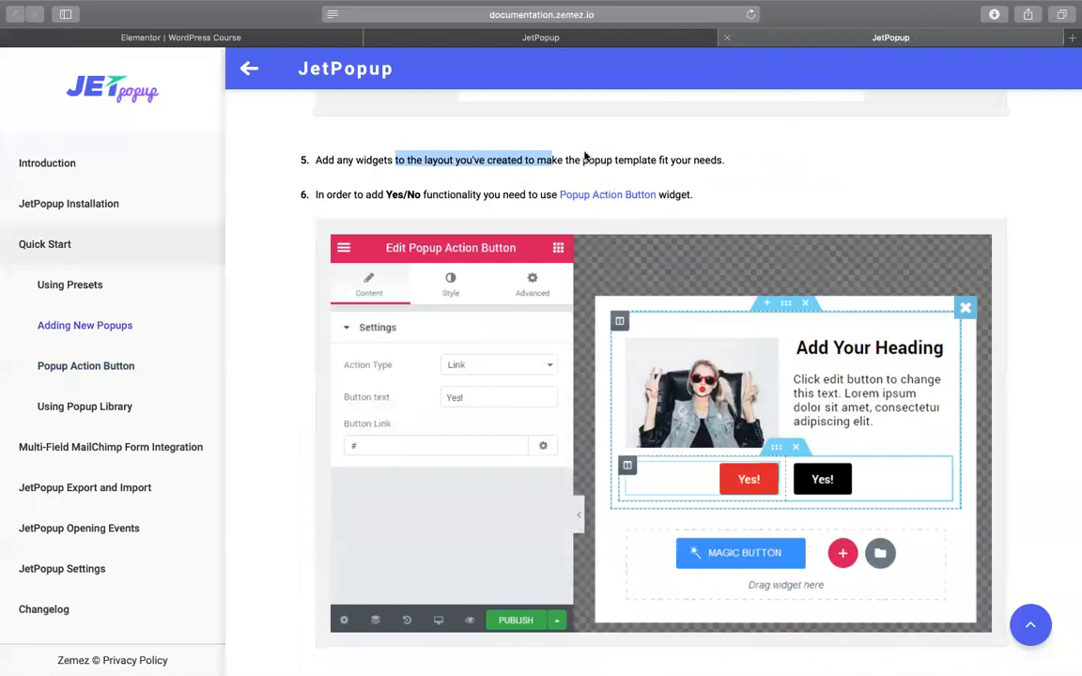
{"action": "scroll", "coordinate": [460, 271], "scroll_direction": "down", "scroll_amount": 1}
{"action": "scroll", "coordinate": [288, 306], "scroll_direction": "down", "scroll_amount": 3}
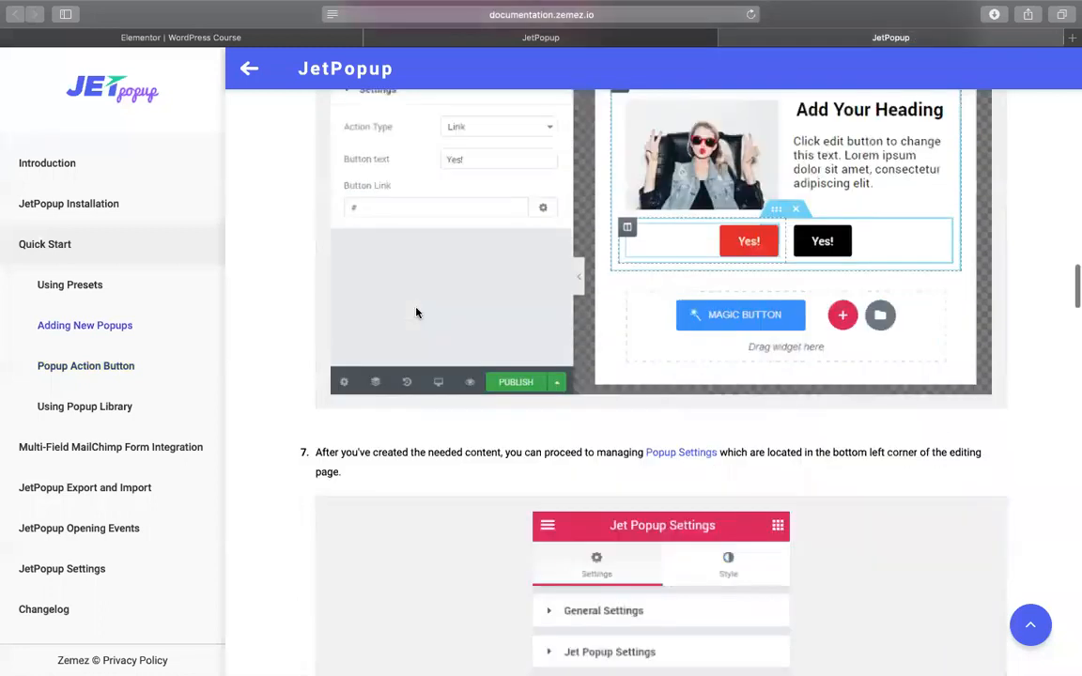
{"action": "scroll", "coordinate": [417, 313], "scroll_direction": "down", "scroll_amount": 1}
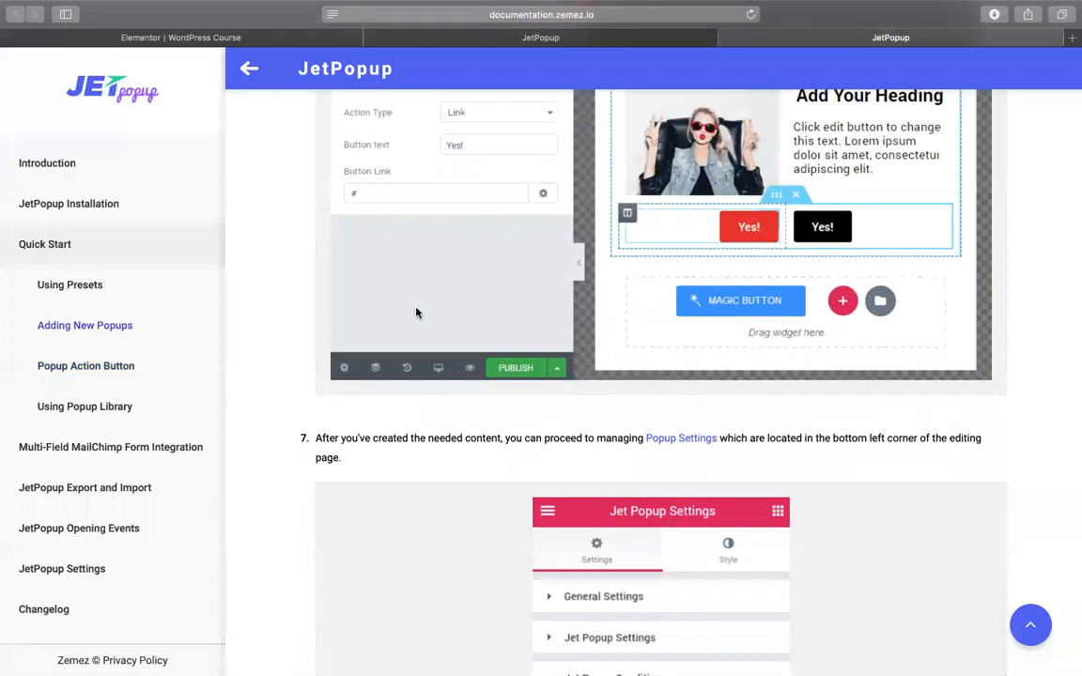
{"action": "scroll", "coordinate": [417, 312], "scroll_direction": "up", "scroll_amount": 3}
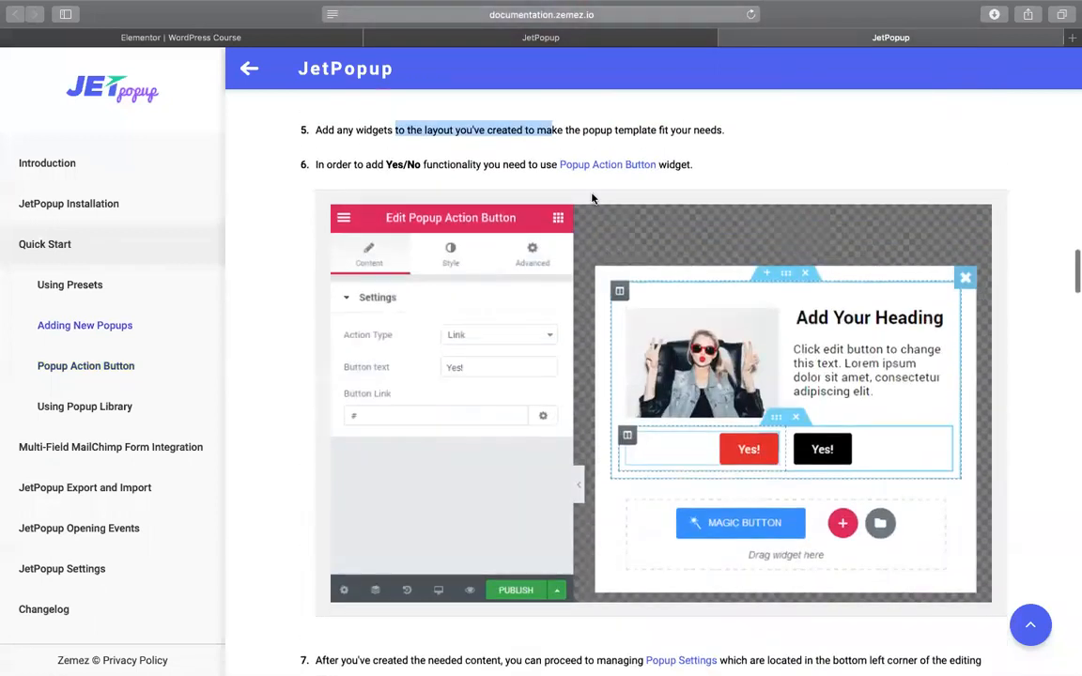
Open the documentation's Popup Action Button link from step 6 in a new tab, view it and close that tab.
{"action": "right_click", "coordinate": [595, 170]}
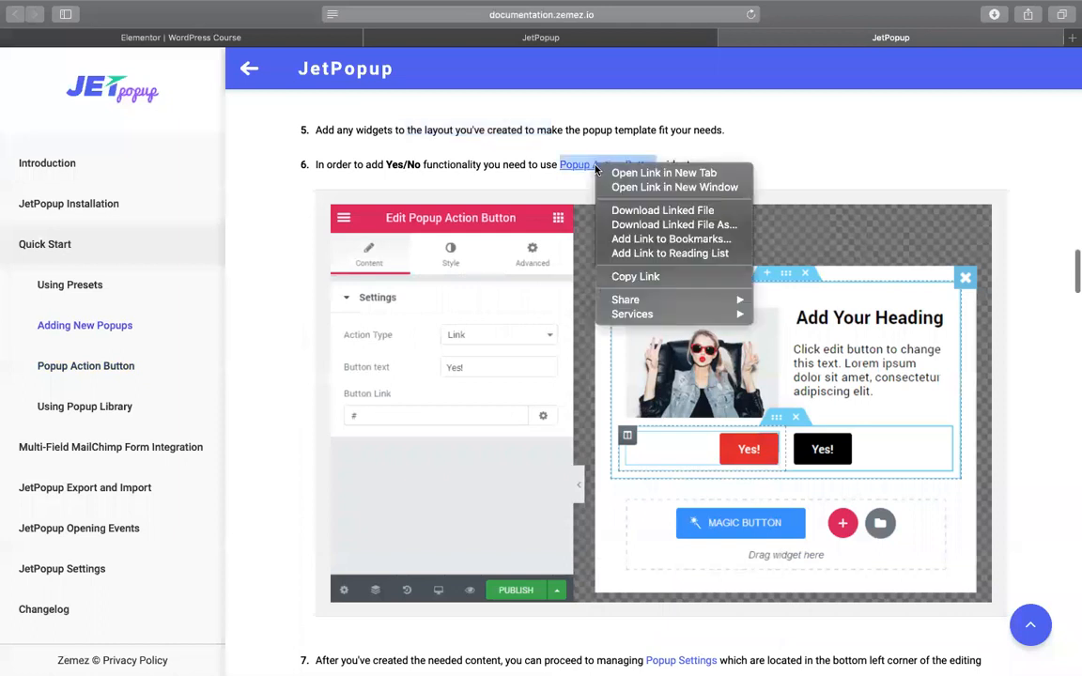
{"action": "left_click", "coordinate": [619, 173]}
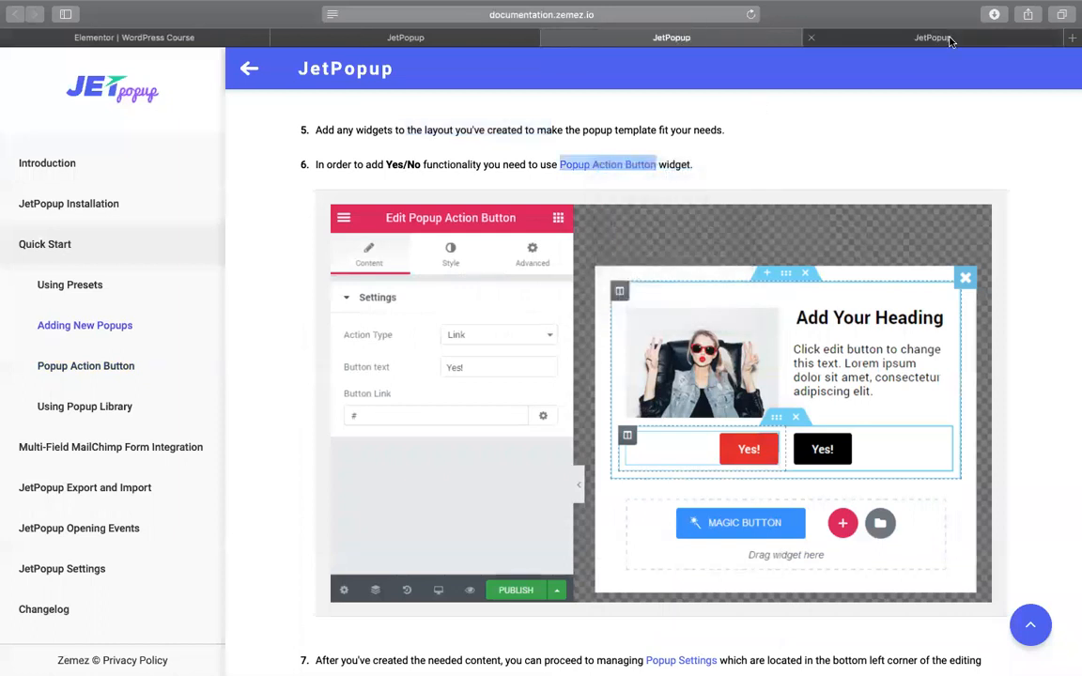
{"action": "left_click", "coordinate": [948, 40]}
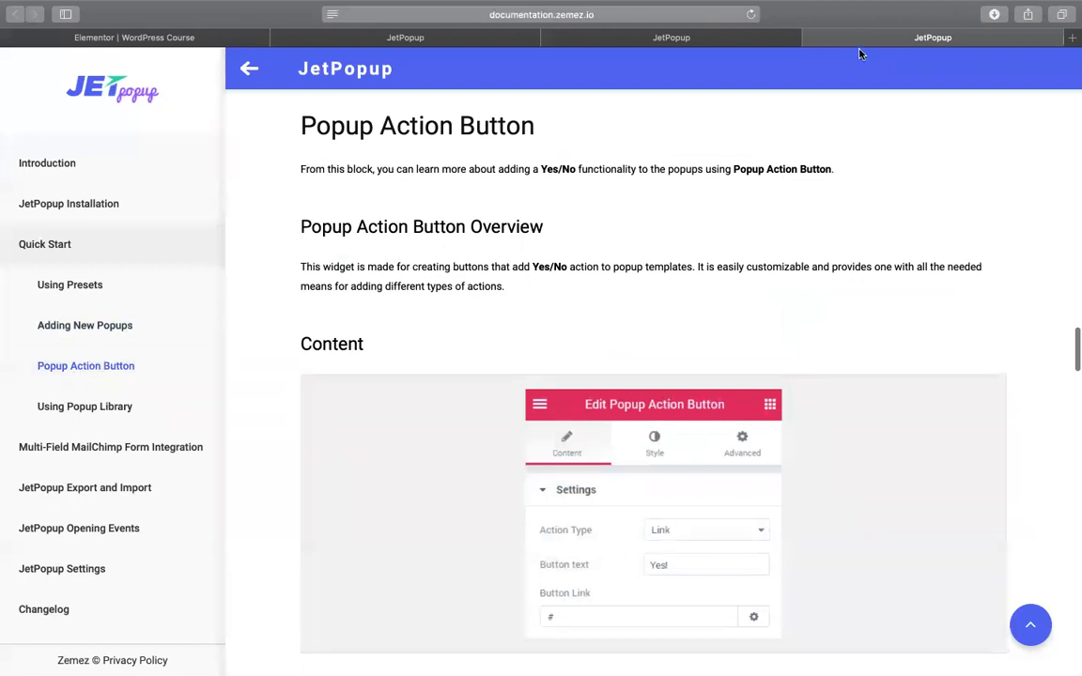
{"action": "left_click", "coordinate": [810, 38]}
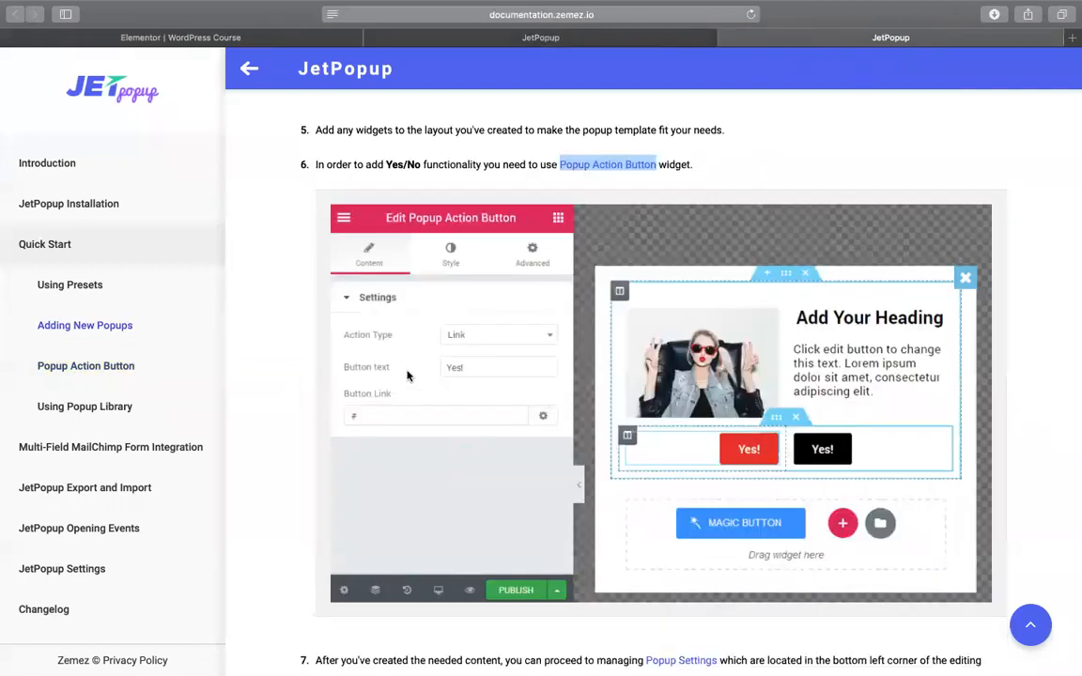
Read step 7 of Adding New Popups about managing the Popup Settings.
{"action": "scroll", "coordinate": [558, 200], "scroll_direction": "down", "scroll_amount": 5}
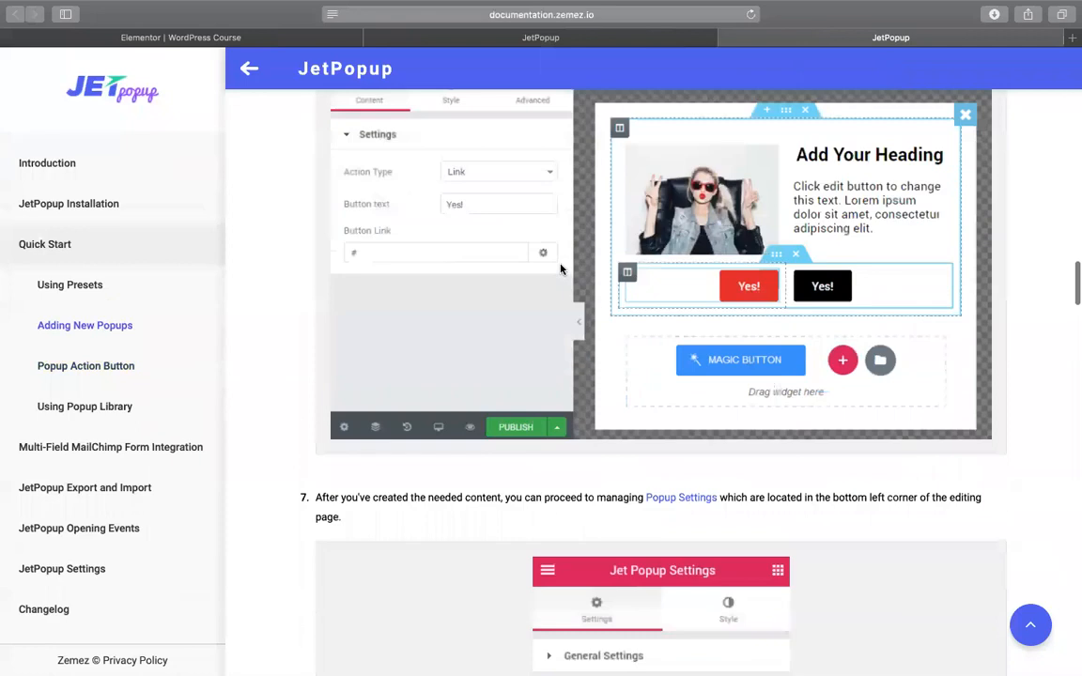
{"action": "scroll", "coordinate": [357, 347], "scroll_direction": "up", "scroll_amount": 1}
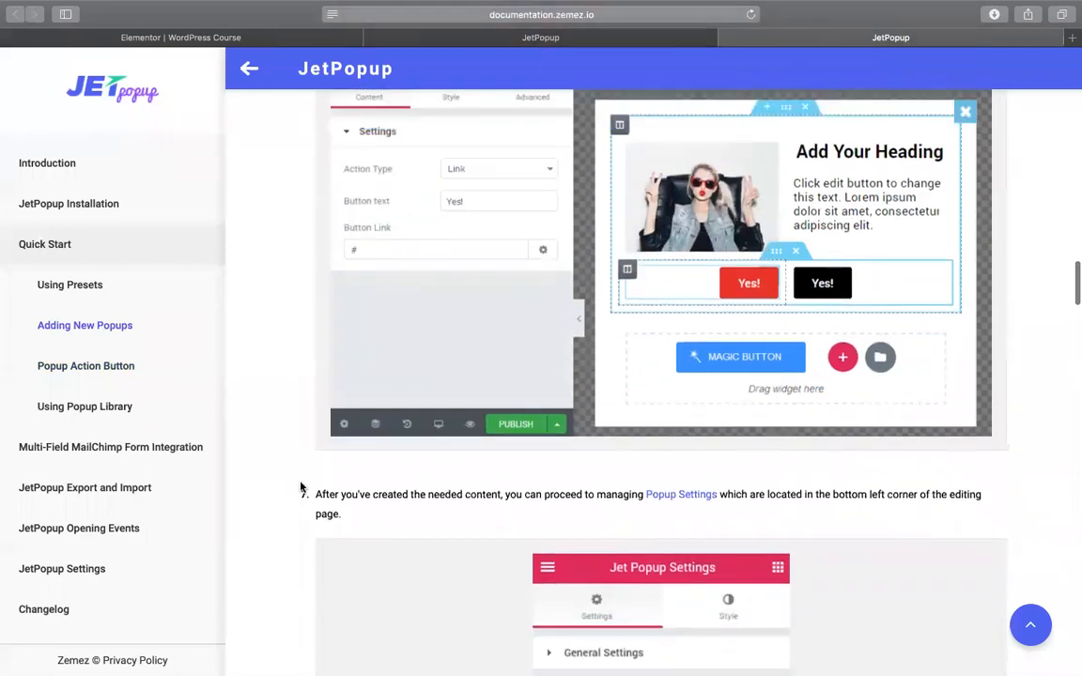
{"action": "left_click_drag", "start_coordinate": [412, 494], "coordinate": [526, 493]}
{"action": "left_click", "coordinate": [578, 488]}
{"action": "scroll", "coordinate": [521, 474], "scroll_direction": "down", "scroll_amount": 1}
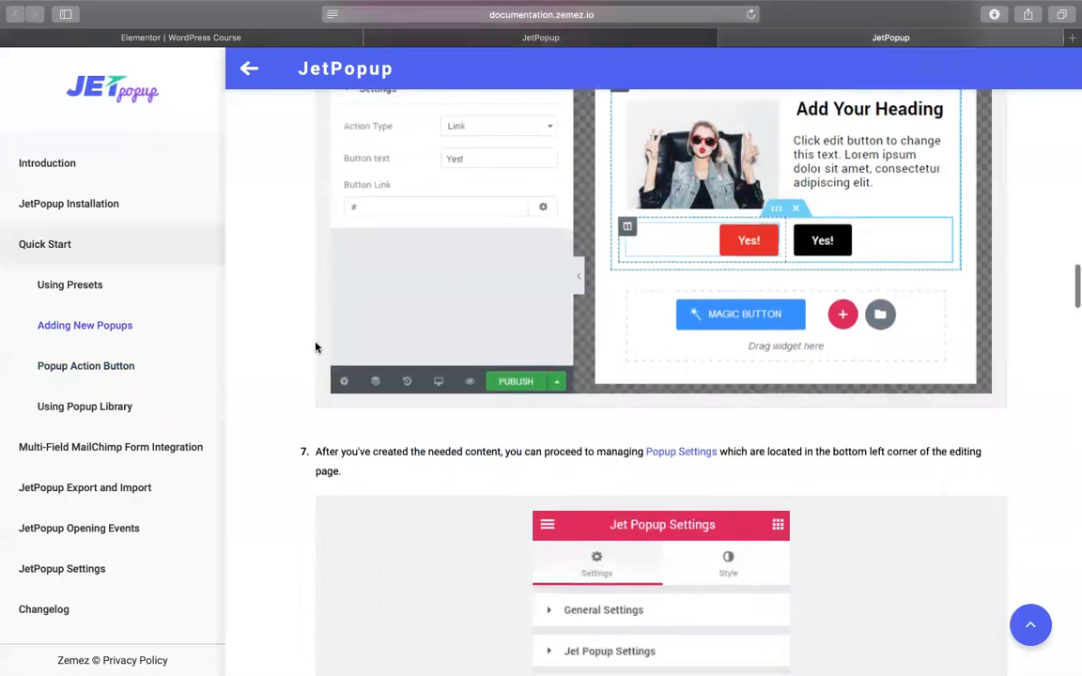
{"action": "right_click", "coordinate": [284, 341]}
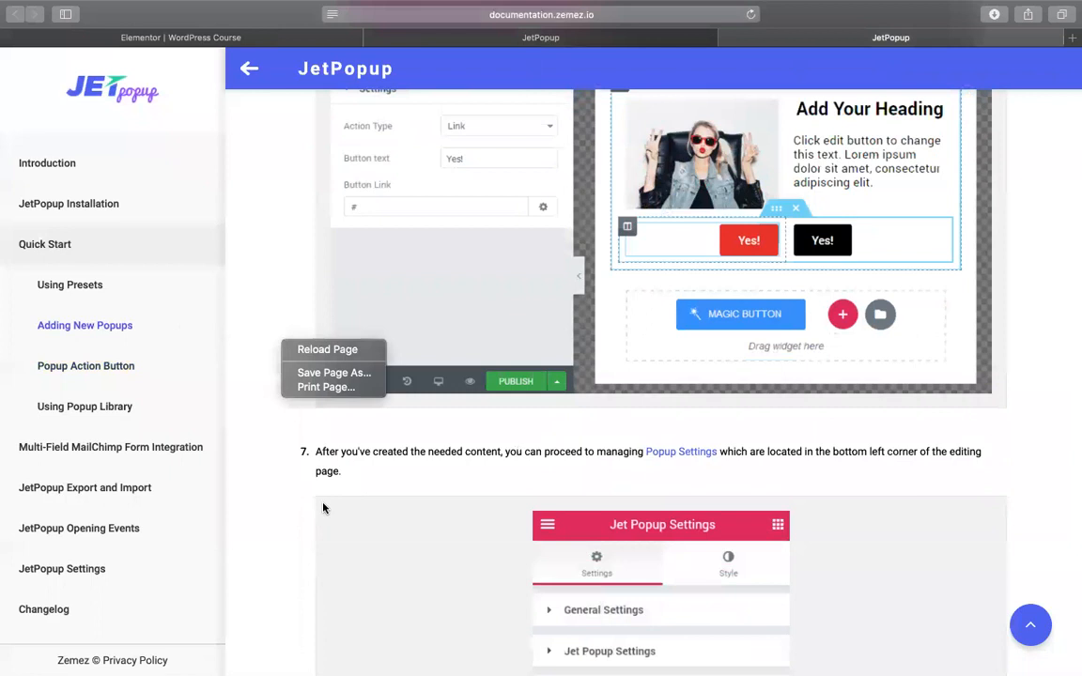
Go to the Popup Action Button section of the documentation and read its introduction and overview.
{"action": "left_click", "coordinate": [77, 367]}
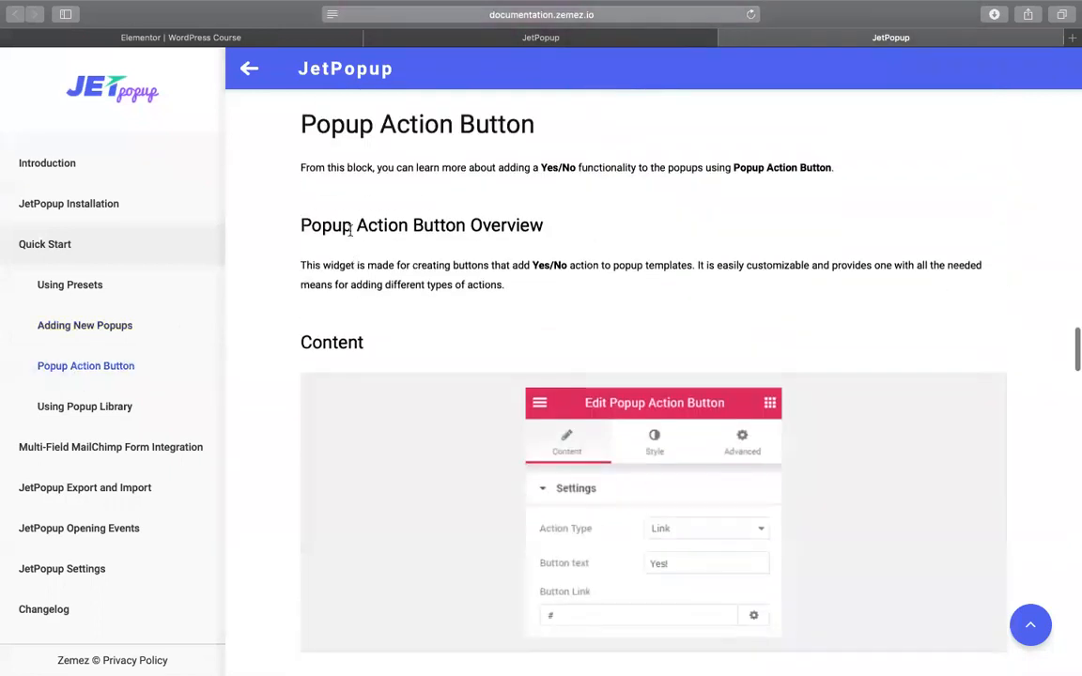
{"action": "double_click", "coordinate": [349, 230]}
{"action": "left_click_drag", "start_coordinate": [380, 124], "coordinate": [385, 166]}
{"action": "left_click", "coordinate": [456, 164]}
{"action": "scroll", "coordinate": [428, 229], "scroll_direction": "down", "scroll_amount": 1}
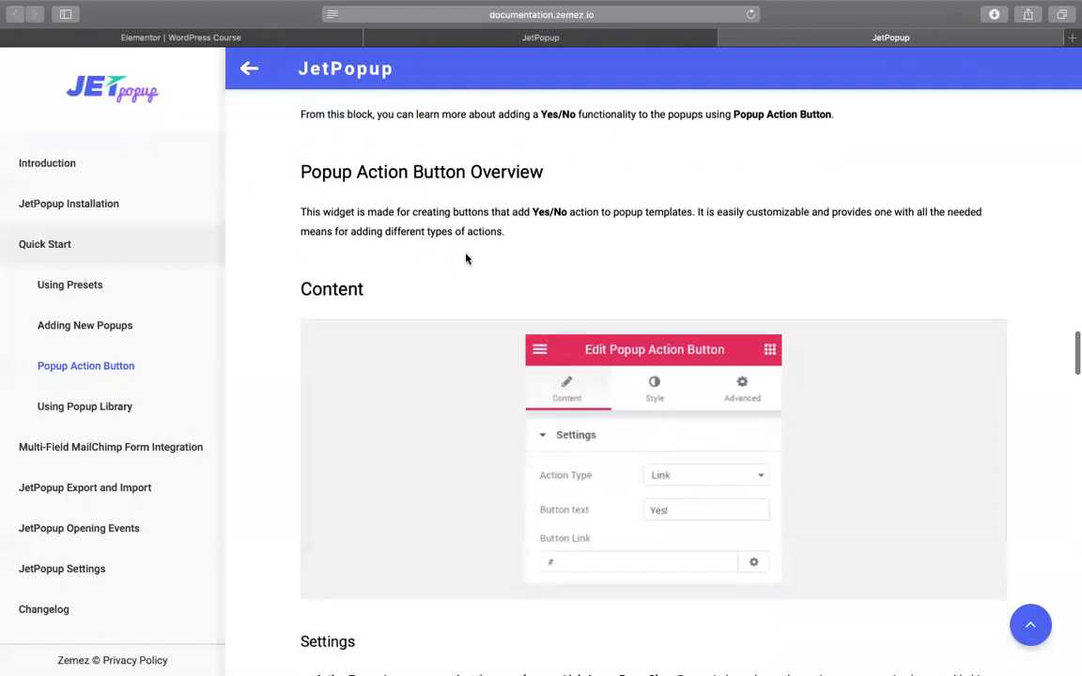
{"action": "scroll", "coordinate": [536, 230], "scroll_direction": "up", "scroll_amount": 3}
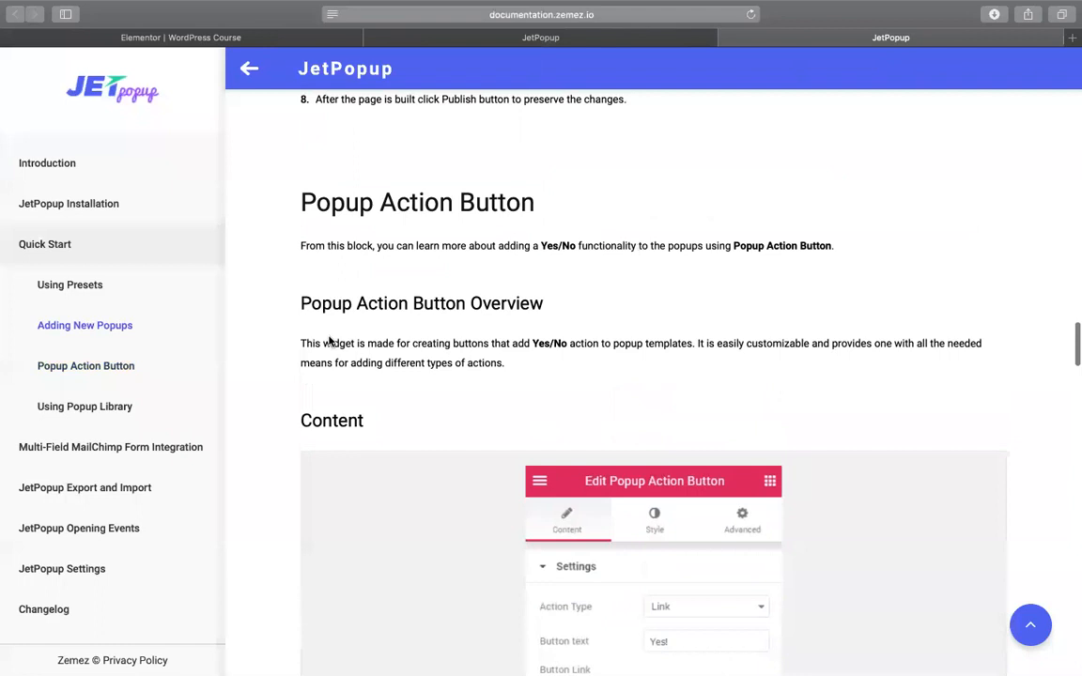
{"action": "scroll", "coordinate": [454, 295], "scroll_direction": "down", "scroll_amount": 1}
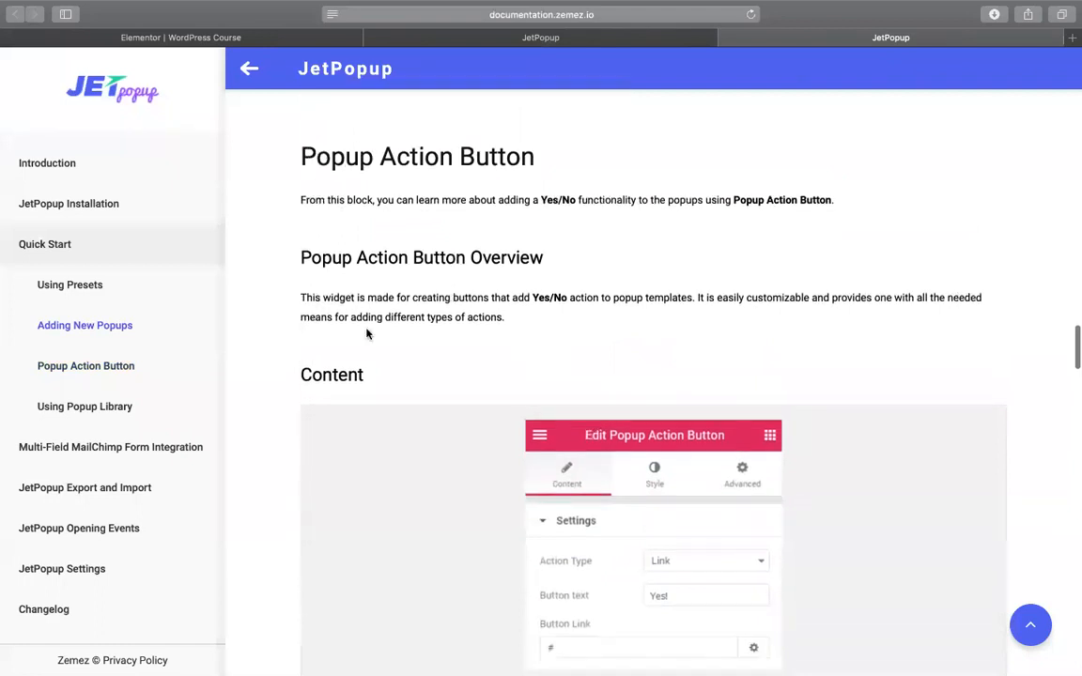
{"action": "scroll", "coordinate": [334, 311], "scroll_direction": "down", "scroll_amount": 1}
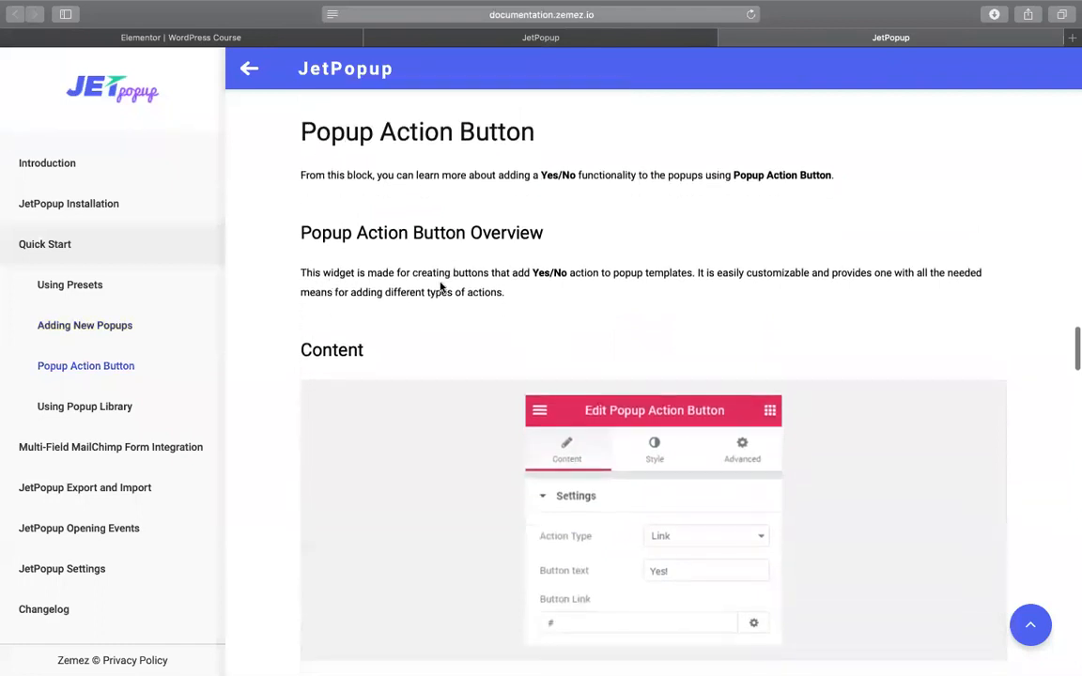
Read the Popup Action Button's Content settings, including the Action Type options, and return to the Elementor popup editor.
{"action": "scroll", "coordinate": [495, 284], "scroll_direction": "down", "scroll_amount": 5}
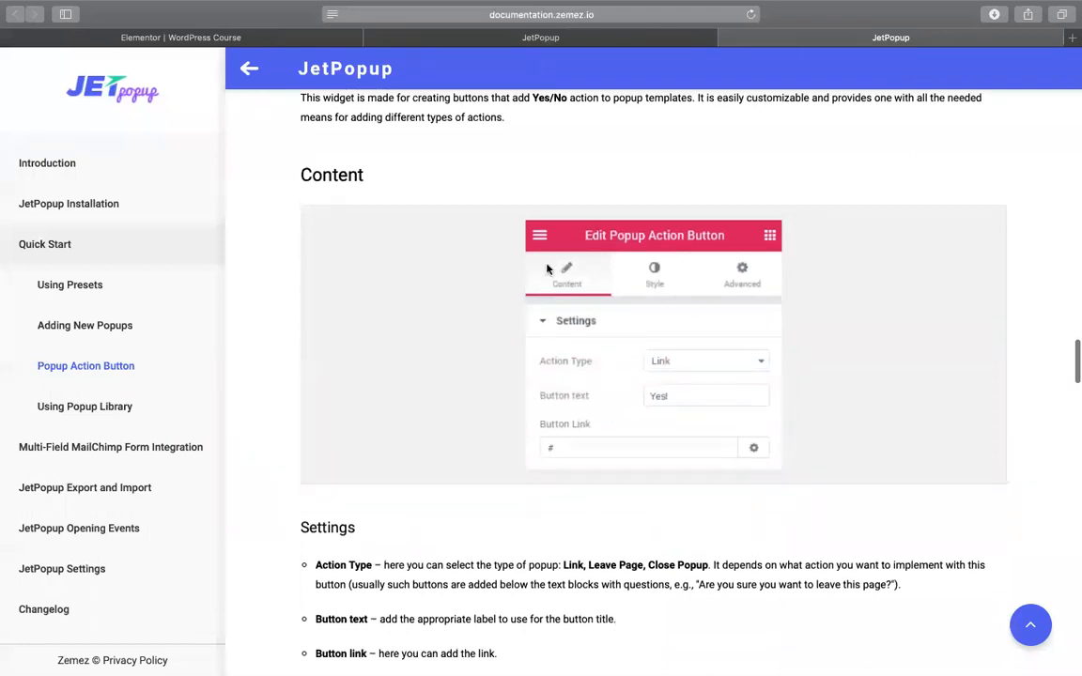
{"action": "scroll", "coordinate": [642, 227], "scroll_direction": "down", "scroll_amount": 7}
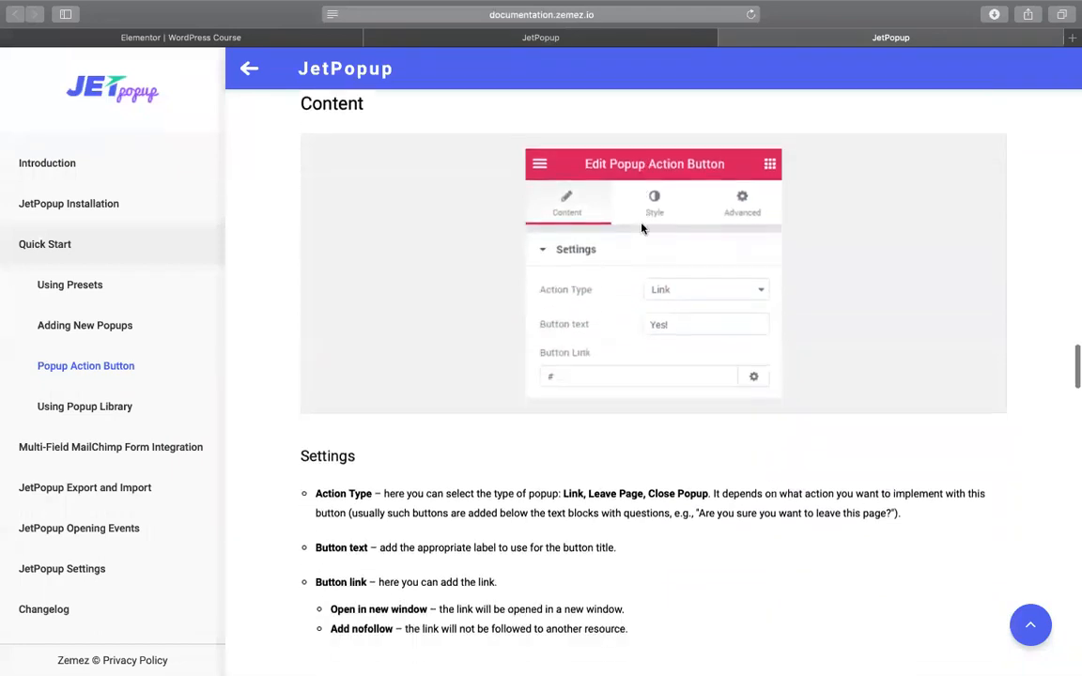
{"action": "left_click_drag", "start_coordinate": [328, 319], "coordinate": [425, 319]}
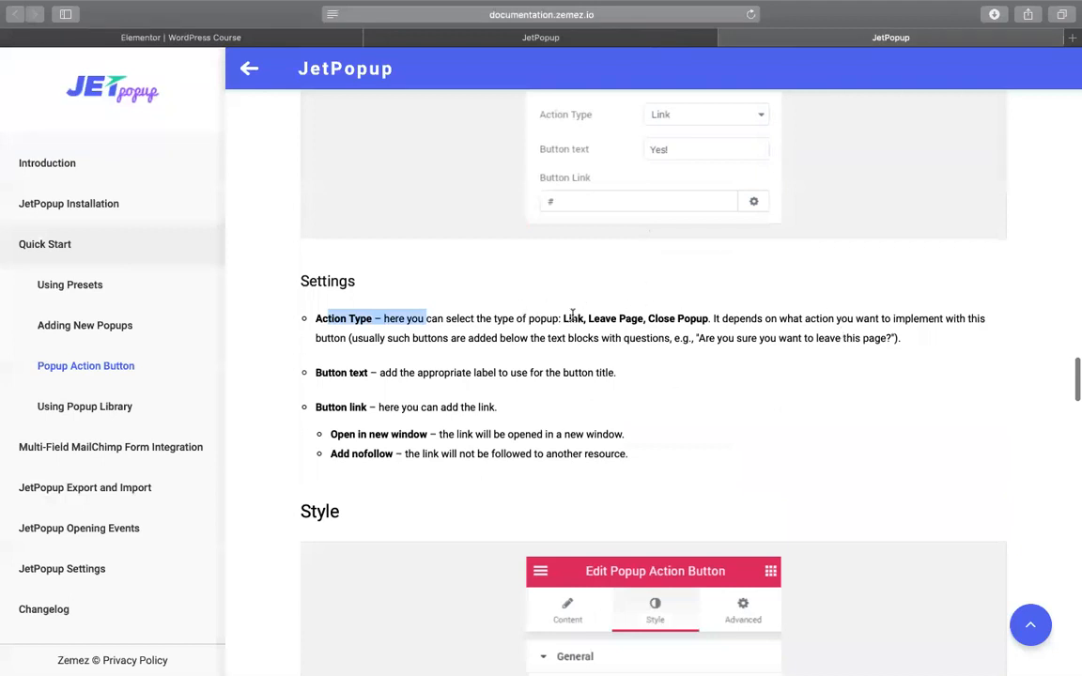
{"action": "left_click", "coordinate": [438, 292]}
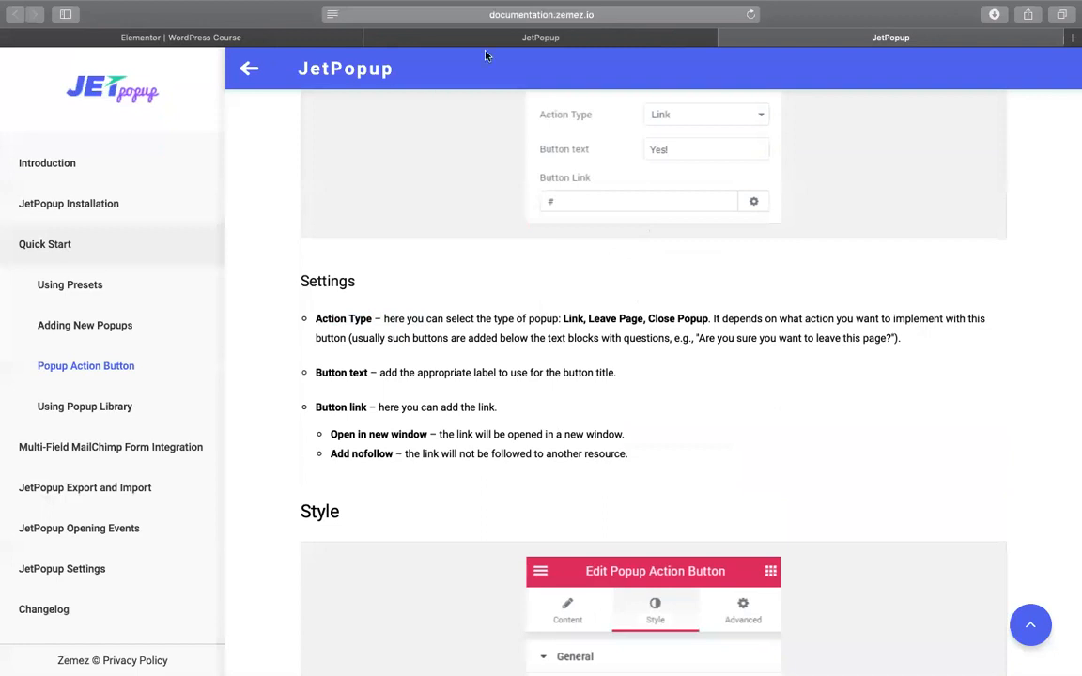
{"action": "left_click", "coordinate": [573, 40]}
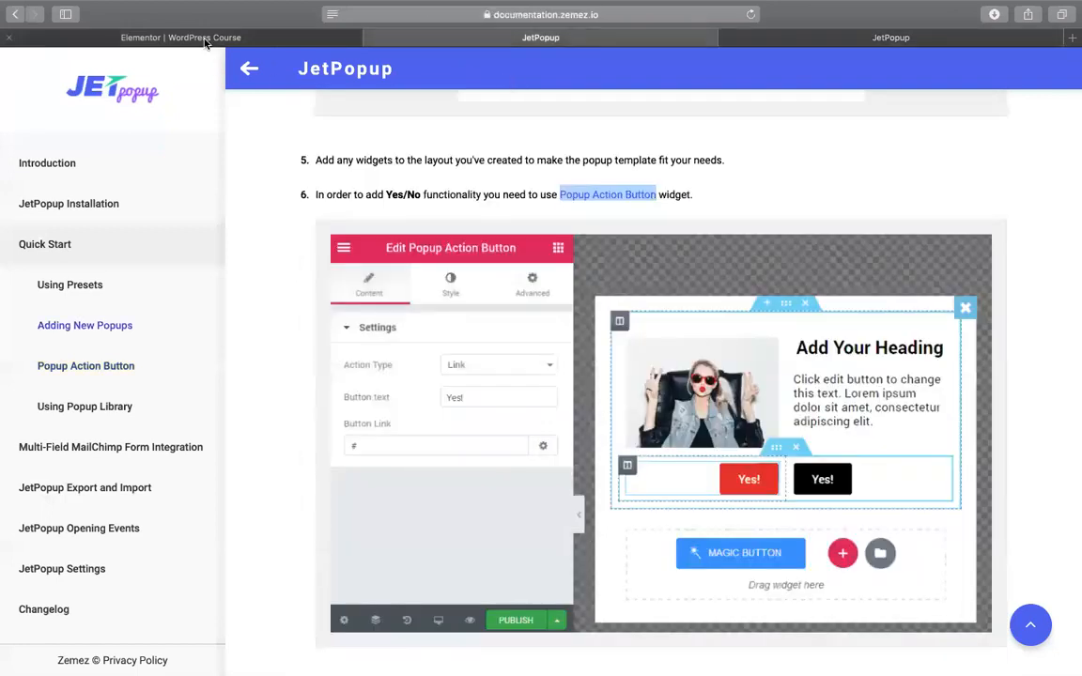
{"action": "left_click", "coordinate": [189, 40]}
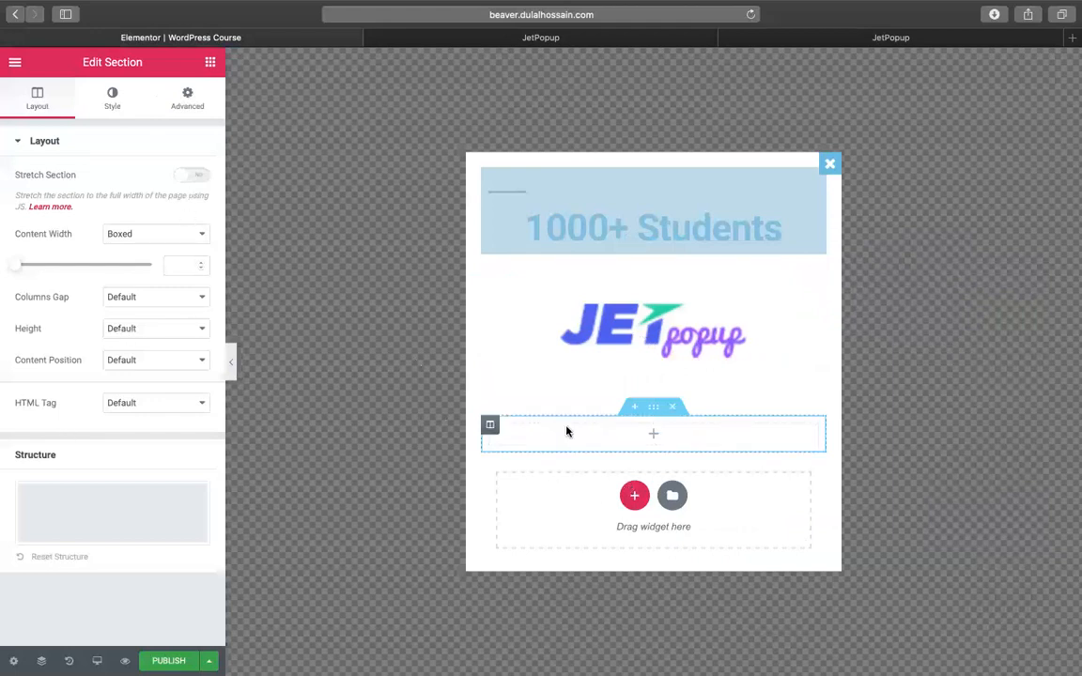
Add a Heading widget below the JetPopup logo with the title "Thanks CMBD!".
{"action": "left_click", "coordinate": [209, 63]}
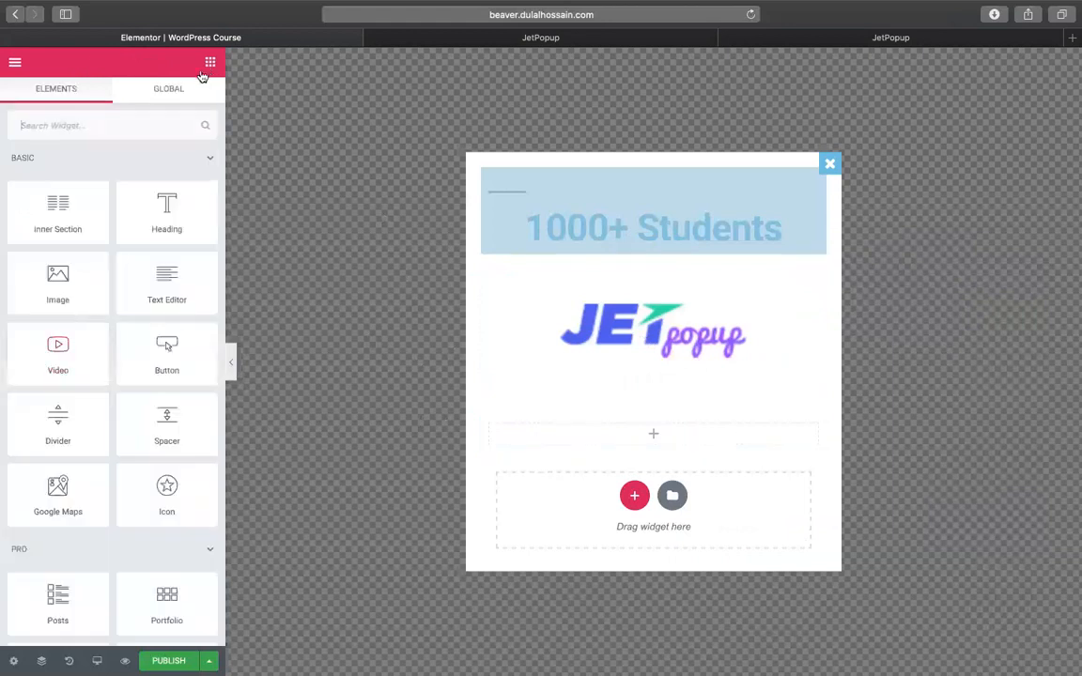
{"action": "left_click_drag", "start_coordinate": [136, 234], "coordinate": [644, 410]}
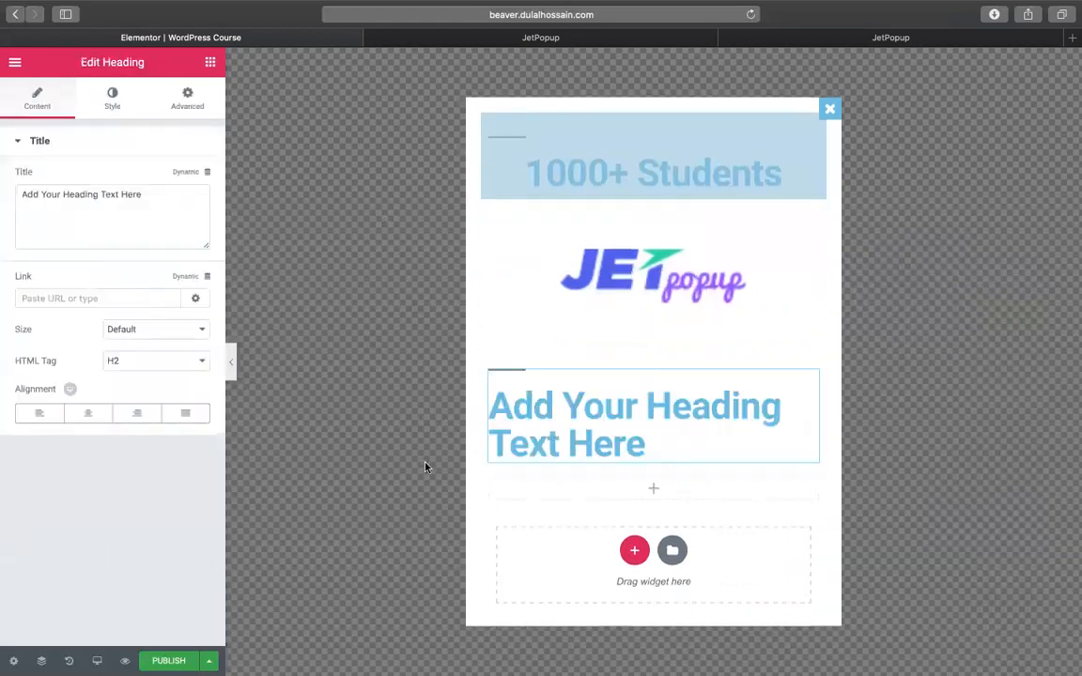
{"action": "triple_click", "coordinate": [628, 376]}
{"action": "type", "text": "Thandk"}
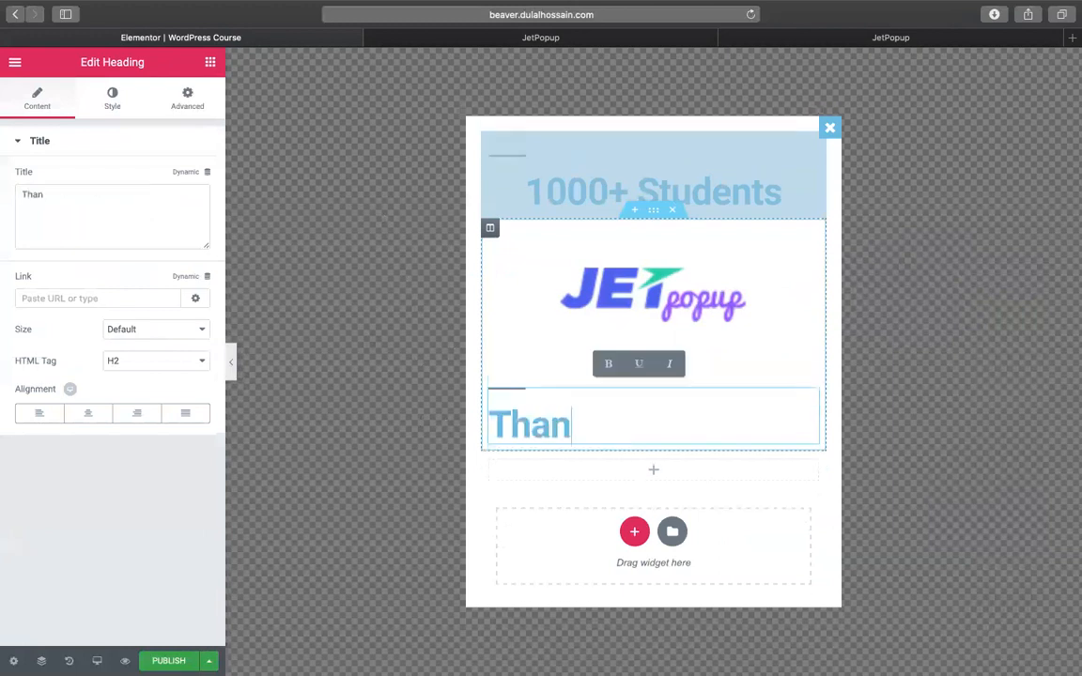
{"action": "key", "text": "BackSpace"}
{"action": "key", "text": "BackSpace"}
{"action": "key", "text": "BackSpace"}
{"action": "type", "text": "nk"}
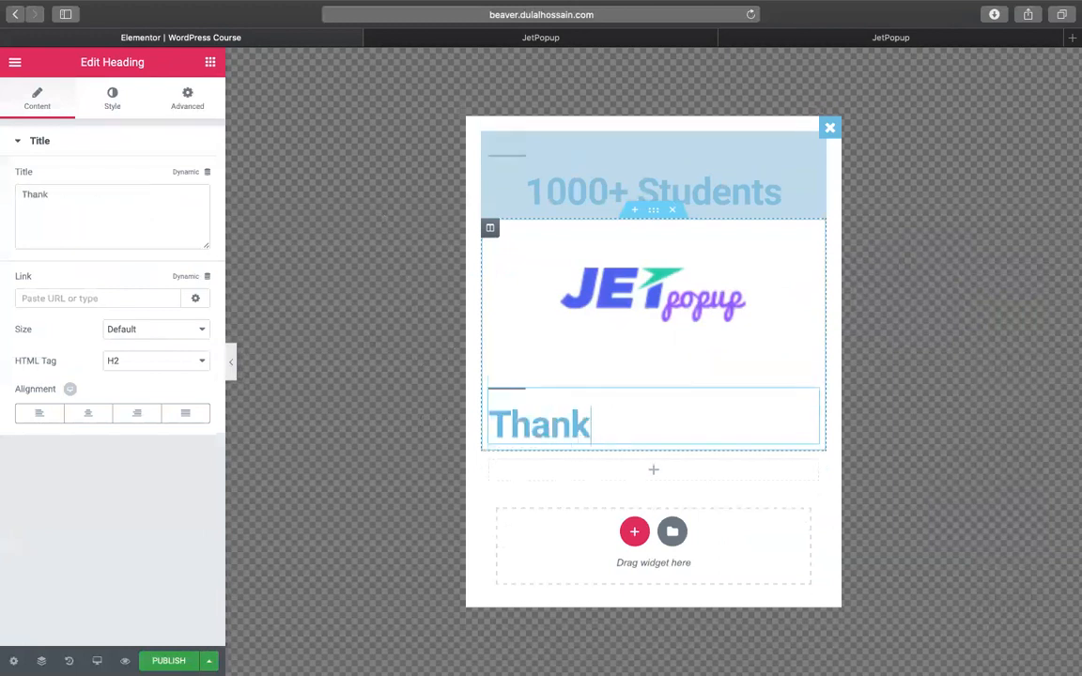
{"action": "type", "text": "s CMBD"}
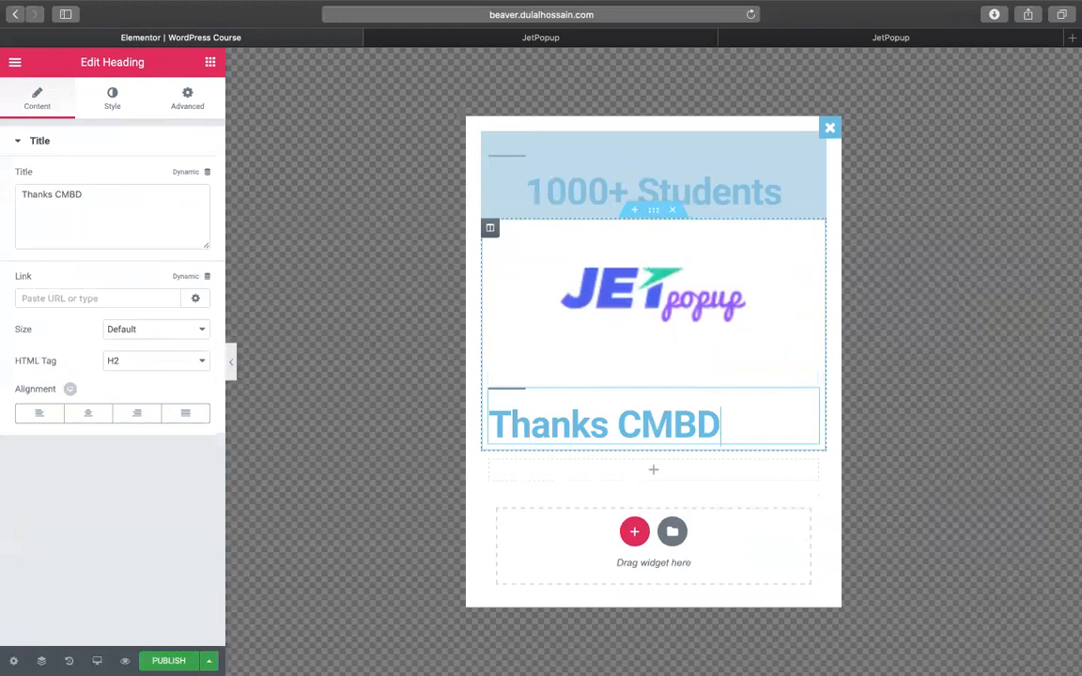
{"action": "type", "text": "!"}
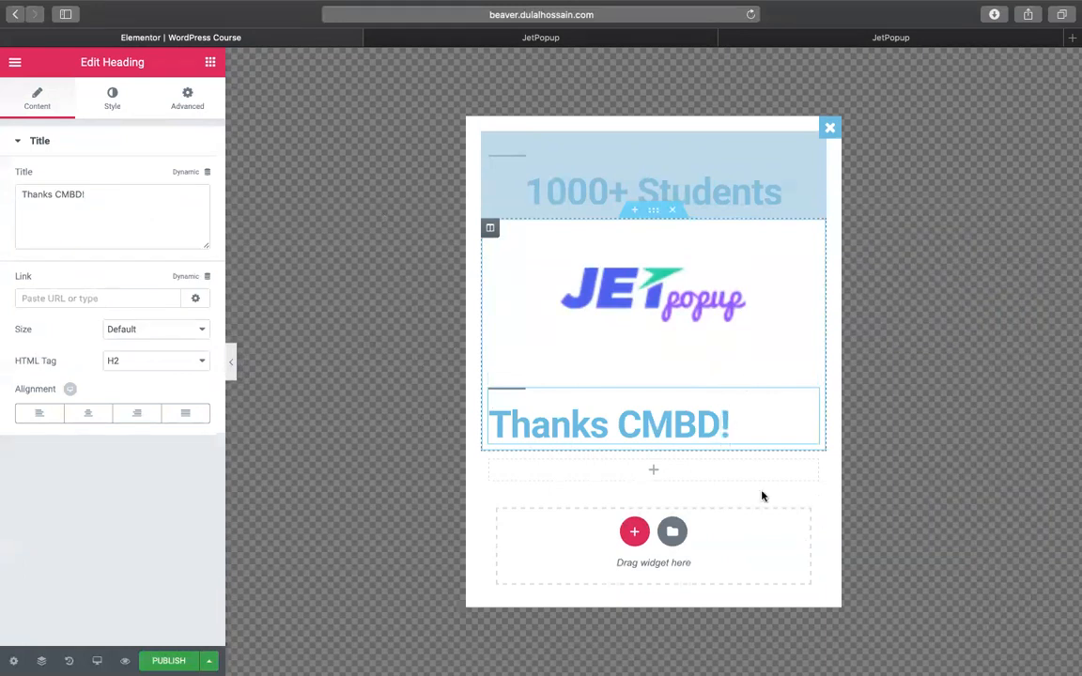
Center the "Thanks CMBD!" heading and set its HTML tag to H4.
{"action": "triple_click", "coordinate": [614, 410]}
{"action": "left_click", "coordinate": [88, 415]}
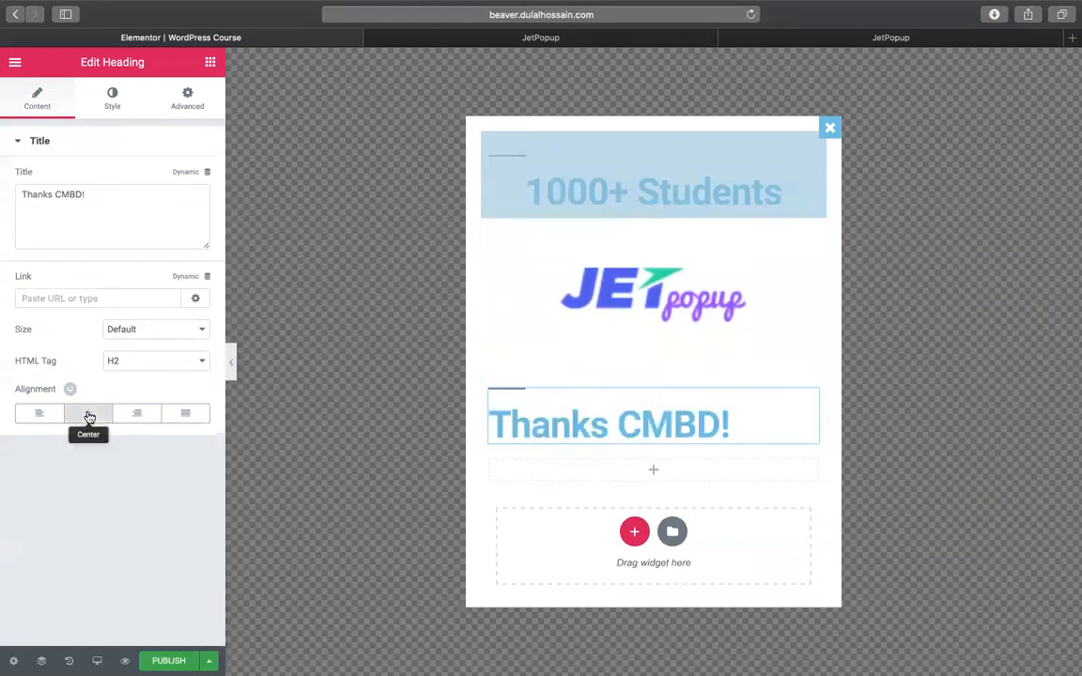
{"action": "left_click", "coordinate": [151, 360]}
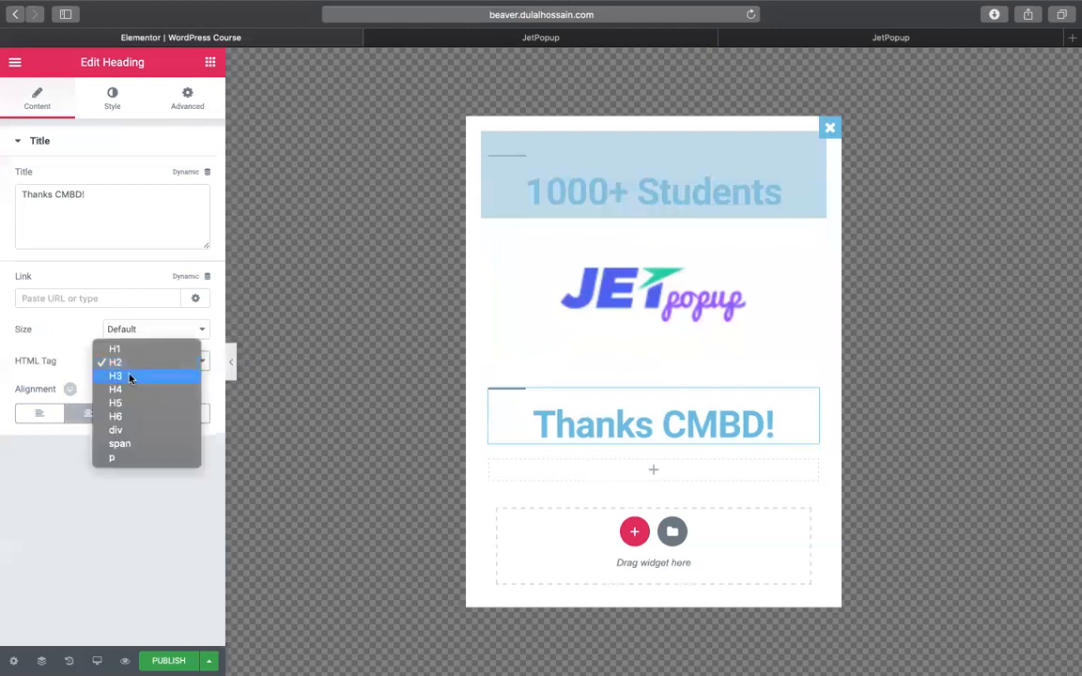
{"action": "left_click", "coordinate": [471, 383]}
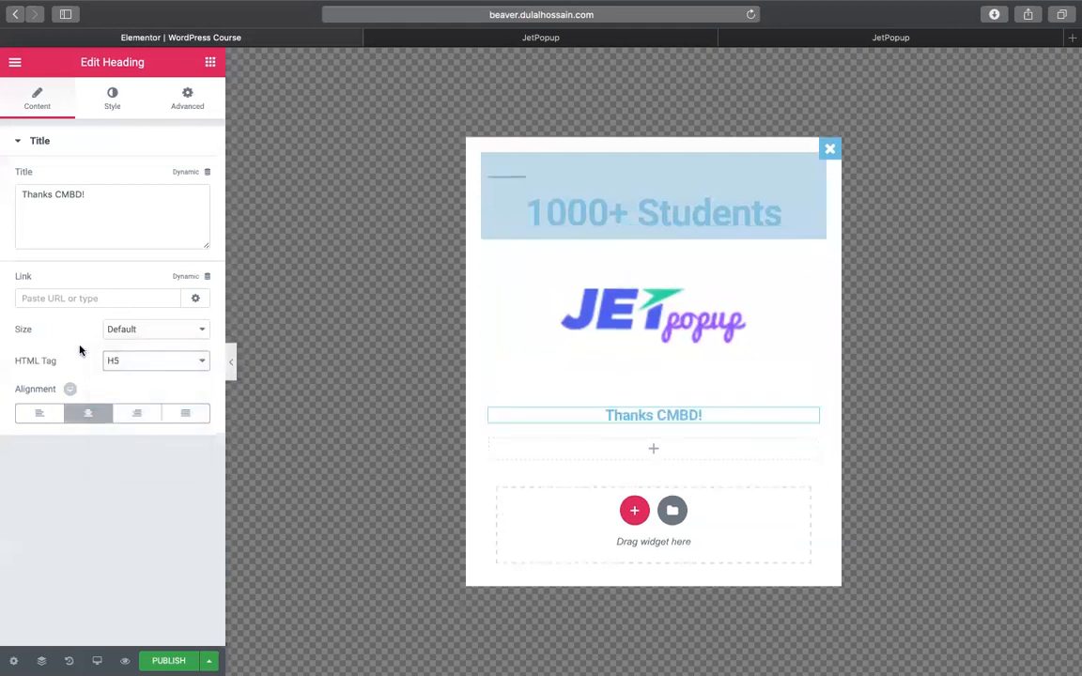
{"action": "left_click", "coordinate": [130, 360]}
{"action": "left_click", "coordinate": [114, 349]}
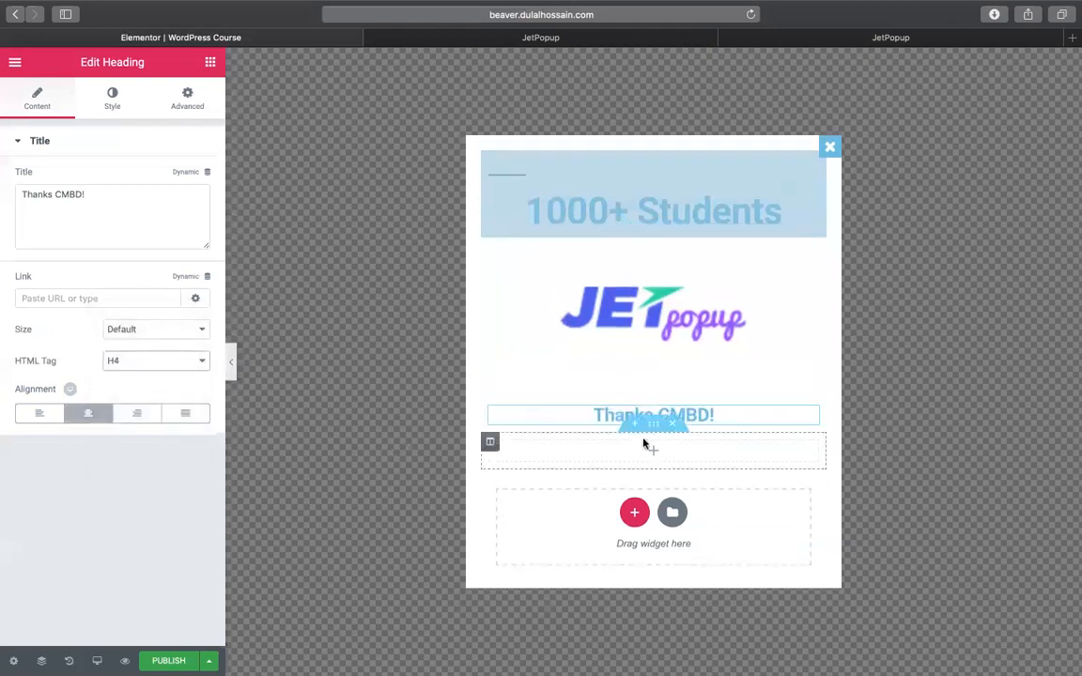
Delete the empty section below the "Thanks CMBD!" heading and set the heading's text color to purple.
{"action": "left_click", "coordinate": [673, 425]}
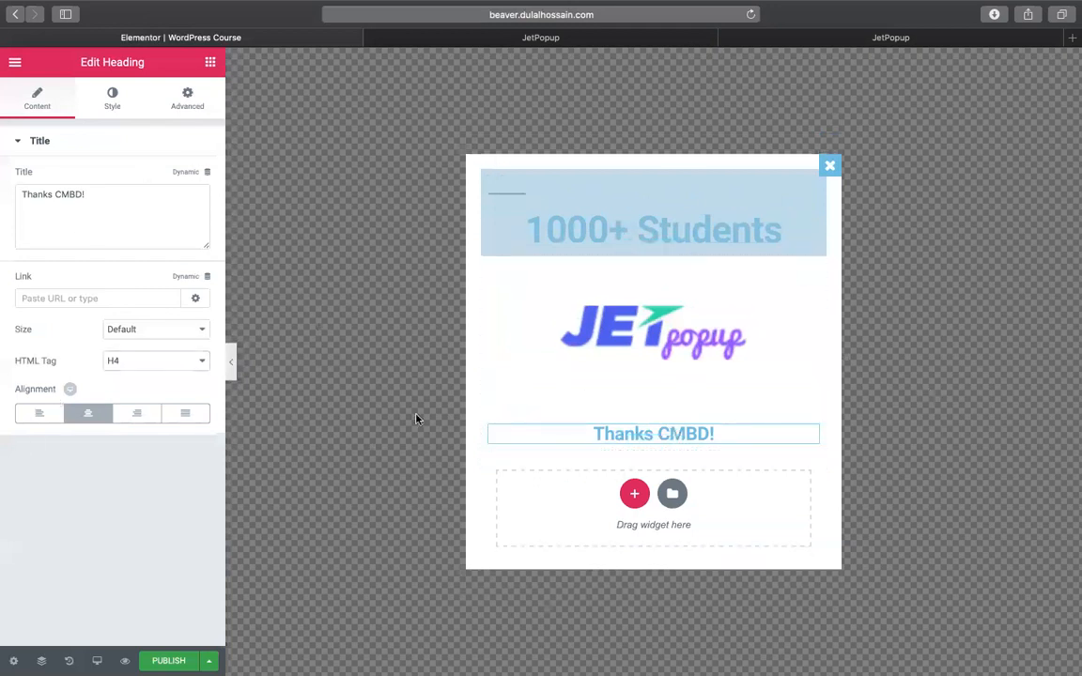
{"action": "left_click", "coordinate": [115, 99]}
{"action": "left_click", "coordinate": [191, 176]}
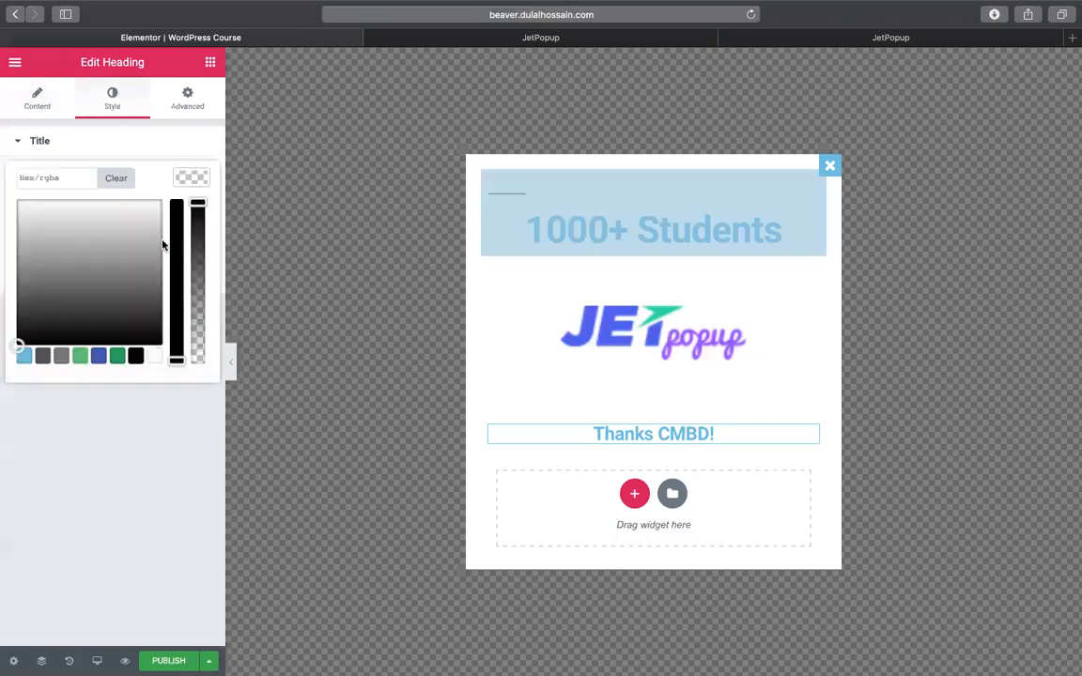
{"action": "left_click", "coordinate": [98, 356]}
{"action": "left_click_drag", "start_coordinate": [132, 253], "coordinate": [127, 230]}
{"action": "left_click", "coordinate": [146, 420]}
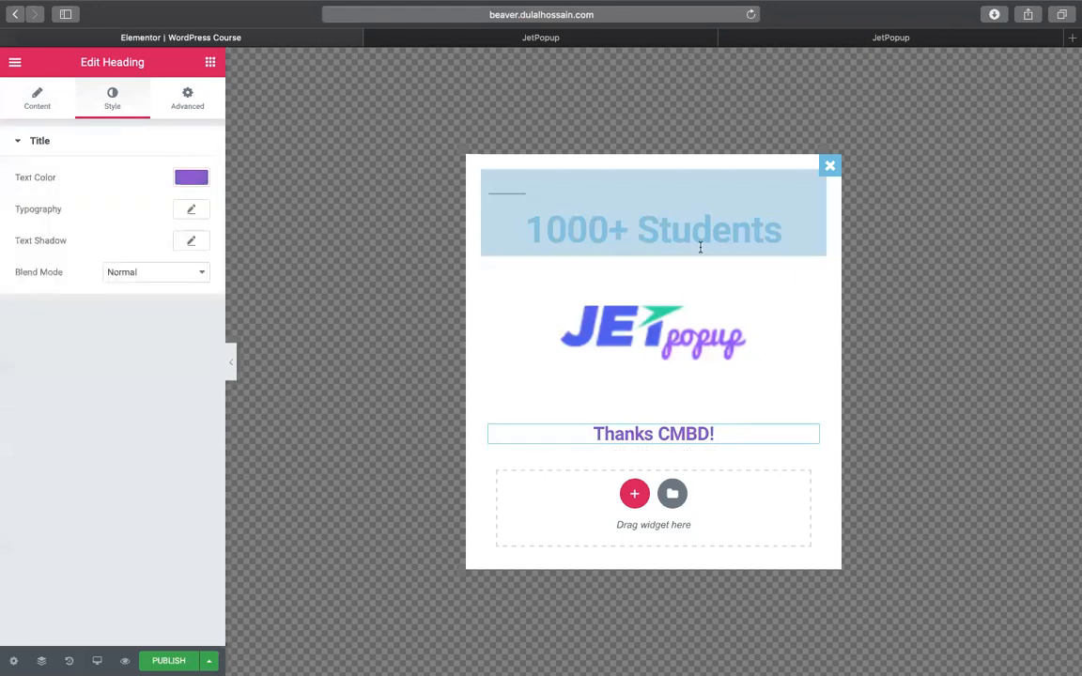
Switch to the JetPopup documentation and reread the Popup Action Button overview, Content and Settings sections.
{"action": "left_click", "coordinate": [483, 38]}
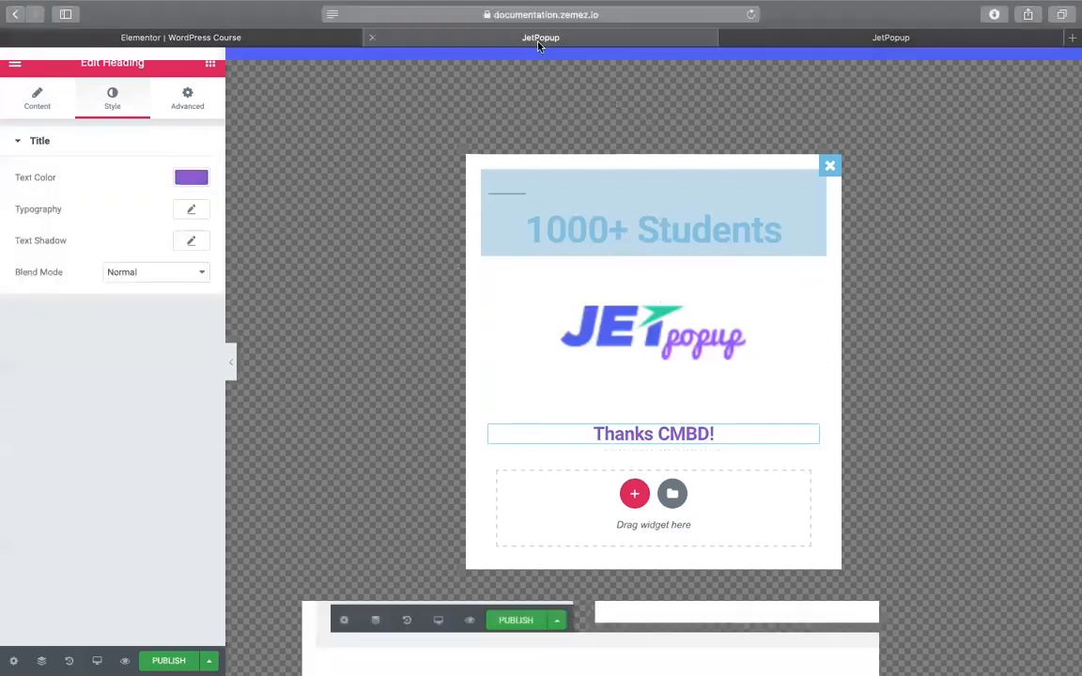
{"action": "scroll", "coordinate": [502, 296], "scroll_direction": "down", "scroll_amount": 5}
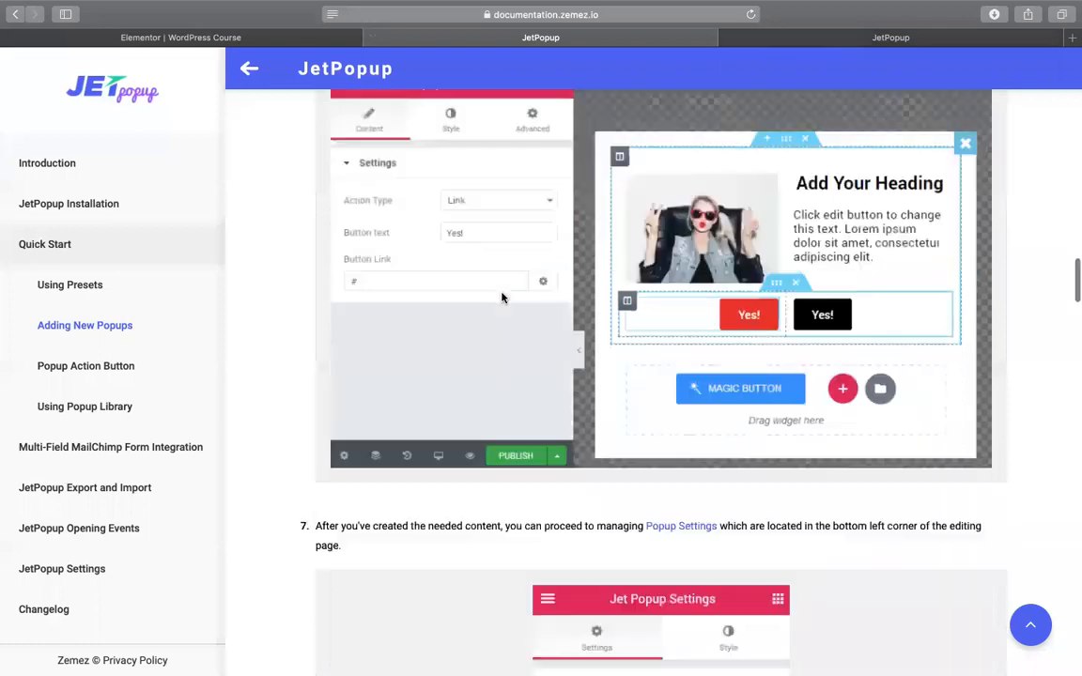
{"action": "left_click", "coordinate": [798, 37]}
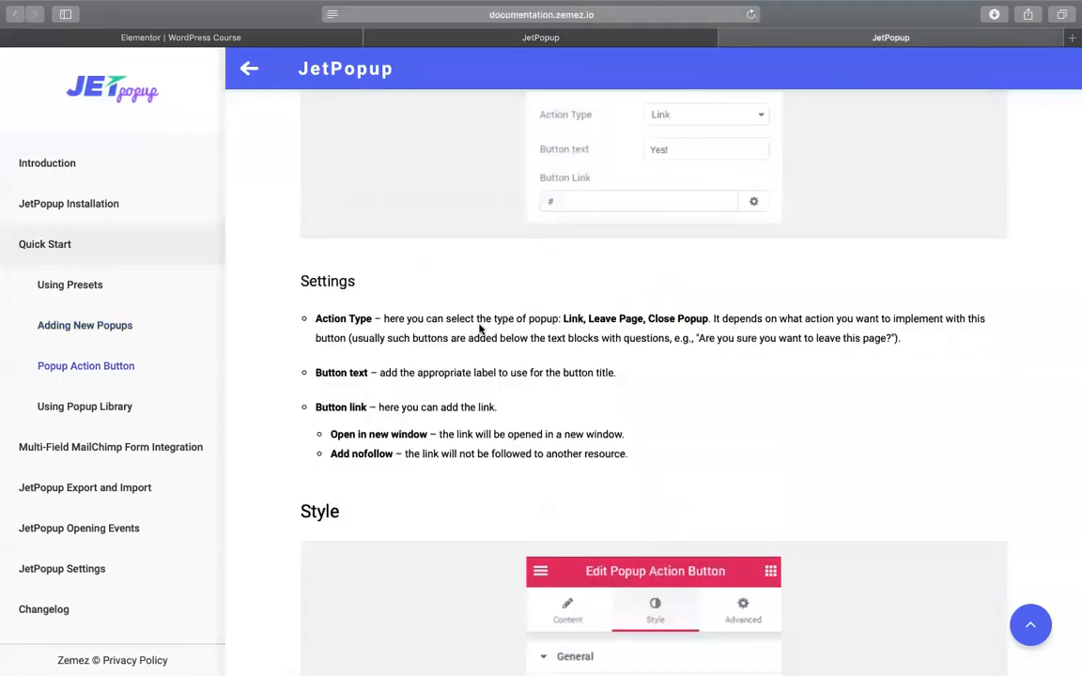
{"action": "scroll", "coordinate": [479, 327], "scroll_direction": "up", "scroll_amount": 5}
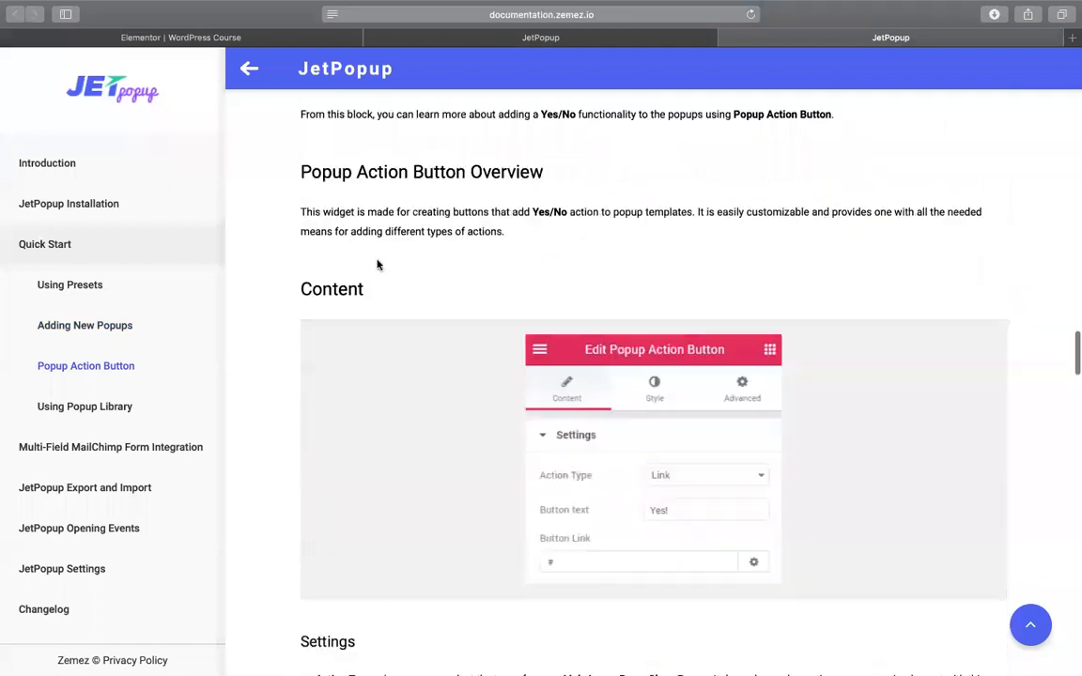
{"action": "scroll", "coordinate": [378, 264], "scroll_direction": "down", "scroll_amount": 2}
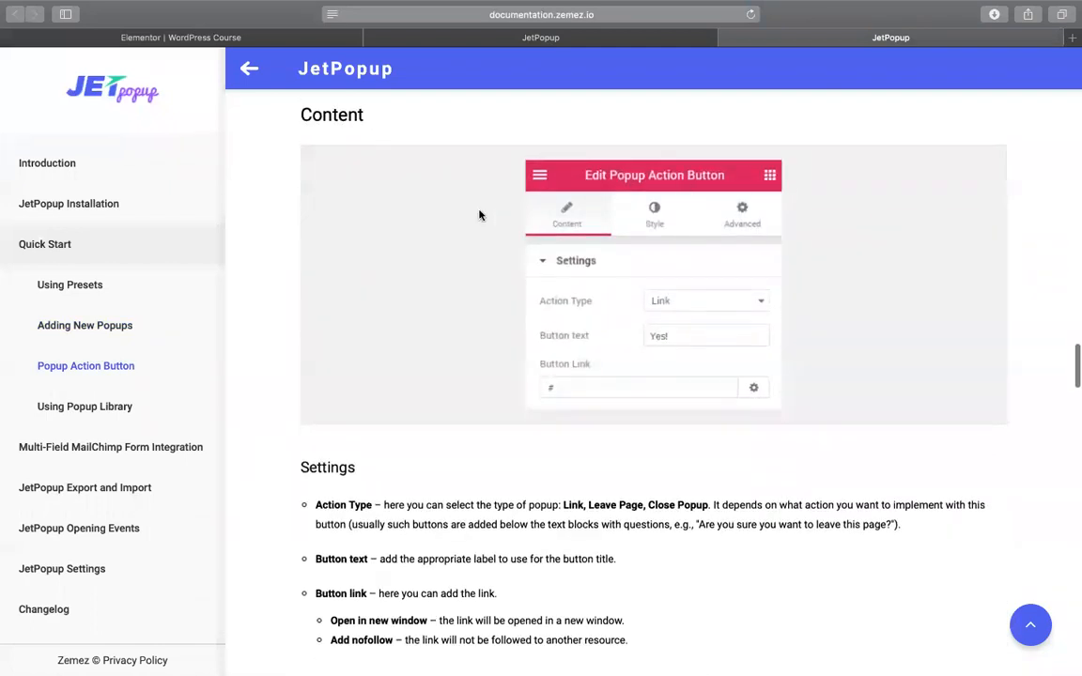
{"action": "scroll", "coordinate": [481, 216], "scroll_direction": "up", "scroll_amount": 5}
{"action": "scroll", "coordinate": [484, 244], "scroll_direction": "down", "scroll_amount": 3}
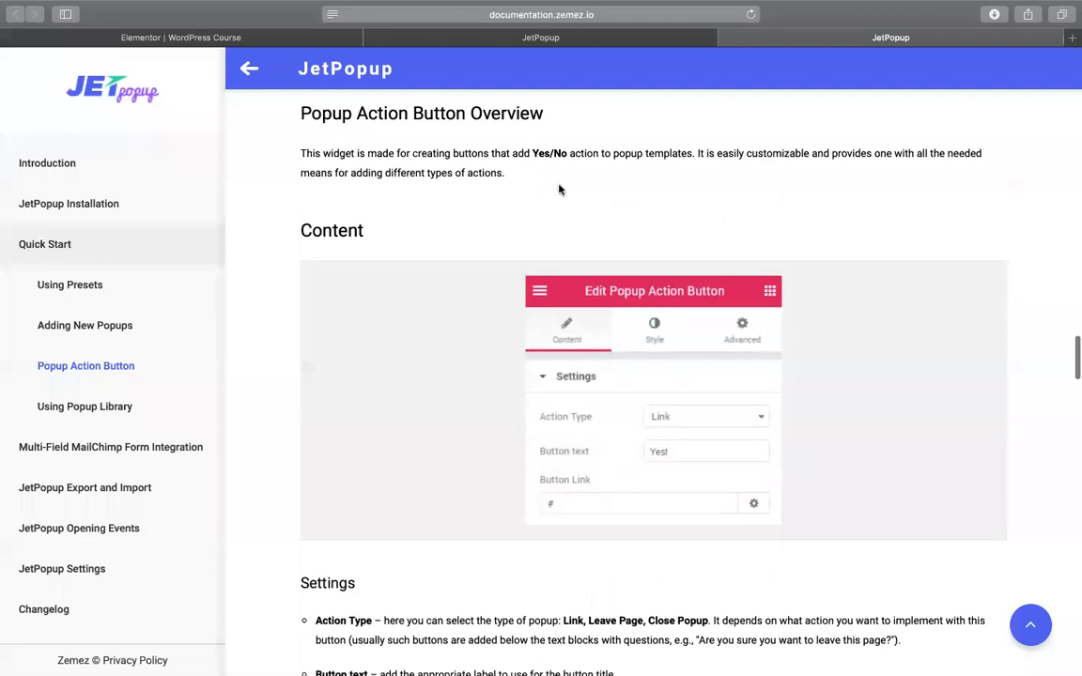
{"action": "scroll", "coordinate": [559, 190], "scroll_direction": "down", "scroll_amount": 4}
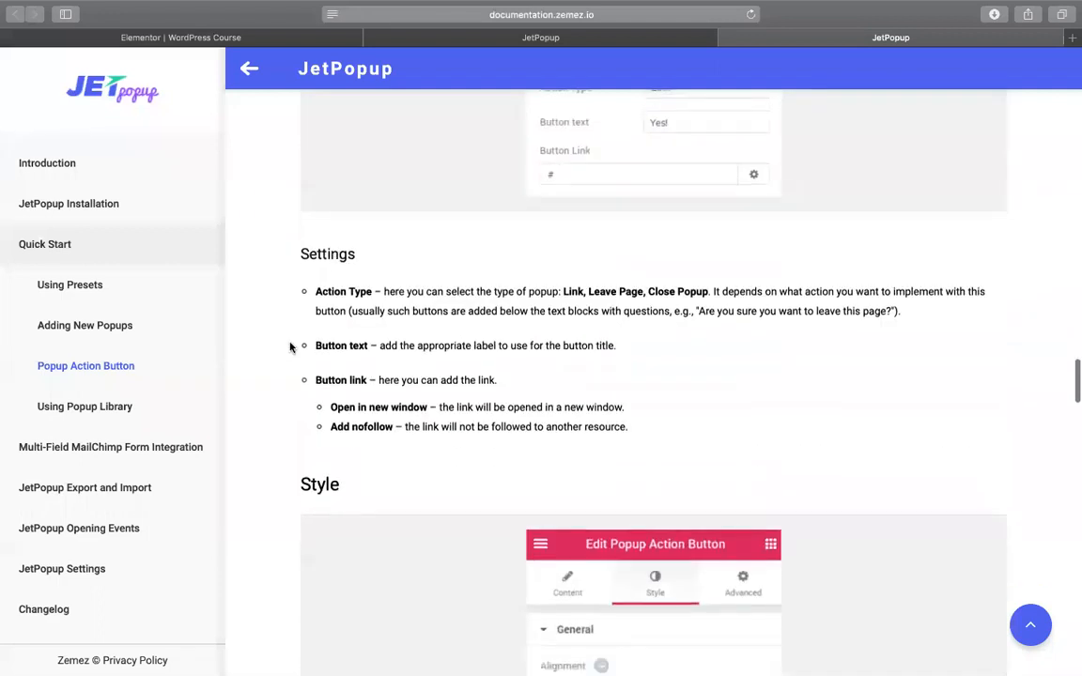
{"action": "scroll", "coordinate": [290, 348], "scroll_direction": "up", "scroll_amount": 6}
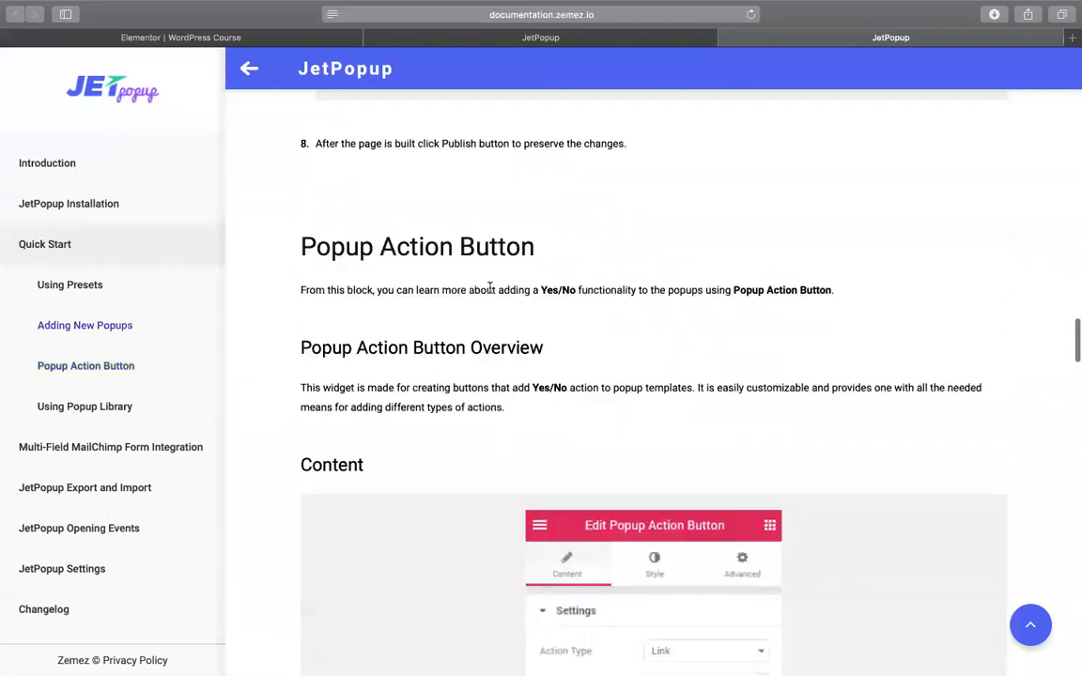
{"action": "left_click_drag", "start_coordinate": [374, 290], "coordinate": [300, 290]}
{"action": "left_click", "coordinate": [315, 280]}
Review the Adding New Popups instructions through step 7 on Popup Settings and return to the Elementor popup editor.
{"action": "scroll", "coordinate": [375, 275], "scroll_direction": "up", "scroll_amount": 1}
{"action": "scroll", "coordinate": [341, 219], "scroll_direction": "up", "scroll_amount": 8}
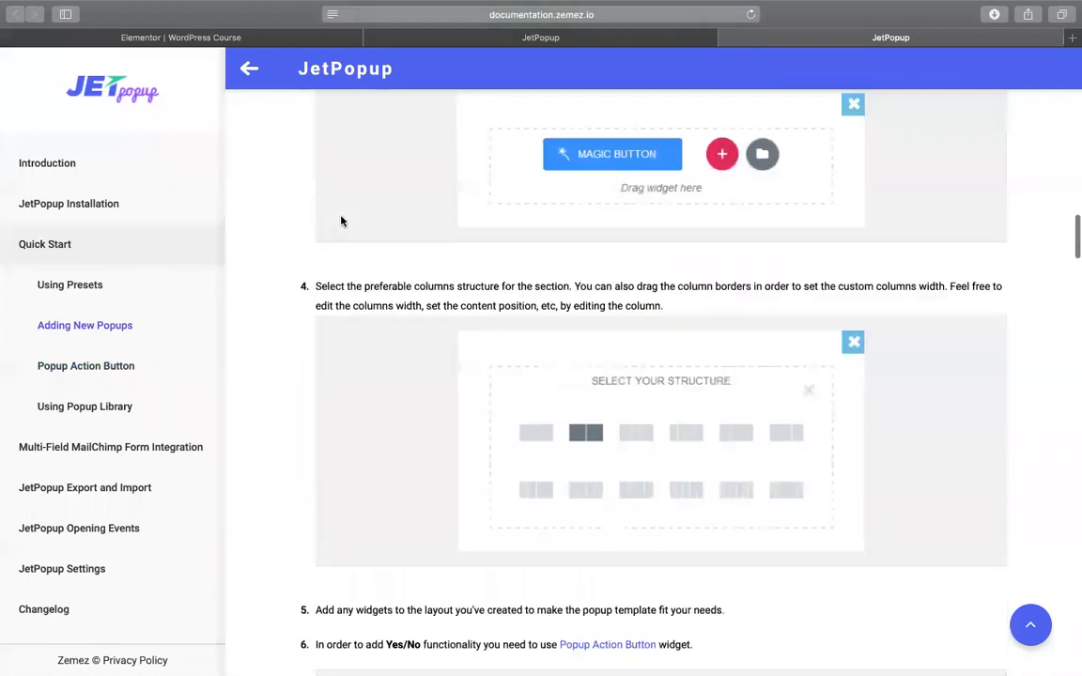
{"action": "scroll", "coordinate": [341, 220], "scroll_direction": "up", "scroll_amount": 10}
{"action": "scroll", "coordinate": [341, 220], "scroll_direction": "down", "scroll_amount": 10}
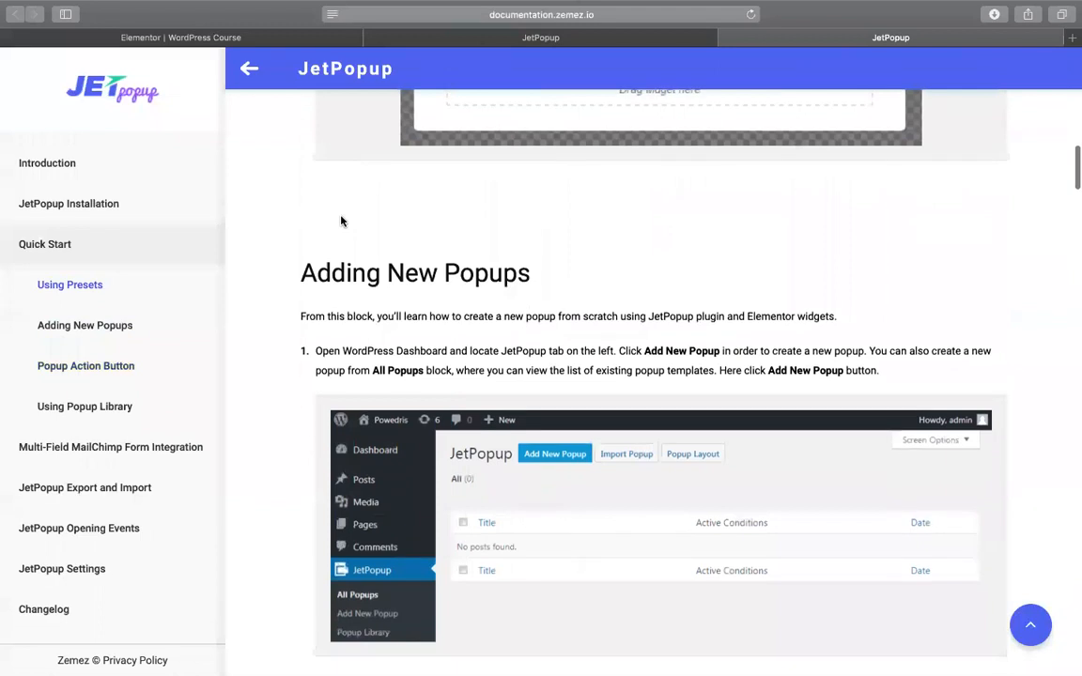
{"action": "scroll", "coordinate": [341, 220], "scroll_direction": "down", "scroll_amount": 15}
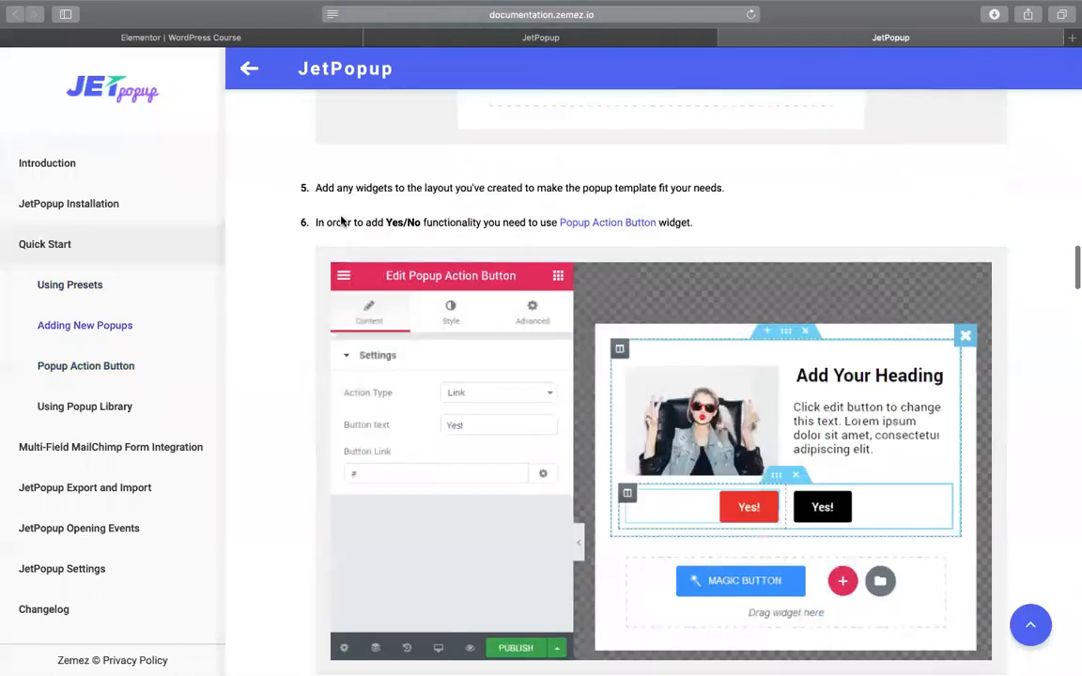
{"action": "scroll", "coordinate": [341, 220], "scroll_direction": "up", "scroll_amount": 4}
{"action": "scroll", "coordinate": [341, 220], "scroll_direction": "up", "scroll_amount": 2}
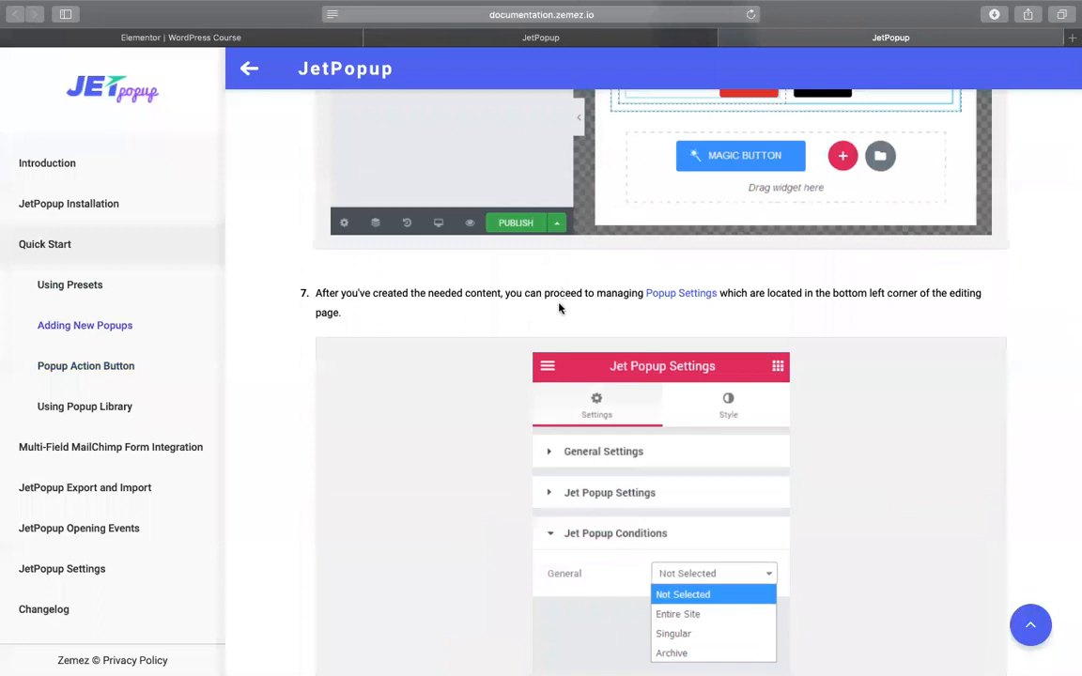
{"action": "scroll", "coordinate": [561, 306], "scroll_direction": "down", "scroll_amount": 1}
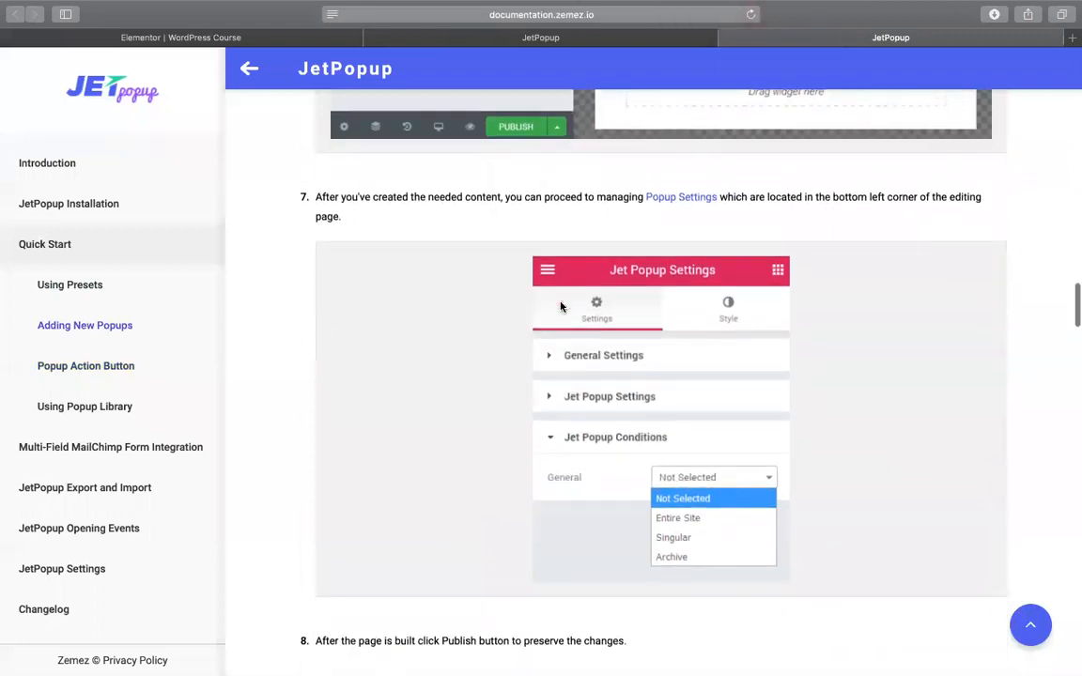
{"action": "scroll", "coordinate": [560, 306], "scroll_direction": "down", "scroll_amount": 1}
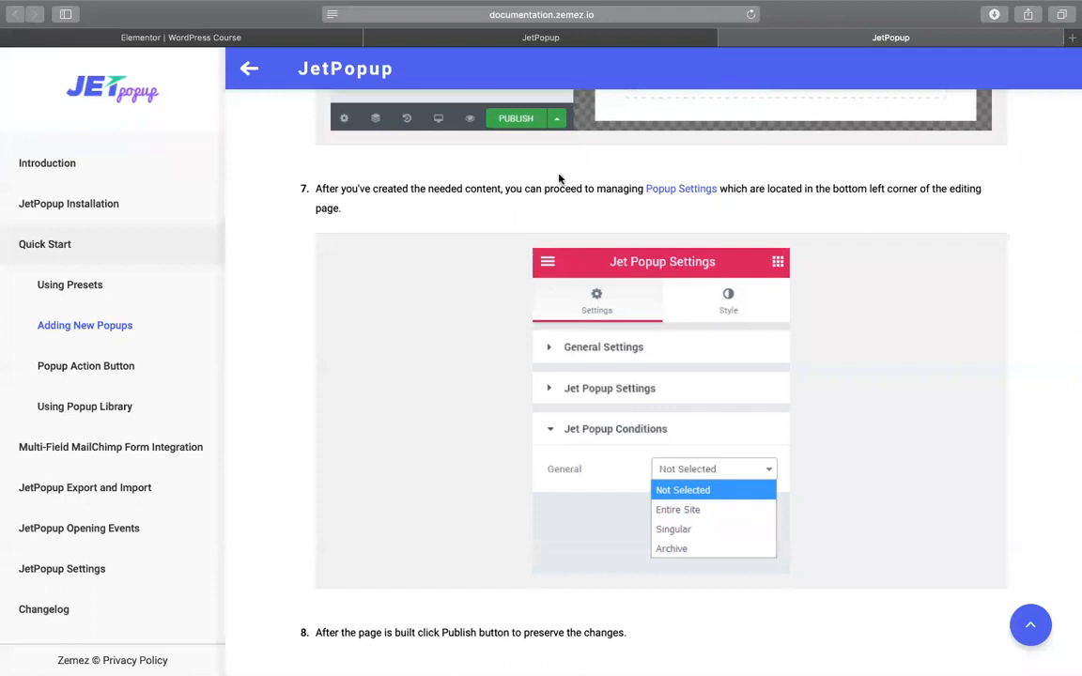
{"action": "scroll", "coordinate": [403, 37], "scroll_direction": "up", "scroll_amount": 2}
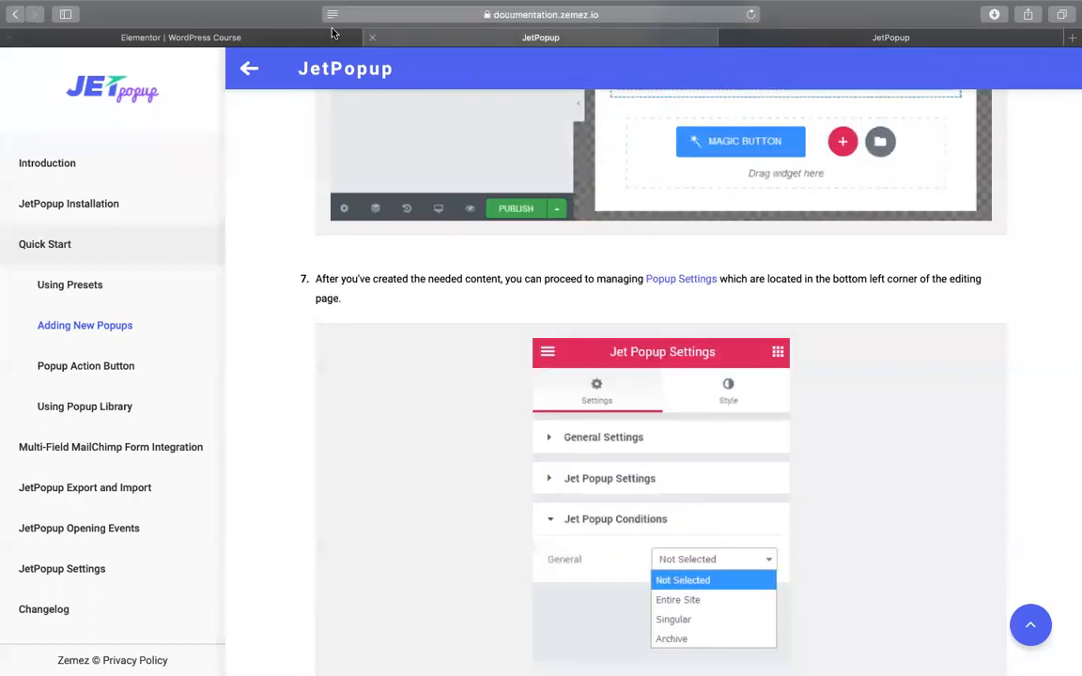
{"action": "left_click", "coordinate": [171, 35]}
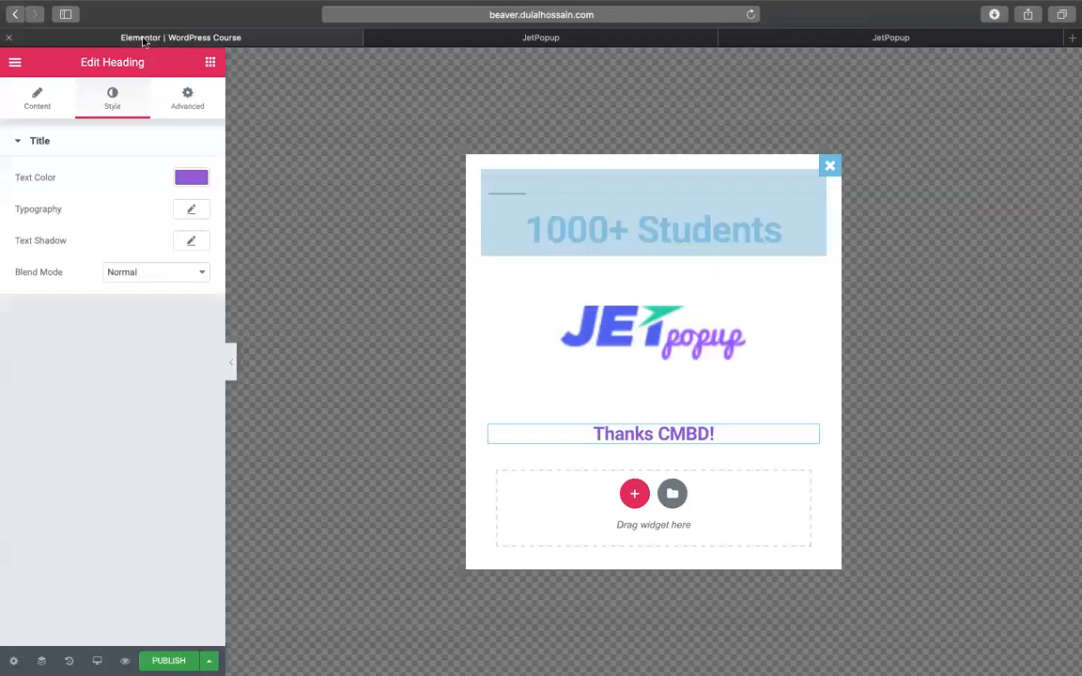
Check Elementor's Global Settings for the popup options, compare with step 7 of the documentation, and return to the editor.
{"action": "left_click", "coordinate": [13, 64]}
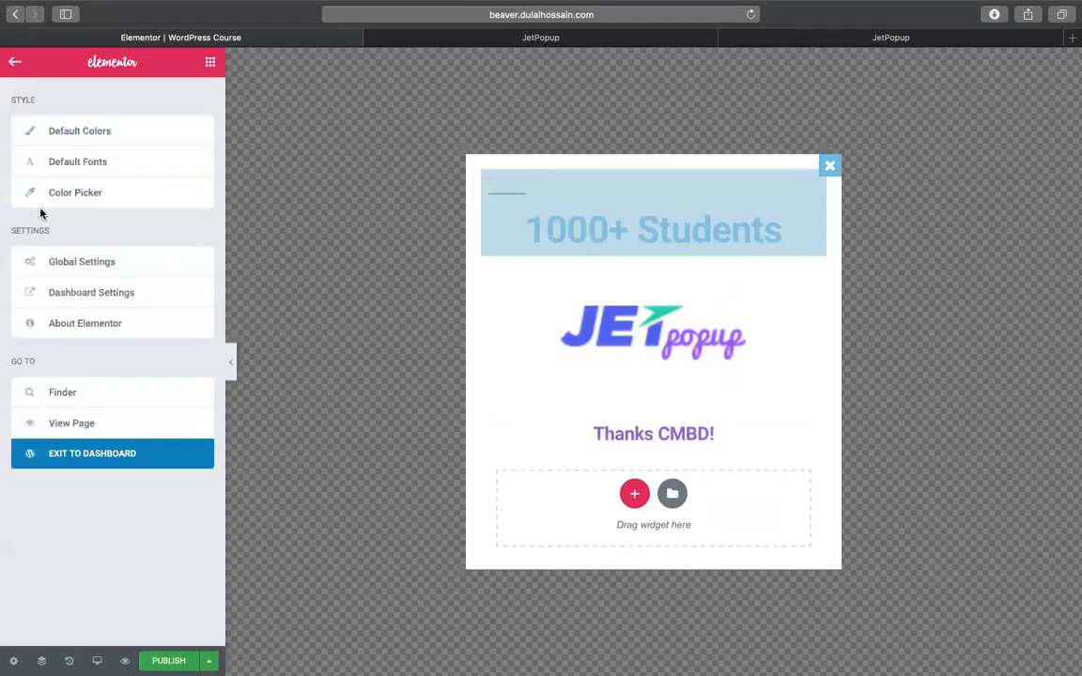
{"action": "left_click", "coordinate": [182, 261]}
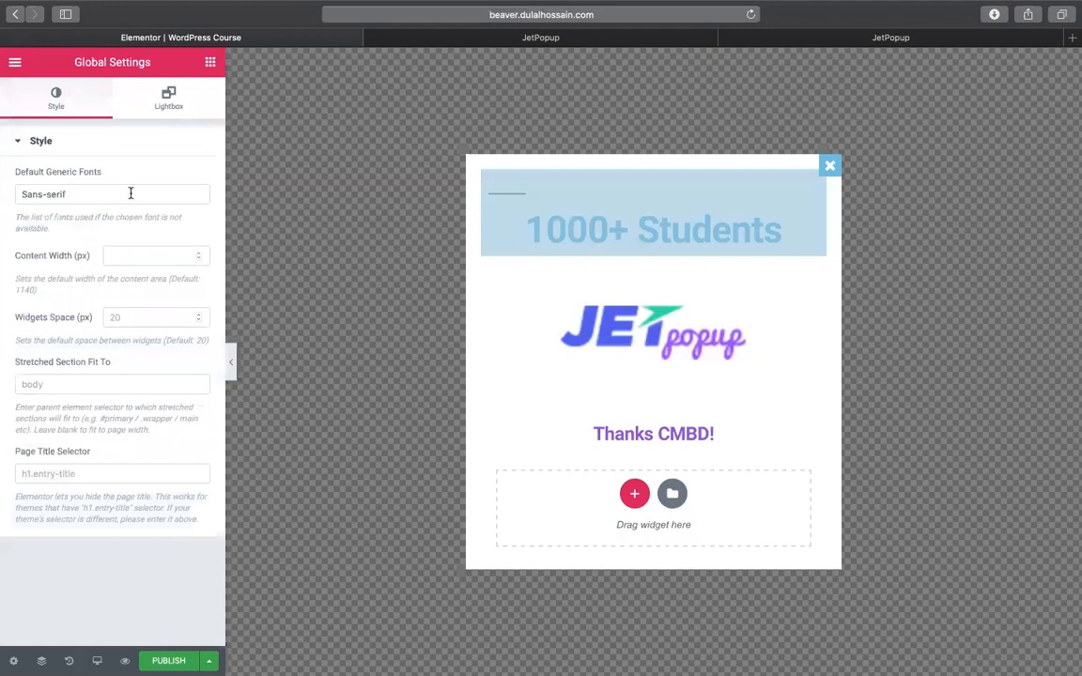
{"action": "left_click", "coordinate": [14, 62]}
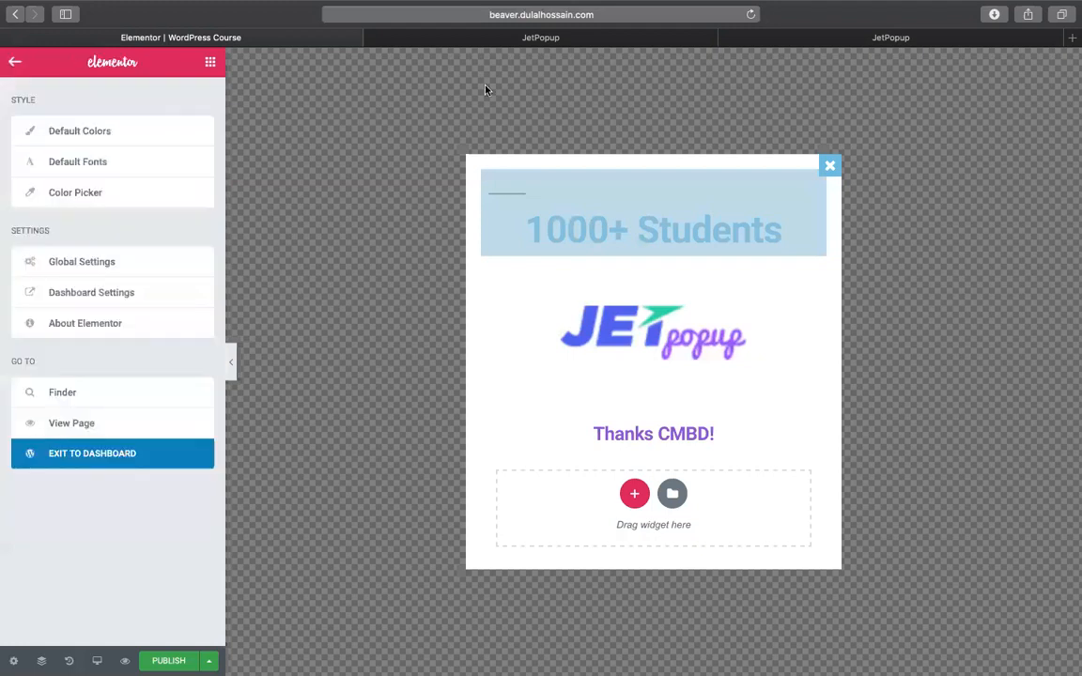
{"action": "left_click", "coordinate": [634, 37]}
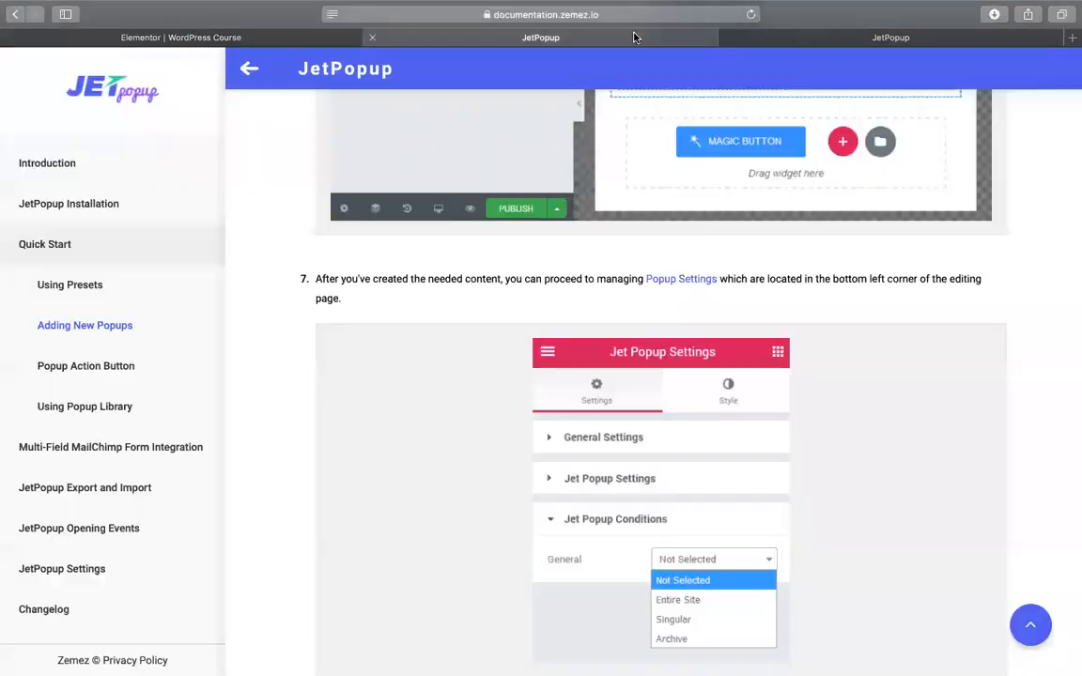
{"action": "left_click", "coordinate": [816, 44]}
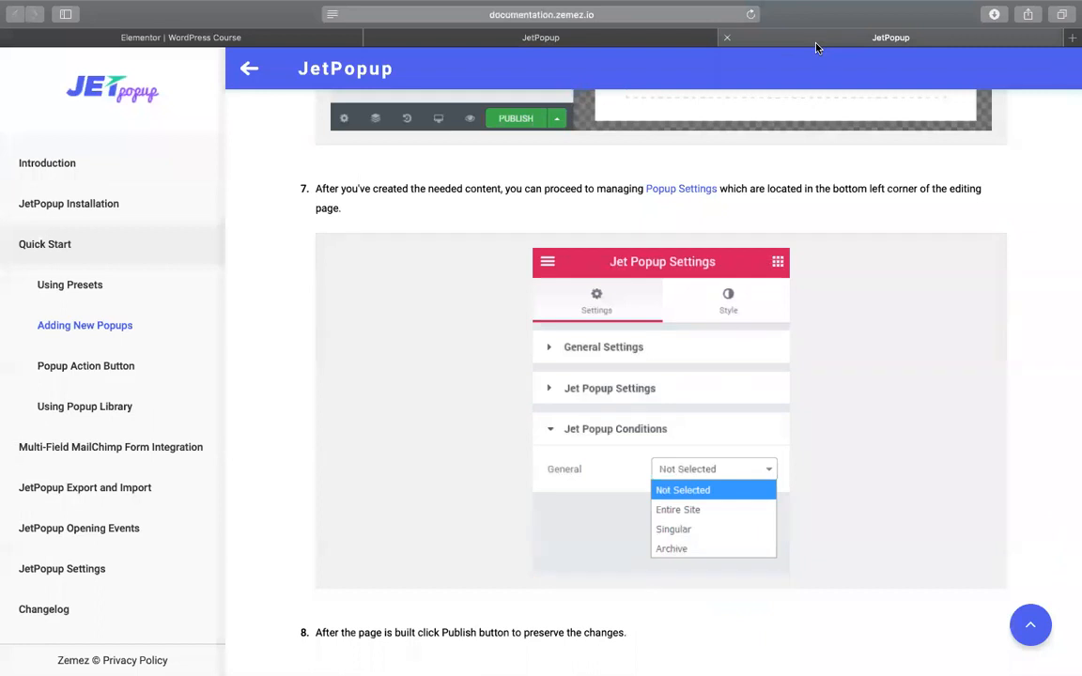
{"action": "left_click", "coordinate": [150, 36]}
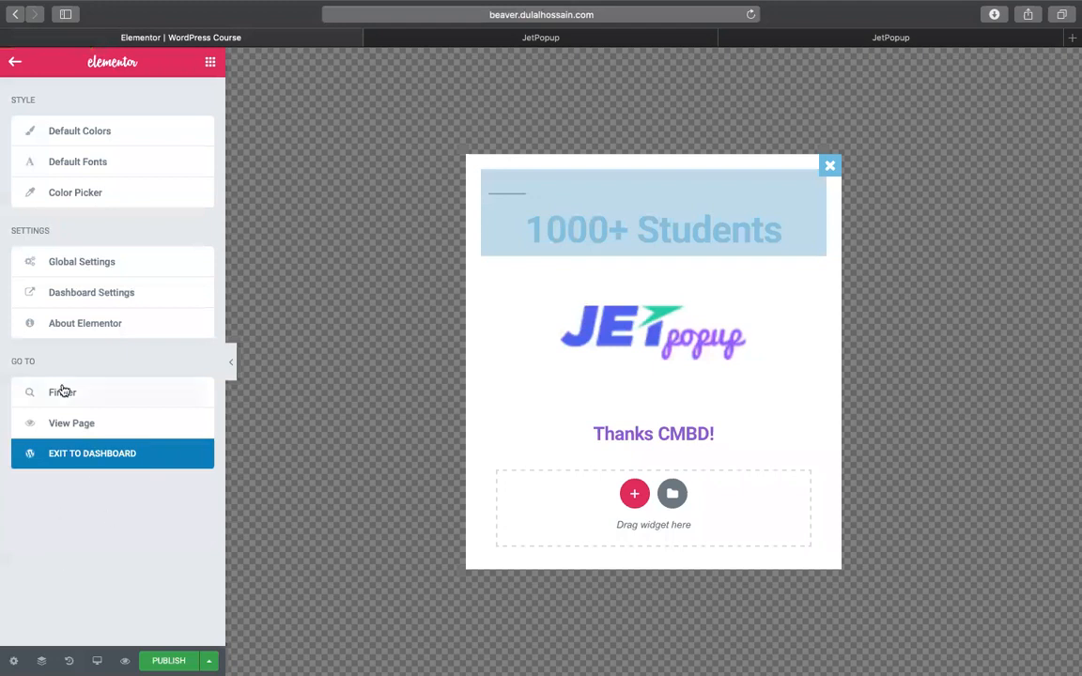
Check Elementor's Dashboard Settings for popup options and close that page to return to the popup editor.
{"action": "left_click", "coordinate": [95, 294]}
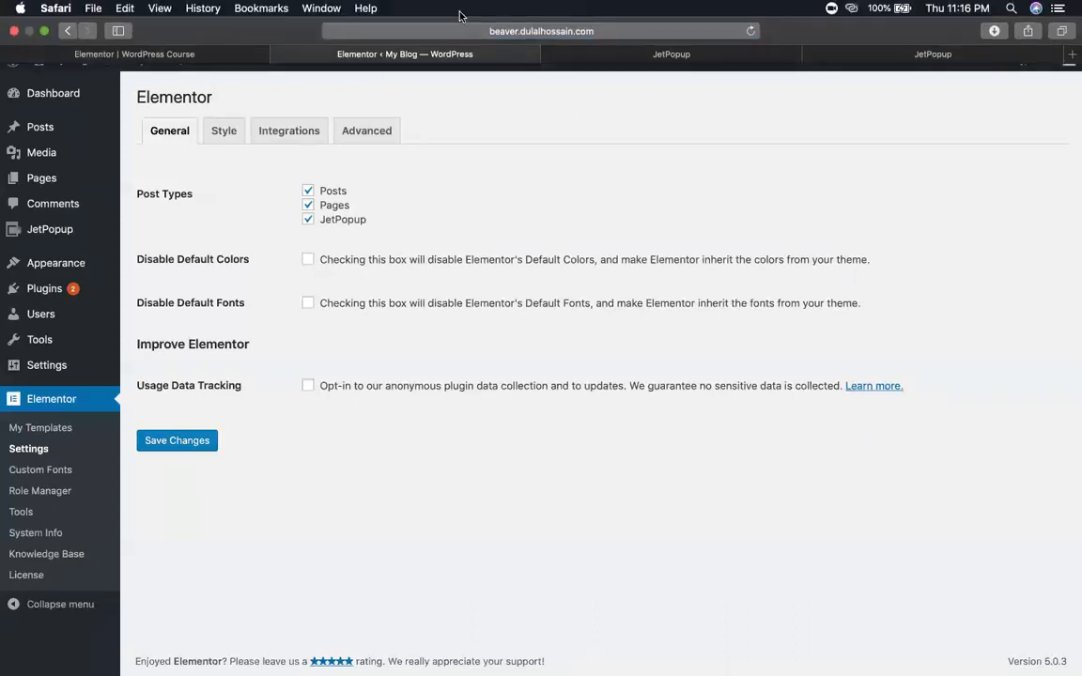
{"action": "left_click", "coordinate": [610, 342]}
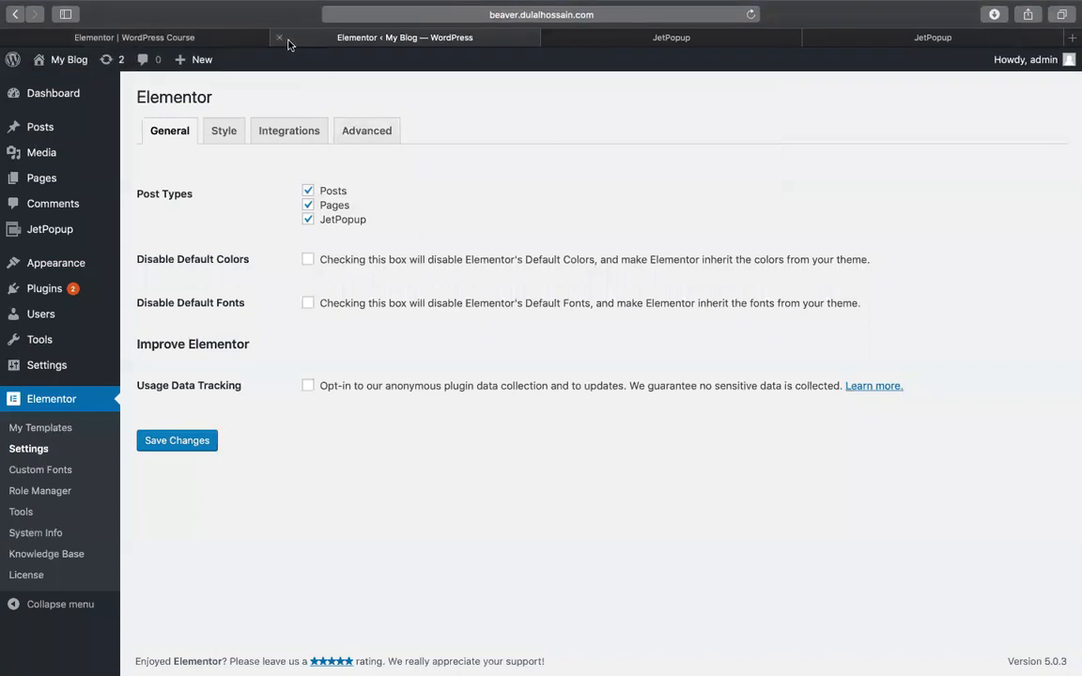
{"action": "left_click", "coordinate": [278, 37]}
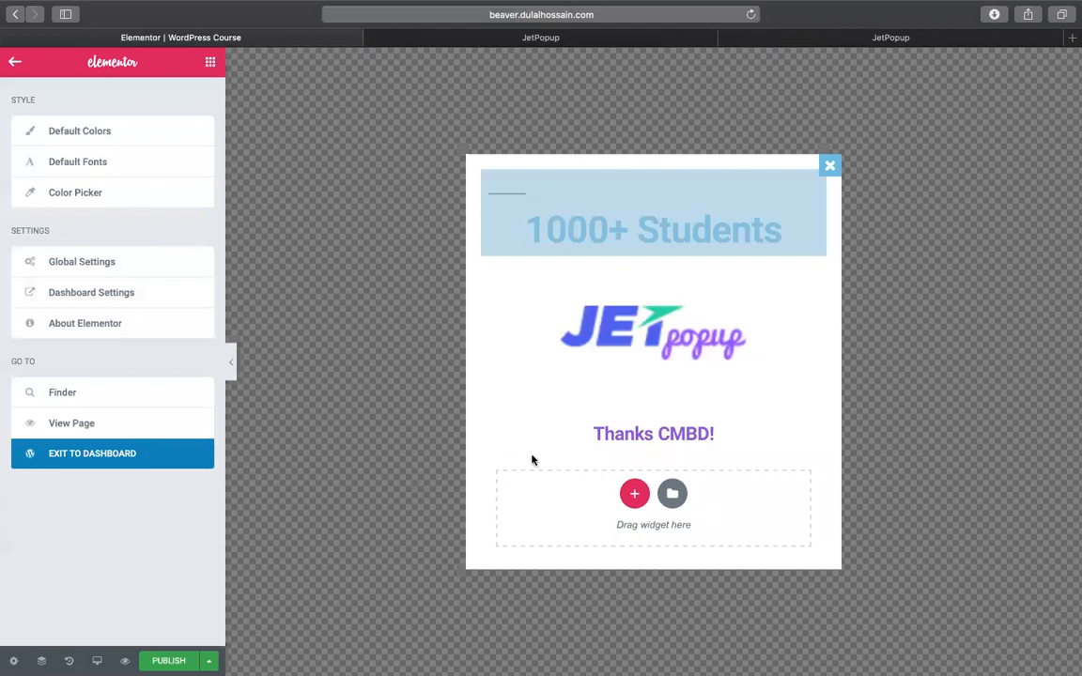
Look through the Elementor widget list for Jet widgets, including a search for "jet".
{"action": "left_click", "coordinate": [549, 437]}
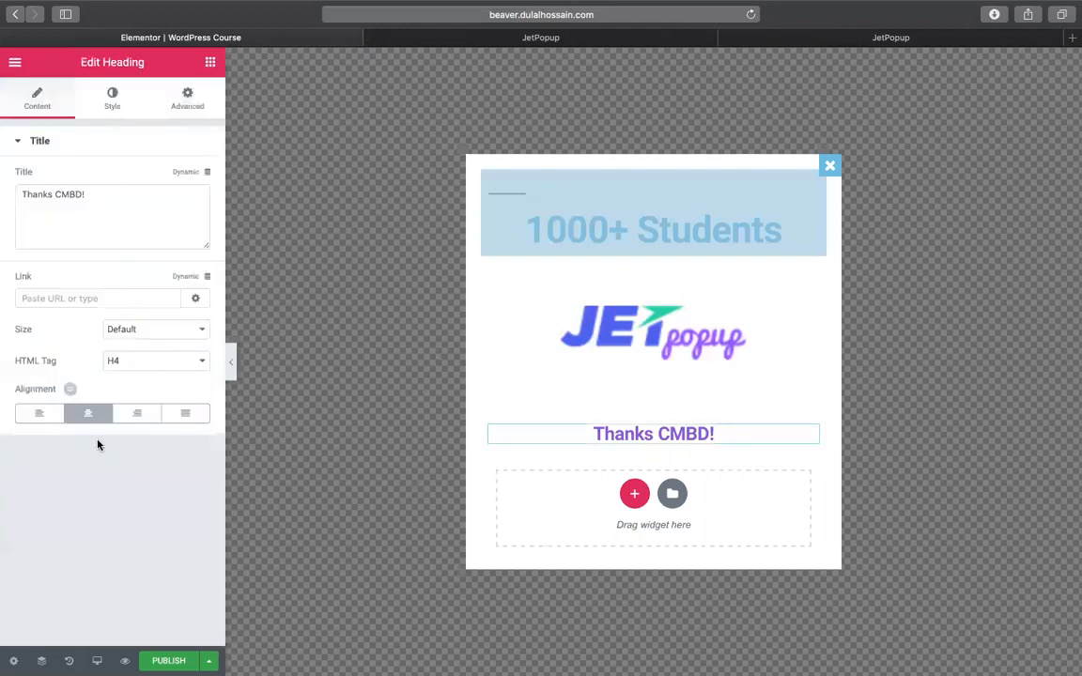
{"action": "left_click", "coordinate": [210, 62]}
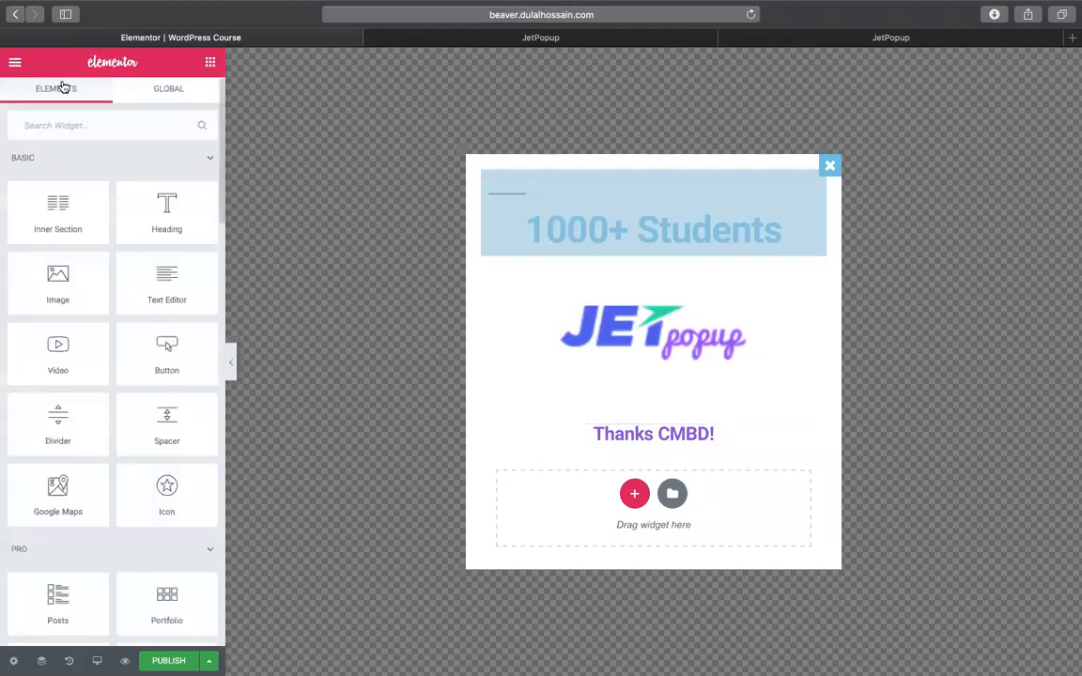
{"action": "left_click", "coordinate": [154, 90]}
{"action": "left_click", "coordinate": [55, 94]}
{"action": "scroll", "coordinate": [89, 290], "scroll_direction": "down", "scroll_amount": 10}
{"action": "scroll", "coordinate": [97, 317], "scroll_direction": "up", "scroll_amount": 10}
{"action": "left_click", "coordinate": [112, 126]}
{"action": "type", "text": "je"}
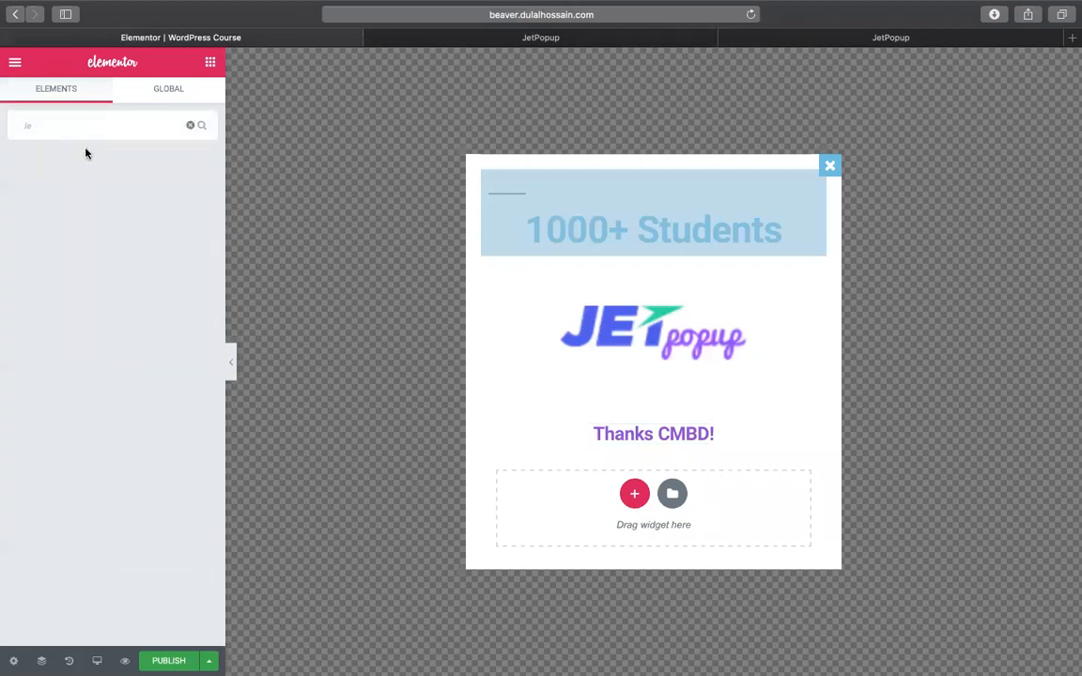
{"action": "type", "text": "t"}
{"action": "key", "text": "BackSpace"}
Open the Jet Popup Settings of the Wordpress Course popup and compare them with step 7 of the JetPopup documentation.
{"action": "left_click", "coordinate": [16, 62]}
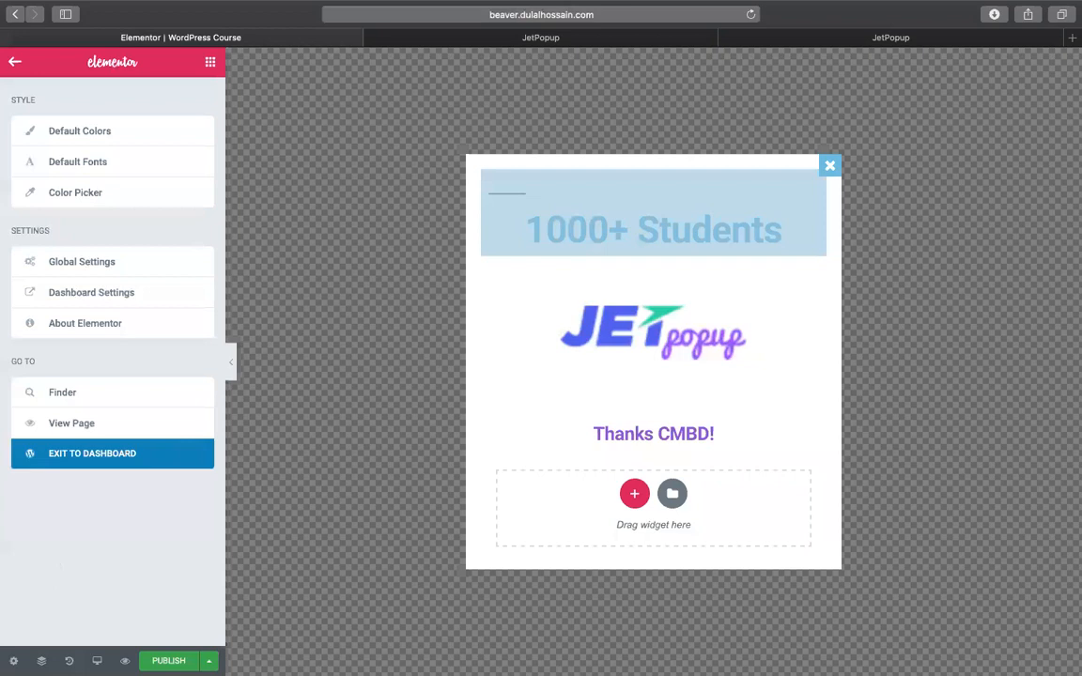
{"action": "left_click", "coordinate": [14, 660]}
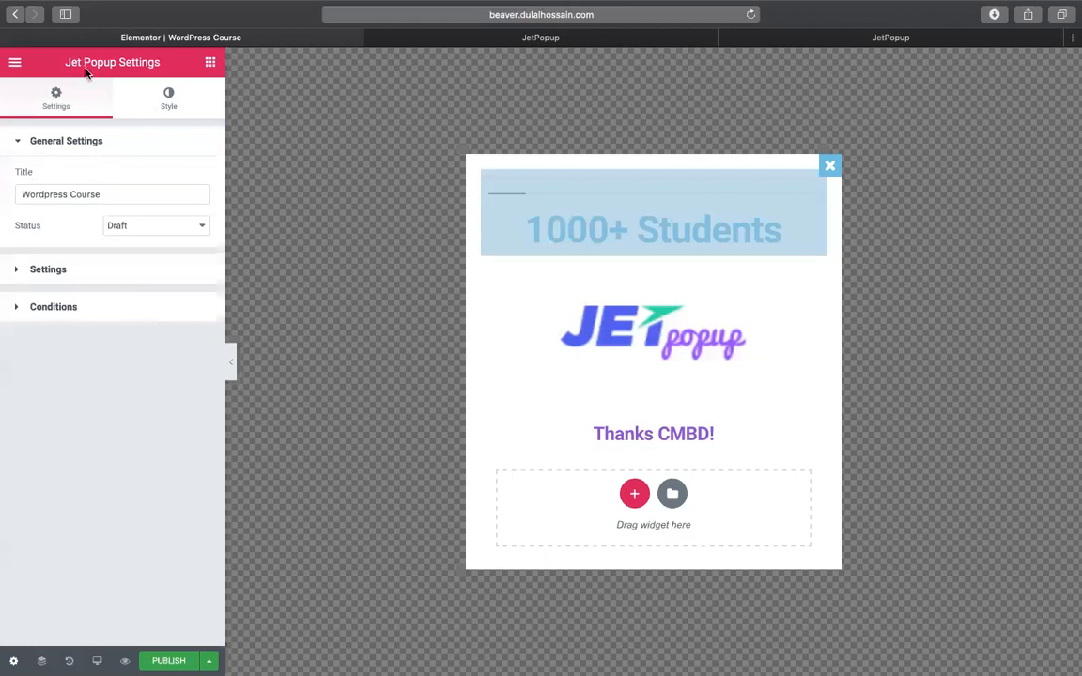
{"action": "left_click", "coordinate": [551, 38]}
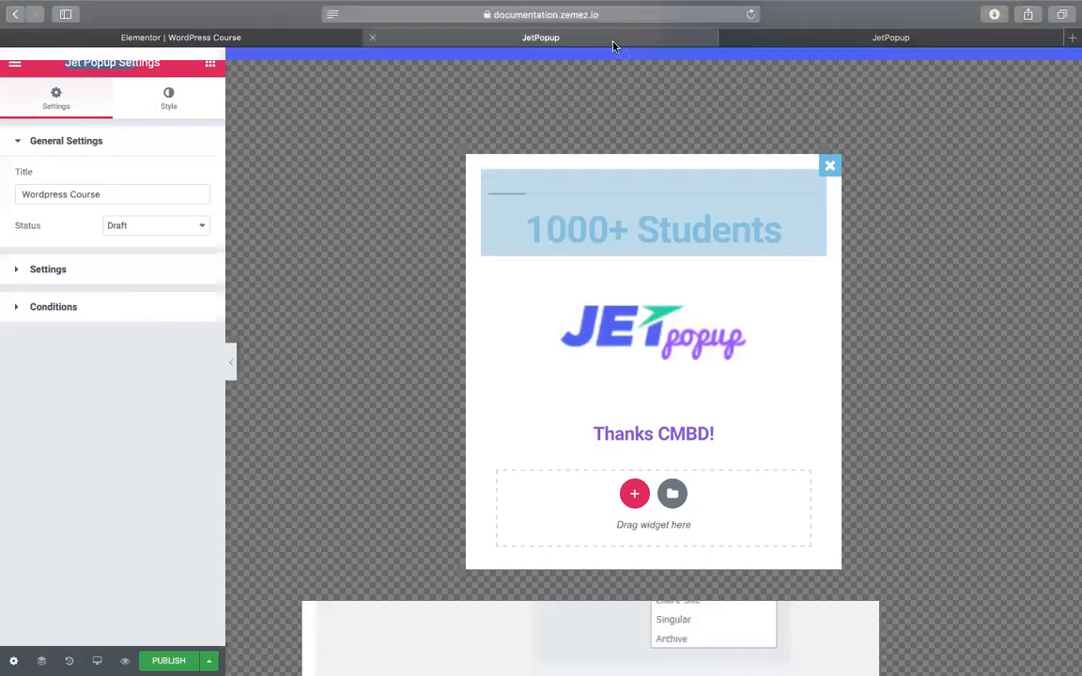
{"action": "scroll", "coordinate": [715, 331], "scroll_direction": "down", "scroll_amount": 2}
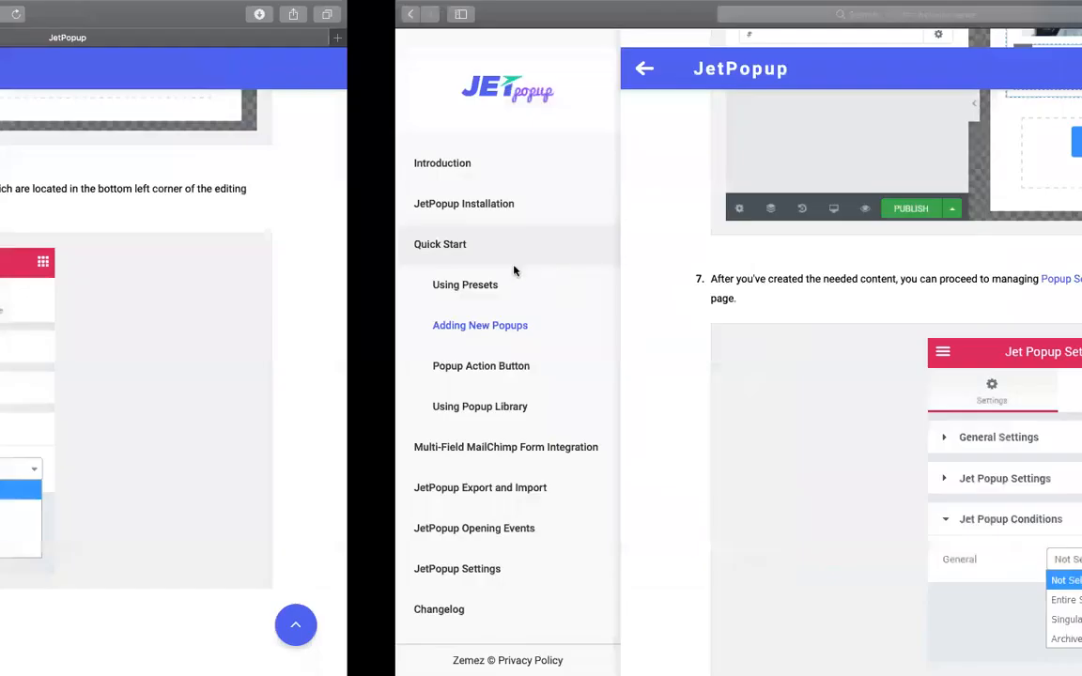
{"action": "mouse_move", "coordinate": [757, 8]}
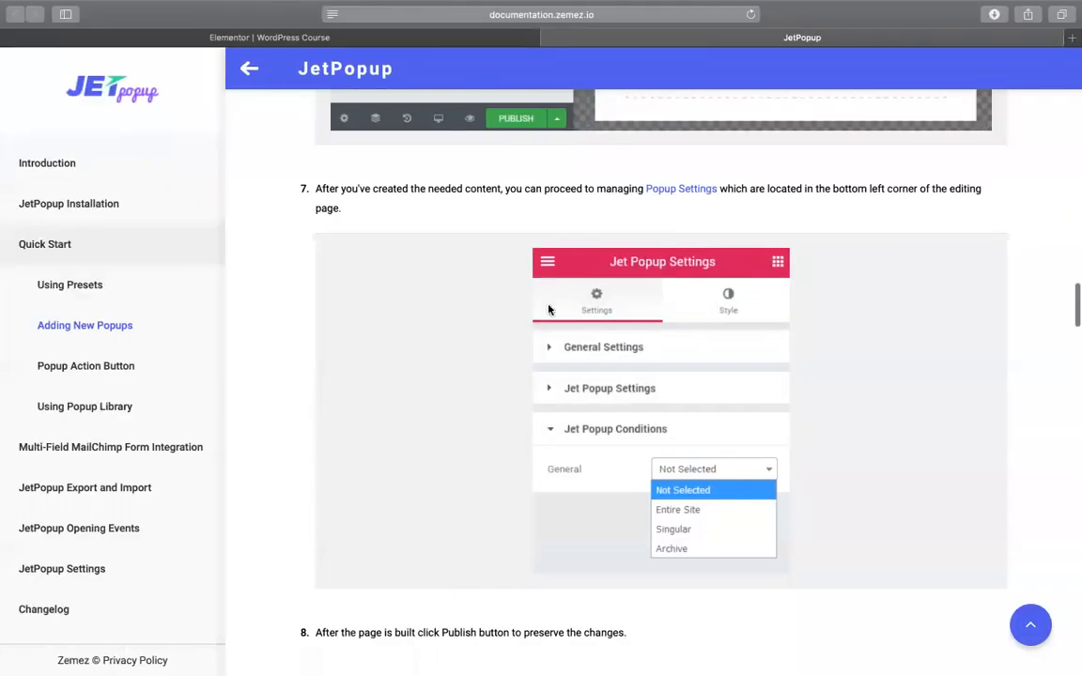
{"action": "scroll", "coordinate": [549, 309], "scroll_direction": "down", "scroll_amount": 1}
{"action": "scroll", "coordinate": [462, 352], "scroll_direction": "down", "scroll_amount": 2}
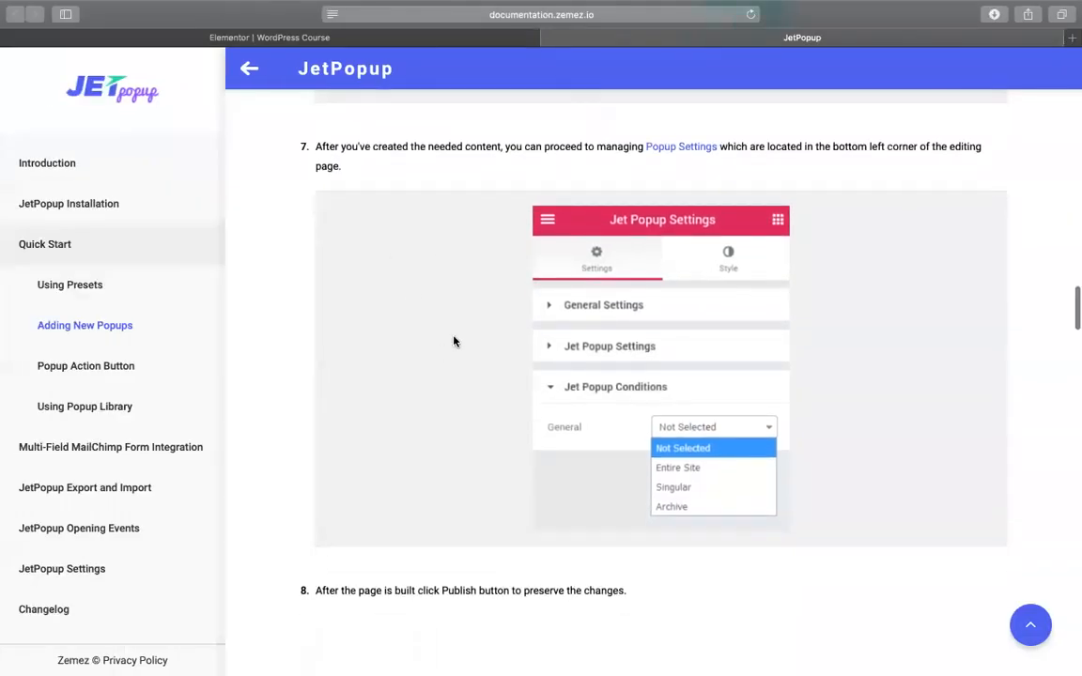
{"action": "scroll", "coordinate": [587, 398], "scroll_direction": "down", "scroll_amount": 3}
{"action": "scroll", "coordinate": [589, 404], "scroll_direction": "up", "scroll_amount": 8}
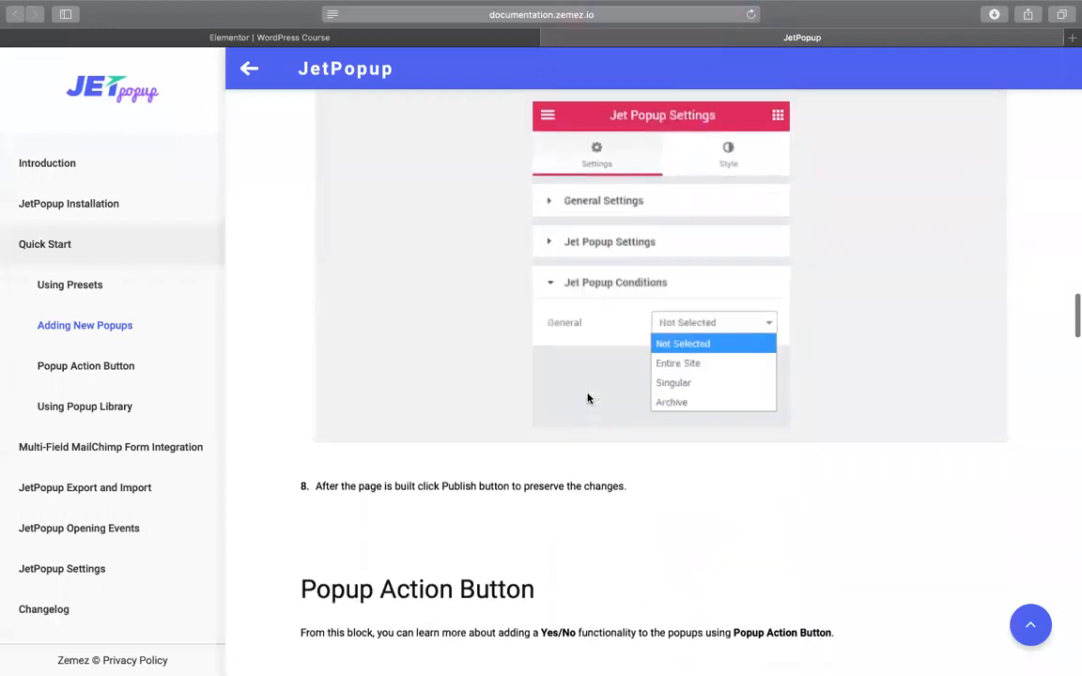
{"action": "scroll", "coordinate": [698, 435], "scroll_direction": "down", "scroll_amount": 10}
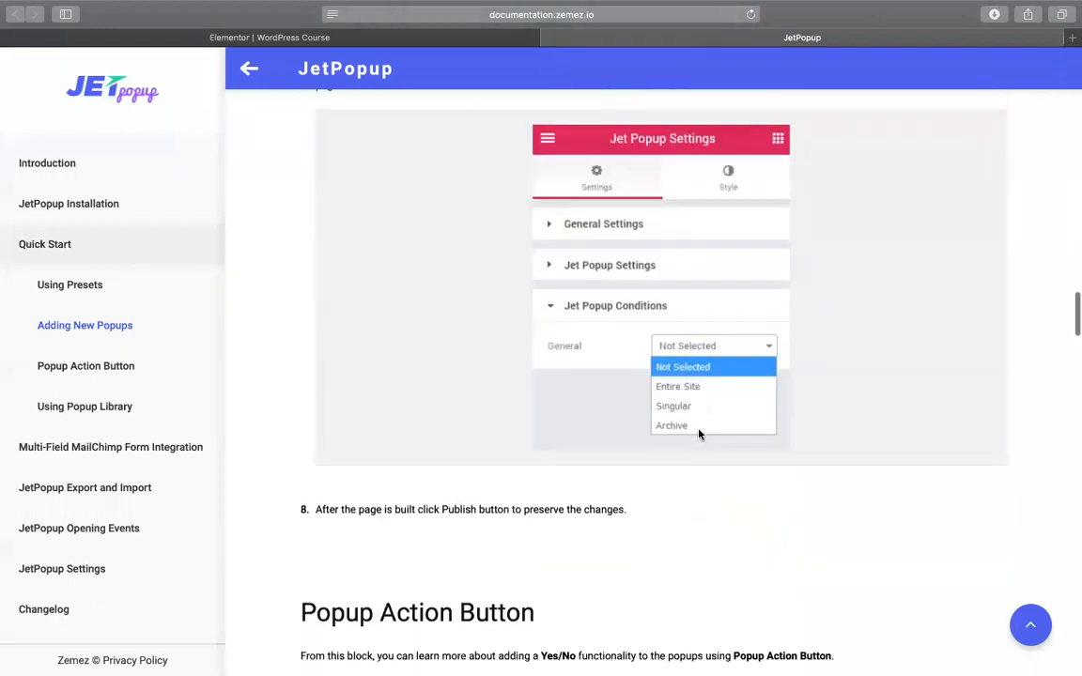
{"action": "scroll", "coordinate": [698, 433], "scroll_direction": "up", "scroll_amount": 2}
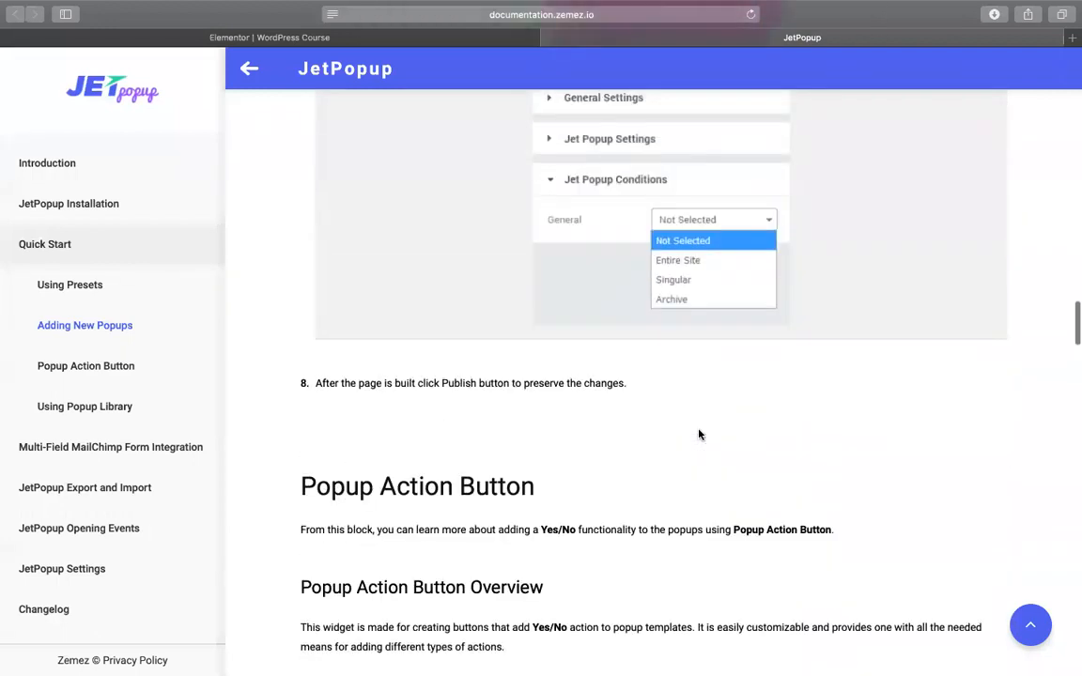
{"action": "scroll", "coordinate": [697, 434], "scroll_direction": "up", "scroll_amount": 7}
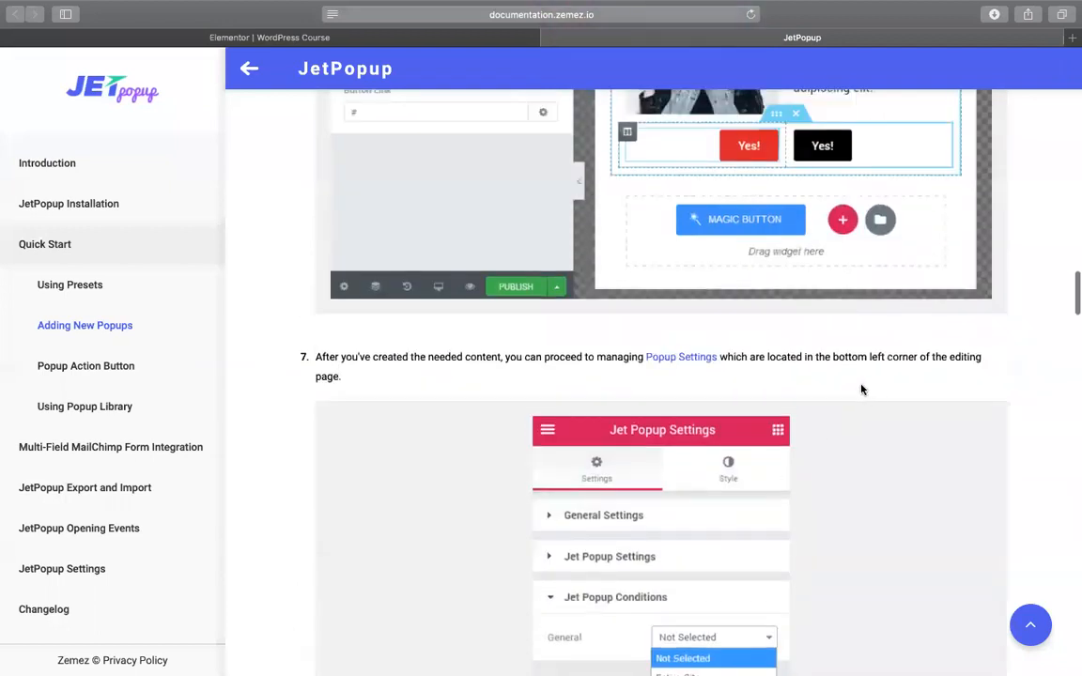
{"action": "scroll", "coordinate": [772, 379], "scroll_direction": "down", "scroll_amount": 3}
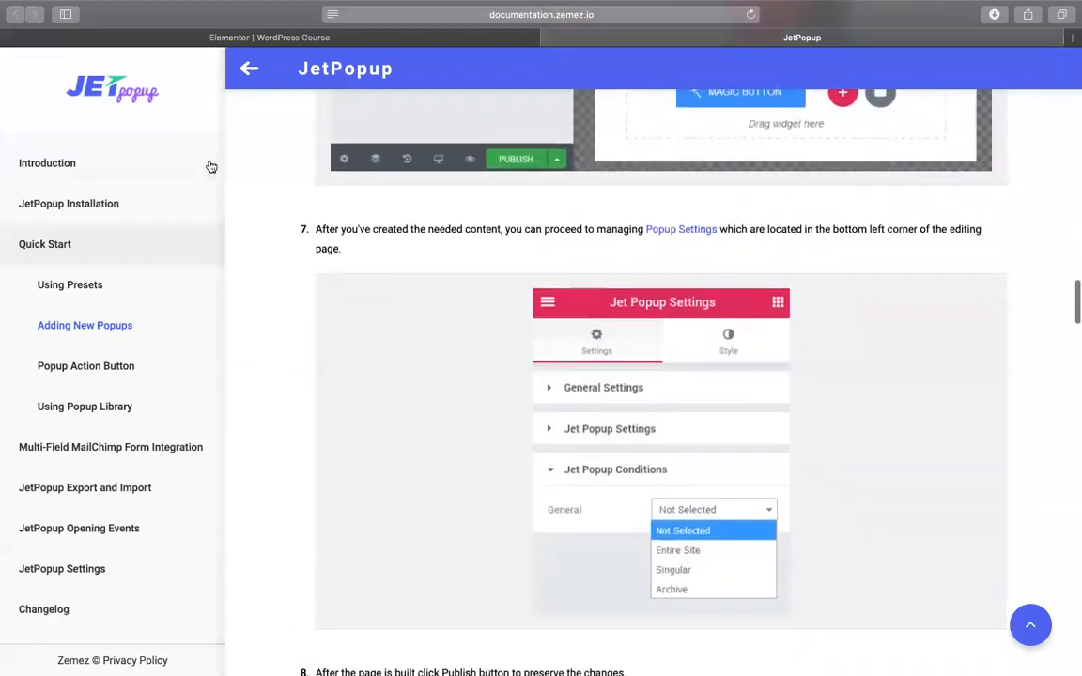
Return to the Elementor popup editor and examine the General options in the popup's Conditions section.
{"action": "left_click", "coordinate": [163, 36]}
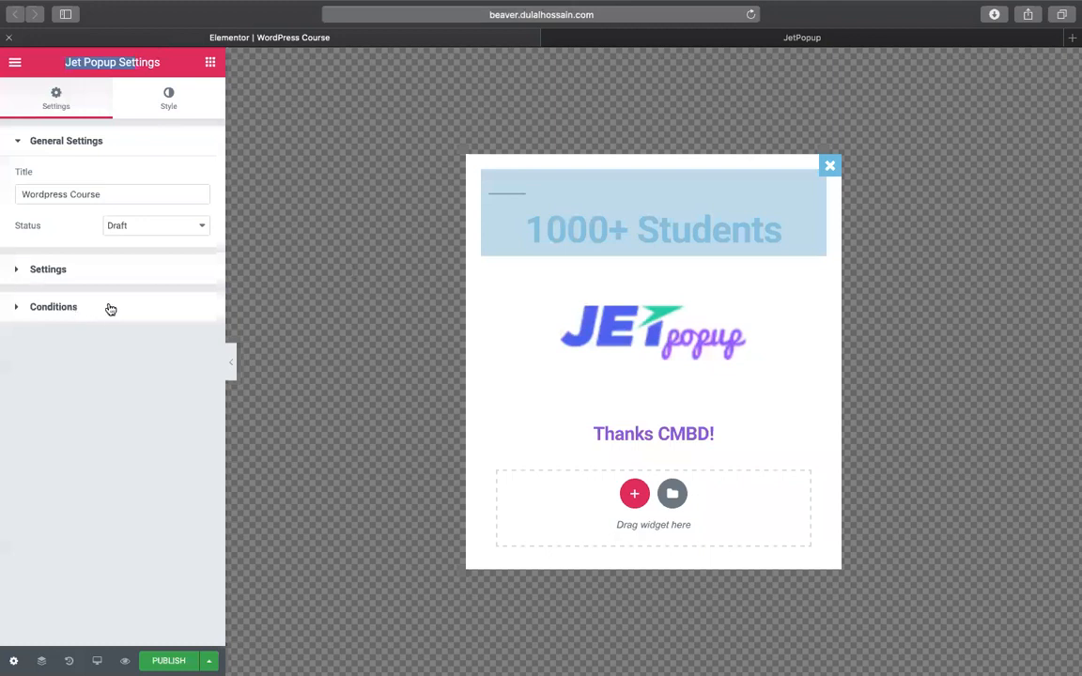
{"action": "left_click", "coordinate": [141, 306]}
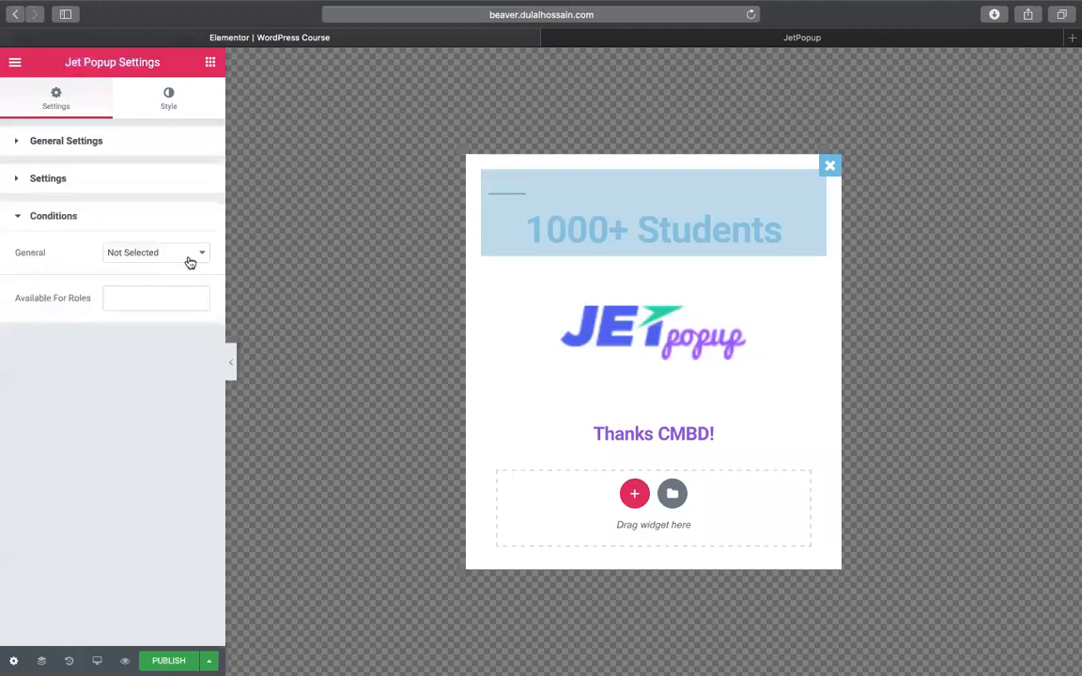
{"action": "left_click", "coordinate": [194, 252]}
Switch to the JetPopup documentation and read step 8 on publishing and the start of the Popup Action Button section.
{"action": "left_click", "coordinate": [676, 39]}
{"action": "left_click", "coordinate": [659, 39]}
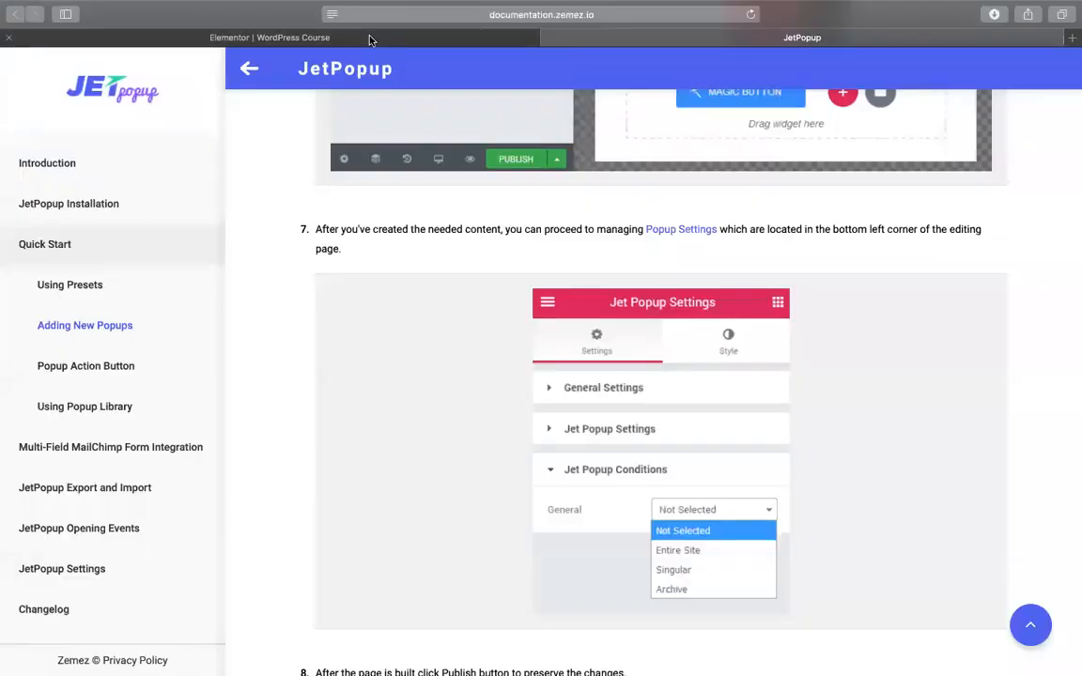
{"action": "scroll", "coordinate": [467, 133], "scroll_direction": "down", "scroll_amount": 5}
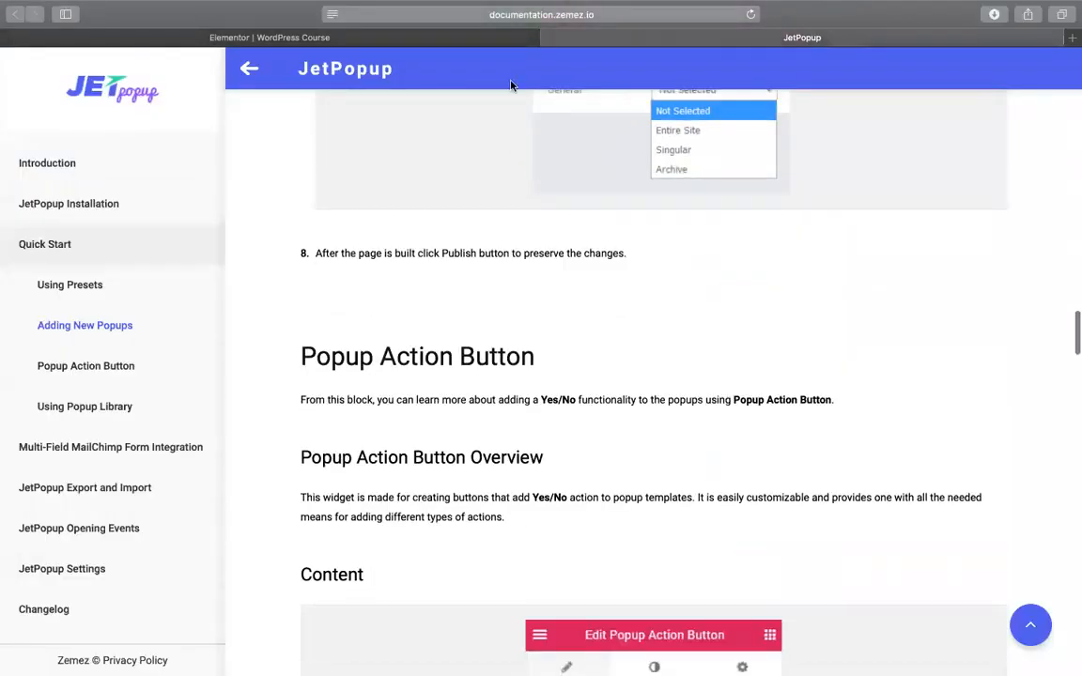
{"action": "right_click", "coordinate": [675, 250]}
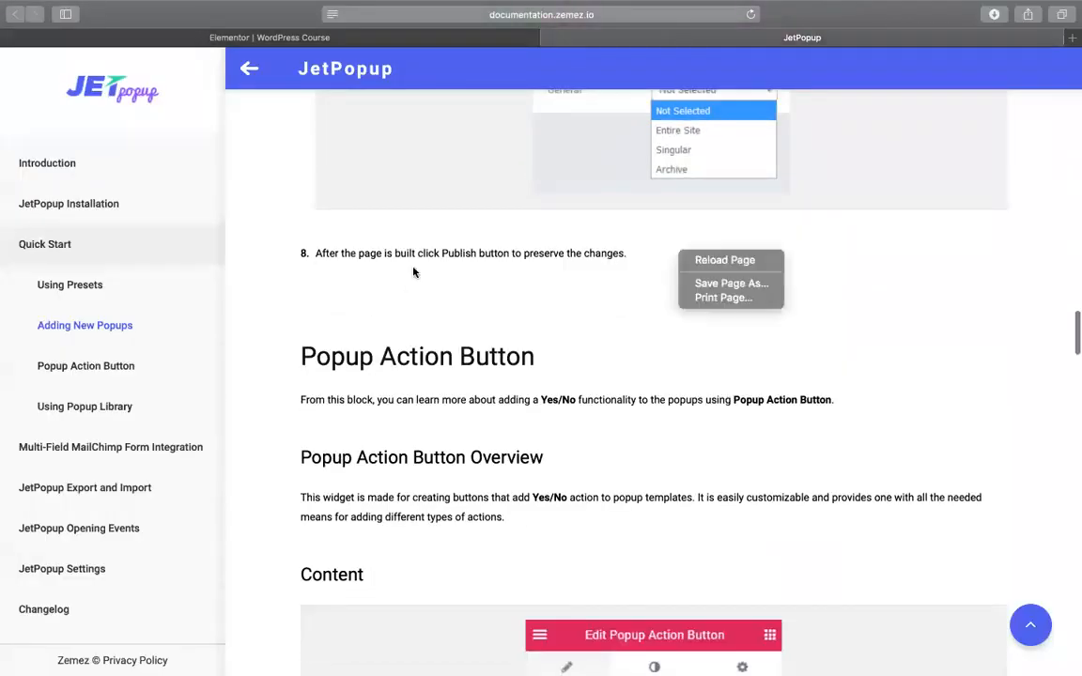
{"action": "left_click", "coordinate": [362, 254]}
{"action": "left_click_drag", "start_coordinate": [340, 252], "coordinate": [551, 254]}
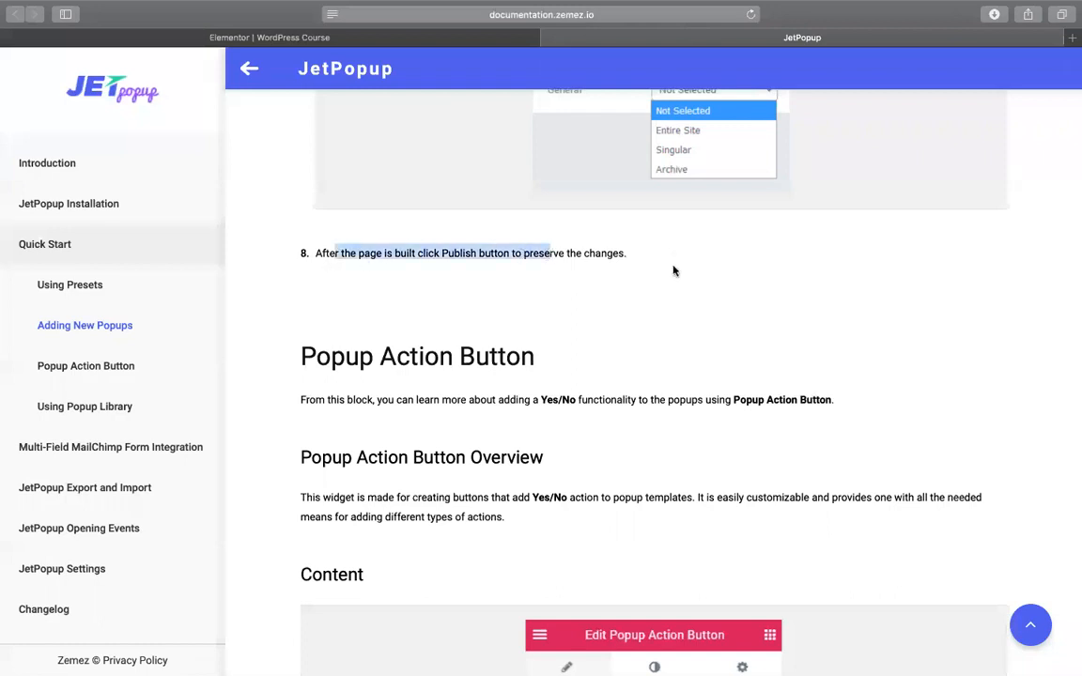
{"action": "scroll", "coordinate": [672, 270], "scroll_direction": "down", "scroll_amount": 2}
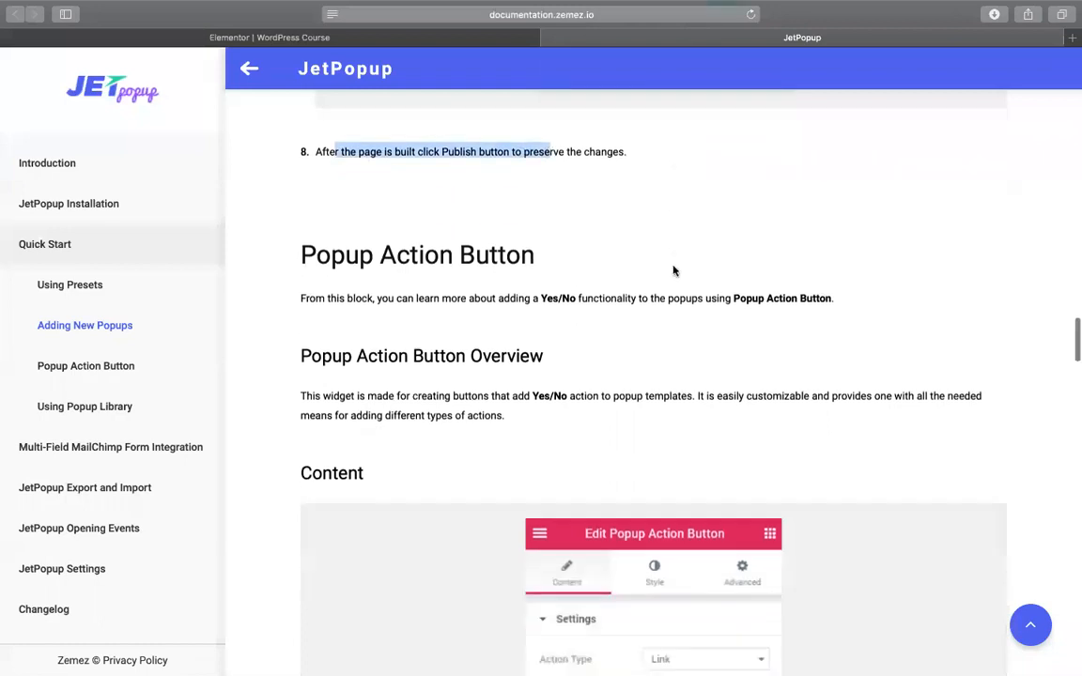
{"action": "scroll", "coordinate": [673, 271], "scroll_direction": "down", "scroll_amount": 1}
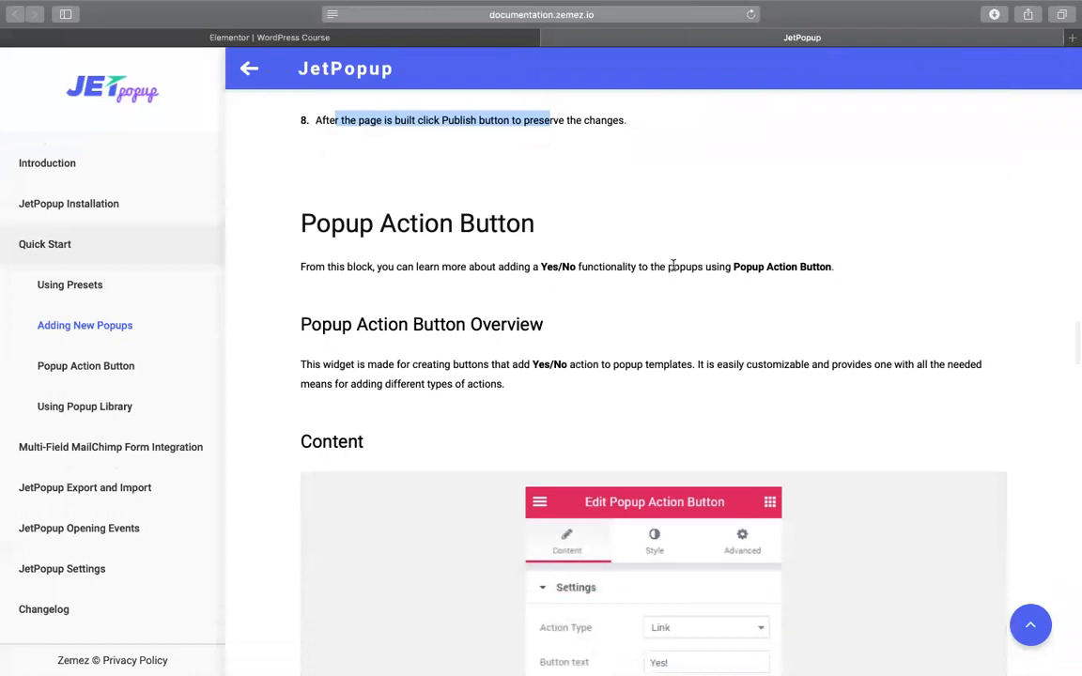
{"action": "scroll", "coordinate": [631, 294], "scroll_direction": "down", "scroll_amount": 5}
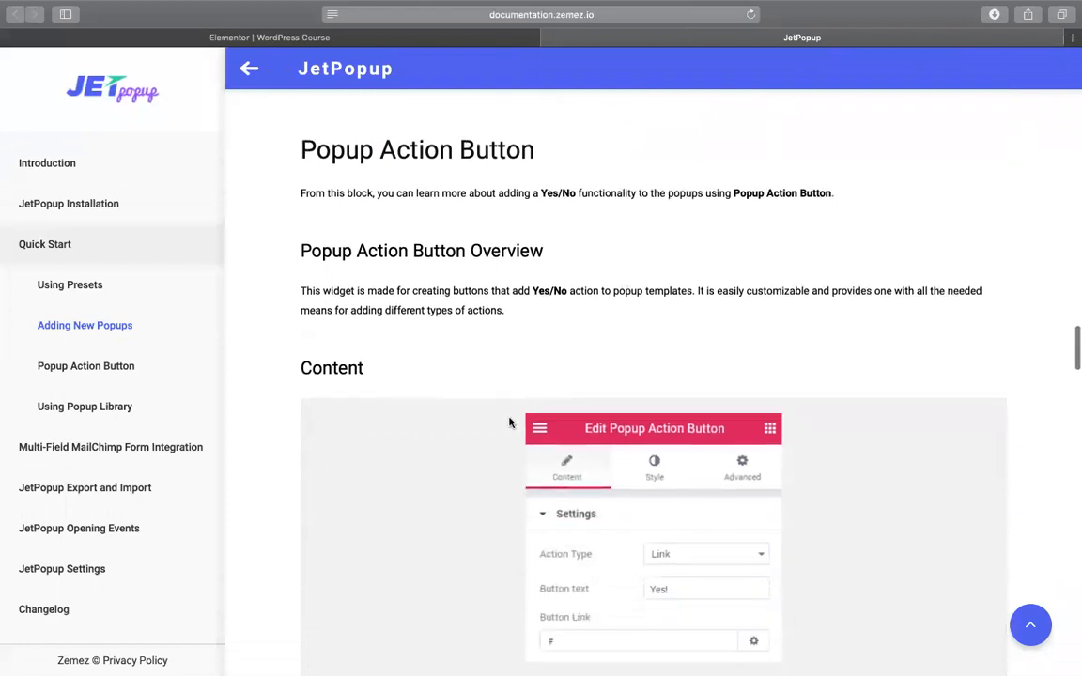
Return to the Elementor editor, check the popup's Conditions and General Settings, and publish the Wordpress Course popup.
{"action": "left_click", "coordinate": [270, 40]}
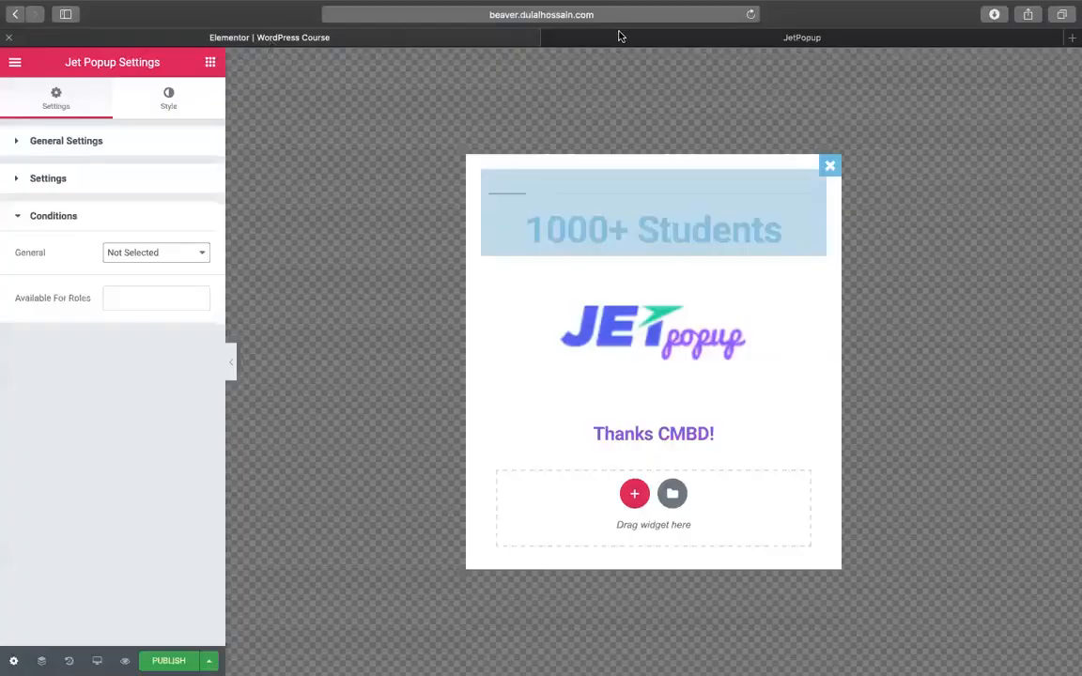
{"action": "left_click", "coordinate": [38, 142]}
{"action": "left_click", "coordinate": [31, 307]}
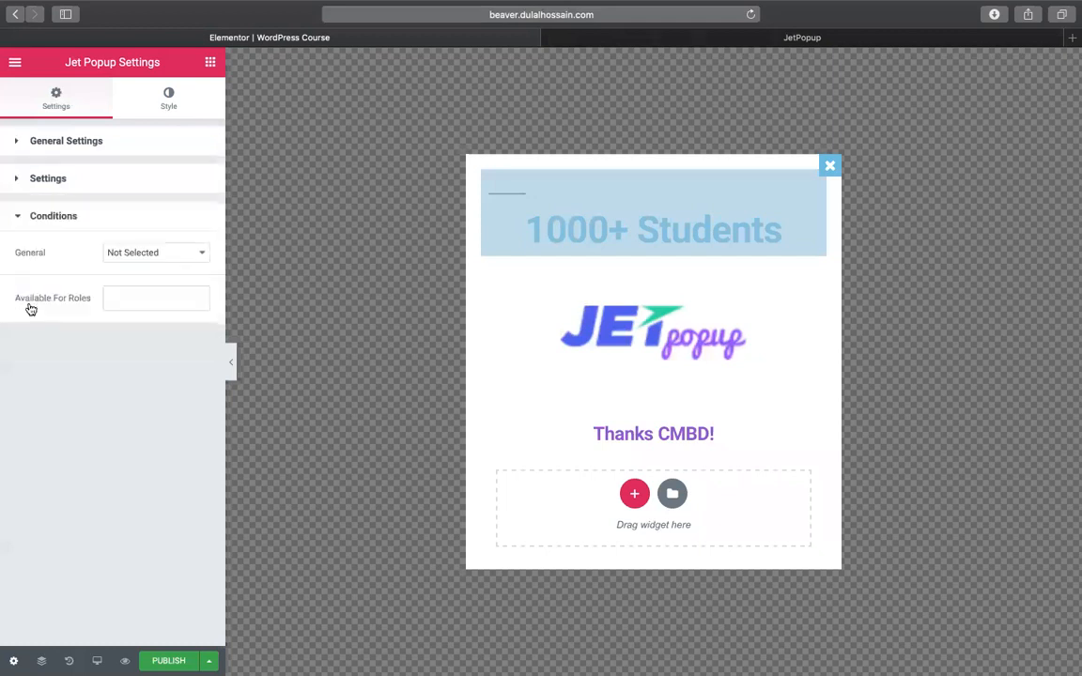
{"action": "left_click", "coordinate": [82, 142]}
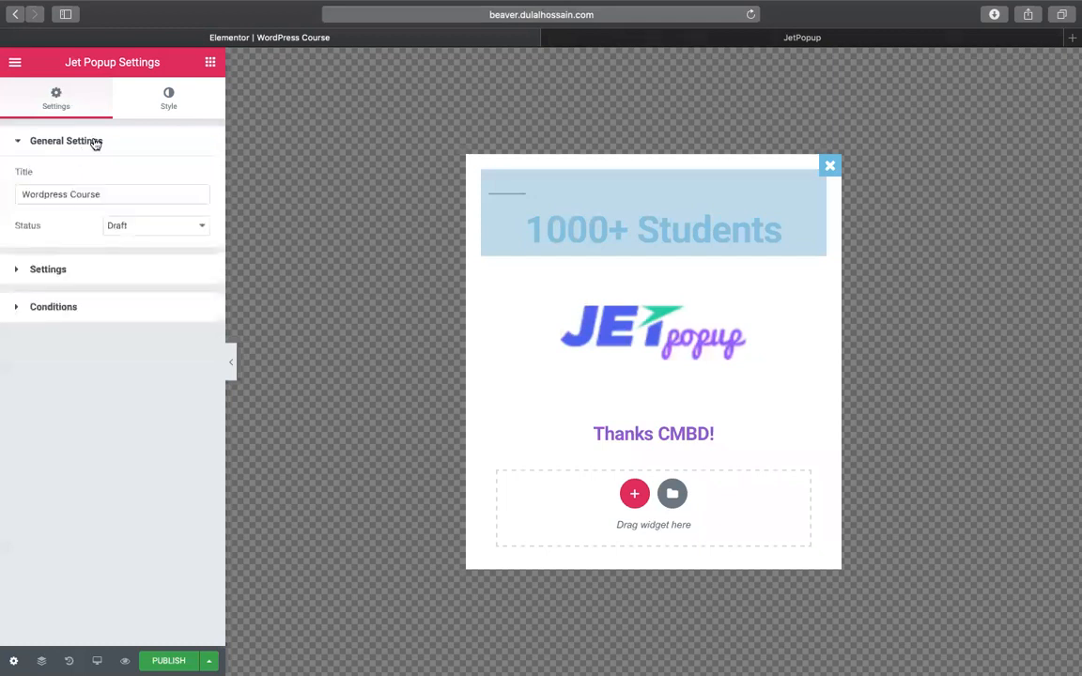
{"action": "left_click", "coordinate": [169, 661]}
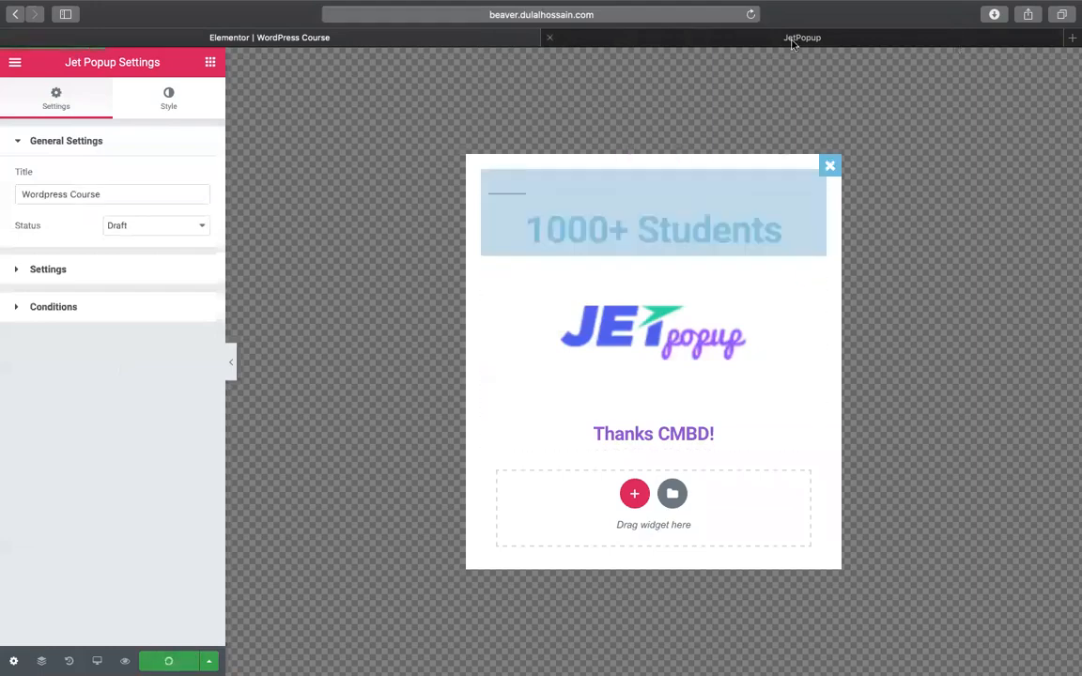
Switch to the JetPopup documentation and review the Popup Action Button's Content and Settings descriptions.
{"action": "left_click", "coordinate": [866, 39]}
{"action": "scroll", "coordinate": [261, 338], "scroll_direction": "down", "scroll_amount": 5}
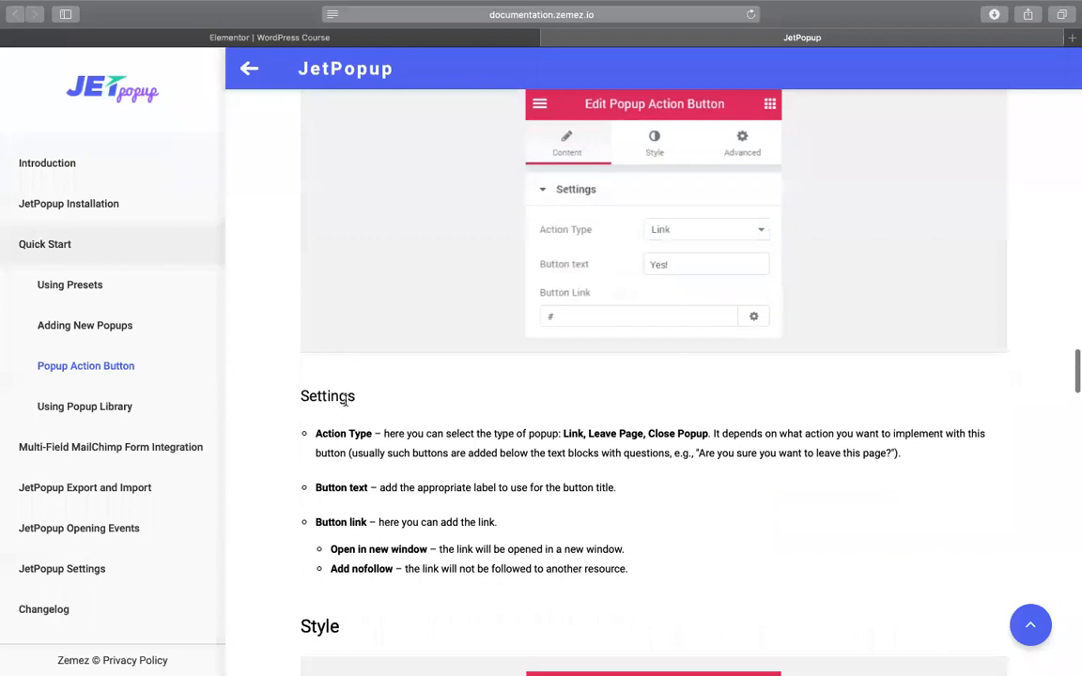
{"action": "double_click", "coordinate": [330, 452]}
{"action": "scroll", "coordinate": [587, 392], "scroll_direction": "up", "scroll_amount": 3}
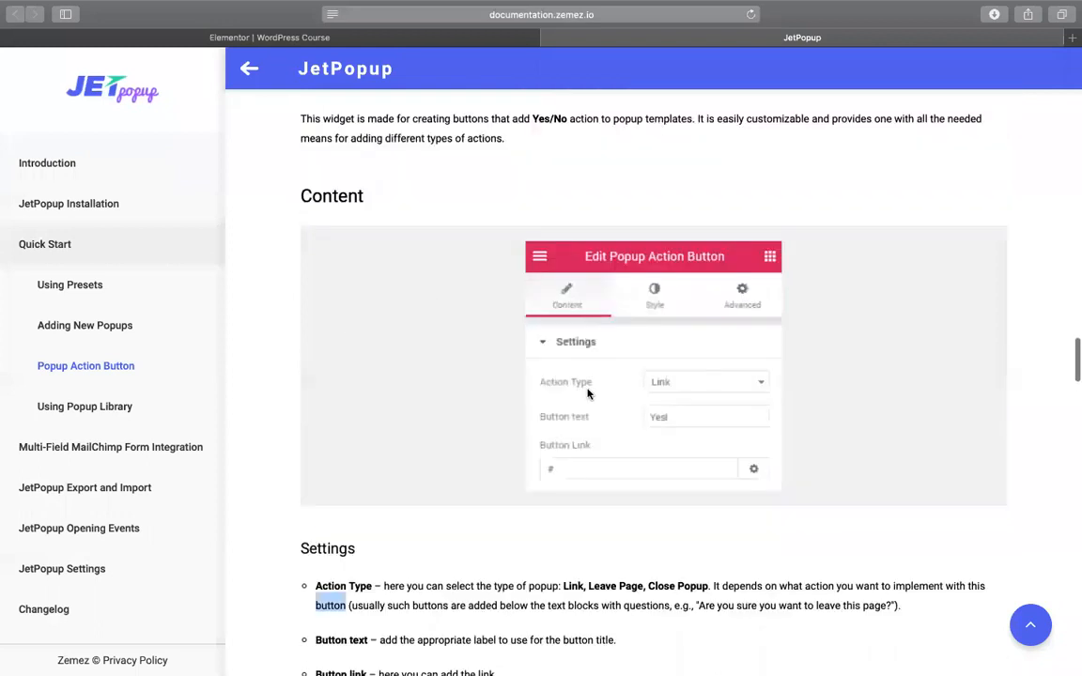
{"action": "scroll", "coordinate": [589, 385], "scroll_direction": "down", "scroll_amount": 3}
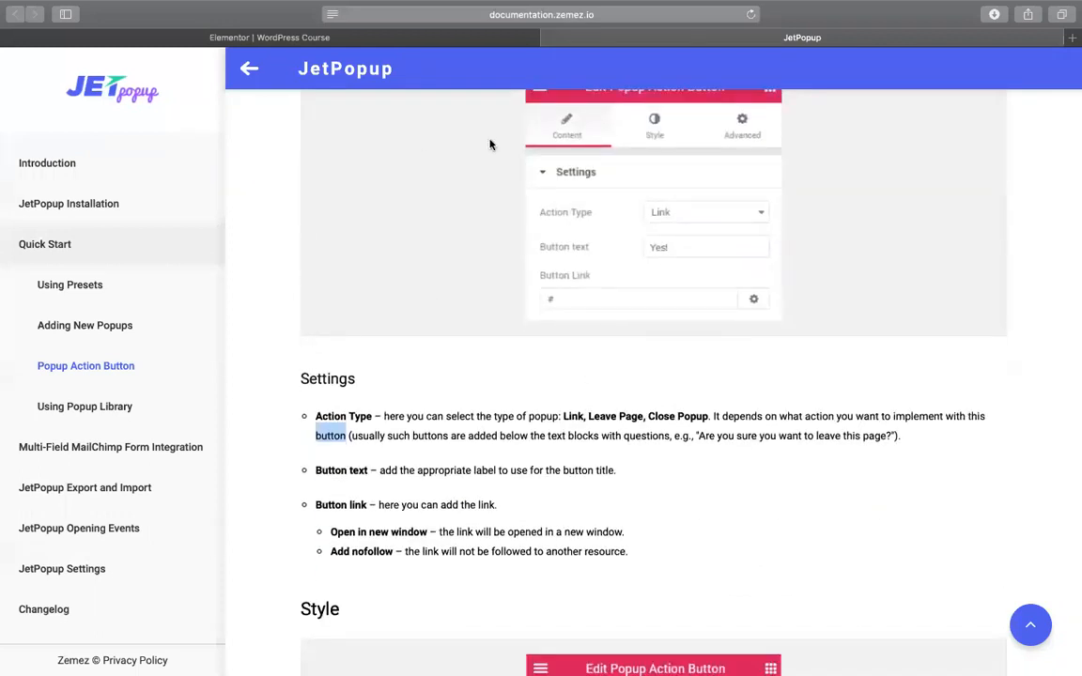
Check the popup's Settings section in the Elementor editor and reread the Popup Action Button's Action Type description in the JetPopup documentation.
{"action": "left_click", "coordinate": [363, 37]}
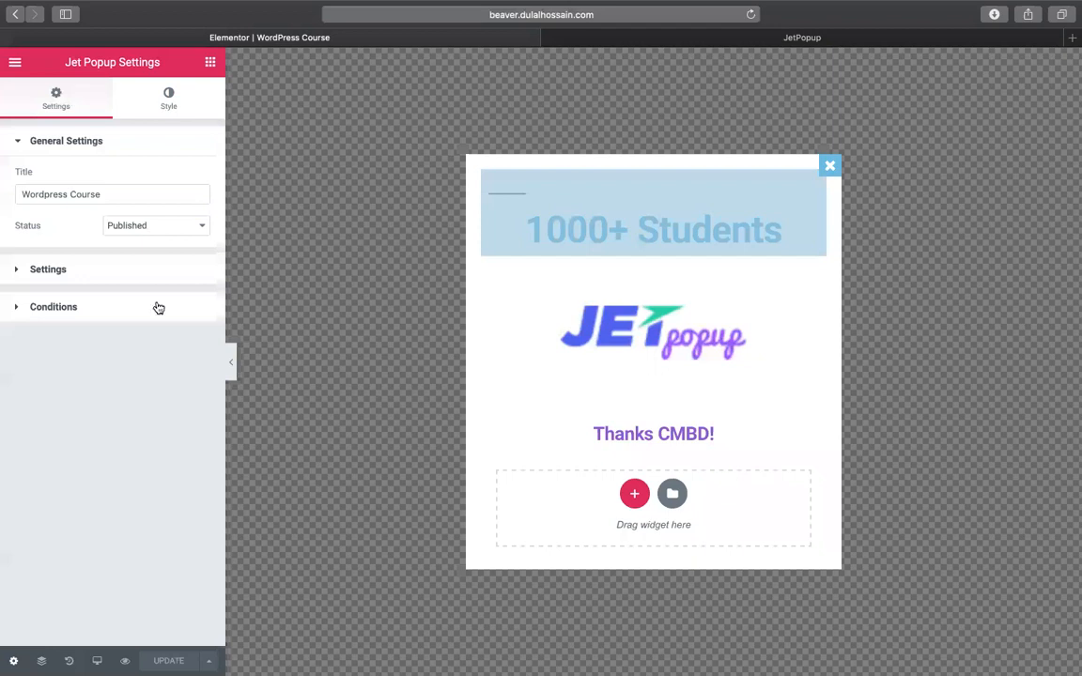
{"action": "left_click", "coordinate": [22, 272]}
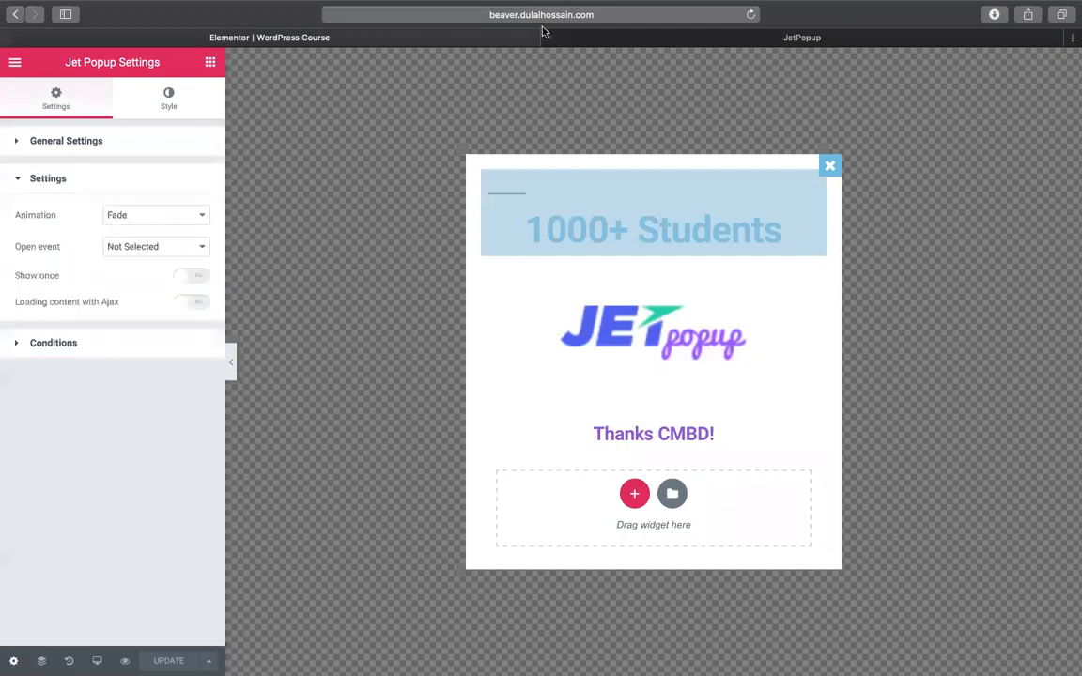
{"action": "left_click", "coordinate": [707, 37]}
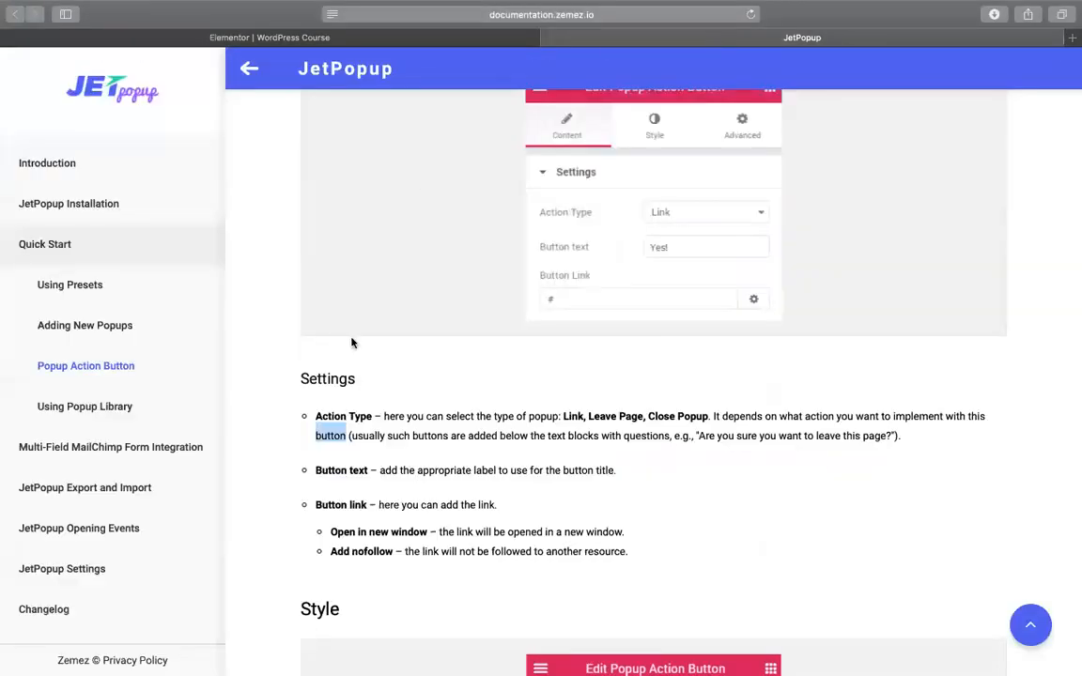
{"action": "left_click", "coordinate": [398, 414]}
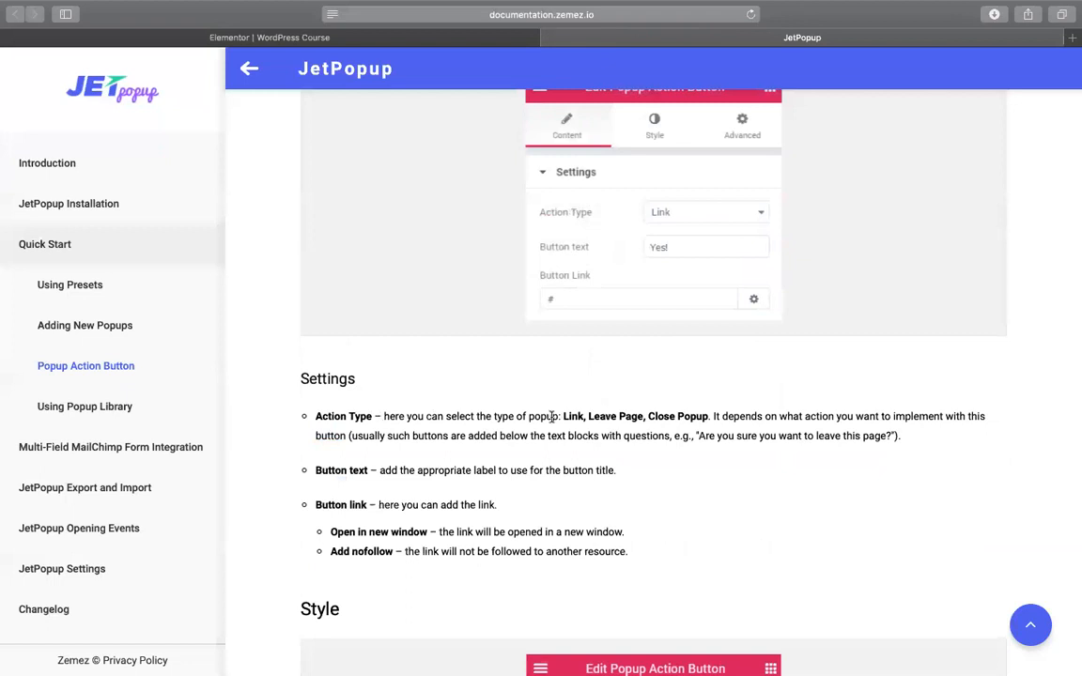
{"action": "left_click_drag", "start_coordinate": [541, 416], "coordinate": [529, 432]}
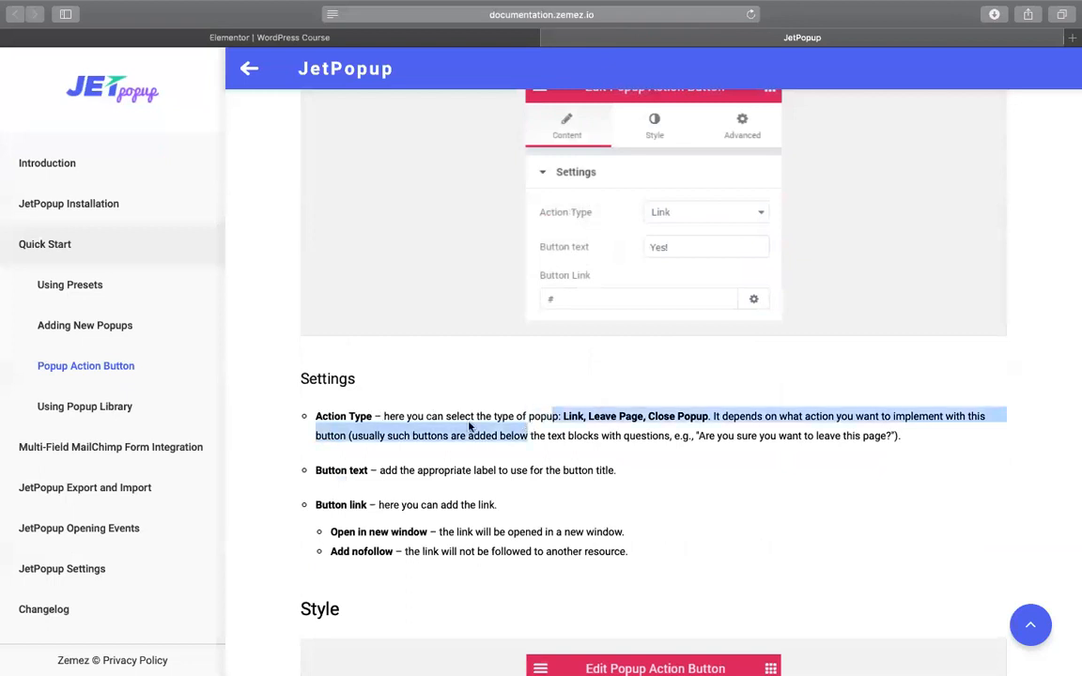
{"action": "left_click", "coordinate": [396, 425]}
{"action": "scroll", "coordinate": [382, 451], "scroll_direction": "up", "scroll_amount": 5}
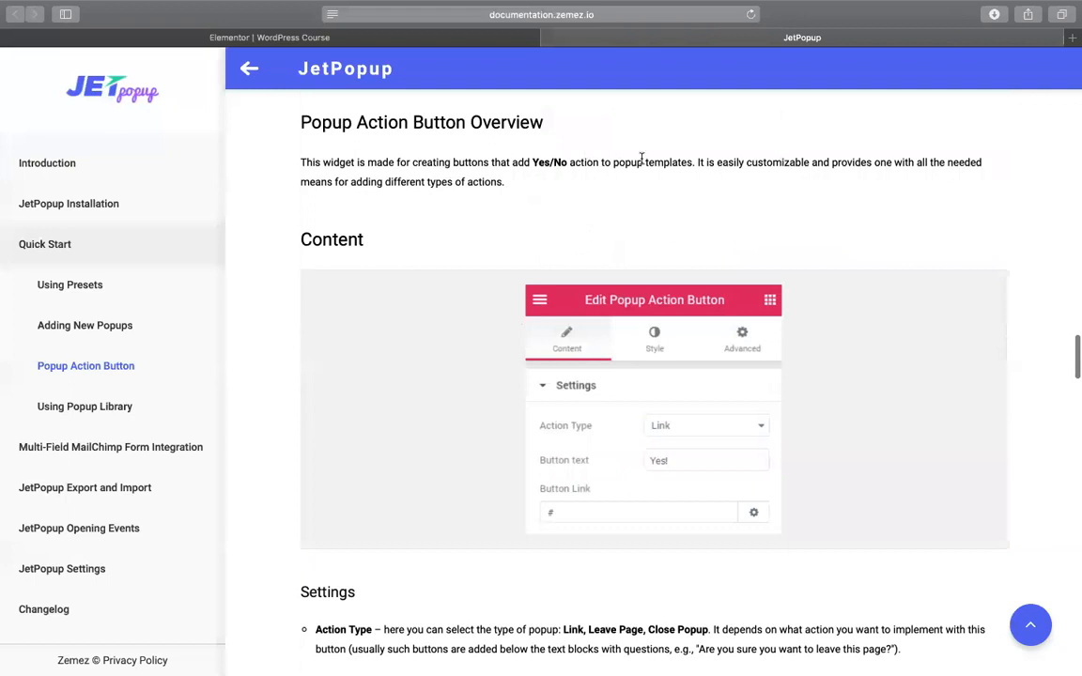
{"action": "scroll", "coordinate": [398, 225], "scroll_direction": "down", "scroll_amount": 1}
{"action": "scroll", "coordinate": [398, 226], "scroll_direction": "down", "scroll_amount": 2}
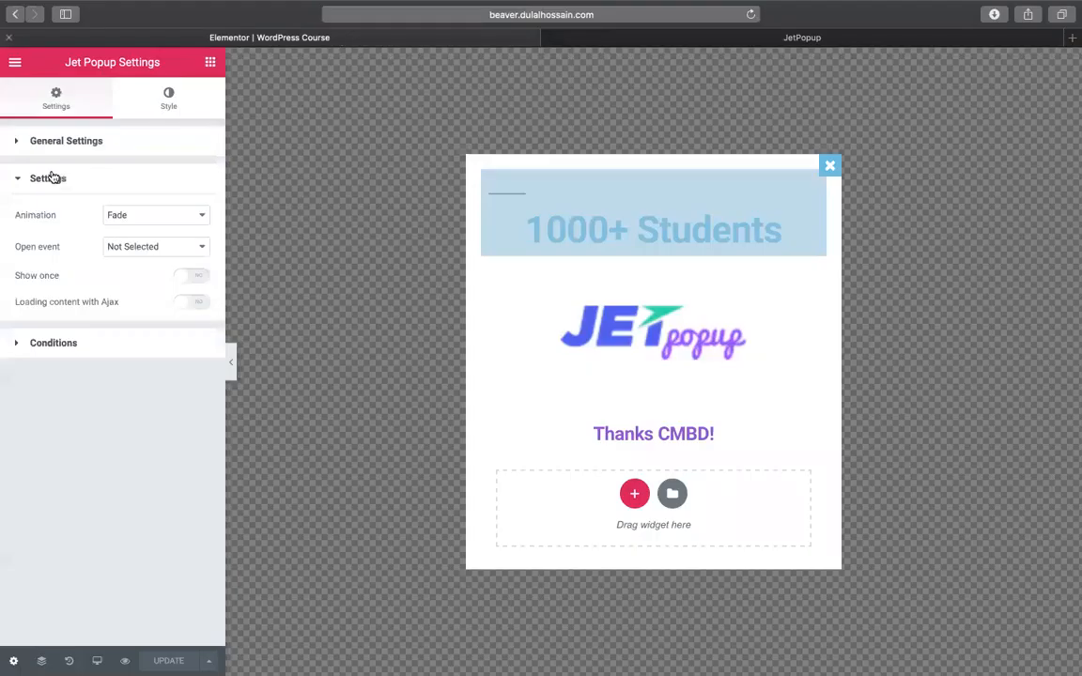
Return to the Elementor editor and examine the popup's General Settings, Settings and Conditions sections.
{"action": "left_click", "coordinate": [310, 37]}
{"action": "left_click", "coordinate": [133, 349]}
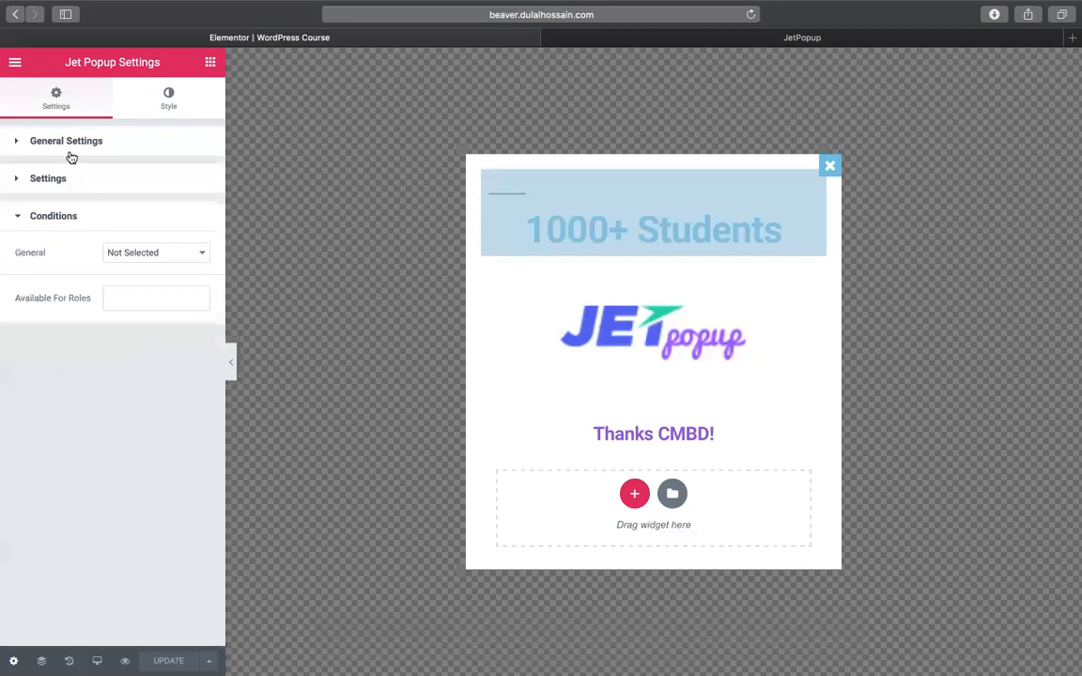
{"action": "left_click", "coordinate": [123, 139]}
{"action": "left_click", "coordinate": [80, 140]}
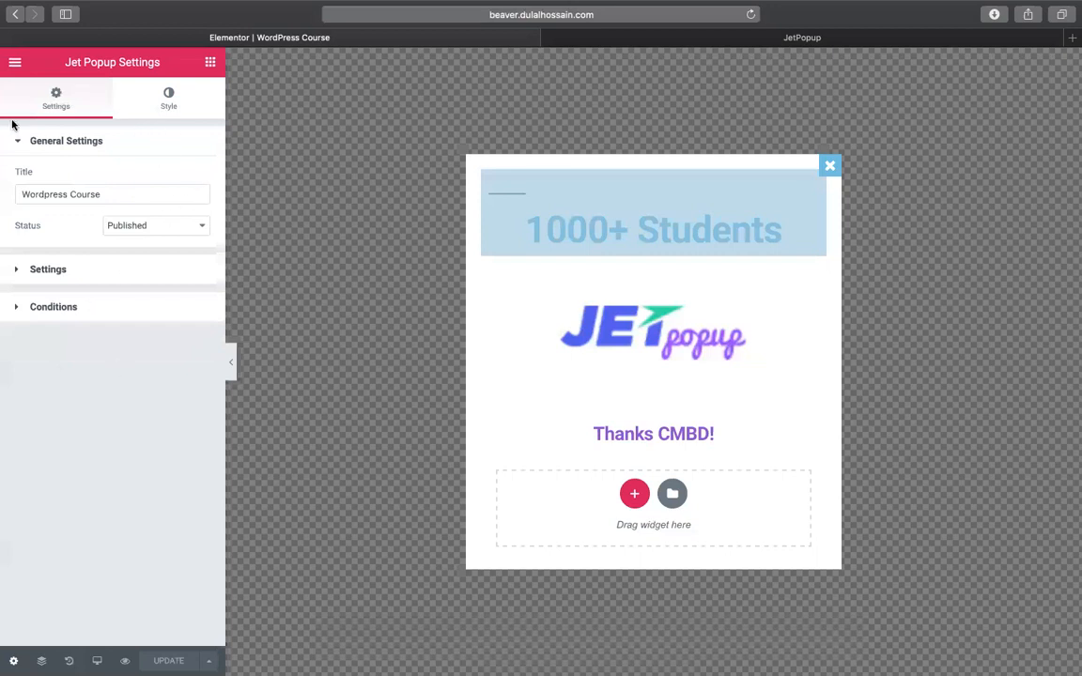
{"action": "left_click", "coordinate": [14, 64]}
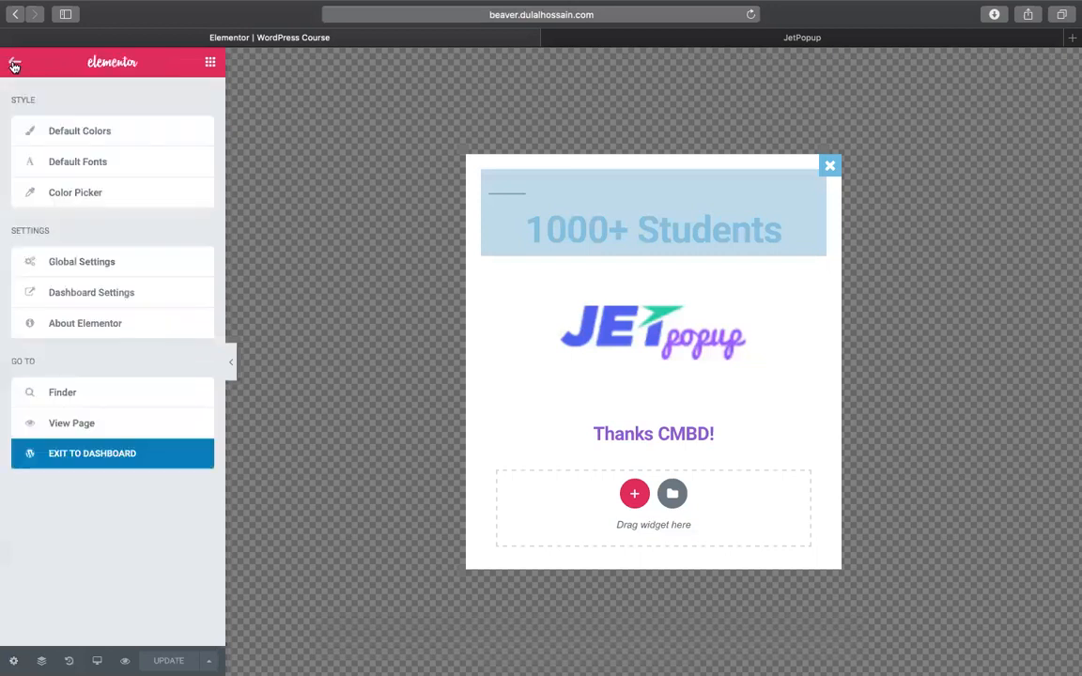
{"action": "left_click", "coordinate": [14, 660]}
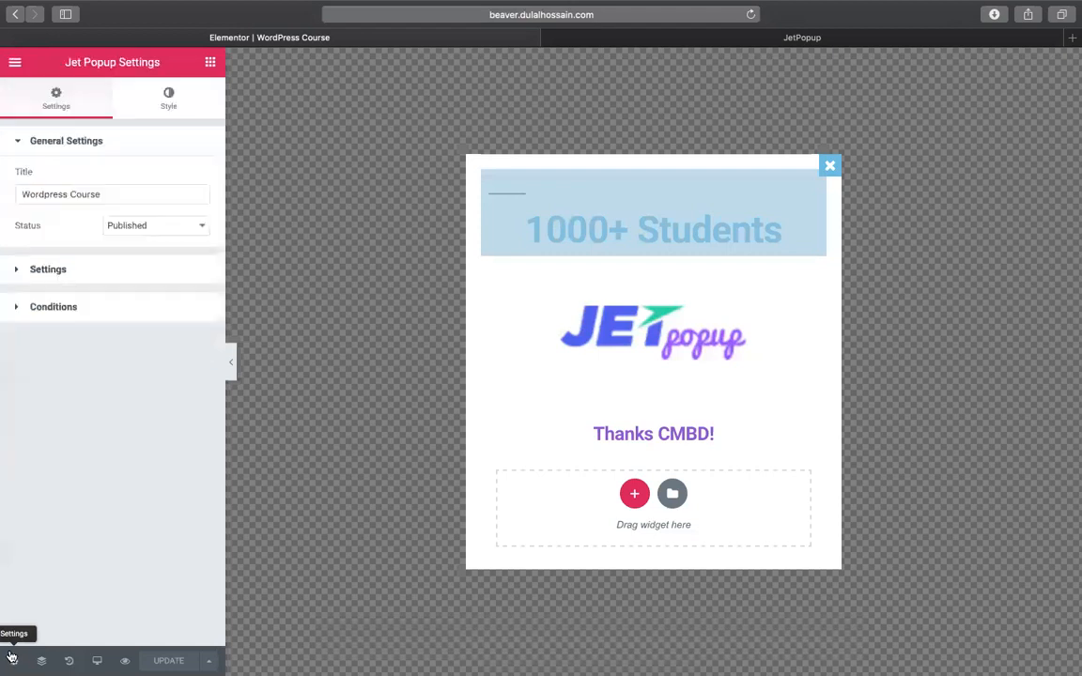
{"action": "left_click", "coordinate": [13, 141]}
{"action": "left_click", "coordinate": [12, 141]}
{"action": "left_click", "coordinate": [12, 280]}
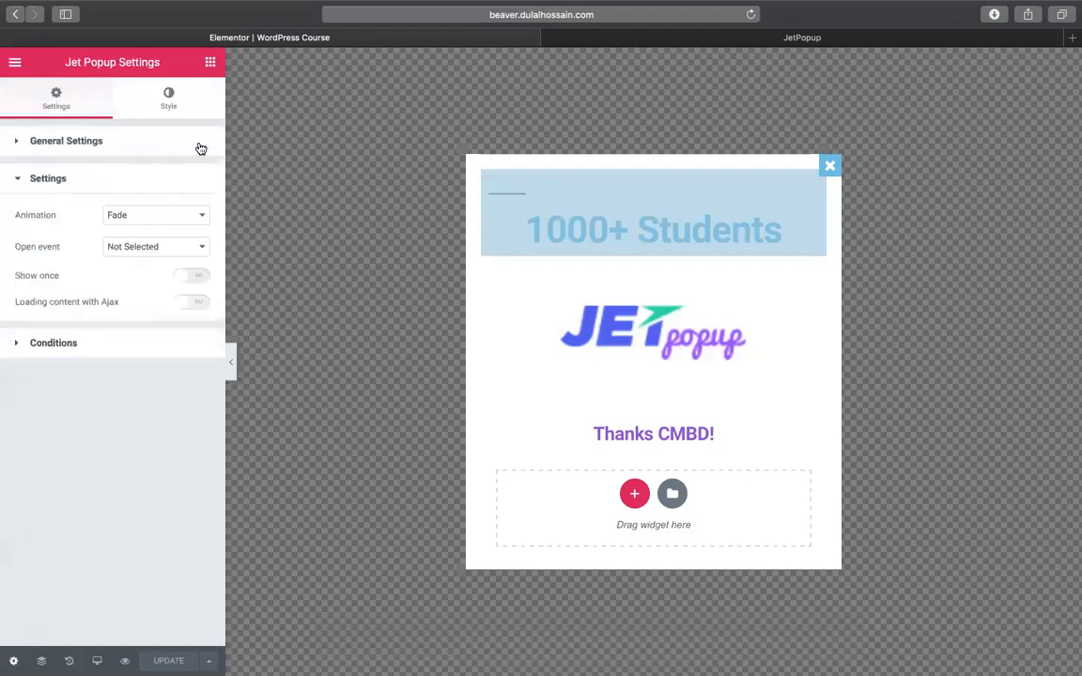
{"action": "left_click", "coordinate": [174, 219]}
{"action": "left_click", "coordinate": [4, 403]}
{"action": "left_click", "coordinate": [150, 340]}
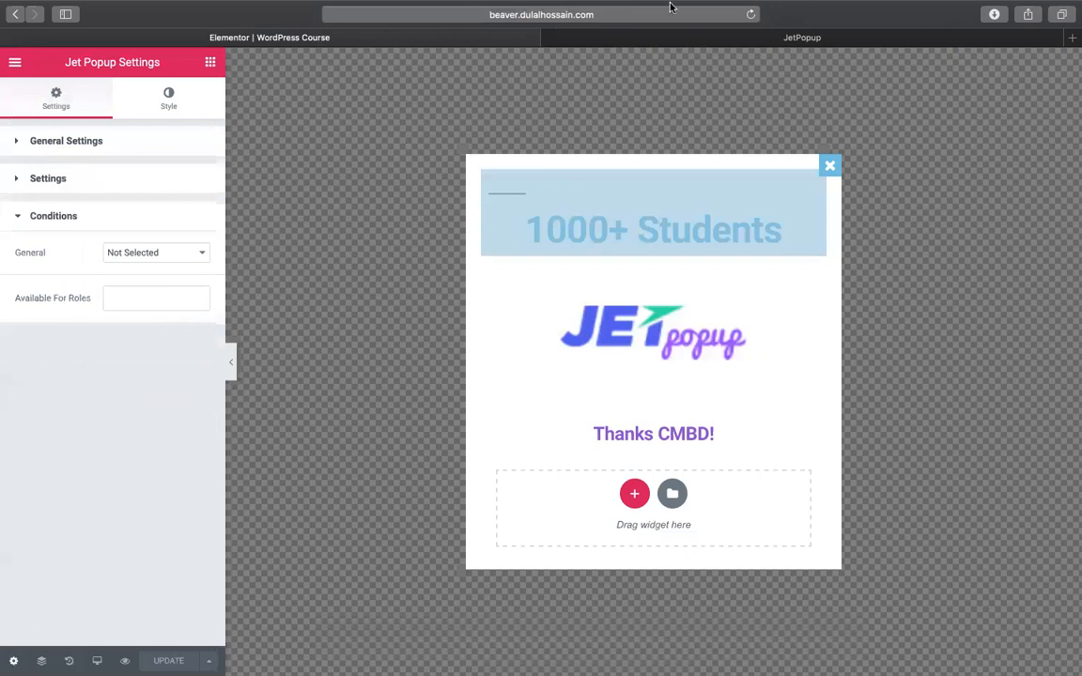
Switch to the JetPopup documentation and read the Popup Action Button section from its overview to the Content settings.
{"action": "left_click", "coordinate": [695, 37]}
{"action": "scroll", "coordinate": [502, 318], "scroll_direction": "up", "scroll_amount": 3}
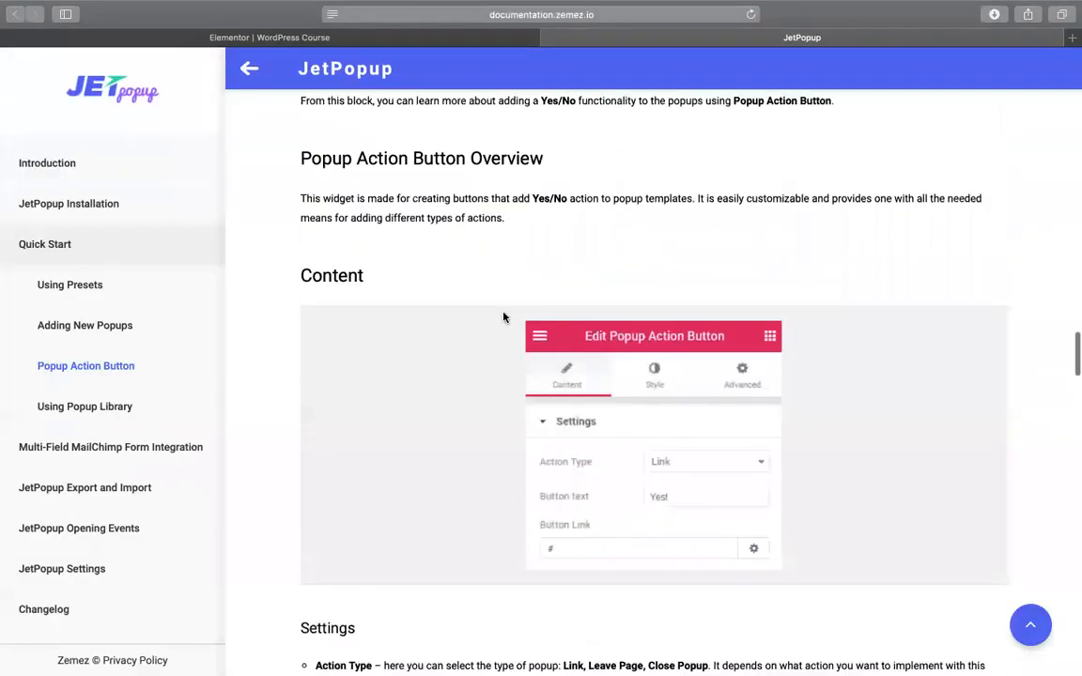
{"action": "left_click", "coordinate": [50, 370]}
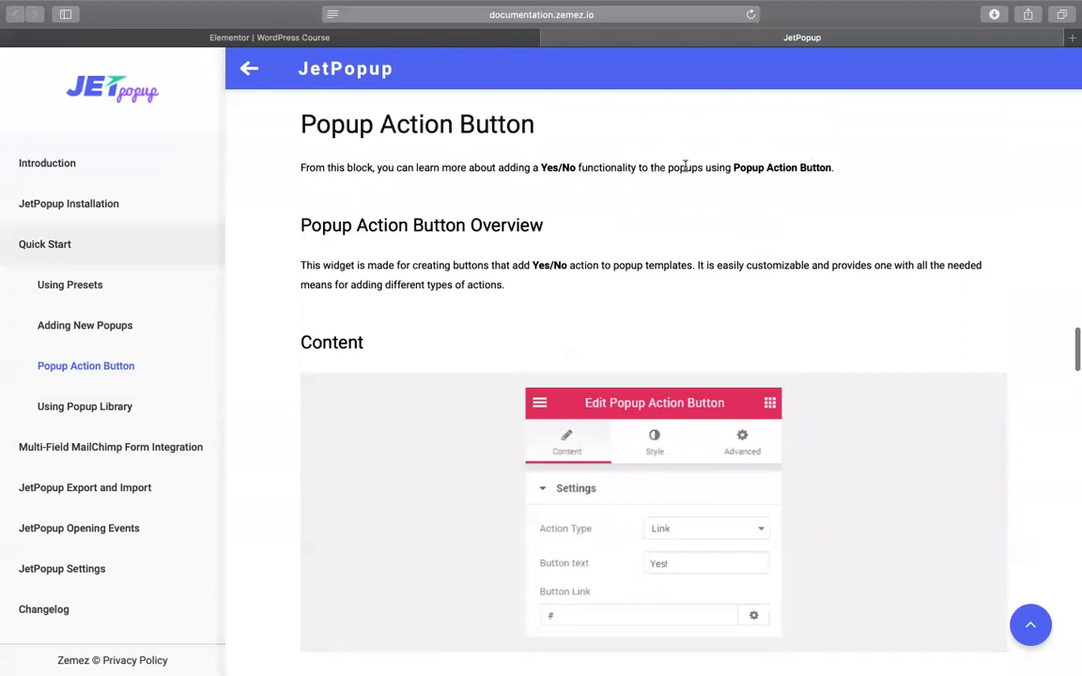
{"action": "scroll", "coordinate": [325, 250], "scroll_direction": "down", "scroll_amount": 1}
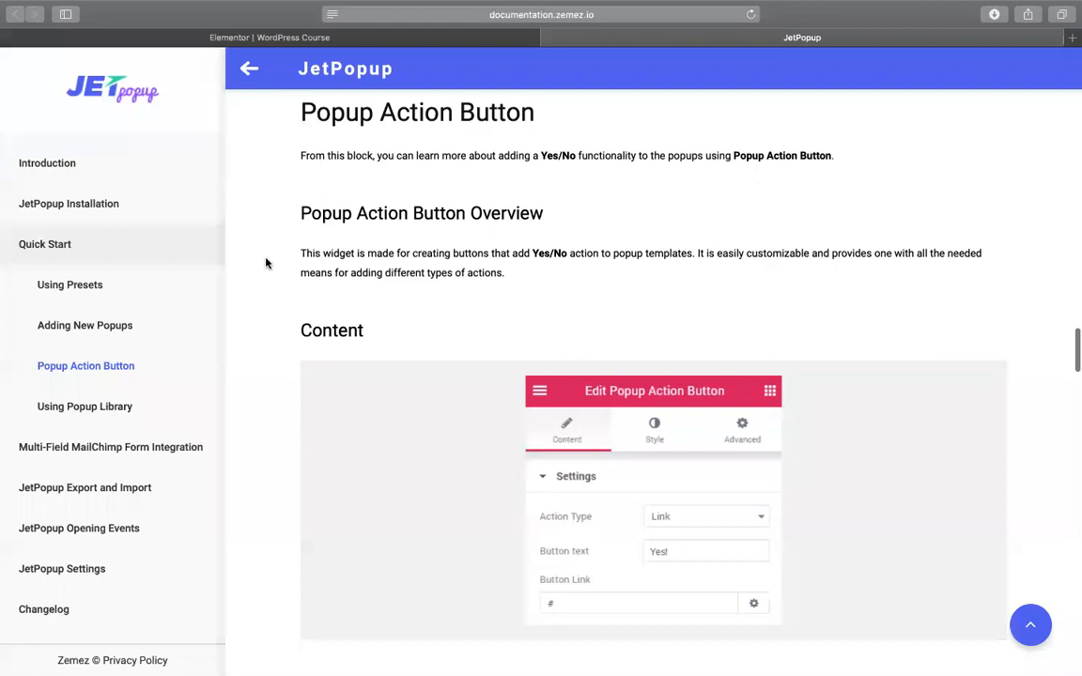
{"action": "scroll", "coordinate": [376, 271], "scroll_direction": "down", "scroll_amount": 1}
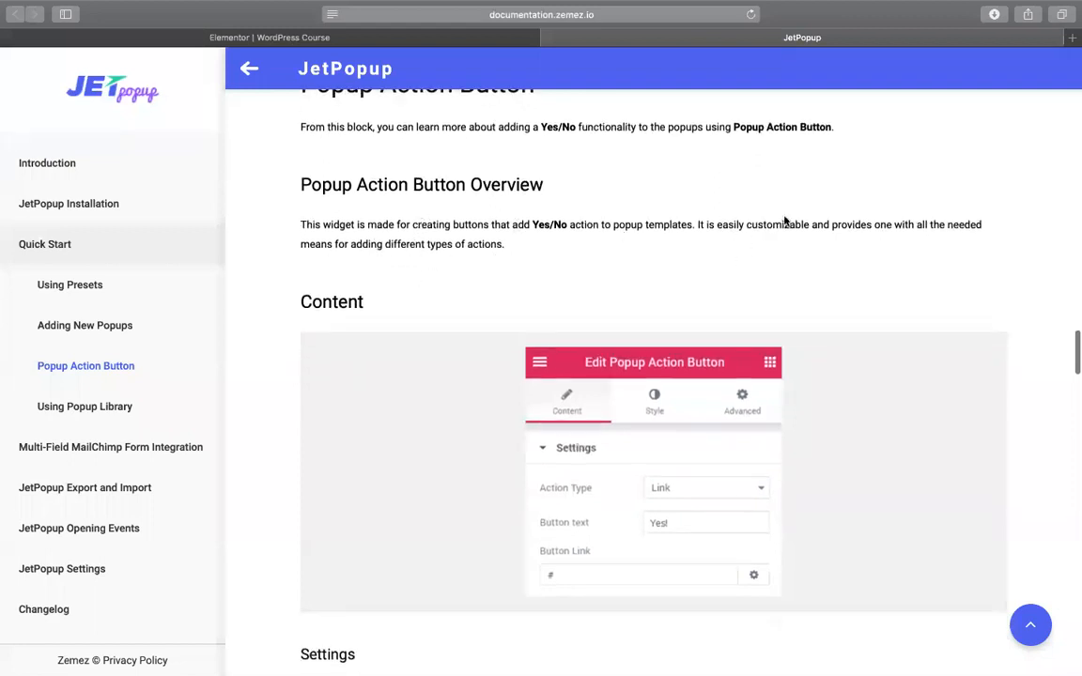
{"action": "scroll", "coordinate": [848, 208], "scroll_direction": "down", "scroll_amount": 3}
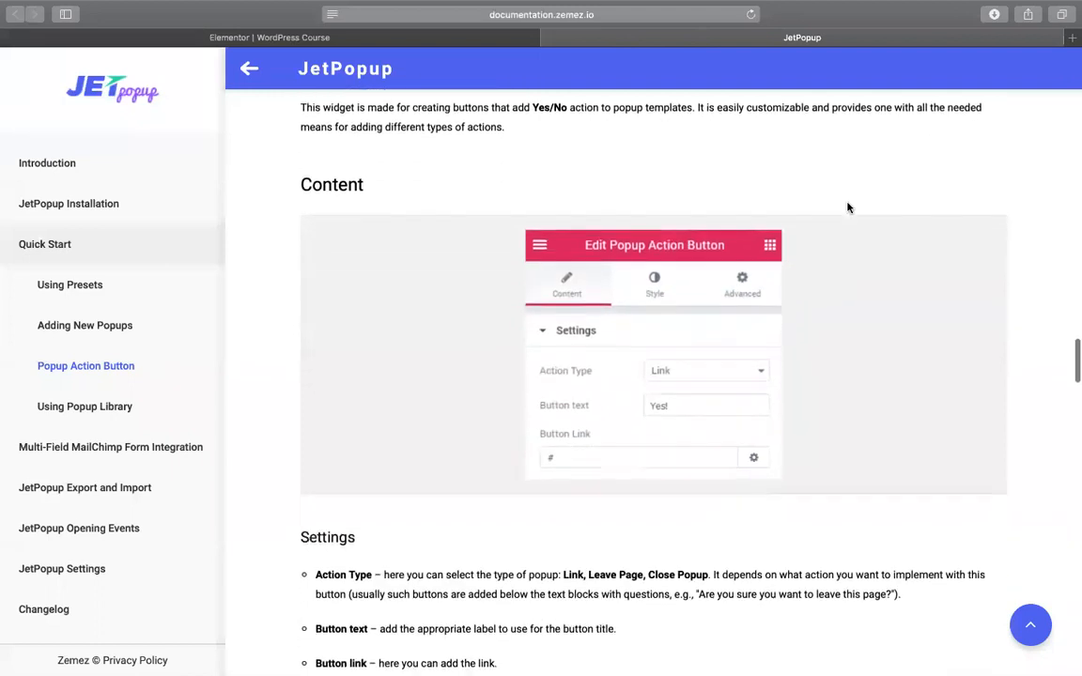
{"action": "scroll", "coordinate": [847, 208], "scroll_direction": "down", "scroll_amount": 1}
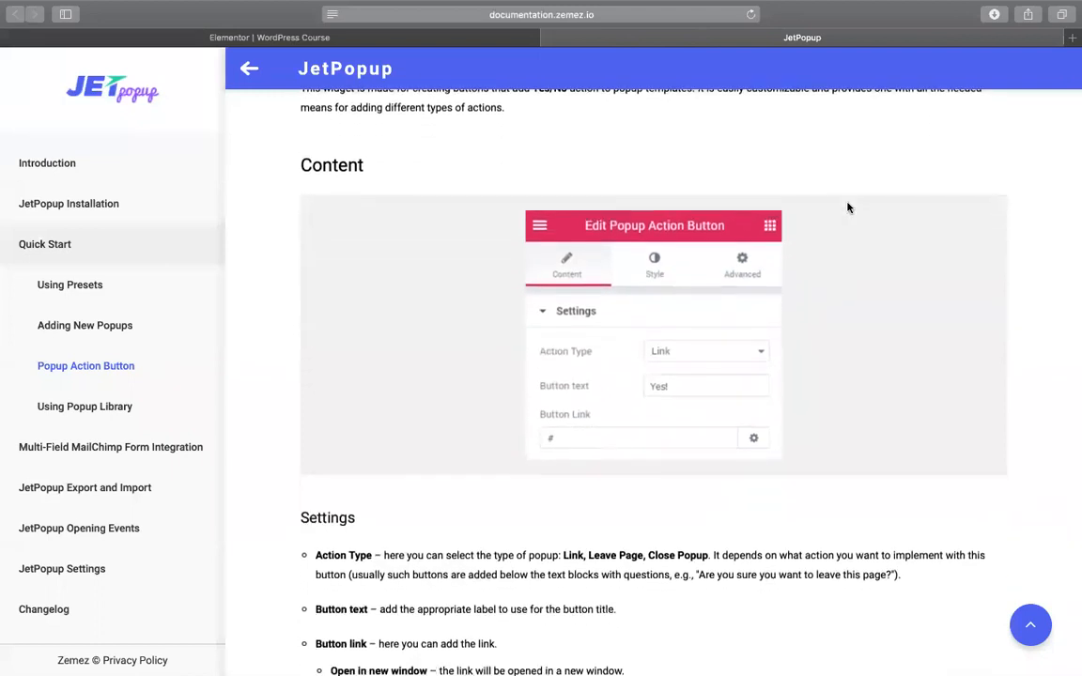
Open the site's WordPress dashboard at its /wp-admin/ address in a new browser tab.
{"action": "left_click", "coordinate": [410, 38]}
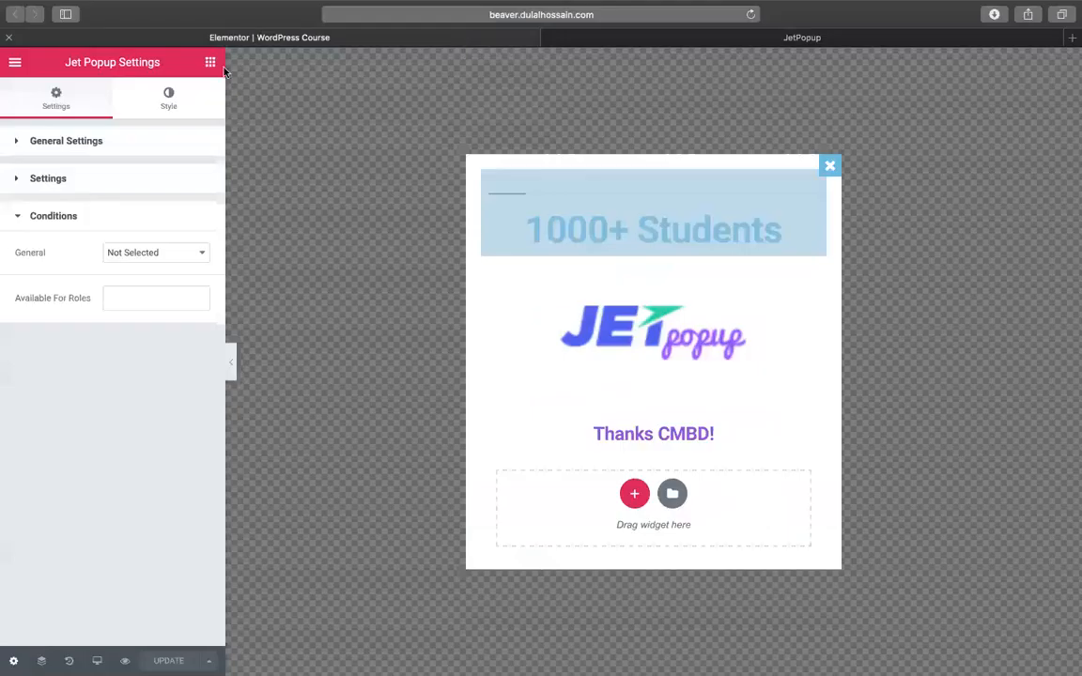
{"action": "left_click", "coordinate": [492, 31]}
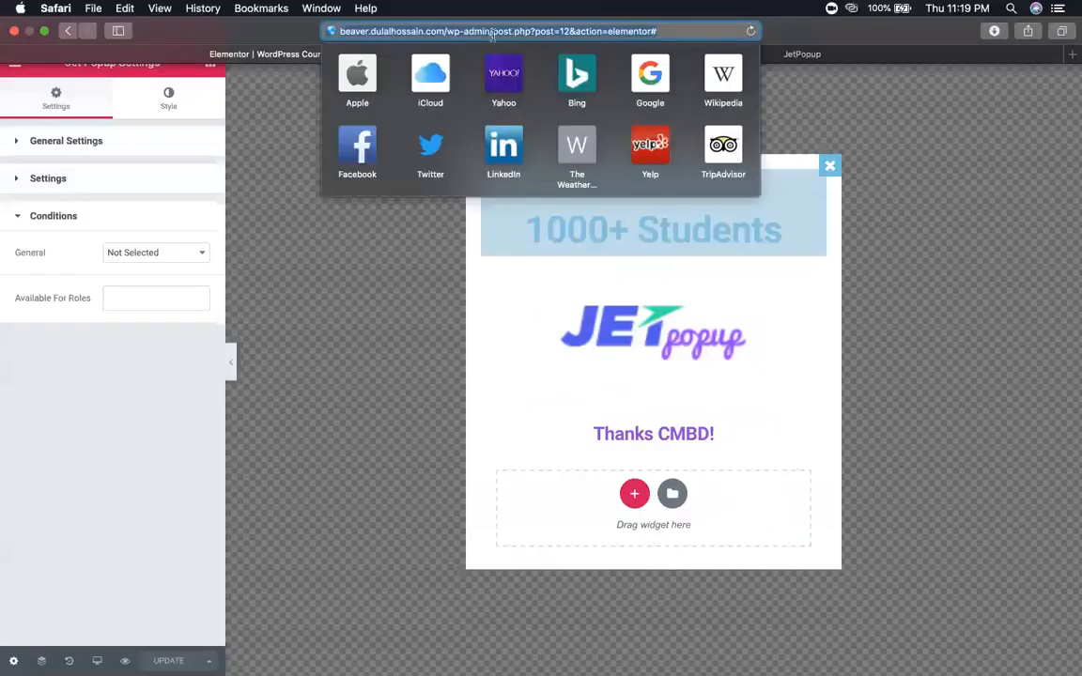
{"action": "type", "text": "beaver.dulalhossain.com/wp-admin/"}
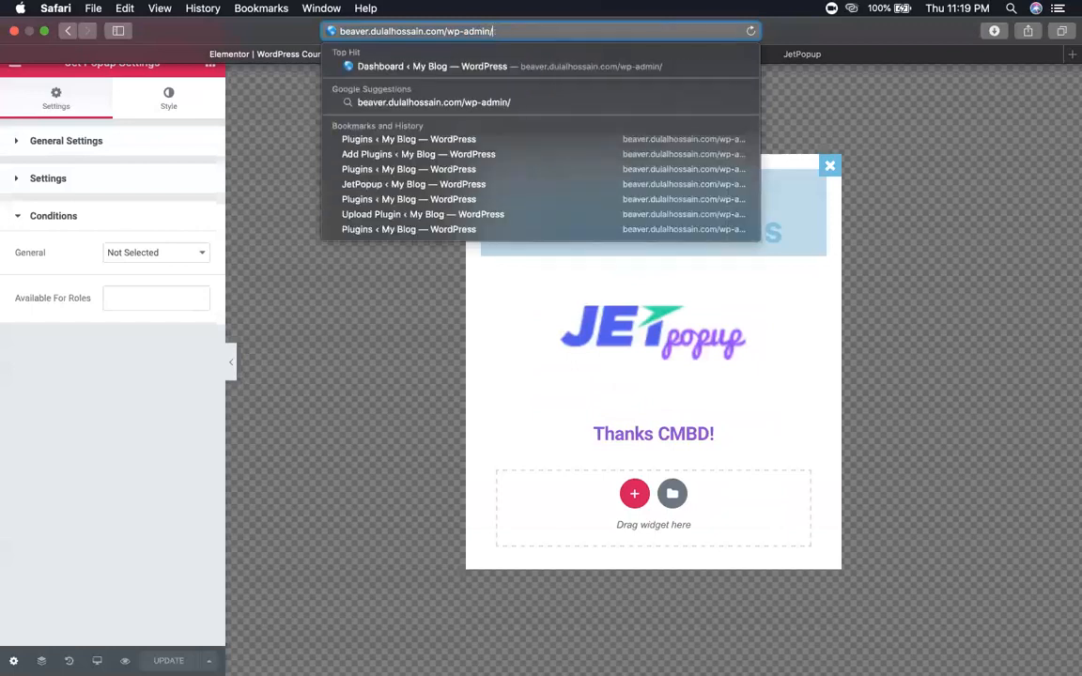
{"action": "left_click", "coordinate": [1069, 55]}
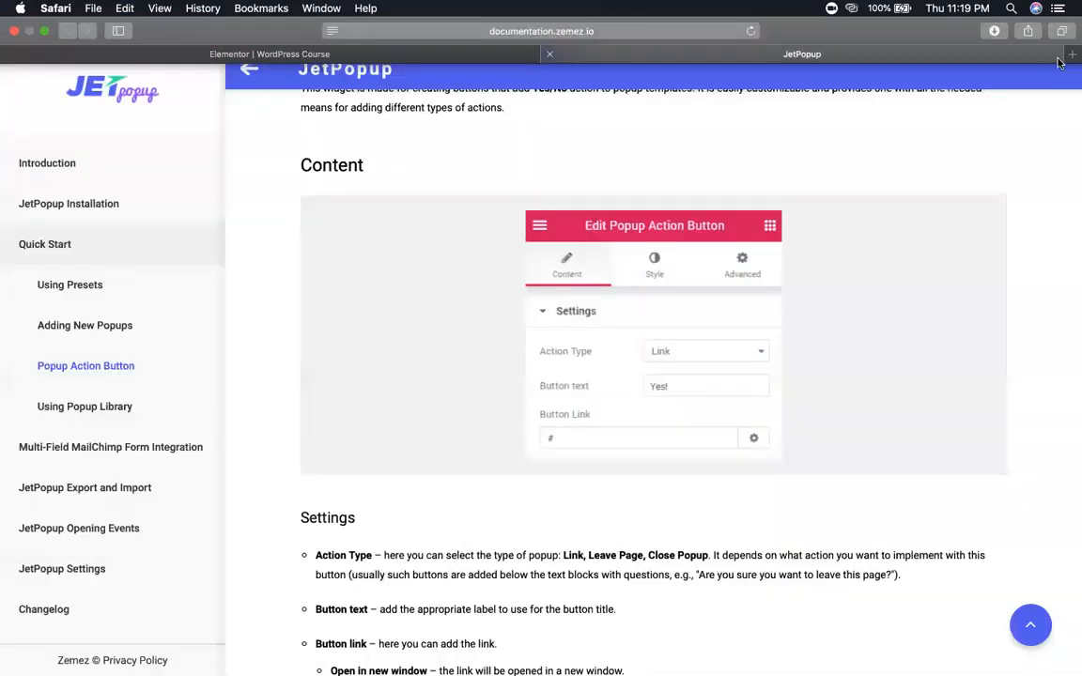
{"action": "type", "text": "http://beaver.dulalhossain.com/wp-admin/"}
{"action": "key", "text": "Return"}
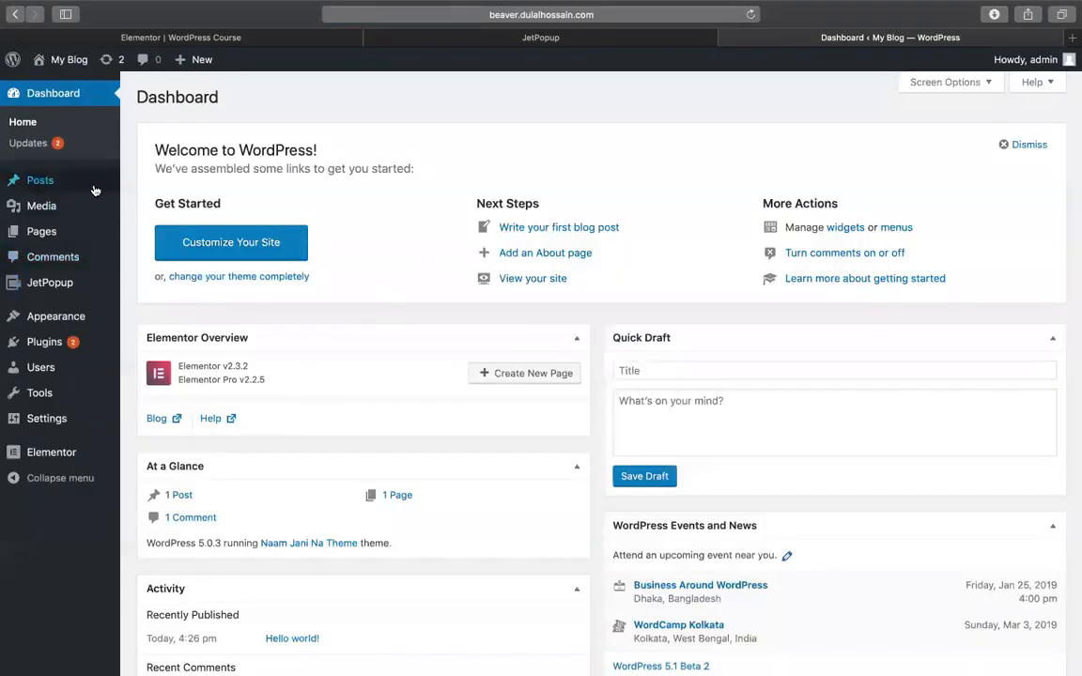
View the All Popups list and check the JetPopup plugin's own Settings page with the MailChimp option.
{"action": "mouse_move", "coordinate": [44, 284]}
{"action": "left_click", "coordinate": [155, 285]}
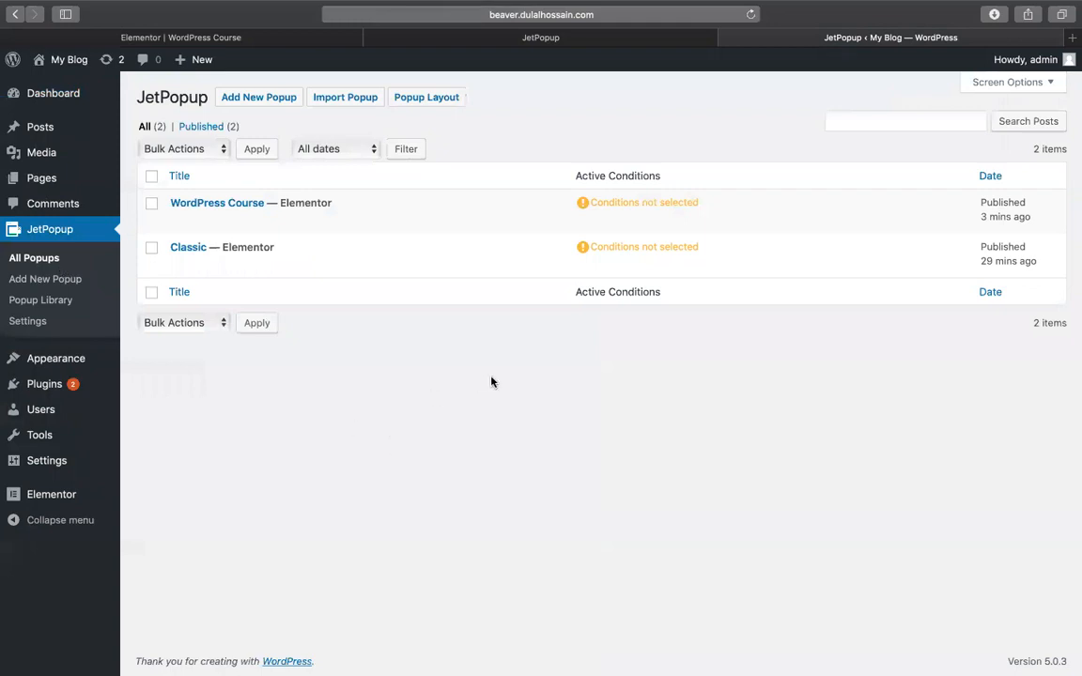
{"action": "left_click", "coordinate": [41, 321]}
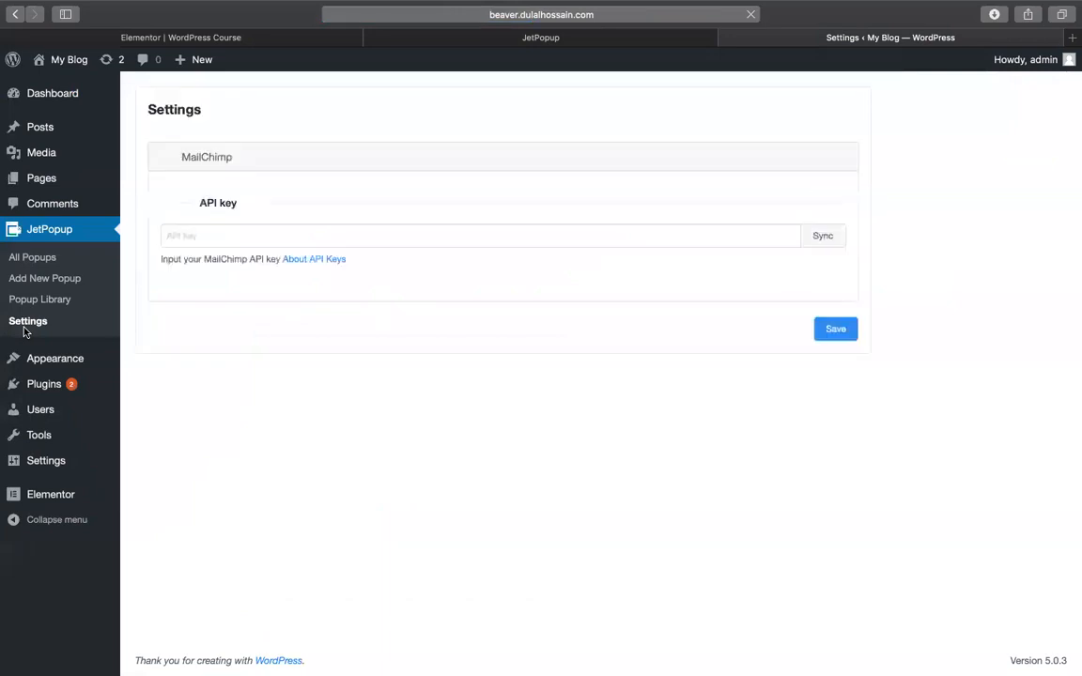
{"action": "left_click", "coordinate": [31, 324]}
{"action": "left_click", "coordinate": [60, 302]}
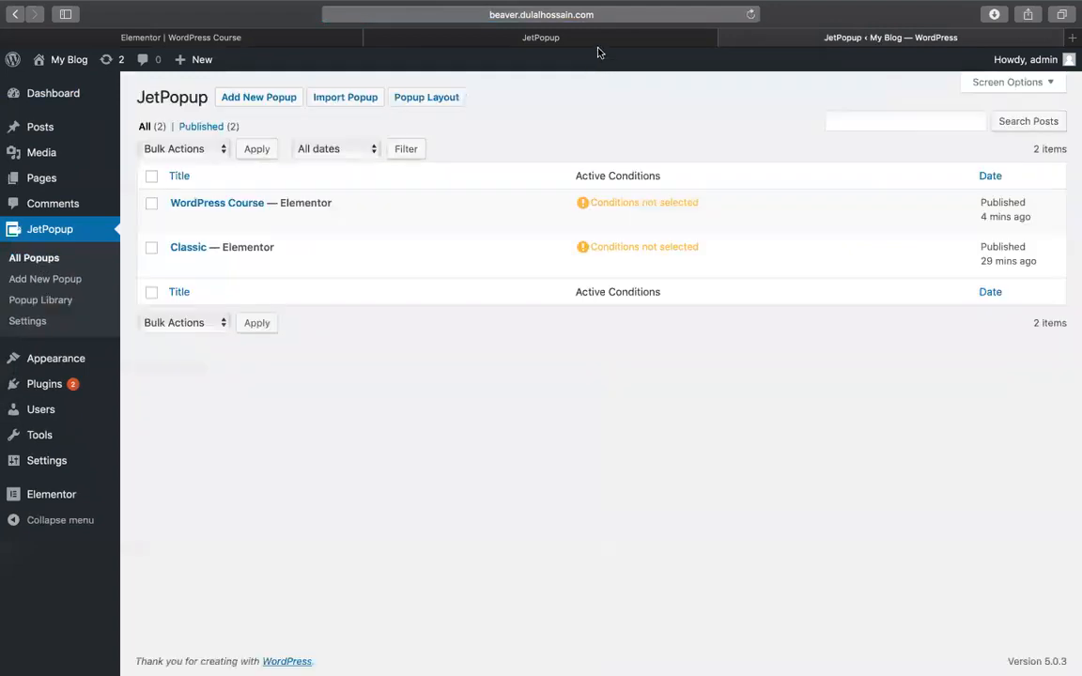
Switch to the JetPopup documentation and review the Action Type options Link, Leave Page and Close Popup.
{"action": "left_click", "coordinate": [612, 40]}
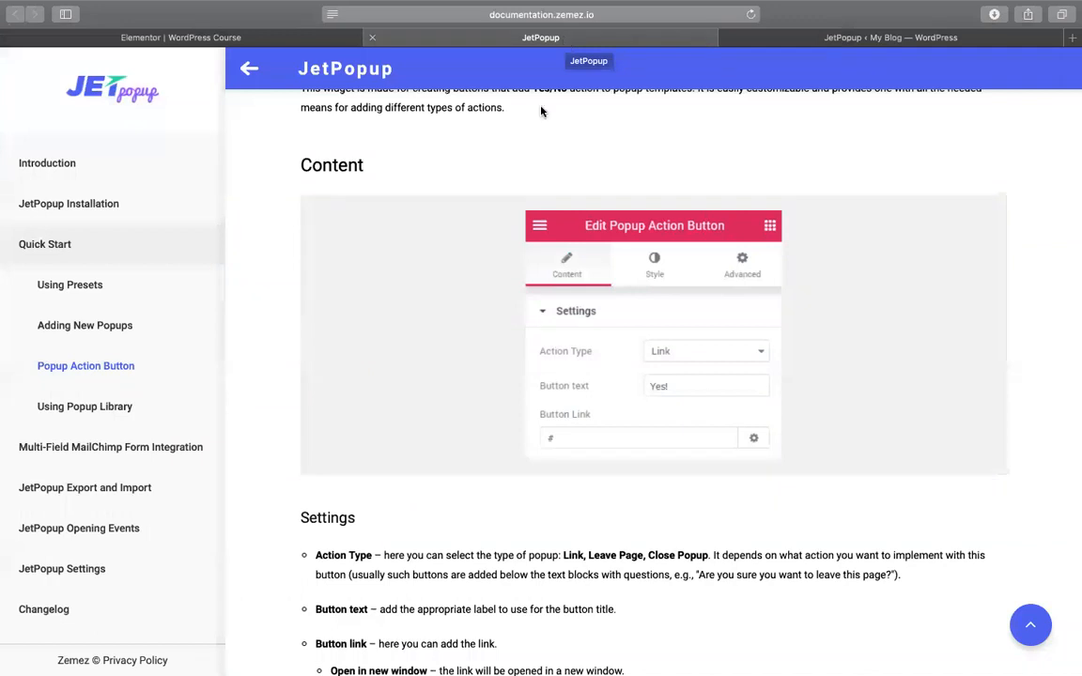
{"action": "scroll", "coordinate": [557, 314], "scroll_direction": "down", "scroll_amount": 5}
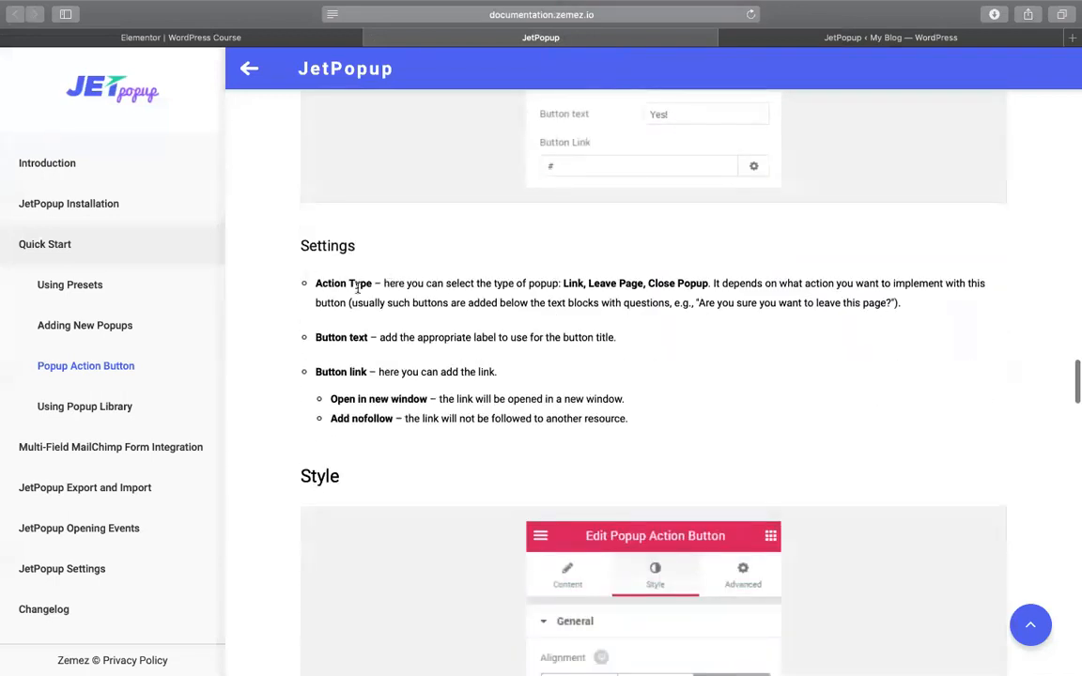
{"action": "left_click_drag", "start_coordinate": [331, 283], "coordinate": [443, 284]}
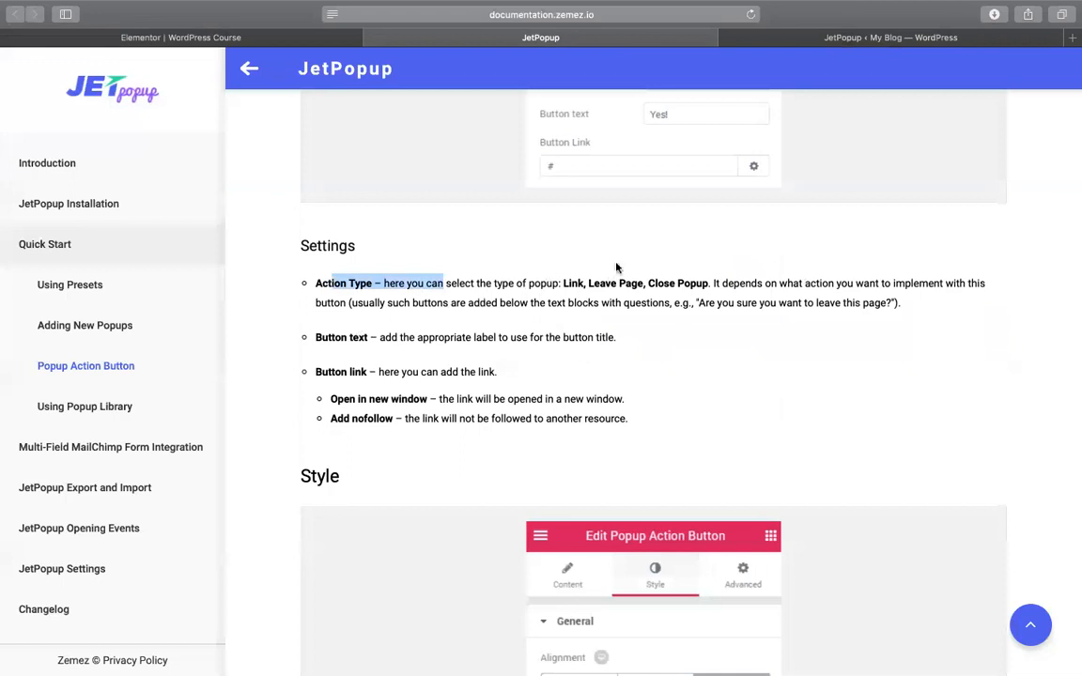
{"action": "left_click_drag", "start_coordinate": [563, 282], "coordinate": [702, 282]}
{"action": "left_click", "coordinate": [449, 326]}
{"action": "scroll", "coordinate": [449, 326], "scroll_direction": "up", "scroll_amount": 1}
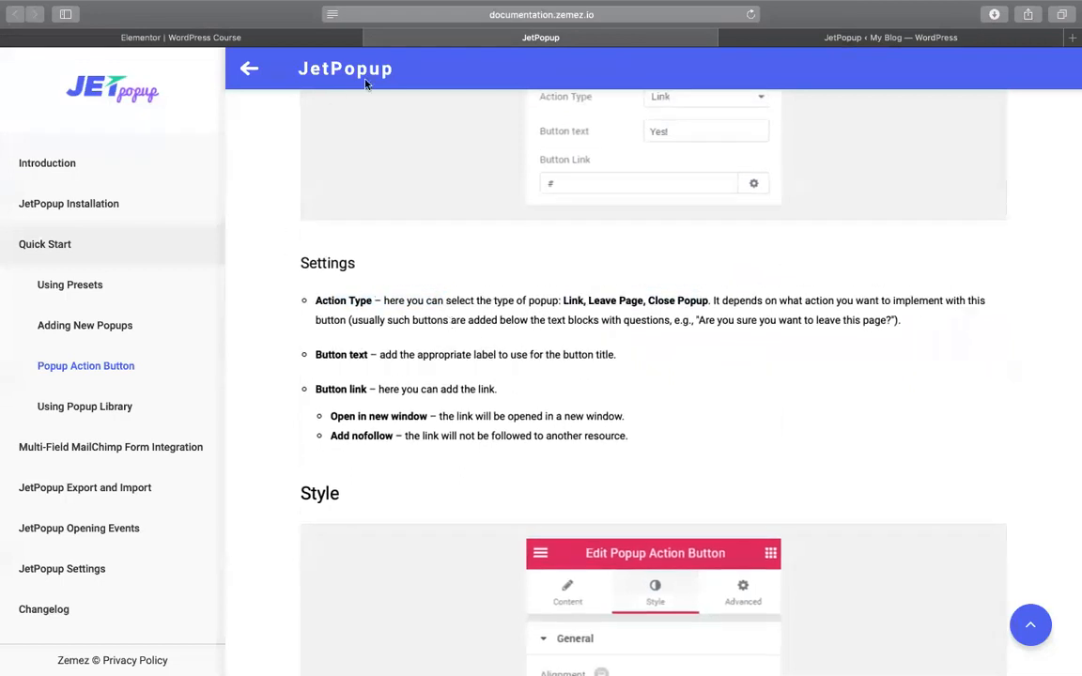
Return to the Elementor editor and compare the popup's Settings with its General Styles and Popup Container style options.
{"action": "left_click", "coordinate": [220, 36]}
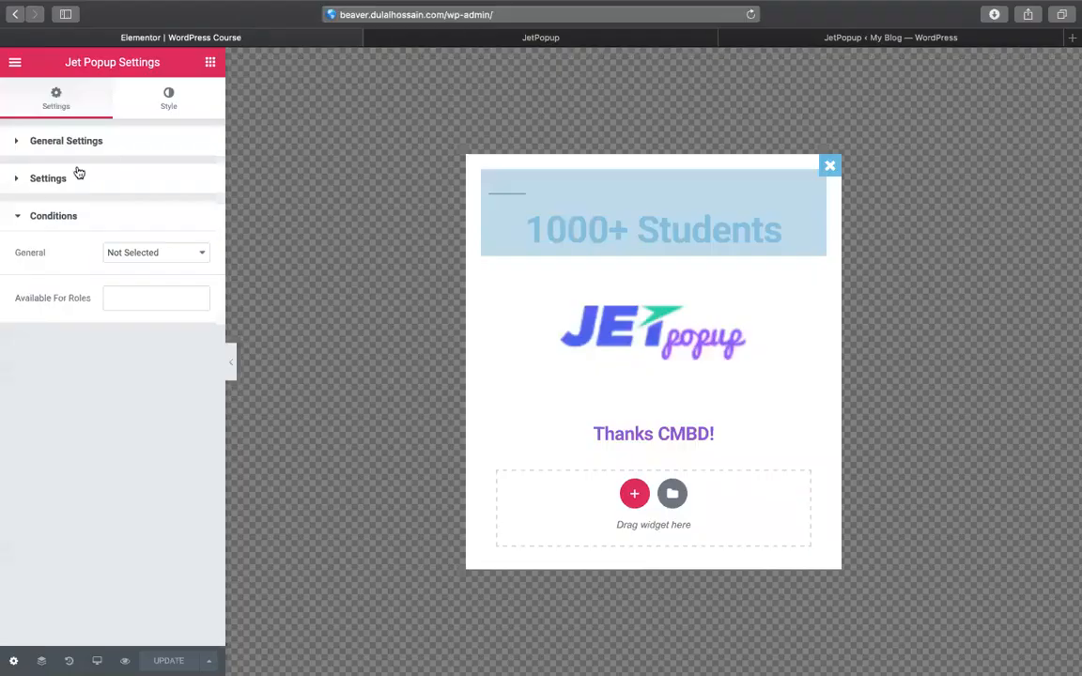
{"action": "left_click", "coordinate": [174, 103]}
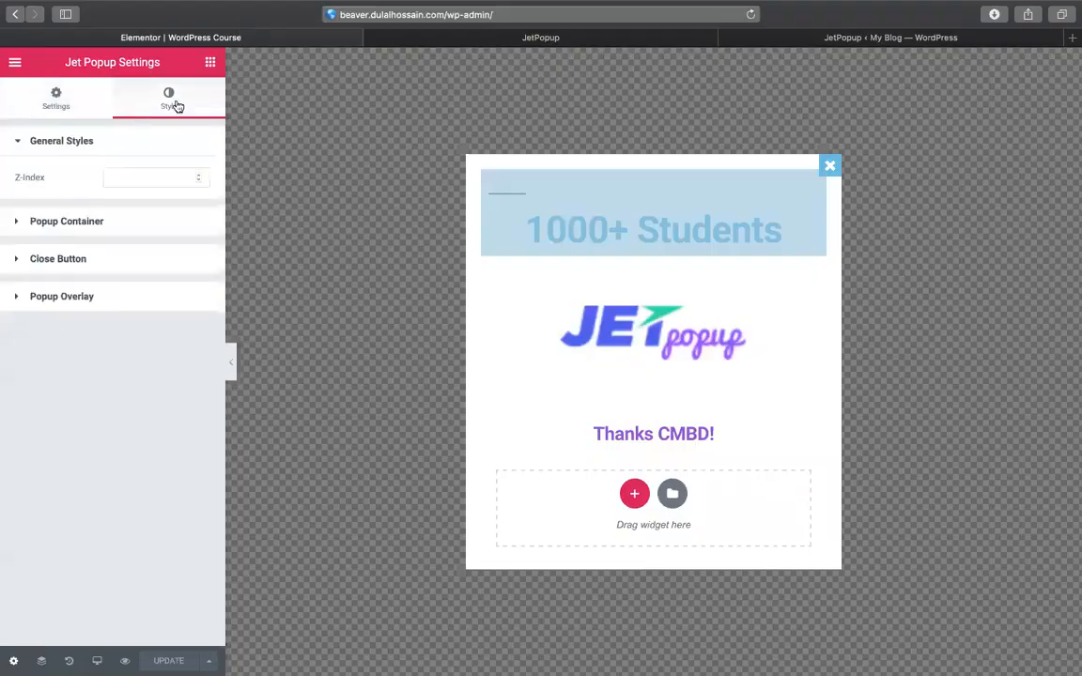
{"action": "left_click", "coordinate": [52, 216]}
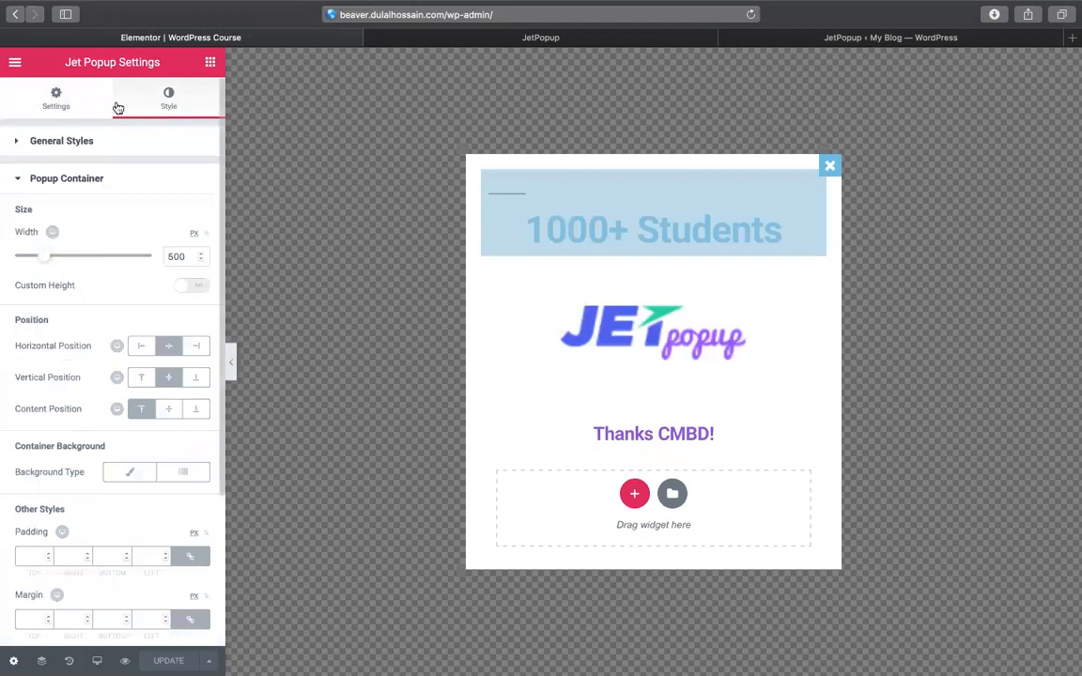
{"action": "left_click", "coordinate": [66, 94]}
{"action": "left_click", "coordinate": [141, 92]}
{"action": "left_click", "coordinate": [54, 92]}
{"action": "left_click", "coordinate": [121, 98]}
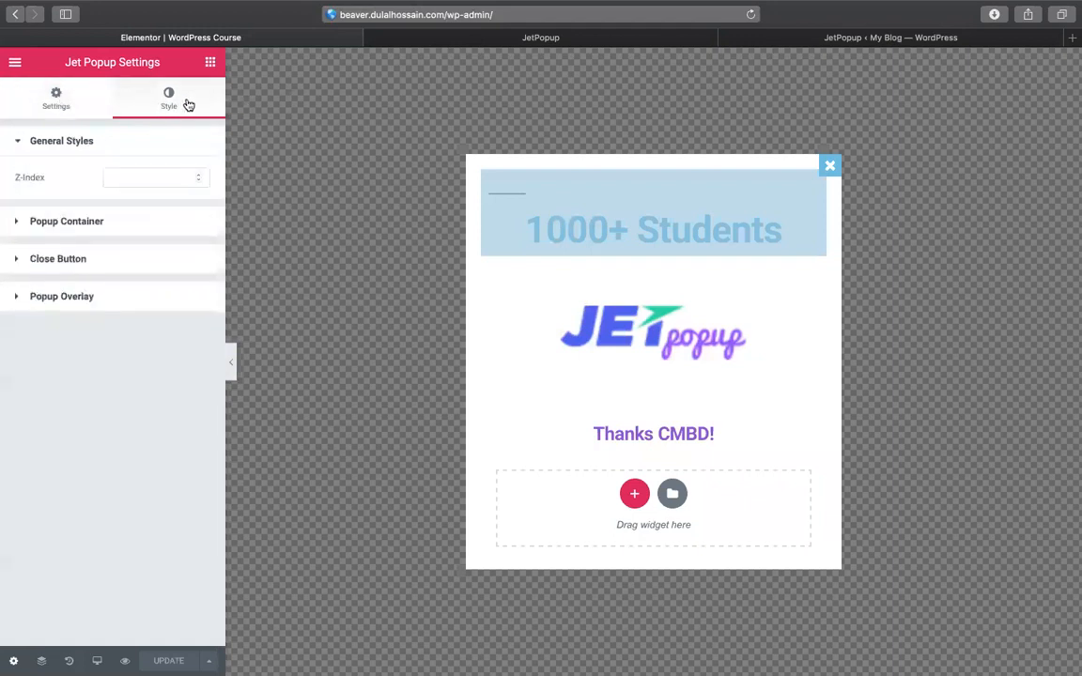
Check the Popup Action Button content settings in the JetPopup documentation, then return to the popup's General Settings in the Elementor editor.
{"action": "left_click", "coordinate": [507, 37]}
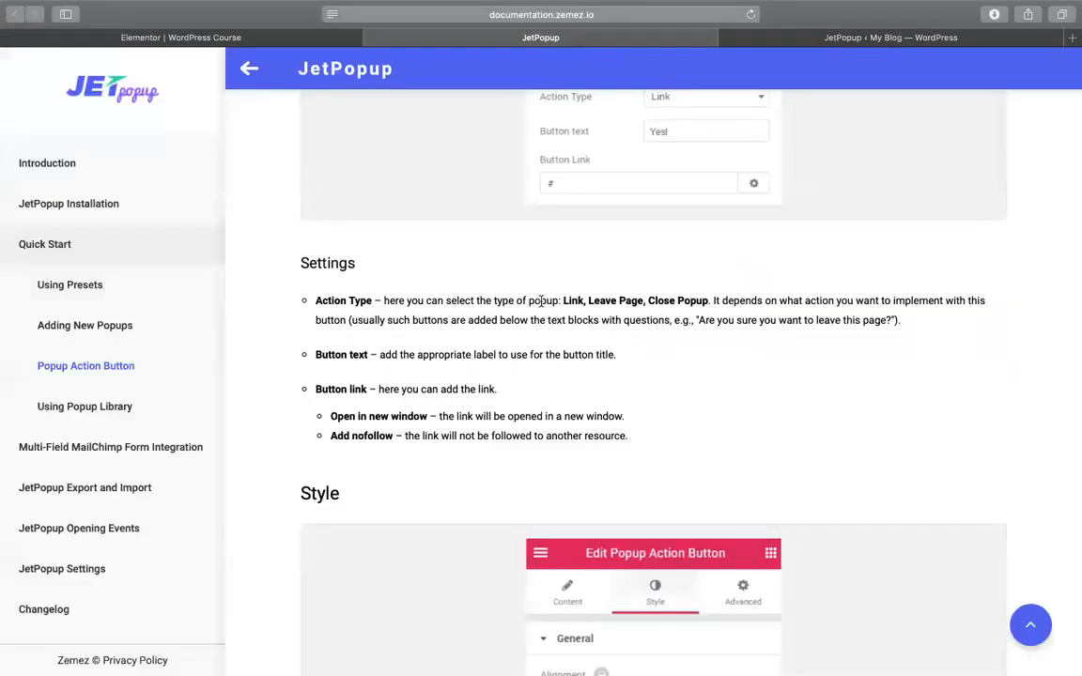
{"action": "scroll", "coordinate": [541, 301], "scroll_direction": "up", "scroll_amount": 5}
{"action": "scroll", "coordinate": [670, 279], "scroll_direction": "down", "scroll_amount": 1}
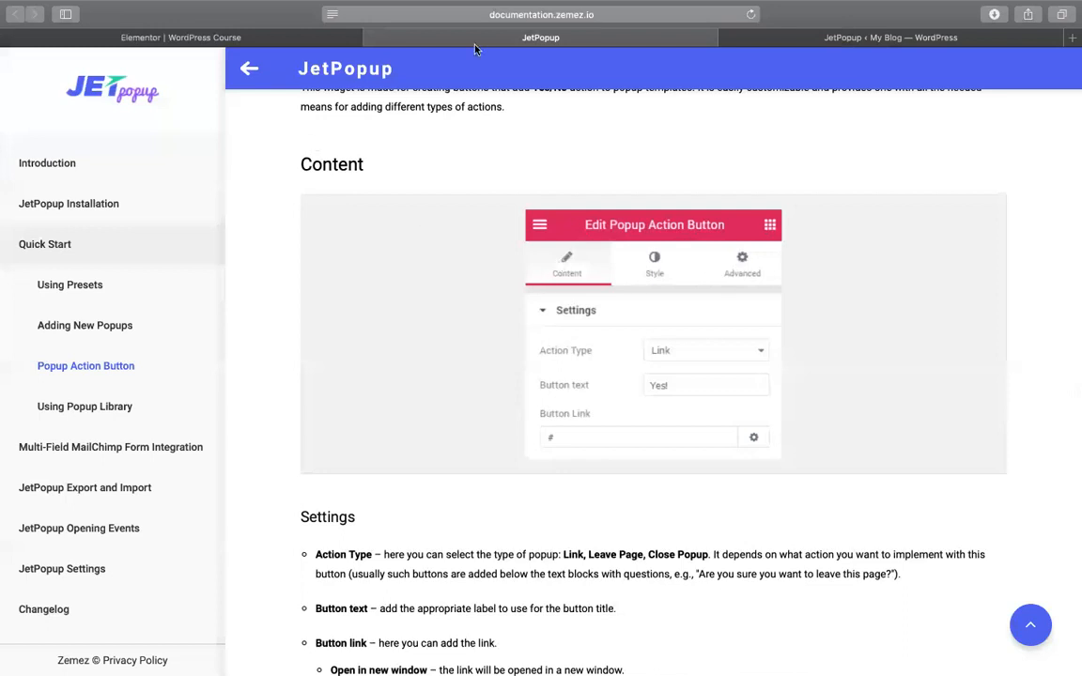
{"action": "left_click", "coordinate": [188, 38]}
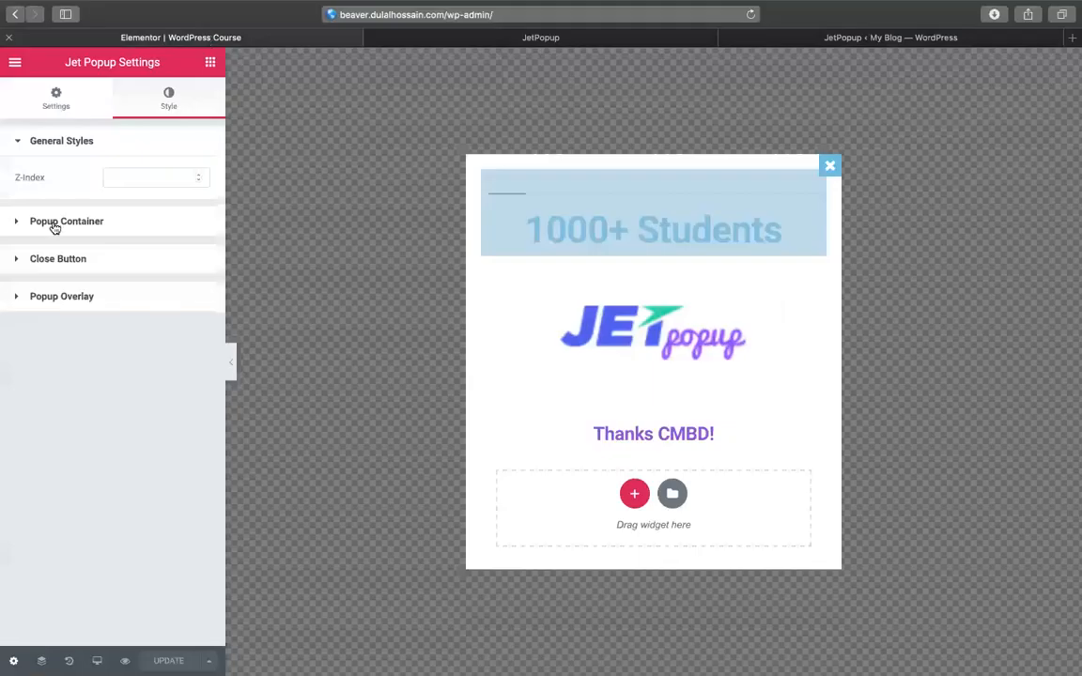
{"action": "left_click", "coordinate": [17, 112]}
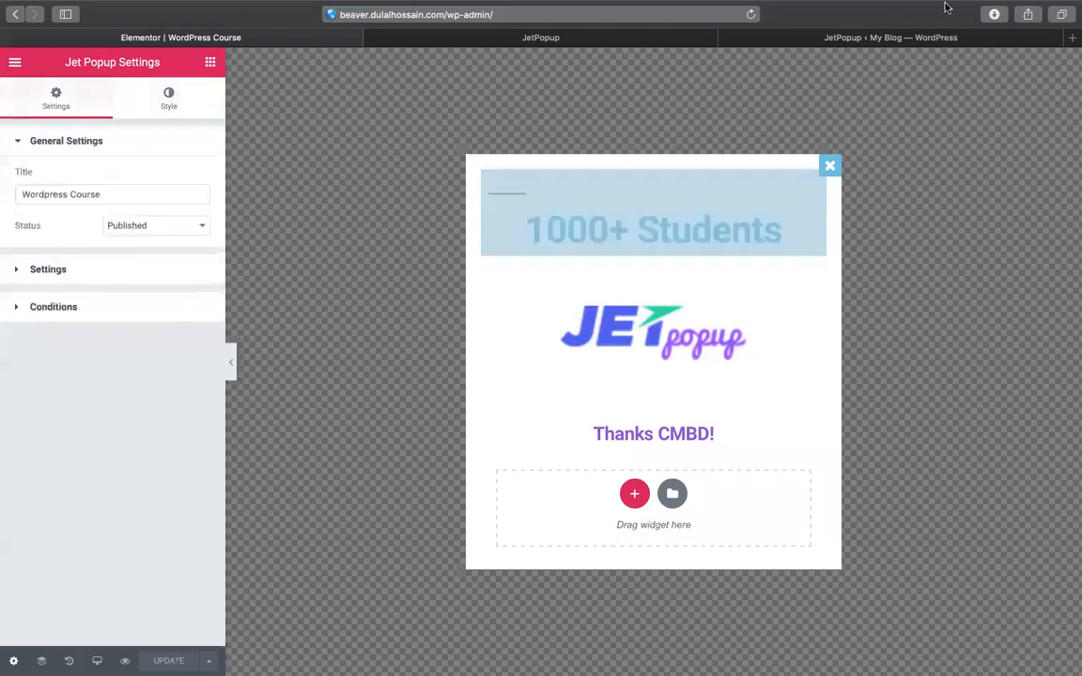
Review the widget and Yes/No button steps under Adding New Popups in the documentation and return to the Elementor editor.
{"action": "mouse_move", "coordinate": [944, 7]}
{"action": "left_click", "coordinate": [571, 55]}
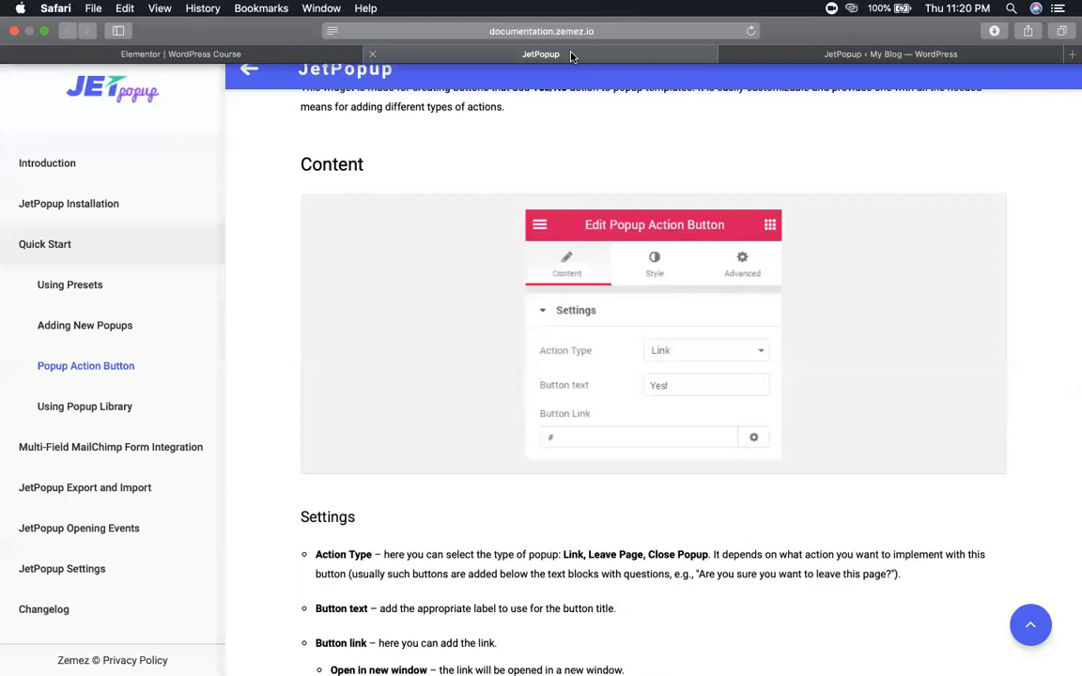
{"action": "scroll", "coordinate": [489, 283], "scroll_direction": "up", "scroll_amount": 10}
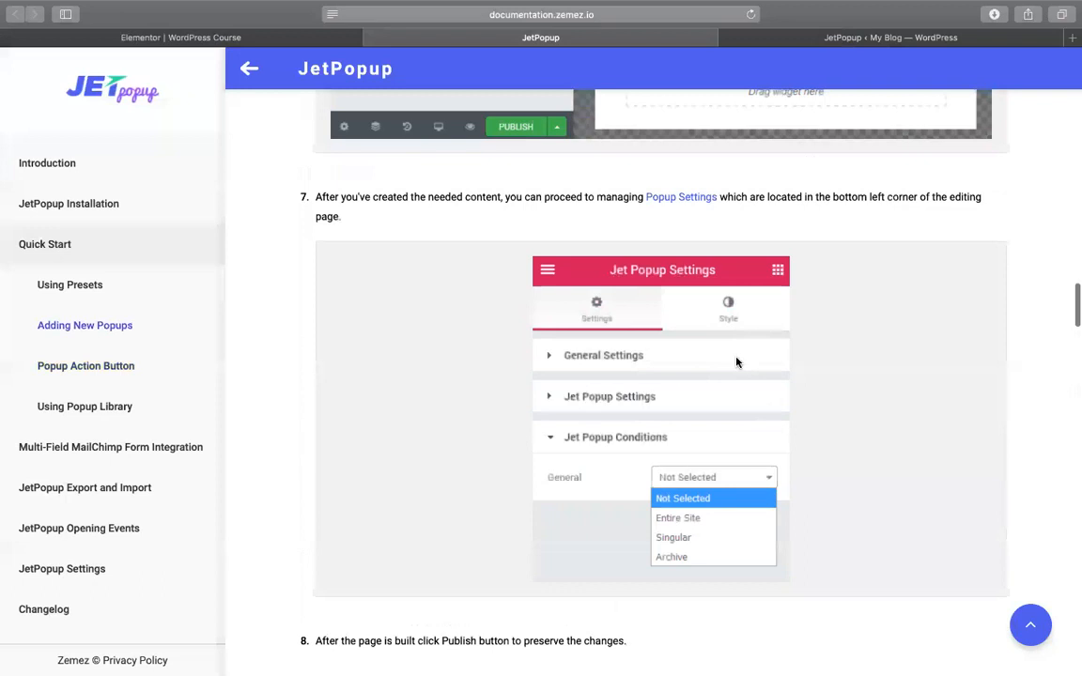
{"action": "scroll", "coordinate": [737, 362], "scroll_direction": "up", "scroll_amount": 5}
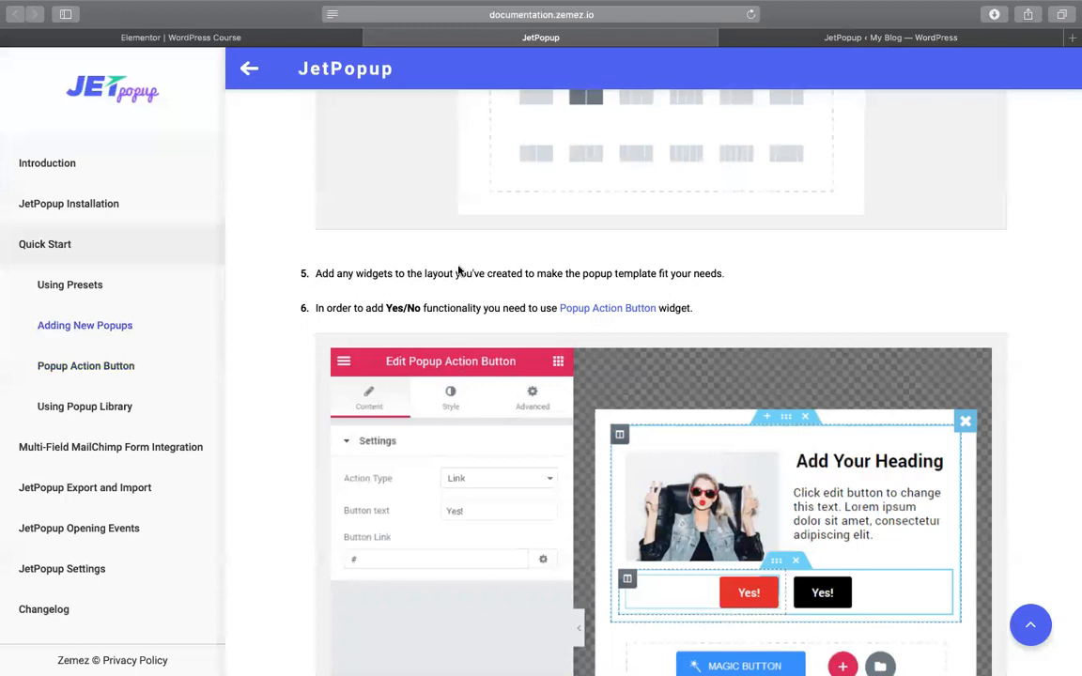
{"action": "left_click_drag", "start_coordinate": [456, 273], "coordinate": [575, 273]}
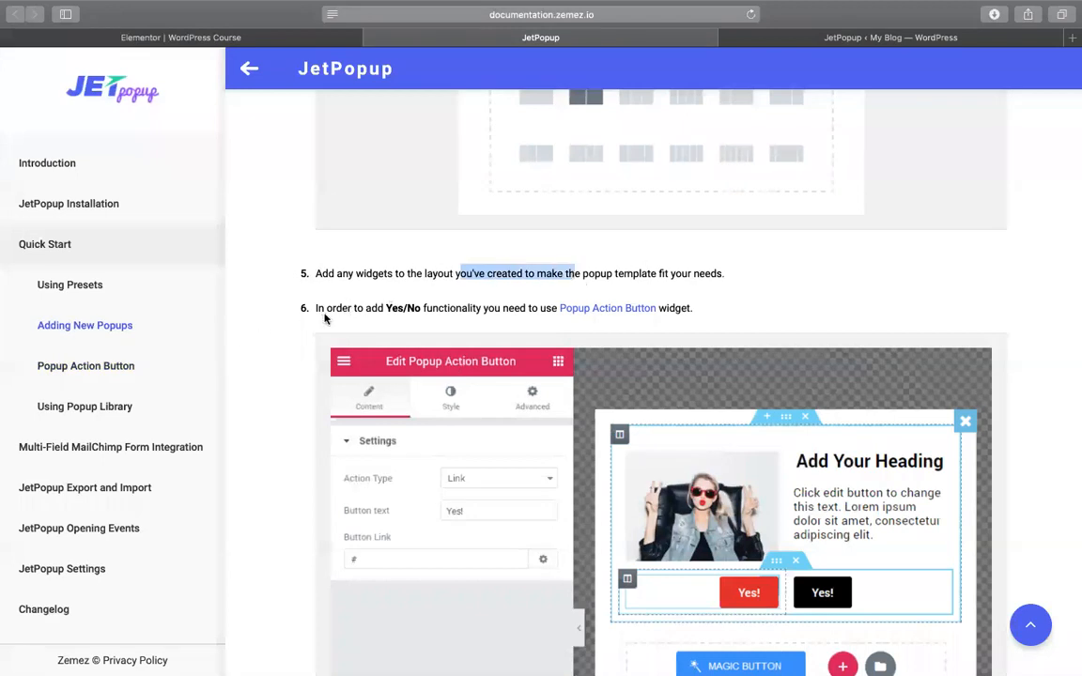
{"action": "left_click", "coordinate": [466, 355]}
{"action": "scroll", "coordinate": [466, 355], "scroll_direction": "down", "scroll_amount": 1}
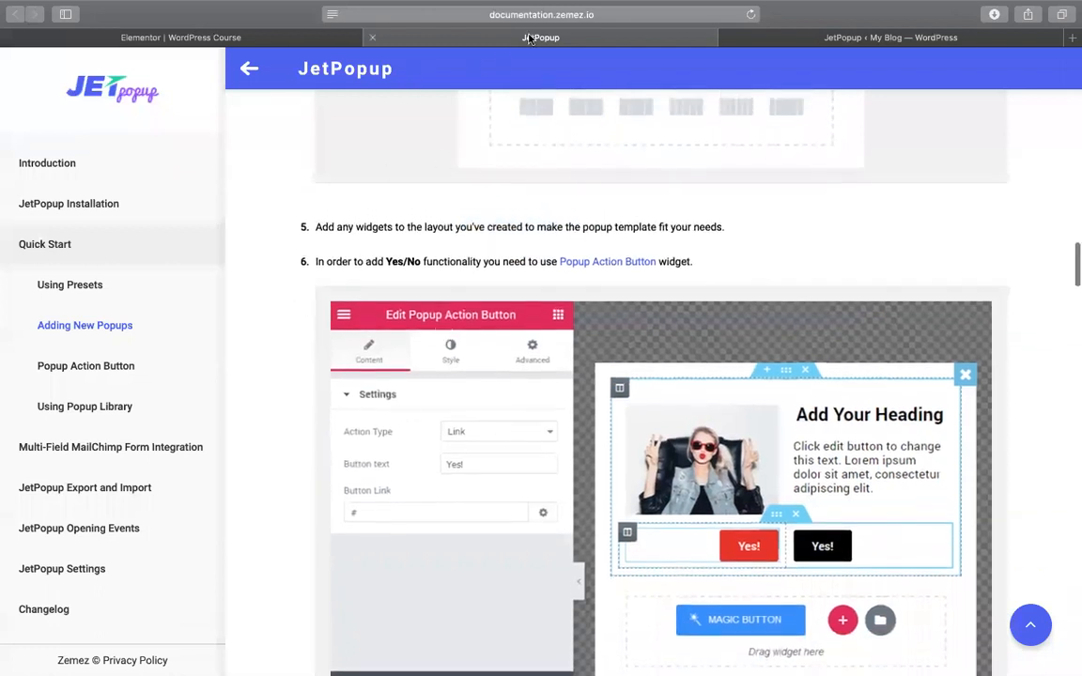
{"action": "left_click", "coordinate": [249, 39]}
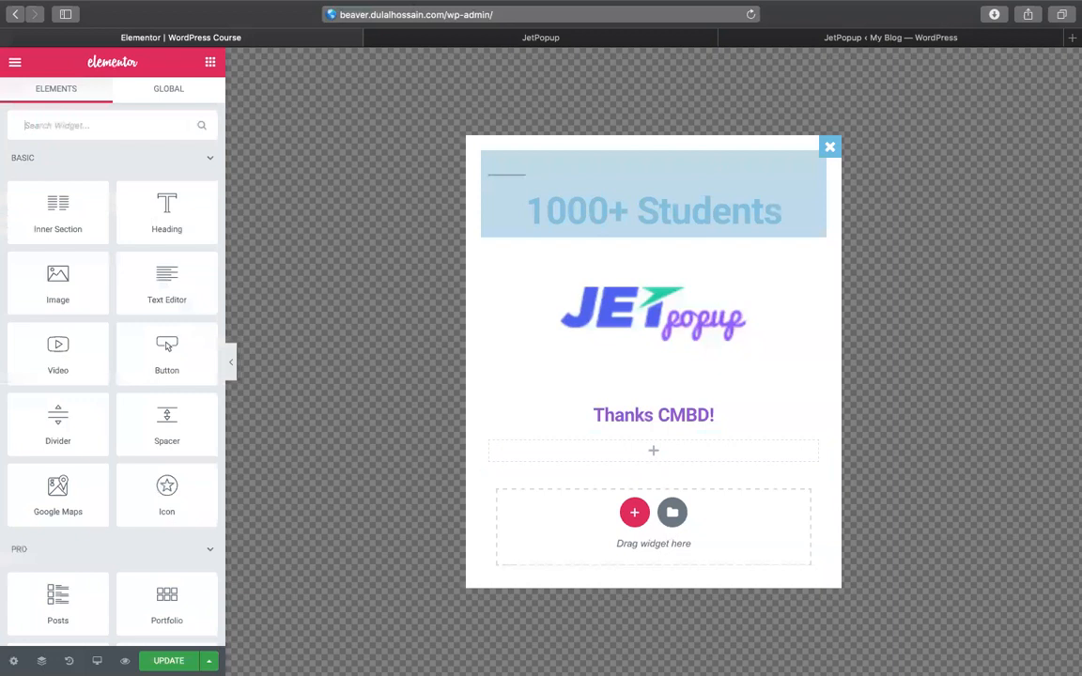
Search the widget list for "magi" and clear the search.
{"action": "type", "text": "mai"}
{"action": "type", "text": "gi"}
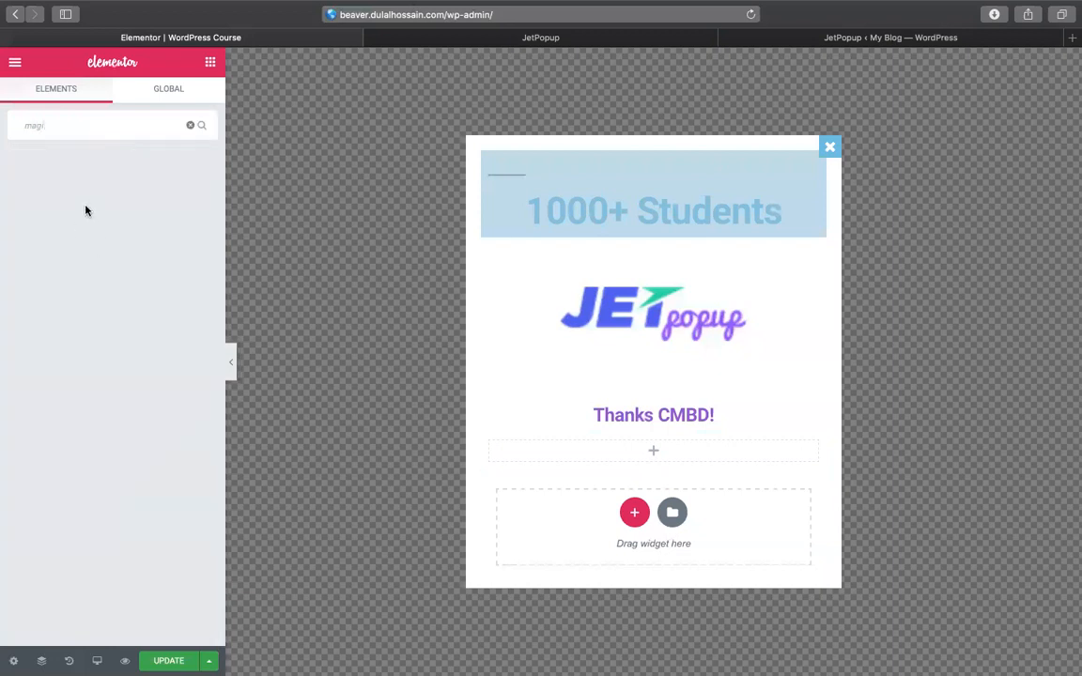
{"action": "key", "text": "BackSpace"}
{"action": "key", "text": "BackSpace"}
{"action": "key", "text": "BackSpace"}
{"action": "key", "text": "BackSpace"}
Search the widgets for "but" and add a Popup Action Button to the empty section below the Thanks CMBD! heading.
{"action": "type", "text": "but"}
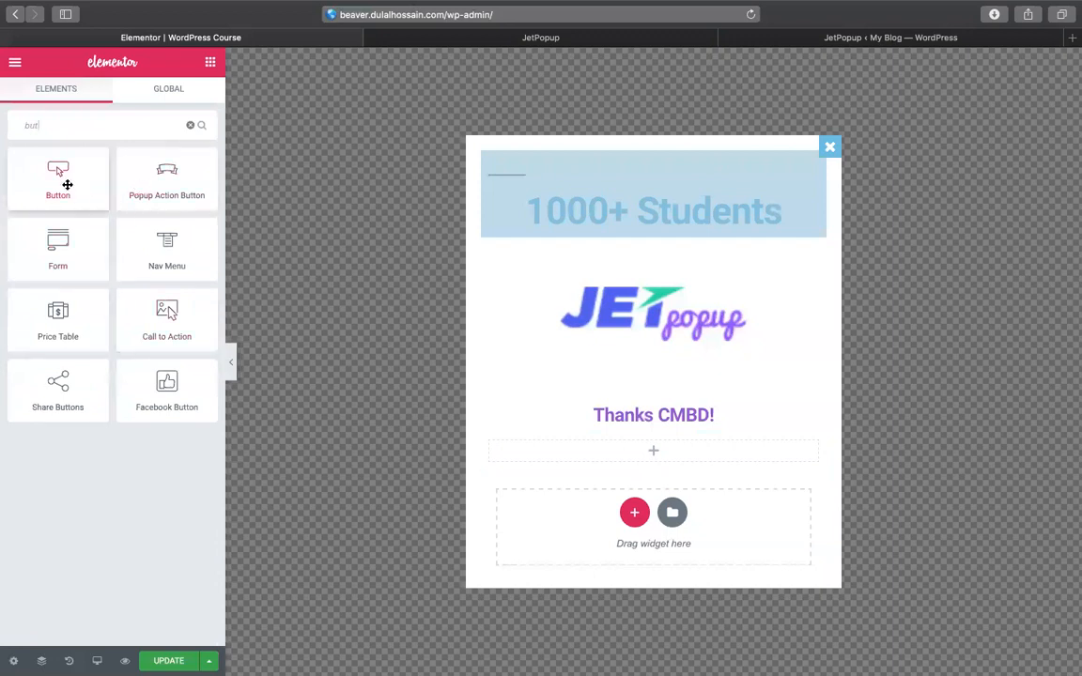
{"action": "left_click_drag", "start_coordinate": [164, 167], "coordinate": [698, 458]}
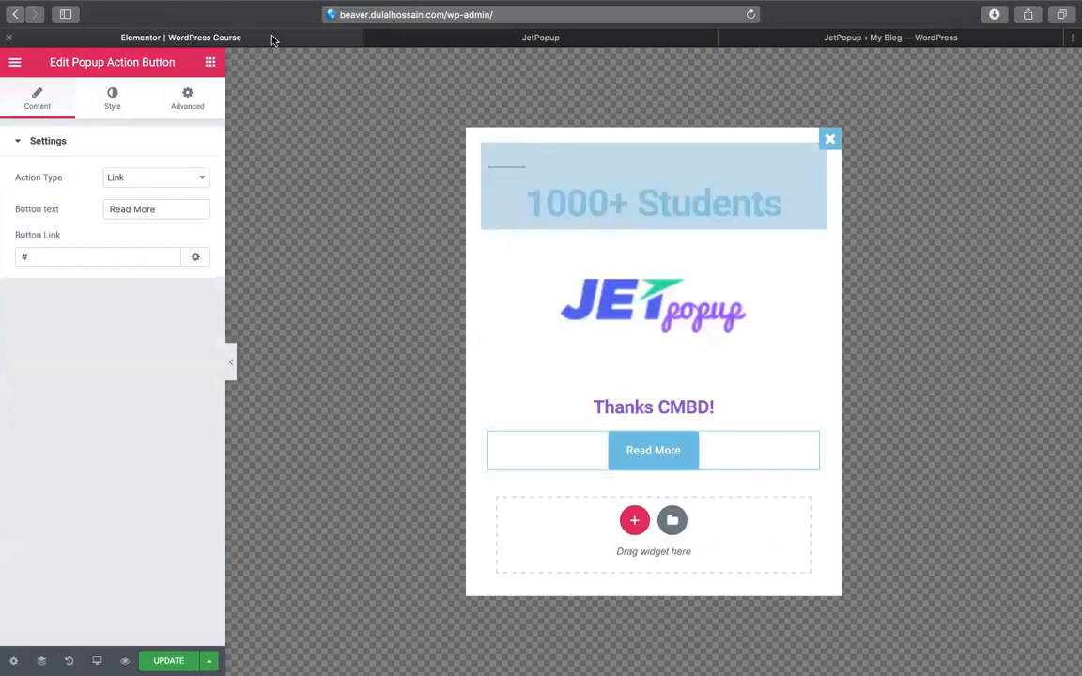
Switch to Google Chrome and check the notepad.pw note, the EPISODE-31 document's web address and the WordPress Add Plugins page.
{"action": "left_click", "coordinate": [489, 39]}
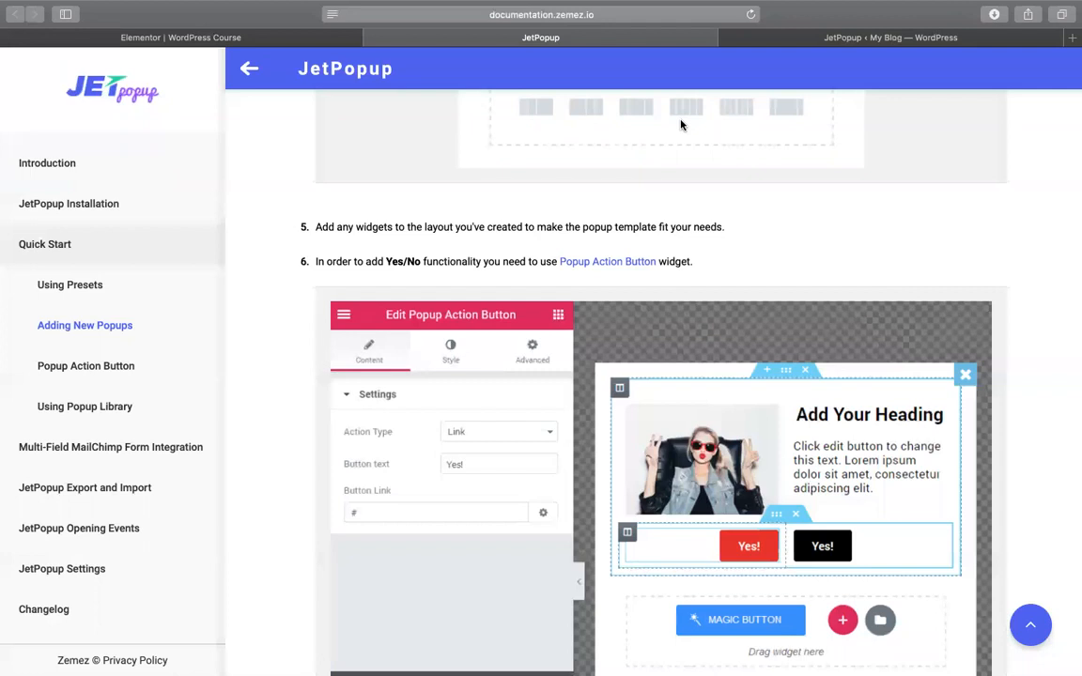
{"action": "key", "text": "ctrl+Up"}
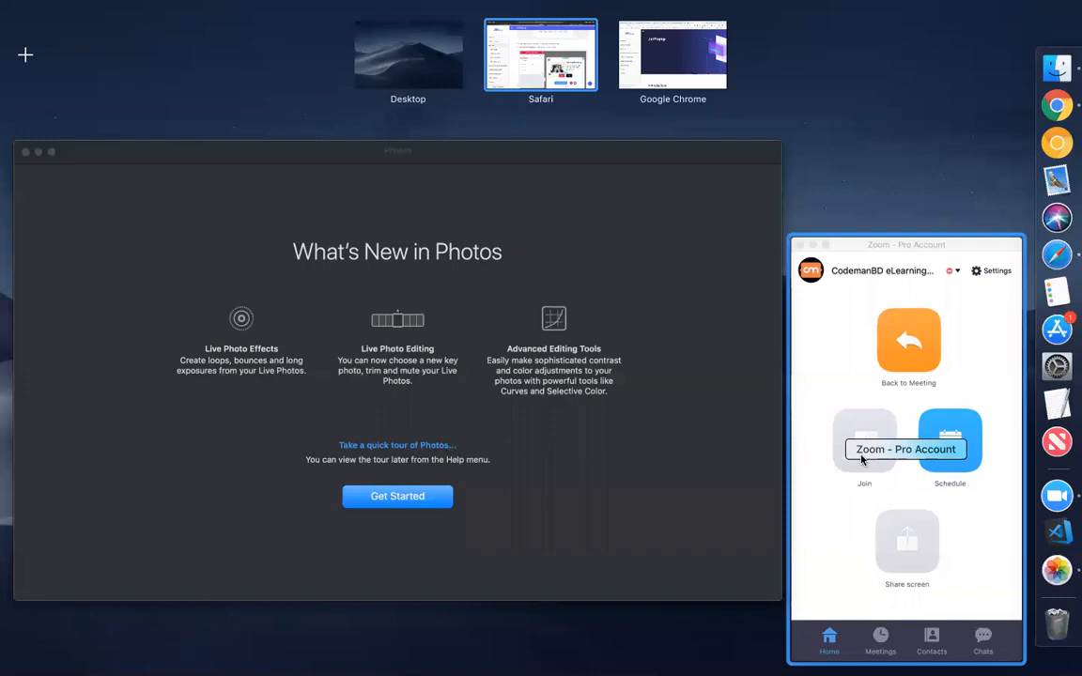
{"action": "left_click", "coordinate": [1063, 105]}
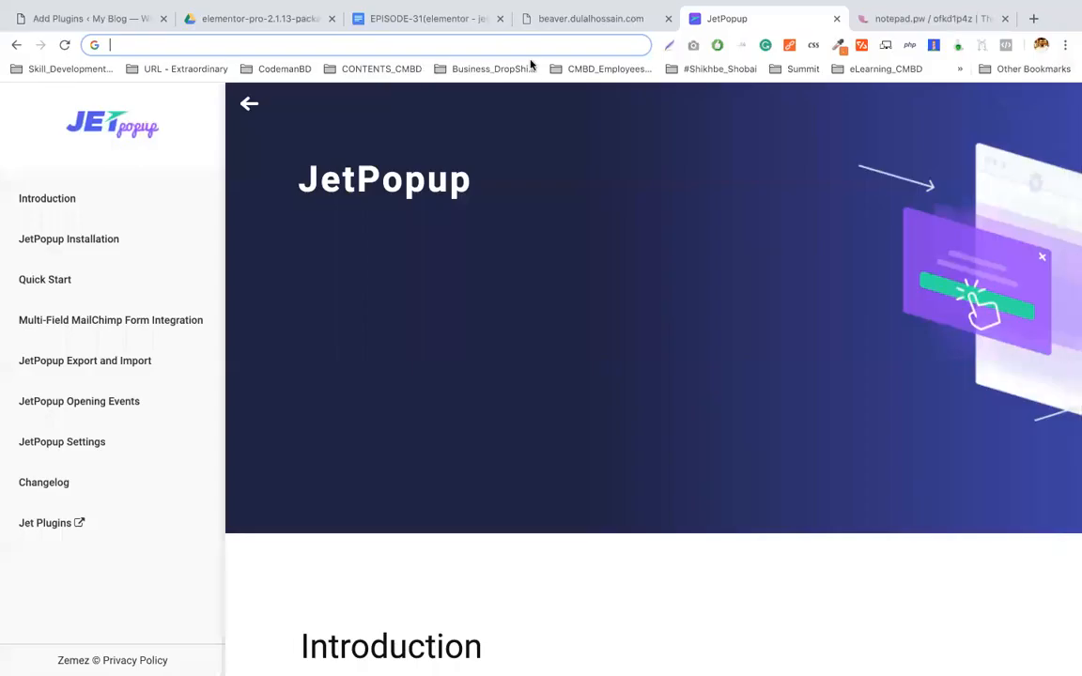
{"action": "left_click", "coordinate": [856, 19]}
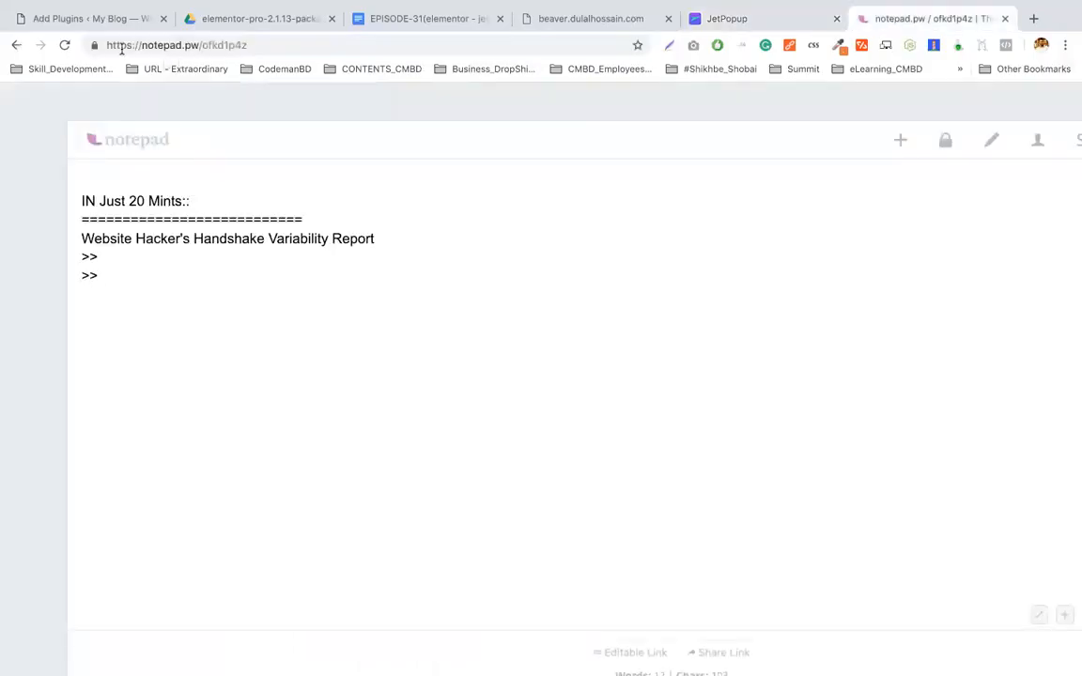
{"action": "left_click", "coordinate": [370, 26]}
{"action": "left_click", "coordinate": [284, 44]}
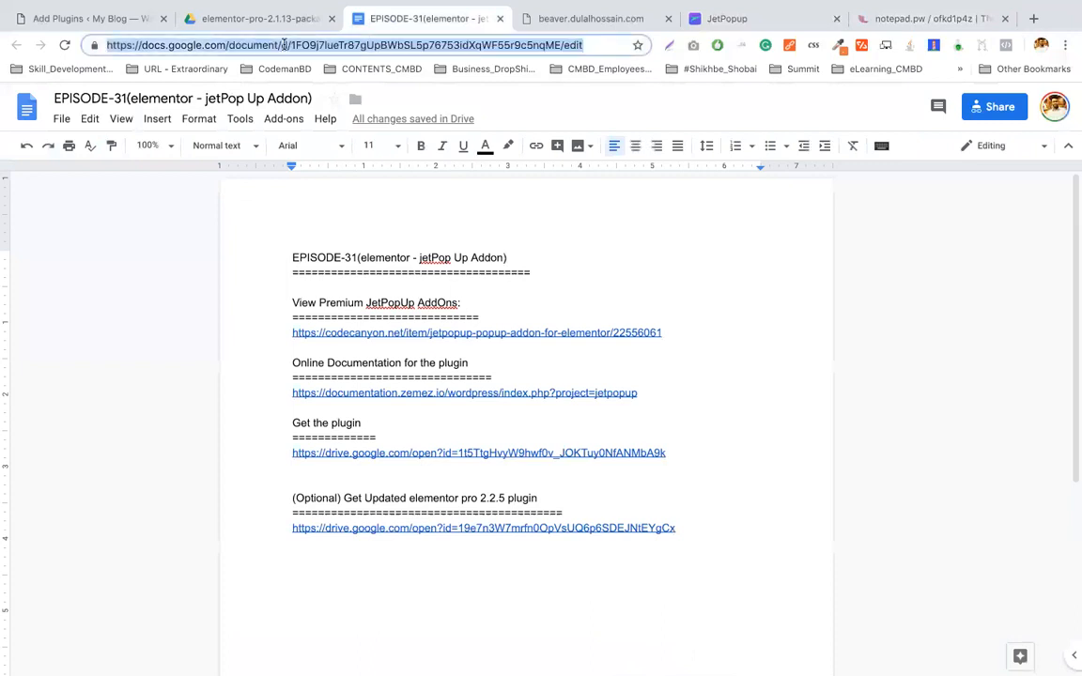
{"action": "left_click", "coordinate": [75, 32]}
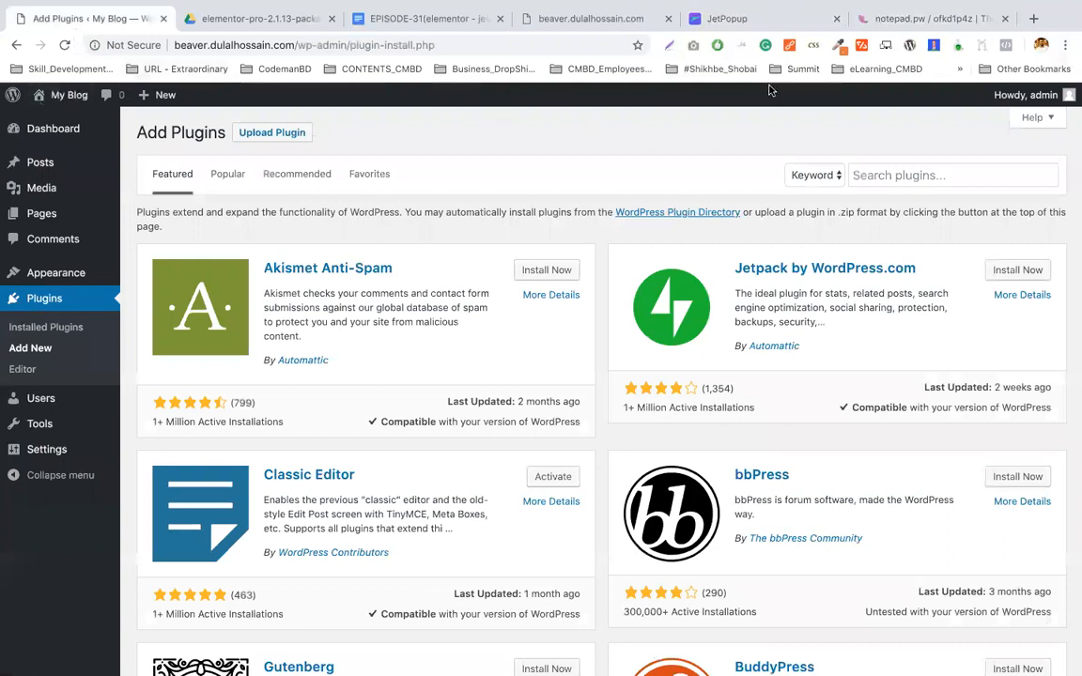
Open zoom.us in a new browser tab and go to its Join a Meeting page.
{"action": "left_click", "coordinate": [1033, 19]}
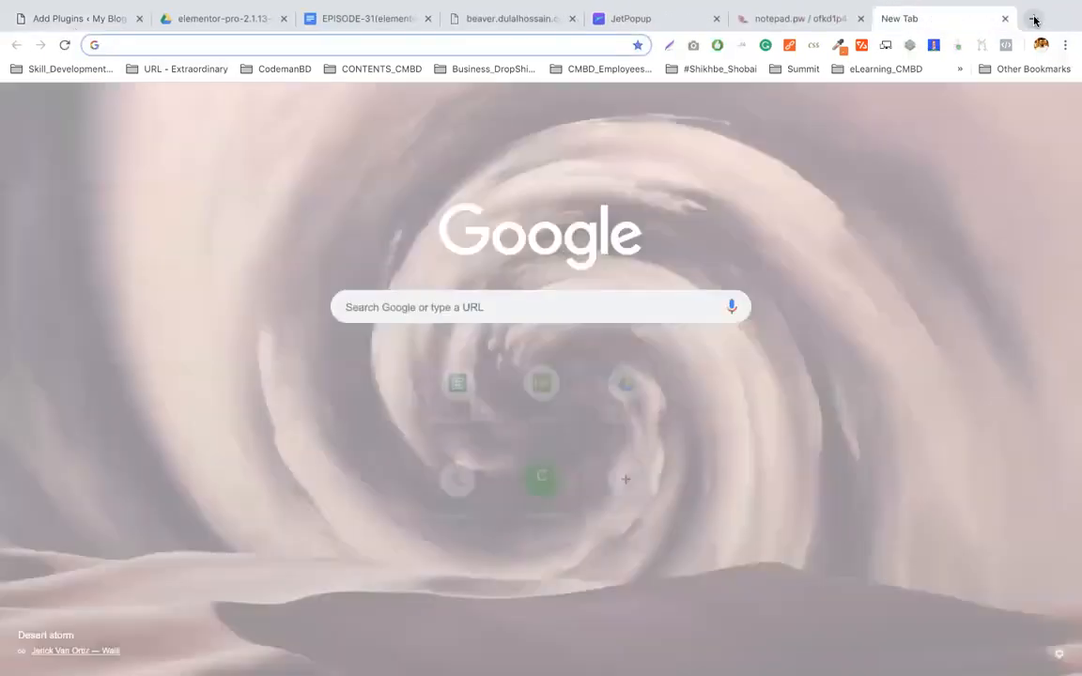
{"action": "type", "text": "zoom.us"}
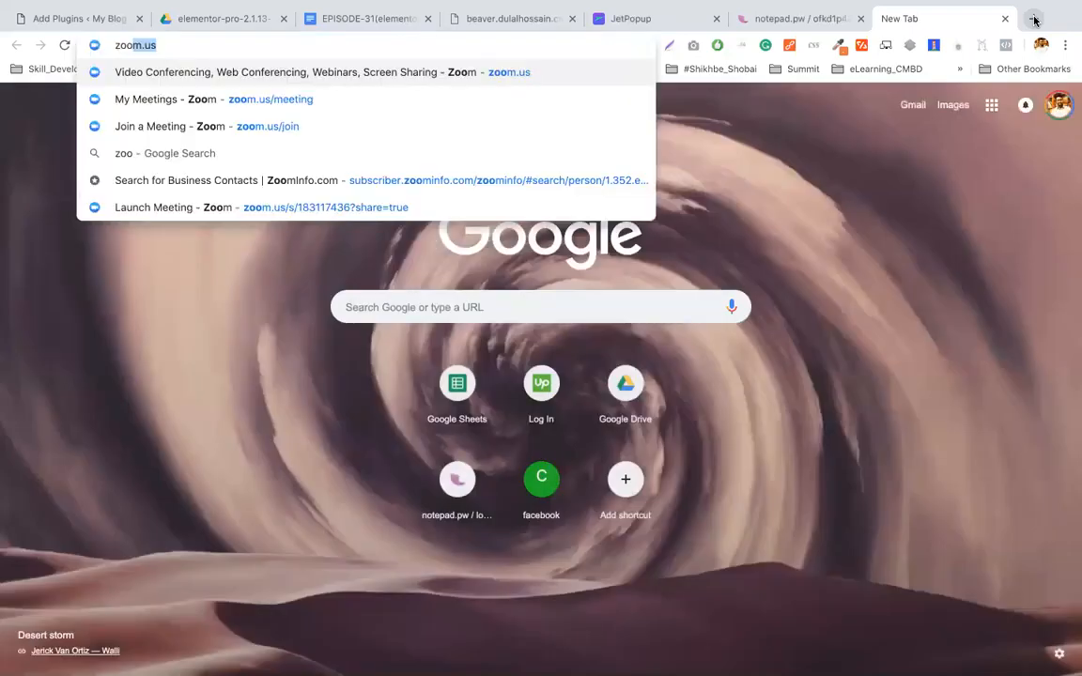
{"action": "key", "text": "Return"}
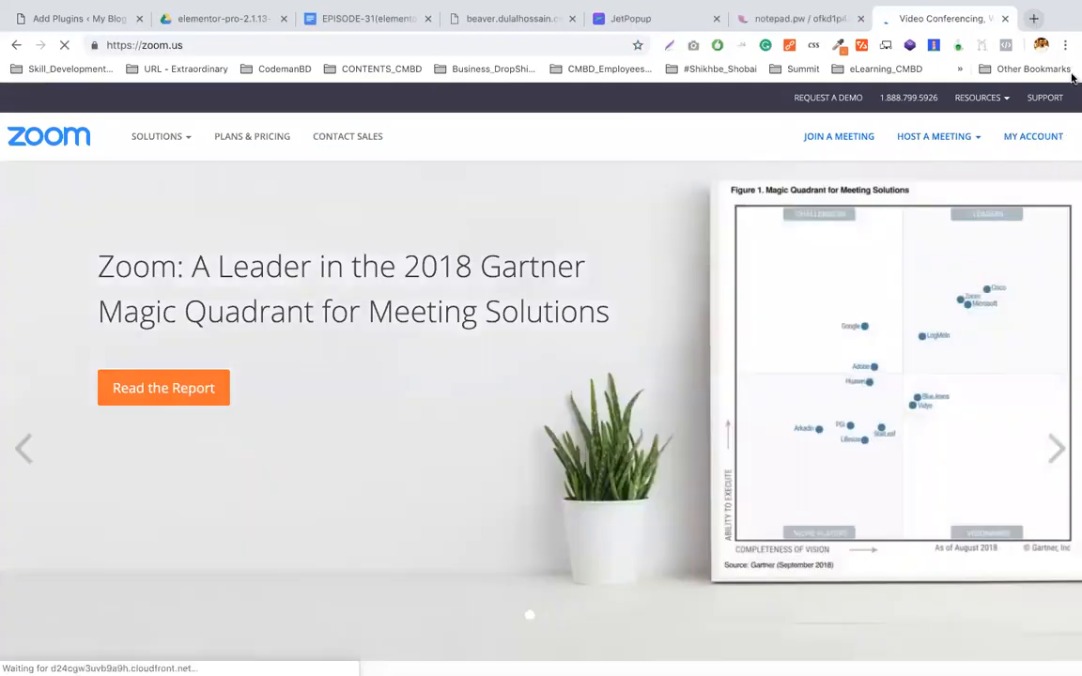
{"action": "left_click", "coordinate": [817, 141]}
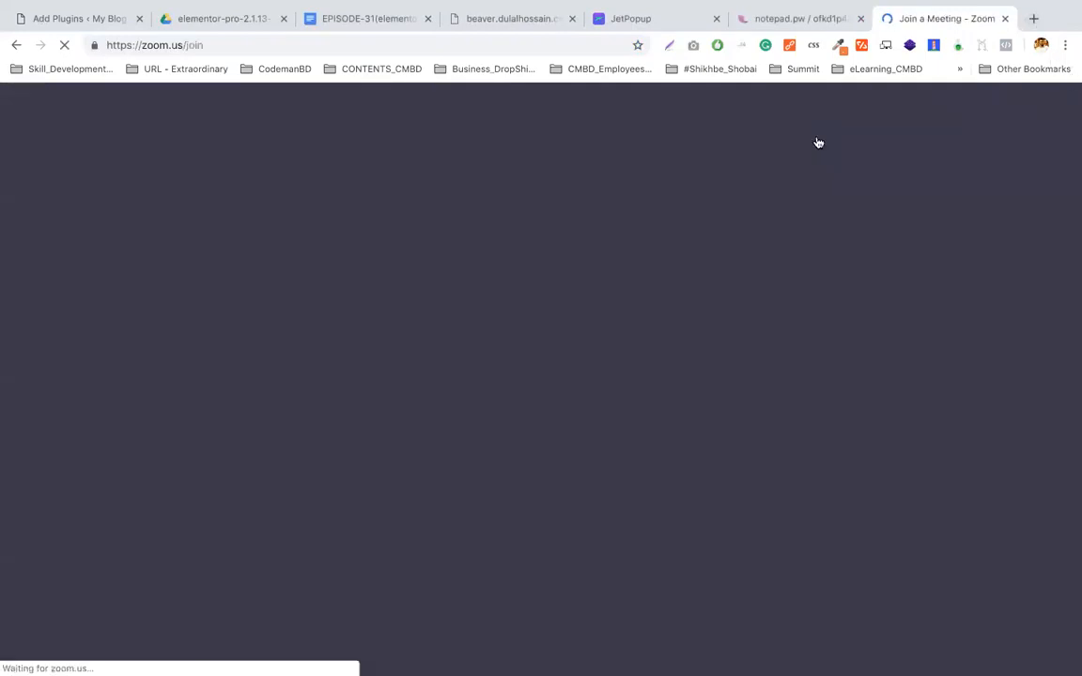
{"action": "left_click", "coordinate": [815, 143]}
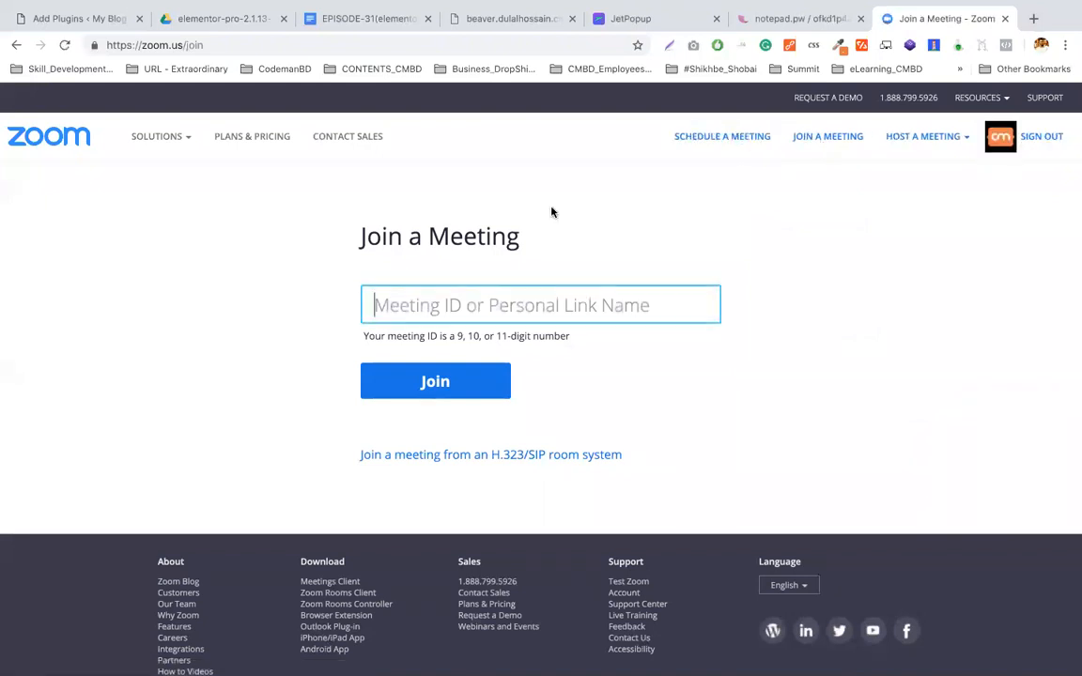
{"action": "left_click", "coordinate": [850, 143]}
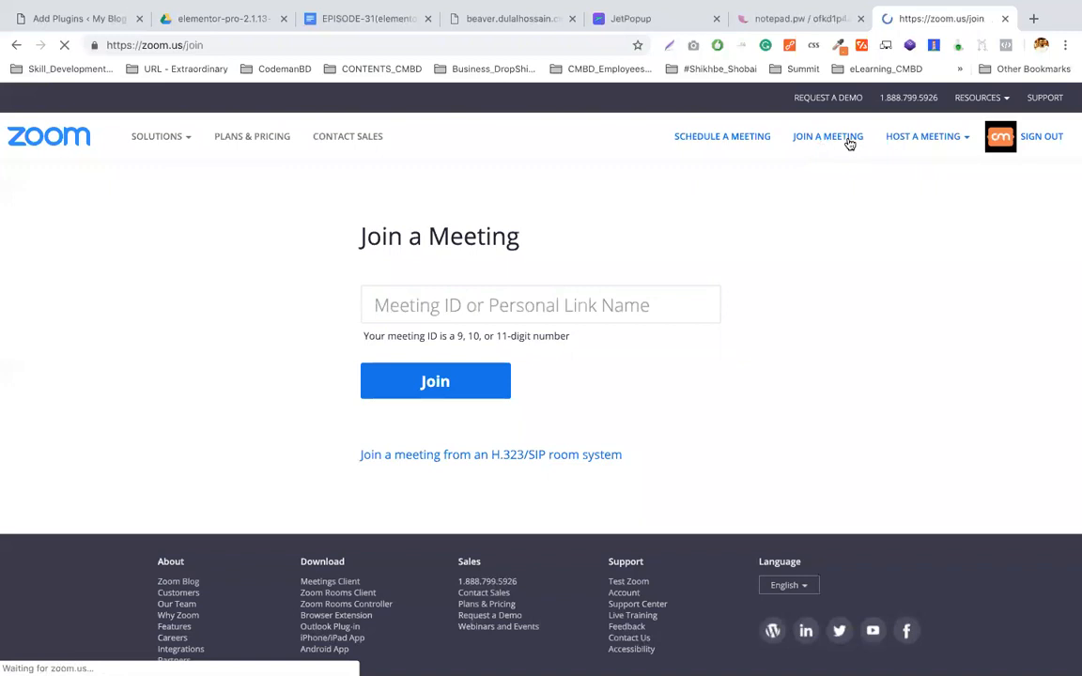
{"action": "left_click", "coordinate": [923, 141]}
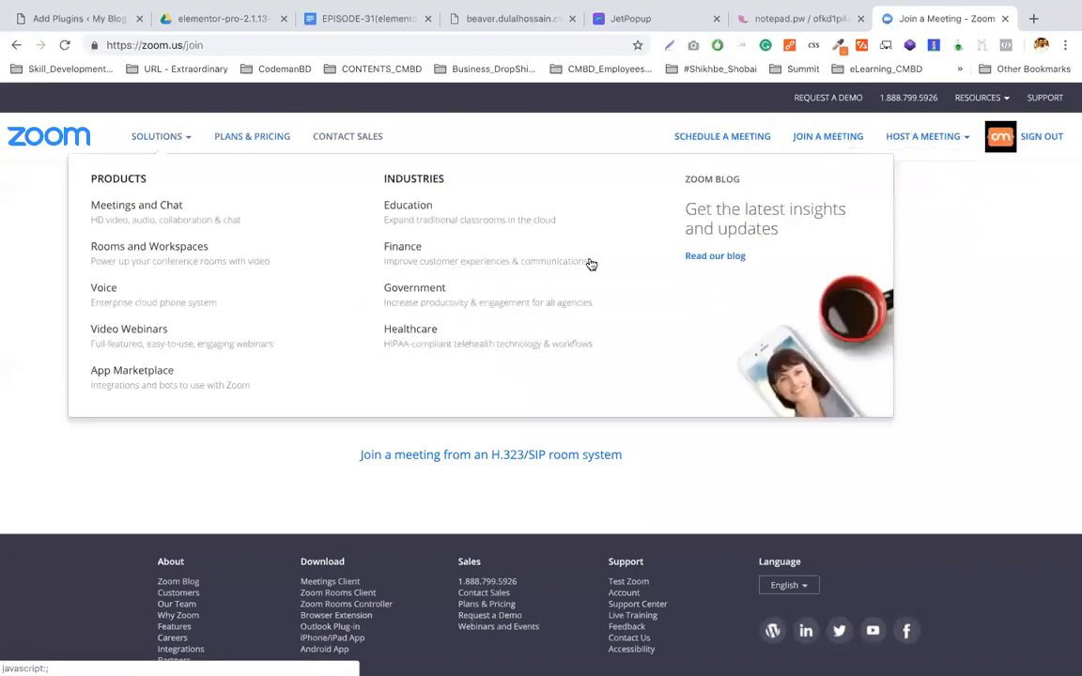
{"action": "left_click", "coordinate": [137, 370]}
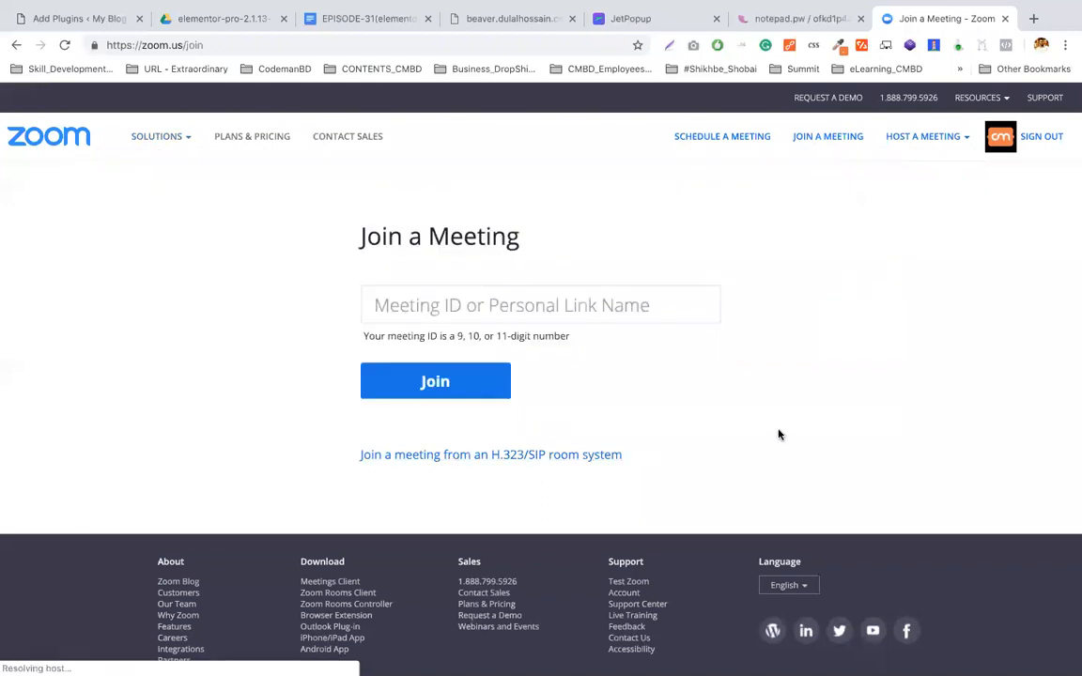
{"action": "left_click", "coordinate": [526, 455]}
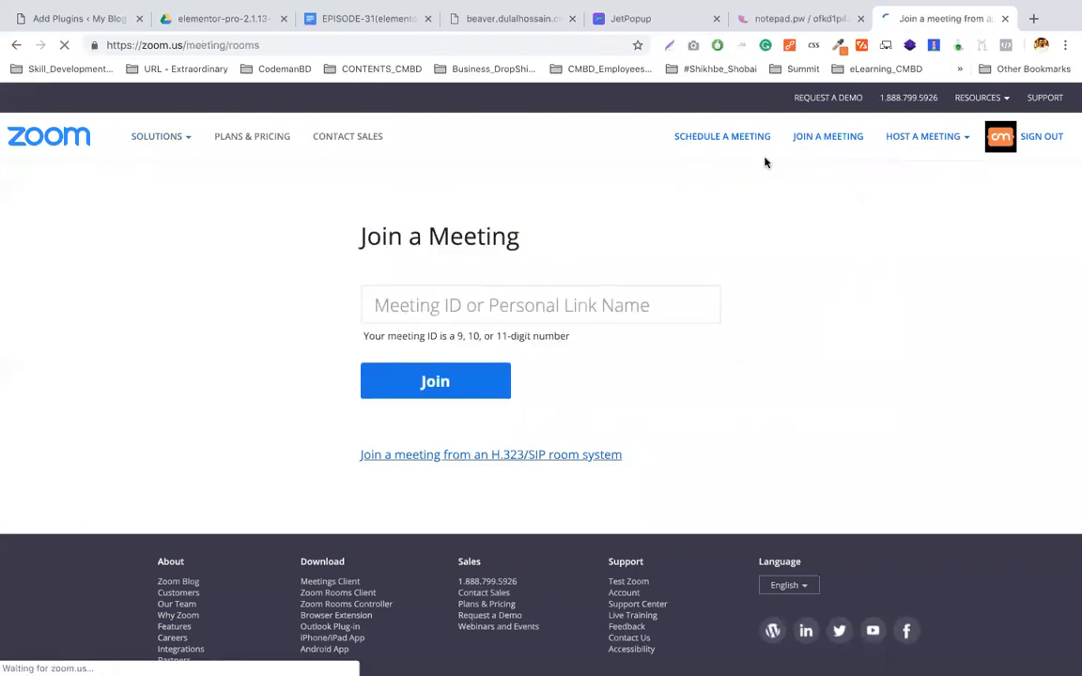
{"action": "left_click", "coordinate": [822, 138]}
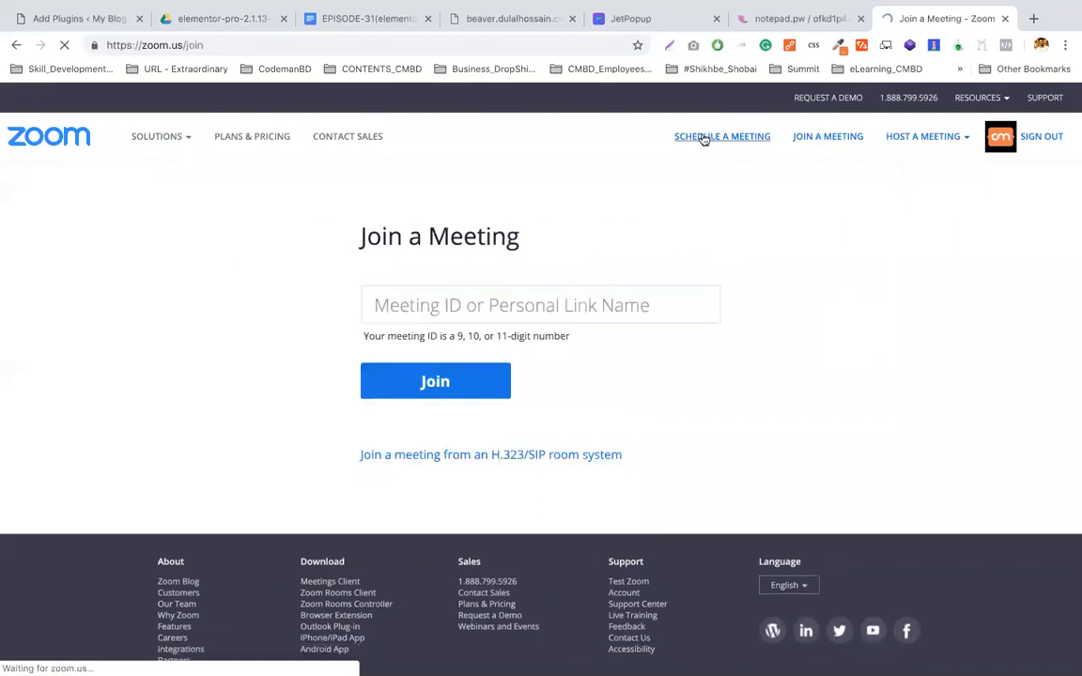
Open Zoom's Schedule a Meeting page and view the upcoming meetings under My Meetings.
{"action": "left_click", "coordinate": [704, 137]}
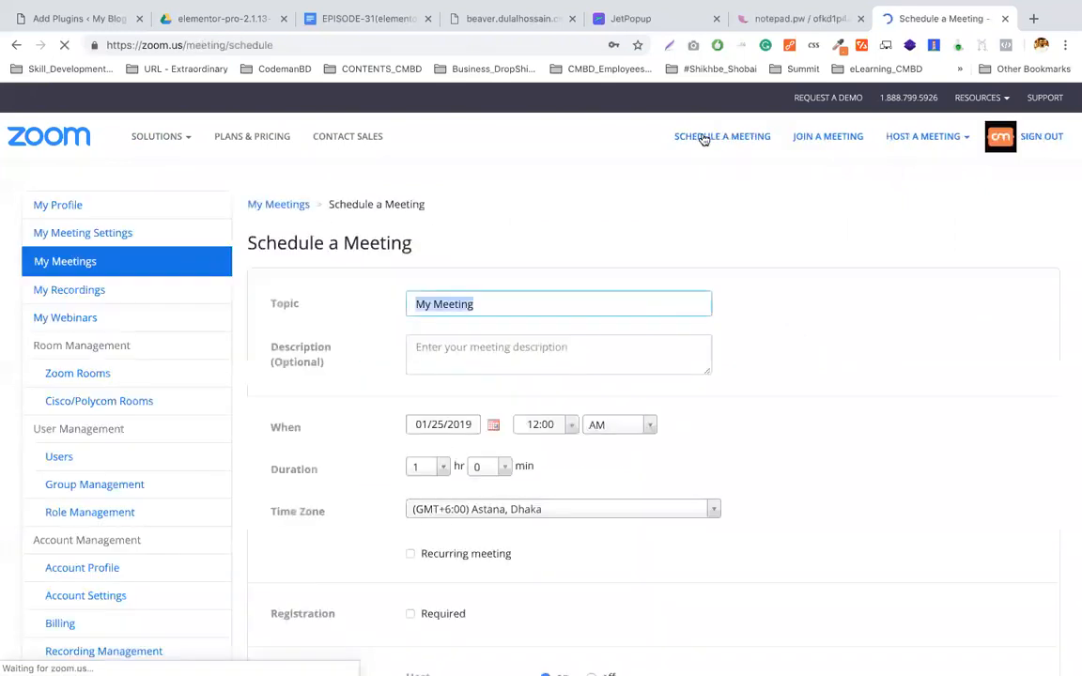
{"action": "left_click", "coordinate": [72, 279]}
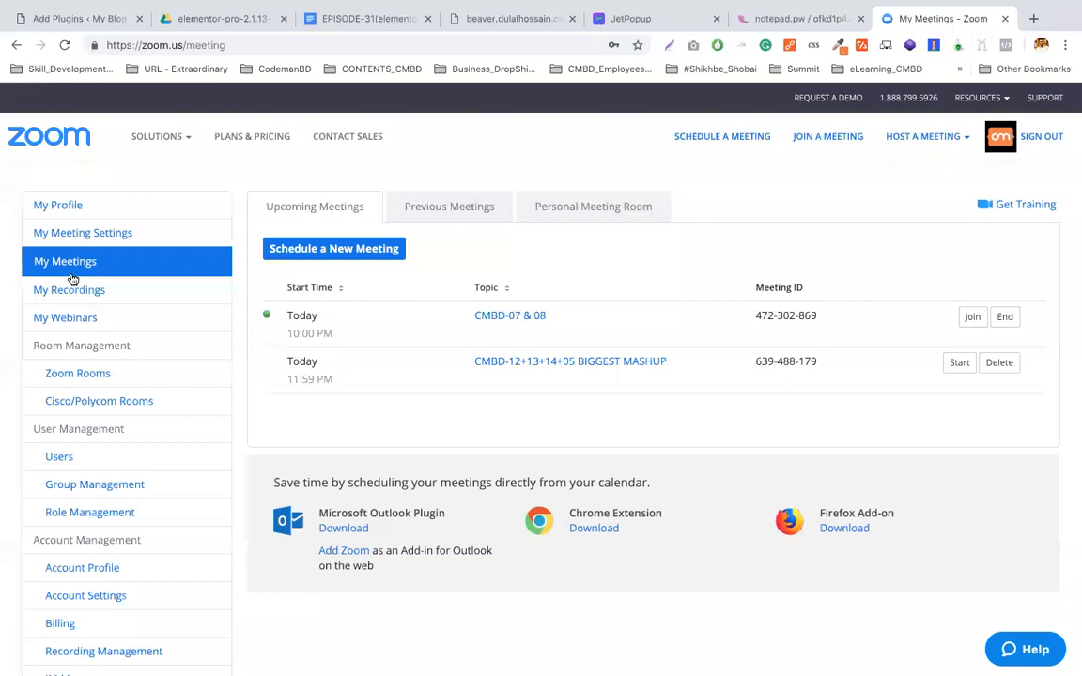
Return to Google Chrome from the desktop and switch to Google Chrome Canary.
{"action": "key", "text": "ctrl+Up"}
{"action": "left_click", "coordinate": [72, 278]}
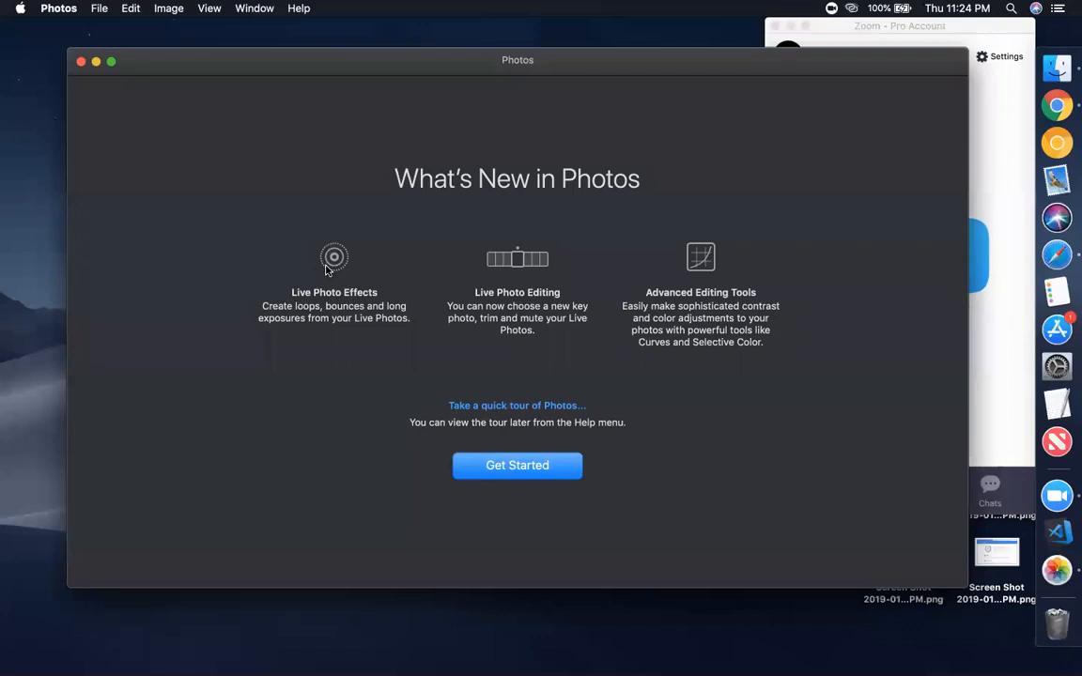
{"action": "left_click", "coordinate": [1056, 105]}
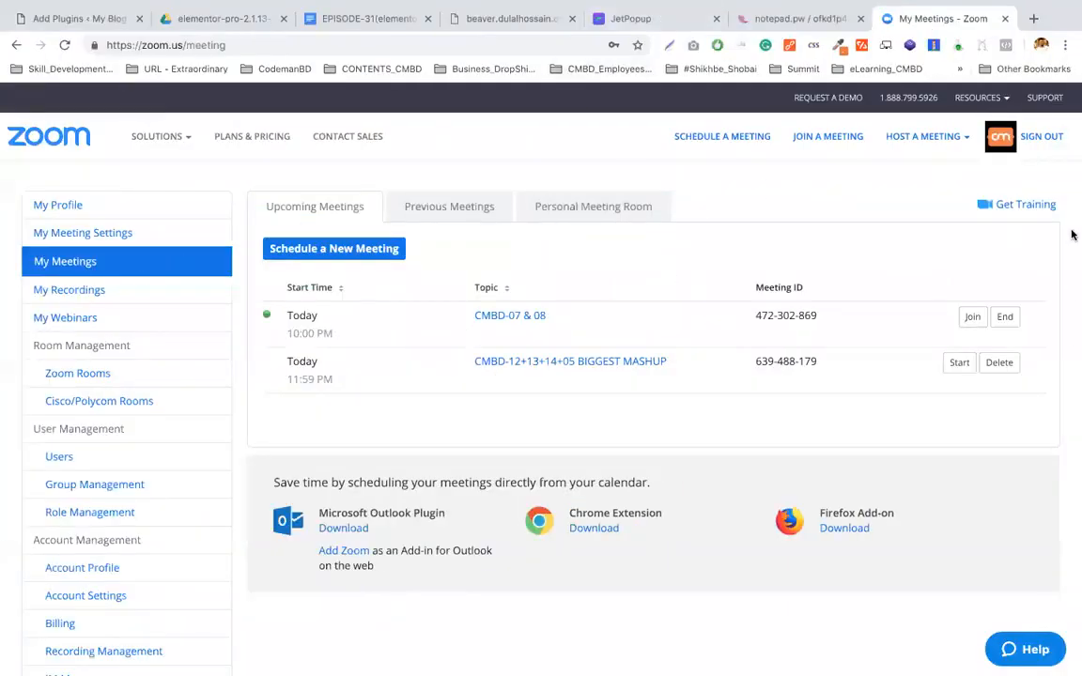
{"action": "mouse_move", "coordinate": [1072, 218]}
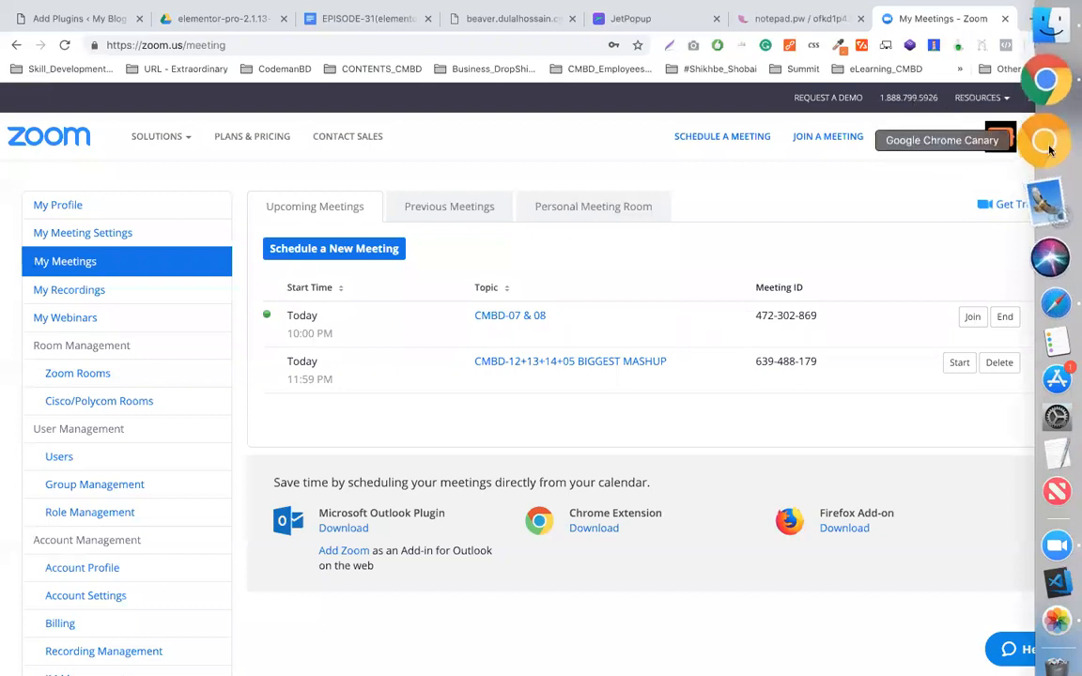
{"action": "left_click", "coordinate": [1052, 153]}
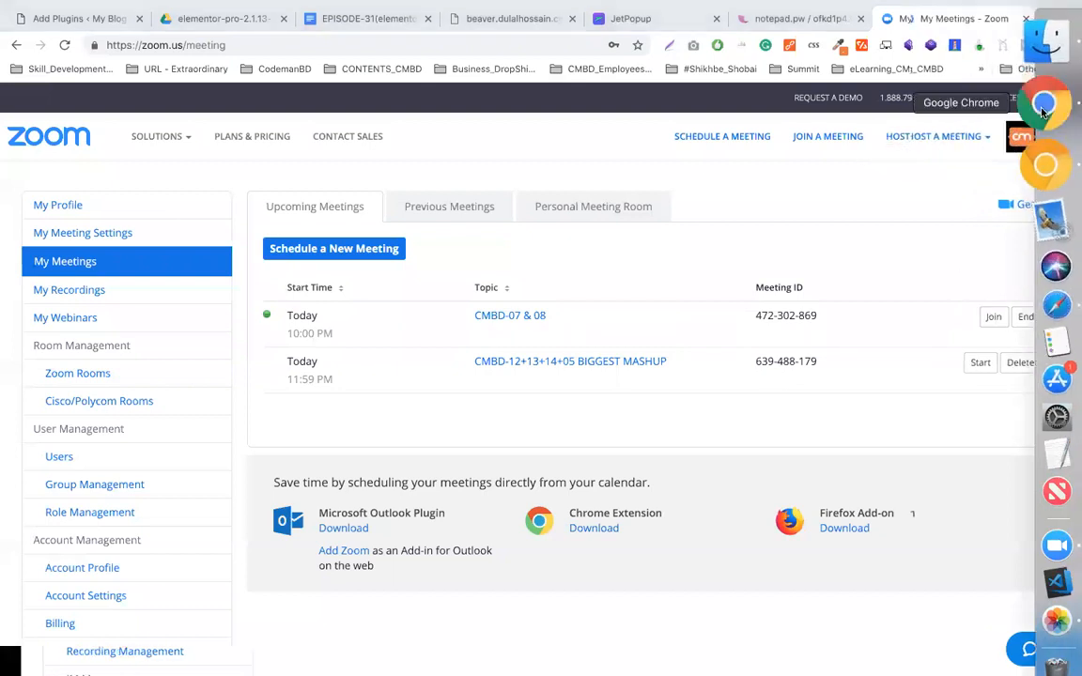
Switch to Safari and read the JetPopup documentation on Yes/No functionality, Popup Settings and publishing in Adding New Popups.
{"action": "left_click", "coordinate": [1053, 254]}
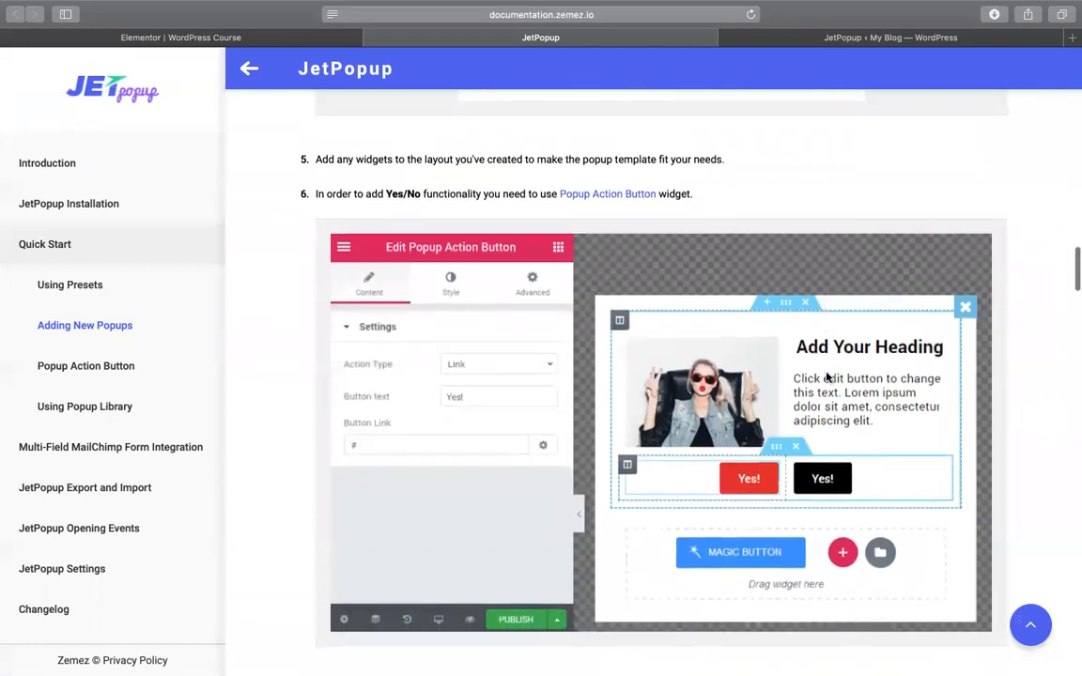
{"action": "scroll", "coordinate": [826, 375], "scroll_direction": "down", "scroll_amount": 3}
{"action": "scroll", "coordinate": [827, 376], "scroll_direction": "down", "scroll_amount": 2}
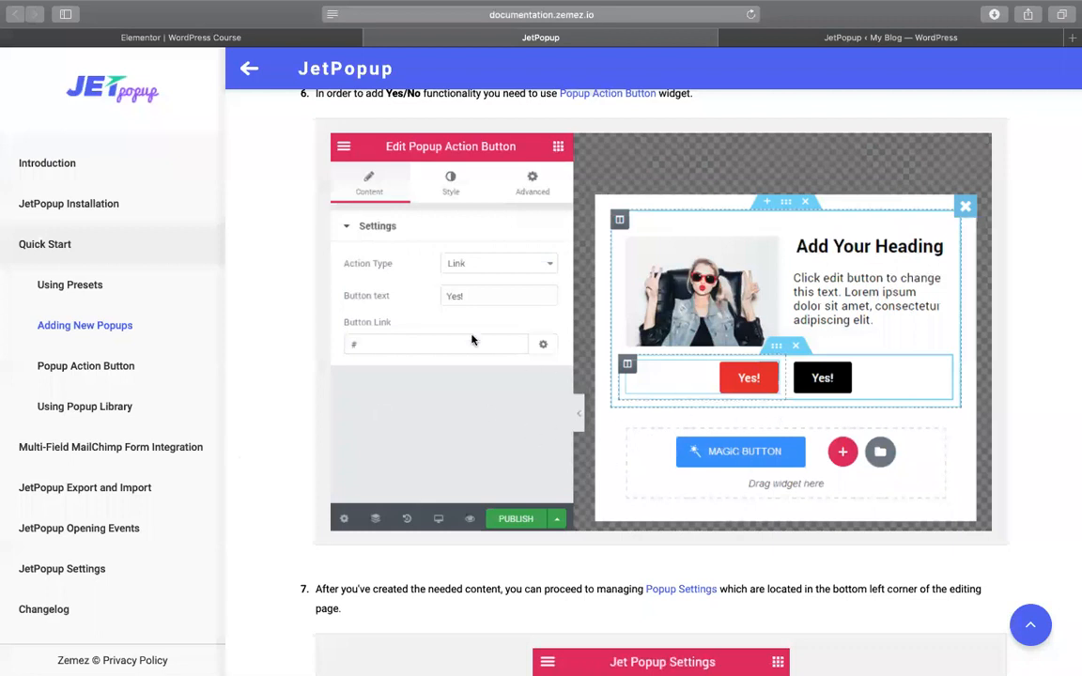
{"action": "scroll", "coordinate": [667, 300], "scroll_direction": "down", "scroll_amount": 5}
{"action": "scroll", "coordinate": [667, 300], "scroll_direction": "down", "scroll_amount": 2}
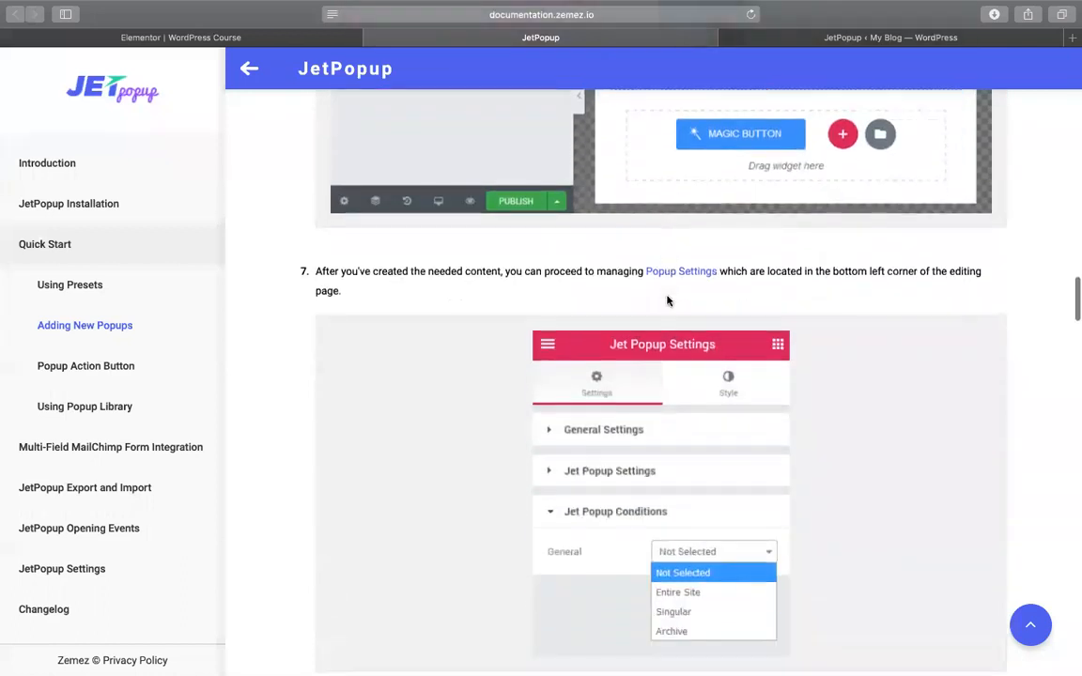
{"action": "scroll", "coordinate": [724, 237], "scroll_direction": "down", "scroll_amount": 2}
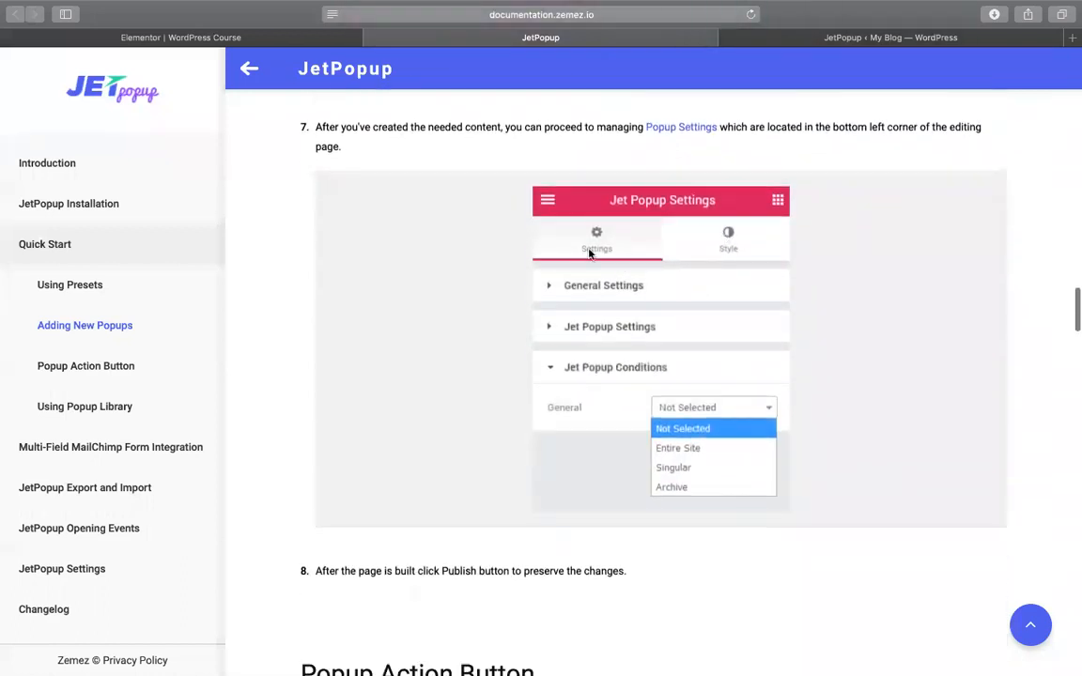
Compare the Wordpress Course popup in the editor with the documentation, and read on to the Popup Action Button's Content settings.
{"action": "left_click", "coordinate": [227, 38]}
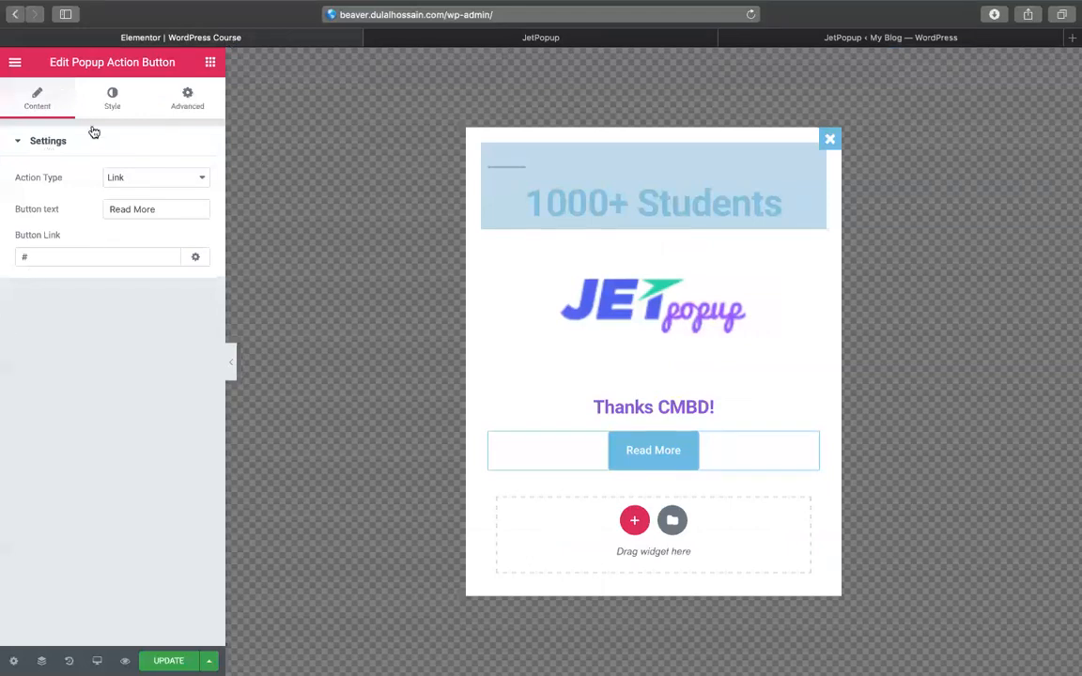
{"action": "left_click", "coordinate": [528, 37]}
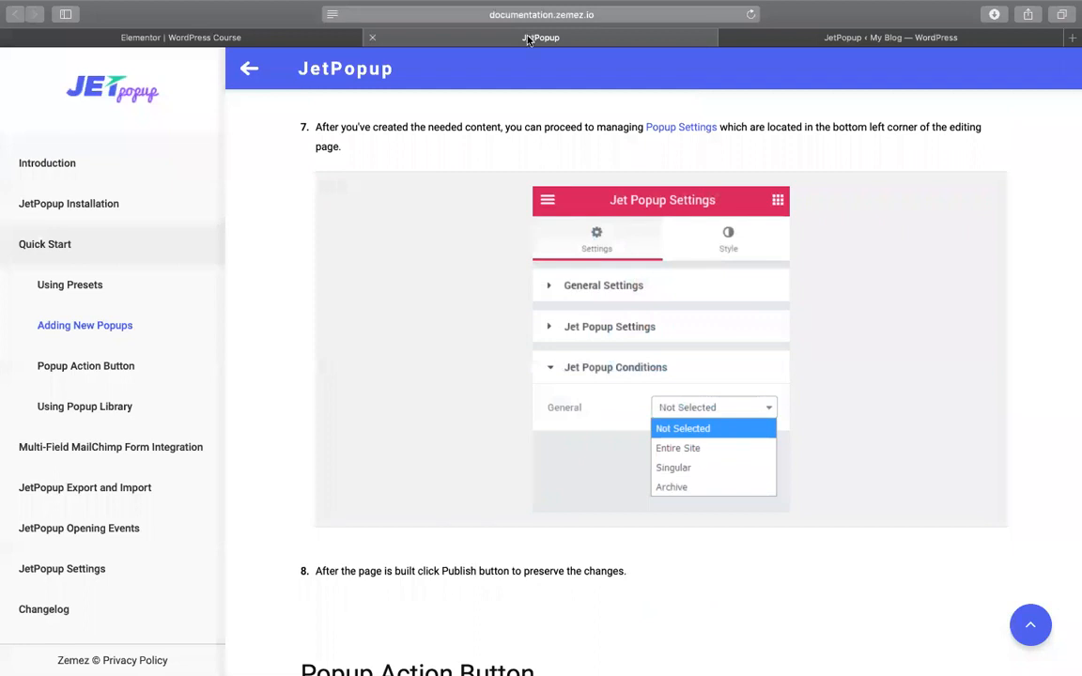
{"action": "scroll", "coordinate": [511, 243], "scroll_direction": "down", "scroll_amount": 5}
{"action": "scroll", "coordinate": [511, 243], "scroll_direction": "up", "scroll_amount": 3}
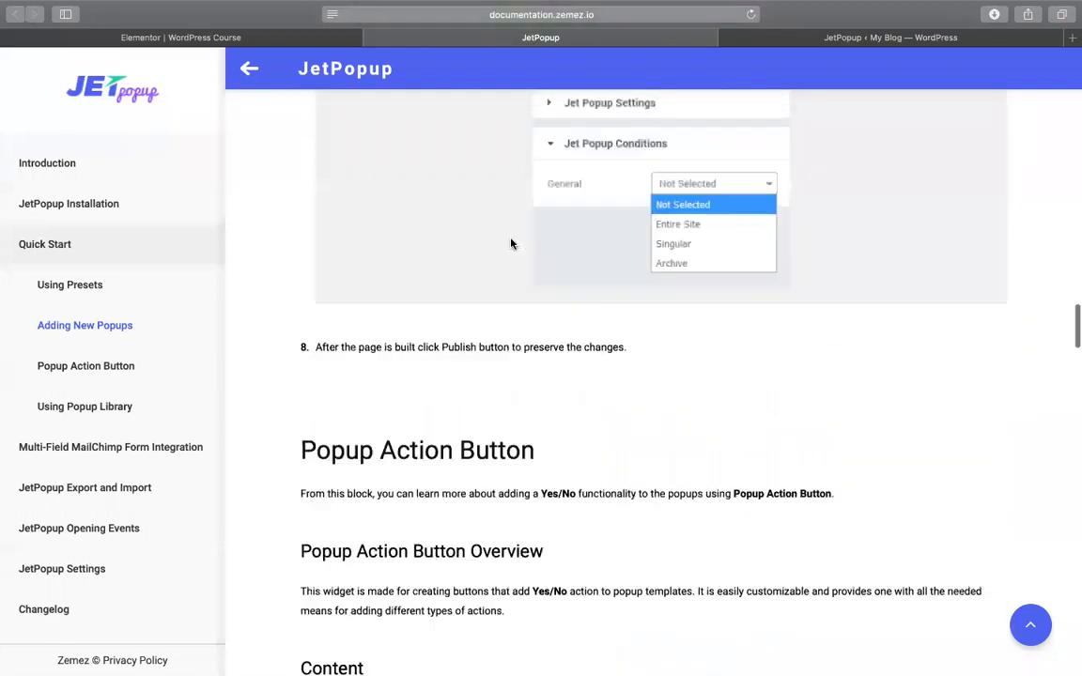
{"action": "scroll", "coordinate": [657, 222], "scroll_direction": "down", "scroll_amount": 7}
{"action": "scroll", "coordinate": [658, 223], "scroll_direction": "down", "scroll_amount": 6}
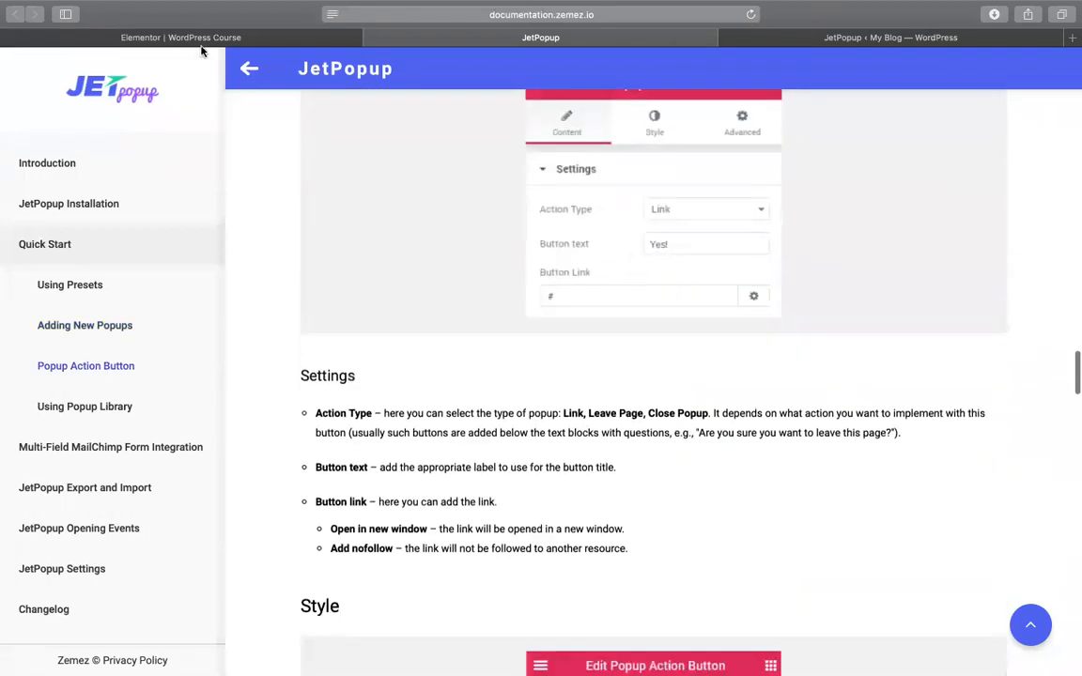
Check the Action Type and Button text settings of the Read More action button in the popup editor.
{"action": "left_click", "coordinate": [201, 37]}
{"action": "left_click", "coordinate": [127, 176]}
{"action": "left_click", "coordinate": [128, 176]}
{"action": "left_click", "coordinate": [118, 207]}
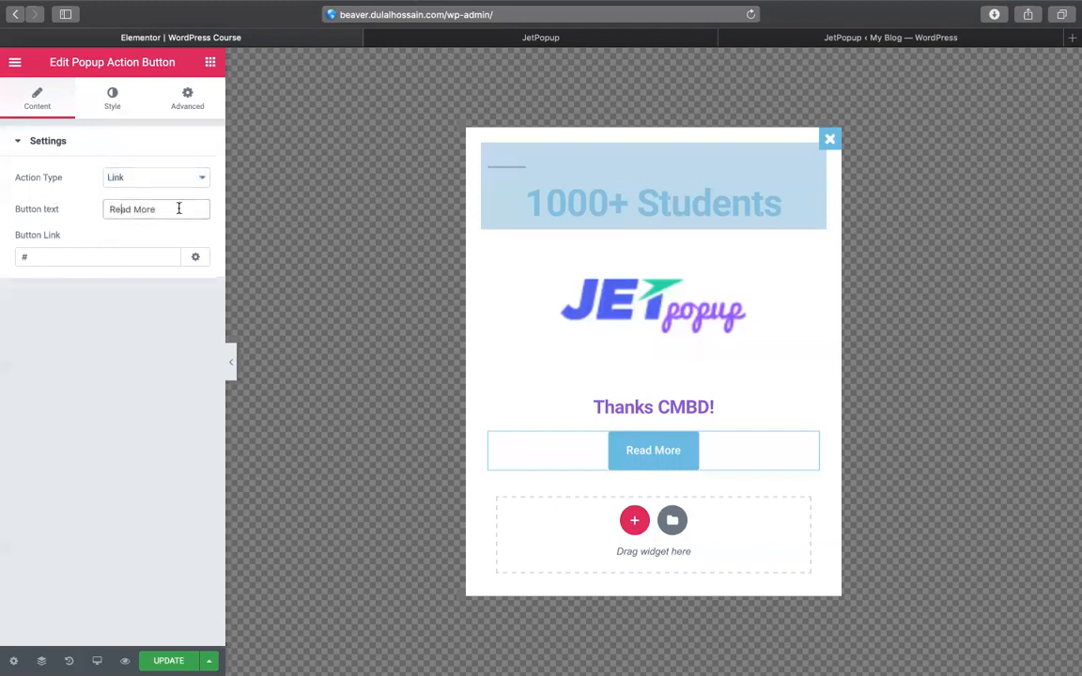
Read the documentation's explanation of the Action Type, Button text and Button link settings, including Open in new window and Add nofollow.
{"action": "left_click", "coordinate": [470, 36]}
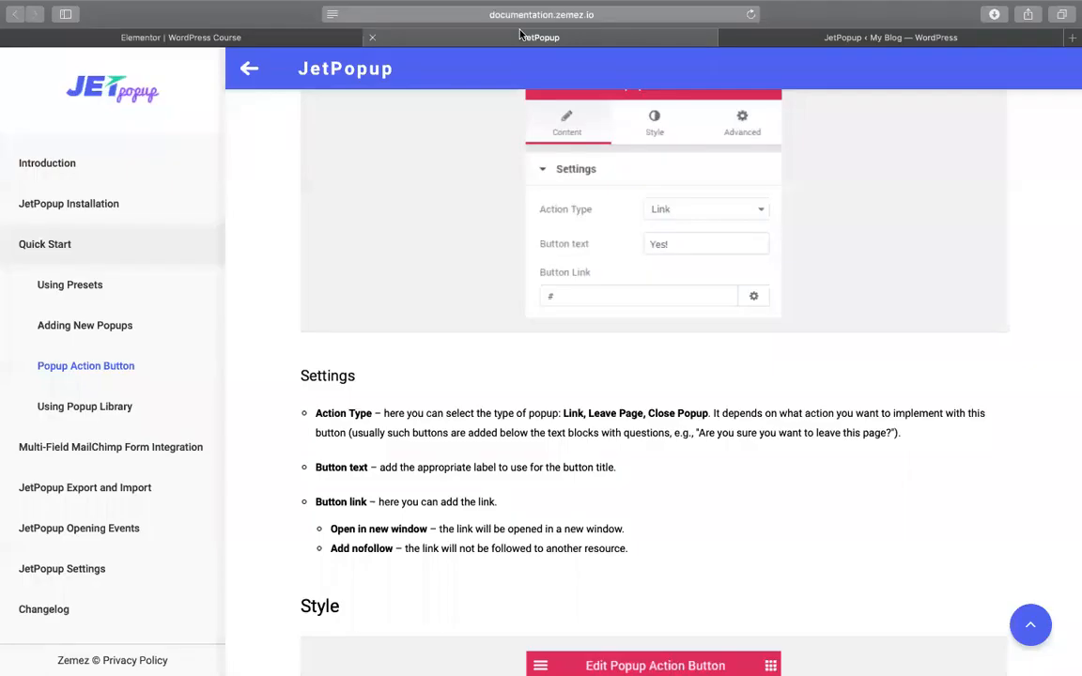
{"action": "scroll", "coordinate": [429, 250], "scroll_direction": "down", "scroll_amount": 3}
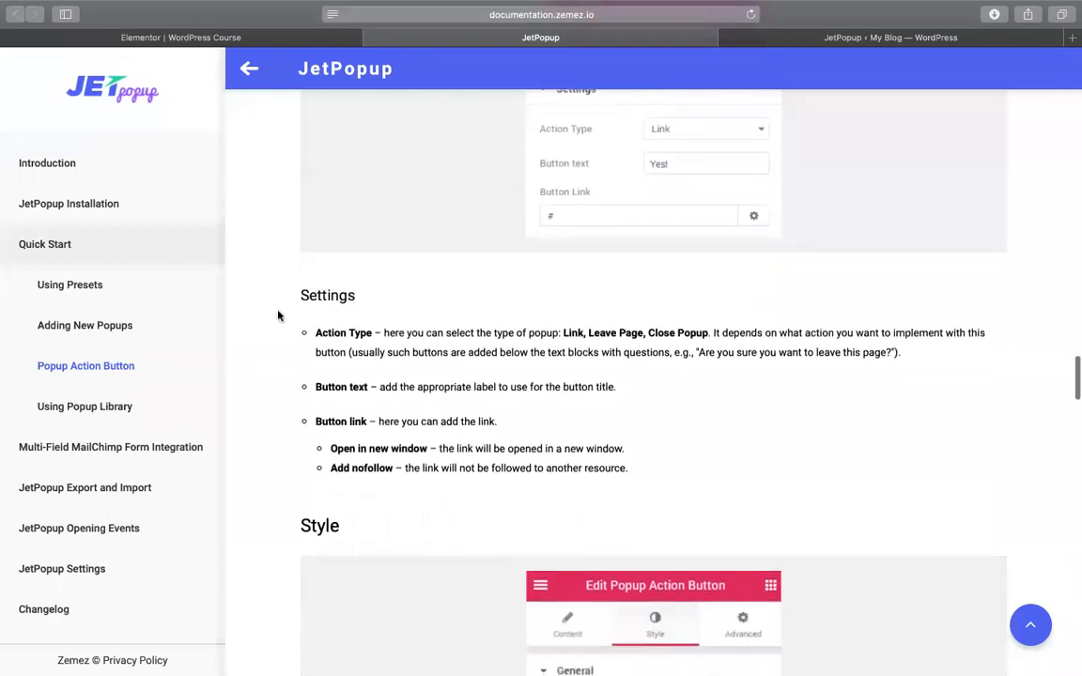
{"action": "double_click", "coordinate": [599, 309]}
{"action": "left_click", "coordinate": [575, 324]}
{"action": "double_click", "coordinate": [504, 358]}
{"action": "scroll", "coordinate": [503, 362], "scroll_direction": "down", "scroll_amount": 7}
{"action": "left_click_drag", "start_coordinate": [378, 235], "coordinate": [560, 242]}
{"action": "left_click", "coordinate": [410, 229]}
{"action": "triple_click", "coordinate": [410, 229]}
{"action": "left_click", "coordinate": [474, 232]}
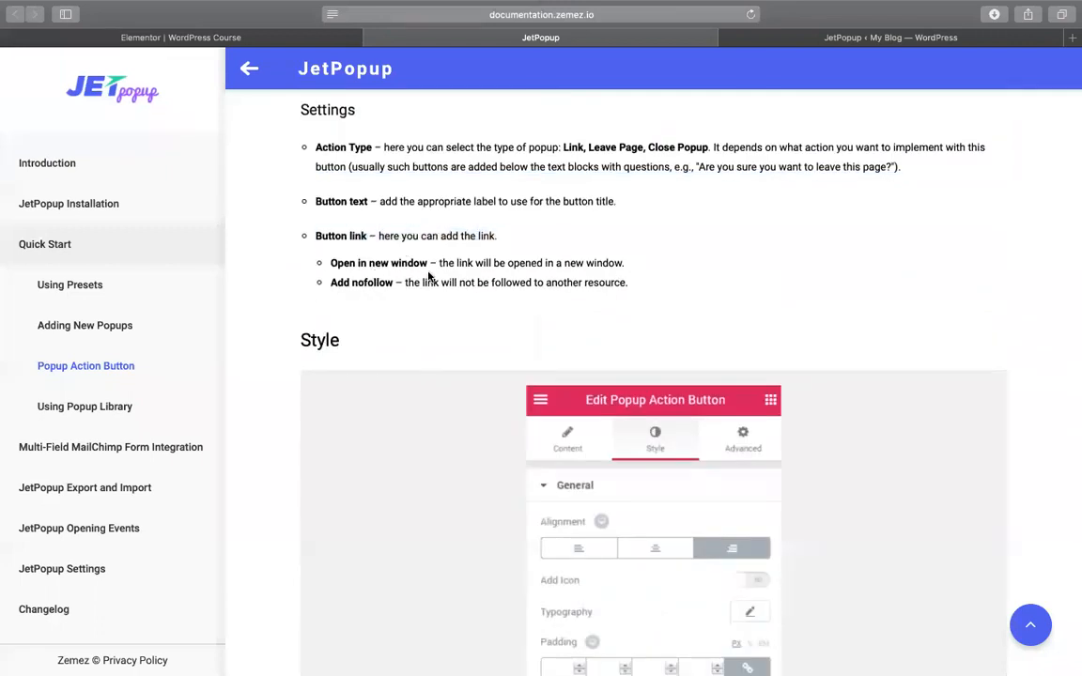
{"action": "left_click_drag", "start_coordinate": [427, 279], "coordinate": [324, 264]}
Return to the popup editor and check the Button Link field of the Read More action button.
{"action": "left_click", "coordinate": [504, 57]}
{"action": "right_click", "coordinate": [194, 38]}
{"action": "left_click", "coordinate": [136, 37]}
{"action": "left_click", "coordinate": [129, 36]}
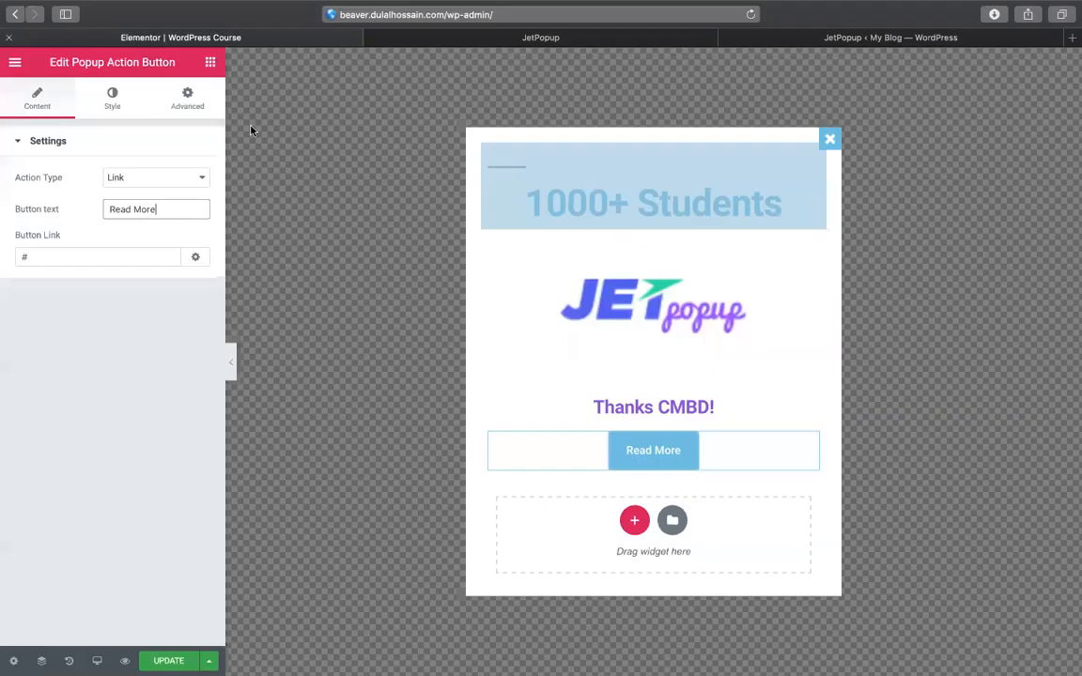
{"action": "left_click", "coordinate": [41, 254]}
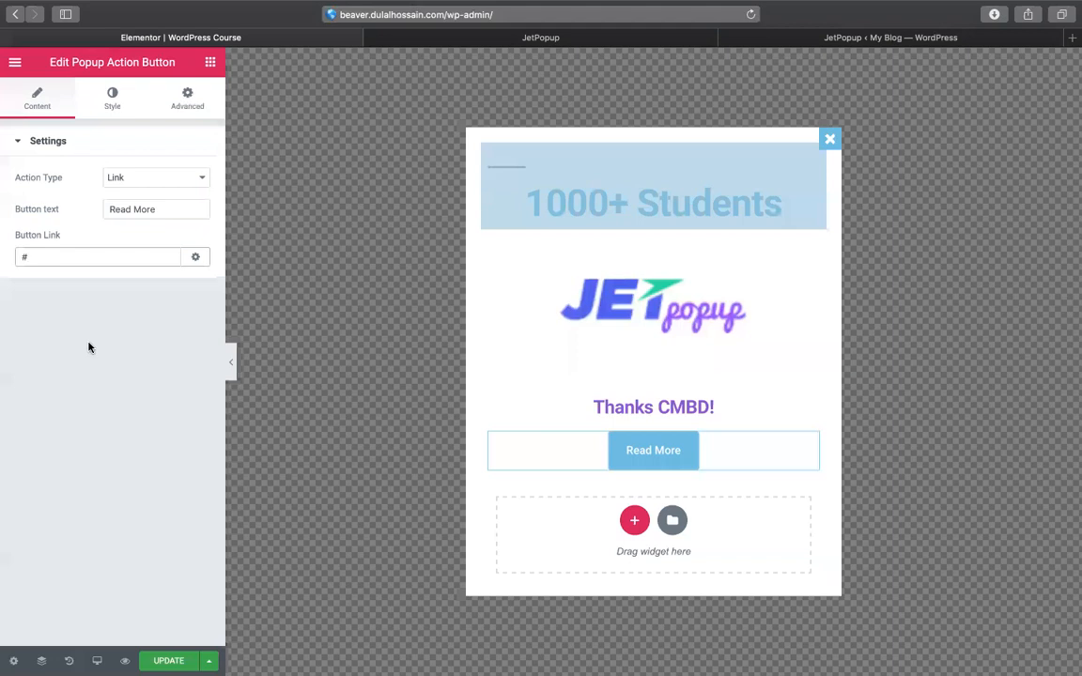
View the documentation's Style section for the Popup Action Button, from alignment down to border type.
{"action": "left_click", "coordinate": [487, 37]}
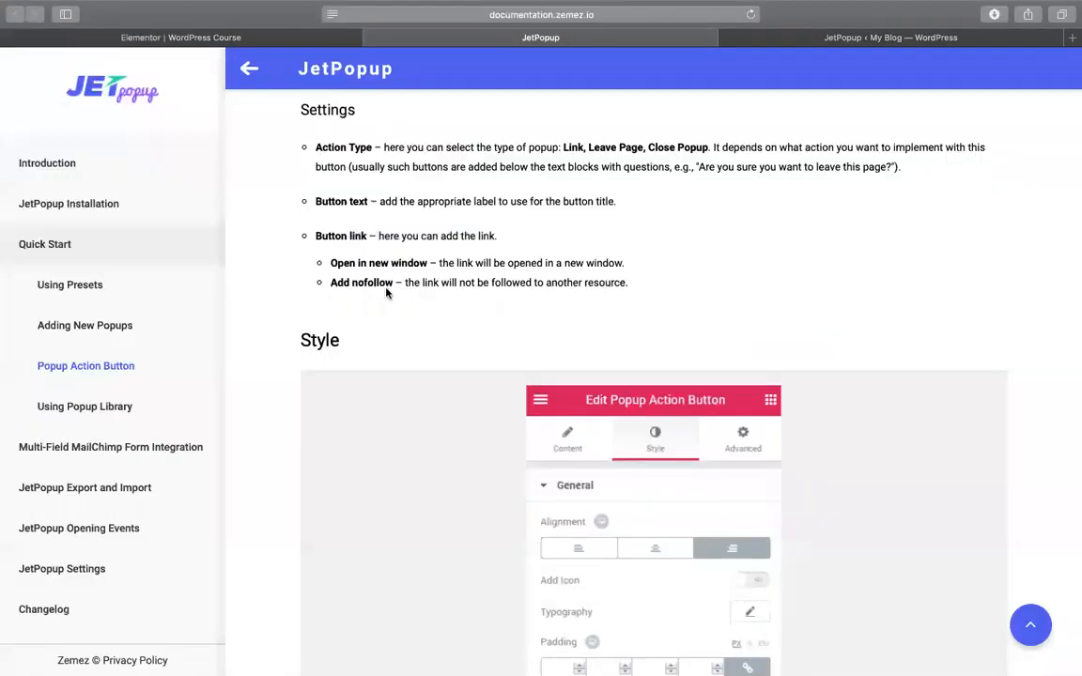
{"action": "scroll", "coordinate": [386, 290], "scroll_direction": "down", "scroll_amount": 5}
{"action": "scroll", "coordinate": [386, 294], "scroll_direction": "up", "scroll_amount": 3}
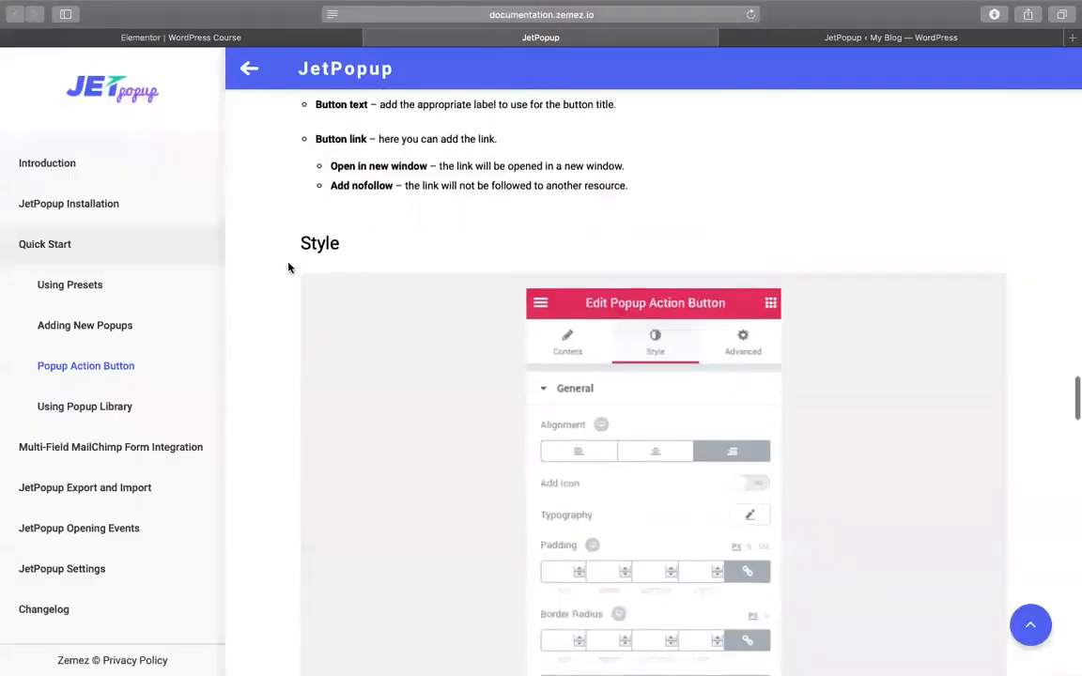
{"action": "scroll", "coordinate": [355, 280], "scroll_direction": "up", "scroll_amount": 2}
{"action": "scroll", "coordinate": [355, 280], "scroll_direction": "down", "scroll_amount": 3}
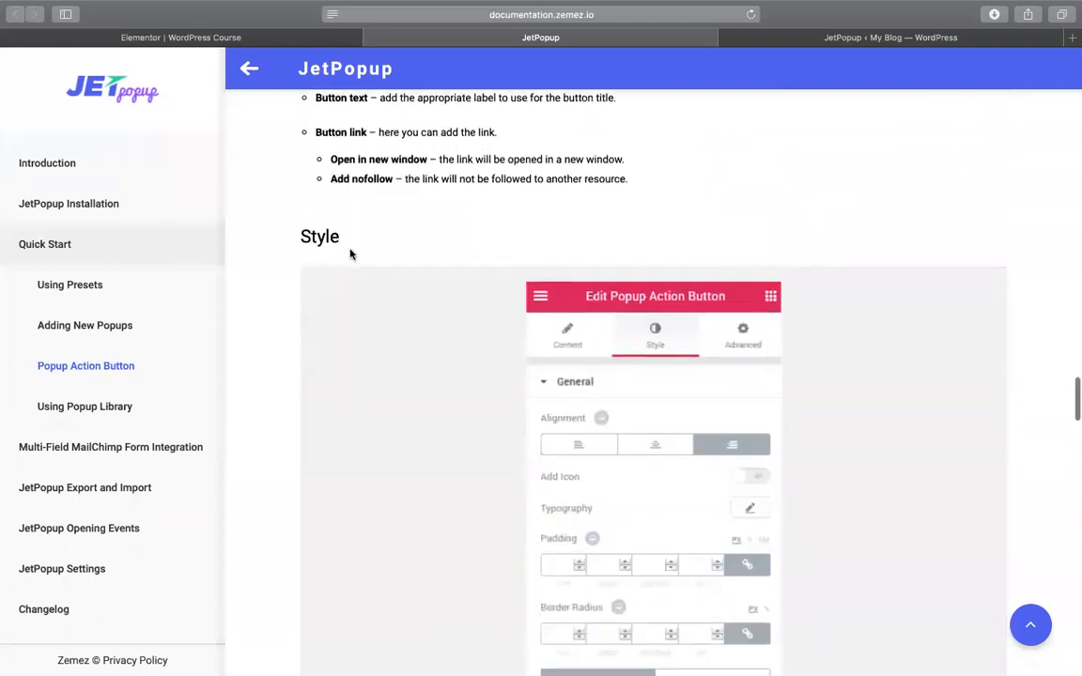
{"action": "scroll", "coordinate": [355, 252], "scroll_direction": "down", "scroll_amount": 2}
{"action": "scroll", "coordinate": [355, 251], "scroll_direction": "down", "scroll_amount": 3}
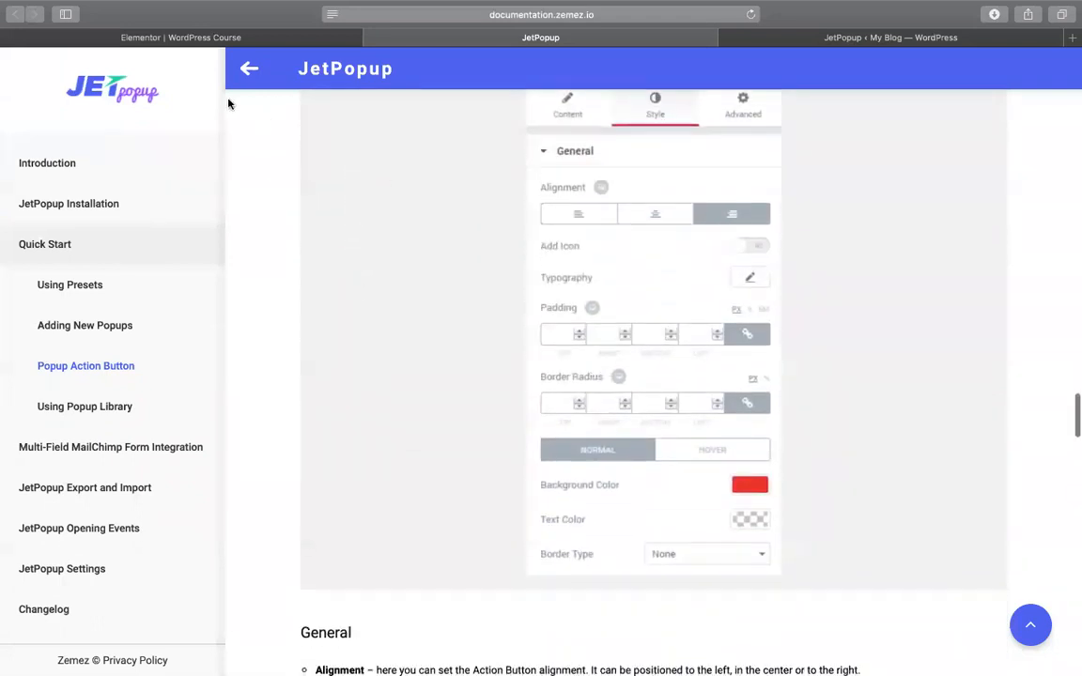
Open the action button's Style settings in the editor and compare them with the General style options in the documentation.
{"action": "left_click", "coordinate": [311, 36]}
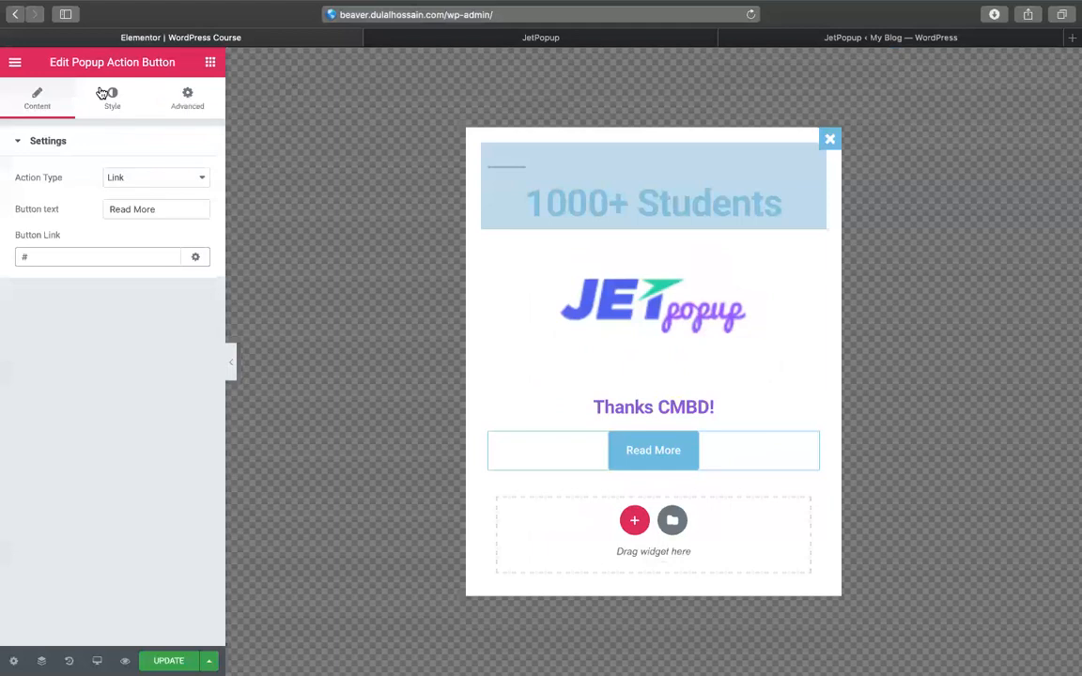
{"action": "left_click", "coordinate": [112, 98]}
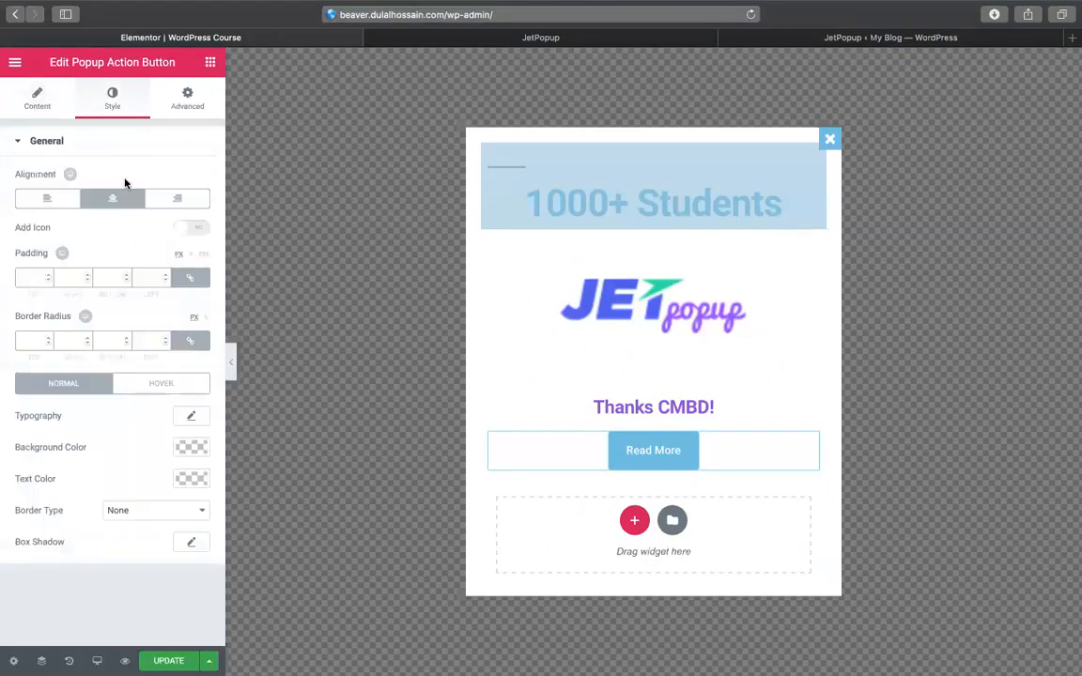
{"action": "left_click", "coordinate": [523, 43]}
{"action": "scroll", "coordinate": [507, 249], "scroll_direction": "up", "scroll_amount": 3}
{"action": "scroll", "coordinate": [485, 343], "scroll_direction": "down", "scroll_amount": 1}
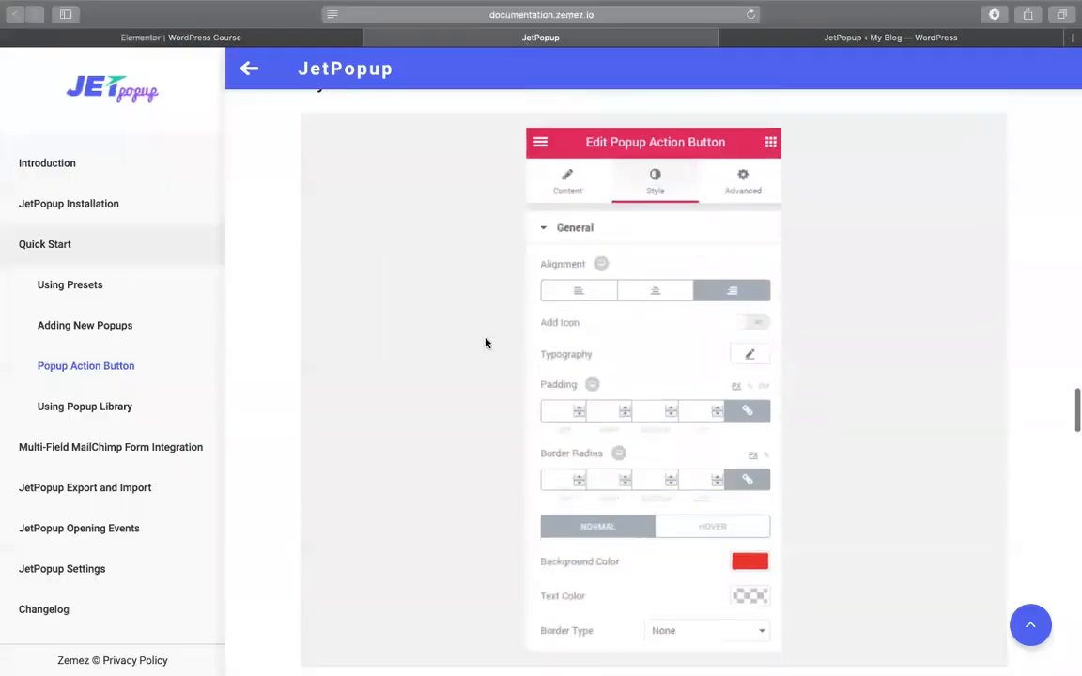
{"action": "scroll", "coordinate": [486, 343], "scroll_direction": "down", "scroll_amount": 5}
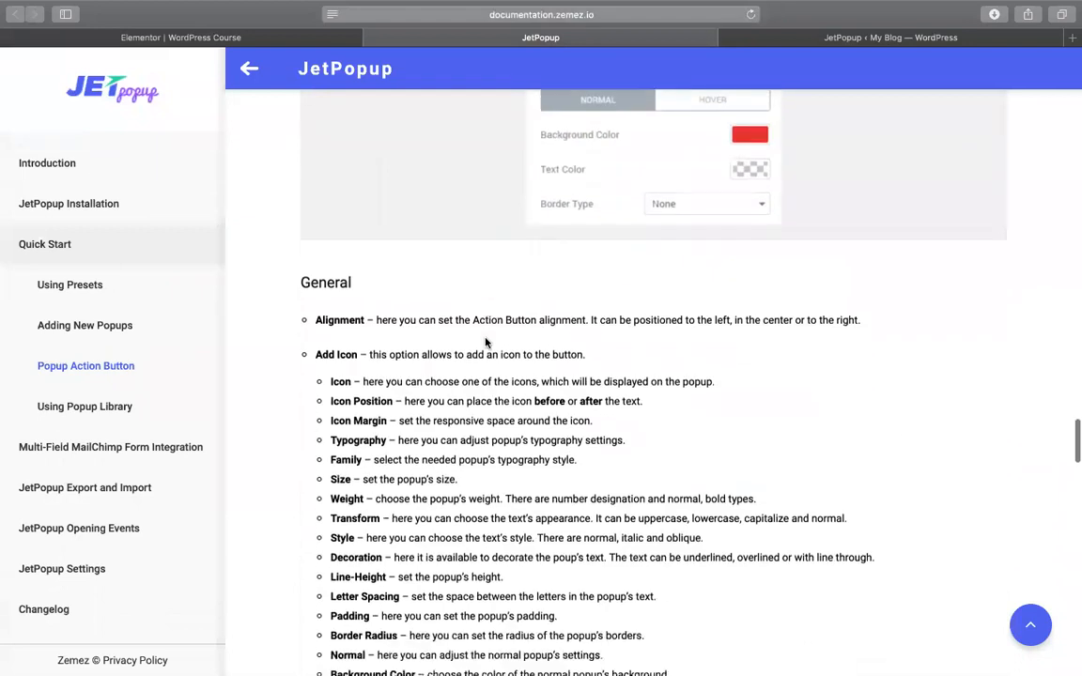
{"action": "scroll", "coordinate": [486, 343], "scroll_direction": "up", "scroll_amount": 2}
{"action": "scroll", "coordinate": [486, 342], "scroll_direction": "down", "scroll_amount": 1}
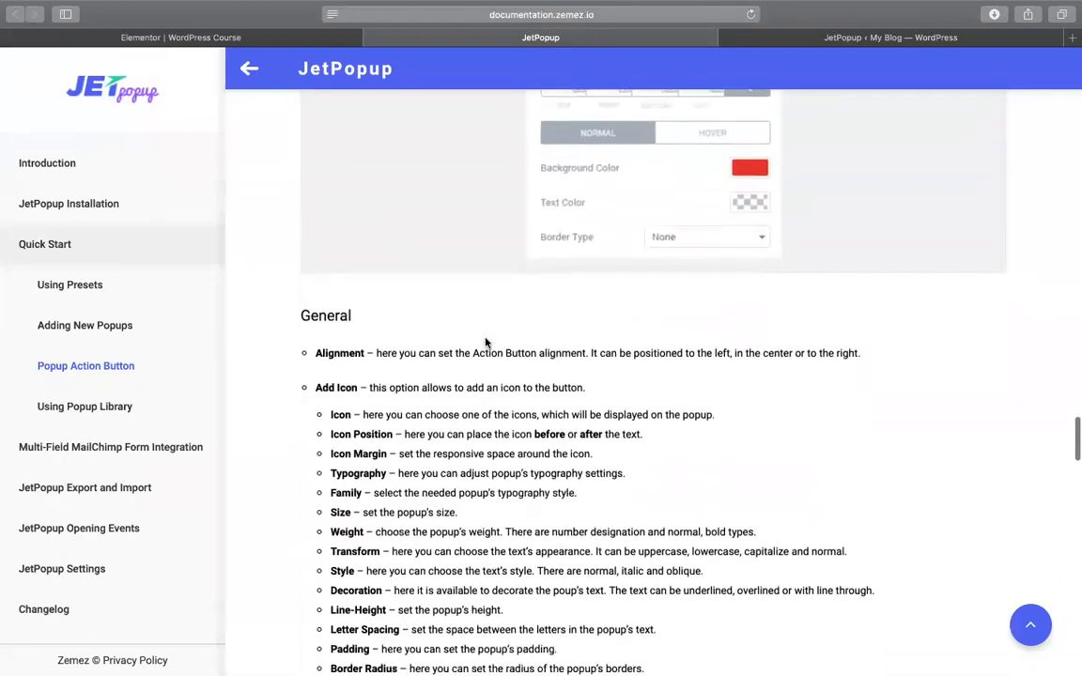
{"action": "scroll", "coordinate": [485, 343], "scroll_direction": "up", "scroll_amount": 4}
{"action": "scroll", "coordinate": [485, 342], "scroll_direction": "down", "scroll_amount": 5}
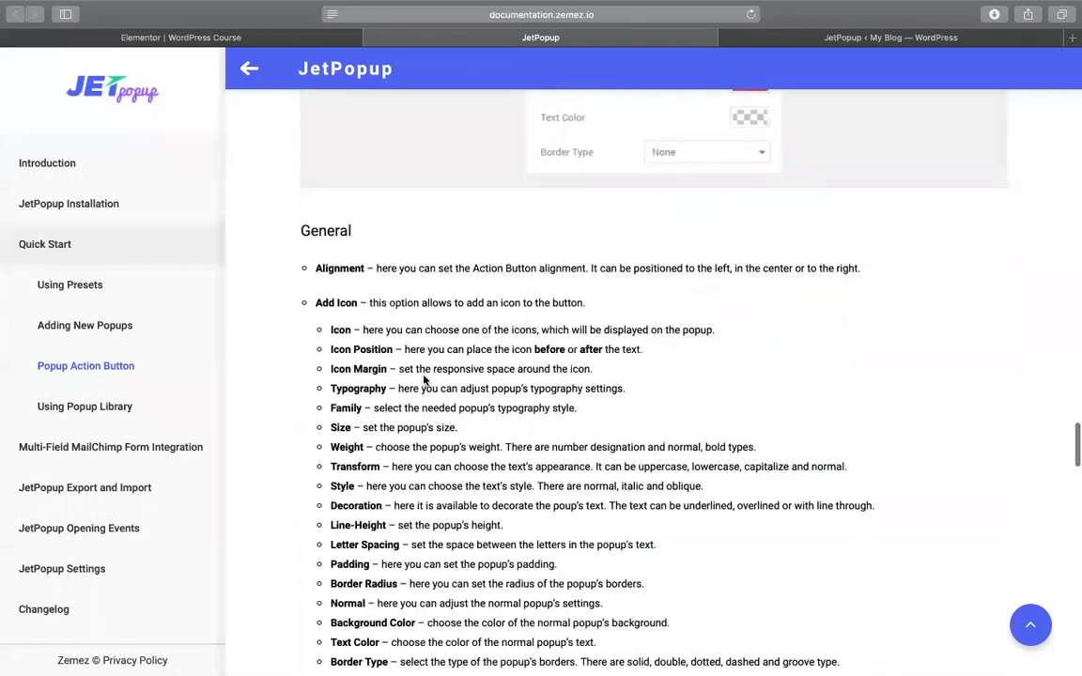
Read the documentation's Advanced section on the action button, covering Element Style and Background options.
{"action": "scroll", "coordinate": [676, 430], "scroll_direction": "down", "scroll_amount": 7}
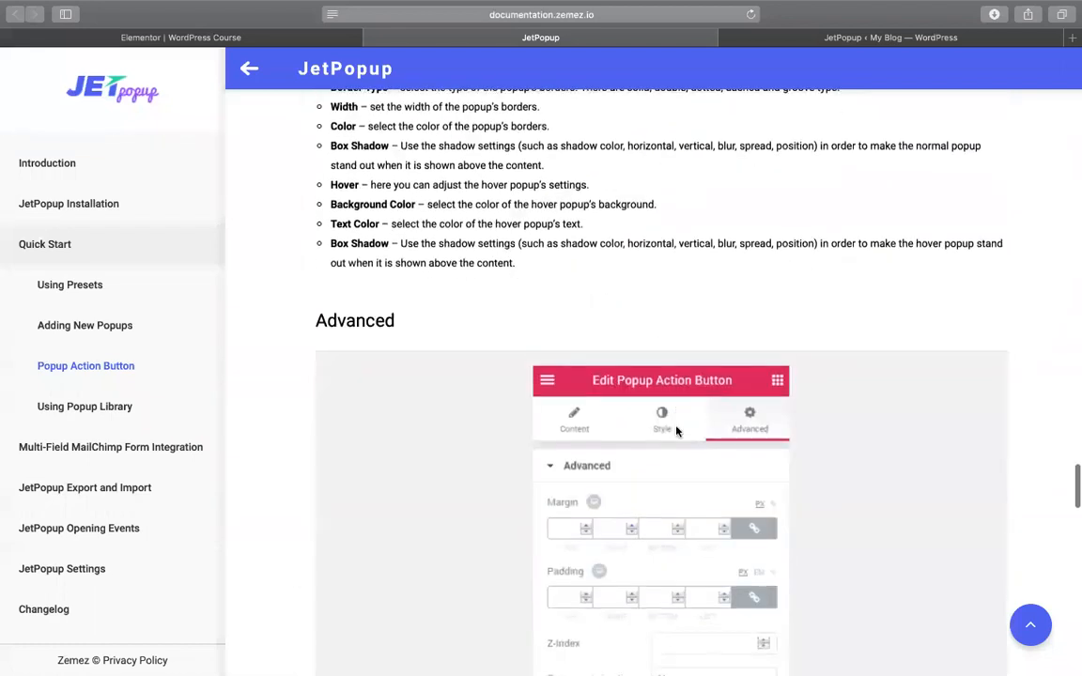
{"action": "scroll", "coordinate": [493, 271], "scroll_direction": "down", "scroll_amount": 4}
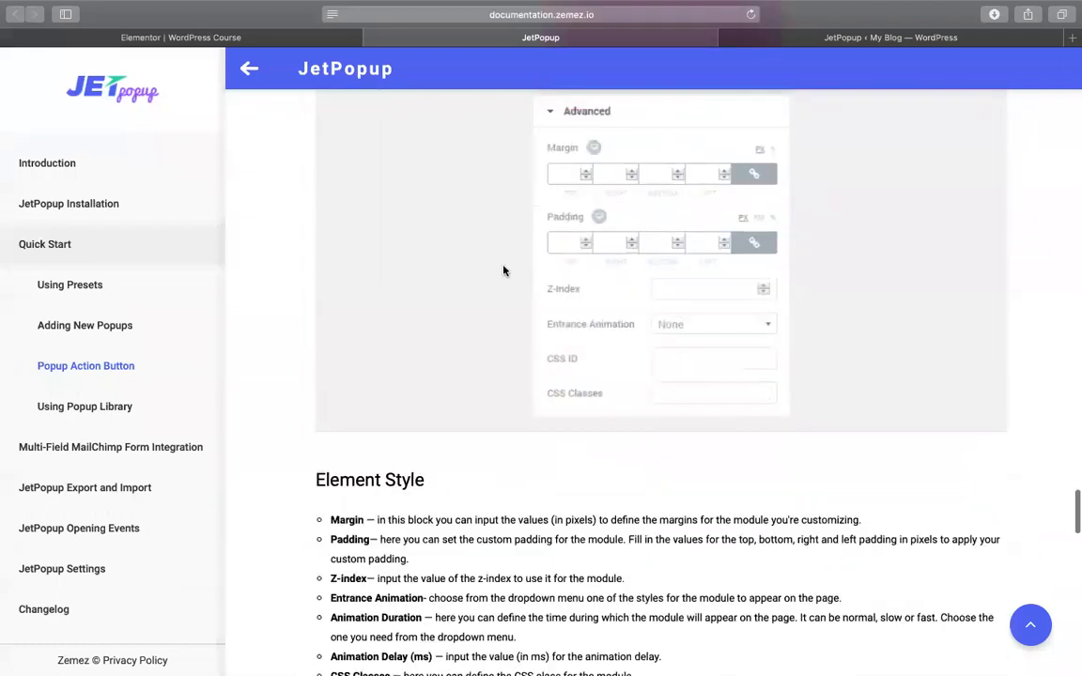
{"action": "scroll", "coordinate": [503, 272], "scroll_direction": "down", "scroll_amount": 3}
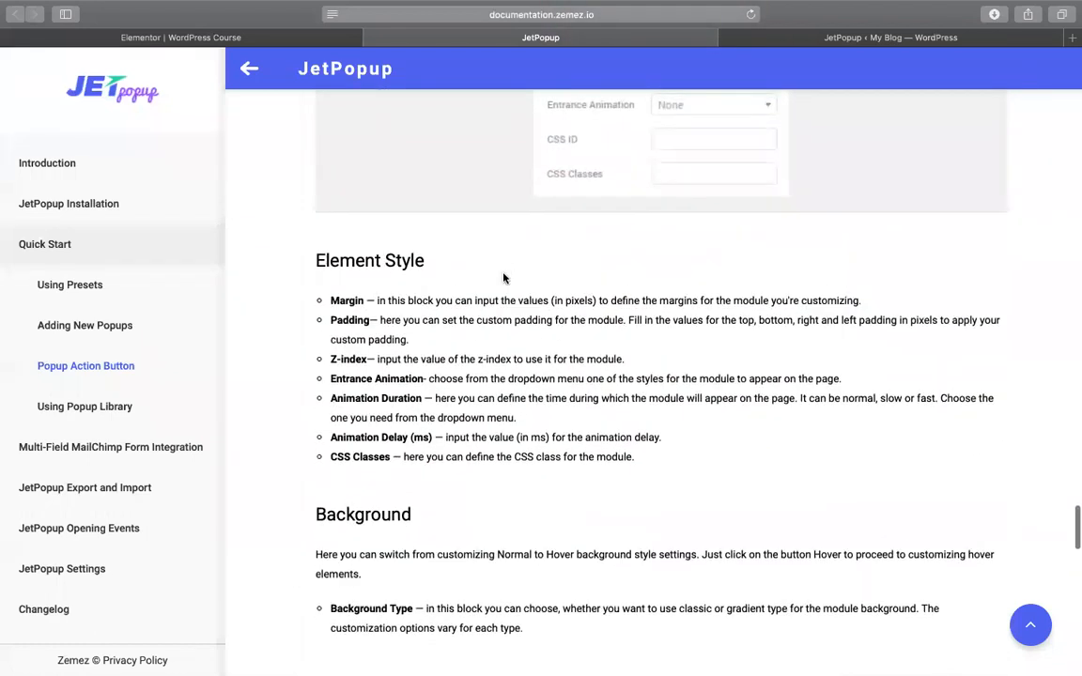
{"action": "scroll", "coordinate": [504, 278], "scroll_direction": "down", "scroll_amount": 5}
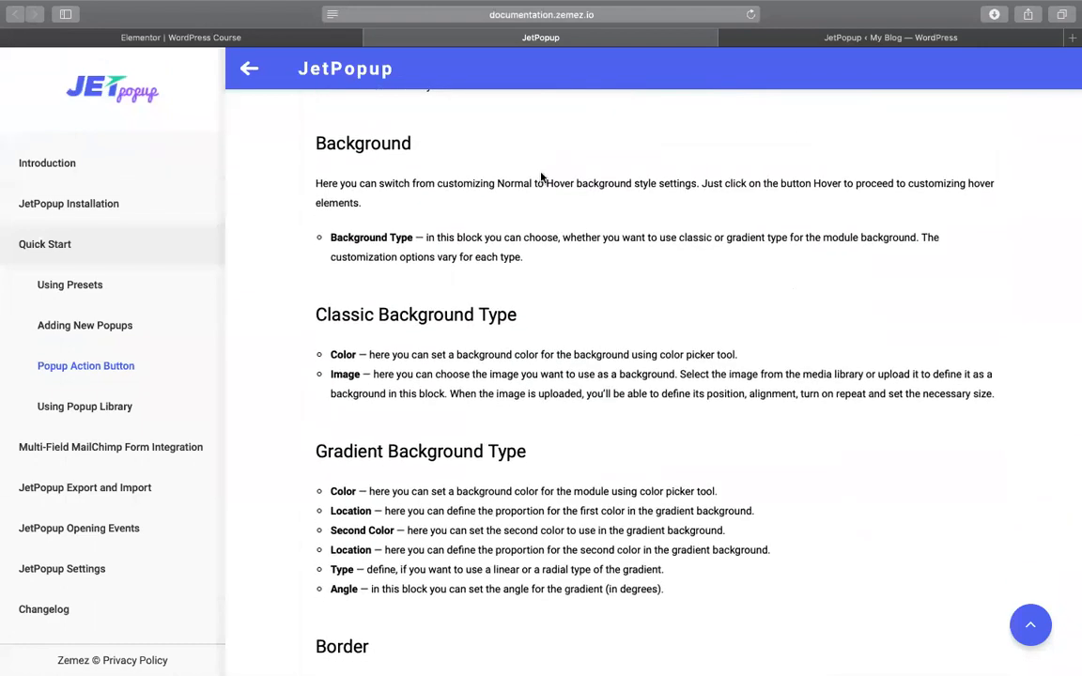
{"action": "scroll", "coordinate": [530, 219], "scroll_direction": "down", "scroll_amount": 1}
{"action": "scroll", "coordinate": [531, 219], "scroll_direction": "up", "scroll_amount": 2}
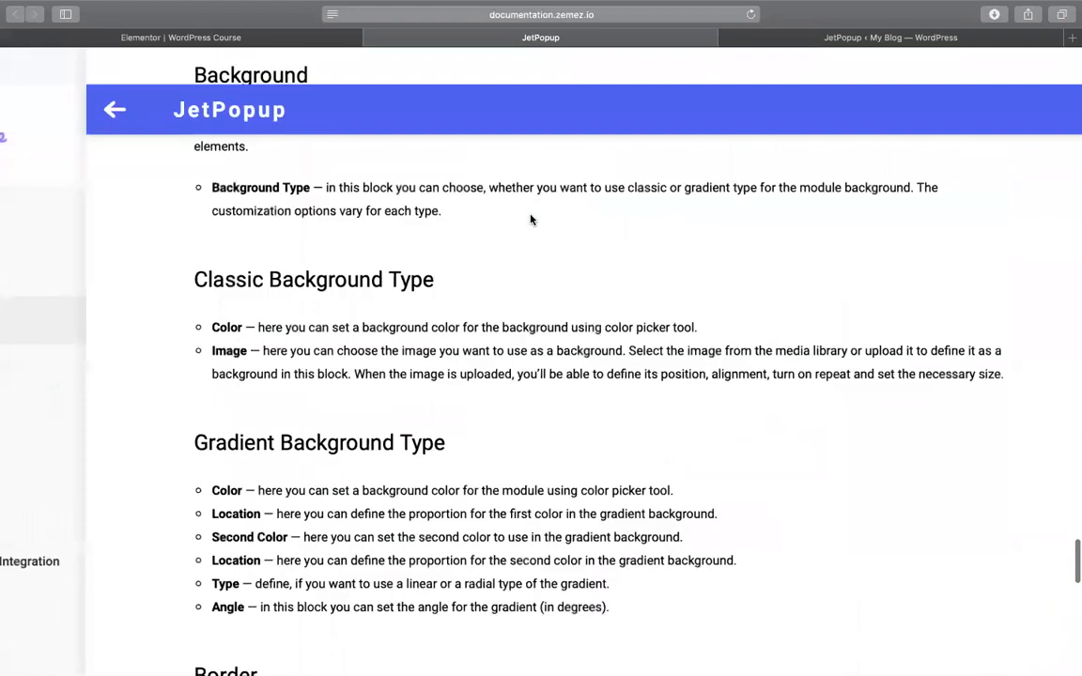
Examine the documentation's classic and gradient background, border and shadow settings for the action button.
{"action": "scroll", "coordinate": [532, 216], "scroll_direction": "up", "scroll_amount": 3, "text": "ctrl"}
{"action": "scroll", "coordinate": [547, 306], "scroll_direction": "down", "scroll_amount": 3, "text": "ctrl"}
{"action": "left_click_drag", "start_coordinate": [308, 184], "coordinate": [324, 237]}
{"action": "scroll", "coordinate": [324, 237], "scroll_direction": "down", "scroll_amount": 3}
{"action": "scroll", "coordinate": [373, 242], "scroll_direction": "down", "scroll_amount": 5}
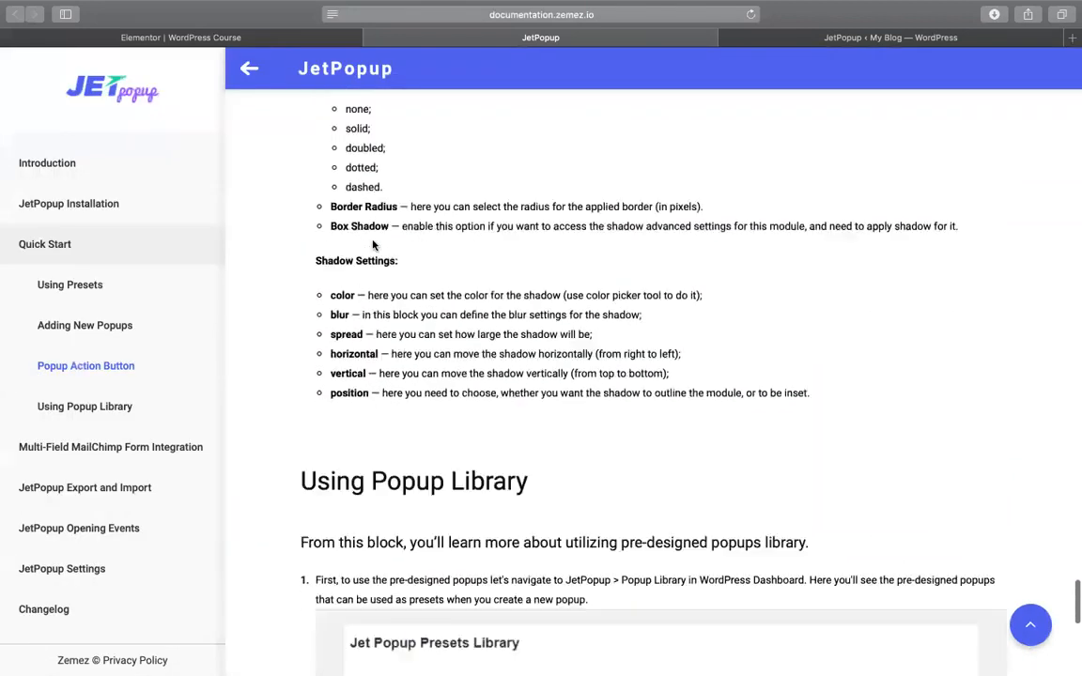
{"action": "scroll", "coordinate": [373, 244], "scroll_direction": "up", "scroll_amount": 5}
{"action": "scroll", "coordinate": [373, 244], "scroll_direction": "up", "scroll_amount": 3}
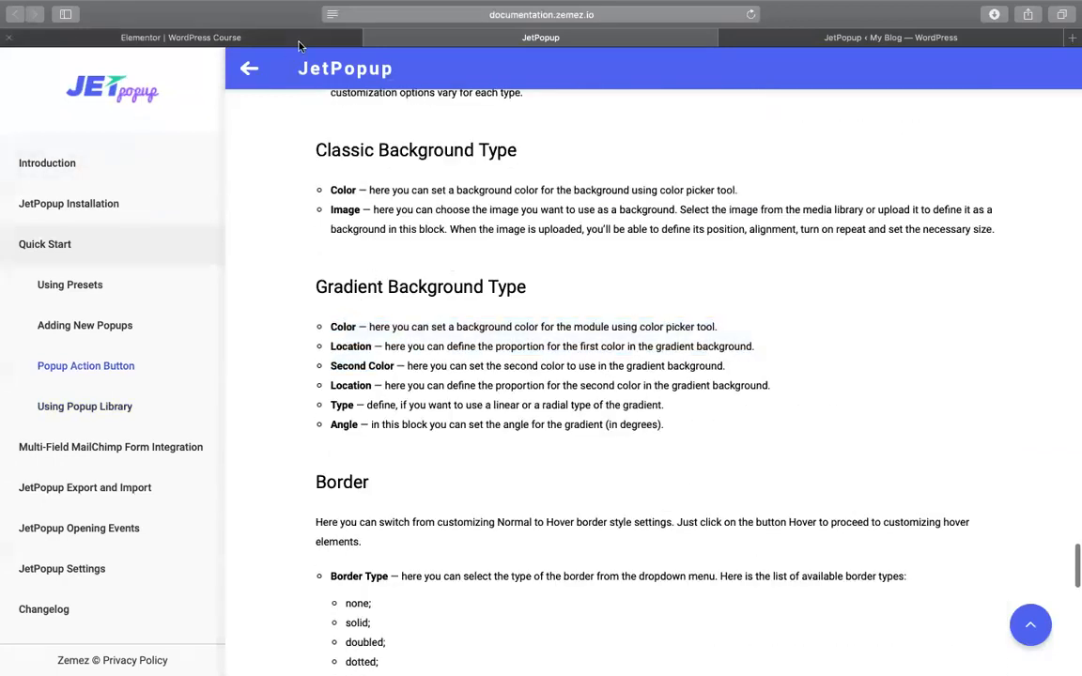
Center-align the Read More action button in the popup editor and enable its Add Icon option.
{"action": "left_click", "coordinate": [268, 37]}
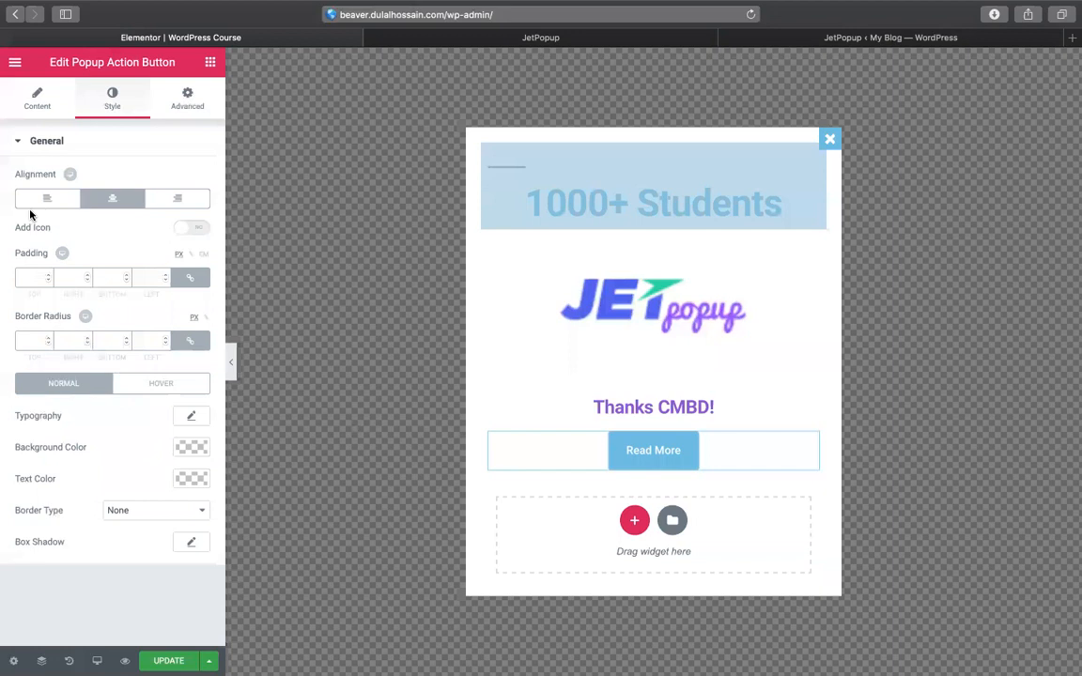
{"action": "left_click", "coordinate": [113, 198]}
{"action": "left_click", "coordinate": [116, 200]}
{"action": "left_click", "coordinate": [192, 227]}
{"action": "left_click", "coordinate": [89, 277]}
{"action": "left_click", "coordinate": [93, 282]}
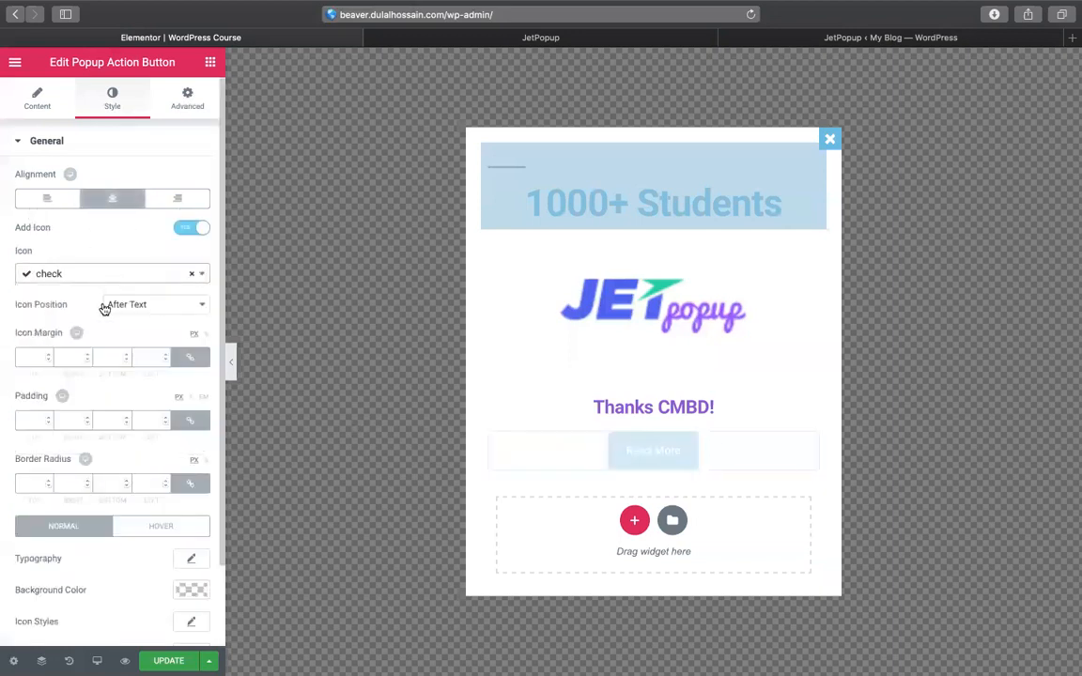
Search the icon list for "boo" and set the Read More button's icon to book.
{"action": "left_click", "coordinate": [140, 278]}
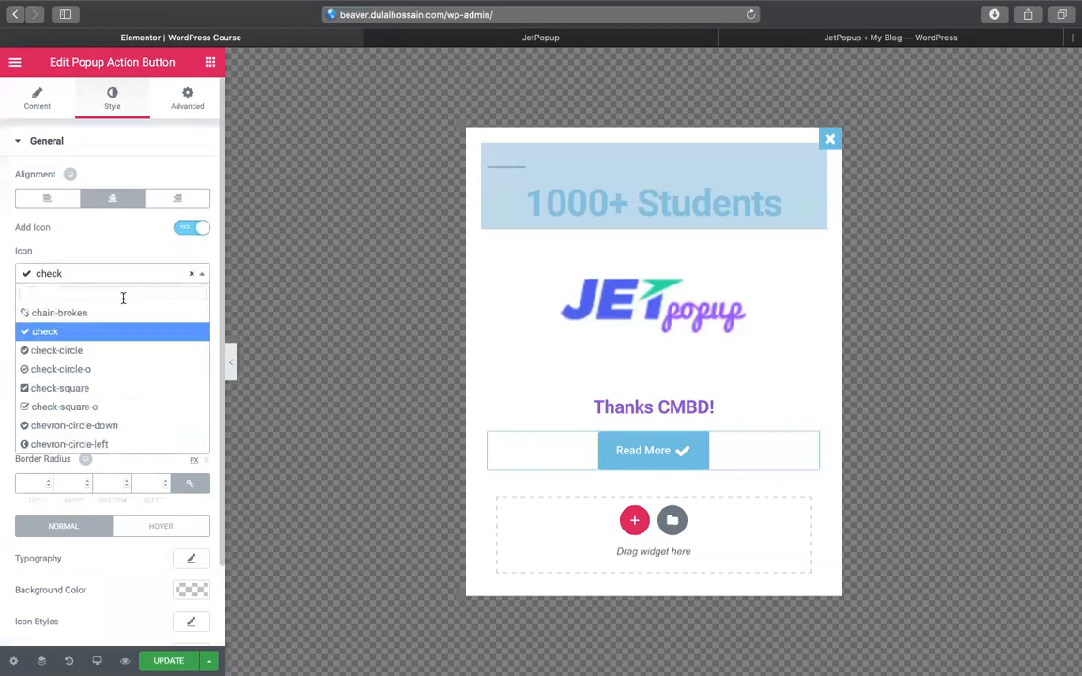
{"action": "left_click", "coordinate": [112, 273]}
{"action": "left_click", "coordinate": [110, 276]}
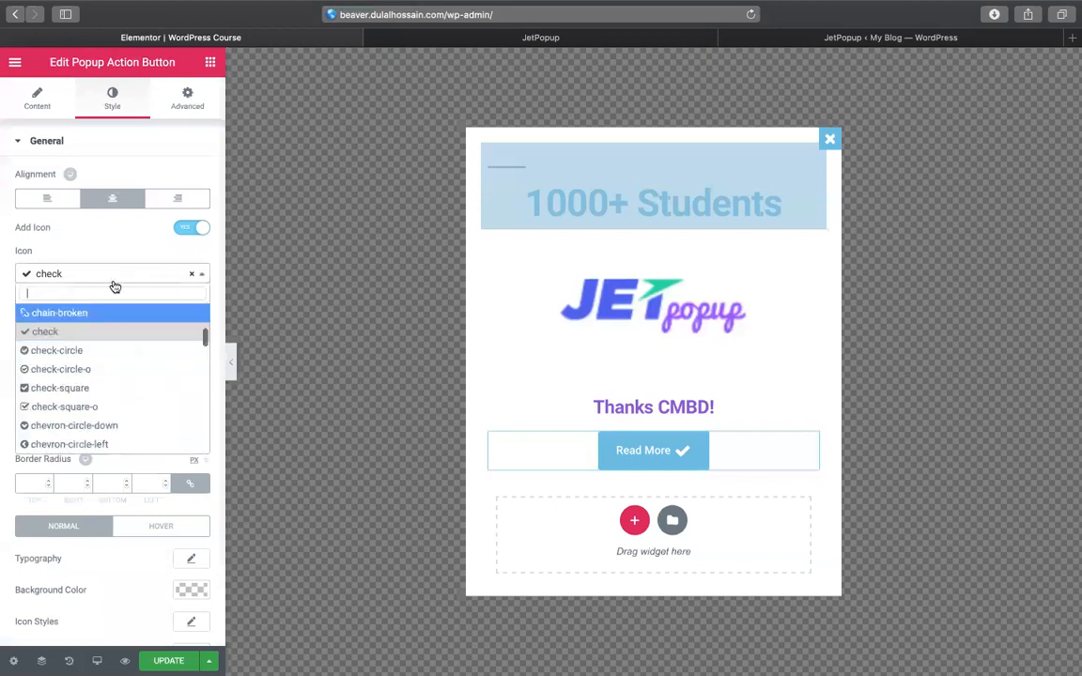
{"action": "type", "text": "boo"}
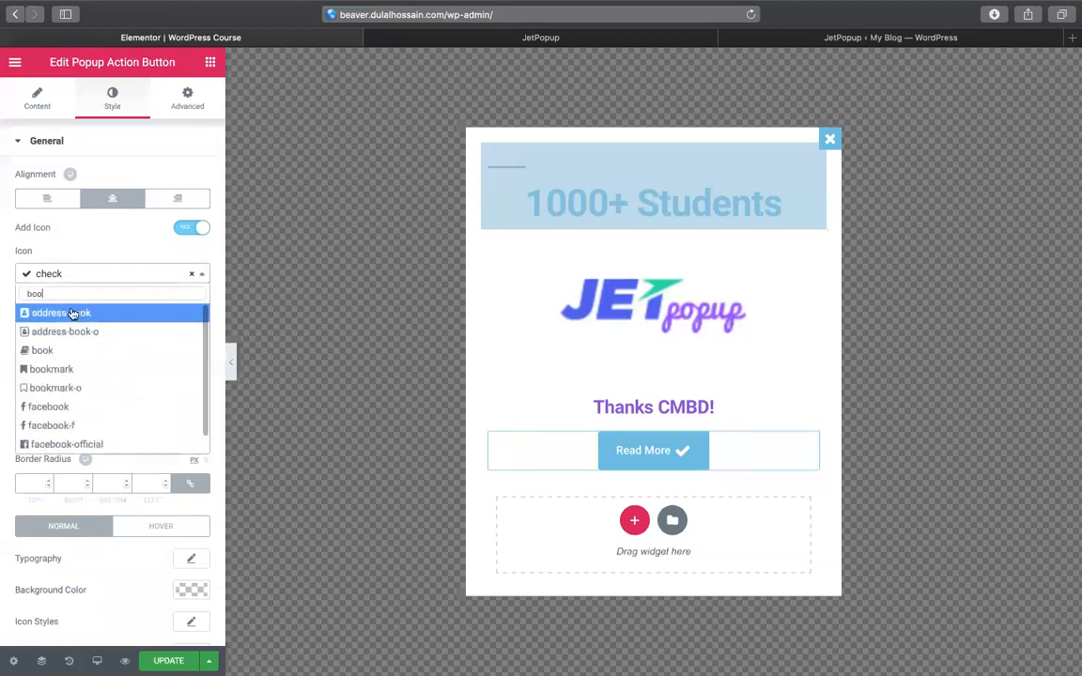
{"action": "left_click", "coordinate": [47, 350]}
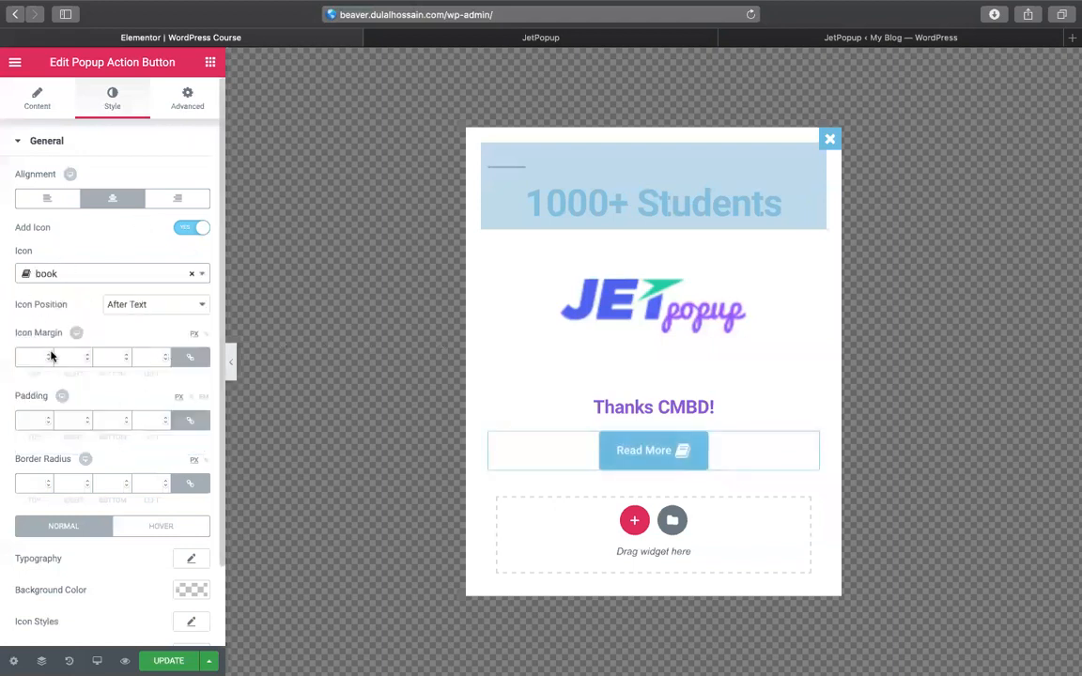
{"action": "scroll", "coordinate": [51, 355], "scroll_direction": "down", "scroll_amount": 1}
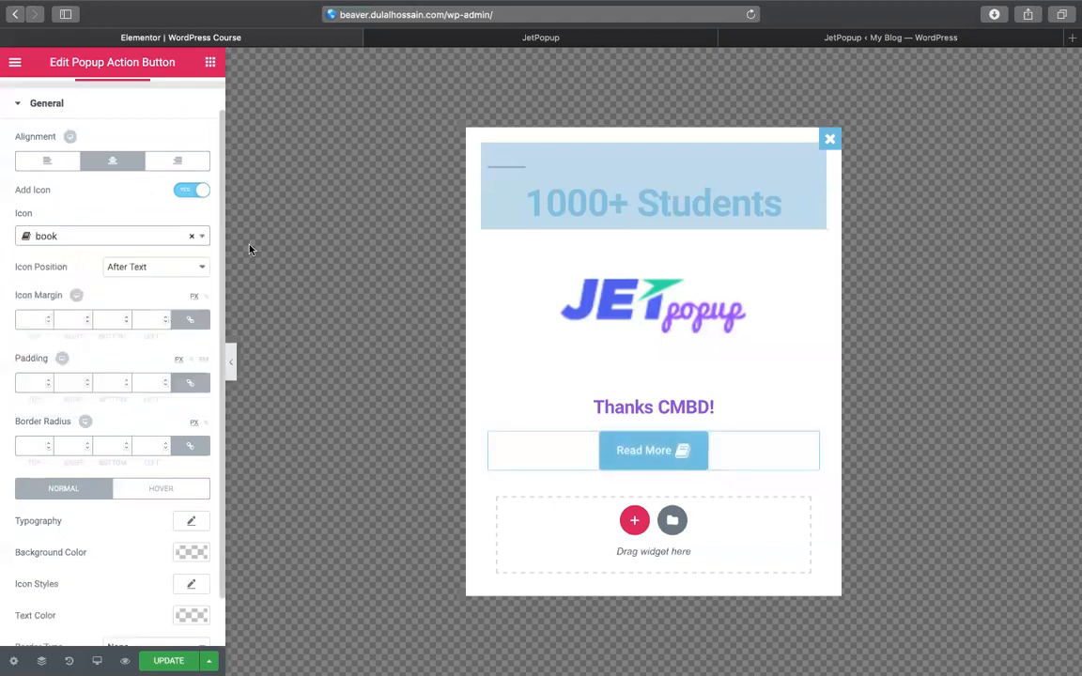
Set the Read More button's icon position to Before Text.
{"action": "left_click", "coordinate": [170, 269]}
{"action": "left_click", "coordinate": [146, 254]}
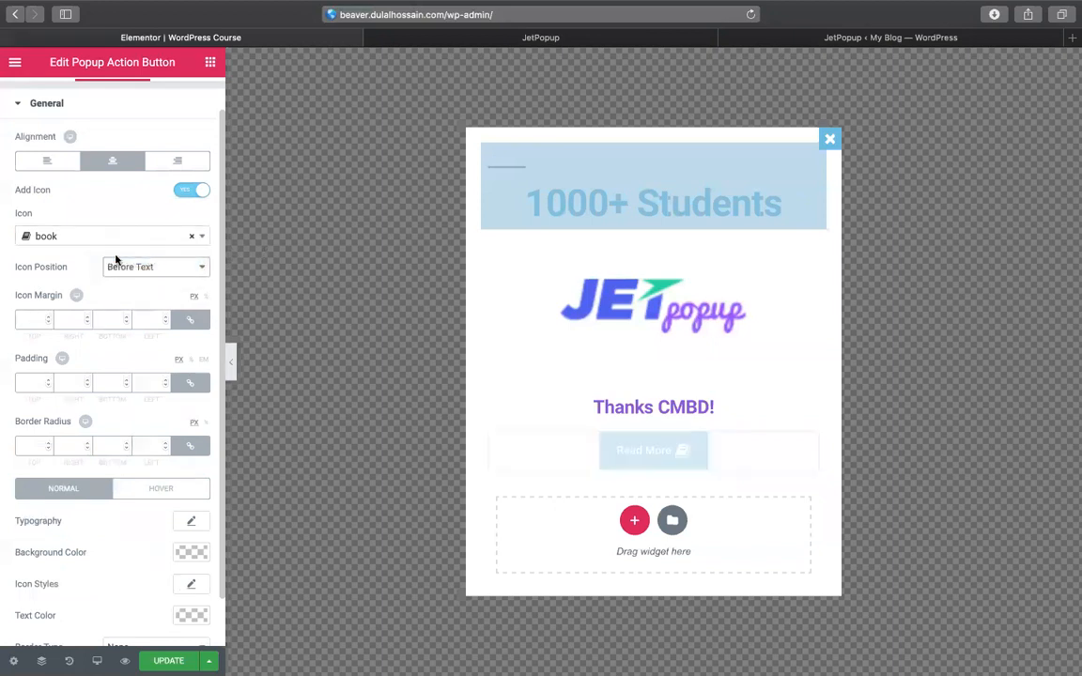
Try a 10 px icon margin on all sides of the button's icon and clear it.
{"action": "left_click", "coordinate": [25, 321]}
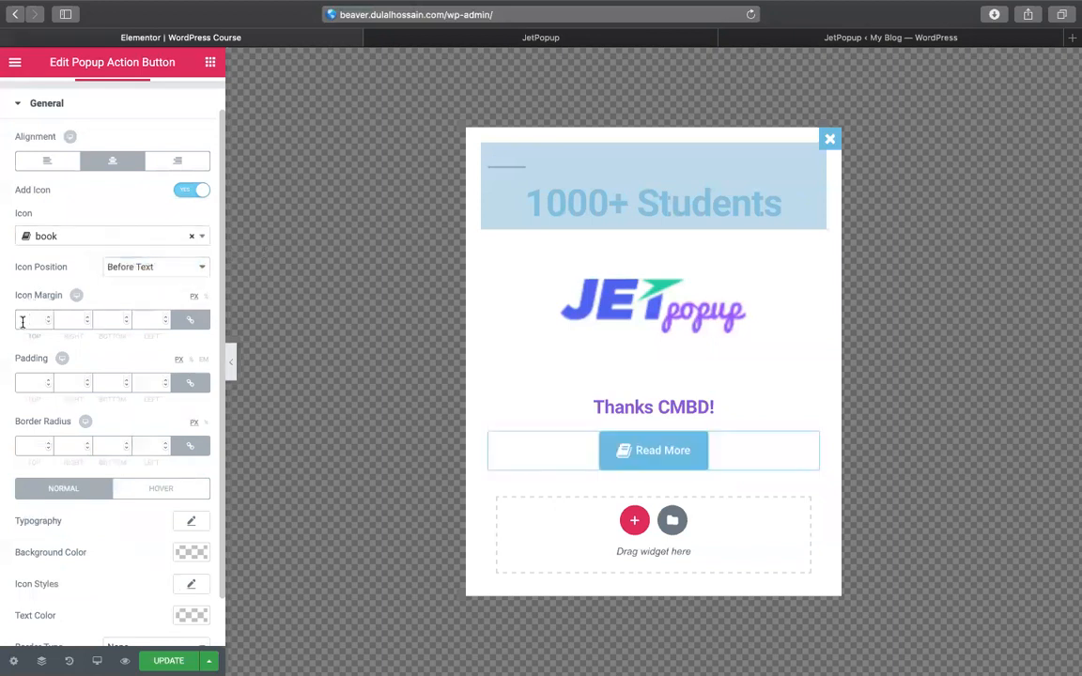
{"action": "type", "text": "10"}
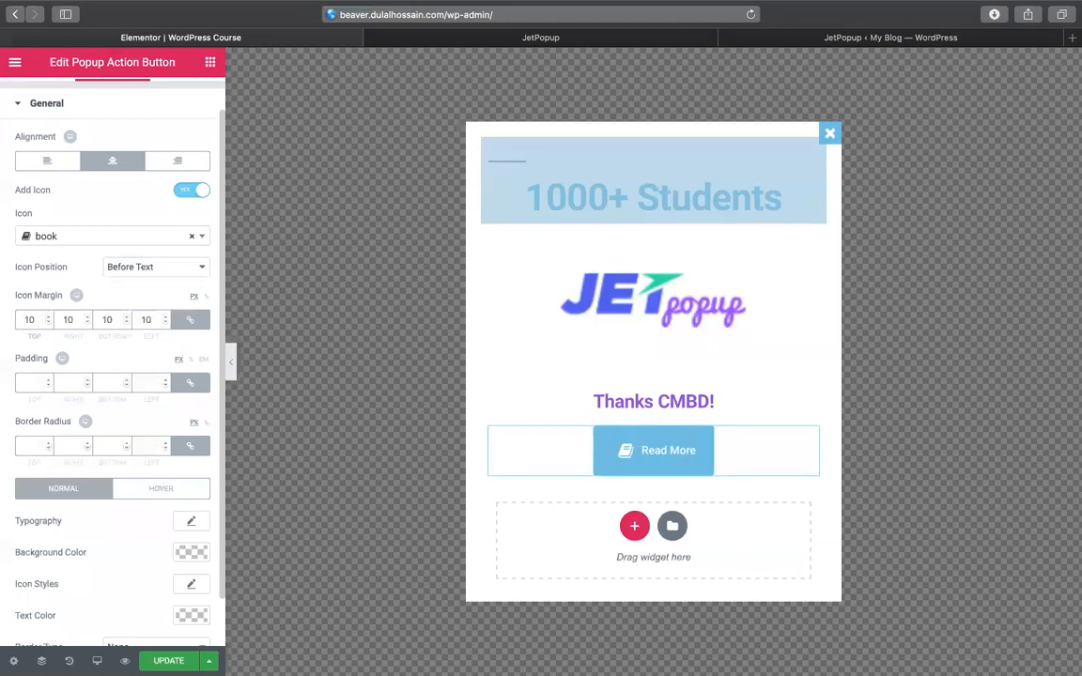
{"action": "key", "text": "BackSpace"}
{"action": "key", "text": "BackSpace"}
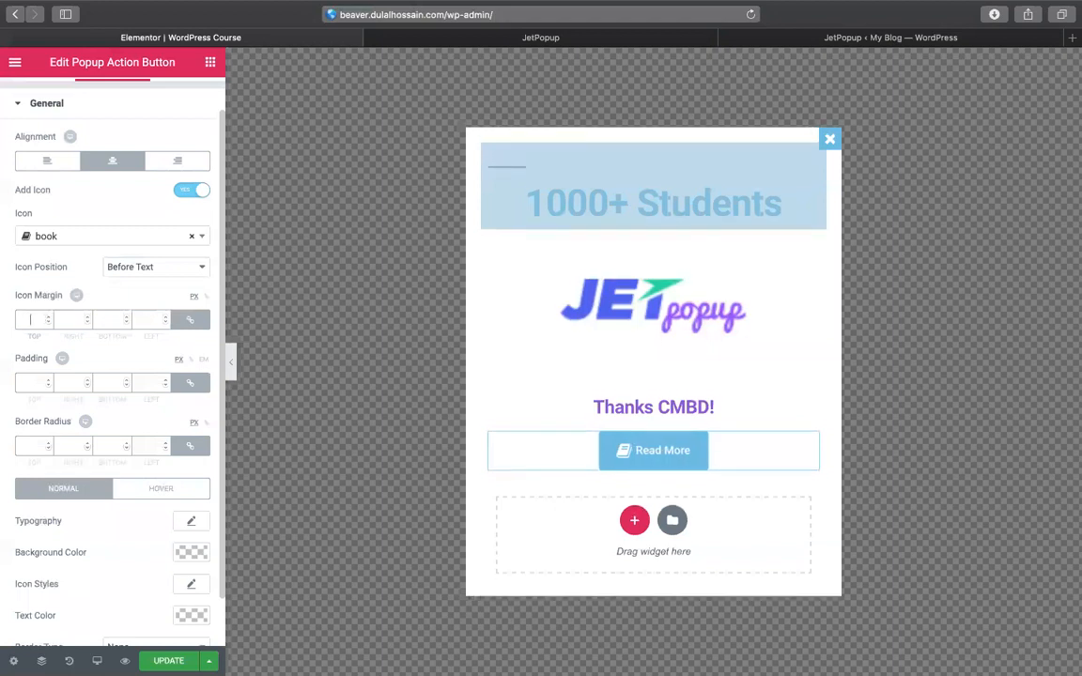
Set the Read More button's padding to 15 px on all four sides.
{"action": "left_click", "coordinate": [29, 381]}
{"action": "type", "text": "5"}
{"action": "key", "text": "BackSpace"}
{"action": "type", "text": "10"}
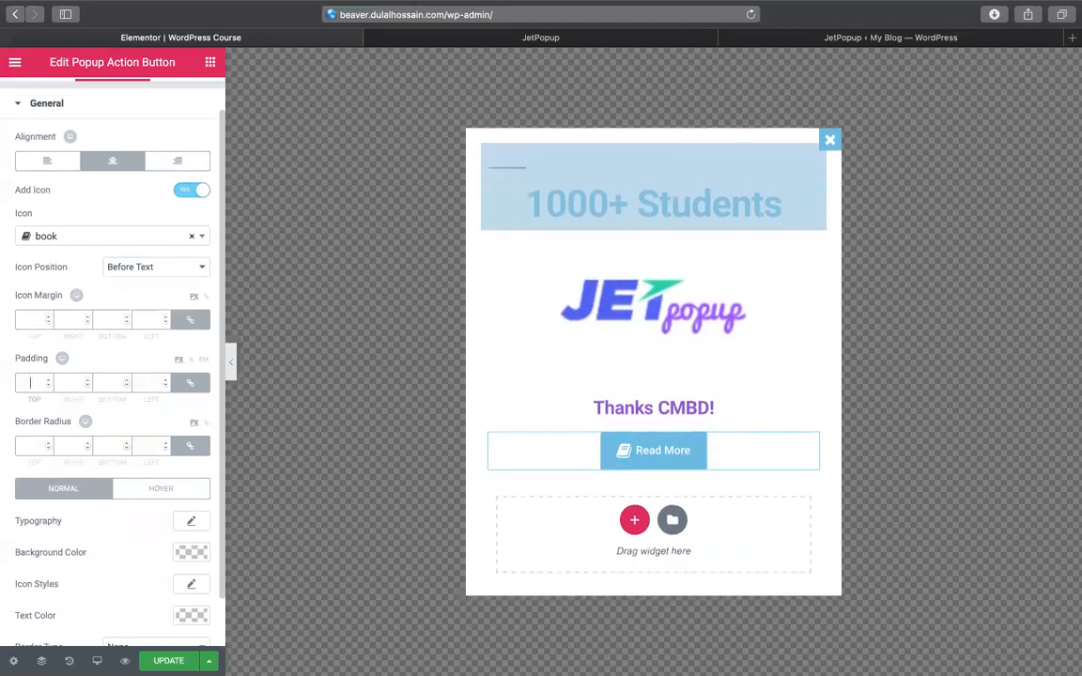
{"action": "key", "text": "BackSpace"}
{"action": "key", "text": "BackSpace"}
{"action": "type", "text": "230"}
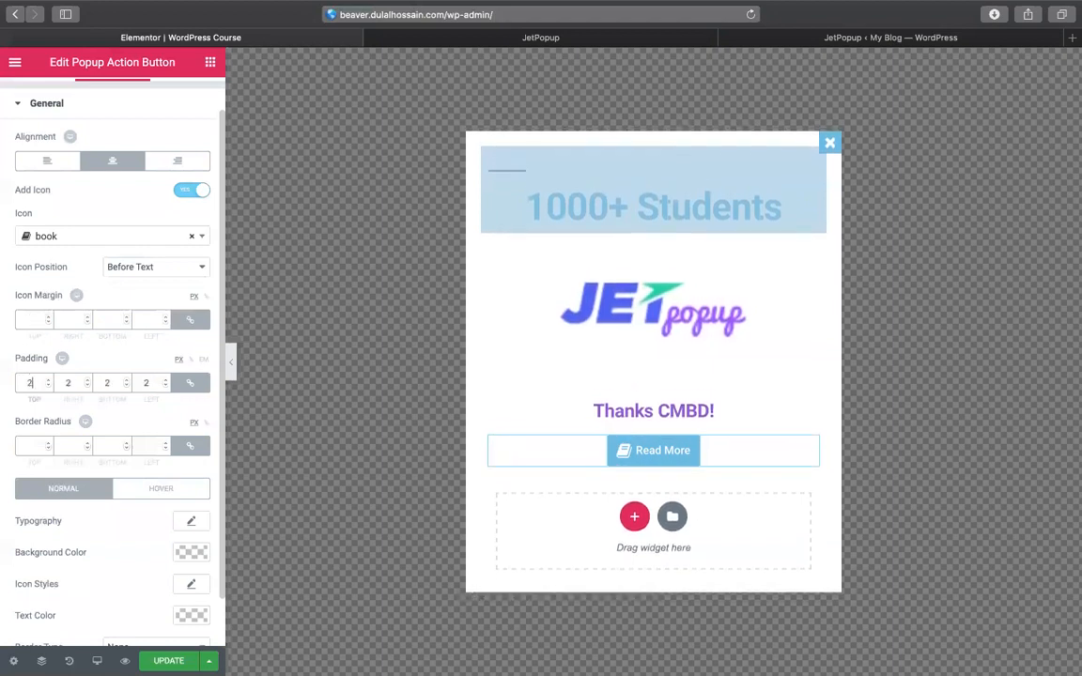
{"action": "key", "text": "BackSpace"}
{"action": "key", "text": "BackSpace"}
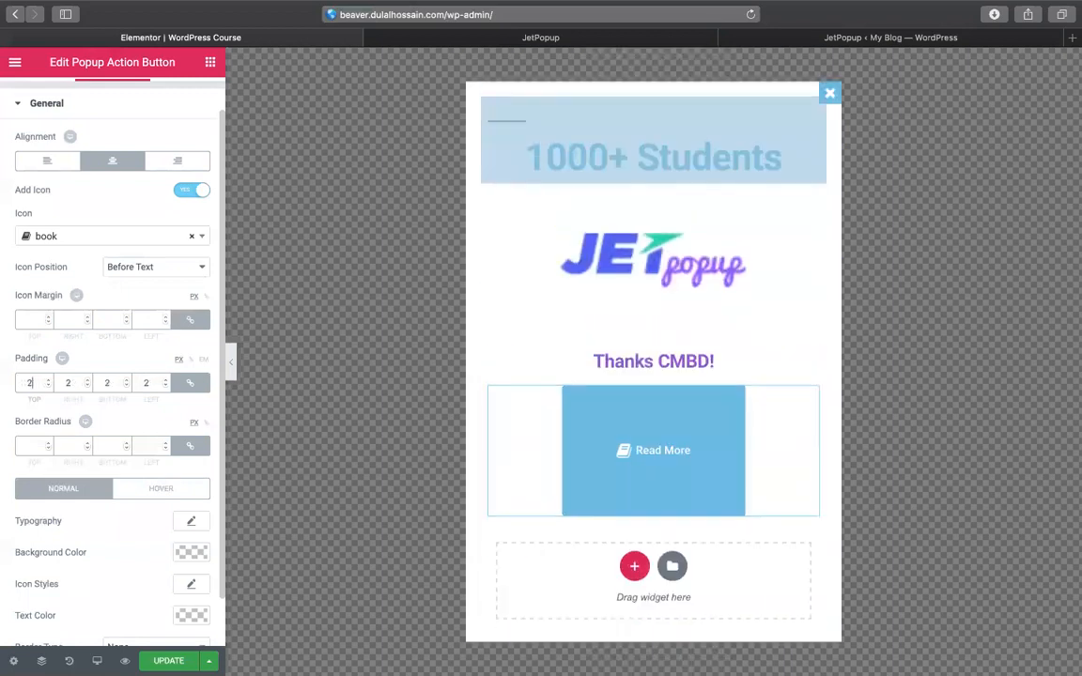
{"action": "type", "text": "0"}
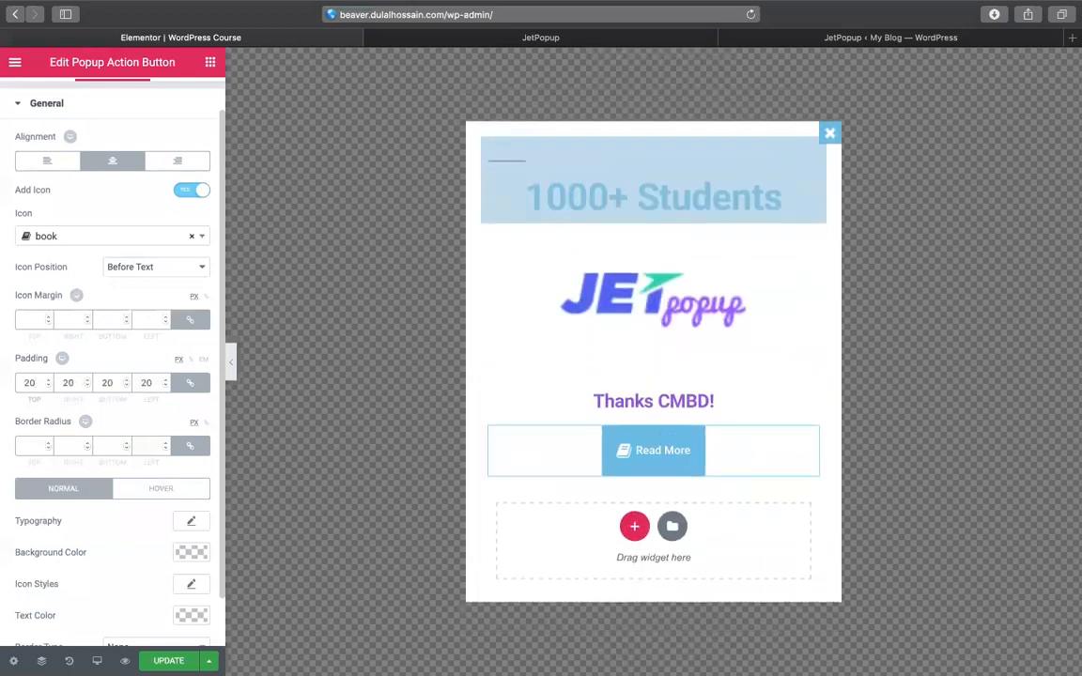
{"action": "key", "text": "BackSpace"}
{"action": "key", "text": "BackSpace"}
{"action": "type", "text": "15"}
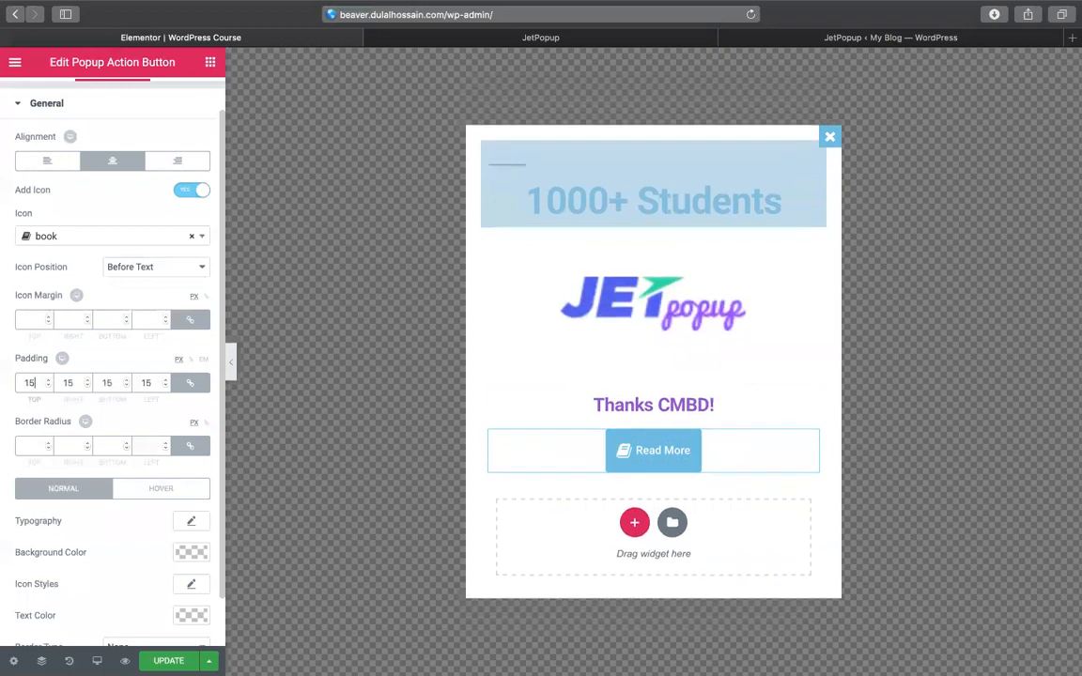
Try border radii of 30 px and 10 px on the Read More button and clear them.
{"action": "scroll", "coordinate": [66, 432], "scroll_direction": "down", "scroll_amount": 1}
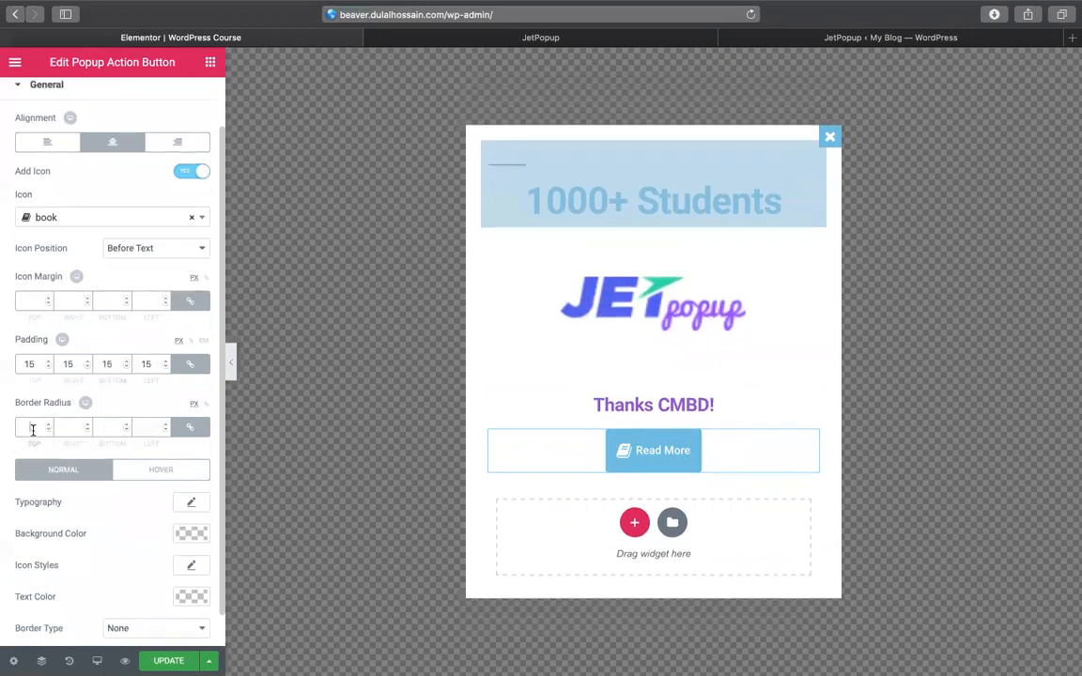
{"action": "left_click", "coordinate": [31, 429]}
{"action": "type", "text": "30"}
{"action": "key", "text": "BackSpace"}
{"action": "key", "text": "BackSpace"}
{"action": "type", "text": "10"}
{"action": "key", "text": "BackSpace"}
{"action": "key", "text": "BackSpace"}
{"action": "scroll", "coordinate": [112, 375], "scroll_direction": "down", "scroll_amount": 1}
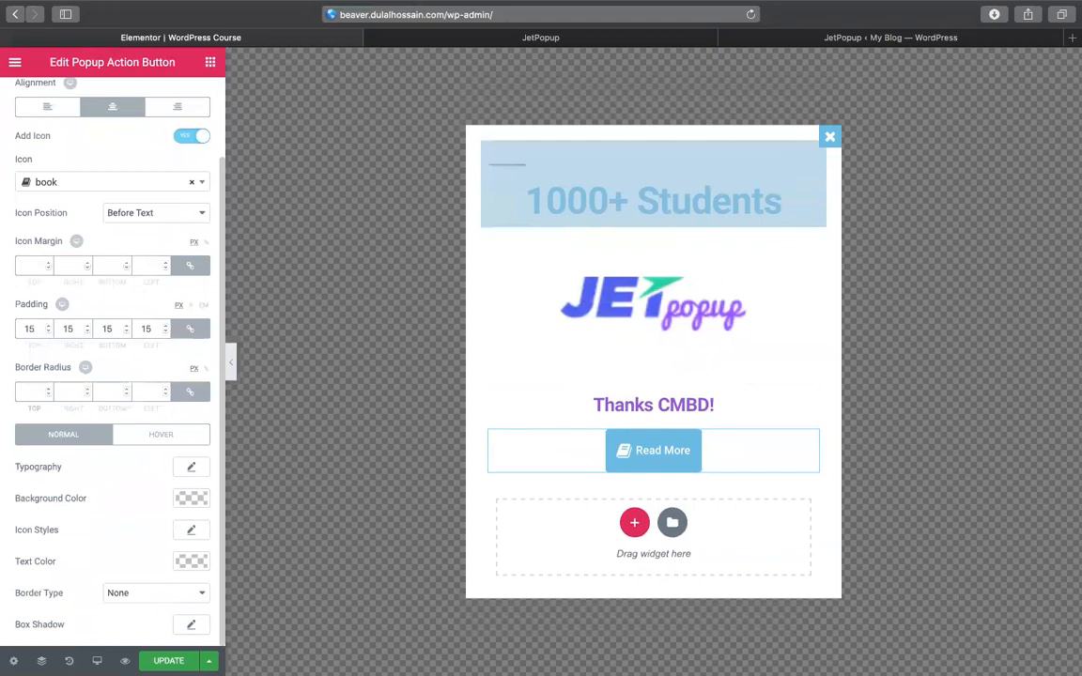
{"action": "scroll", "coordinate": [164, 476], "scroll_direction": "up", "scroll_amount": 1}
{"action": "scroll", "coordinate": [141, 493], "scroll_direction": "down", "scroll_amount": 1}
{"action": "scroll", "coordinate": [103, 188], "scroll_direction": "up", "scroll_amount": 3}
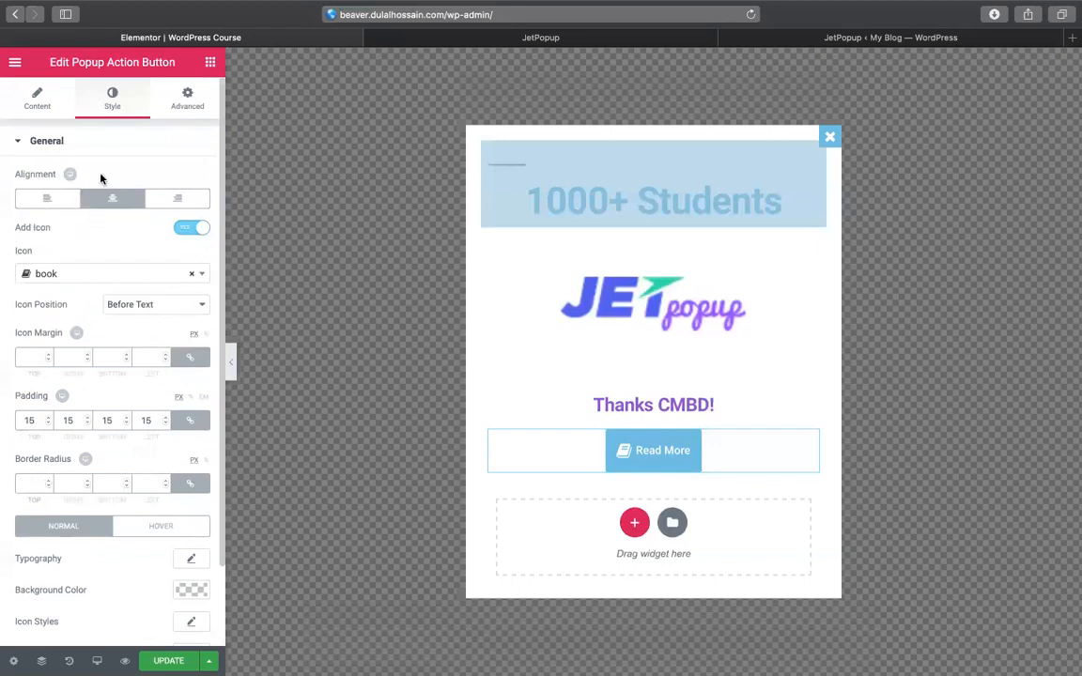
Switch to the JetPopup documentation and look over the Using Popup Library section.
{"action": "left_click", "coordinate": [540, 37]}
{"action": "scroll", "coordinate": [748, 413], "scroll_direction": "down", "scroll_amount": 10}
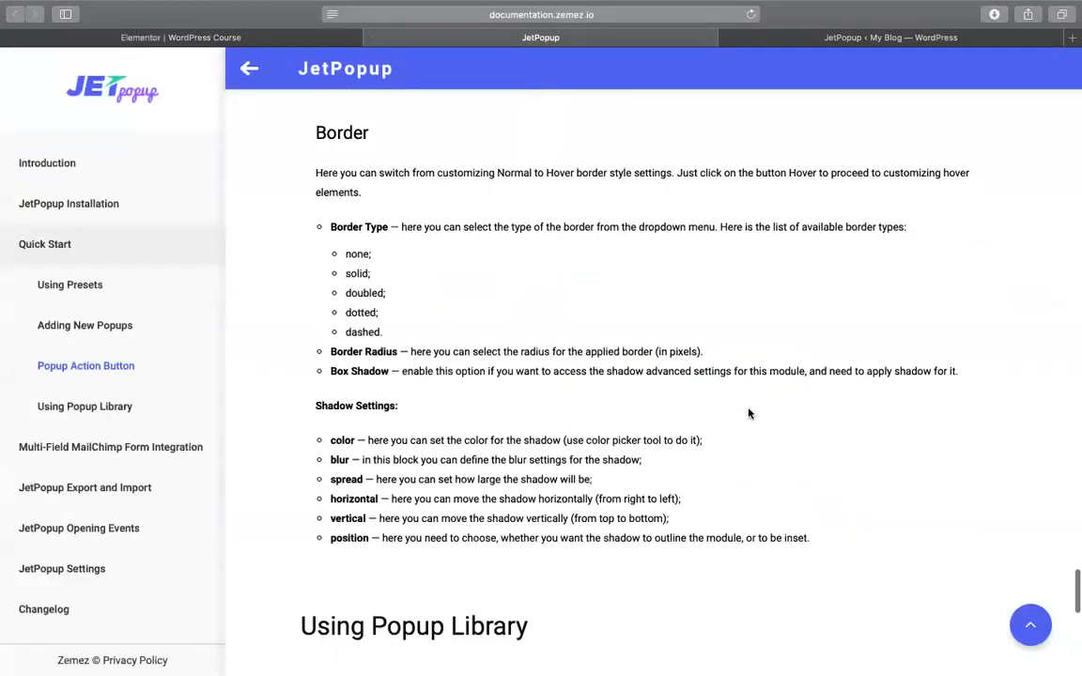
{"action": "scroll", "coordinate": [574, 386], "scroll_direction": "down", "scroll_amount": 3}
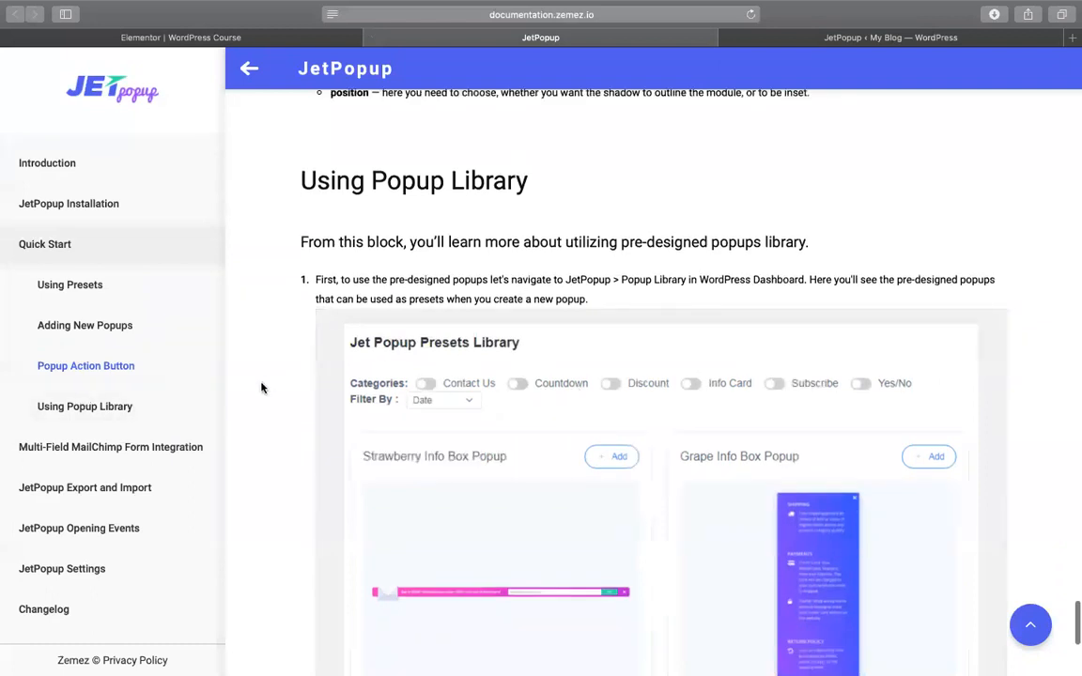
{"action": "left_click", "coordinate": [83, 407]}
{"action": "left_click_drag", "start_coordinate": [312, 186], "coordinate": [611, 224]}
{"action": "left_click", "coordinate": [573, 240]}
{"action": "scroll", "coordinate": [527, 244], "scroll_direction": "down", "scroll_amount": 2}
{"action": "scroll", "coordinate": [526, 243], "scroll_direction": "up", "scroll_amount": 3}
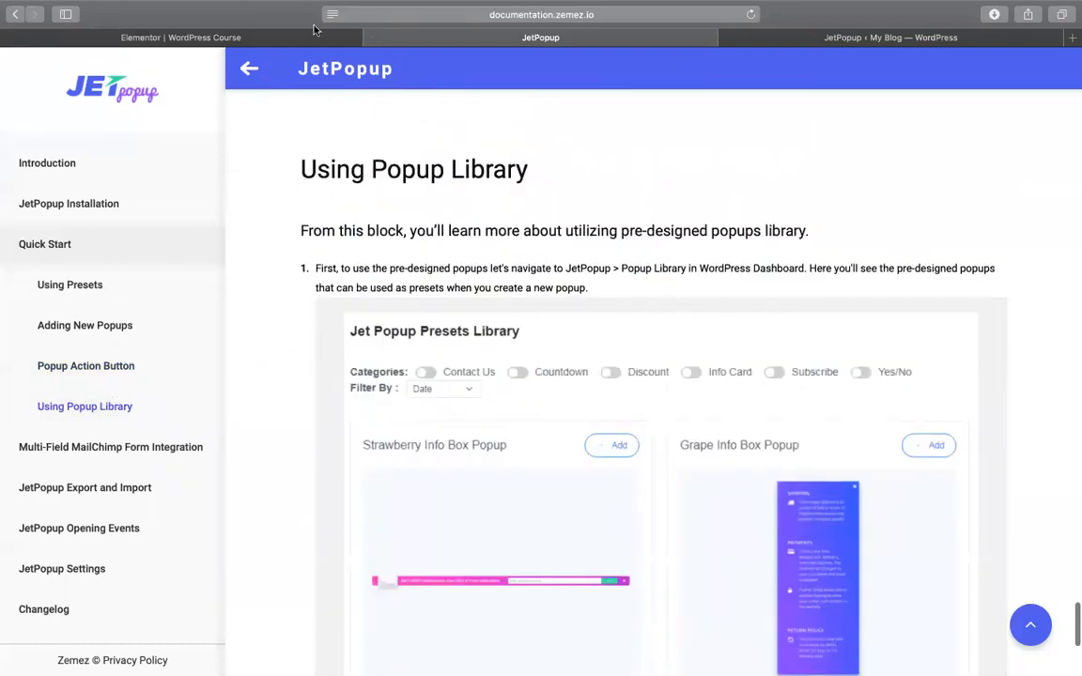
Return to the Elementor popup editor and save the changes to the WordPress Course popup.
{"action": "left_click", "coordinate": [123, 35]}
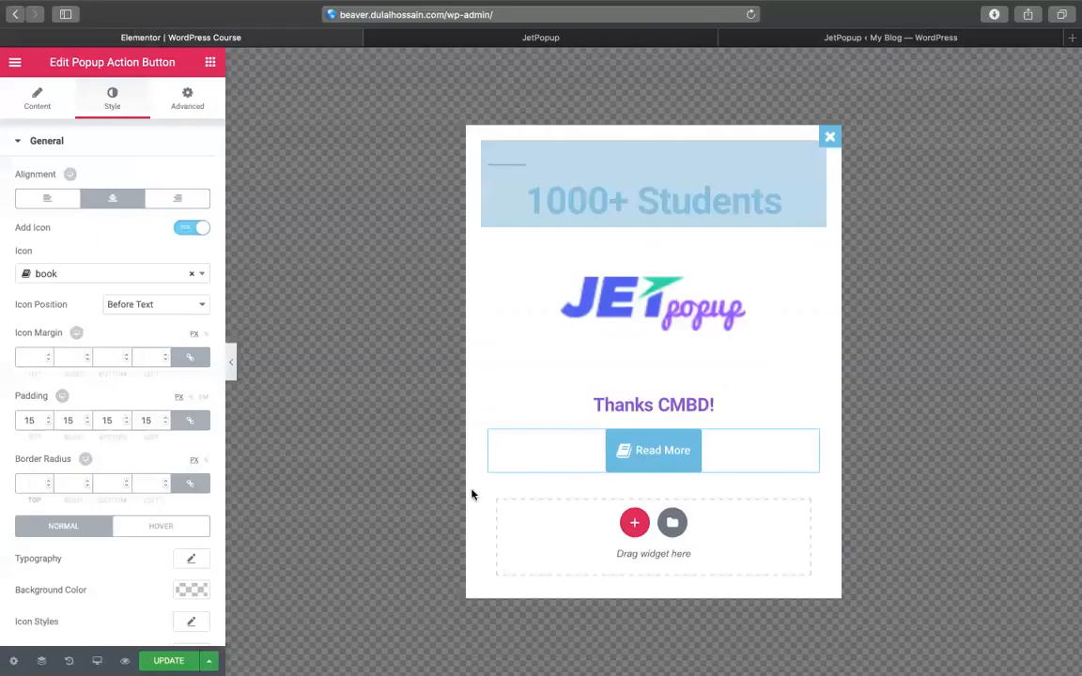
{"action": "key", "text": "ctrl+s"}
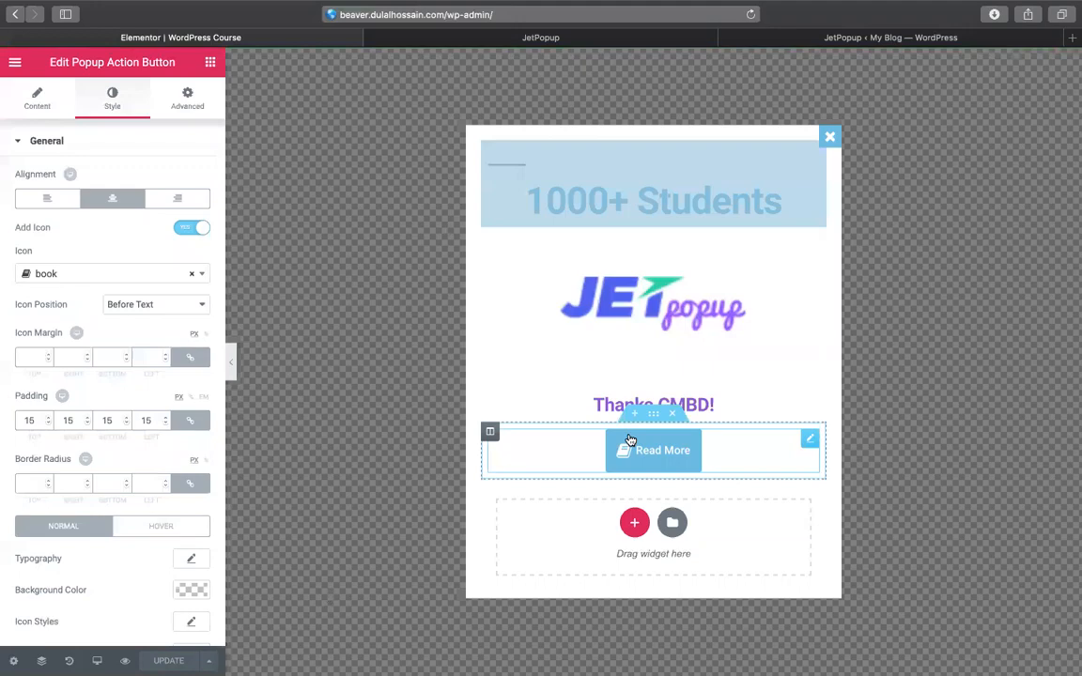
Read the documentation's first instruction on reaching the pre-designed popups through JetPopup > Popup Library.
{"action": "left_click", "coordinate": [707, 33]}
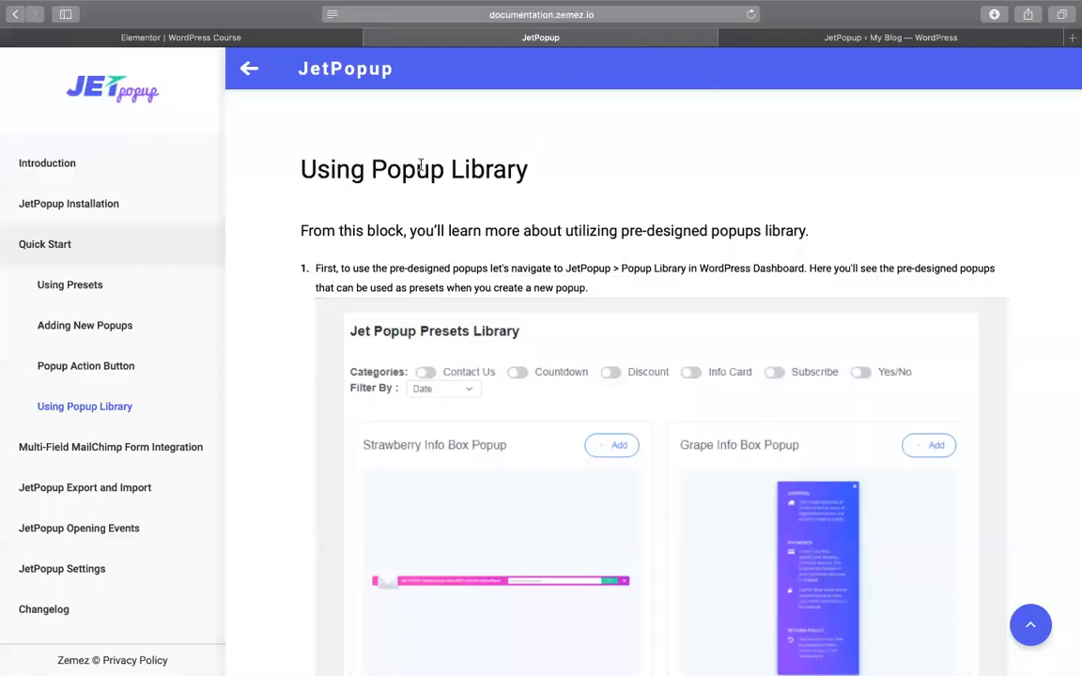
{"action": "triple_click", "coordinate": [394, 236]}
{"action": "left_click", "coordinate": [495, 254]}
{"action": "scroll", "coordinate": [422, 225], "scroll_direction": "down", "scroll_amount": 3}
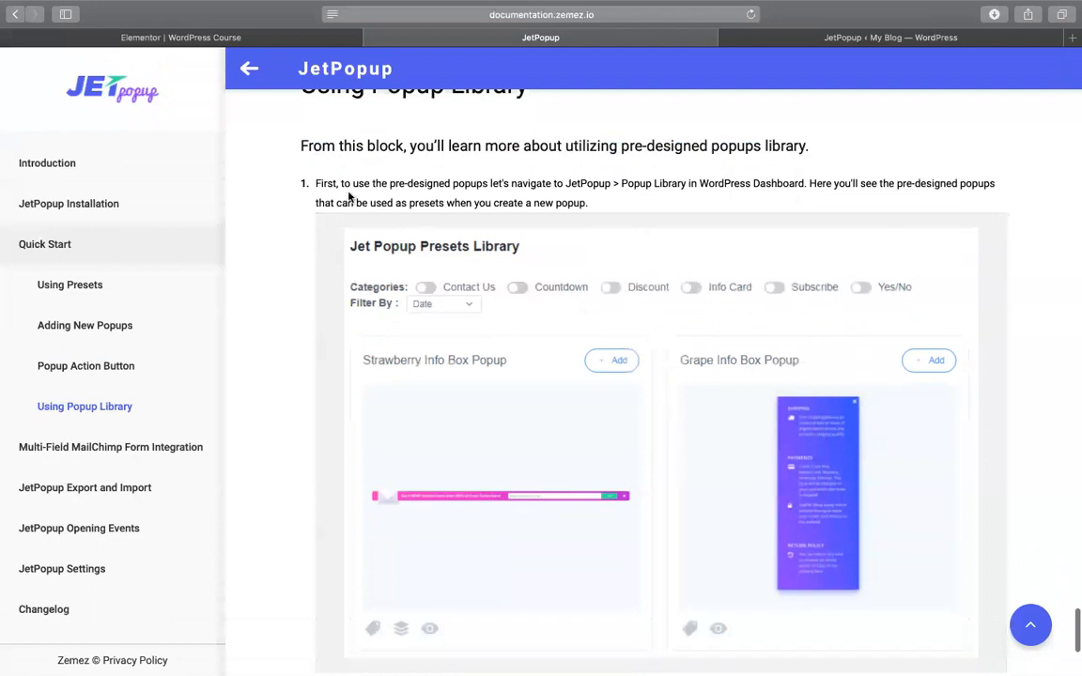
{"action": "left_click_drag", "start_coordinate": [355, 183], "coordinate": [554, 184]}
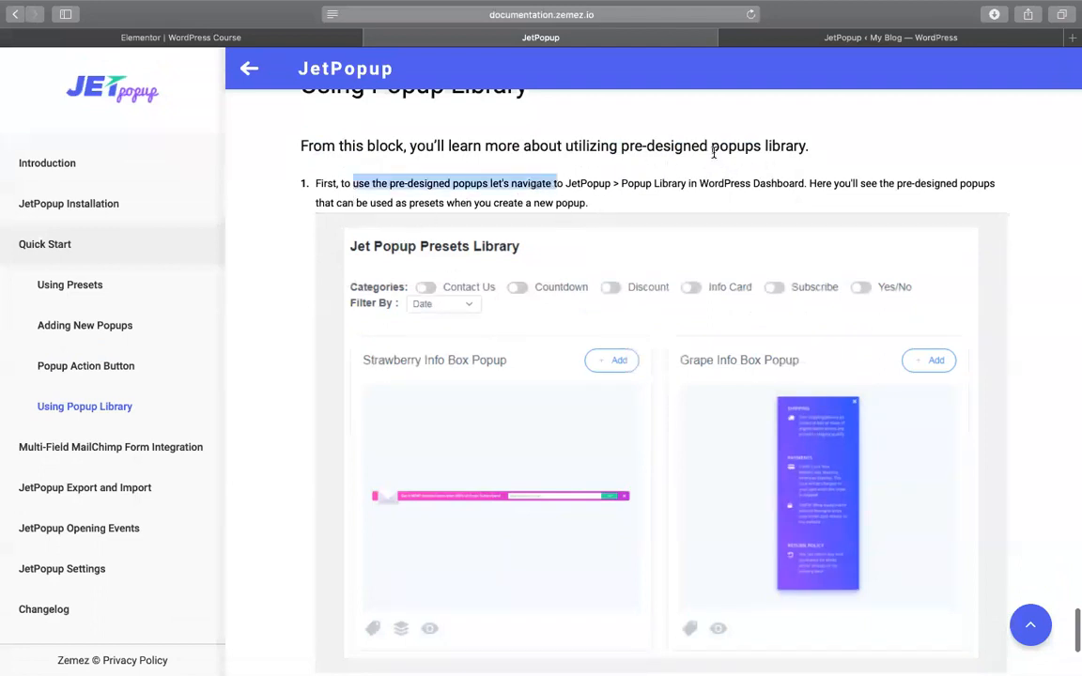
{"action": "left_click", "coordinate": [647, 140]}
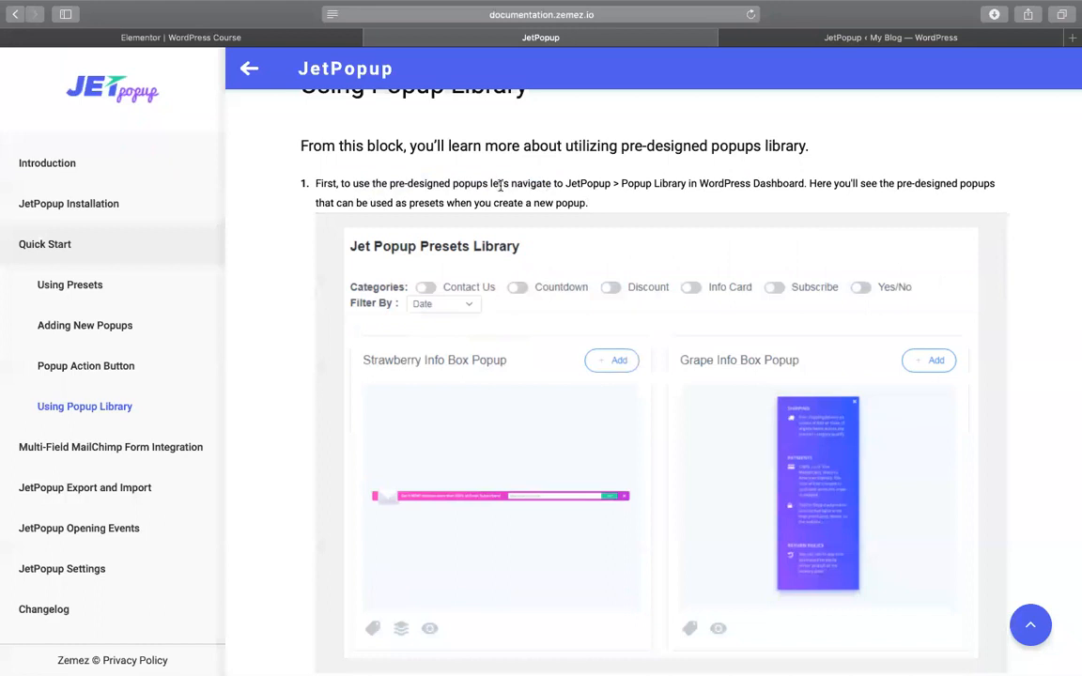
{"action": "left_click_drag", "start_coordinate": [565, 185], "coordinate": [683, 184]}
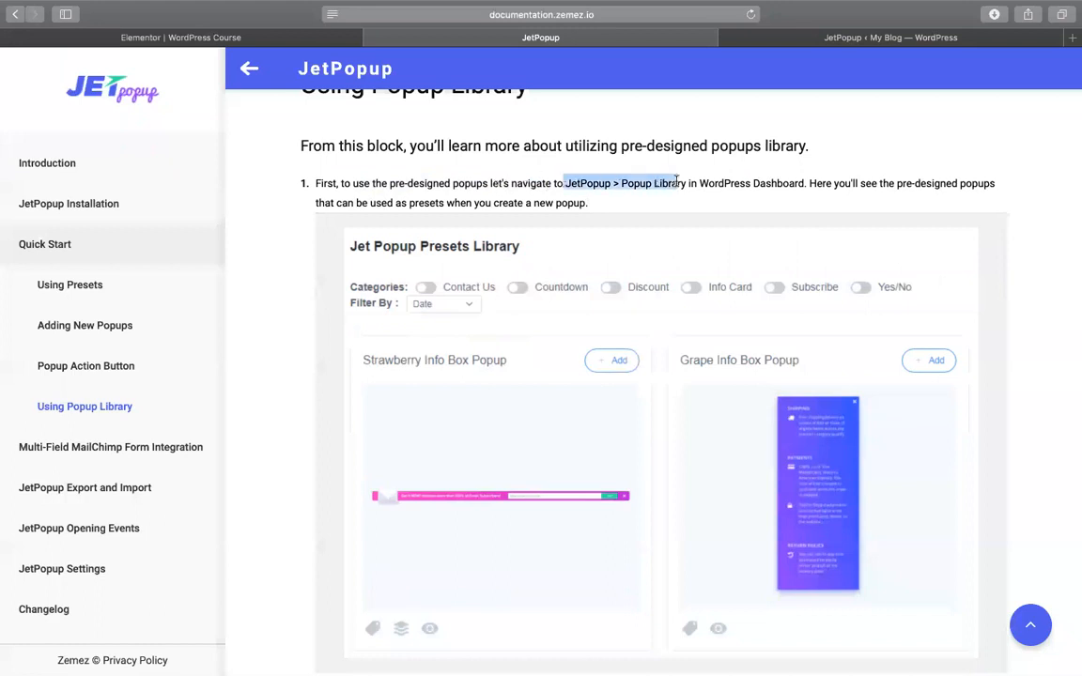
{"action": "left_click", "coordinate": [394, 115]}
Go from the popup editor to the WordPress dashboard, open JetPopup's Popup Library and browse its presets.
{"action": "left_click", "coordinate": [249, 38]}
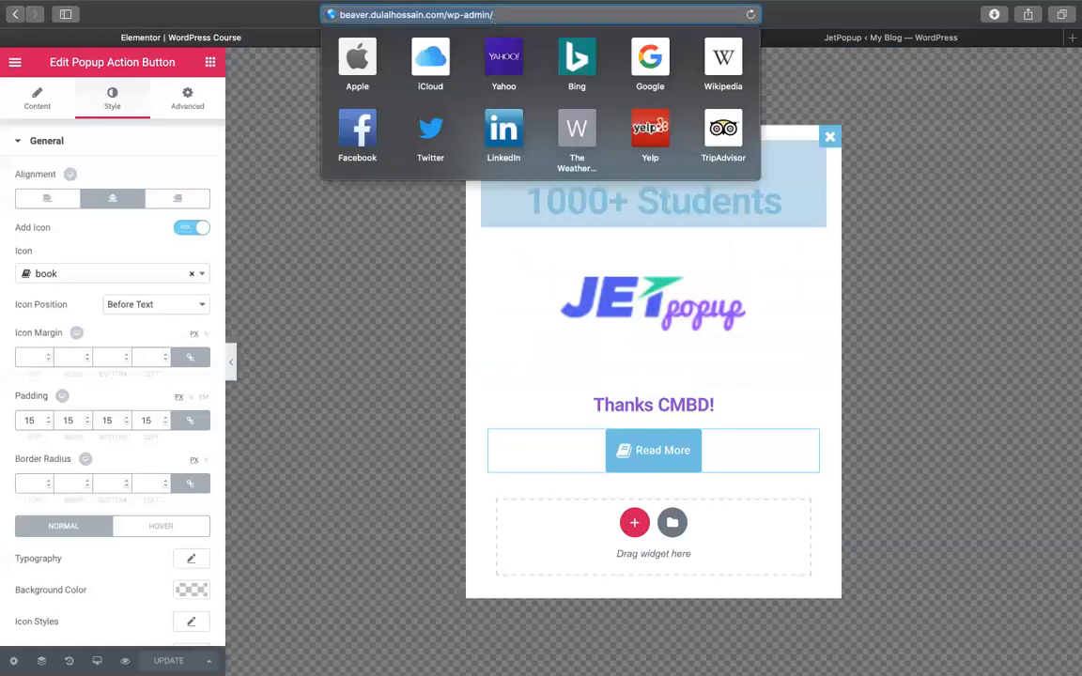
{"action": "key", "text": "Return"}
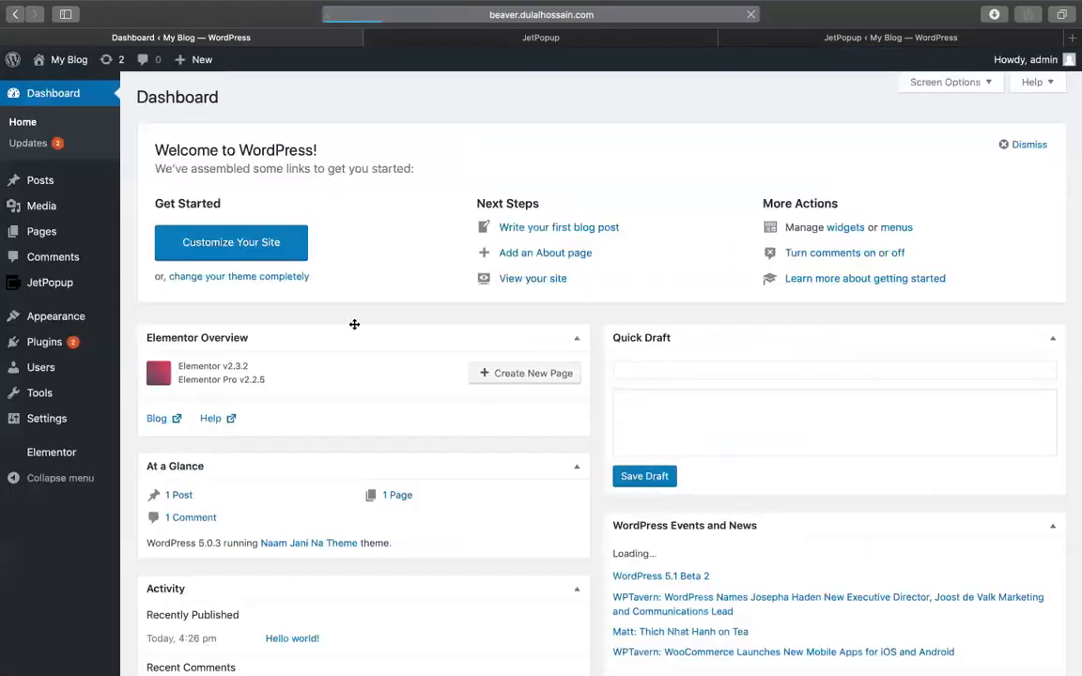
{"action": "left_click", "coordinate": [47, 283]}
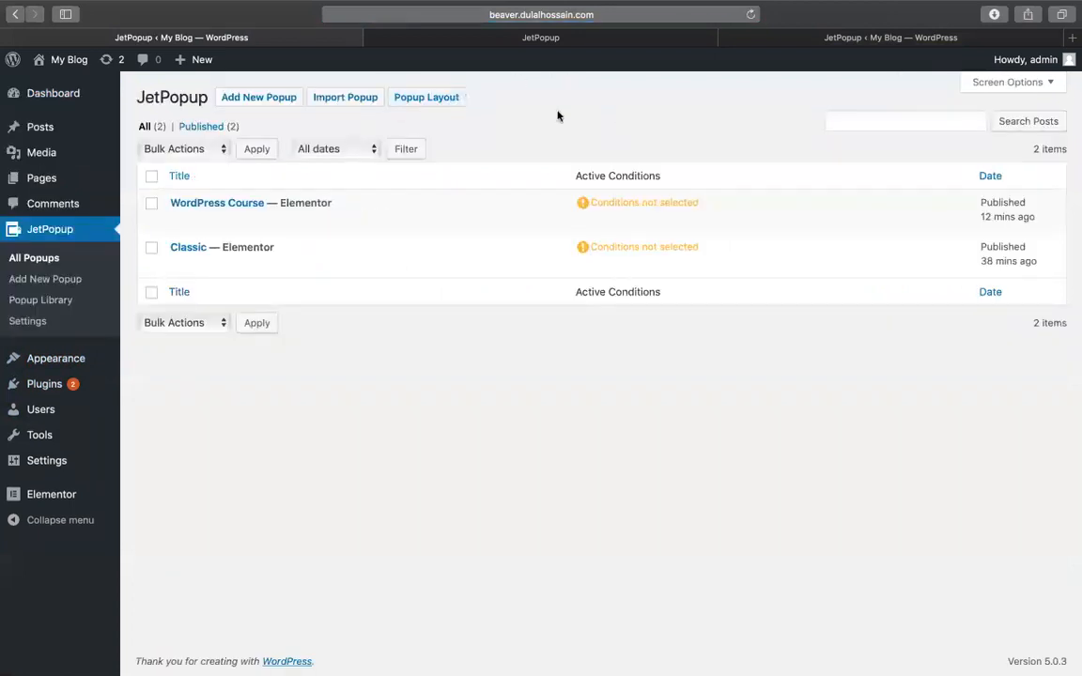
{"action": "left_click", "coordinate": [42, 300]}
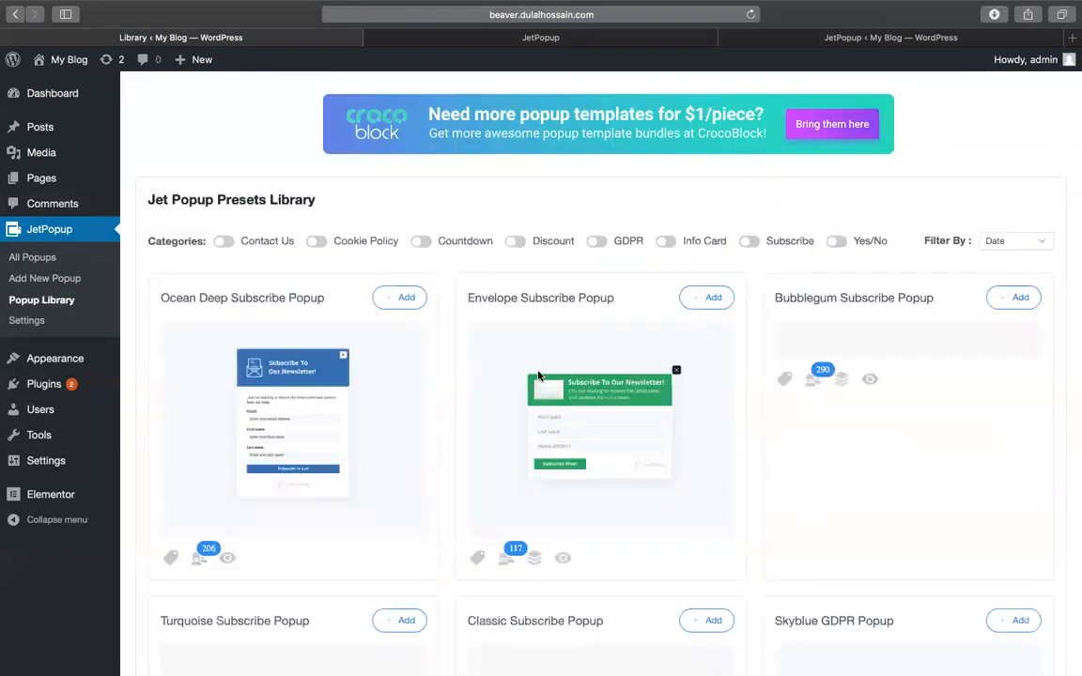
{"action": "scroll", "coordinate": [721, 288], "scroll_direction": "down", "scroll_amount": 5}
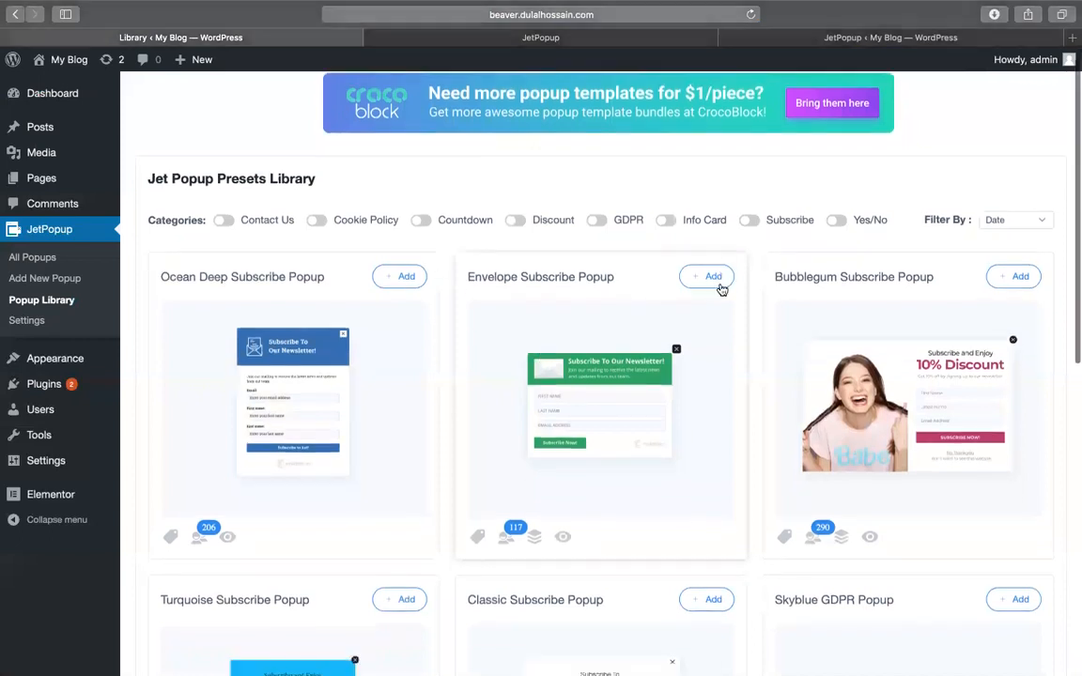
{"action": "scroll", "coordinate": [721, 288], "scroll_direction": "down", "scroll_amount": 9}
{"action": "scroll", "coordinate": [721, 288], "scroll_direction": "up", "scroll_amount": 14}
{"action": "scroll", "coordinate": [721, 289], "scroll_direction": "down", "scroll_amount": 3}
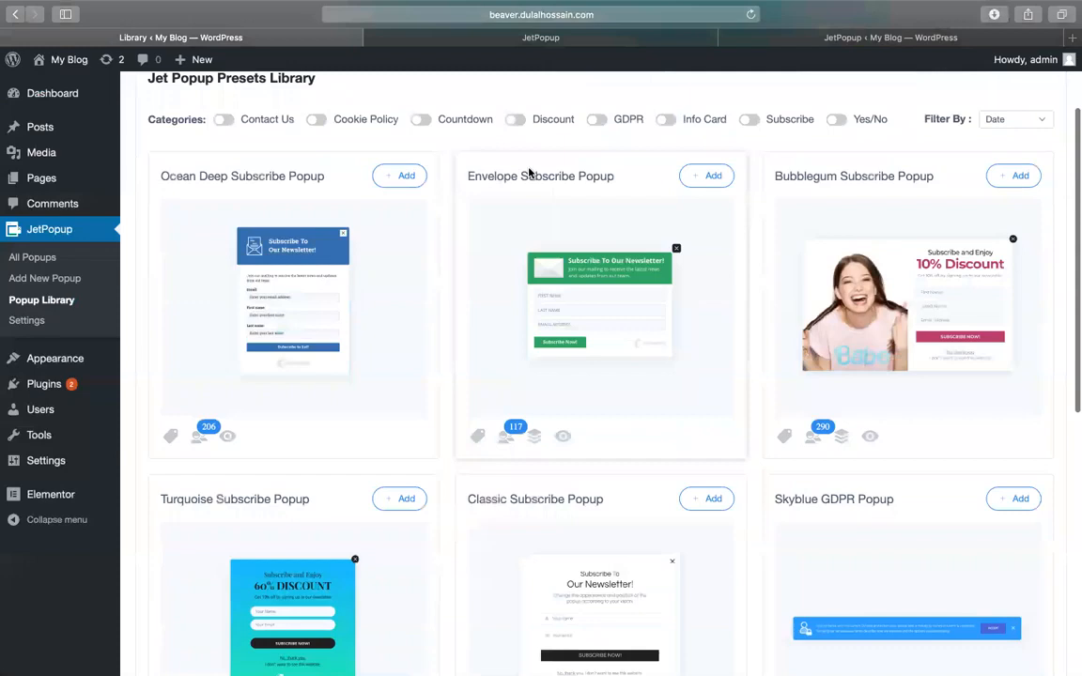
Read the documentation's instruction on sorting popup presets by category, such as Subscribe.
{"action": "left_click", "coordinate": [627, 40]}
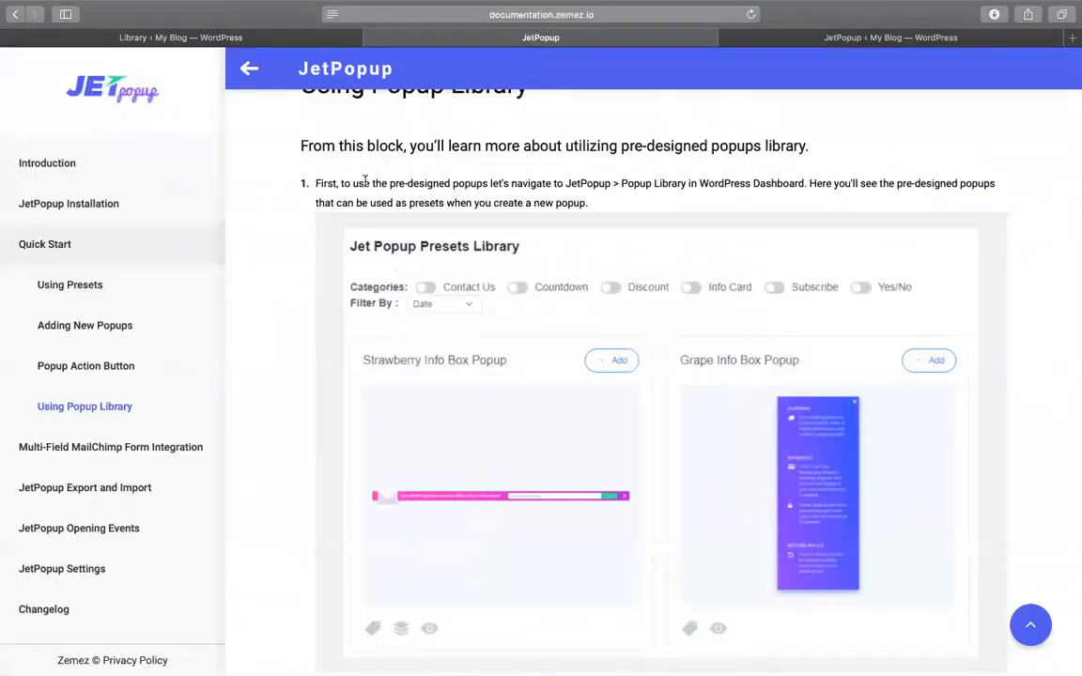
{"action": "left_click_drag", "start_coordinate": [364, 181], "coordinate": [531, 182]}
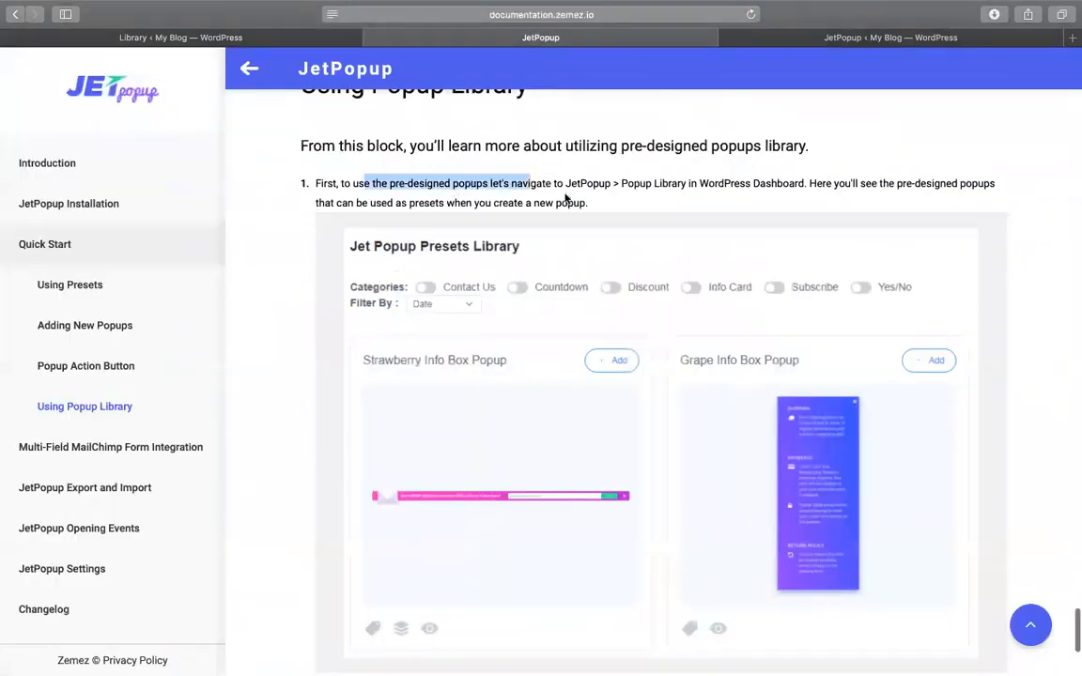
{"action": "scroll", "coordinate": [481, 251], "scroll_direction": "down", "scroll_amount": 3}
{"action": "scroll", "coordinate": [477, 256], "scroll_direction": "down", "scroll_amount": 5}
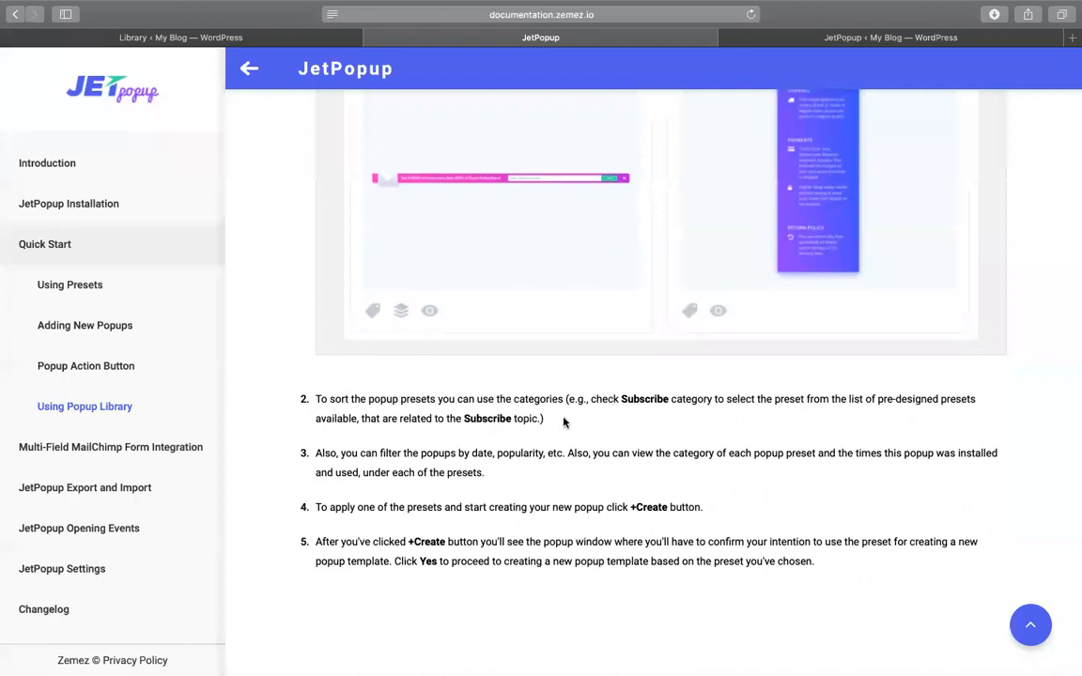
{"action": "double_click", "coordinate": [658, 402]}
{"action": "scroll", "coordinate": [390, 434], "scroll_direction": "down", "scroll_amount": 1}
Filter the Jet Popup Presets Library in WordPress by the Subscribe category.
{"action": "left_click", "coordinate": [235, 39]}
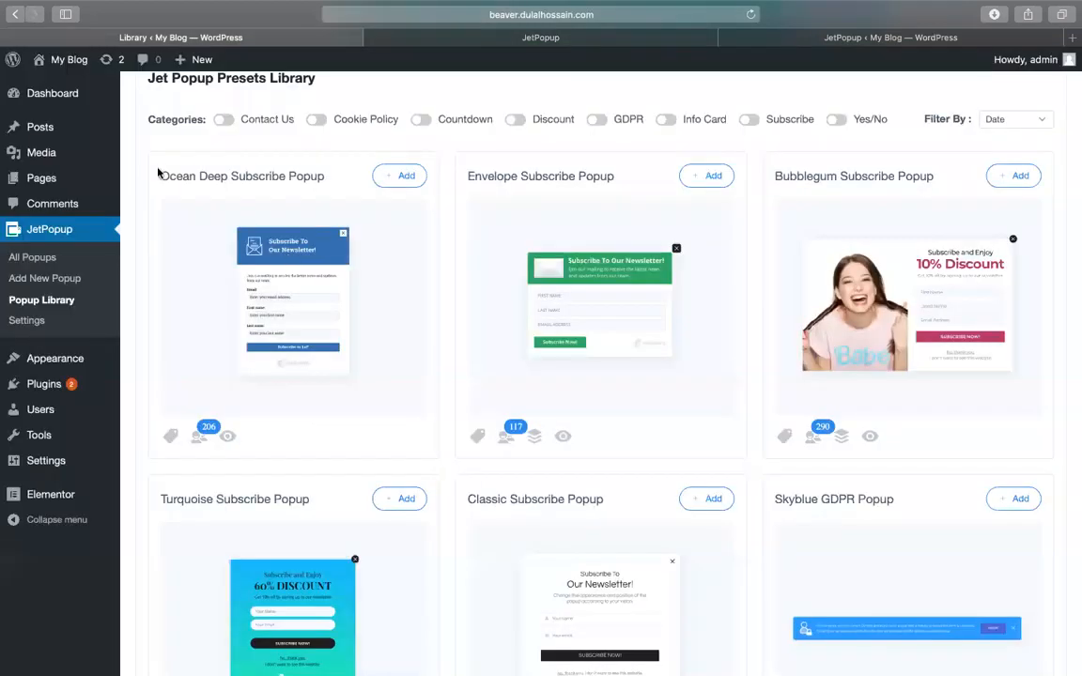
{"action": "scroll", "coordinate": [172, 282], "scroll_direction": "up", "scroll_amount": 3}
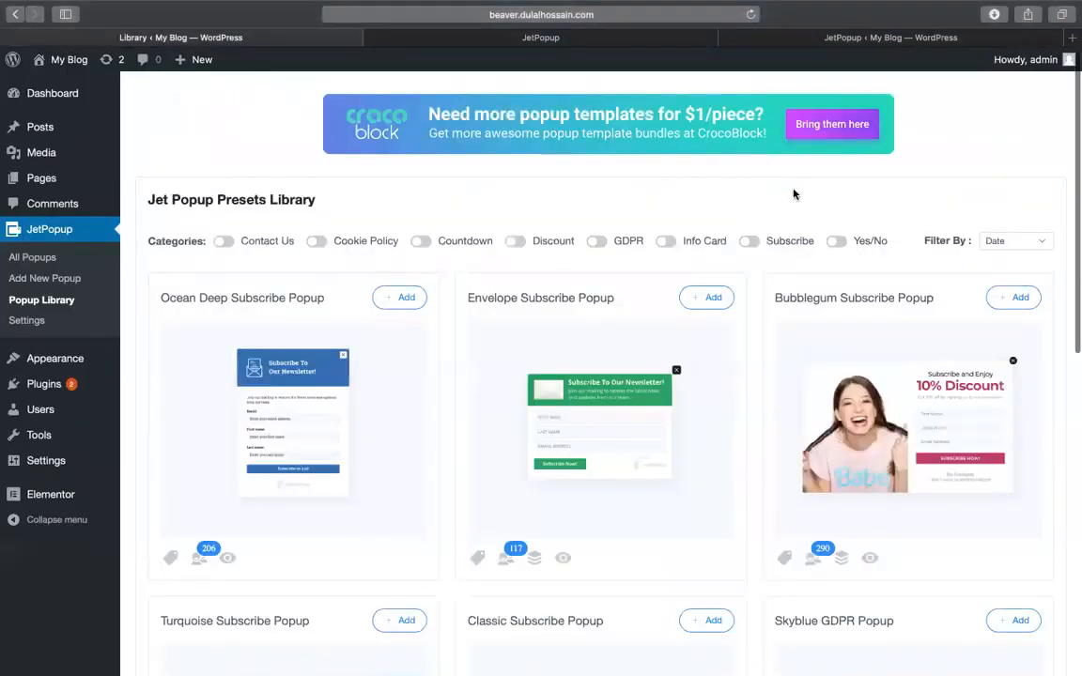
{"action": "left_click", "coordinate": [748, 243]}
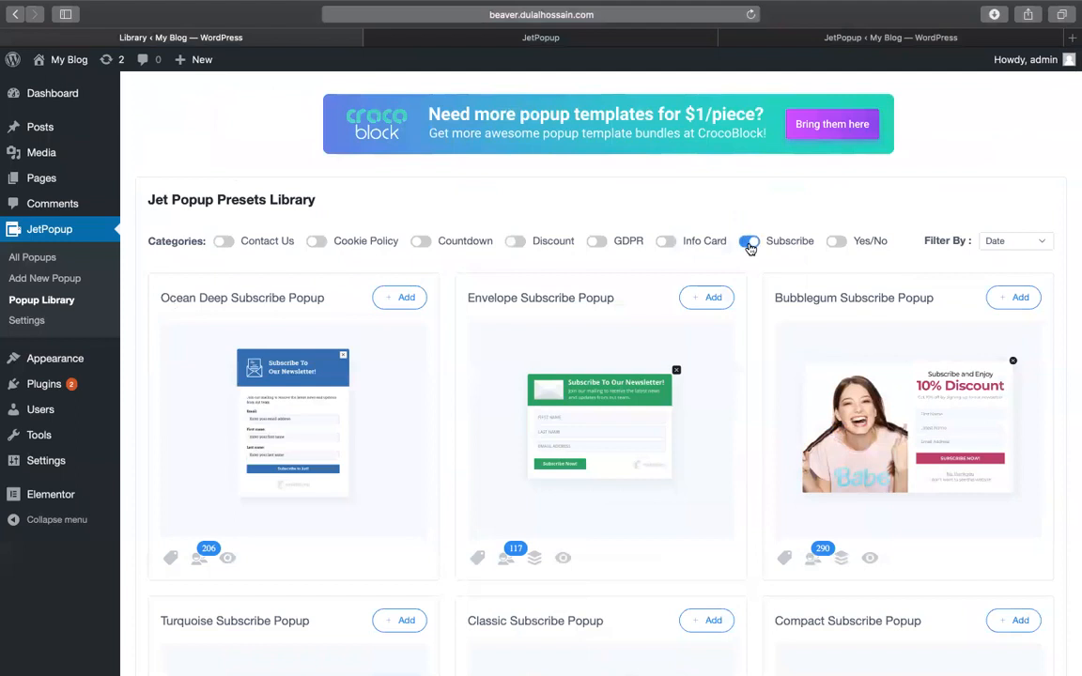
Read the JetPopup documentation's instructions on filtering presets by date or popularity and applying one to start a new popup.
{"action": "left_click", "coordinate": [588, 38]}
{"action": "scroll", "coordinate": [522, 394], "scroll_direction": "down", "scroll_amount": 1}
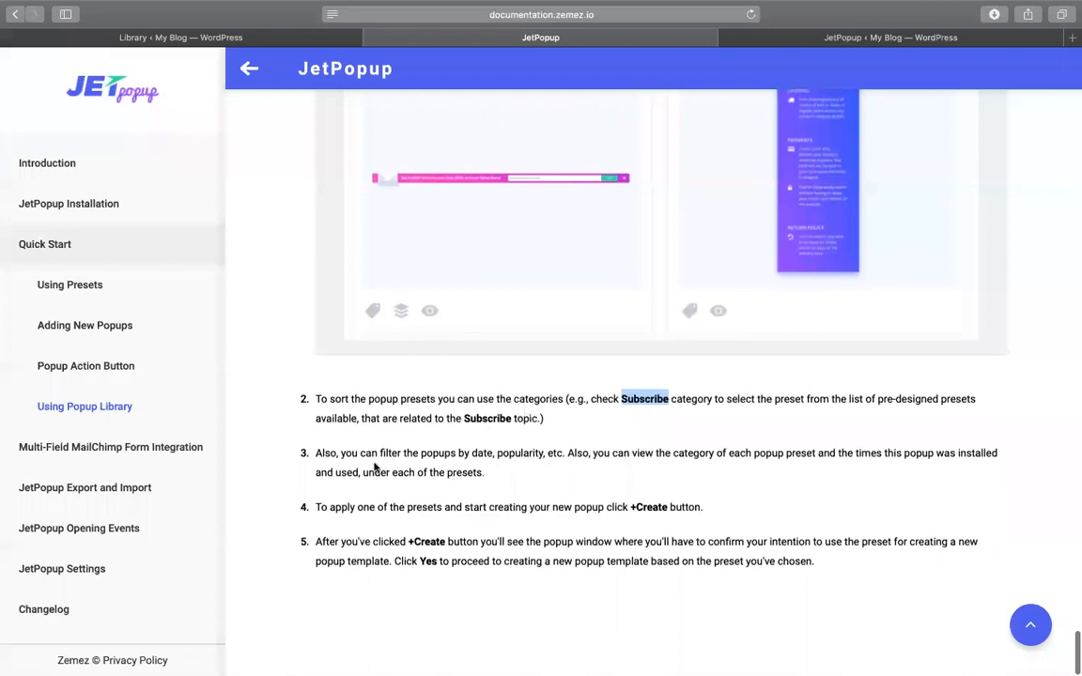
{"action": "left_click_drag", "start_coordinate": [765, 398], "coordinate": [962, 398]}
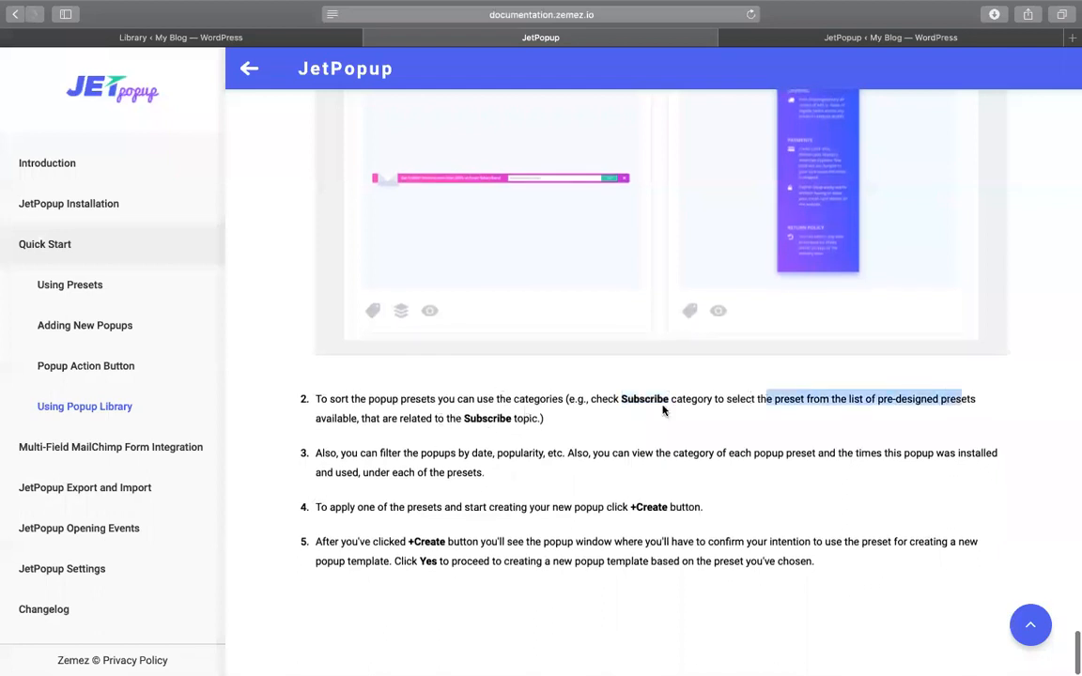
{"action": "left_click", "coordinate": [354, 409]}
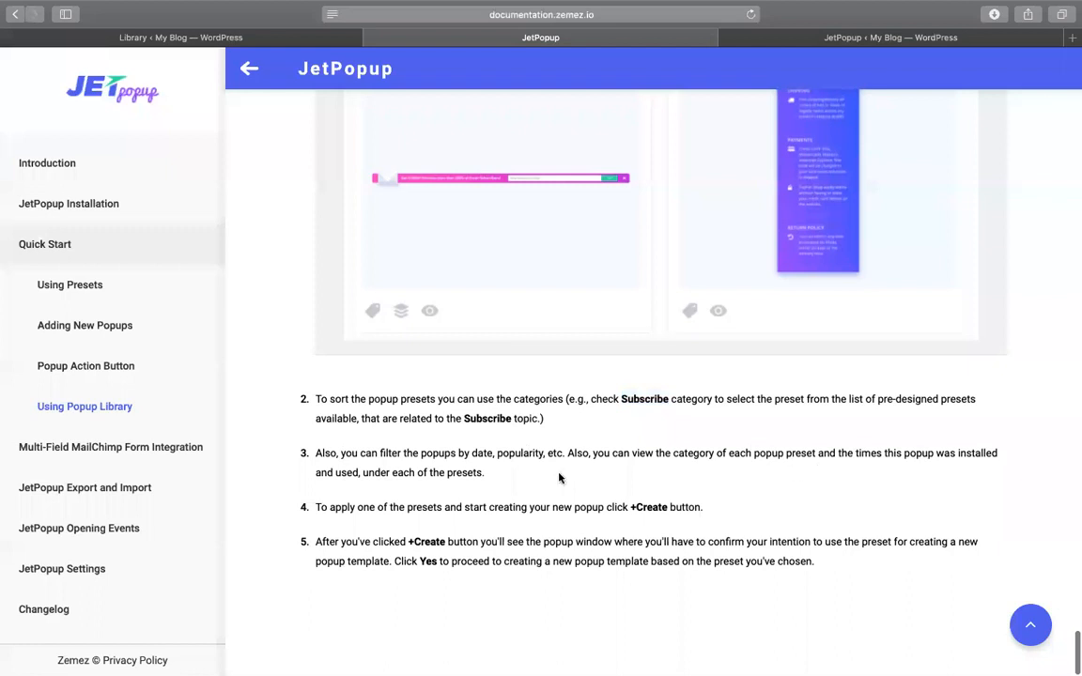
{"action": "left_click_drag", "start_coordinate": [352, 509], "coordinate": [577, 510]}
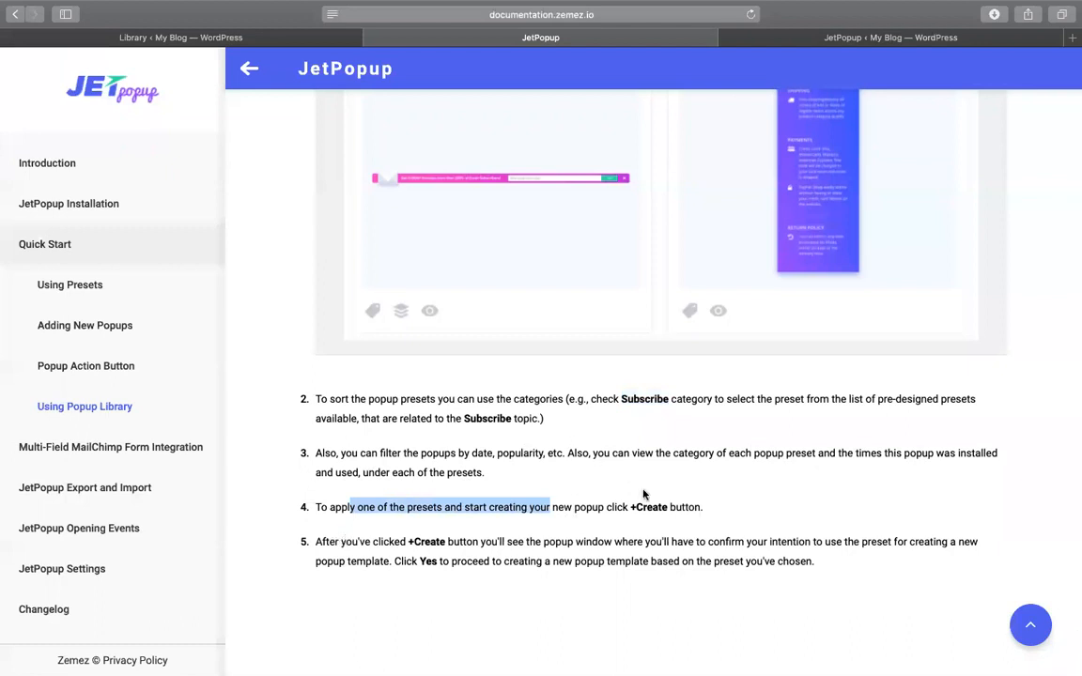
Create a new popup from the Turquoise Subscribe Popup preset in the WordPress popup library and confirm its creation.
{"action": "left_click", "coordinate": [215, 39]}
{"action": "scroll", "coordinate": [514, 316], "scroll_direction": "down", "scroll_amount": 2}
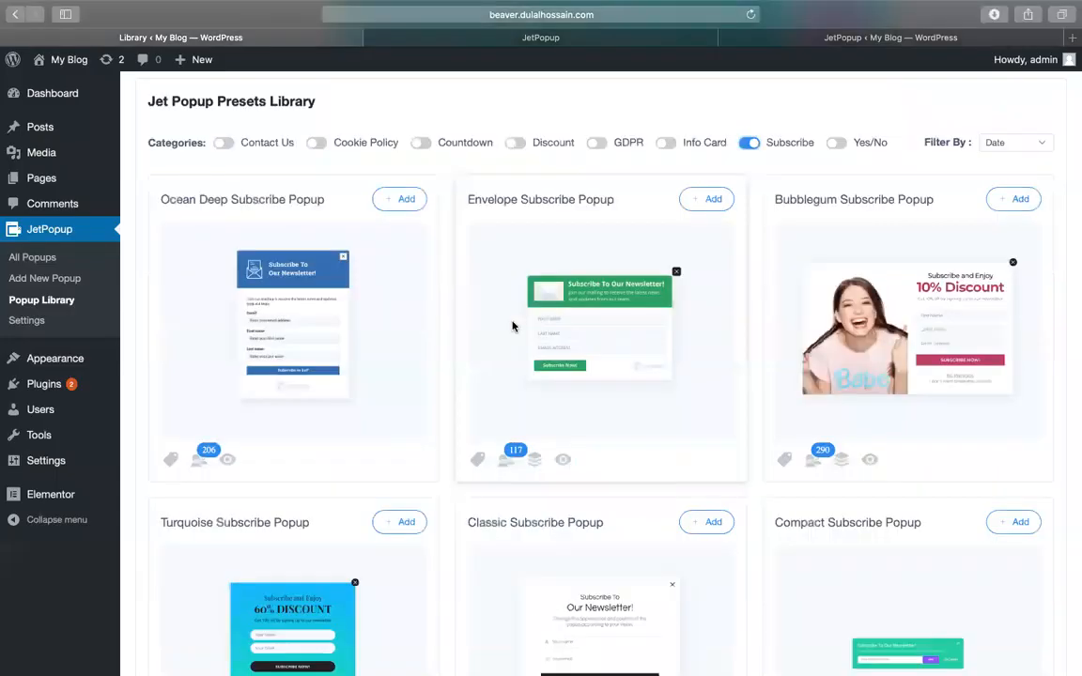
{"action": "scroll", "coordinate": [511, 326], "scroll_direction": "down", "scroll_amount": 5}
{"action": "right_click", "coordinate": [476, 320]}
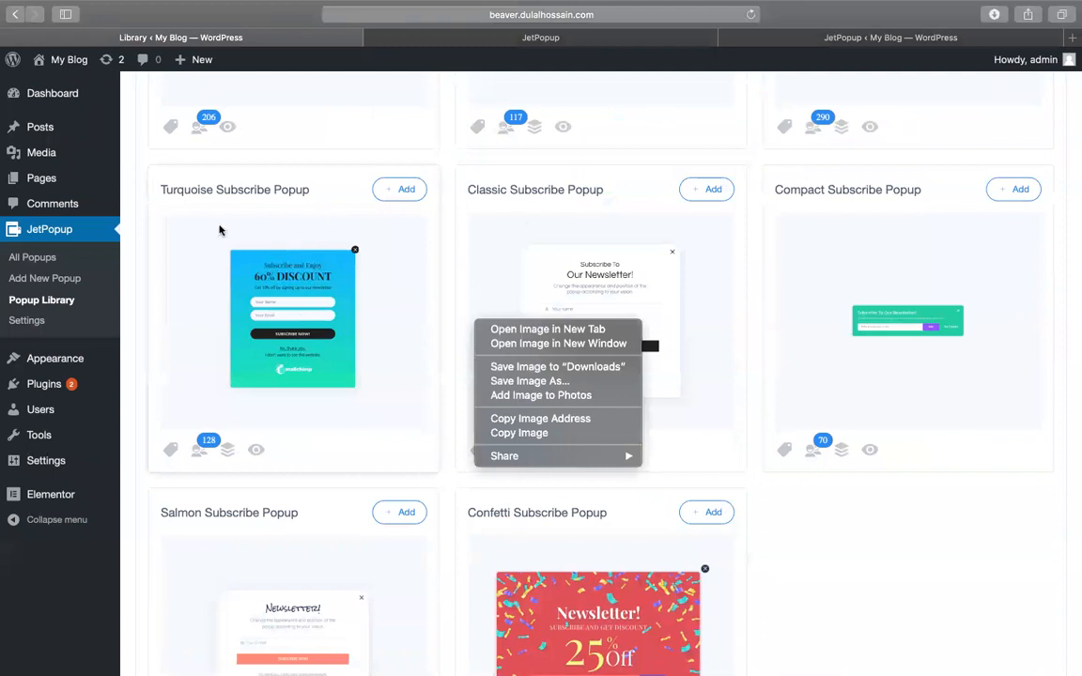
{"action": "left_click", "coordinate": [121, 241]}
{"action": "left_click", "coordinate": [403, 189]}
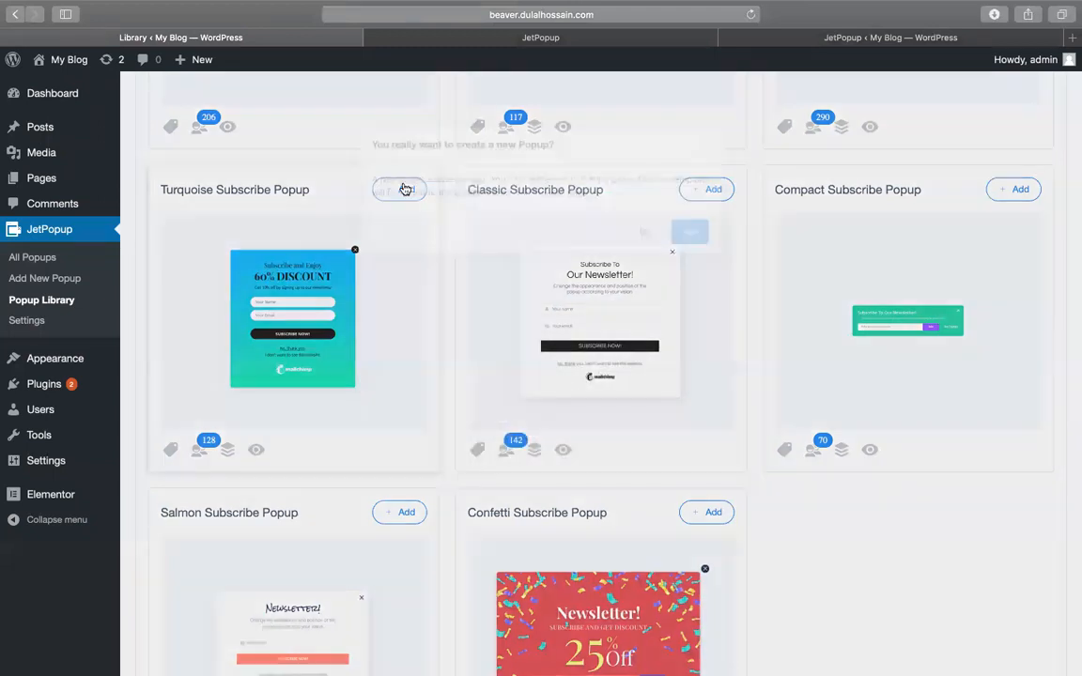
{"action": "left_click", "coordinate": [700, 235]}
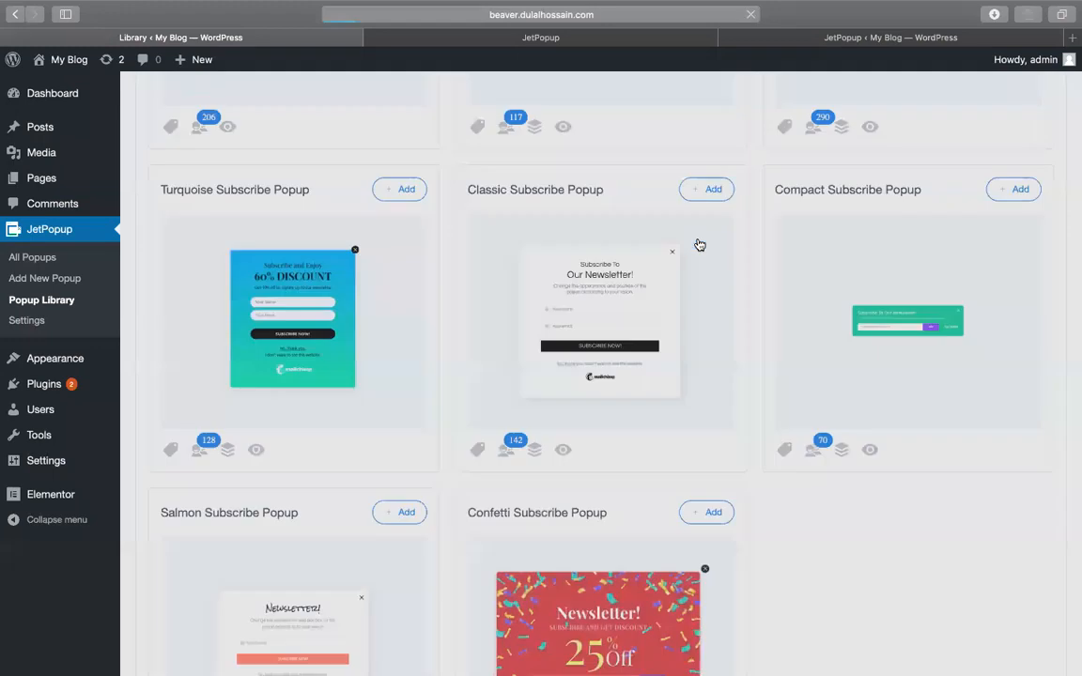
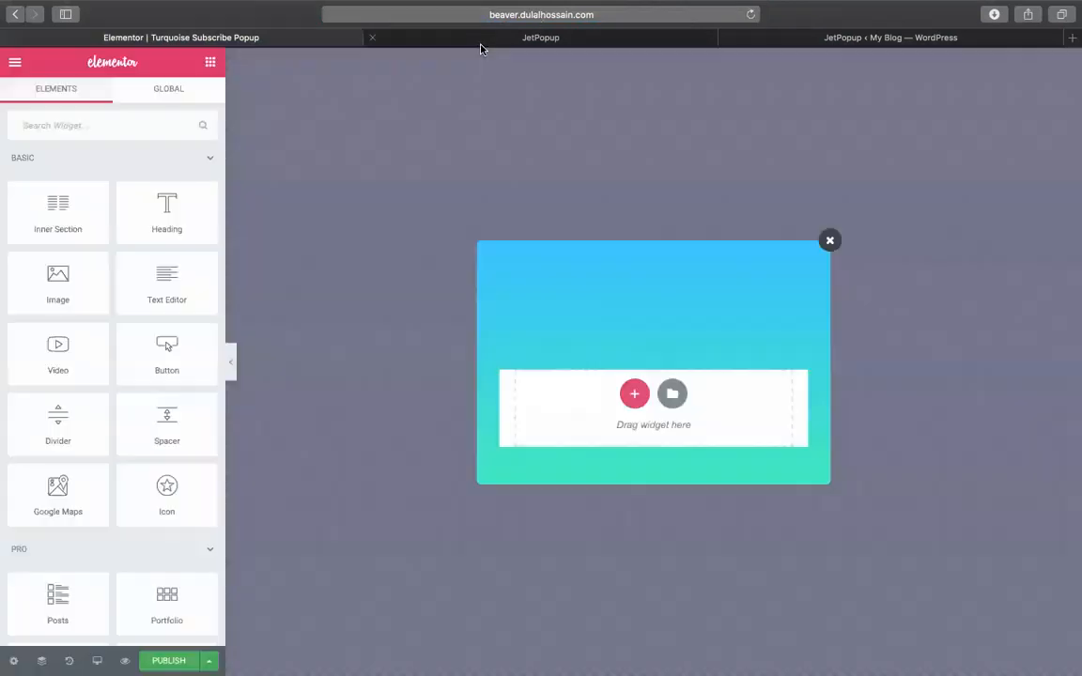
Look over the new popup in Elementor and review the documentation's Using Popup Library instructions on confirming a popup based on a preset.
{"action": "left_click", "coordinate": [480, 43]}
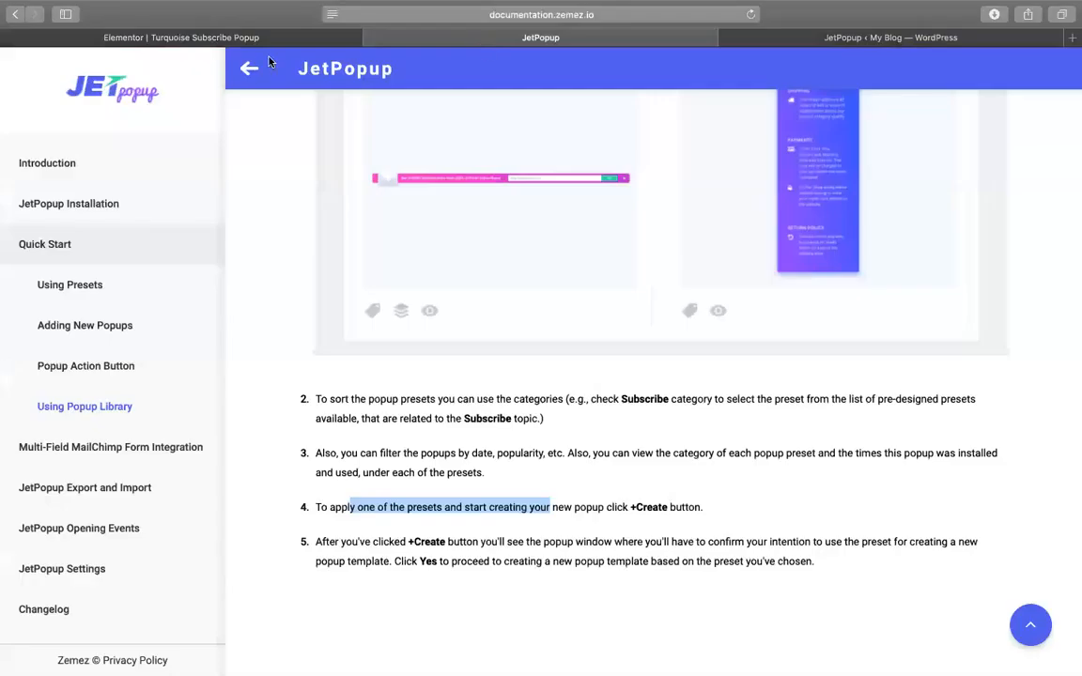
{"action": "left_click", "coordinate": [242, 43]}
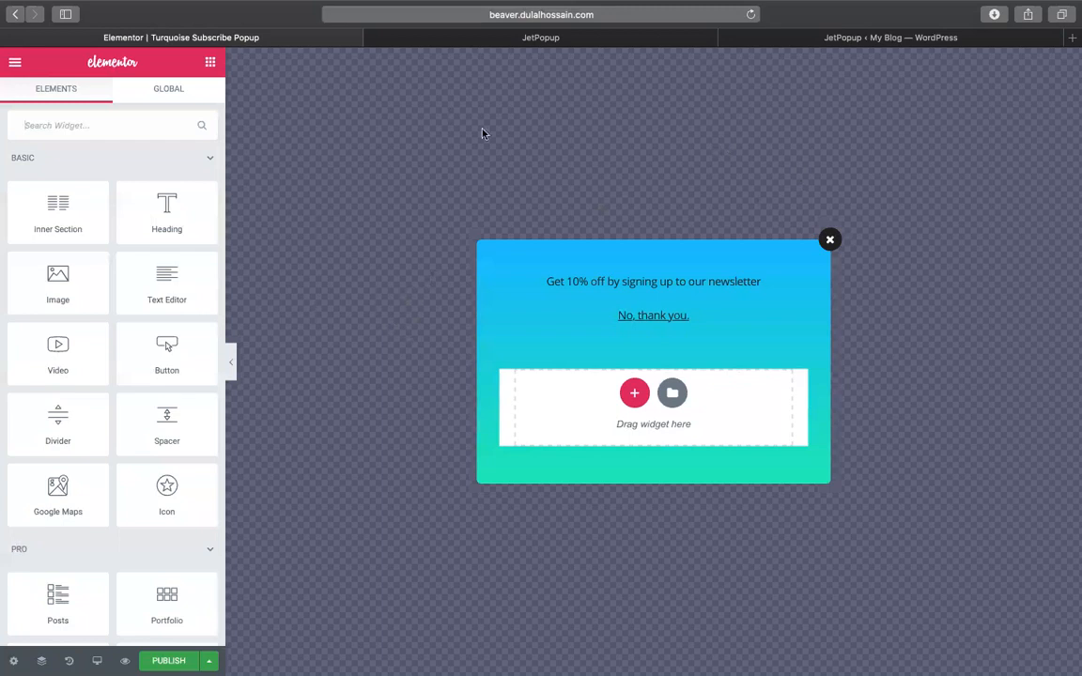
{"action": "left_click", "coordinate": [554, 38]}
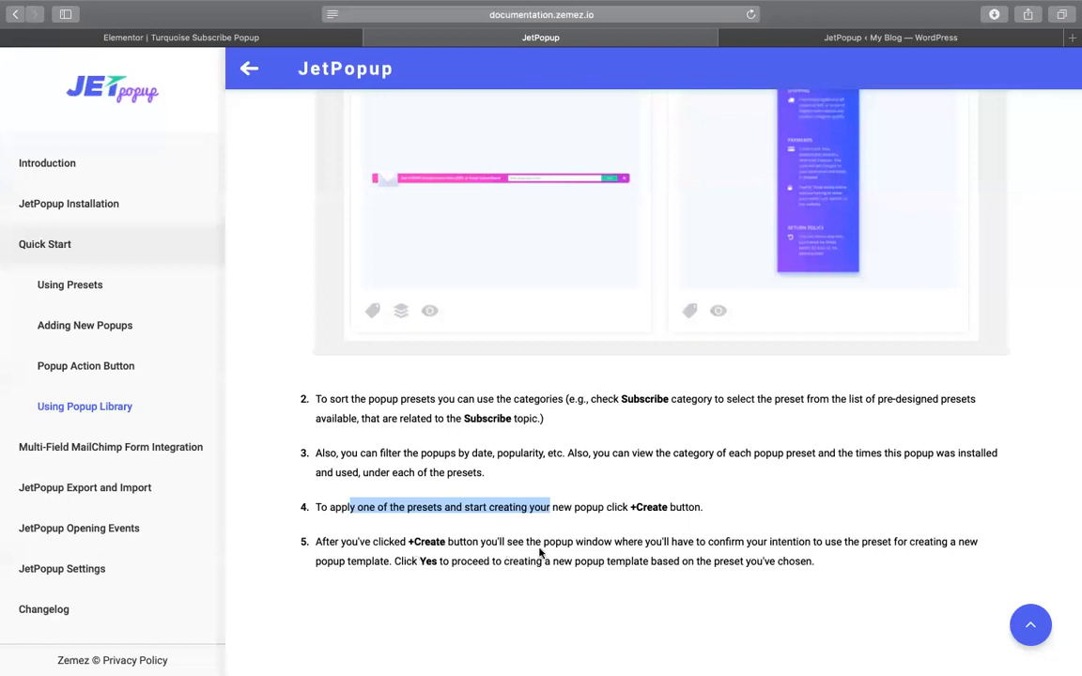
{"action": "left_click_drag", "start_coordinate": [542, 561], "coordinate": [692, 552]}
{"action": "left_click", "coordinate": [628, 541]}
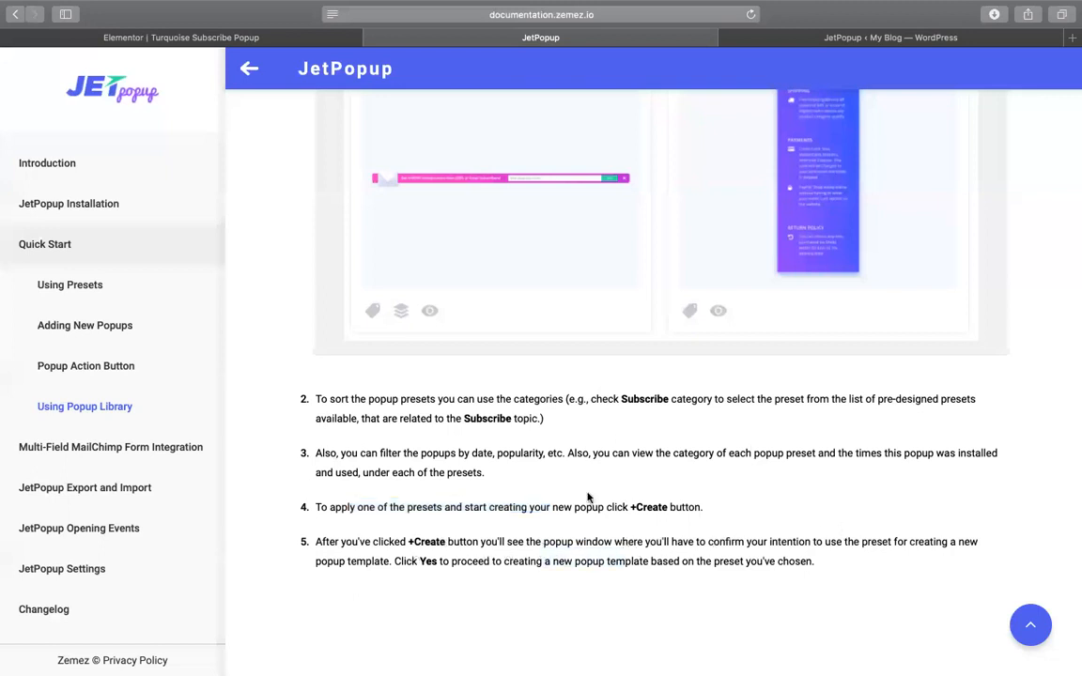
{"action": "scroll", "coordinate": [504, 448], "scroll_direction": "up", "scroll_amount": 5}
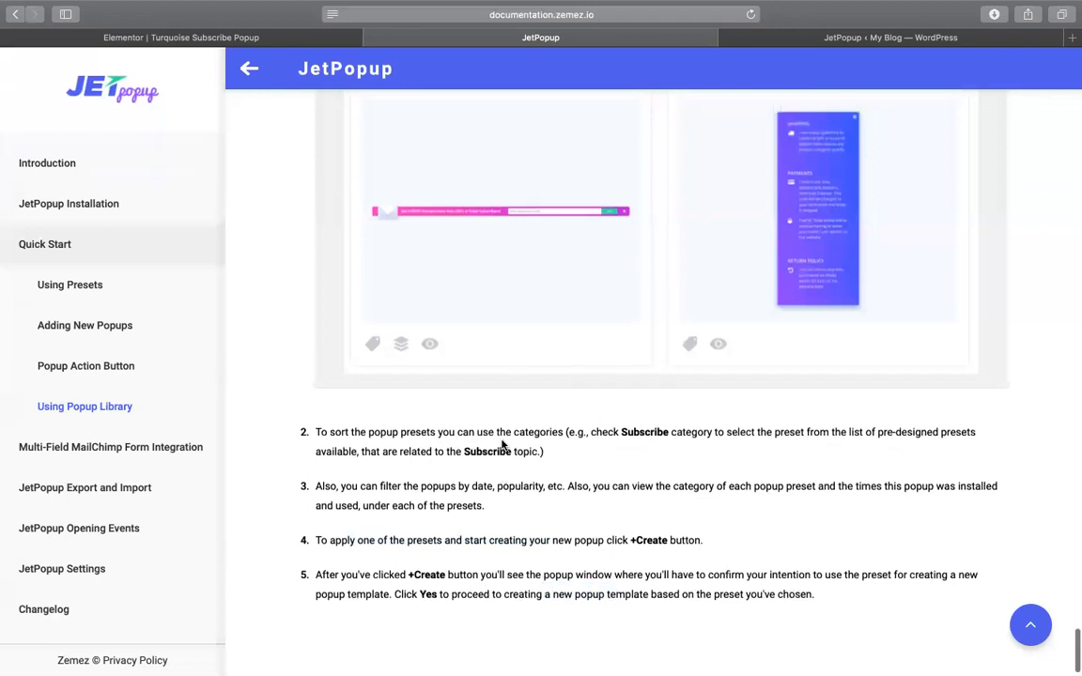
{"action": "scroll", "coordinate": [502, 445], "scroll_direction": "down", "scroll_amount": 3}
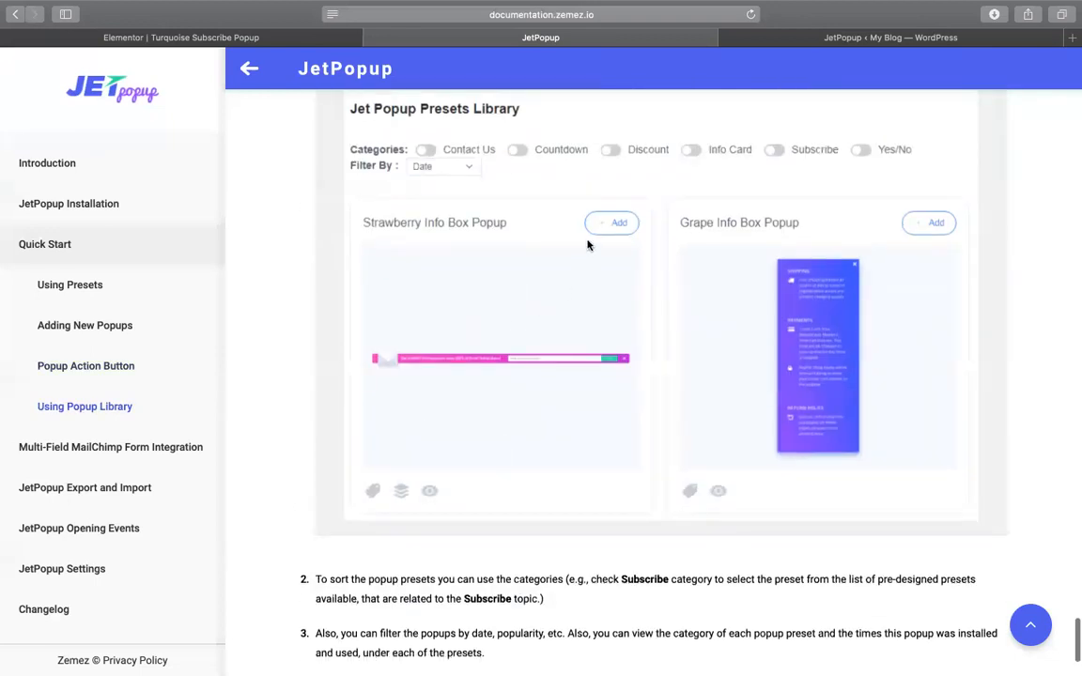
{"action": "scroll", "coordinate": [796, 230], "scroll_direction": "down", "scroll_amount": 4}
{"action": "right_click", "coordinate": [700, 239]}
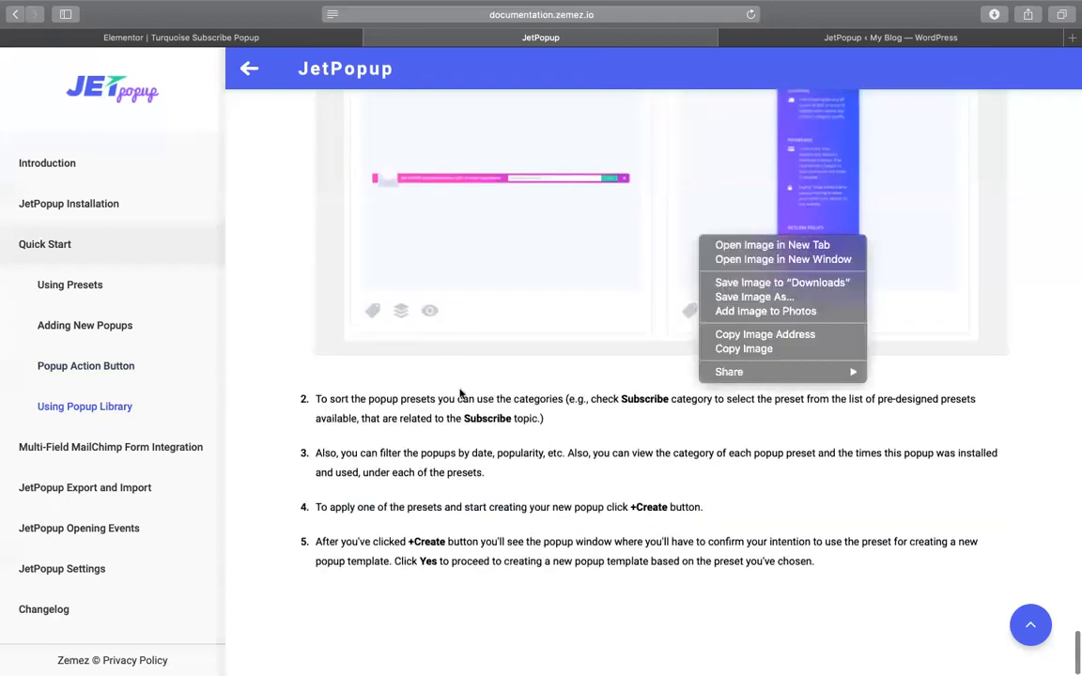
{"action": "left_click", "coordinate": [329, 377]}
{"action": "scroll", "coordinate": [502, 492], "scroll_direction": "down", "scroll_amount": 2}
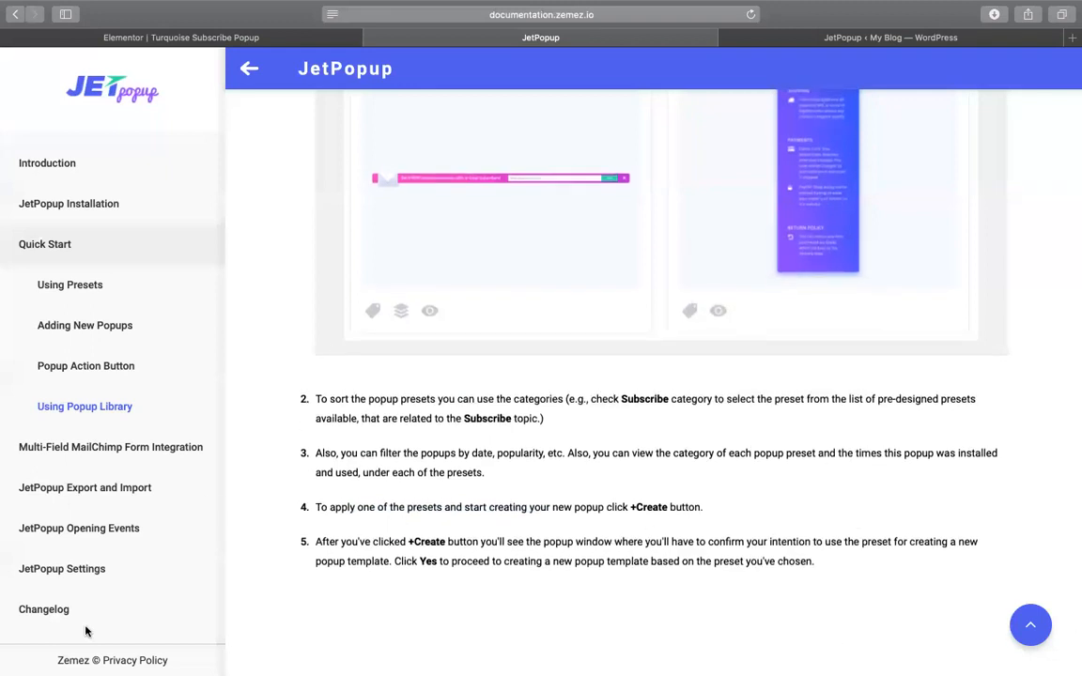
Back in the Turquoise Subscribe Popup in Elementor, add a single-column section below the "No, thank you." text.
{"action": "left_click", "coordinate": [282, 38]}
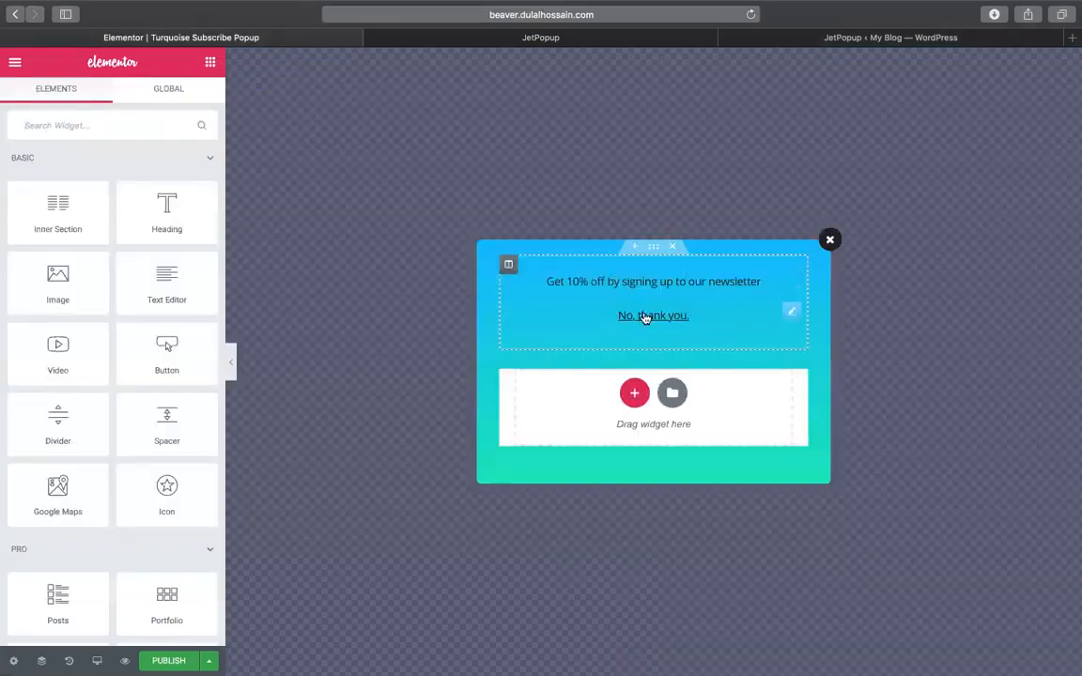
{"action": "left_click", "coordinate": [634, 393]}
{"action": "left_click", "coordinate": [554, 397]}
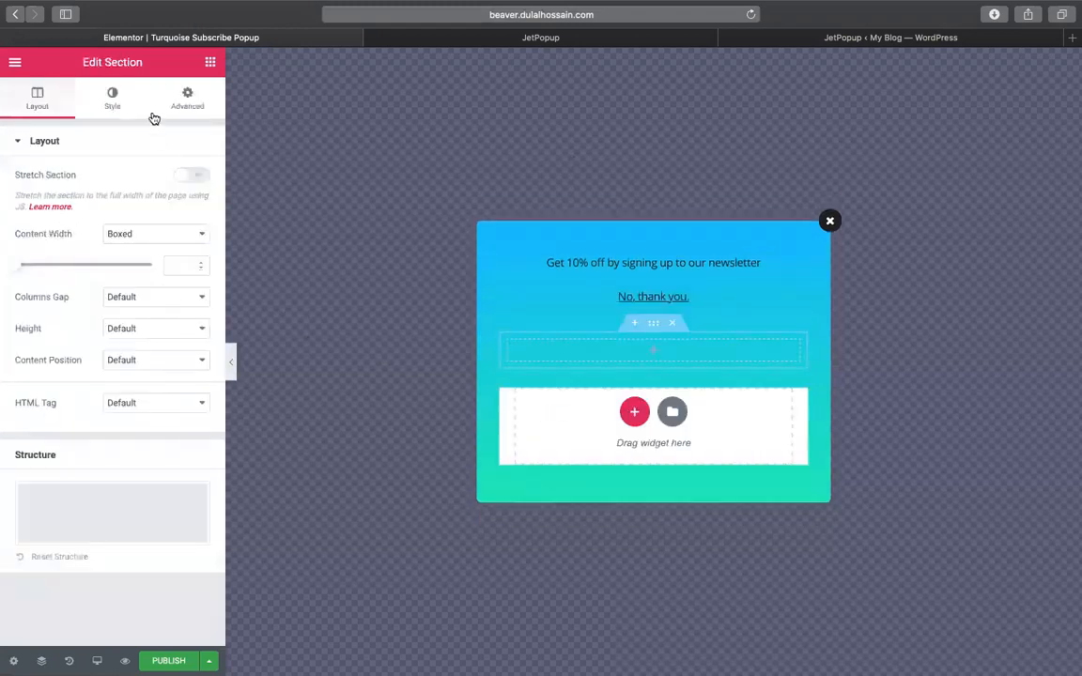
Search the widgets for "pu" and place a Popup Action Button in the popup's new empty section.
{"action": "left_click", "coordinate": [210, 62]}
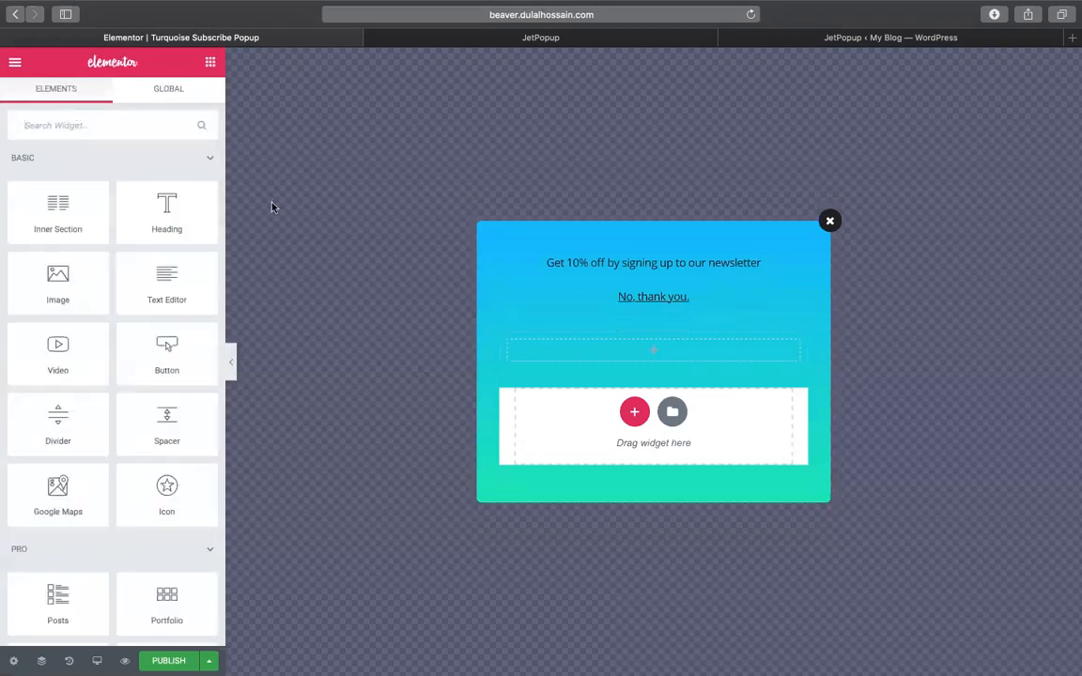
{"action": "left_click", "coordinate": [170, 94]}
{"action": "left_click", "coordinate": [57, 94]}
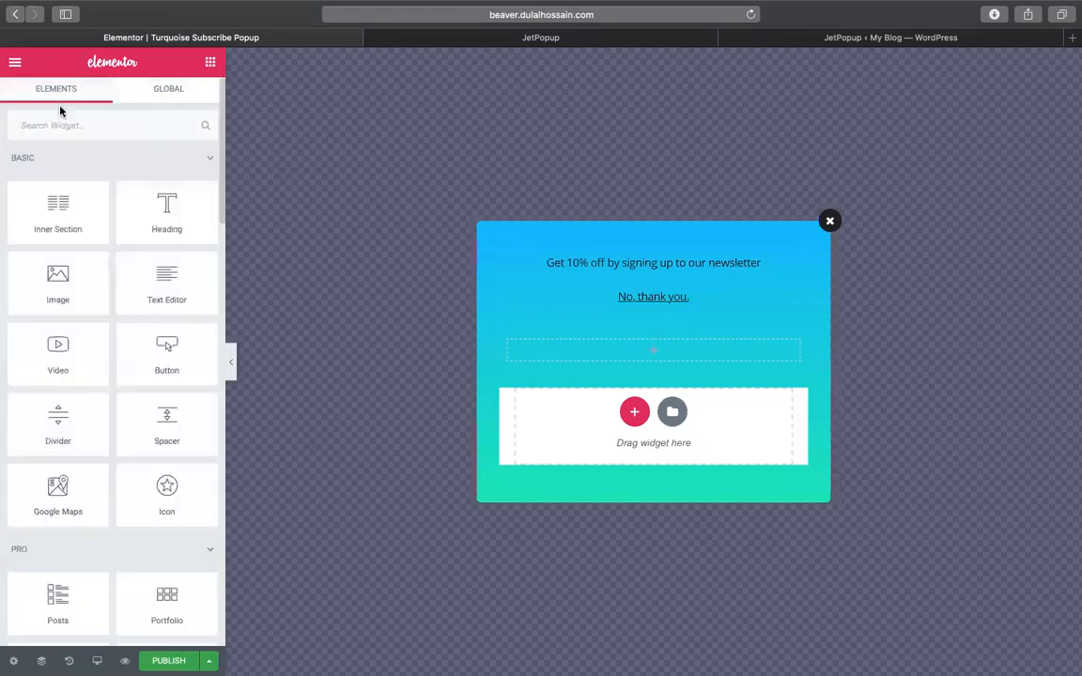
{"action": "type", "text": "pu"}
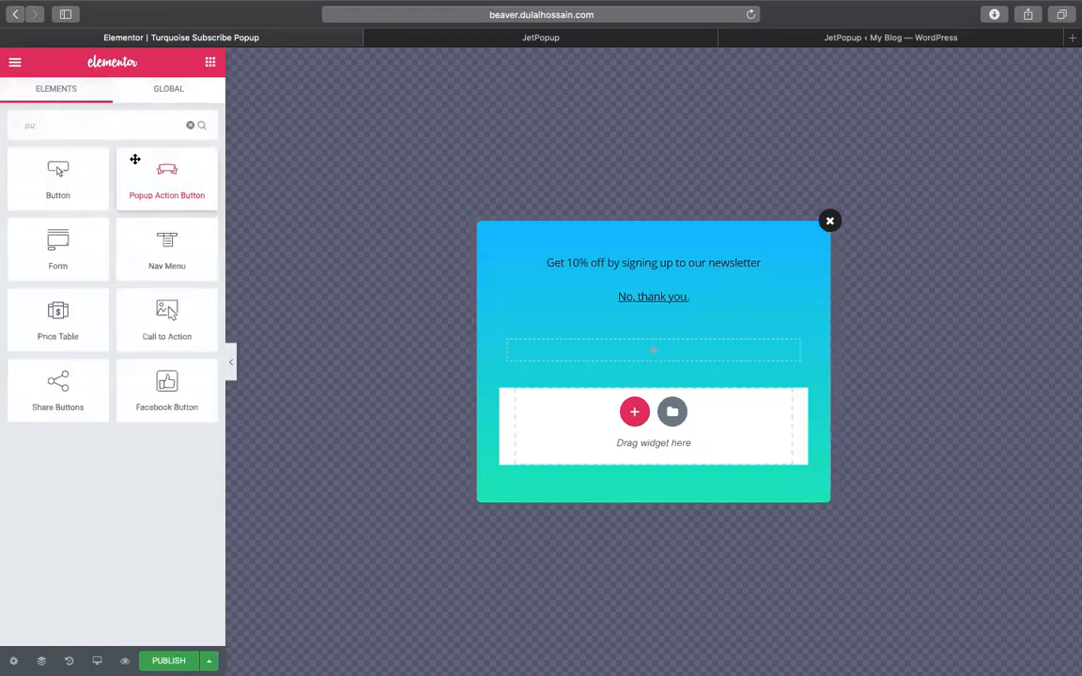
{"action": "left_click_drag", "start_coordinate": [161, 188], "coordinate": [660, 362]}
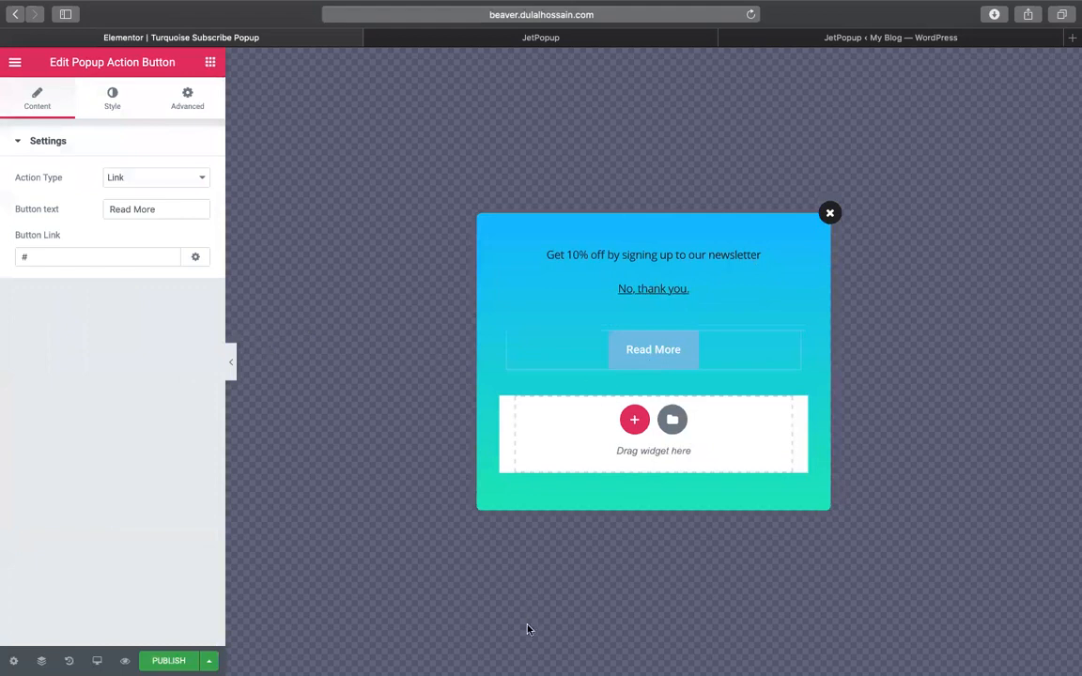
Reread the JetPopup documentation's instructions 4 and 5 on applying a preset and confirming the new popup template.
{"action": "left_click", "coordinate": [504, 34]}
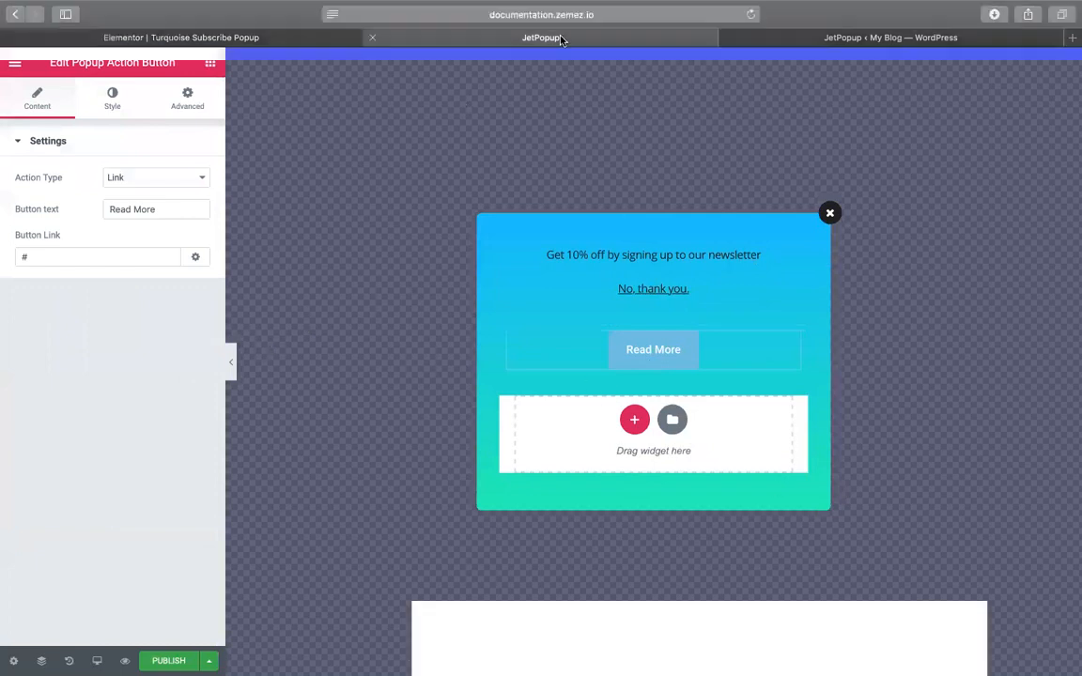
{"action": "left_click_drag", "start_coordinate": [340, 542], "coordinate": [527, 543]}
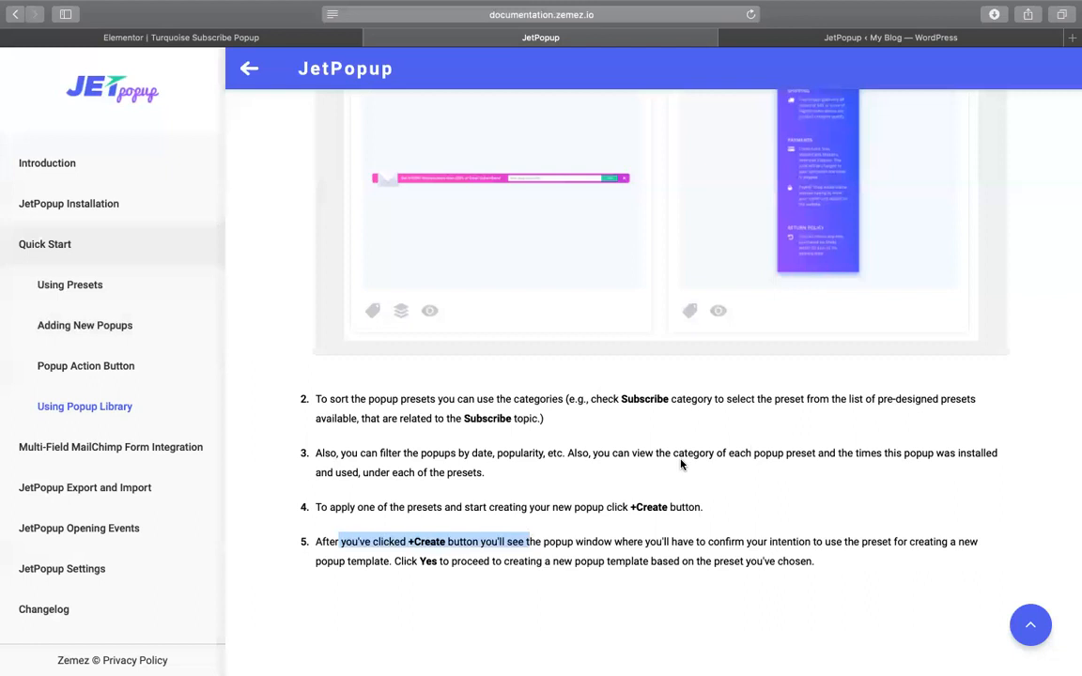
{"action": "left_click_drag", "start_coordinate": [358, 507], "coordinate": [551, 507]}
{"action": "left_click", "coordinate": [508, 505]}
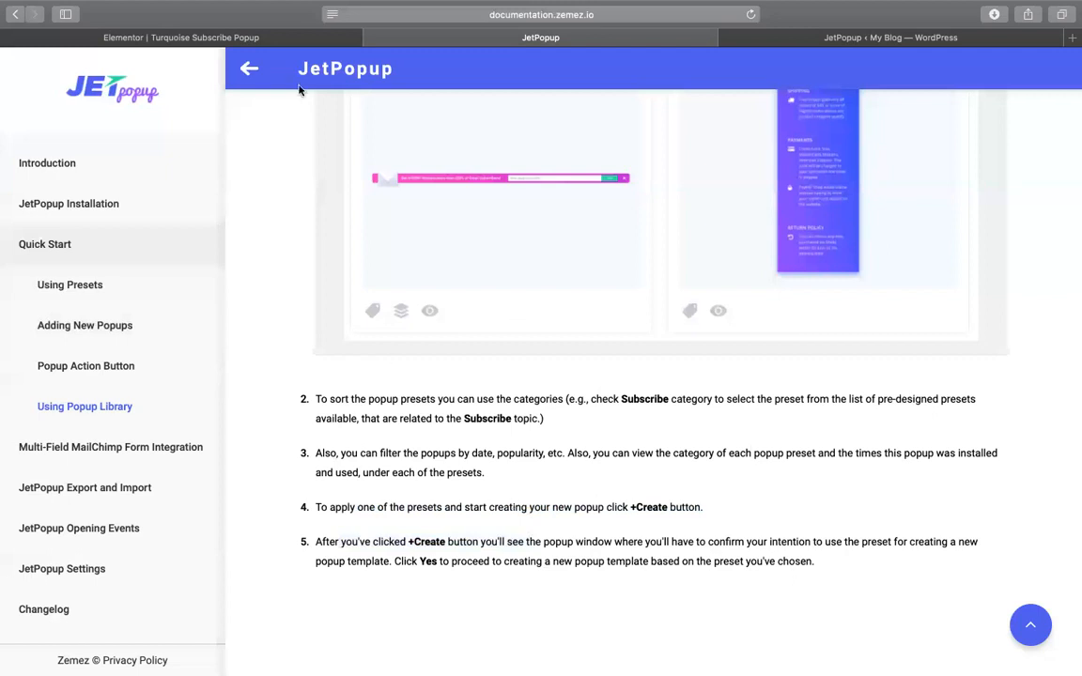
Return to the popup in Elementor and examine the action types available for the Read More popup action button.
{"action": "left_click", "coordinate": [319, 38]}
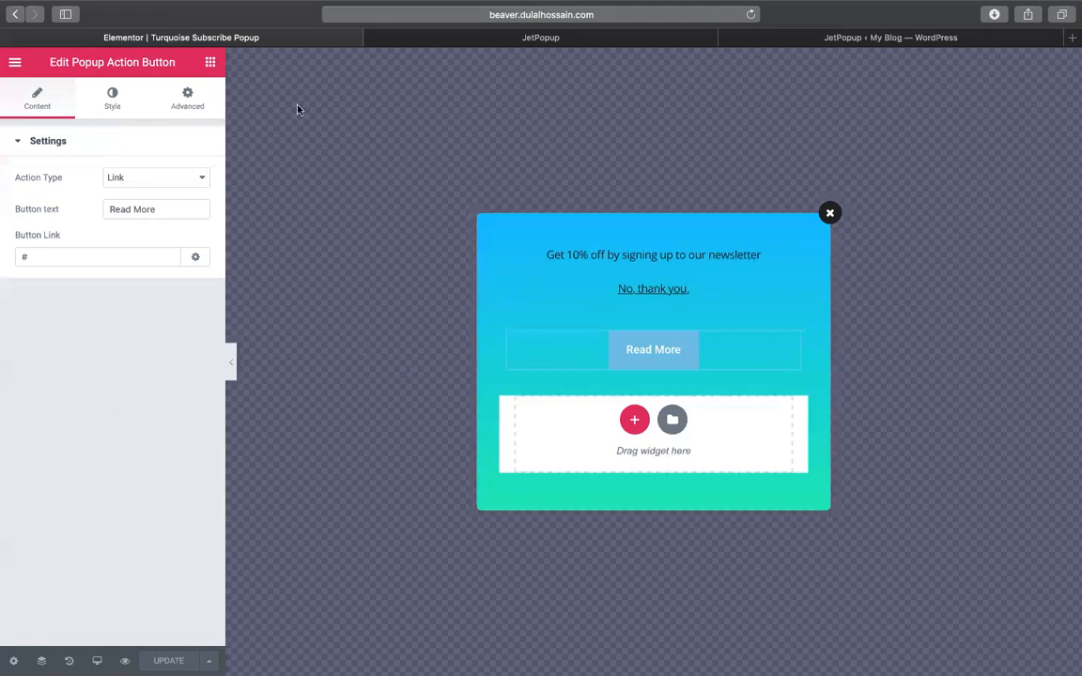
{"action": "left_click", "coordinate": [830, 215]}
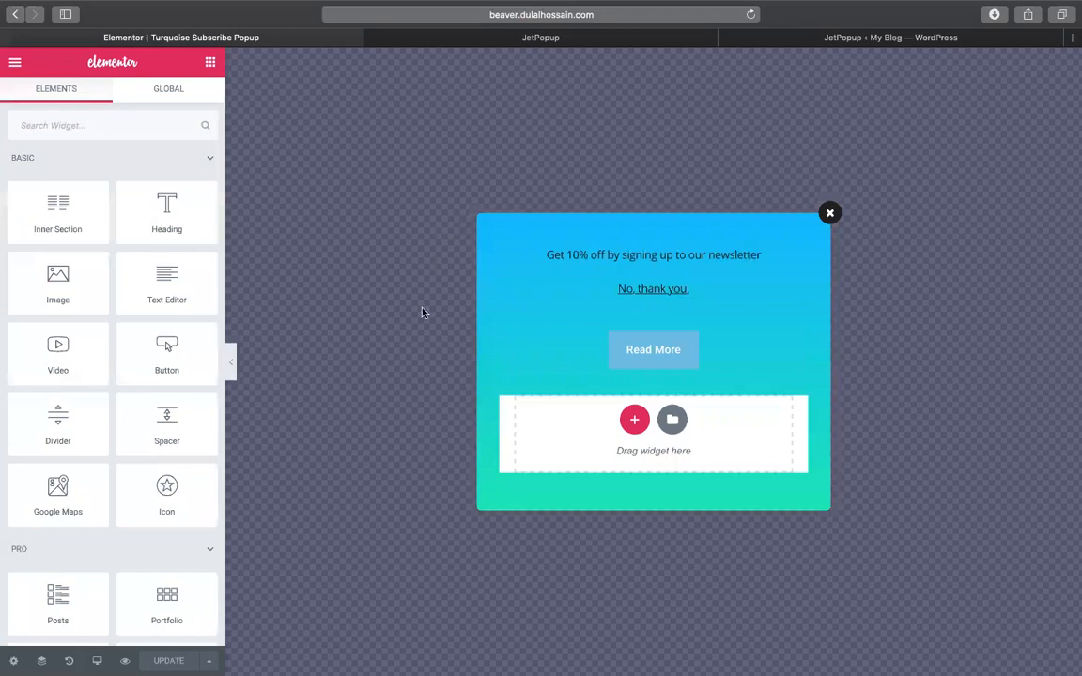
{"action": "left_click", "coordinate": [656, 350]}
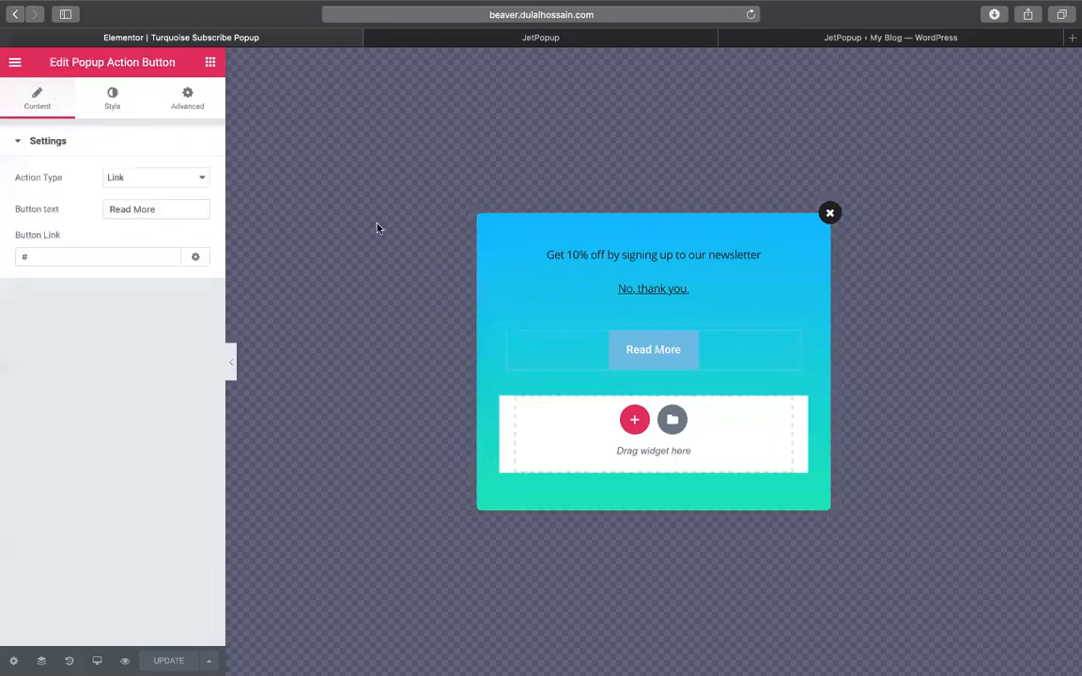
{"action": "left_click", "coordinate": [139, 179]}
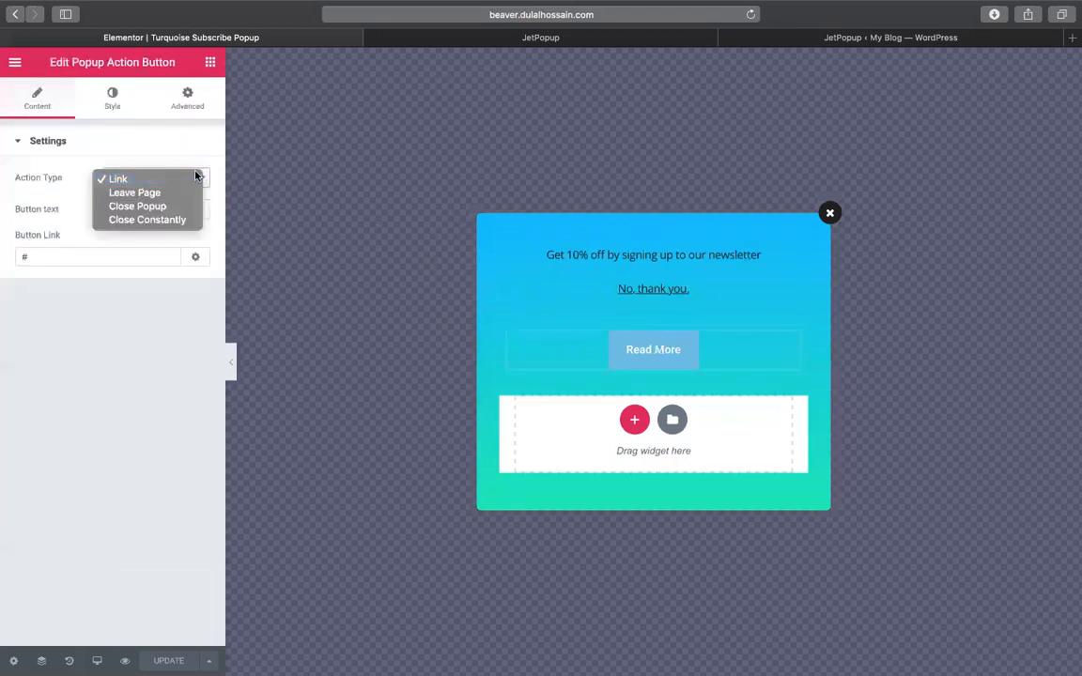
{"action": "left_click", "coordinate": [27, 374]}
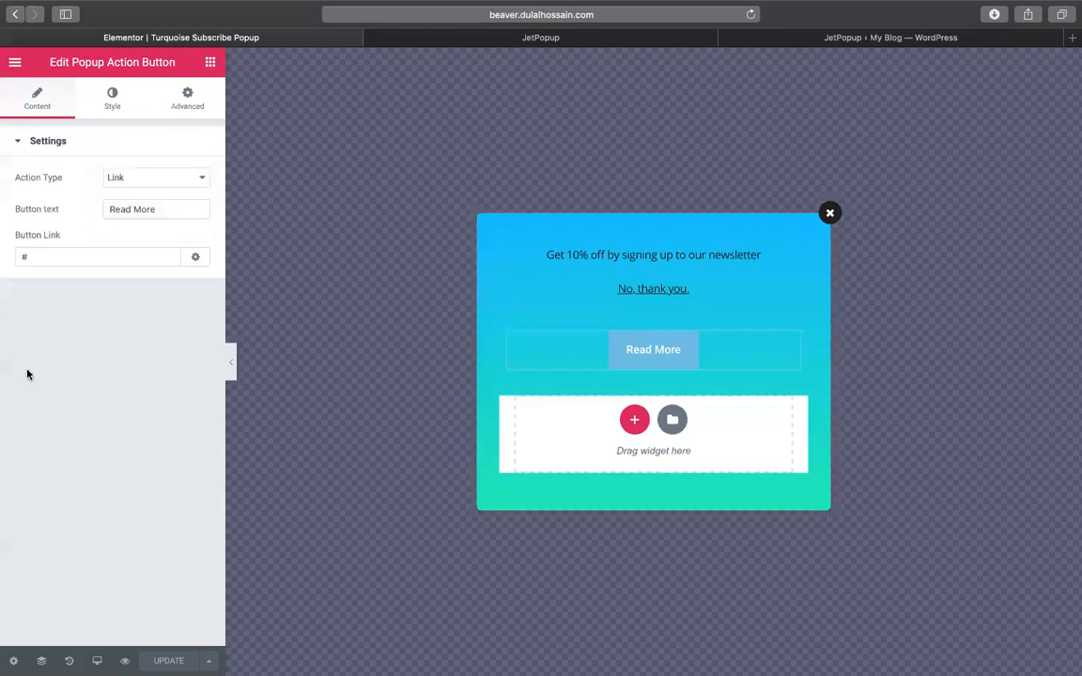
Go back to the Popup Library and filter its presets by Contact Us, Cookie Policy, Countdown, Discount, GDPR and Info Card.
{"action": "left_click", "coordinate": [15, 15]}
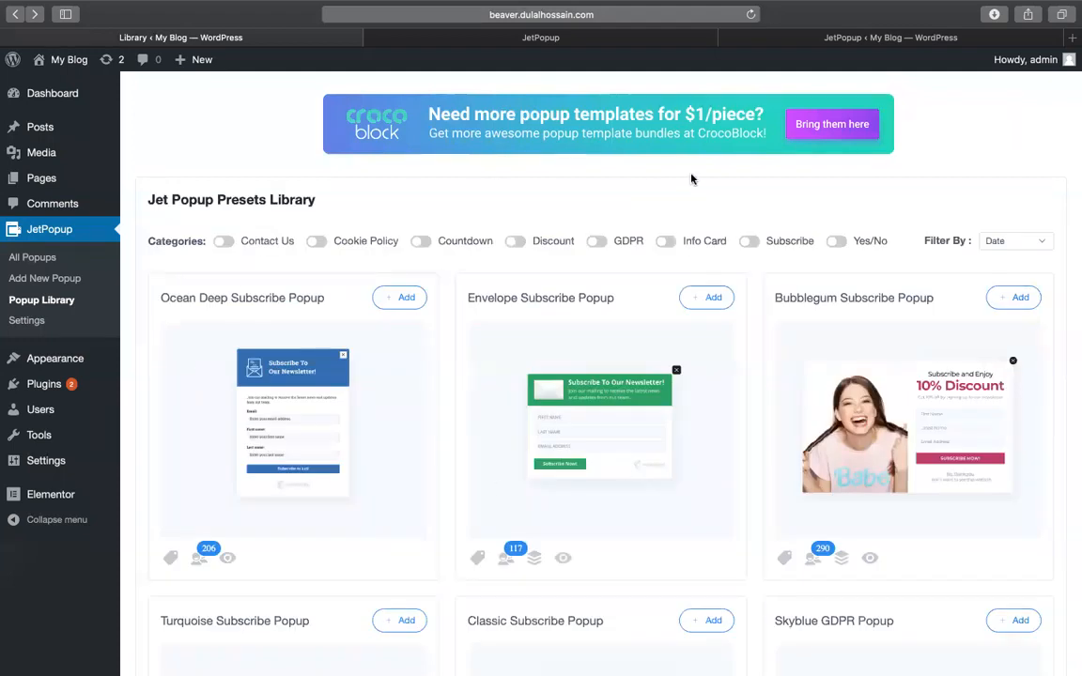
{"action": "left_click", "coordinate": [224, 241]}
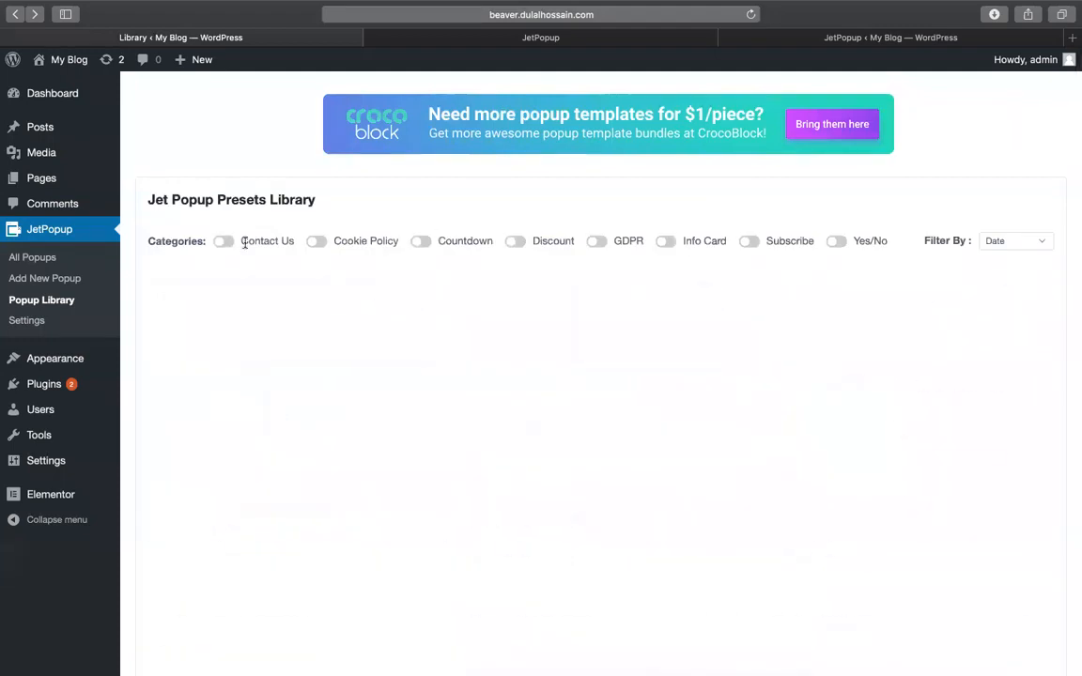
{"action": "left_click", "coordinate": [223, 242]}
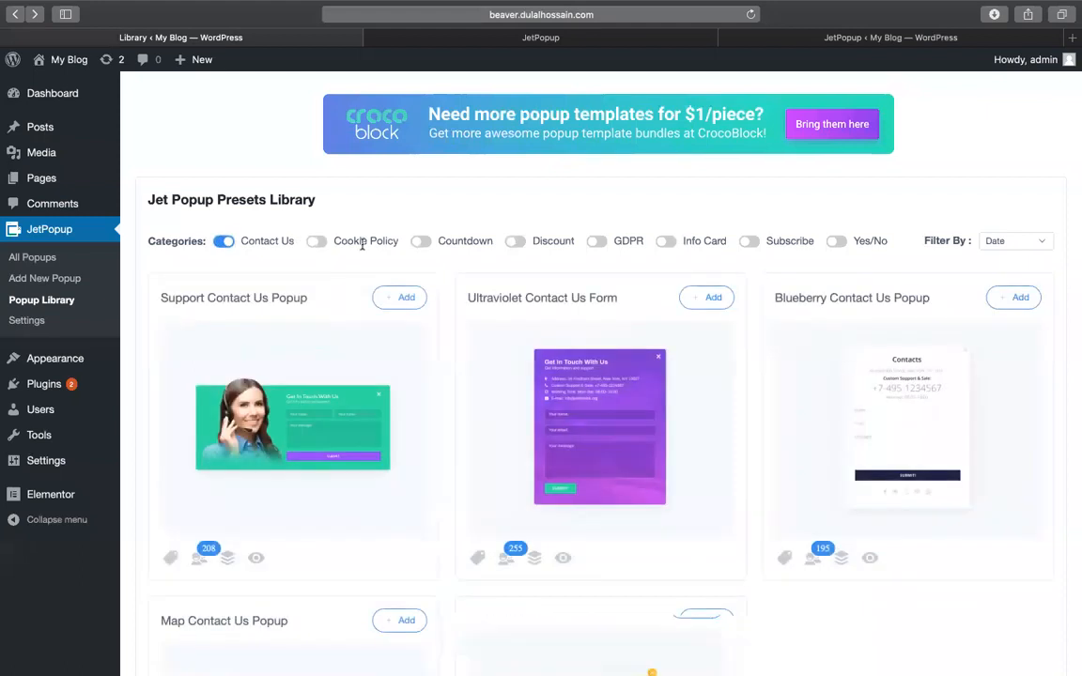
{"action": "left_click", "coordinate": [362, 242]}
{"action": "left_click", "coordinate": [421, 242]}
{"action": "left_click", "coordinate": [514, 244]}
{"action": "left_click", "coordinate": [596, 243]}
{"action": "left_click", "coordinate": [666, 244]}
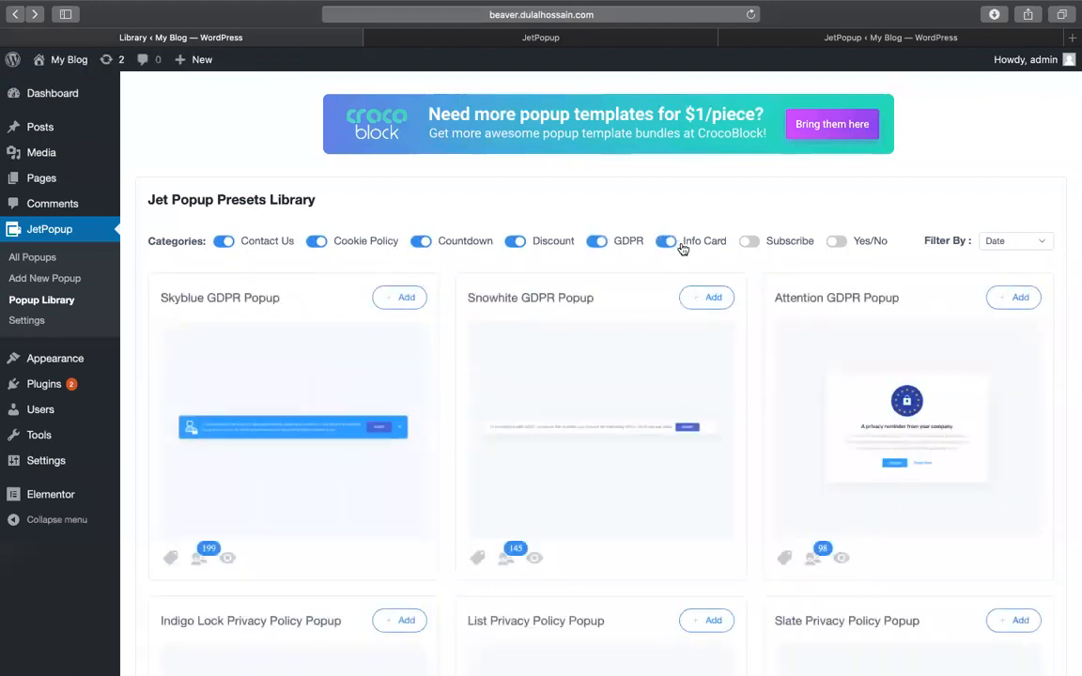
Add the Subscribe and Yes/No categories to the preset filter and sort the presets by Popular.
{"action": "left_click", "coordinate": [748, 241]}
{"action": "left_click", "coordinate": [835, 242]}
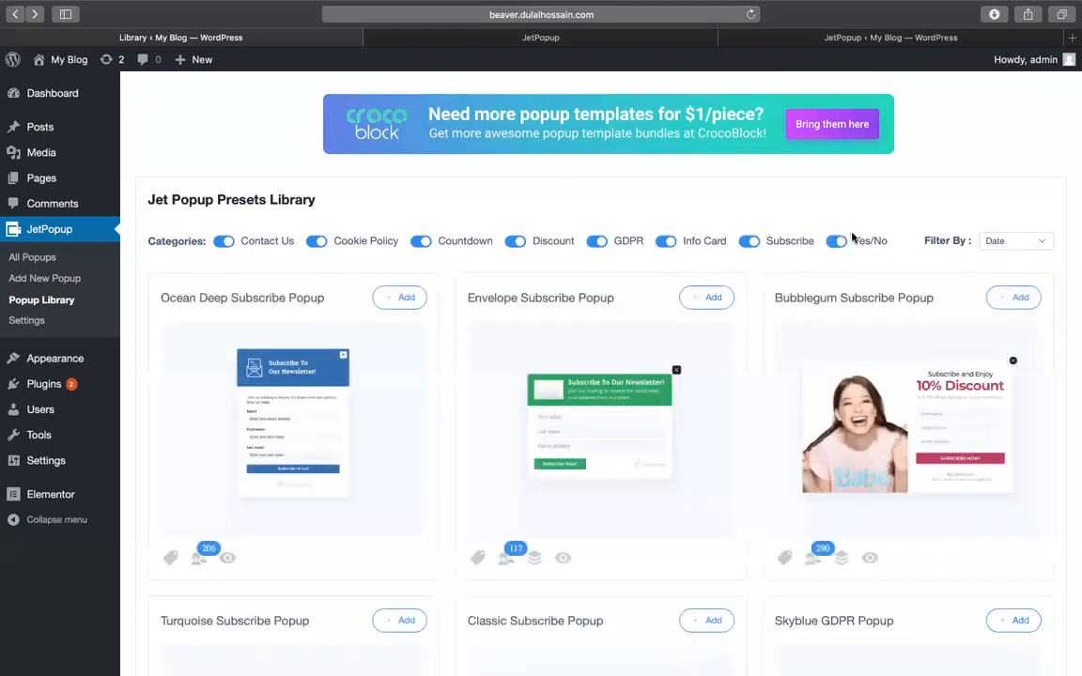
{"action": "left_click", "coordinate": [1014, 241]}
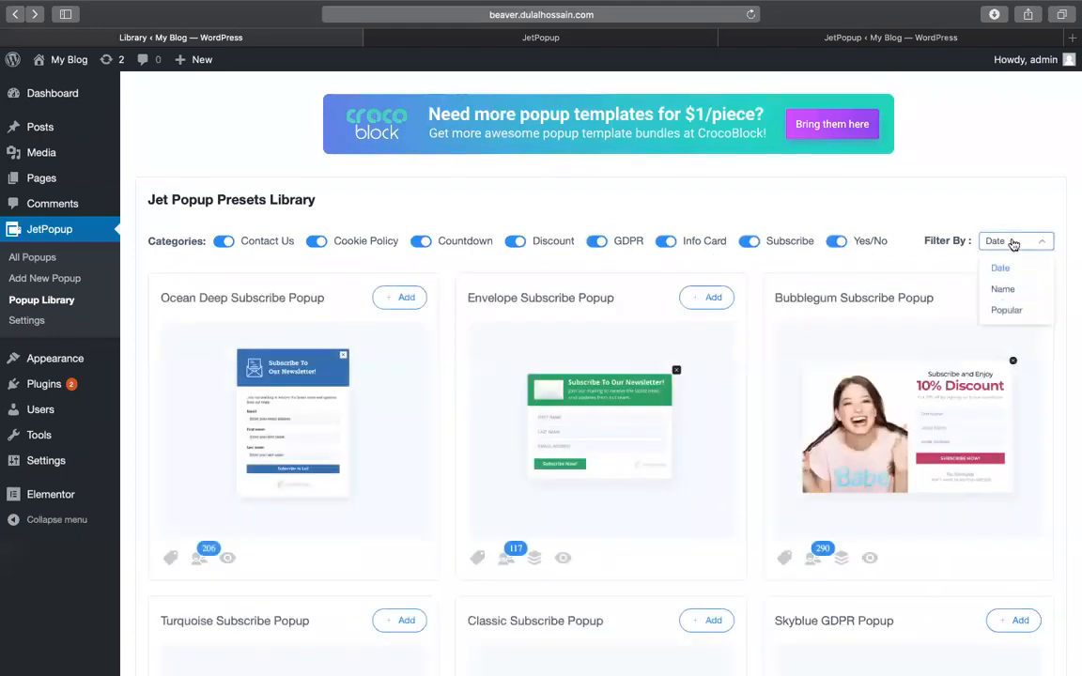
{"action": "left_click", "coordinate": [1004, 309]}
{"action": "scroll", "coordinate": [923, 206], "scroll_direction": "down", "scroll_amount": 3}
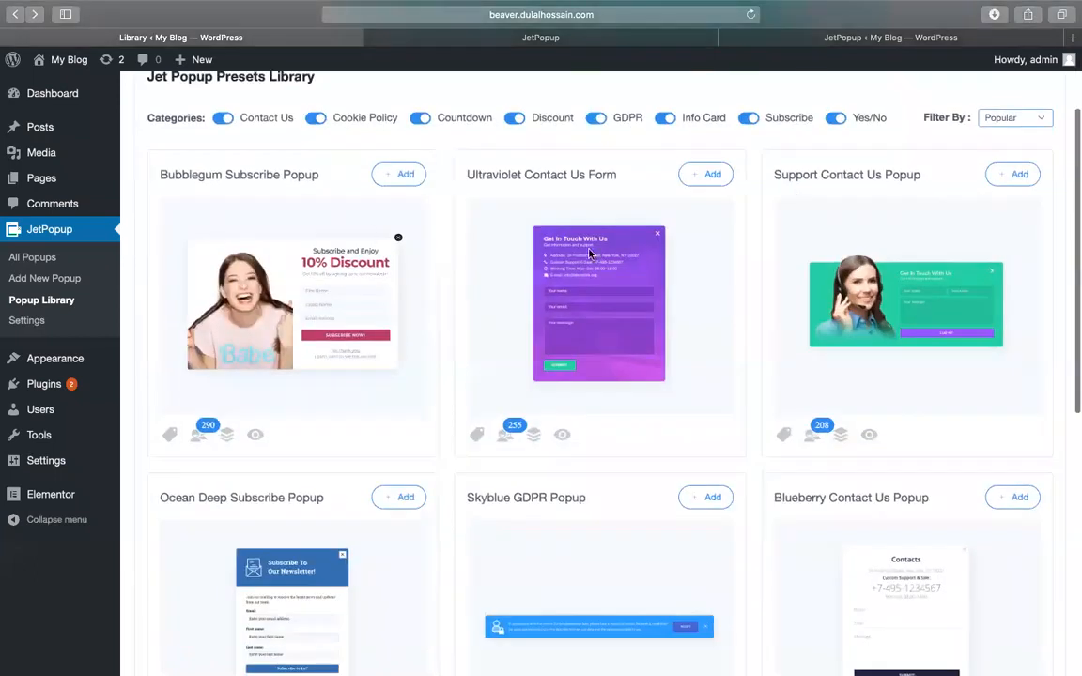
{"action": "scroll", "coordinate": [744, 240], "scroll_direction": "down", "scroll_amount": 10}
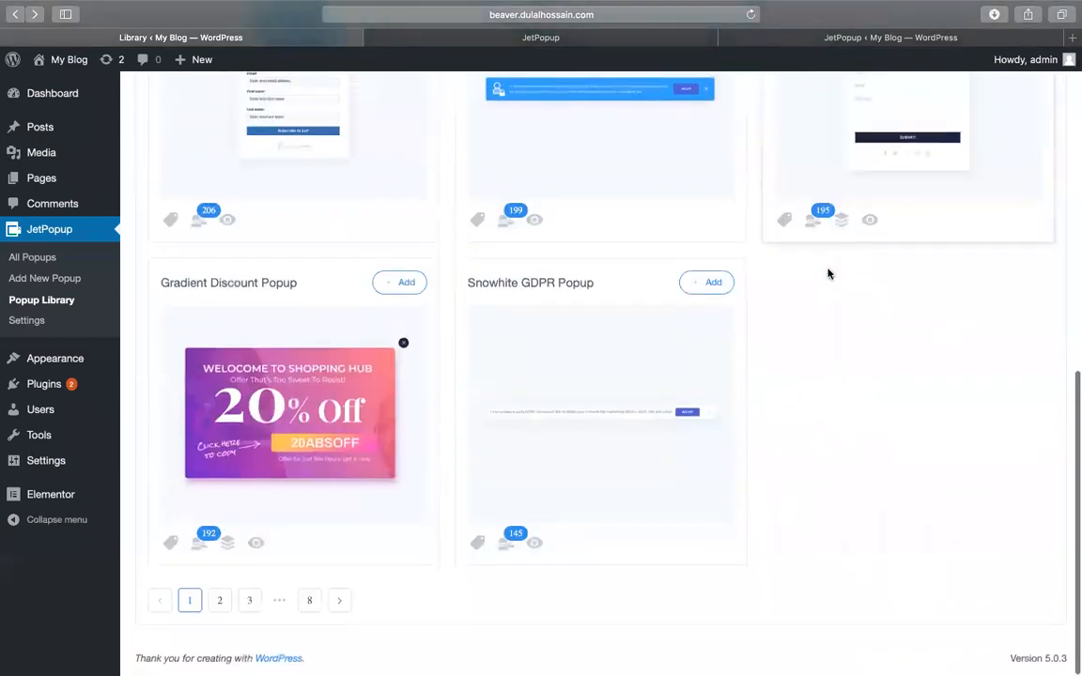
Browse page 2 of the presets and examine the Confetti Subscribe Popup's category, user count and required plugins.
{"action": "left_click", "coordinate": [220, 602]}
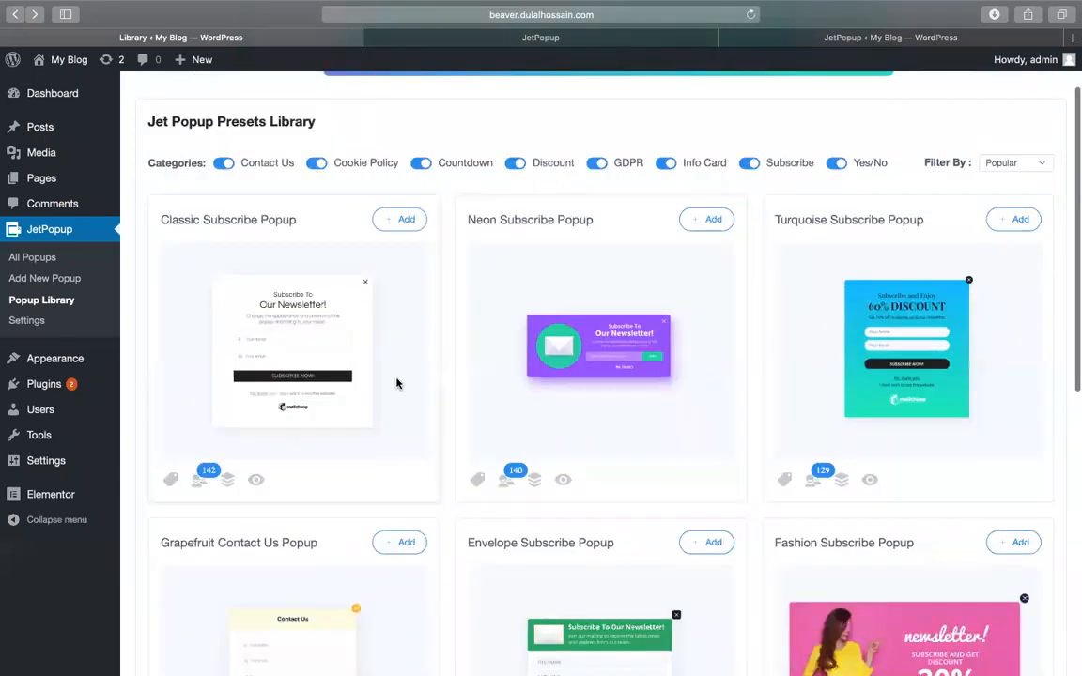
{"action": "scroll", "coordinate": [396, 383], "scroll_direction": "up", "scroll_amount": 2}
{"action": "scroll", "coordinate": [398, 384], "scroll_direction": "right", "scroll_amount": 2}
{"action": "scroll", "coordinate": [398, 385], "scroll_direction": "down", "scroll_amount": 5}
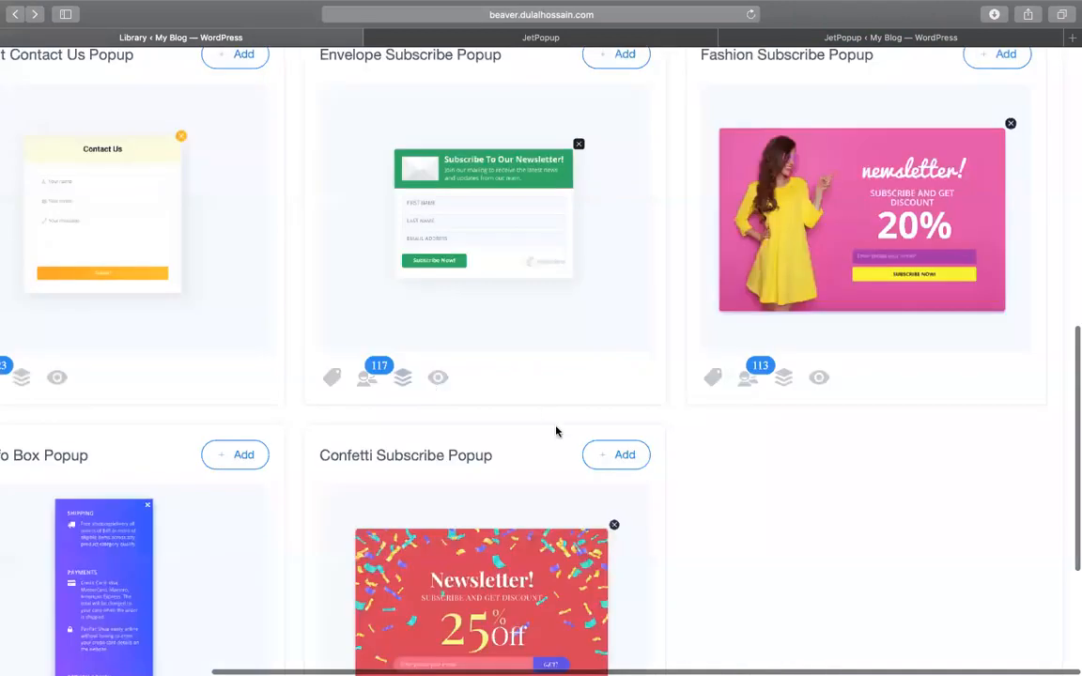
{"action": "scroll", "coordinate": [464, 464], "scroll_direction": "down", "scroll_amount": 5}
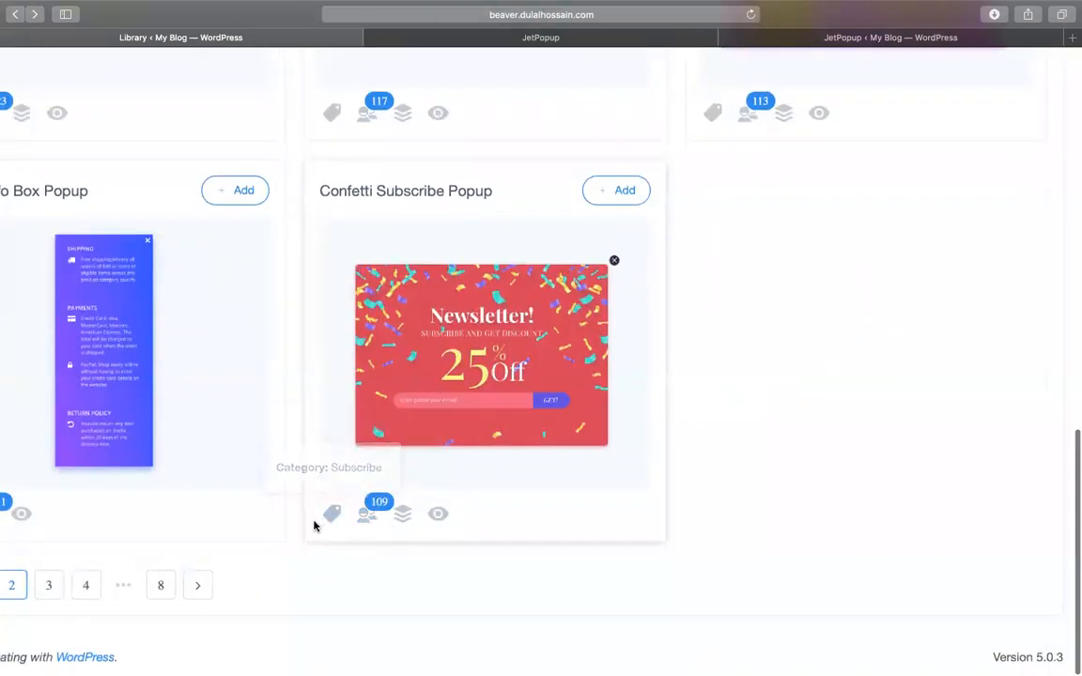
{"action": "mouse_move", "coordinate": [367, 519]}
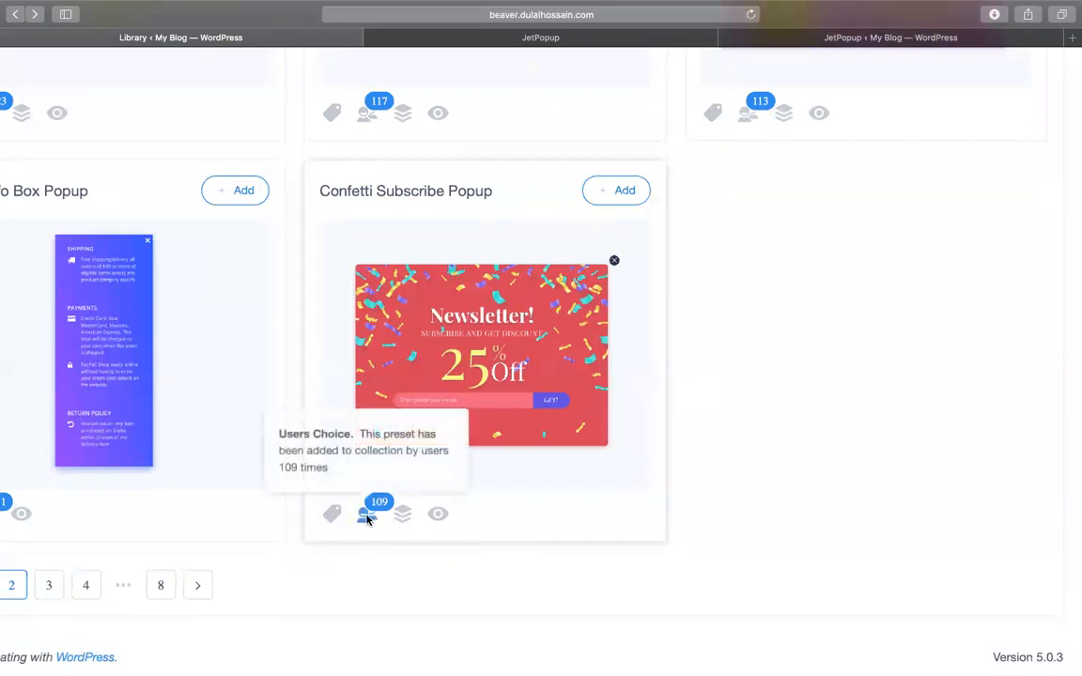
{"action": "mouse_move", "coordinate": [401, 517]}
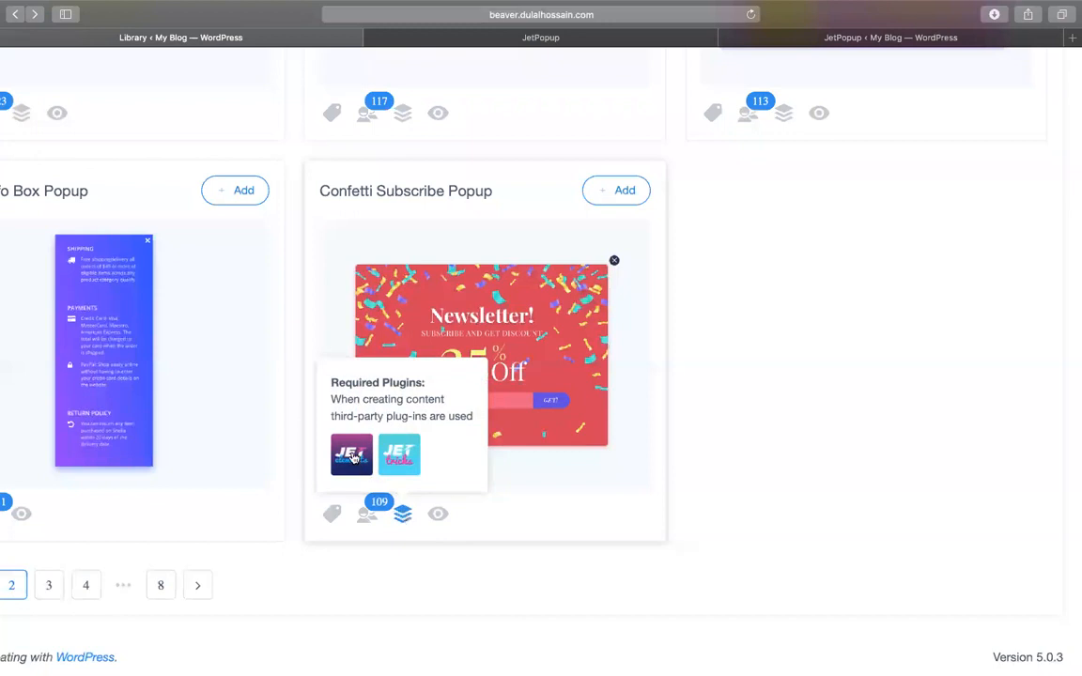
Open the Confetti Subscribe Popup's required plugins, JetElements and JetTricks, in new tabs and view both home pages.
{"action": "right_click", "coordinate": [352, 457]}
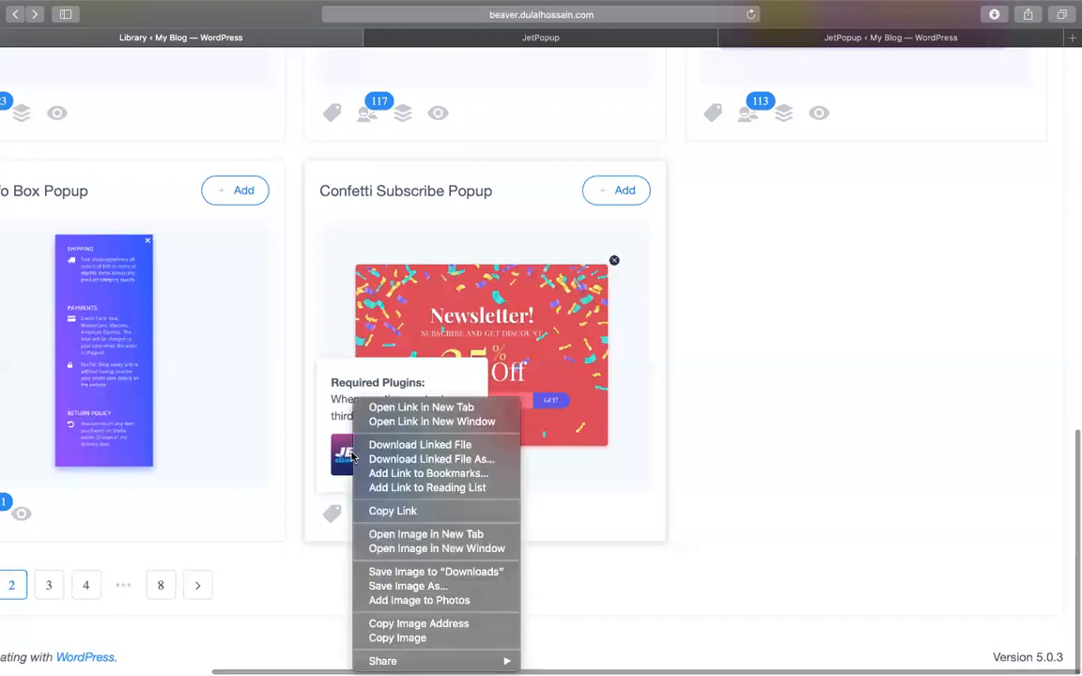
{"action": "left_click", "coordinate": [385, 410]}
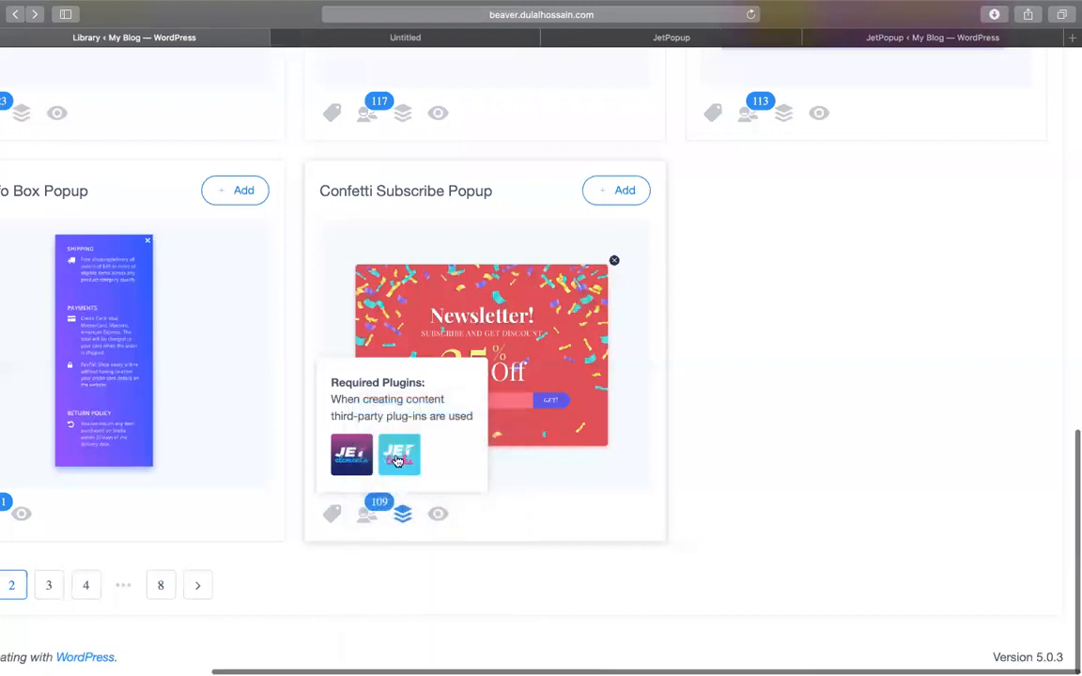
{"action": "right_click", "coordinate": [403, 460]}
{"action": "left_click", "coordinate": [413, 408]}
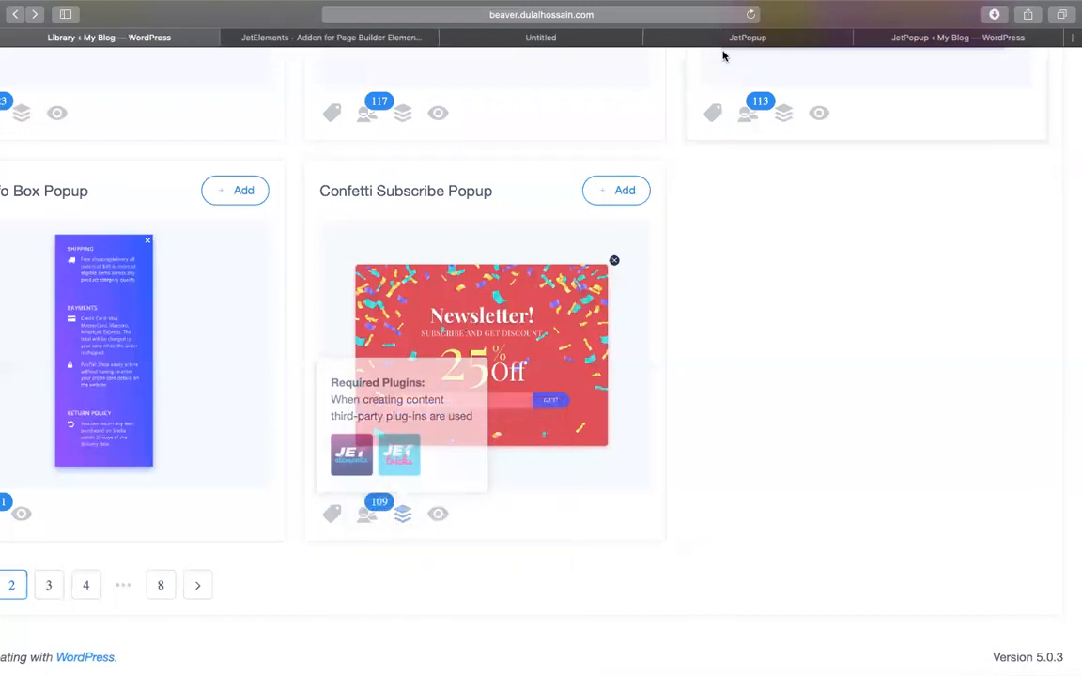
{"action": "left_click", "coordinate": [322, 37]}
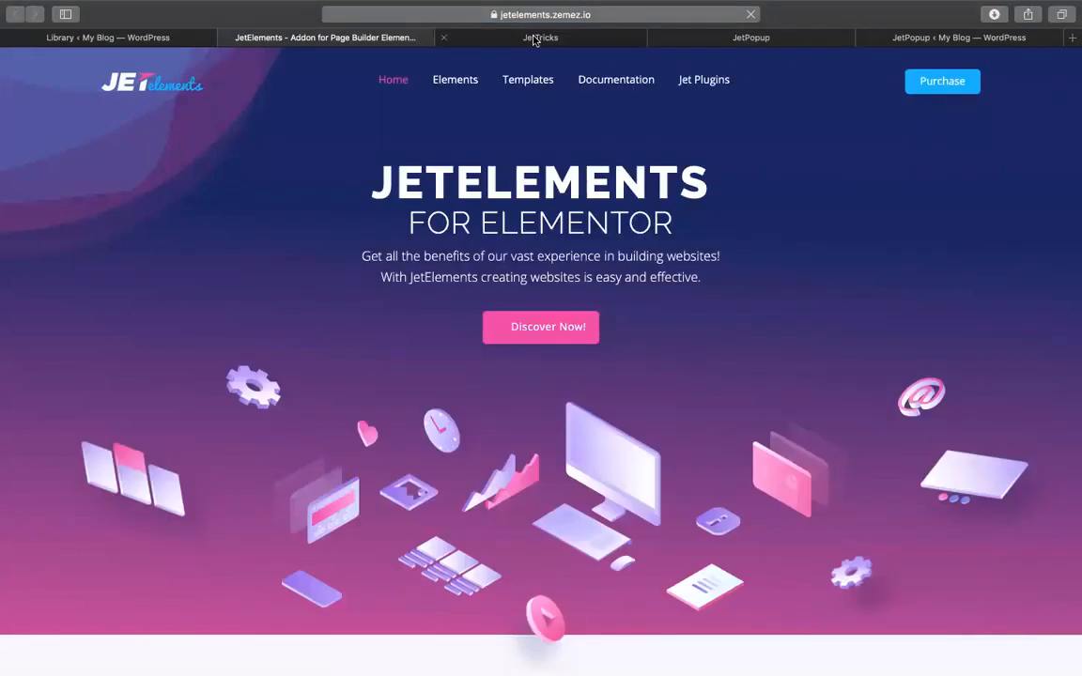
{"action": "left_click", "coordinate": [535, 39]}
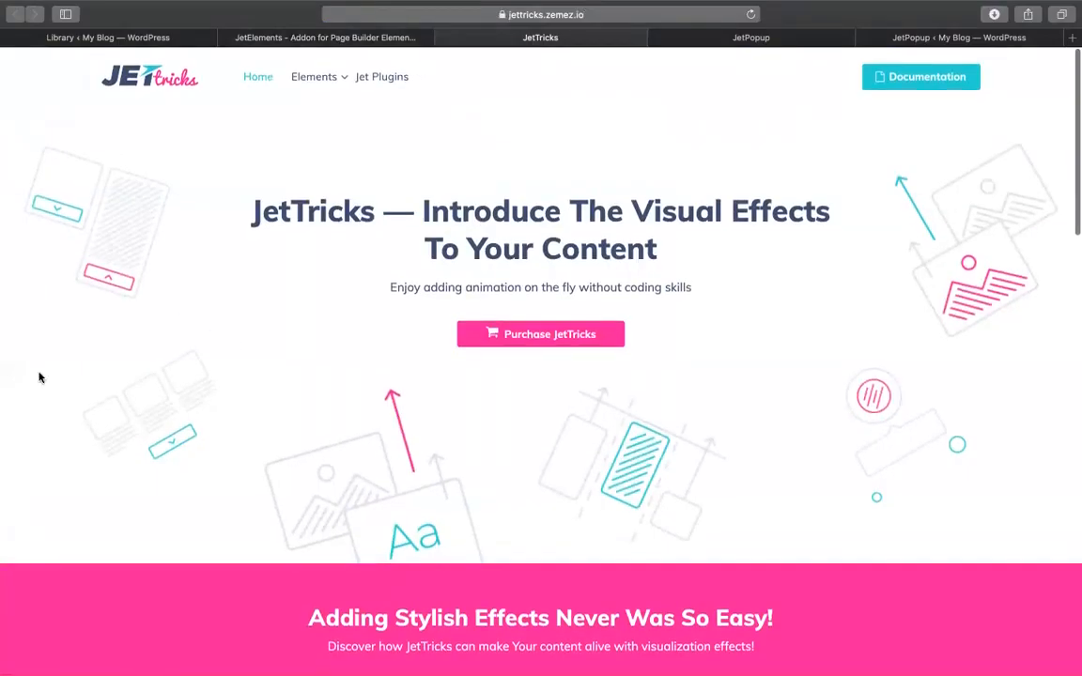
Review the visual effects offered by JetTricks and look through its Parallax Effect for Content demo.
{"action": "scroll", "coordinate": [241, 345], "scroll_direction": "down", "scroll_amount": 10}
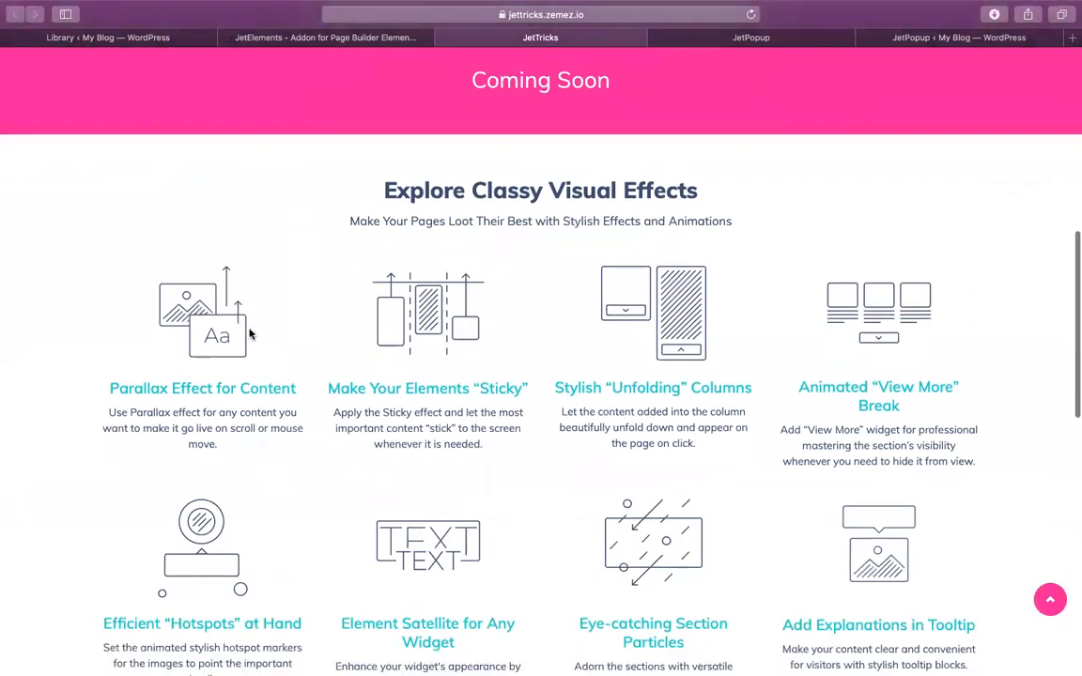
{"action": "scroll", "coordinate": [250, 334], "scroll_direction": "down", "scroll_amount": 3}
{"action": "left_click", "coordinate": [168, 282]}
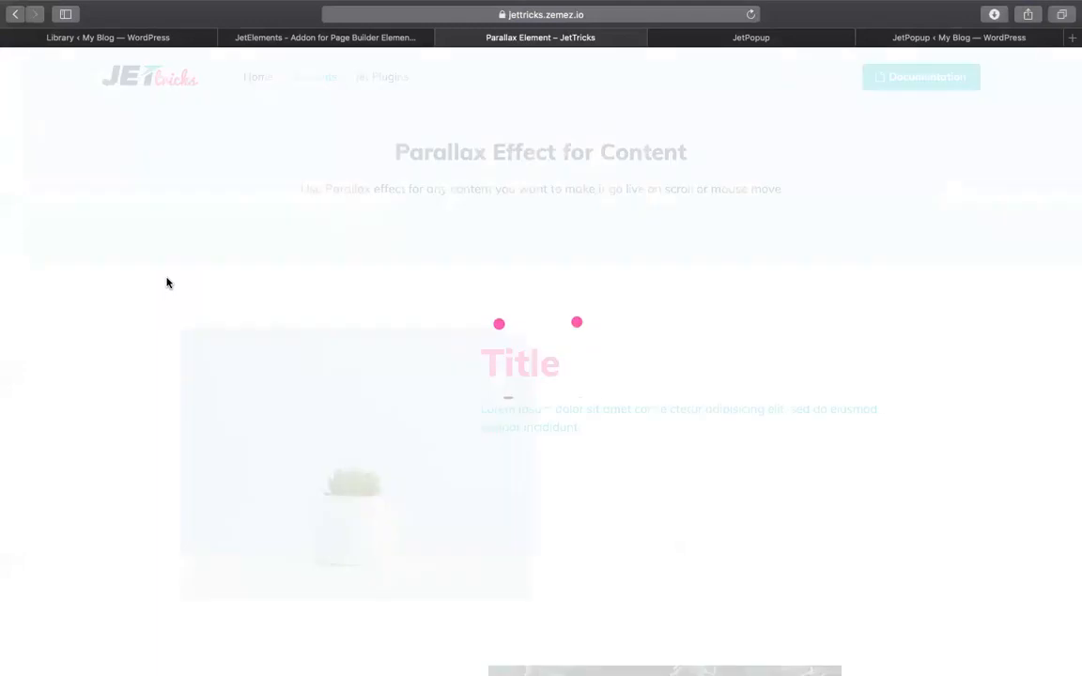
{"action": "scroll", "coordinate": [173, 300], "scroll_direction": "down", "scroll_amount": 2}
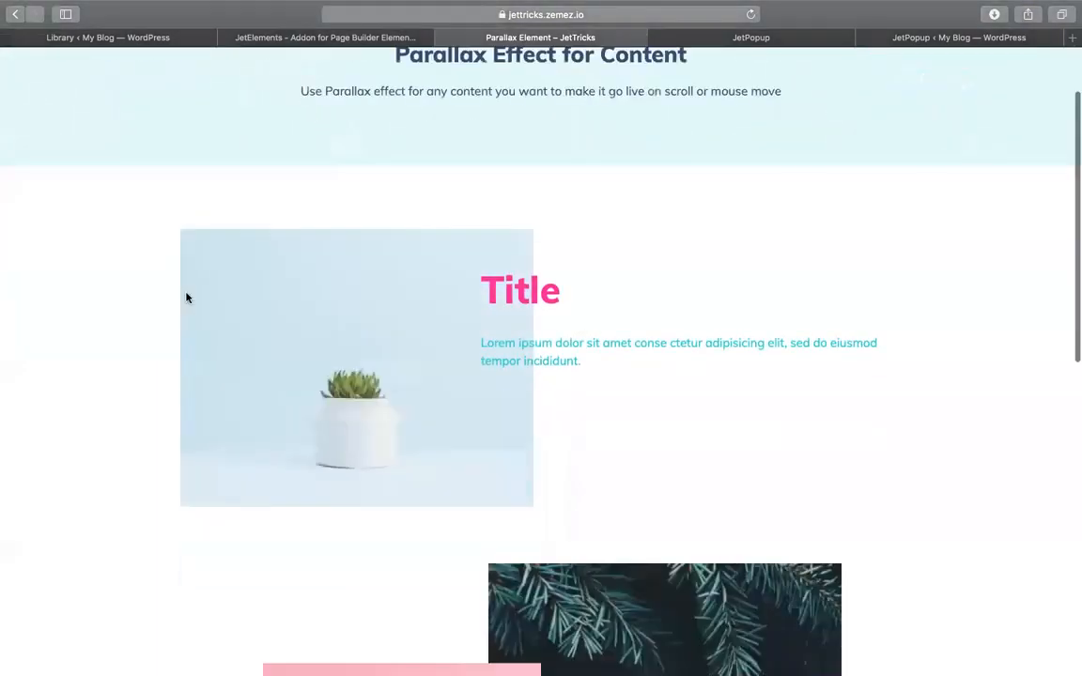
{"action": "scroll", "coordinate": [546, 244], "scroll_direction": "down", "scroll_amount": 10}
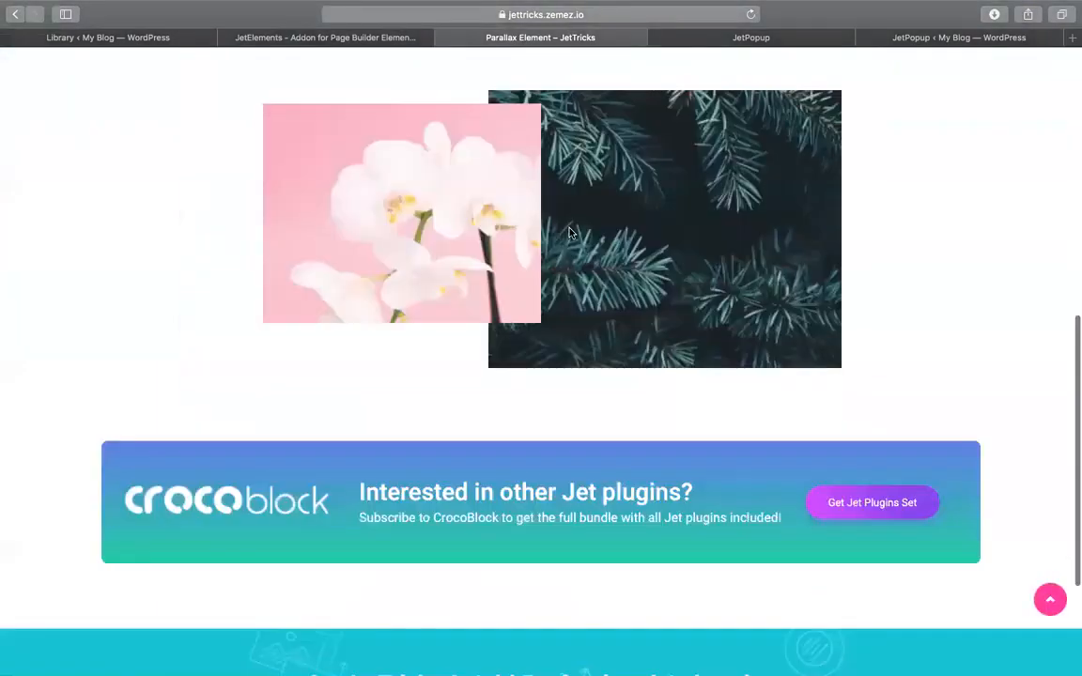
{"action": "scroll", "coordinate": [569, 232], "scroll_direction": "down", "scroll_amount": 3}
{"action": "scroll", "coordinate": [569, 232], "scroll_direction": "up", "scroll_amount": 4}
{"action": "key", "text": "super+r"}
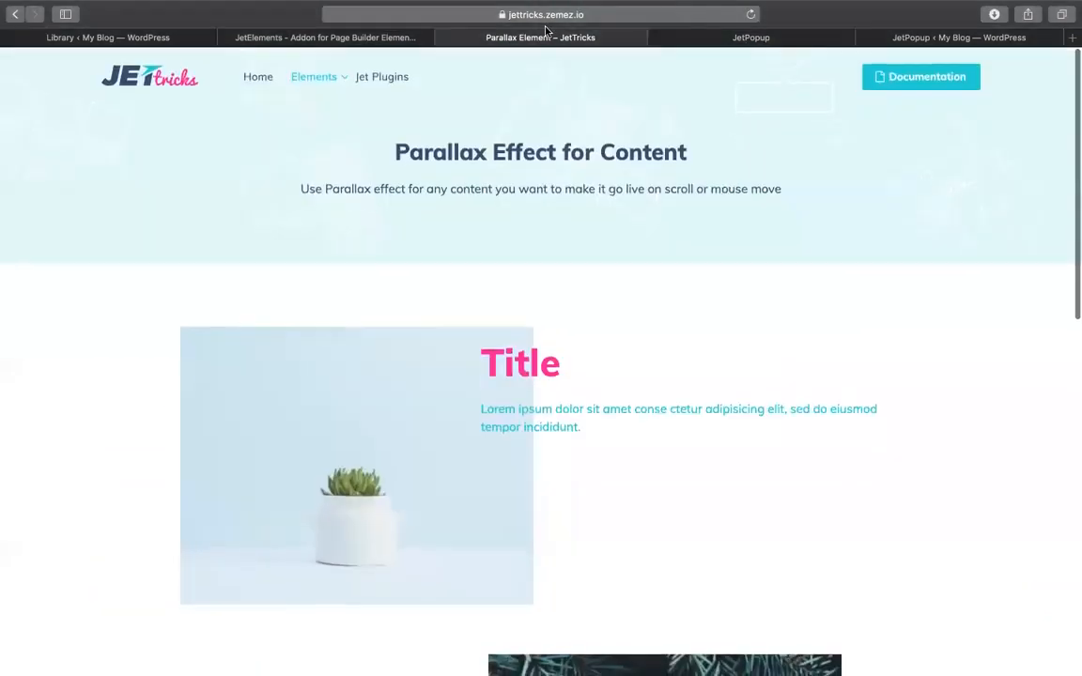
Compare the JetElements and JetTricks tabs, return JetTricks to its home page and reload the JetElements home page.
{"action": "left_click", "coordinate": [389, 41]}
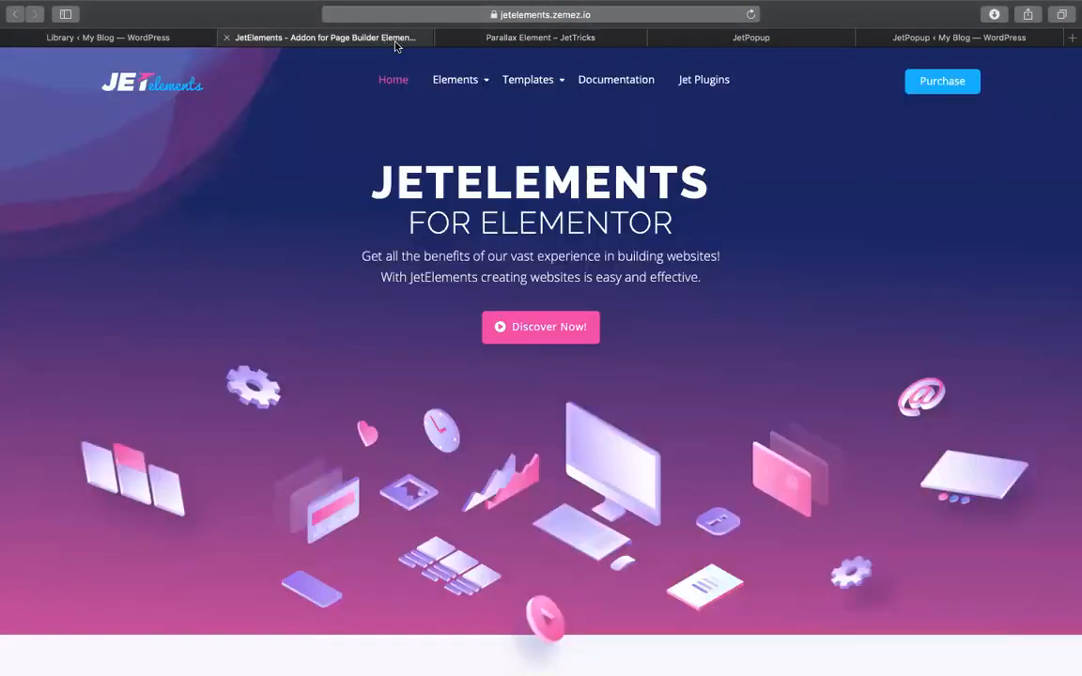
{"action": "left_click", "coordinate": [564, 40]}
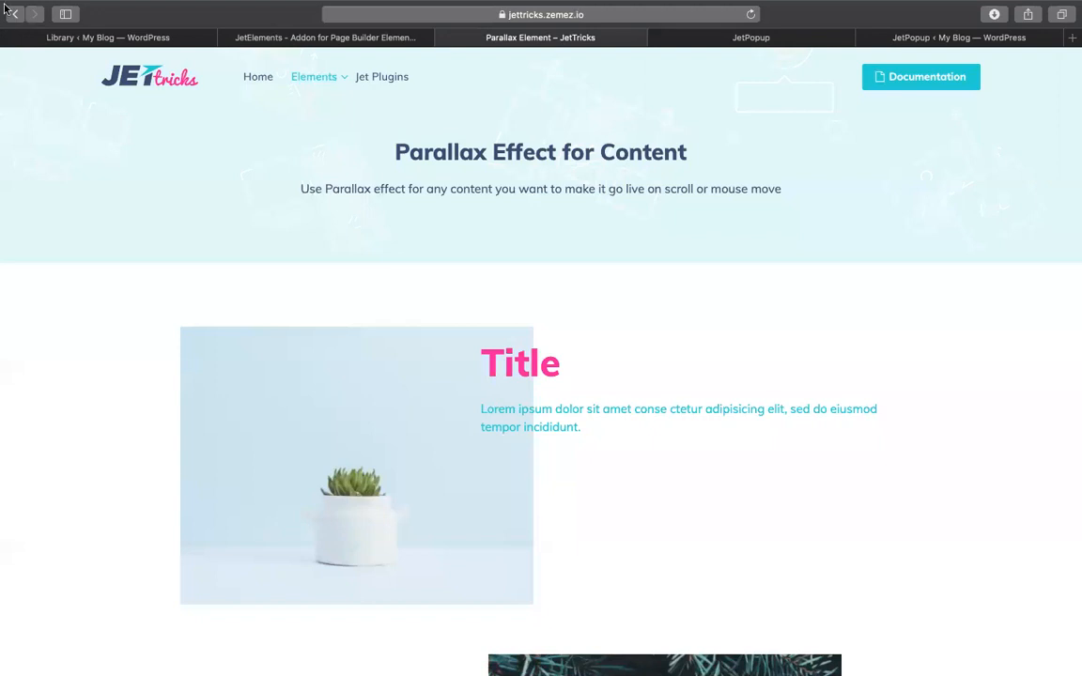
{"action": "left_click", "coordinate": [281, 41]}
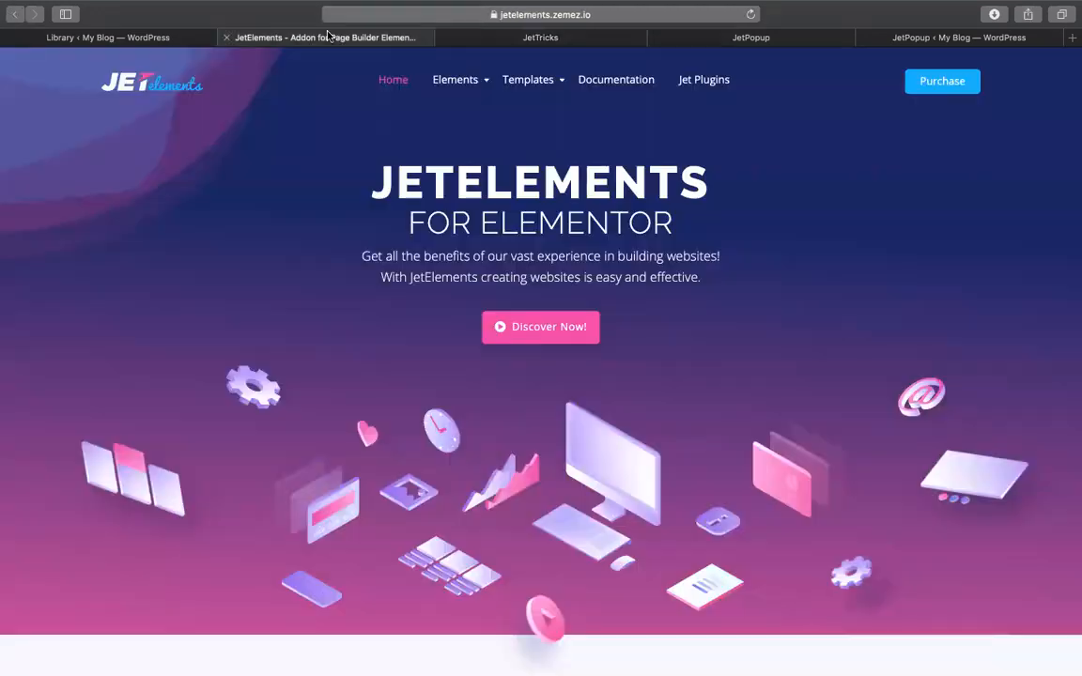
{"action": "left_click", "coordinate": [158, 92]}
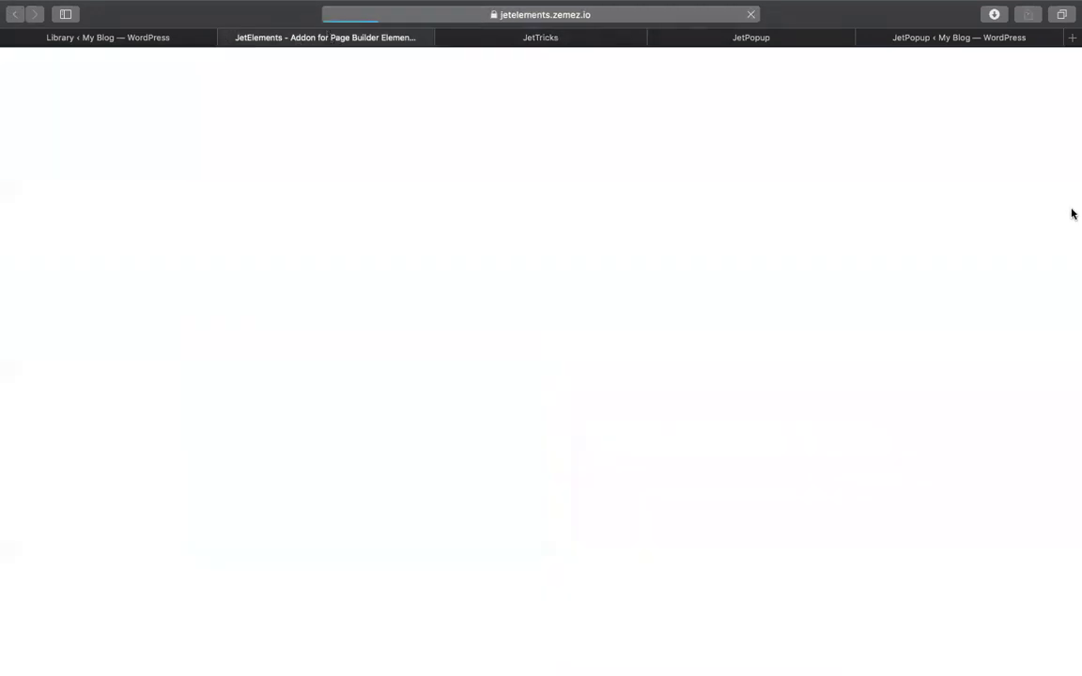
Switch to Finder and open the CODEMANBD EDUCATION & FREELANCING HUB folder on Apple SSD in column view.
{"action": "mouse_move", "coordinate": [1043, 215]}
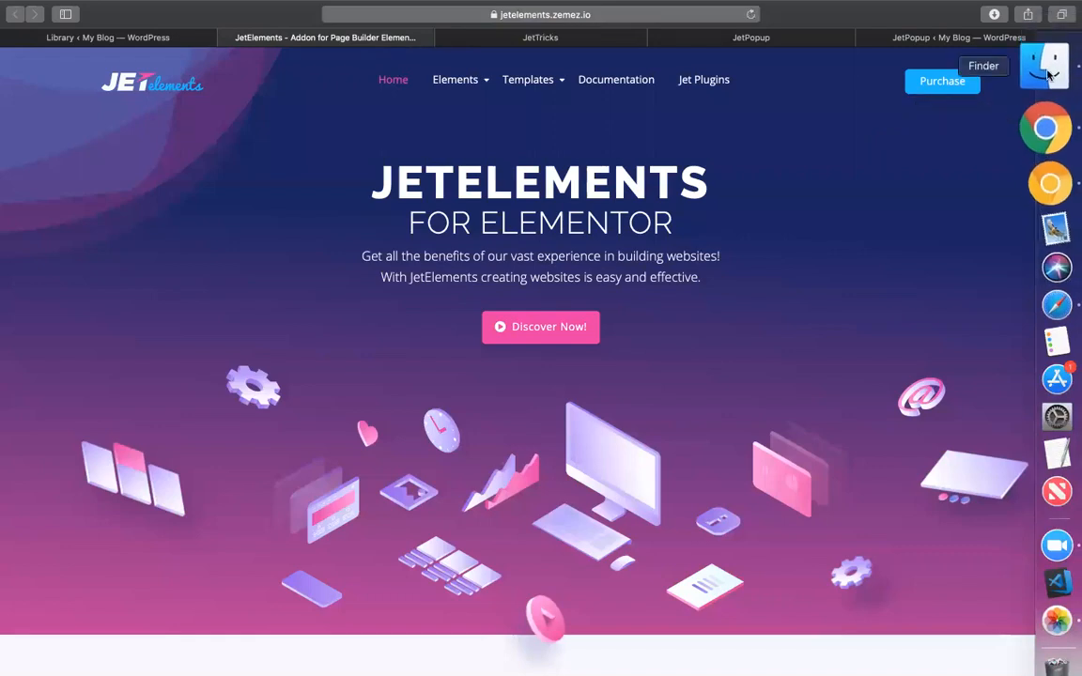
{"action": "left_click", "coordinate": [1045, 56]}
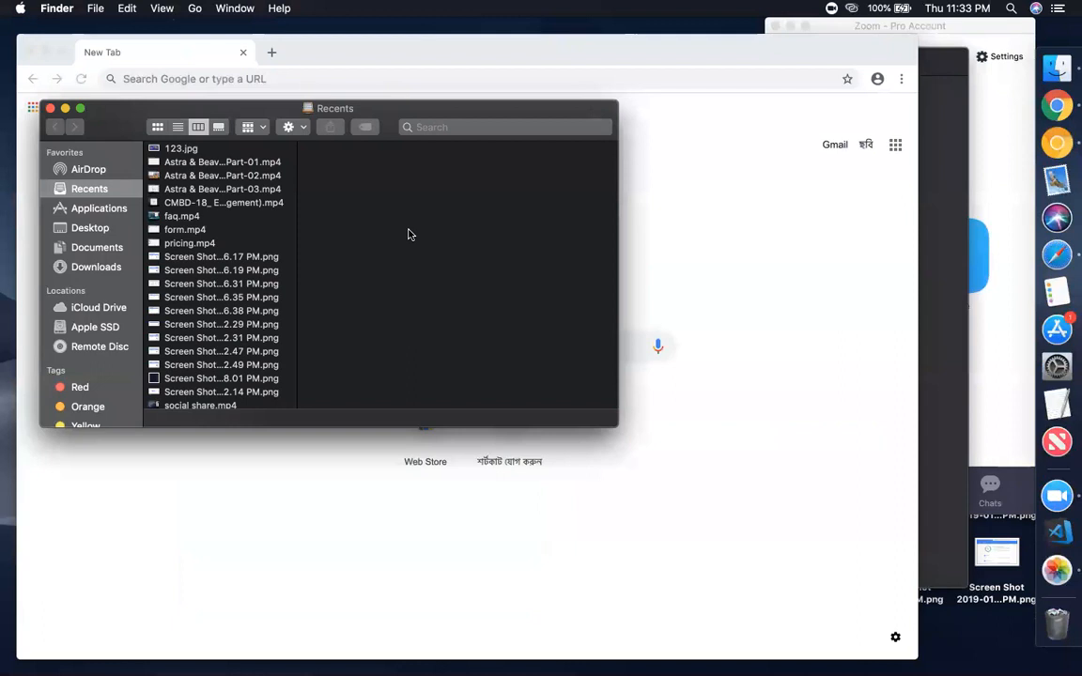
{"action": "left_click", "coordinate": [75, 228]}
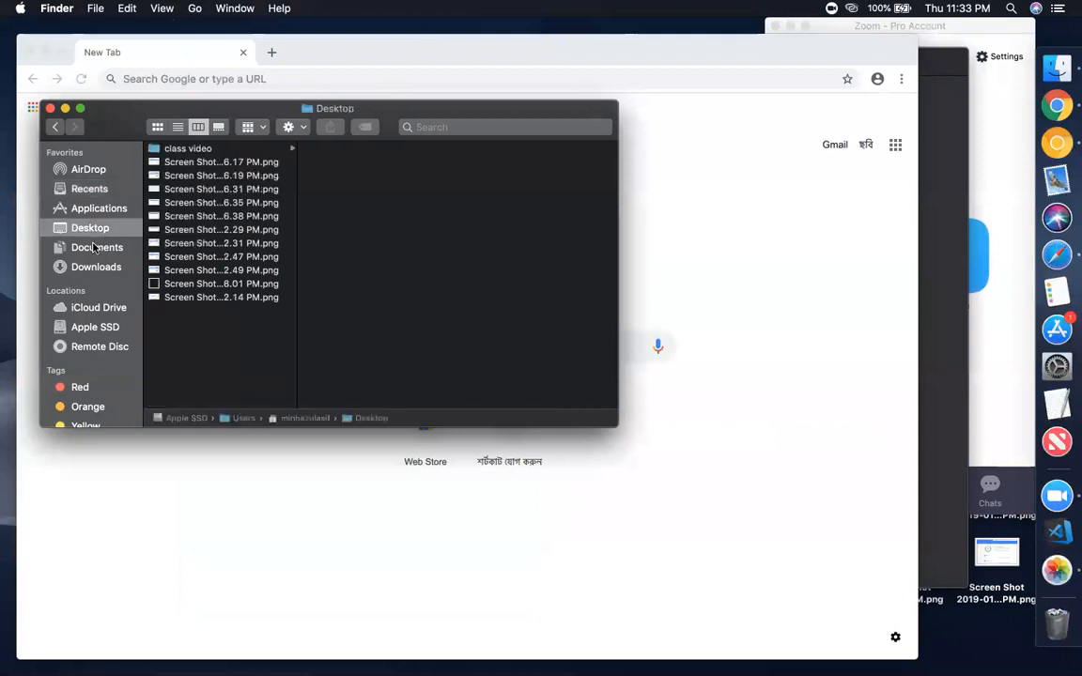
{"action": "left_click", "coordinate": [94, 247]}
{"action": "left_click", "coordinate": [95, 326]}
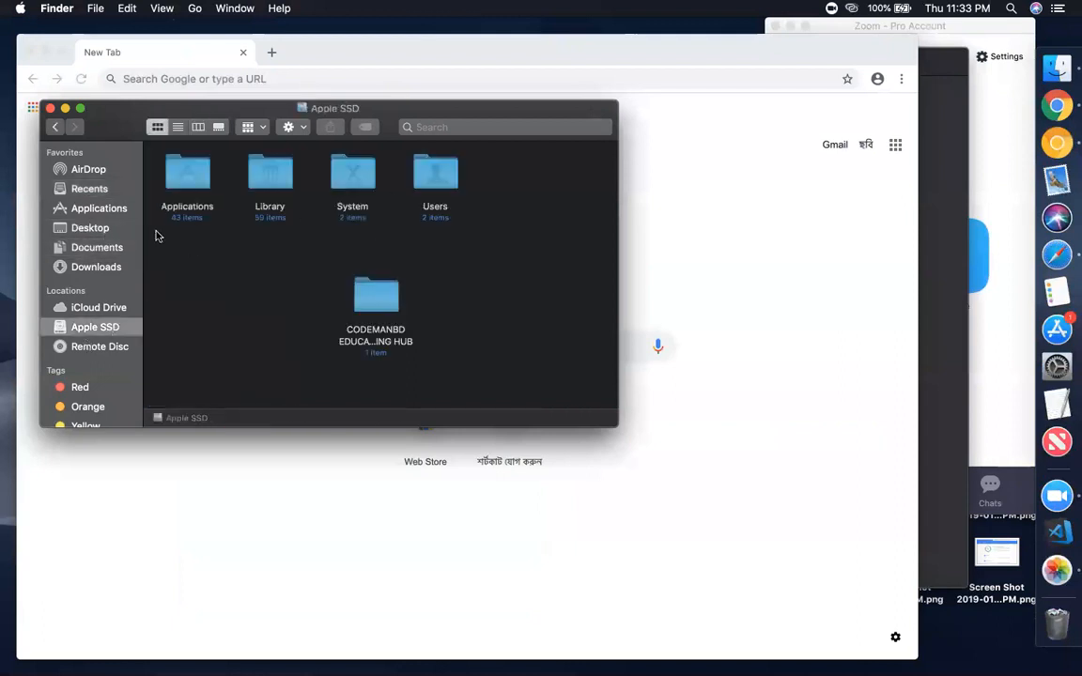
{"action": "left_click", "coordinate": [177, 128]}
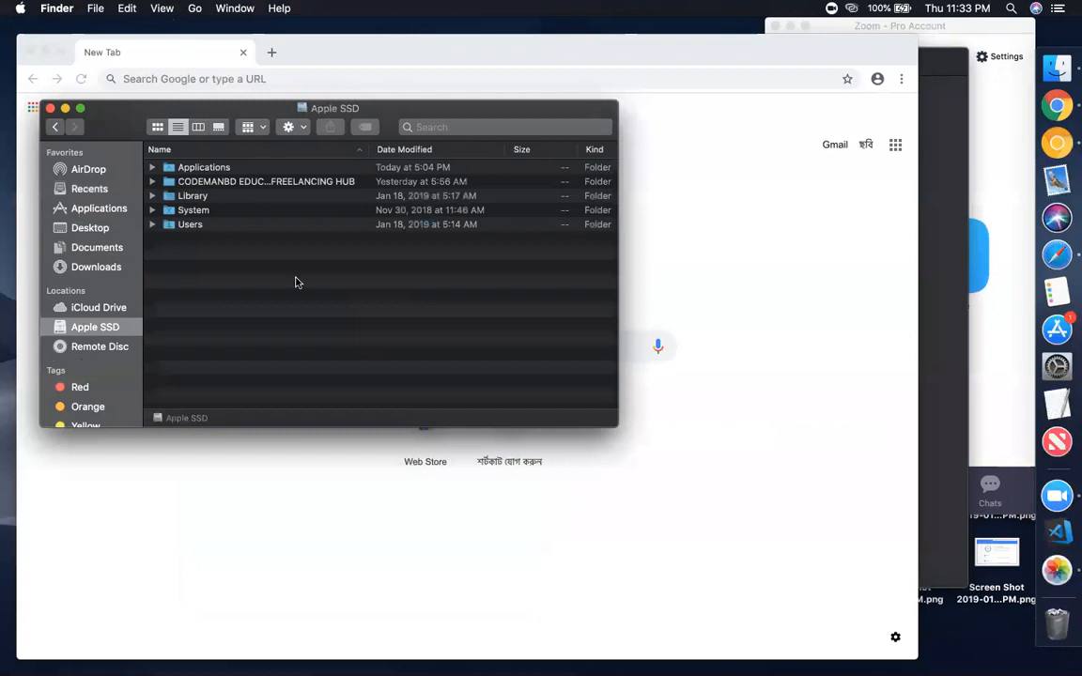
{"action": "left_click", "coordinate": [186, 186]}
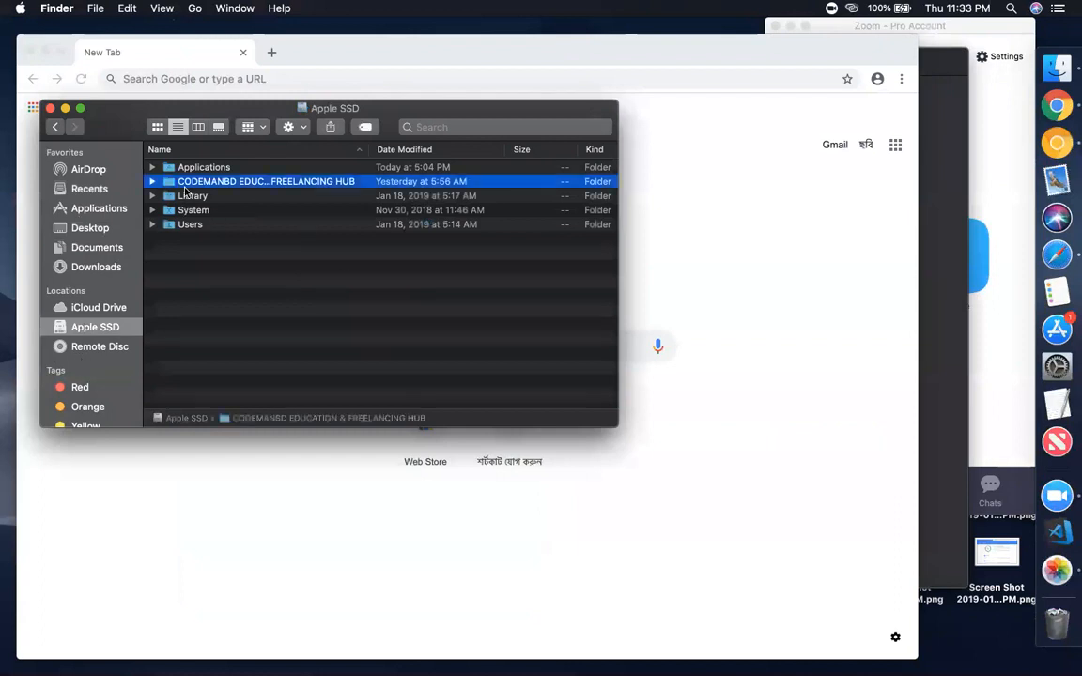
{"action": "left_click", "coordinate": [218, 127]}
{"action": "left_click", "coordinate": [198, 127]}
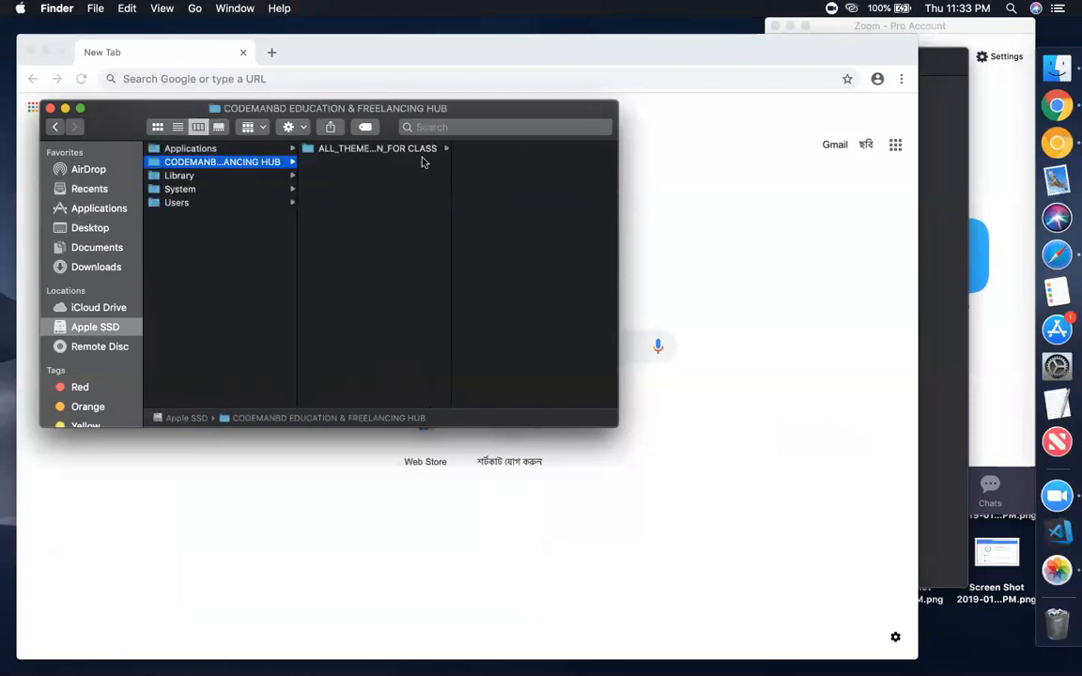
Inside ALL_THEME N PLUGIN_FOR CLASS, open Best Seller Plugins, Page Builder and elementor pro premium, and select premium-addons-pro.zip.
{"action": "left_click", "coordinate": [394, 149]}
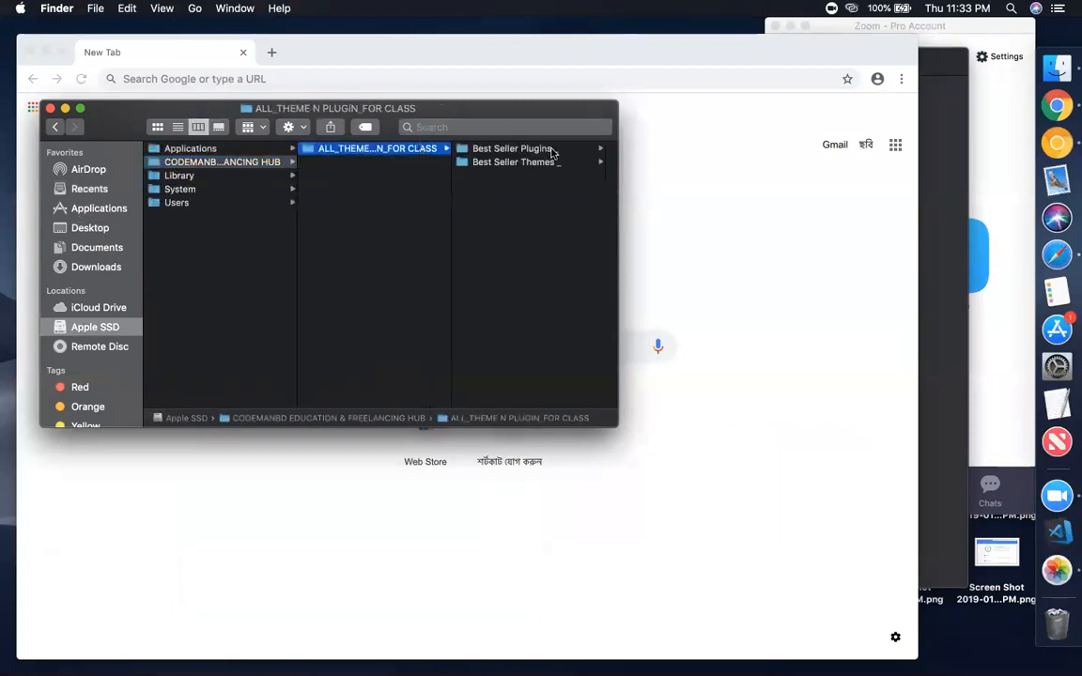
{"action": "left_click", "coordinate": [551, 151]}
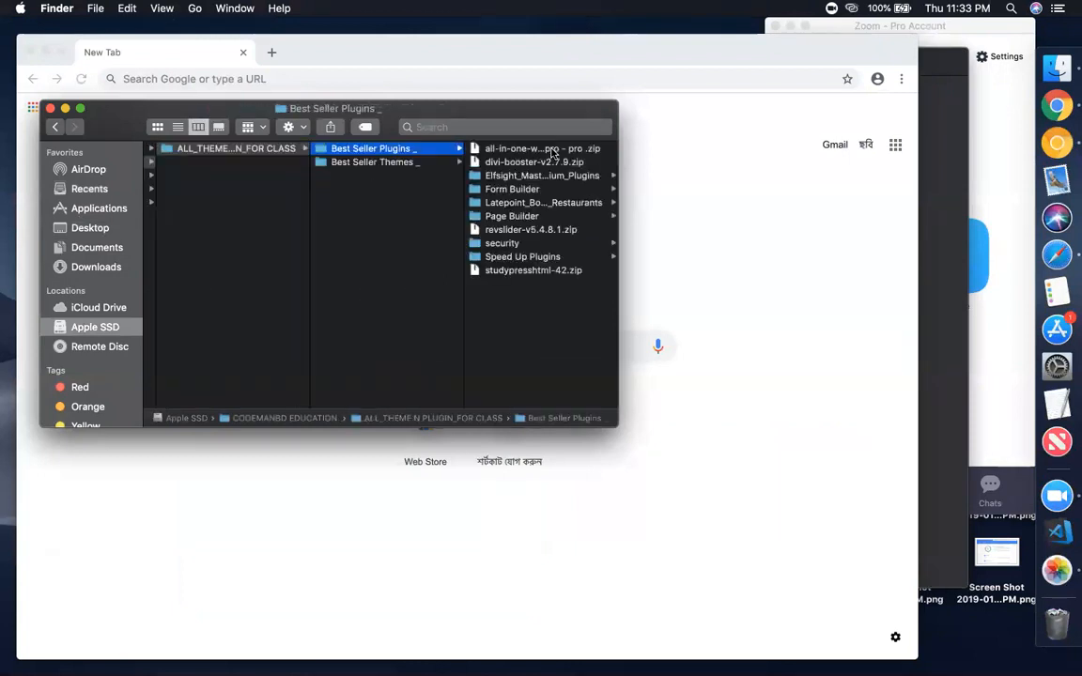
{"action": "left_click", "coordinate": [510, 217]}
{"action": "left_click", "coordinate": [505, 175]}
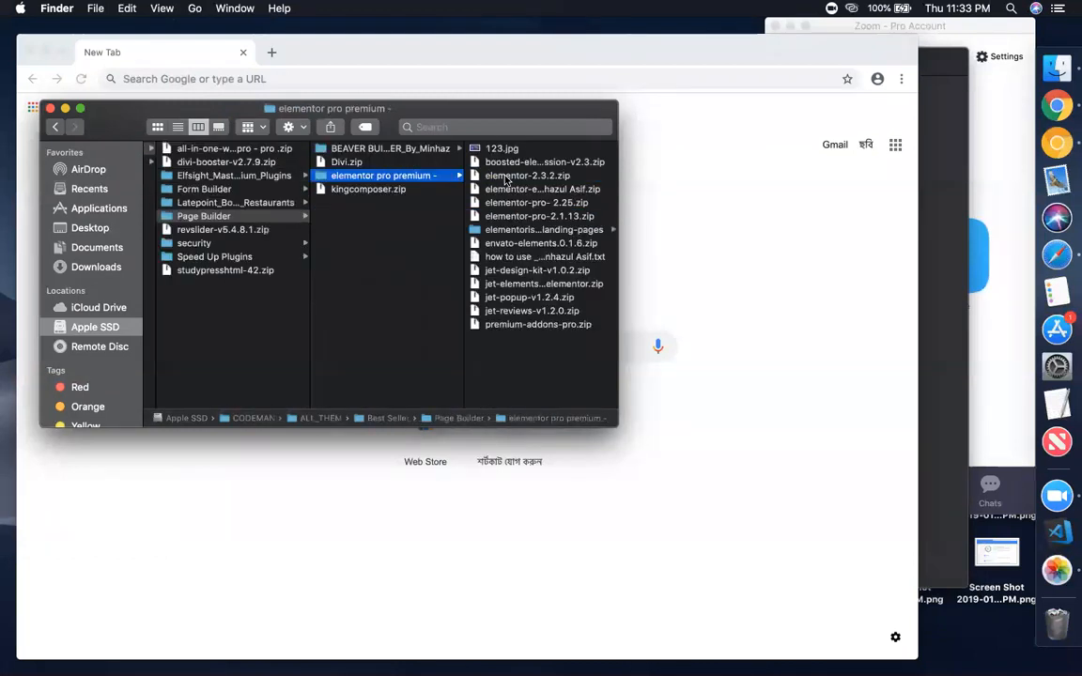
{"action": "left_click", "coordinate": [597, 326]}
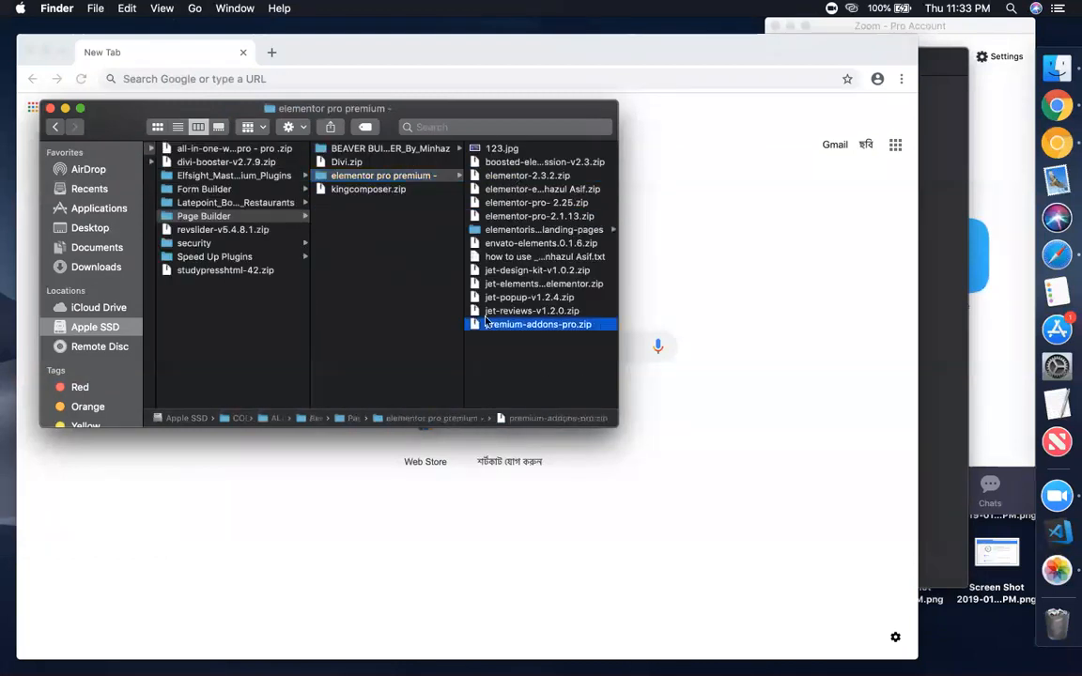
Switch to Chrome to look over its tabs, switch to Safari and take the Popup Library tab back to the popup list.
{"action": "left_click", "coordinate": [1056, 105]}
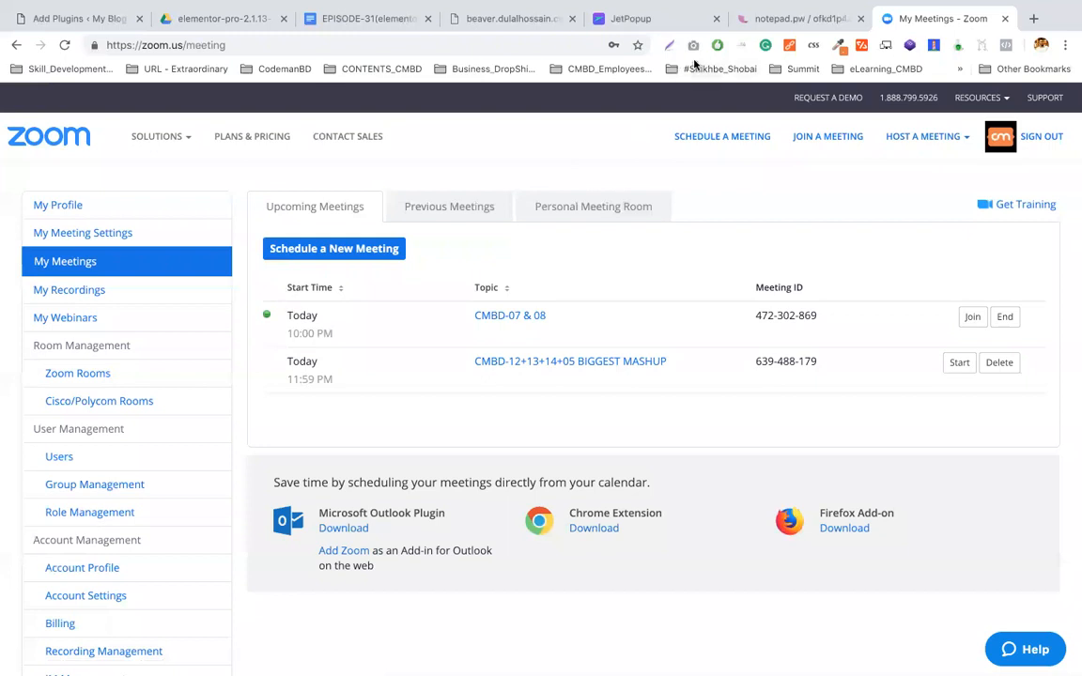
{"action": "left_click", "coordinate": [642, 17]}
{"action": "left_click", "coordinate": [498, 19]}
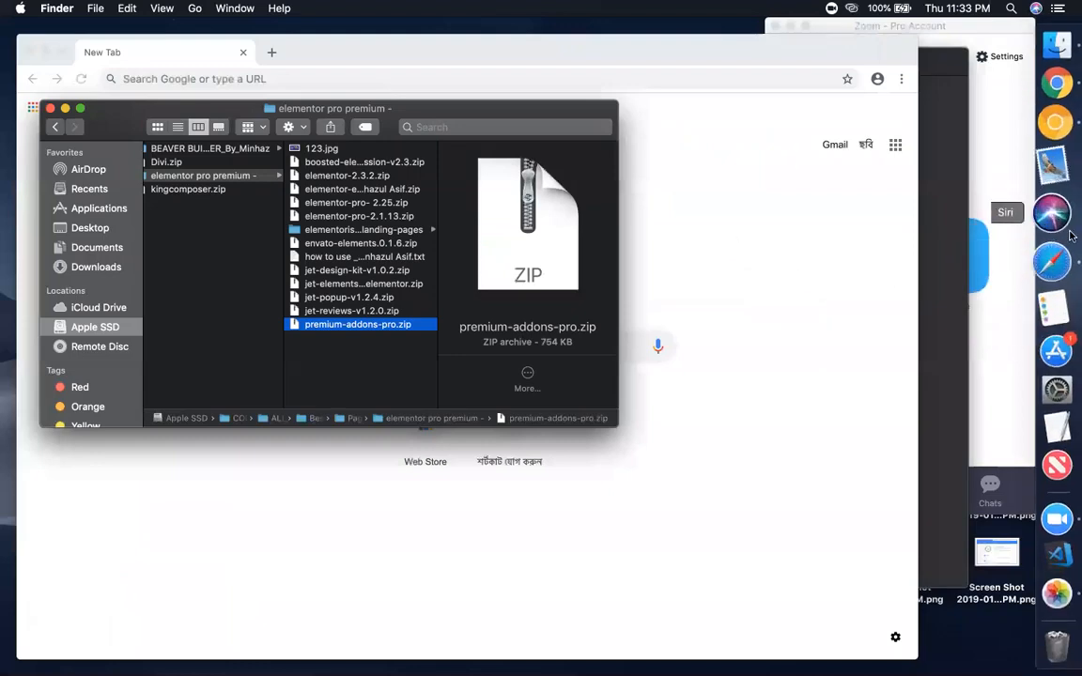
{"action": "left_click", "coordinate": [1053, 257]}
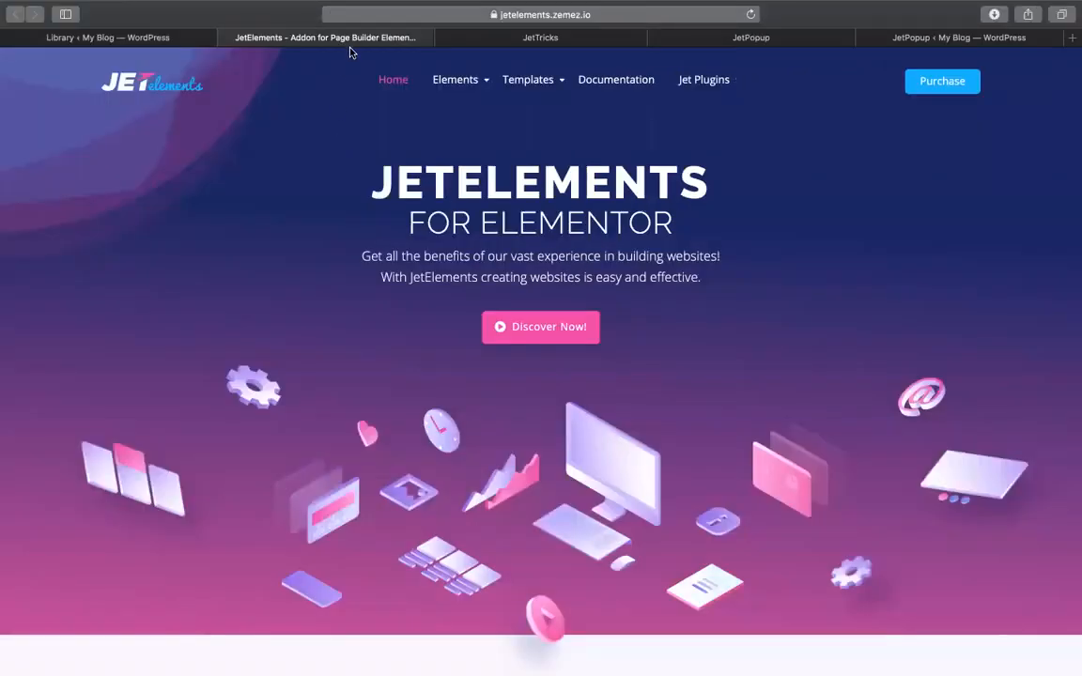
{"action": "left_click", "coordinate": [62, 42]}
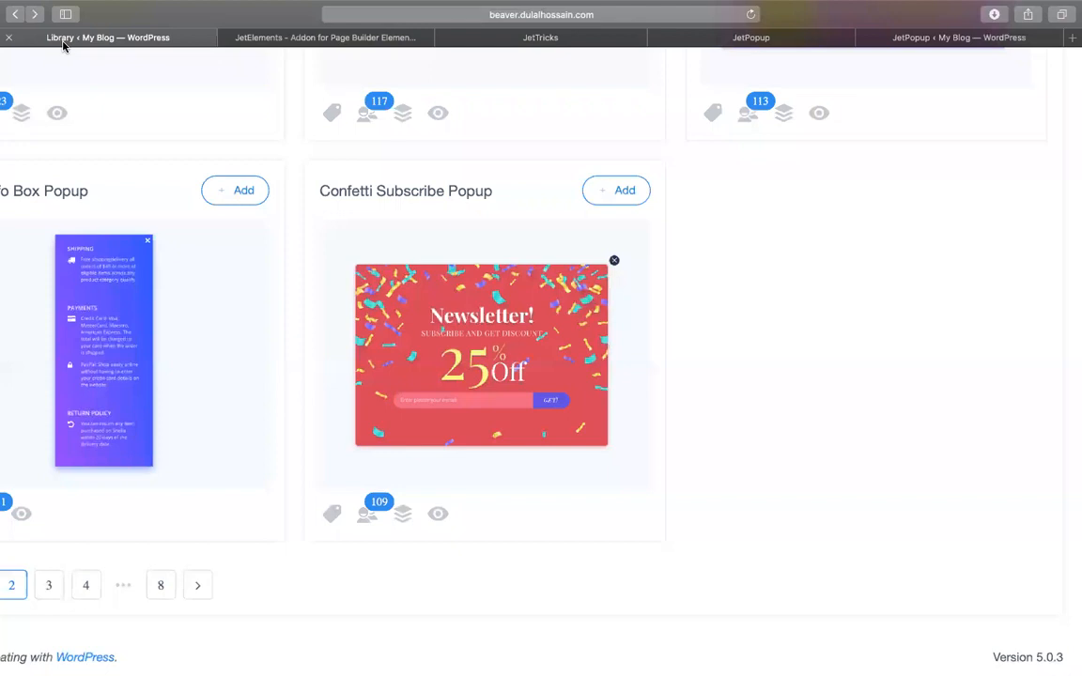
{"action": "scroll", "coordinate": [298, 275], "scroll_direction": "left", "scroll_amount": 5}
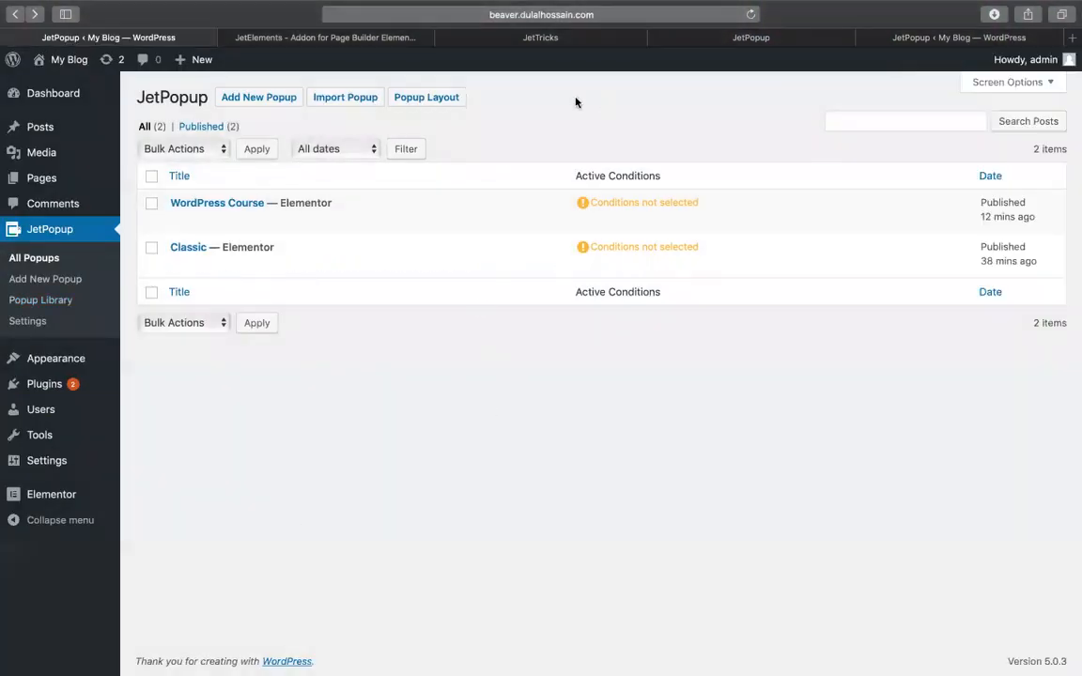
Look through the open plugin tabs, open the JetPopup settings in the last WordPress tab and return to the popup list.
{"action": "left_click", "coordinate": [546, 40]}
{"action": "left_click", "coordinate": [845, 39]}
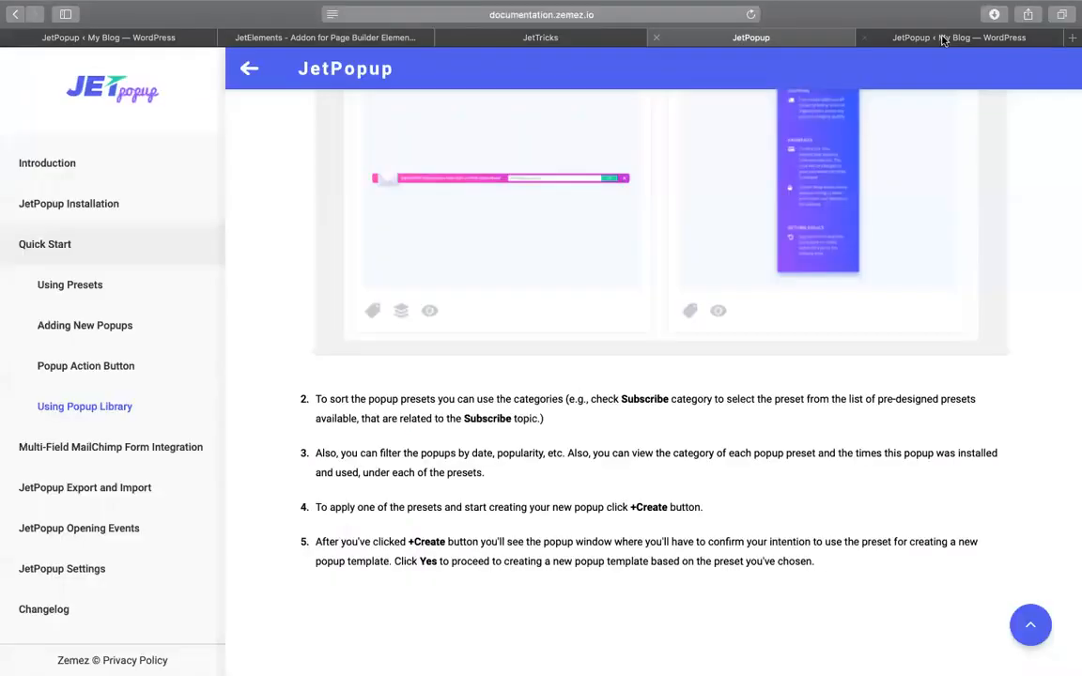
{"action": "left_click", "coordinate": [942, 39]}
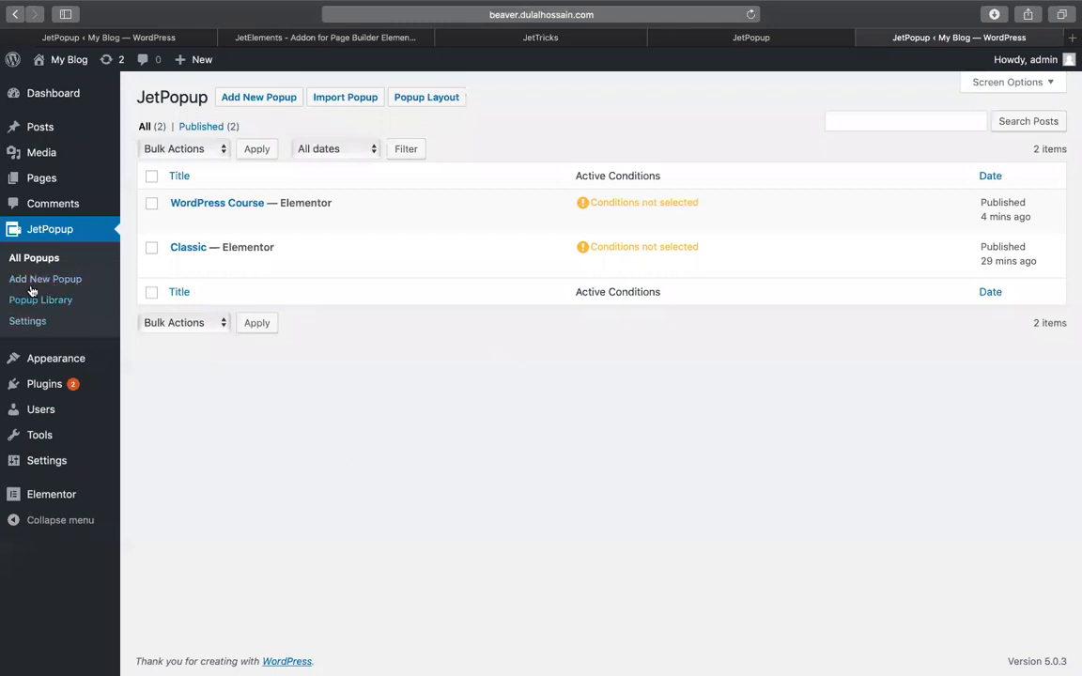
{"action": "left_click", "coordinate": [38, 322]}
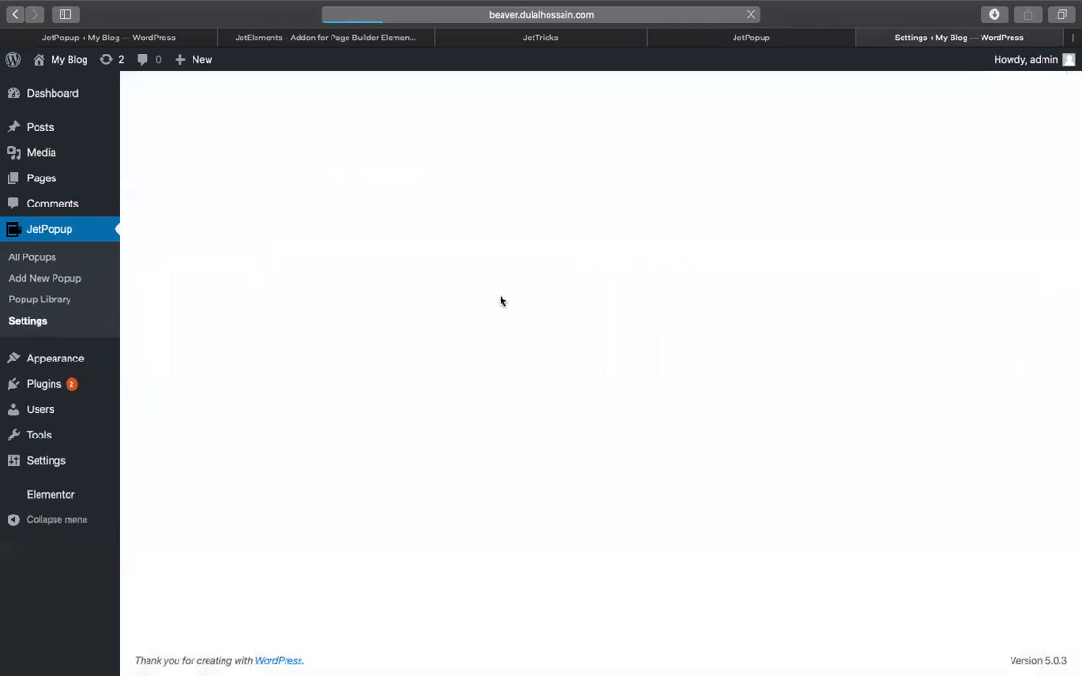
{"action": "left_click", "coordinate": [42, 230]}
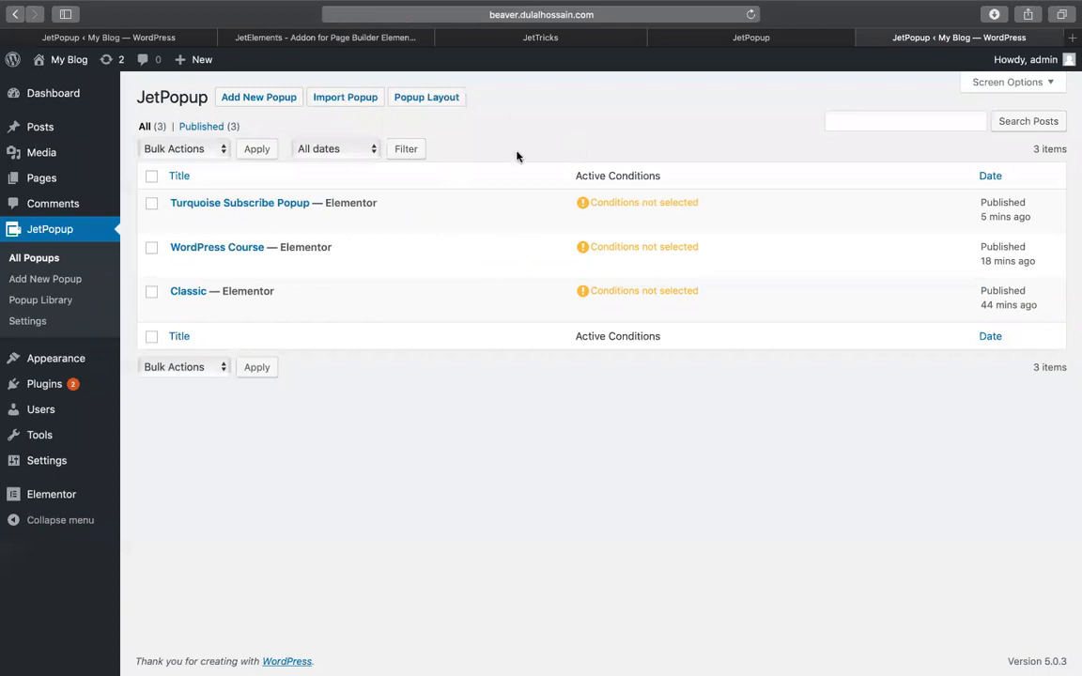
Look at the file chooser for importing a popup and cancel it without choosing a file.
{"action": "left_click", "coordinate": [344, 97]}
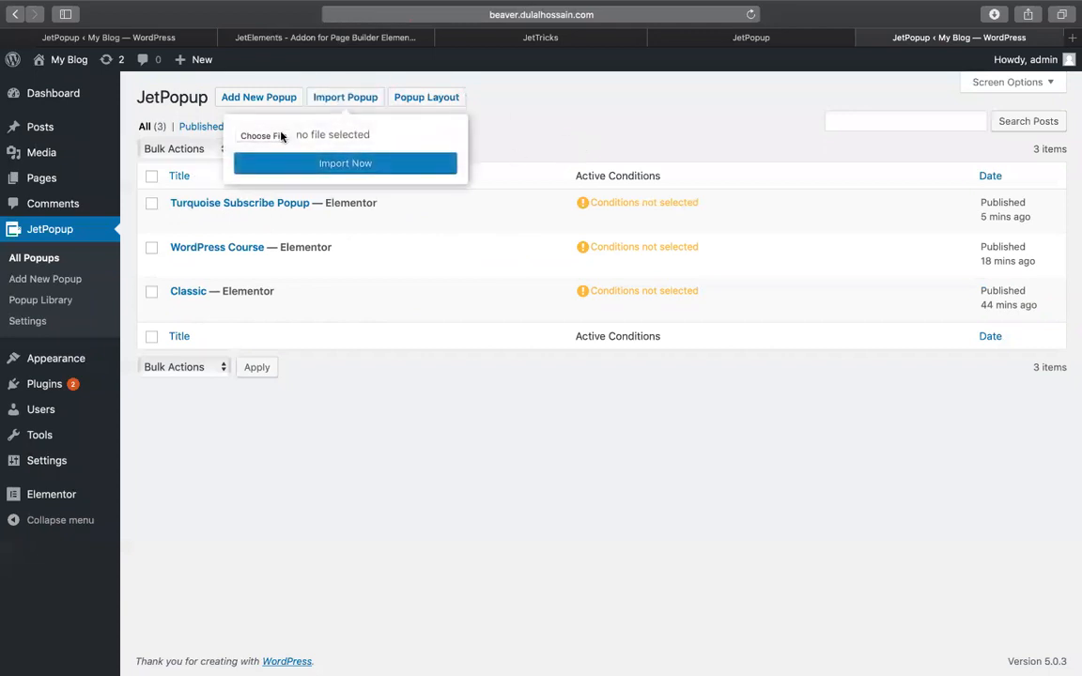
{"action": "left_click", "coordinate": [277, 135]}
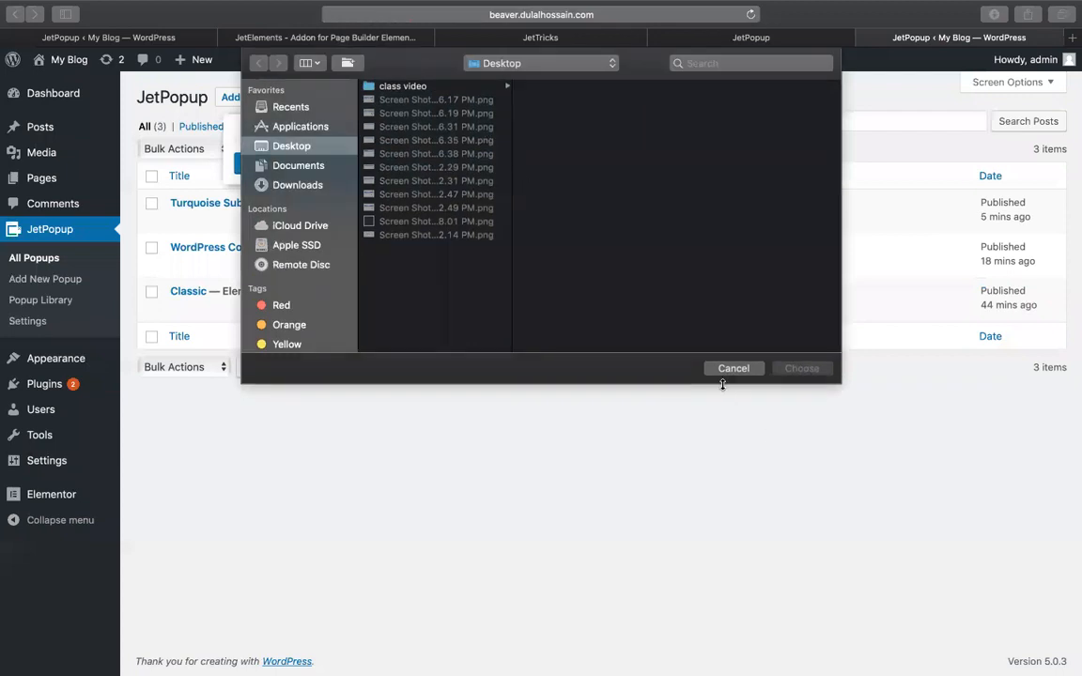
{"action": "left_click", "coordinate": [733, 368]}
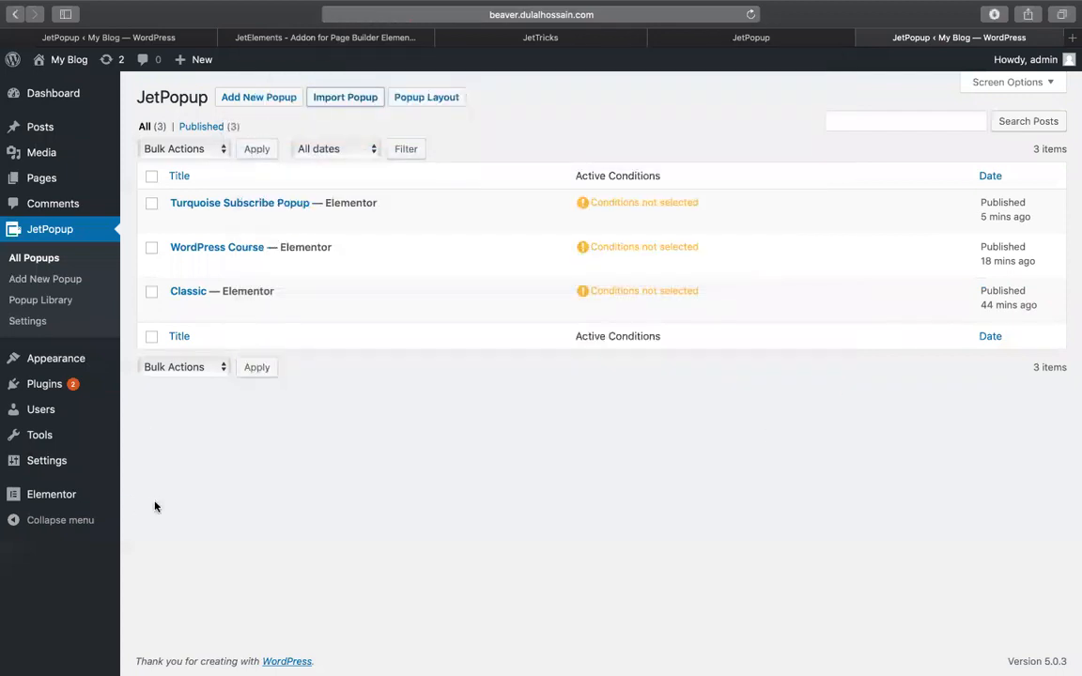
Open the Popup Library and filter the presets by the Discount and Countdown categories.
{"action": "left_click", "coordinate": [43, 300]}
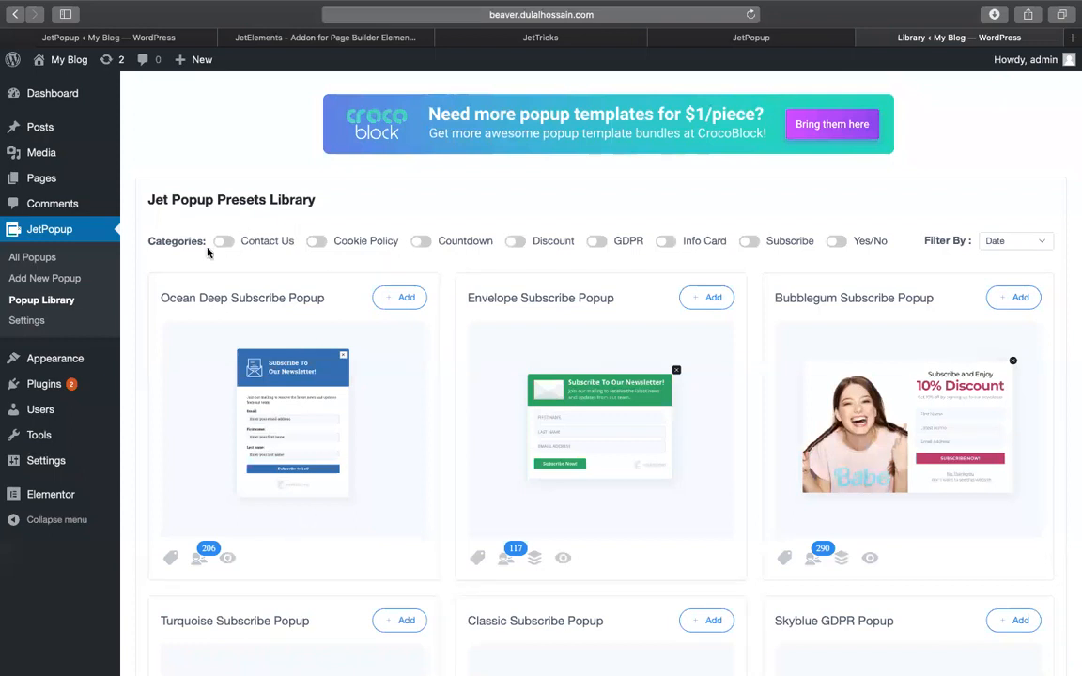
{"action": "left_click", "coordinate": [515, 242]}
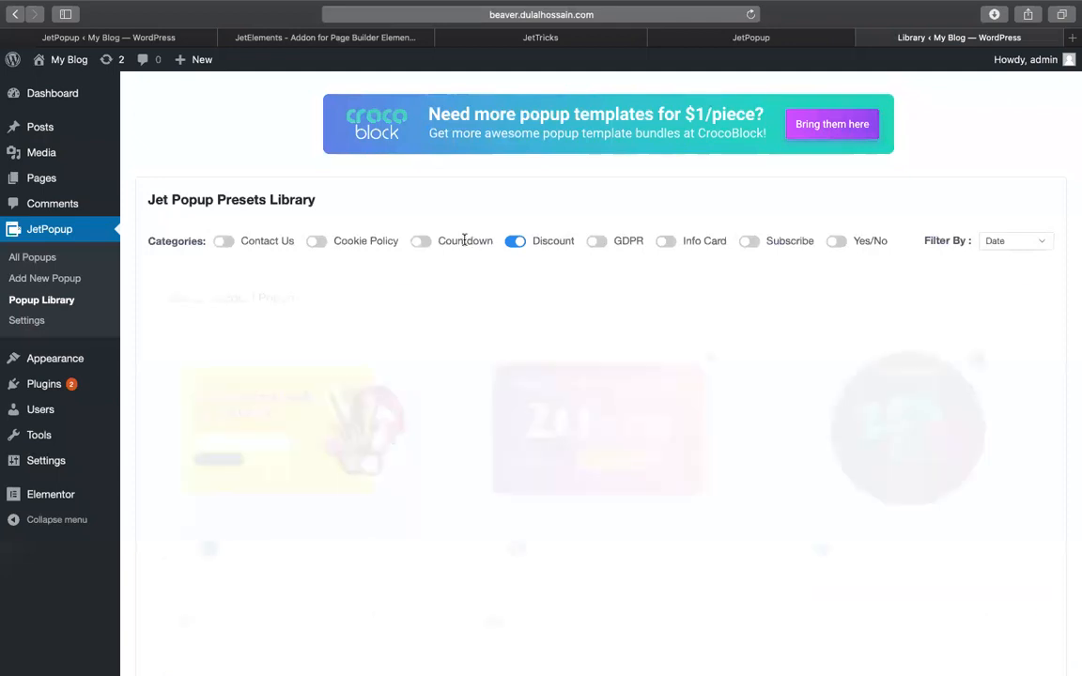
{"action": "left_click", "coordinate": [416, 242]}
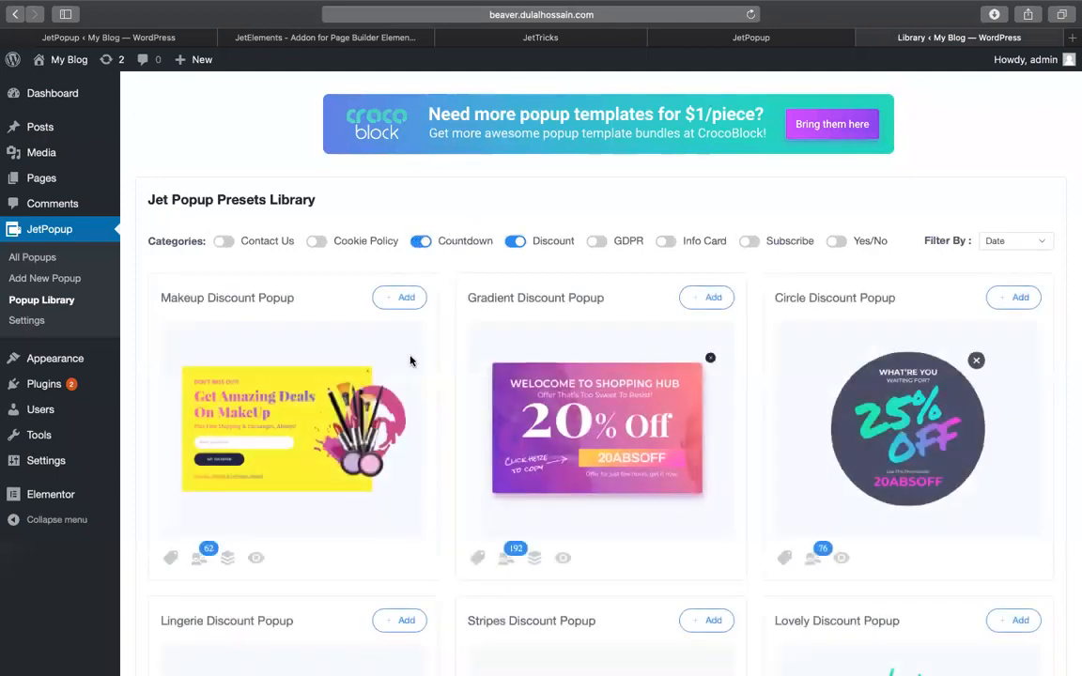
Open the live preview of the Circle Discount Popup preset and check its web address.
{"action": "scroll", "coordinate": [447, 465], "scroll_direction": "down", "scroll_amount": 2}
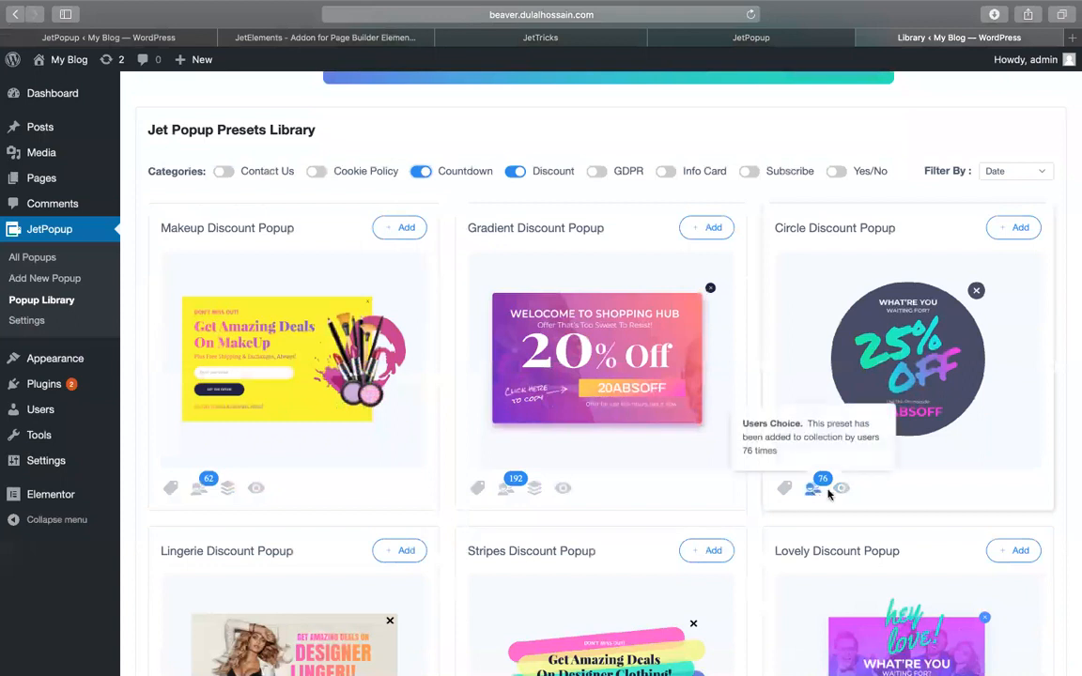
{"action": "mouse_move", "coordinate": [779, 495]}
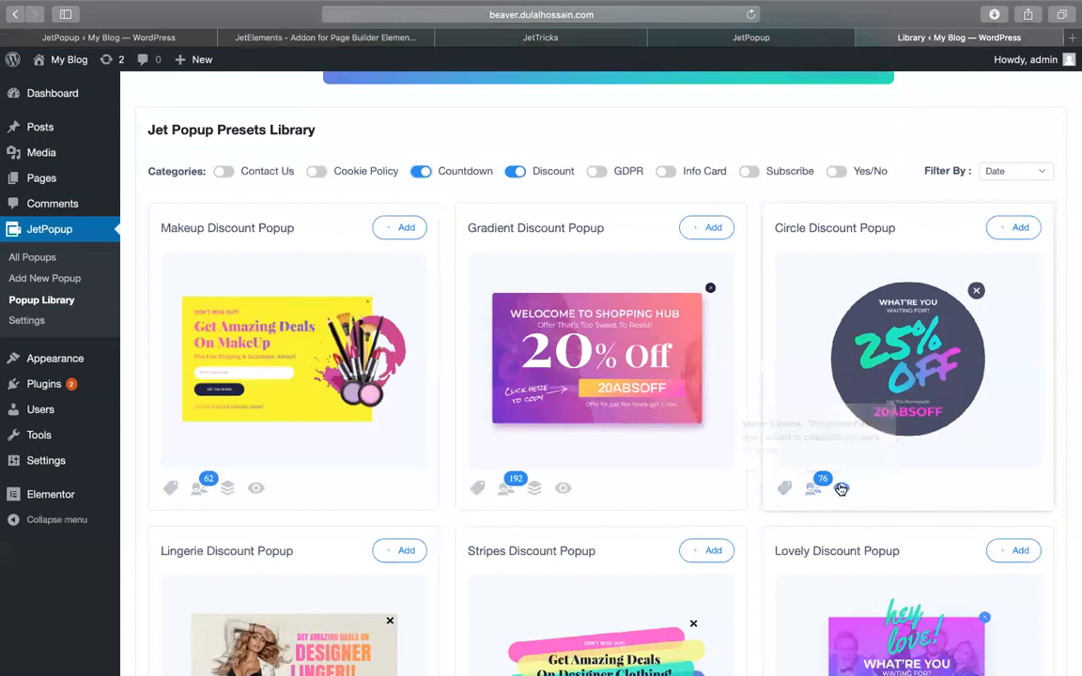
{"action": "left_click", "coordinate": [841, 490]}
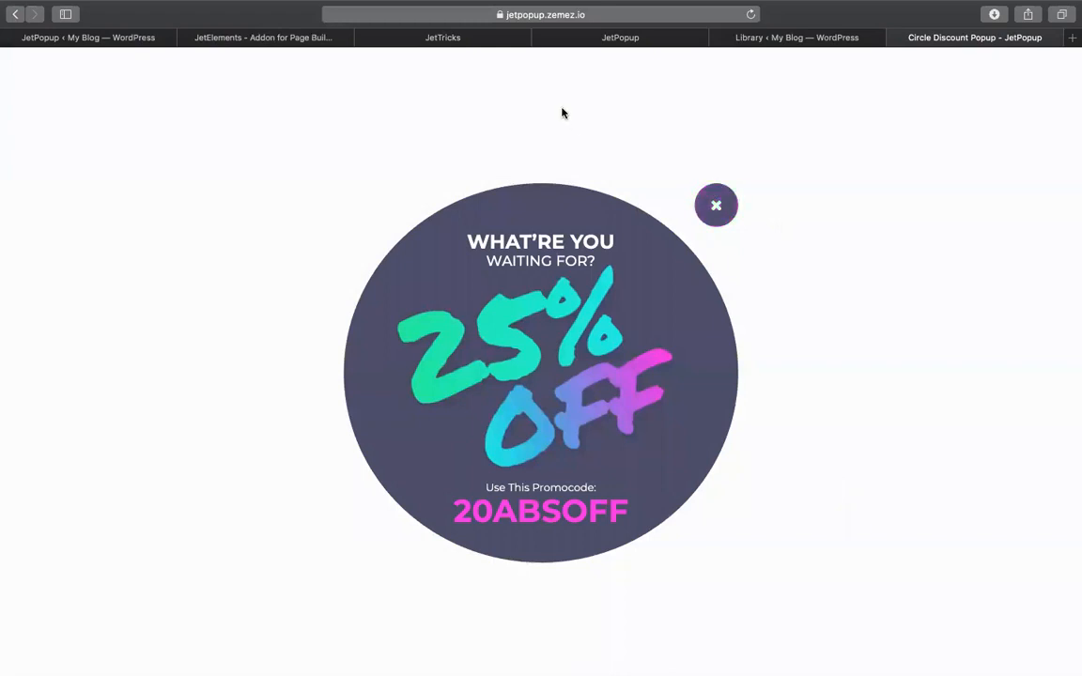
{"action": "left_click", "coordinate": [600, 14]}
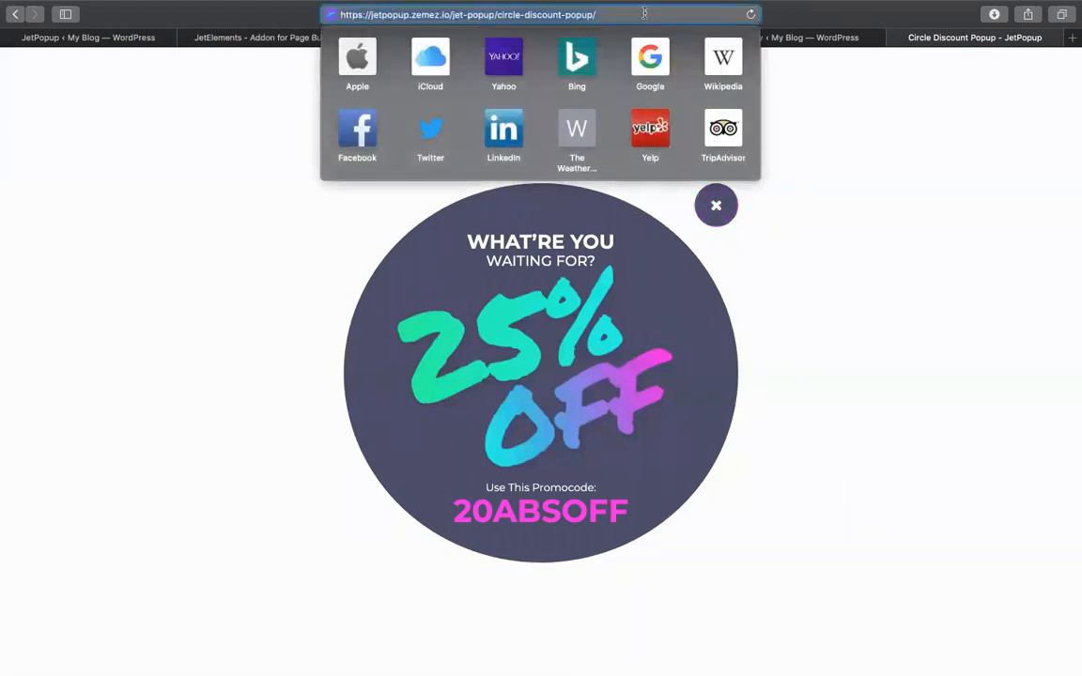
{"action": "left_click", "coordinate": [235, 258]}
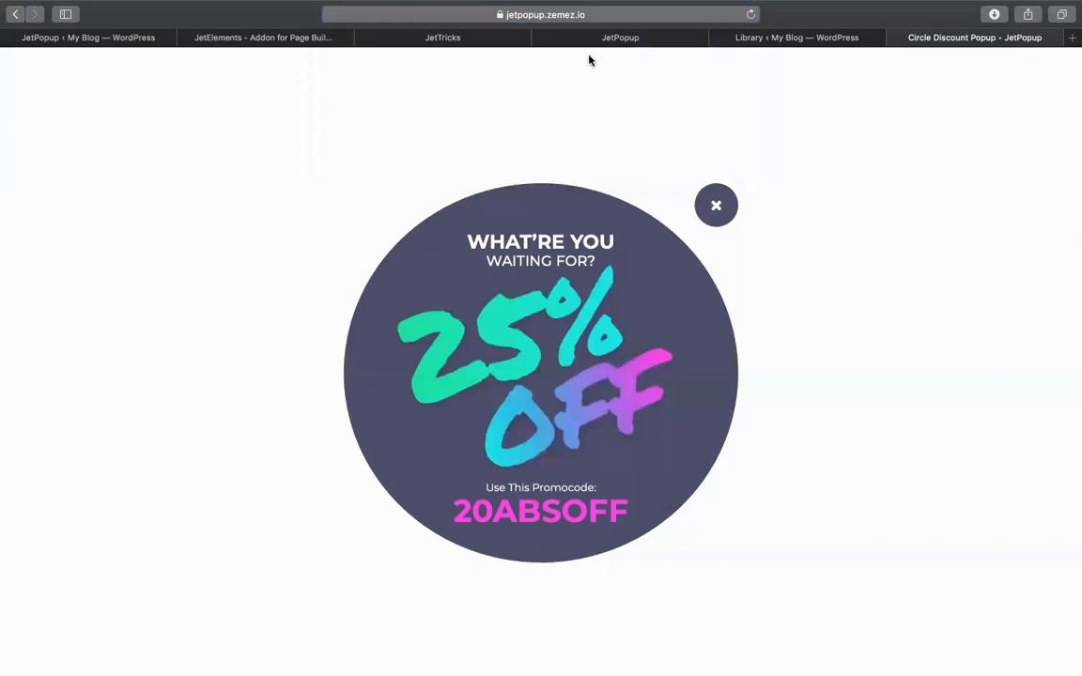
Return to the first WordPress tab, go back through its history to the dashboard and open the Popup Library there.
{"action": "left_click", "coordinate": [288, 40]}
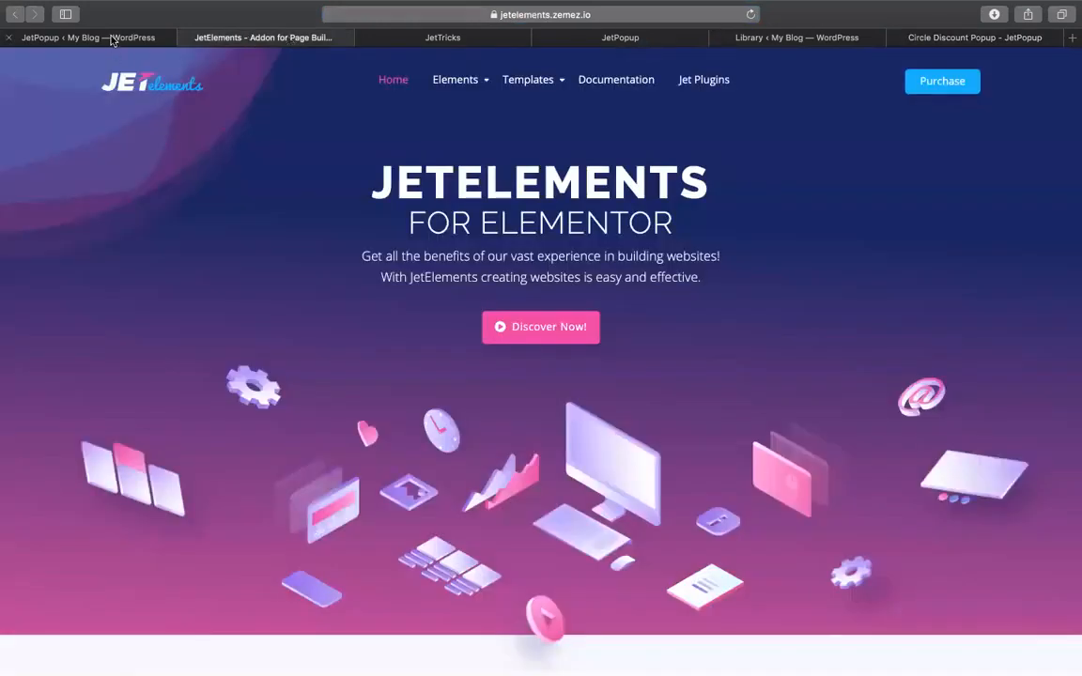
{"action": "left_click", "coordinate": [103, 39]}
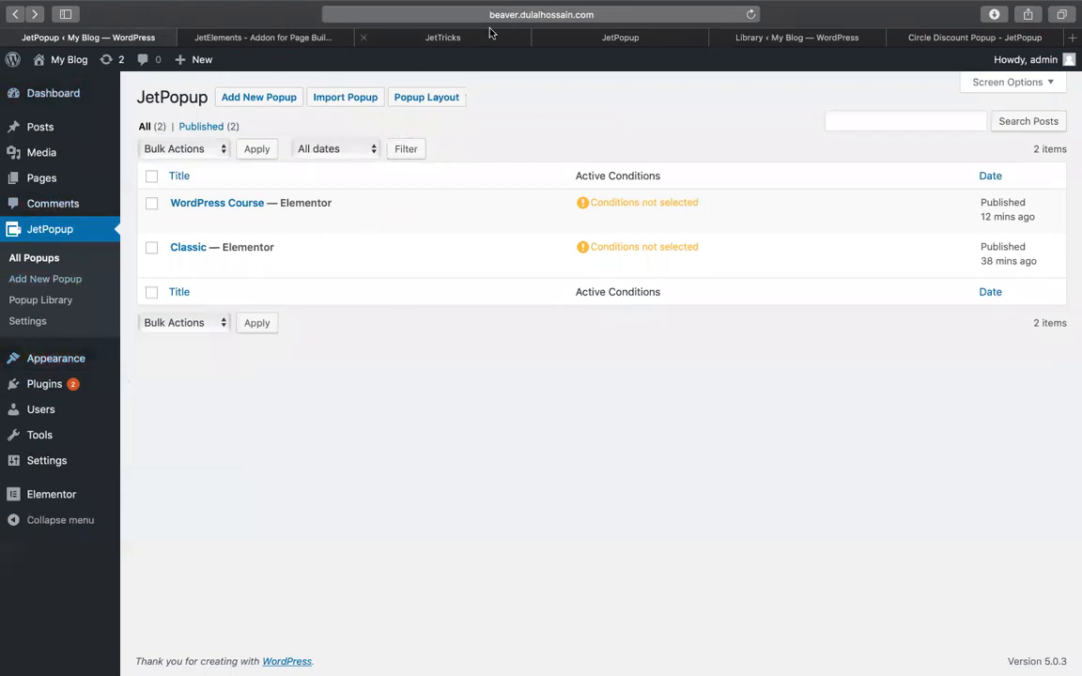
{"action": "left_click", "coordinate": [14, 15]}
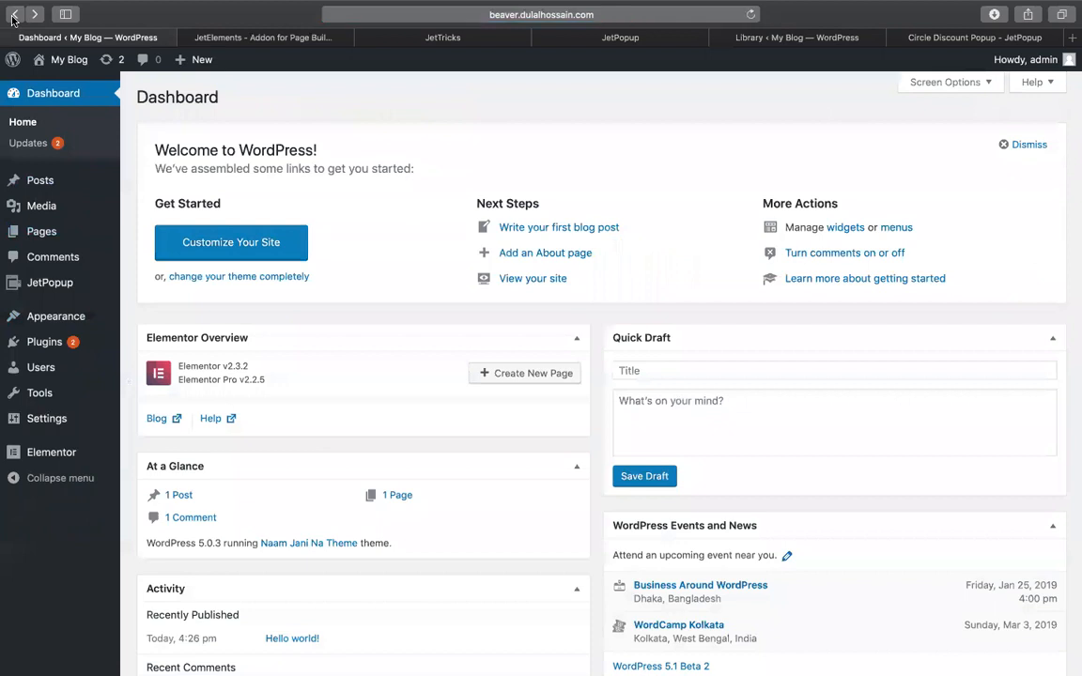
{"action": "left_click", "coordinate": [14, 15]}
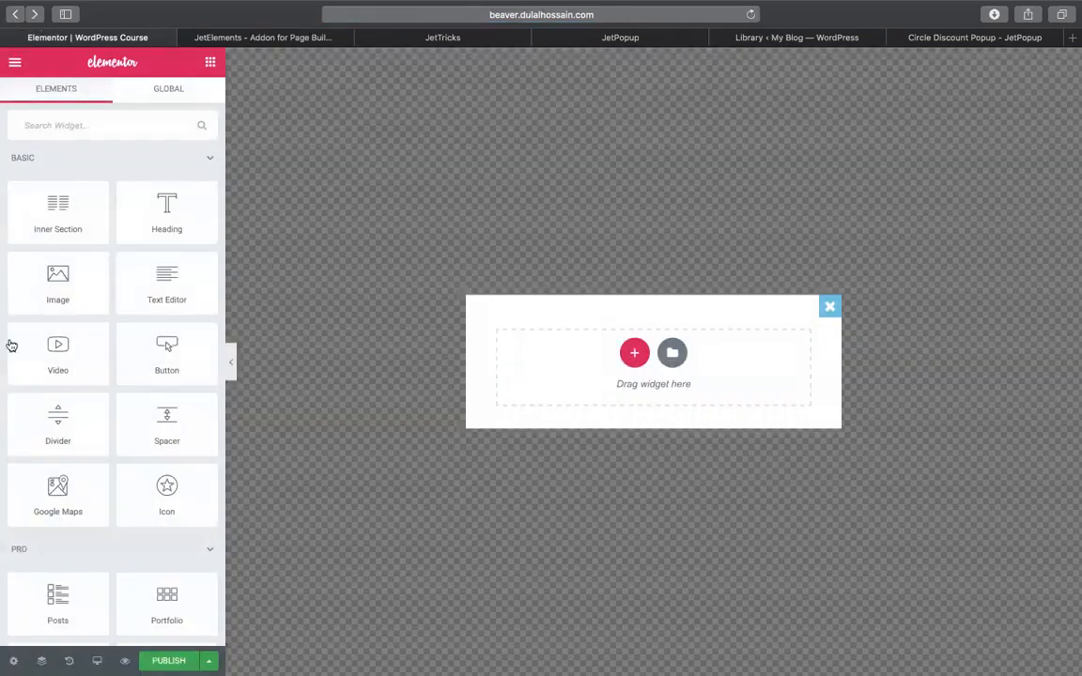
{"action": "scroll", "coordinate": [13, 345], "scroll_direction": "left", "scroll_amount": 5}
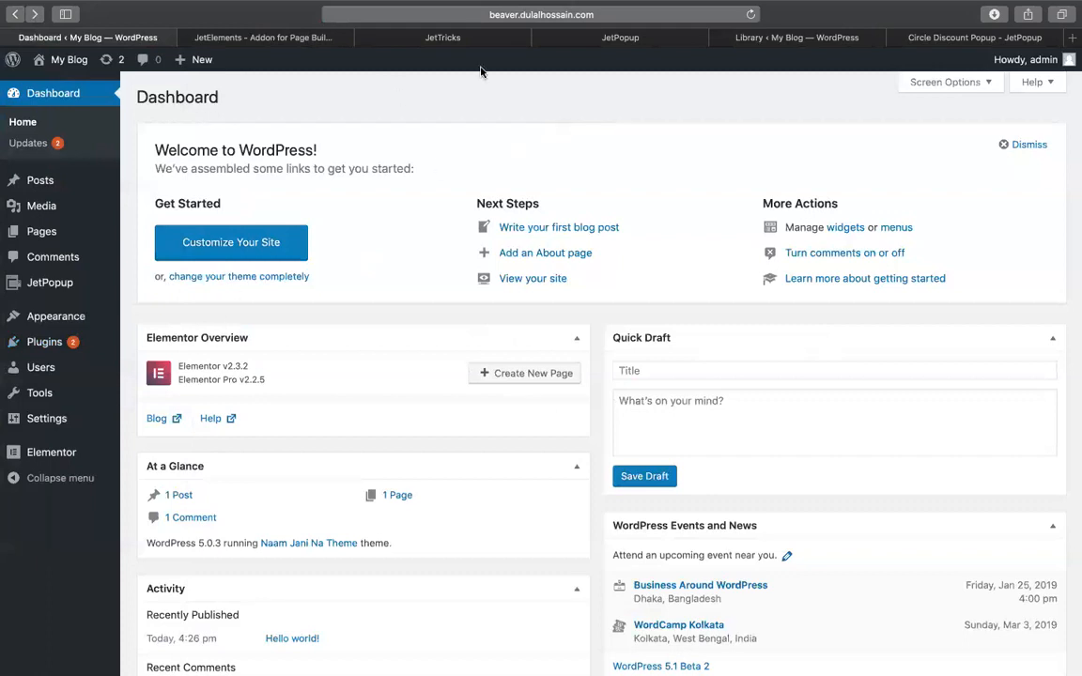
{"action": "mouse_move", "coordinate": [76, 282]}
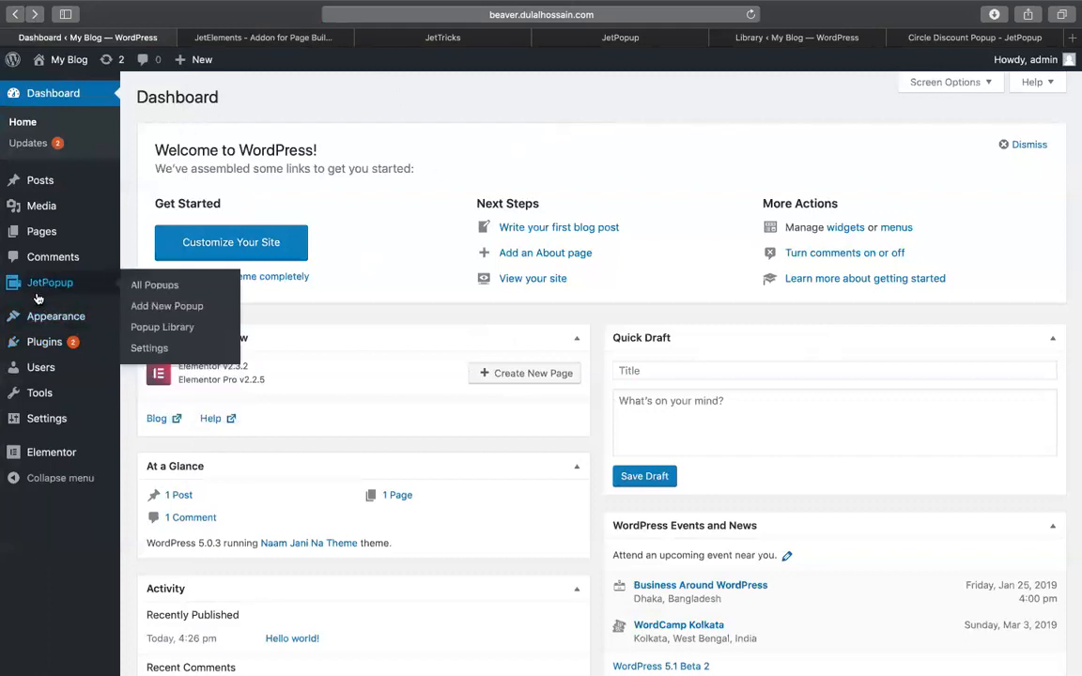
{"action": "left_click", "coordinate": [152, 330]}
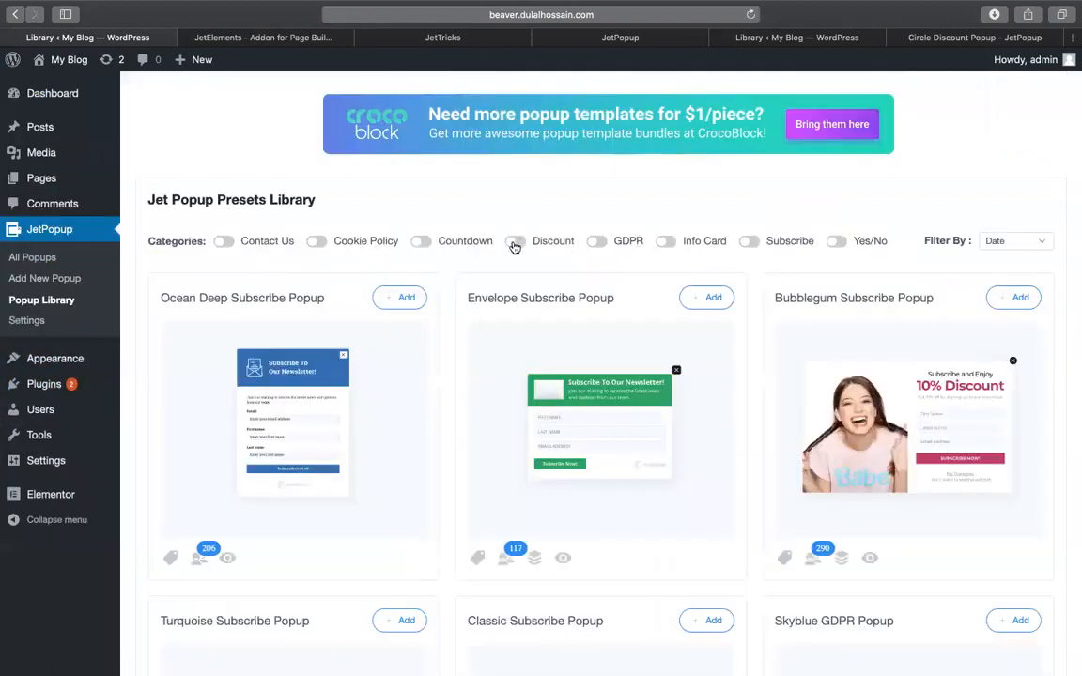
Filter the presets by the Countdown category and review the matching popups and how often each was added.
{"action": "left_click", "coordinate": [421, 242]}
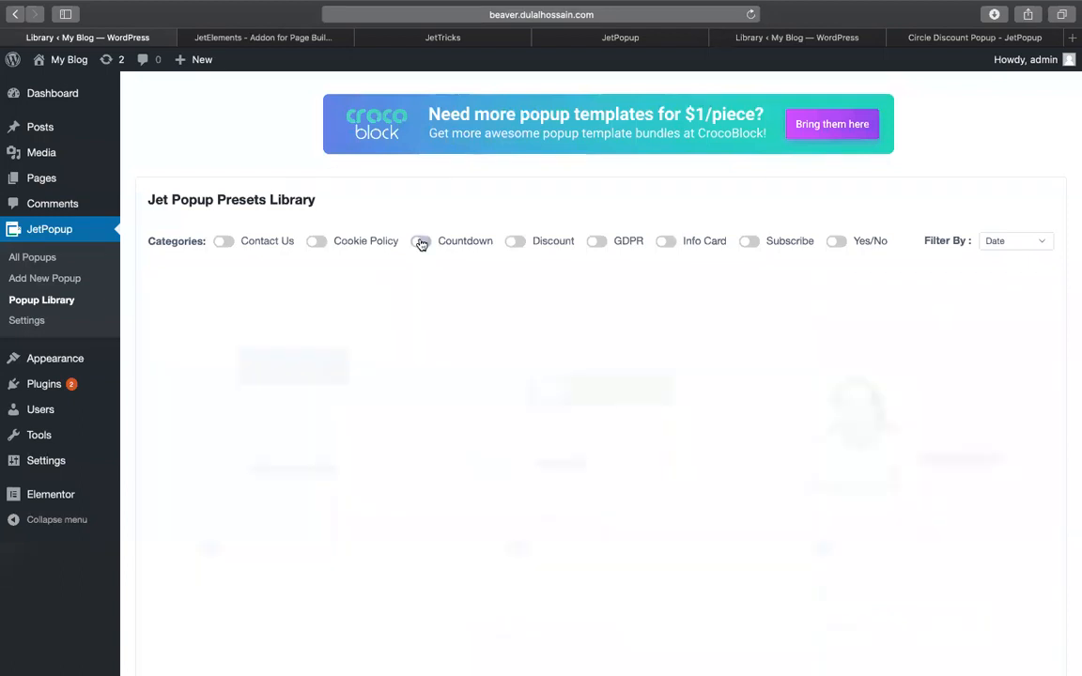
{"action": "scroll", "coordinate": [430, 435], "scroll_direction": "down", "scroll_amount": 2}
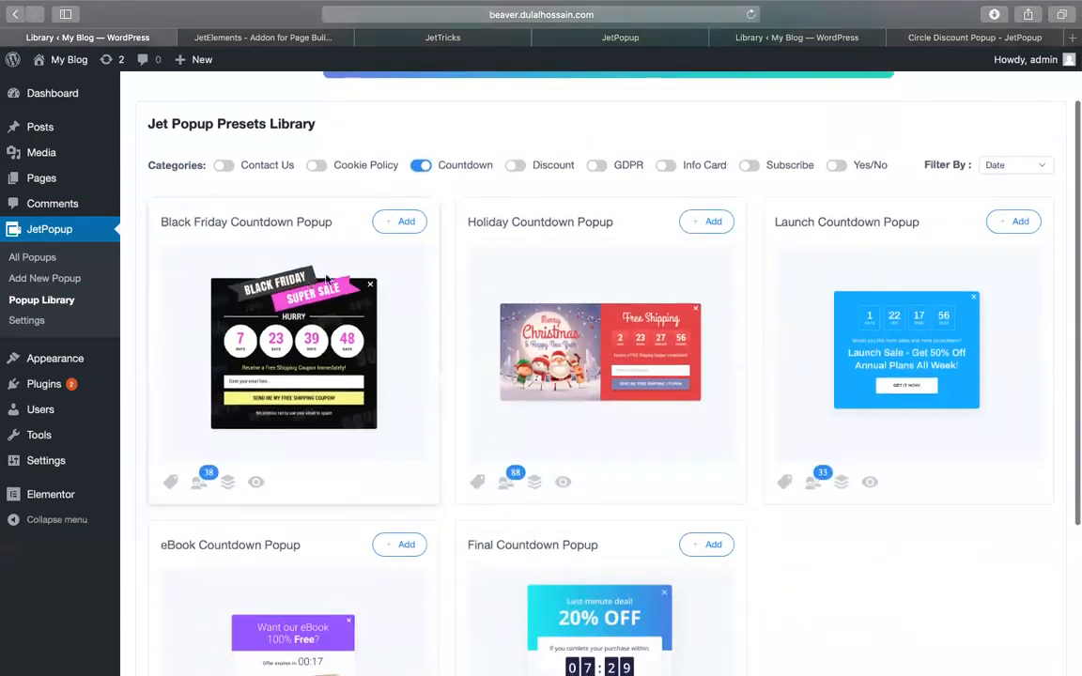
{"action": "mouse_move", "coordinate": [202, 481]}
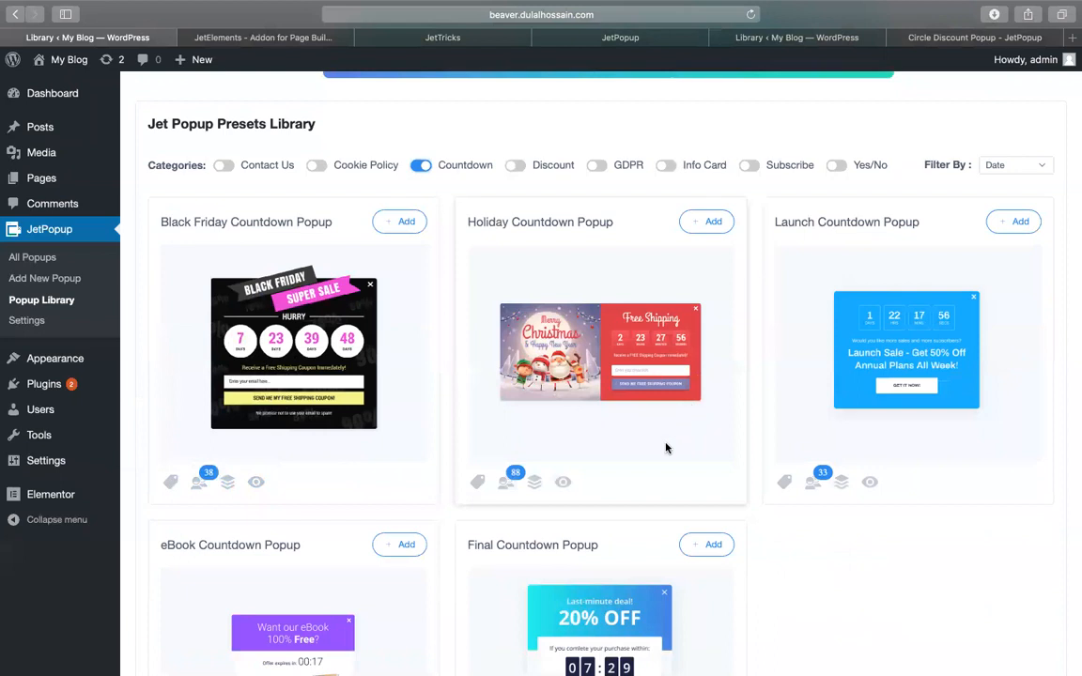
{"action": "scroll", "coordinate": [666, 448], "scroll_direction": "down", "scroll_amount": 5}
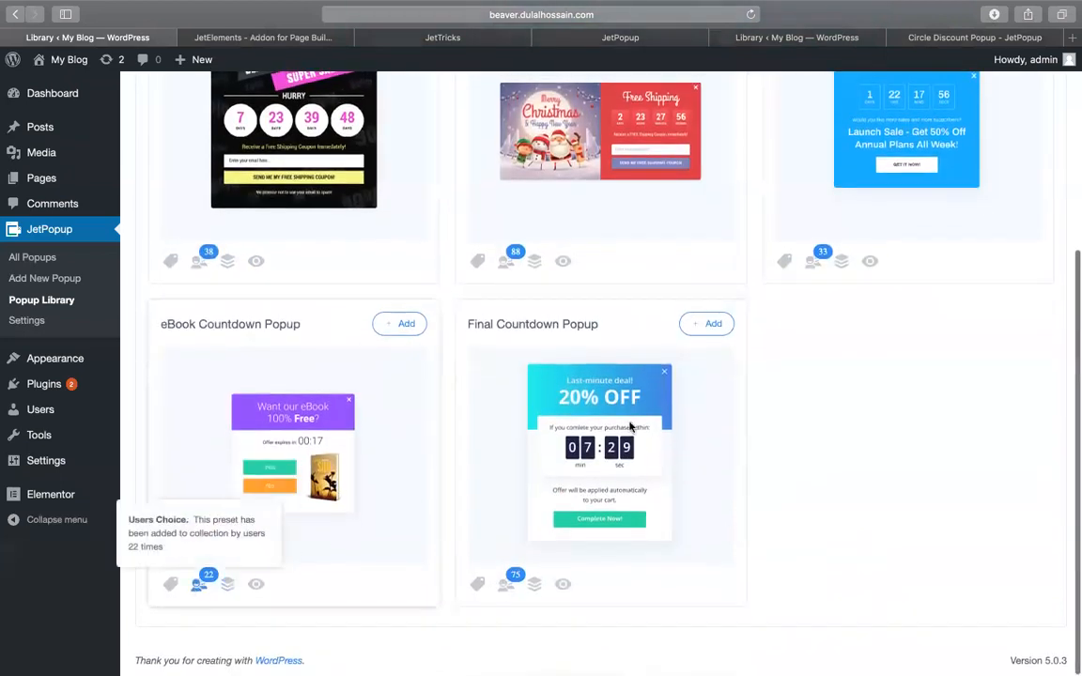
Turn off the Countdown filter, filter the presets by Discount and examine the details under the discount popups.
{"action": "scroll", "coordinate": [794, 401], "scroll_direction": "up", "scroll_amount": 6}
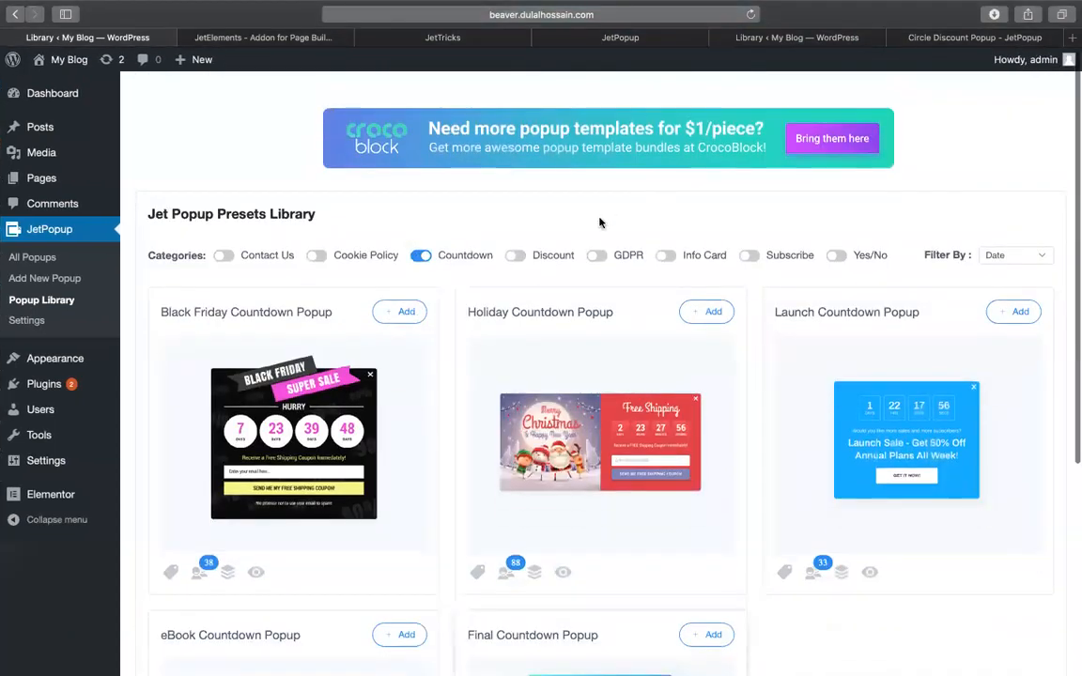
{"action": "left_click", "coordinate": [422, 242]}
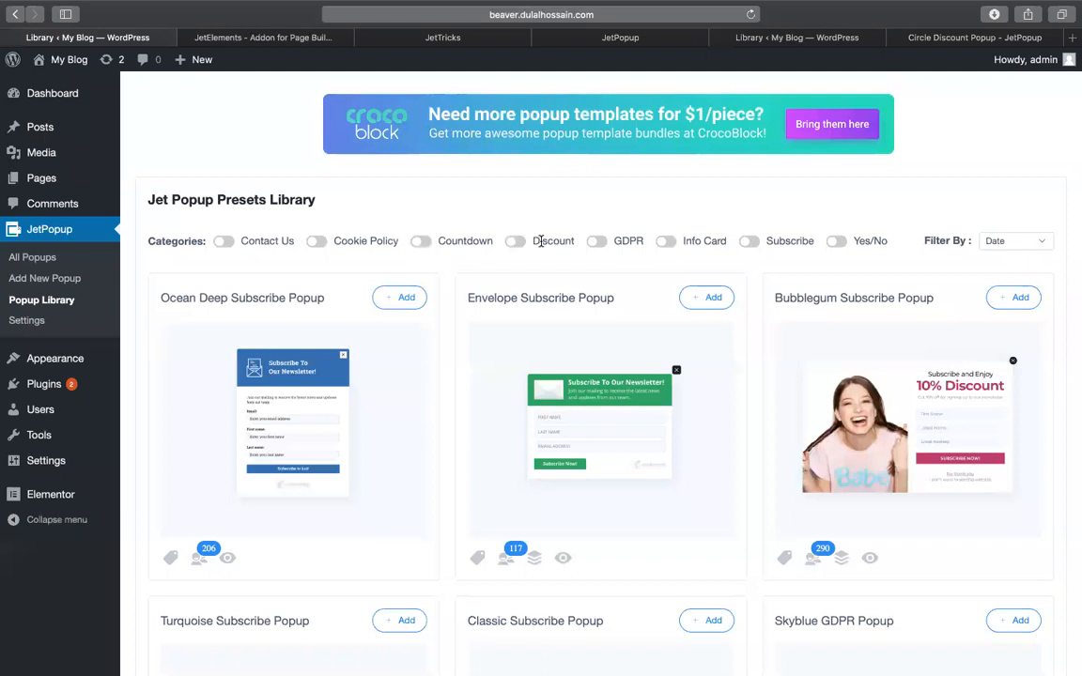
{"action": "left_click", "coordinate": [519, 241]}
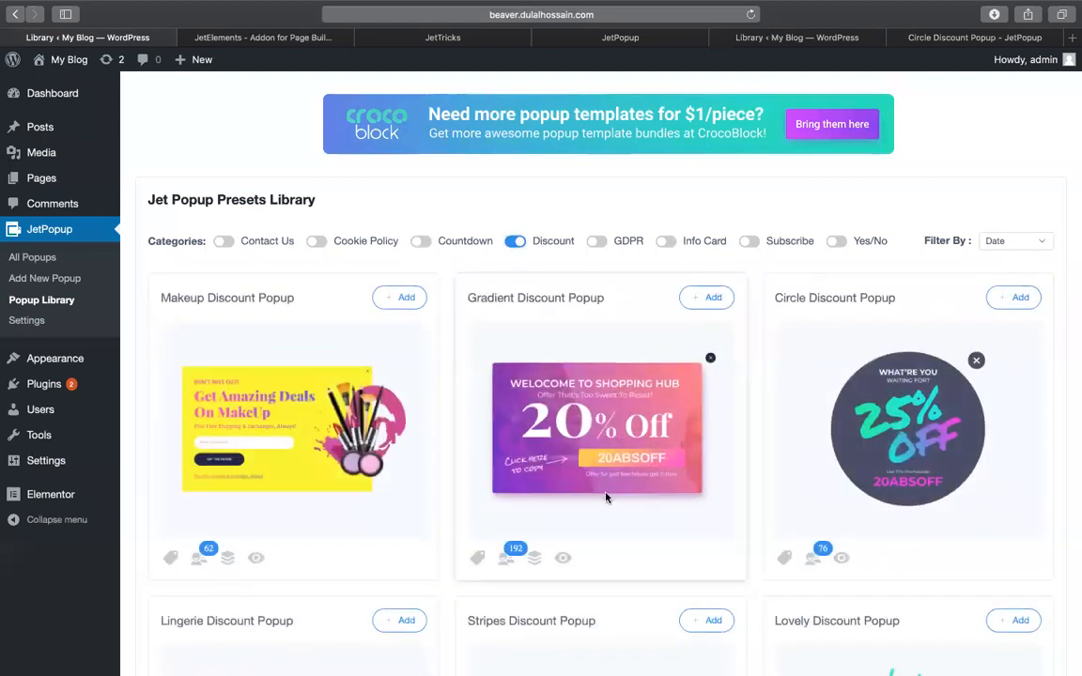
{"action": "scroll", "coordinate": [606, 497], "scroll_direction": "down", "scroll_amount": 2}
{"action": "mouse_move", "coordinate": [533, 471]}
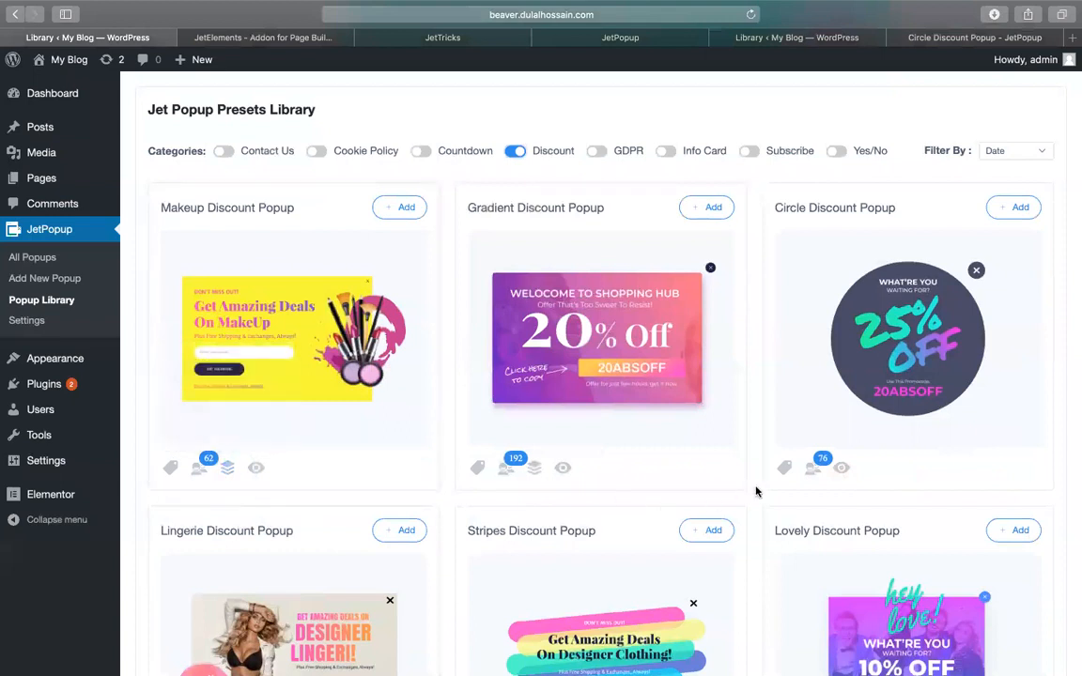
Add the Circle Discount Popup preset from the library and confirm creating a new popup from it.
{"action": "scroll", "coordinate": [920, 319], "scroll_direction": "up", "scroll_amount": 2}
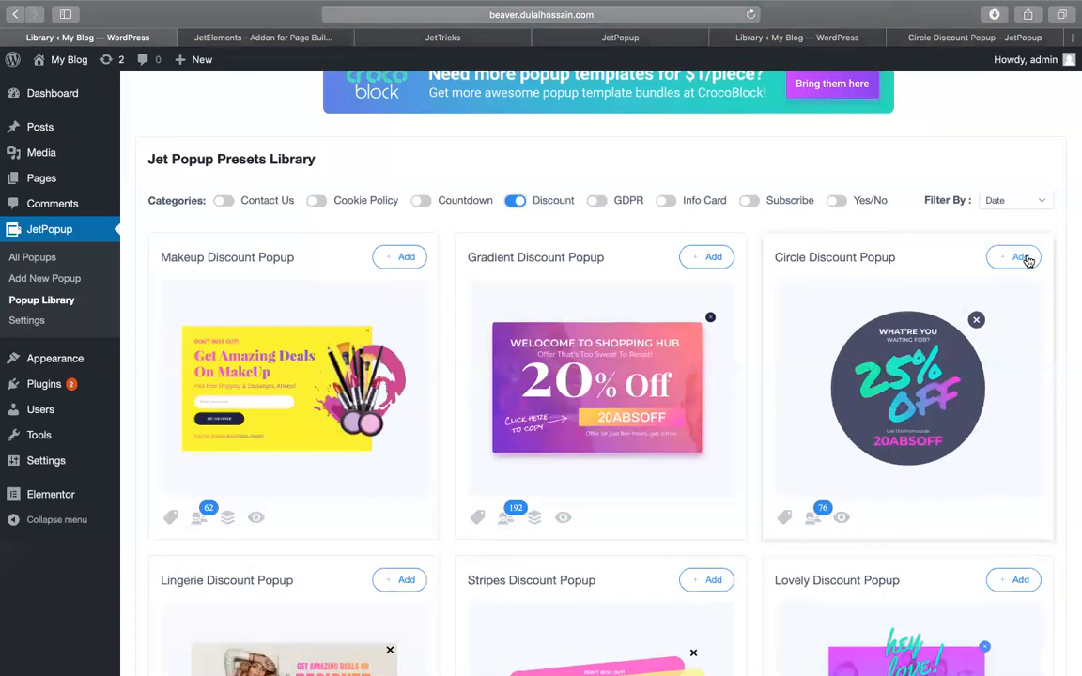
{"action": "left_click", "coordinate": [1027, 260]}
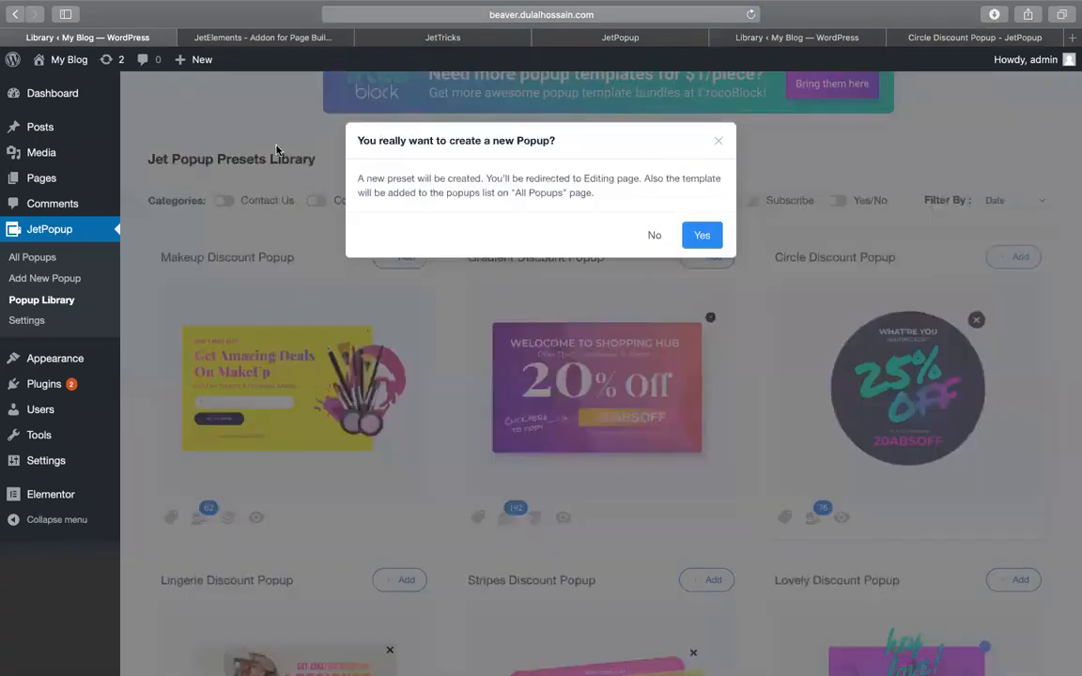
{"action": "left_click_drag", "start_coordinate": [435, 141], "coordinate": [556, 146]}
{"action": "left_click", "coordinate": [704, 236]}
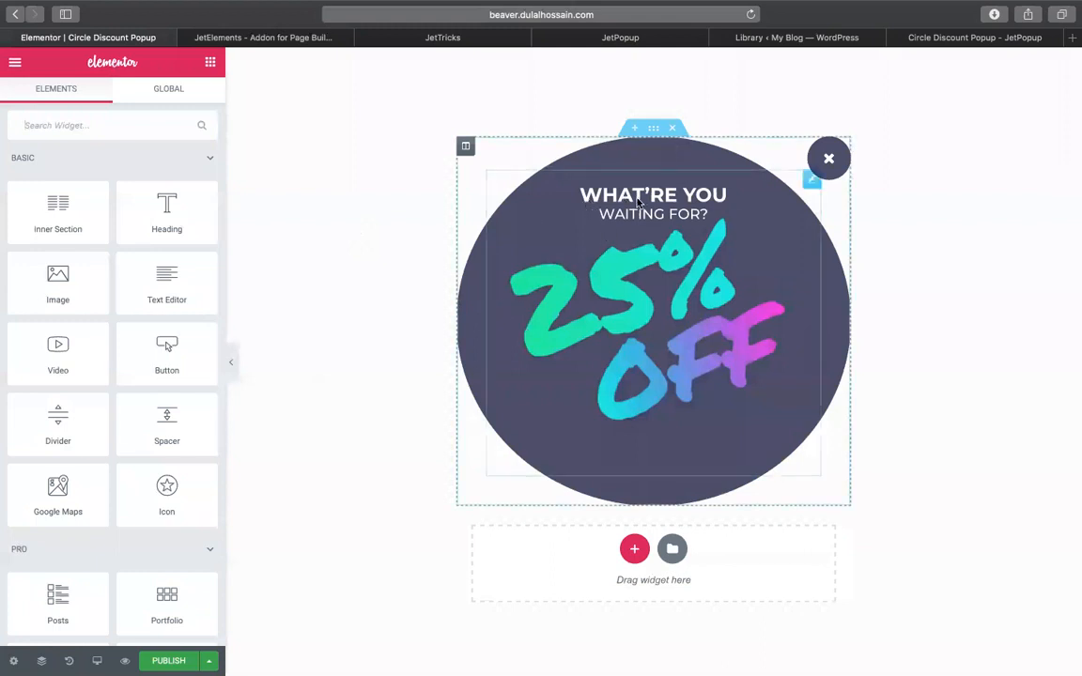
Add an Icon widget above the "WHAT'RE YOU" heading in the popup and set its icon to star-half-full.
{"action": "left_click", "coordinate": [688, 234]}
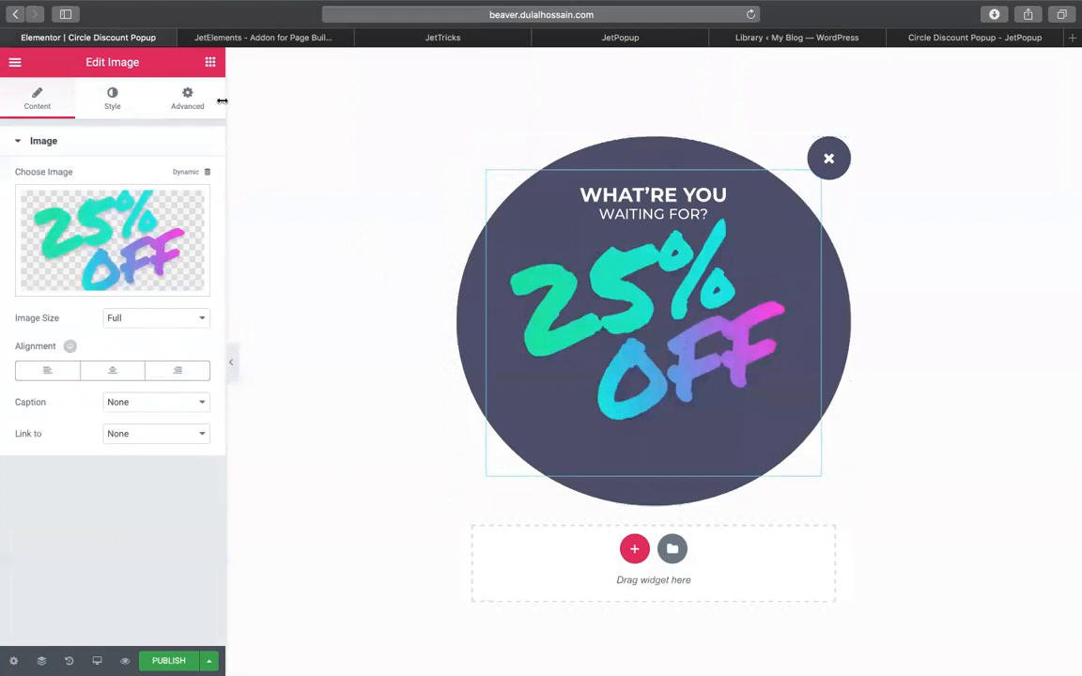
{"action": "left_click", "coordinate": [210, 62]}
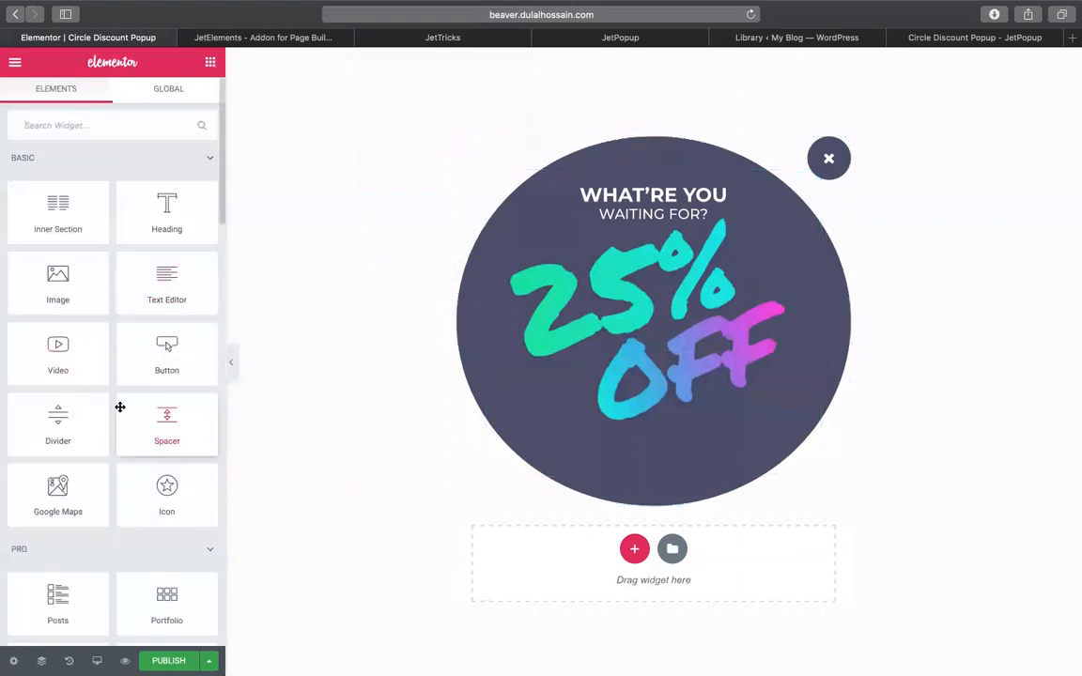
{"action": "scroll", "coordinate": [120, 406], "scroll_direction": "down", "scroll_amount": 2}
{"action": "left_click_drag", "start_coordinate": [174, 385], "coordinate": [585, 207]}
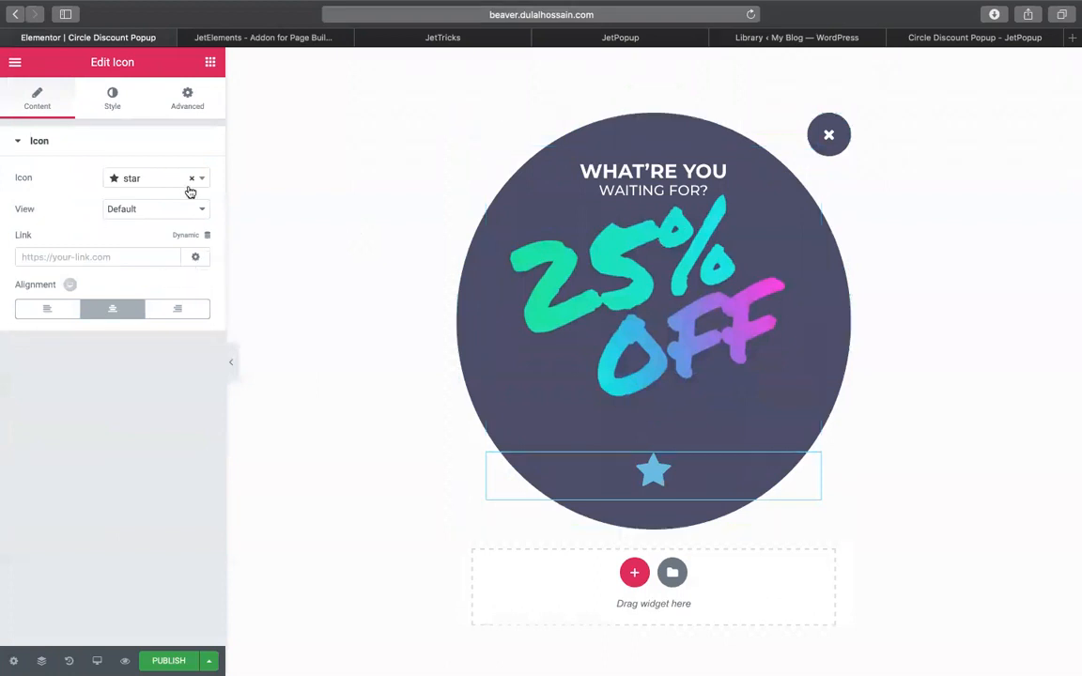
{"action": "left_click_drag", "start_coordinate": [792, 482], "coordinate": [627, 154]}
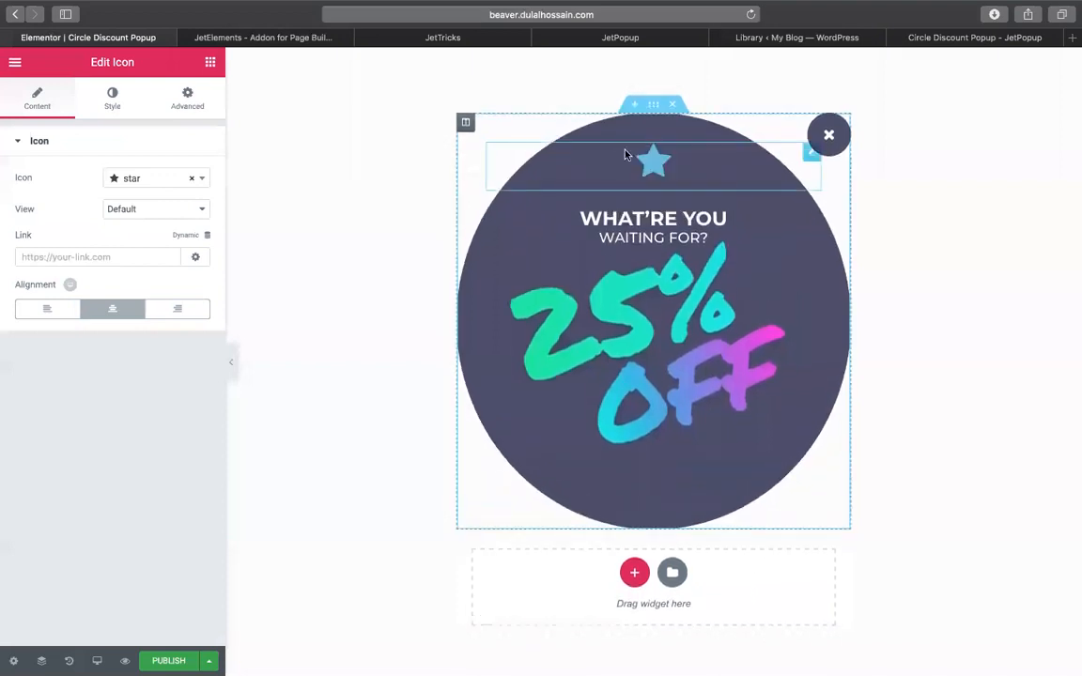
{"action": "left_click", "coordinate": [138, 177]}
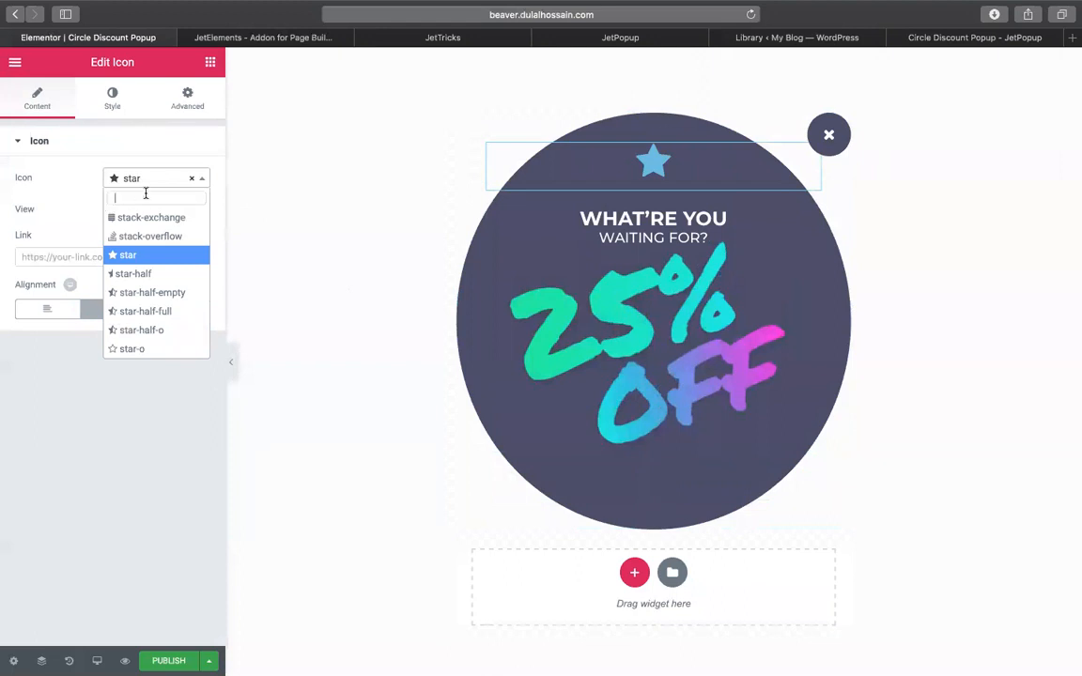
{"action": "left_click", "coordinate": [143, 311]}
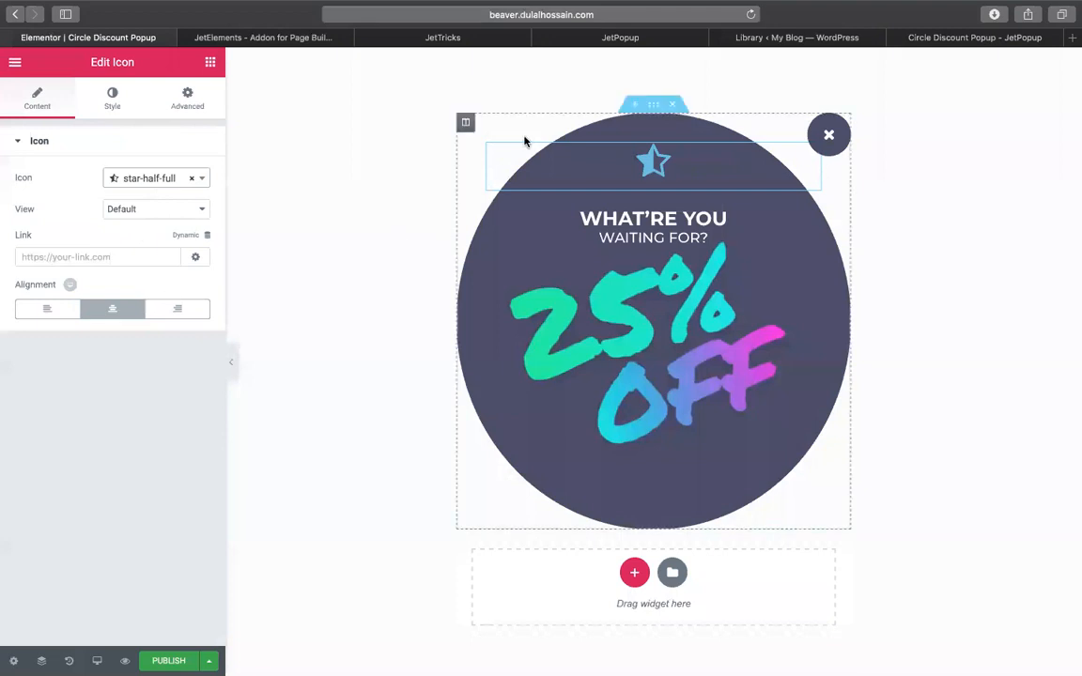
Try left alignment on the half-star icon and set it back to centre.
{"action": "left_click", "coordinate": [210, 63]}
{"action": "scroll", "coordinate": [160, 342], "scroll_direction": "down", "scroll_amount": 3}
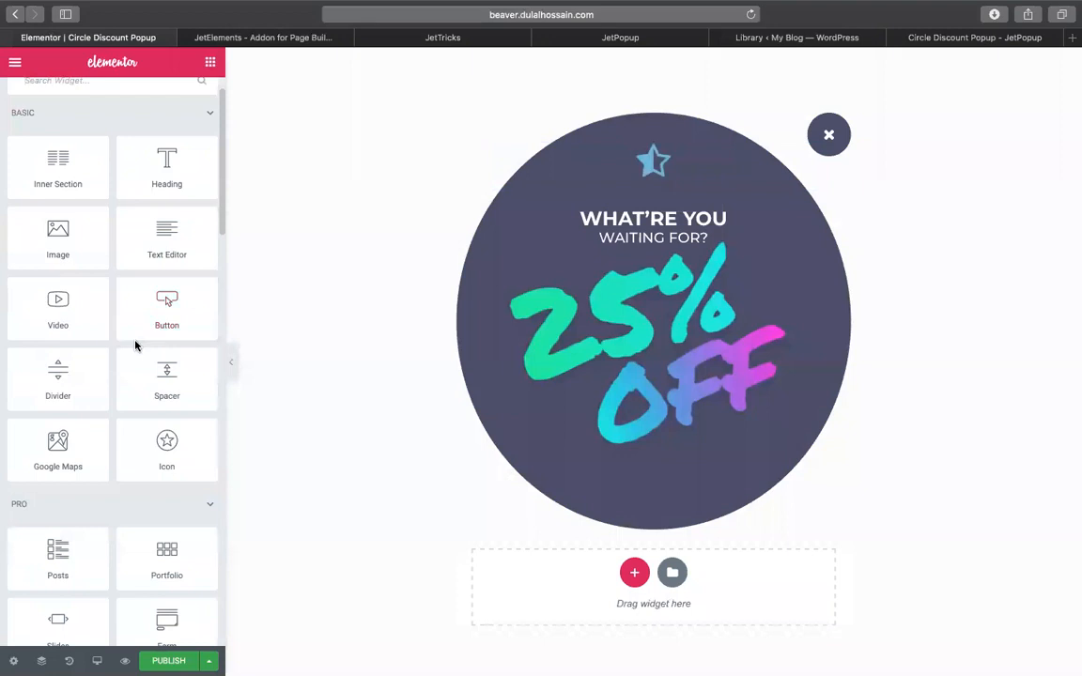
{"action": "scroll", "coordinate": [89, 454], "scroll_direction": "down", "scroll_amount": 2}
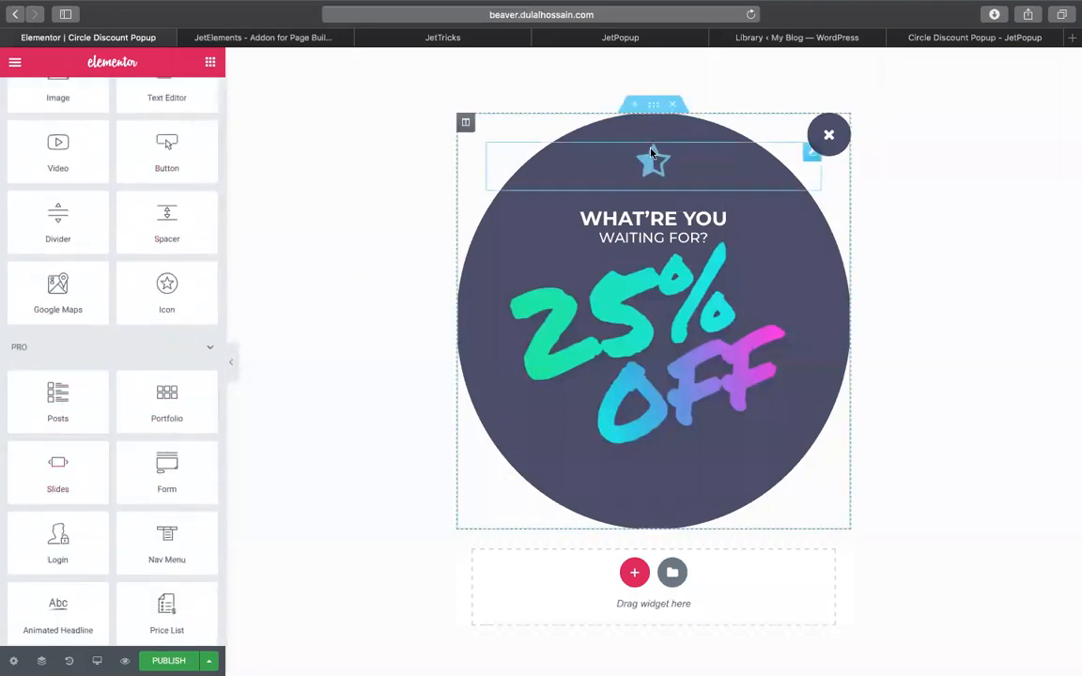
{"action": "left_click", "coordinate": [650, 161]}
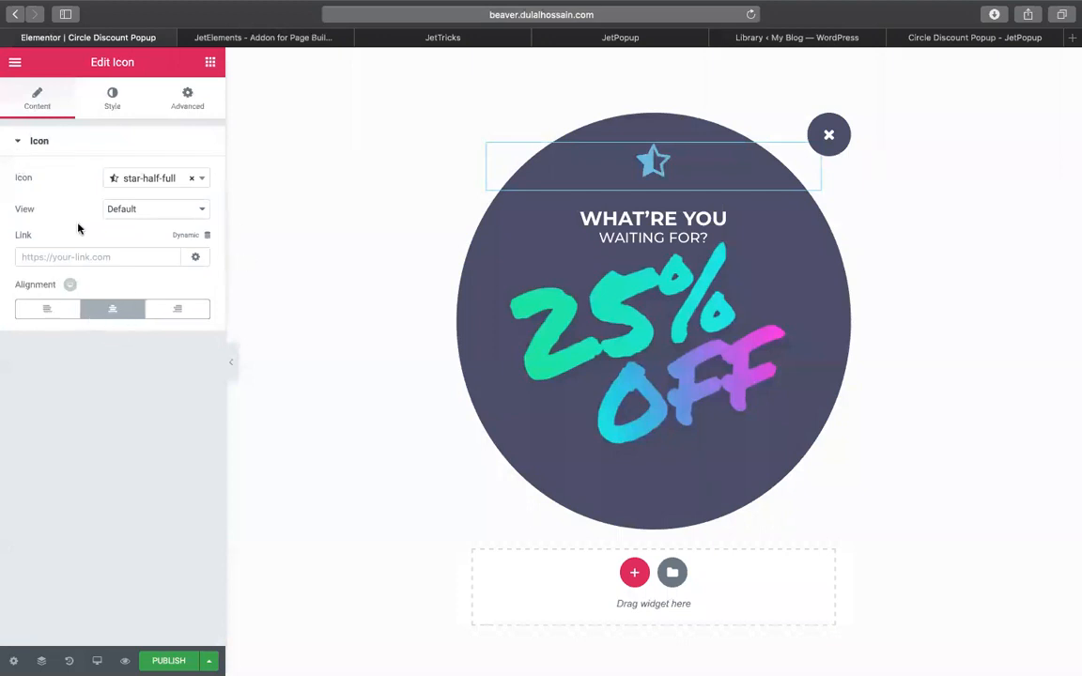
{"action": "left_click", "coordinate": [45, 310]}
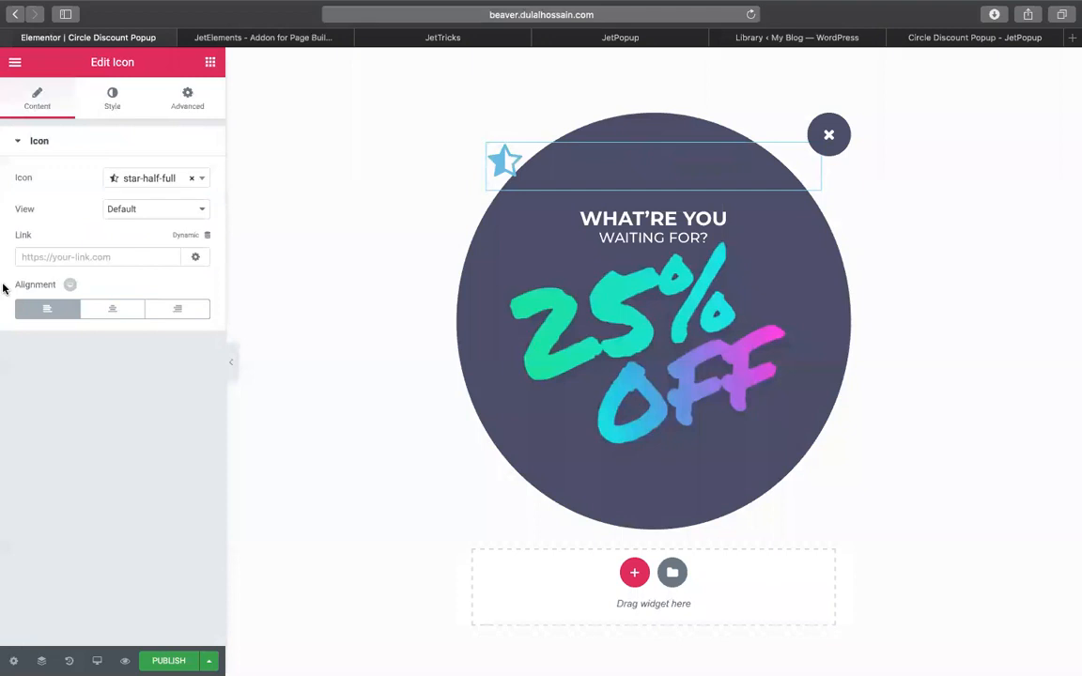
{"action": "left_click", "coordinate": [110, 310]}
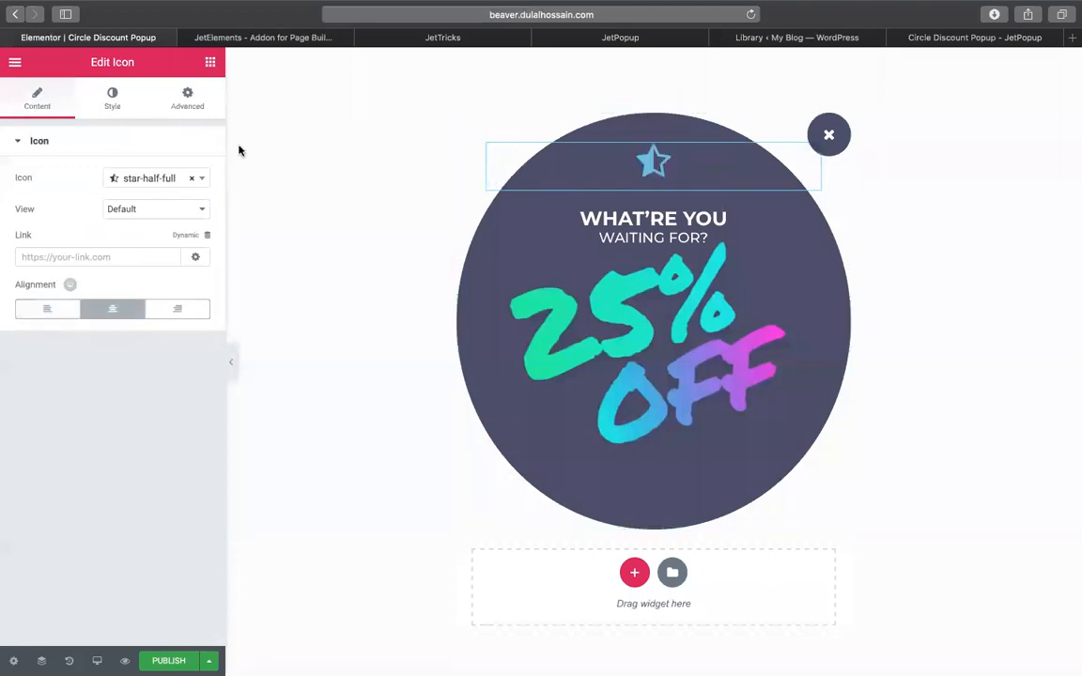
Review the half-star icon's style and advanced settings, including margin, padding and entrance animation.
{"action": "left_click", "coordinate": [118, 103]}
{"action": "left_click", "coordinate": [179, 105]}
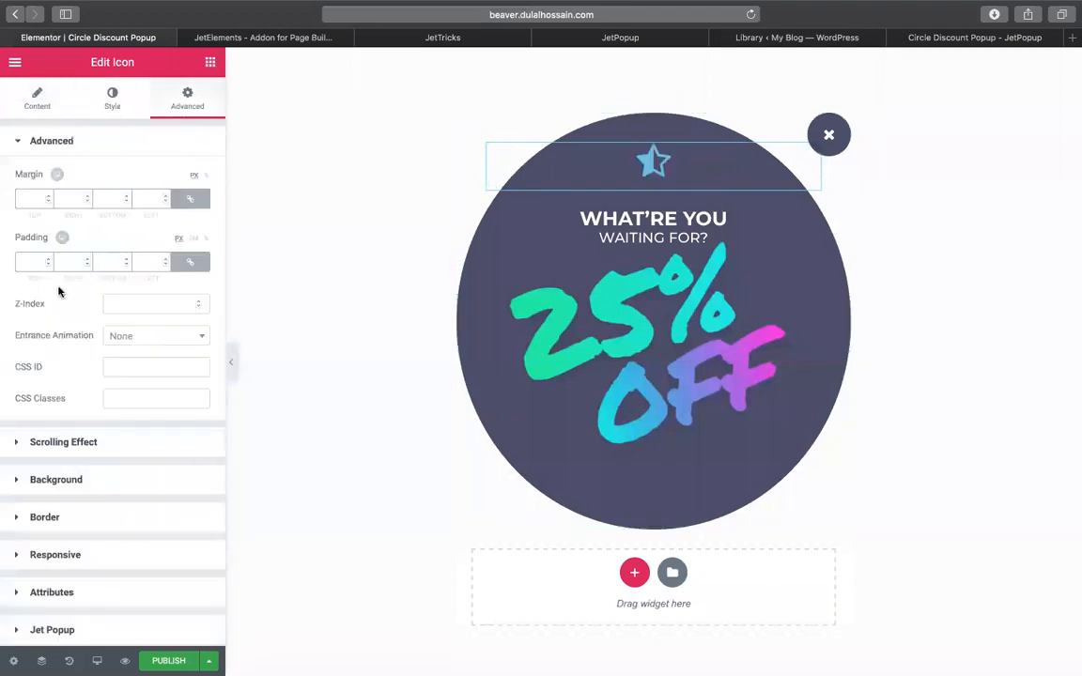
{"action": "scroll", "coordinate": [48, 407], "scroll_direction": "down", "scroll_amount": 1}
{"action": "scroll", "coordinate": [81, 368], "scroll_direction": "down", "scroll_amount": 1}
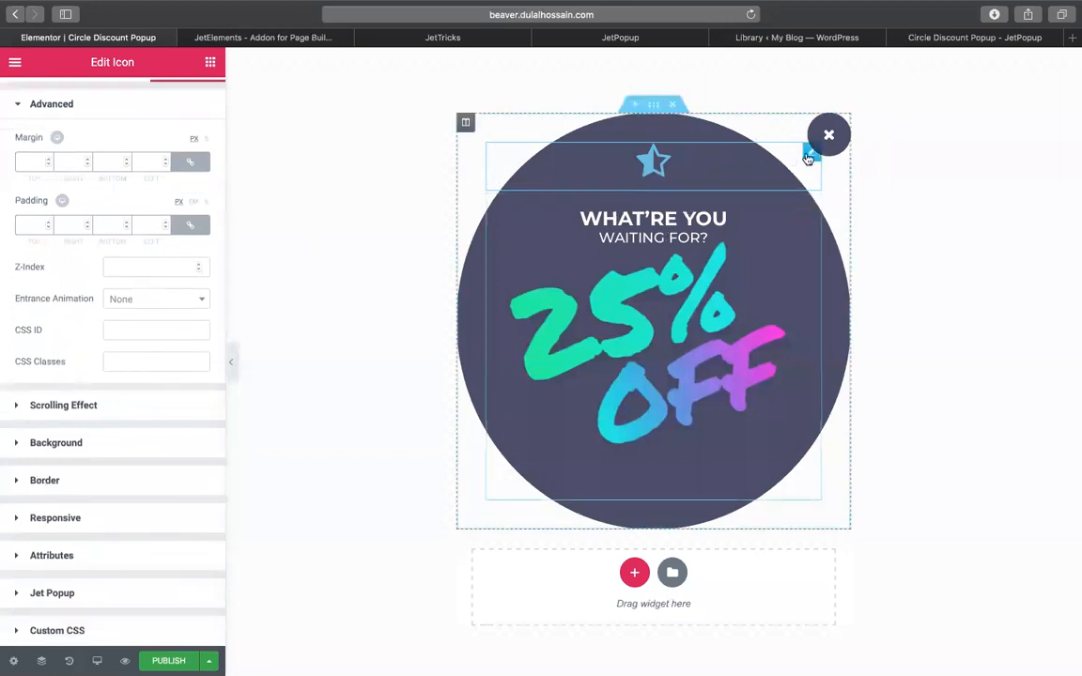
{"action": "left_click_drag", "start_coordinate": [809, 156], "coordinate": [622, 169]}
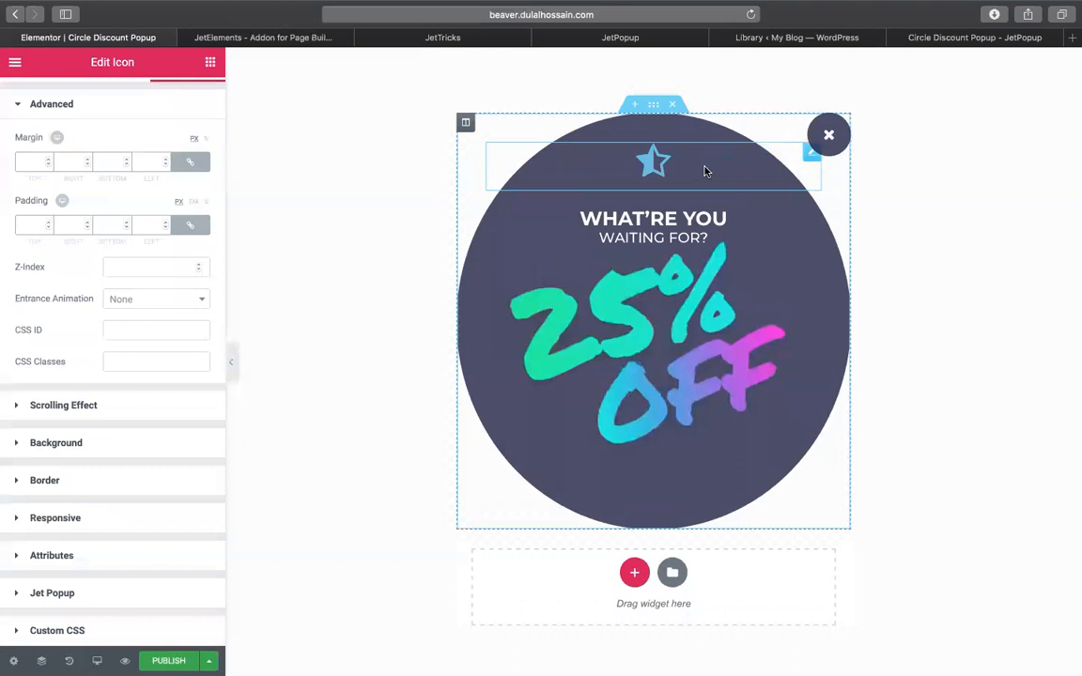
Try a second Icon widget below the half star and delete it again.
{"action": "left_click", "coordinate": [206, 65]}
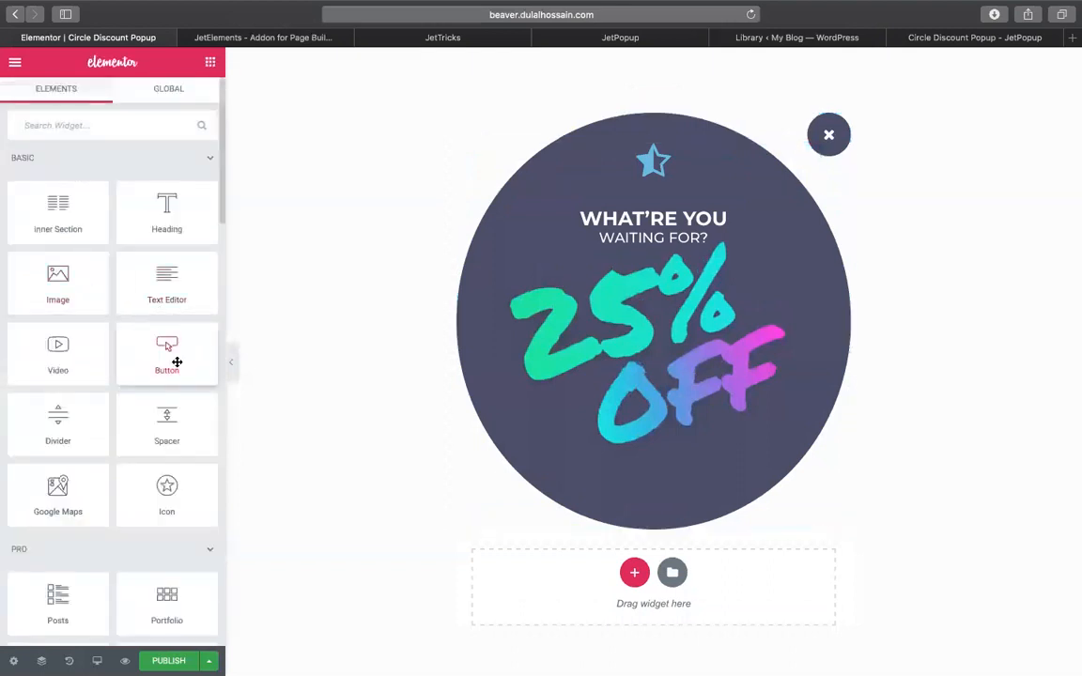
{"action": "left_click_drag", "start_coordinate": [165, 495], "coordinate": [655, 177]}
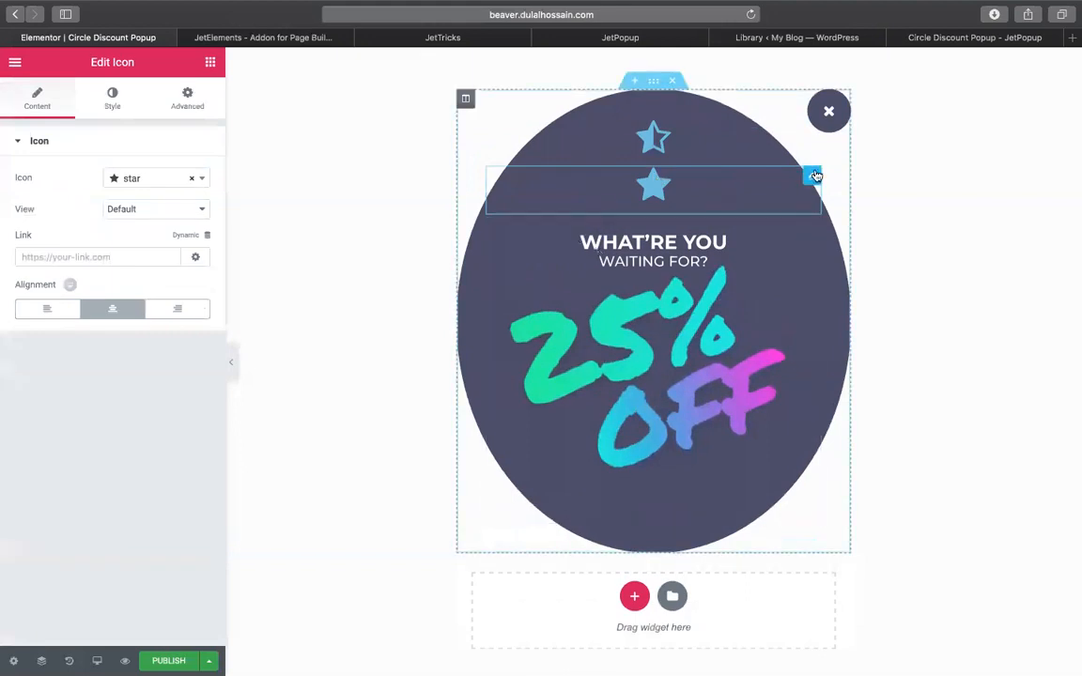
{"action": "right_click", "coordinate": [815, 175]}
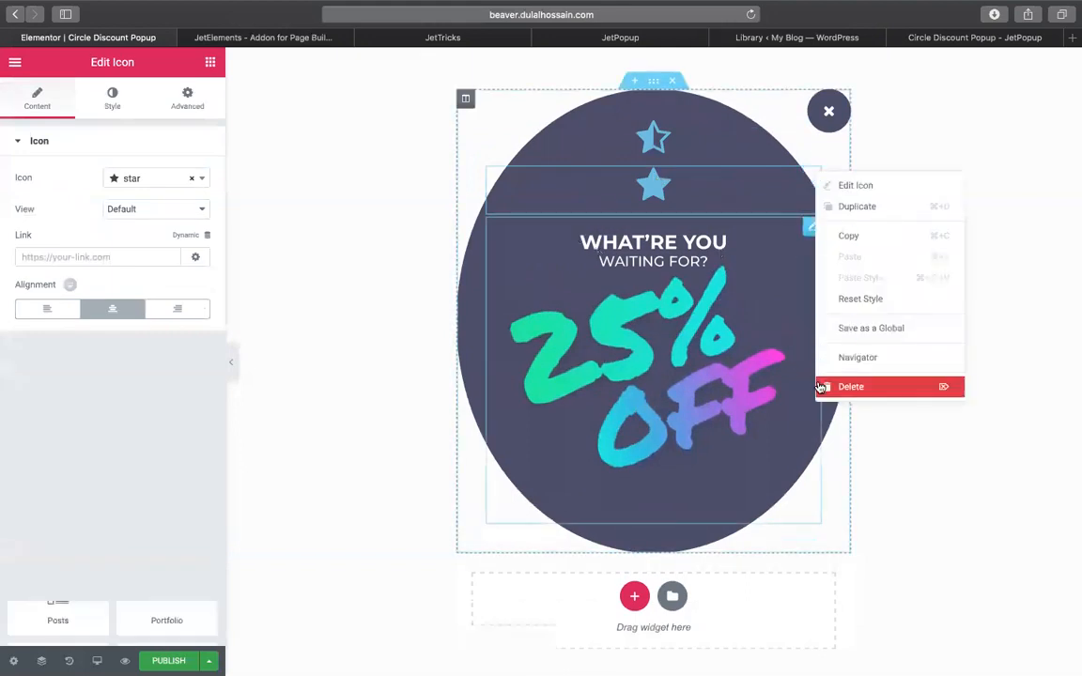
{"action": "left_click", "coordinate": [851, 386]}
Replace the "WHAT'RE YOU" heading with an Animated Headline widget placed above "WAITING FOR?".
{"action": "scroll", "coordinate": [93, 371], "scroll_direction": "down", "scroll_amount": 1}
{"action": "scroll", "coordinate": [93, 371], "scroll_direction": "down", "scroll_amount": 3}
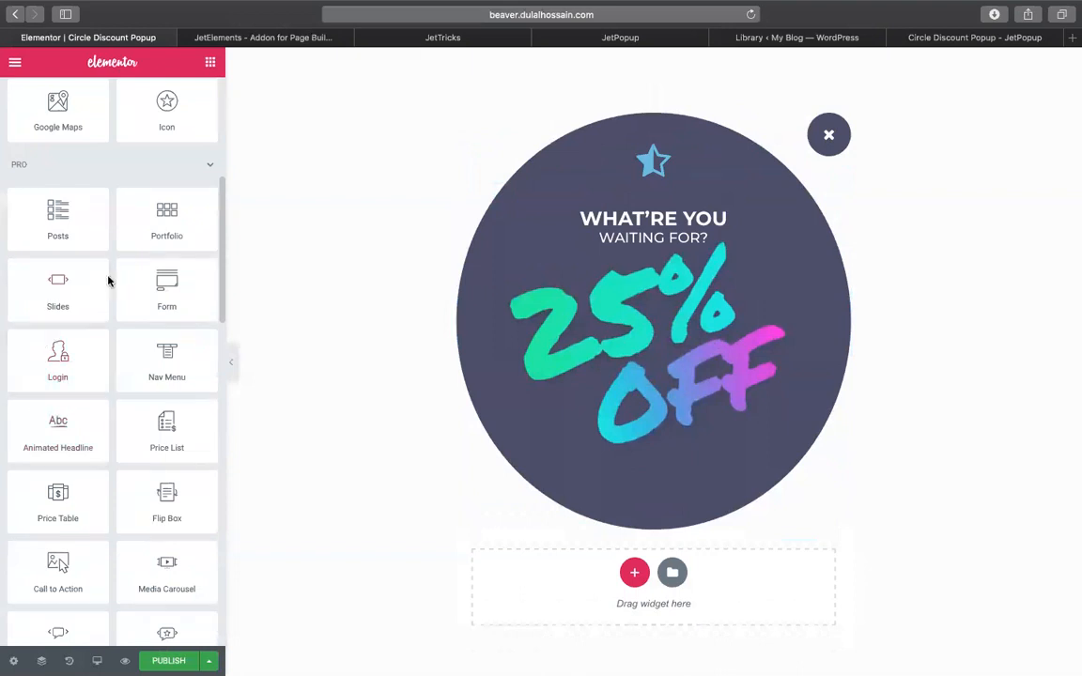
{"action": "scroll", "coordinate": [109, 283], "scroll_direction": "down", "scroll_amount": 3}
{"action": "scroll", "coordinate": [156, 369], "scroll_direction": "down", "scroll_amount": 1}
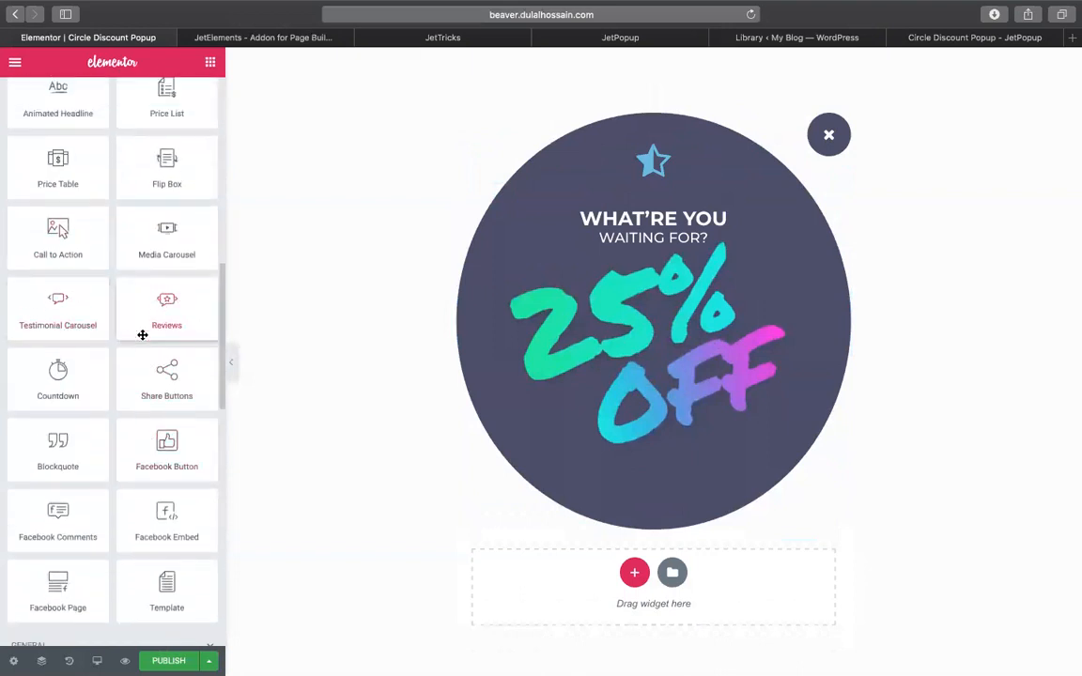
{"action": "scroll", "coordinate": [55, 311], "scroll_direction": "up", "scroll_amount": 1}
{"action": "scroll", "coordinate": [56, 311], "scroll_direction": "up", "scroll_amount": 3}
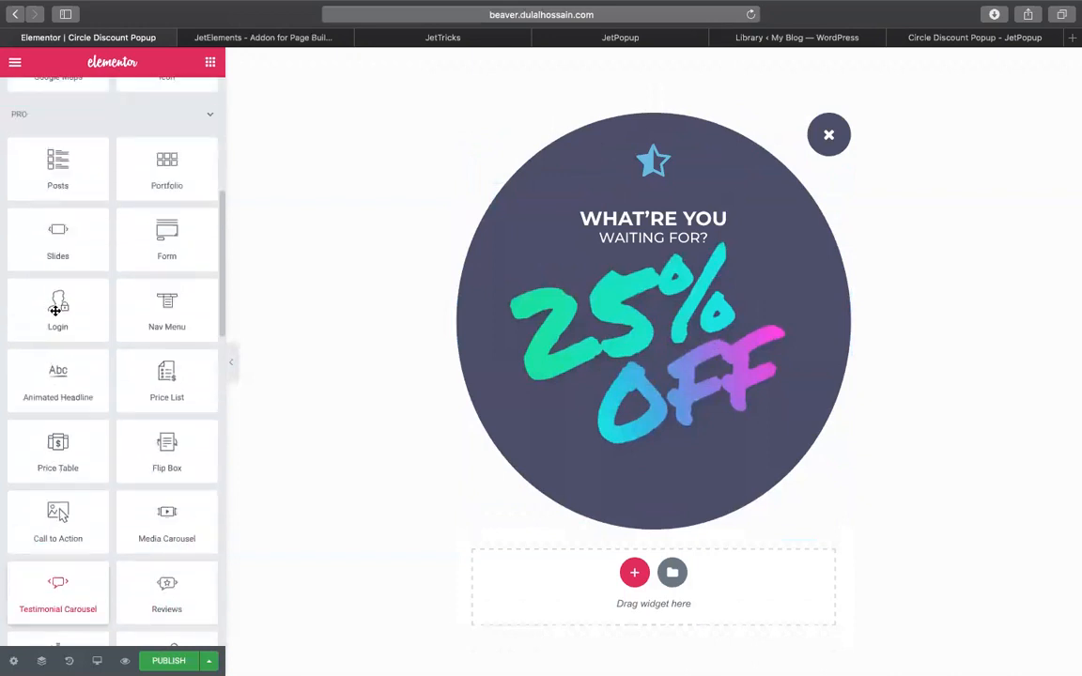
{"action": "left_click_drag", "start_coordinate": [66, 399], "coordinate": [696, 196]}
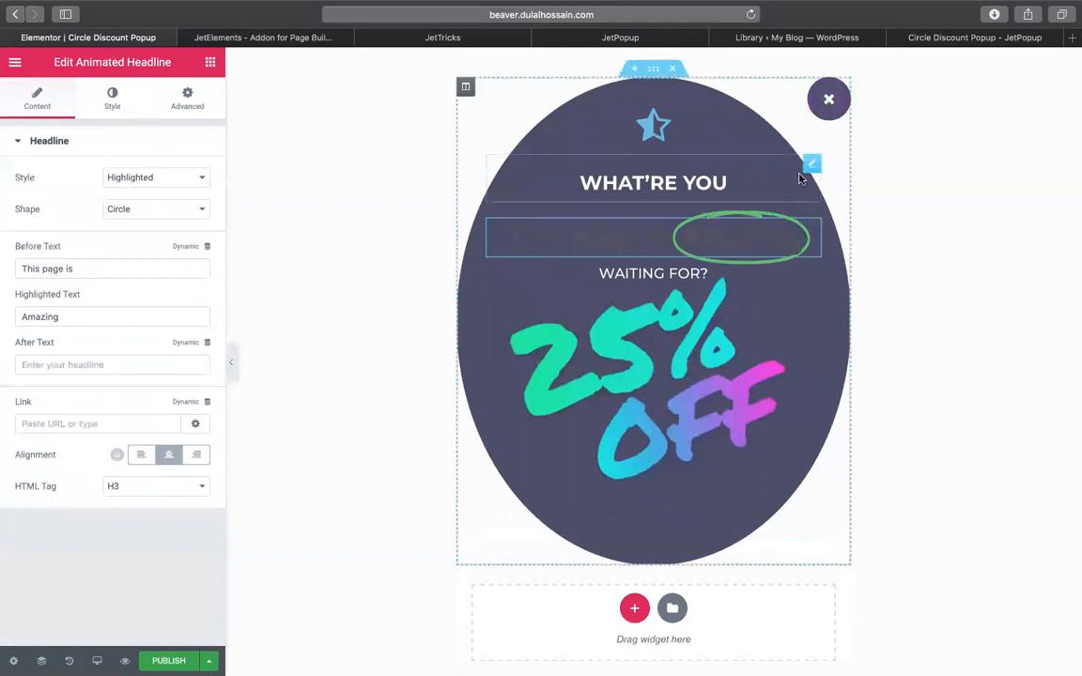
{"action": "right_click", "coordinate": [816, 168]}
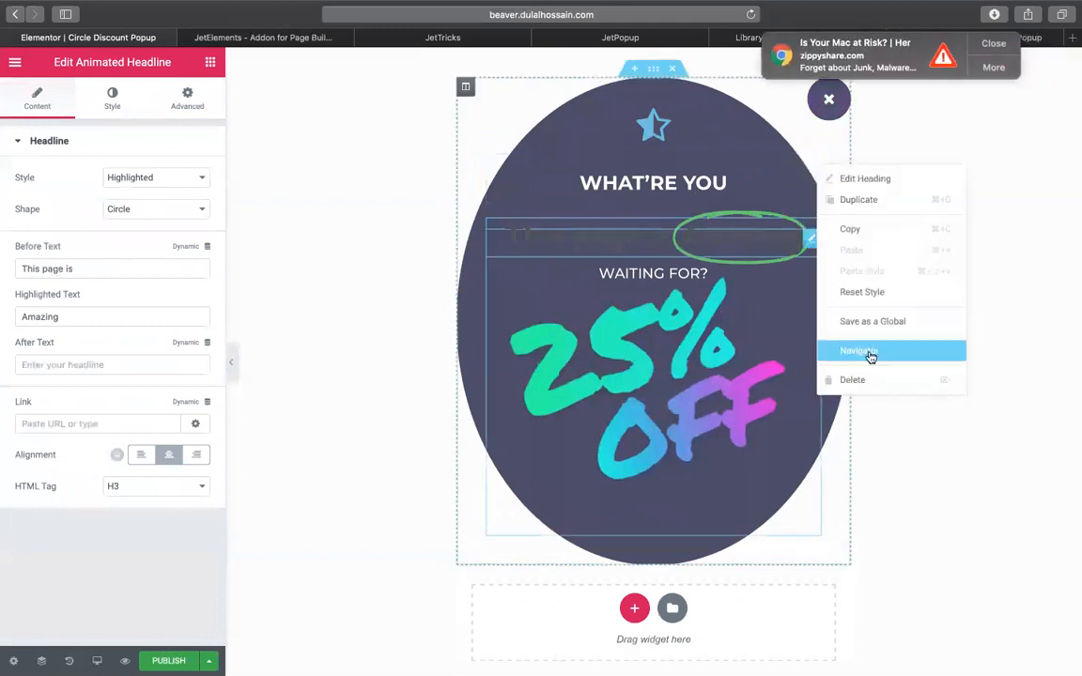
{"action": "left_click", "coordinate": [850, 343]}
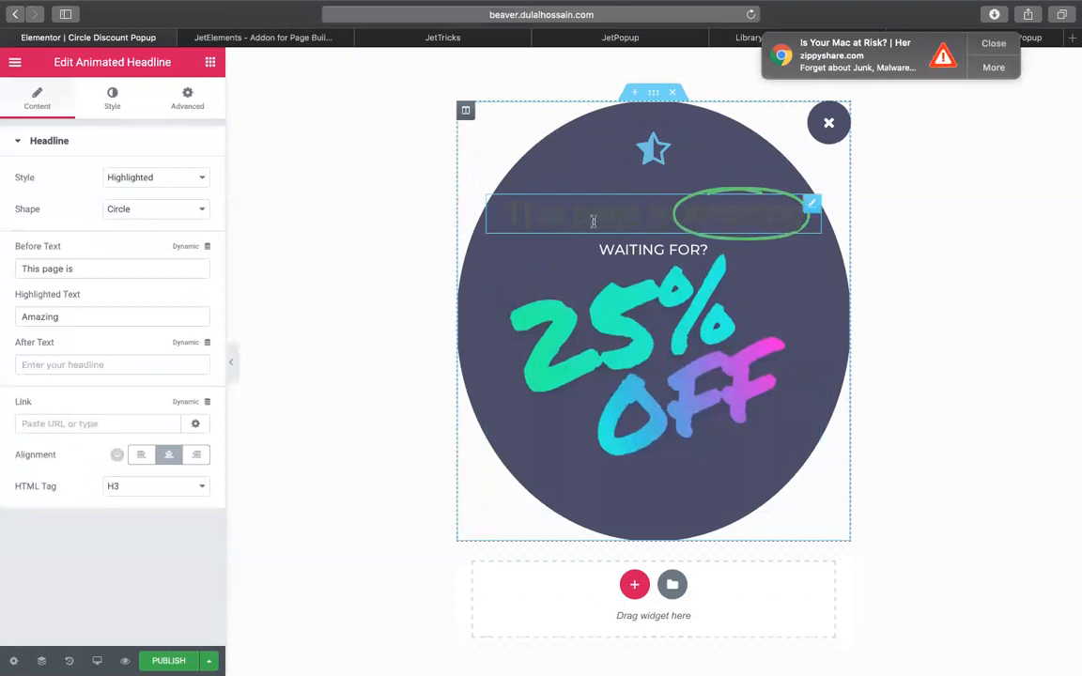
Set the animated headline's before text to "Eid Offer!".
{"action": "left_click", "coordinate": [80, 272]}
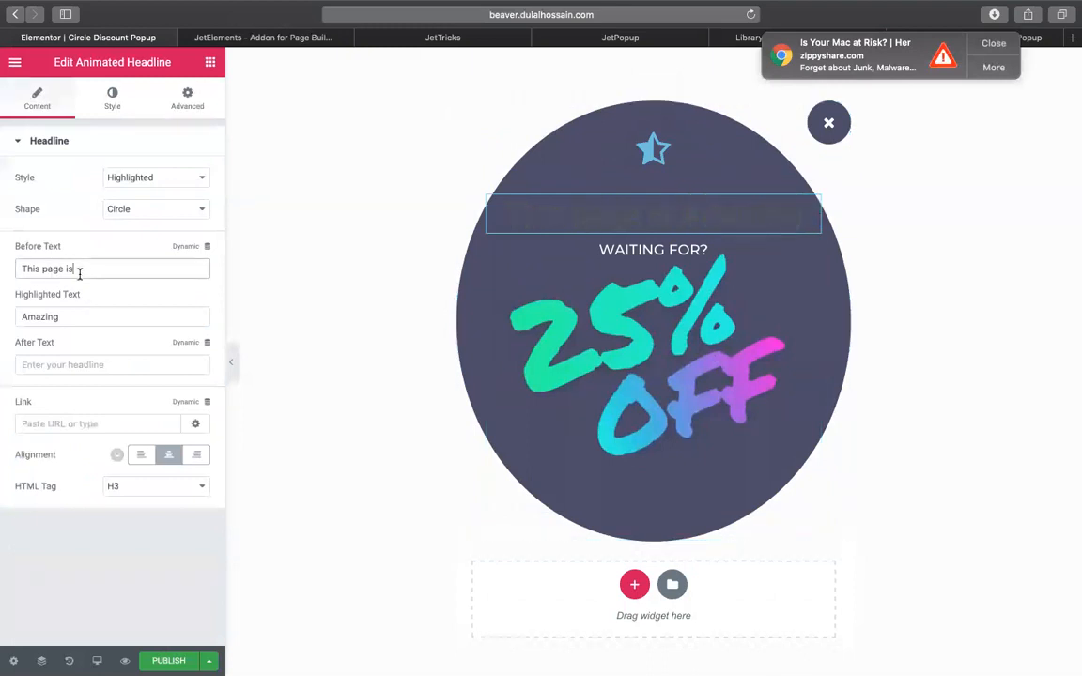
{"action": "triple_click", "coordinate": [80, 273]}
{"action": "type", "text": "One"}
{"action": "key", "text": "super+a"}
{"action": "type", "text": "Eid Offer"}
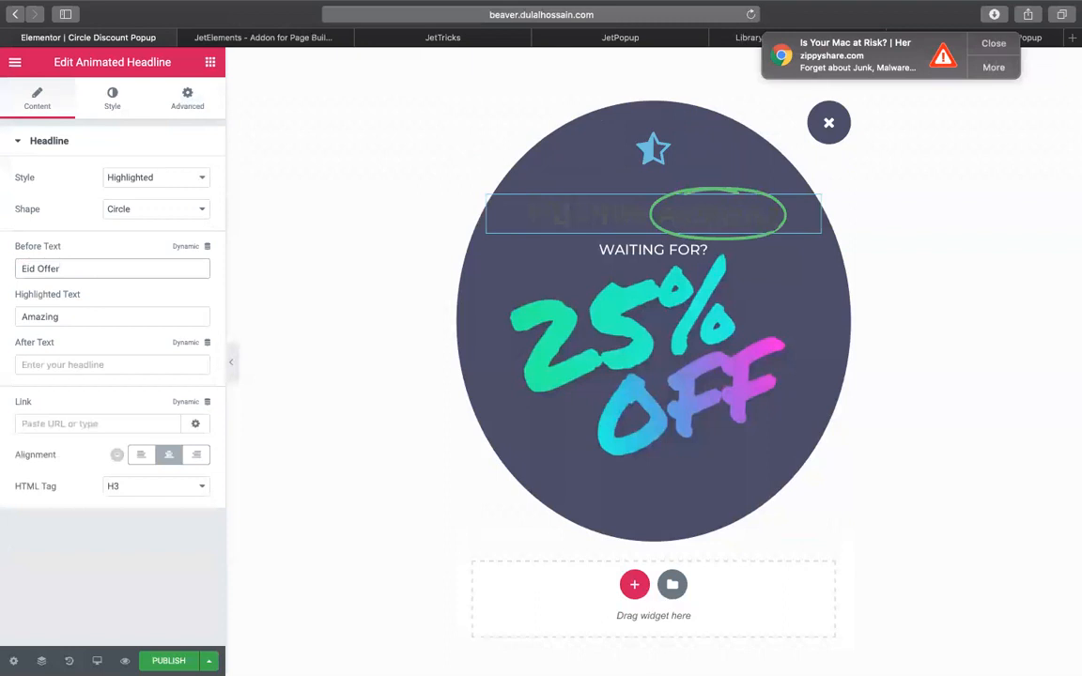
{"action": "type", "text": "!"}
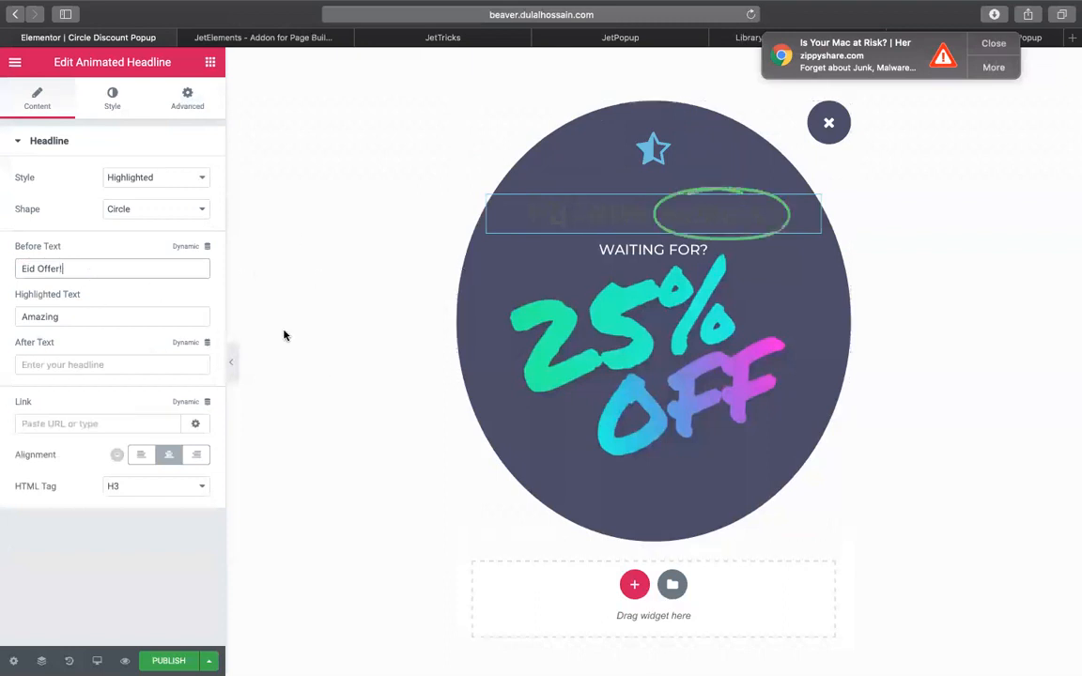
Set the animated headline's highlighted text to "Tonight All Items!".
{"action": "double_click", "coordinate": [86, 313]}
{"action": "left_click", "coordinate": [53, 317]}
{"action": "double_click", "coordinate": [90, 317]}
{"action": "type", "text": "Tonig"}
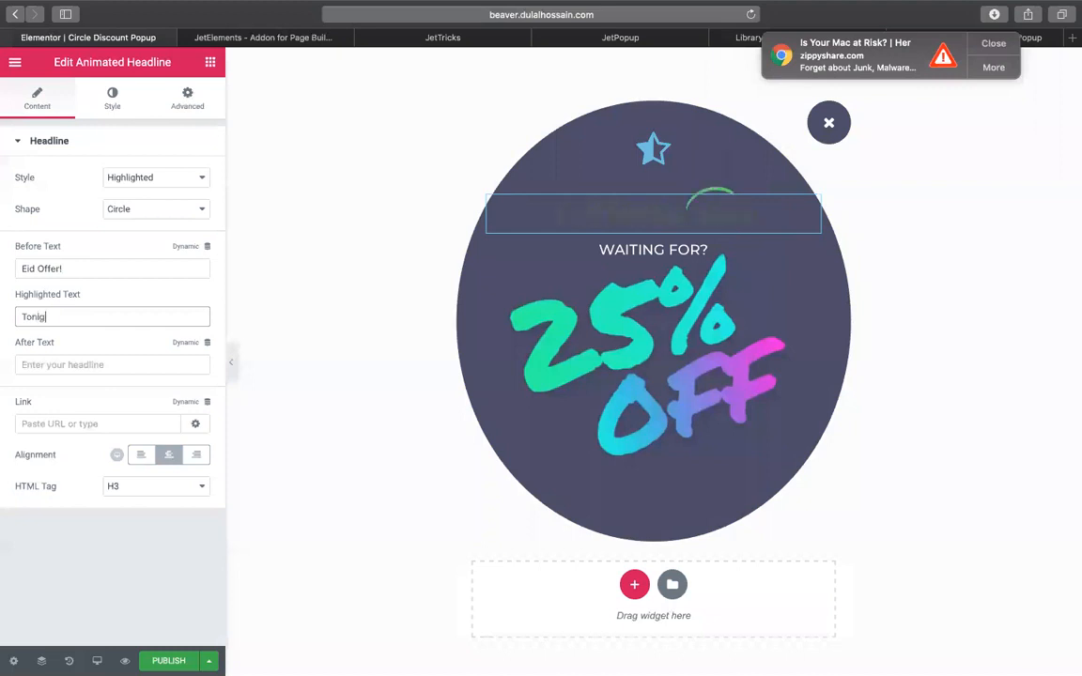
{"action": "type", "text": "ht All I"}
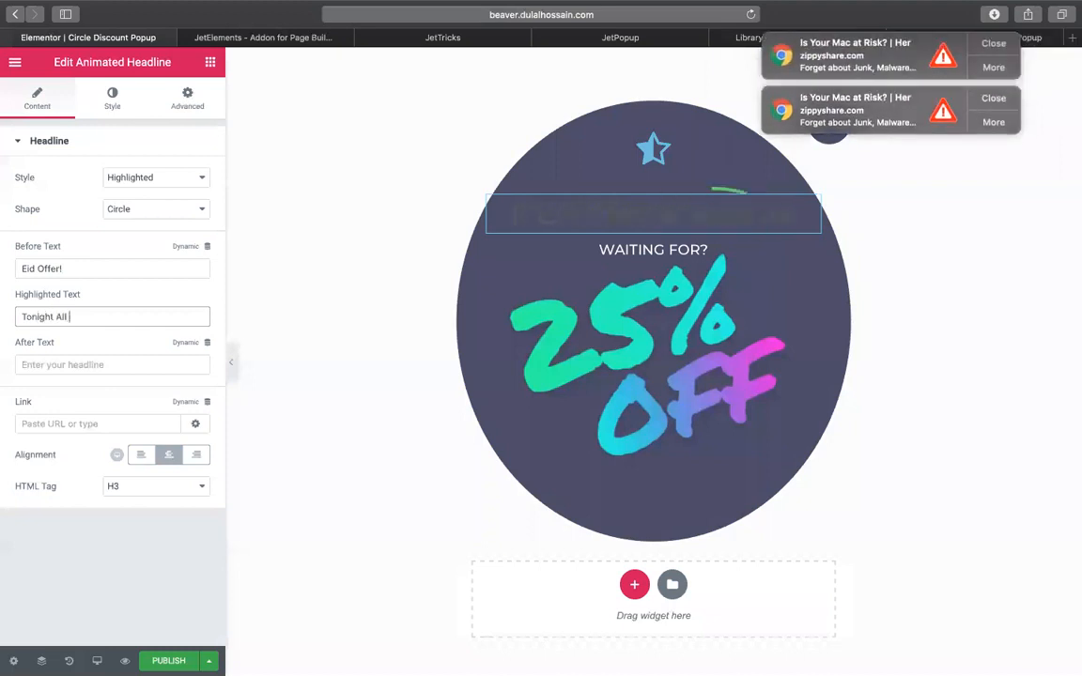
{"action": "type", "text": "temrs"}
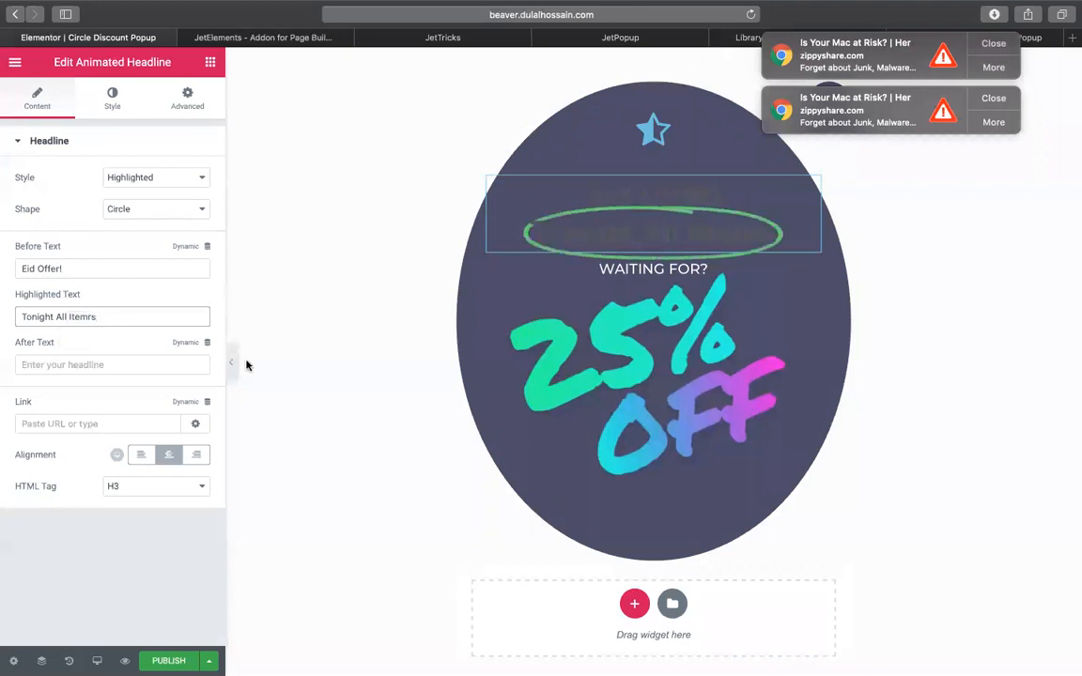
{"action": "key", "text": "BackSpace"}
{"action": "key", "text": "BackSpace"}
{"action": "type", "text": "s"}
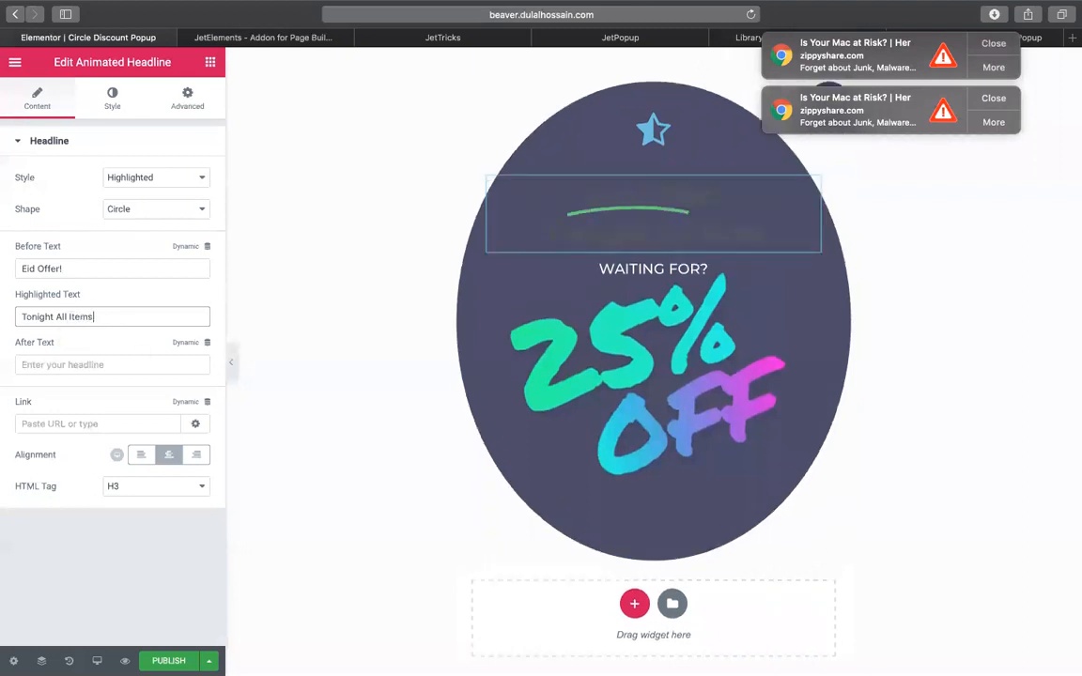
{"action": "type", "text": "!"}
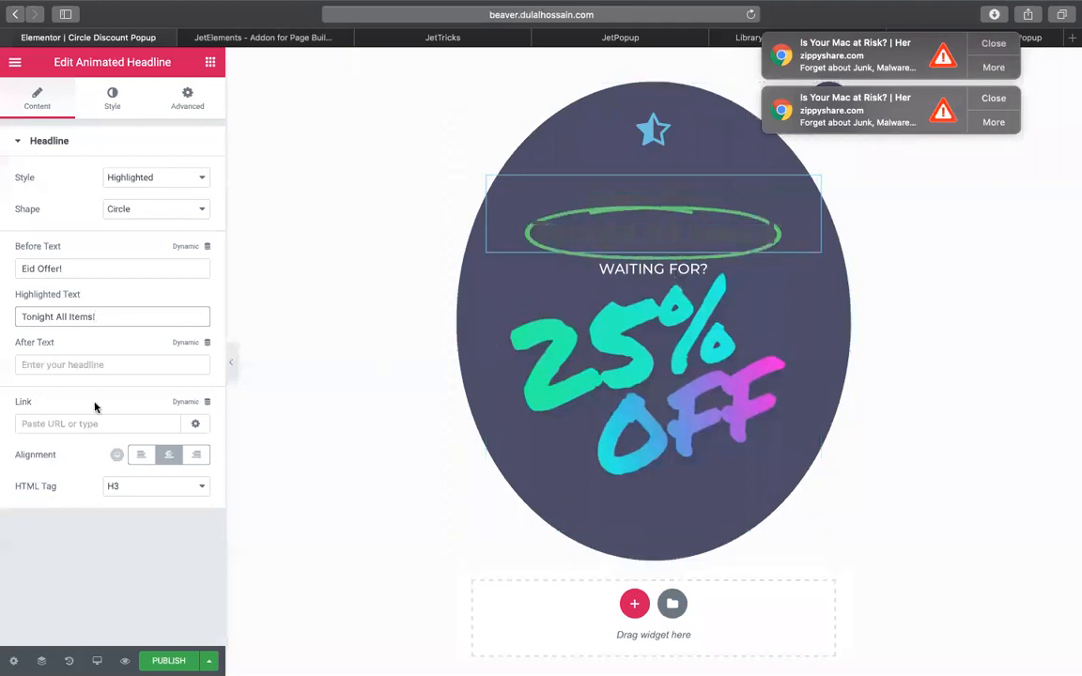
Set the color of the animated headline's circle shape to teal #00c4b3.
{"action": "left_click", "coordinate": [111, 97]}
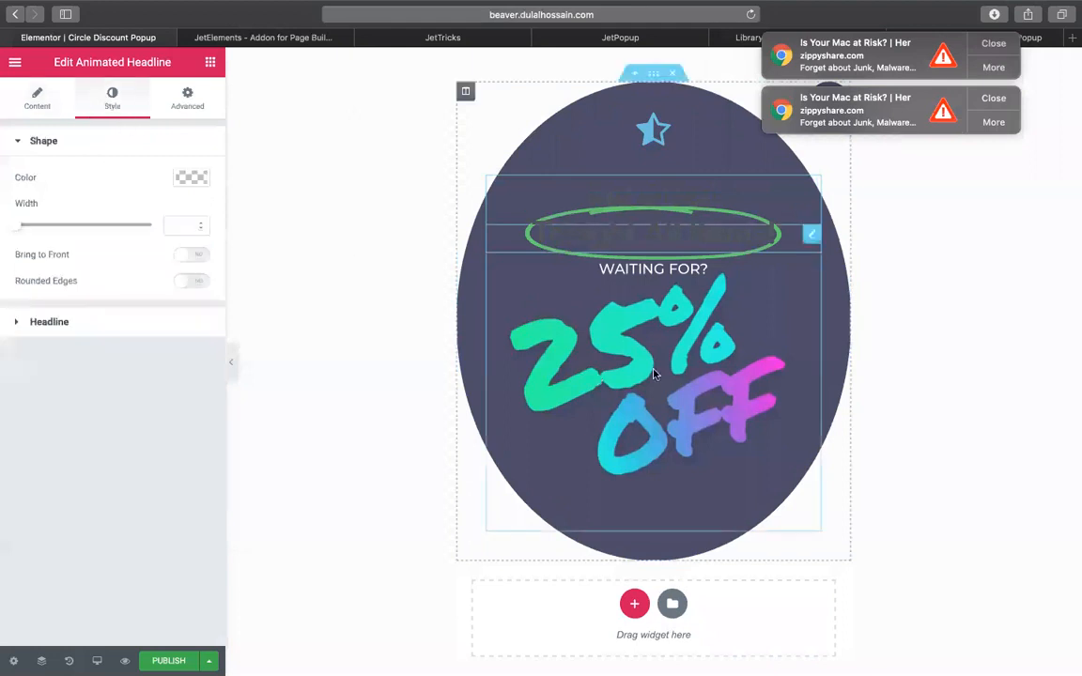
{"action": "left_click", "coordinate": [187, 180]}
{"action": "left_click", "coordinate": [136, 354]}
{"action": "left_click", "coordinate": [99, 355]}
{"action": "left_click", "coordinate": [116, 355]}
{"action": "left_click", "coordinate": [80, 240]}
{"action": "left_click", "coordinate": [100, 217]}
{"action": "left_click", "coordinate": [88, 233]}
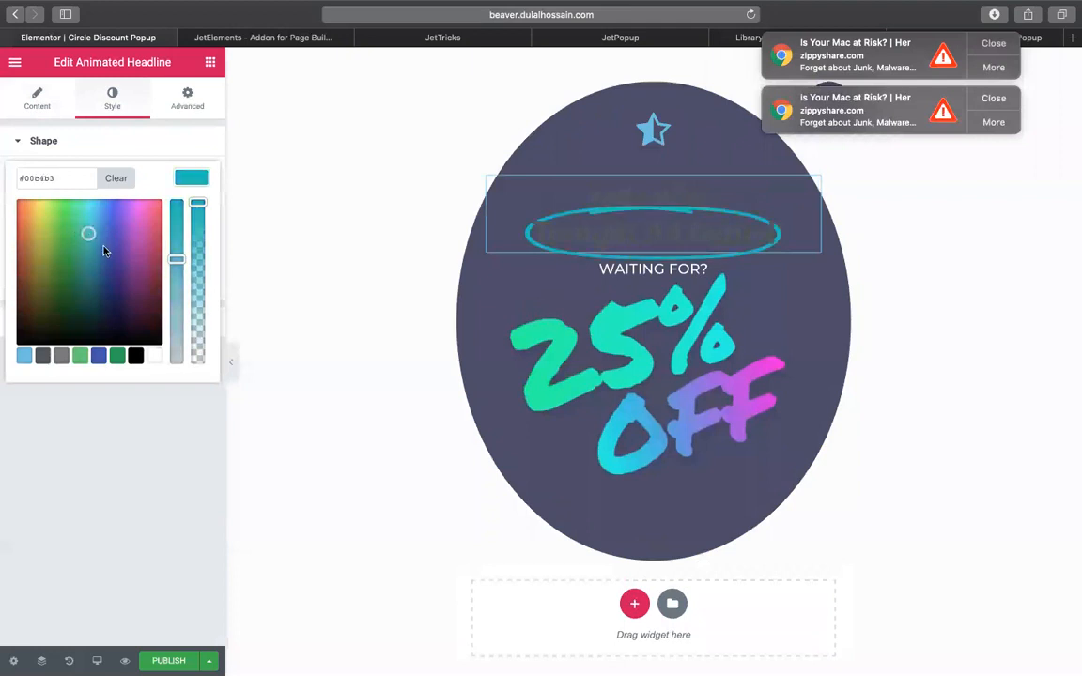
{"action": "left_click", "coordinate": [400, 190]}
Set the text color of the headline's animated text "Tonight All Items!" to purple #964fdd.
{"action": "left_click", "coordinate": [669, 187]}
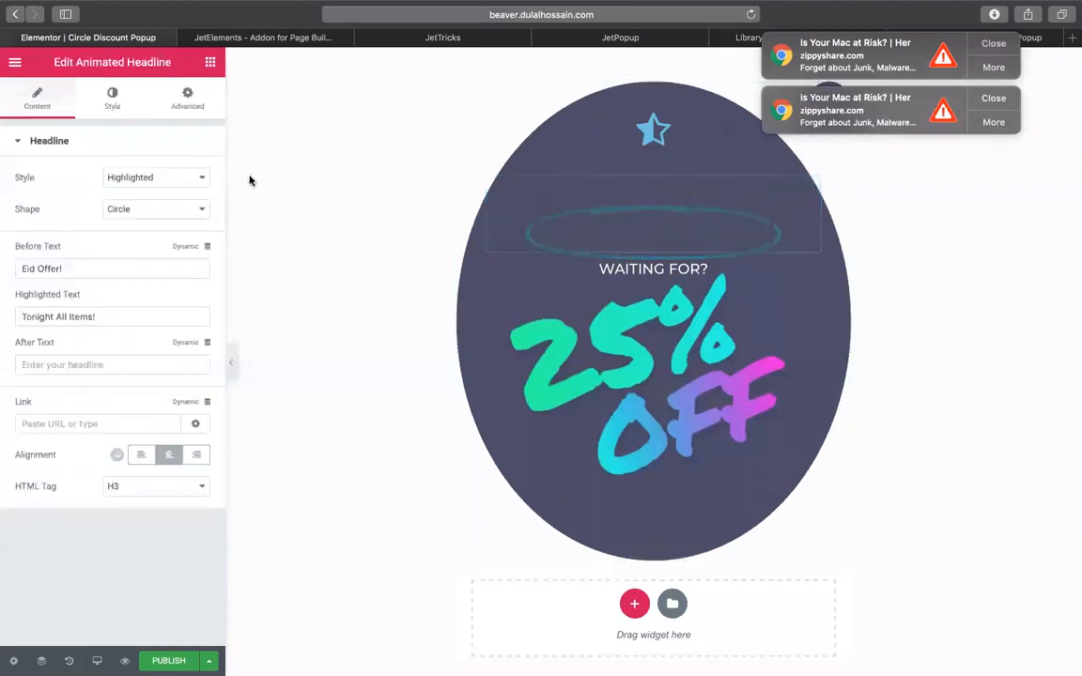
{"action": "left_click", "coordinate": [112, 99]}
{"action": "left_click", "coordinate": [52, 322]}
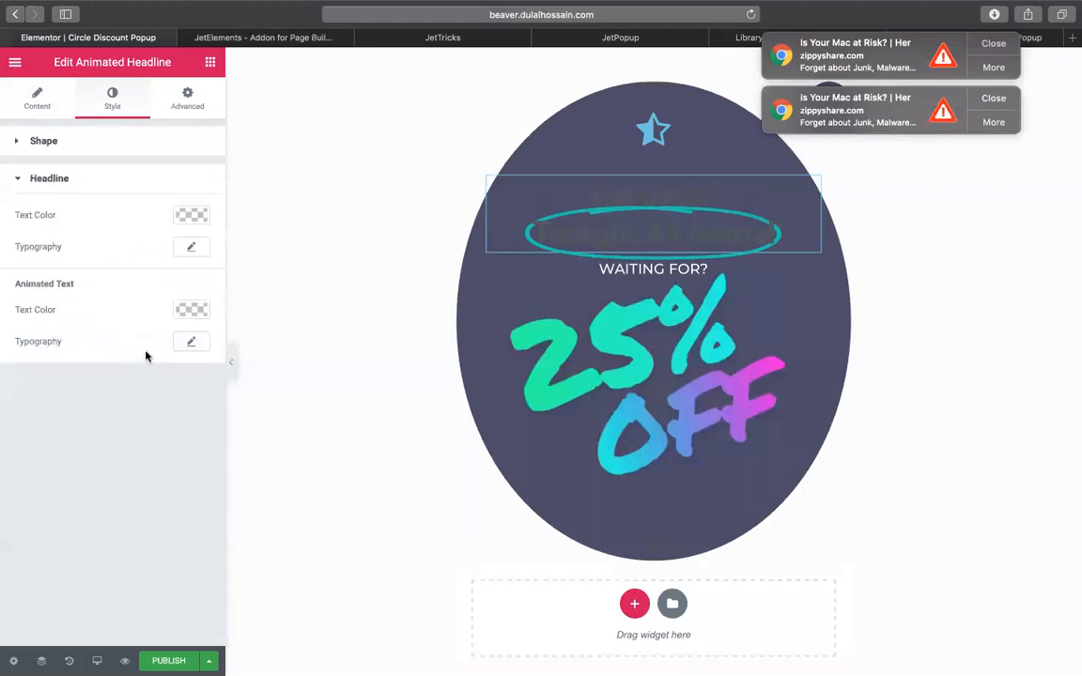
{"action": "left_click", "coordinate": [192, 309]}
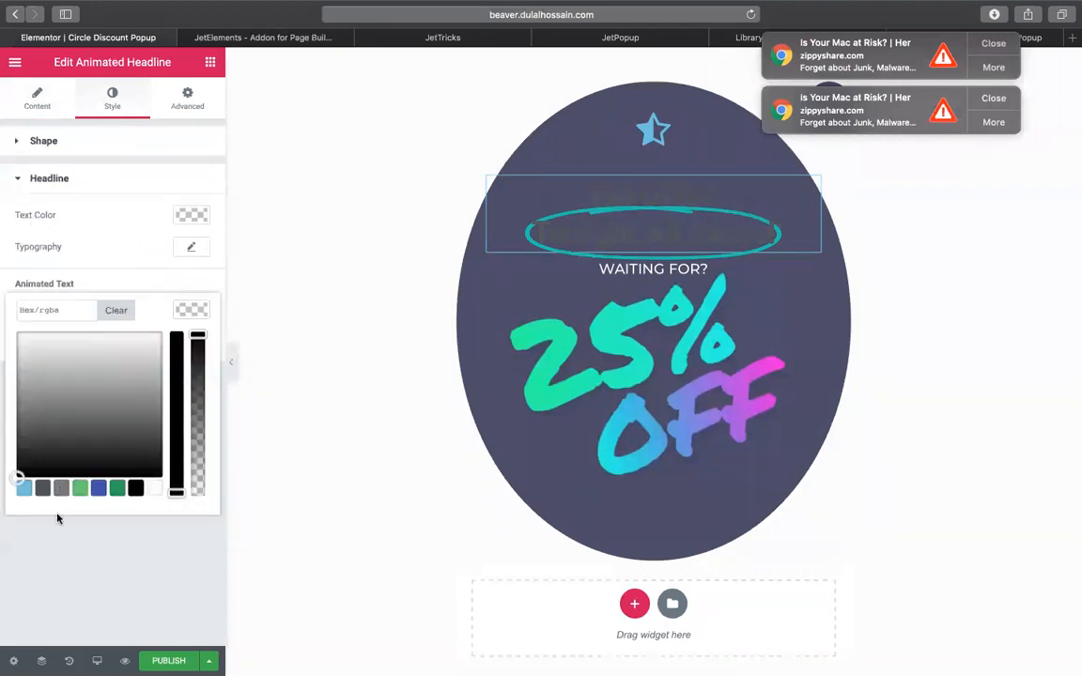
{"action": "left_click", "coordinate": [61, 488]}
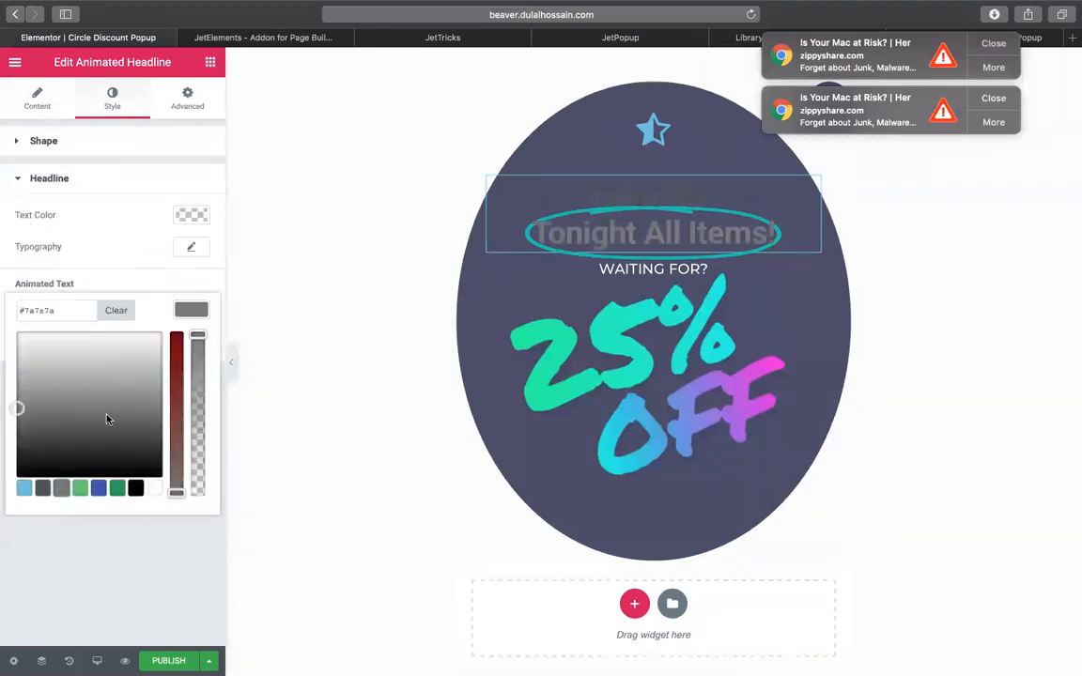
{"action": "left_click", "coordinate": [110, 364]}
{"action": "left_click", "coordinate": [135, 489]}
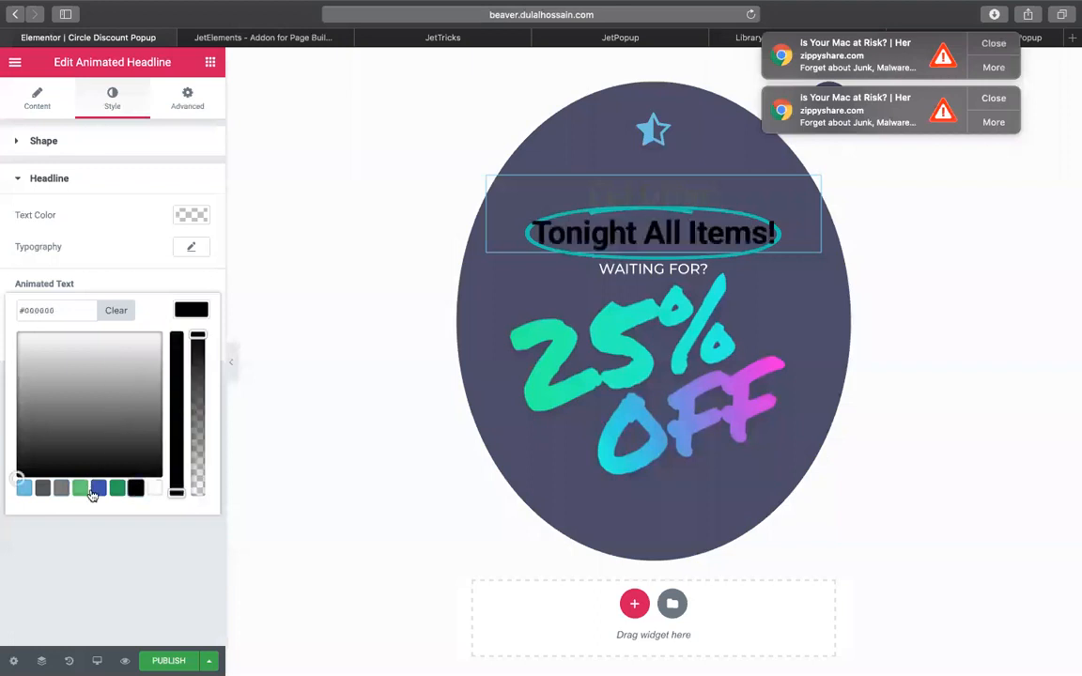
{"action": "left_click", "coordinate": [98, 488]}
{"action": "left_click", "coordinate": [102, 414]}
{"action": "left_click", "coordinate": [30, 349]}
{"action": "left_click", "coordinate": [103, 344]}
{"action": "left_click", "coordinate": [82, 365]}
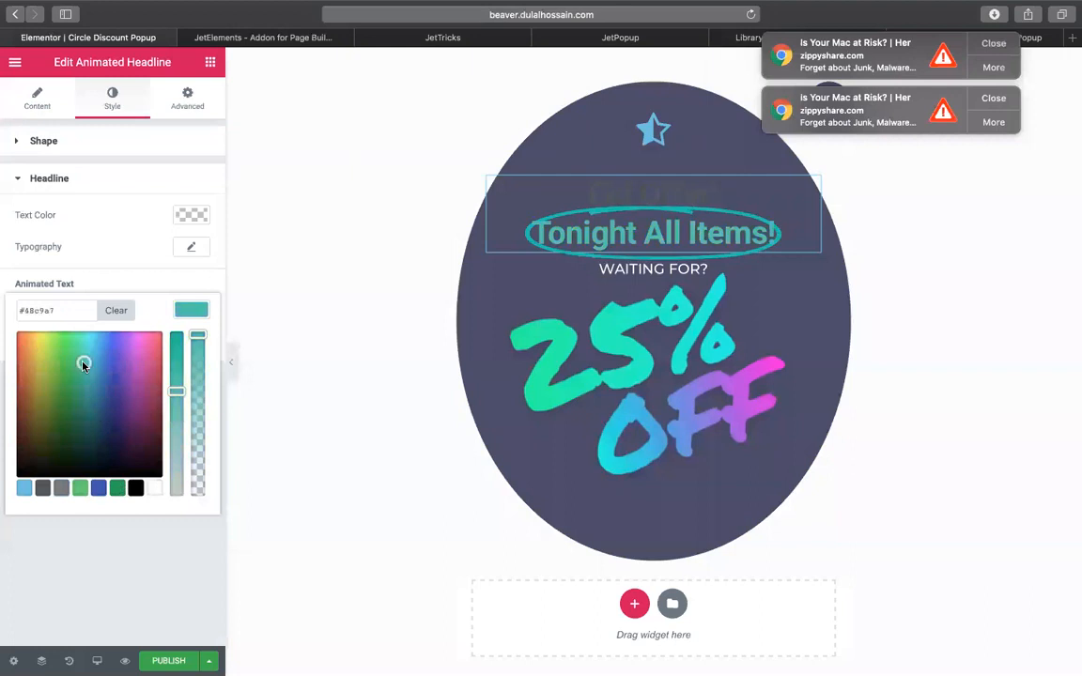
{"action": "left_click", "coordinate": [127, 351]}
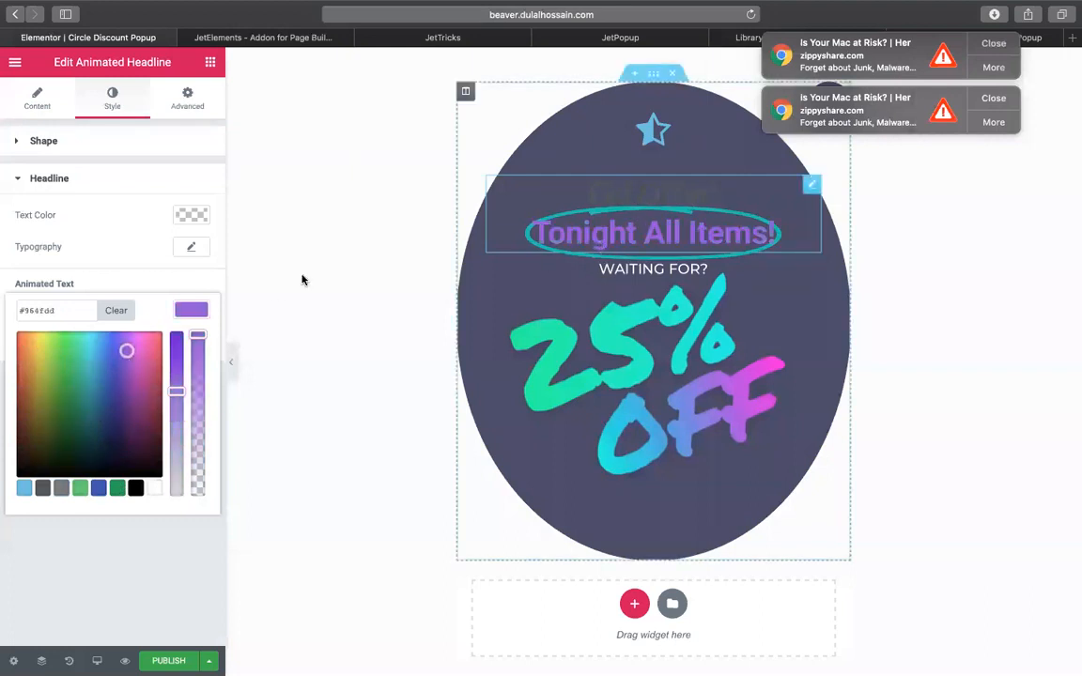
{"action": "left_click", "coordinate": [192, 309]}
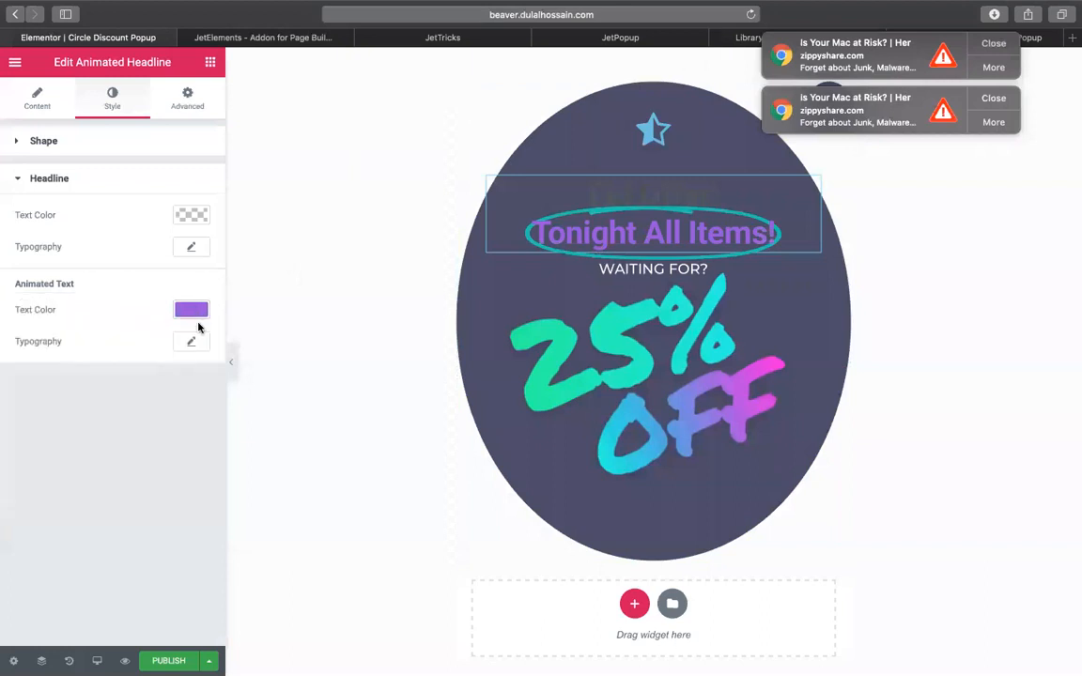
Set the headline's main text color for "Eid Offer!" to lime green #b8f458.
{"action": "left_click", "coordinate": [190, 216]}
{"action": "left_click", "coordinate": [42, 393]}
{"action": "mouse_move", "coordinate": [109, 280]}
{"action": "left_mouse_down"}
{"action": "mouse_move", "coordinate": [113, 323]}
{"action": "mouse_move", "coordinate": [53, 305]}
{"action": "left_mouse_up"}
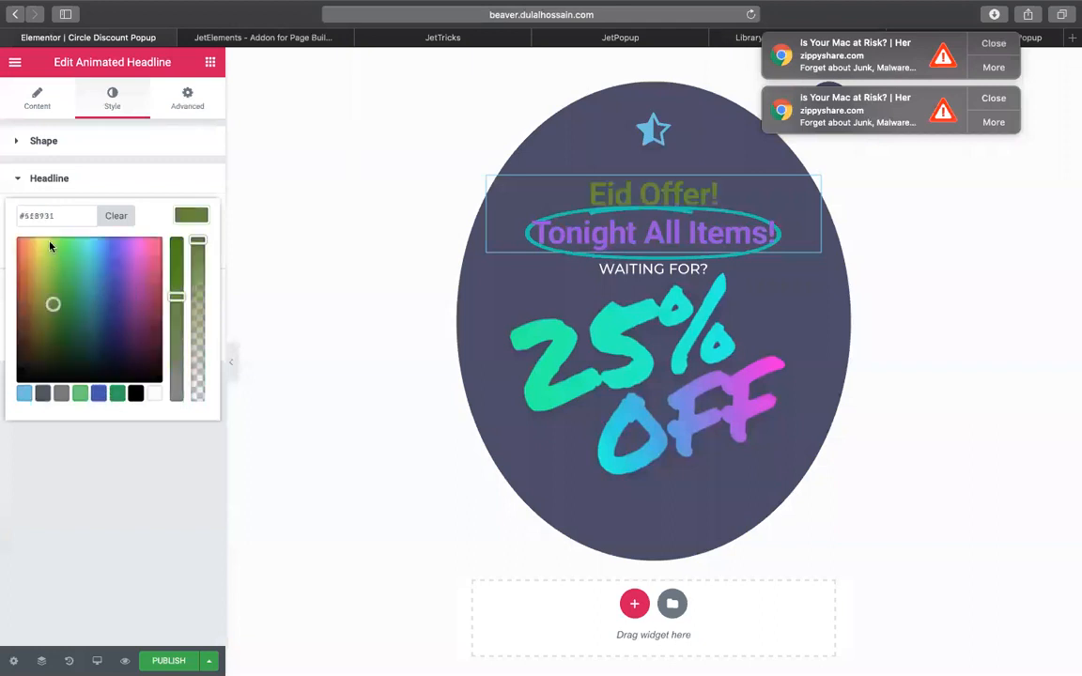
{"action": "left_click", "coordinate": [50, 246]}
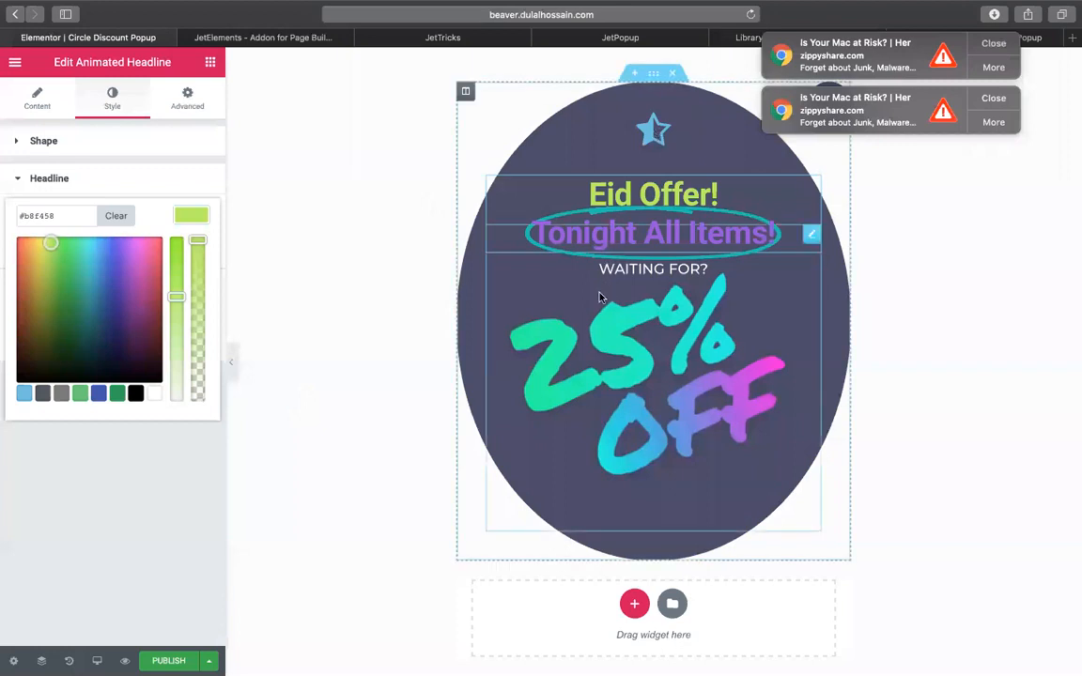
{"action": "left_click", "coordinate": [617, 273]}
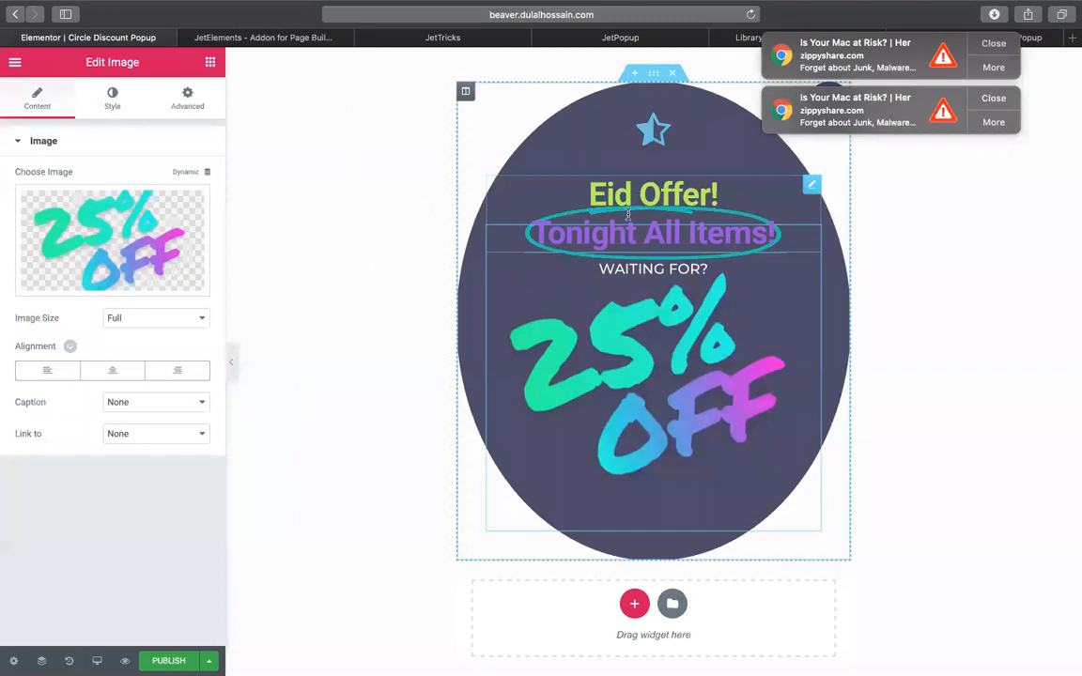
{"action": "left_click", "coordinate": [646, 249]}
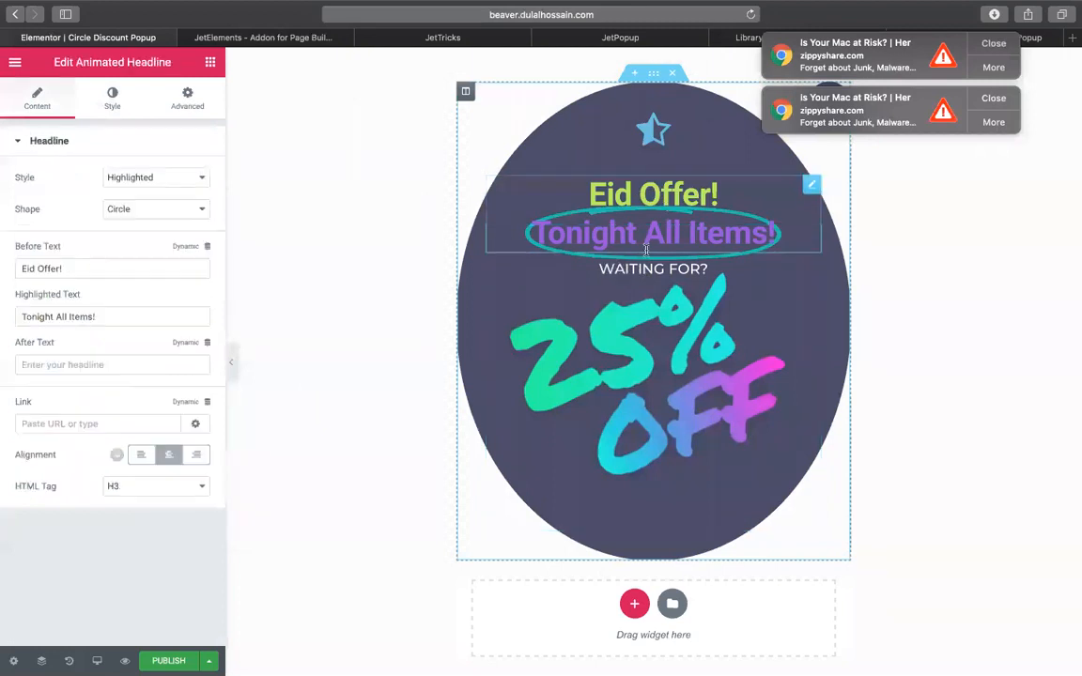
{"action": "left_click", "coordinate": [571, 253]}
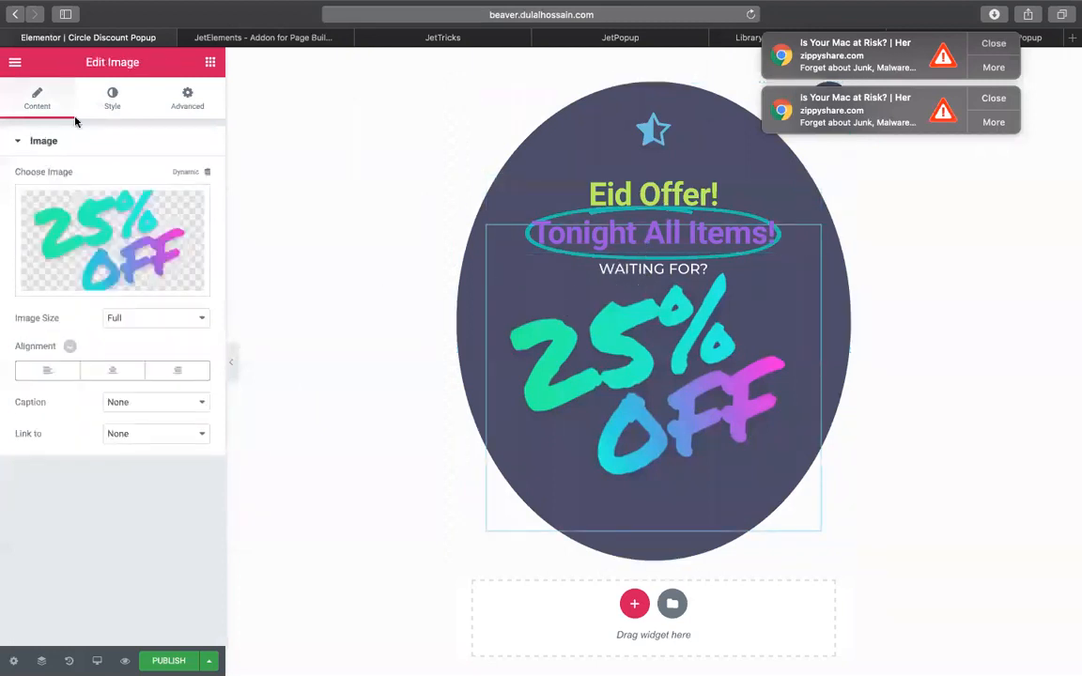
{"action": "left_click", "coordinate": [607, 197]}
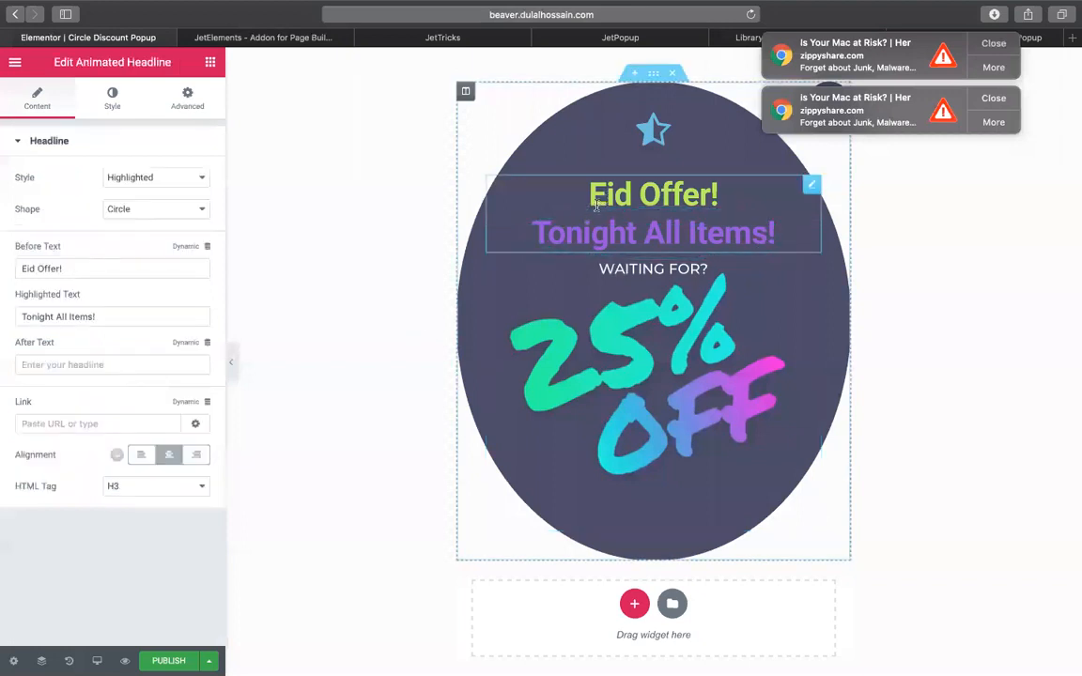
Set the half-star icon's primary color to light green #b1f972.
{"action": "left_click", "coordinate": [601, 131]}
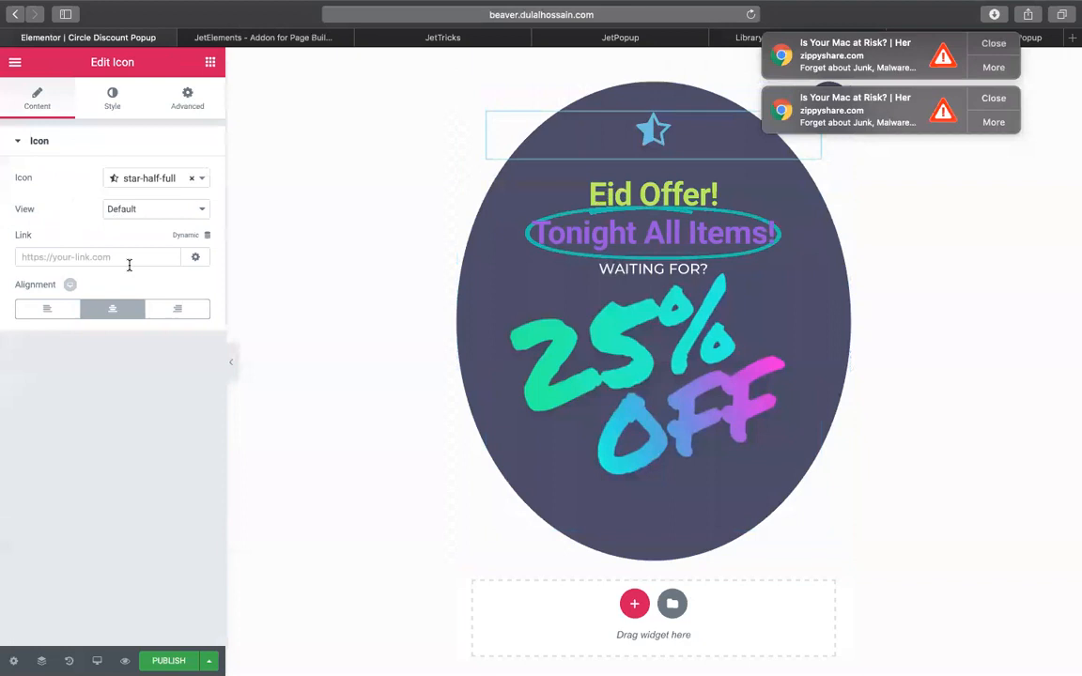
{"action": "left_click", "coordinate": [121, 100]}
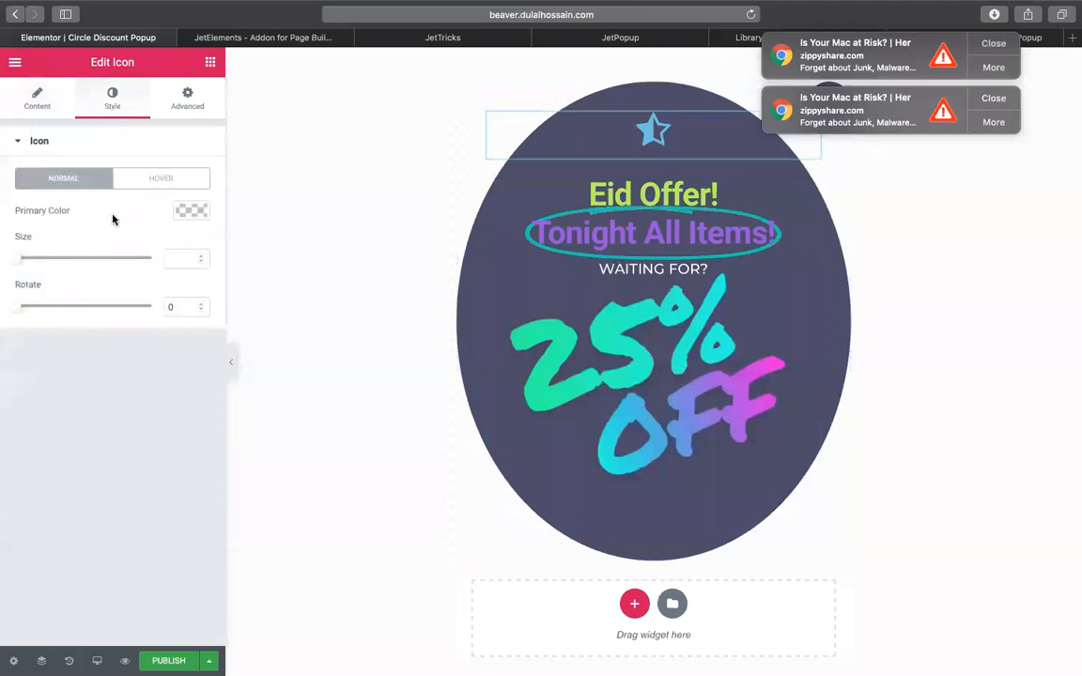
{"action": "left_click", "coordinate": [192, 209]}
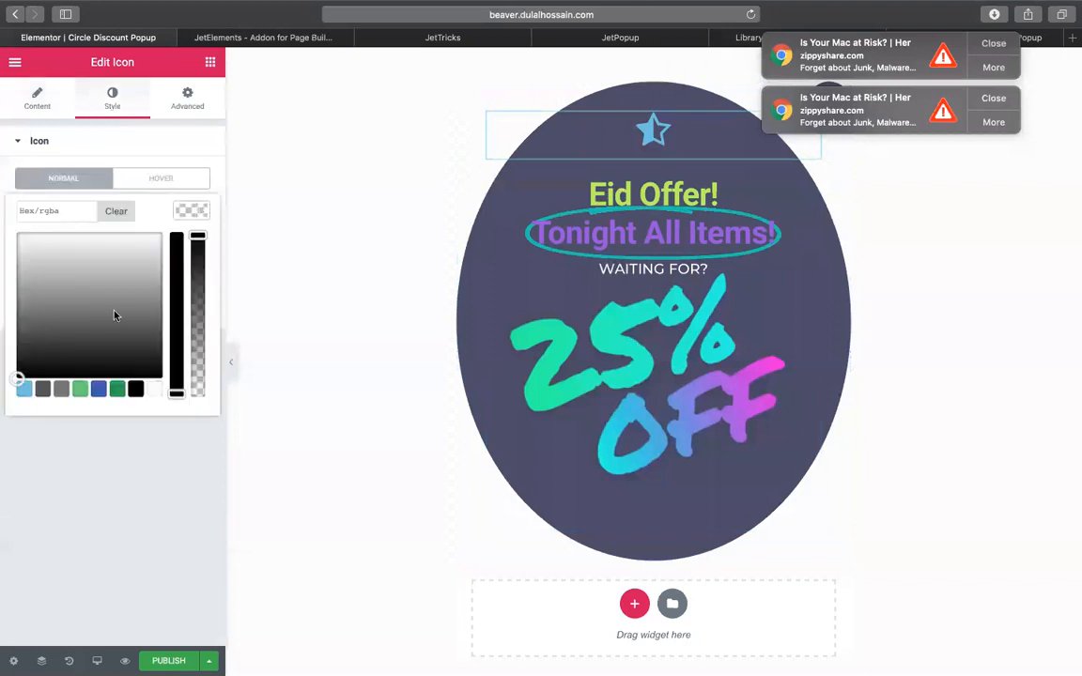
{"action": "left_click", "coordinate": [83, 390]}
{"action": "left_click", "coordinate": [61, 388]}
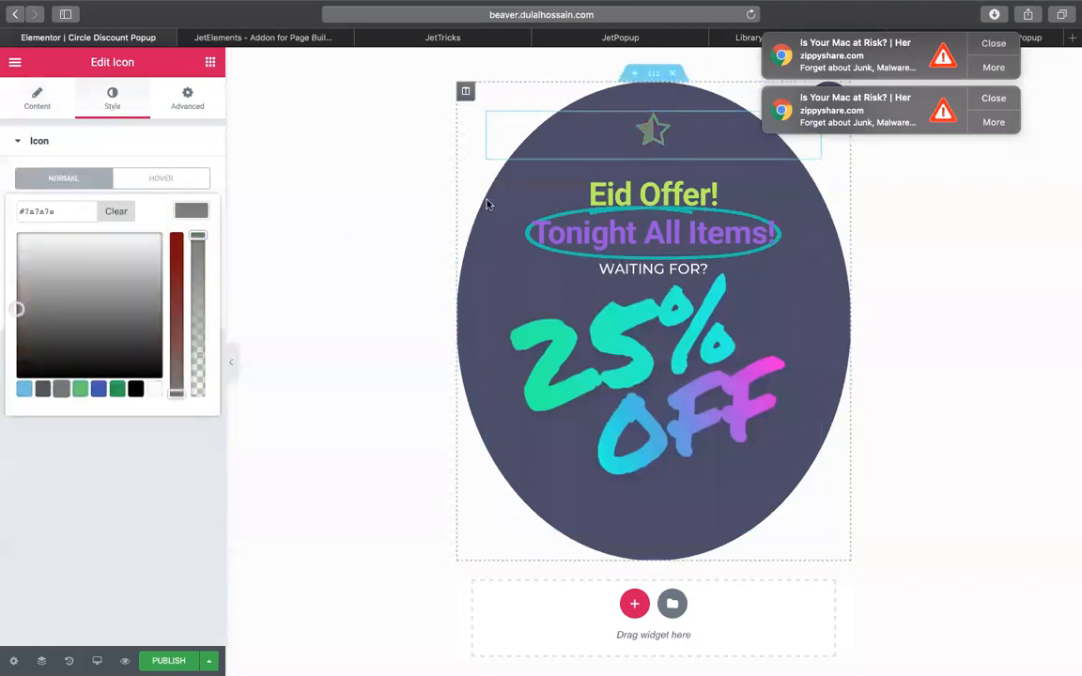
{"action": "left_click", "coordinate": [96, 391]}
{"action": "left_click", "coordinate": [80, 390]}
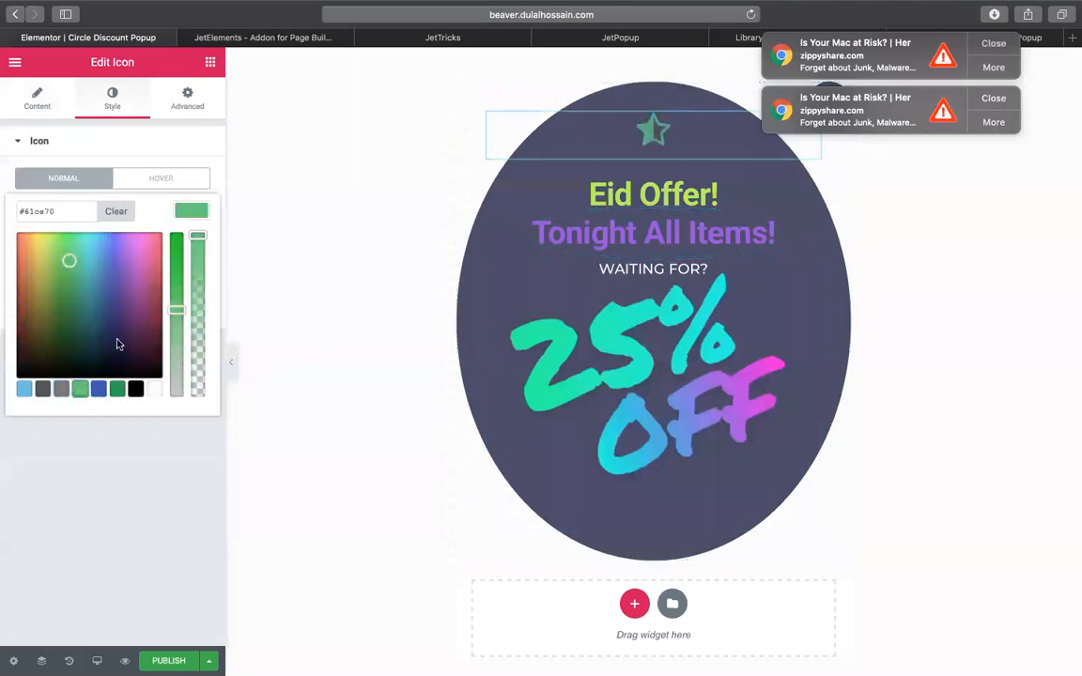
{"action": "mouse_move", "coordinate": [68, 262]}
{"action": "left_mouse_down"}
{"action": "mouse_move", "coordinate": [72, 254]}
{"action": "mouse_move", "coordinate": [140, 270]}
{"action": "mouse_move", "coordinate": [109, 282]}
{"action": "mouse_move", "coordinate": [33, 245]}
{"action": "mouse_move", "coordinate": [49, 292]}
{"action": "left_mouse_up"}
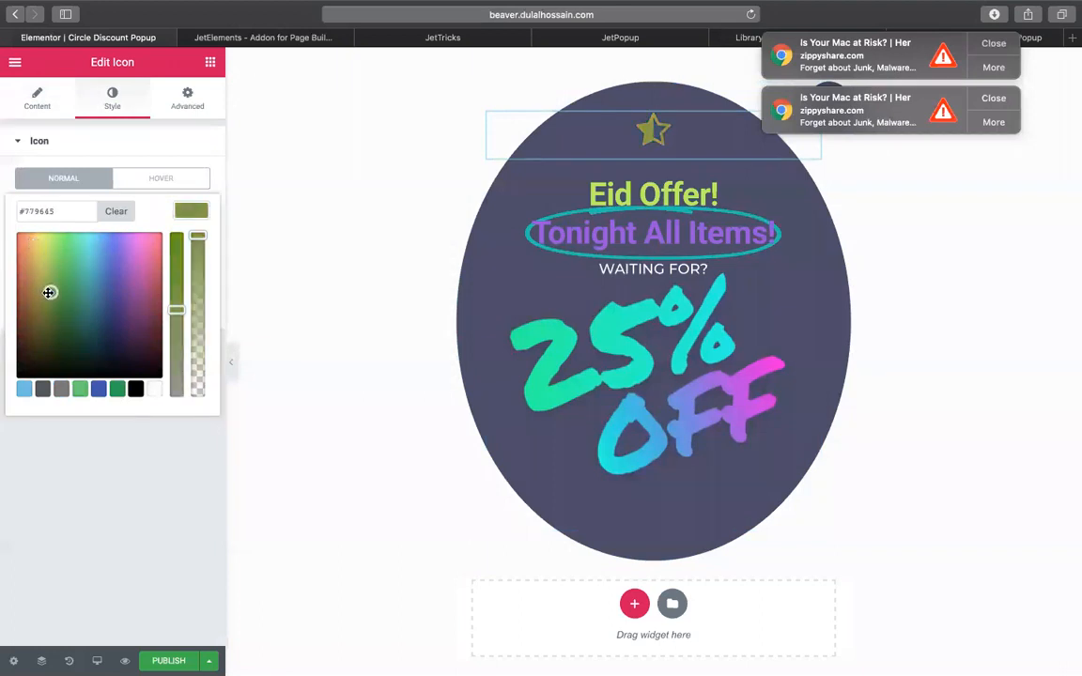
{"action": "left_click", "coordinate": [52, 236]}
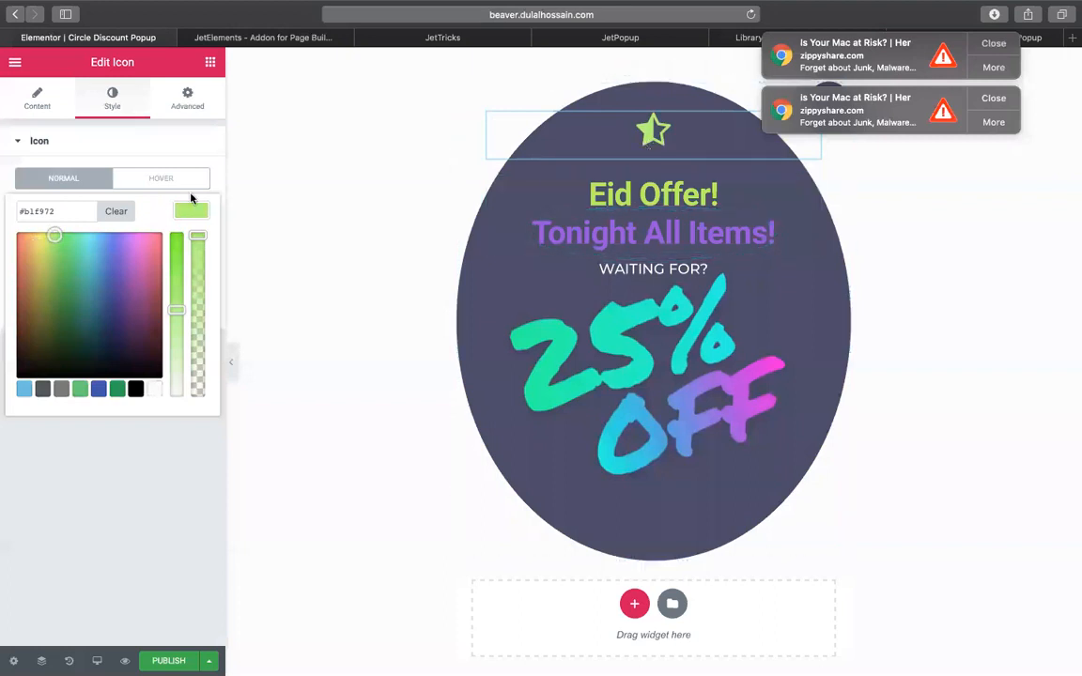
{"action": "left_click", "coordinate": [135, 143]}
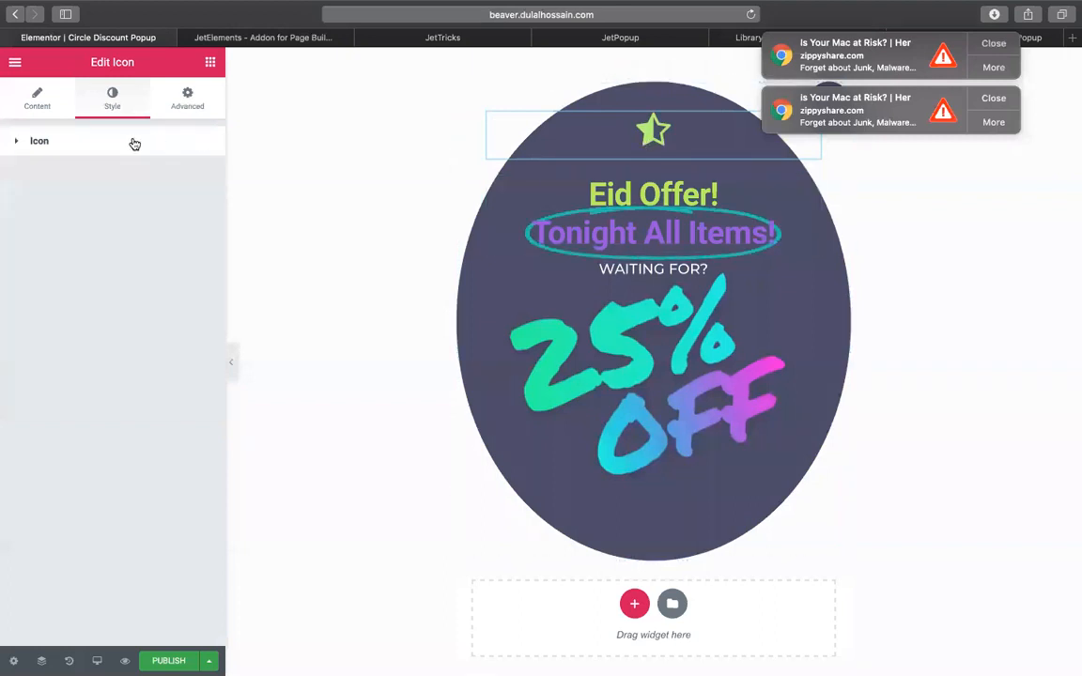
Set the half-star icon's size to 63 and its rotation to 146.
{"action": "left_click", "coordinate": [26, 97]}
{"action": "left_click", "coordinate": [113, 97]}
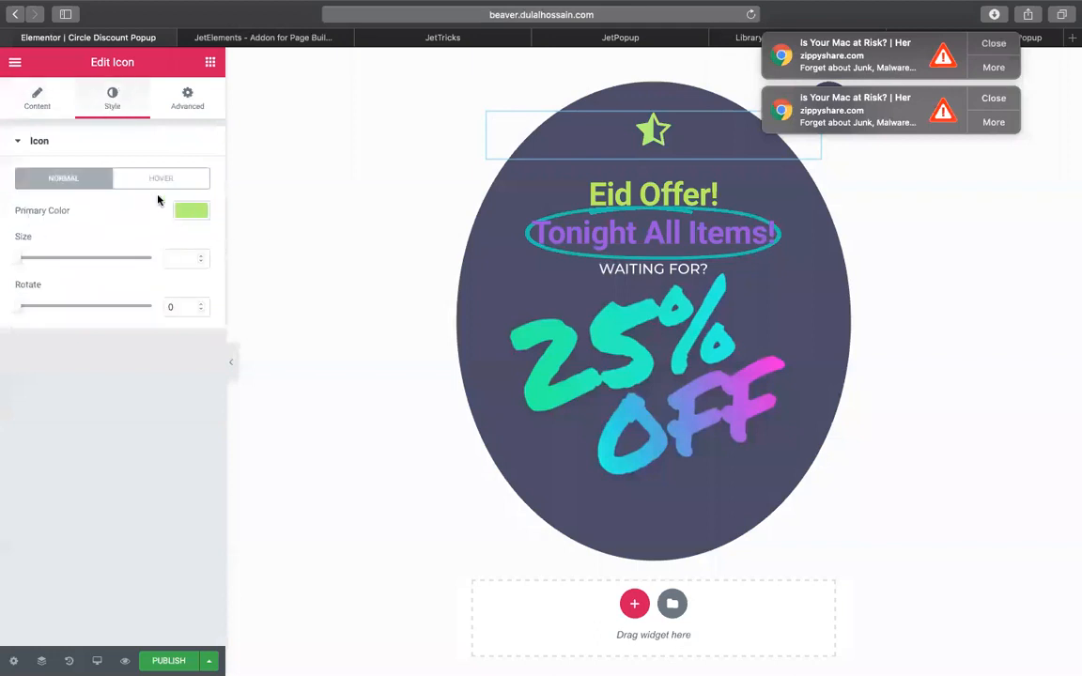
{"action": "left_click", "coordinate": [84, 186]}
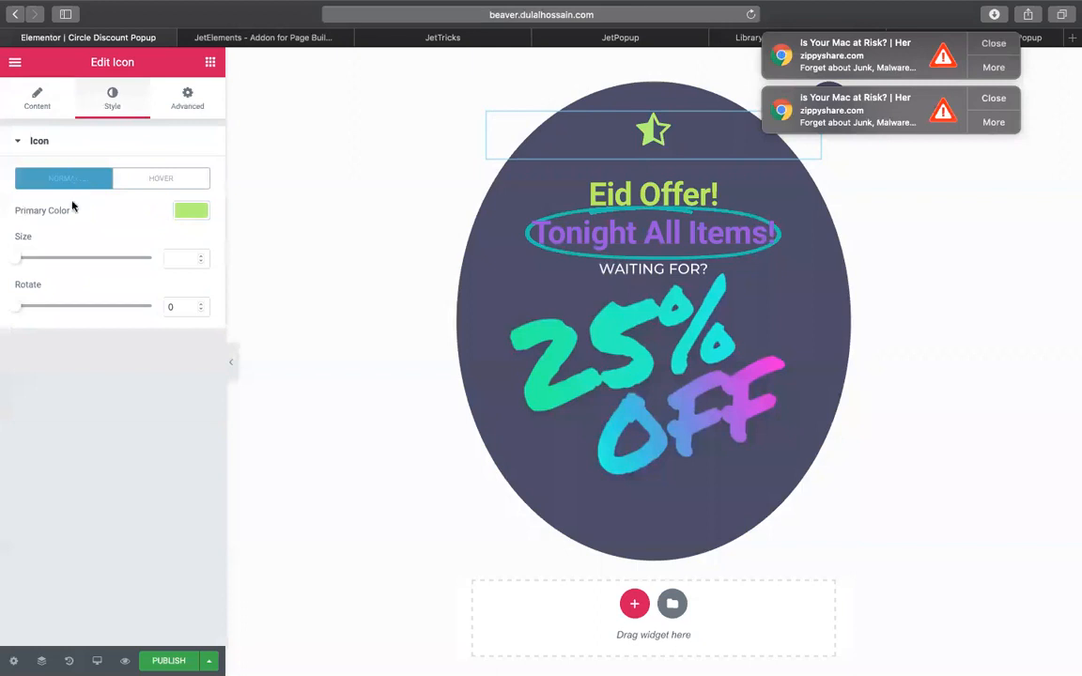
{"action": "mouse_move", "coordinate": [21, 260]}
{"action": "left_mouse_down"}
{"action": "mouse_move", "coordinate": [56, 263]}
{"action": "mouse_move", "coordinate": [5, 253]}
{"action": "mouse_move", "coordinate": [63, 265]}
{"action": "mouse_move", "coordinate": [39, 266]}
{"action": "left_mouse_up"}
{"action": "left_click_drag", "start_coordinate": [13, 309], "coordinate": [68, 315]}
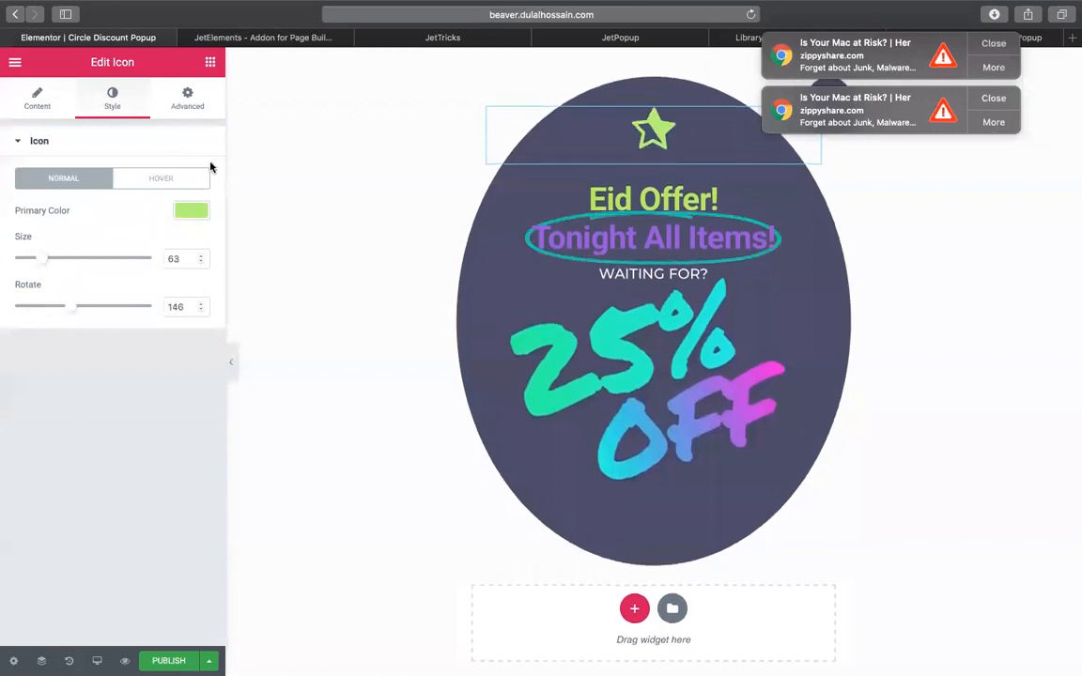
Set the half-star icon's sticky scrolling effect to Top.
{"action": "left_click", "coordinate": [181, 103]}
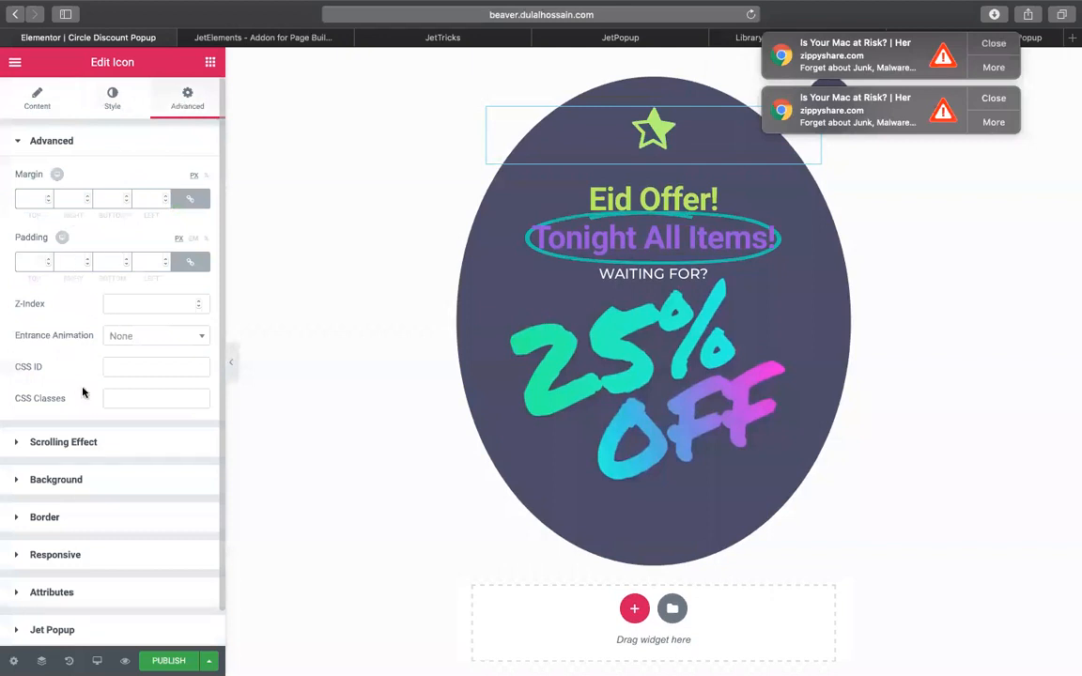
{"action": "scroll", "coordinate": [83, 393], "scroll_direction": "down", "scroll_amount": 1}
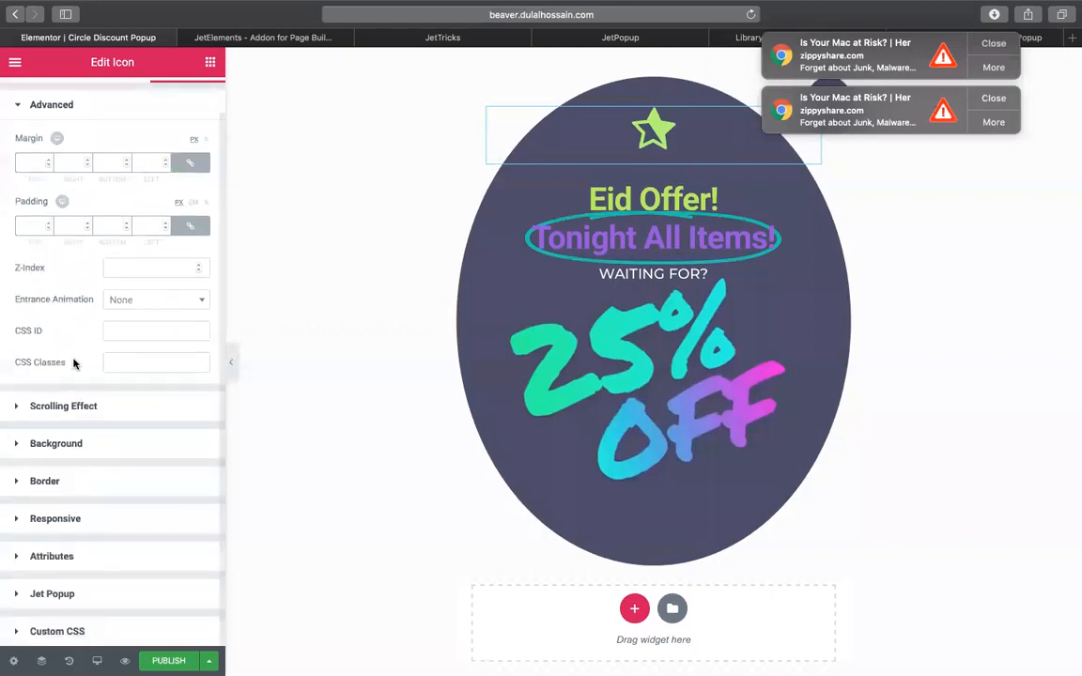
{"action": "left_click", "coordinate": [128, 403]}
{"action": "left_click", "coordinate": [144, 216]}
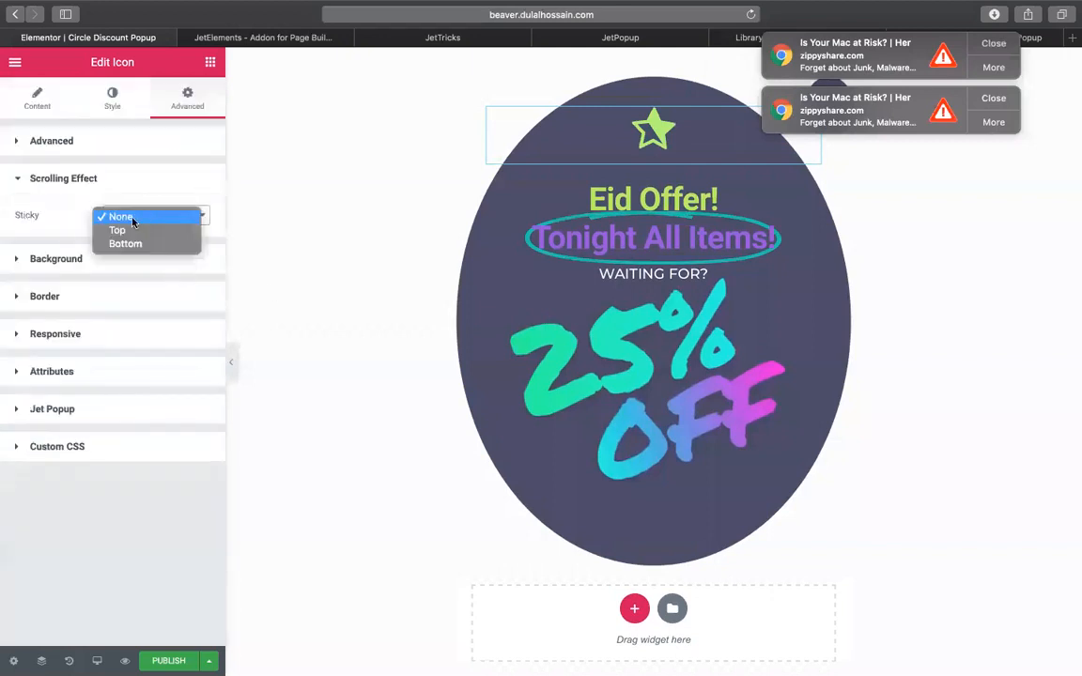
{"action": "left_click", "coordinate": [111, 230]}
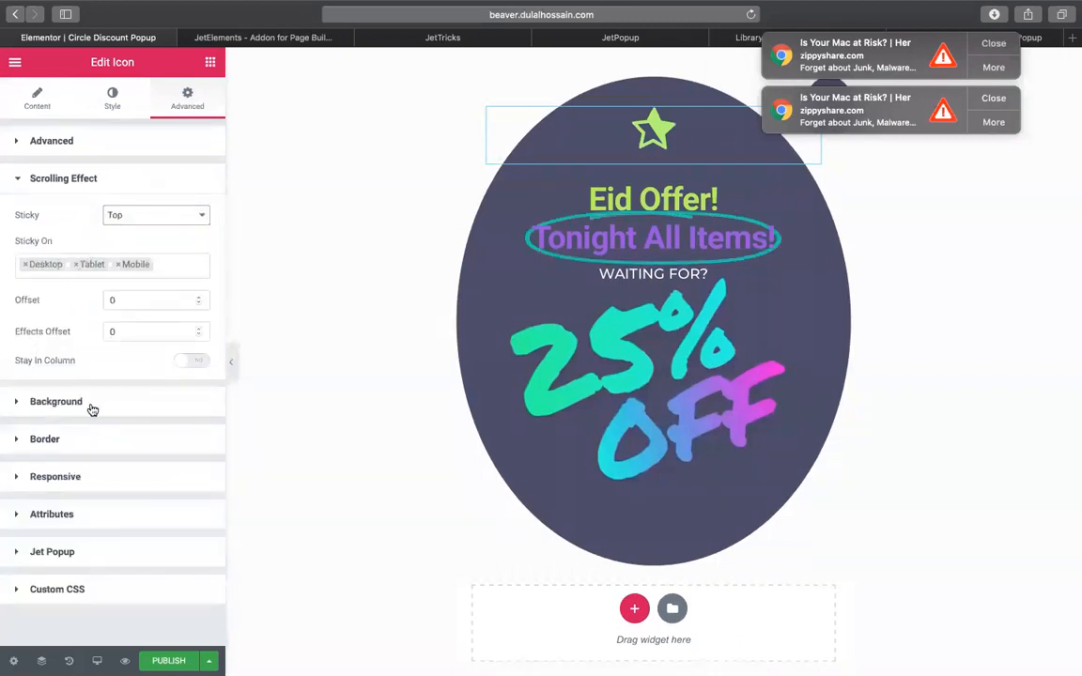
Try Double and Solid borders around the half-star icon and return its border type to None.
{"action": "left_click", "coordinate": [115, 440]}
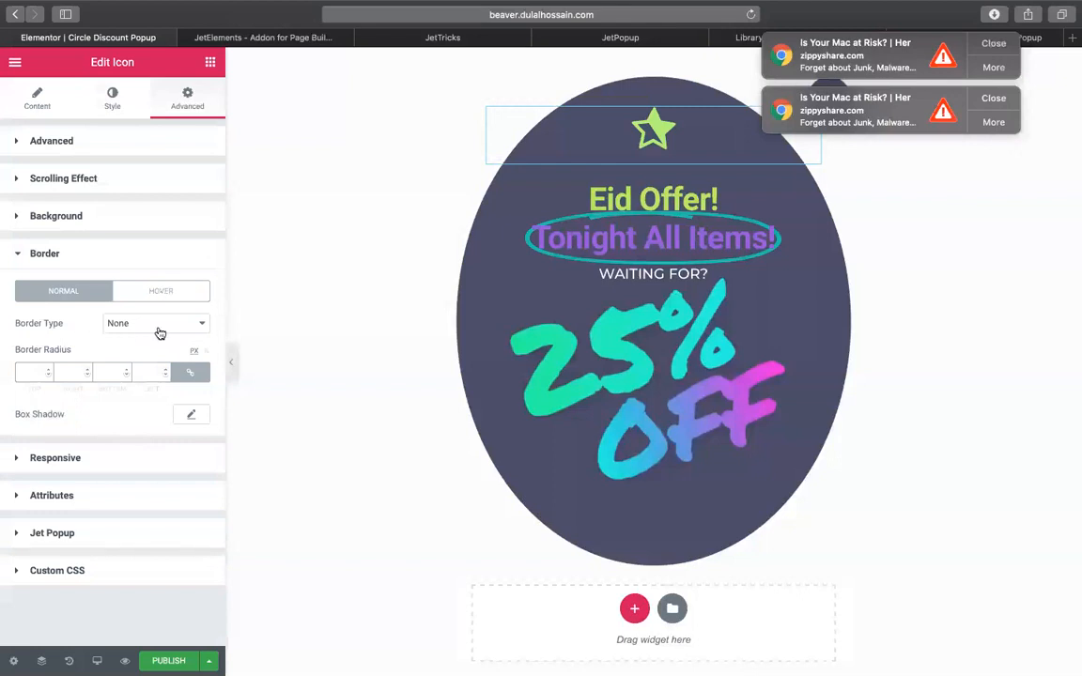
{"action": "left_click", "coordinate": [158, 329]}
{"action": "left_click", "coordinate": [121, 351]}
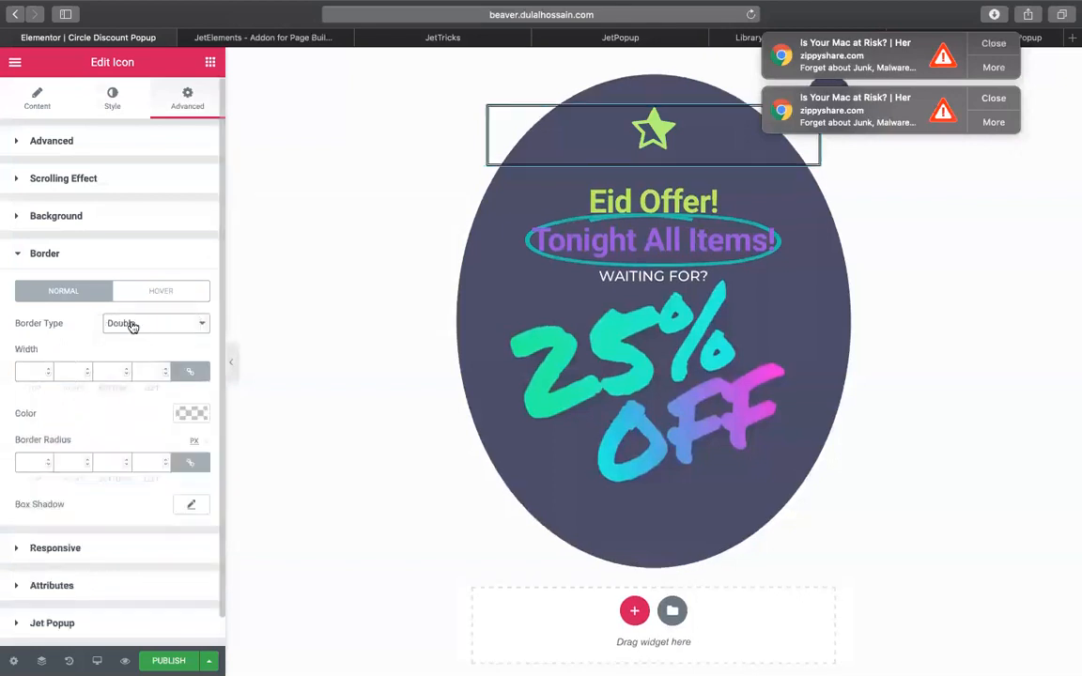
{"action": "left_click", "coordinate": [133, 325]}
{"action": "left_click", "coordinate": [125, 307]}
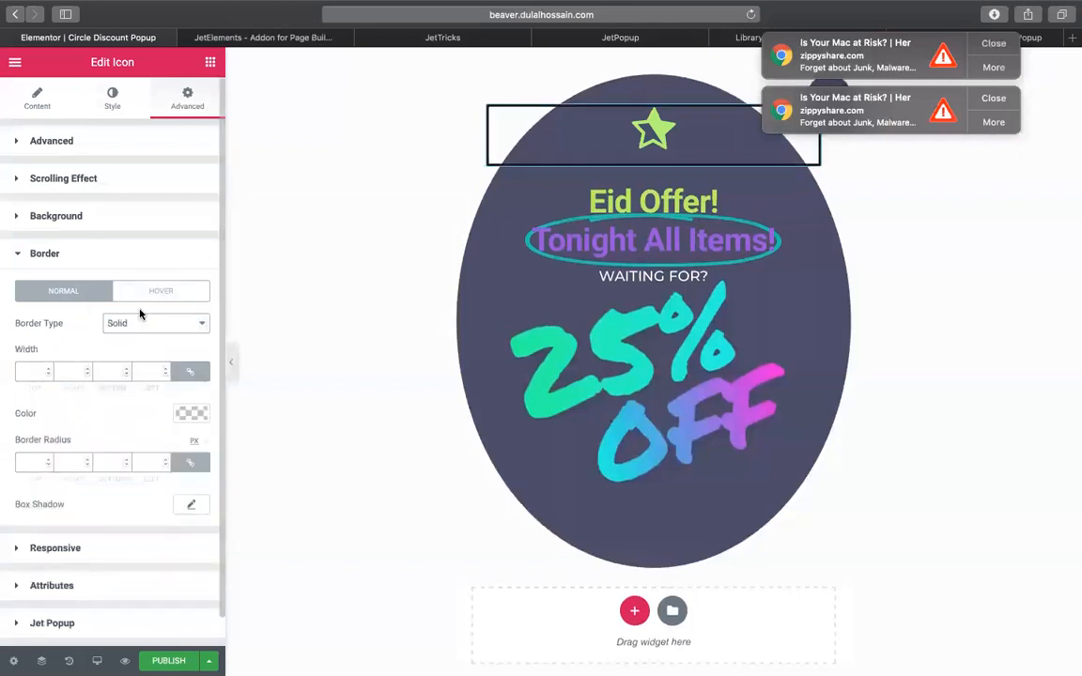
{"action": "left_click", "coordinate": [141, 323]}
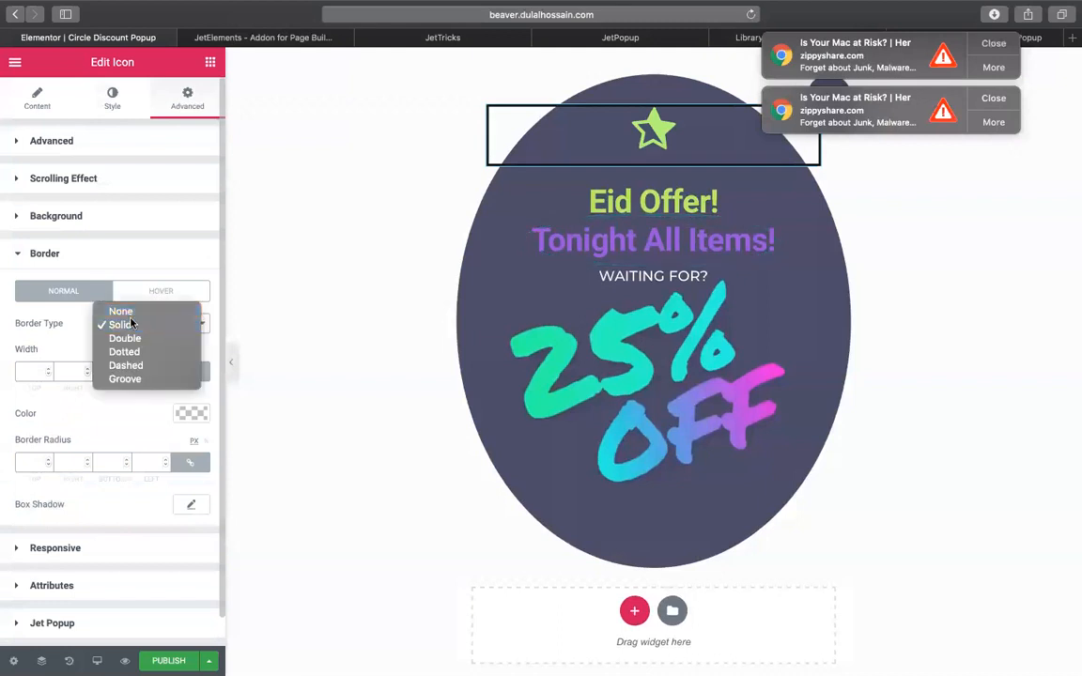
{"action": "left_click", "coordinate": [122, 326]}
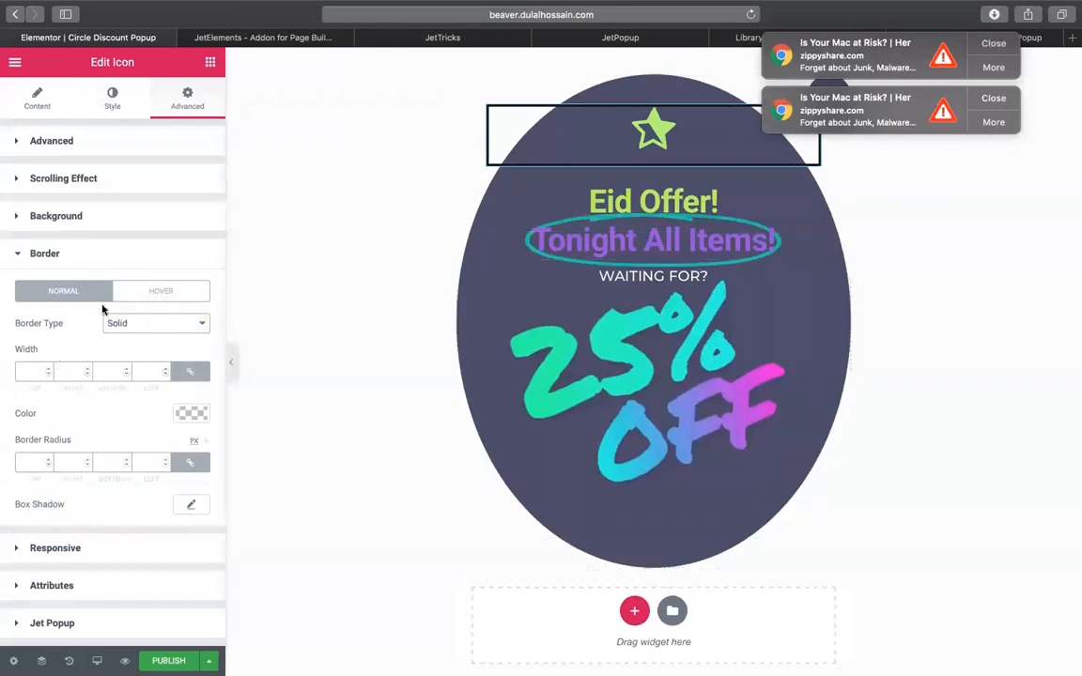
{"action": "left_click", "coordinate": [162, 328]}
{"action": "left_click", "coordinate": [127, 311]}
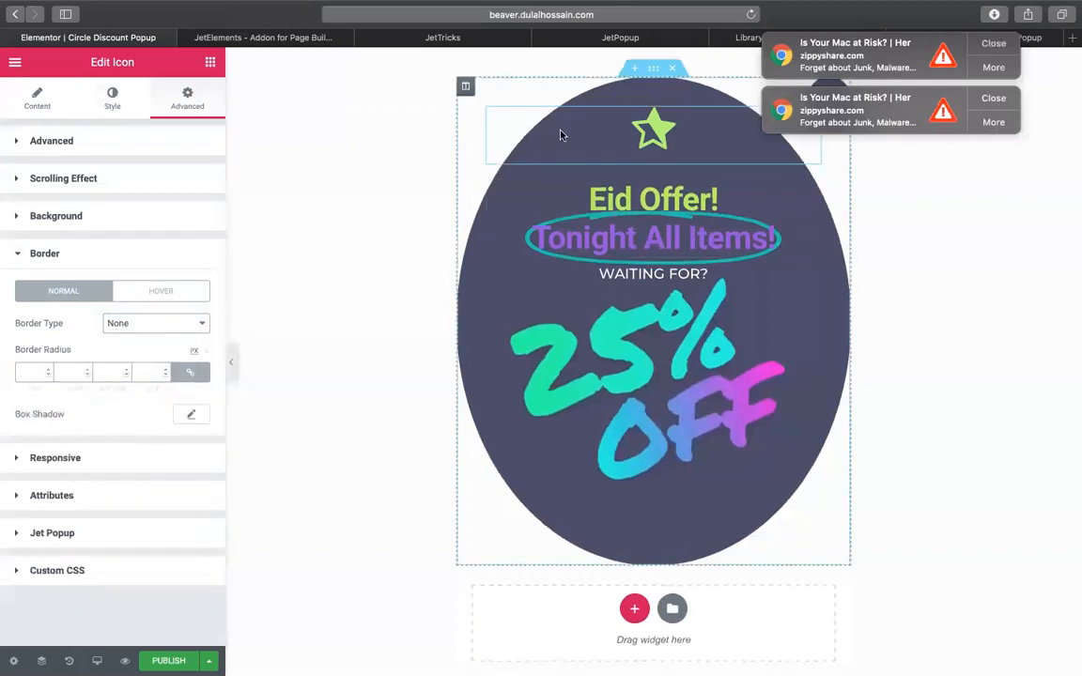
Move the half-star icon below the "WAITING FOR?" text and set its view to Stacked with a Circle shape.
{"action": "left_click_drag", "start_coordinate": [654, 125], "coordinate": [636, 239]}
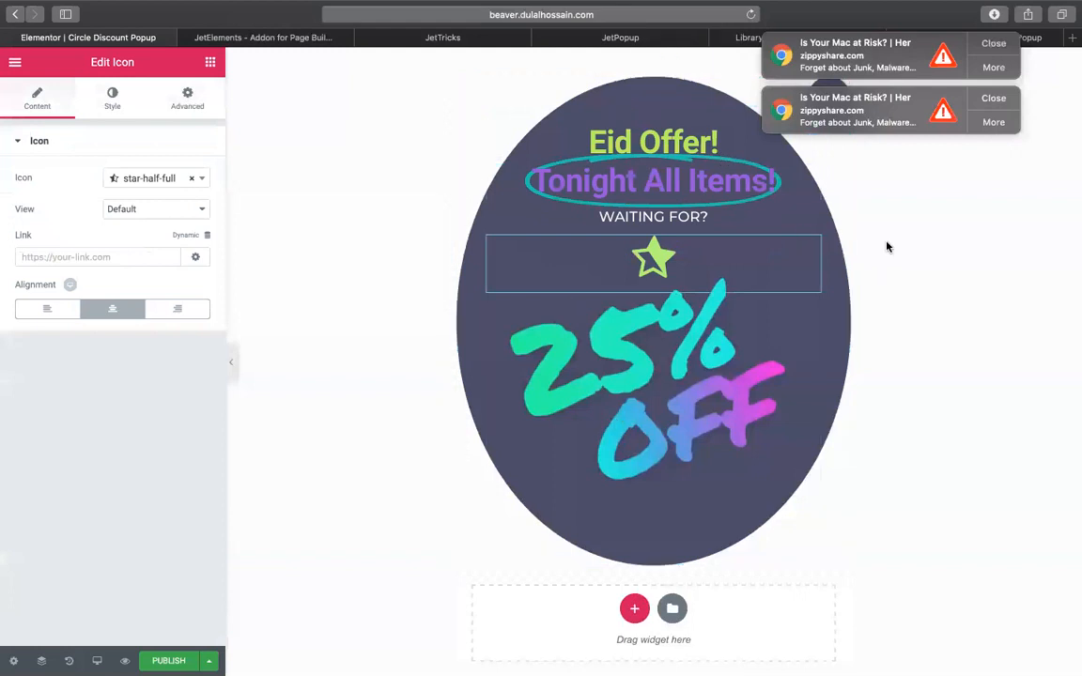
{"action": "left_click", "coordinate": [151, 205]}
{"action": "left_click", "coordinate": [129, 237]}
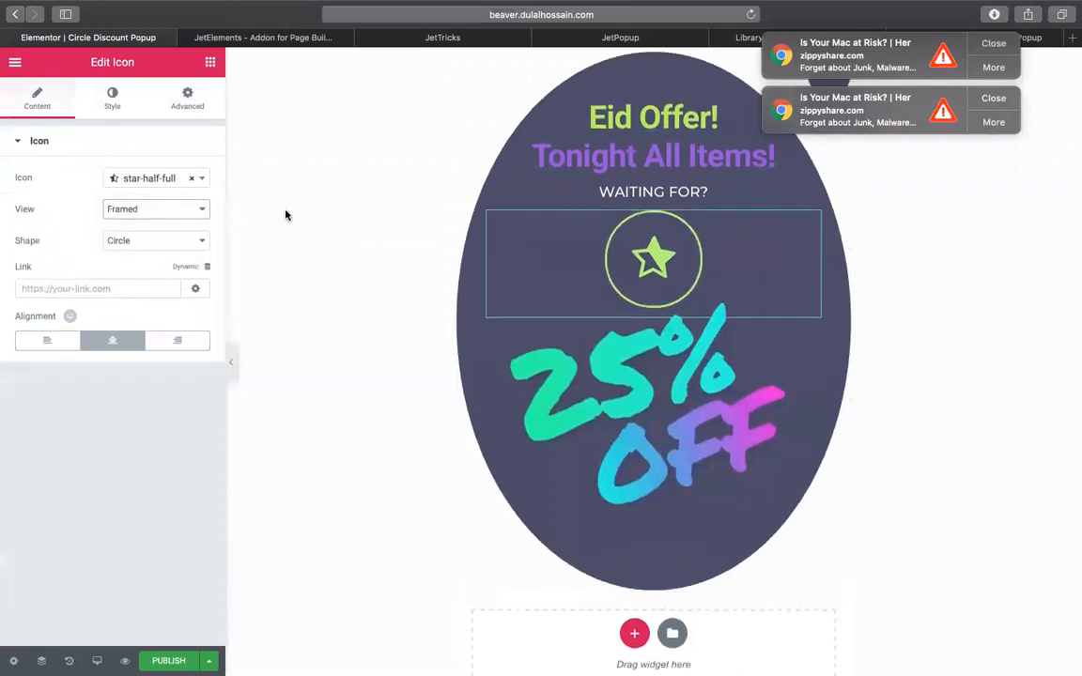
{"action": "left_click", "coordinate": [135, 248]}
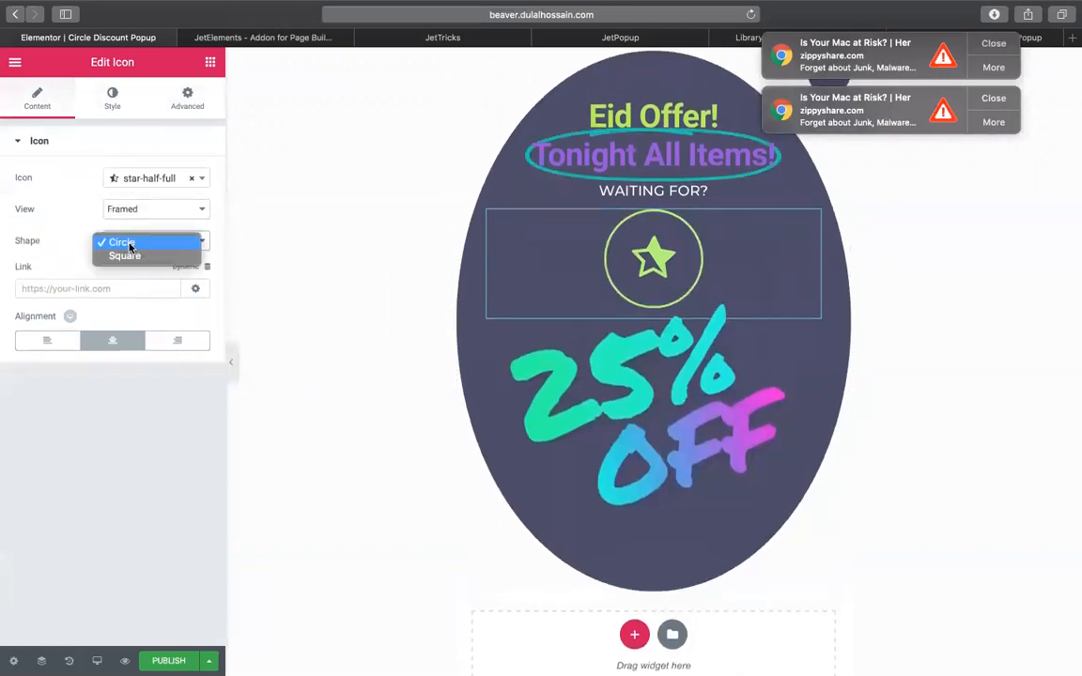
{"action": "left_click", "coordinate": [123, 255]}
{"action": "left_click", "coordinate": [127, 215]}
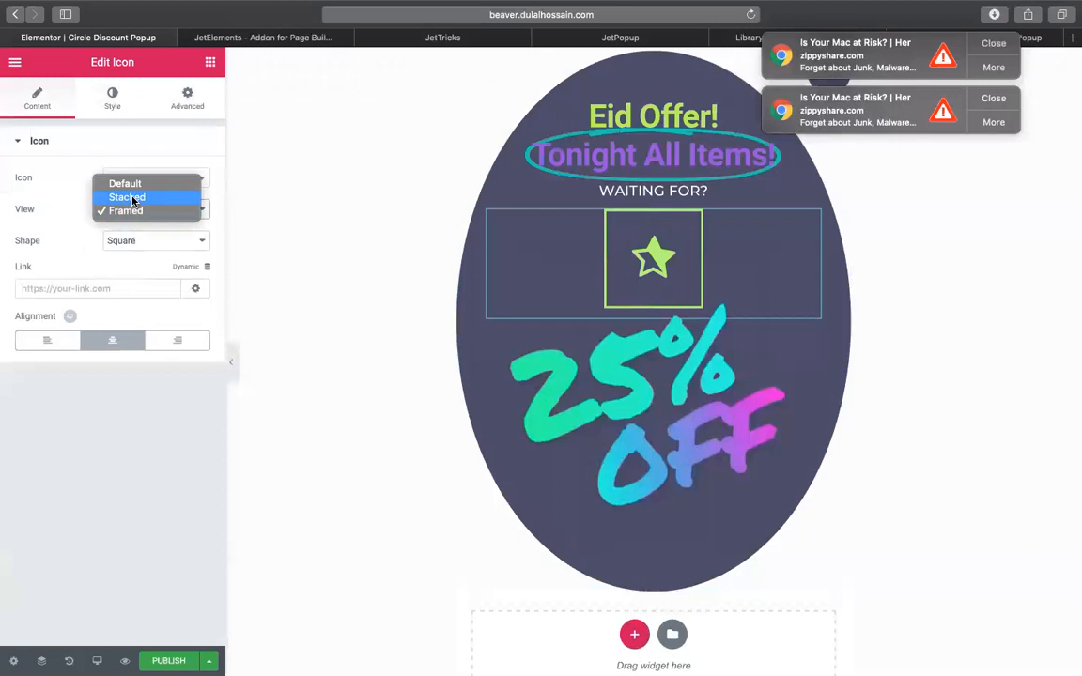
{"action": "left_click", "coordinate": [126, 198]}
{"action": "left_click", "coordinate": [158, 242]}
{"action": "left_click", "coordinate": [141, 228]}
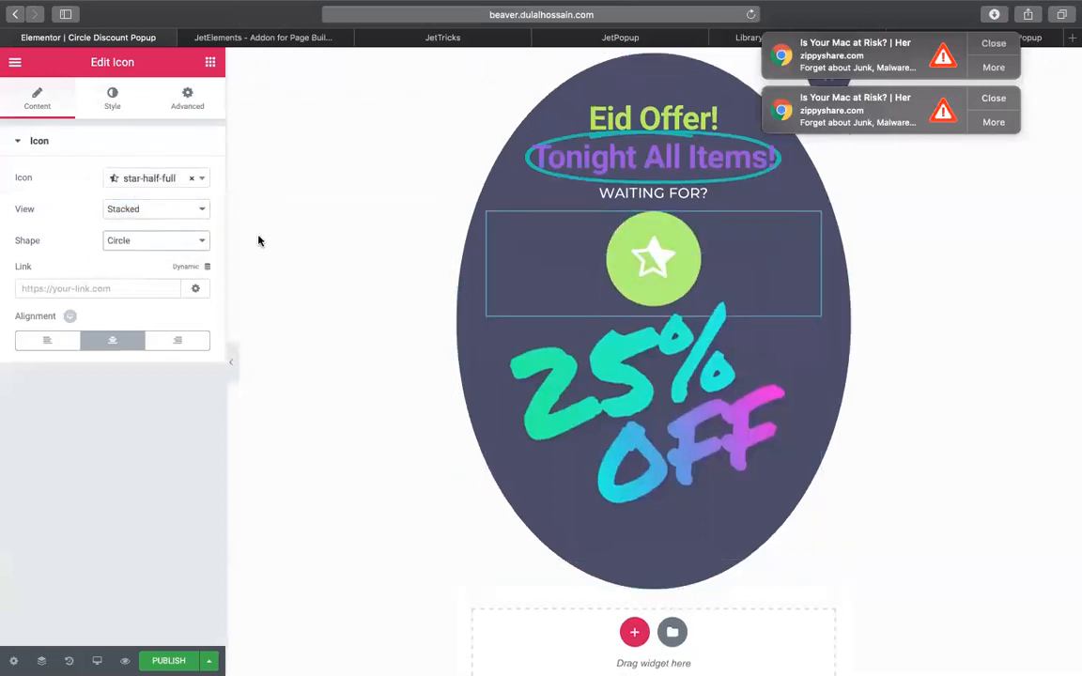
Set the half-star icon's secondary color to a bright orchid purple.
{"action": "left_click", "coordinate": [114, 97]}
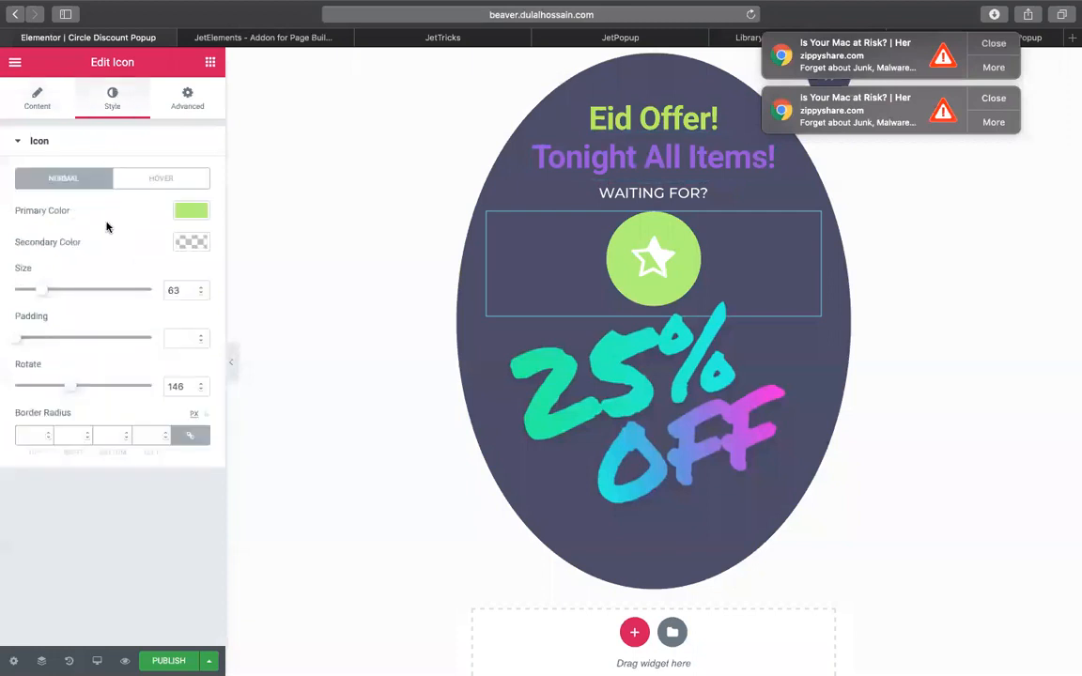
{"action": "left_click", "coordinate": [192, 241]}
{"action": "left_click", "coordinate": [33, 310]}
{"action": "left_click", "coordinate": [70, 356]}
{"action": "left_click", "coordinate": [111, 301]}
{"action": "left_click", "coordinate": [113, 371]}
{"action": "left_click", "coordinate": [98, 420]}
{"action": "left_click", "coordinate": [59, 380]}
{"action": "left_click", "coordinate": [99, 309]}
{"action": "left_click", "coordinate": [108, 304]}
{"action": "left_click", "coordinate": [137, 289]}
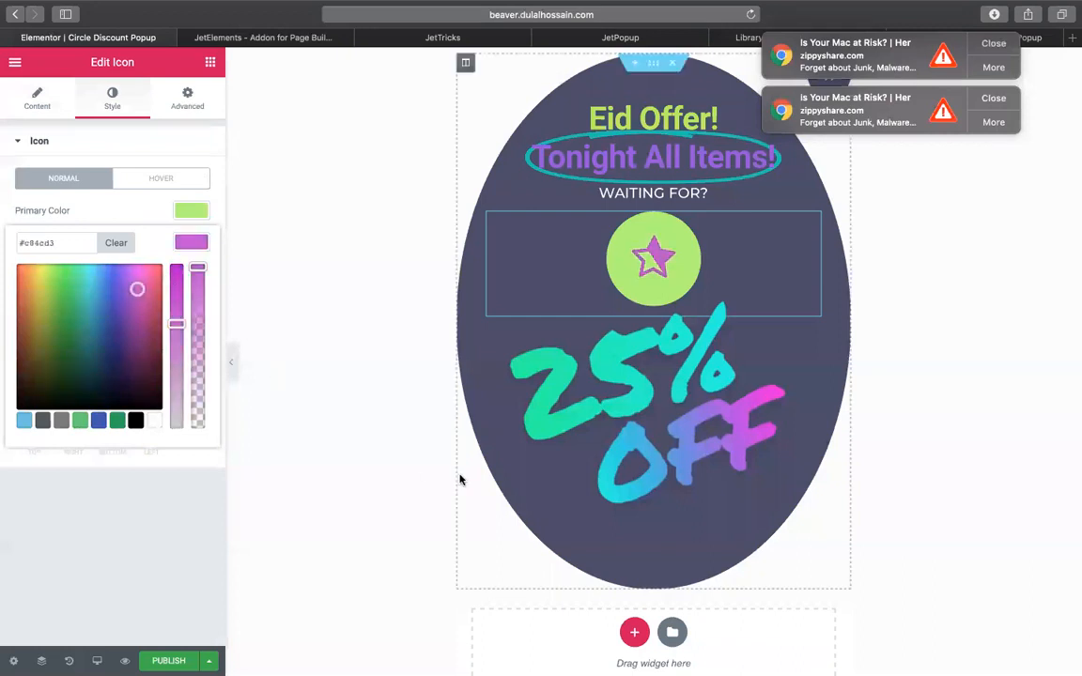
{"action": "left_click", "coordinate": [127, 208]}
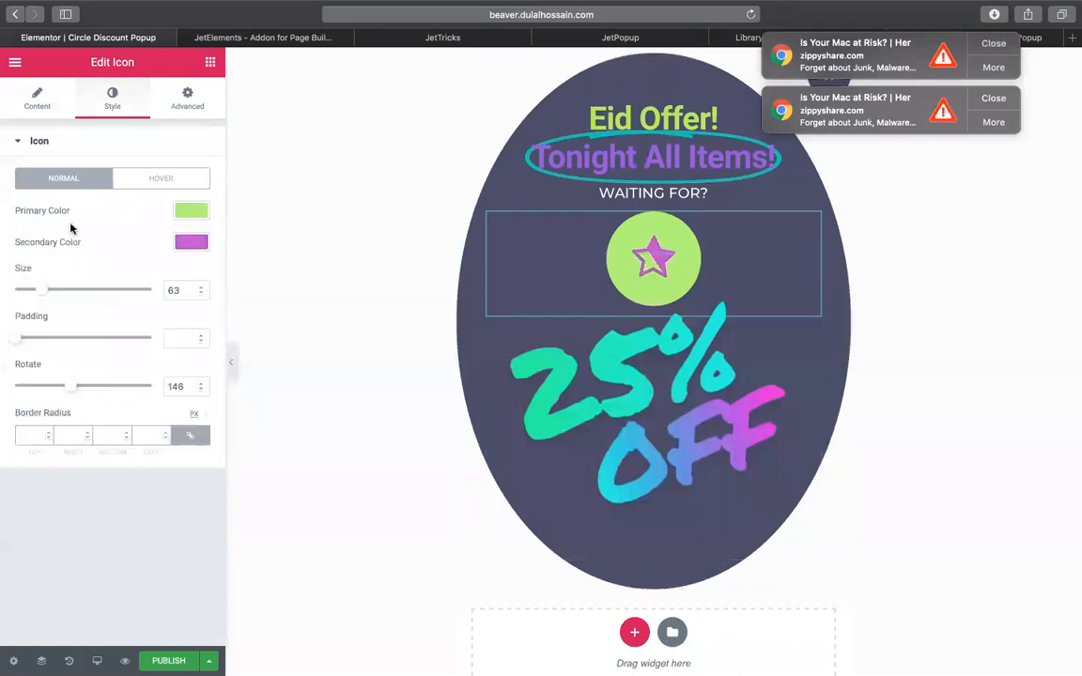
Set the stacked star icon's size to 40 and its alignment to left.
{"action": "left_click_drag", "start_coordinate": [46, 290], "coordinate": [29, 295]}
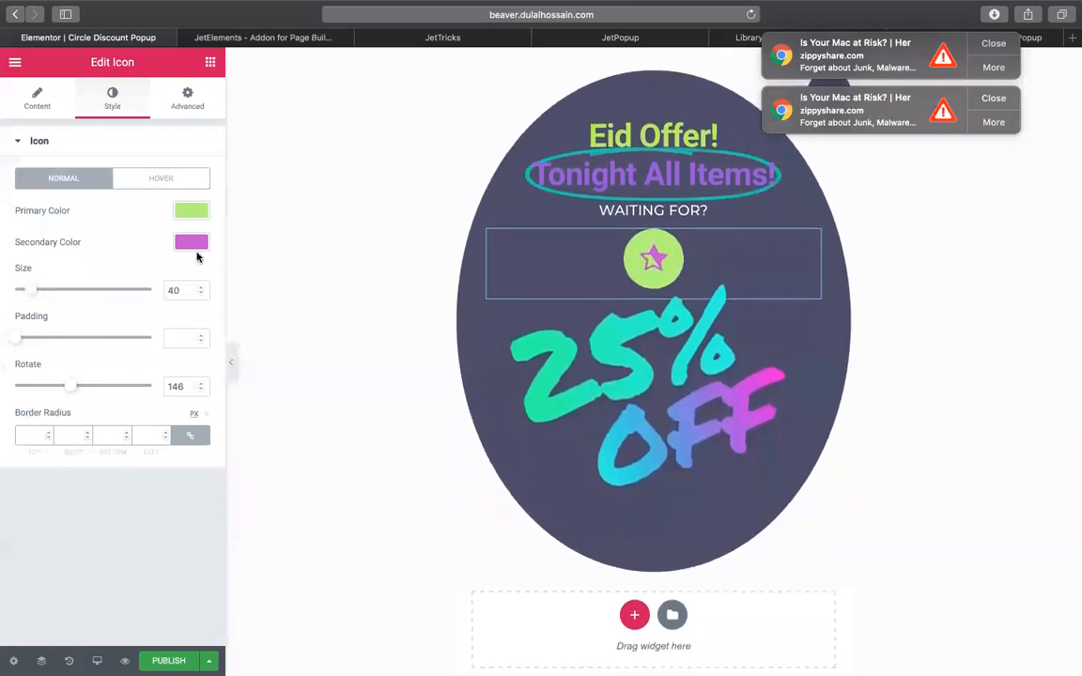
{"action": "left_click", "coordinate": [25, 89]}
{"action": "left_click", "coordinate": [50, 340]}
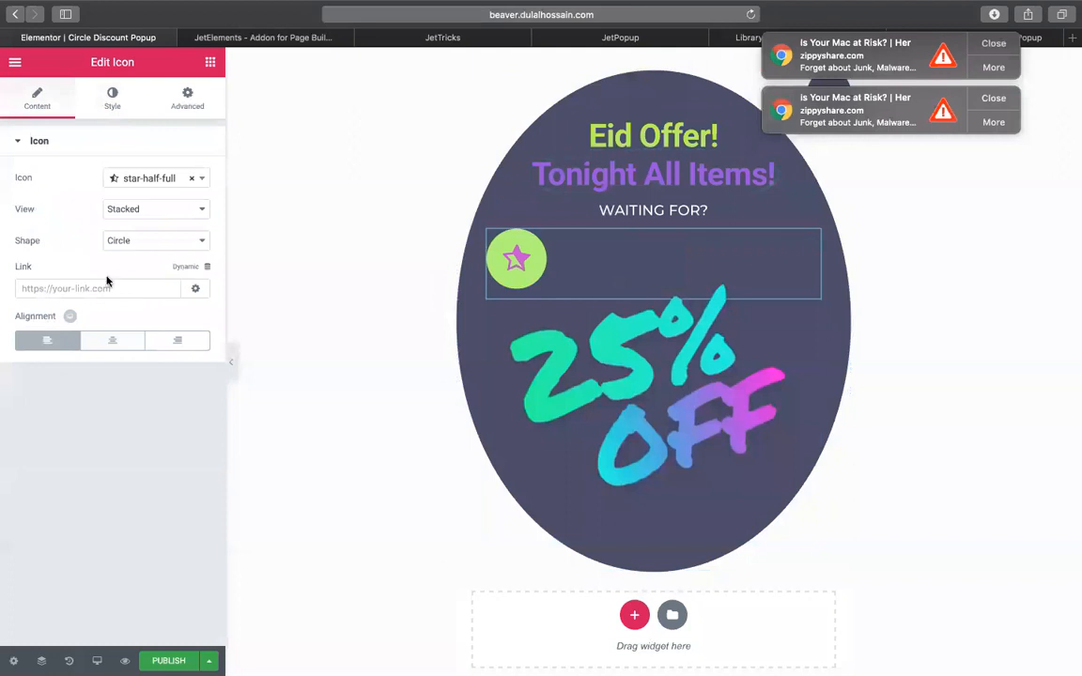
{"action": "left_click", "coordinate": [112, 340]}
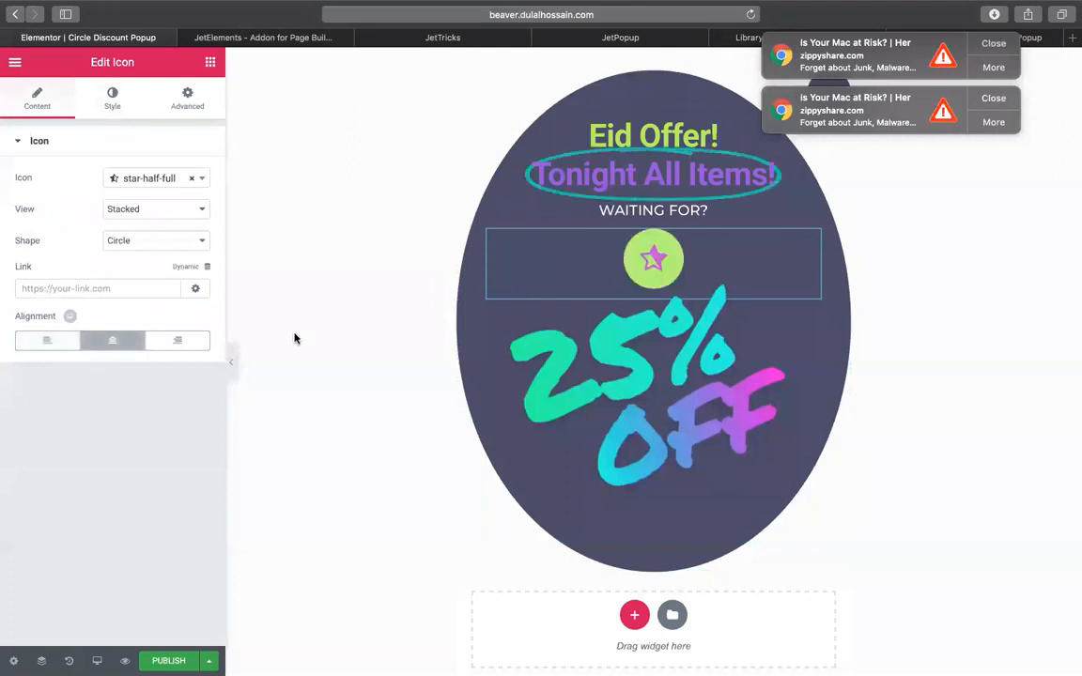
{"action": "left_click", "coordinate": [38, 342]}
Unlink the star icon's padding values and set only the left padding to 60 px.
{"action": "left_click", "coordinate": [187, 99]}
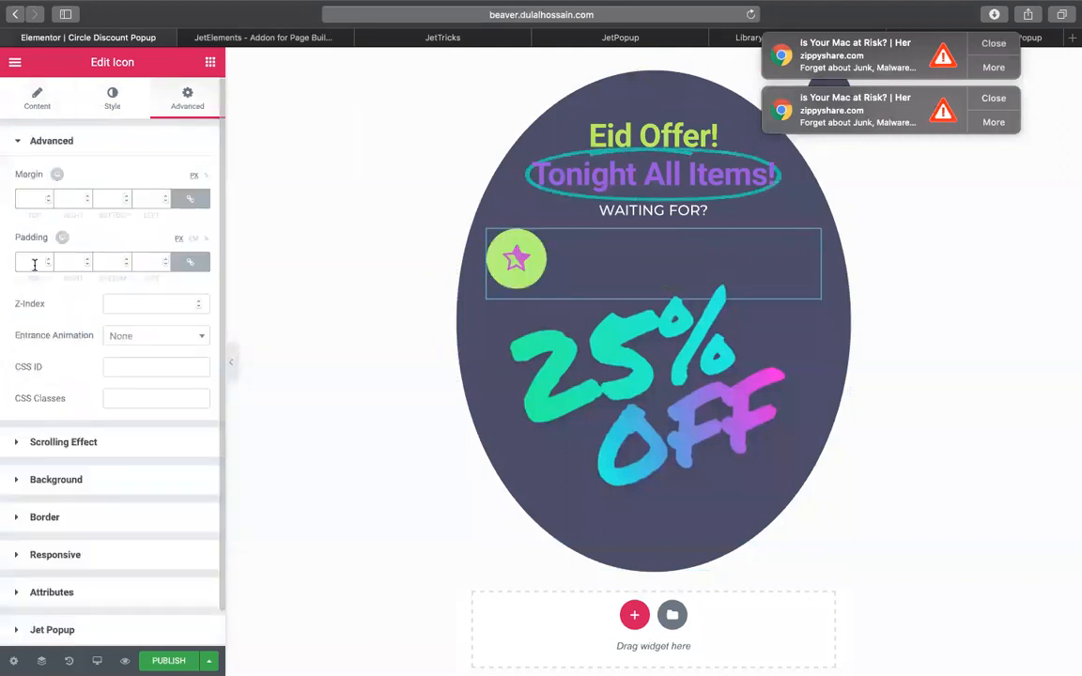
{"action": "left_click", "coordinate": [188, 263]}
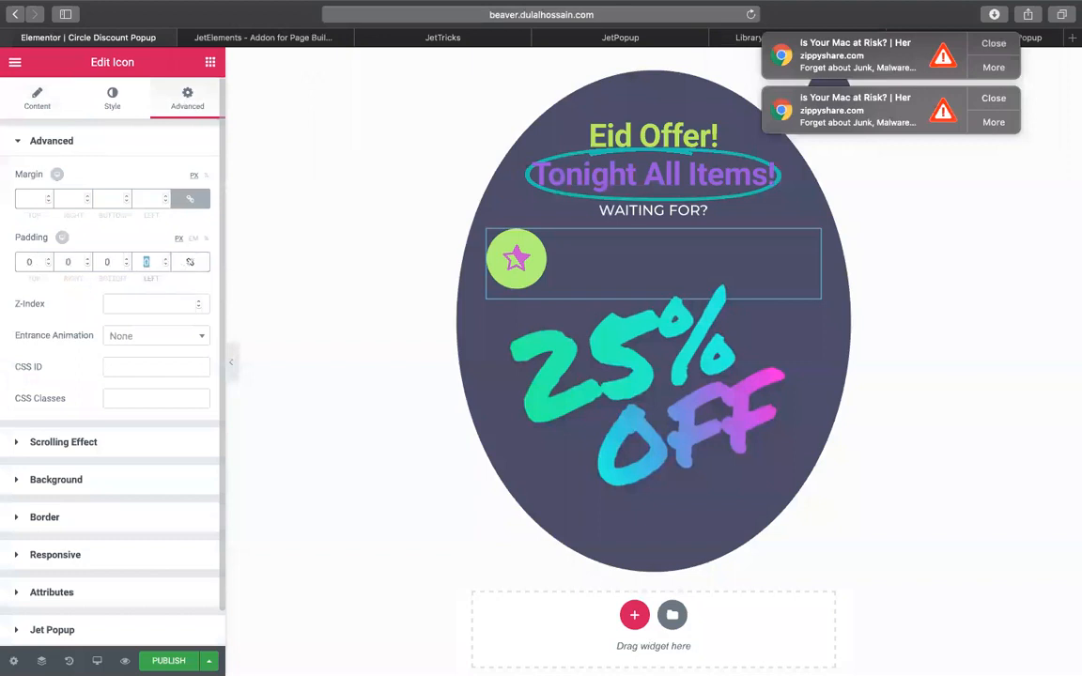
{"action": "type", "text": "30"}
{"action": "key", "text": "BackSpace"}
{"action": "key", "text": "BackSpace"}
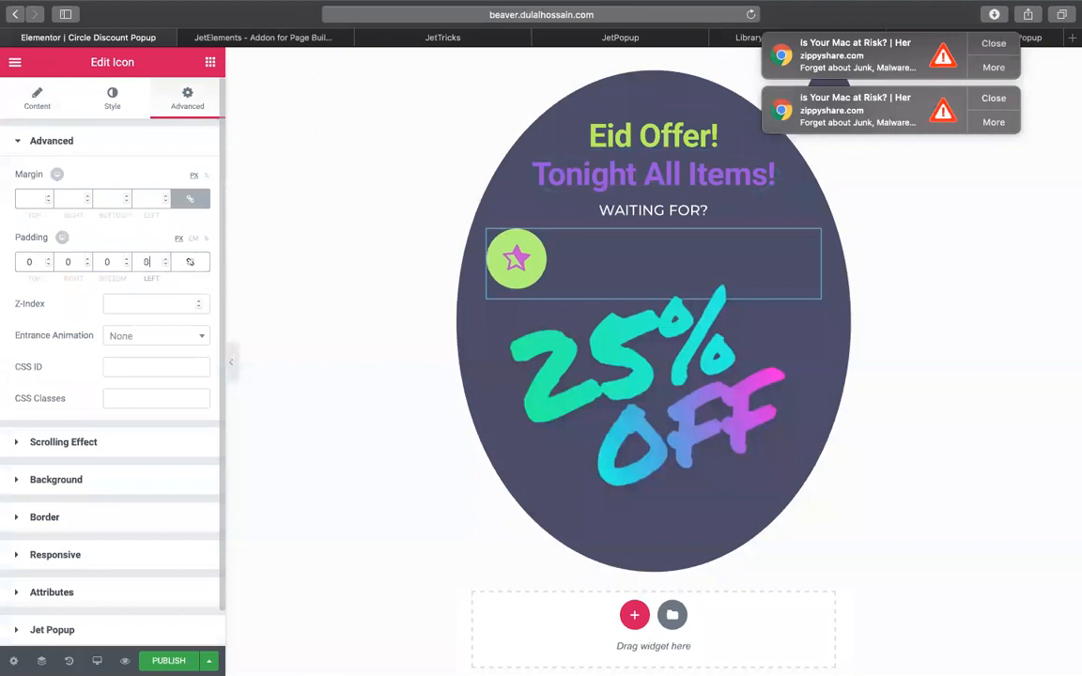
{"action": "type", "text": "60"}
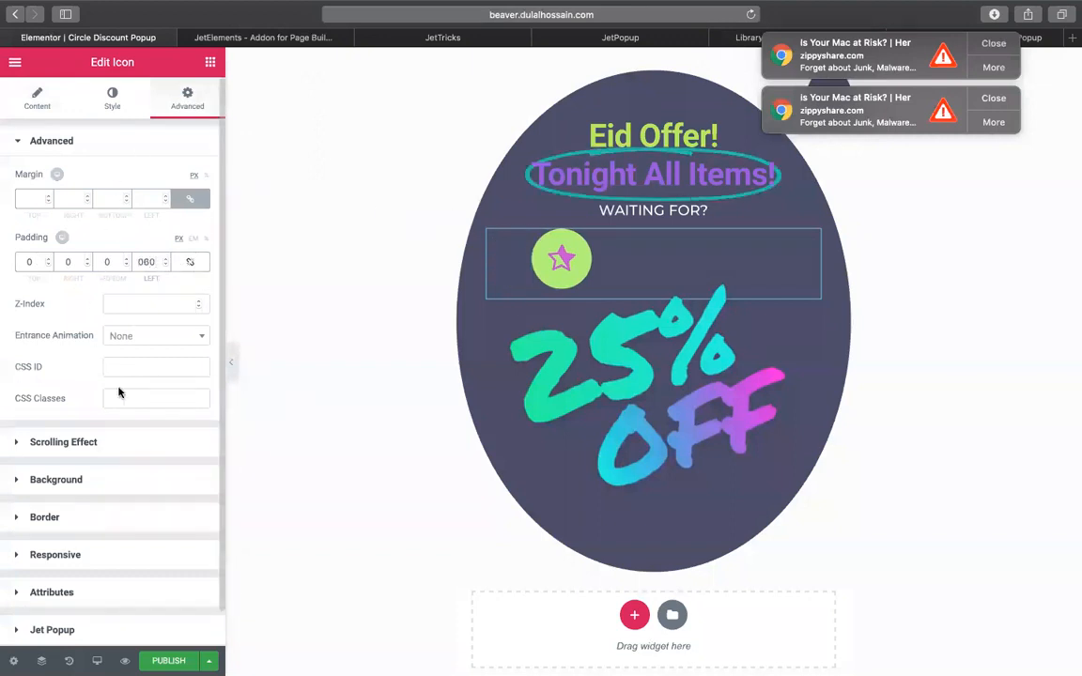
Try a Solid border on the left-aligned star icon and set the border type back to None.
{"action": "scroll", "coordinate": [63, 500], "scroll_direction": "down", "scroll_amount": 1}
{"action": "left_click", "coordinate": [96, 478]}
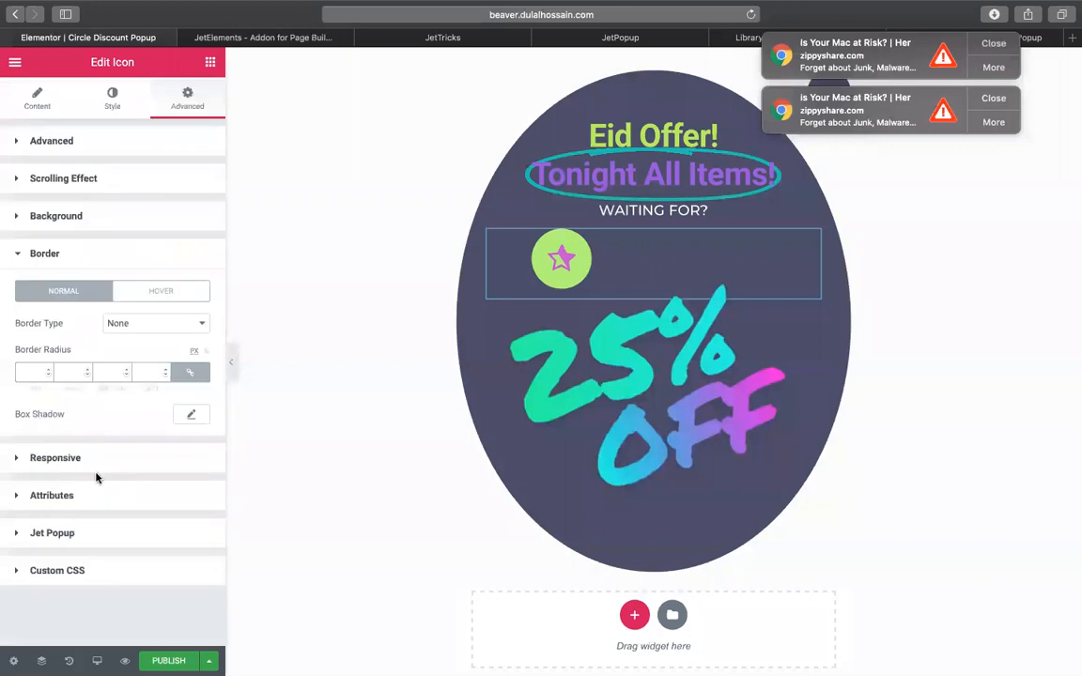
{"action": "left_click", "coordinate": [167, 324]}
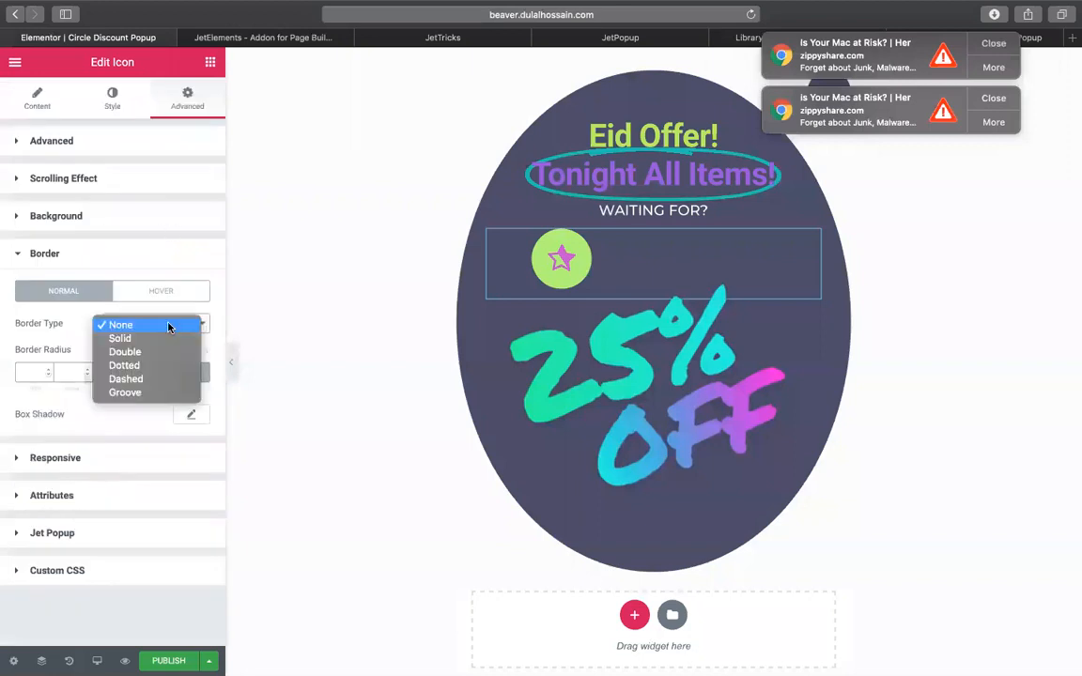
{"action": "left_click", "coordinate": [140, 338]}
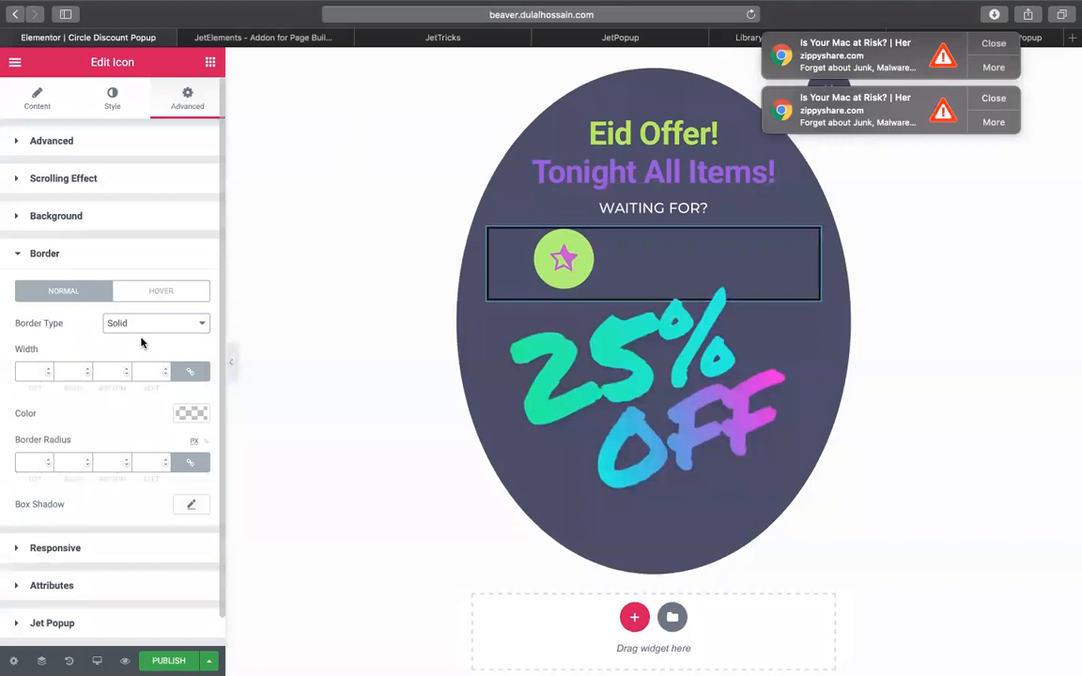
{"action": "left_click", "coordinate": [149, 323]}
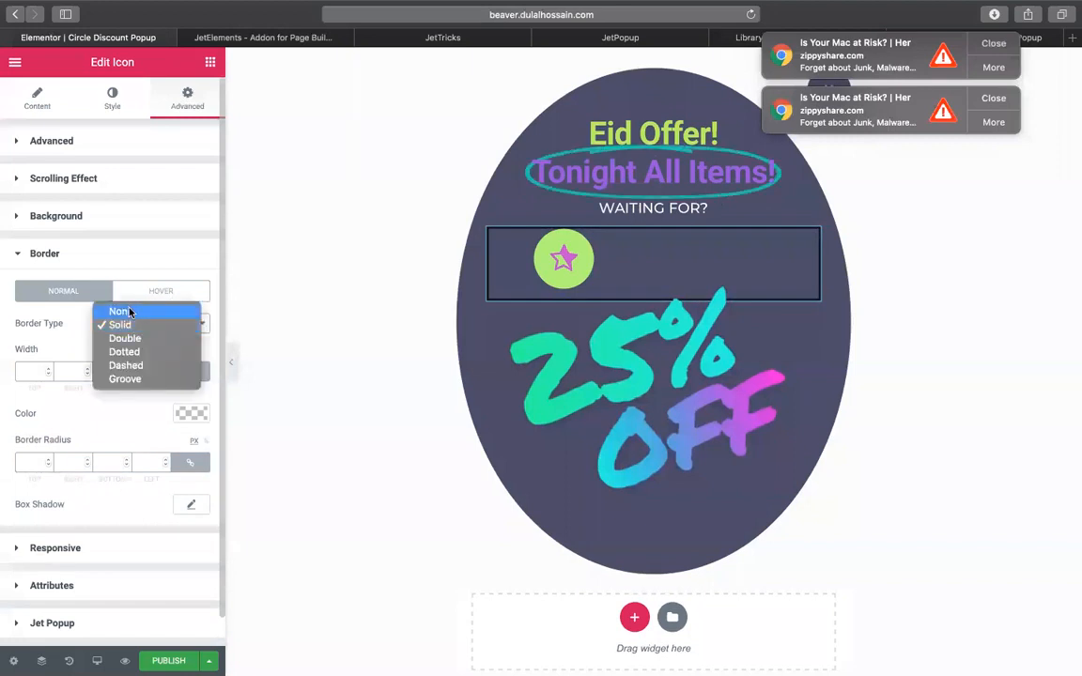
{"action": "left_click", "coordinate": [111, 308]}
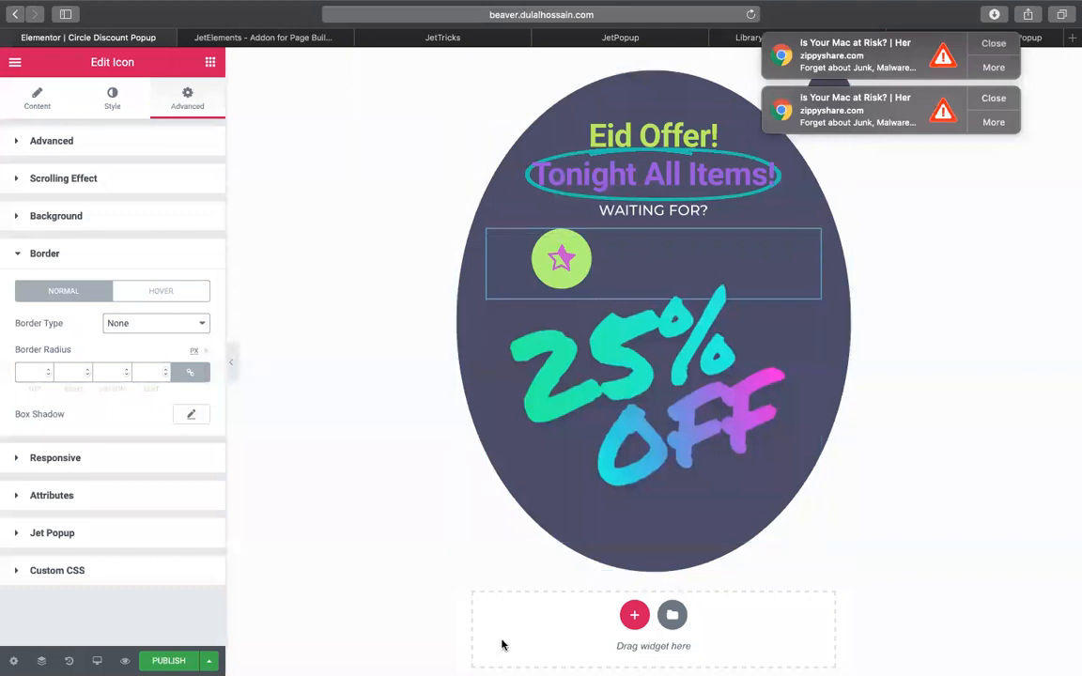
Review the star icon's custom CSS field and its Jet Popup options for attached popup and trigger type.
{"action": "left_click", "coordinate": [77, 571]}
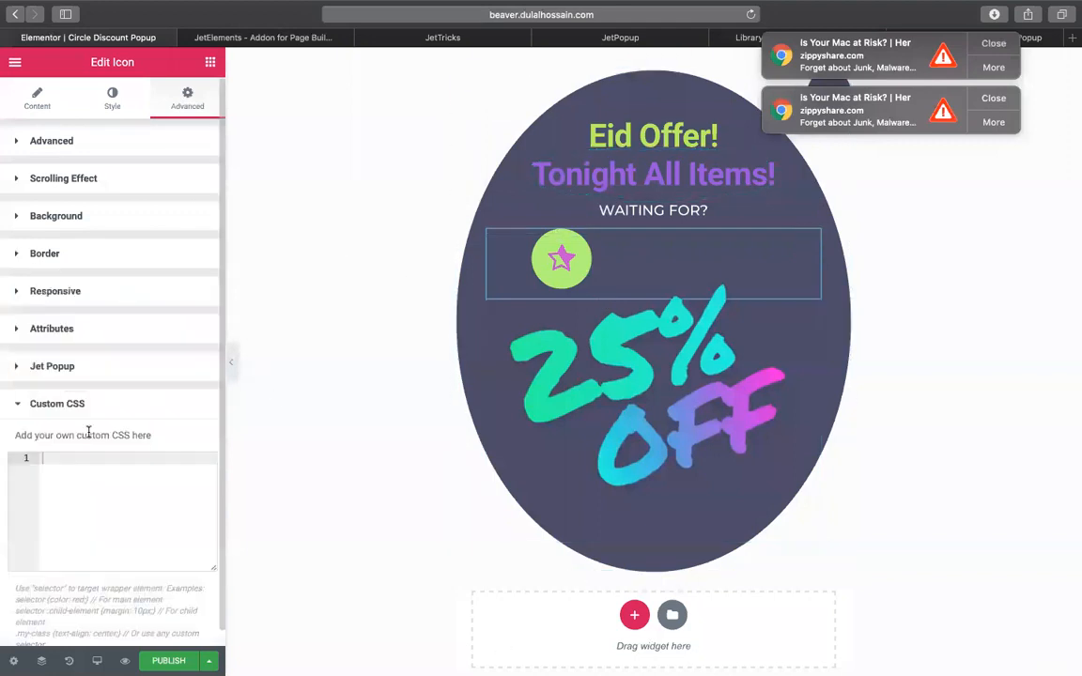
{"action": "left_click", "coordinate": [109, 367]}
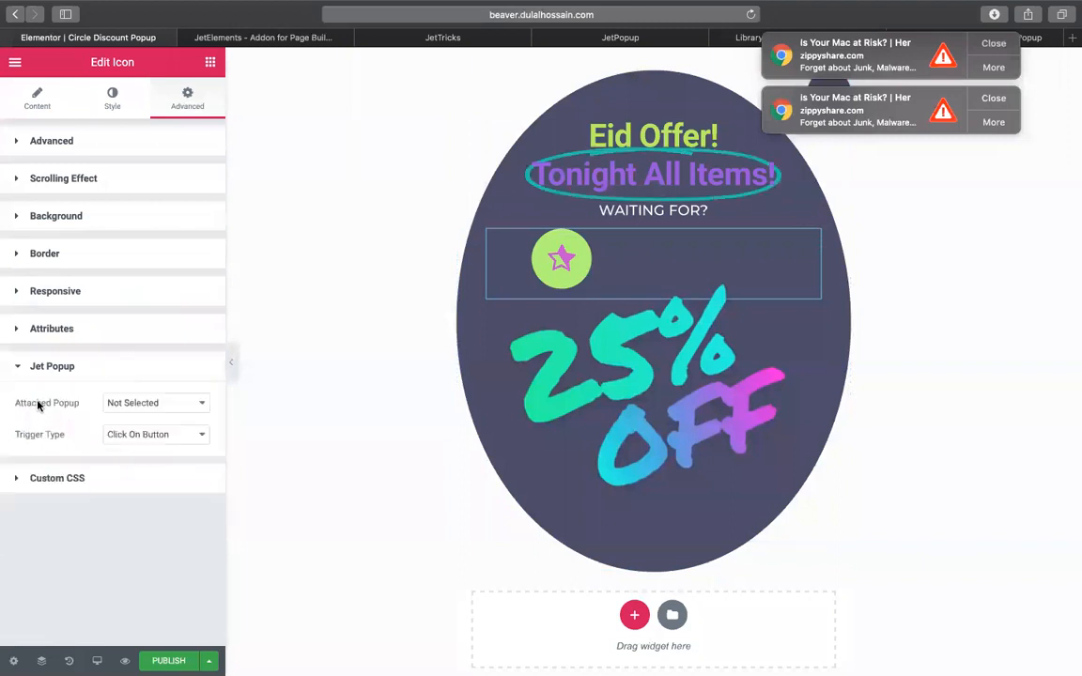
{"action": "left_click", "coordinate": [181, 405]}
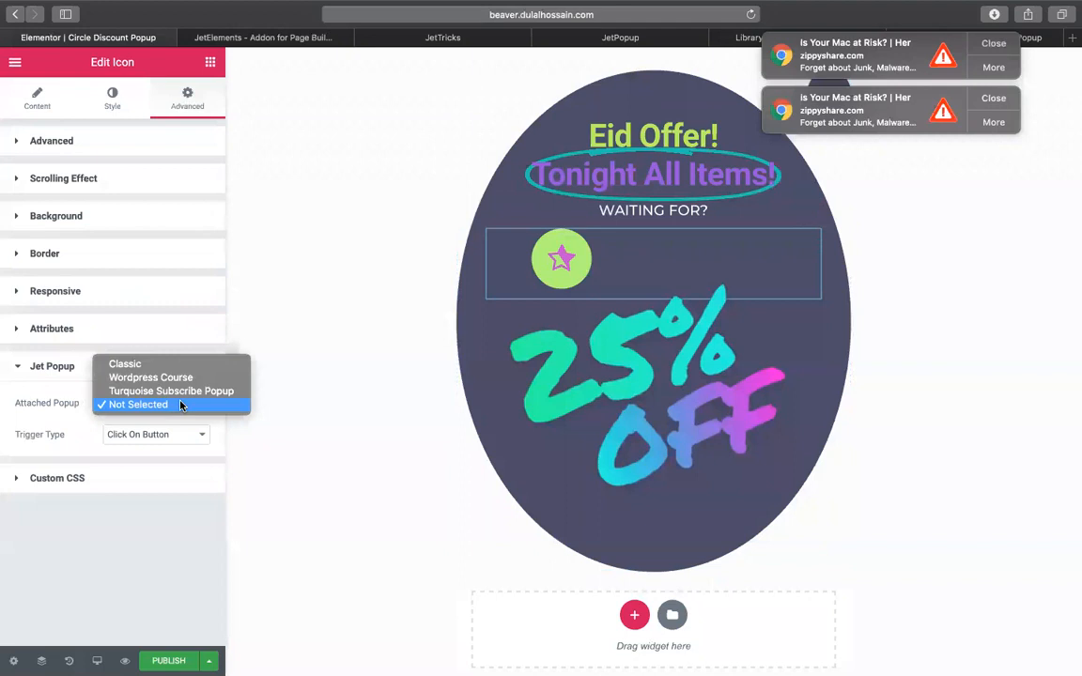
{"action": "left_click", "coordinate": [165, 405]}
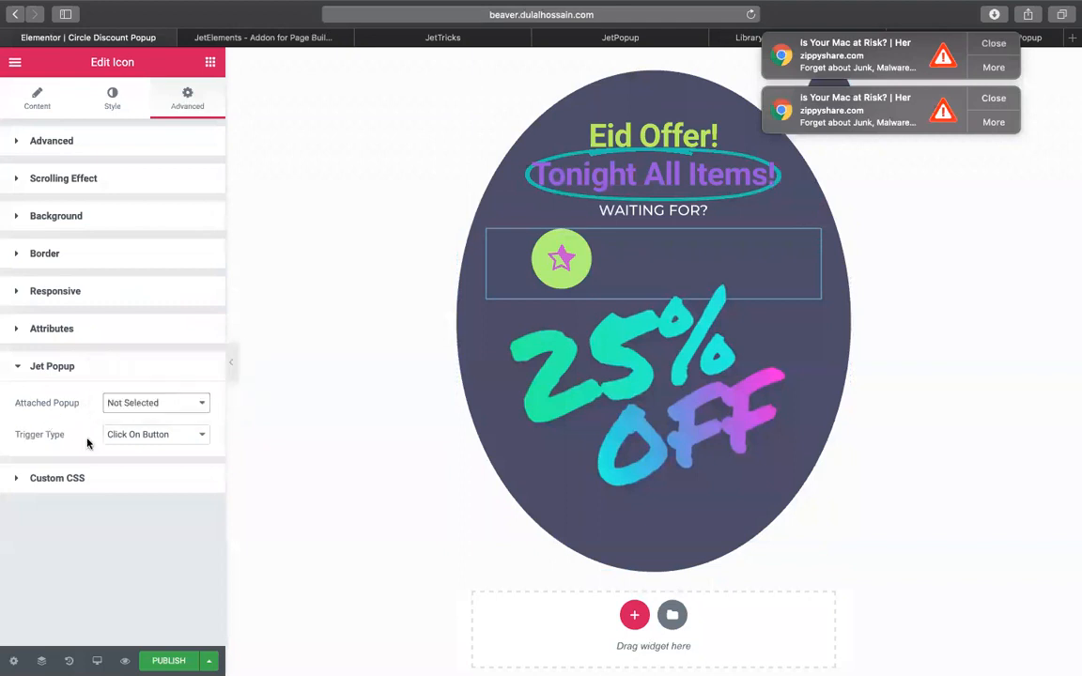
{"action": "left_click", "coordinate": [145, 438]}
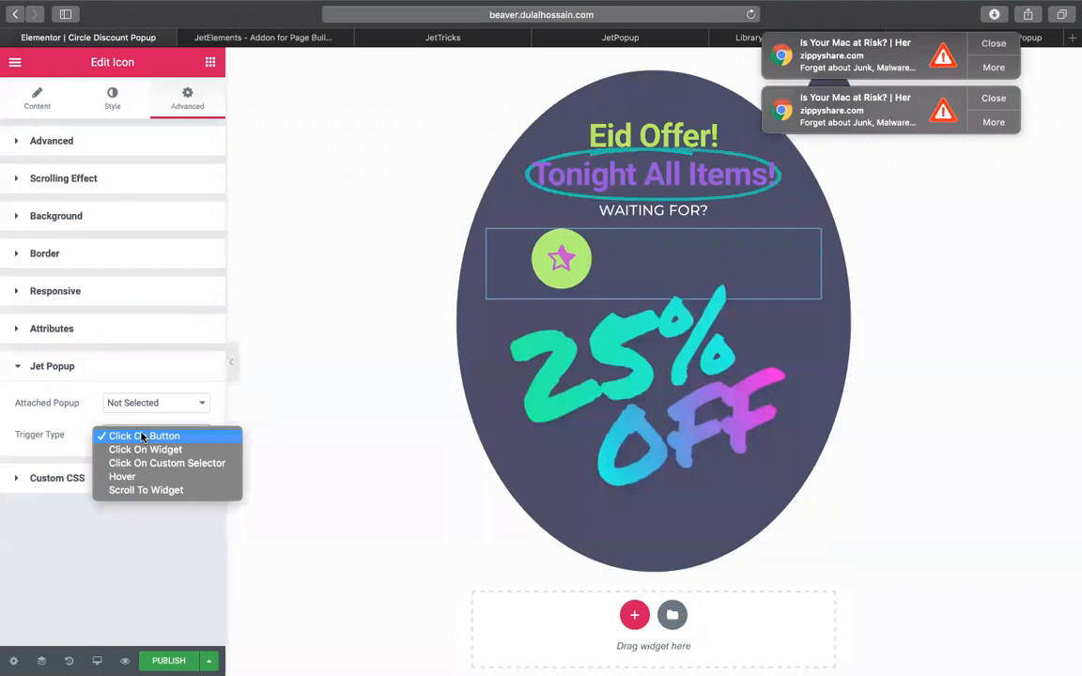
{"action": "left_click", "coordinate": [7, 395]}
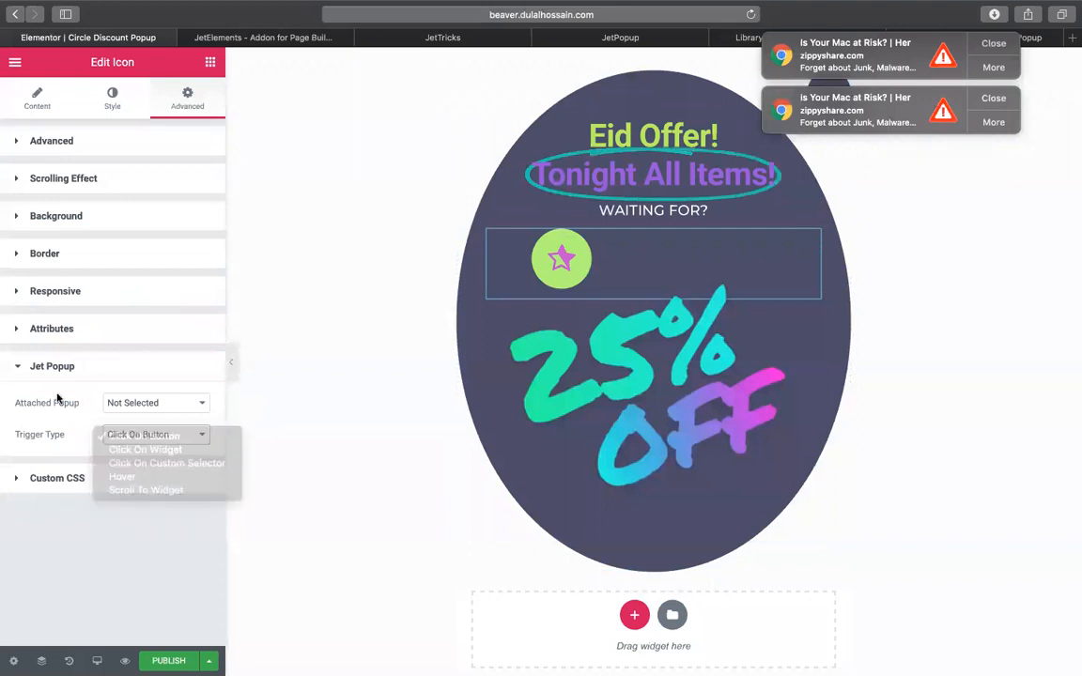
Publish the Circle Discount Popup and view its live page.
{"action": "left_click", "coordinate": [169, 661]}
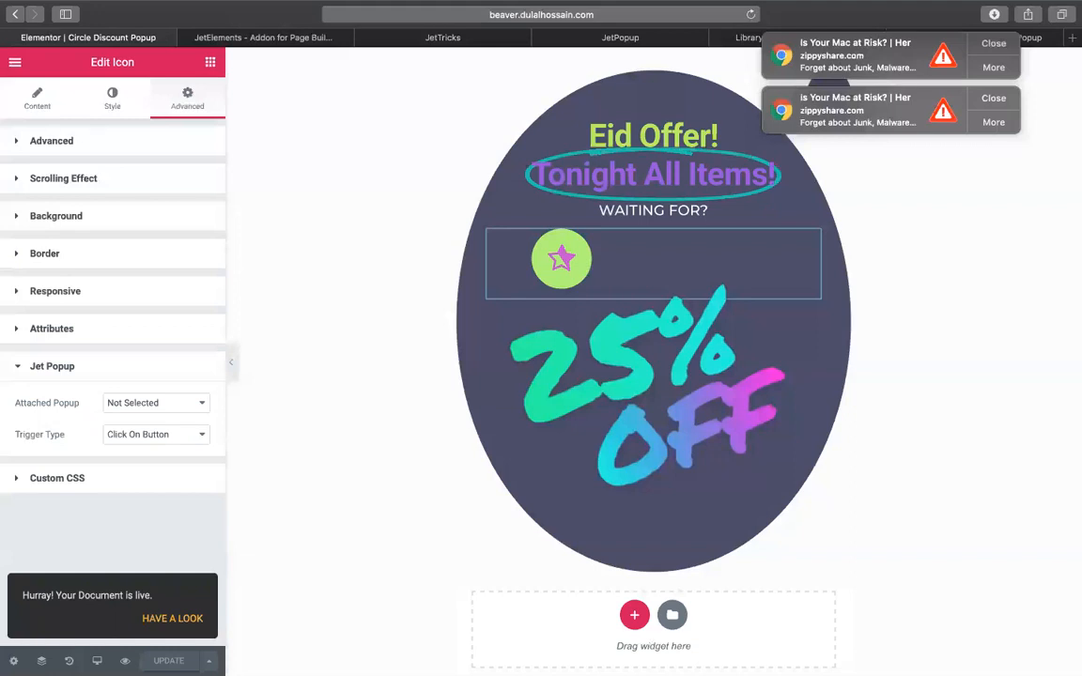
{"action": "left_click", "coordinate": [175, 617]}
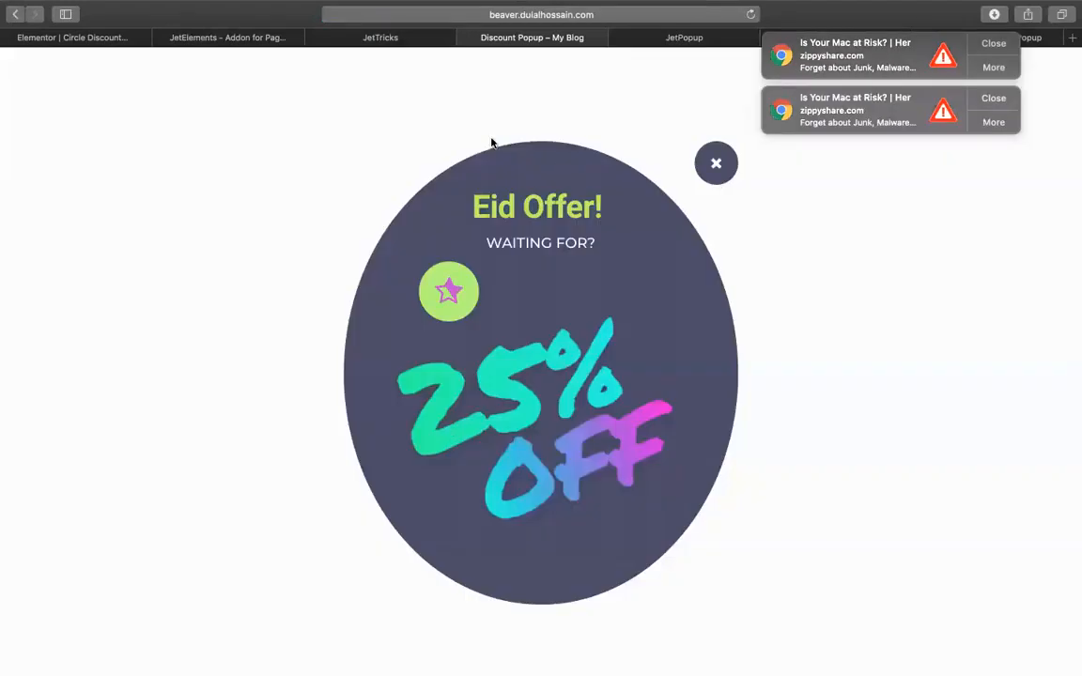
{"action": "left_click", "coordinate": [331, 39]}
{"action": "left_click", "coordinate": [164, 42]}
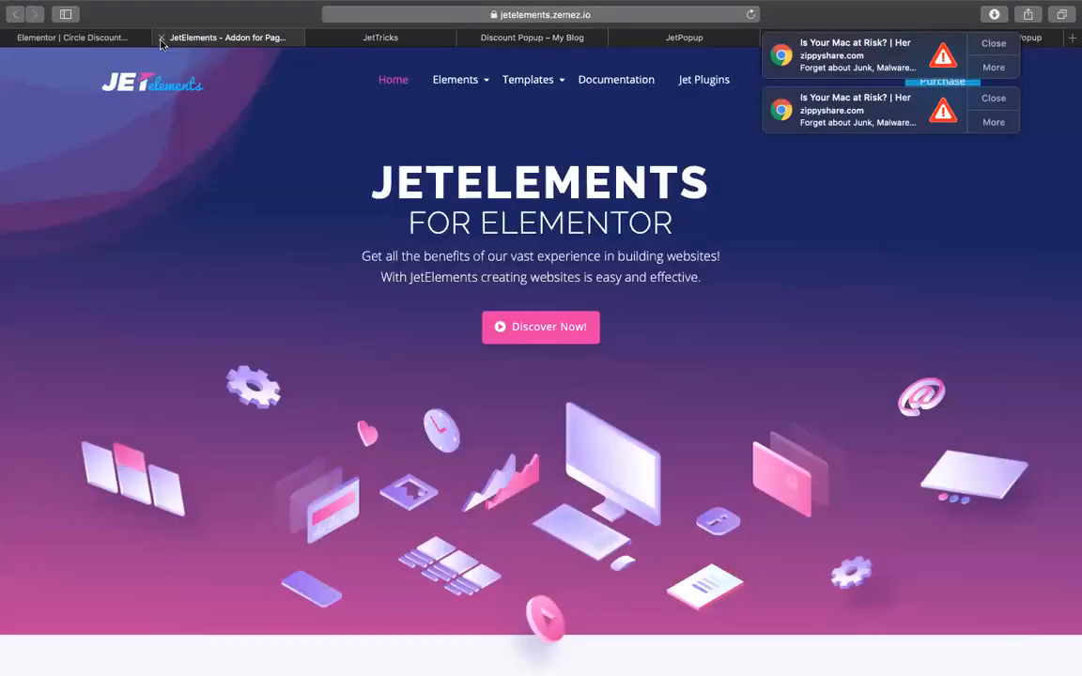
Return from the Elementor editor to the WordPress dashboard and open Circle Discount Popup for editing from the JetPopup list.
{"action": "left_click", "coordinate": [86, 38]}
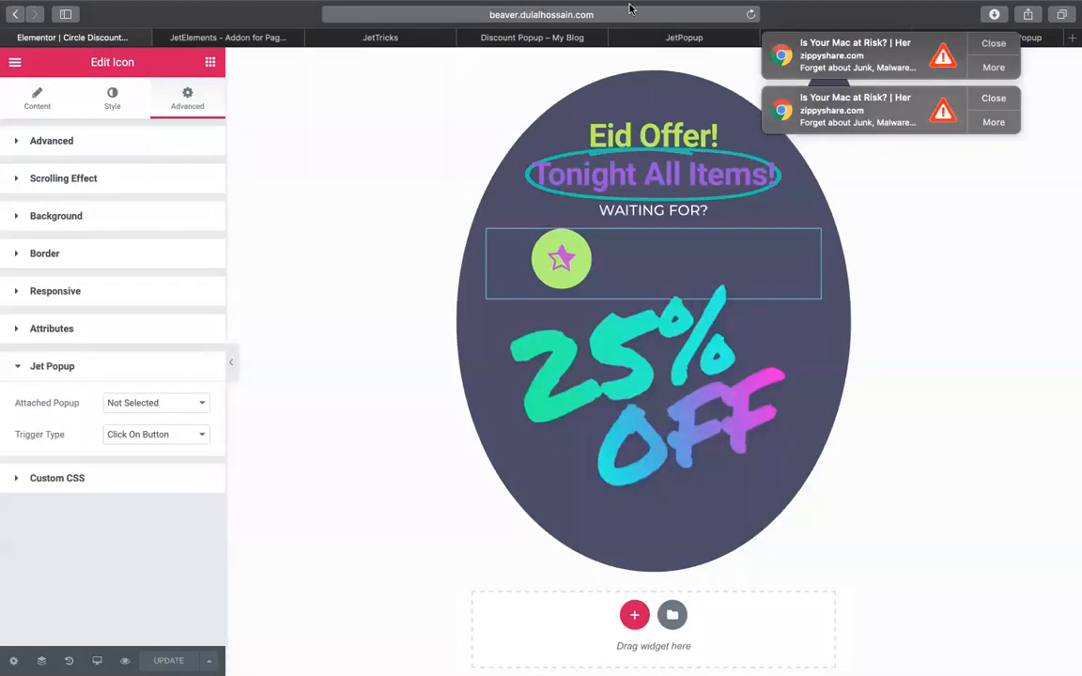
{"action": "left_click", "coordinate": [573, 15]}
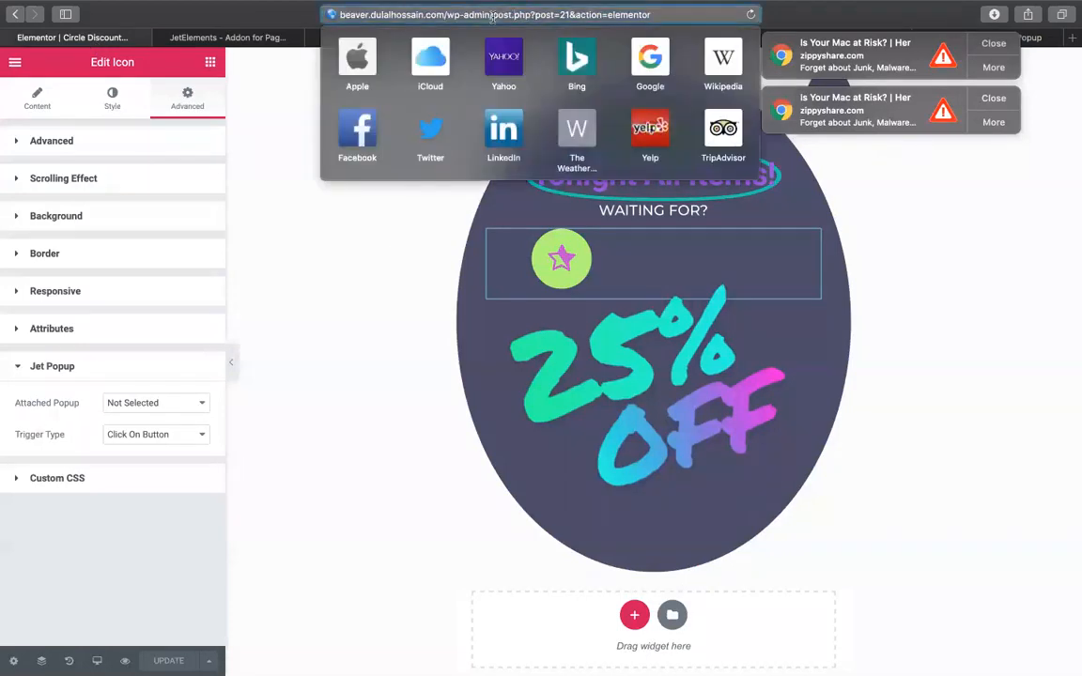
{"action": "key", "text": "BackSpace"}
{"action": "key", "text": "Return"}
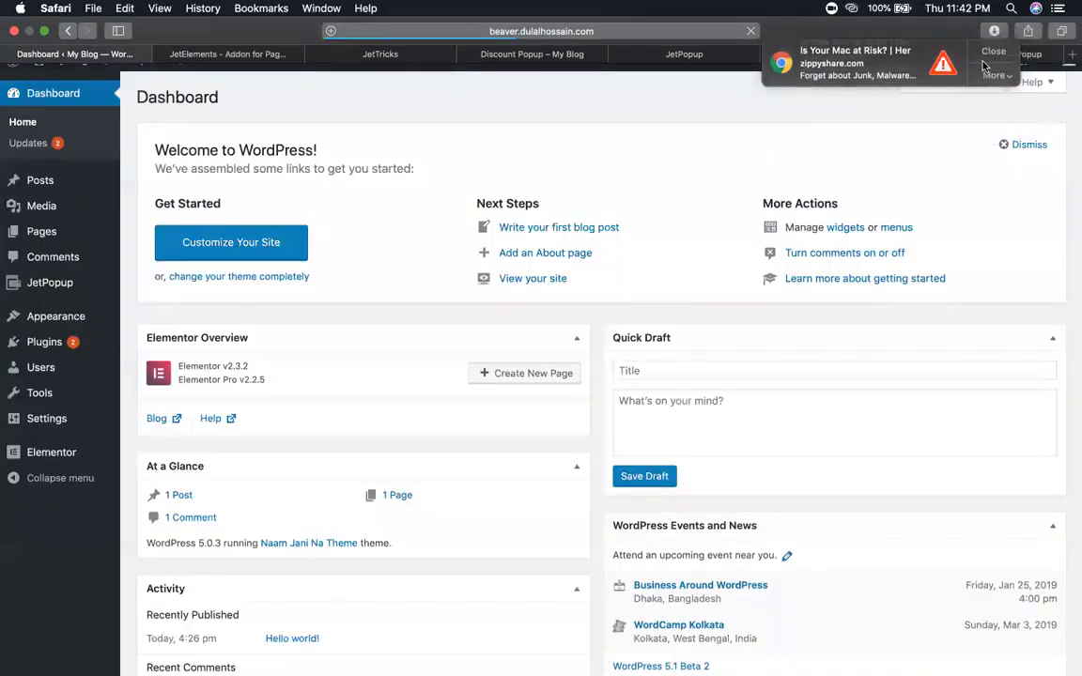
{"action": "left_click", "coordinate": [47, 283]}
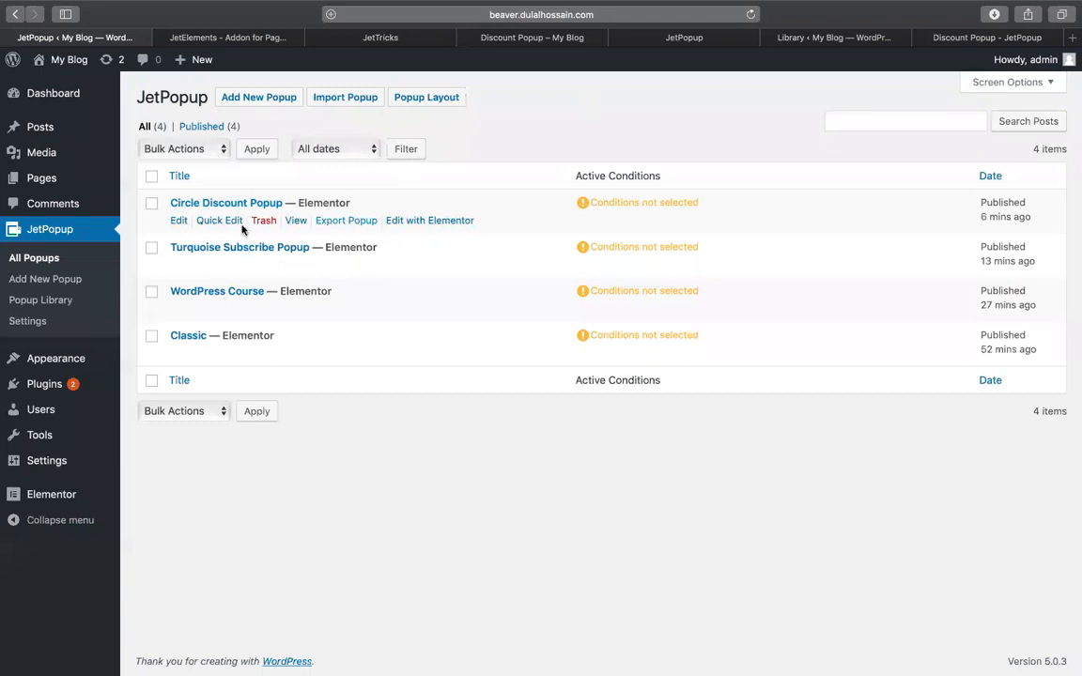
{"action": "left_click", "coordinate": [176, 225]}
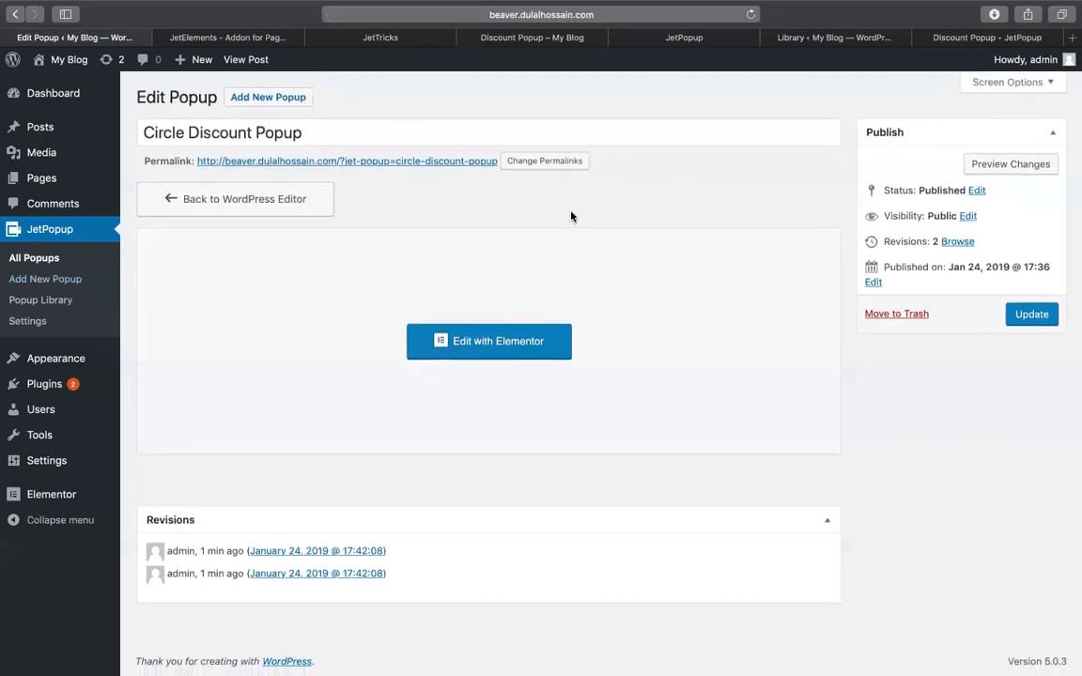
Change the site's permalink structure to Post name and save the permalink settings.
{"action": "left_click", "coordinate": [548, 160]}
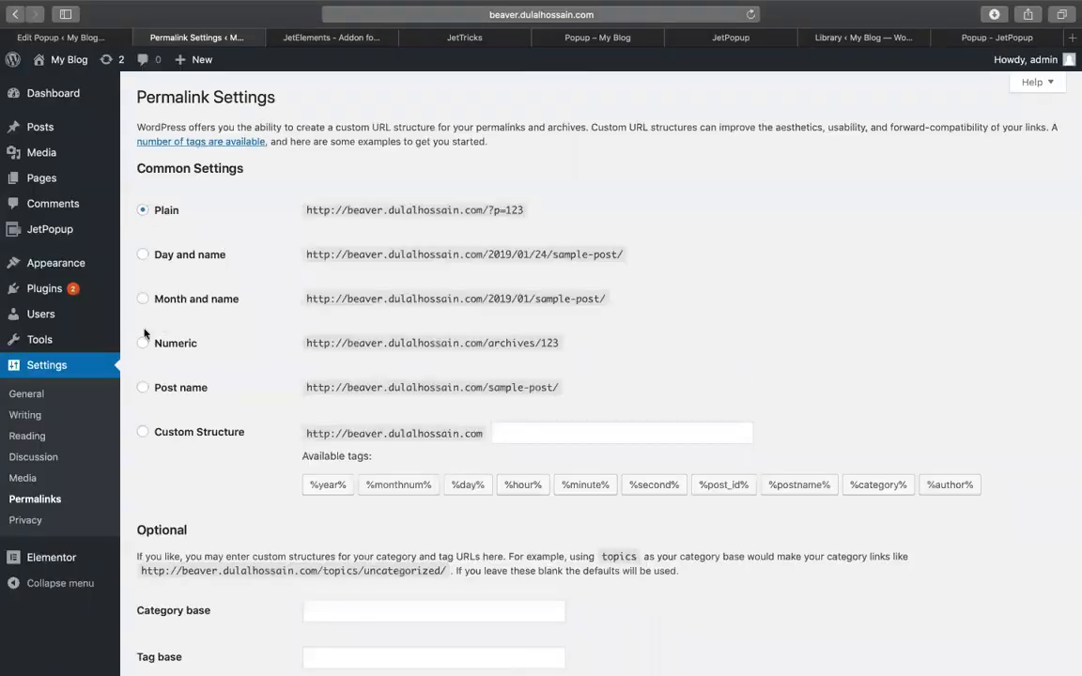
{"action": "left_click", "coordinate": [143, 385]}
{"action": "scroll", "coordinate": [562, 374], "scroll_direction": "down", "scroll_amount": 3}
{"action": "left_click", "coordinate": [148, 592]}
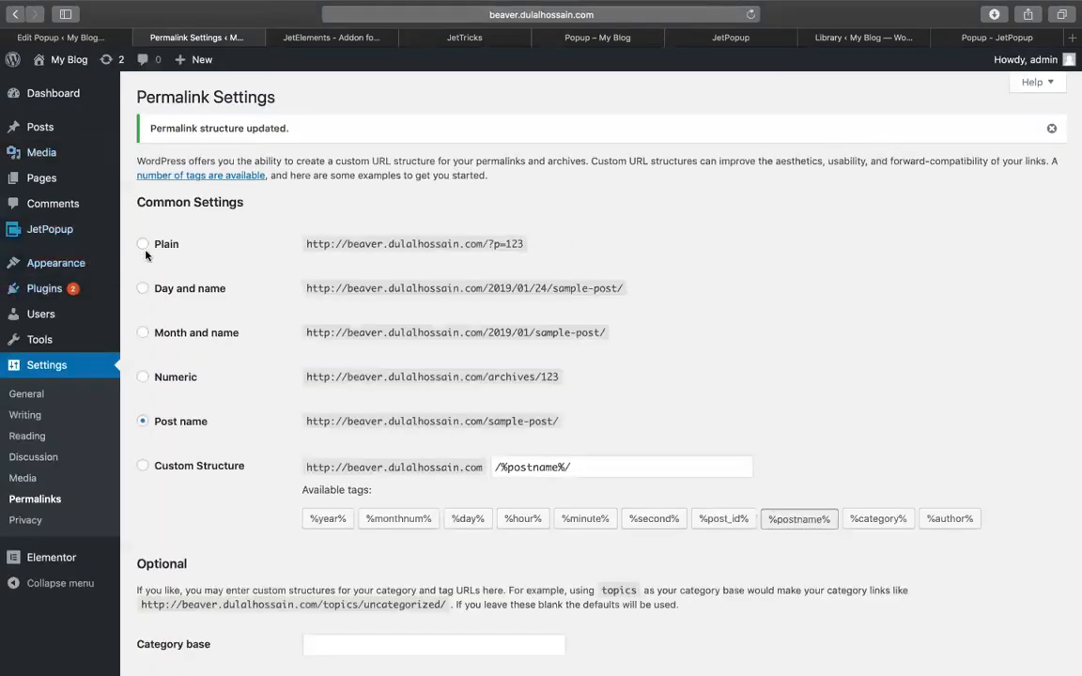
Reopen Circle Discount Popup in the JetPopup list and set its permalink slug to "discount".
{"action": "left_click", "coordinate": [50, 229]}
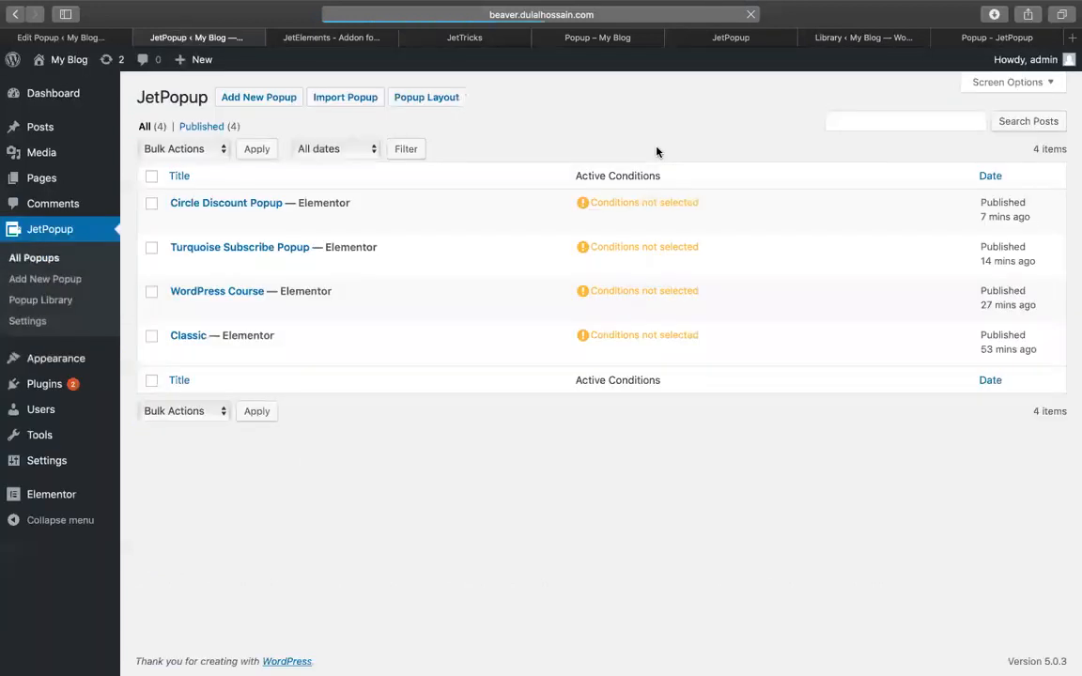
{"action": "left_click", "coordinate": [179, 220]}
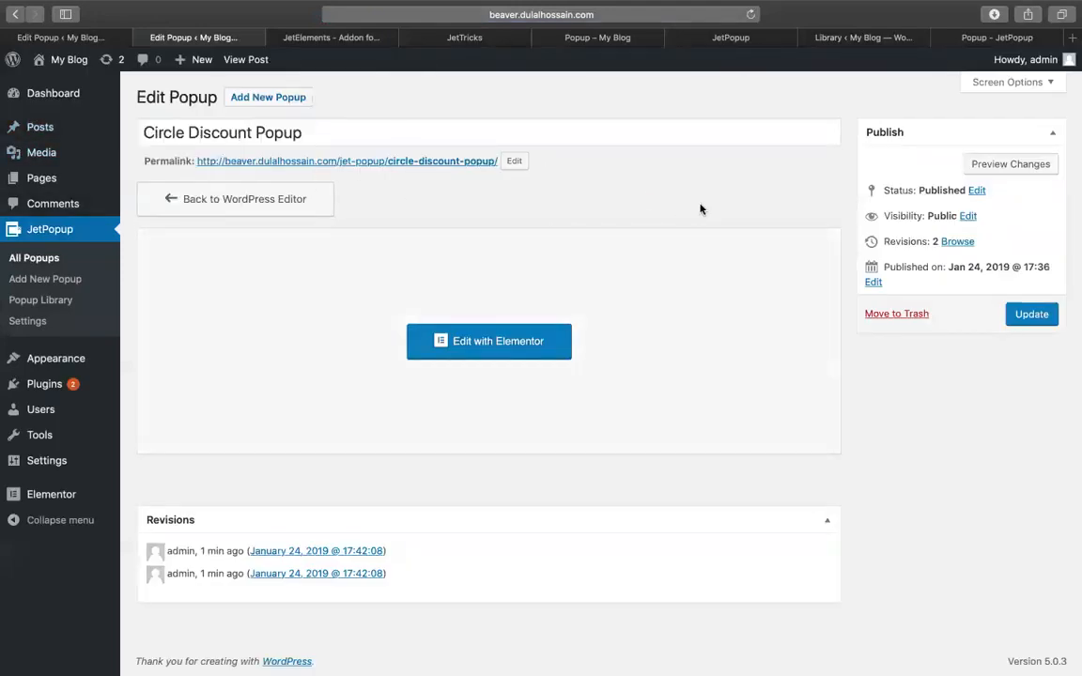
{"action": "left_click", "coordinate": [514, 162]}
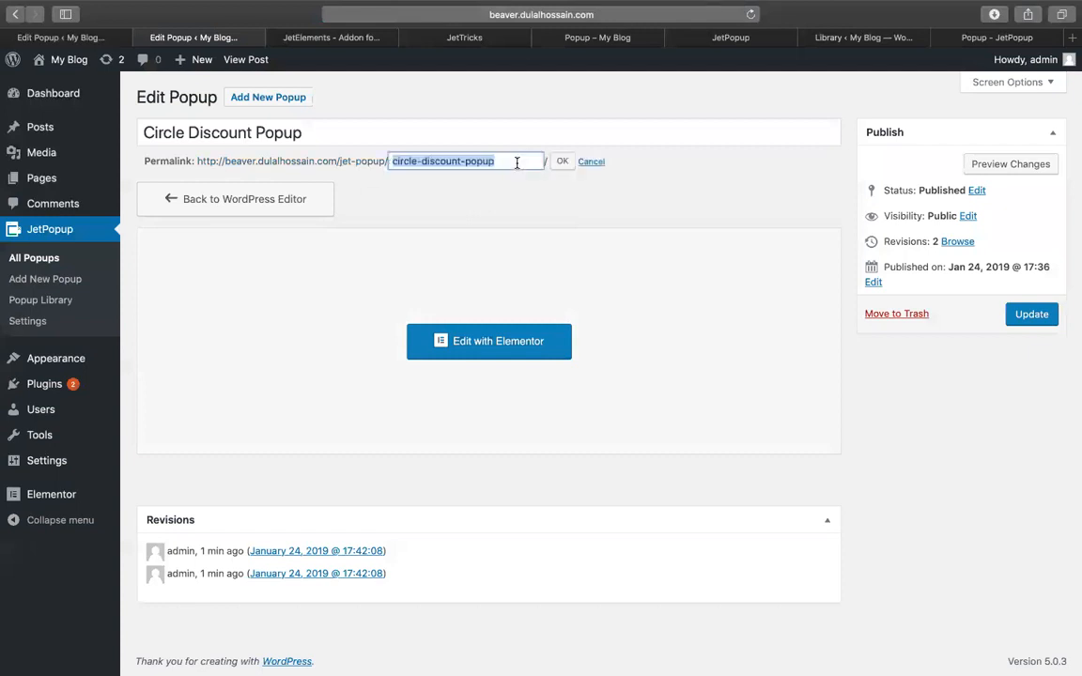
{"action": "type", "text": "di"}
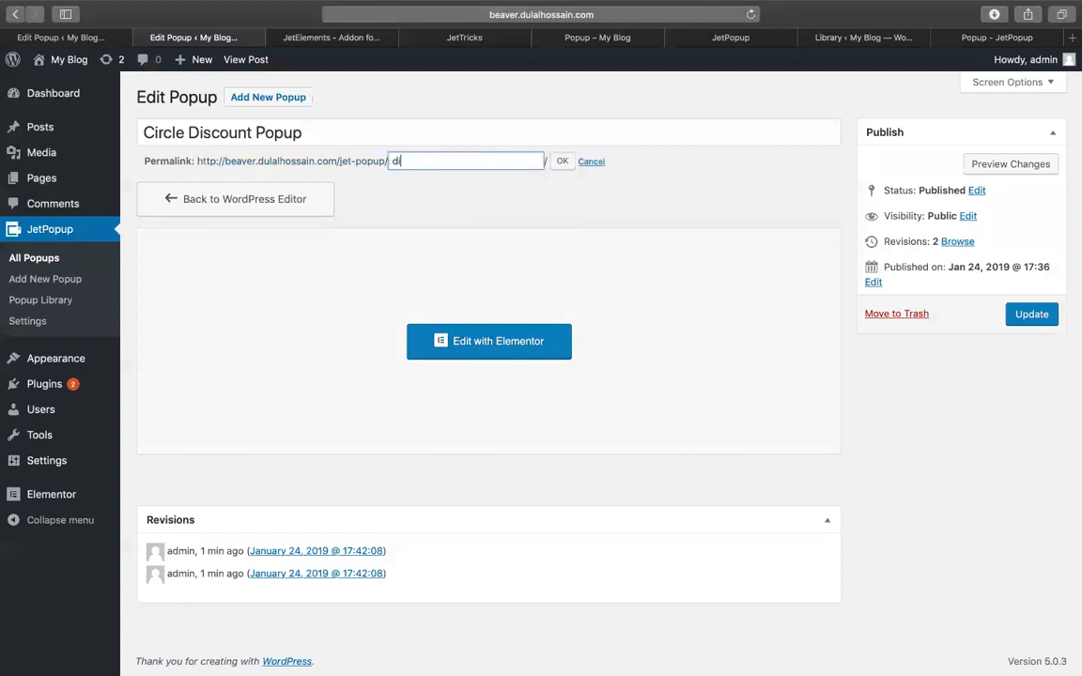
{"action": "type", "text": "scount"}
{"action": "double_click", "coordinate": [514, 162]}
{"action": "type", "text": "t"}
{"action": "left_click", "coordinate": [560, 163]}
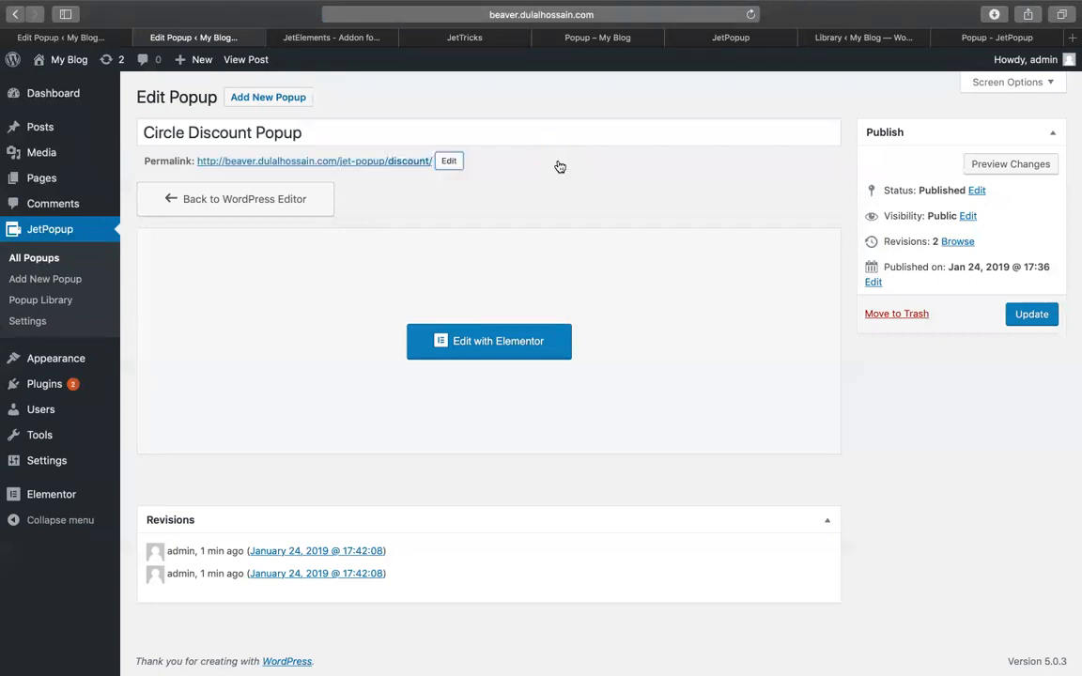
Copy the popup's permalink address and update Circle Discount Popup.
{"action": "right_click", "coordinate": [404, 161]}
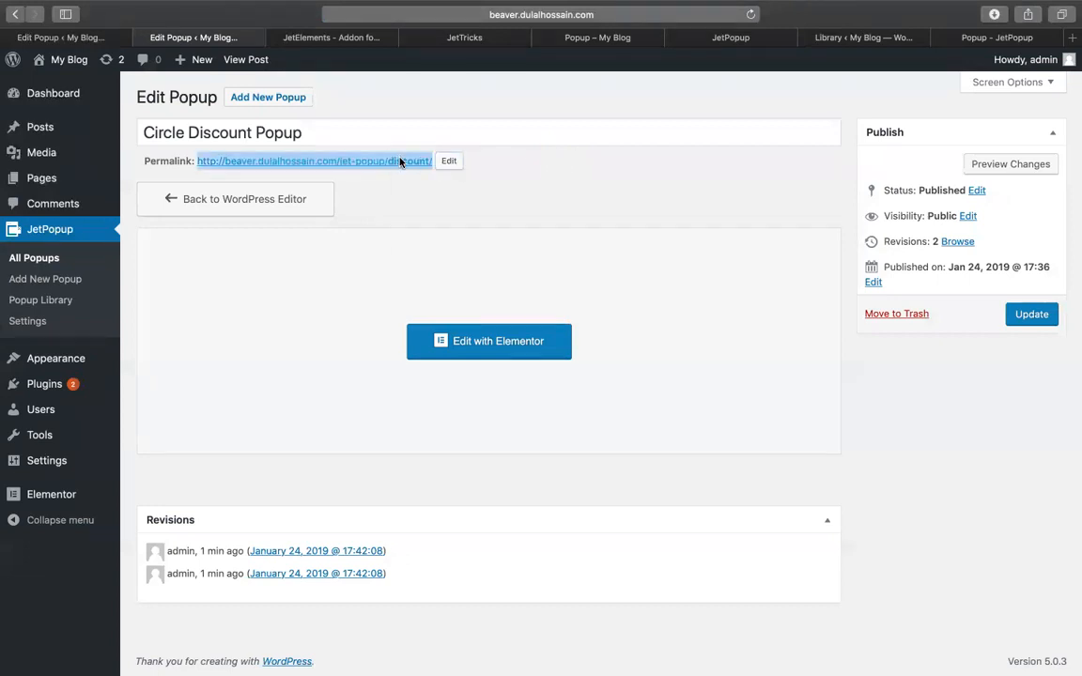
{"action": "left_click", "coordinate": [463, 271]}
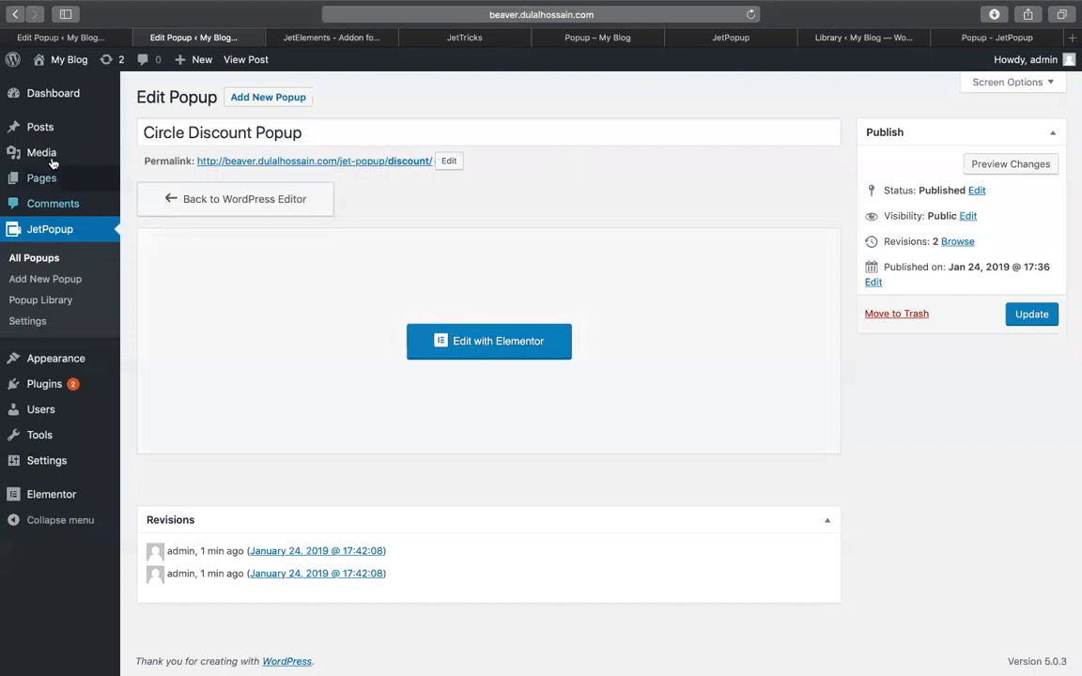
{"action": "mouse_move", "coordinate": [19, 153]}
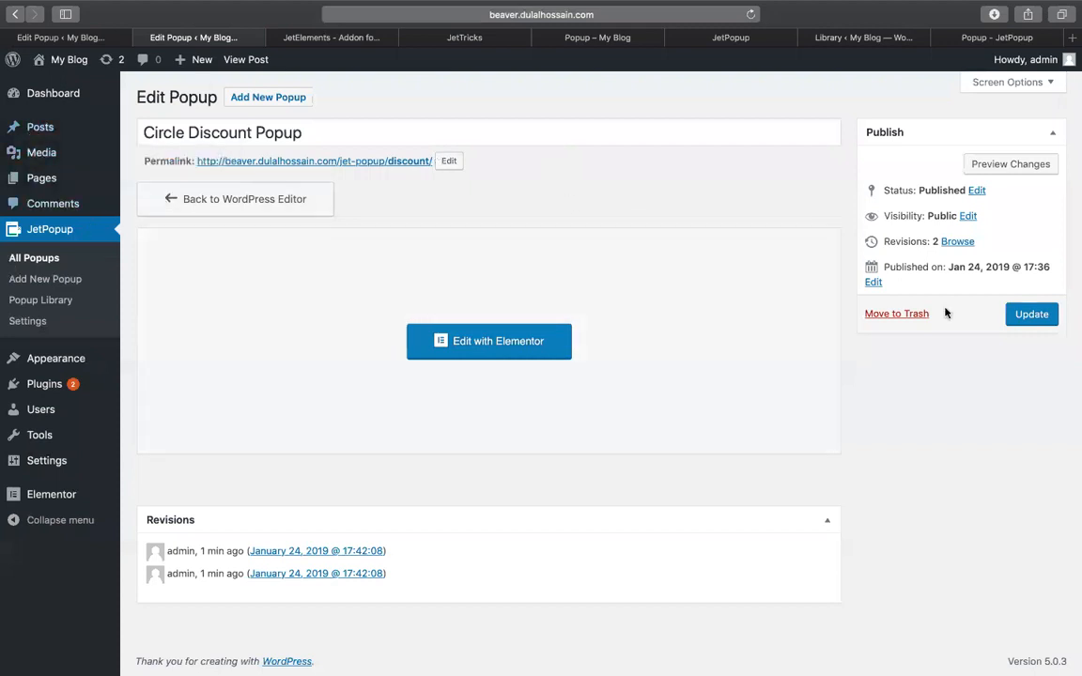
{"action": "left_click", "coordinate": [1031, 313]}
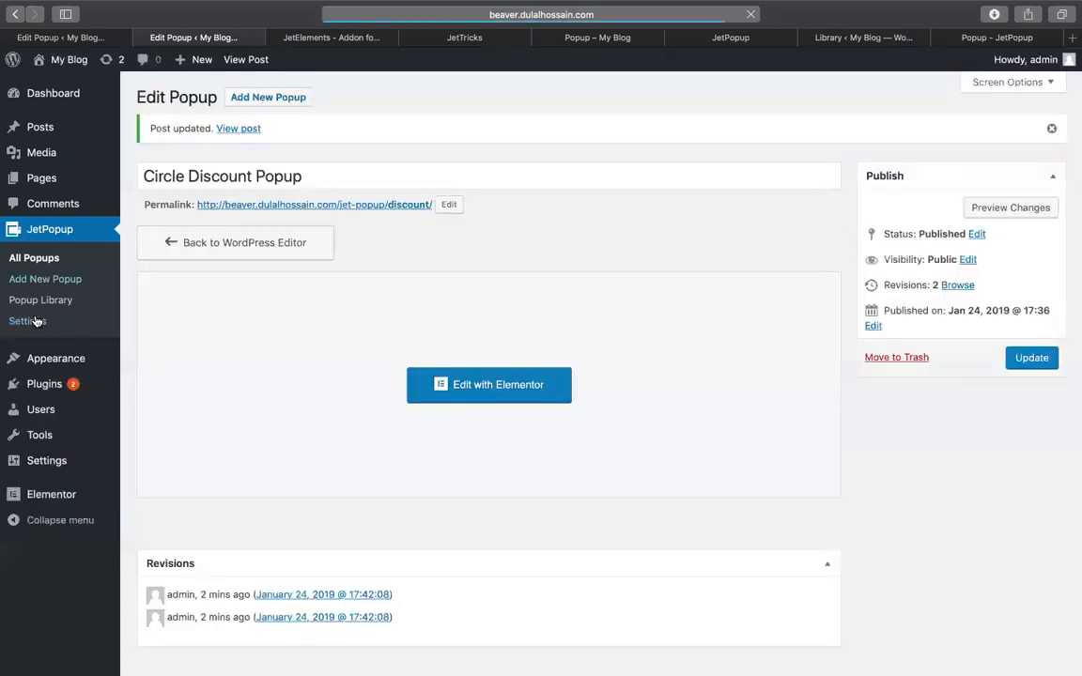
Add a new page, choose Elementor Full Width as its template, and dismiss the block editor's welcome tip.
{"action": "mouse_move", "coordinate": [68, 192]}
{"action": "left_click", "coordinate": [147, 203]}
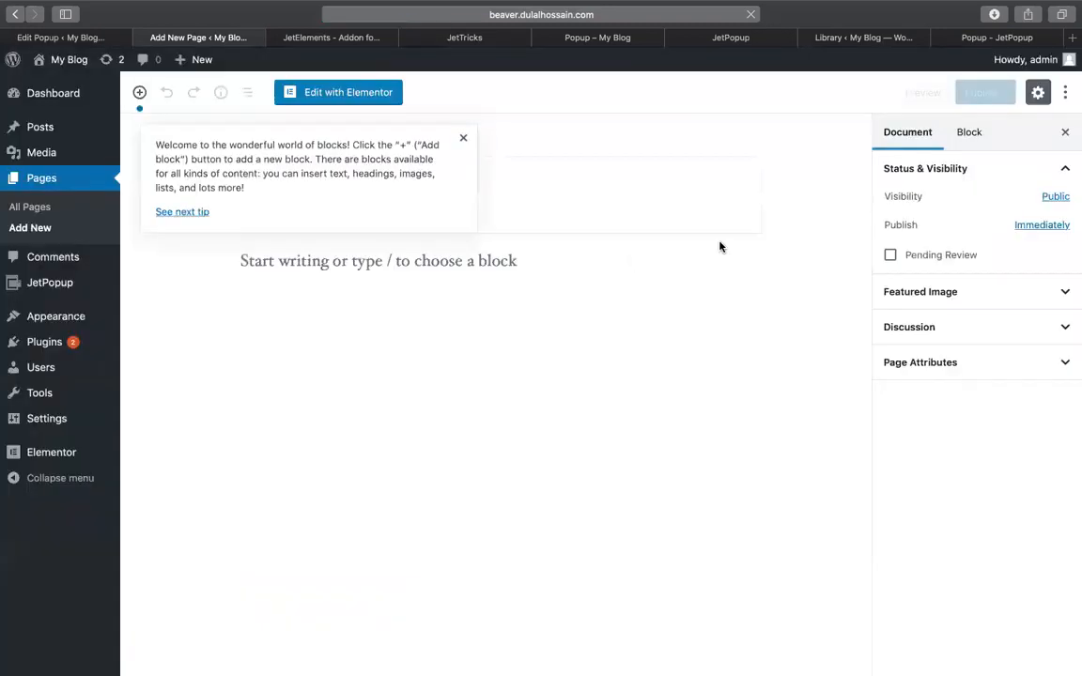
{"action": "left_click", "coordinate": [990, 362]}
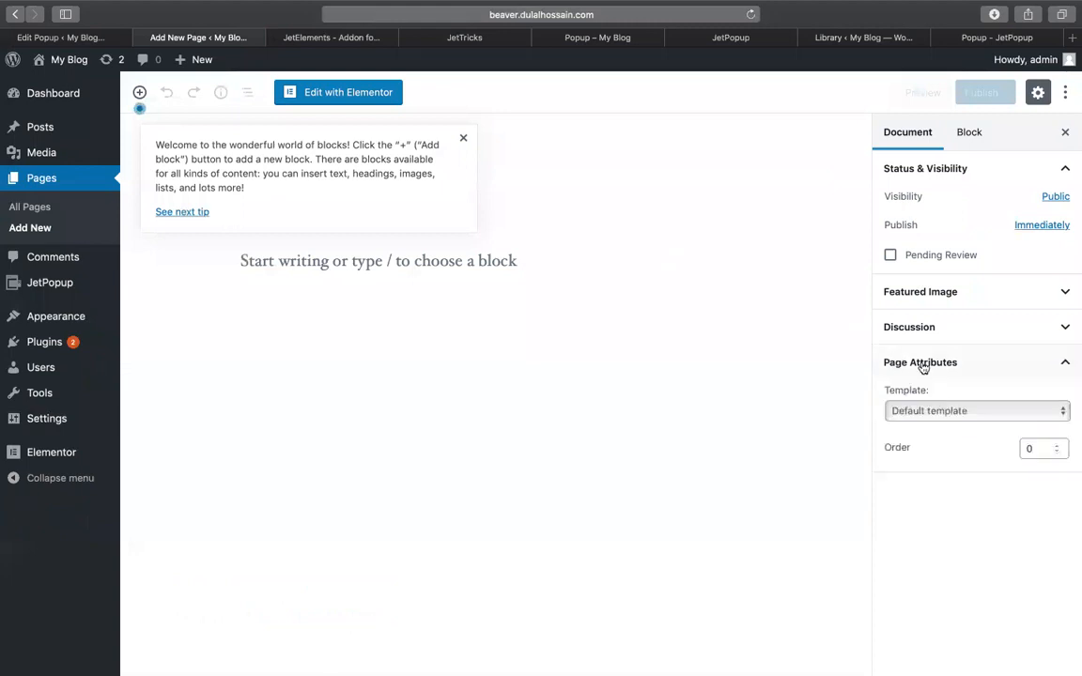
{"action": "left_click", "coordinate": [976, 329]}
{"action": "left_click", "coordinate": [889, 443]}
{"action": "left_click", "coordinate": [903, 468]}
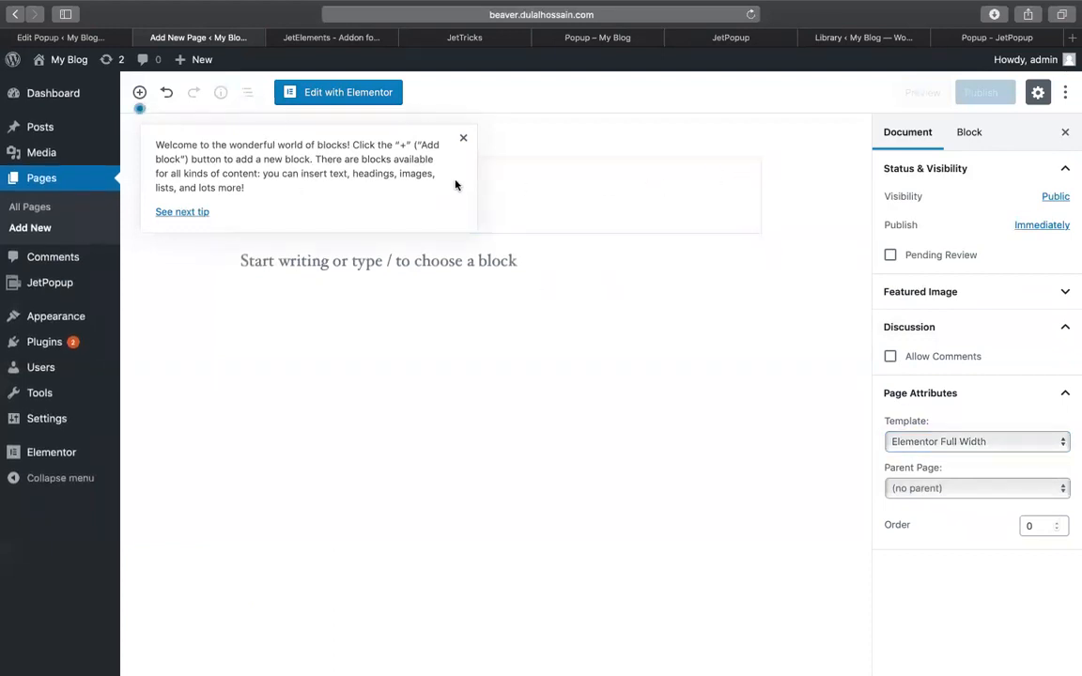
{"action": "left_click", "coordinate": [463, 140]}
Try to title the new page "Master Pop Up" and undo the garbled entry.
{"action": "type", "text": "Ma"}
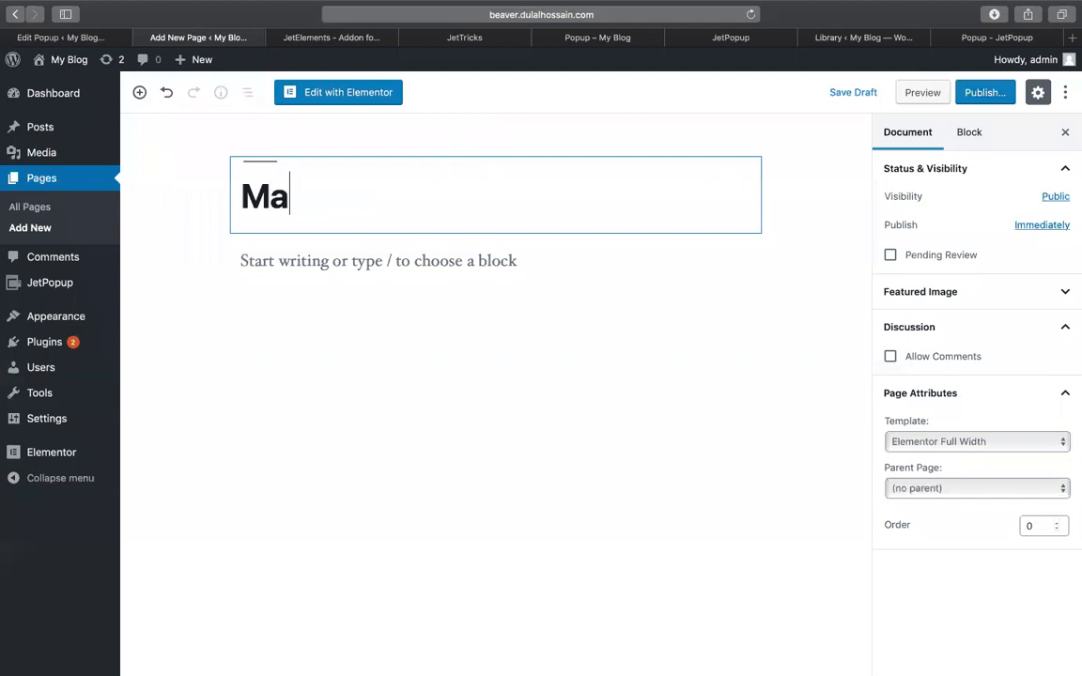
{"action": "type", "text": "ster Pop "}
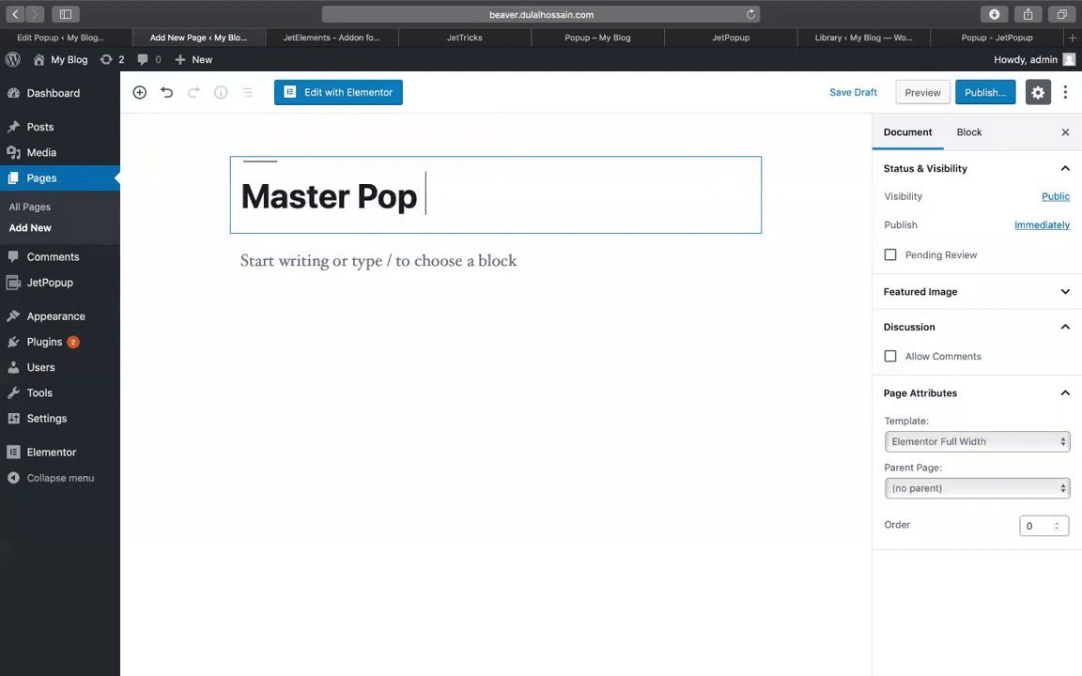
{"action": "type", "text": "Up"}
{"action": "triple_click", "coordinate": [512, 216]}
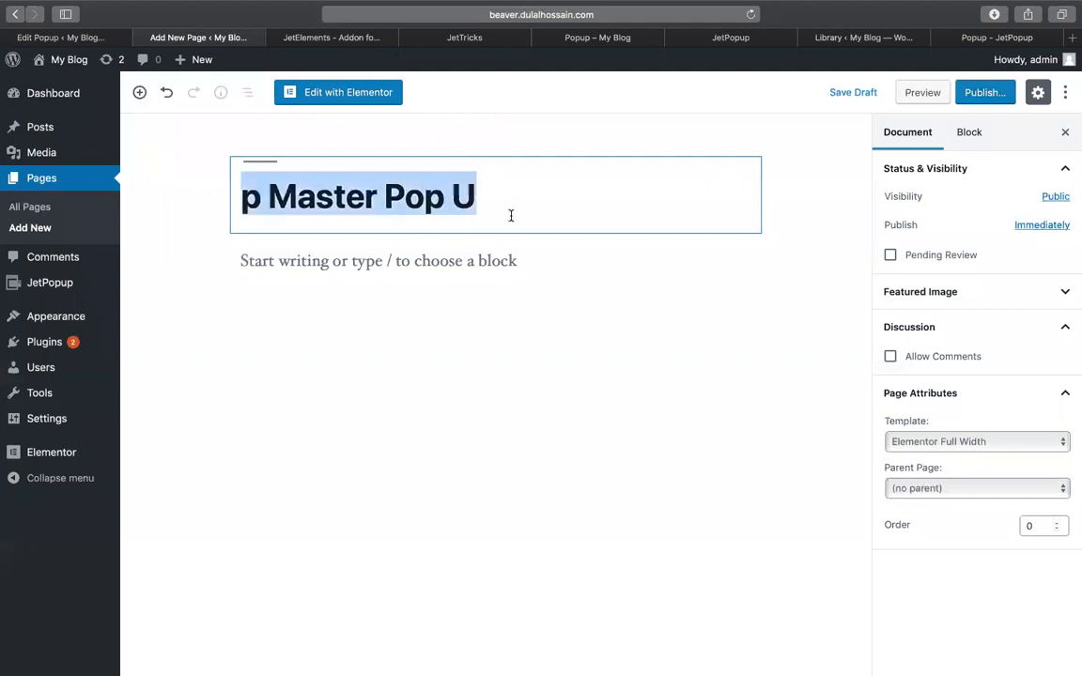
{"action": "left_click", "coordinate": [487, 196]}
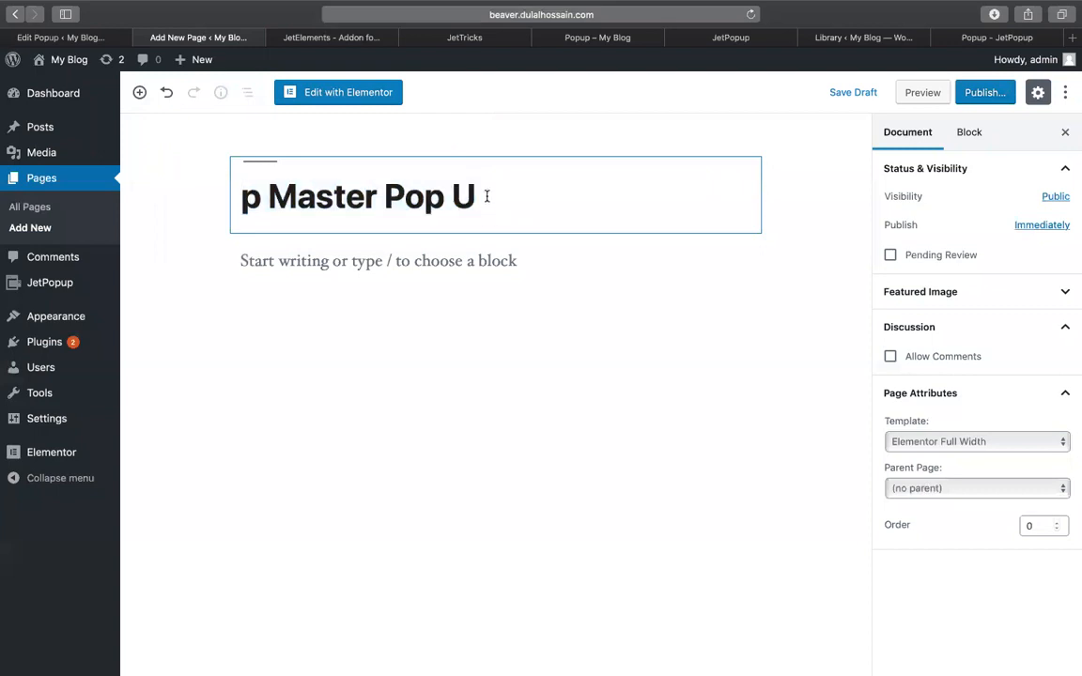
{"action": "key", "text": "super+z"}
{"action": "key", "text": "super+z"}
{"action": "type", "text": "Mast"}
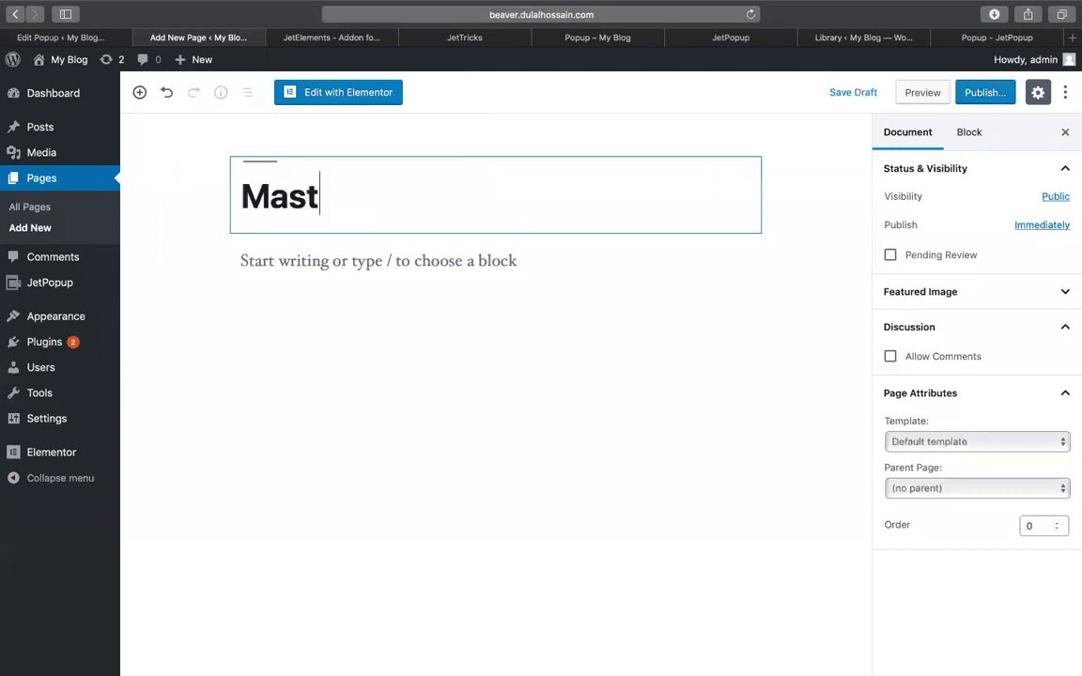
Replace the new page's title with "POP UP" in capital letters.
{"action": "key", "text": "super+a"}
{"action": "type", "text": "por"}
{"action": "key", "text": "BackSpace"}
{"action": "type", "text": "p i"}
{"action": "key", "text": "BackSpace"}
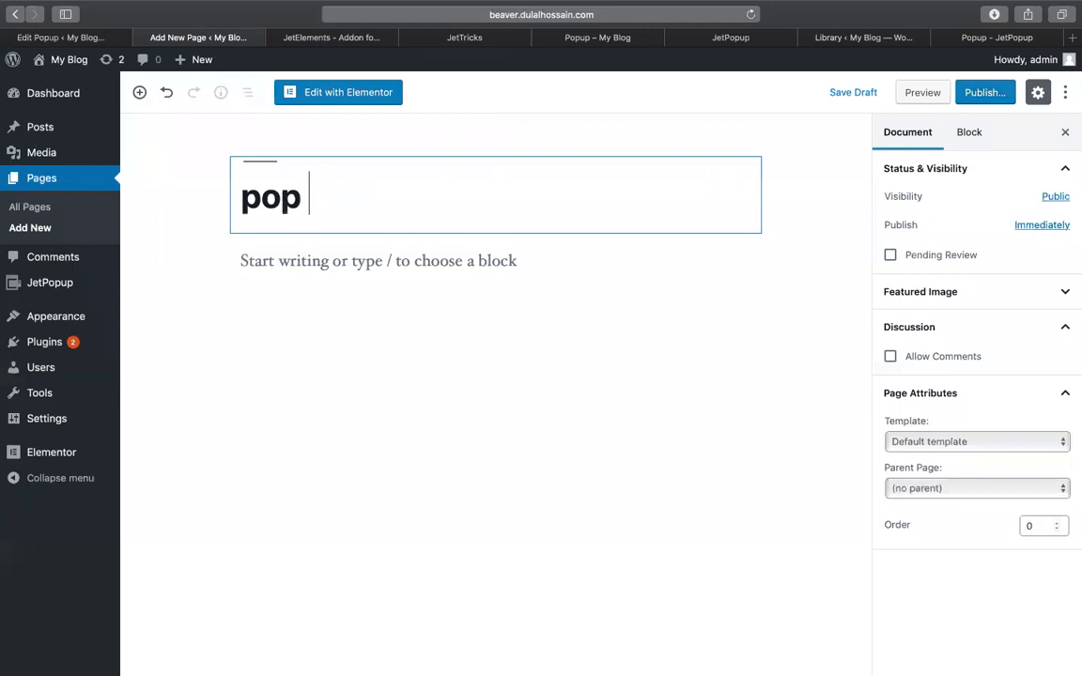
{"action": "type", "text": "UP"}
{"action": "right_click", "coordinate": [258, 198]}
{"action": "left_click", "coordinate": [201, 209]}
{"action": "left_click", "coordinate": [202, 386]}
{"action": "triple_click", "coordinate": [267, 195]}
{"action": "type", "text": "POP UP"}
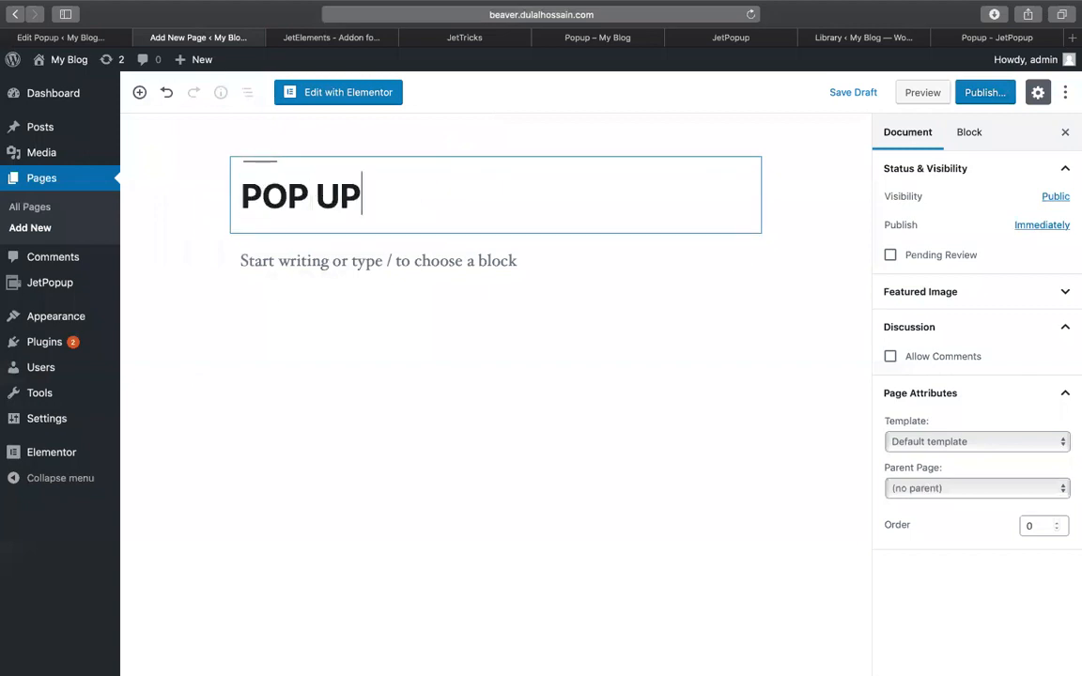
Publish the POP UP page and open it in the Elementor editor.
{"action": "left_click", "coordinate": [990, 95]}
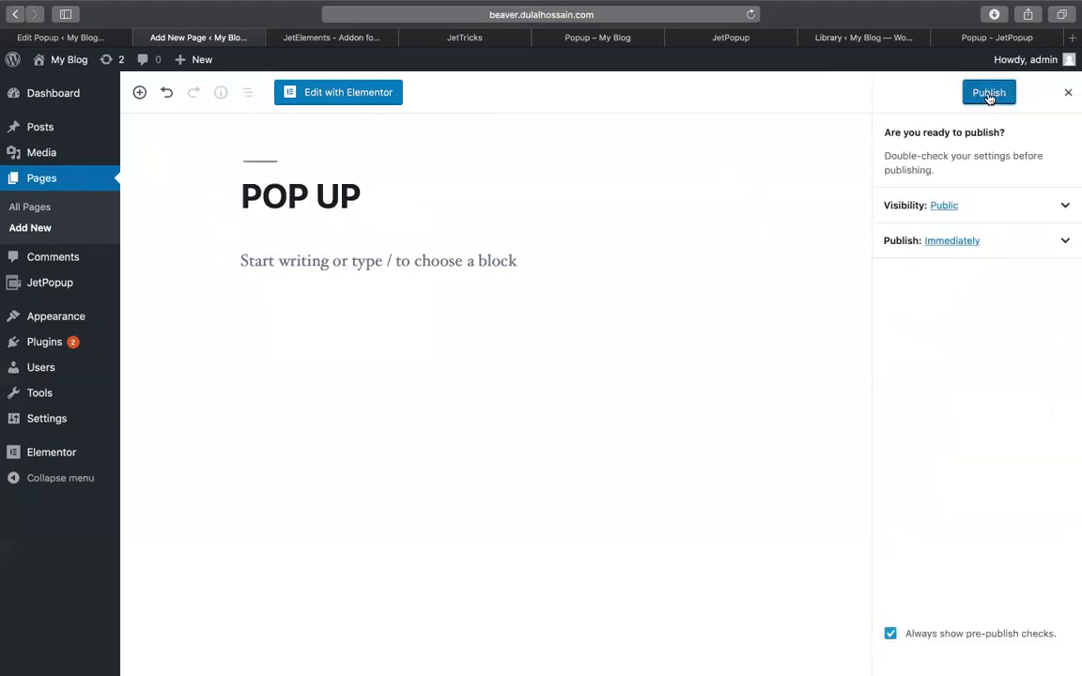
{"action": "left_click", "coordinate": [986, 93]}
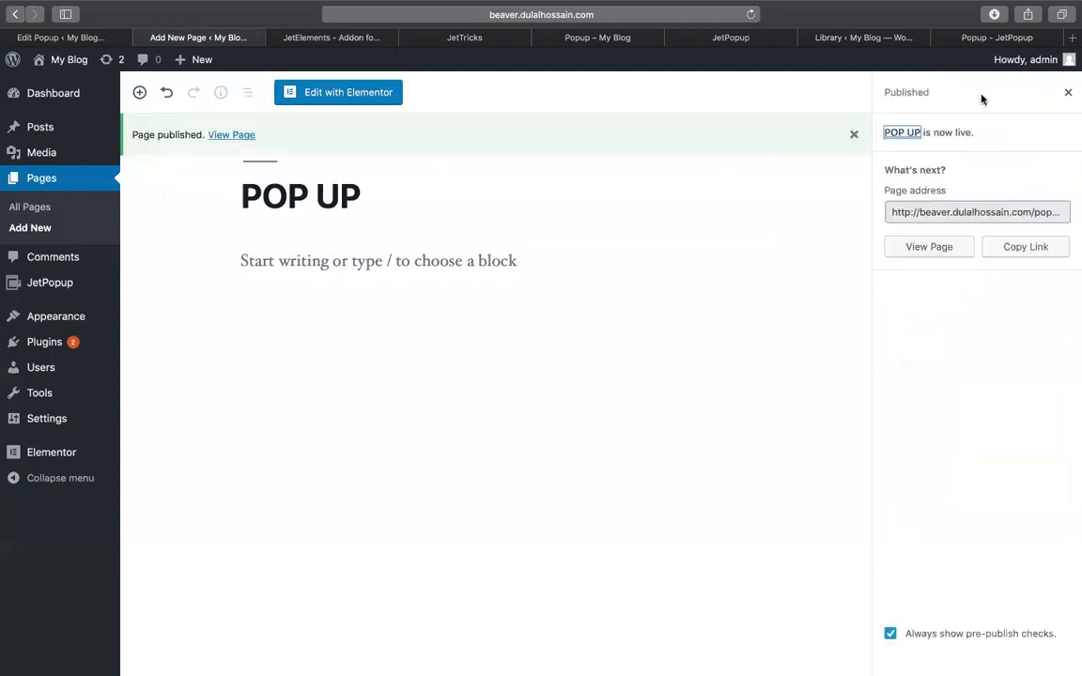
{"action": "left_click", "coordinate": [344, 96]}
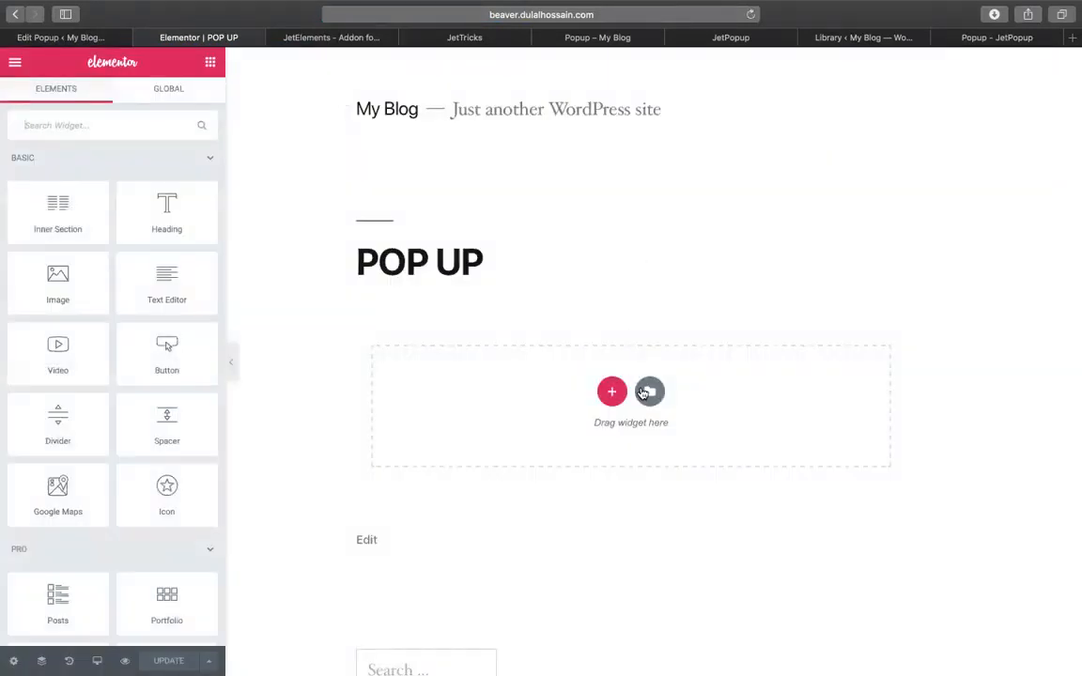
{"action": "left_click", "coordinate": [650, 393]}
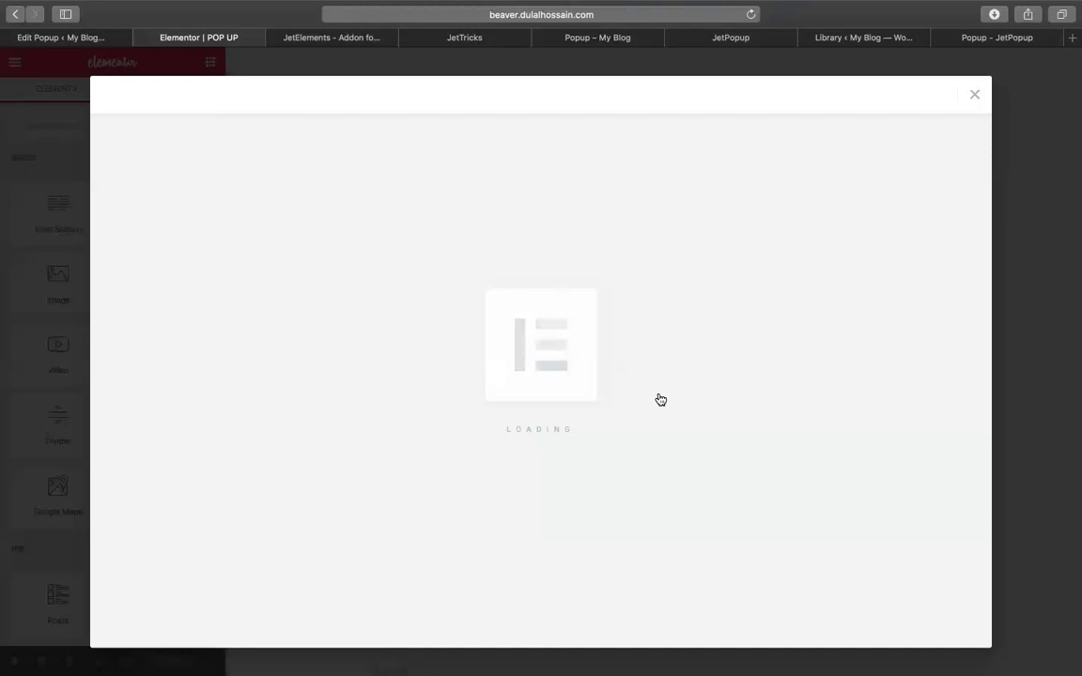
{"action": "left_click", "coordinate": [977, 96]}
{"action": "scroll", "coordinate": [669, 306], "scroll_direction": "down", "scroll_amount": 3}
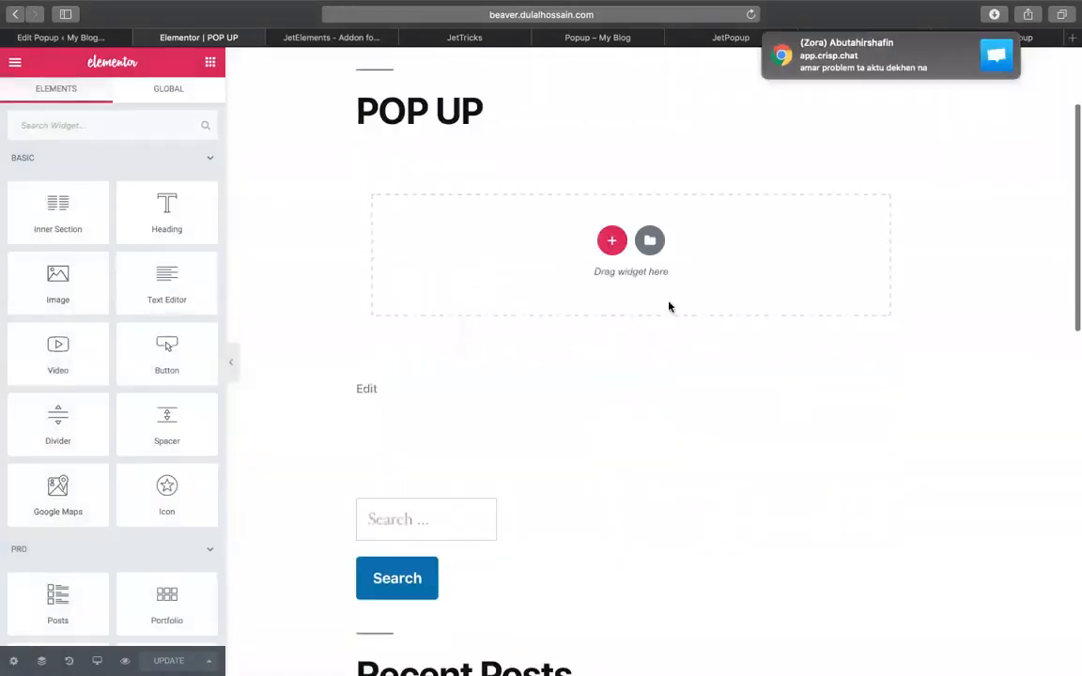
Place an Inner Section widget with two columns in the empty drop area of the POP UP page.
{"action": "scroll", "coordinate": [526, 432], "scroll_direction": "down", "scroll_amount": 1}
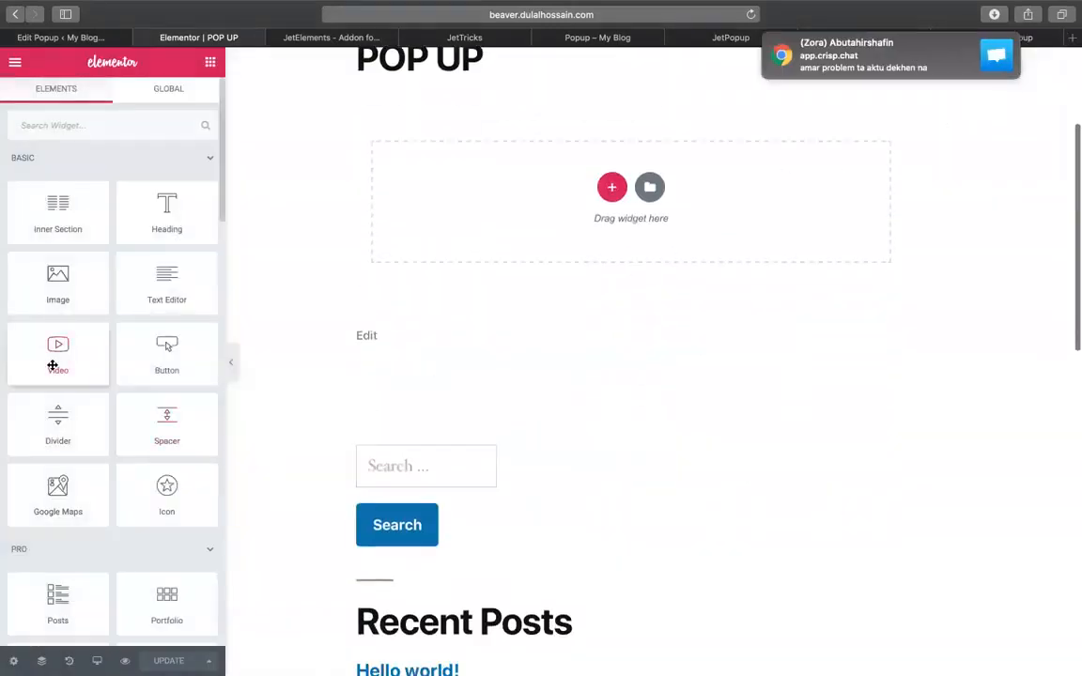
{"action": "left_click_drag", "start_coordinate": [57, 211], "coordinate": [577, 246]}
{"action": "left_click", "coordinate": [456, 271]}
{"action": "scroll", "coordinate": [485, 272], "scroll_direction": "down", "scroll_amount": 3}
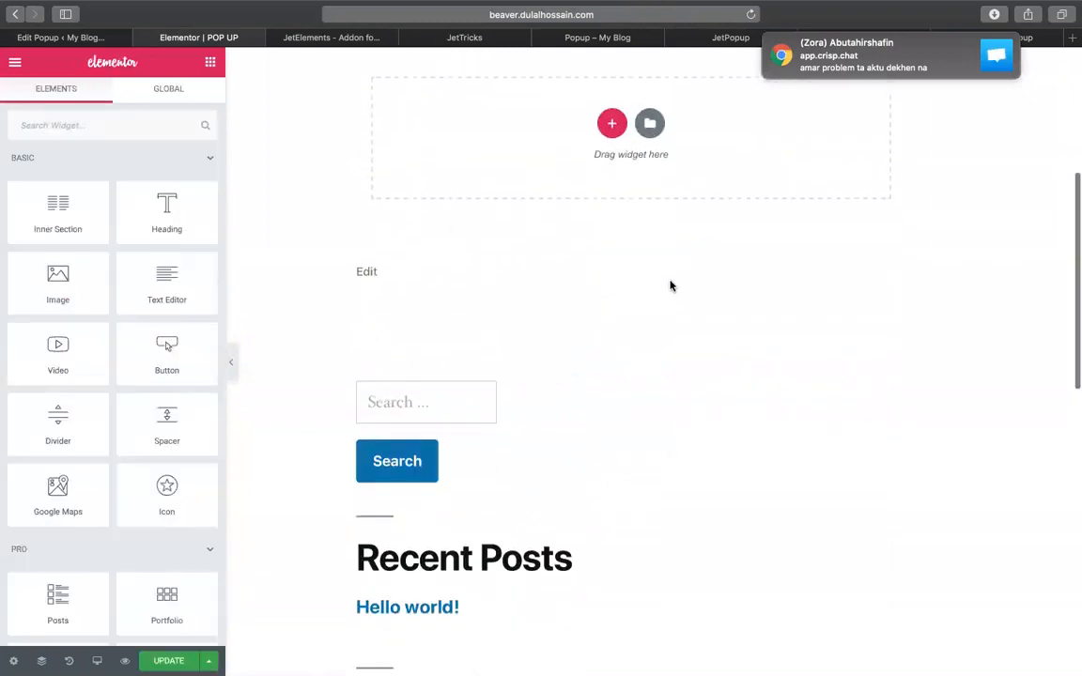
{"action": "scroll", "coordinate": [582, 348], "scroll_direction": "up", "scroll_amount": 6}
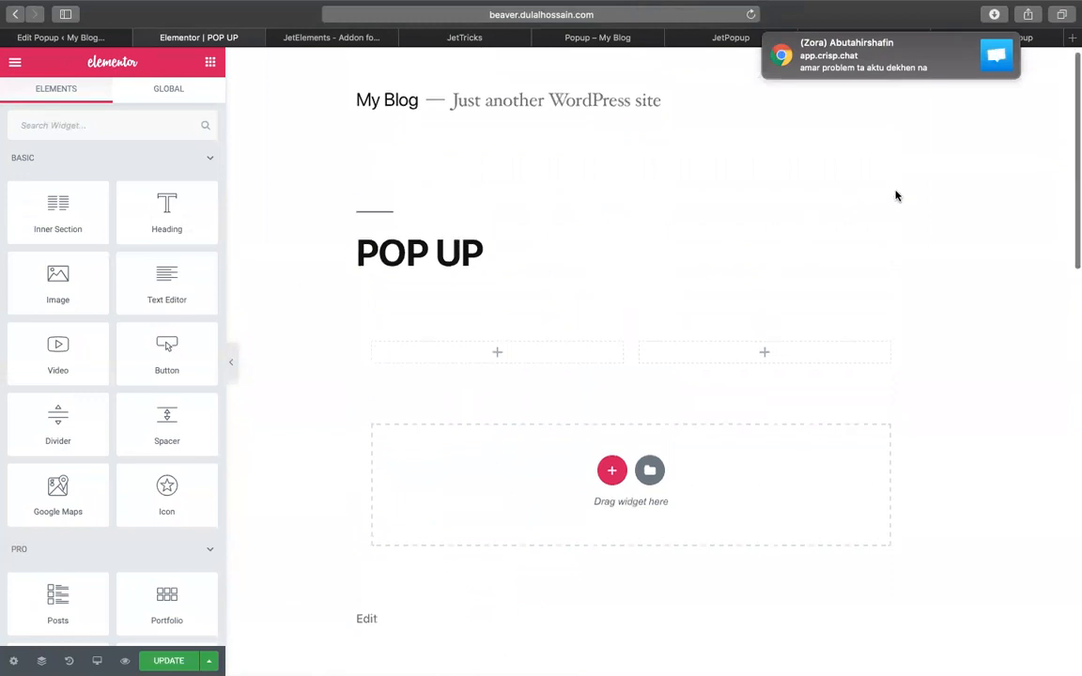
{"action": "scroll", "coordinate": [652, 376], "scroll_direction": "down", "scroll_amount": 2}
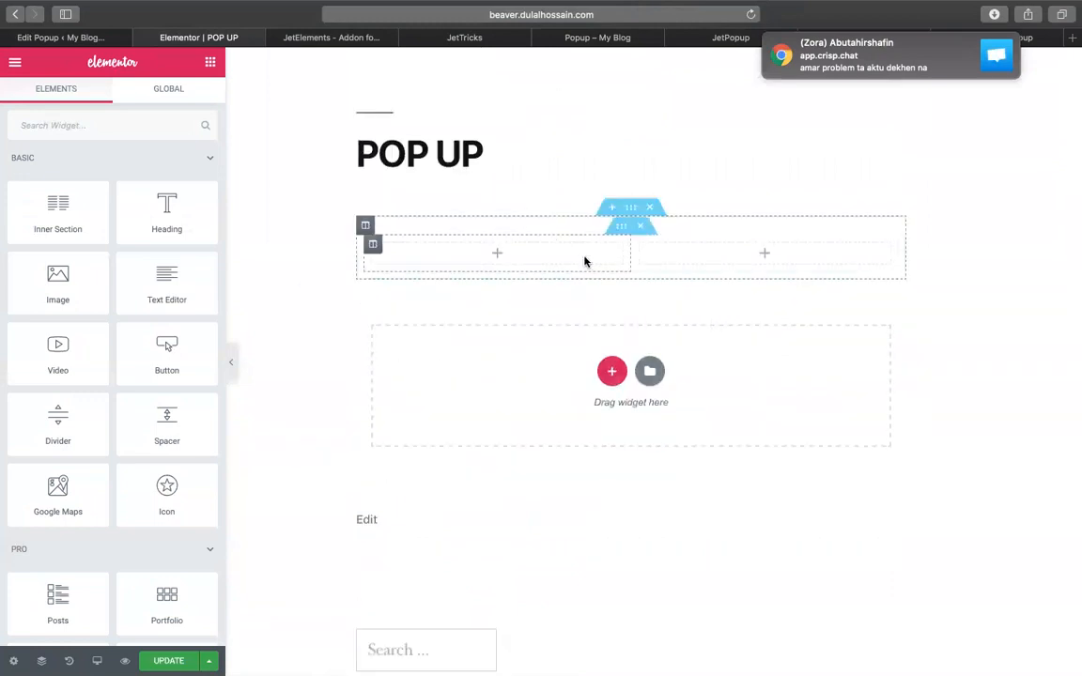
Add a Heading widget to the first column of the inner section and duplicate it below.
{"action": "scroll", "coordinate": [470, 254], "scroll_direction": "up", "scroll_amount": 1}
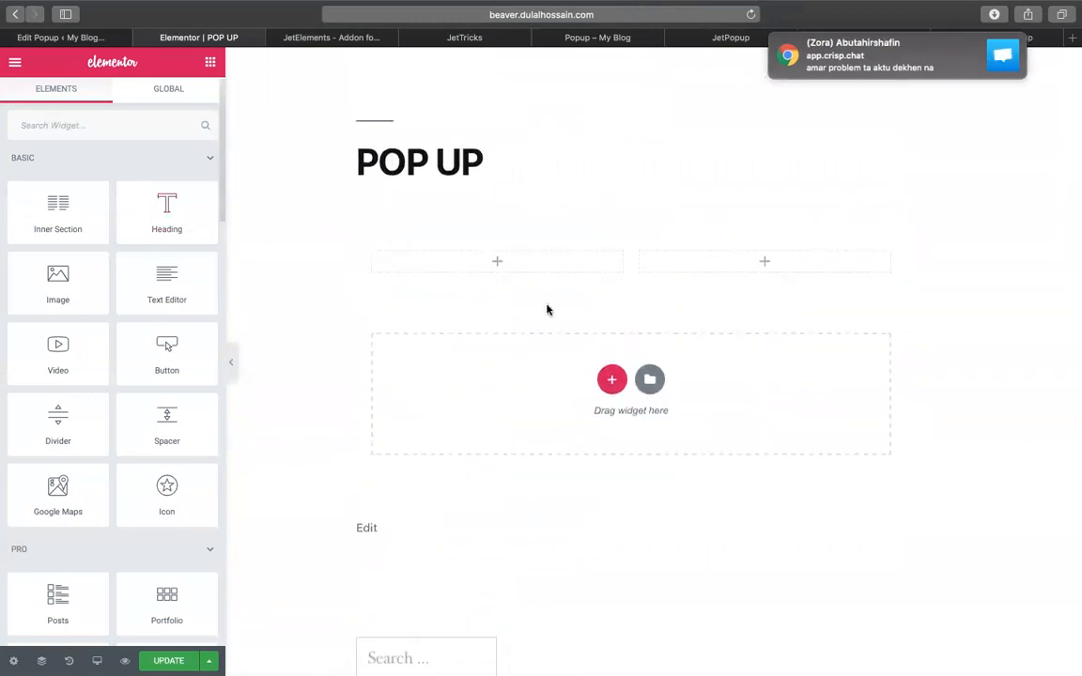
{"action": "right_click", "coordinate": [196, 215]}
{"action": "left_click", "coordinate": [507, 267]}
{"action": "left_click_drag", "start_coordinate": [190, 223], "coordinate": [490, 254]}
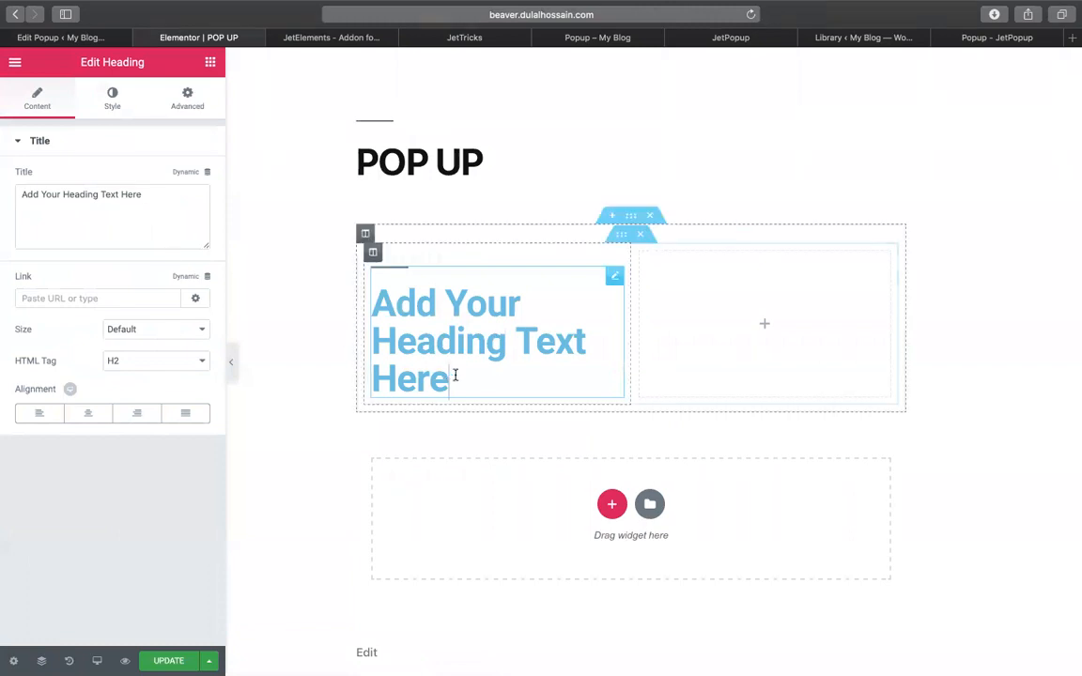
{"action": "right_click", "coordinate": [524, 328]}
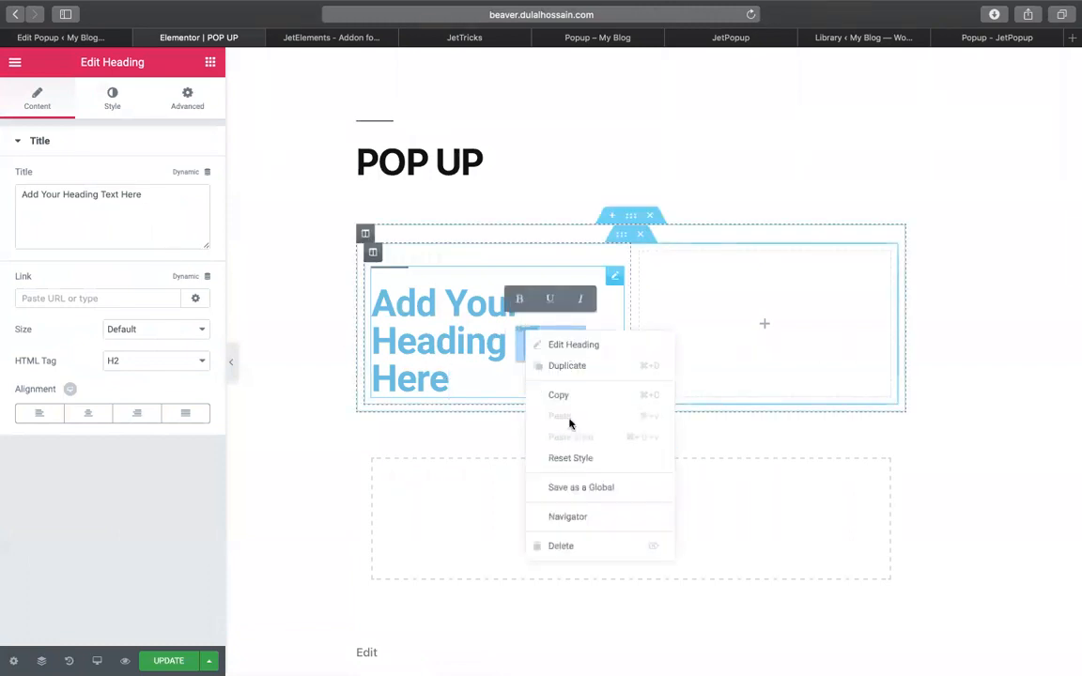
{"action": "left_click", "coordinate": [579, 365]}
{"action": "right_click", "coordinate": [724, 363]}
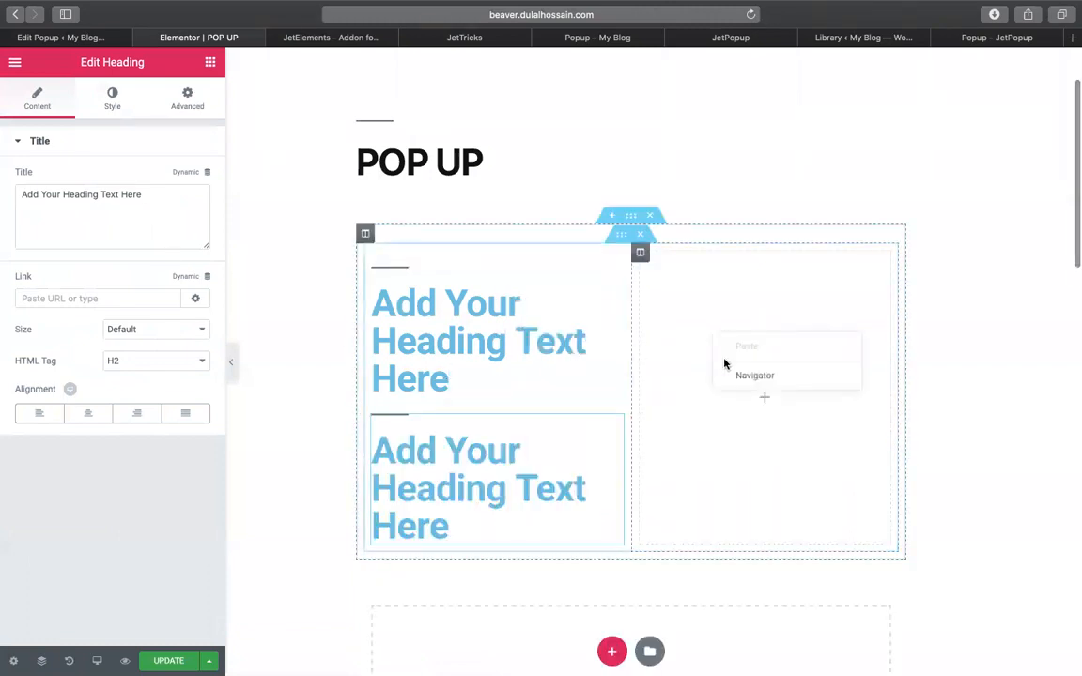
Add a single-column section below the headings and place a Button widget in it.
{"action": "scroll", "coordinate": [614, 366], "scroll_direction": "down", "scroll_amount": 10}
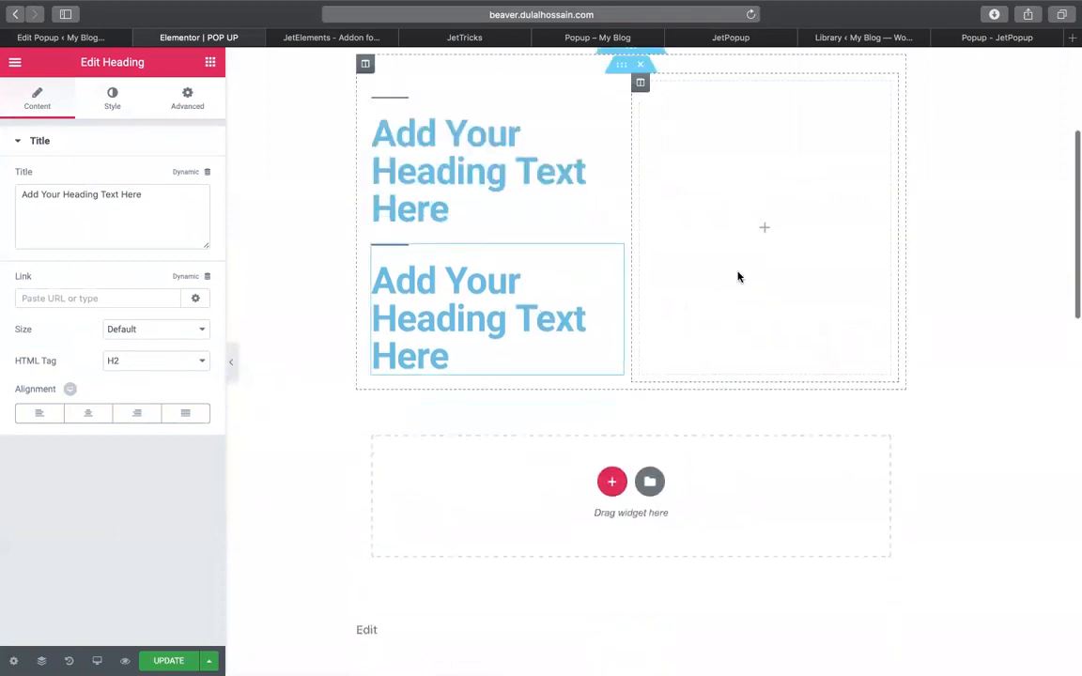
{"action": "left_click", "coordinate": [612, 343]}
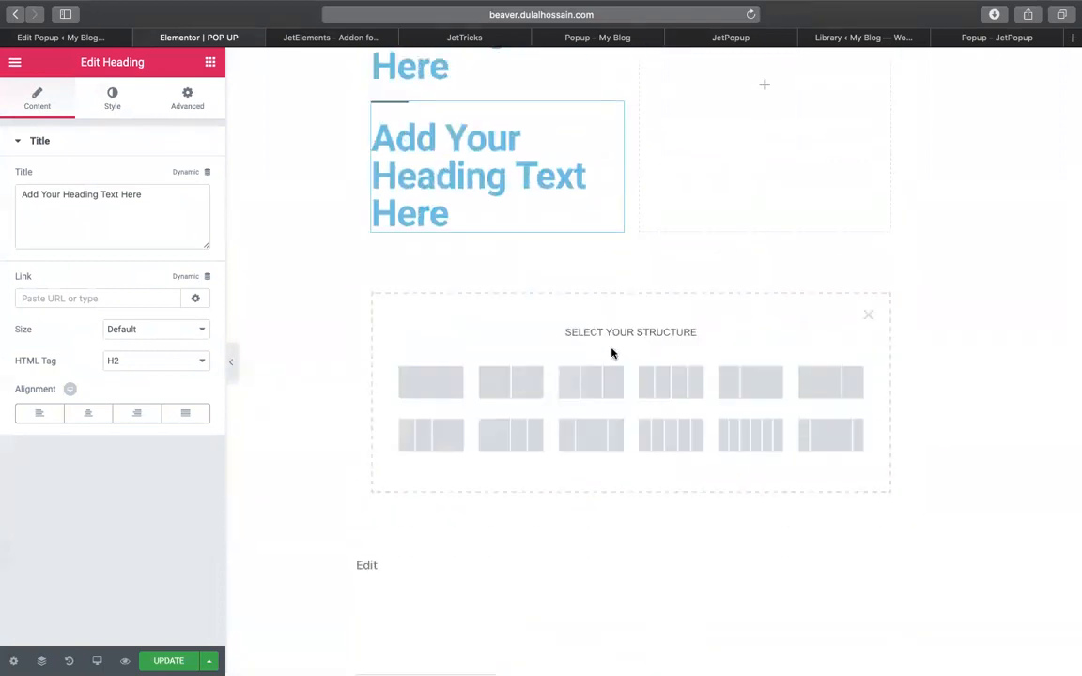
{"action": "left_click", "coordinate": [459, 387]}
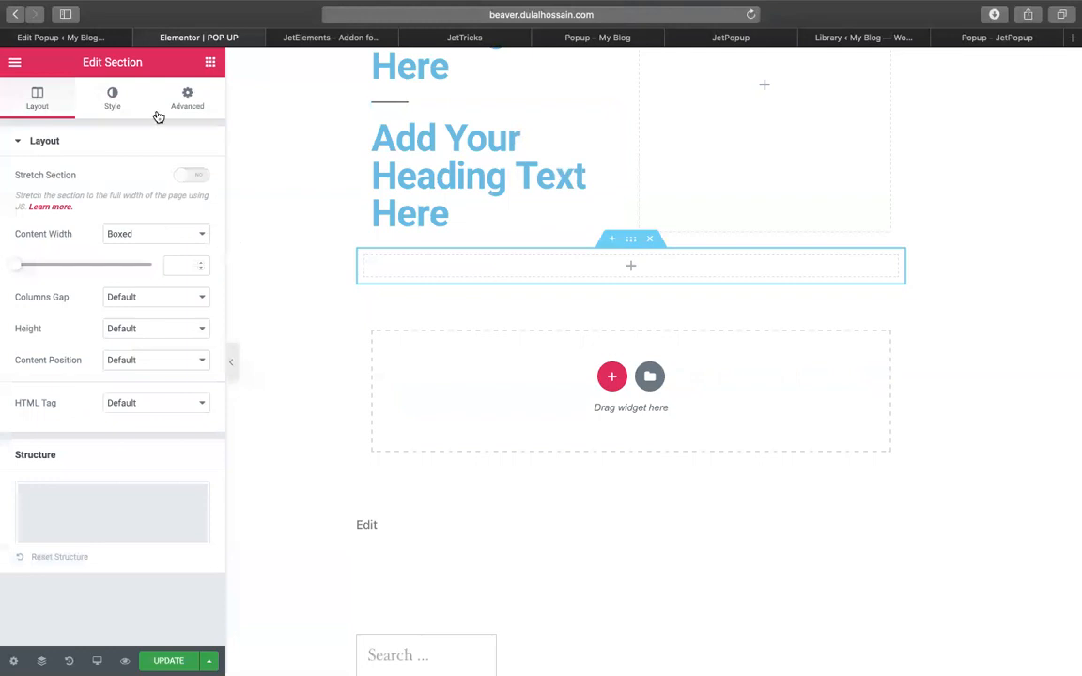
{"action": "left_click", "coordinate": [211, 63]}
{"action": "left_click", "coordinate": [101, 112]}
{"action": "type", "text": "au"}
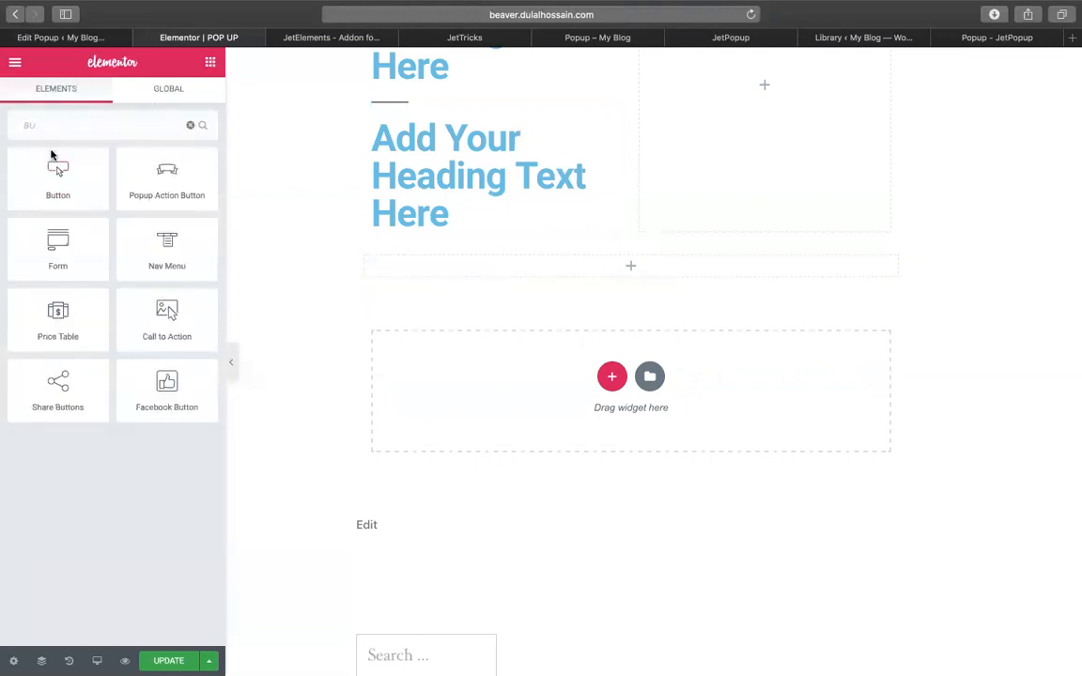
{"action": "left_click_drag", "start_coordinate": [58, 169], "coordinate": [664, 280]}
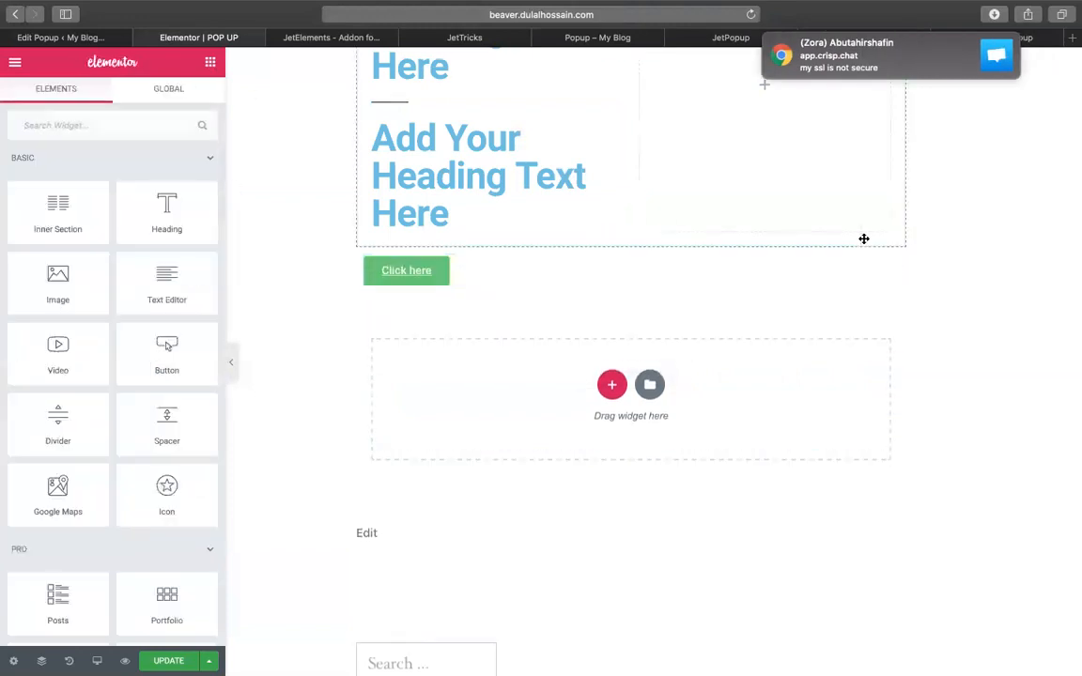
Delete the green "Click here" button below the headings.
{"action": "scroll", "coordinate": [787, 287], "scroll_direction": "down", "scroll_amount": 3}
{"action": "scroll", "coordinate": [734, 295], "scroll_direction": "up", "scroll_amount": 3}
{"action": "left_click", "coordinate": [734, 295]}
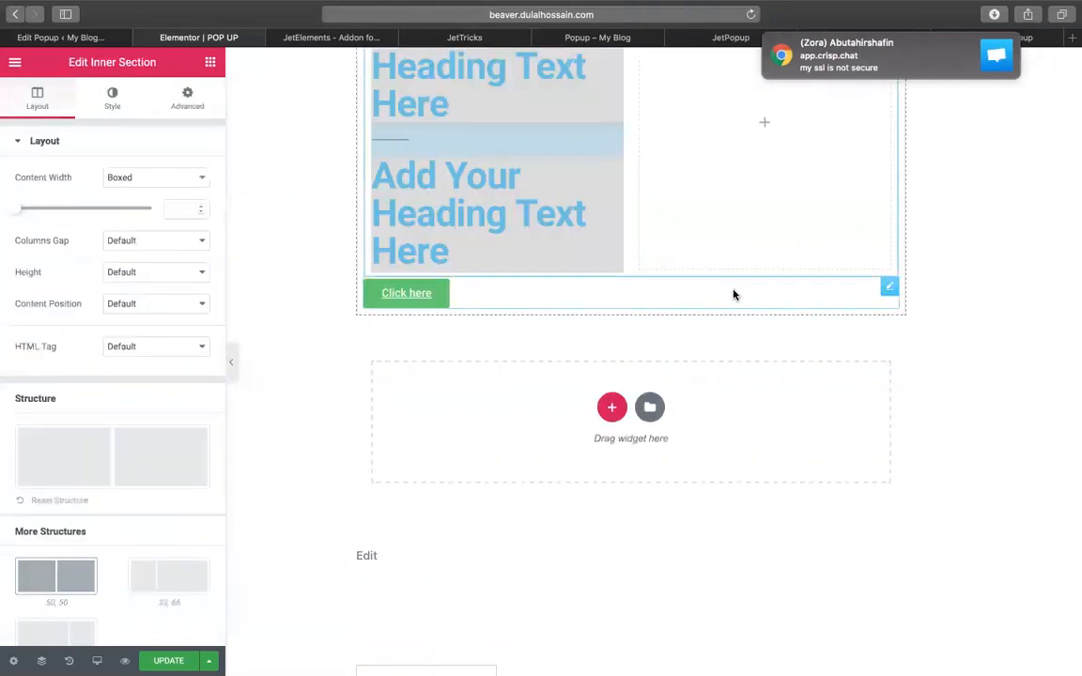
{"action": "right_click", "coordinate": [887, 292]}
{"action": "left_click", "coordinate": [956, 508]}
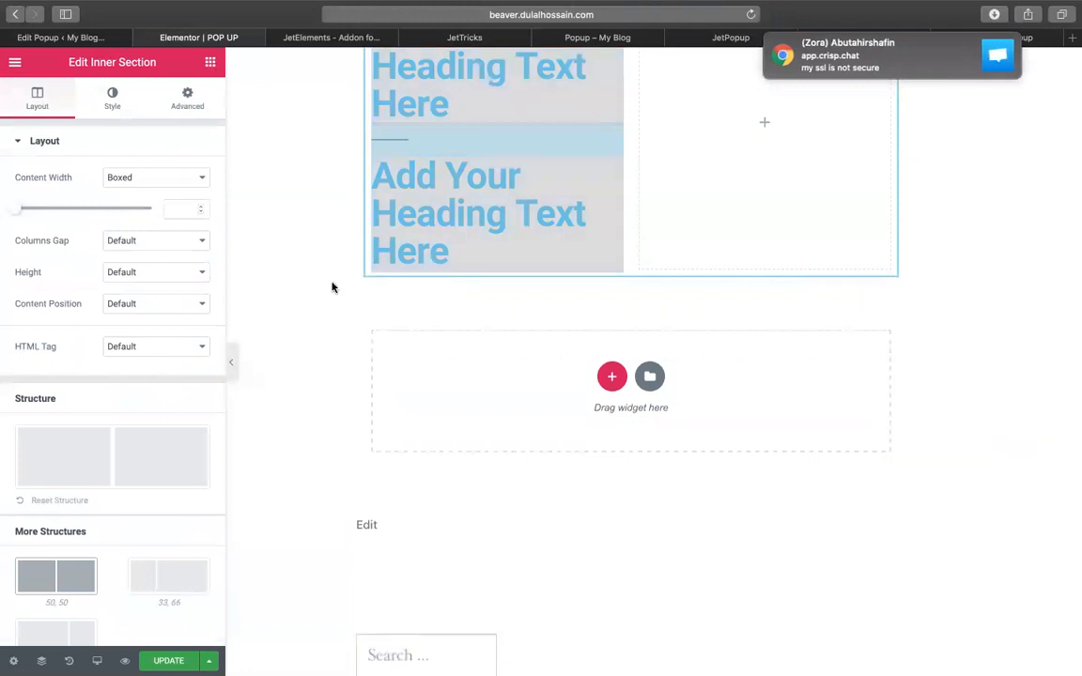
Place a Popup Action Button widget in the empty drop area and paste the circle-discount-popup URL as its button link.
{"action": "left_click", "coordinate": [210, 62]}
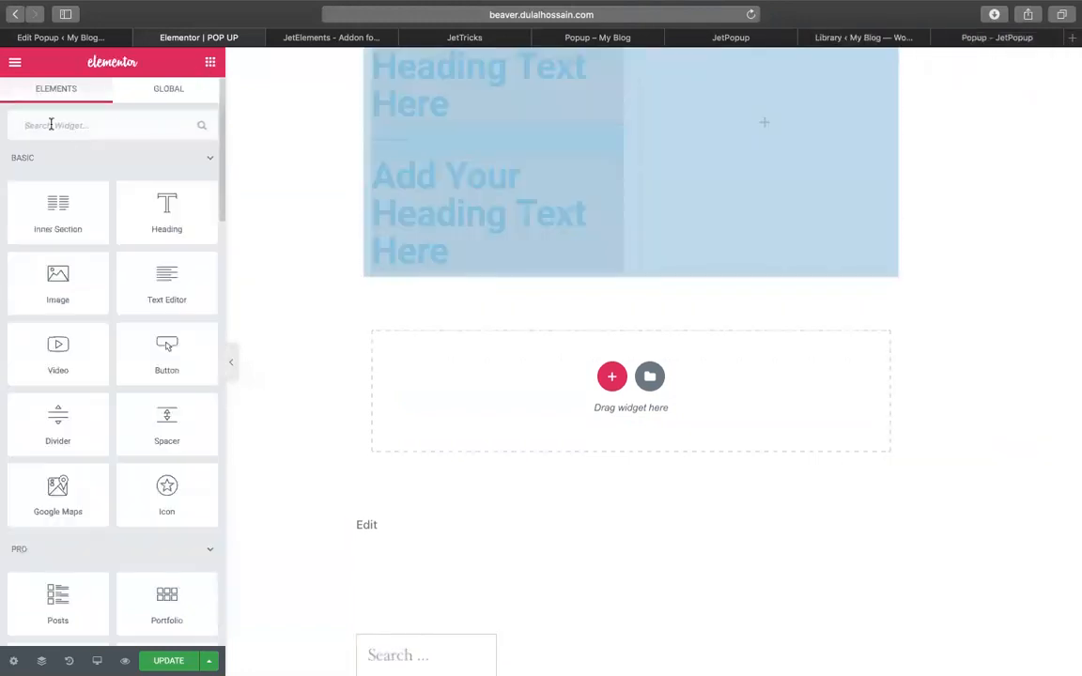
{"action": "type", "text": "bu"}
{"action": "left_click_drag", "start_coordinate": [191, 178], "coordinate": [568, 352]}
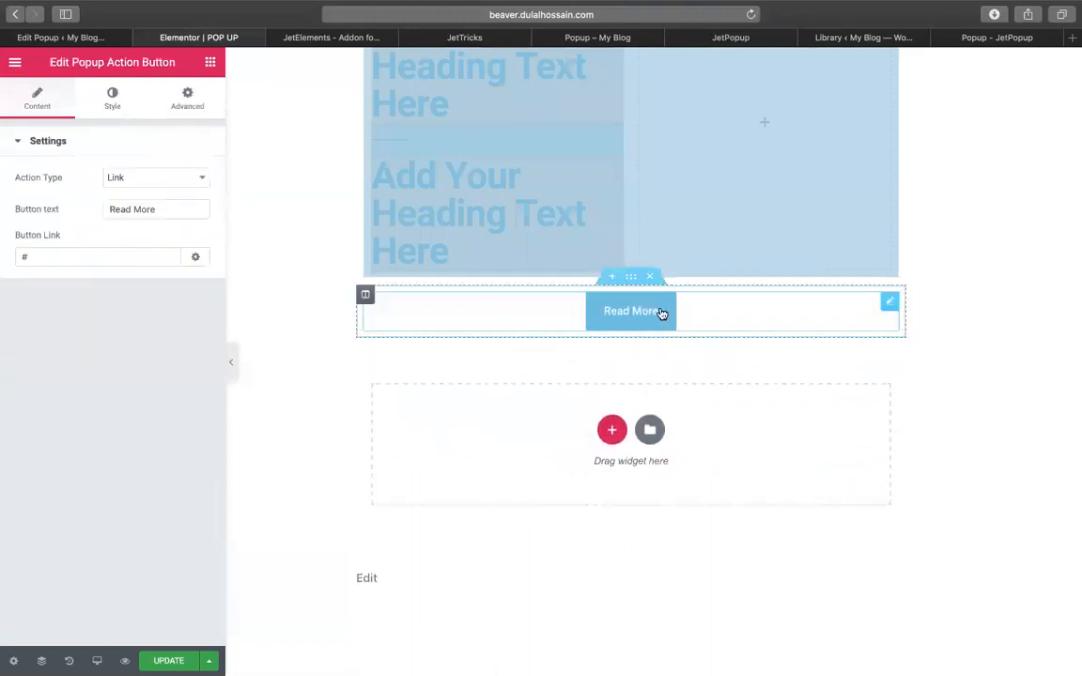
{"action": "left_click", "coordinate": [90, 255]}
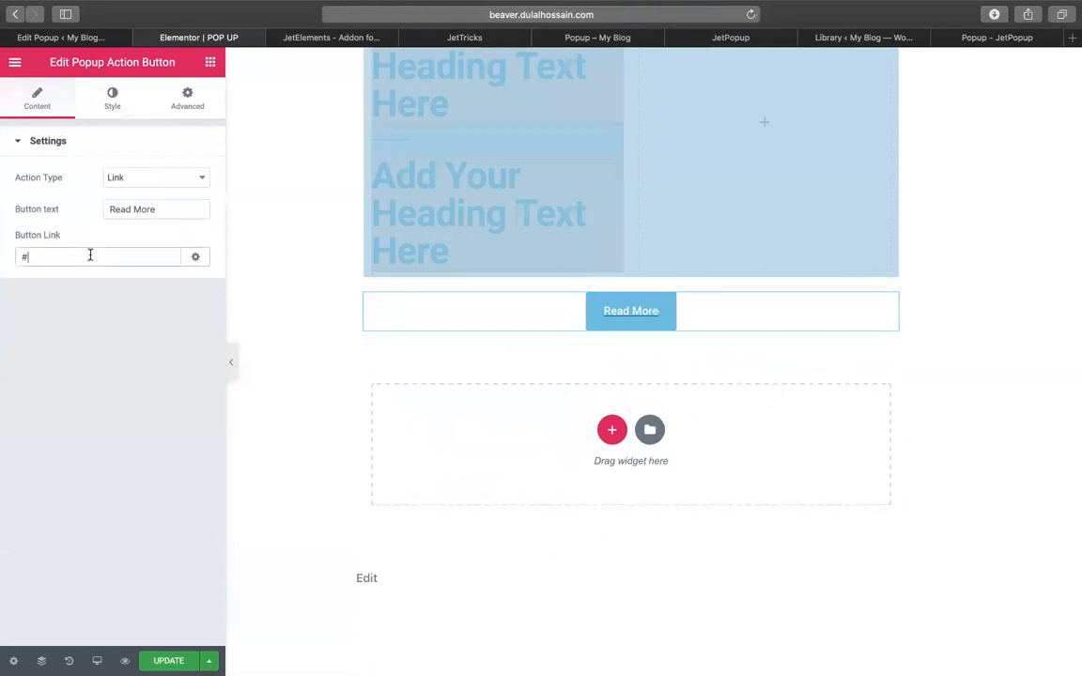
{"action": "key", "text": "super+v"}
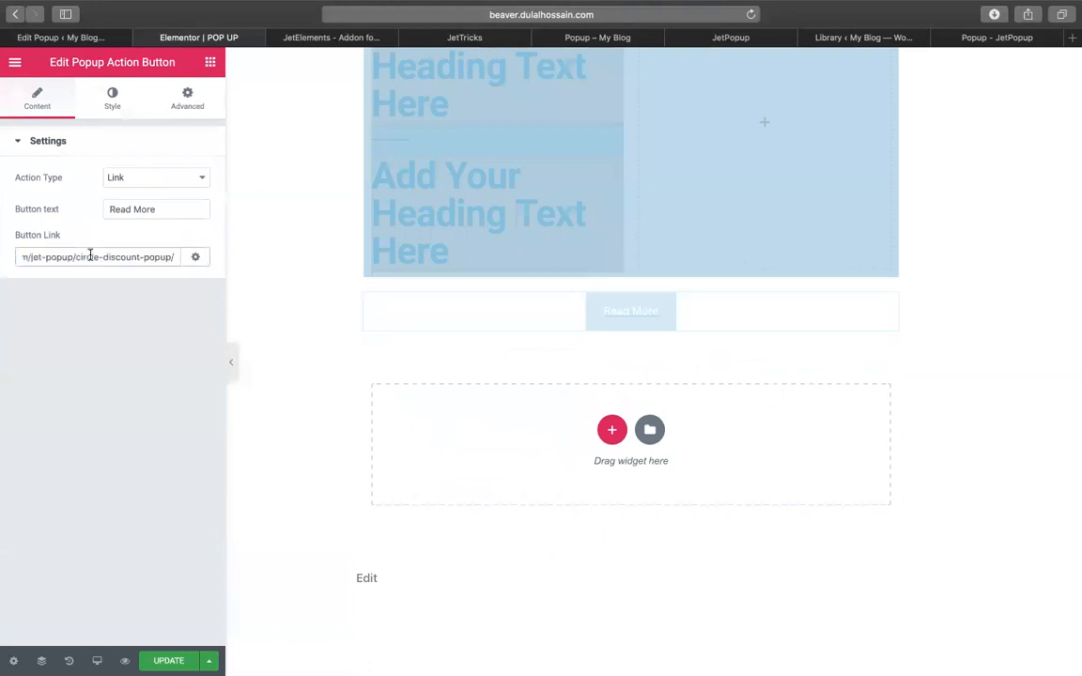
Replace the Popup Action Button's text with "OFFER".
{"action": "left_click", "coordinate": [166, 208]}
{"action": "key", "text": "super+a"}
{"action": "type", "text": "GRT "}
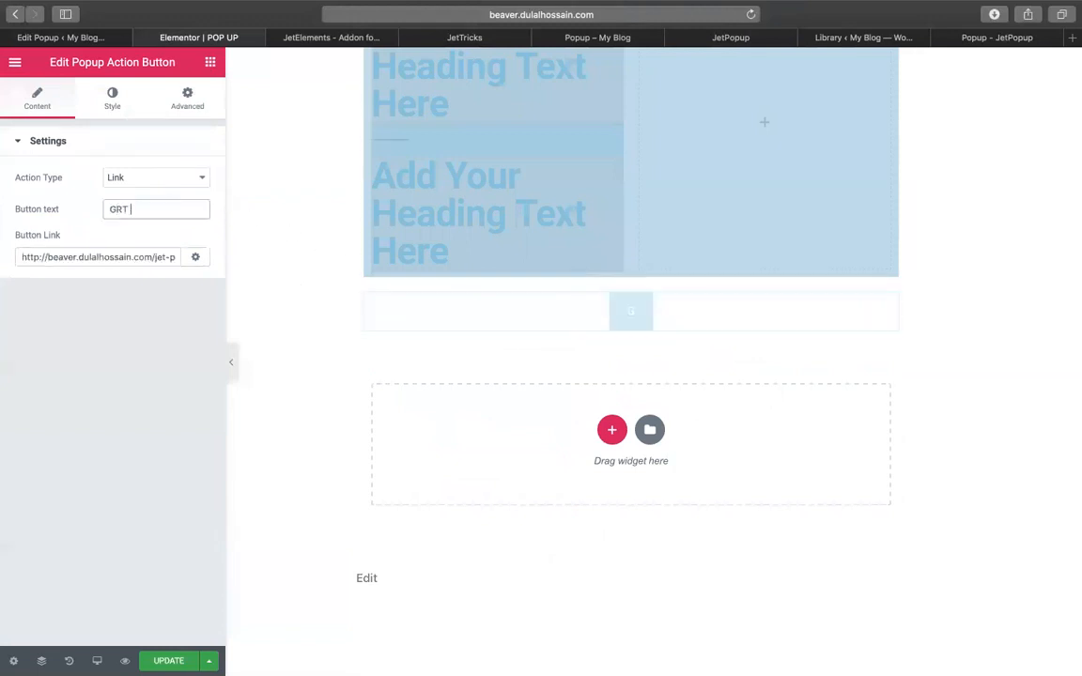
{"action": "type", "text": "RT"}
{"action": "key", "text": "super+a"}
{"action": "type", "text": "OFFER"}
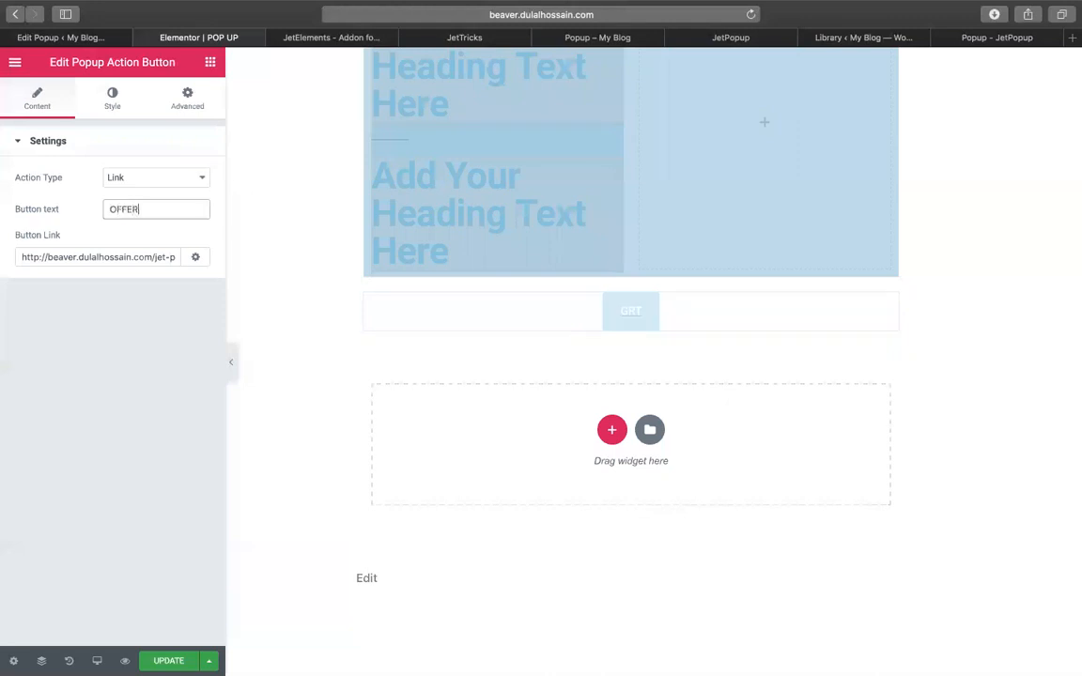
Examine the action types available for the OFFER button and keep Link selected.
{"action": "left_click", "coordinate": [130, 177]}
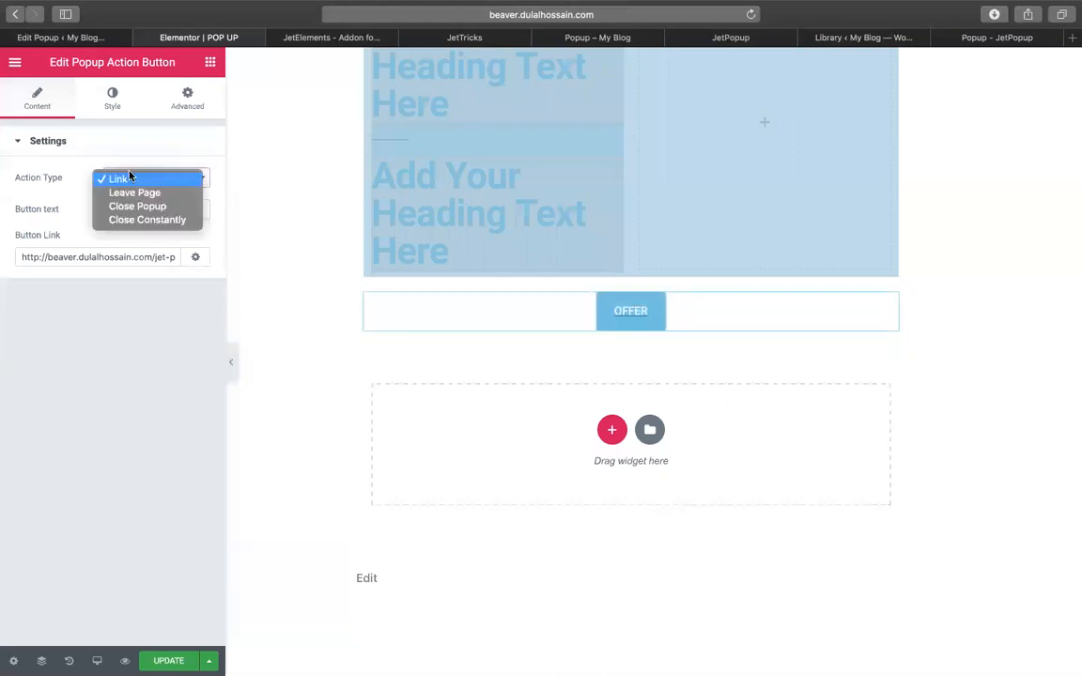
{"action": "left_click", "coordinate": [140, 330]}
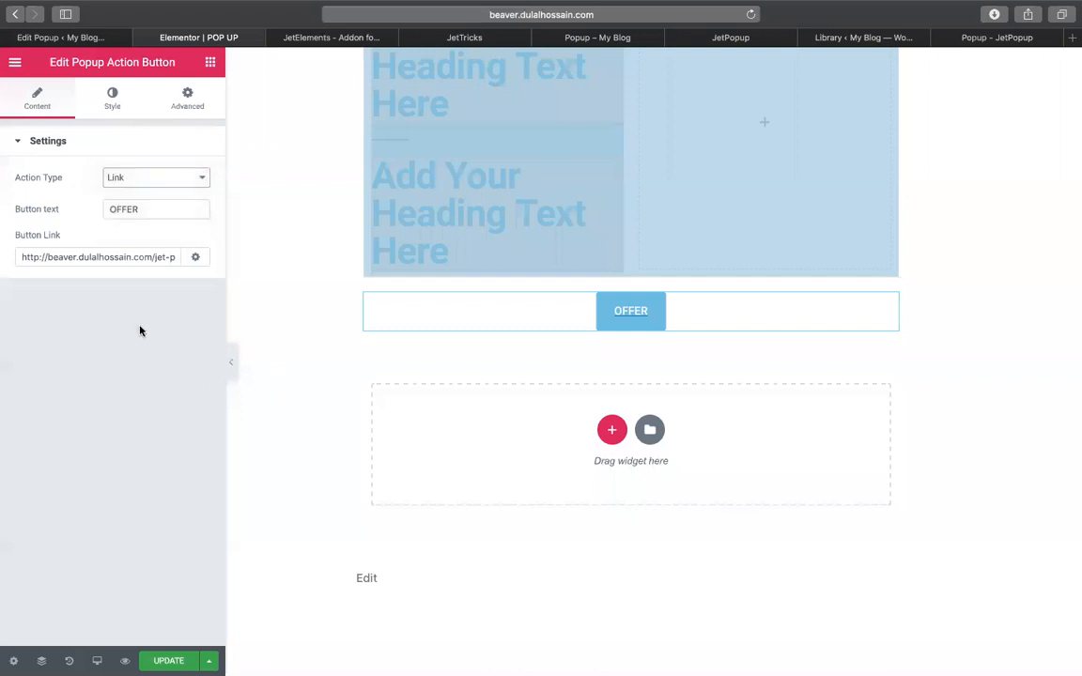
{"action": "left_click", "coordinate": [175, 182]}
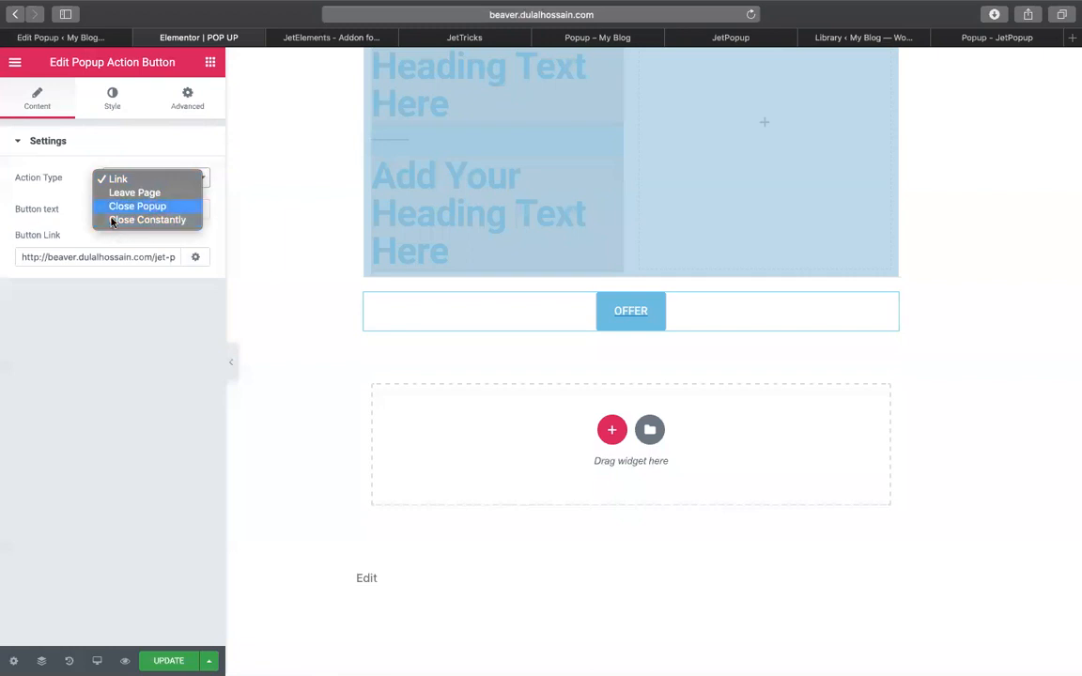
{"action": "left_click", "coordinate": [53, 257]}
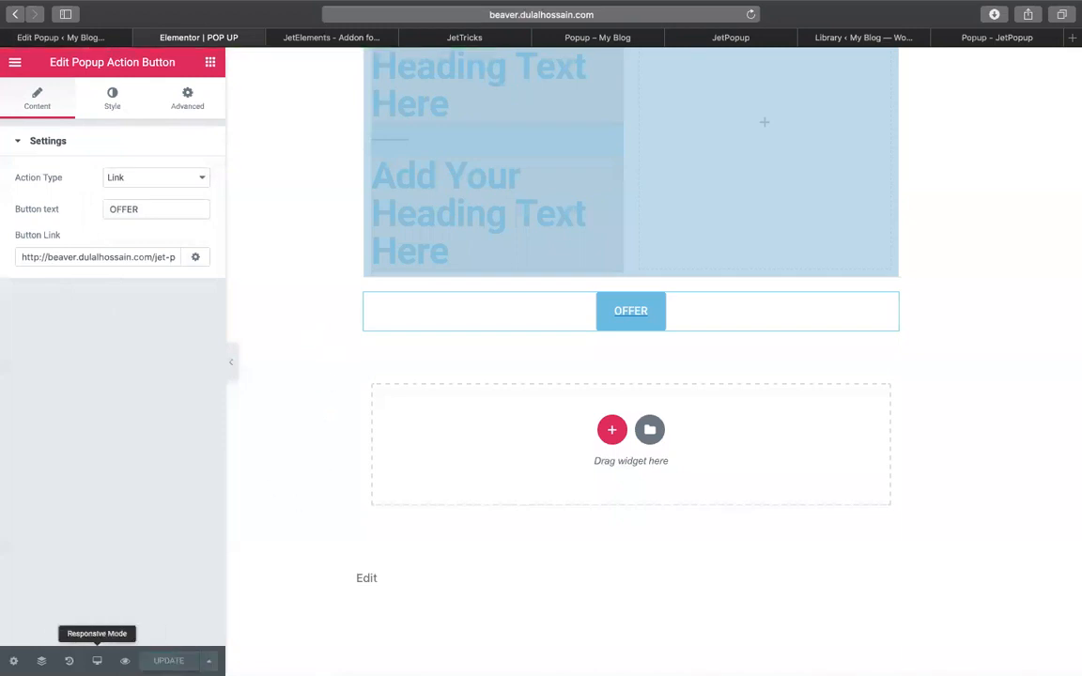
Update and preview the POP UP page, and open the discount popup through its OFFER button.
{"action": "left_click", "coordinate": [123, 661]}
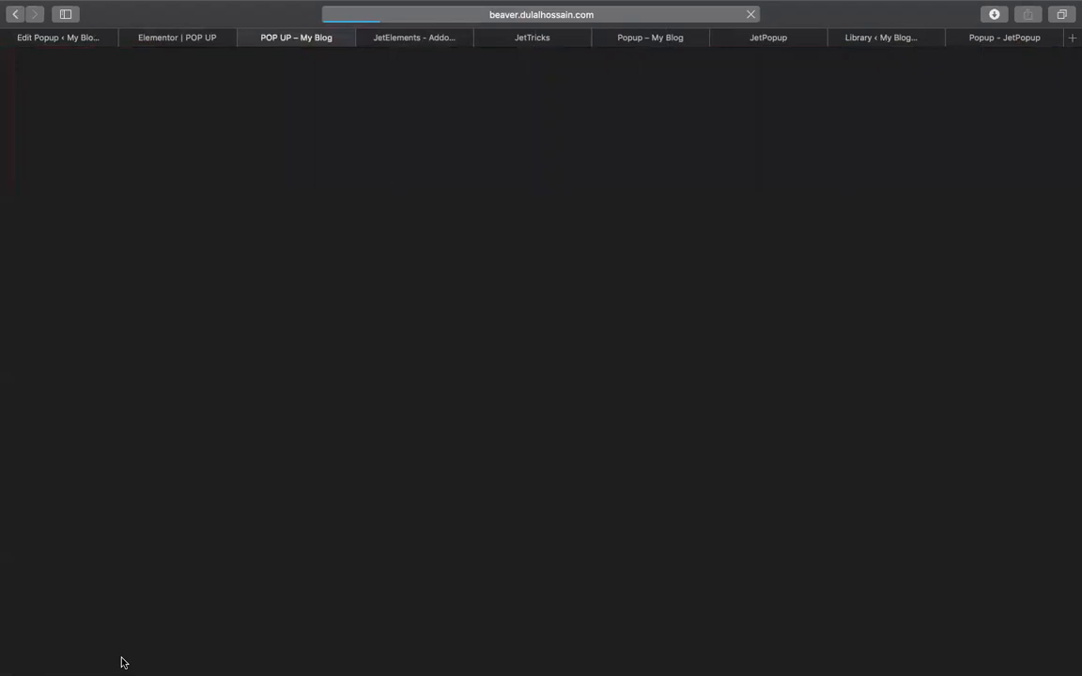
{"action": "scroll", "coordinate": [541, 450], "scroll_direction": "down", "scroll_amount": 7}
{"action": "scroll", "coordinate": [541, 449], "scroll_direction": "up", "scroll_amount": 2}
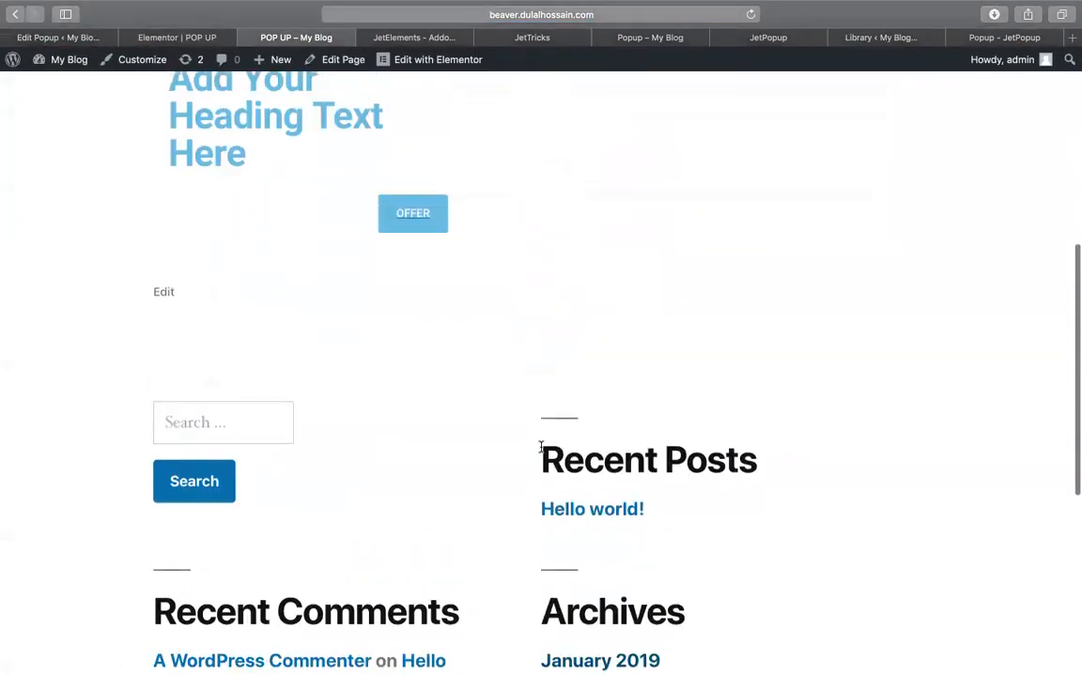
{"action": "scroll", "coordinate": [540, 447], "scroll_direction": "up", "scroll_amount": 2}
{"action": "right_click", "coordinate": [543, 447]}
{"action": "left_click", "coordinate": [441, 424]}
{"action": "left_click_drag", "start_coordinate": [441, 424], "coordinate": [433, 280]}
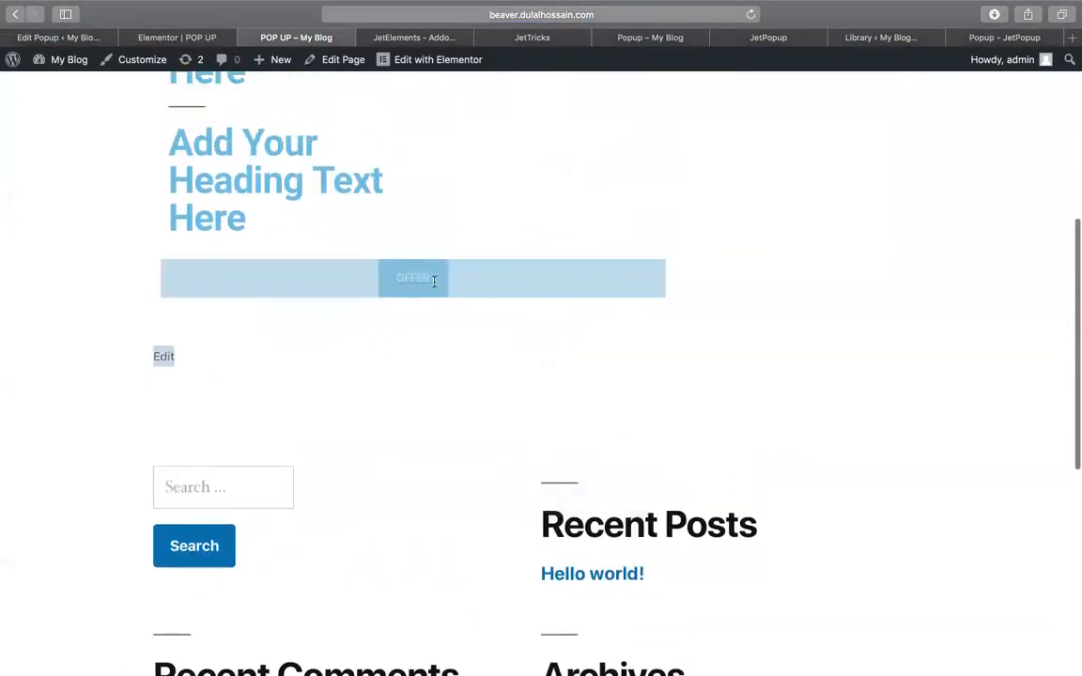
{"action": "key", "text": "super+r"}
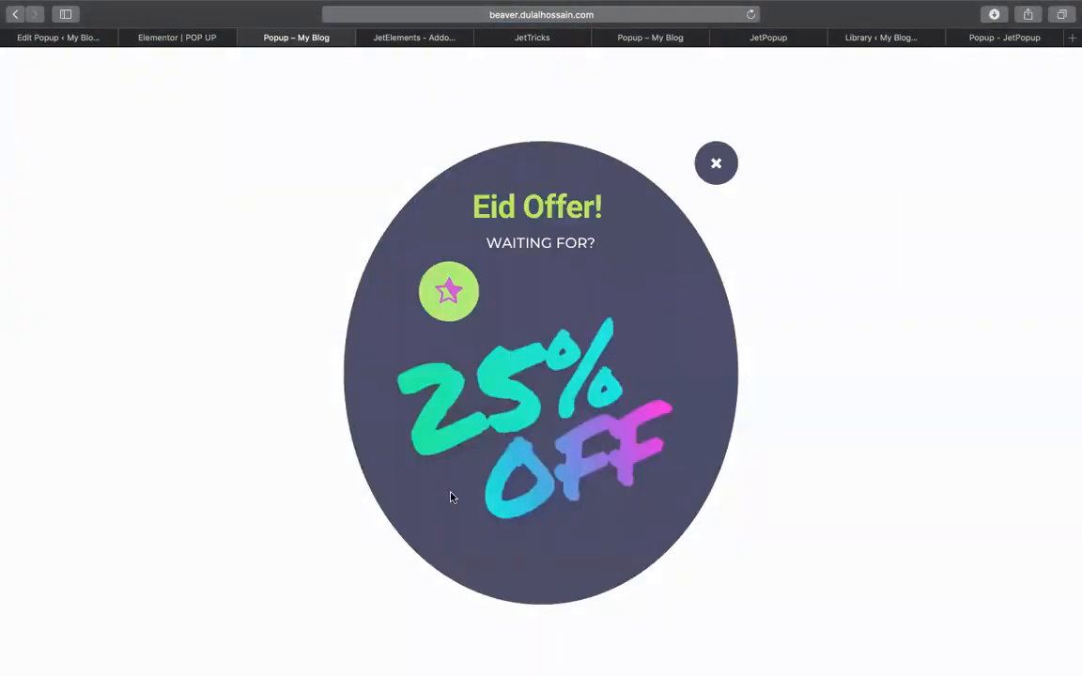
{"action": "key", "text": "ctrl+Up"}
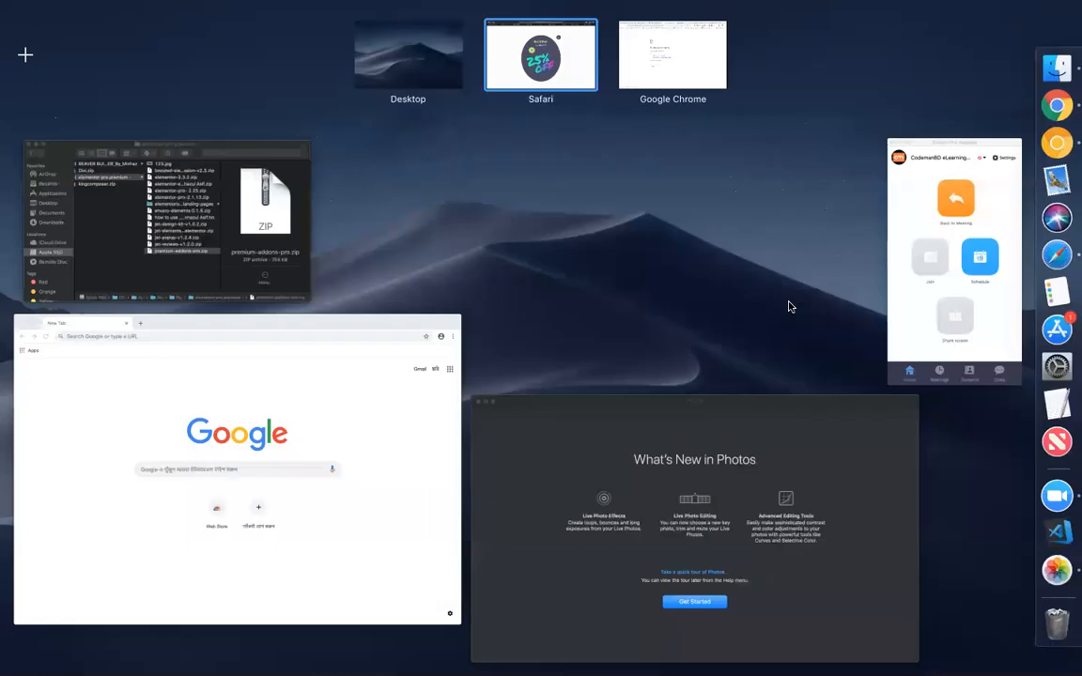
{"action": "left_click", "coordinate": [1058, 96]}
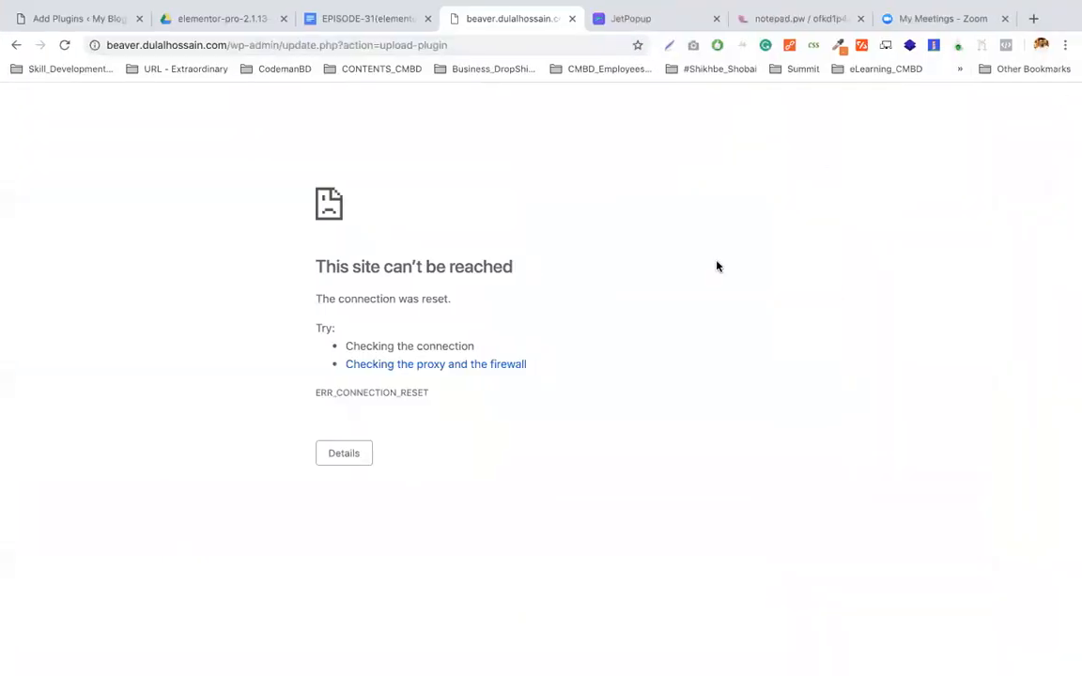
{"action": "key", "text": "ctrl+Up"}
{"action": "left_click", "coordinate": [169, 217]}
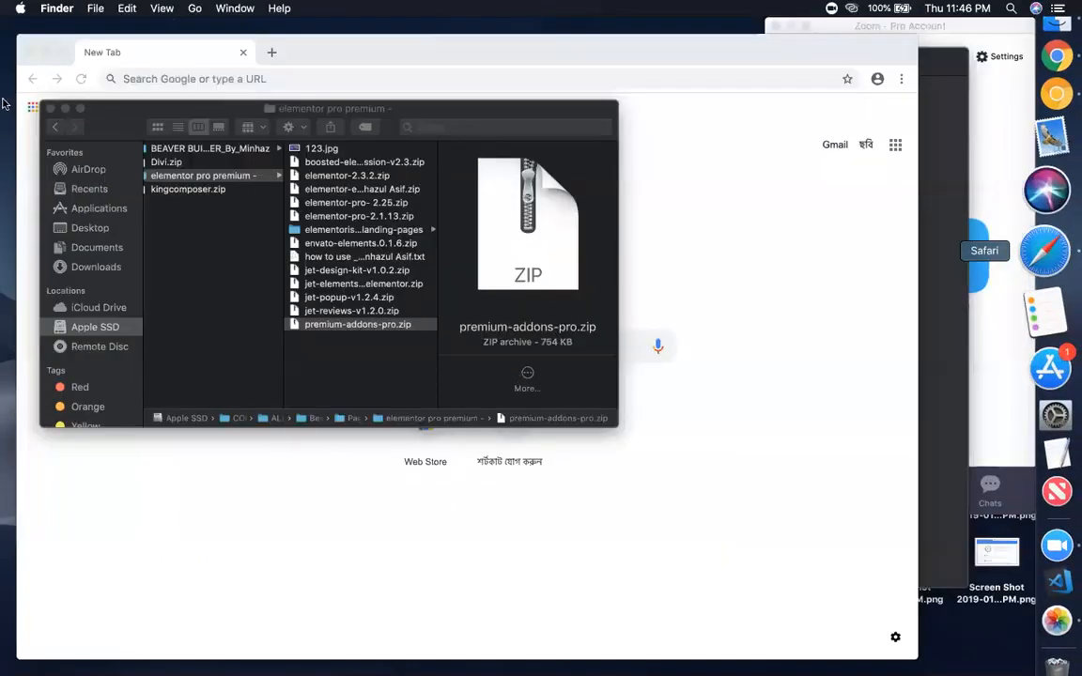
{"action": "key", "text": "ctrl+Right"}
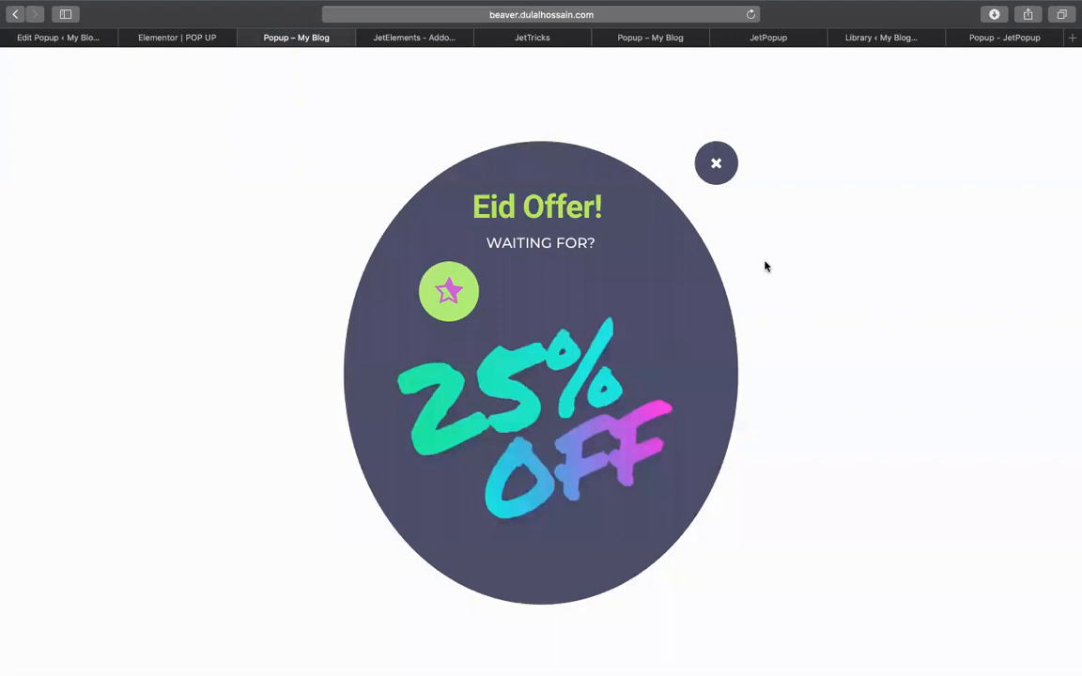
{"action": "left_click", "coordinate": [153, 40]}
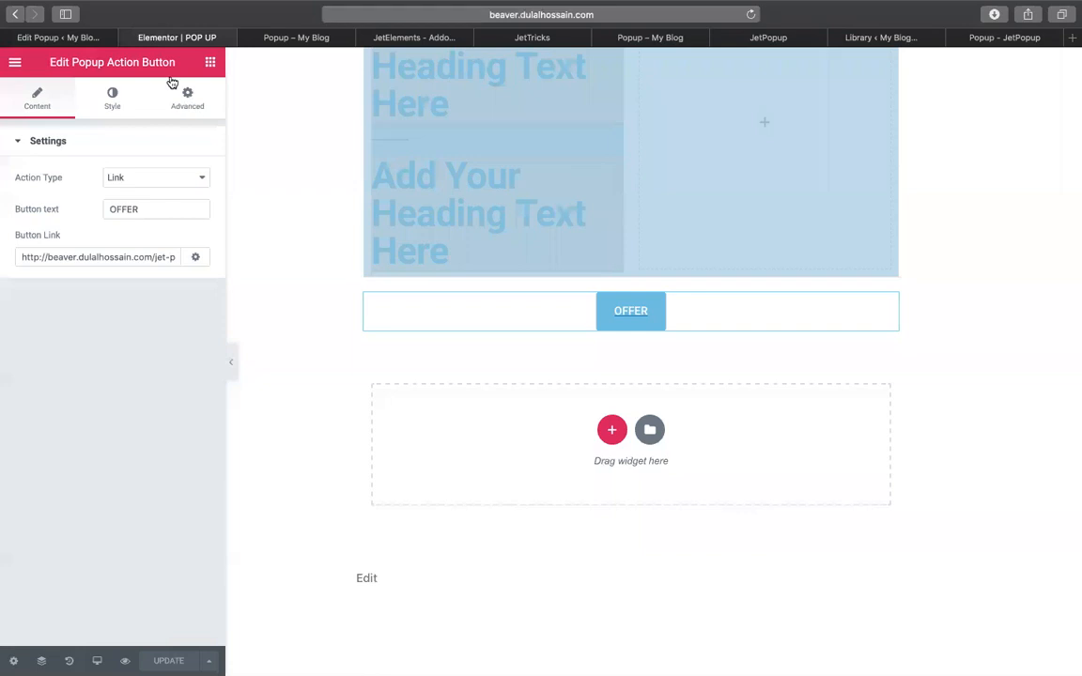
{"action": "left_click", "coordinate": [37, 39]}
{"action": "left_click", "coordinate": [296, 38]}
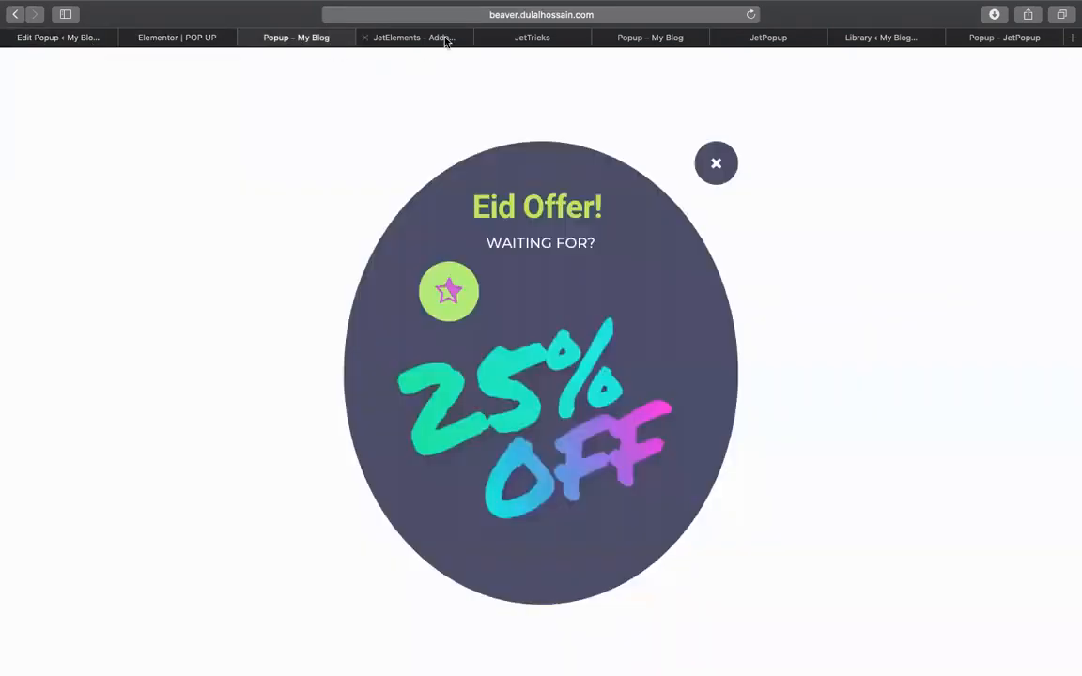
{"action": "left_click", "coordinate": [380, 38]}
{"action": "left_click", "coordinate": [299, 39]}
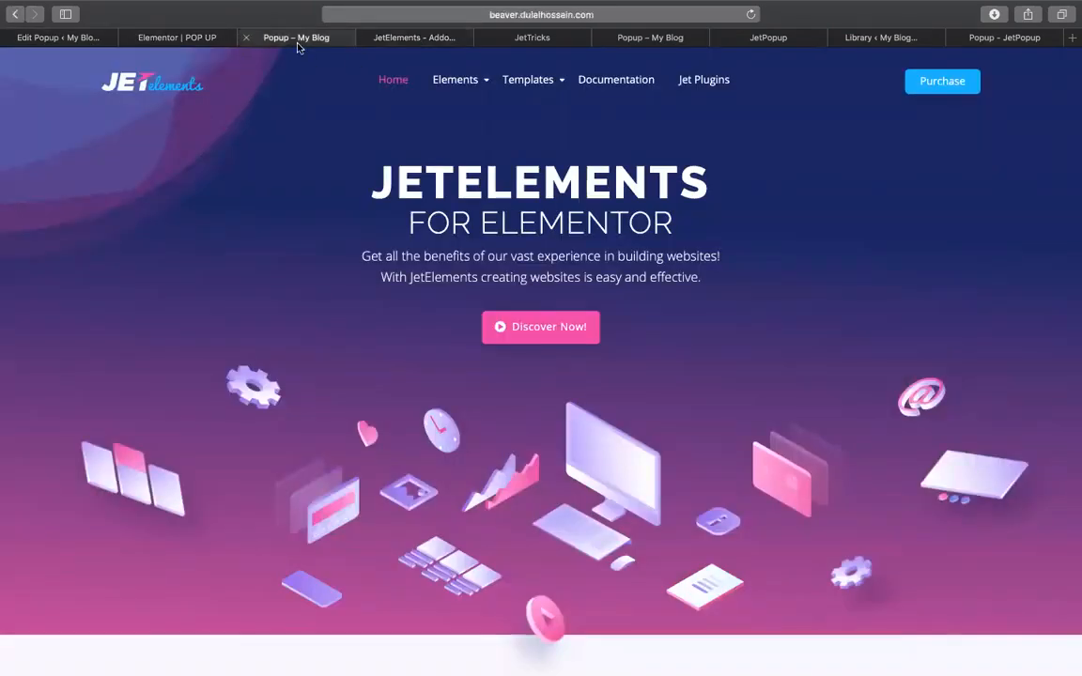
{"action": "left_click", "coordinate": [150, 37]}
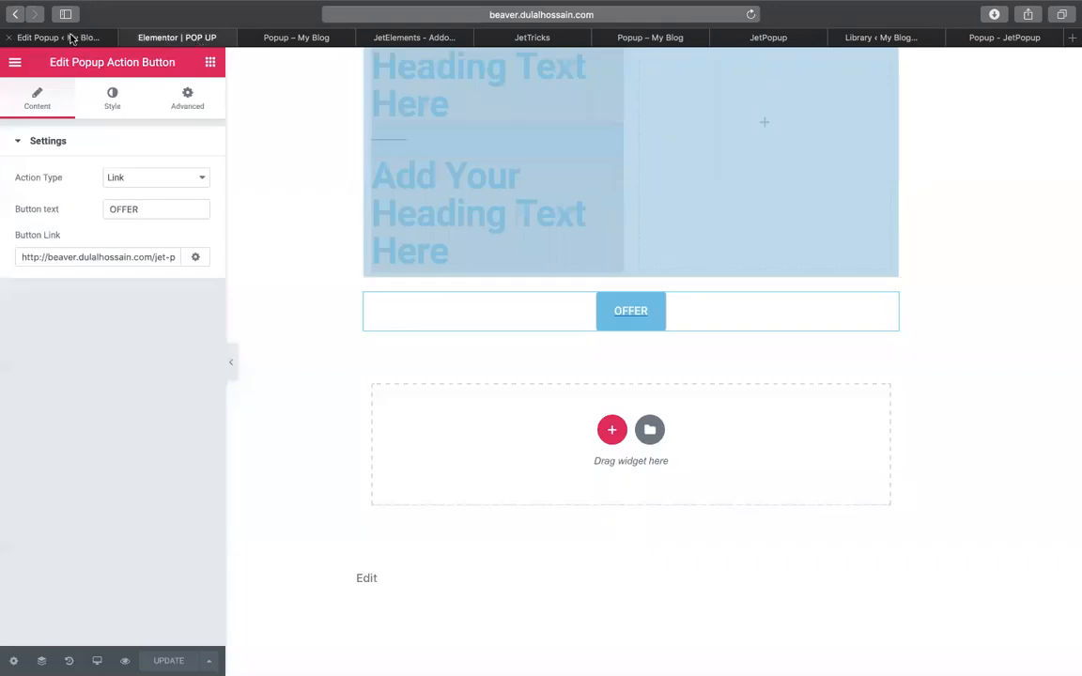
Return to the Circle Discount Popup's edit page and open JetPopup's Popup Library.
{"action": "left_click", "coordinate": [70, 38]}
{"action": "right_click", "coordinate": [67, 95]}
{"action": "left_click", "coordinate": [299, 286]}
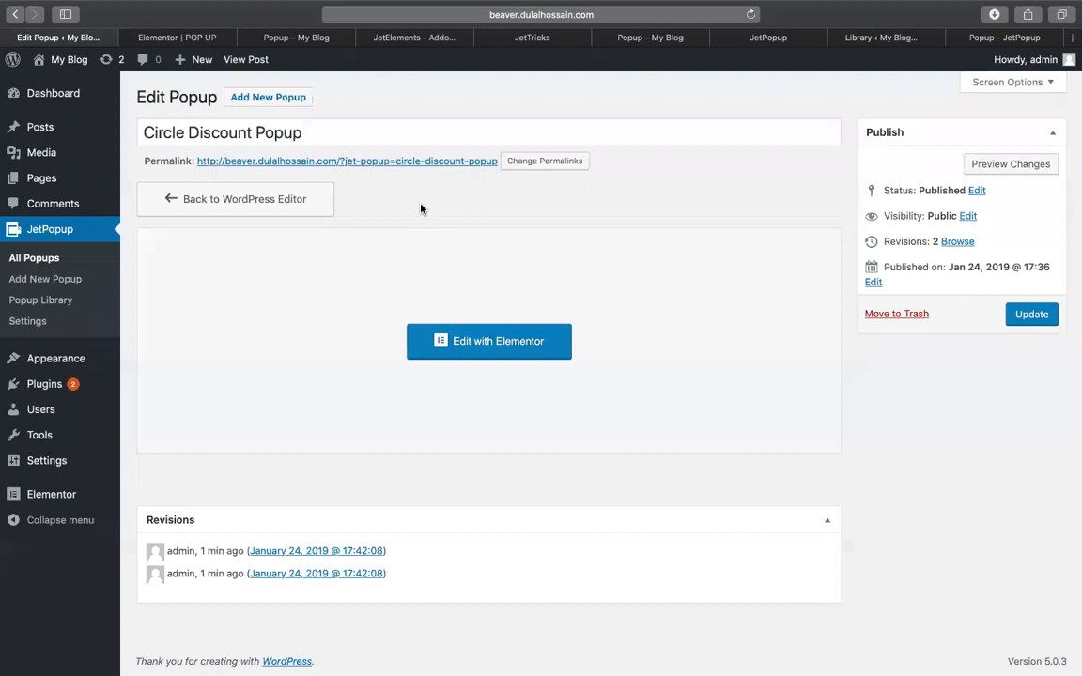
{"action": "left_click", "coordinate": [29, 300]}
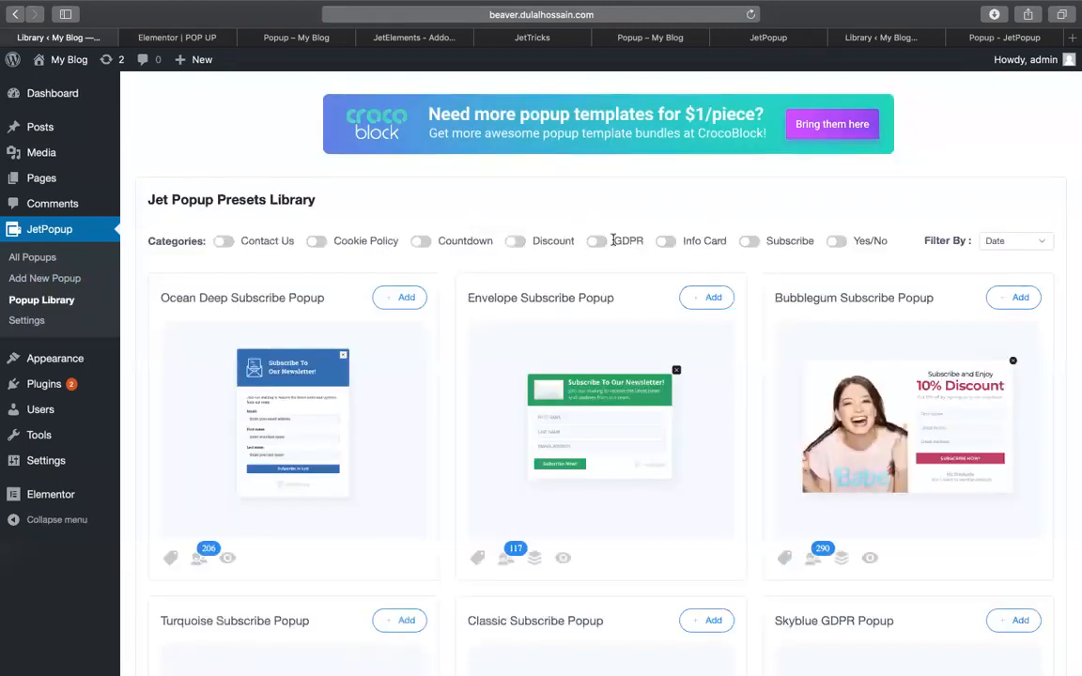
Turn on every category filter in the Jet Popup Presets Library, from Contact Us through Yes/No.
{"action": "left_click", "coordinate": [594, 242]}
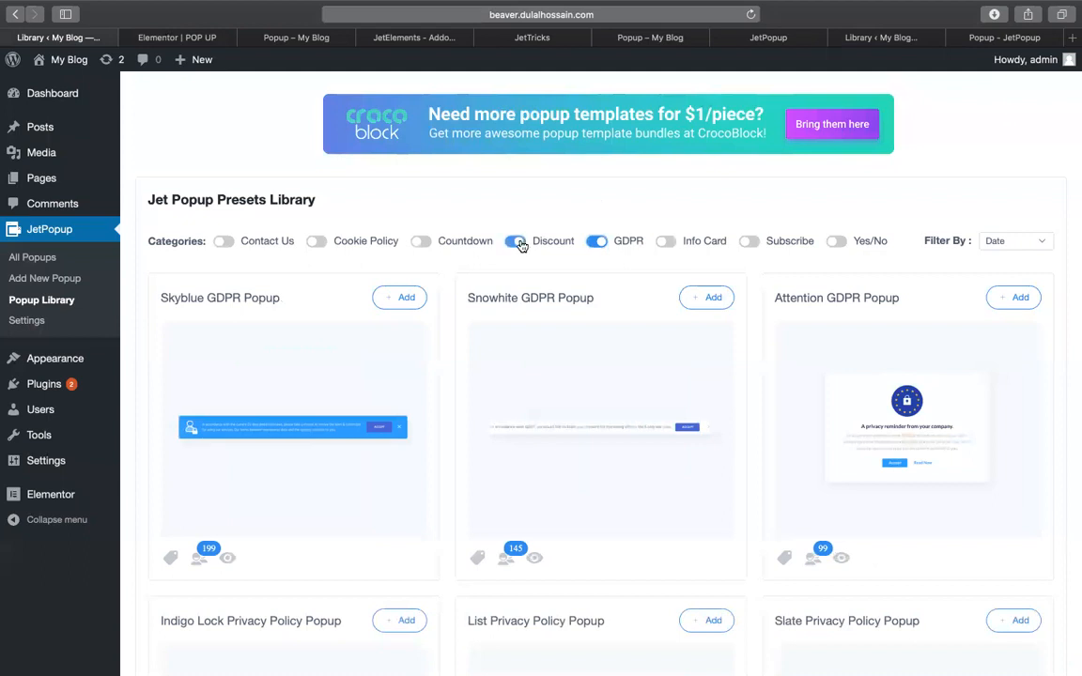
{"action": "left_click", "coordinate": [421, 242]}
{"action": "left_click", "coordinate": [317, 243]}
{"action": "left_click", "coordinate": [224, 243]}
{"action": "left_click", "coordinate": [830, 244]}
{"action": "left_click", "coordinate": [748, 242]}
{"action": "left_click", "coordinate": [667, 243]}
Browse the popup presets on page 1 and page 8 of the library.
{"action": "scroll", "coordinate": [529, 326], "scroll_direction": "down", "scroll_amount": 3}
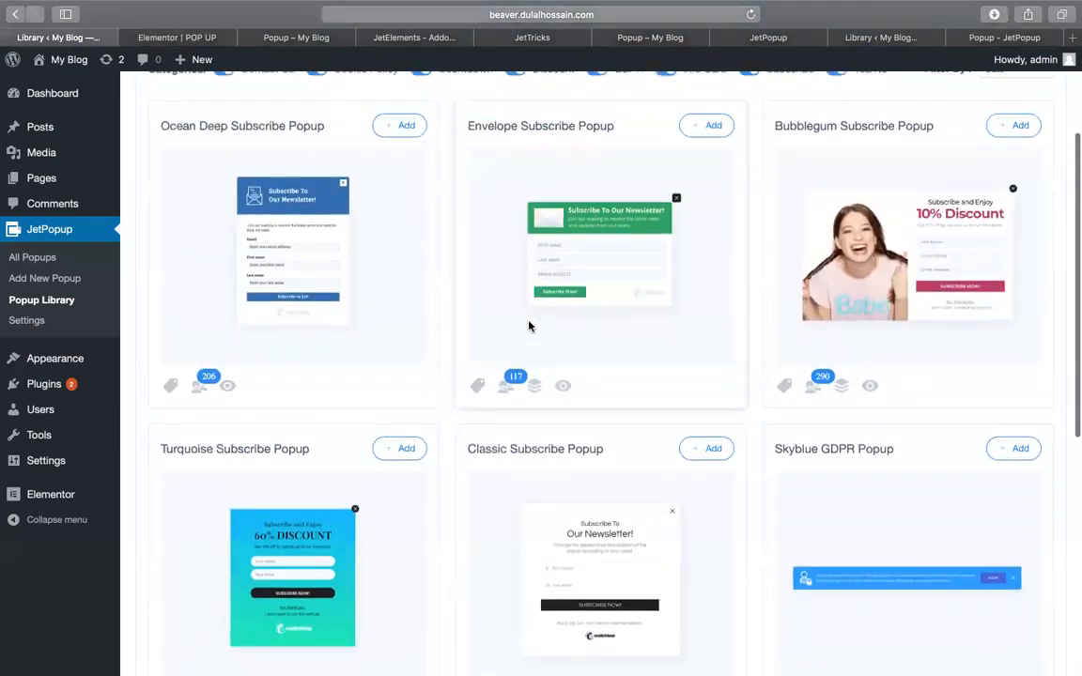
{"action": "scroll", "coordinate": [528, 326], "scroll_direction": "up", "scroll_amount": 2}
{"action": "scroll", "coordinate": [529, 326], "scroll_direction": "down", "scroll_amount": 10}
{"action": "scroll", "coordinate": [528, 324], "scroll_direction": "up", "scroll_amount": 5}
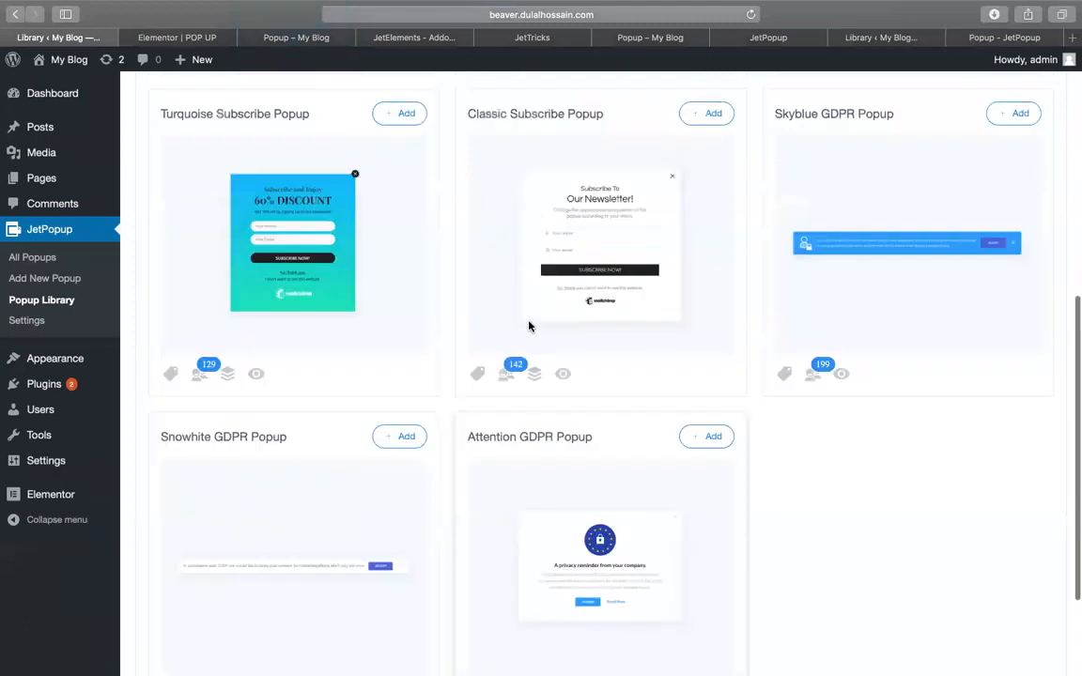
{"action": "scroll", "coordinate": [267, 244], "scroll_direction": "down", "scroll_amount": 4}
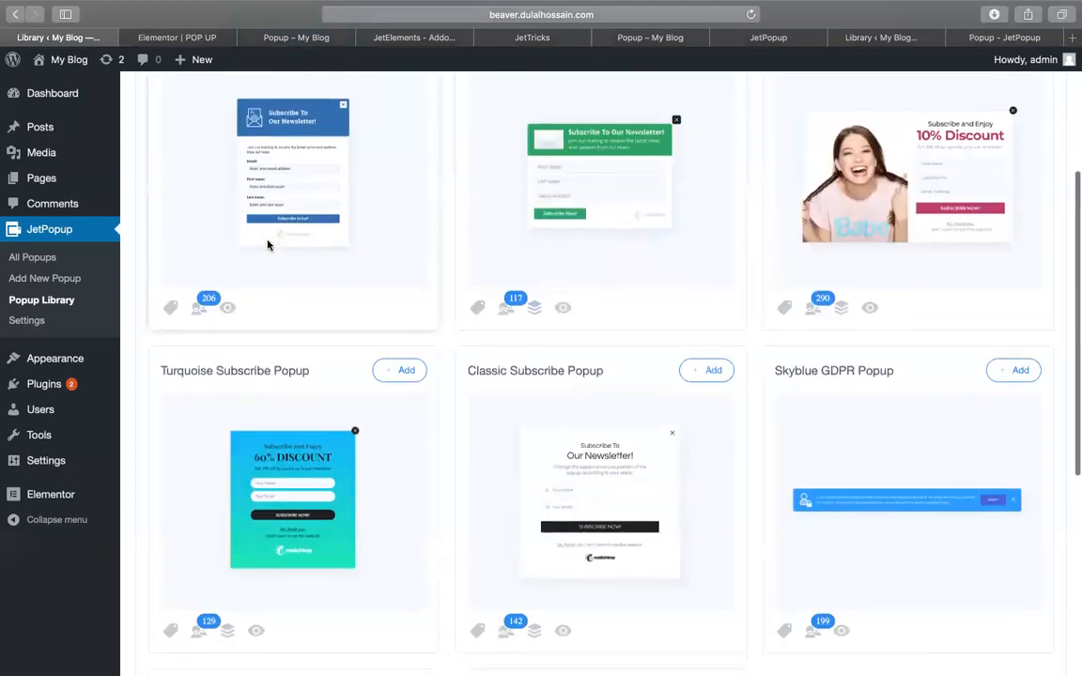
{"action": "scroll", "coordinate": [316, 435], "scroll_direction": "down", "scroll_amount": 2}
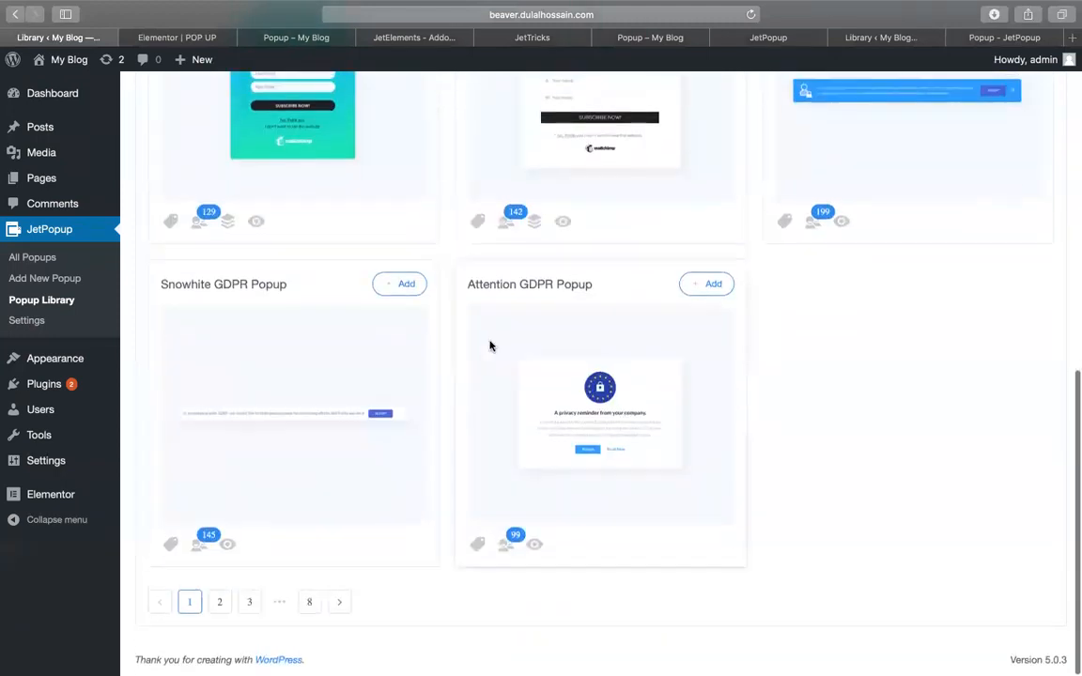
{"action": "left_click", "coordinate": [308, 606]}
{"action": "scroll", "coordinate": [772, 319], "scroll_direction": "up", "scroll_amount": 6}
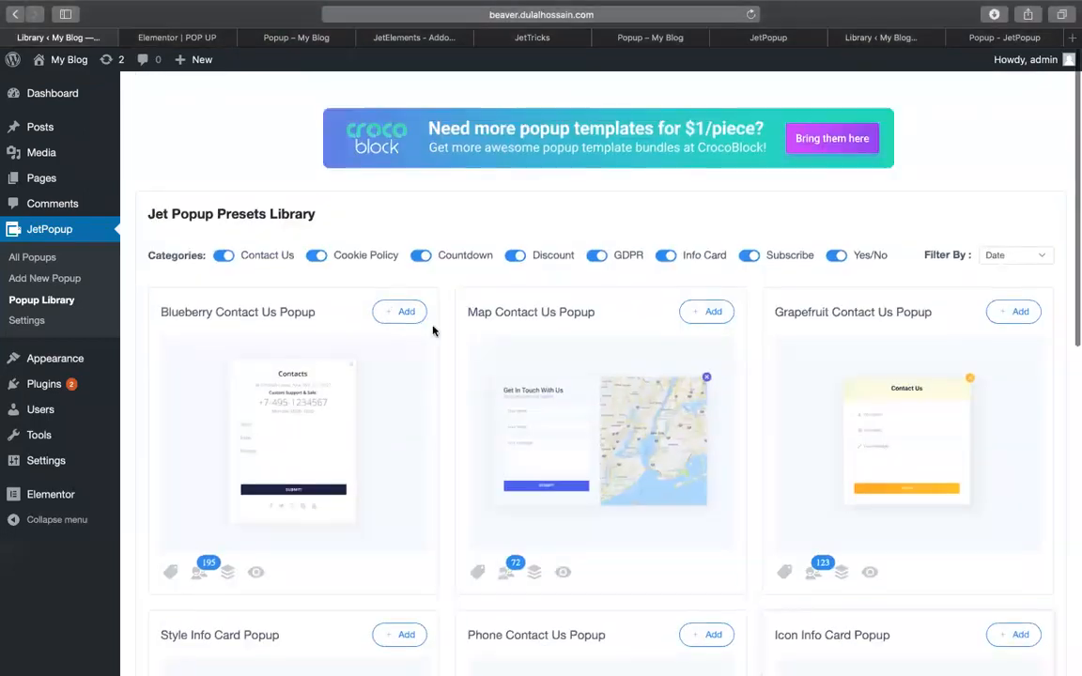
{"action": "scroll", "coordinate": [373, 424], "scroll_direction": "down", "scroll_amount": 2}
{"action": "scroll", "coordinate": [373, 424], "scroll_direction": "up", "scroll_amount": 2}
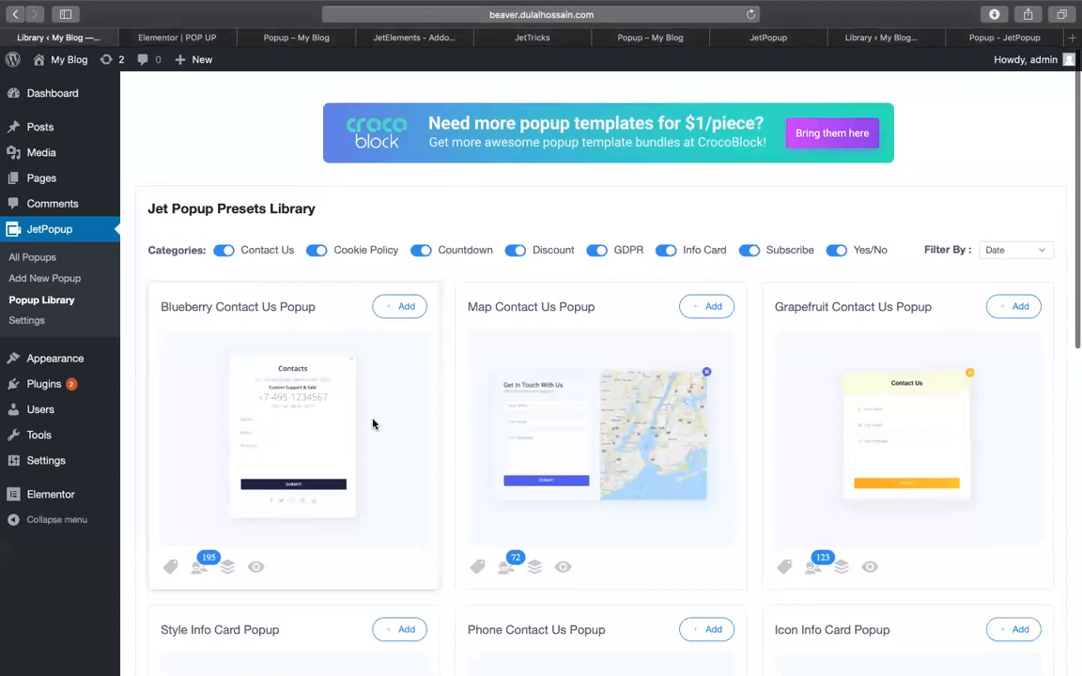
{"action": "scroll", "coordinate": [373, 424], "scroll_direction": "down", "scroll_amount": 10}
{"action": "scroll", "coordinate": [308, 436], "scroll_direction": "down", "scroll_amount": 4}
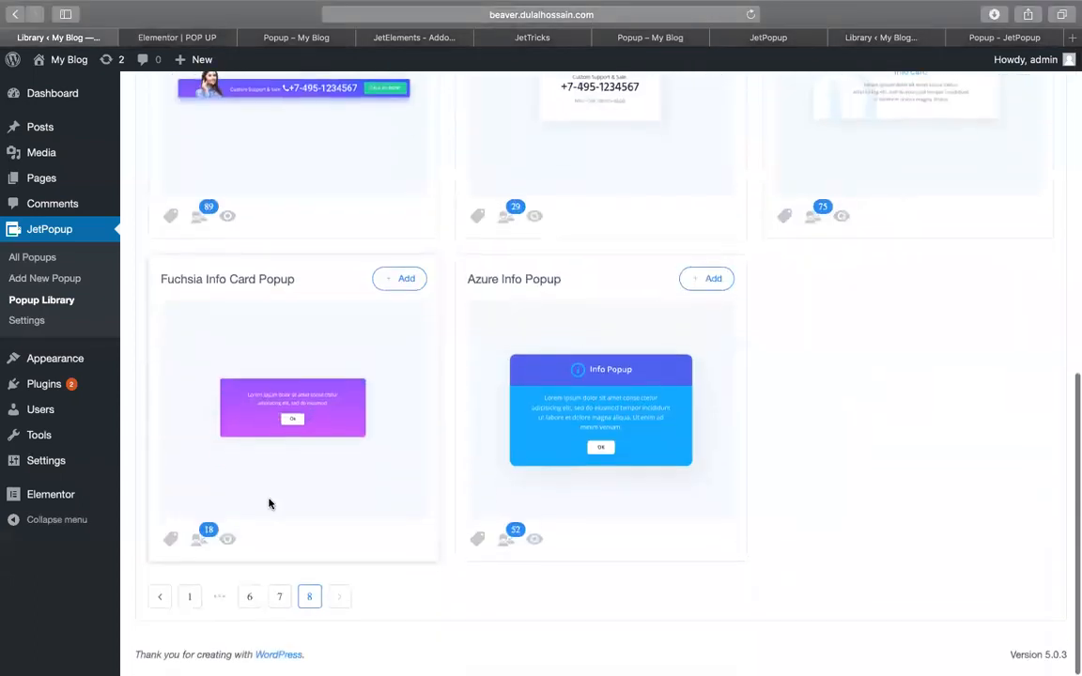
Go to page 6 of the library and look over its discount popup presets.
{"action": "left_click", "coordinate": [250, 603]}
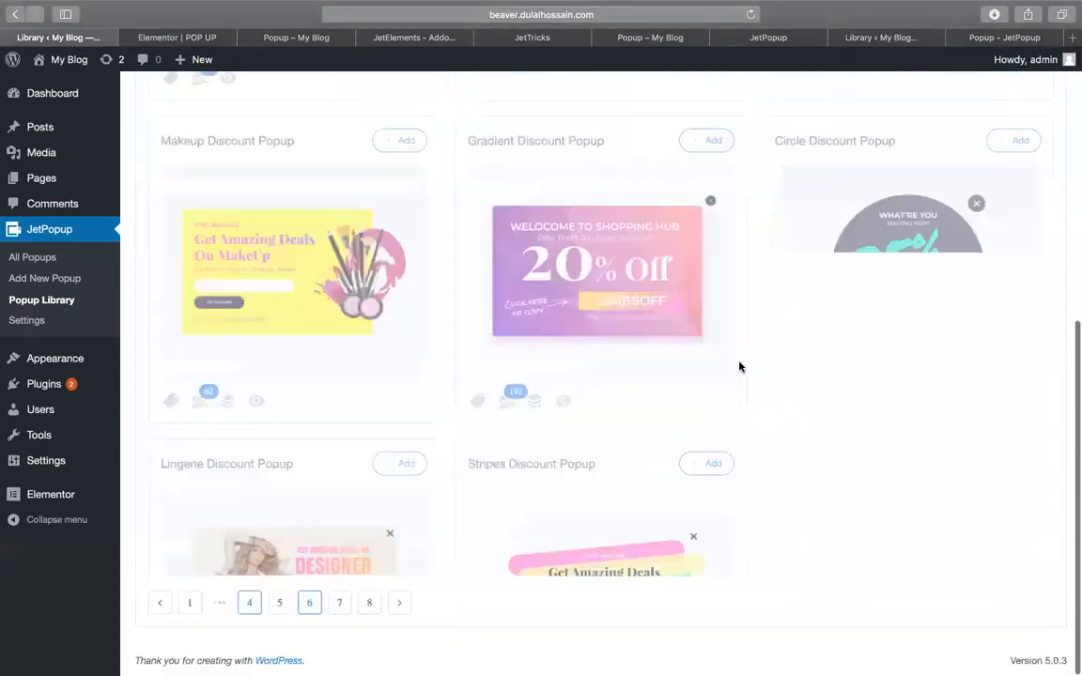
{"action": "scroll", "coordinate": [776, 367], "scroll_direction": "up", "scroll_amount": 4}
{"action": "scroll", "coordinate": [775, 367], "scroll_direction": "down", "scroll_amount": 4}
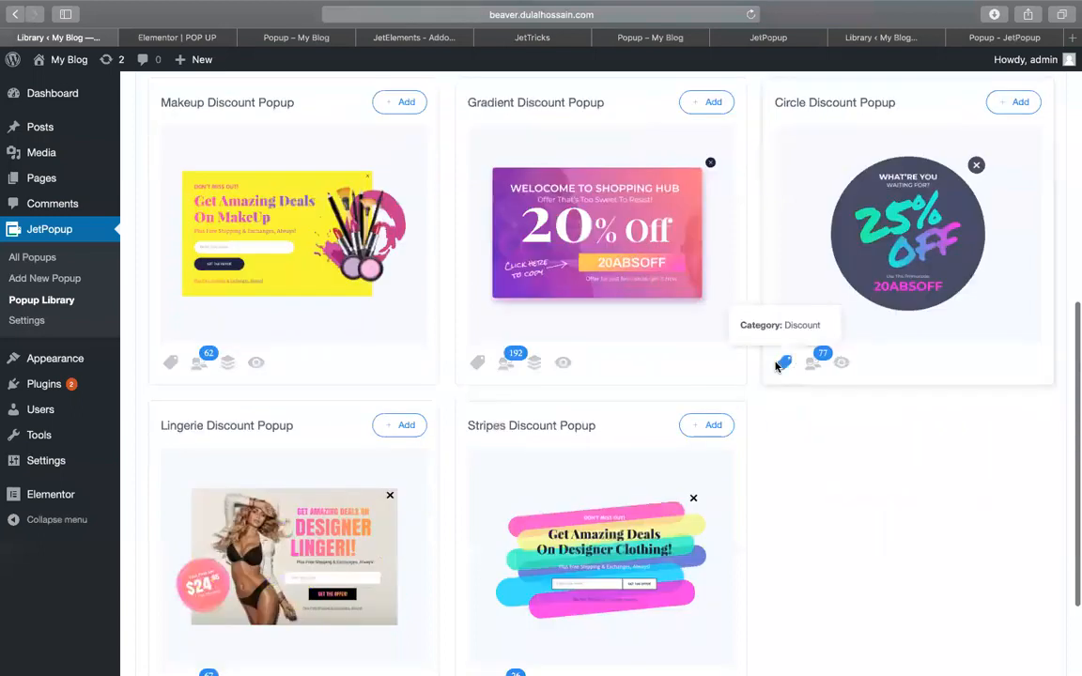
{"action": "right_click", "coordinate": [779, 361]}
{"action": "left_click", "coordinate": [946, 496]}
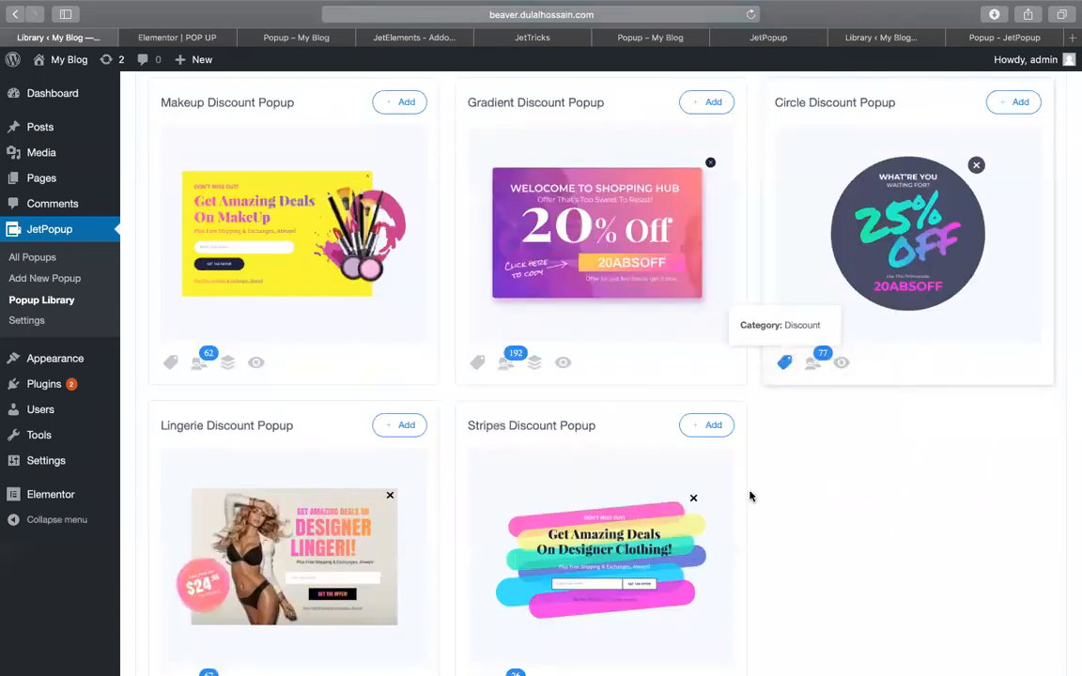
{"action": "key", "text": "ctrl+Up"}
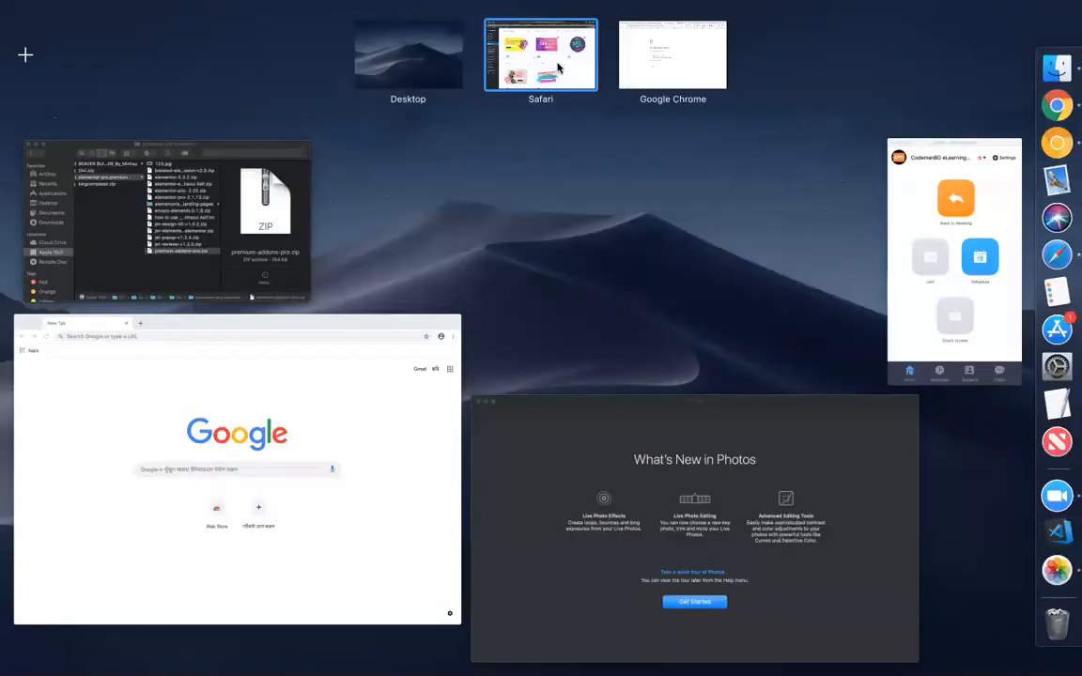
{"action": "left_click", "coordinate": [504, 61]}
{"action": "scroll", "coordinate": [550, 212], "scroll_direction": "down", "scroll_amount": 3}
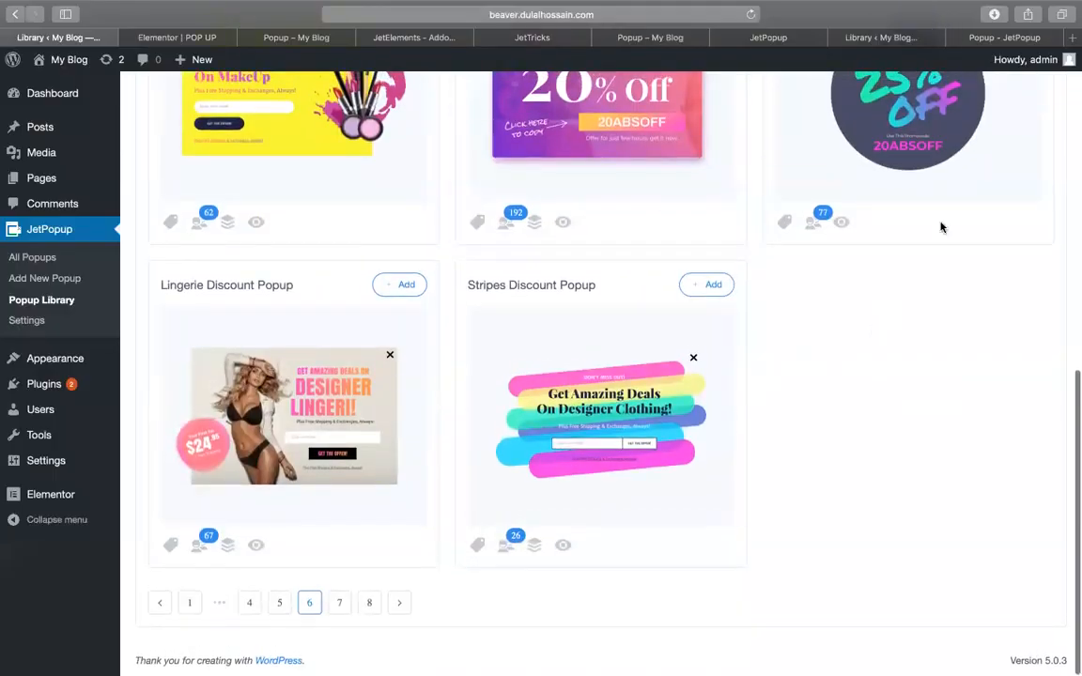
Switch to Google Chrome, check the open pages through to the EPISODE-31 document, and return to the popup library in Safari.
{"action": "mouse_move", "coordinate": [1071, 156]}
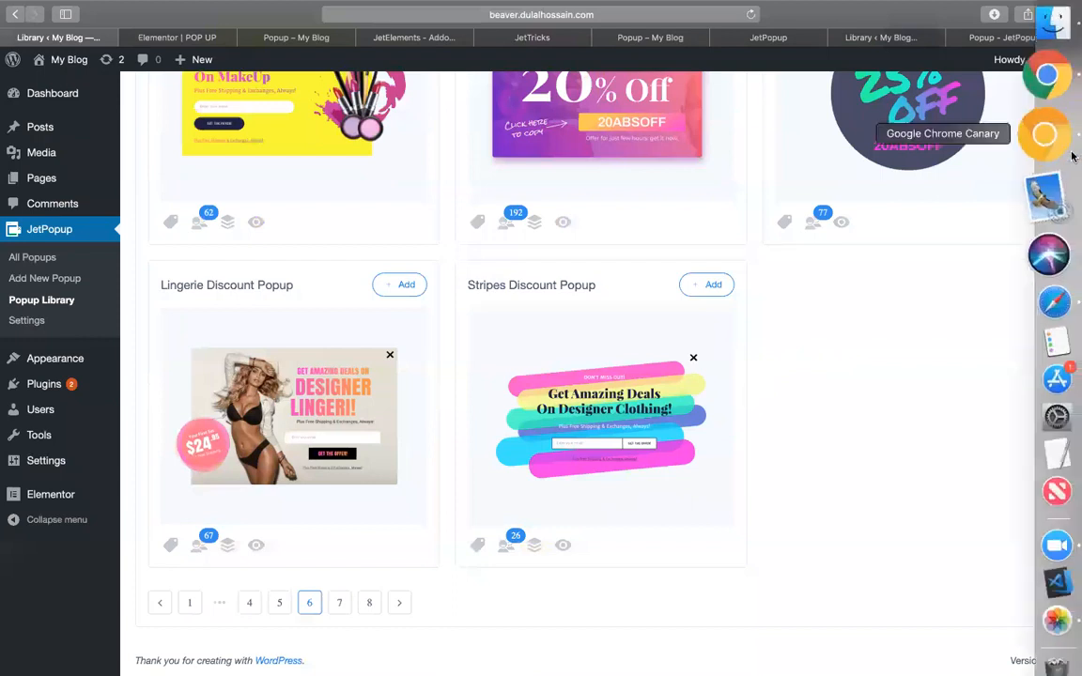
{"action": "left_click", "coordinate": [1058, 99]}
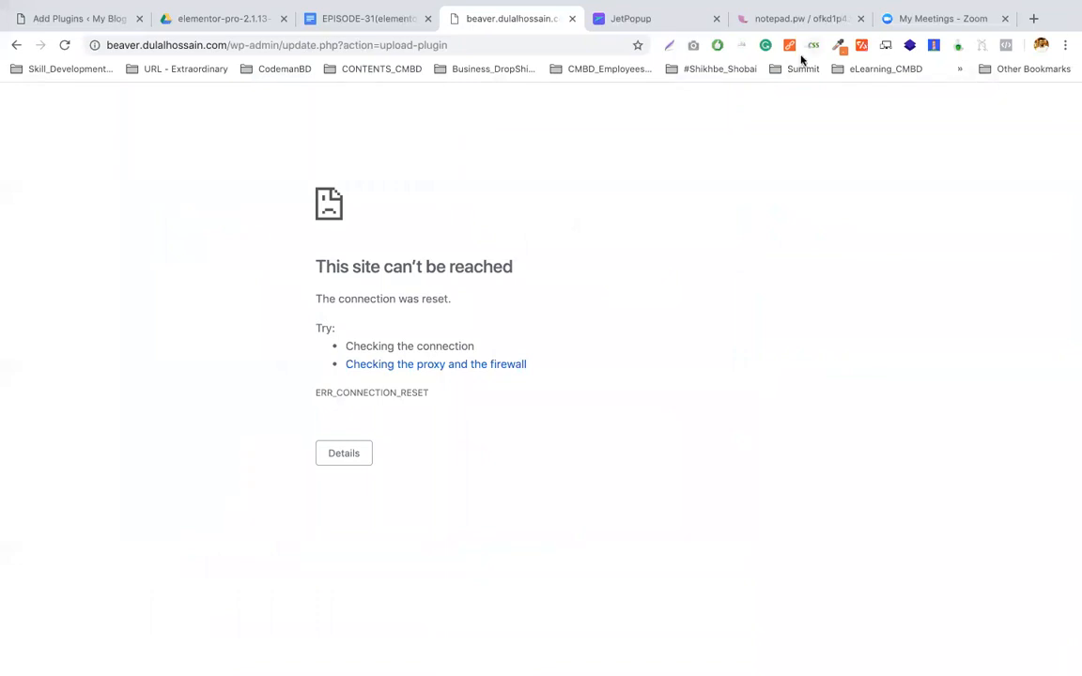
{"action": "left_click", "coordinate": [647, 19]}
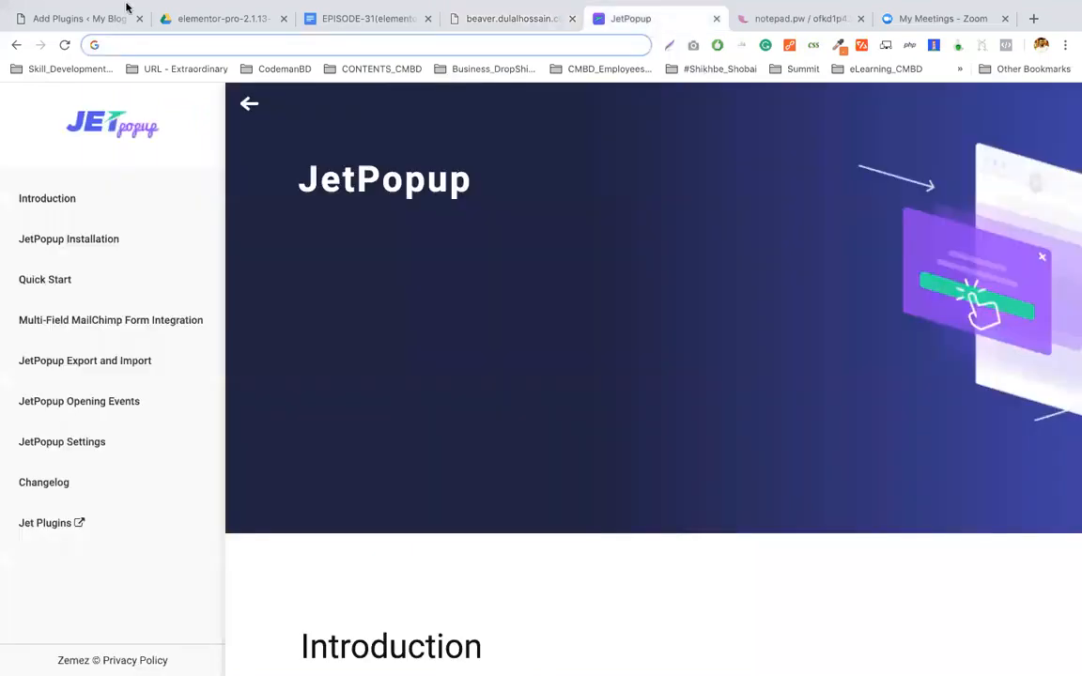
{"action": "left_click", "coordinate": [53, 19]}
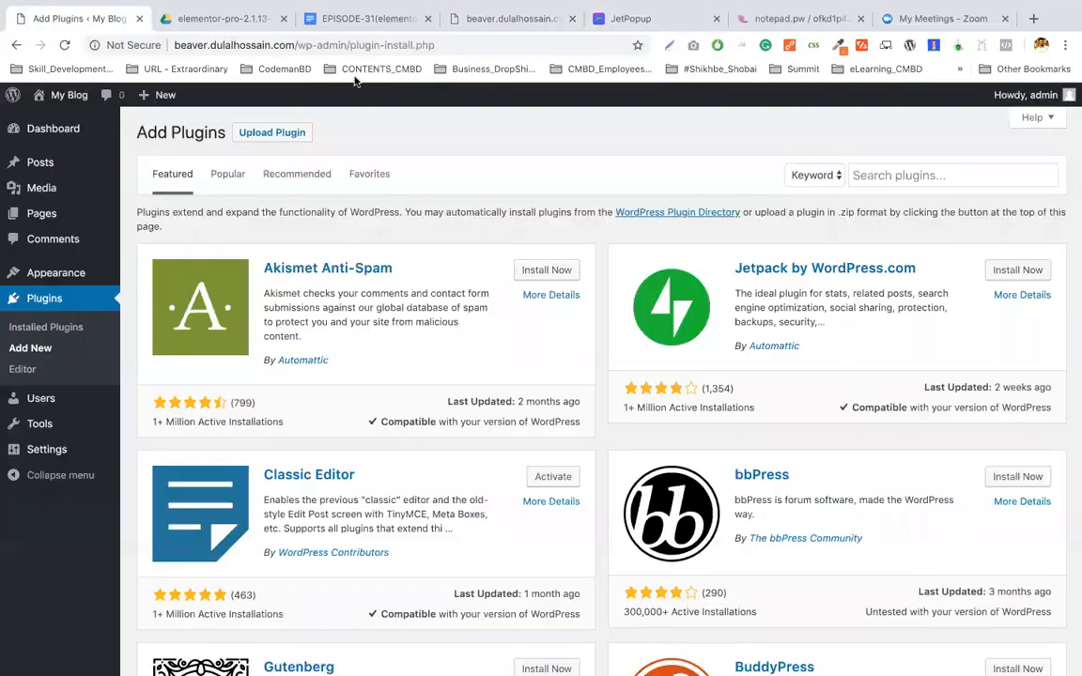
{"action": "left_click", "coordinate": [195, 18]}
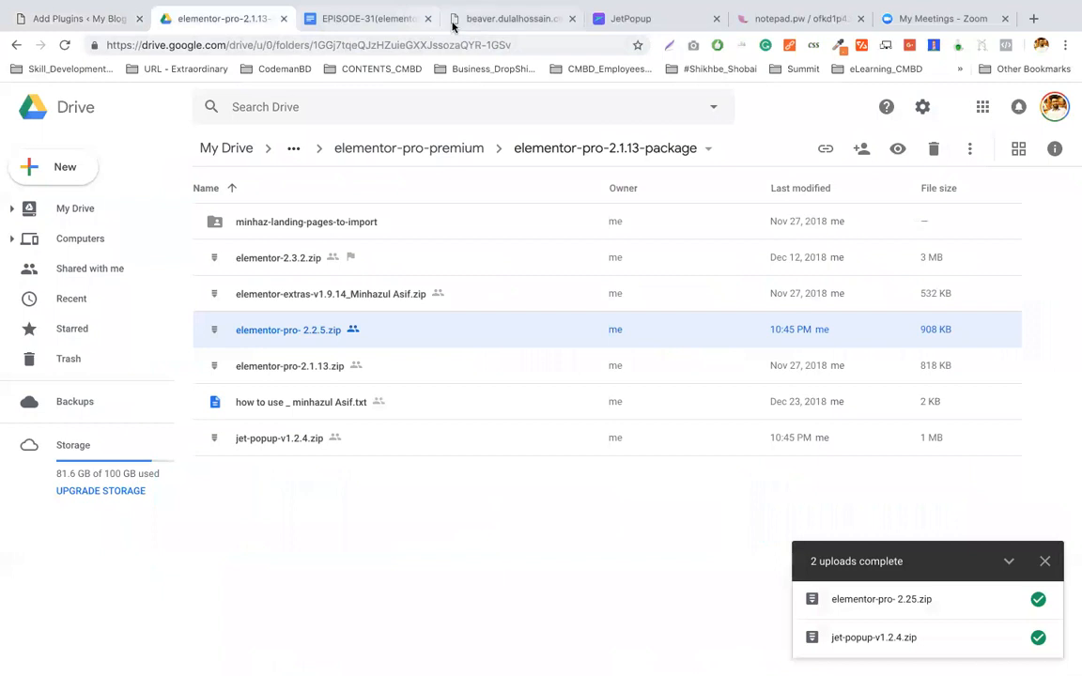
{"action": "left_click", "coordinate": [502, 31]}
{"action": "left_click", "coordinate": [386, 19]}
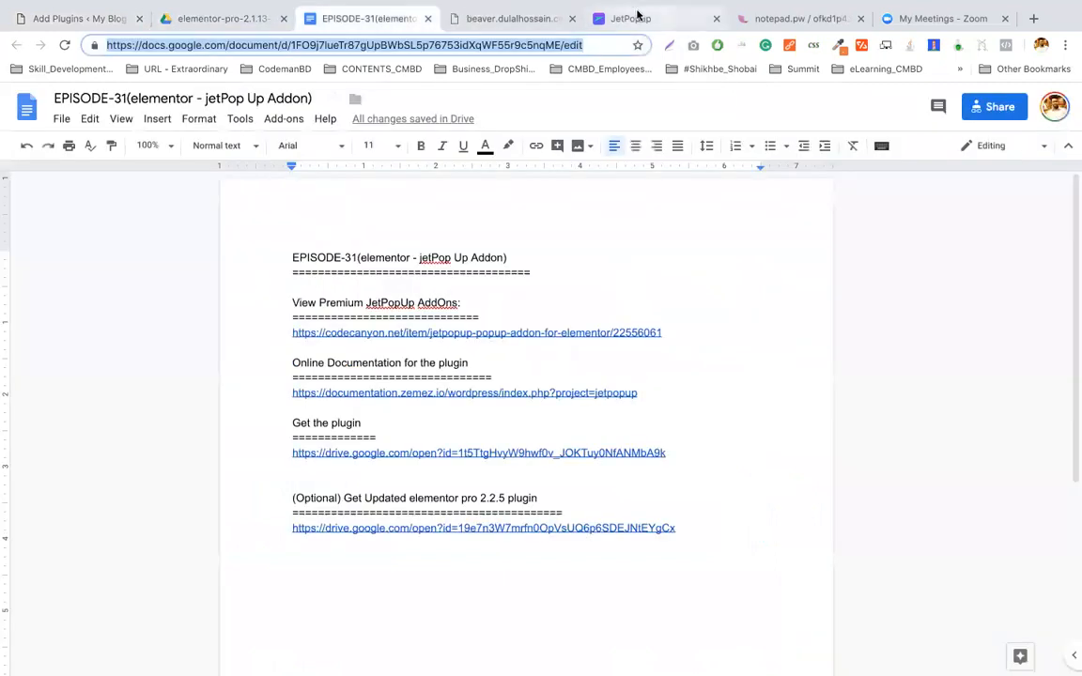
{"action": "key", "text": "ctrl+Up"}
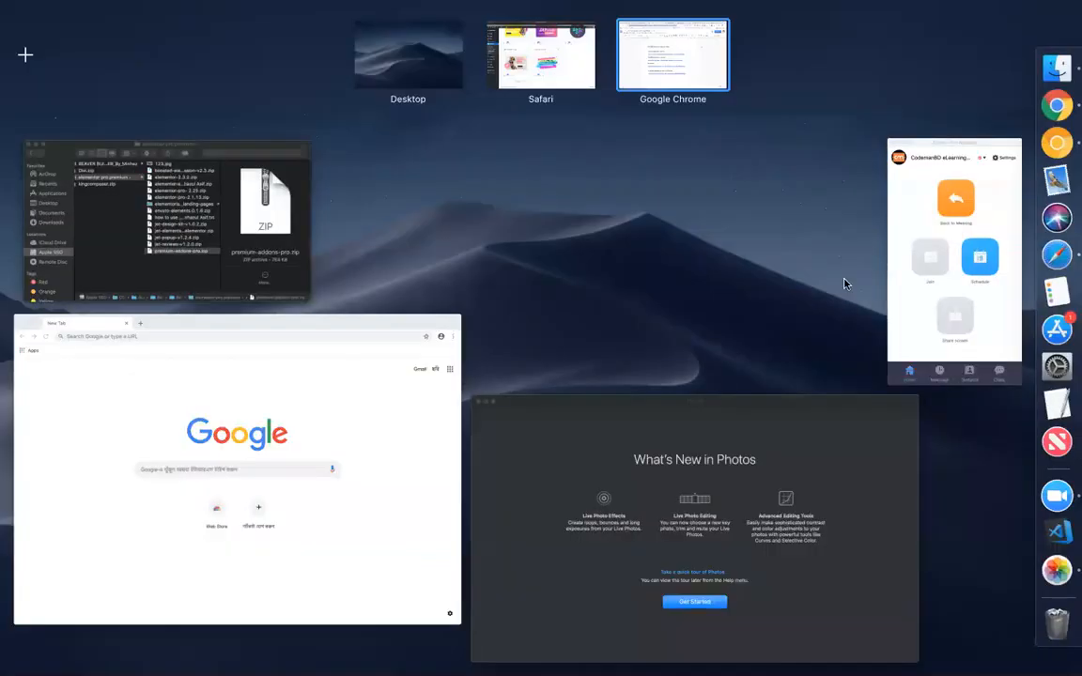
{"action": "left_click", "coordinate": [1052, 260]}
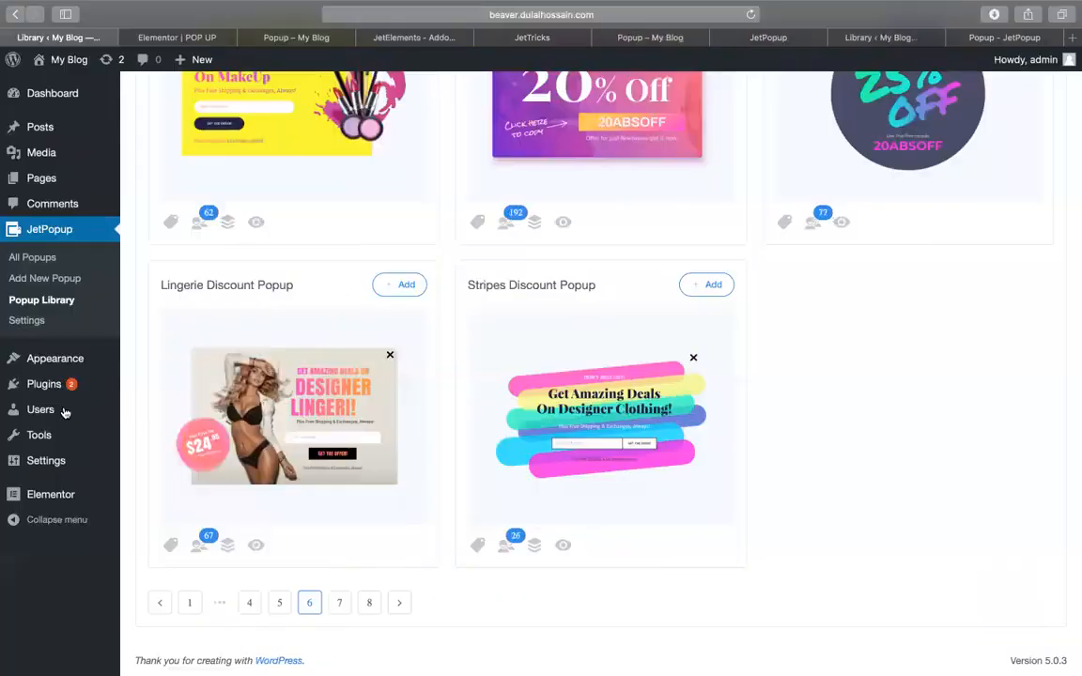
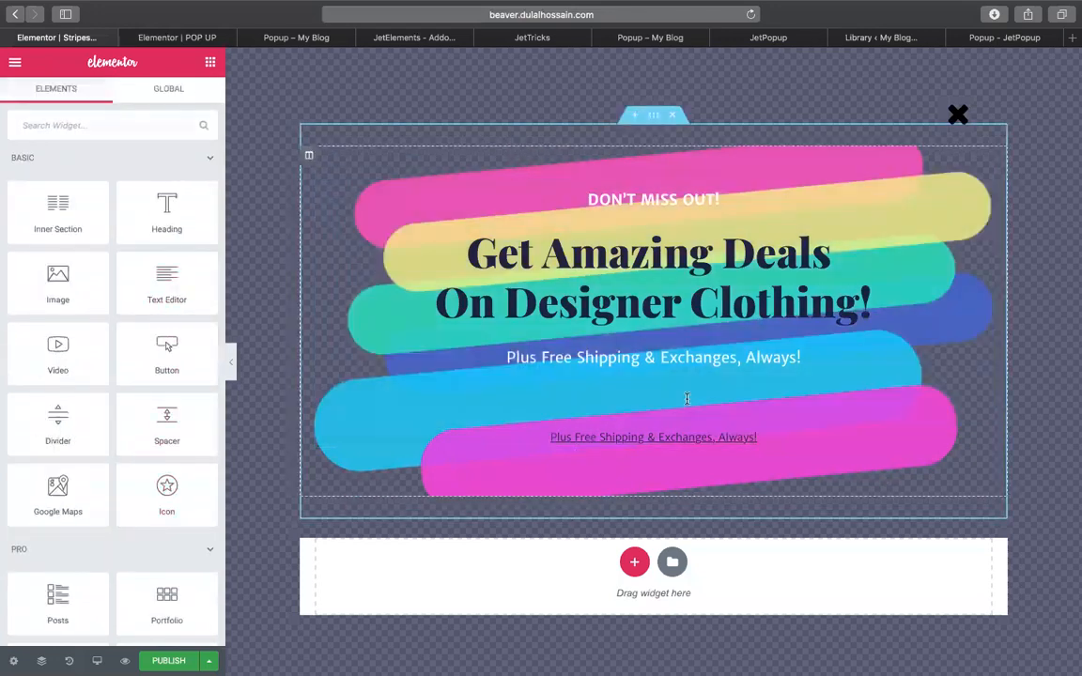
Select the "Plus Free Shipping & Exchanges, Always!" heading in the Stripes Discount Popup and preview the popup's changes.
{"action": "left_click", "coordinate": [638, 357]}
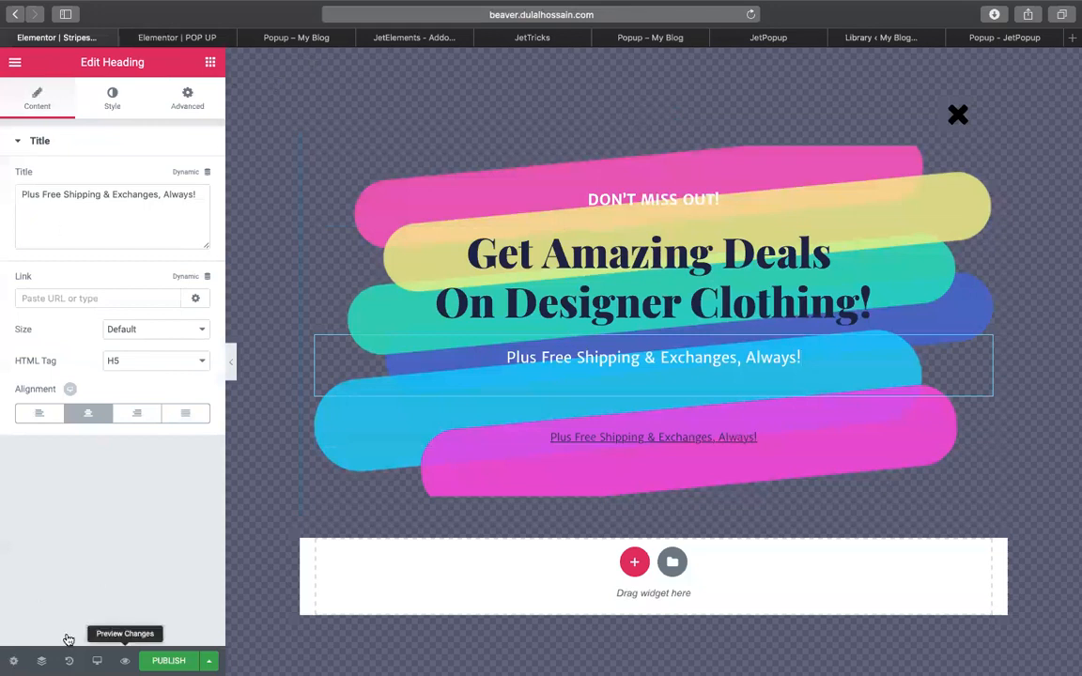
{"action": "left_click", "coordinate": [124, 660]}
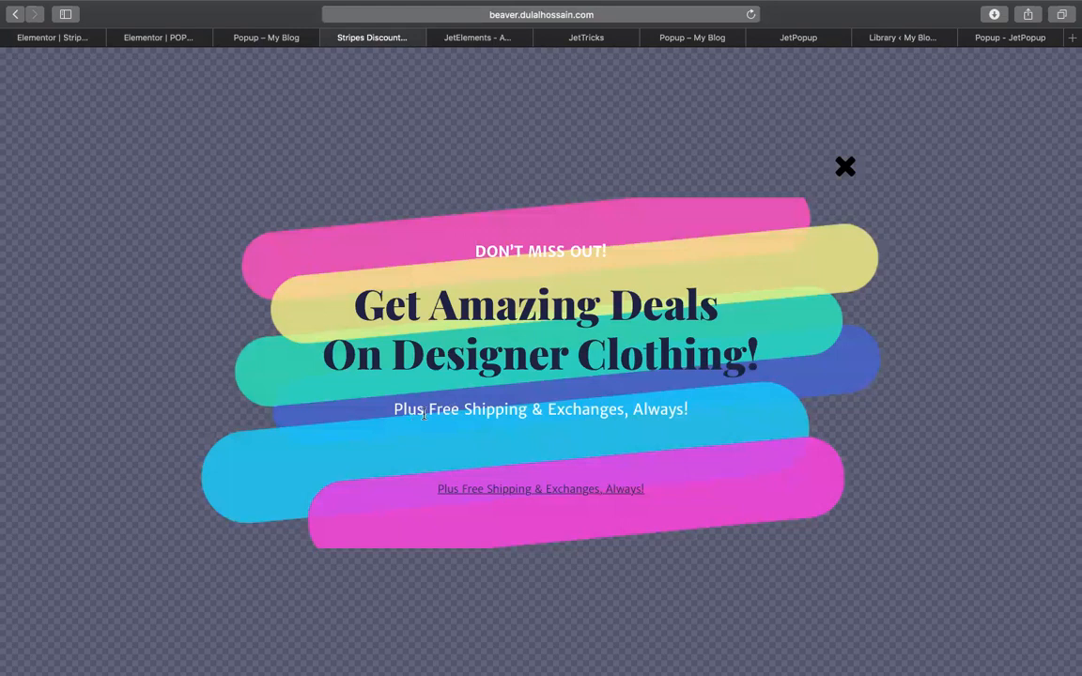
{"action": "right_click", "coordinate": [596, 394]}
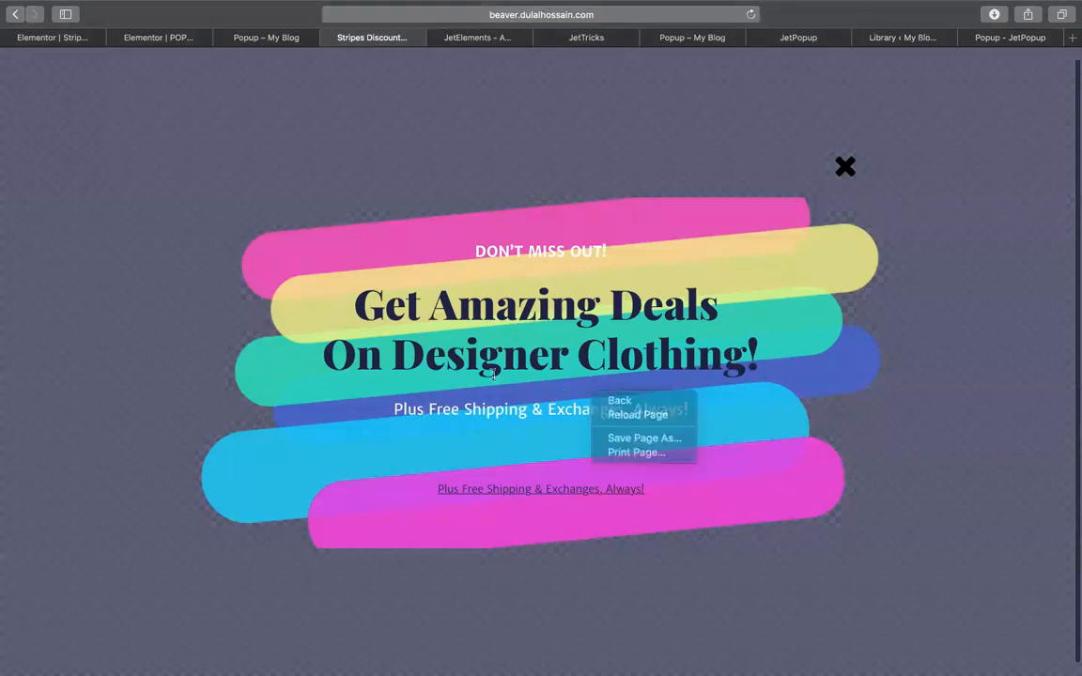
Look through the open popup previews and editor pages, ending on the POP UP page's Elementor editor.
{"action": "left_click", "coordinate": [136, 37]}
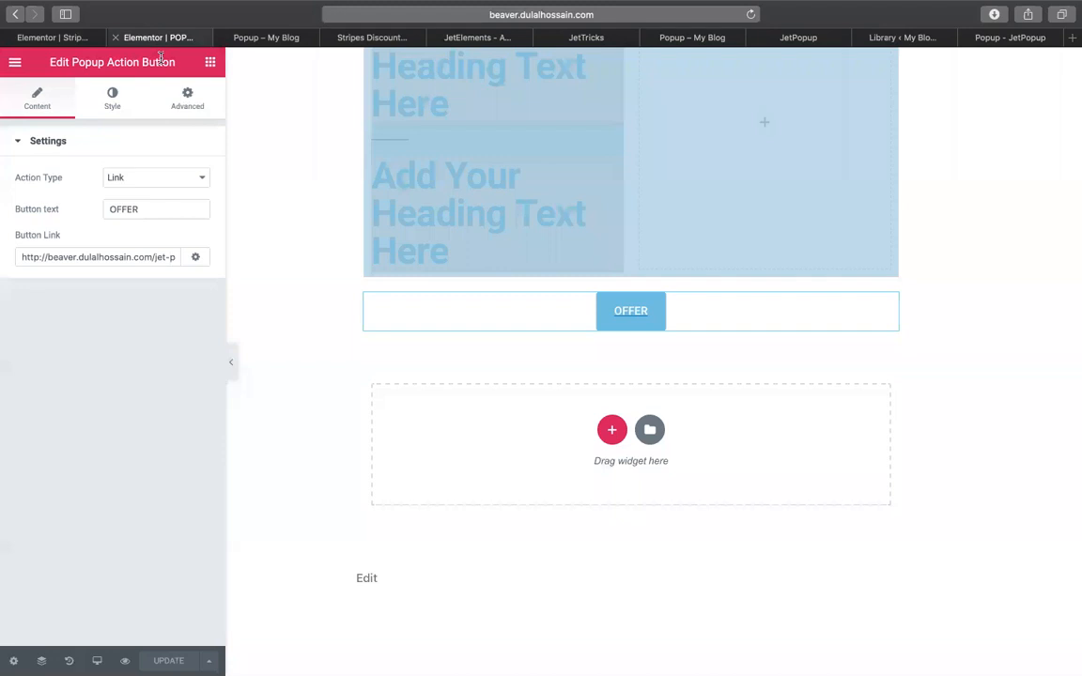
{"action": "left_click", "coordinate": [47, 38]}
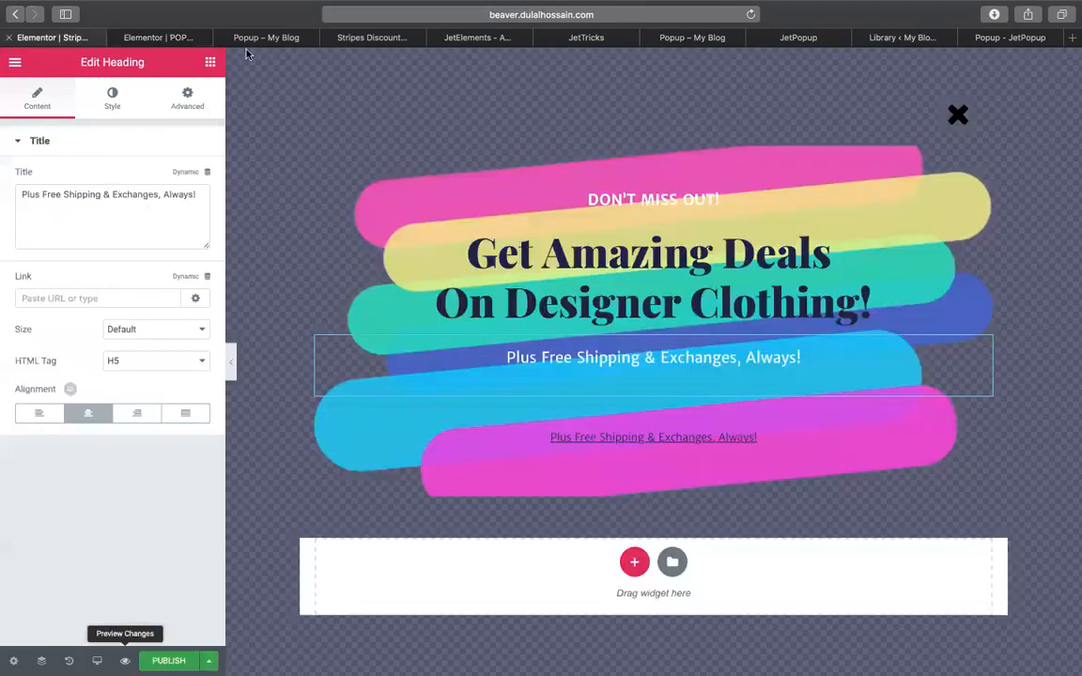
{"action": "left_click", "coordinate": [371, 37]}
{"action": "left_click", "coordinate": [512, 42]}
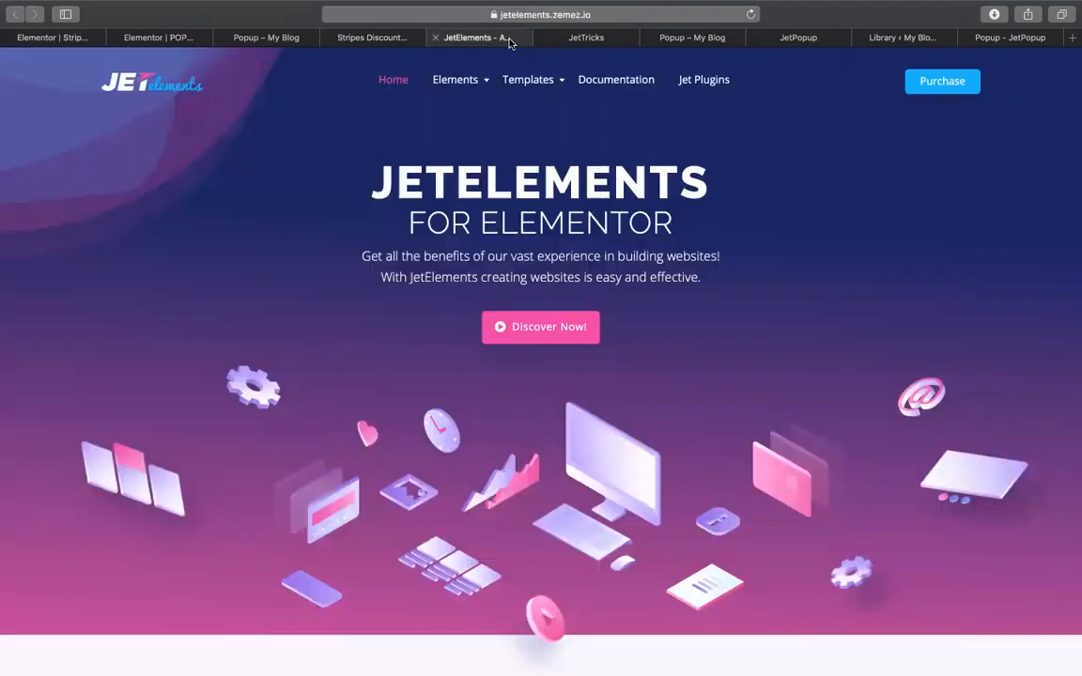
{"action": "left_click", "coordinate": [336, 37]}
{"action": "left_click", "coordinate": [251, 37]}
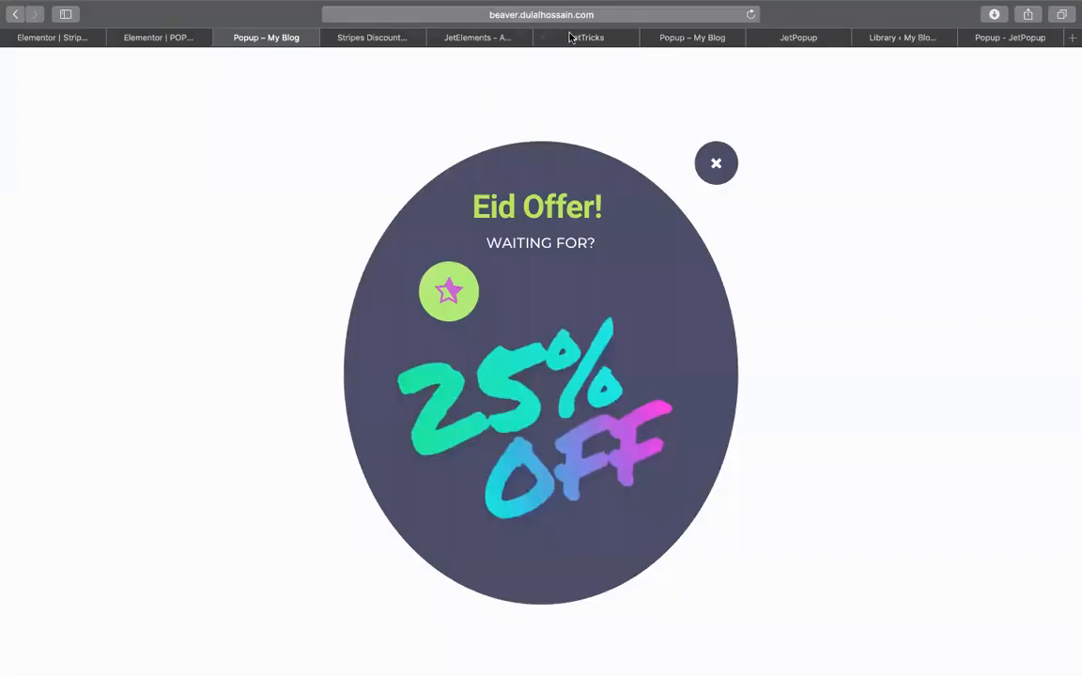
{"action": "left_click", "coordinate": [153, 39]}
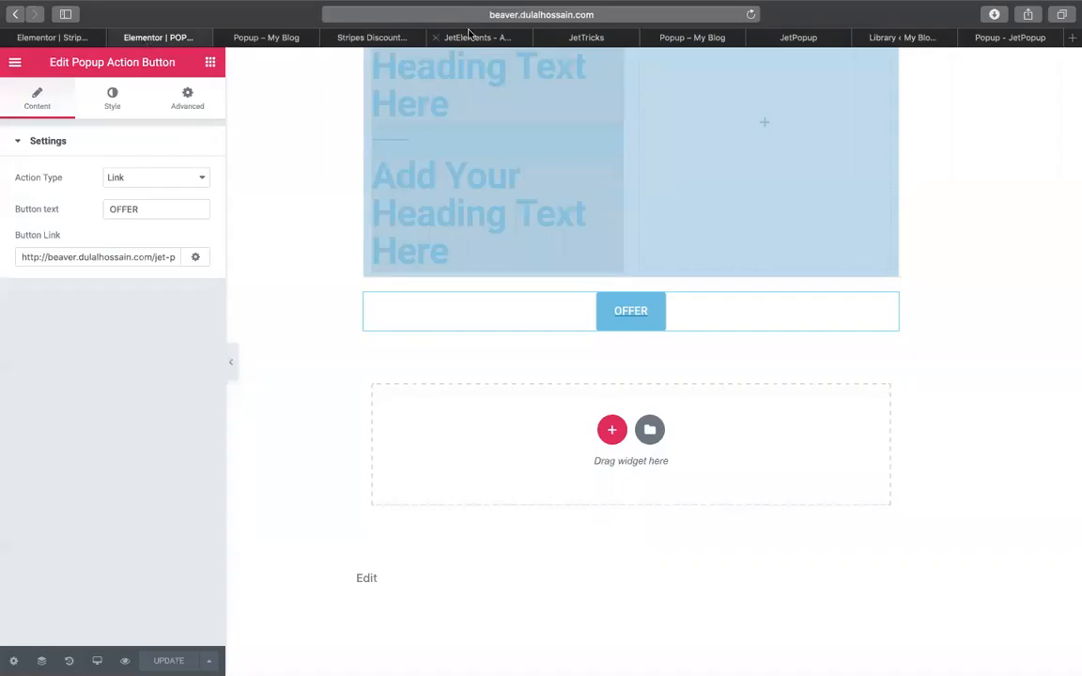
Load beaver.dulalhossain.com/jet-popup/wordpress-course/ in place of the POP UP page editor.
{"action": "left_click", "coordinate": [536, 21]}
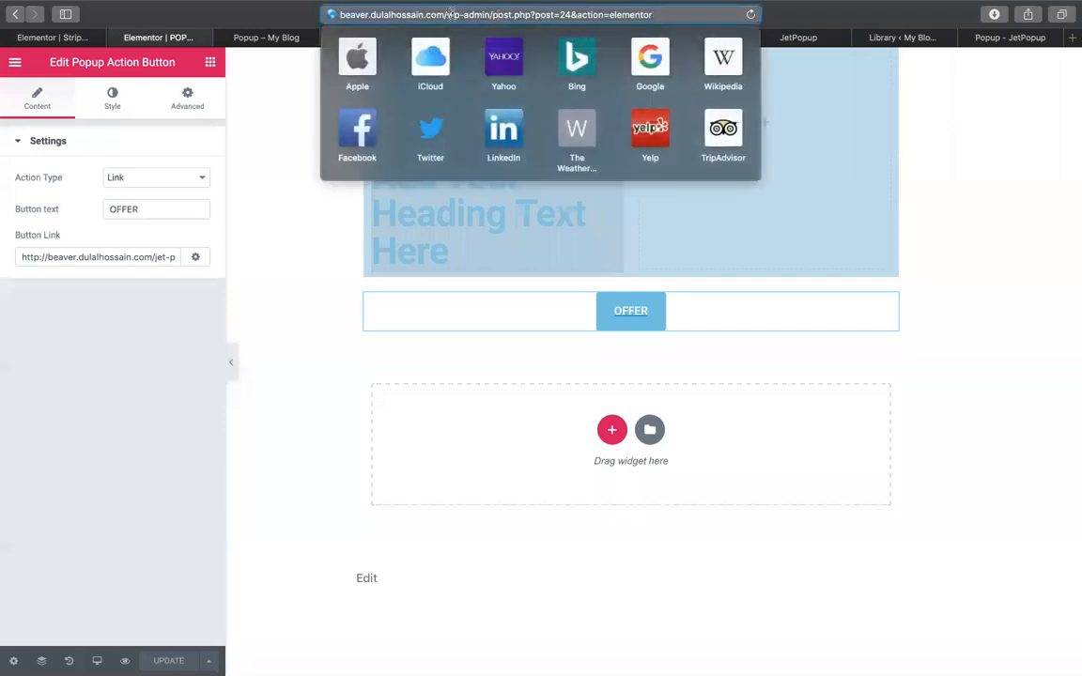
{"action": "mouse_move", "coordinate": [1071, 167]}
{"action": "key", "text": "Return"}
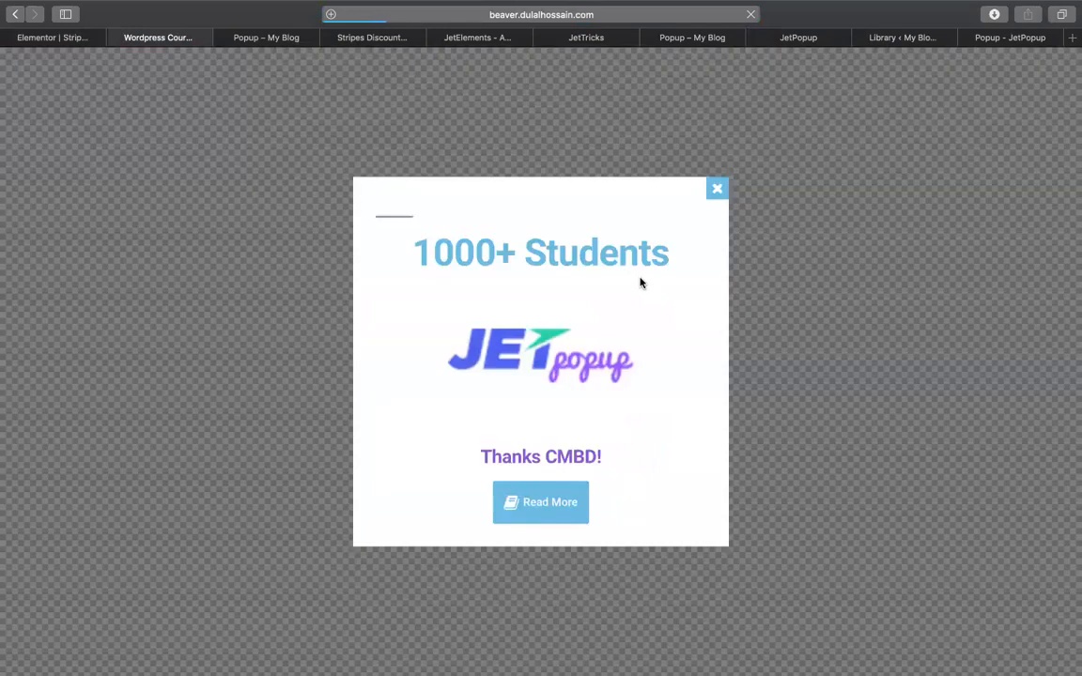
Load the site's home page at beaver.dulalhossain.com/ in place of the wordpress-course popup page.
{"action": "left_click", "coordinate": [465, 14]}
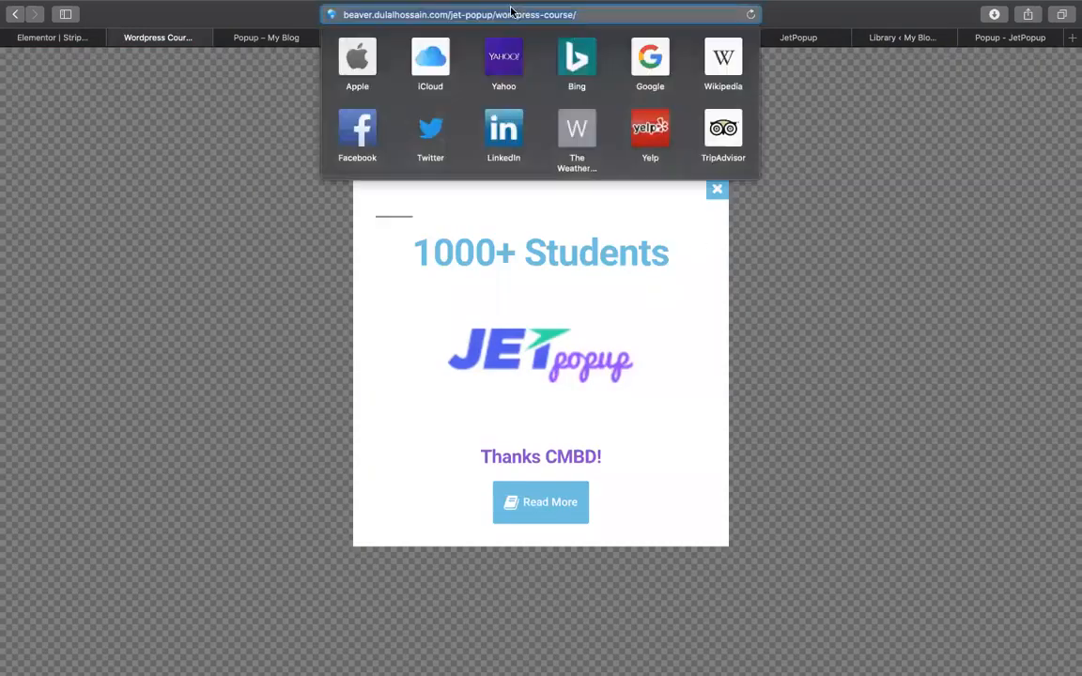
{"action": "left_click", "coordinate": [448, 14]}
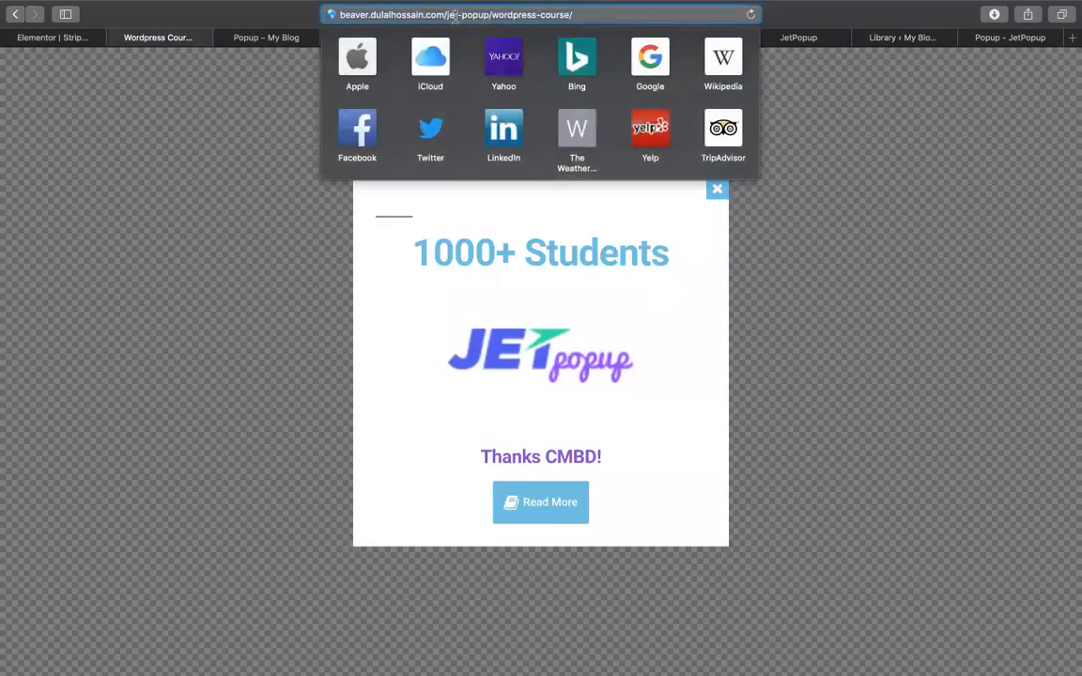
{"action": "key", "text": "shift+End"}
{"action": "key", "text": "BackSpace"}
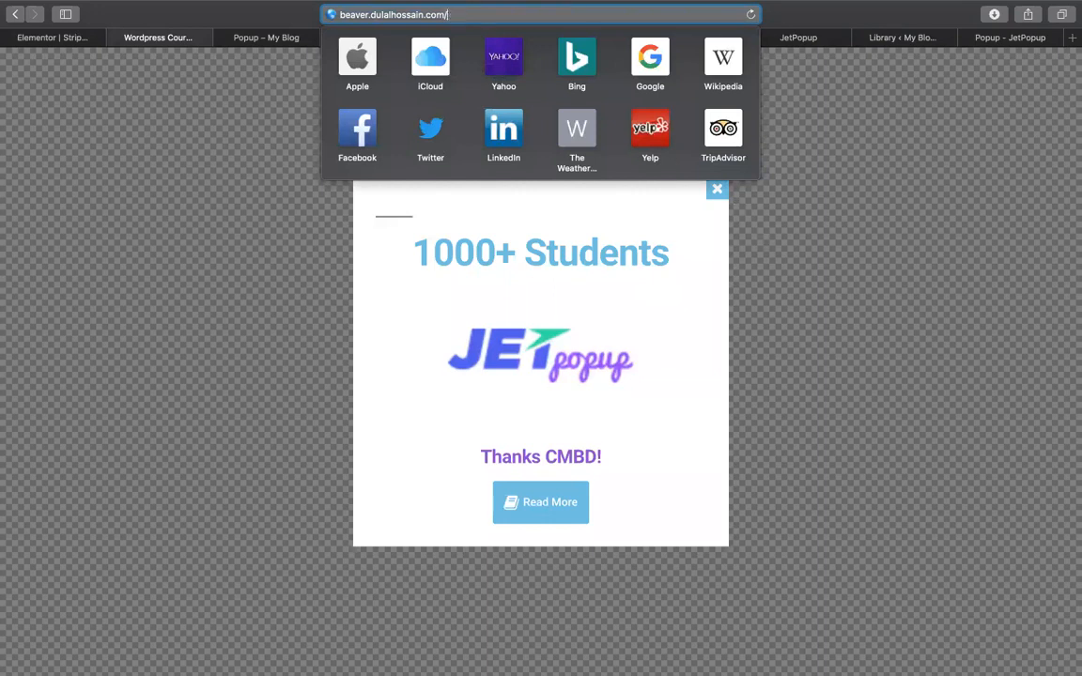
{"action": "key", "text": "Return"}
{"action": "left_click", "coordinate": [619, 15]}
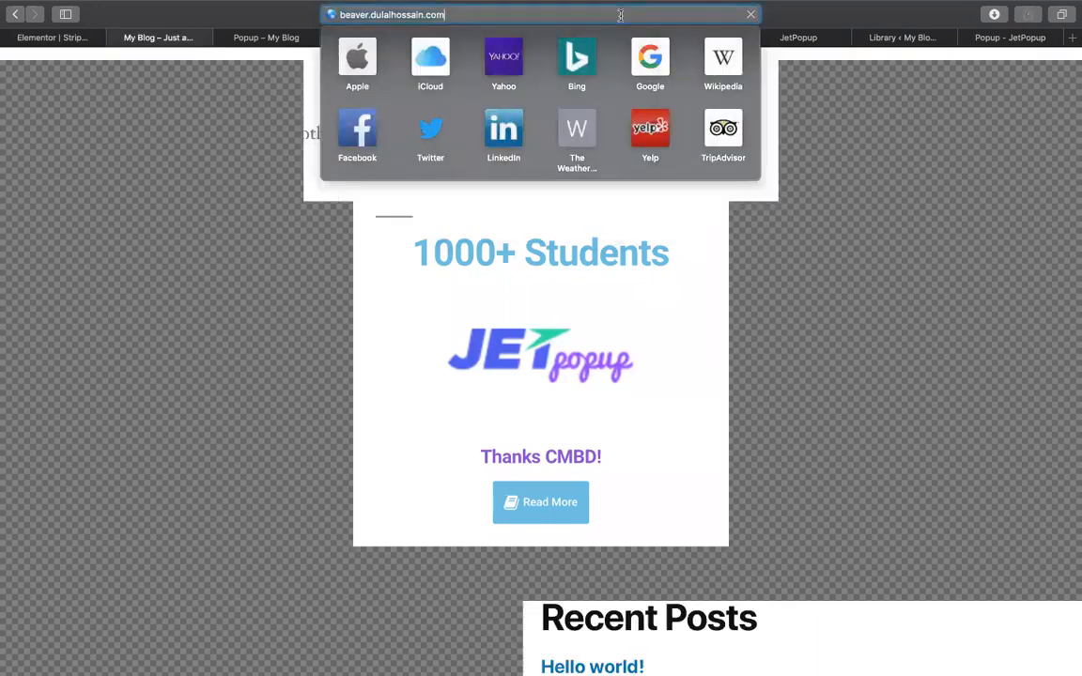
{"action": "type", "text": "/"}
{"action": "key", "text": "Return"}
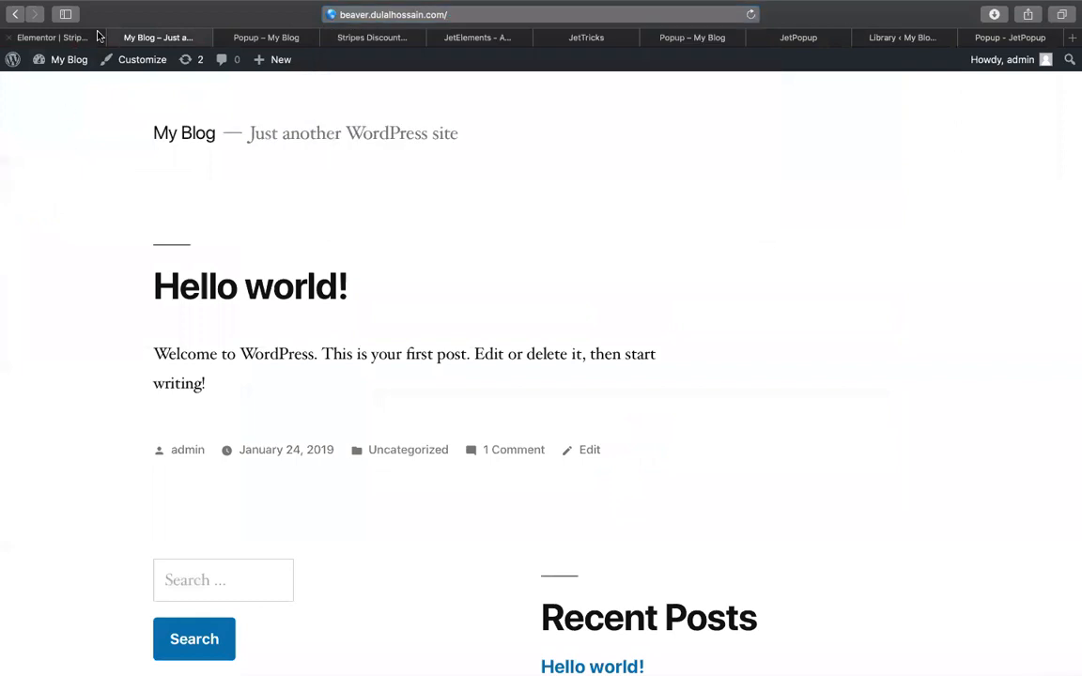
Open the JetPopup Popup Library from the site's dashboard and filter the presets to the Subscribe category.
{"action": "mouse_move", "coordinate": [58, 66]}
{"action": "left_click", "coordinate": [60, 87]}
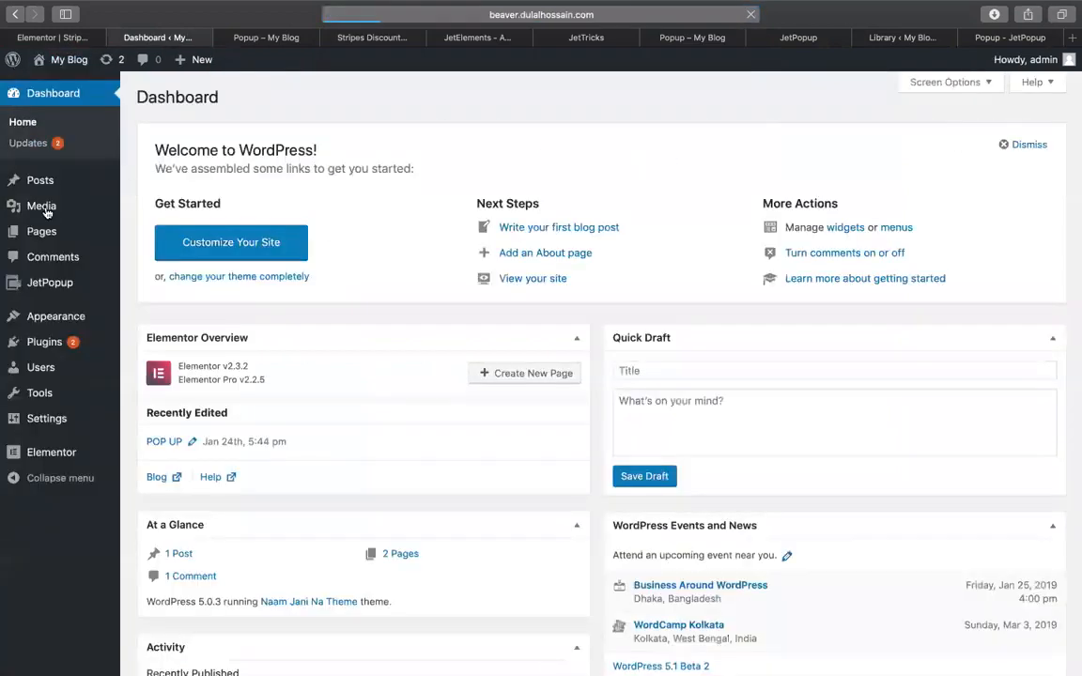
{"action": "scroll", "coordinate": [56, 319], "scroll_direction": "down", "scroll_amount": 2}
{"action": "mouse_move", "coordinate": [50, 282]}
{"action": "left_click", "coordinate": [186, 331]}
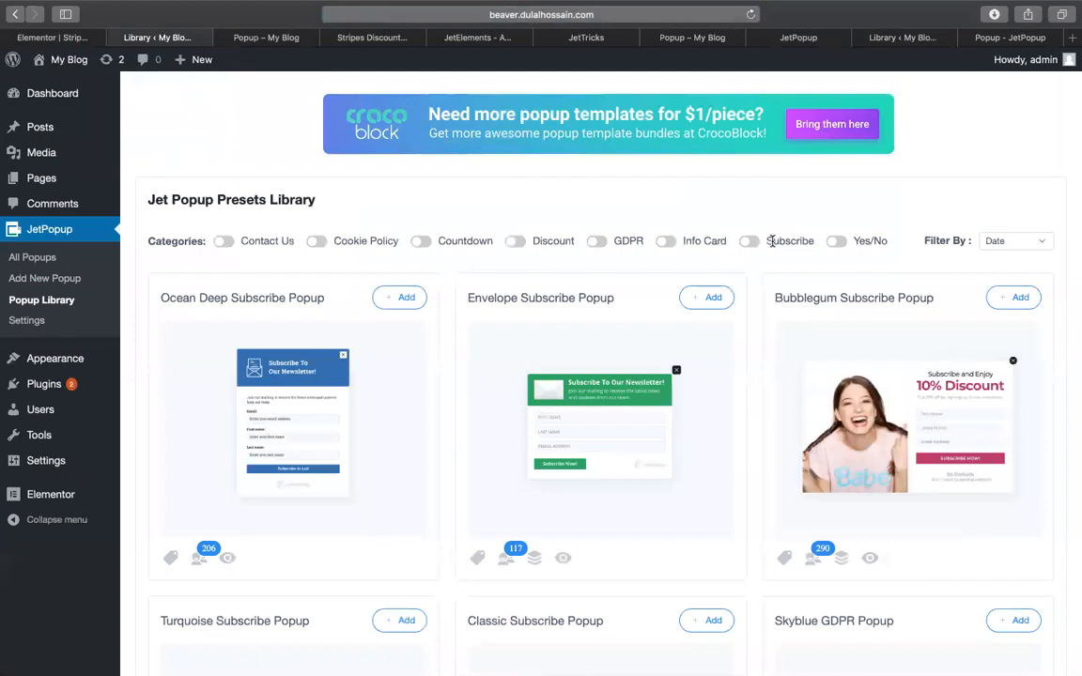
{"action": "left_click", "coordinate": [750, 241]}
{"action": "scroll", "coordinate": [582, 282], "scroll_direction": "down", "scroll_amount": 5}
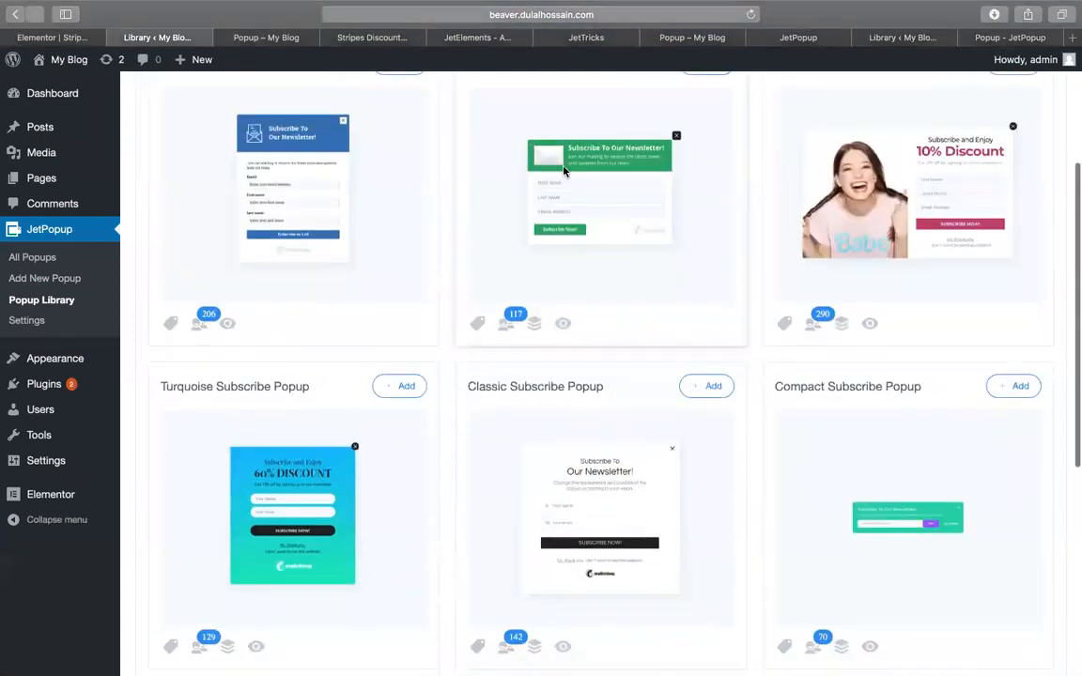
{"action": "scroll", "coordinate": [592, 188], "scroll_direction": "up", "scroll_amount": 5}
Create a new popup from the Envelope Subscribe Popup preset, and preview it before returning to its editor.
{"action": "left_click", "coordinate": [709, 279]}
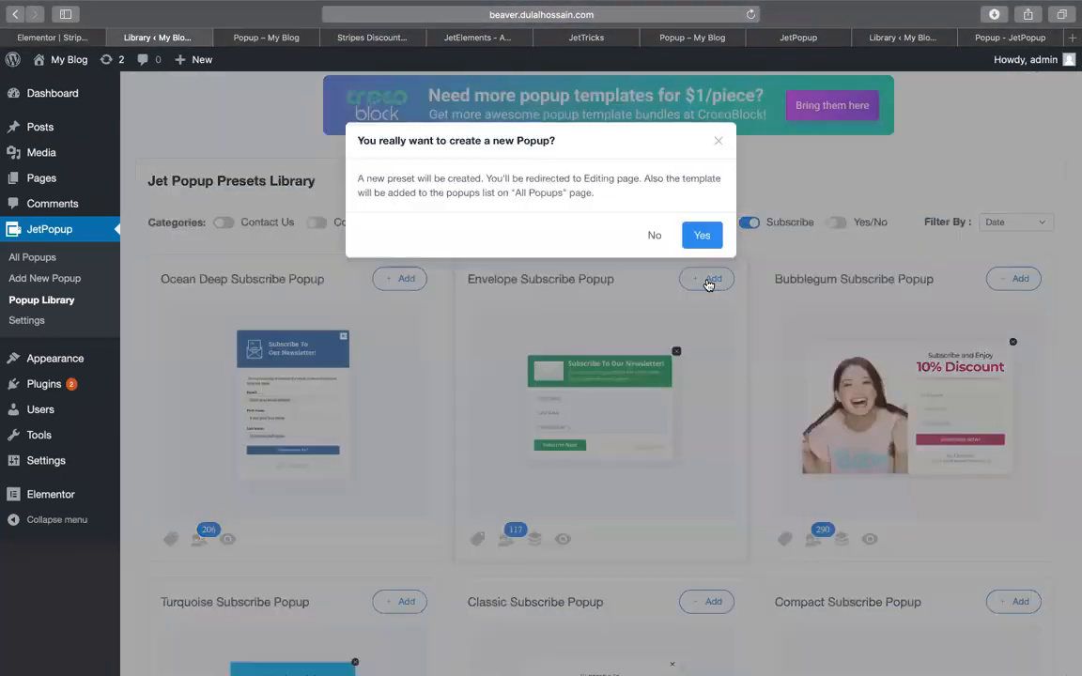
{"action": "left_click", "coordinate": [706, 237]}
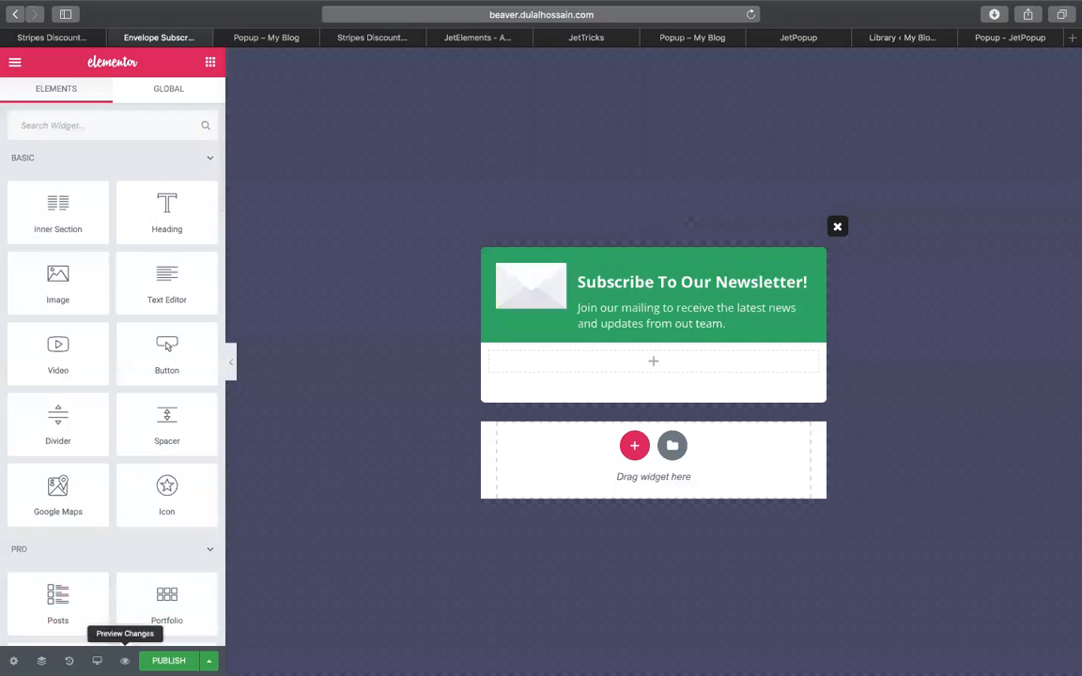
{"action": "left_click", "coordinate": [125, 661]}
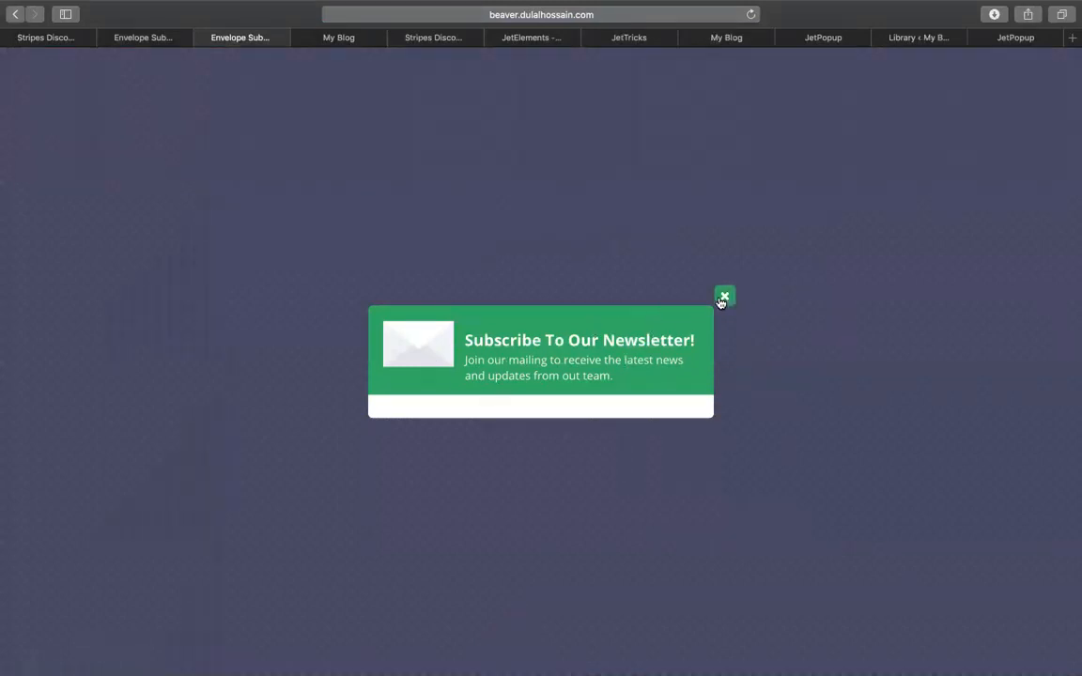
{"action": "left_click", "coordinate": [141, 37]}
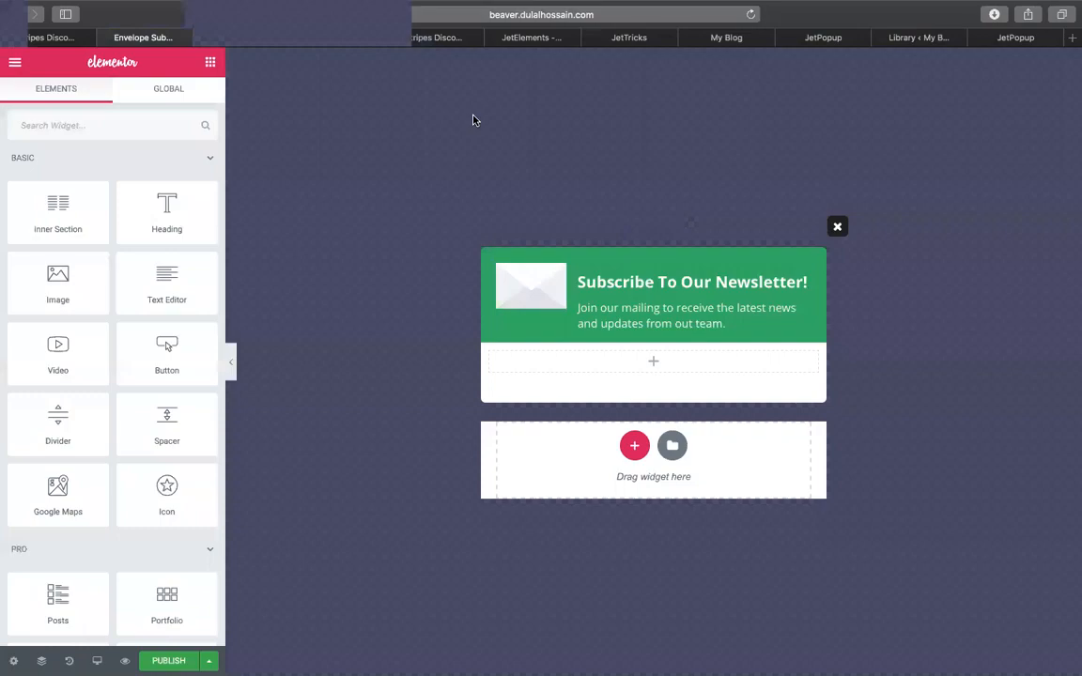
Switch to the EPISODE-31 document in Google Chrome and place the cursor below the elementor pro 2.2.5 plugin link.
{"action": "key", "text": "ctrl+Up"}
{"action": "left_click", "coordinate": [684, 331]}
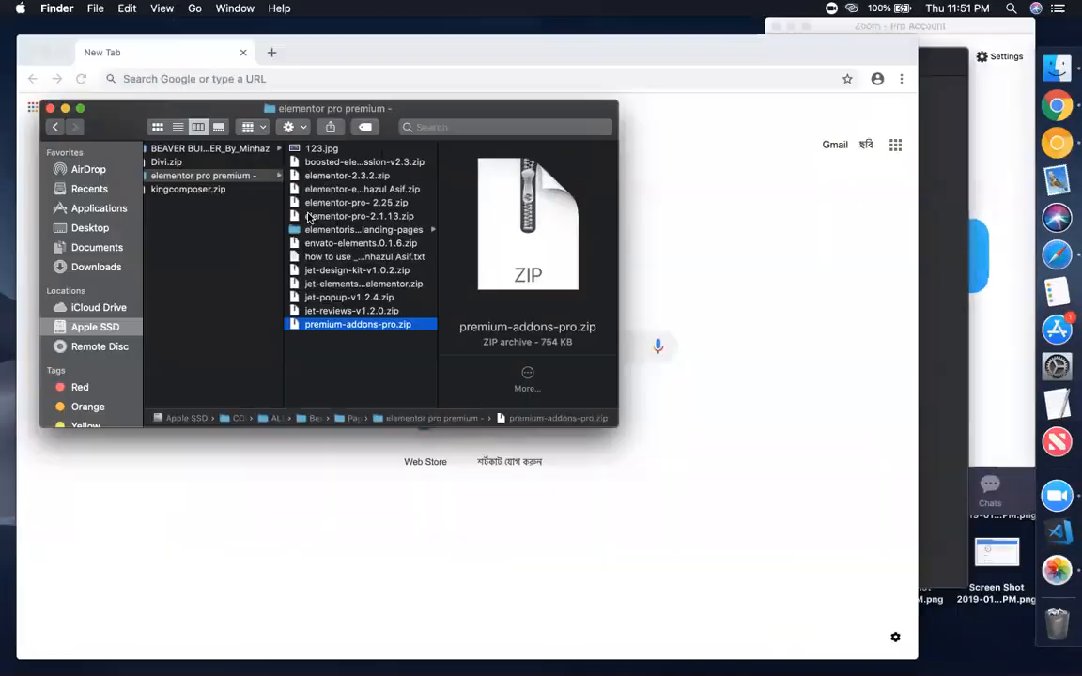
{"action": "left_click", "coordinate": [1046, 124]}
{"action": "key", "text": "super+alt+m"}
{"action": "scroll", "coordinate": [483, 470], "scroll_direction": "down", "scroll_amount": 5}
{"action": "left_click", "coordinate": [492, 488]}
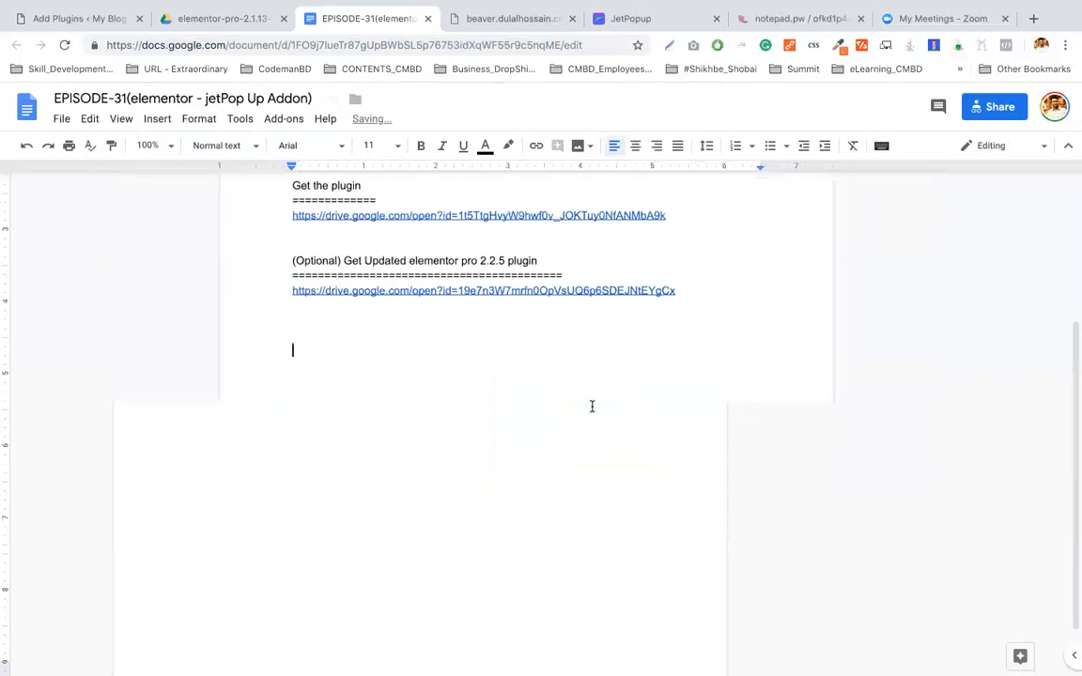
Add the heading "ASSIGNMENT - 21" with a row of equals signs beneath it.
{"action": "type", "text": "ASSIGNM"}
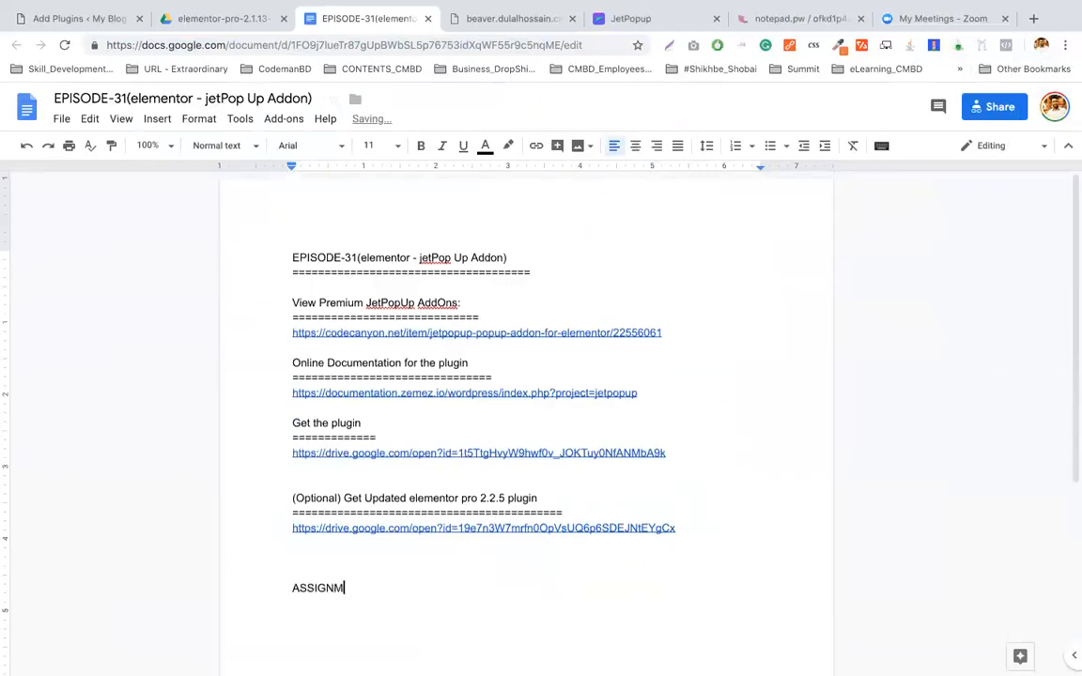
{"action": "type", "text": "ENT - 21"}
{"action": "key", "text": "Return"}
{"action": "type", "text": "================"}
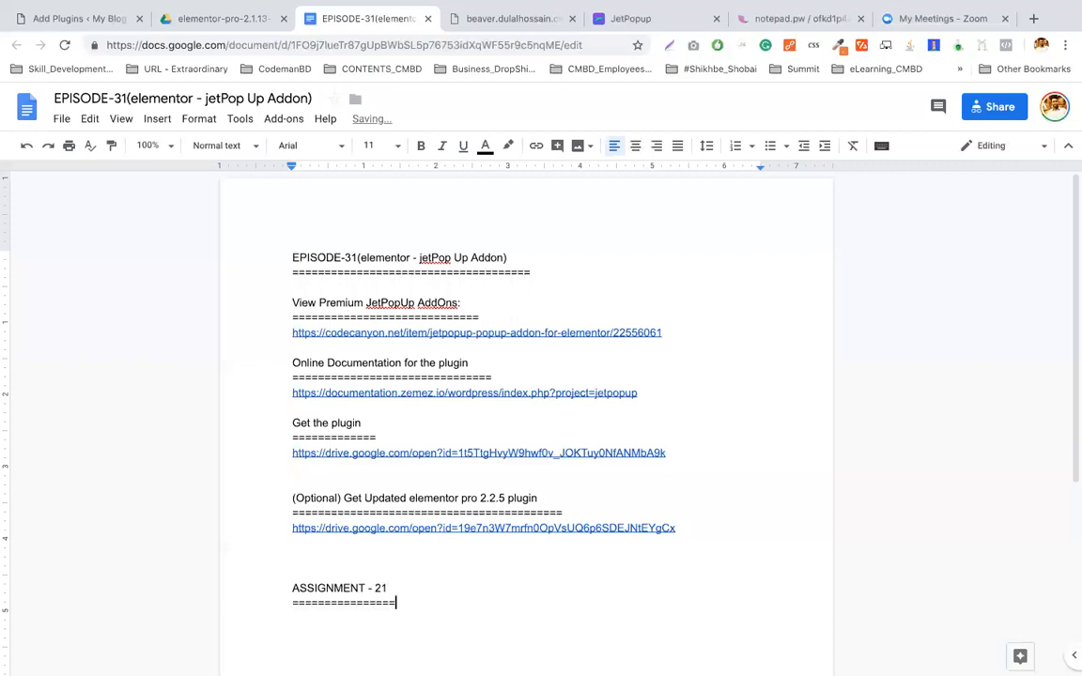
{"action": "type", "text": "=="}
Begin the line "CREATE - MINIMUM" under the heading and change the assignment number to 23.
{"action": "key", "text": "Return"}
{"action": "type", "text": "CREAET"}
{"action": "key", "text": "BackSpace"}
{"action": "type", "text": "TE"}
{"action": "key", "text": "BackSpace"}
{"action": "key", "text": "BackSpace"}
{"action": "type", "text": "TE - MINIMUM"}
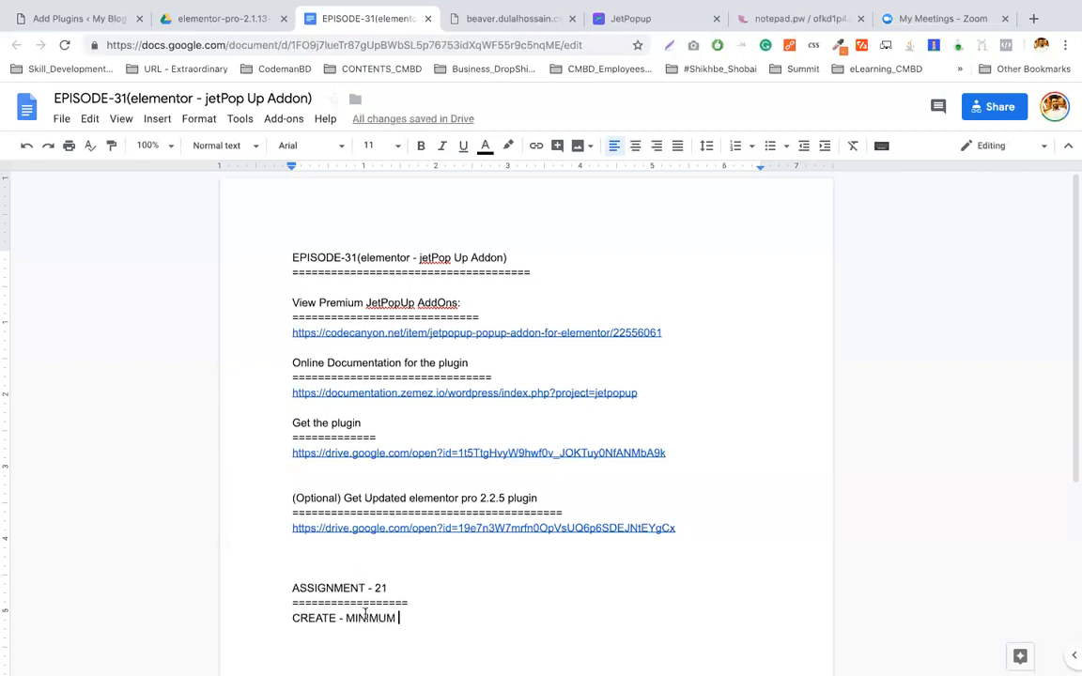
{"action": "key", "text": "BackSpace"}
{"action": "type", "text": "3"}
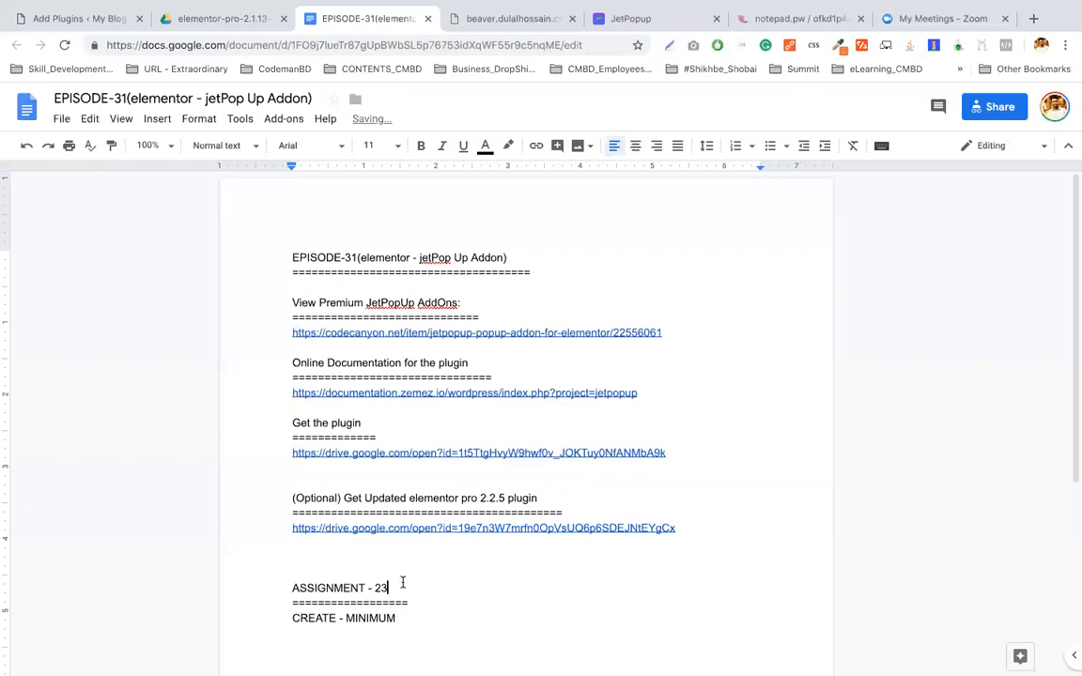
Complete the first instruction line so it reads "CREATE - MINIMUM 50 POP UP -".
{"action": "scroll", "coordinate": [402, 583], "scroll_direction": "down", "scroll_amount": 2}
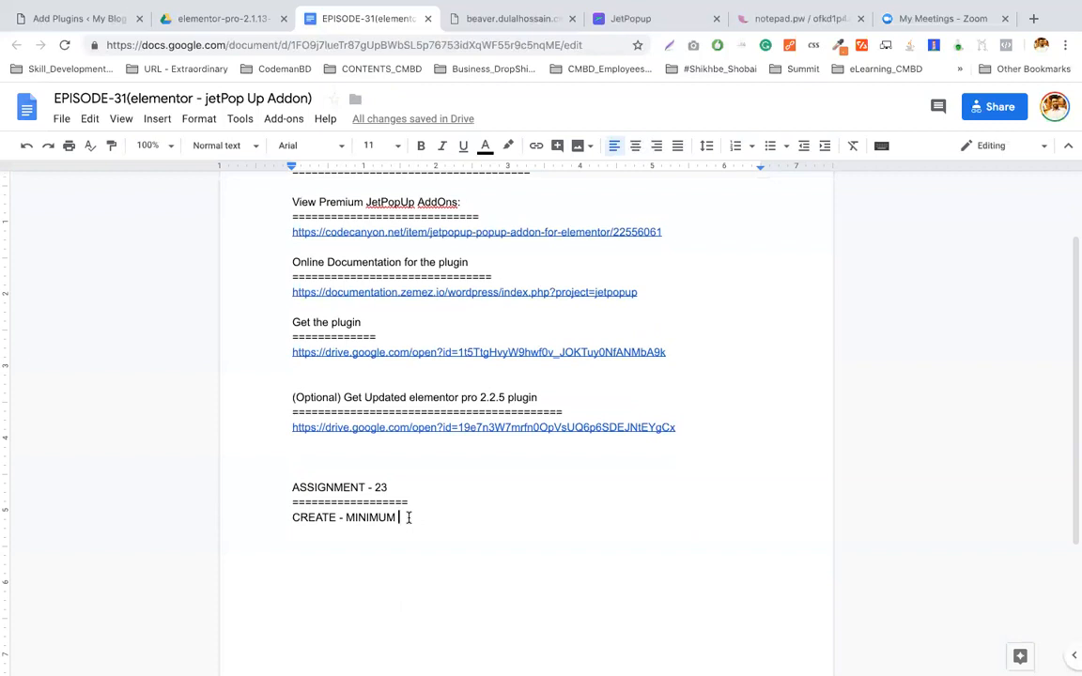
{"action": "type", "text": "50 "}
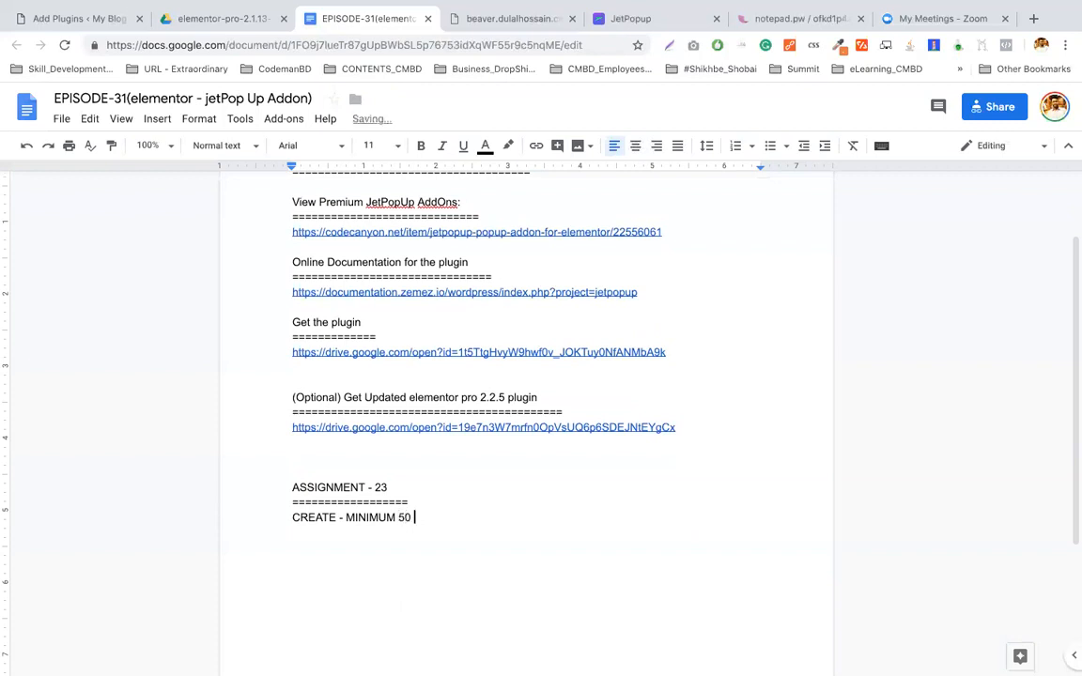
{"action": "type", "text": "POP"}
{"action": "key", "text": "BackSpace"}
{"action": "type", "text": "P UP -"}
{"action": "scroll", "coordinate": [618, 392], "scroll_direction": "down", "scroll_amount": 2}
Add the line "AND UPLOAD THEM AT BEHANCE" below the first instruction.
{"action": "key", "text": "Return"}
{"action": "type", "text": "AND UPLOAD"}
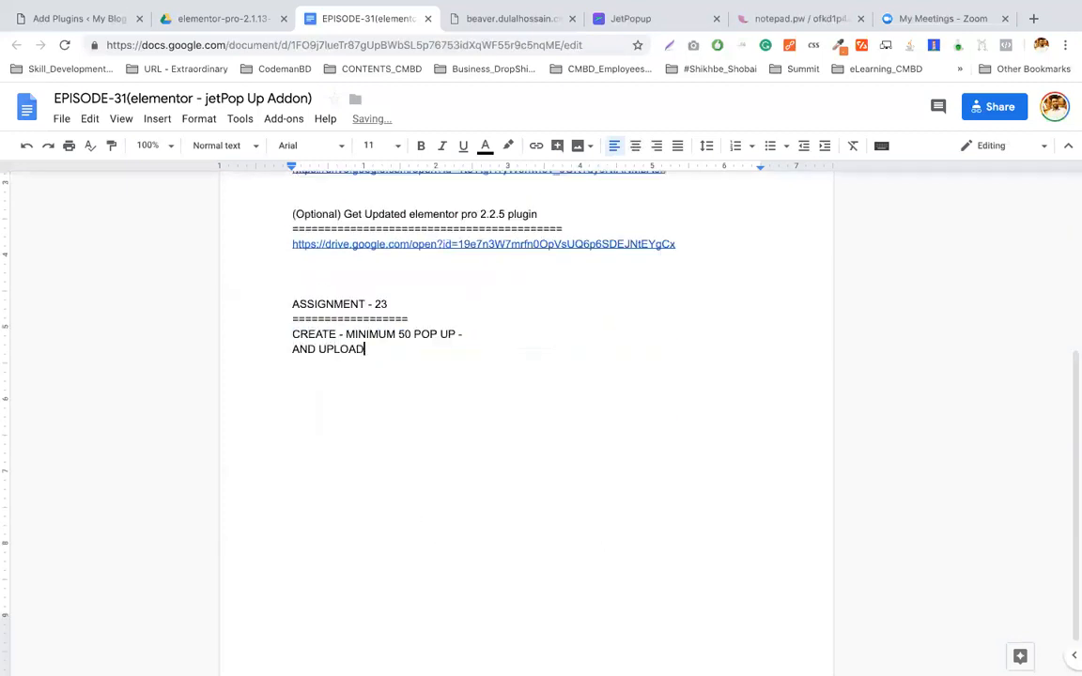
{"action": "type", "text": " THEN"}
{"action": "key", "text": "BackSpace"}
{"action": "type", "text": "M AT BEHANCE"}
{"action": "key", "text": "Return"}
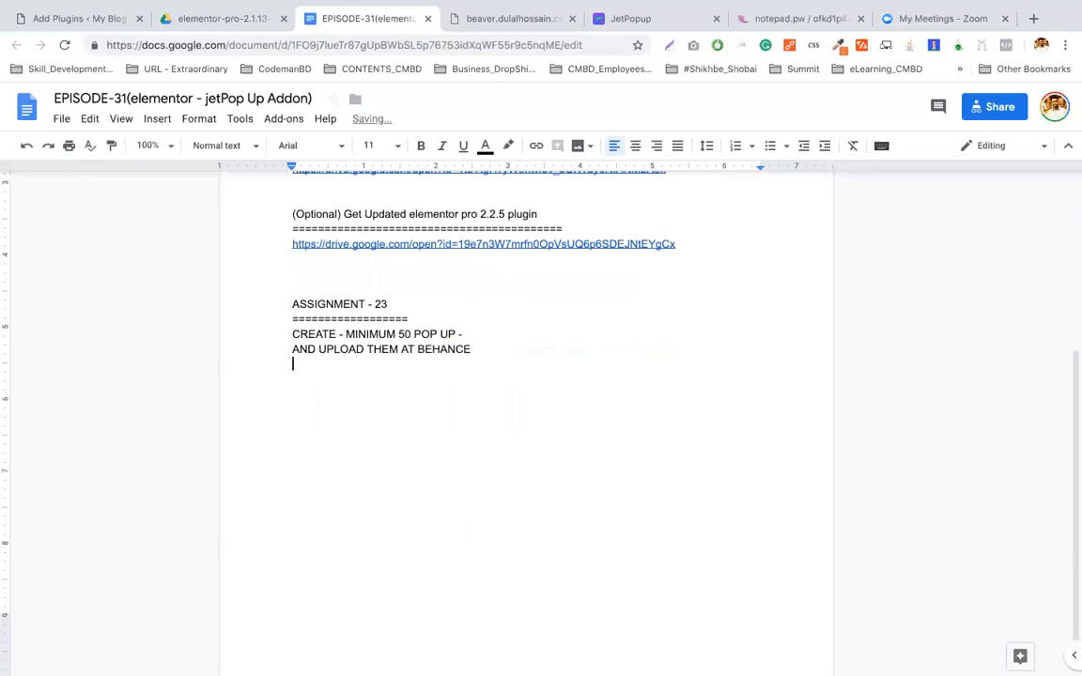
Write the requirement *** MUST - ADD CATEGORY - “POP UP FORM” on the line below the Behance instruction.
{"action": "type", "text": "*** MUST - ADD CARE"}
{"action": "key", "text": "BackSpace"}
{"action": "key", "text": "BackSpace"}
{"action": "key", "text": "BackSpace"}
{"action": "type", "text": "ATEGORY -"}
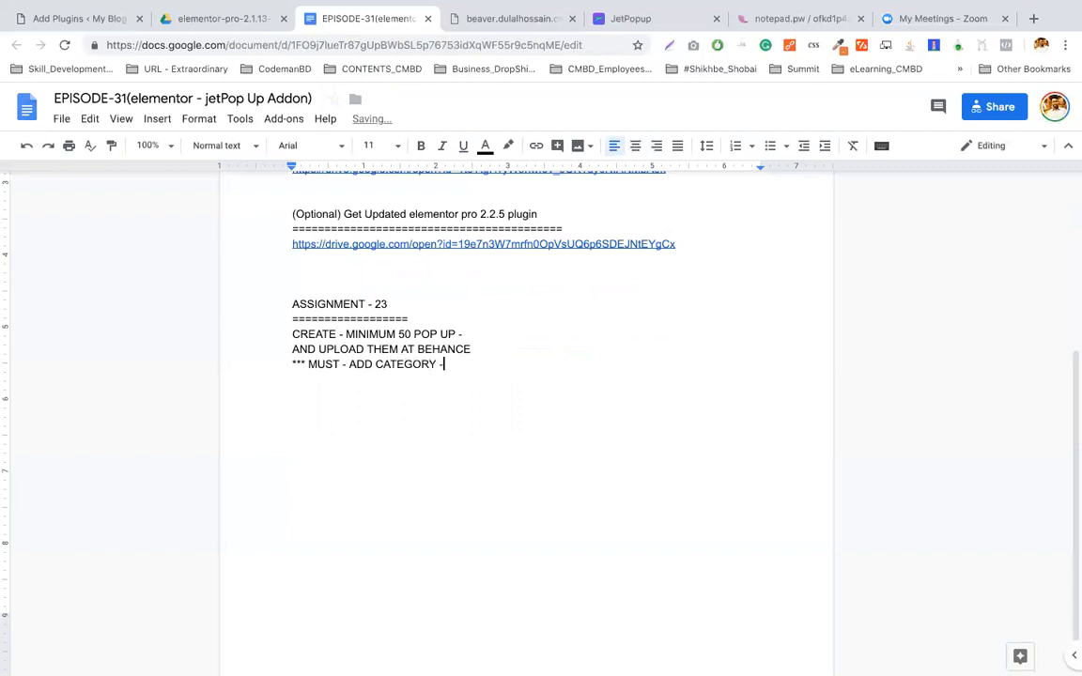
{"action": "type", "text": " \"POP UP FORM"}
{"action": "left_click", "coordinate": [579, 355]}
{"action": "left_click", "coordinate": [532, 365]}
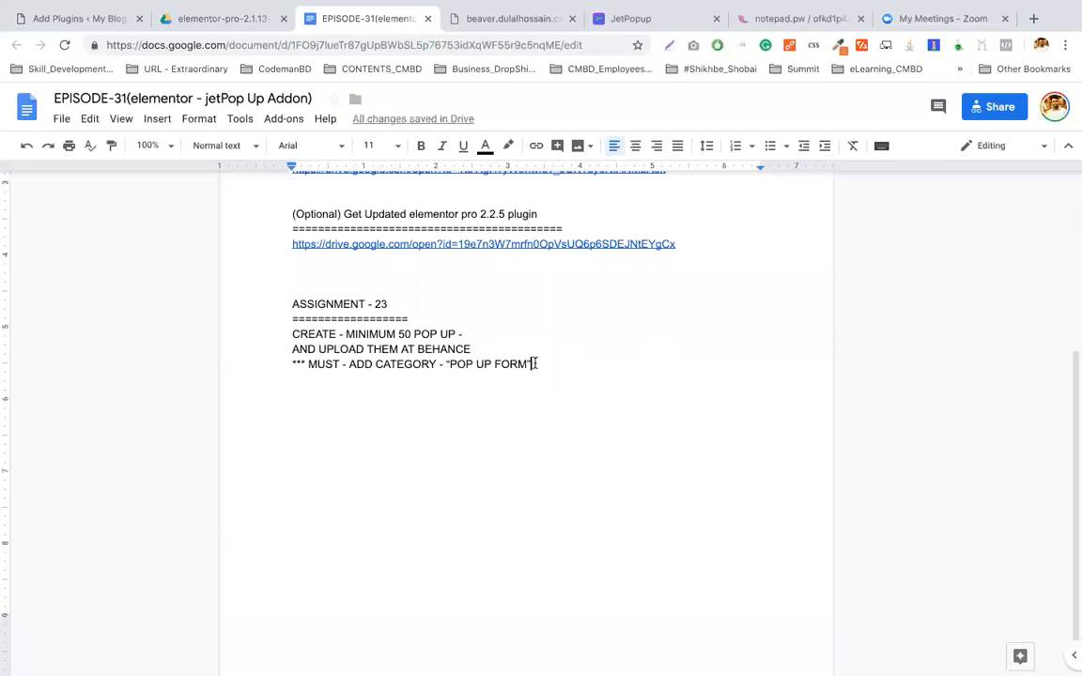
Add the line ">> NOW TAKE THE POP UP FORM CATEGORY LINK: AND SUBMIT" below the category requirement.
{"action": "key", "text": "Return"}
{"action": "type", "text": ">> NOW TA"}
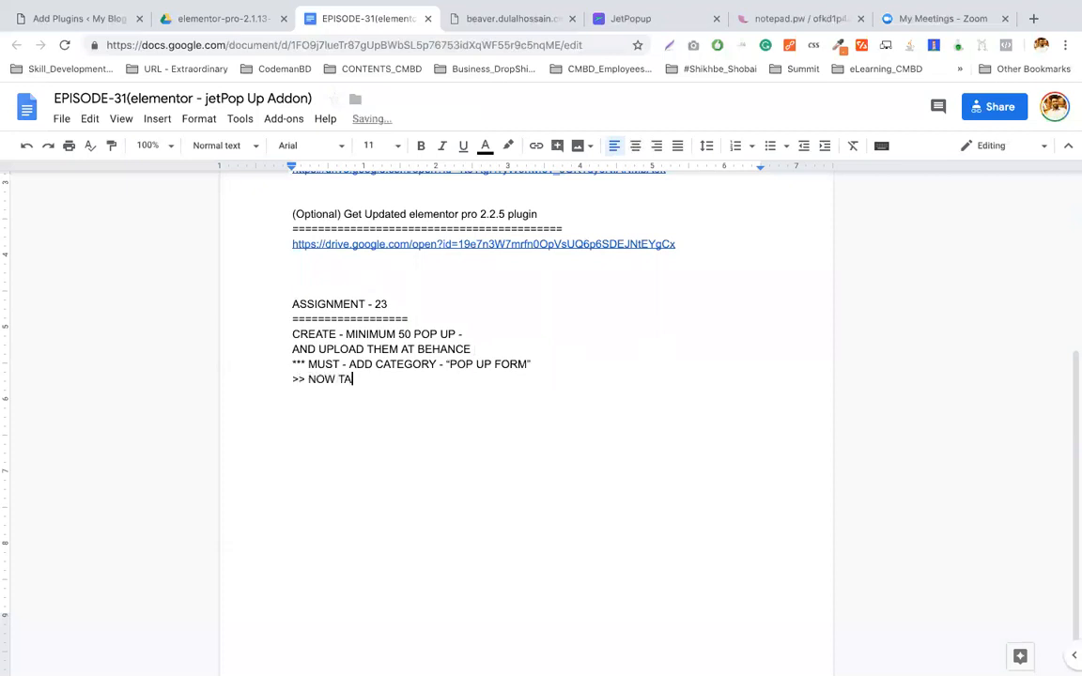
{"action": "type", "text": "KE THE POP UP FORM CATEGOR"}
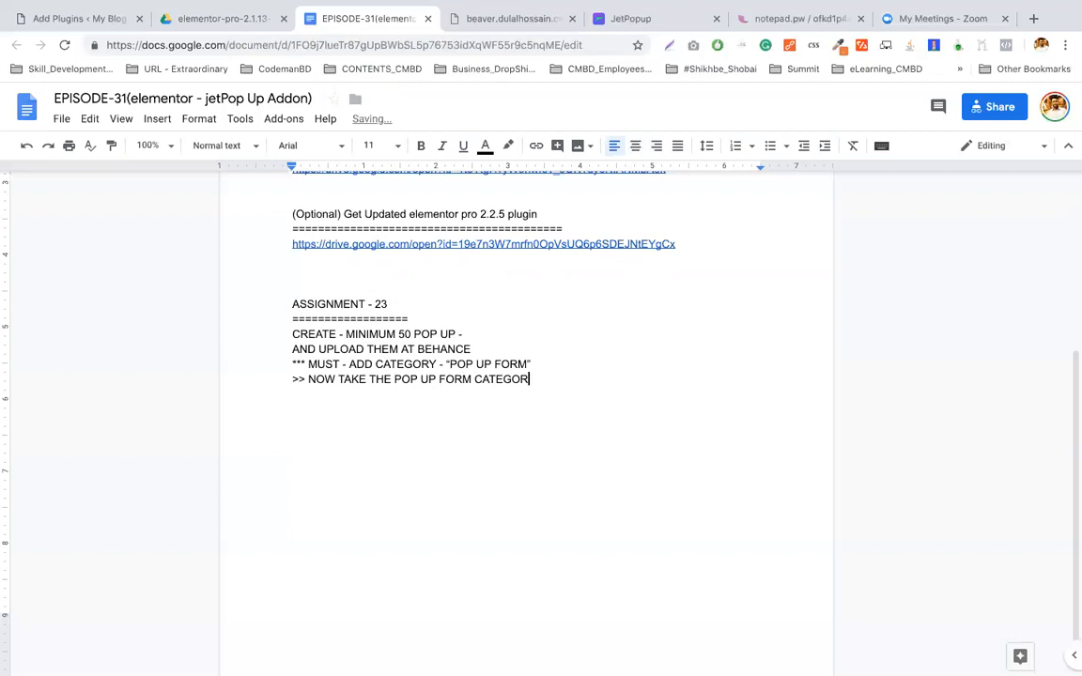
{"action": "type", "text": "Y LINK: AND SUBMIT"}
Leave a blank line and add ">> SO IN ONE LINK - I CAN SEE ALL THE 50 POP UPS".
{"action": "key", "text": "Return"}
{"action": "key", "text": "Return"}
{"action": "type", "text": ">> SO"}
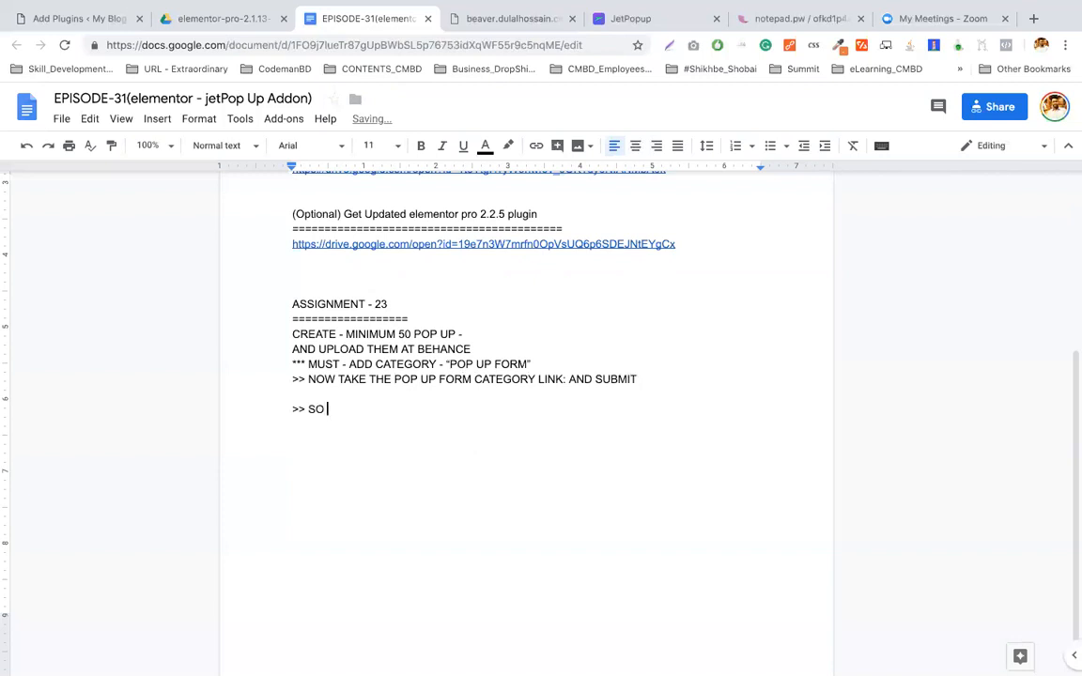
{"action": "type", "text": " IN ONE LINK - I CAN SEE THE"}
{"action": "key", "text": "BackSpace"}
{"action": "key", "text": "BackSpace"}
{"action": "key", "text": "BackSpace"}
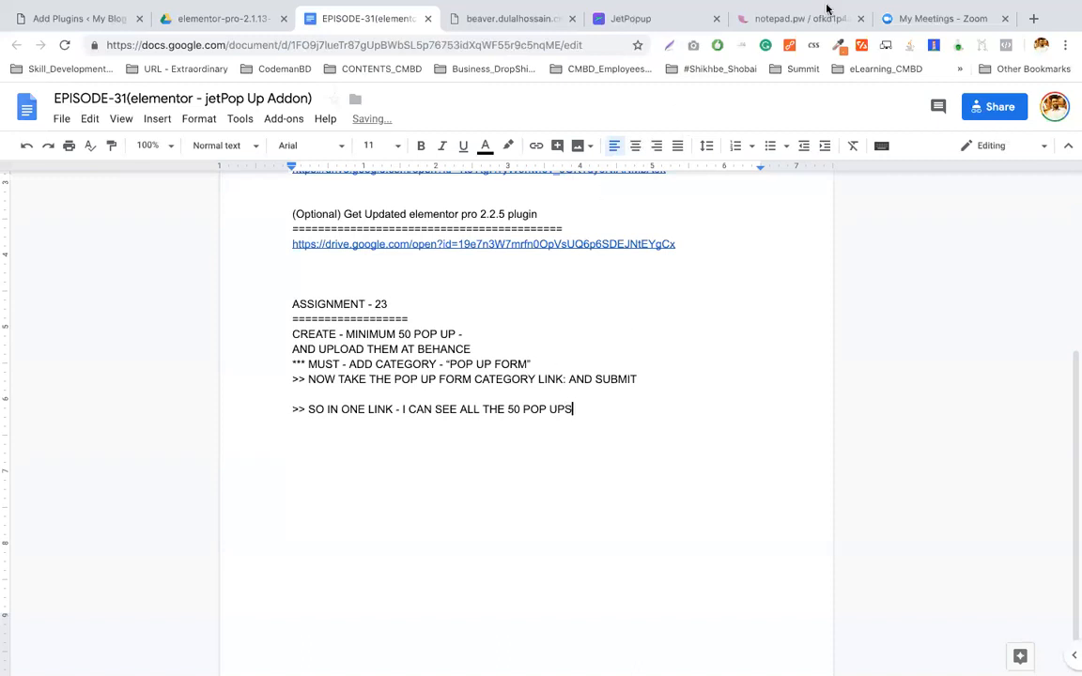
Open the instructor's Behance profile in a new browser tab and look at its Collections.
{"action": "left_click", "coordinate": [1033, 19]}
{"action": "type", "text": "BE"}
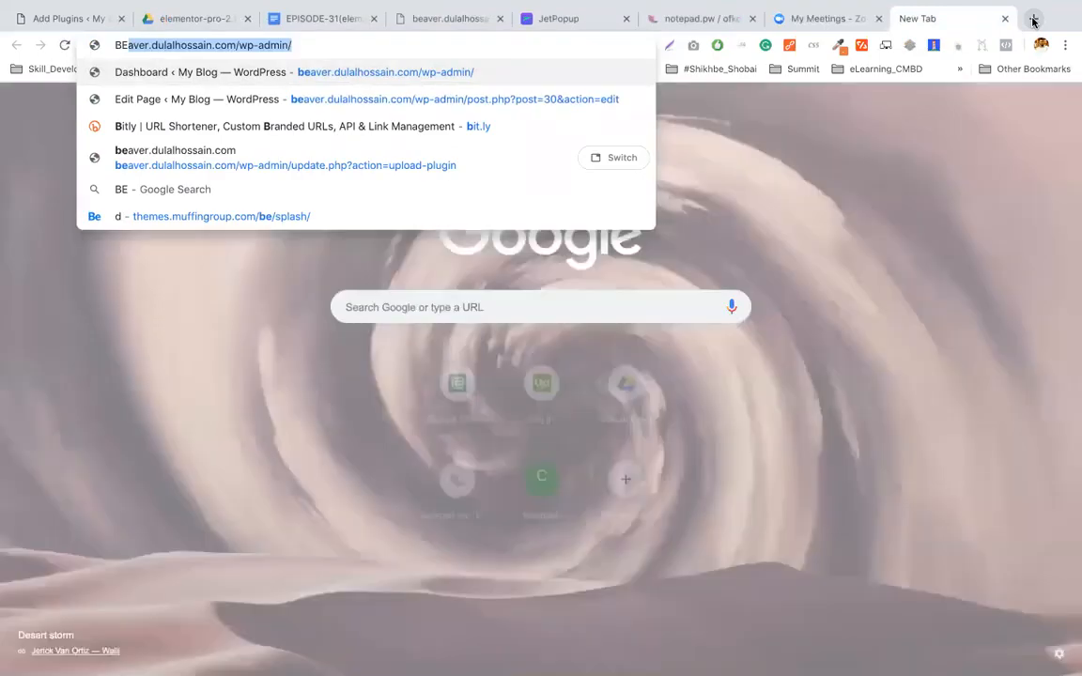
{"action": "type", "text": "HANCE"}
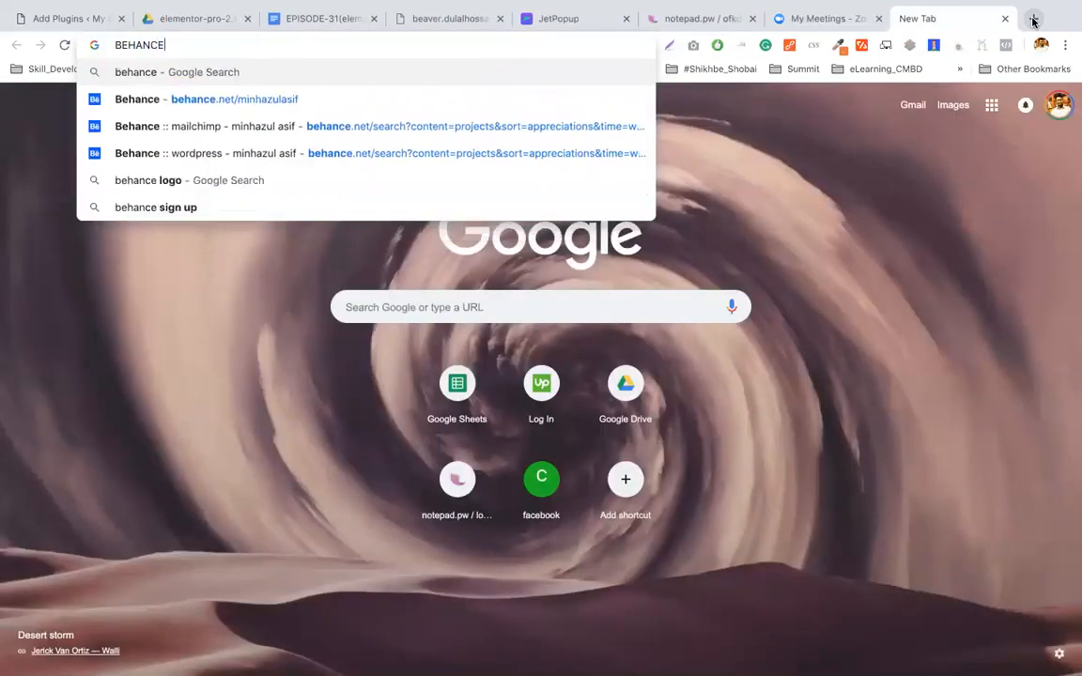
{"action": "type", "text": ".NET/"}
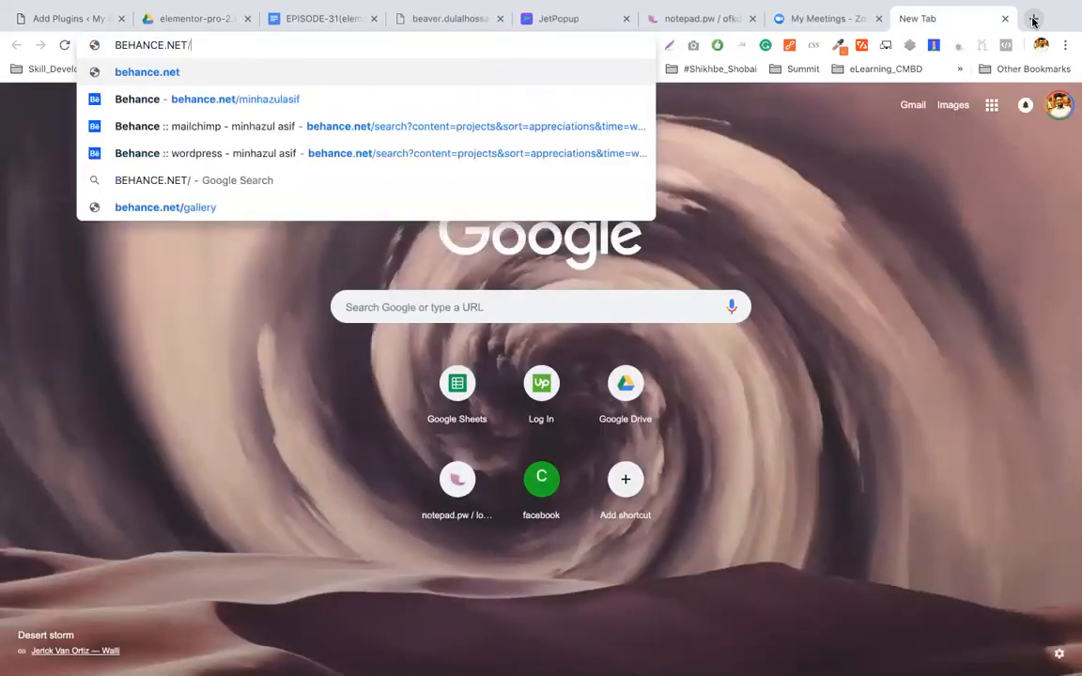
{"action": "type", "text": "minhazulasi"}
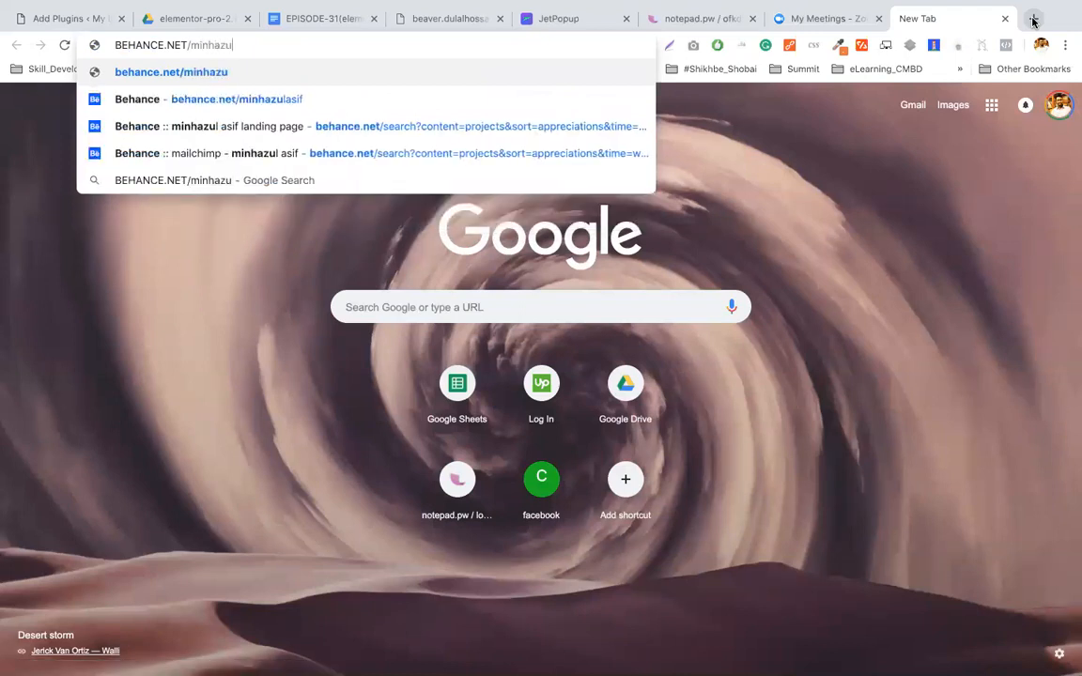
{"action": "type", "text": "f"}
{"action": "key", "text": "Return"}
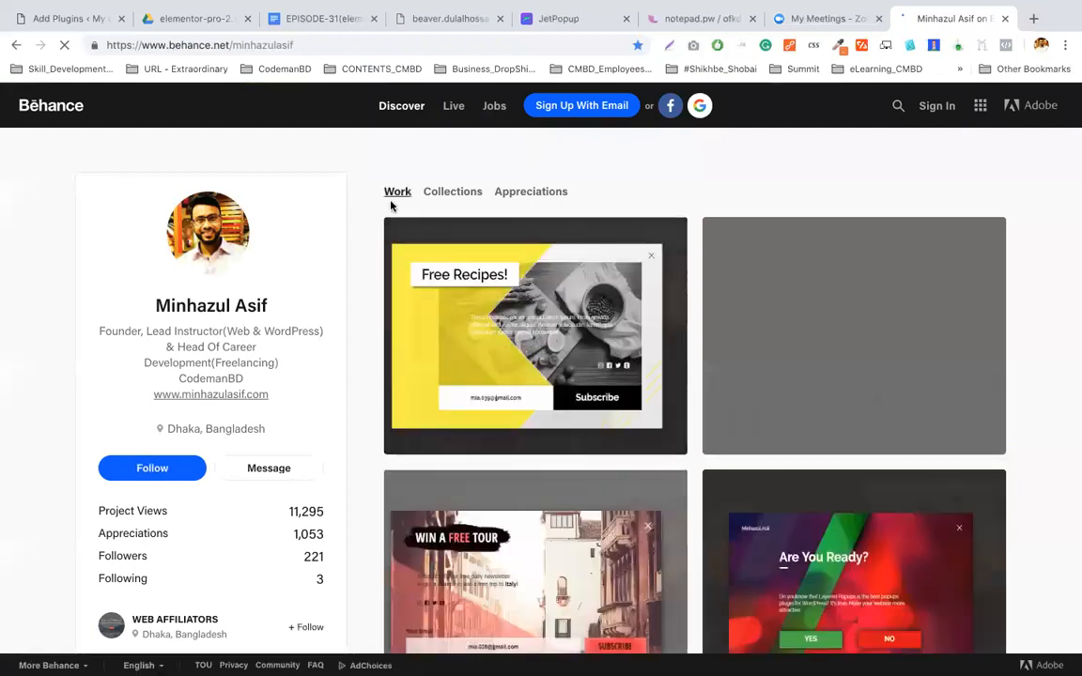
{"action": "left_click", "coordinate": [435, 200]}
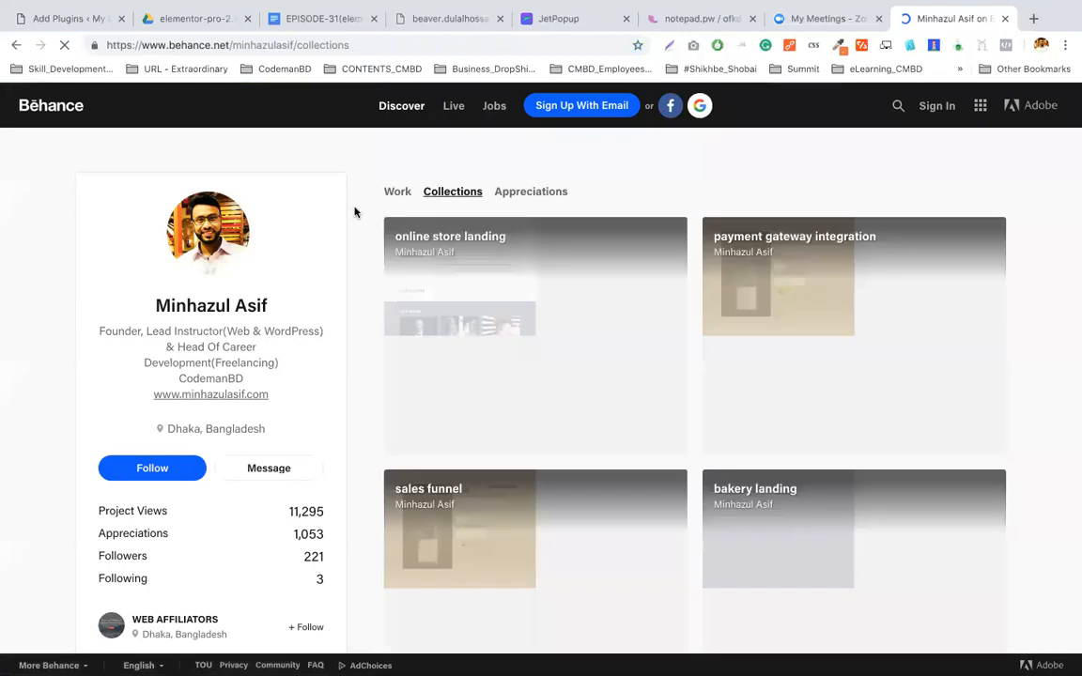
{"action": "scroll", "coordinate": [956, 228], "scroll_direction": "down", "scroll_amount": 2}
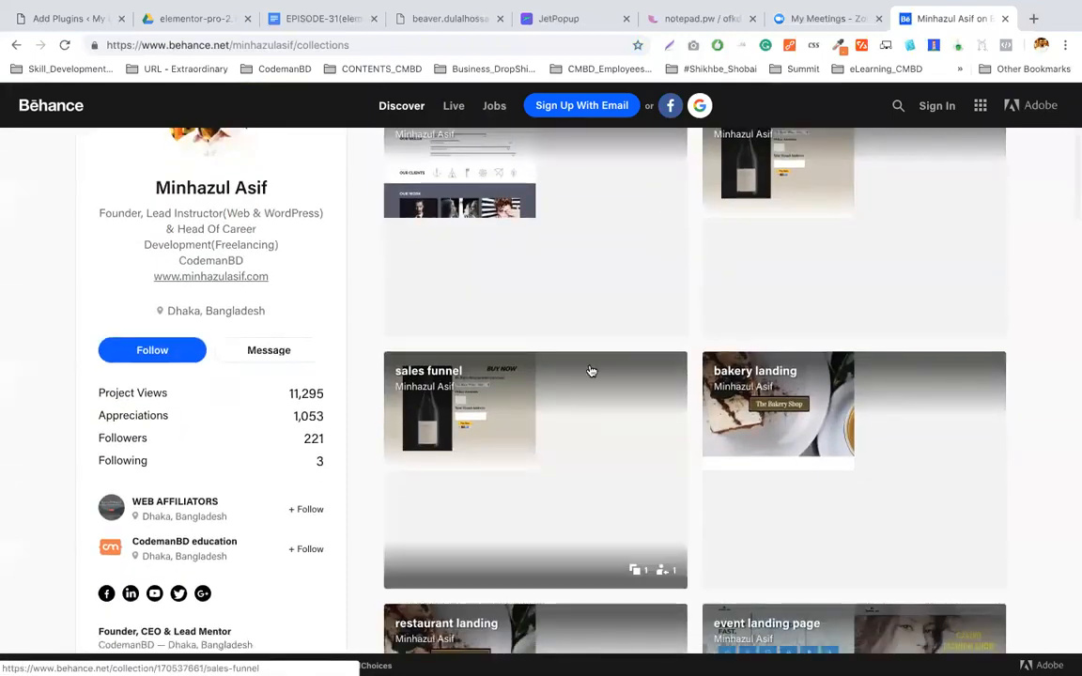
Find the landing page collection in the profile's Collections, request it, and select its full web address.
{"action": "scroll", "coordinate": [589, 371], "scroll_direction": "down", "scroll_amount": 5}
{"action": "scroll", "coordinate": [589, 370], "scroll_direction": "down", "scroll_amount": 1}
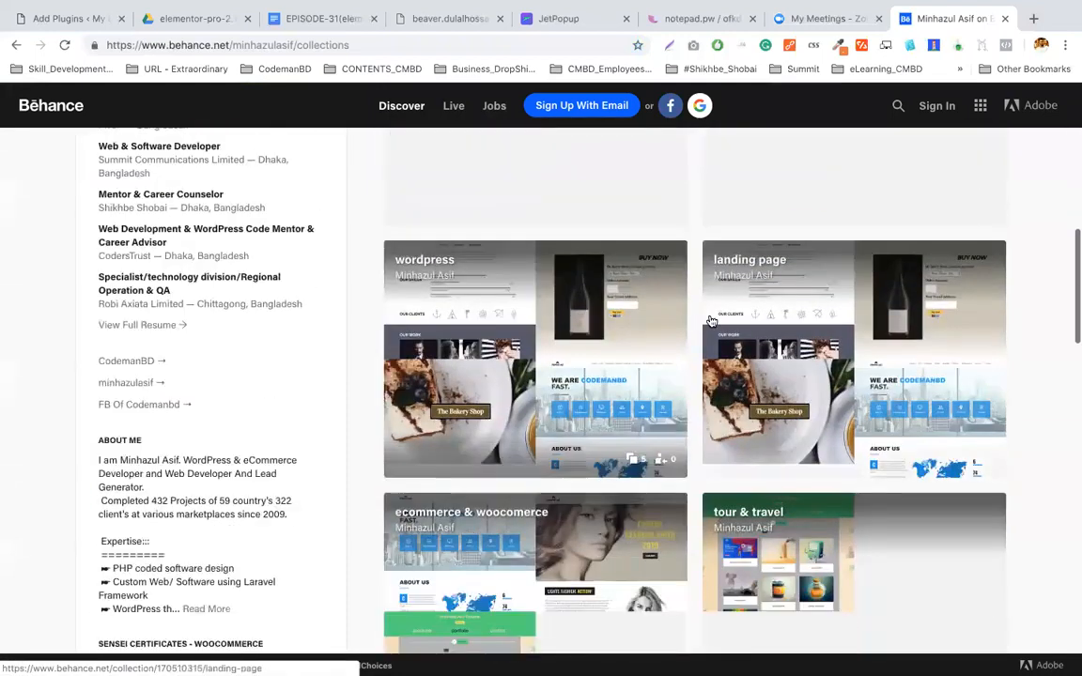
{"action": "left_click", "coordinate": [738, 264]}
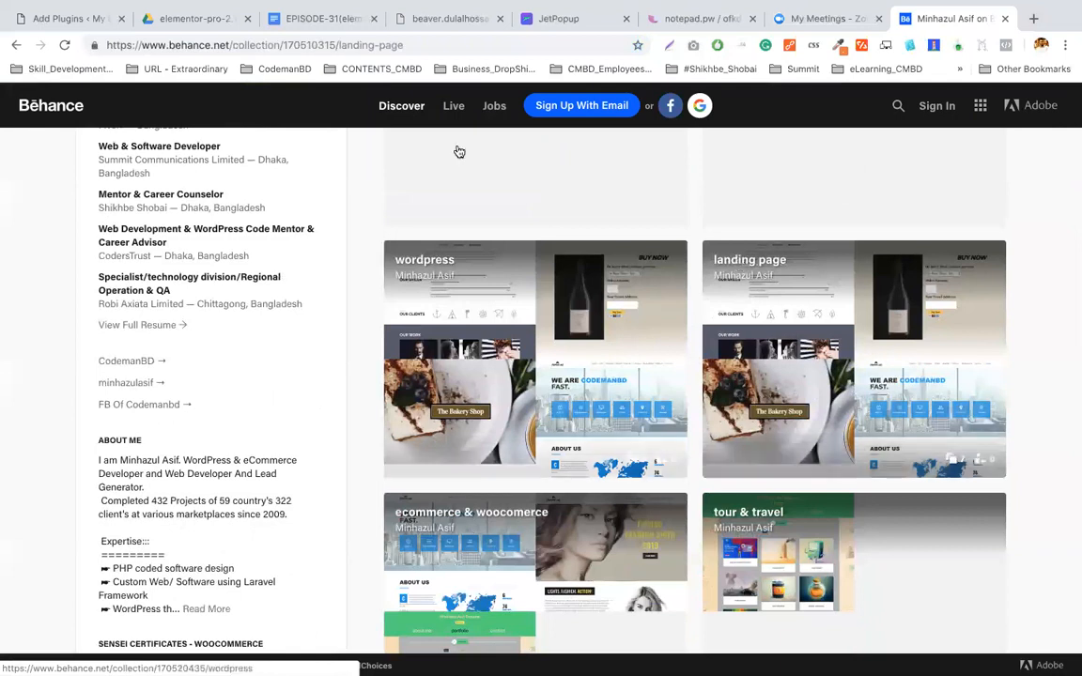
{"action": "left_click", "coordinate": [216, 47]}
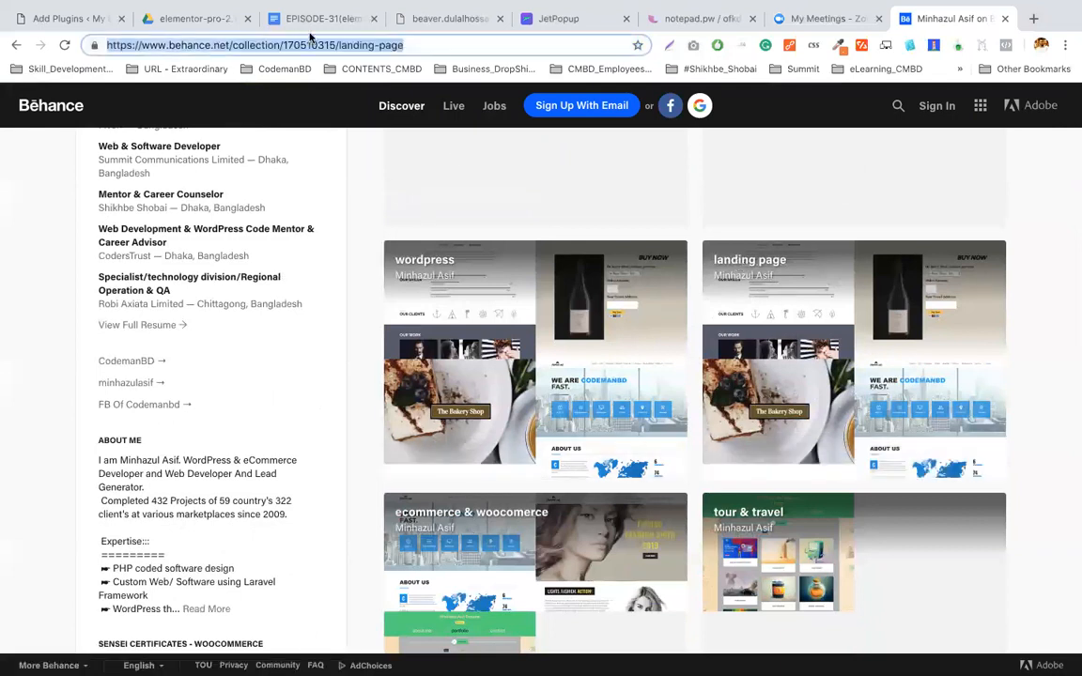
{"action": "right_click", "coordinate": [279, 37]}
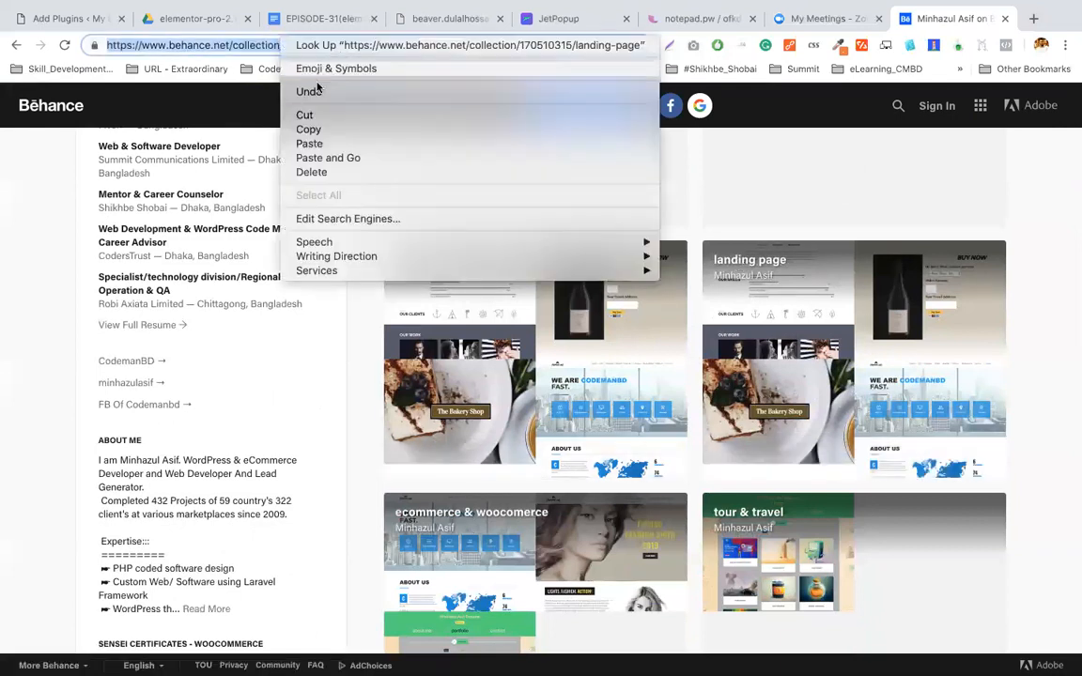
{"action": "left_click", "coordinate": [272, 116]}
Open the landing page collection and look through the projects grouped in it.
{"action": "left_click", "coordinate": [742, 252]}
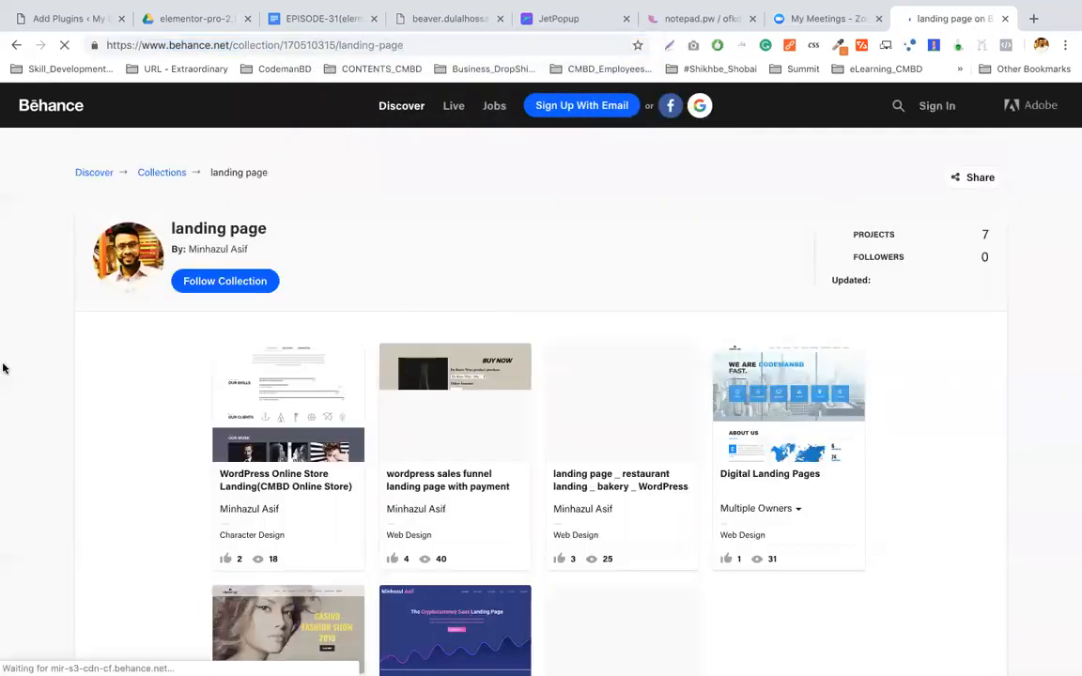
{"action": "scroll", "coordinate": [8, 357], "scroll_direction": "down", "scroll_amount": 3}
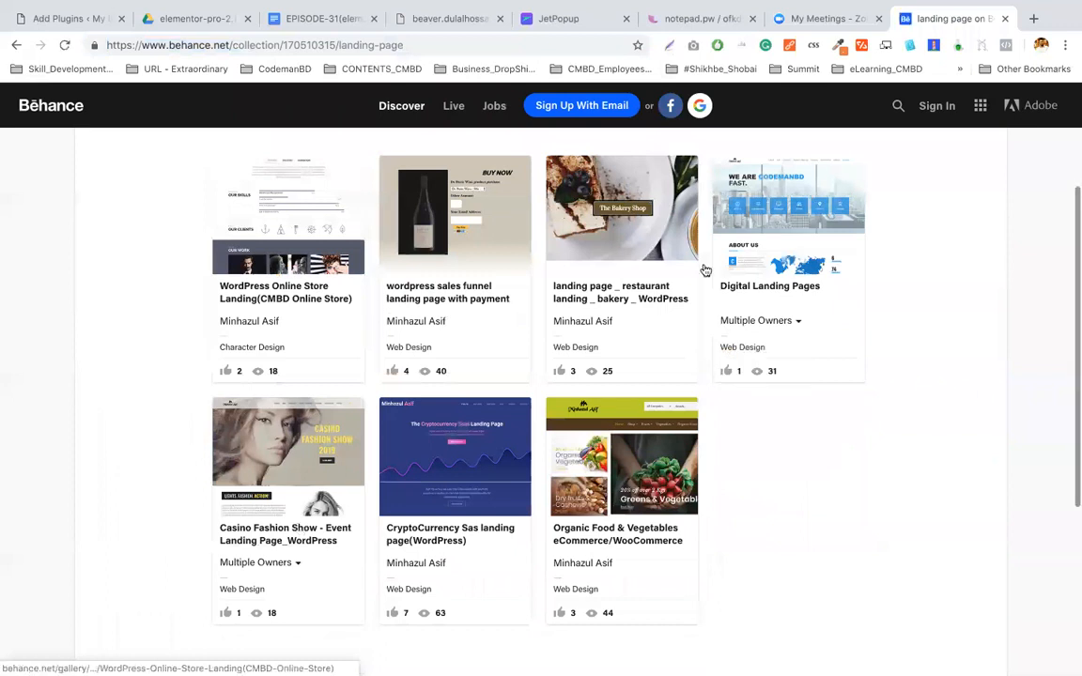